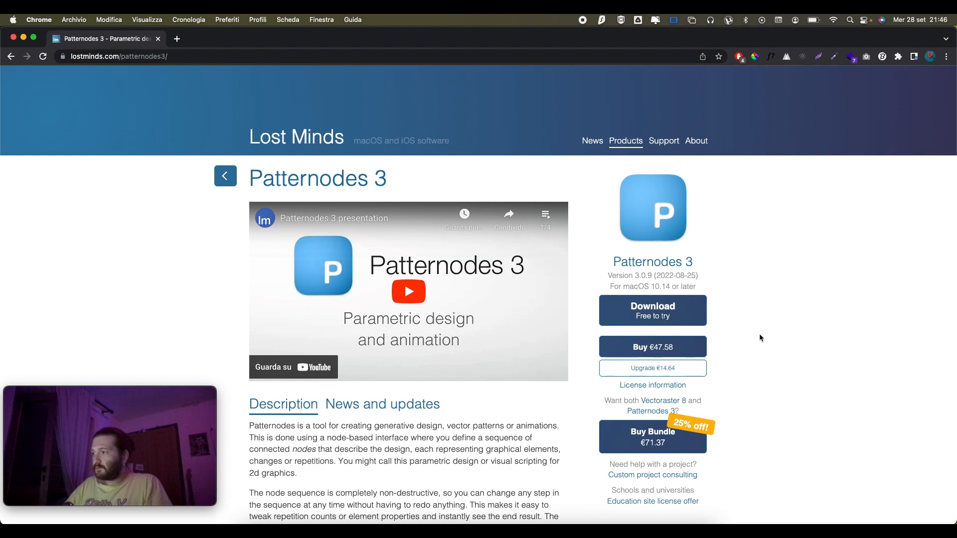
- Read through the Patternodes 3 product page, from the description and example gallery down to the Features list
scroll(736, 340, down, 2)
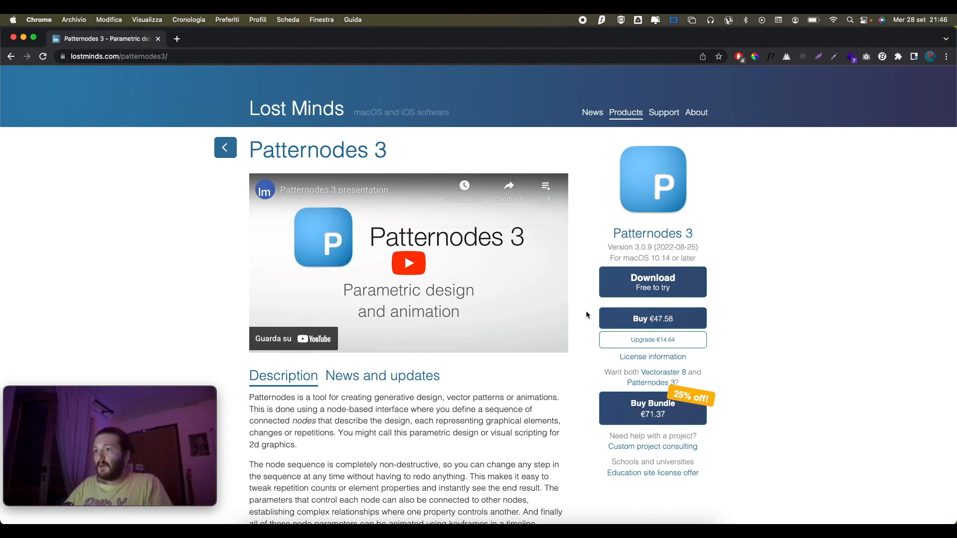
scroll(588, 309, down, 4)
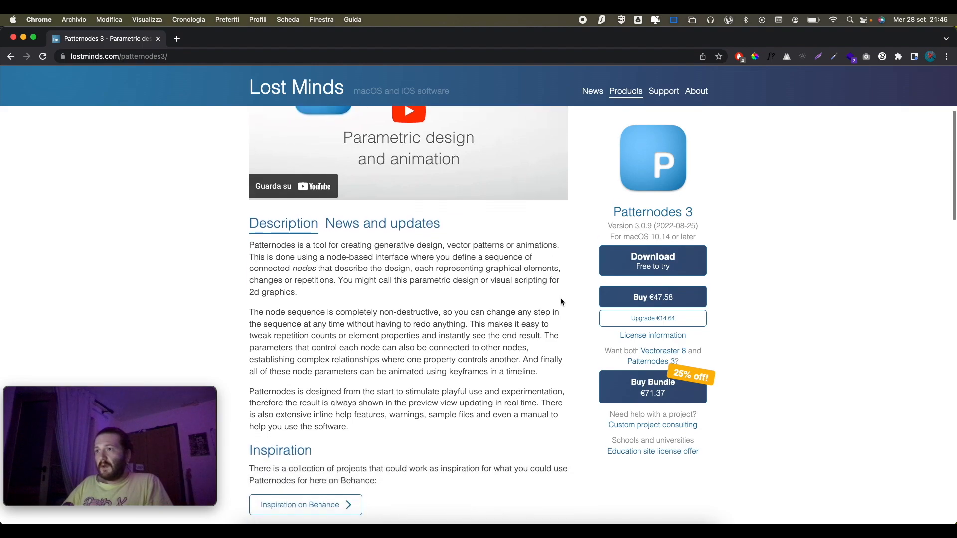
scroll(554, 298, up, 5)
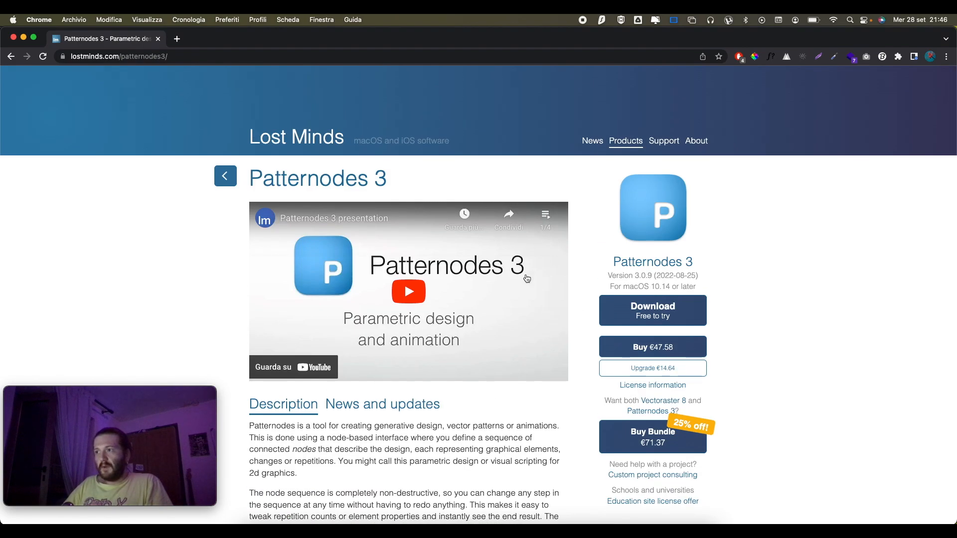
scroll(554, 282, down, 5)
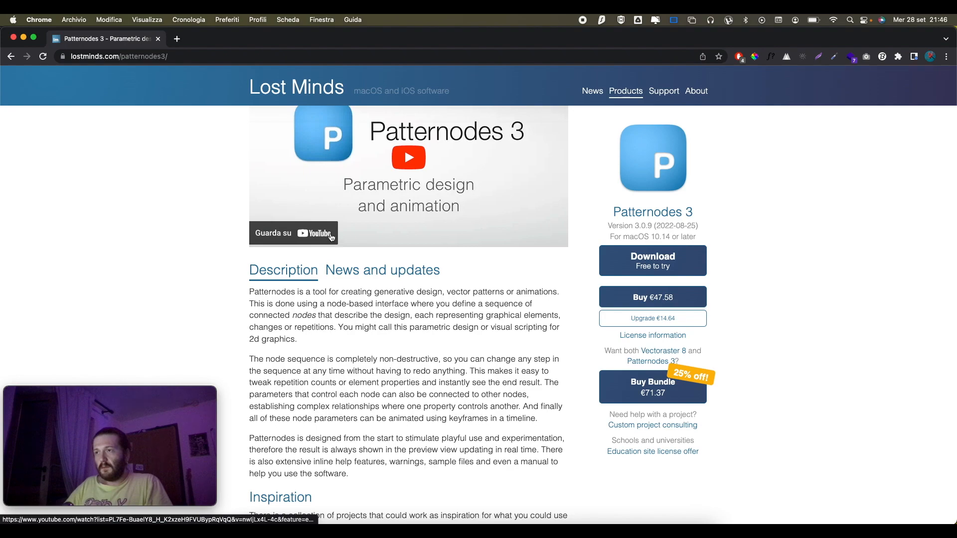
scroll(434, 257, down, 4)
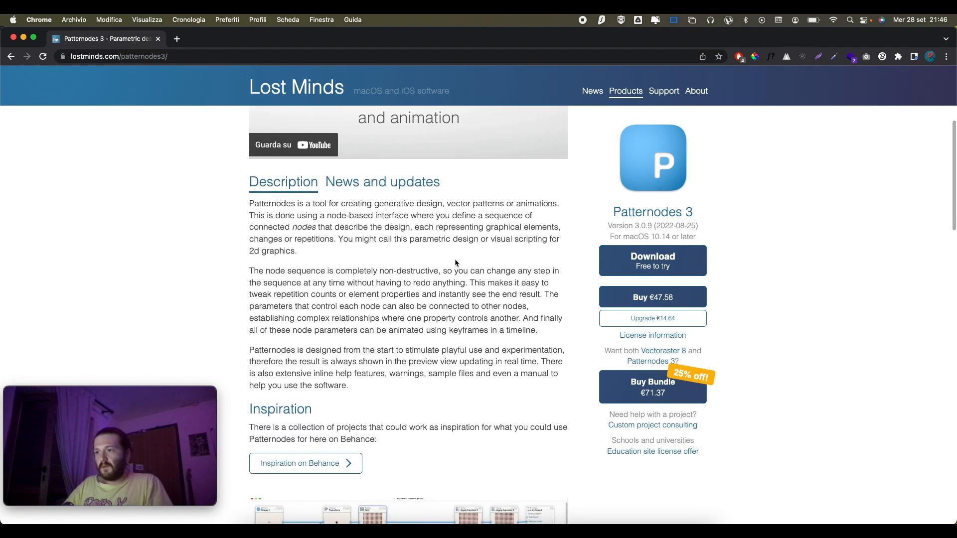
scroll(455, 262, down, 12)
scroll(455, 263, down, 12)
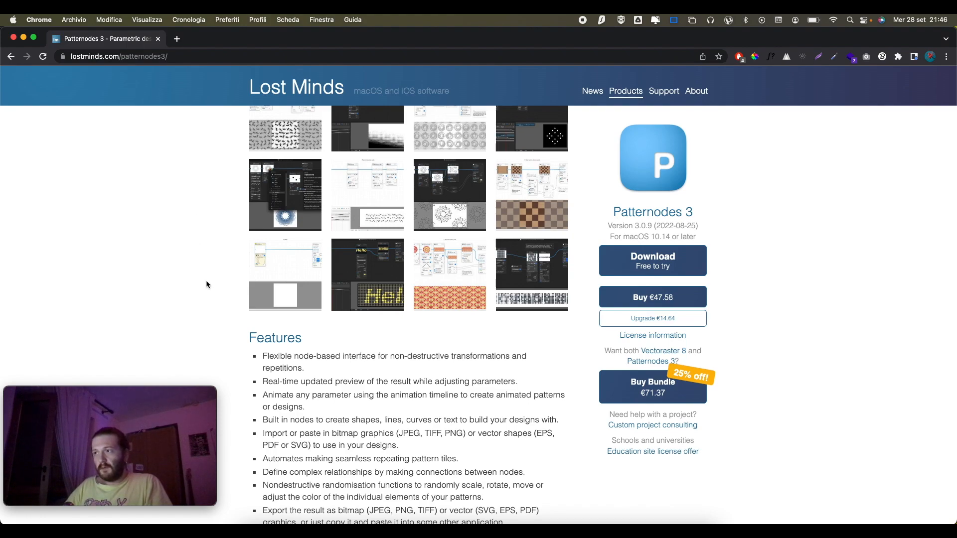
scroll(219, 300, down, 2)
scroll(221, 300, down, 5)
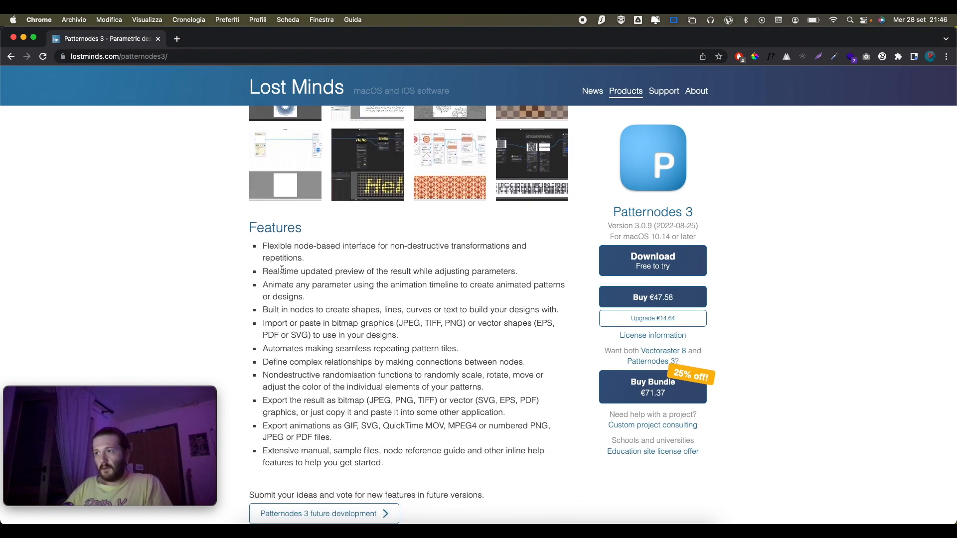
scroll(284, 270, down, 1)
scroll(319, 269, down, 13)
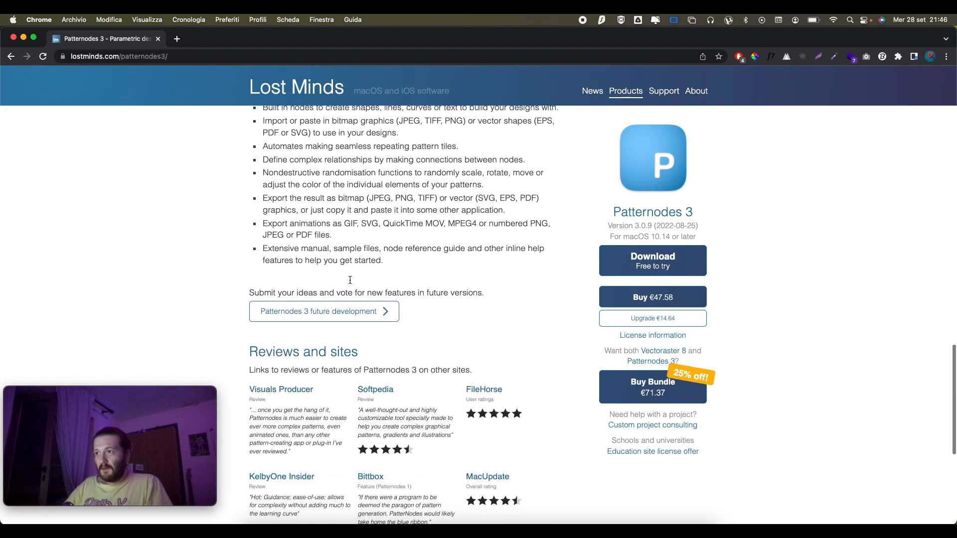
- Open the Patternodes 3 future development page in a new tab, review the proposed features and close it again
super+click(379, 311)
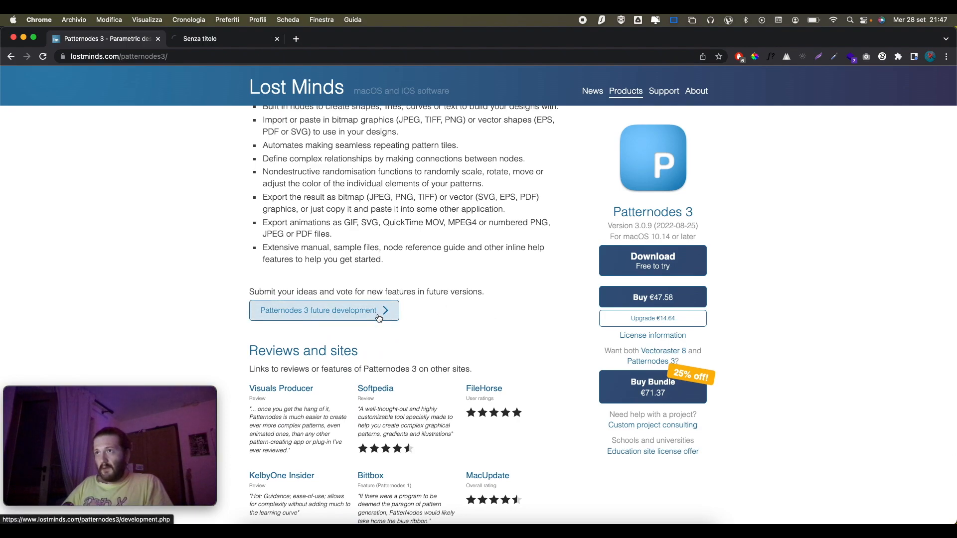
click(252, 40)
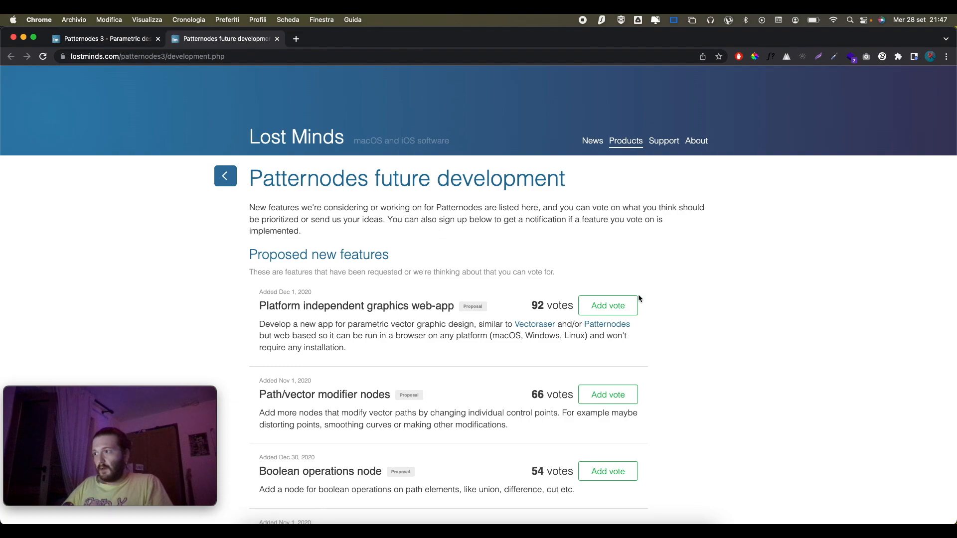
scroll(576, 274, down, 5)
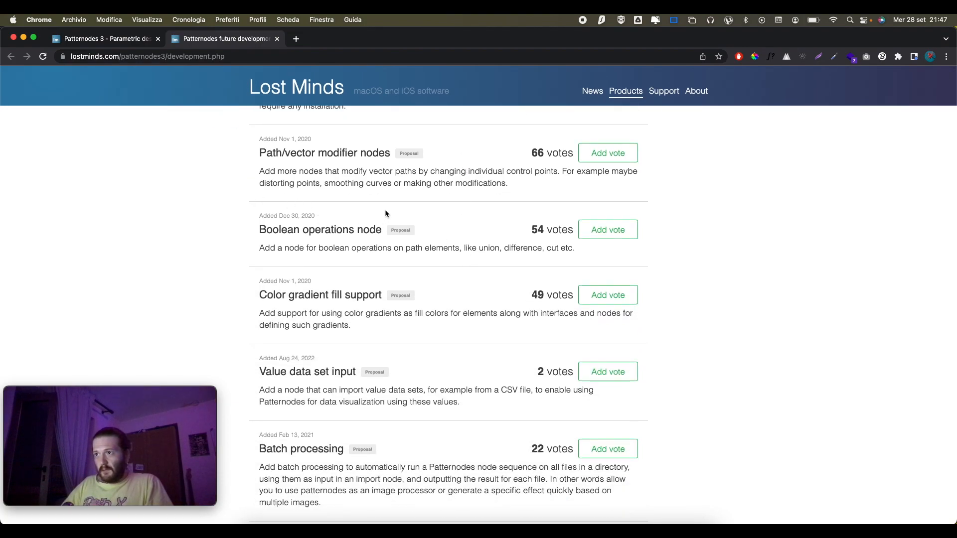
scroll(379, 209, up, 5)
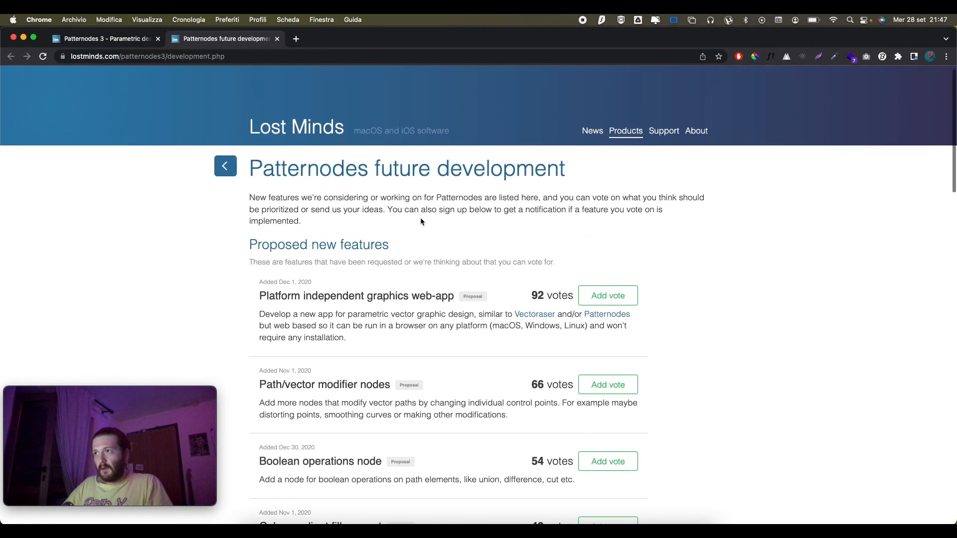
scroll(424, 219, down, 10)
scroll(429, 217, down, 2)
key(super+w)
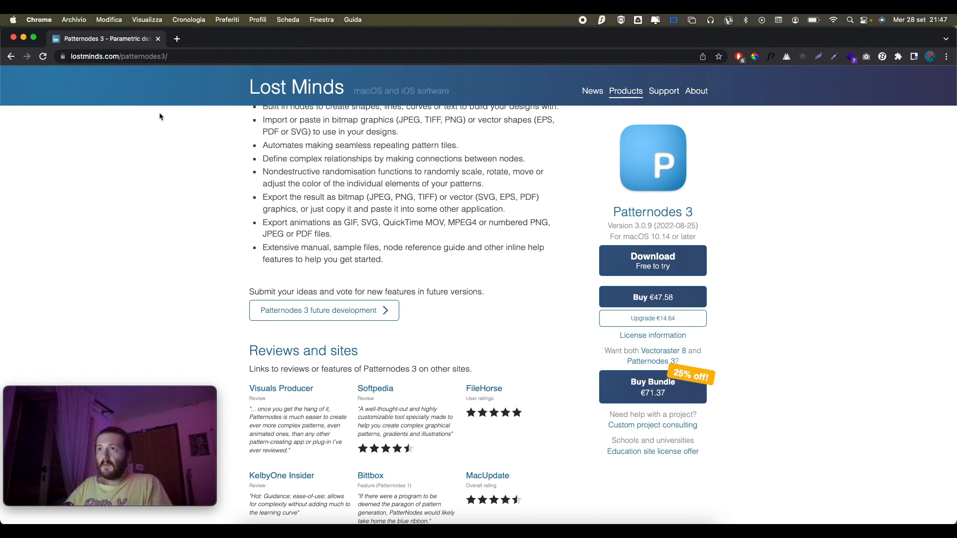
- Show the product's News and updates and review the release notes for versions 3.0.9 through 3.0.7
scroll(294, 165, up, 12)
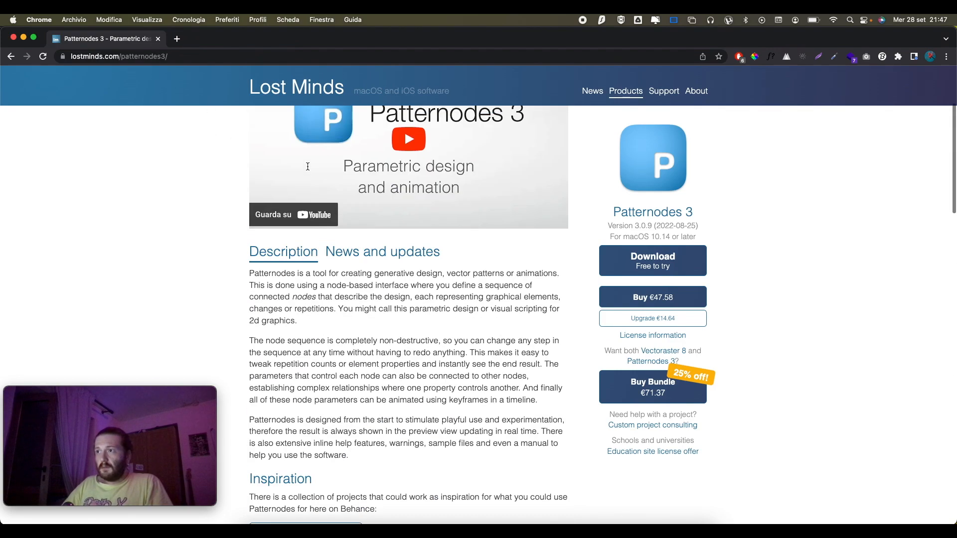
click(352, 257)
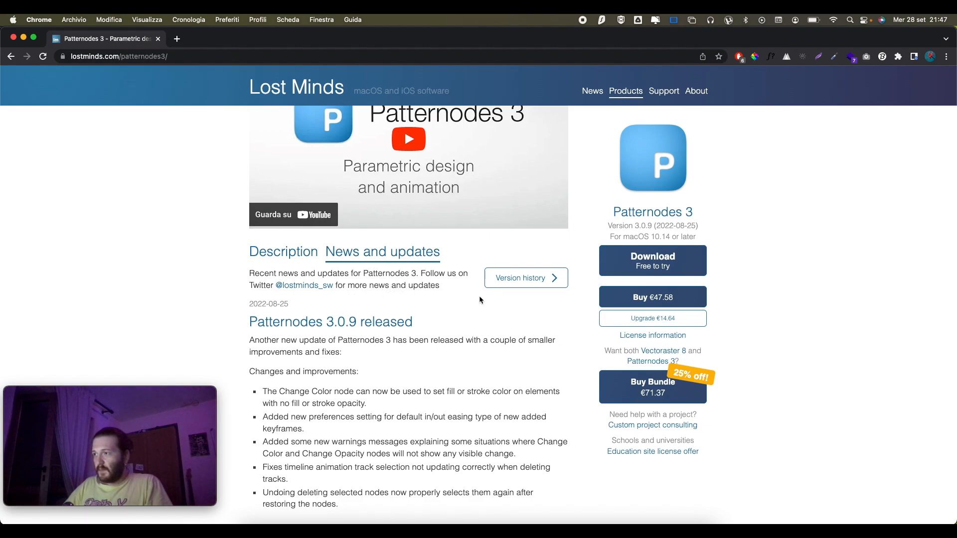
scroll(374, 300, down, 2)
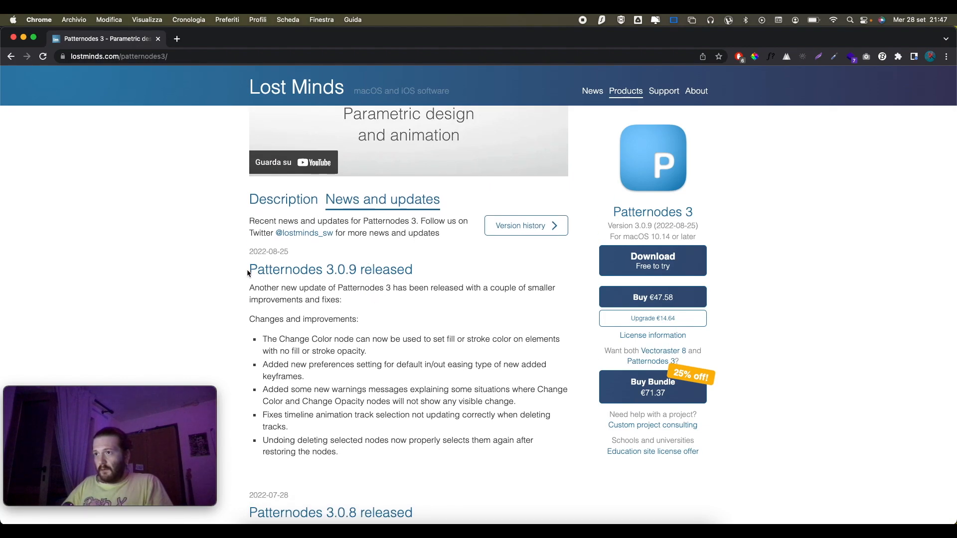
scroll(443, 307, down, 7)
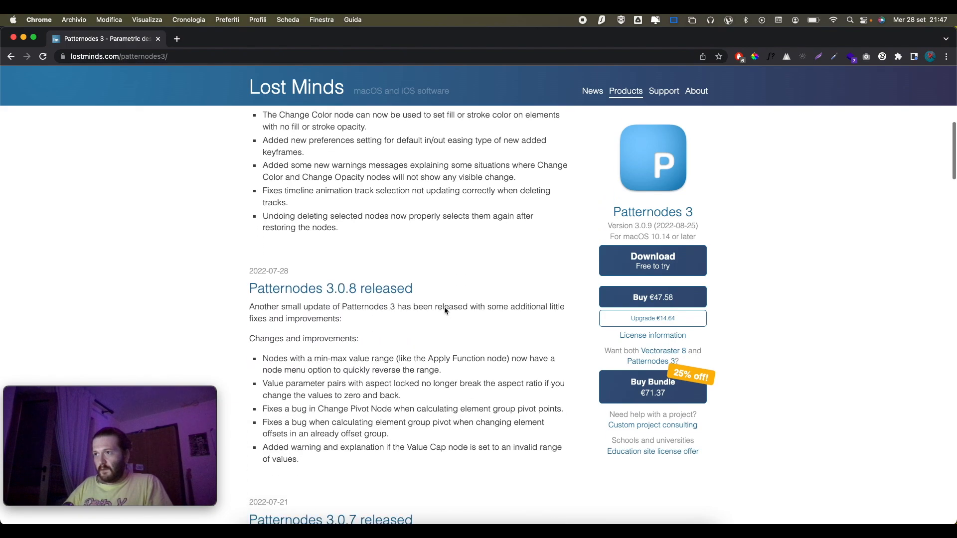
scroll(445, 307, down, 4)
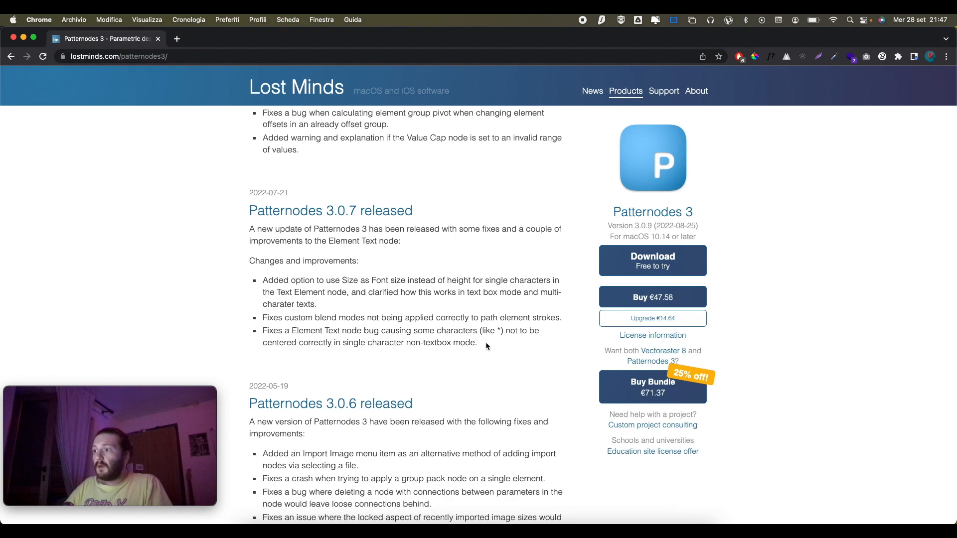
drag(484, 343, 235, 280)
scroll(234, 275, up, 15)
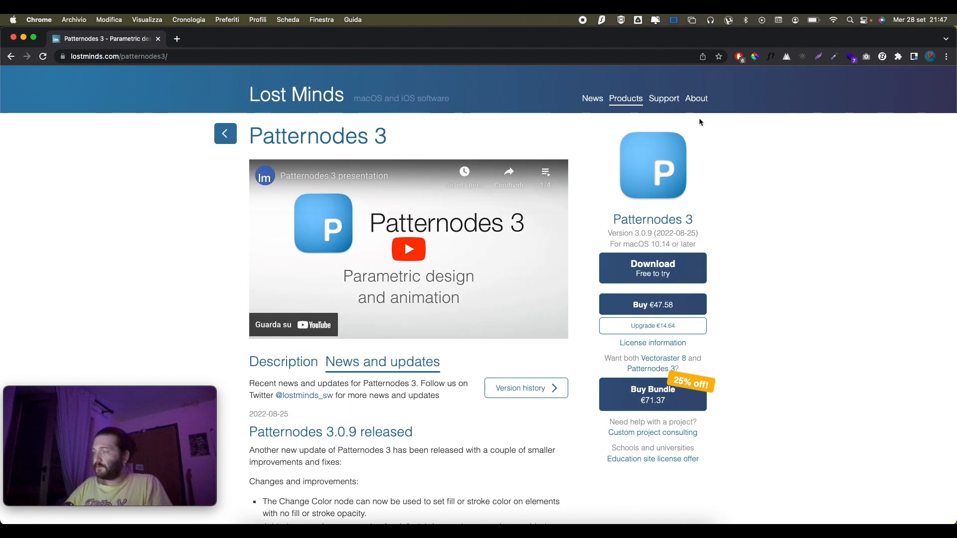
- Visit the Lost Minds Support page and read the About page down to its History section
click(661, 103)
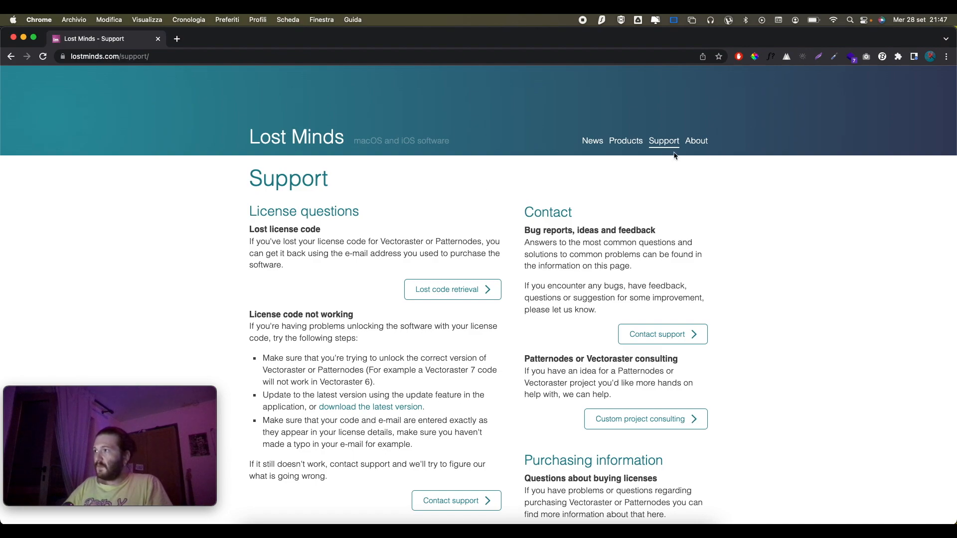
click(696, 141)
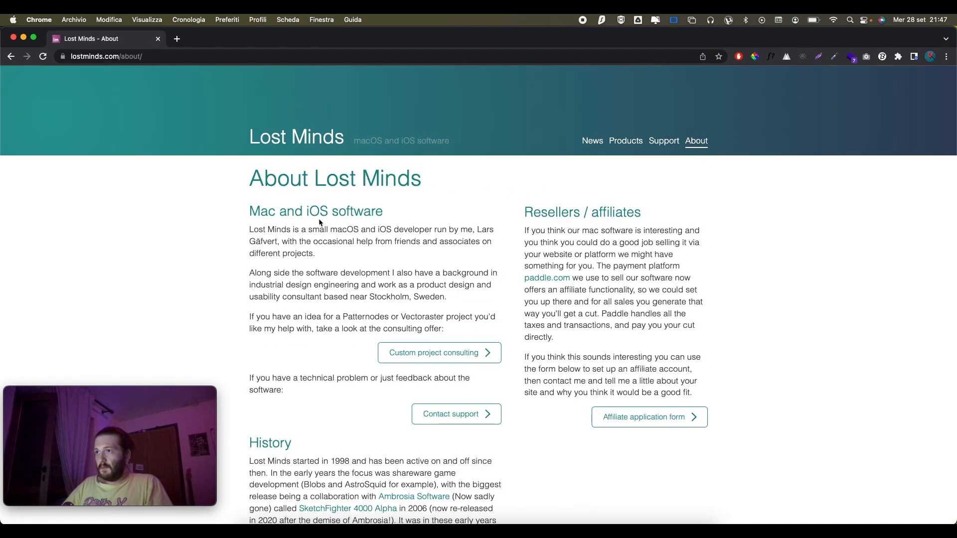
drag(233, 176, 435, 192)
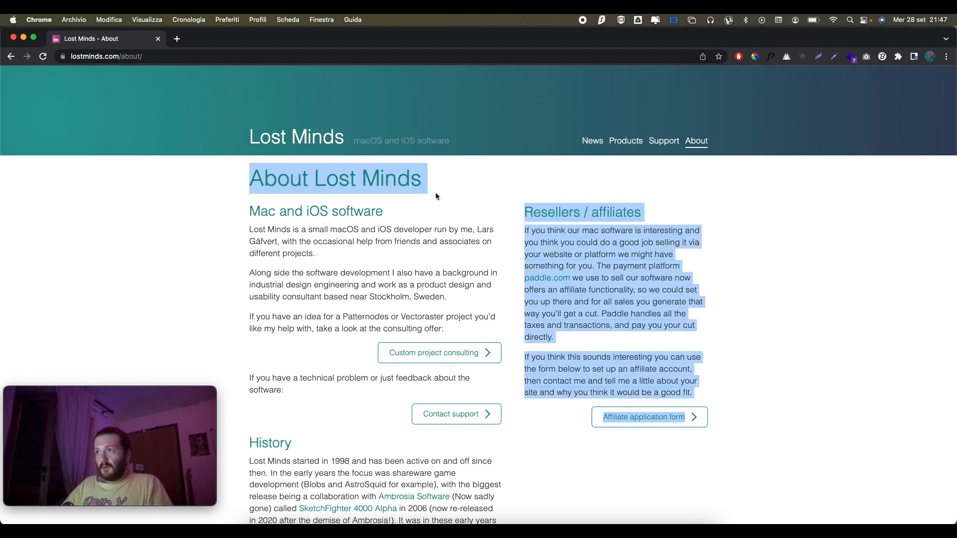
click(436, 180)
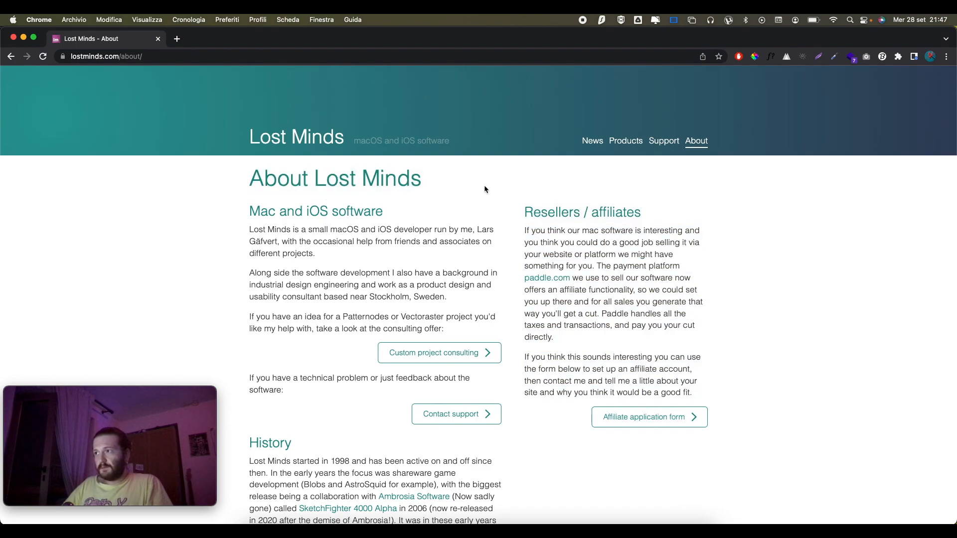
scroll(484, 184, down, 5)
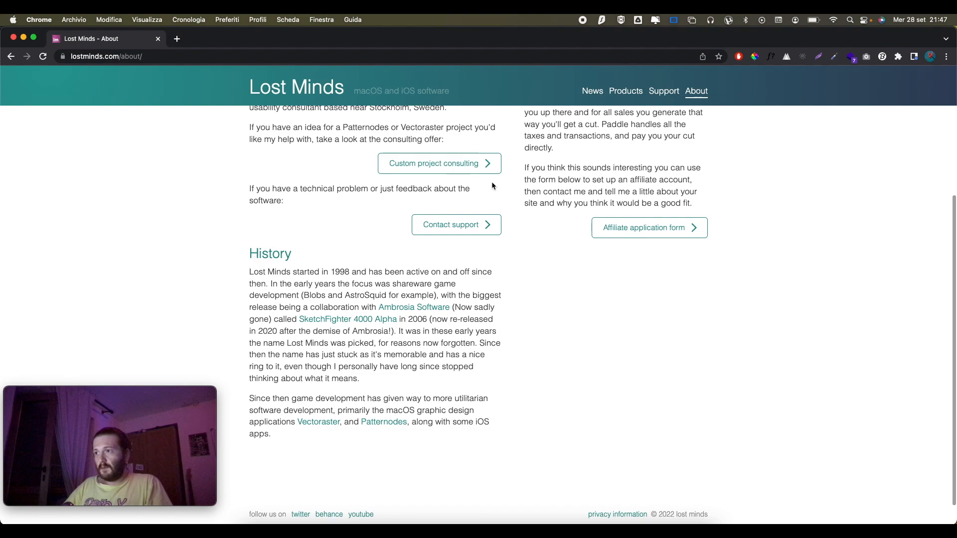
scroll(491, 187, up, 5)
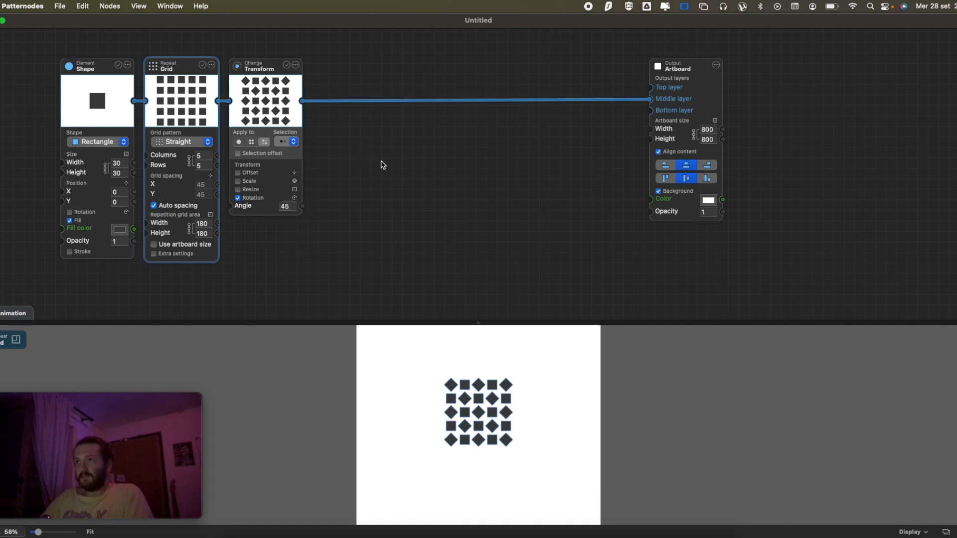
- In Patternodes, select the Transform and Shape nodes in turn, then view the application's version and license information and close it
click(248, 70)
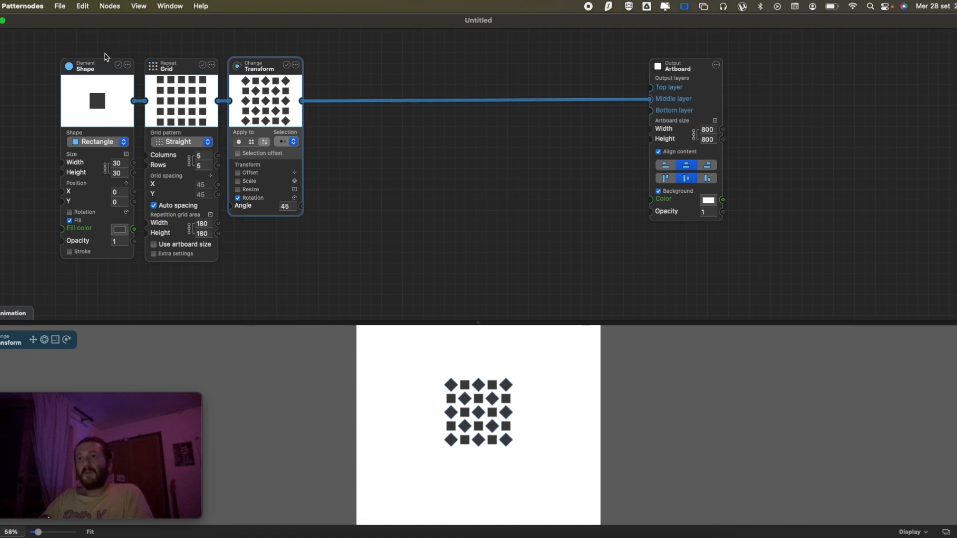
click(105, 62)
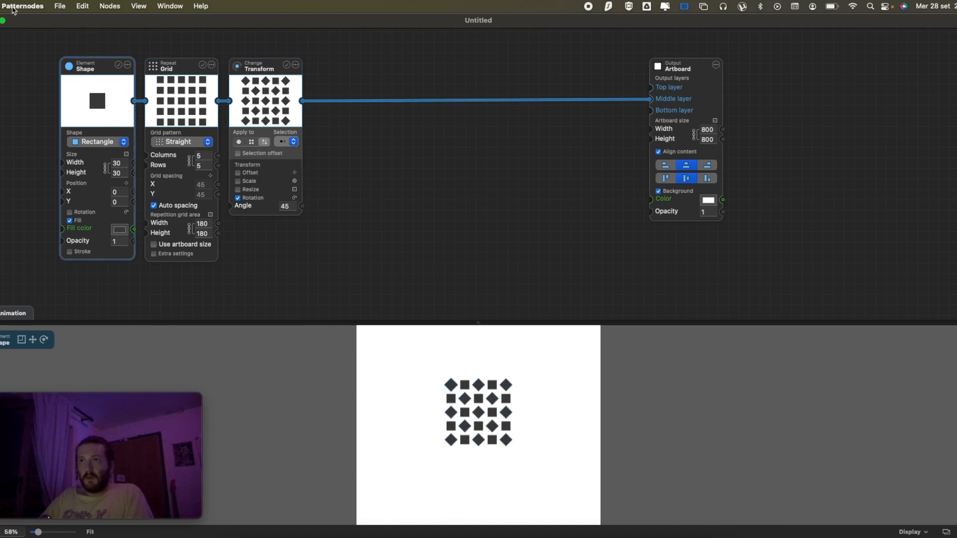
click(15, 7)
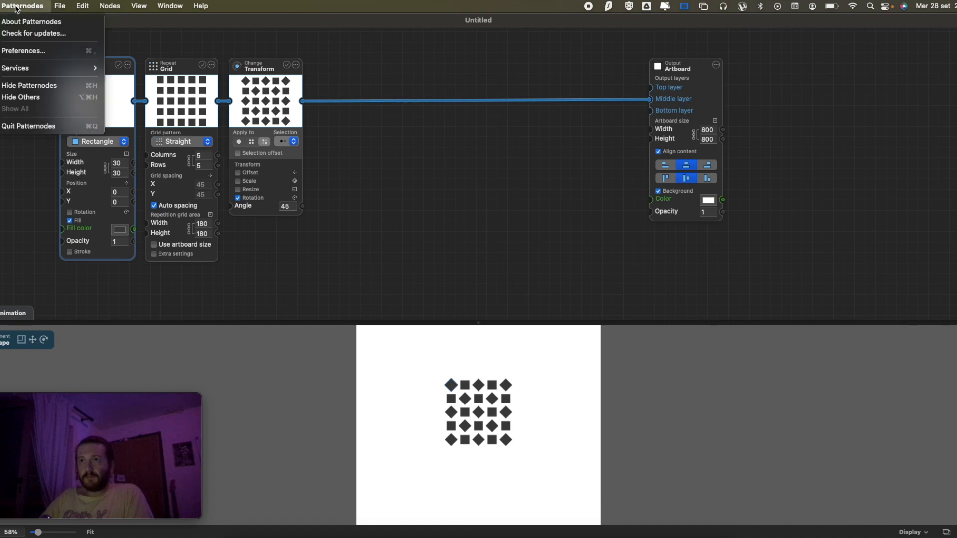
click(44, 26)
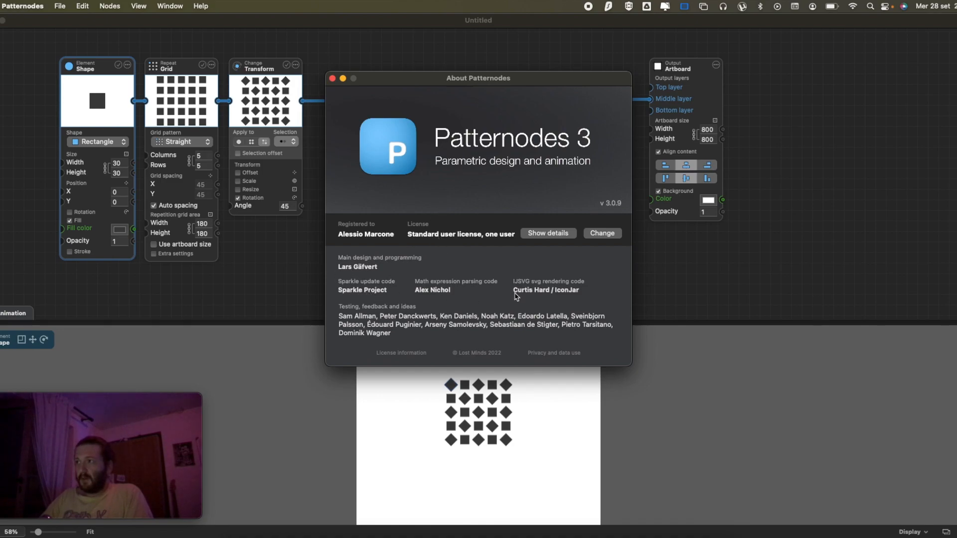
click(330, 81)
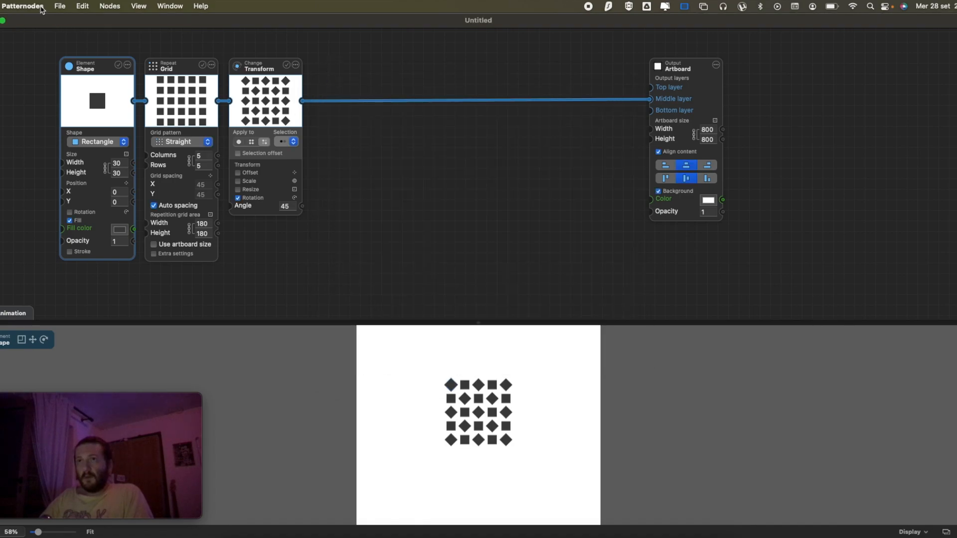
- Review the preferences for Editing and interface, File defaults, Import and export, and Software update, then close them
click(22, 6)
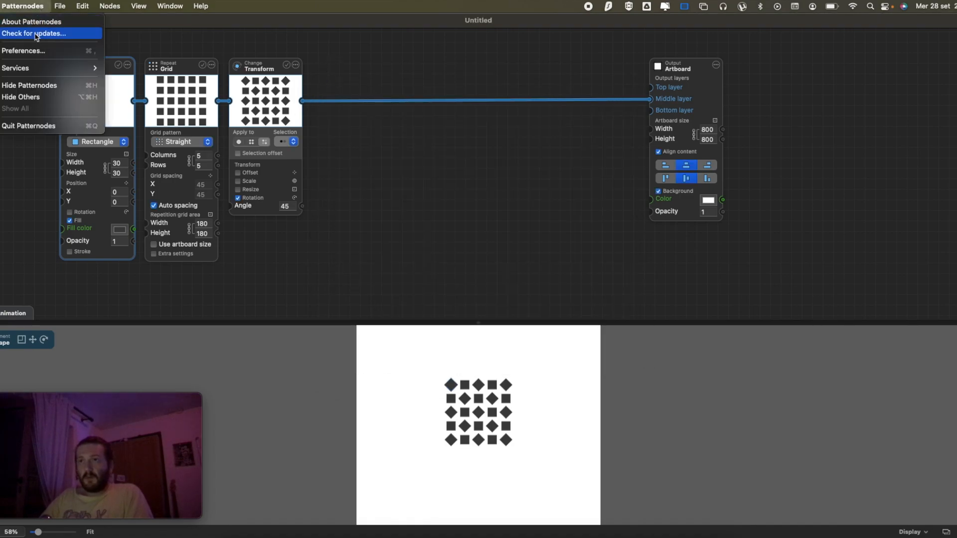
click(23, 50)
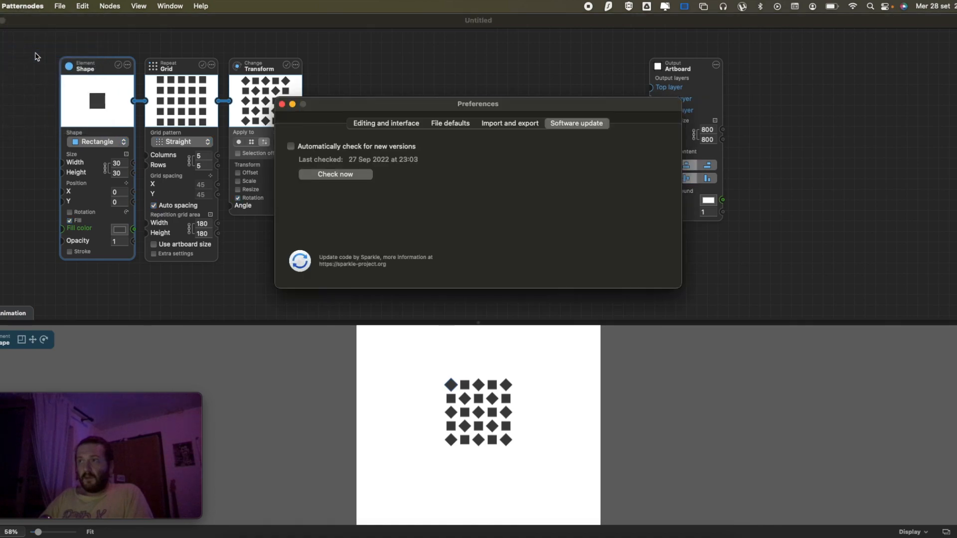
click(409, 124)
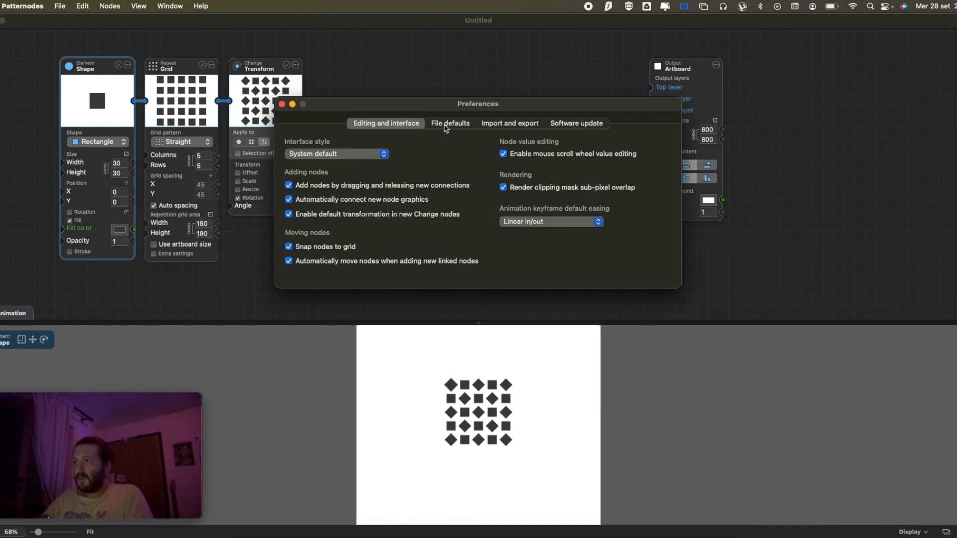
click(446, 125)
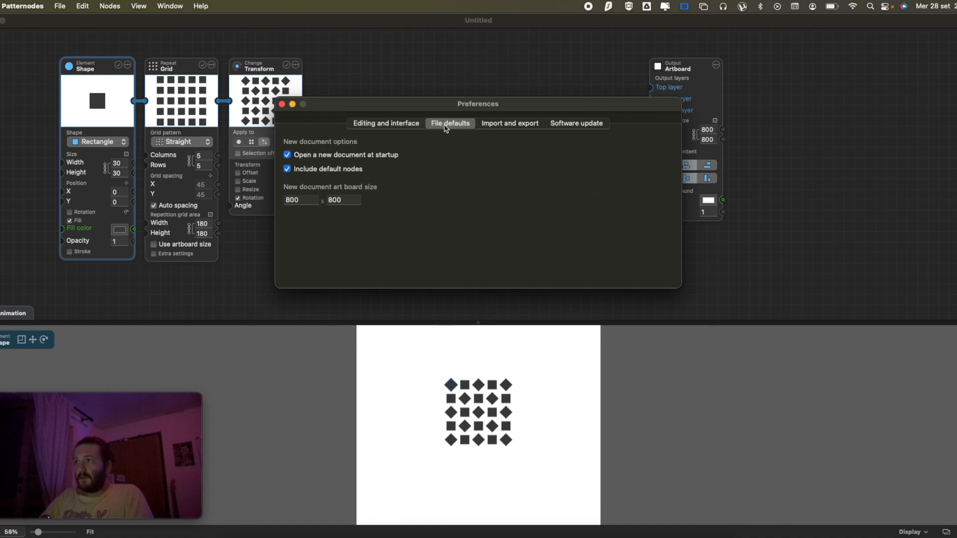
click(286, 200)
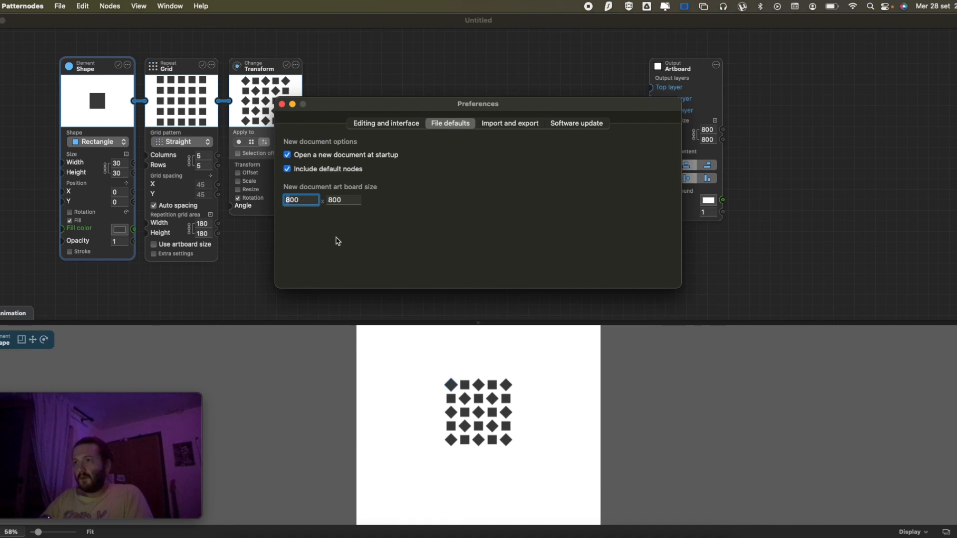
click(353, 200)
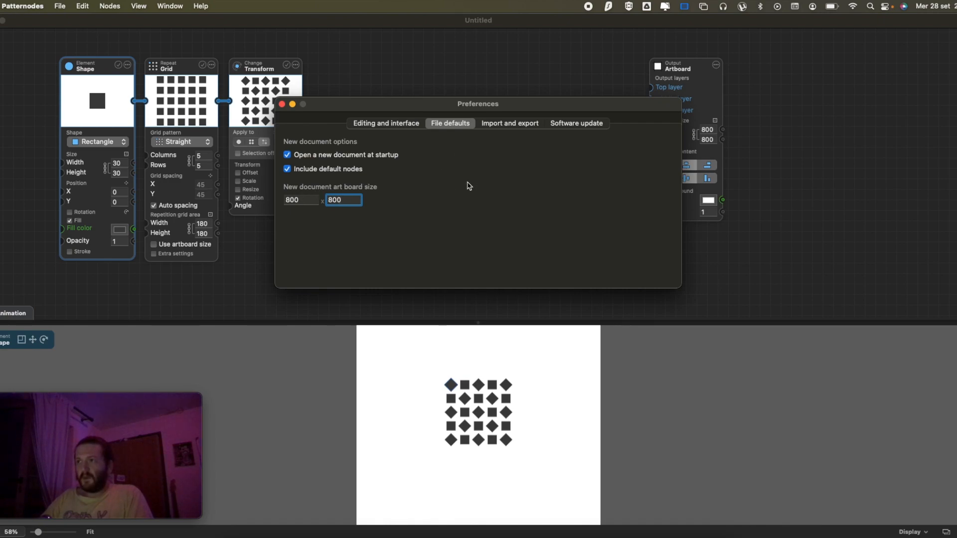
click(509, 123)
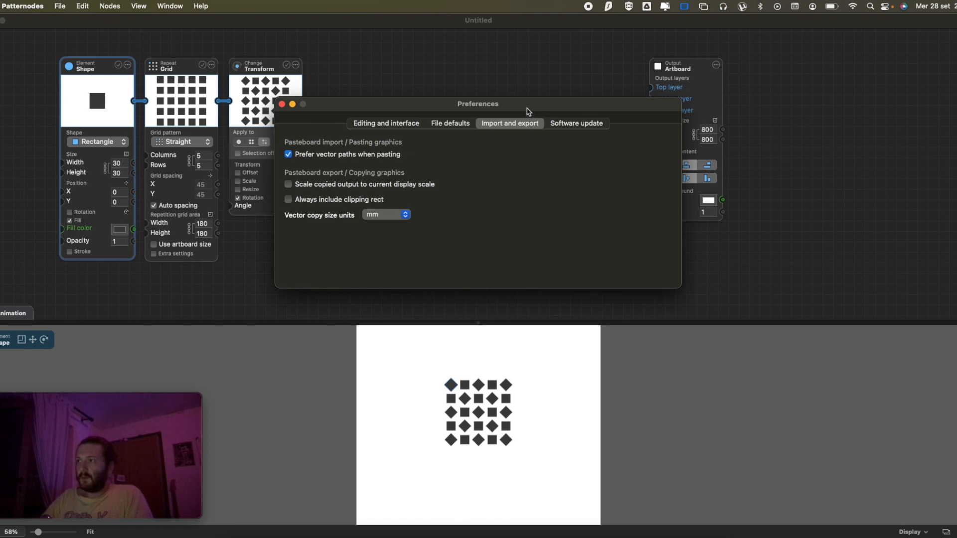
click(571, 128)
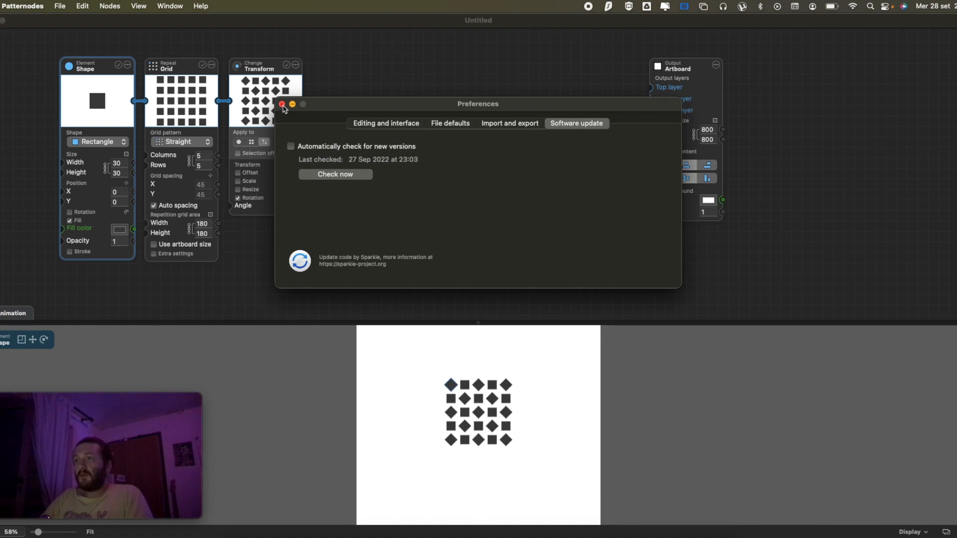
click(282, 104)
- Look through the application, file, editing and node commands, including the Repeat node types and the grid snapping option
click(39, 4)
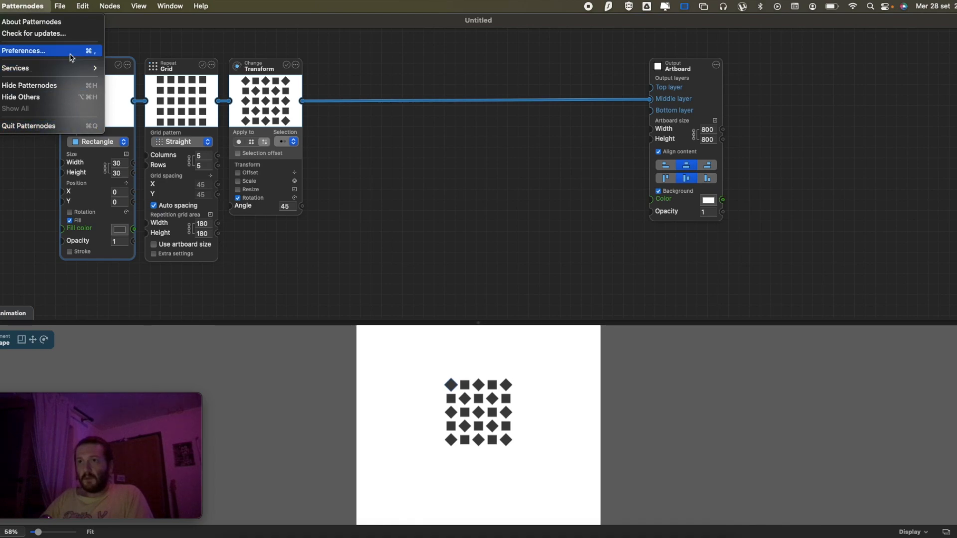
mouse_move(64, 9)
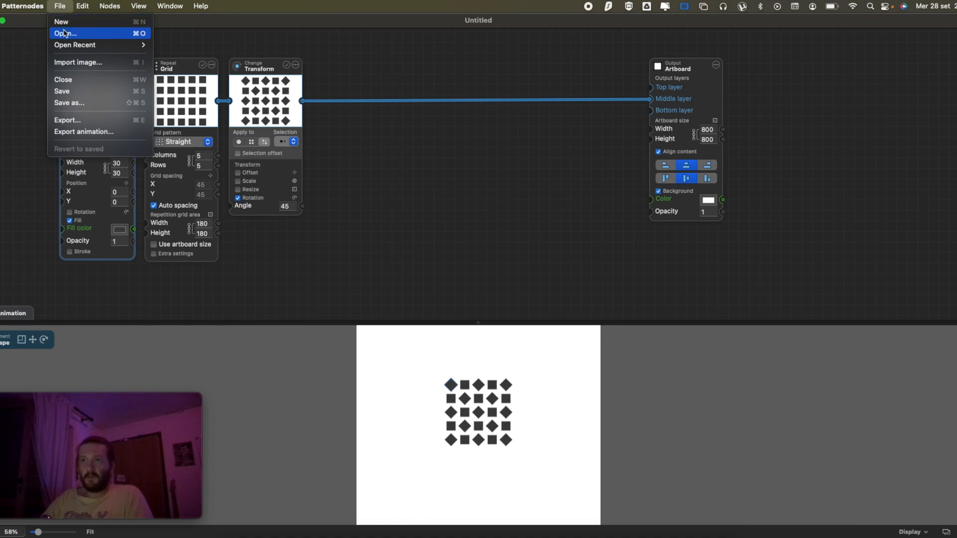
mouse_move(67, 44)
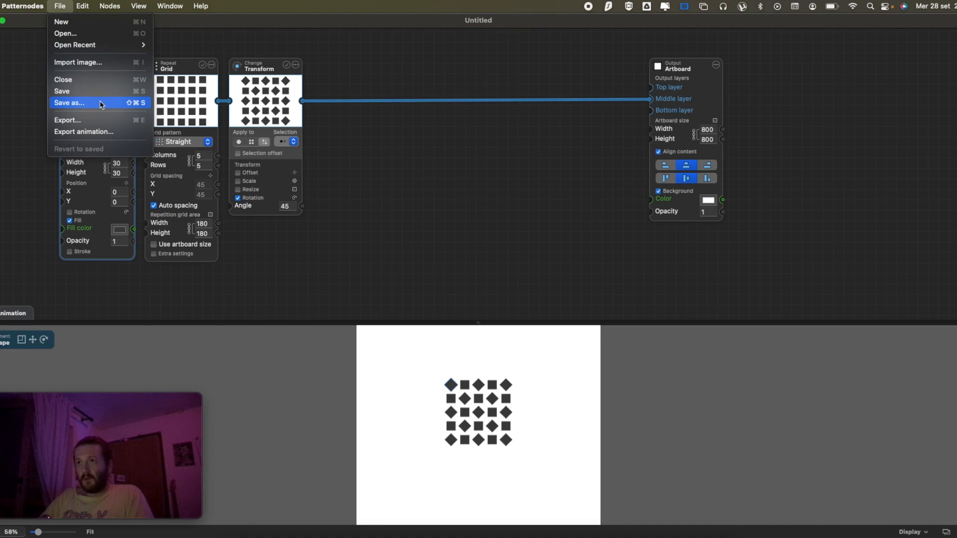
mouse_move(124, 45)
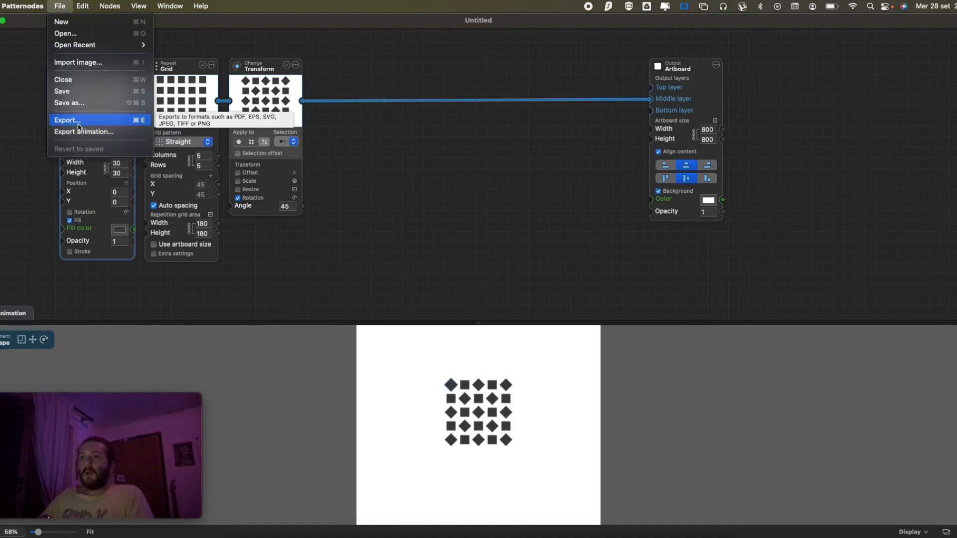
mouse_move(77, 4)
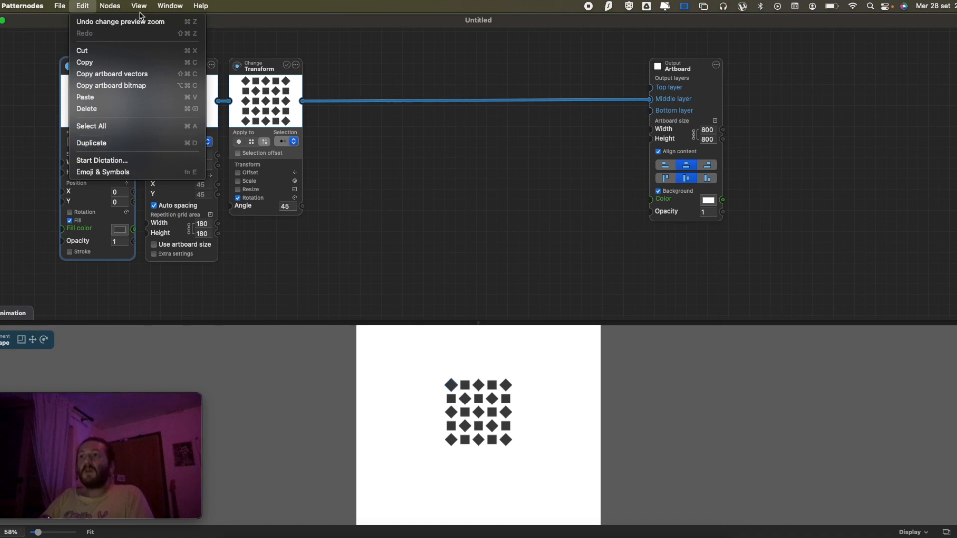
mouse_move(119, 11)
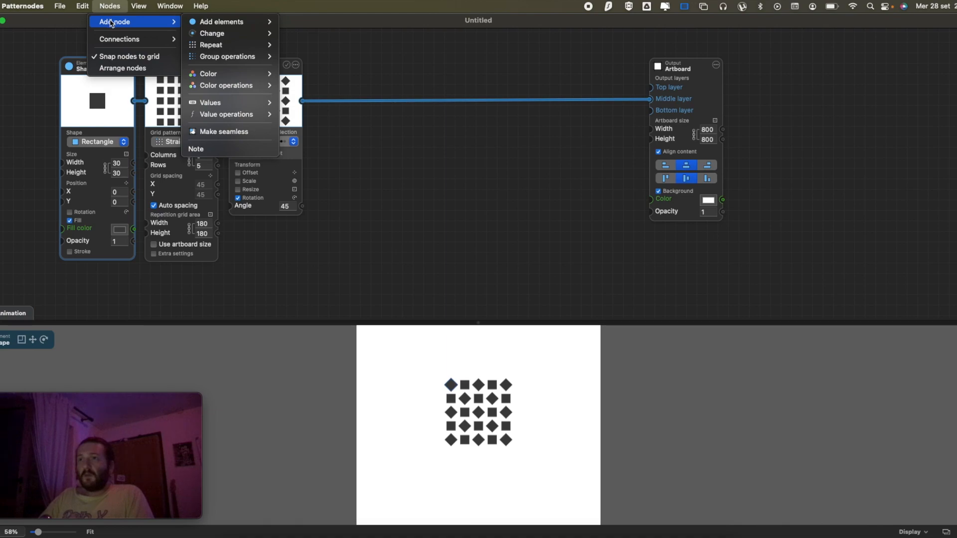
mouse_move(219, 27)
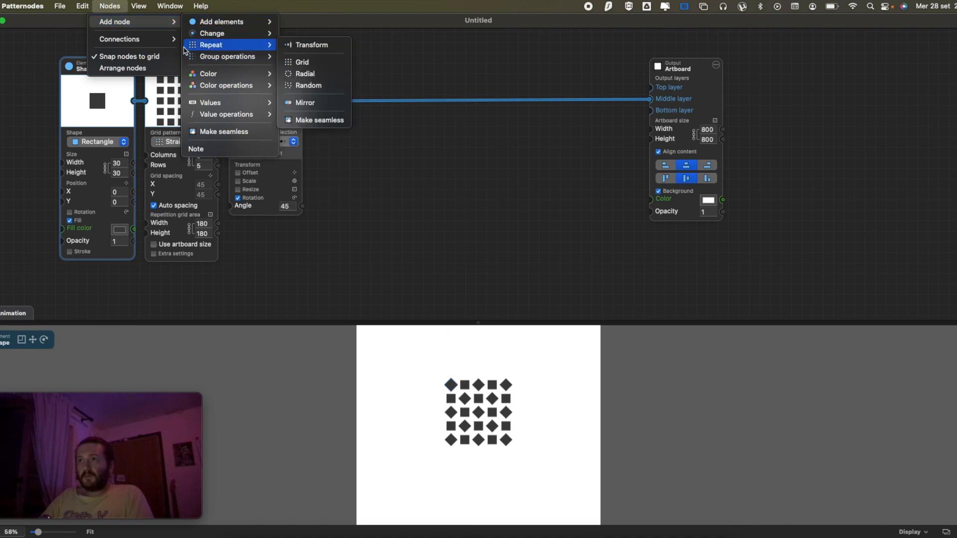
mouse_move(172, 40)
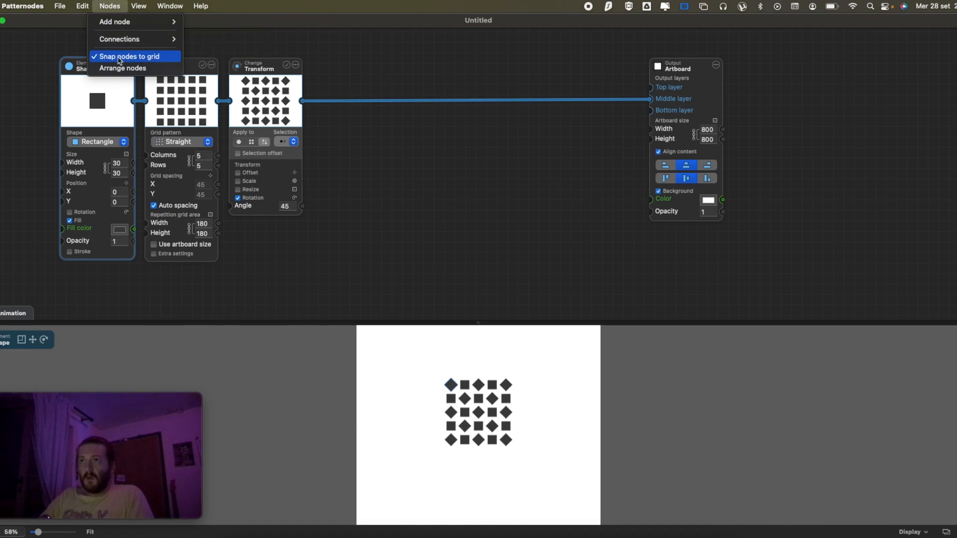
click(245, 66)
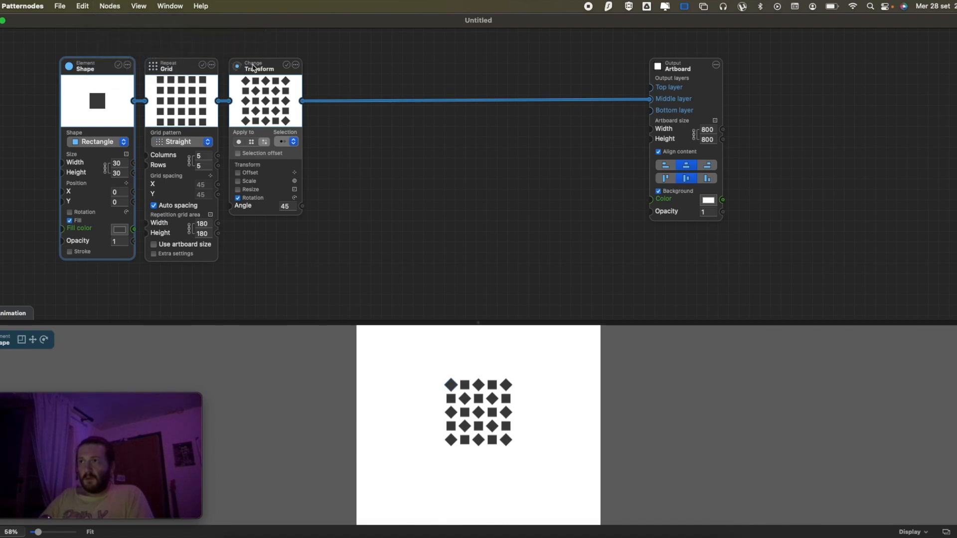
- Select the Transform node, then move Grid downward, Transform to the right and Shape to the left to break up the row
click(255, 65)
mouse_move(255, 66)
mouse_down()
mouse_move(317, 65)
mouse_move(249, 62)
mouse_up()
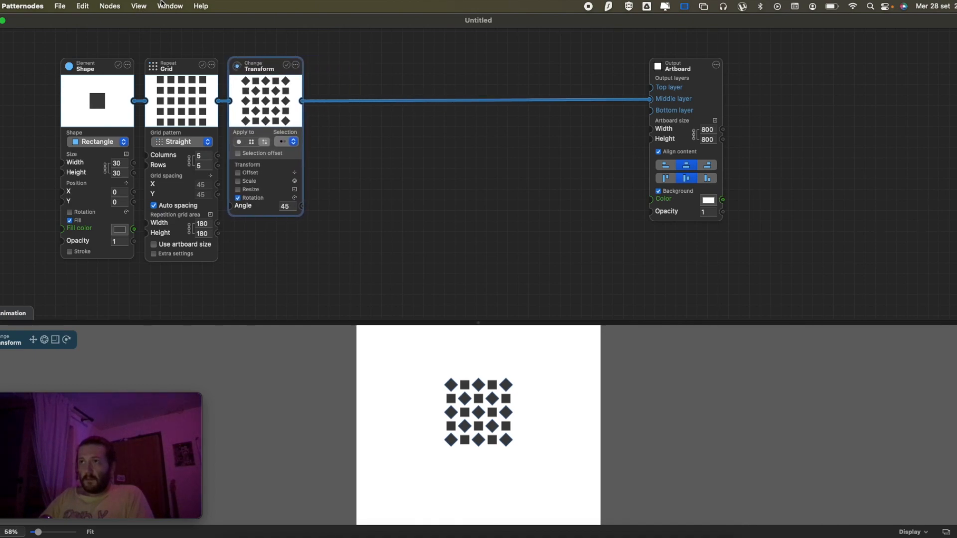
click(140, 6)
mouse_move(170, 6)
click(372, 76)
drag(161, 64, 161, 85)
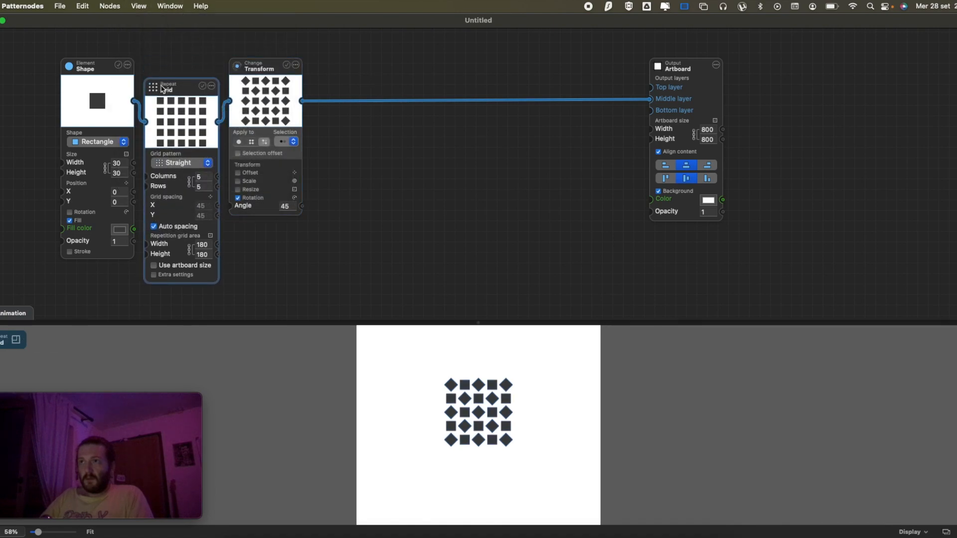
drag(244, 65, 265, 64)
drag(89, 69, 68, 70)
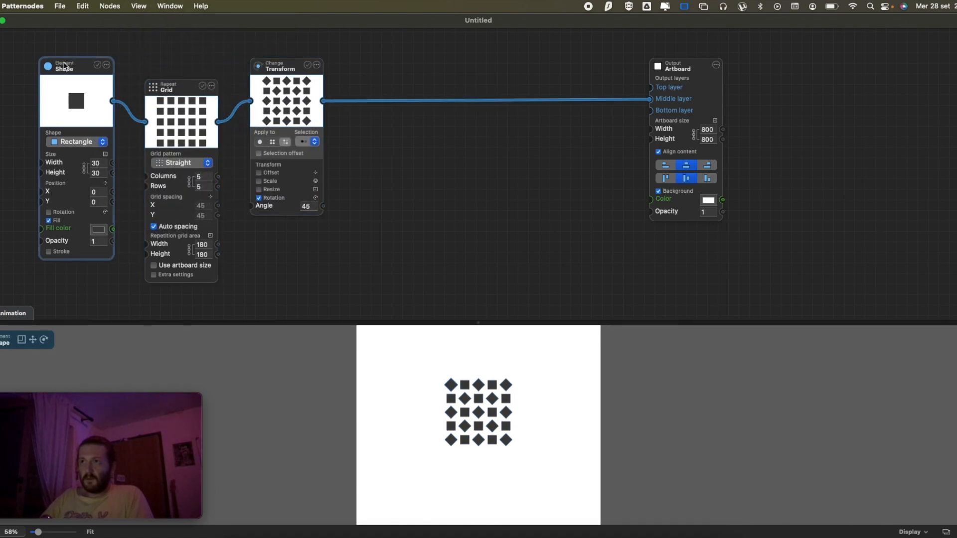
- Arrange the nodes automatically, then move the Grid and Transform nodes slightly left to close up the row
click(110, 6)
click(128, 68)
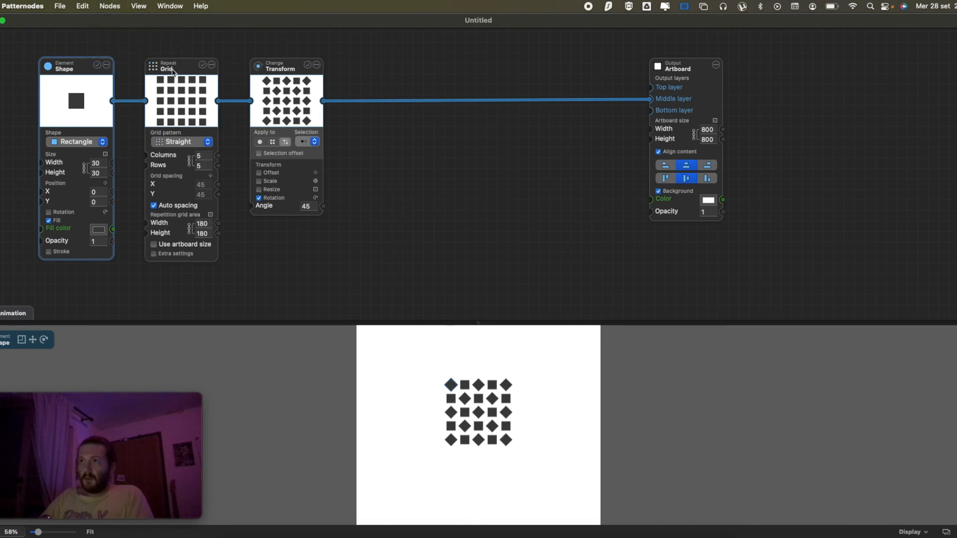
drag(167, 70, 156, 69)
drag(272, 64, 245, 59)
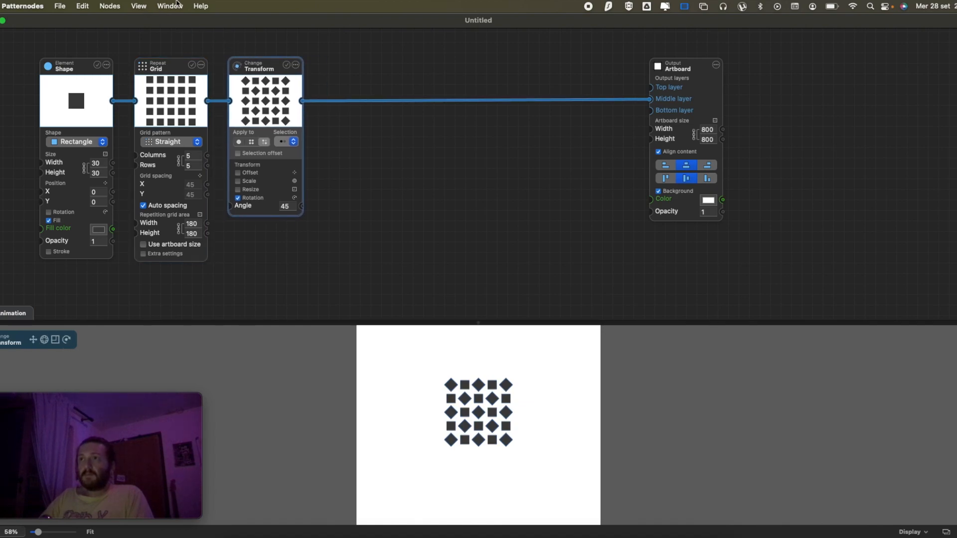
- Show the tab bar and create a second document as a new tab beside the first
click(138, 6)
mouse_move(116, 8)
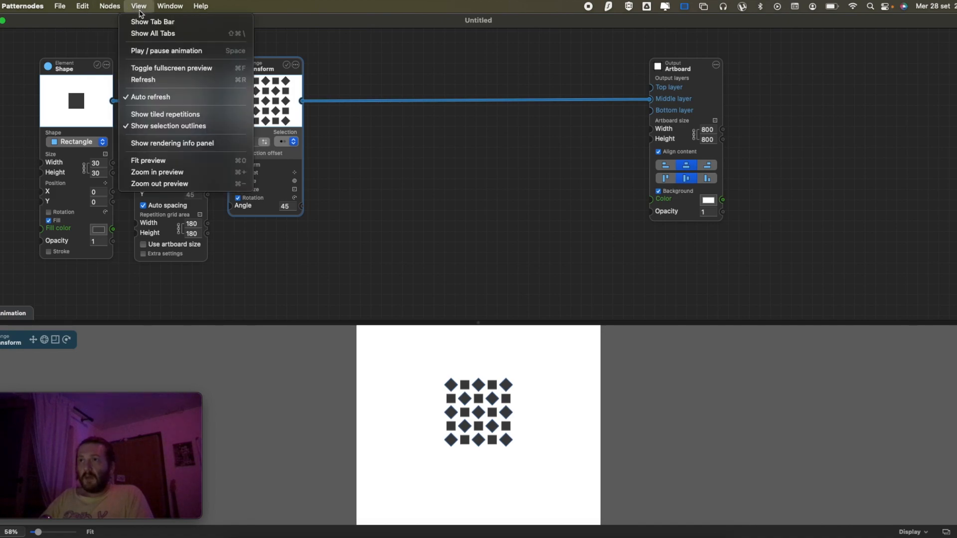
click(145, 23)
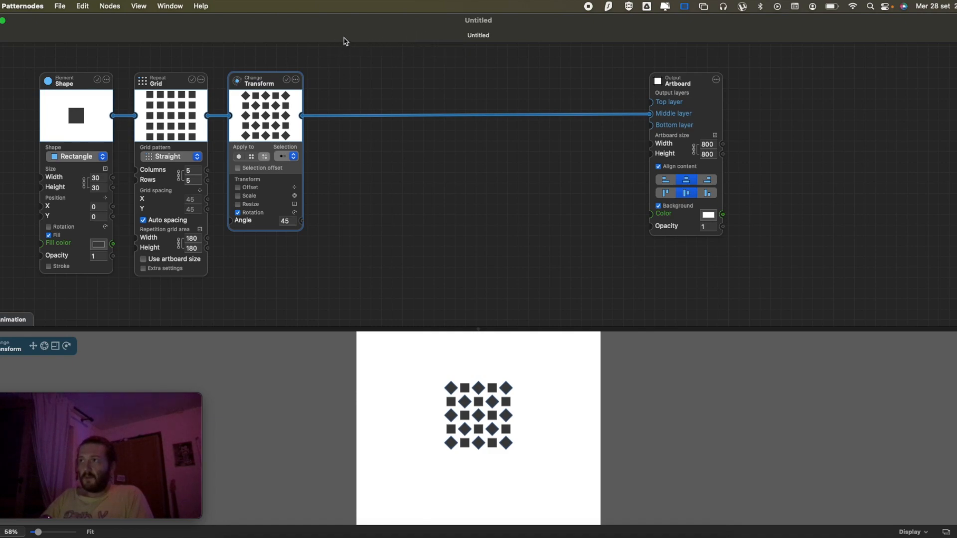
key(super+n)
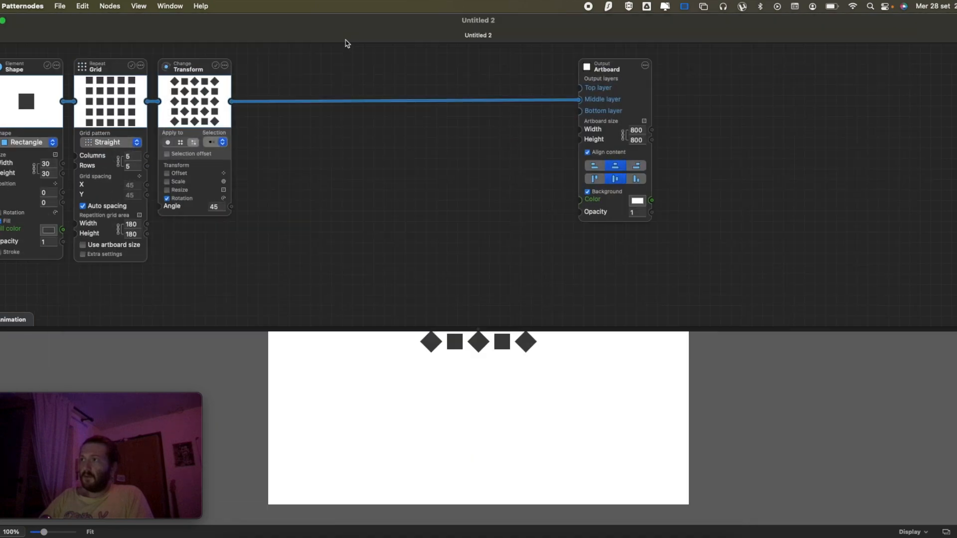
drag(352, 36, 543, 42)
- Switch back and forth between the two document tabs, close Untitled 2 and hide the tab bar
click(378, 42)
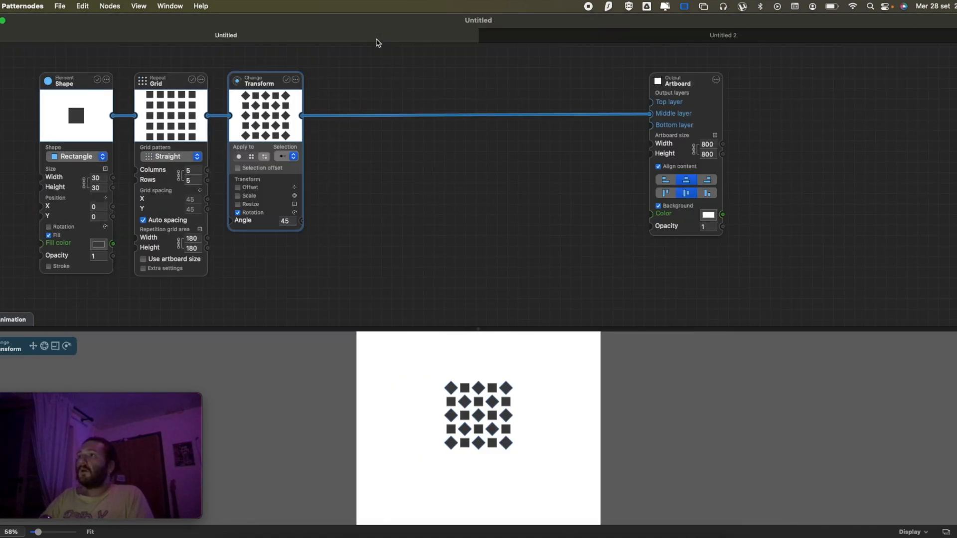
click(530, 33)
click(217, 39)
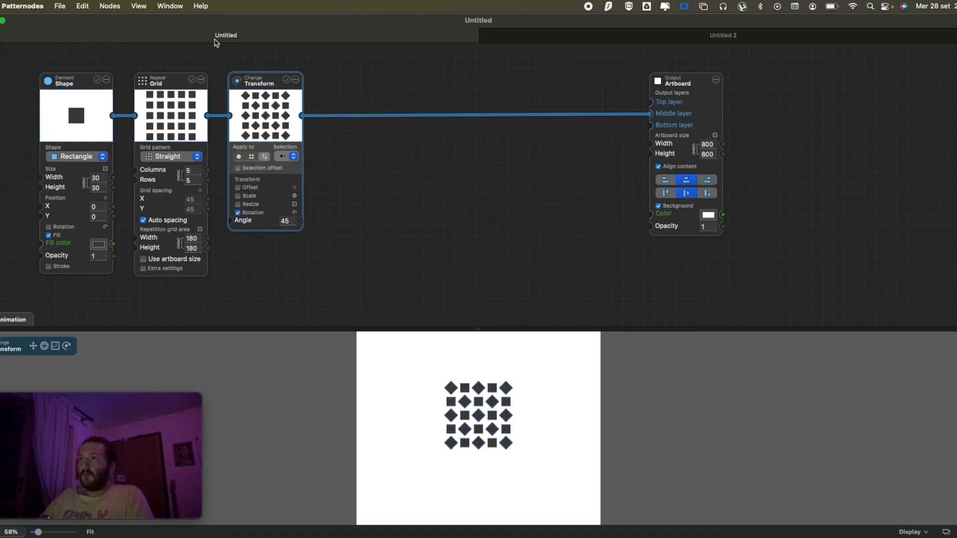
click(486, 36)
click(139, 6)
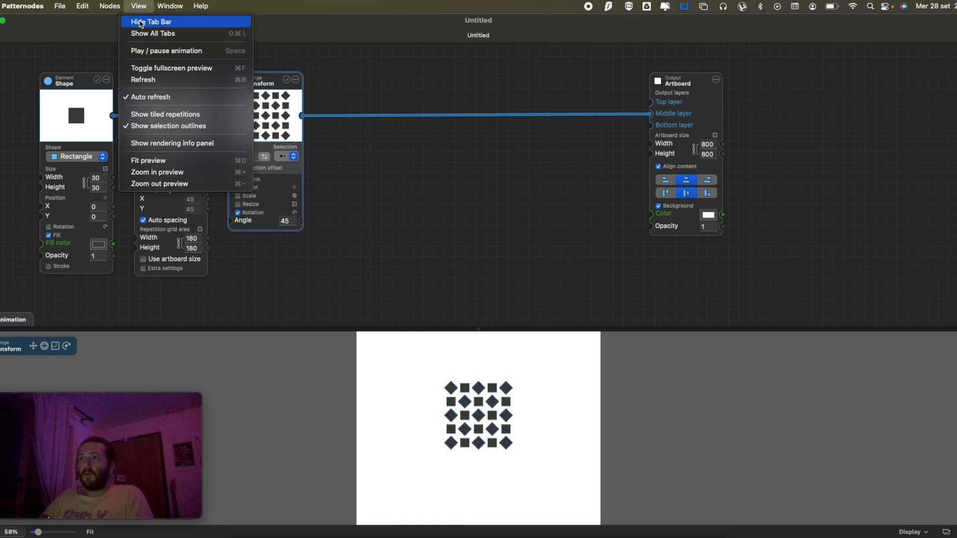
click(140, 22)
- View the pattern preview in full screen, then return to the node editor
click(139, 7)
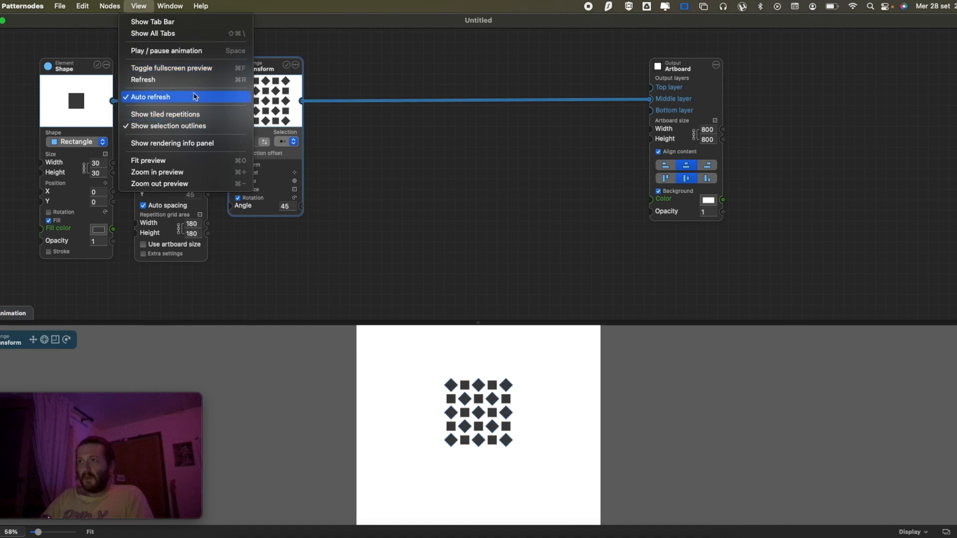
click(181, 75)
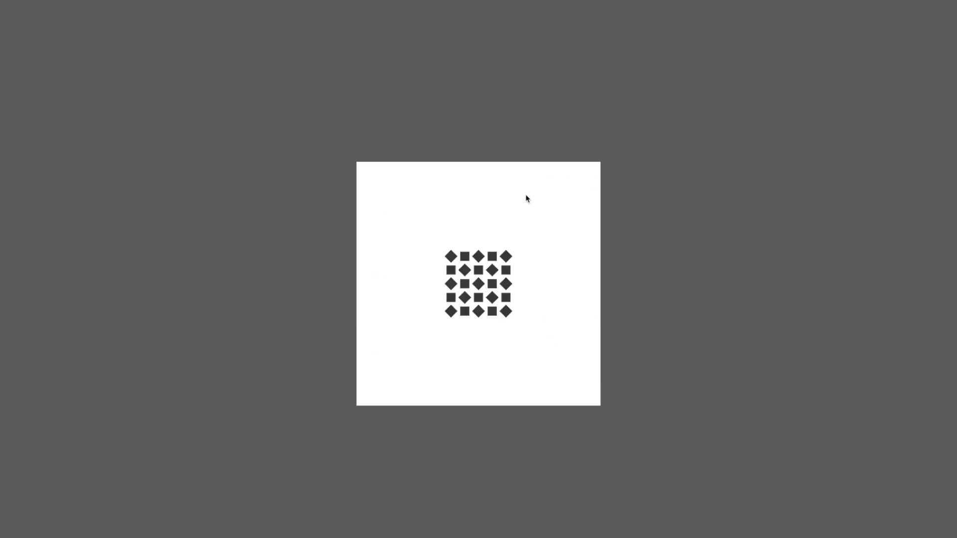
key(Escape)
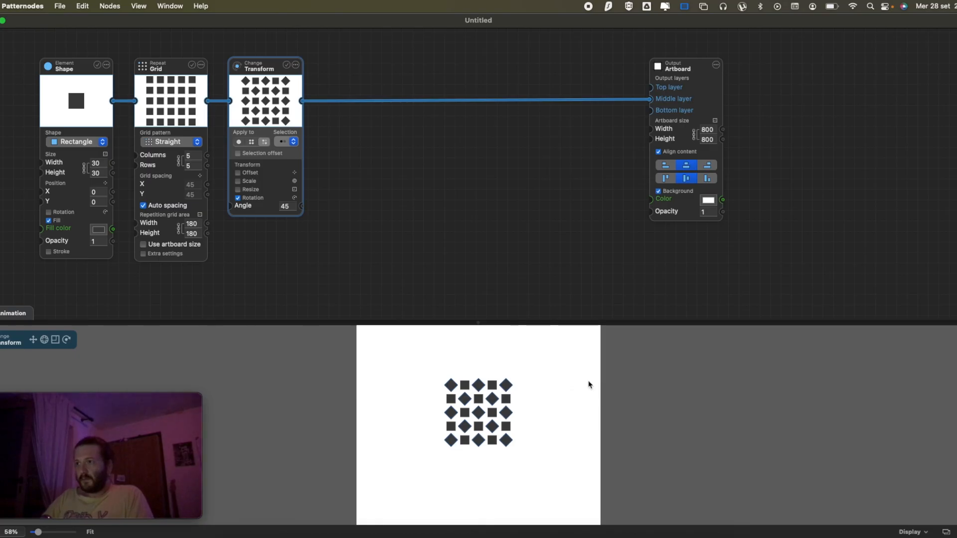
- Show tiled repetitions of the artboard in the preview and check the repeats at different magnifications
click(139, 6)
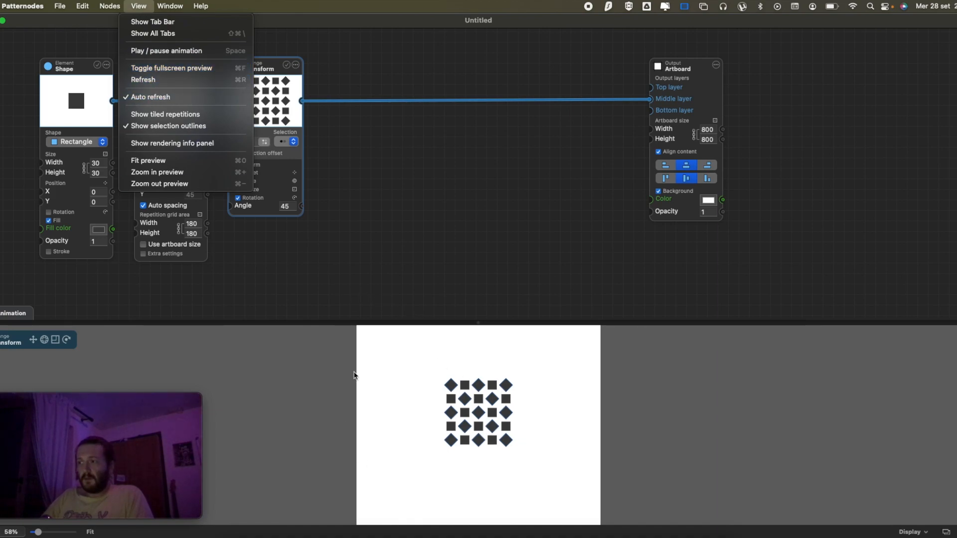
click(139, 114)
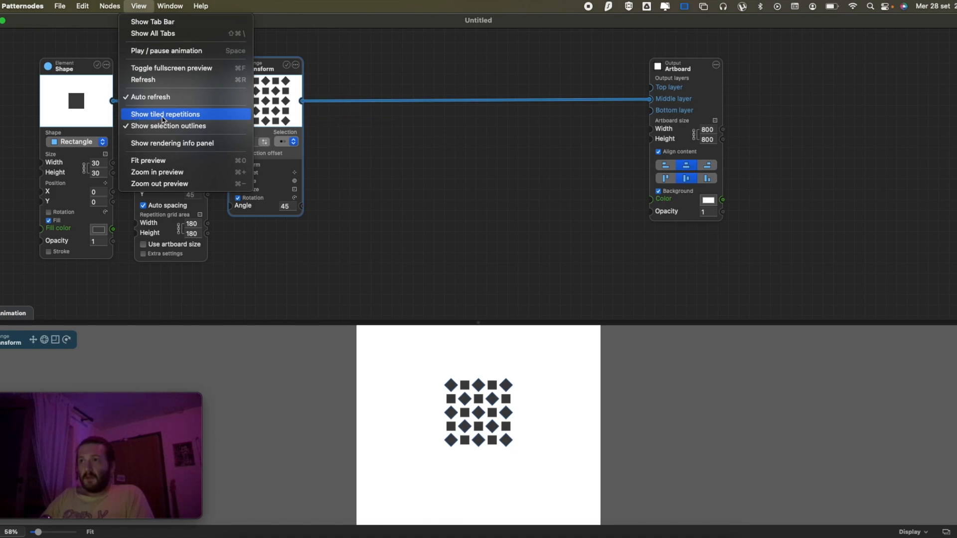
scroll(504, 403, down, 3)
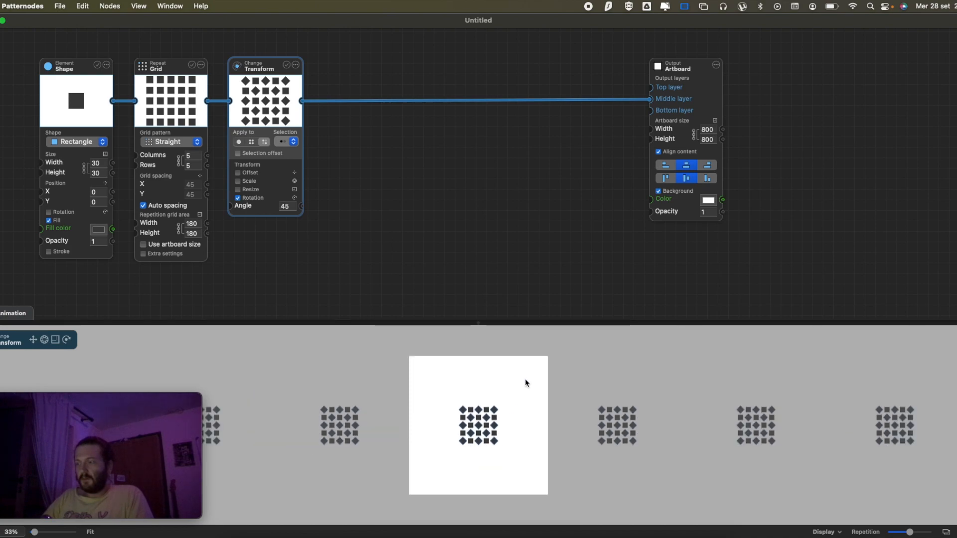
scroll(525, 383, up, 4)
scroll(526, 382, down, 3)
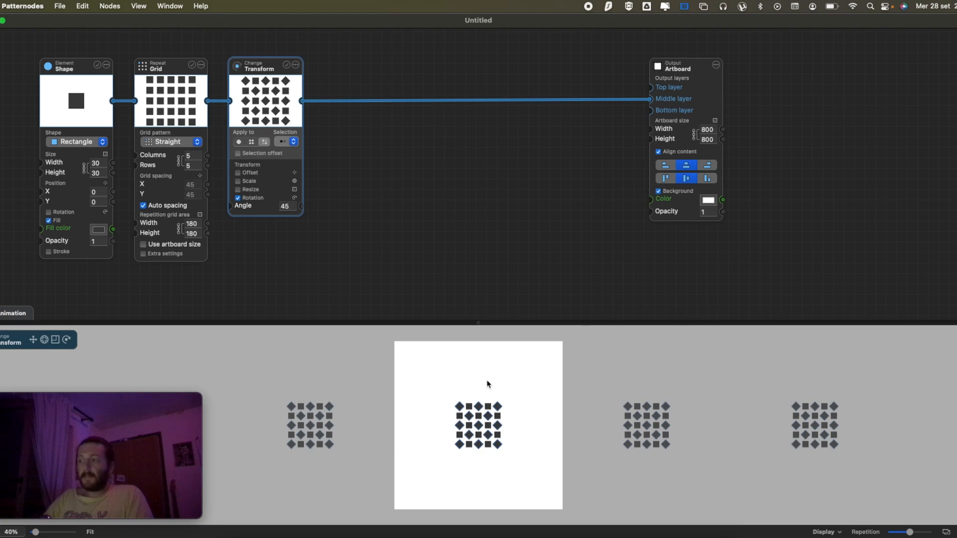
- Hide the tiled repetitions so the preview shows only the single artboard
scroll(488, 384, up, 1)
click(109, 6)
mouse_move(128, 5)
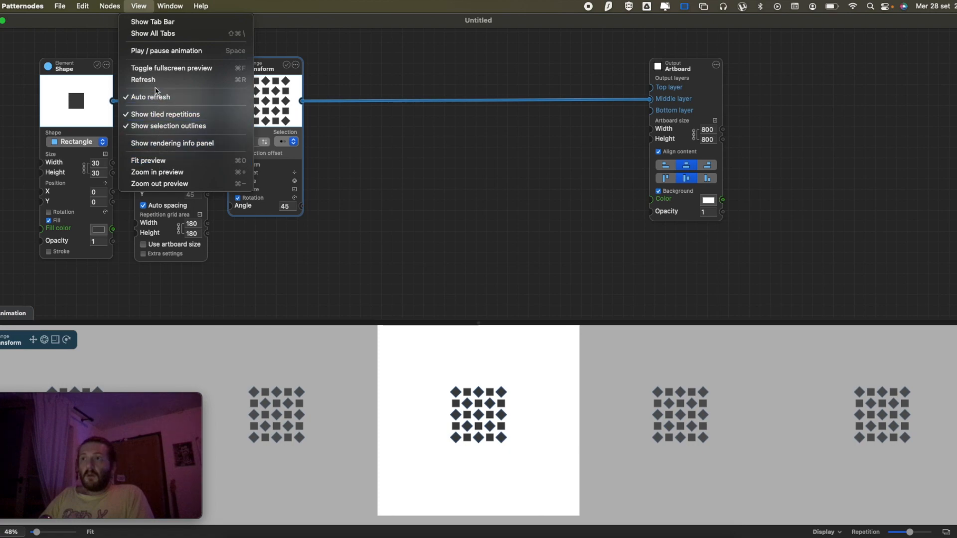
click(154, 116)
- Select the Grid node and inspect its selection outlines on the pattern at a higher preview magnification
click(142, 6)
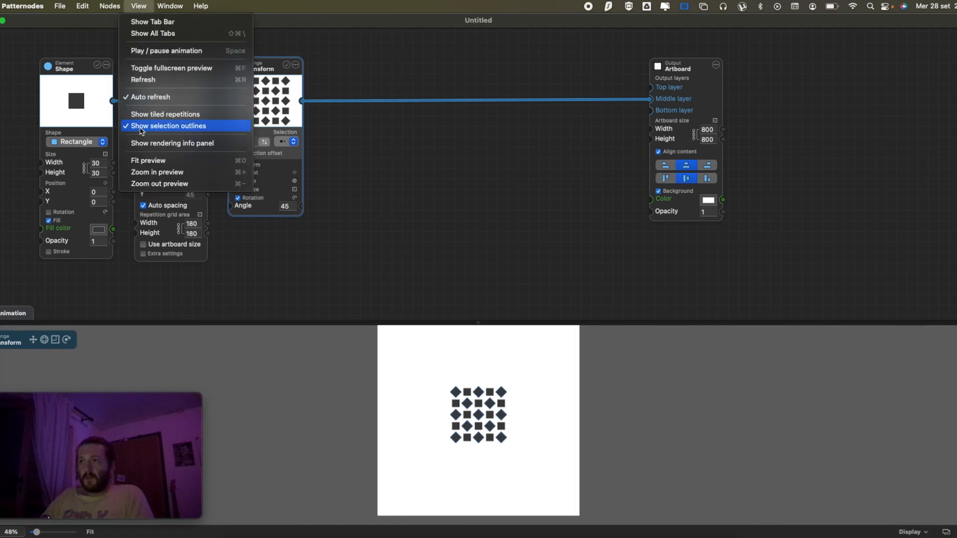
click(203, 129)
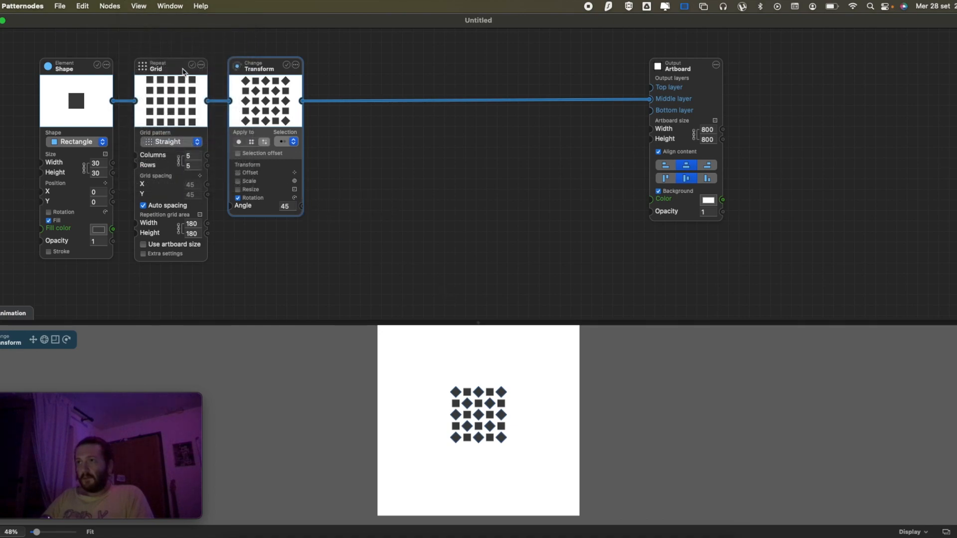
click(177, 74)
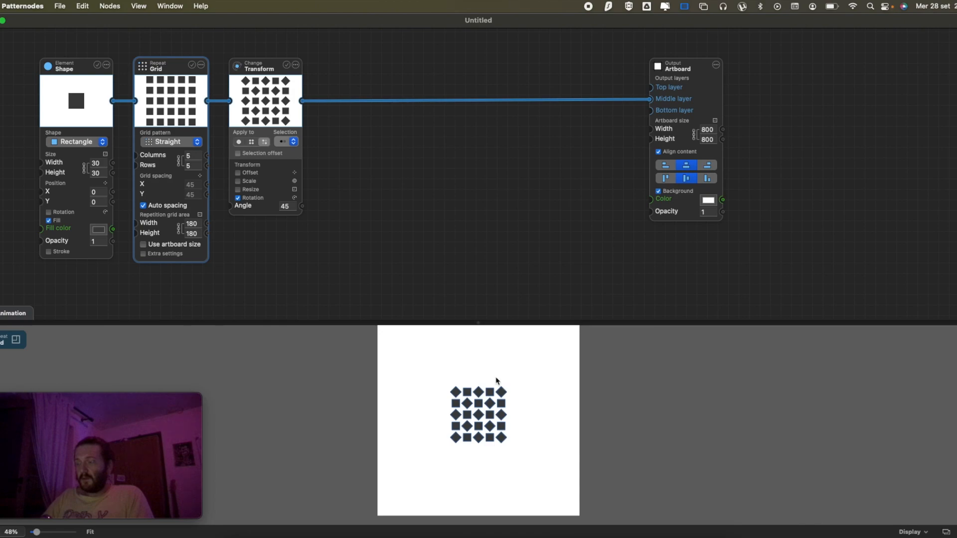
scroll(477, 404, up, 5)
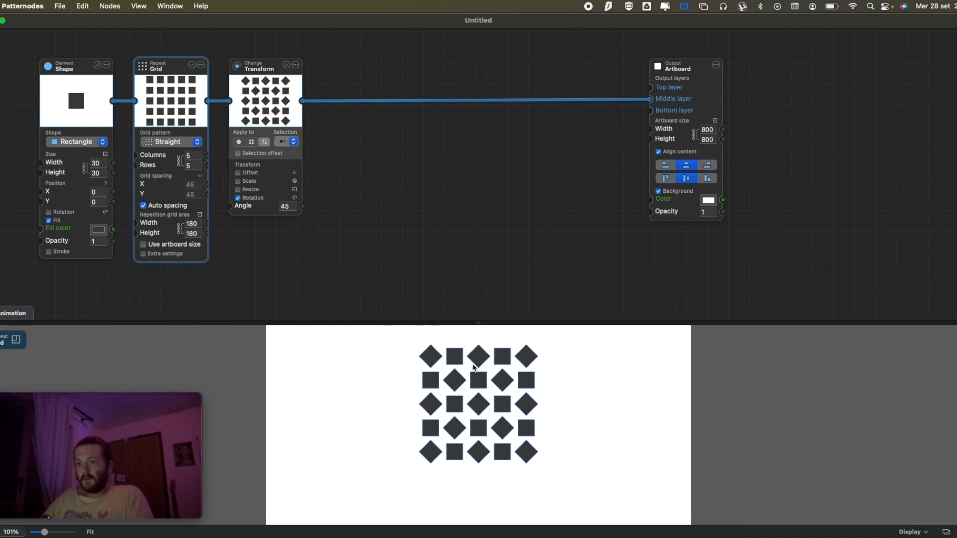
- Select the Transform, Grid and Shape nodes in turn to compare which filled elements each one outlines in the preview
click(271, 71)
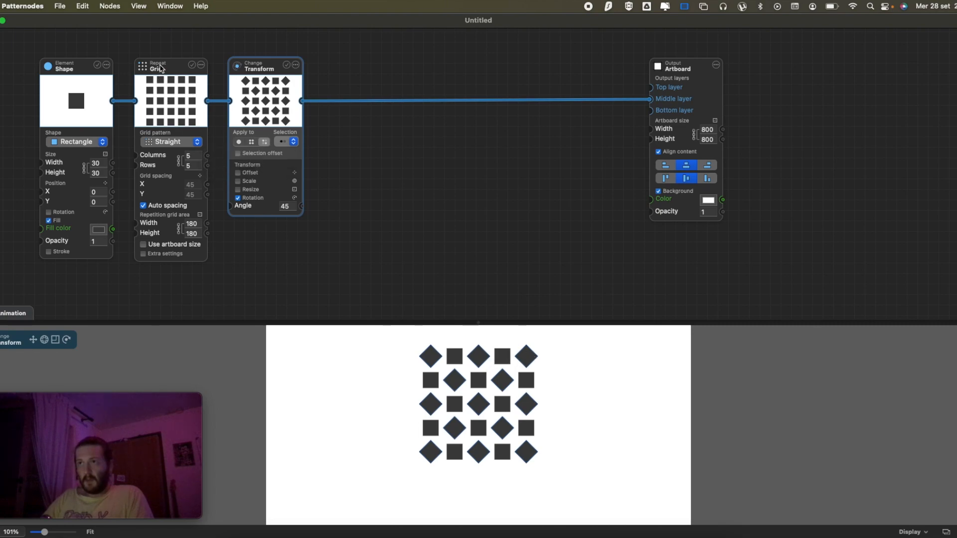
click(170, 74)
click(84, 70)
click(174, 68)
click(70, 75)
click(179, 69)
click(272, 68)
click(174, 69)
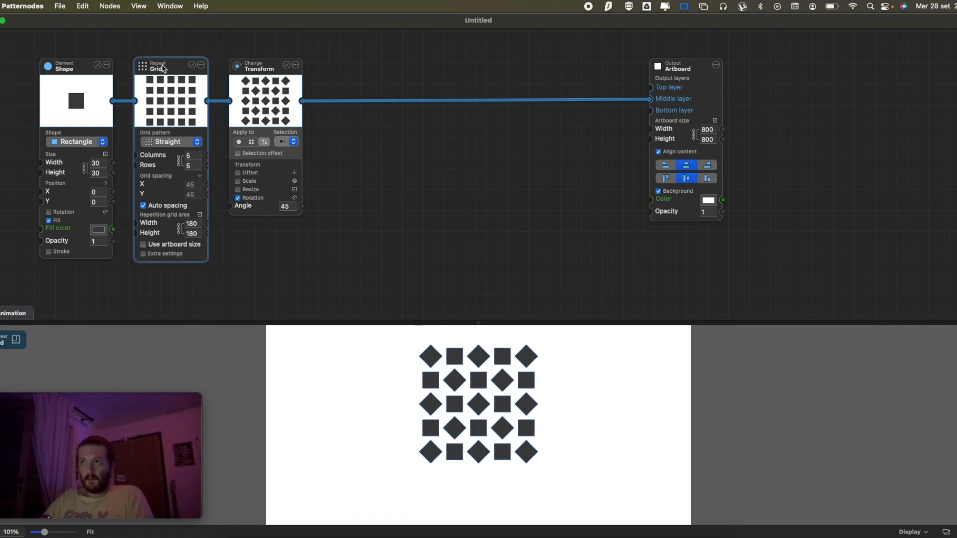
click(82, 71)
click(175, 69)
click(274, 73)
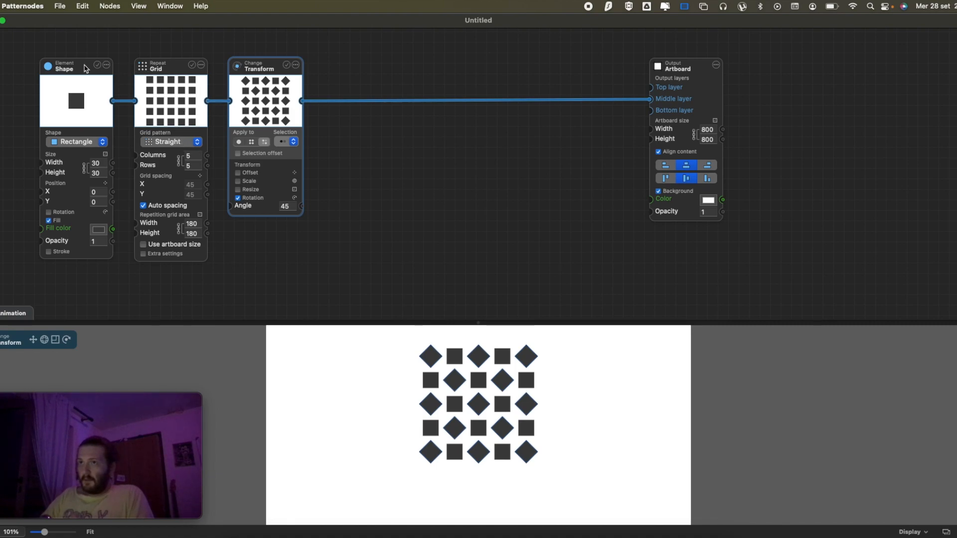
click(77, 72)
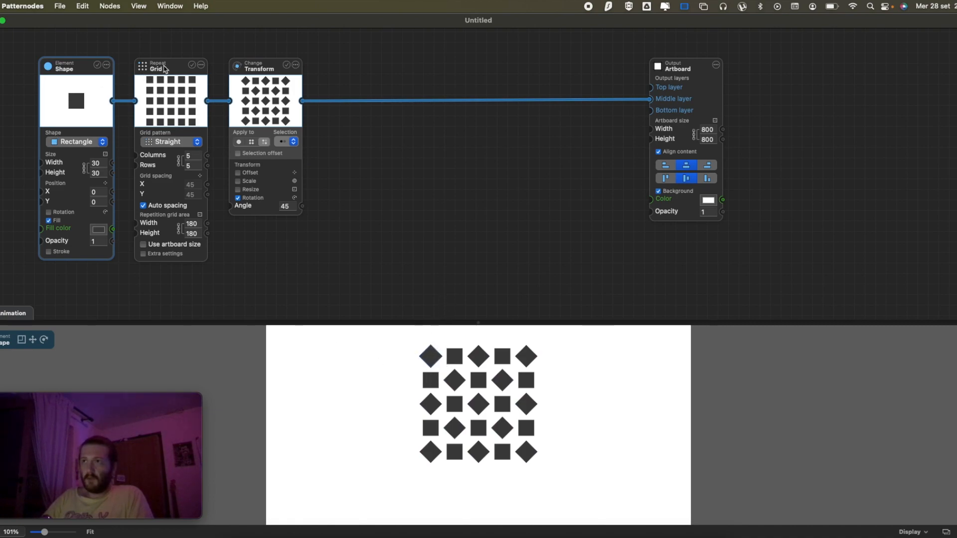
click(169, 69)
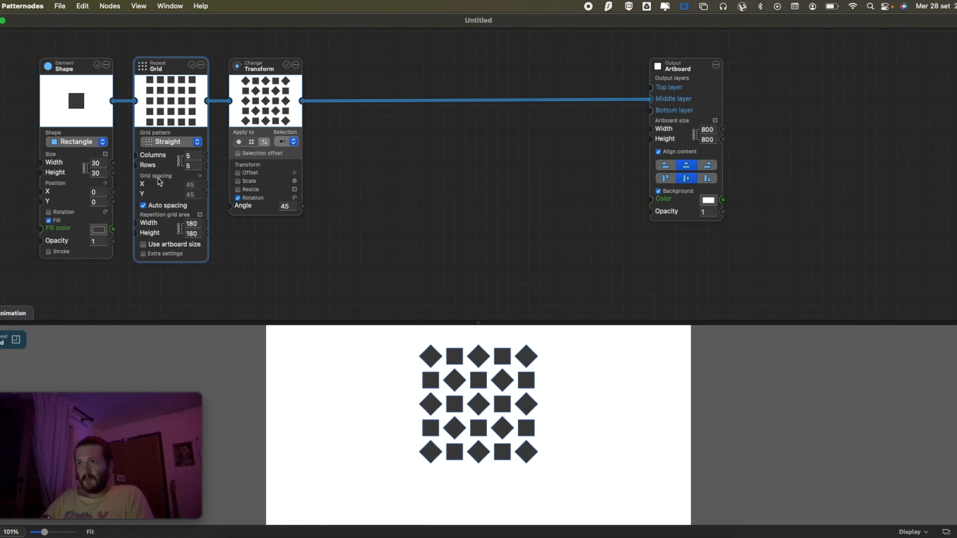
- Enable the stroke and disable the fill on the Shape node so the rectangles are drawn as outlines
click(190, 167)
click(64, 252)
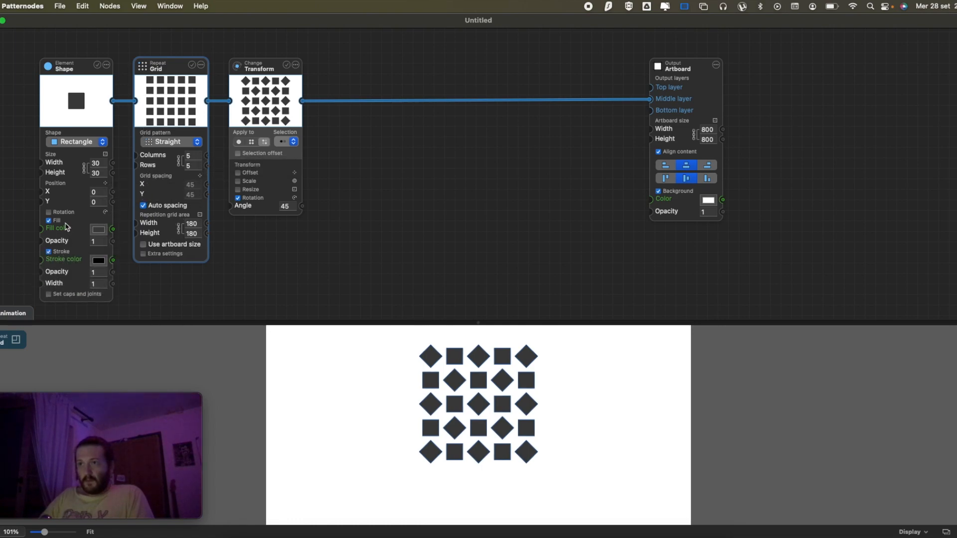
click(54, 221)
scroll(478, 349, up, 5)
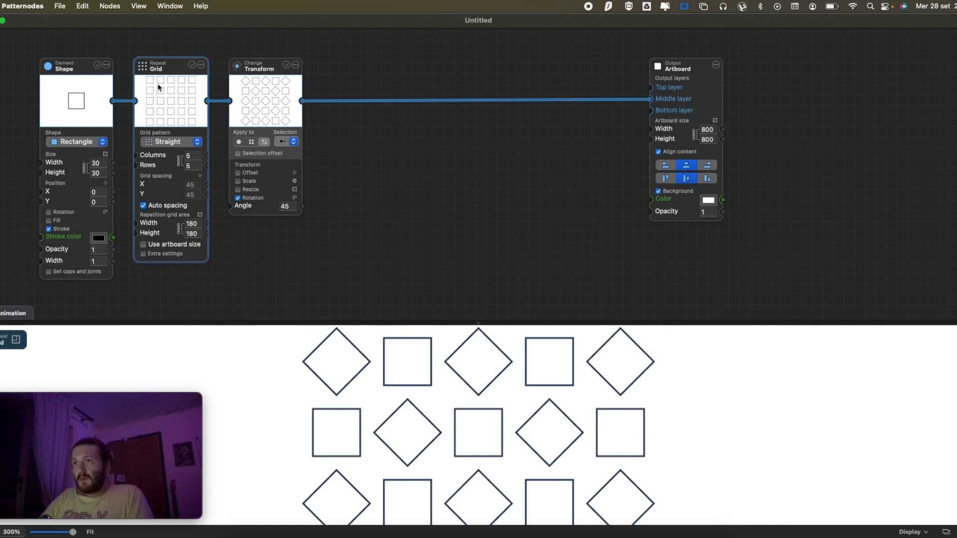
- Alternate the selection between the three pattern nodes to compare their selection outlines on the stroked rectangles
click(265, 70)
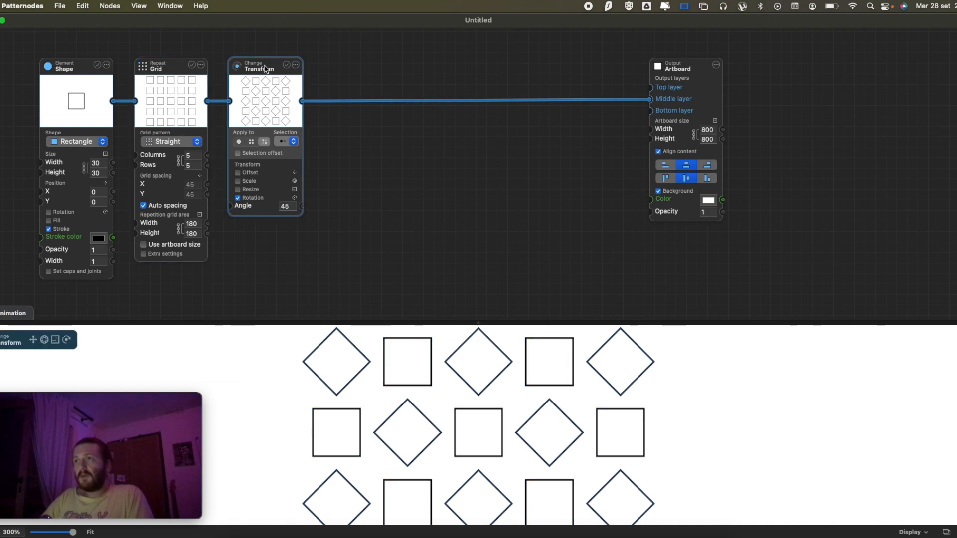
click(174, 73)
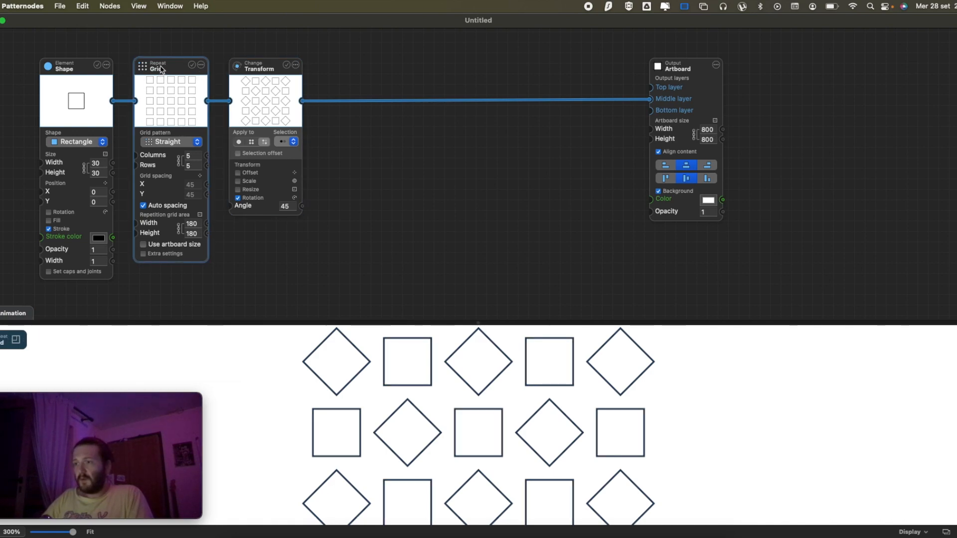
scroll(529, 401, down, 5)
scroll(538, 386, up, 1)
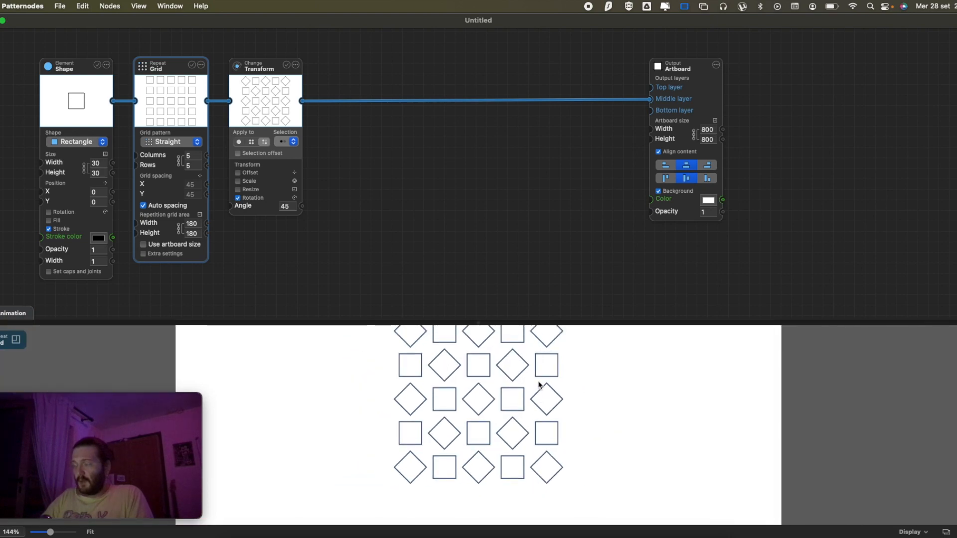
scroll(488, 362, up, 3)
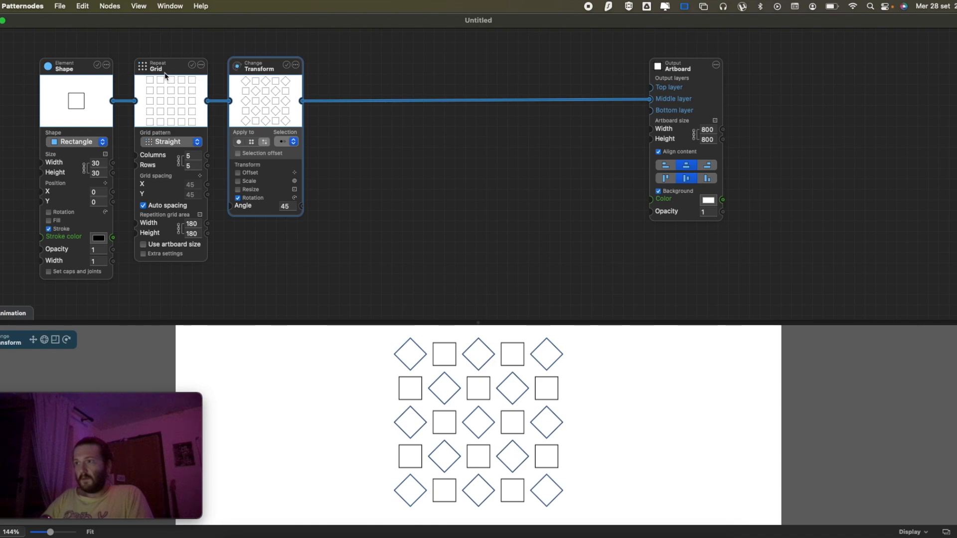
click(107, 70)
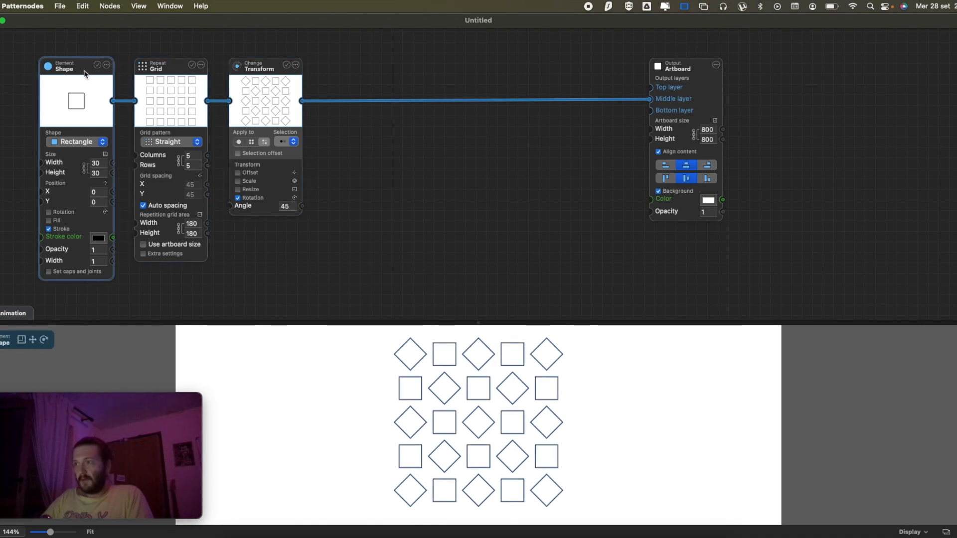
click(236, 75)
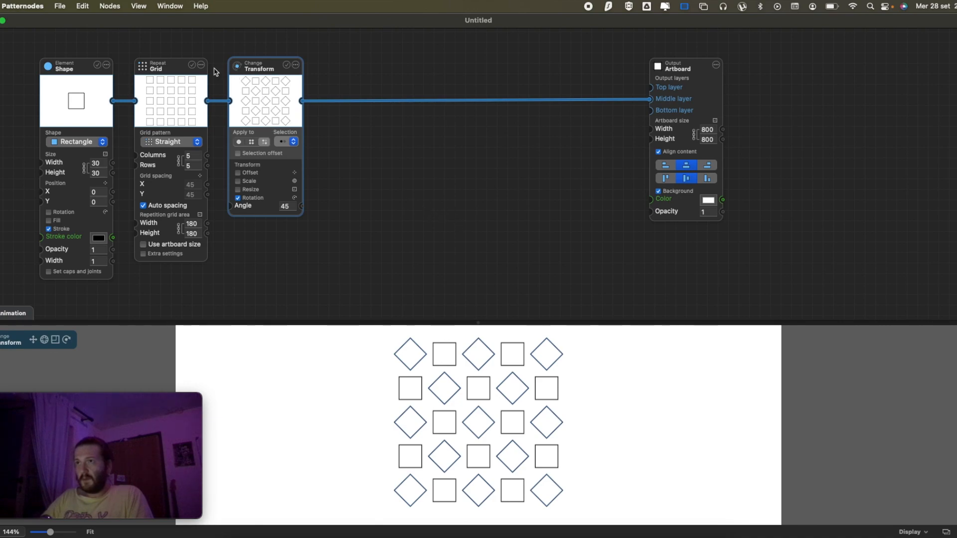
click(174, 73)
click(252, 71)
click(162, 72)
click(86, 73)
click(162, 70)
click(260, 73)
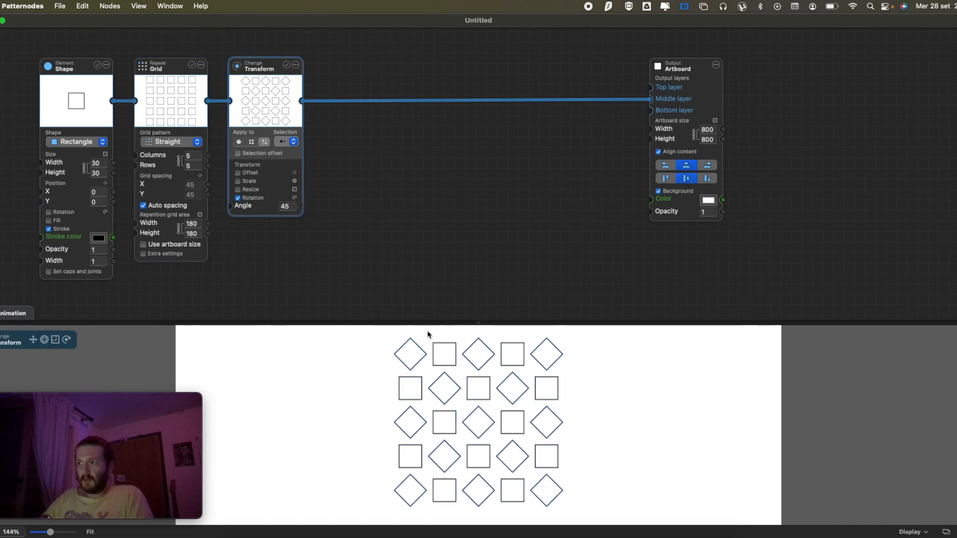
- Show the rendering info panel in the preview
click(156, 5)
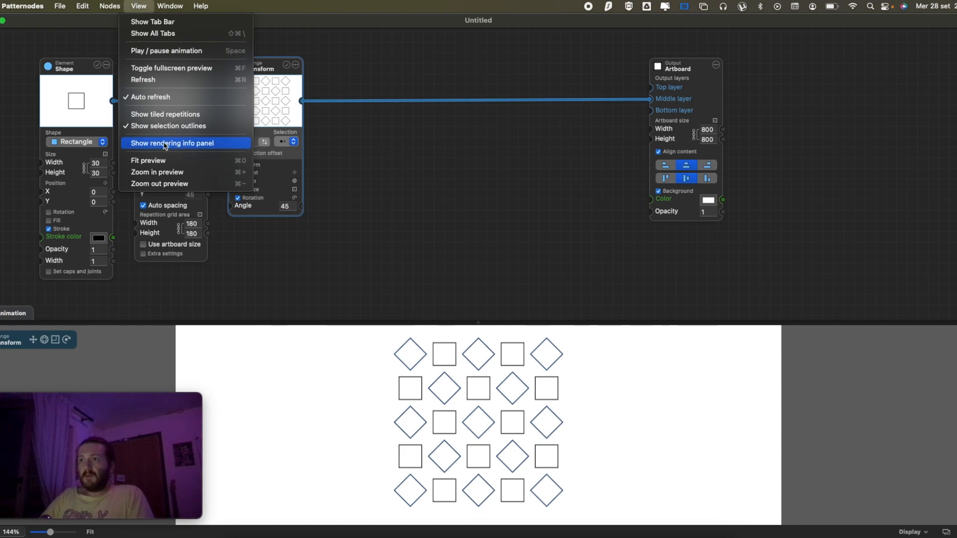
click(161, 145)
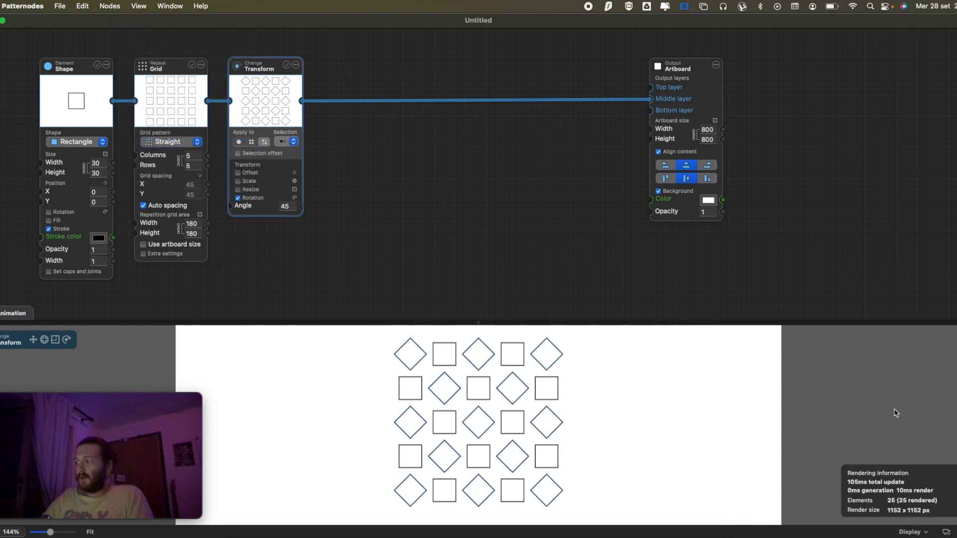
click(135, 6)
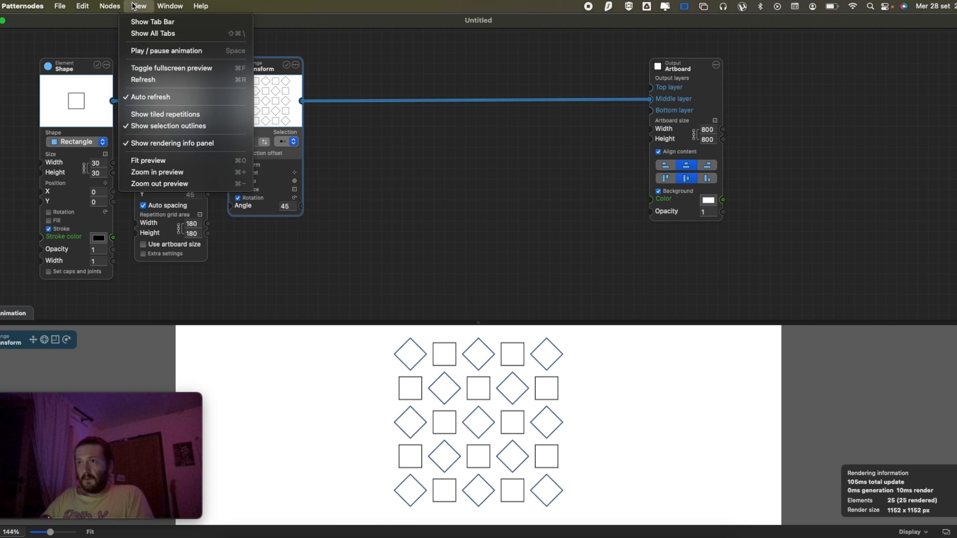
click(880, 471)
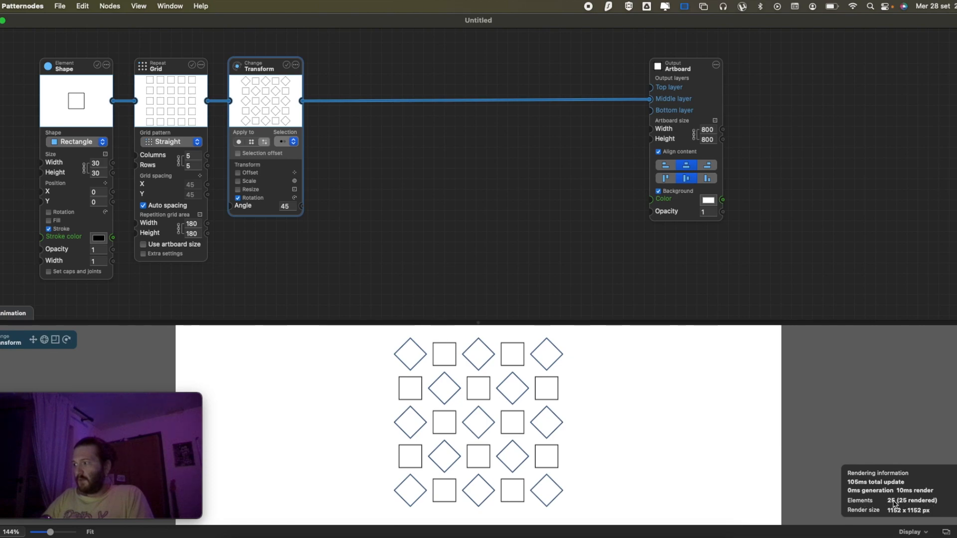
- Check the rendering information at a lower magnification and with the artboard's middle layer hidden, and show the layer again
scroll(609, 424, down, 5)
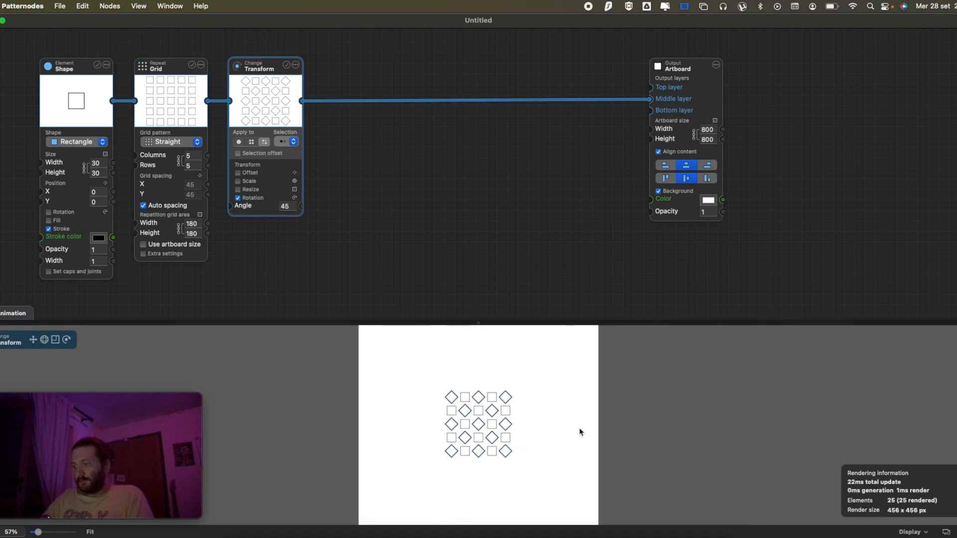
scroll(581, 431, up, 1)
mouse_move(714, 101)
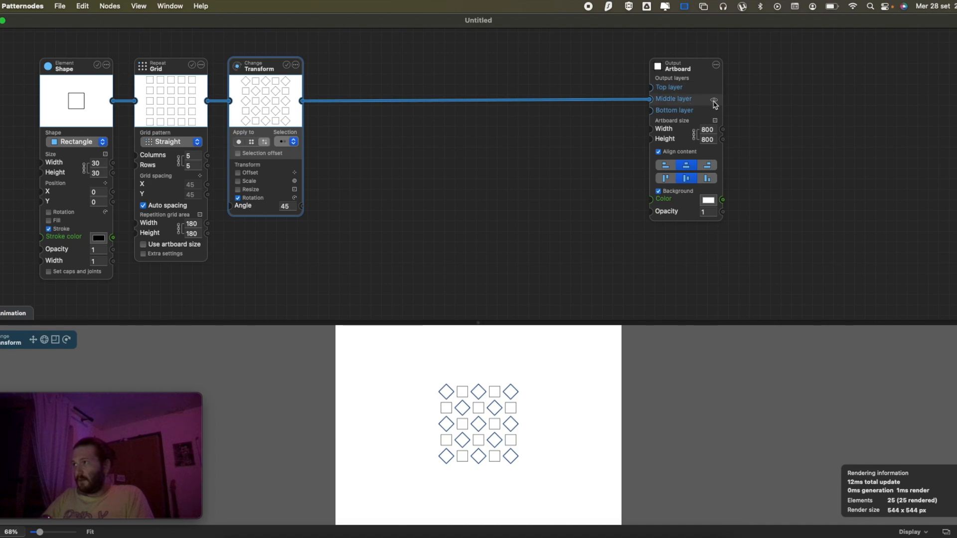
click(715, 103)
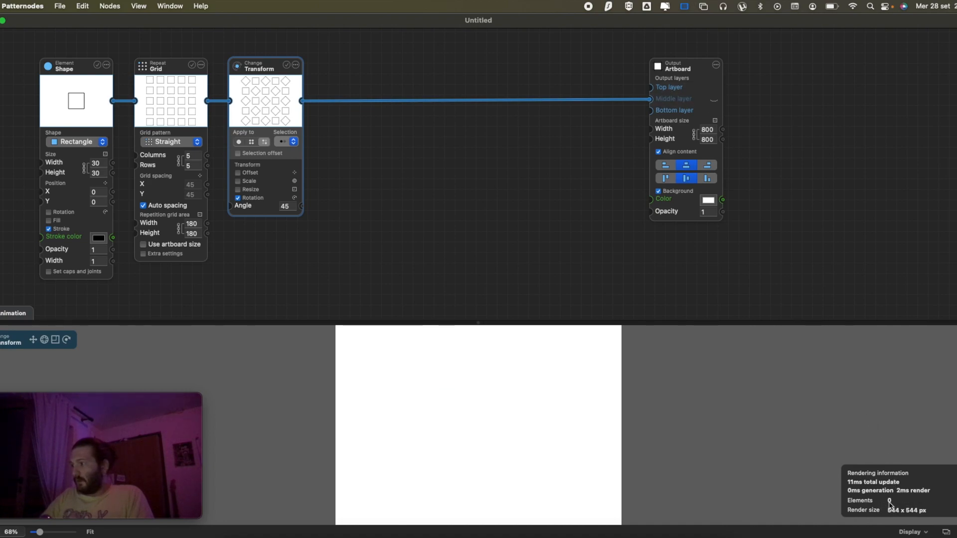
click(715, 101)
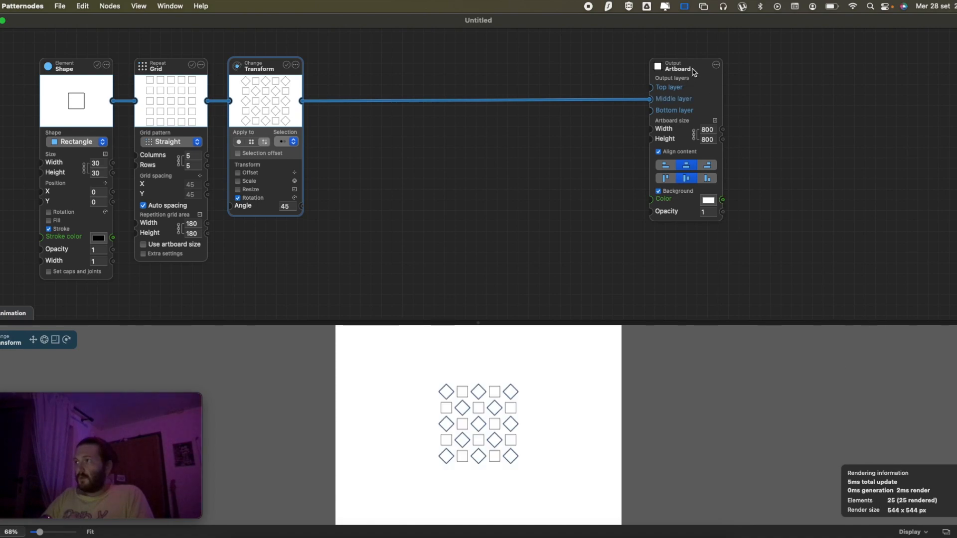
- Zoom in on the preview one level, then fit the whole artboard in the preview area
click(172, 6)
mouse_move(136, 5)
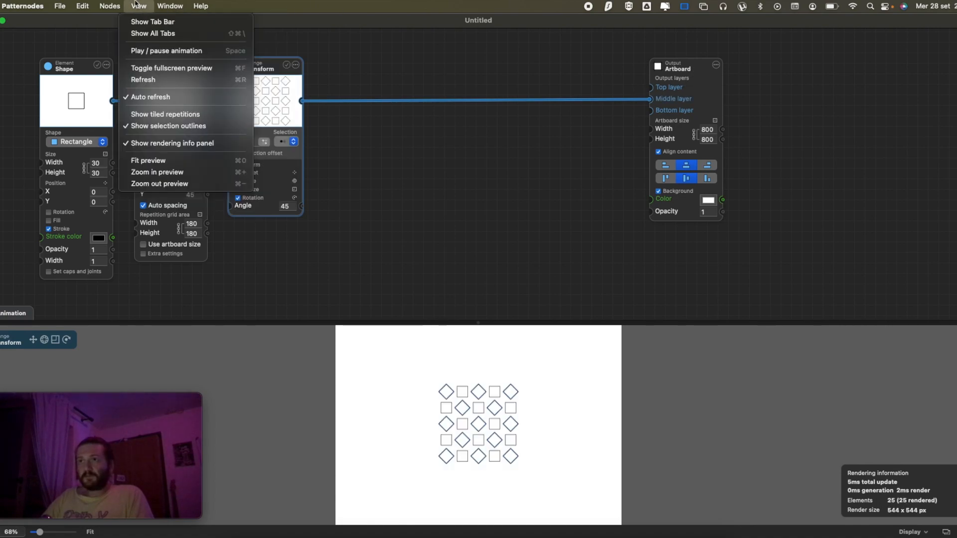
click(157, 172)
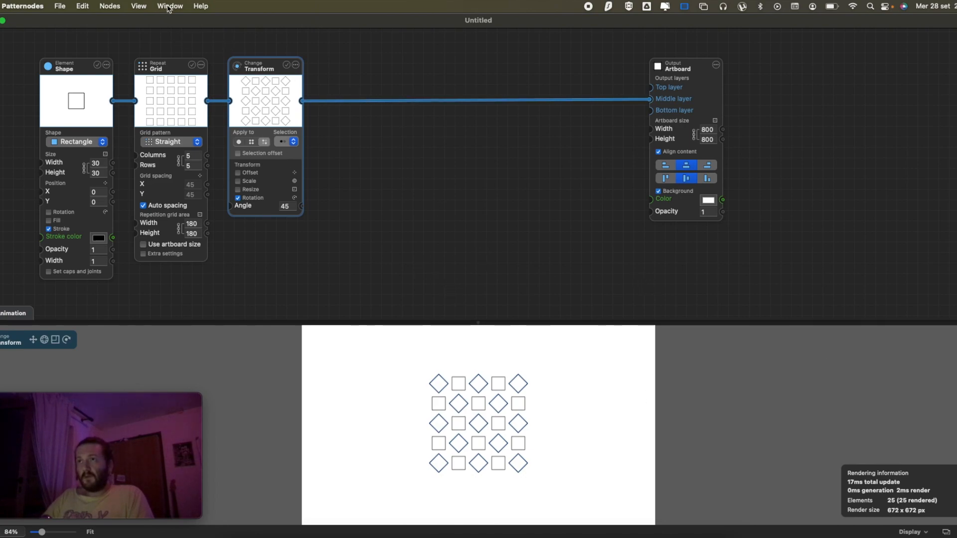
click(145, 5)
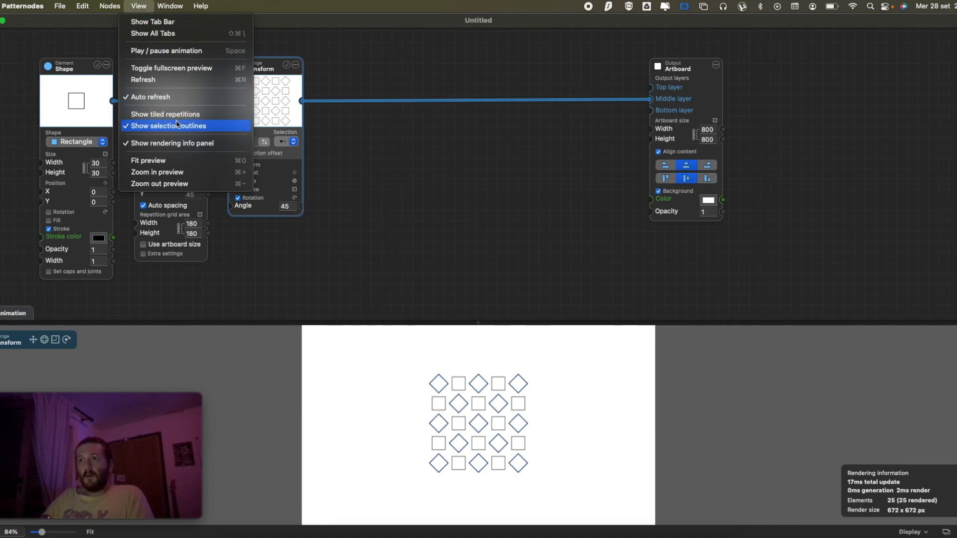
click(193, 161)
- Shrink the preview area and enlarge it again, fitting the artboard to it after each resize
drag(477, 324, 478, 391)
mouse_move(203, 412)
click(138, 6)
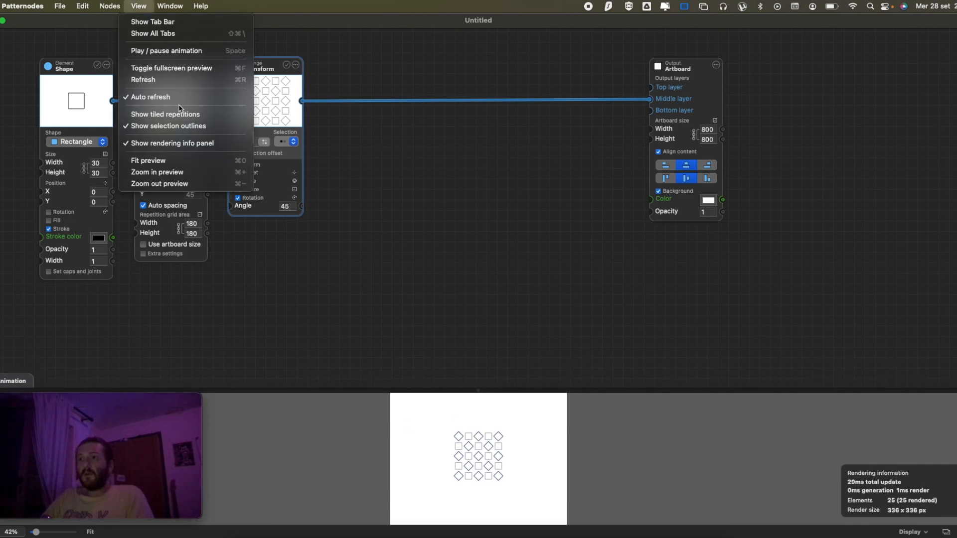
click(204, 162)
drag(455, 388, 454, 317)
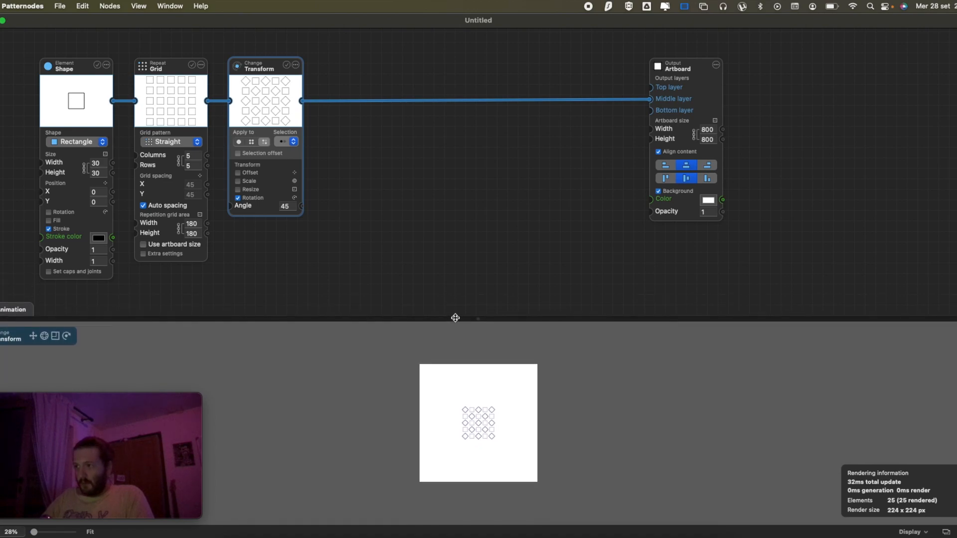
click(90, 532)
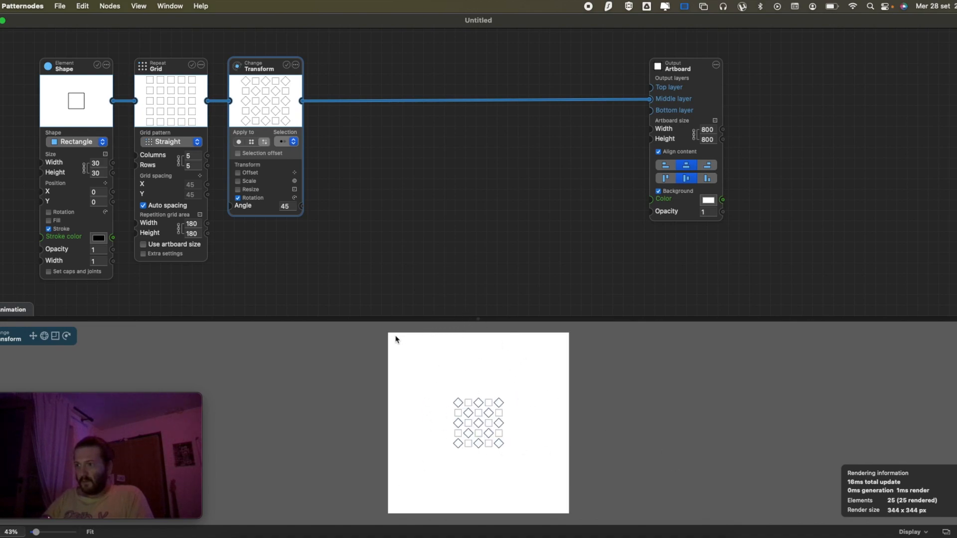
- Zoom the preview in one level and back out one level
click(139, 5)
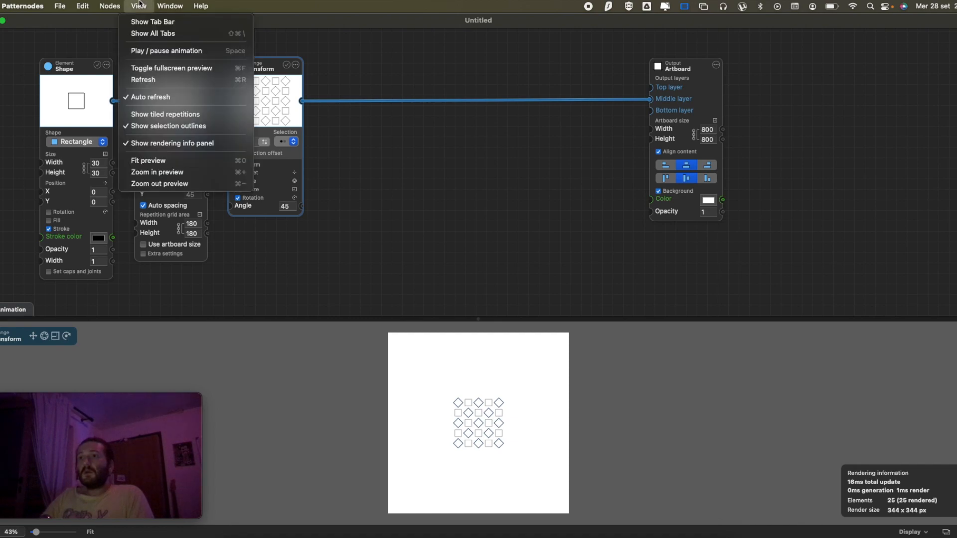
click(167, 172)
click(139, 6)
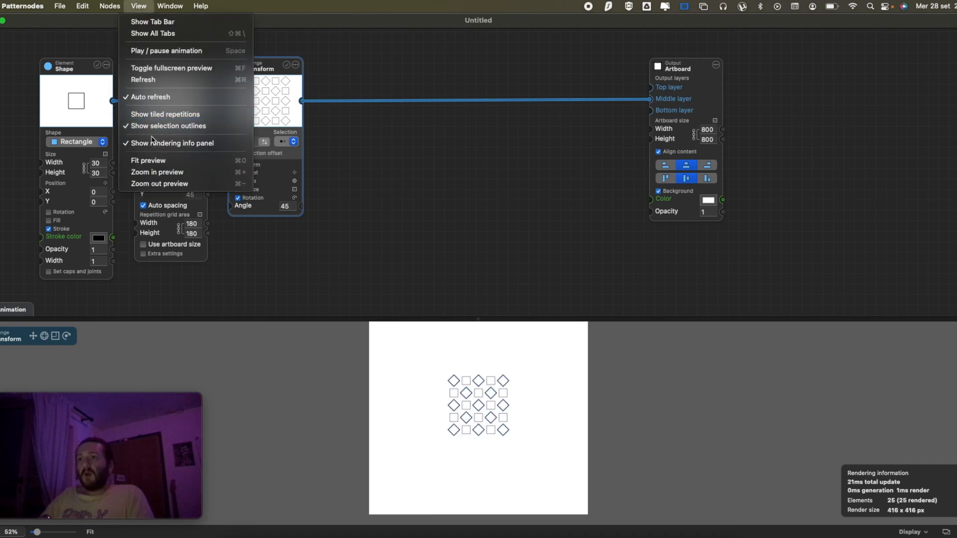
click(160, 184)
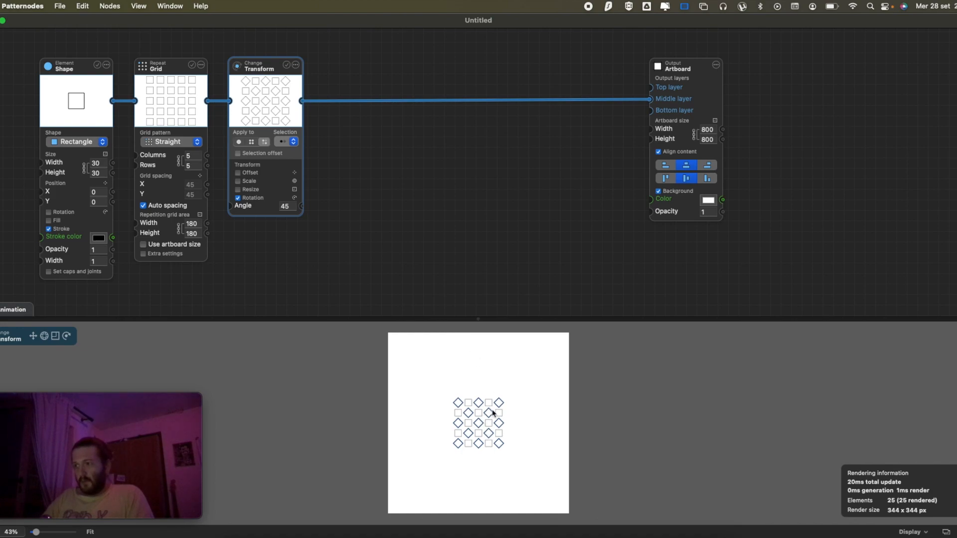
- Reduce the preview magnification to 30% and compare the selection outlines of the Grid and Transform nodes
scroll(481, 402, up, 3)
scroll(492, 364, down, 5)
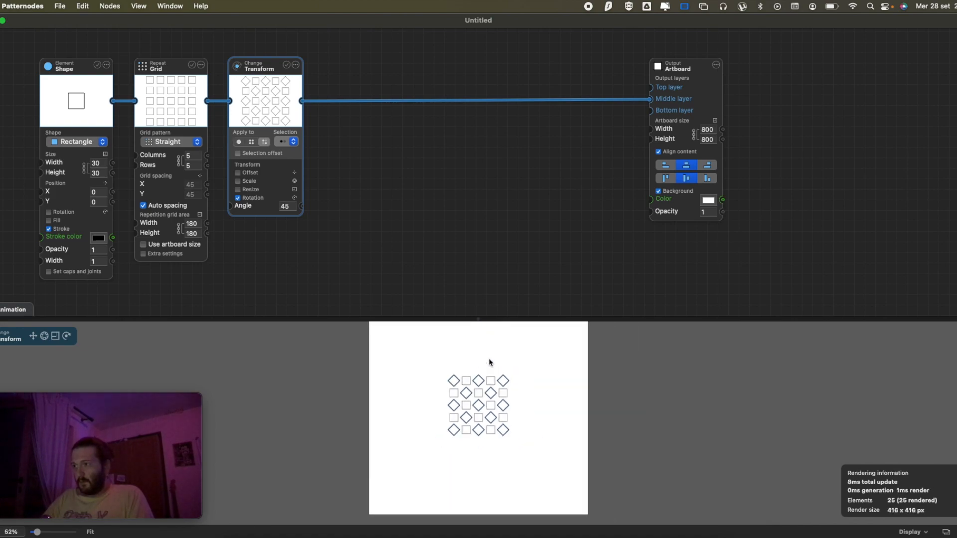
scroll(496, 386, up, 2)
scroll(498, 394, down, 4)
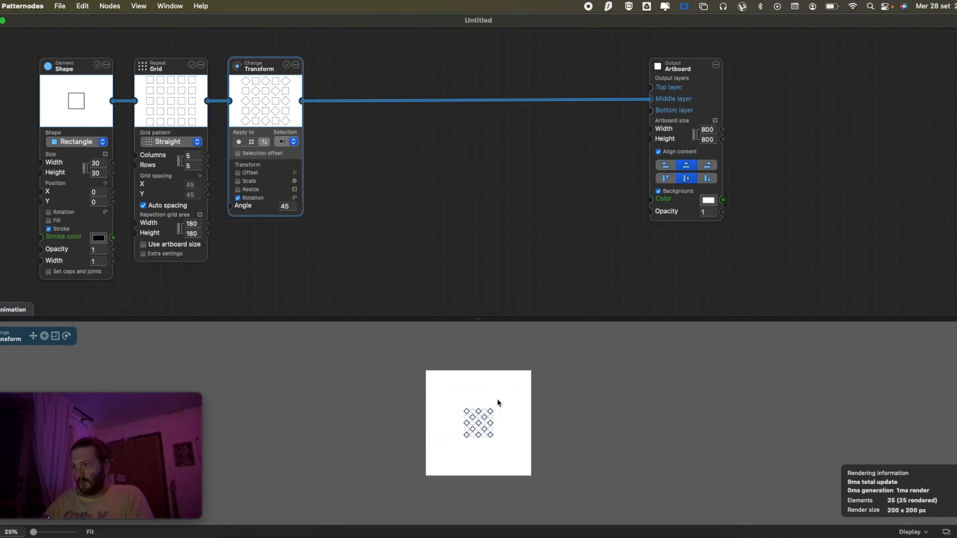
scroll(490, 429, up, 1)
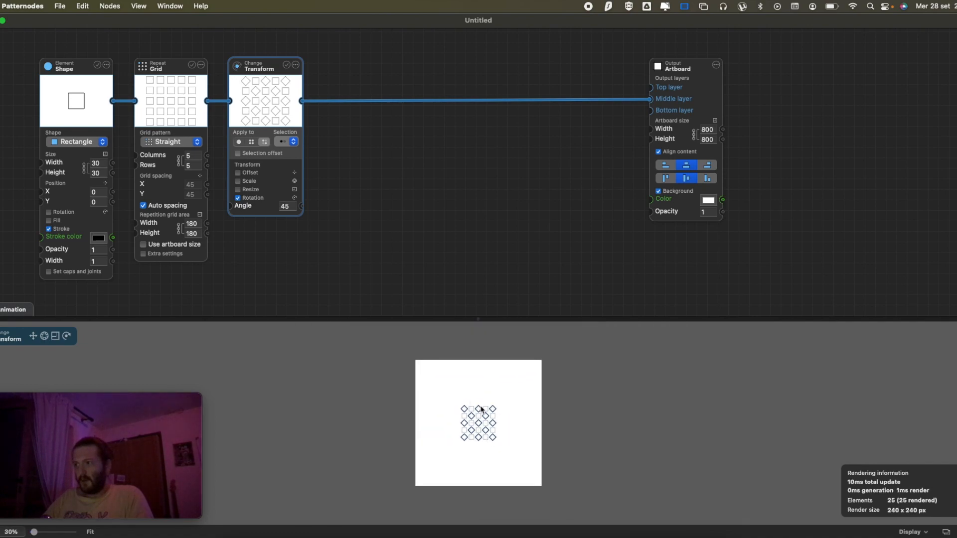
click(160, 64)
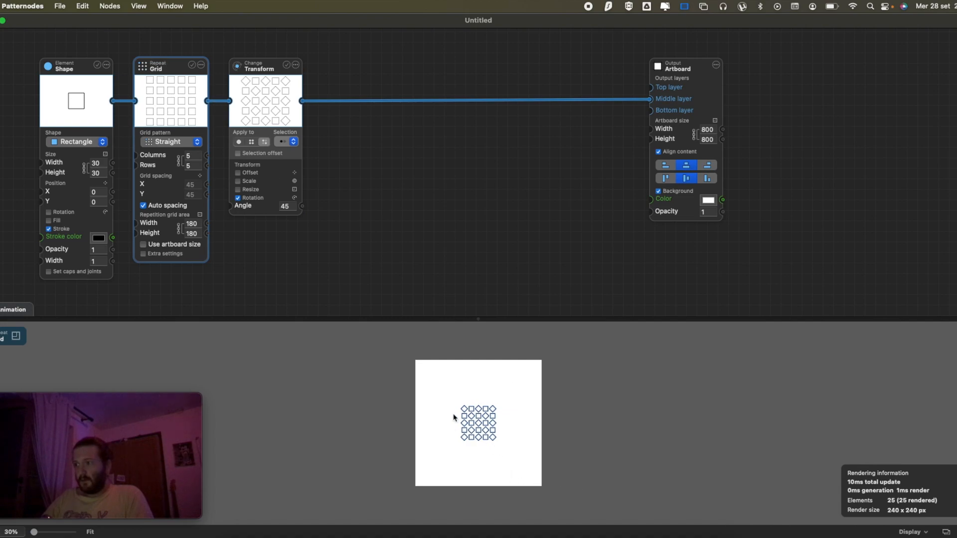
click(258, 70)
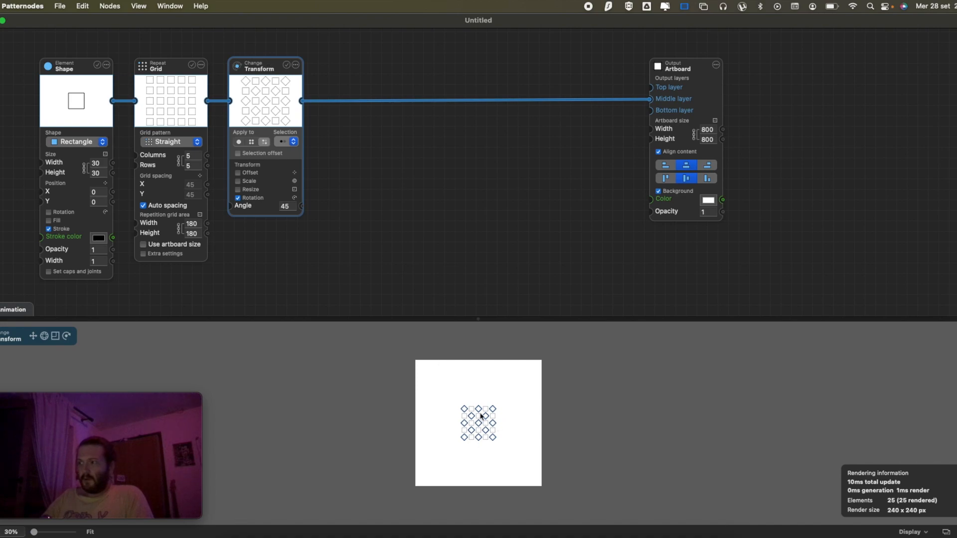
- Zoom the preview in on the pattern, then zoom out to 43%
scroll(481, 415, up, 3)
scroll(515, 368, up, 1)
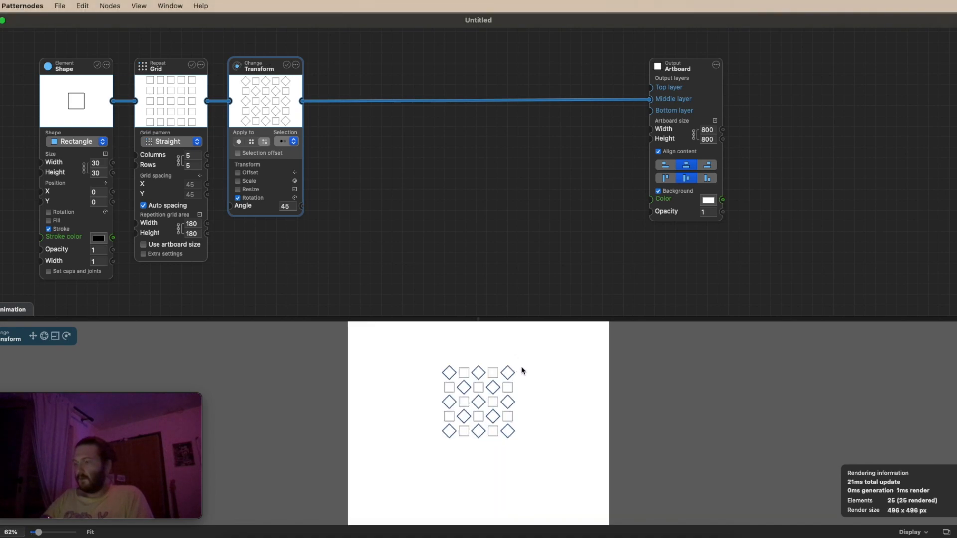
scroll(522, 370, down, 3)
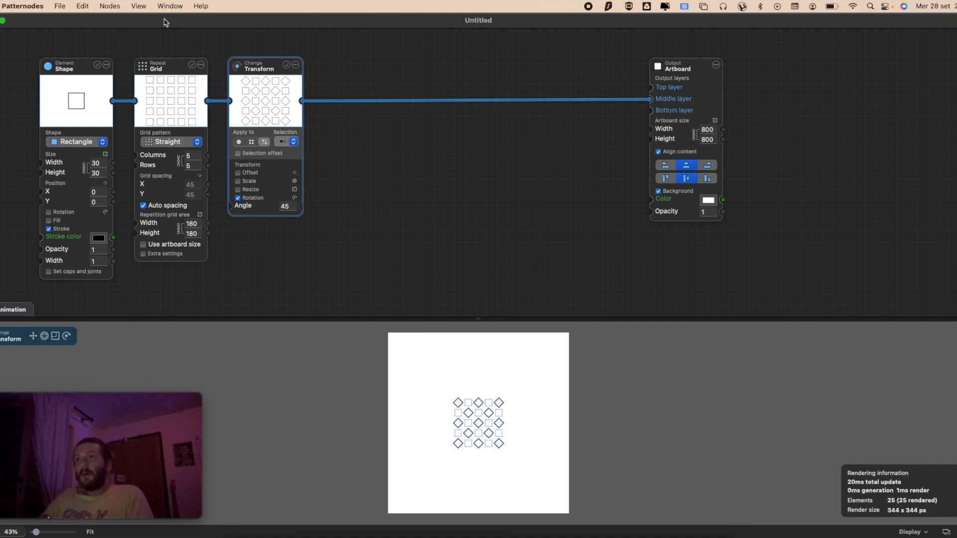
- Detach the preview into a separate window and place it below the Artboard node
click(139, 6)
mouse_move(158, 7)
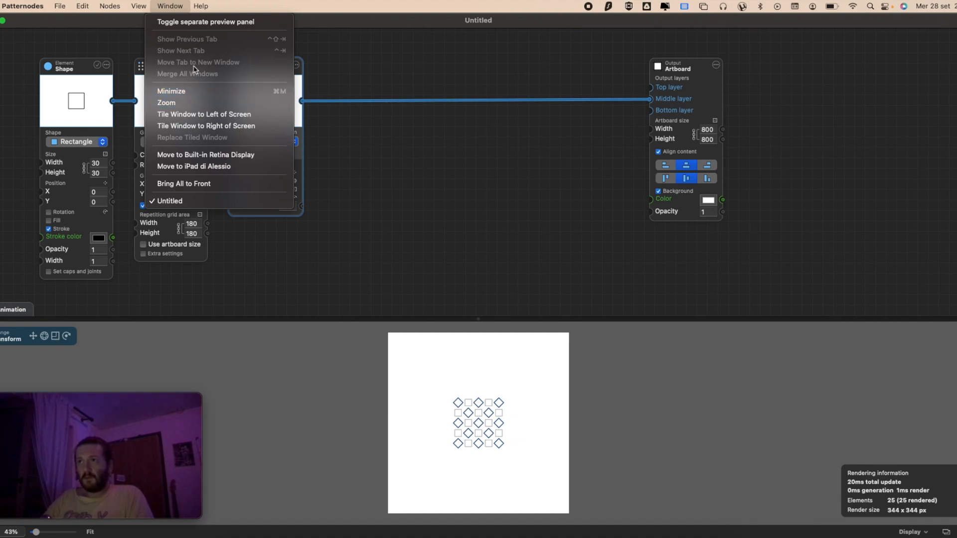
click(198, 25)
drag(482, 113, 690, 245)
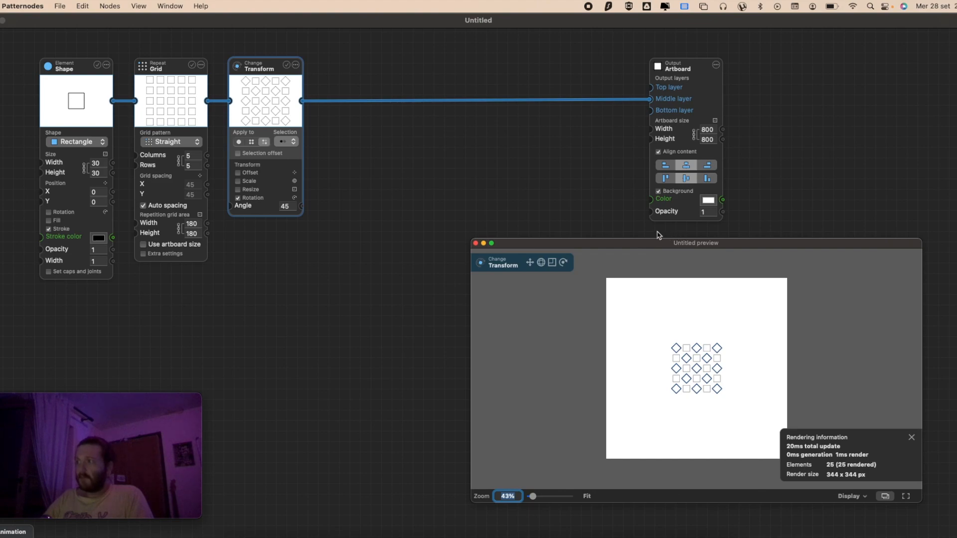
- Return the separate preview panel to the main document window
click(178, 7)
click(568, 245)
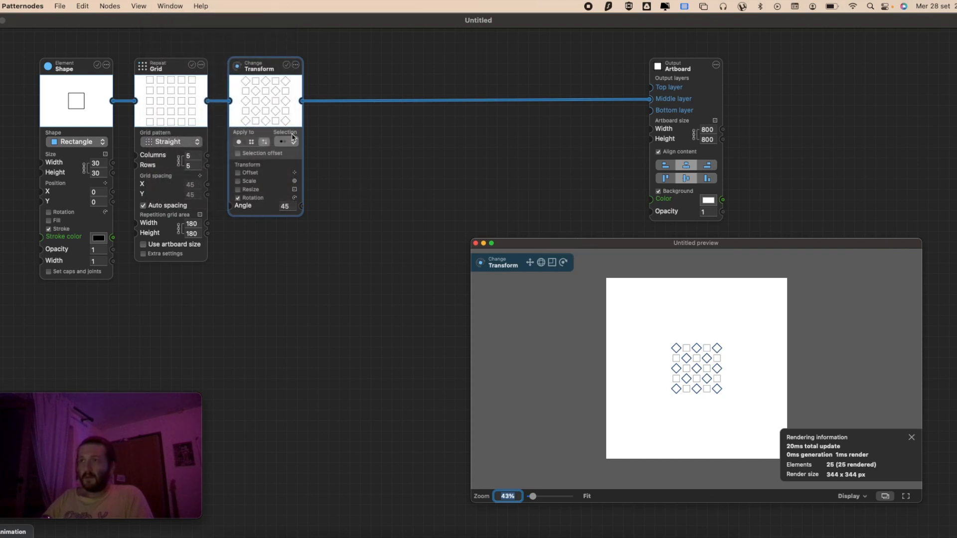
click(181, 7)
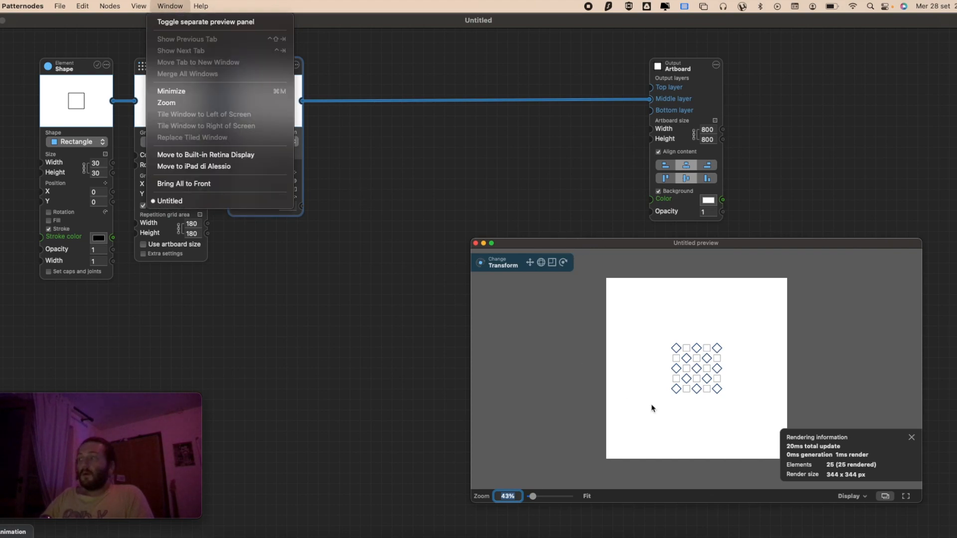
click(885, 498)
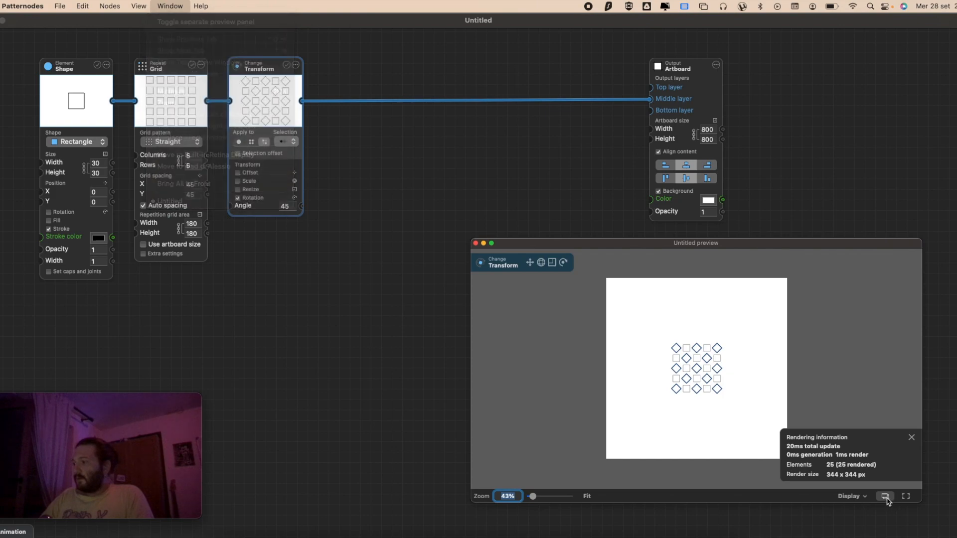
click(886, 496)
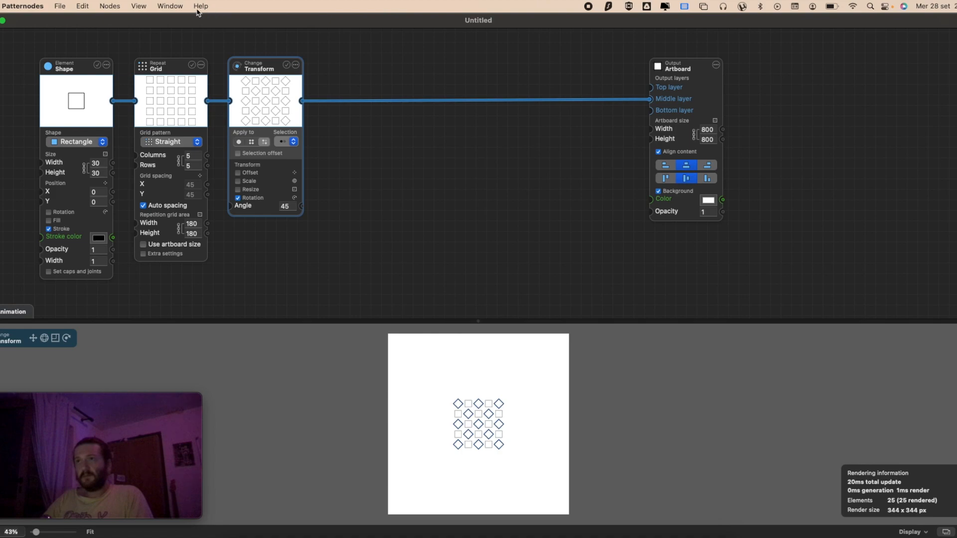
click(177, 6)
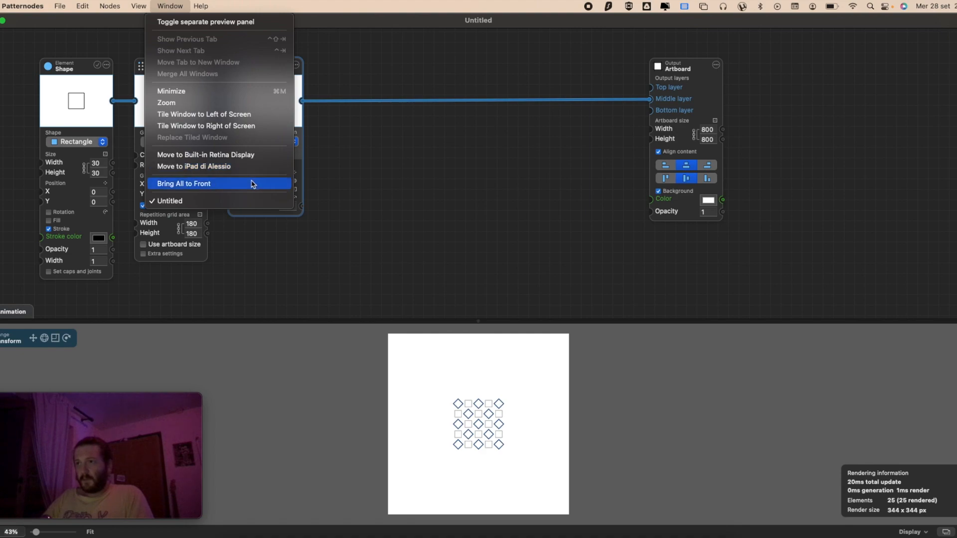
click(615, 45)
click(171, 6)
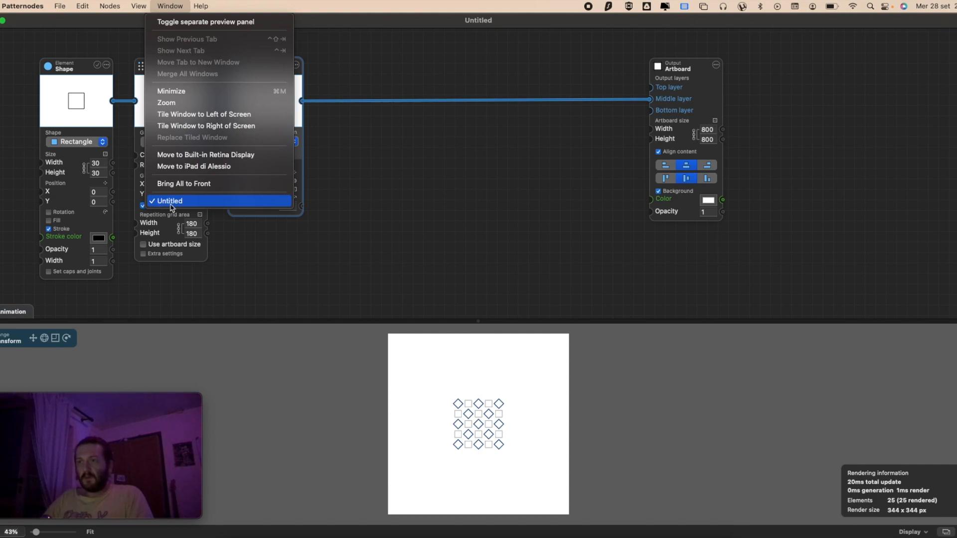
click(360, 146)
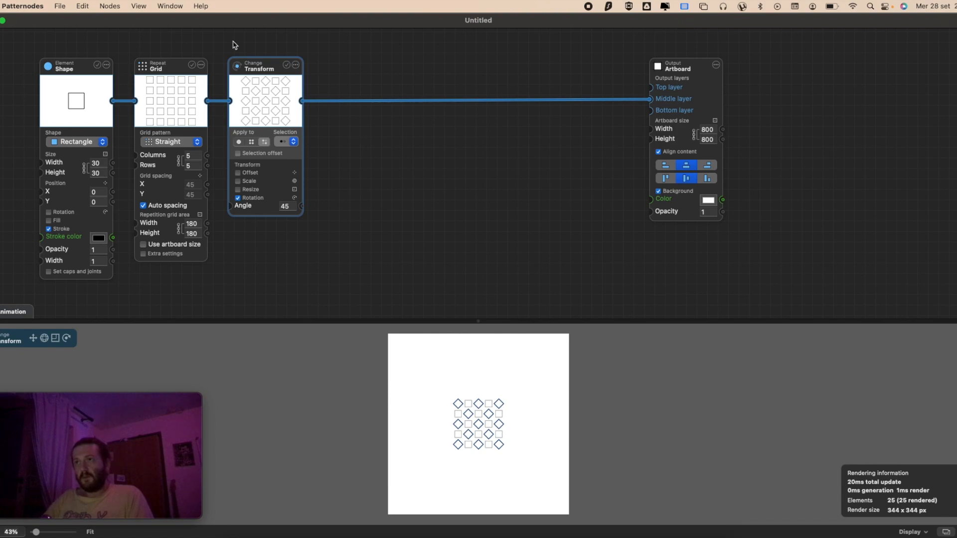
click(170, 9)
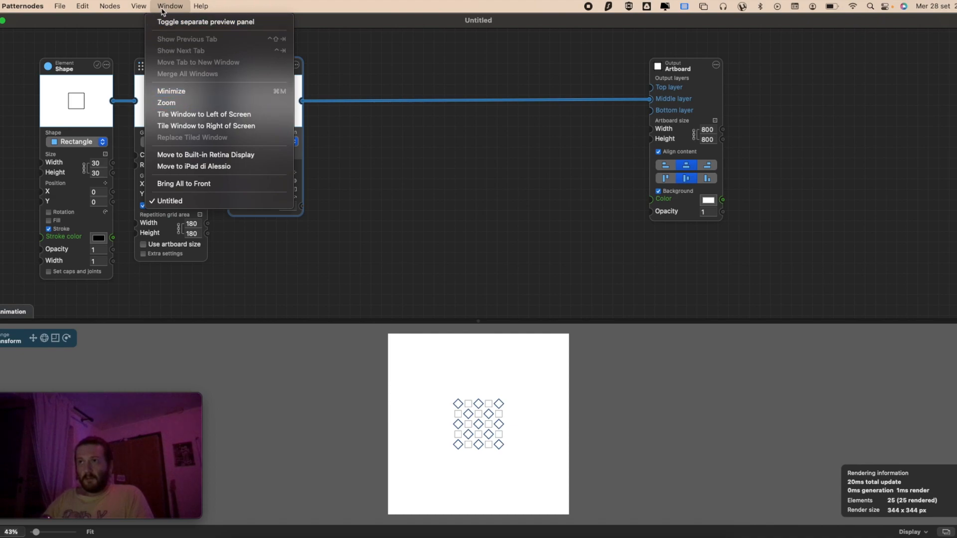
click(173, 6)
click(183, 6)
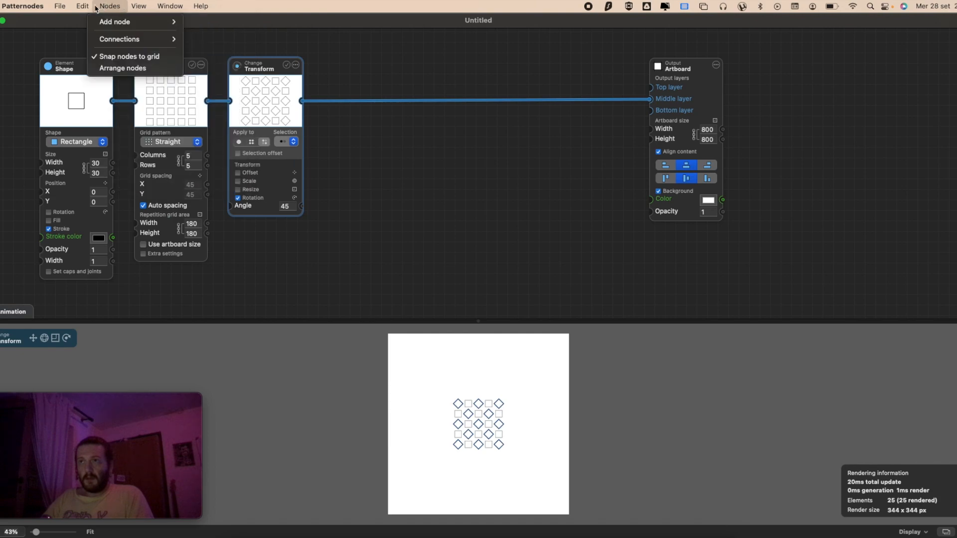
- Open the Getting started introduction and read through its pages from 1 to 6
mouse_move(209, 9)
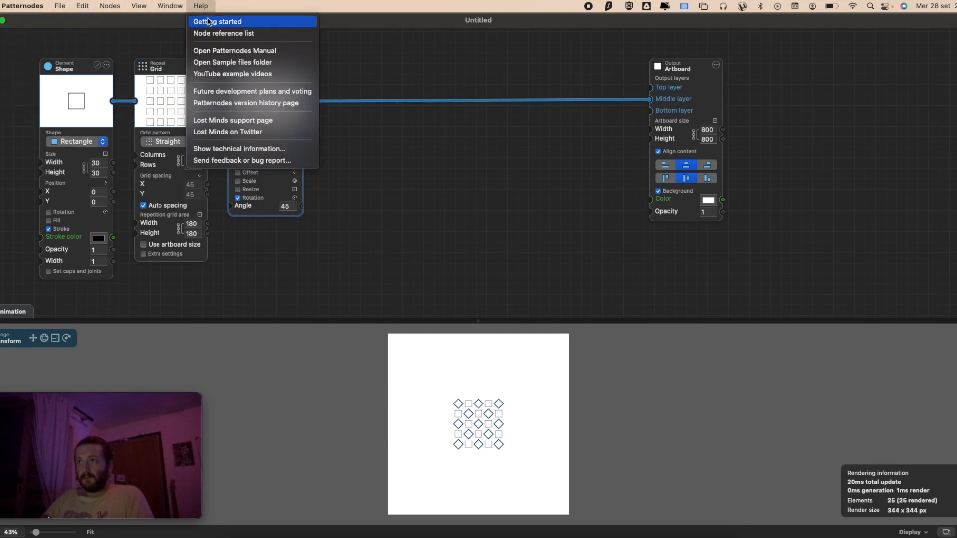
click(209, 22)
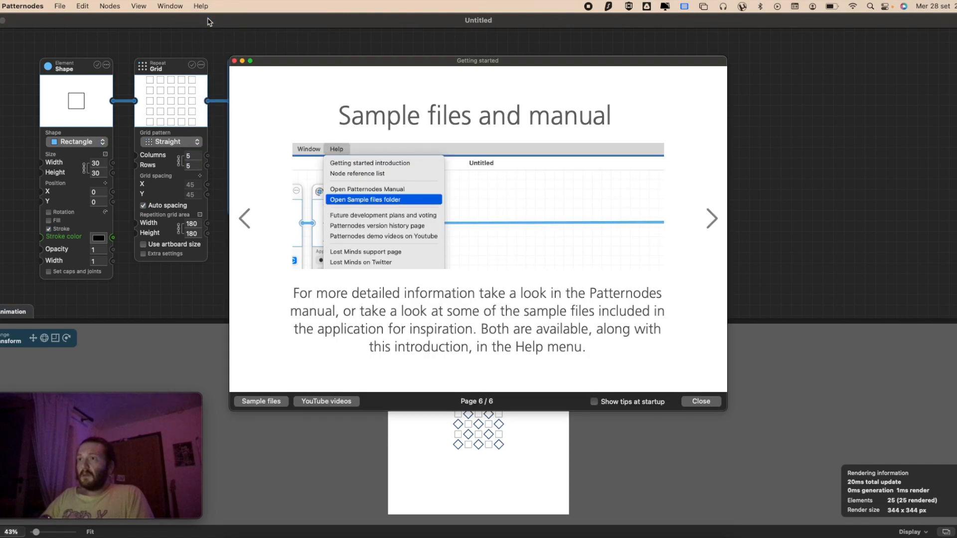
click(717, 223)
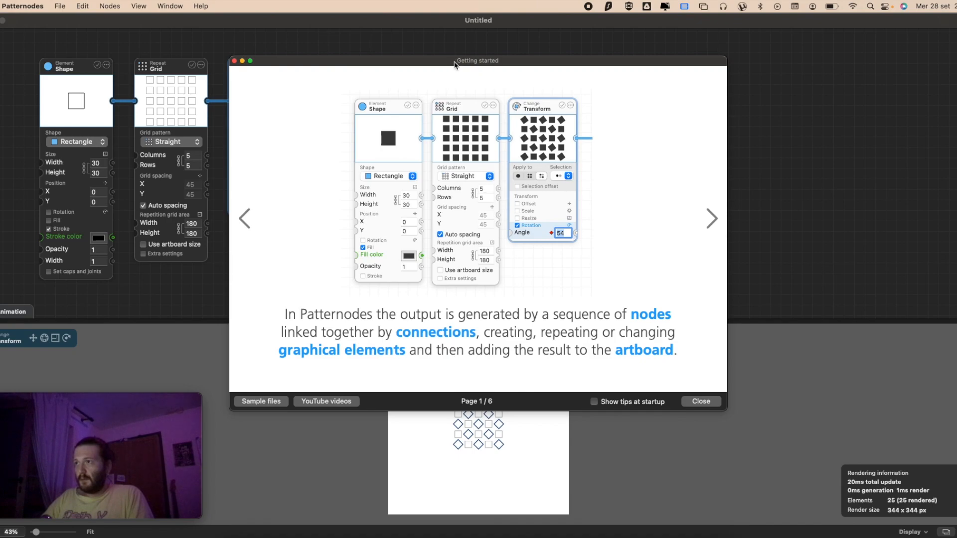
click(716, 227)
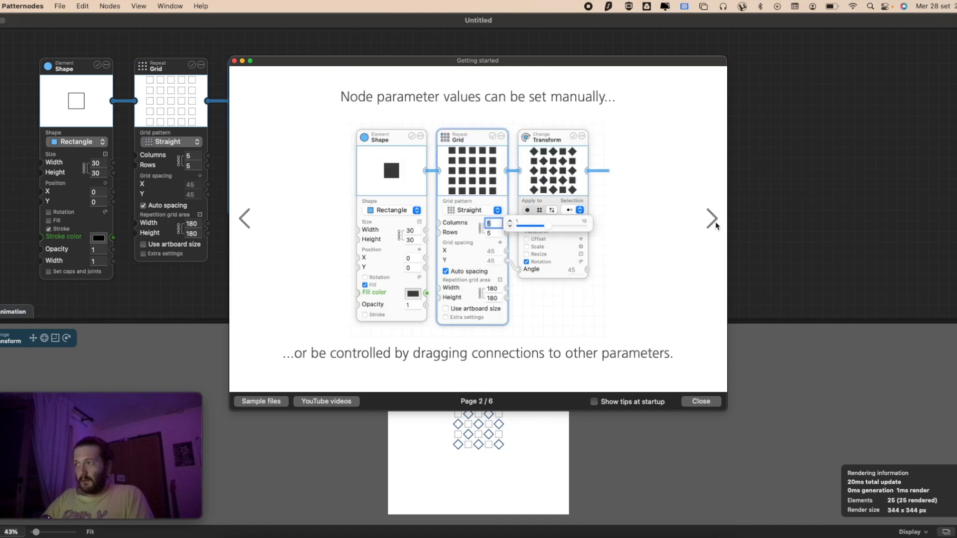
click(716, 226)
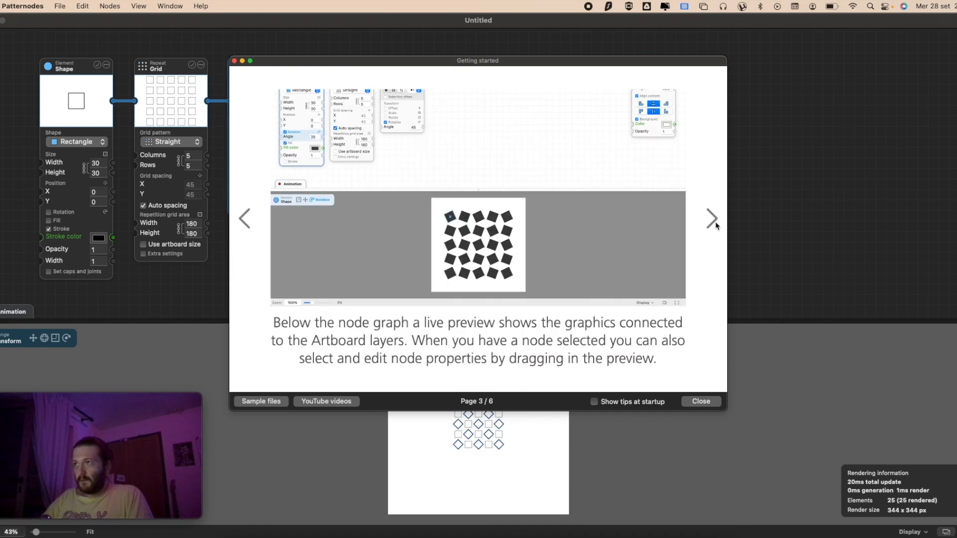
click(716, 226)
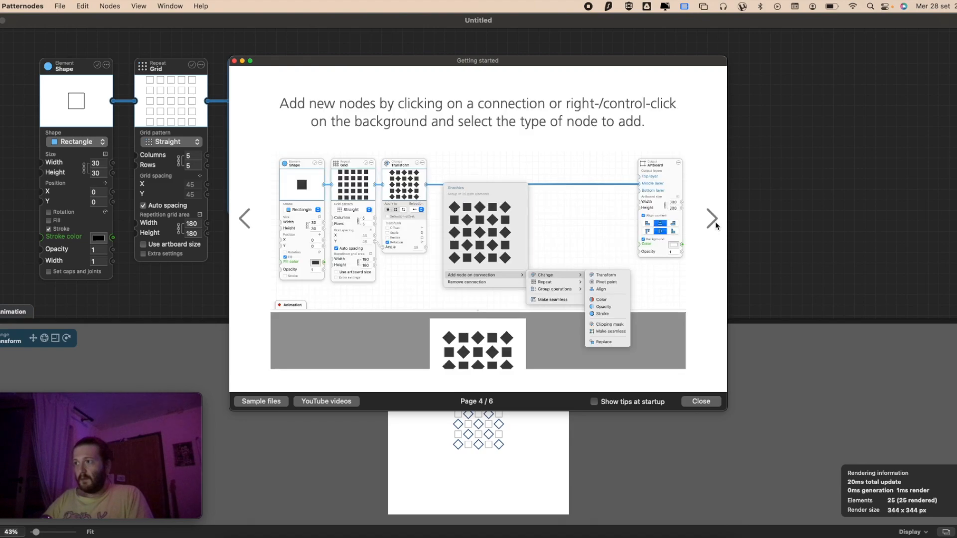
click(716, 226)
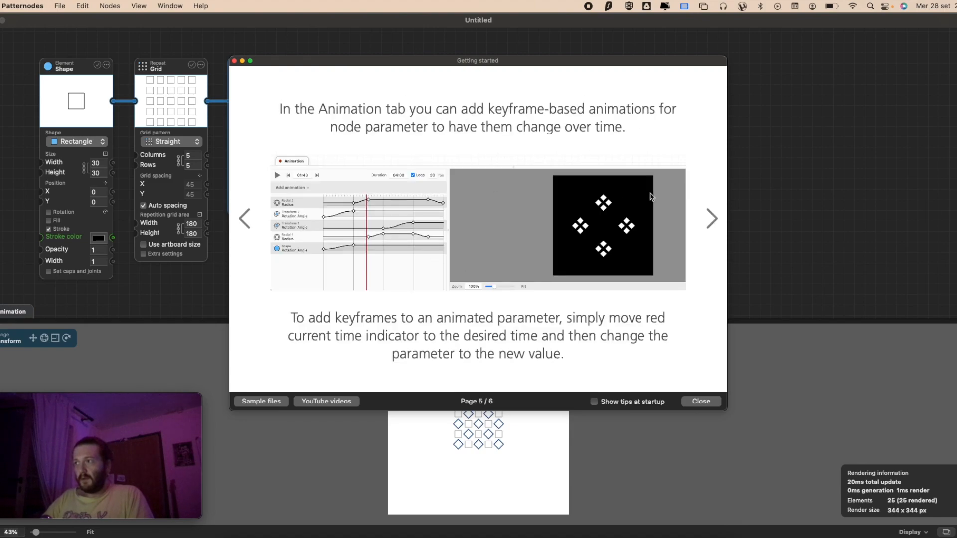
click(713, 222)
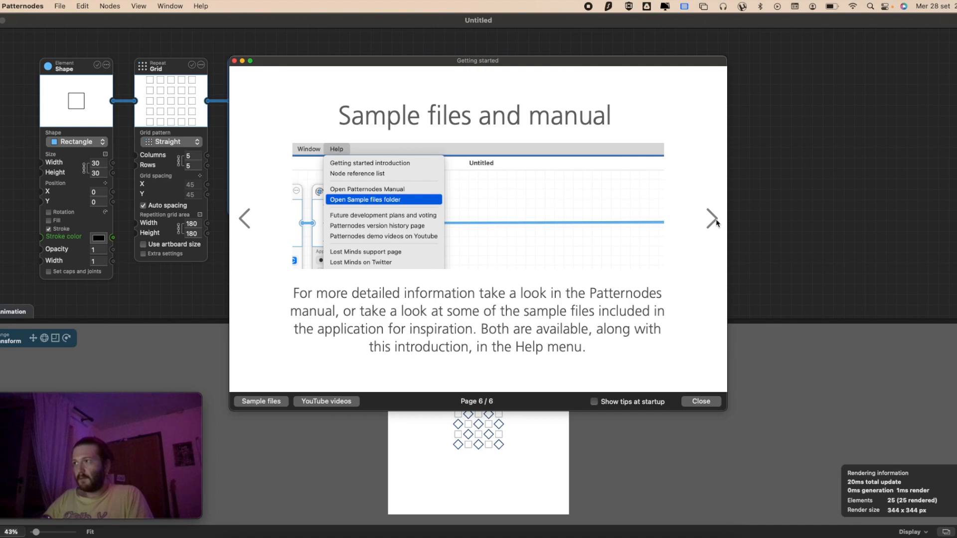
- Page through the Getting started introduction once more, then close it
click(715, 221)
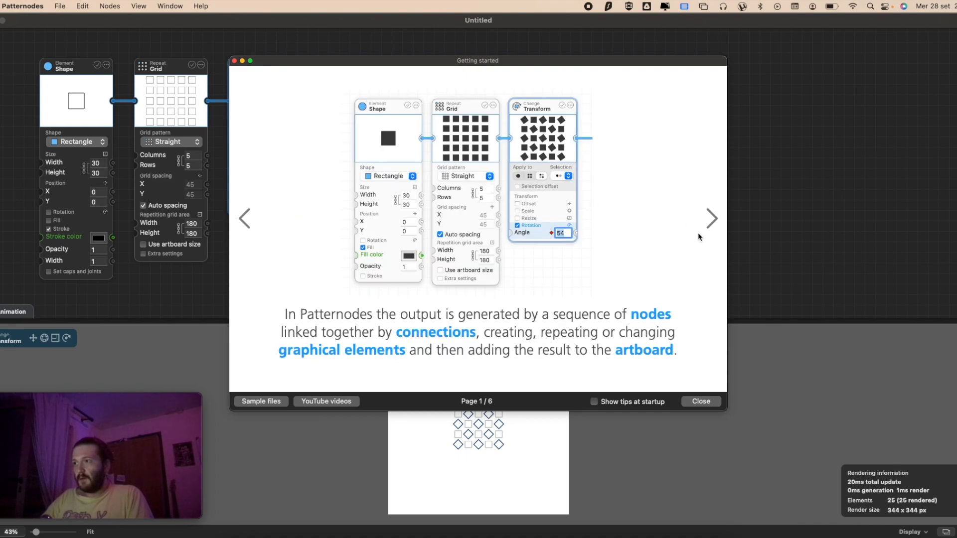
click(712, 219)
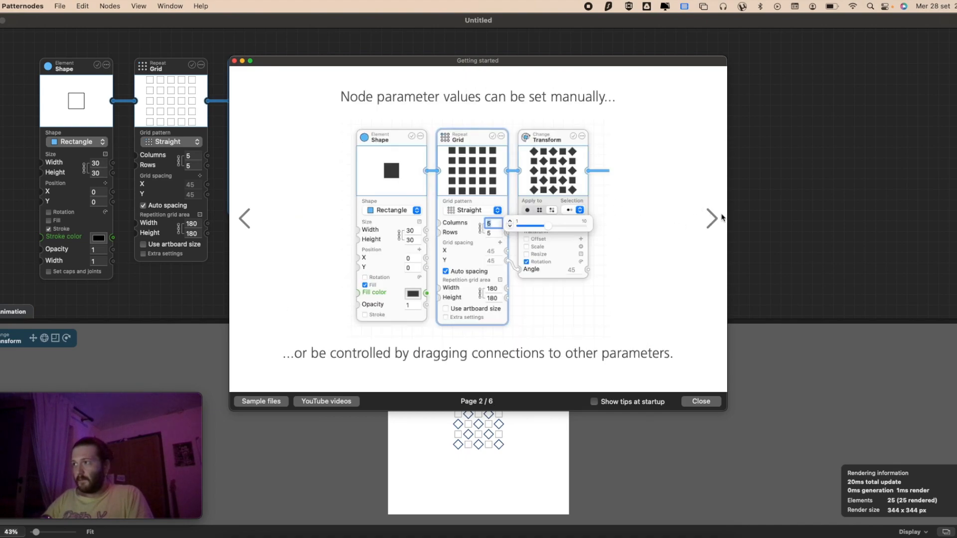
click(720, 218)
click(720, 219)
click(719, 219)
click(718, 220)
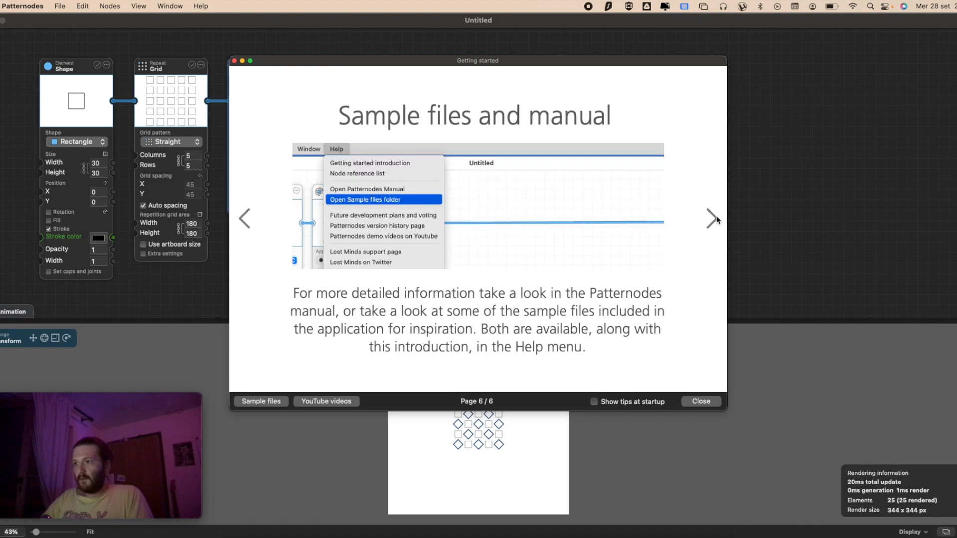
click(716, 220)
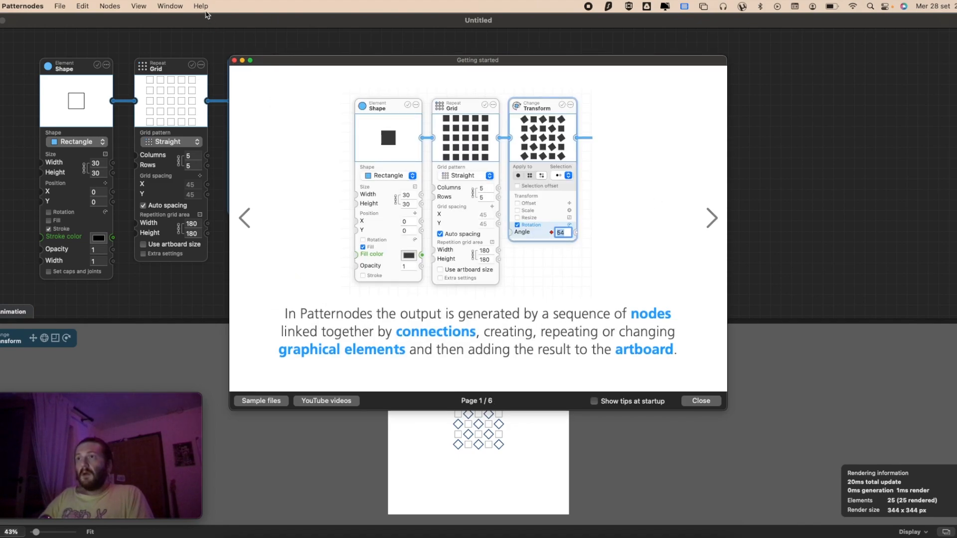
click(233, 60)
- Open the node reference list
click(202, 5)
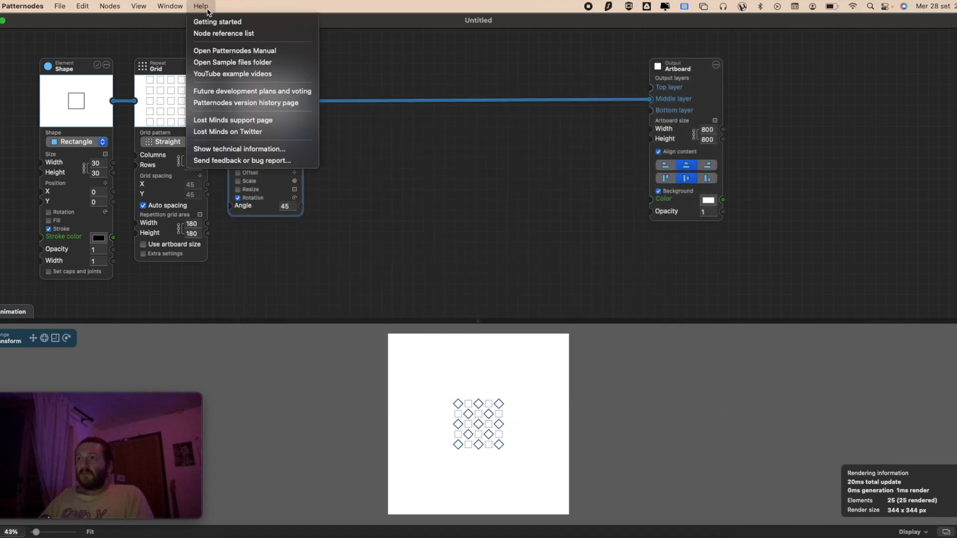
click(217, 34)
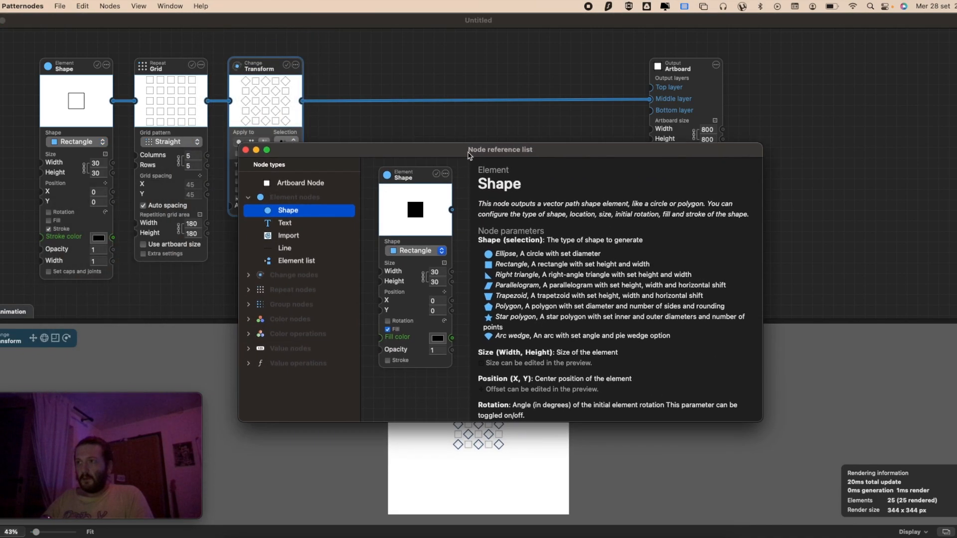
- Reposition the node reference window and read the Shape node's entry through to its sample files
drag(468, 156, 486, 186)
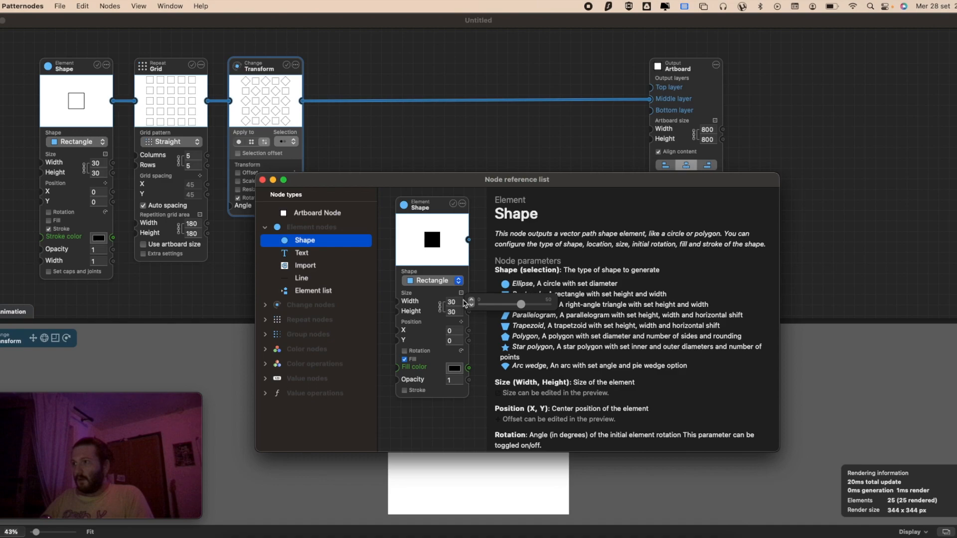
scroll(618, 344, down, 10)
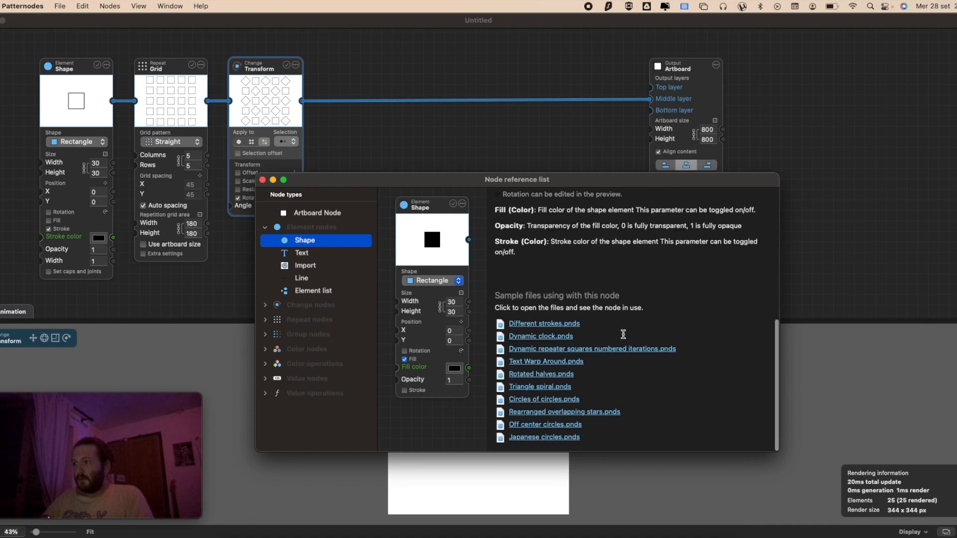
scroll(624, 338, up, 10)
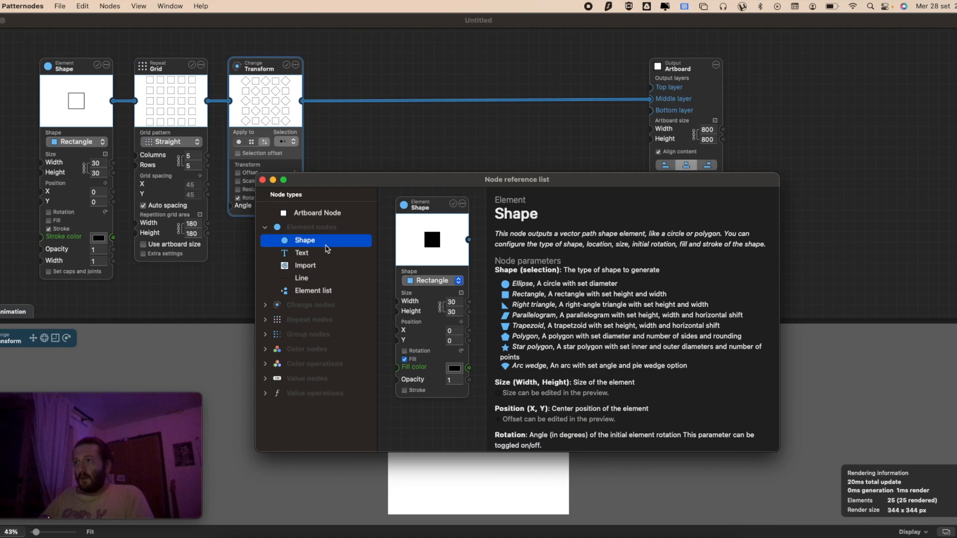
- Browse the reference entries of the Text, Import, Line and Element list nodes
click(325, 255)
click(327, 267)
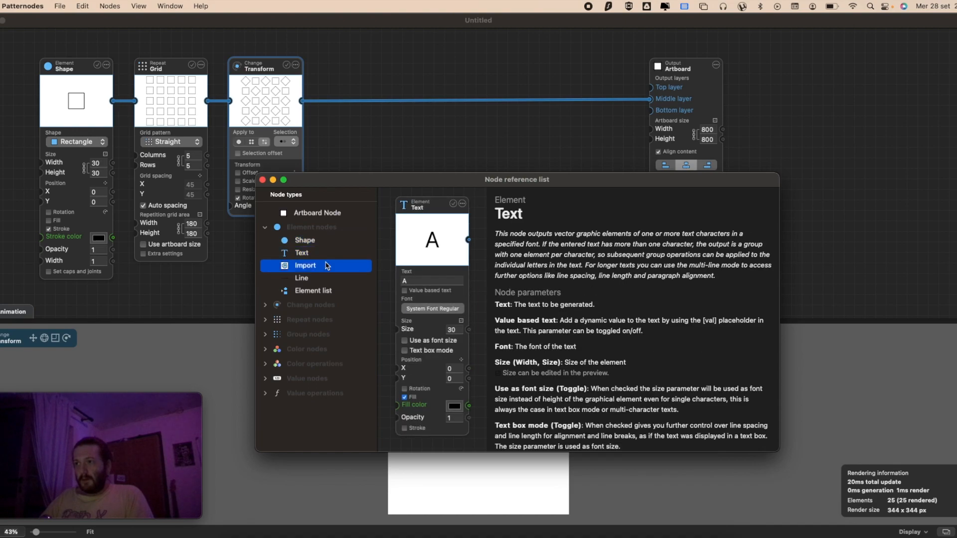
click(329, 279)
click(330, 292)
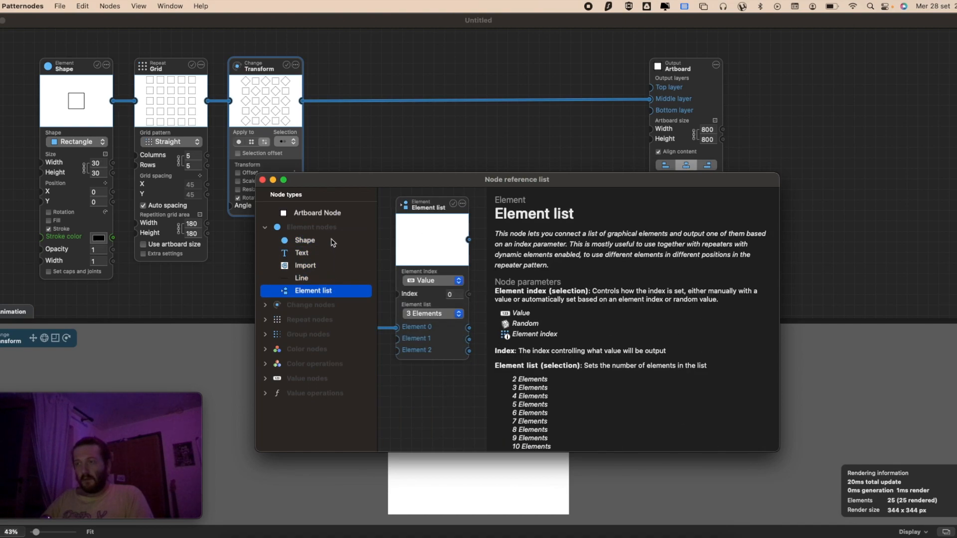
click(331, 241)
click(329, 254)
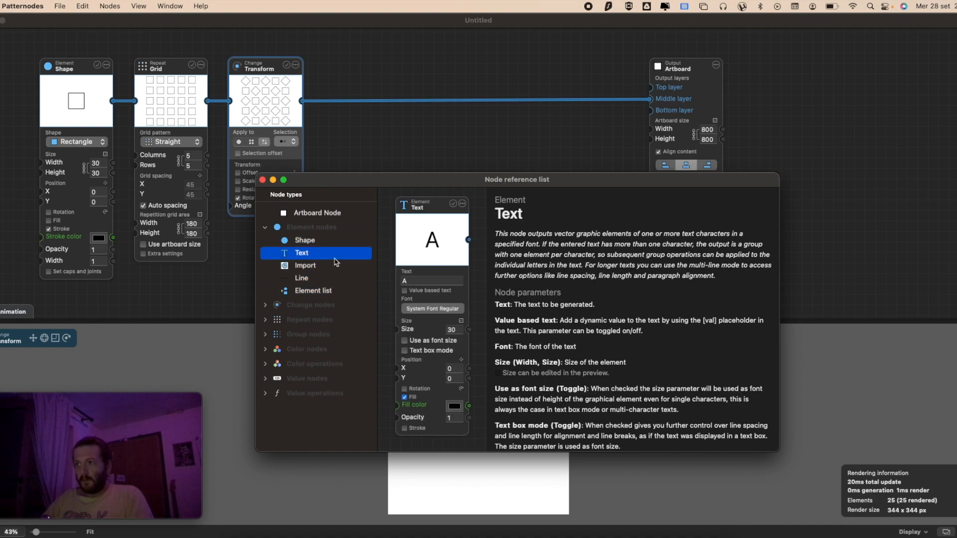
click(330, 266)
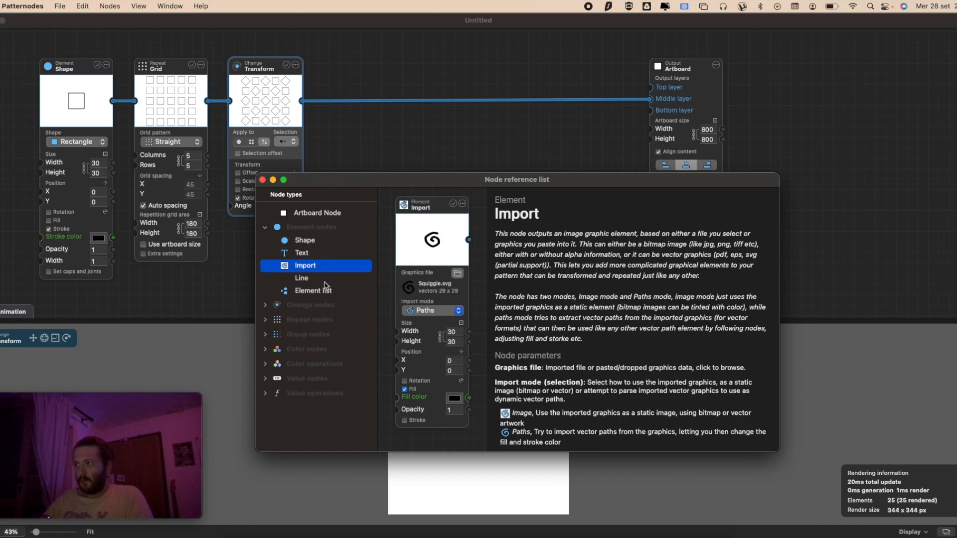
- Expand the Change nodes category and read the Transform entry down to its sample files
click(321, 306)
click(321, 320)
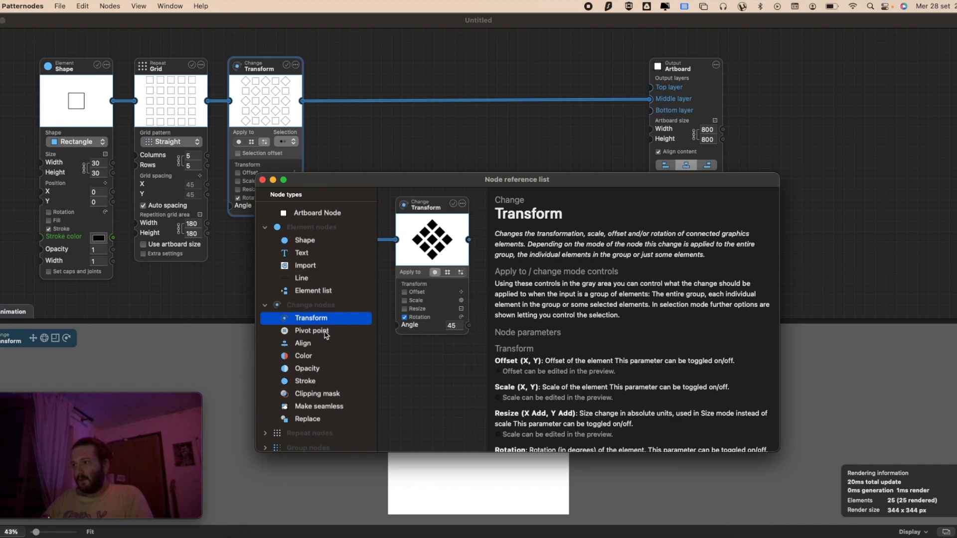
scroll(621, 285, down, 5)
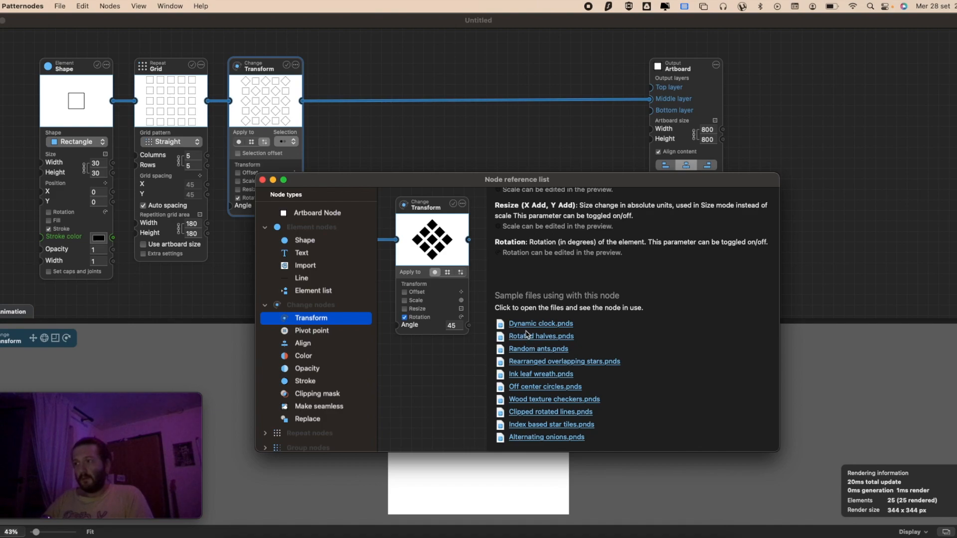
- Reopen the Shape entry, view the available shape types on its example node, and review its sample files
click(312, 244)
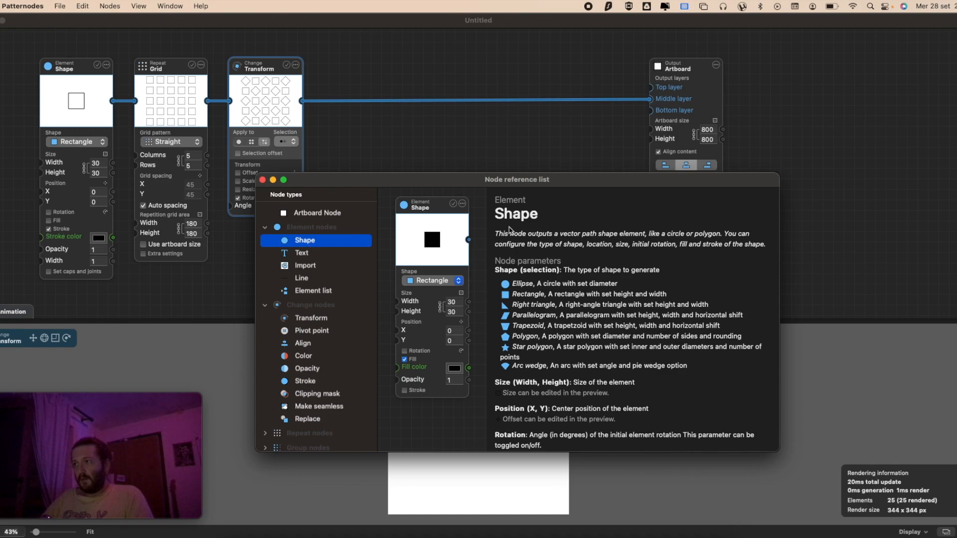
click(437, 281)
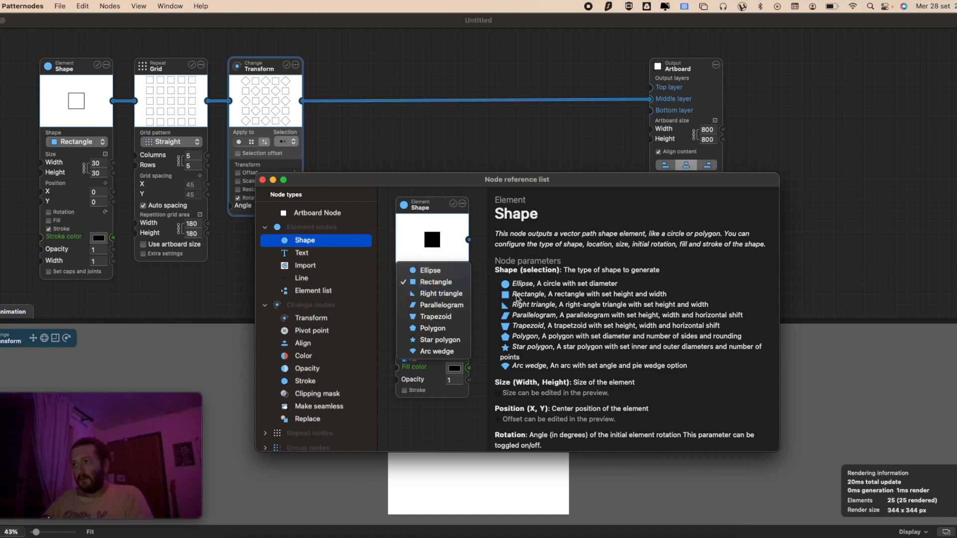
click(509, 296)
scroll(542, 283, down, 8)
scroll(544, 283, down, 3)
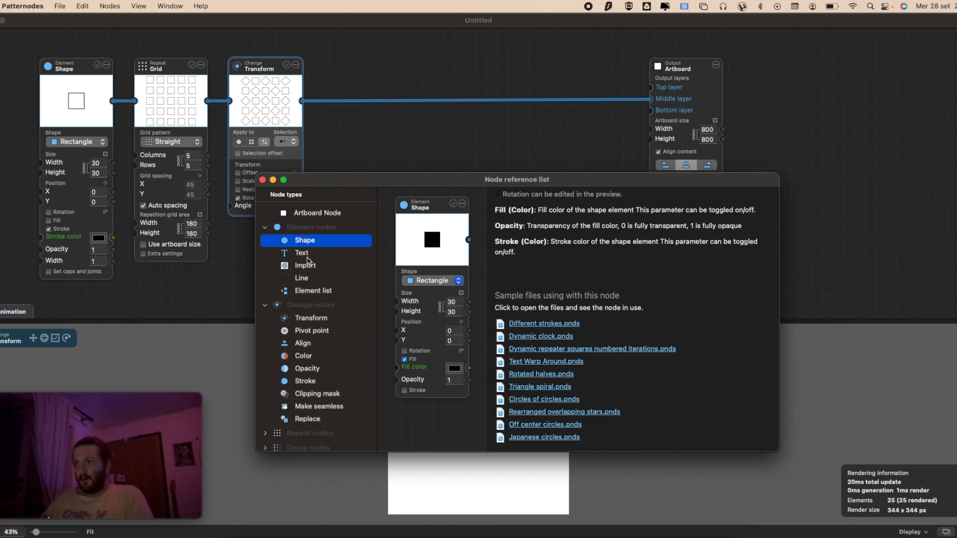
- Review the Text node's sample files, then look over the Import, Line and Element list entries
click(306, 257)
scroll(628, 284, down, 10)
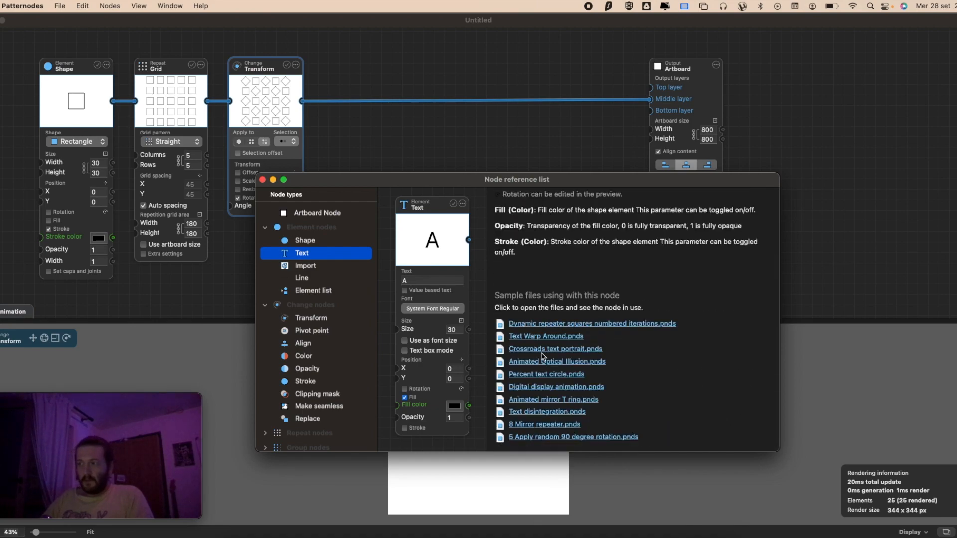
click(329, 272)
click(327, 278)
click(335, 291)
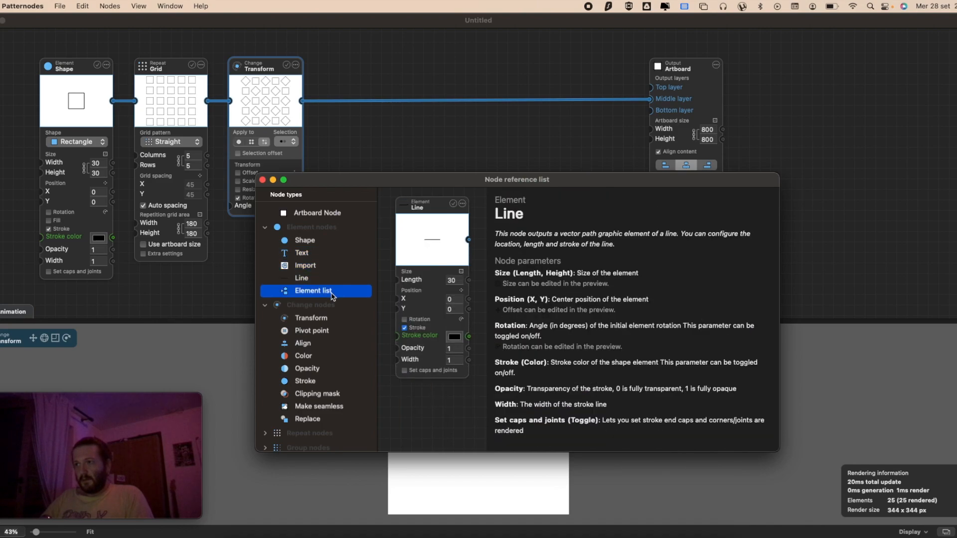
- Review the sample files listed for the Transform node, then close the node reference list
click(333, 321)
scroll(532, 311, down, 5)
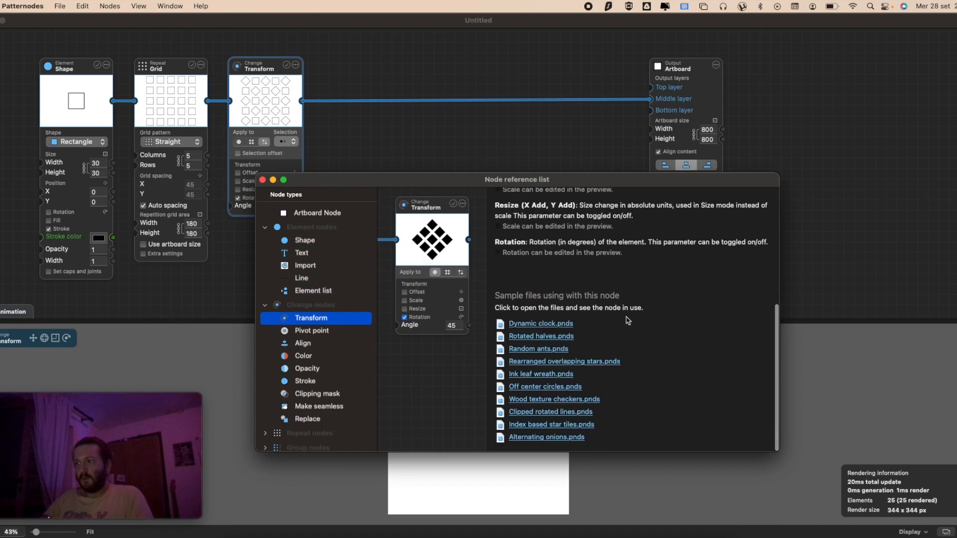
scroll(328, 309, down, 3)
scroll(309, 220, up, 3)
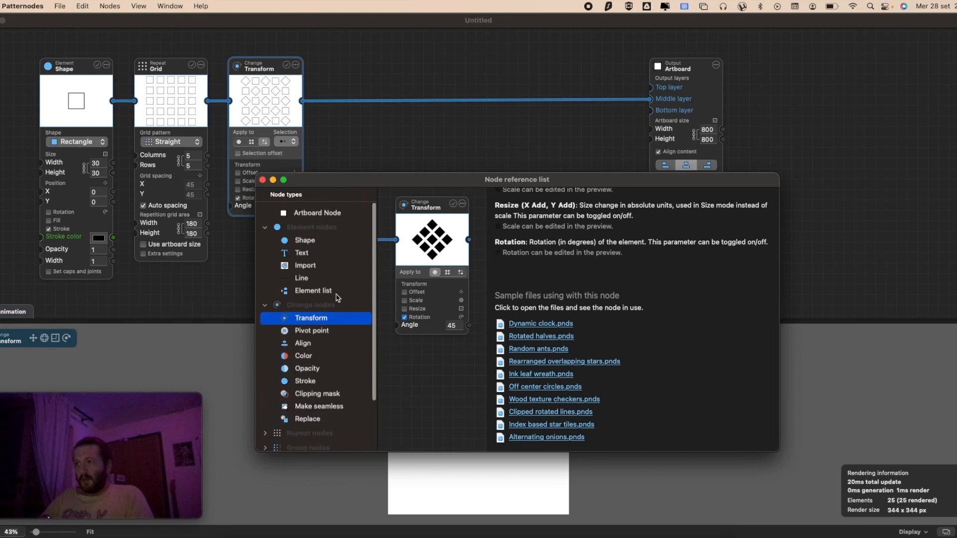
click(263, 180)
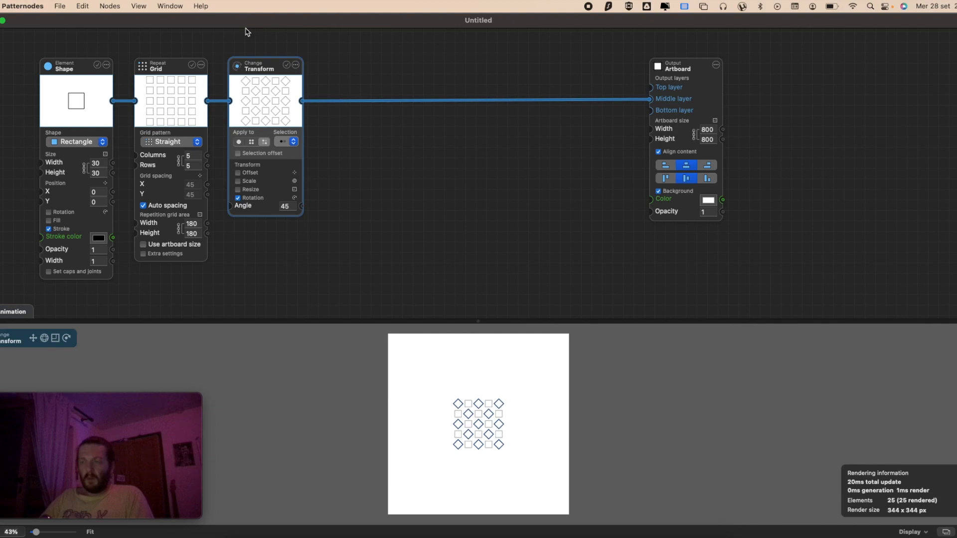
- Open the Patternodes manual, look at its introduction and contents page, then close it
click(176, 6)
mouse_move(201, 6)
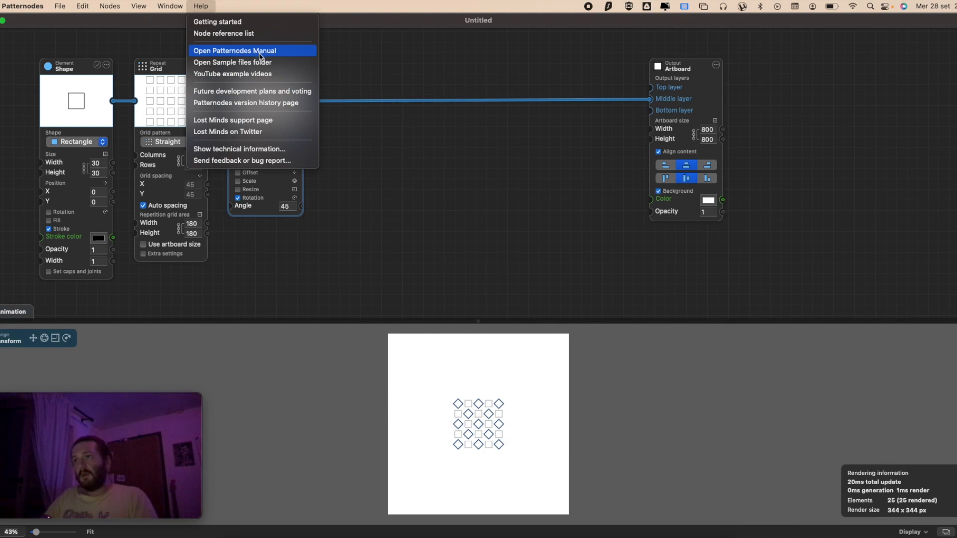
click(239, 52)
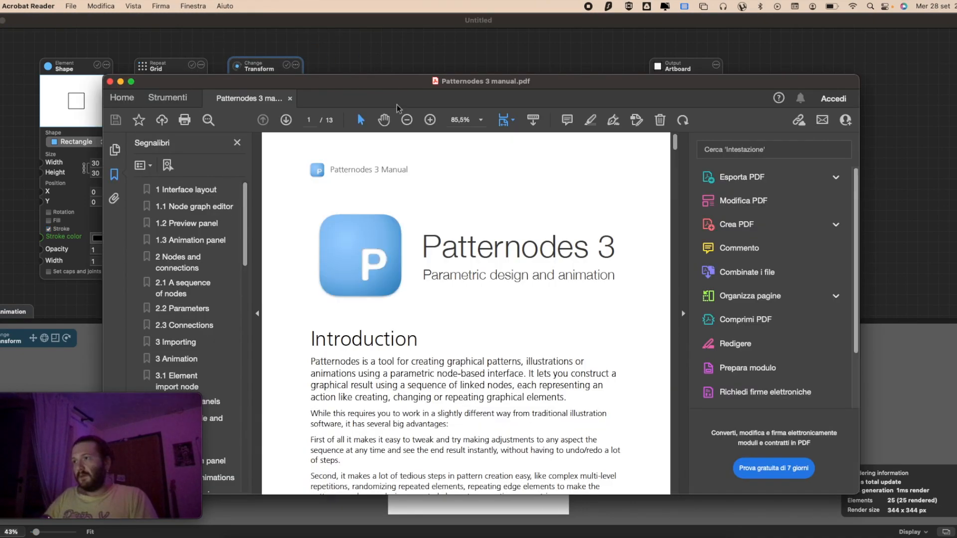
scroll(511, 210, down, 10)
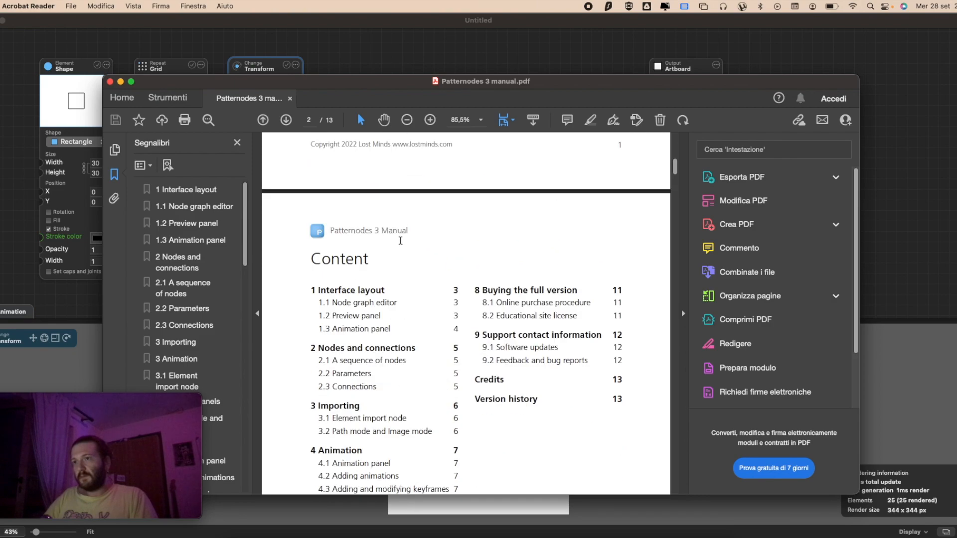
key(super+w)
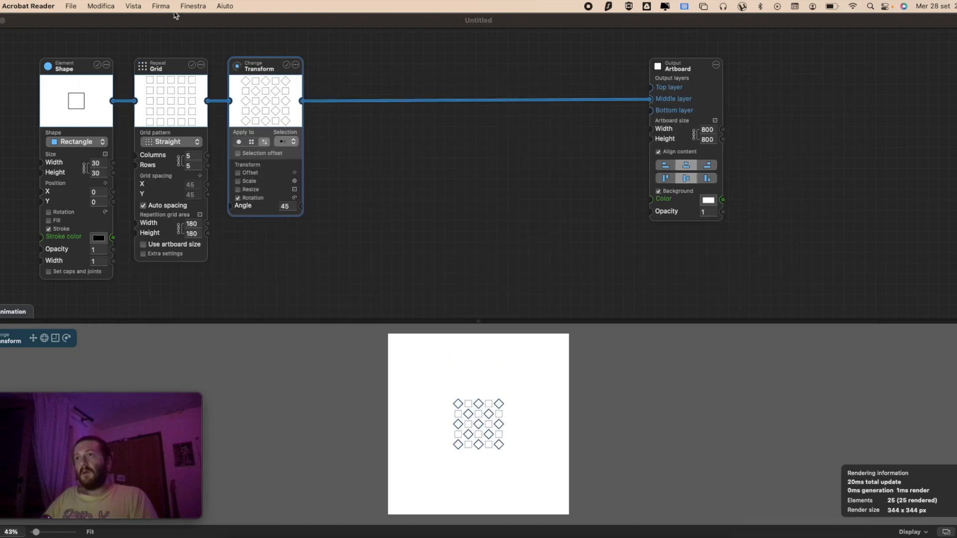
- Open the sample files folder and select 7 Dynamic repeater spacing.pnds in Tutorials, 5 Advanced techniques
click(217, 5)
click(432, 88)
click(199, 6)
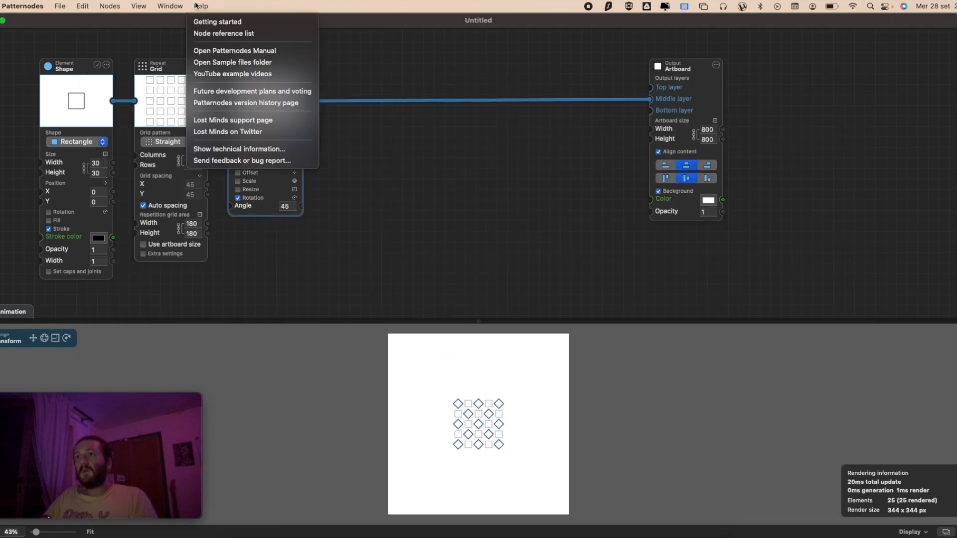
click(231, 62)
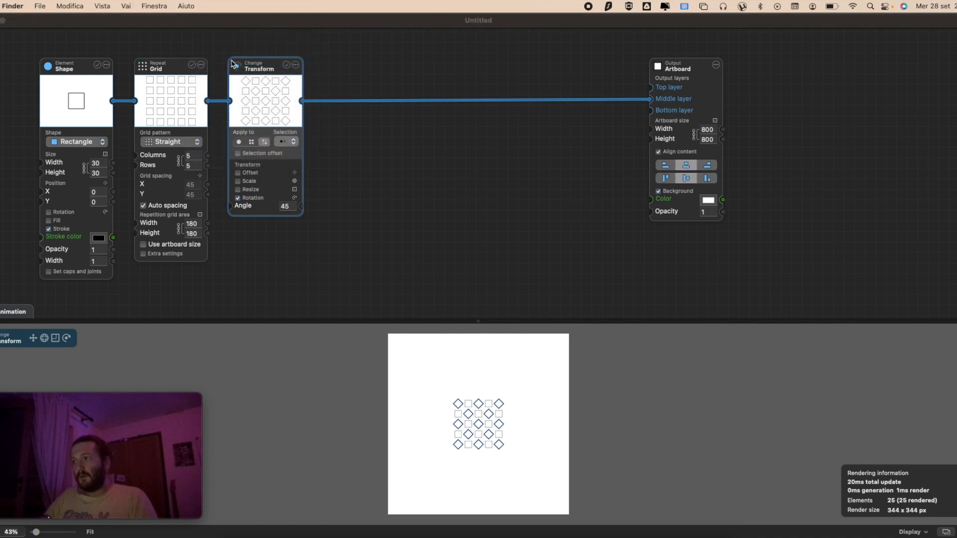
click(624, 187)
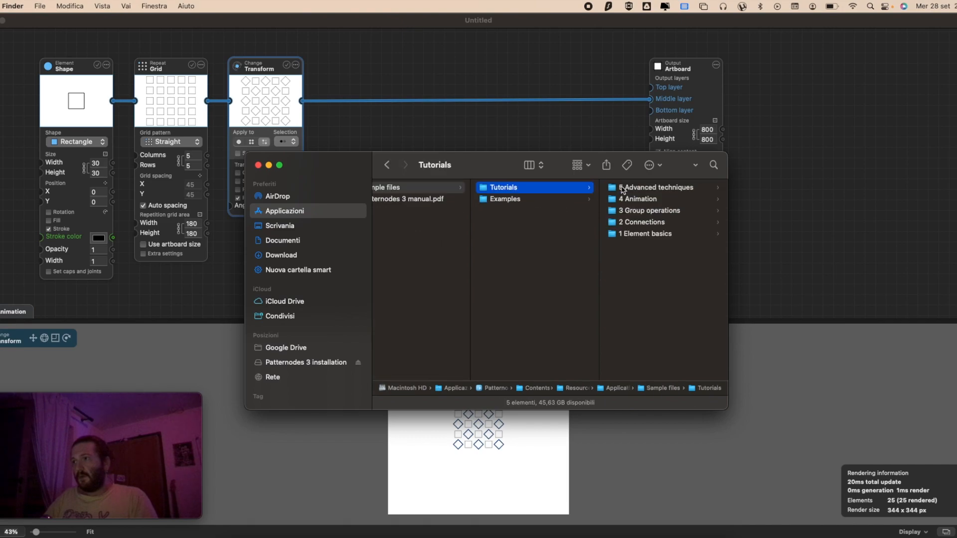
click(647, 187)
click(648, 187)
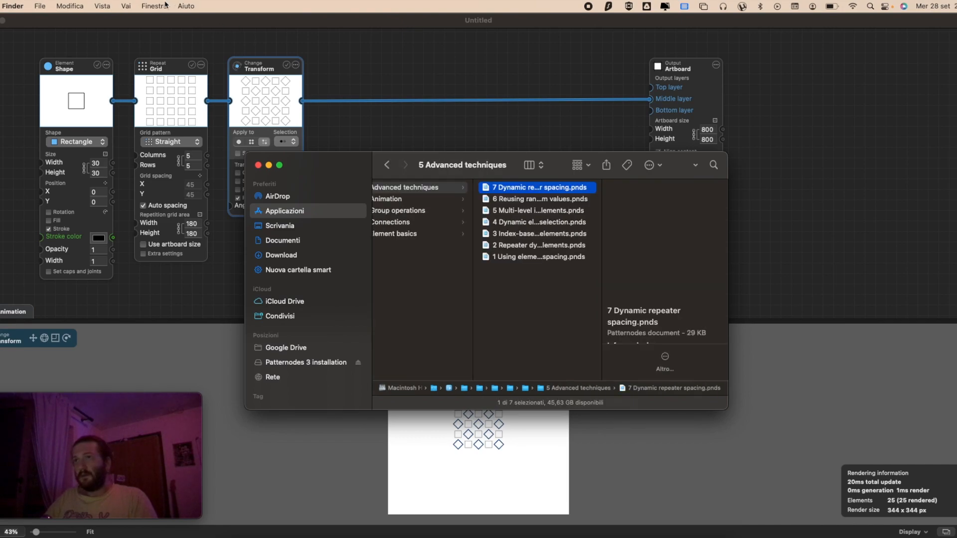
- Reopen the node reference list, check the Pivot point, Align and Color entries, then close it
click(197, 21)
click(200, 6)
click(215, 33)
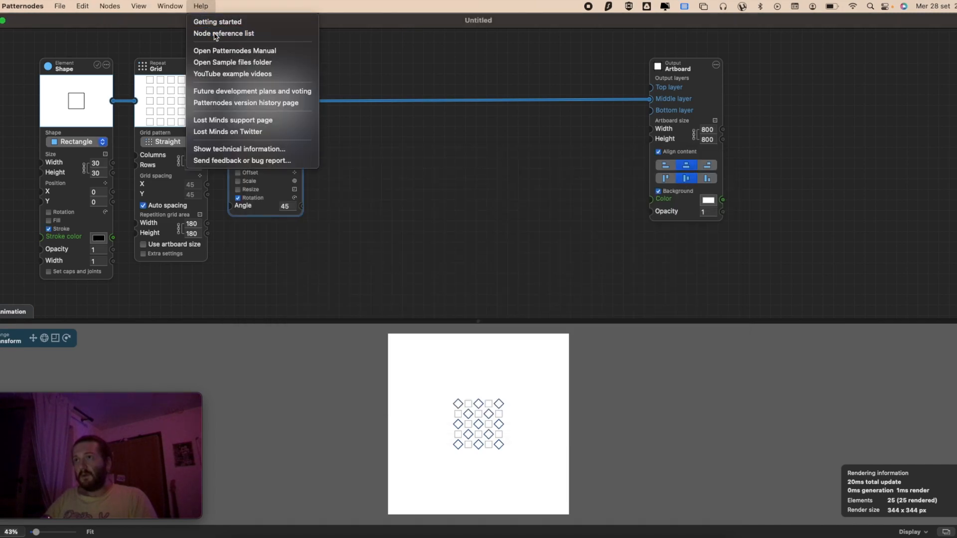
scroll(593, 326, down, 5)
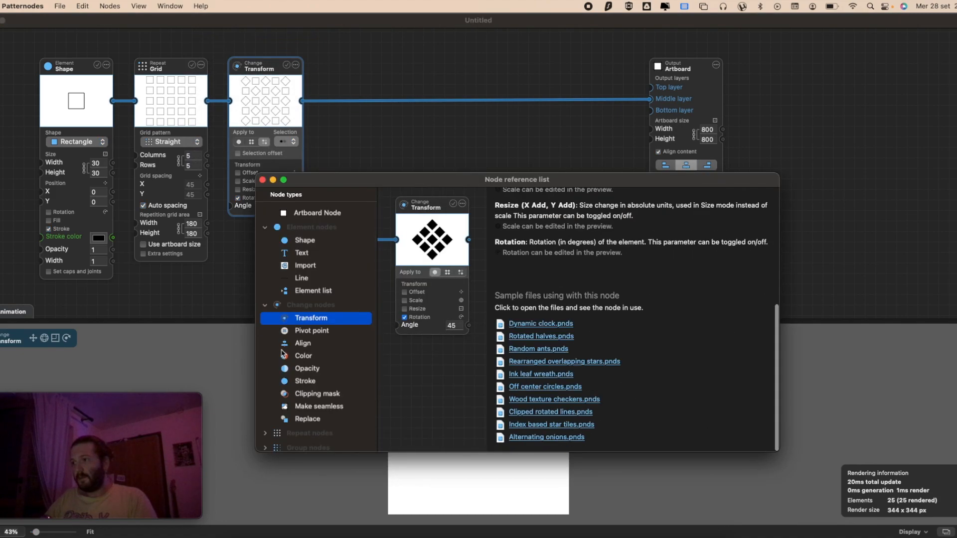
click(301, 333)
click(302, 343)
scroll(547, 339, down, 5)
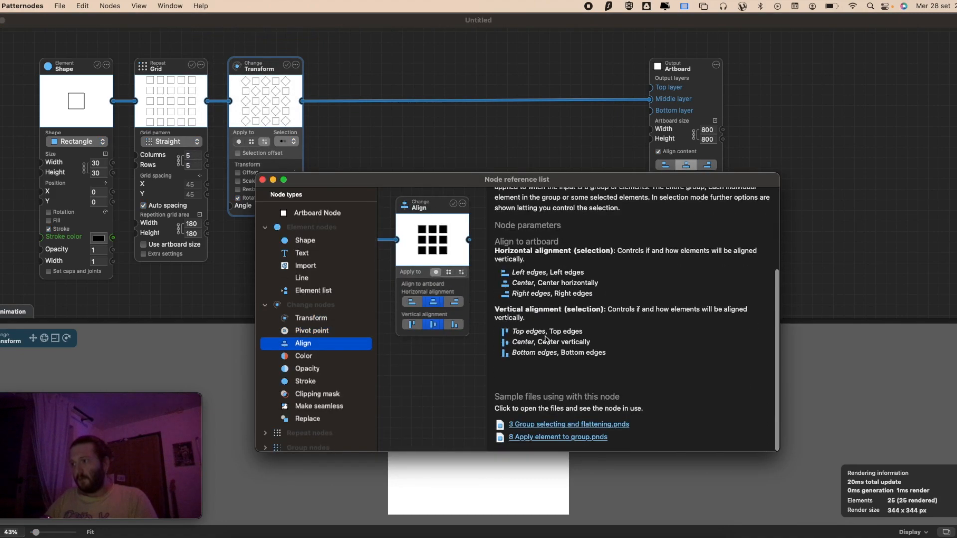
click(342, 355)
click(263, 180)
- Switch to Finder and preview the sample files in 5 Advanced techniques, starting with 6 Reusing random values.pnds
key(super+Tab)
click(331, 284)
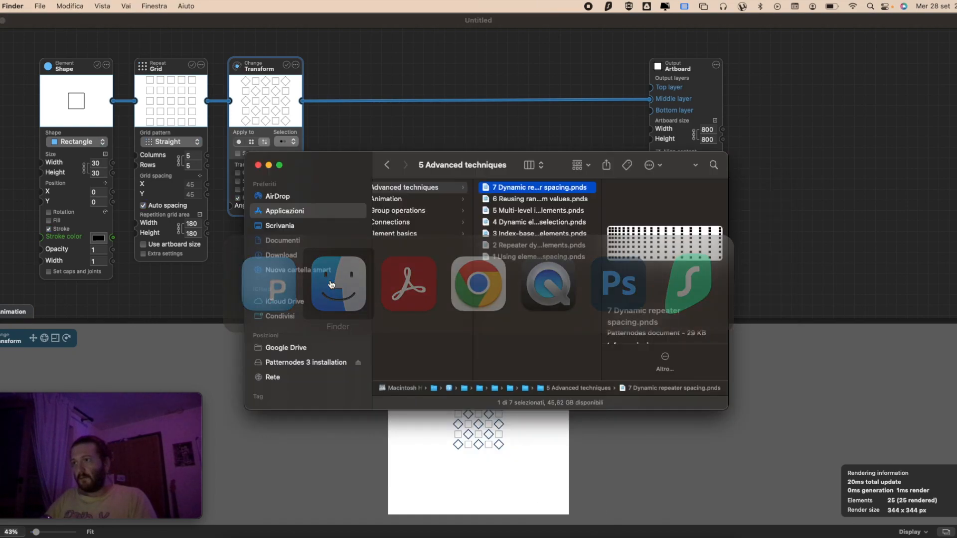
click(507, 202)
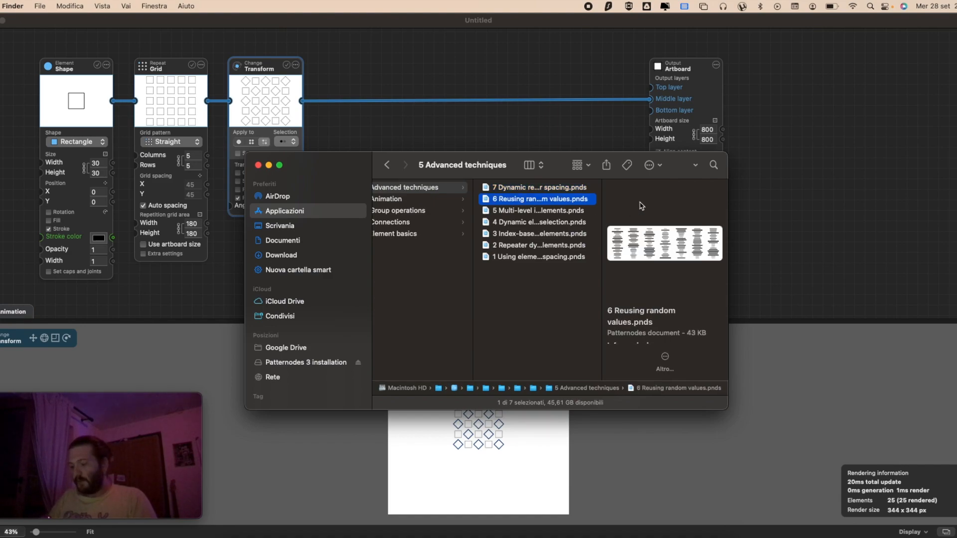
key(Down)
key(Down)
key(Down)
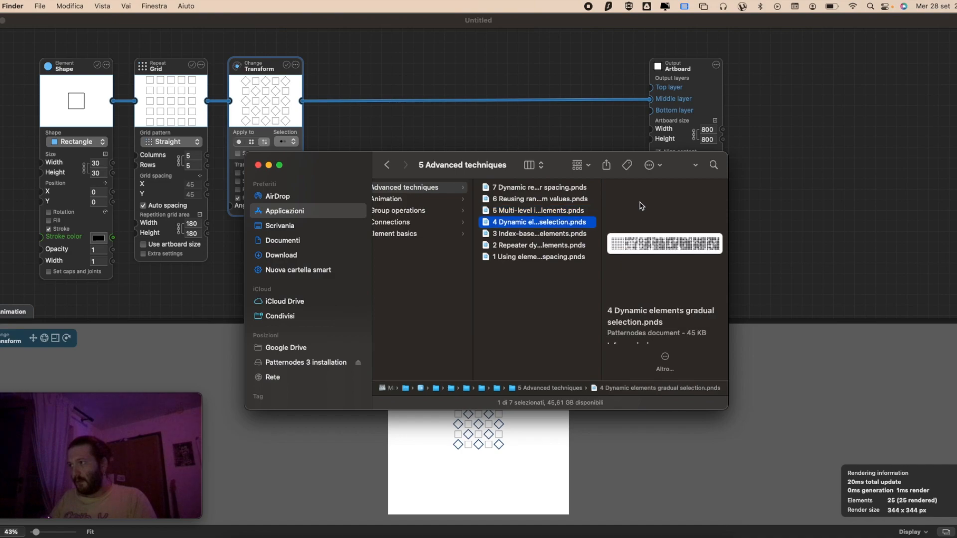
key(Down)
key(Up)
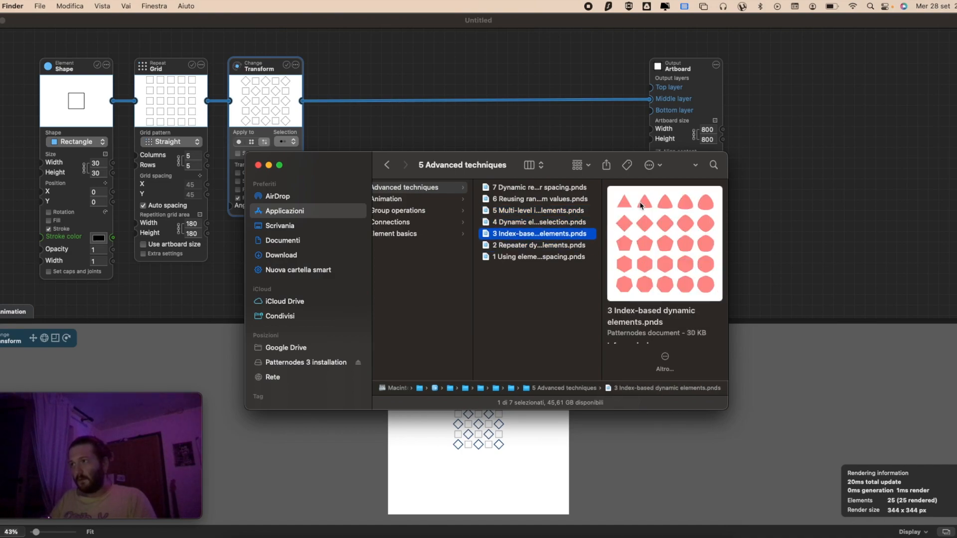
- Look through the neighbouring tutorial folders, then return to the Tutorials folder
key(Left)
key(Down)
key(Right)
key(Left)
key(Down)
key(Left)
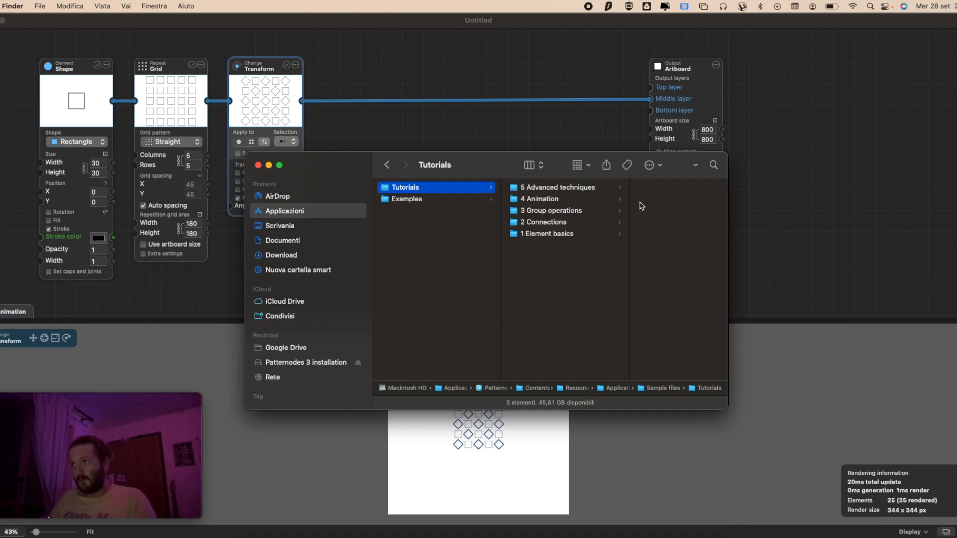
- Open the Seamless patterns folder inside the Examples sample folder
key(Down)
key(Right)
key(Right)
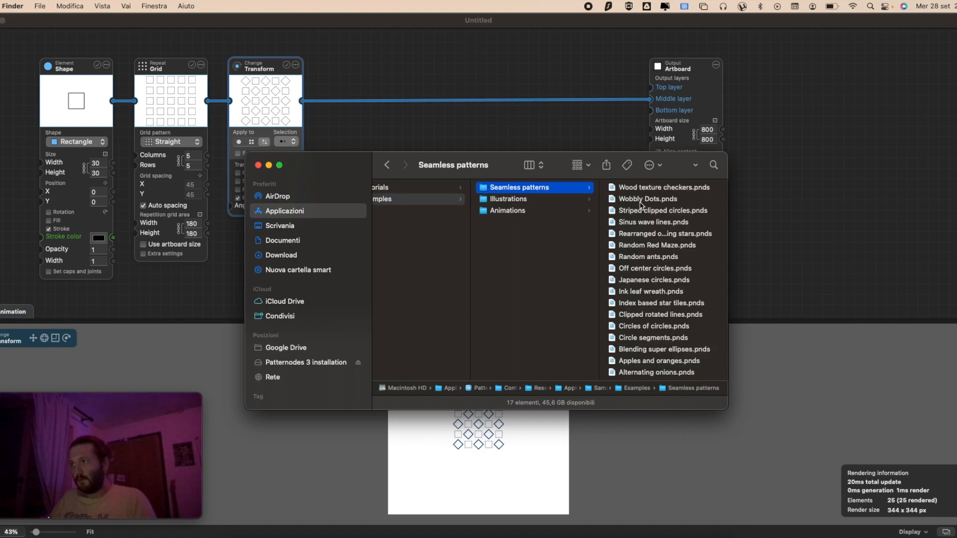
- Preview the seamless pattern sample files, including Sinus wave lines, Off center circles and Japanese circles, then close the Finder window
key(Down)
key(Down)
key(Down)
key(Down)
key(Down)
key(Down)
key(Down)
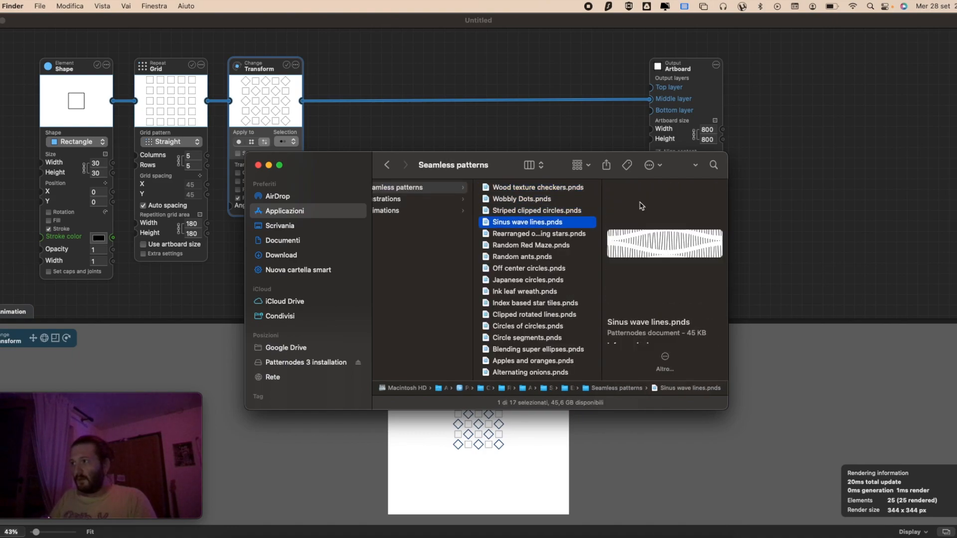
key(Down)
key(Up)
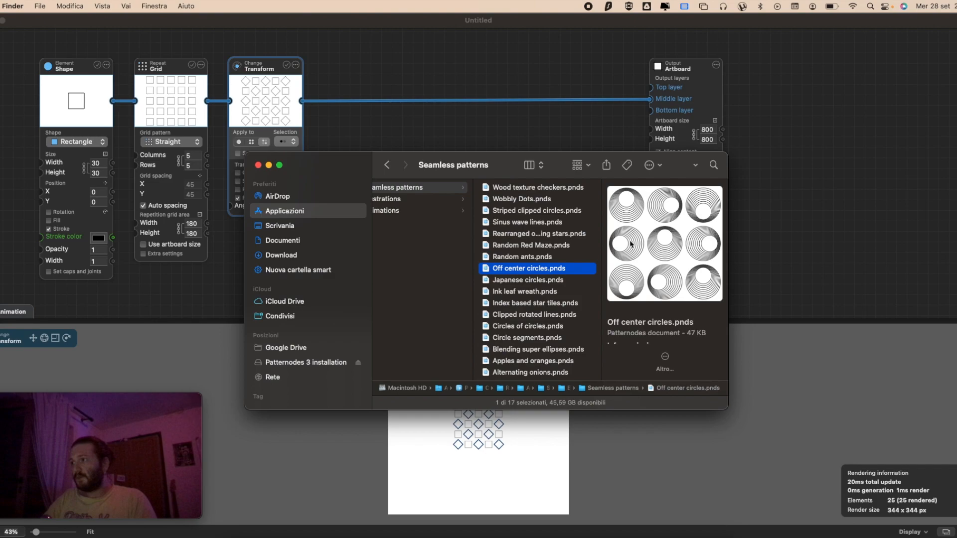
click(535, 282)
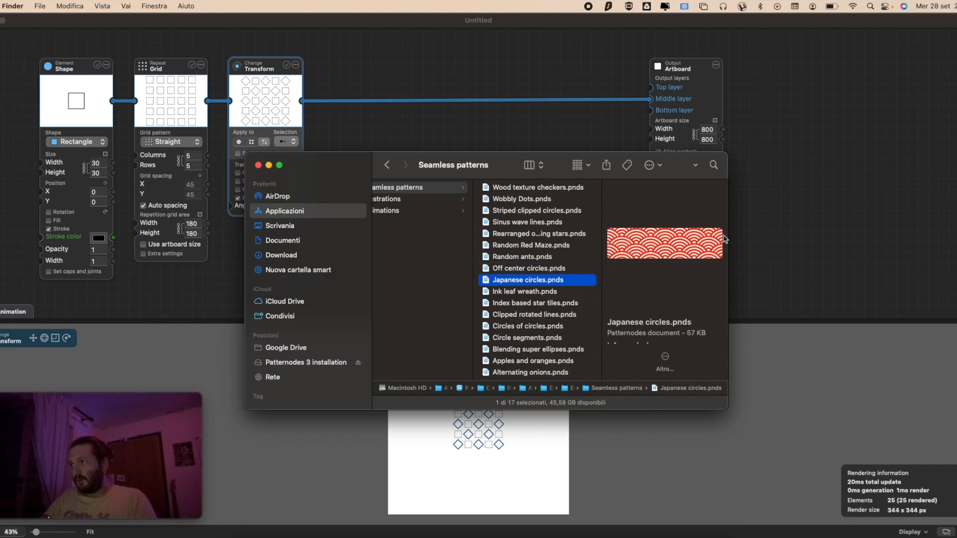
click(258, 165)
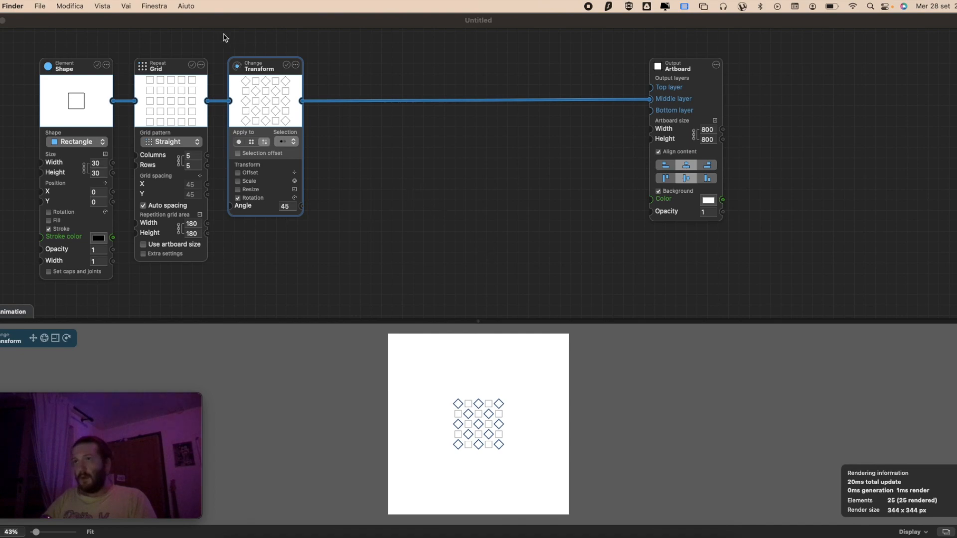
- Switch back to Patternodes and review its help resources, including the support and feedback entries
click(186, 6)
click(274, 16)
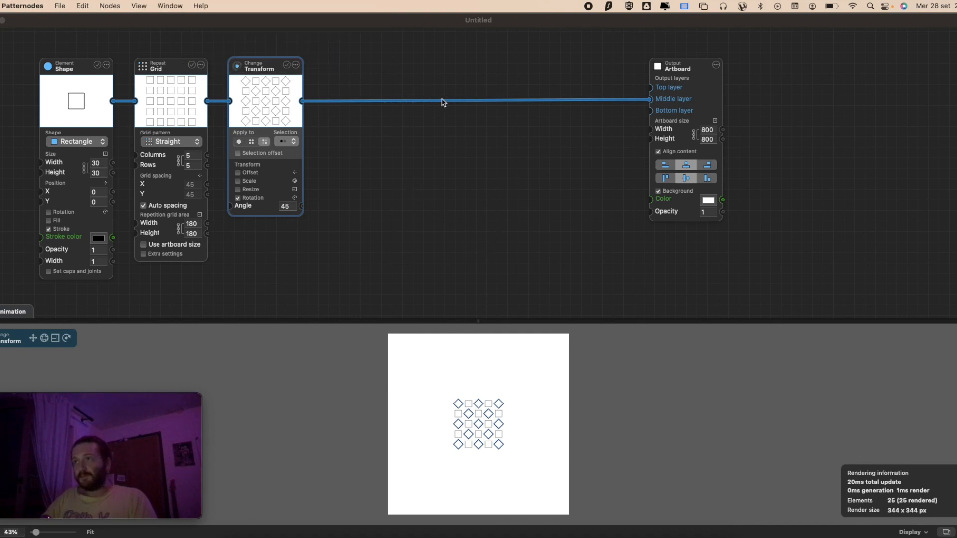
click(195, 5)
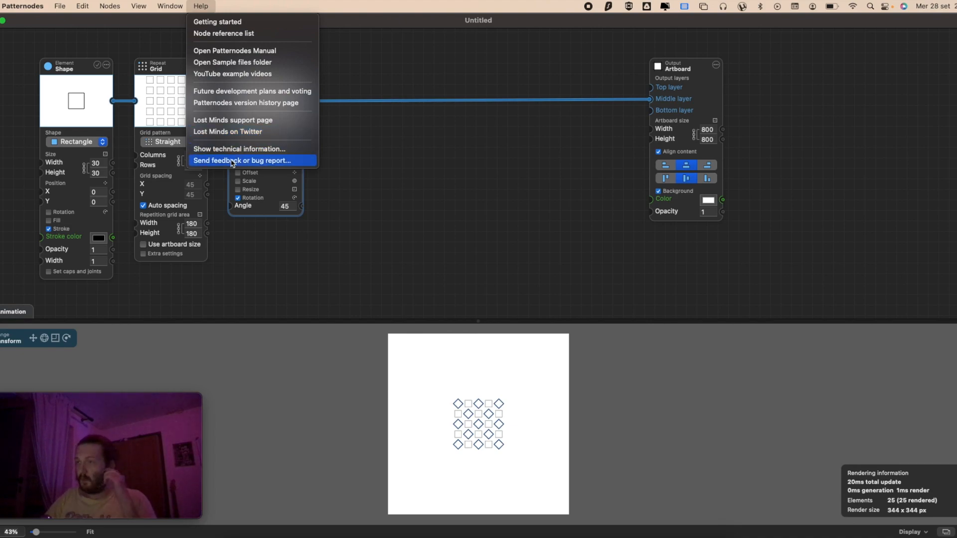
click(353, 134)
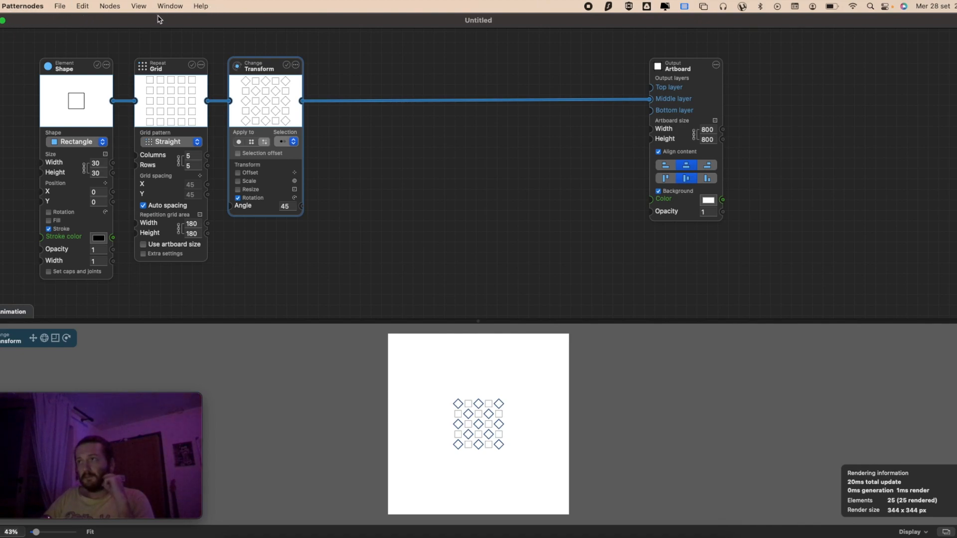
- Rearrange the Shape, Grid, Transform and Artboard nodes on the canvas with wider spacing between them
click(329, 183)
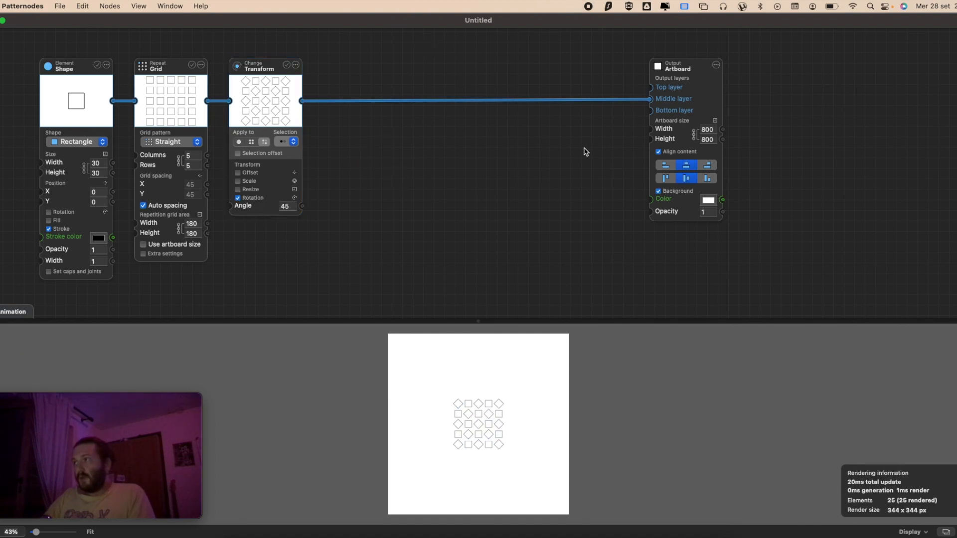
drag(253, 70, 337, 101)
drag(173, 63, 213, 60)
drag(327, 145, 306, 61)
drag(64, 114, 73, 71)
drag(338, 62, 344, 82)
drag(695, 120, 747, 98)
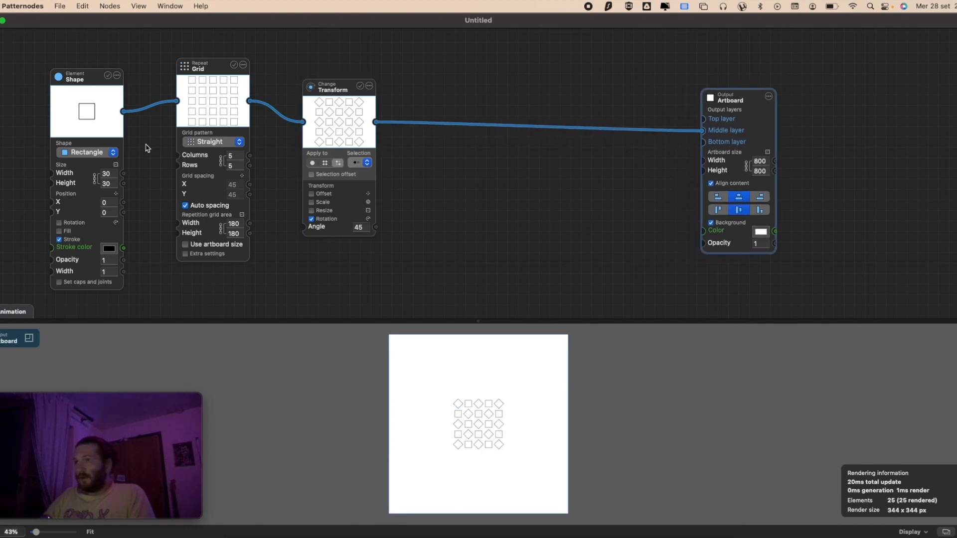
- Rename the Artboard node's Top layer output as Top
click(736, 120)
click(751, 125)
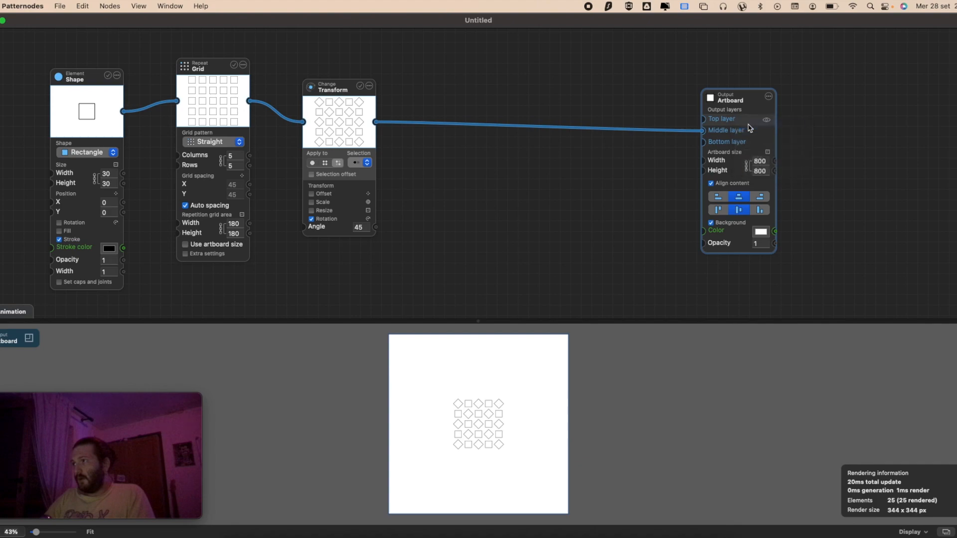
key(Right)
key(BackSpace)
key(BackSpace)
key(BackSpace)
key(BackSpace)
key(BackSpace)
key(Return)
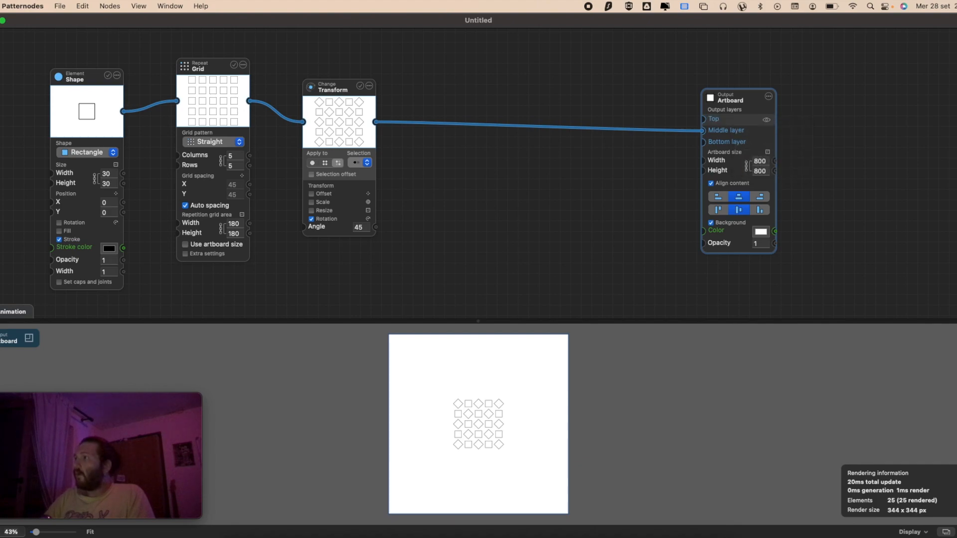
- Move the Top output layer below the middle layer, then back above it
click(737, 120)
click(752, 140)
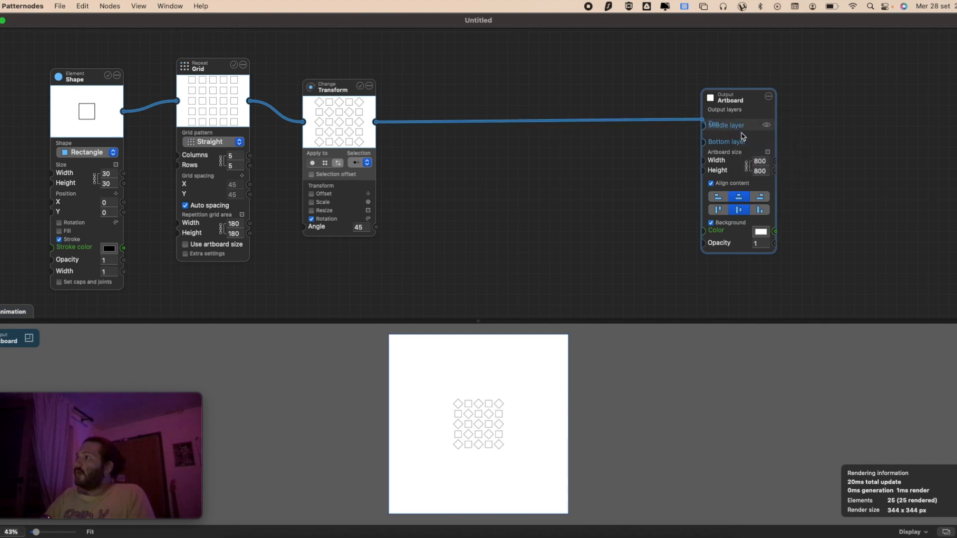
right_click(740, 131)
click(760, 154)
- Delete the Top output layer, then undo the deletion
right_click(744, 131)
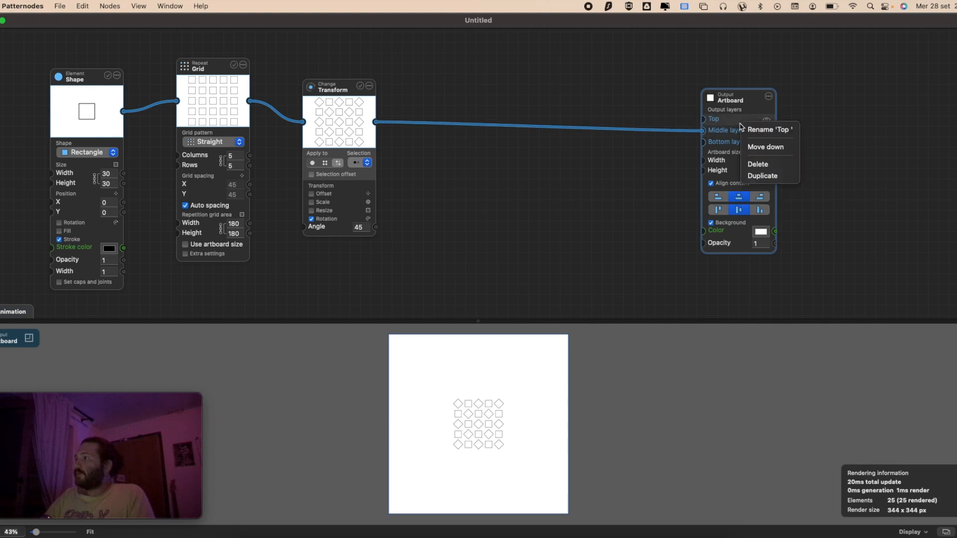
click(752, 163)
key(super+z)
- Duplicate the Top output layer in the Artboard node
right_click(742, 121)
click(760, 171)
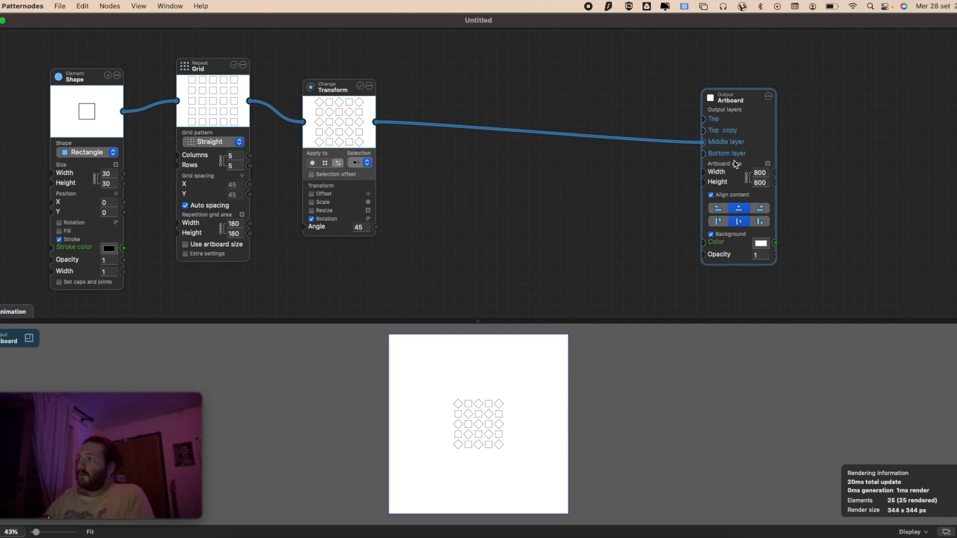
- Set the linked artboard size to 500 by 500, then unlink the dimensions and set only the width to 800
click(759, 172)
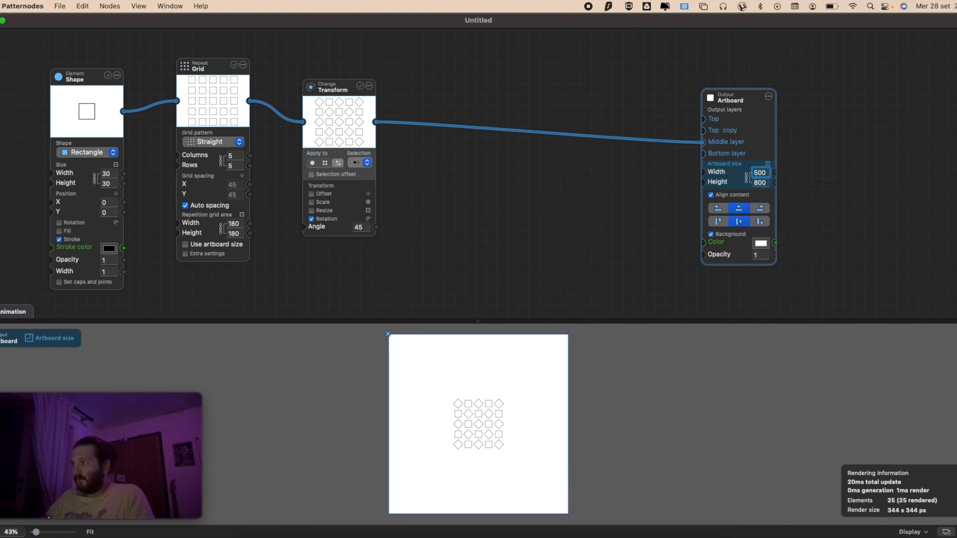
text(500)
key(Tab)
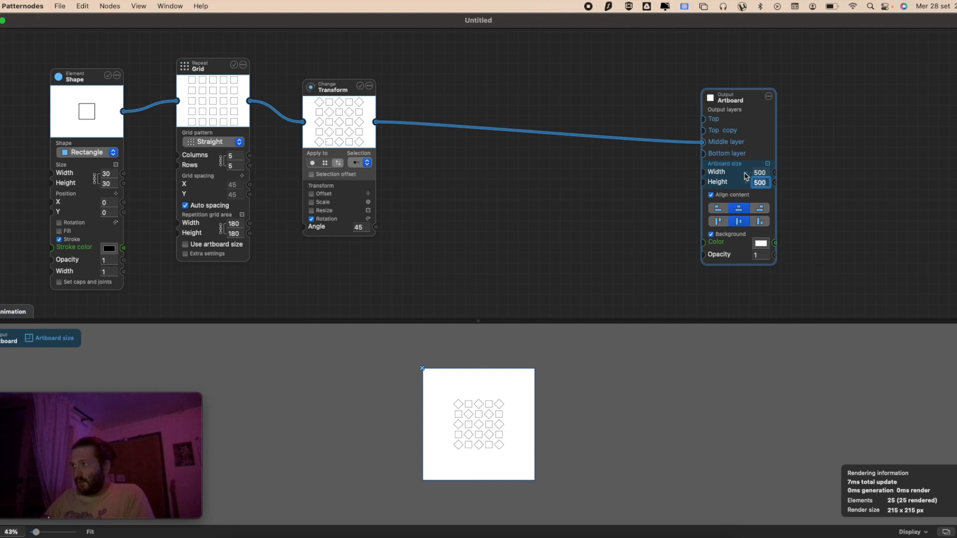
mouse_move(757, 171)
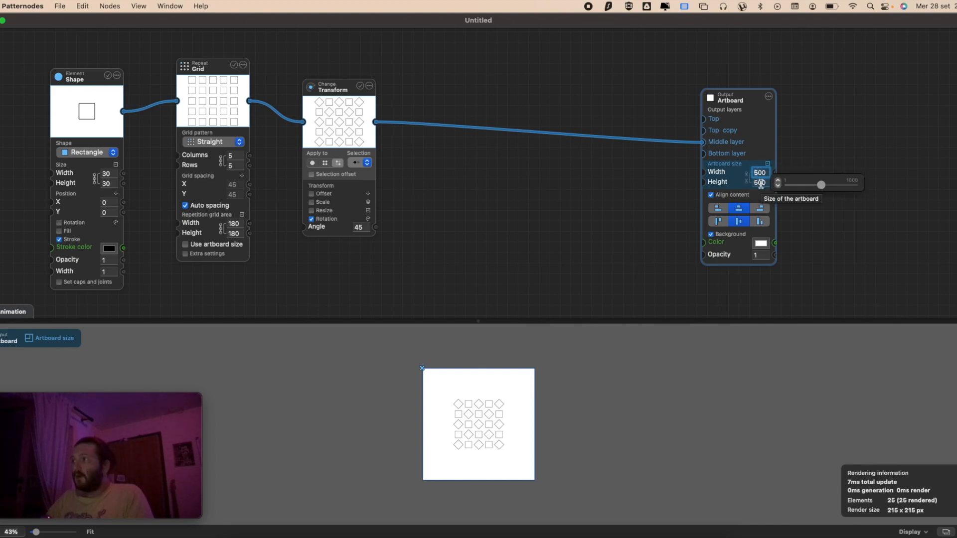
text(800)
key(Tab)
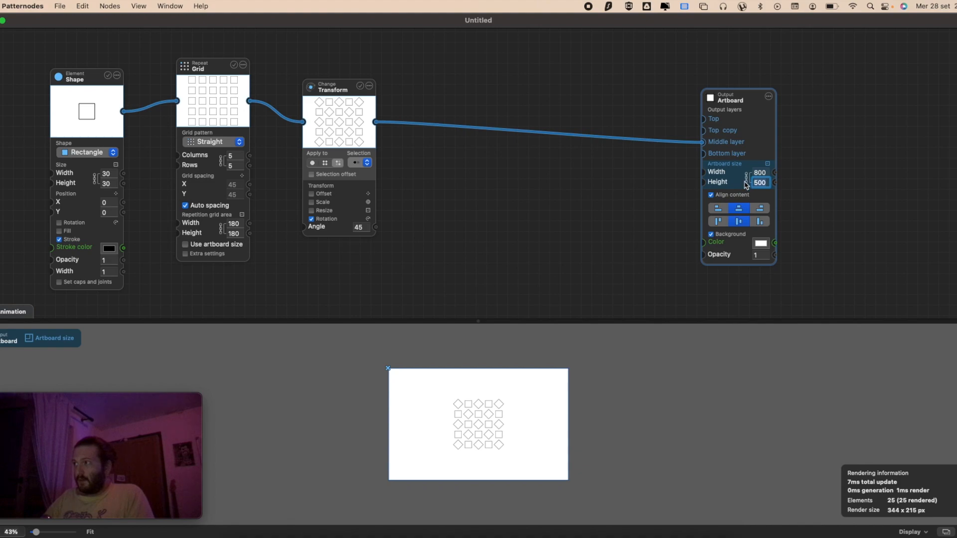
- Relink the artboard dimensions and scale them to about 1027 by 642, then set the artboard to 800 by 800
mouse_move(821, 184)
mouse_down()
mouse_move(837, 184)
mouse_move(806, 185)
mouse_move(831, 184)
mouse_up()
mouse_move(758, 175)
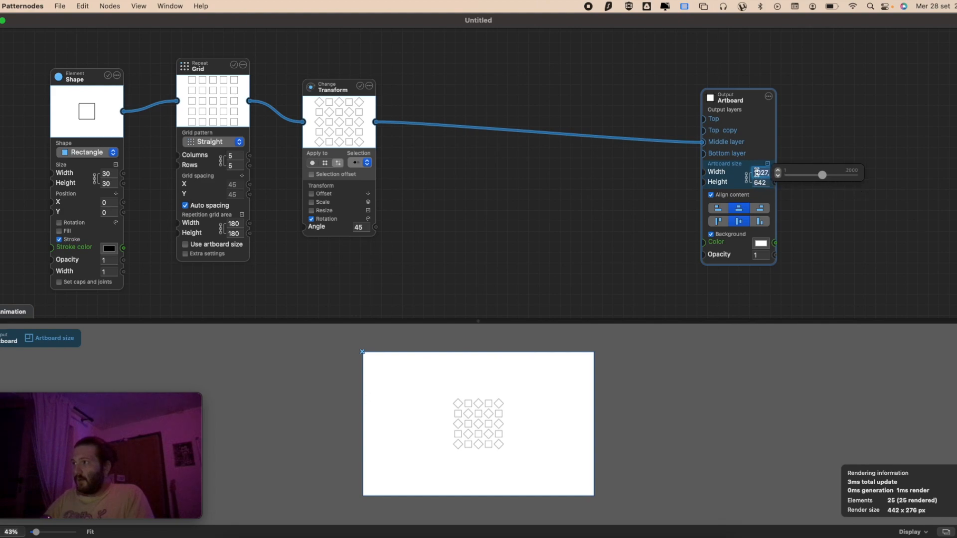
text(800)
key(Tab)
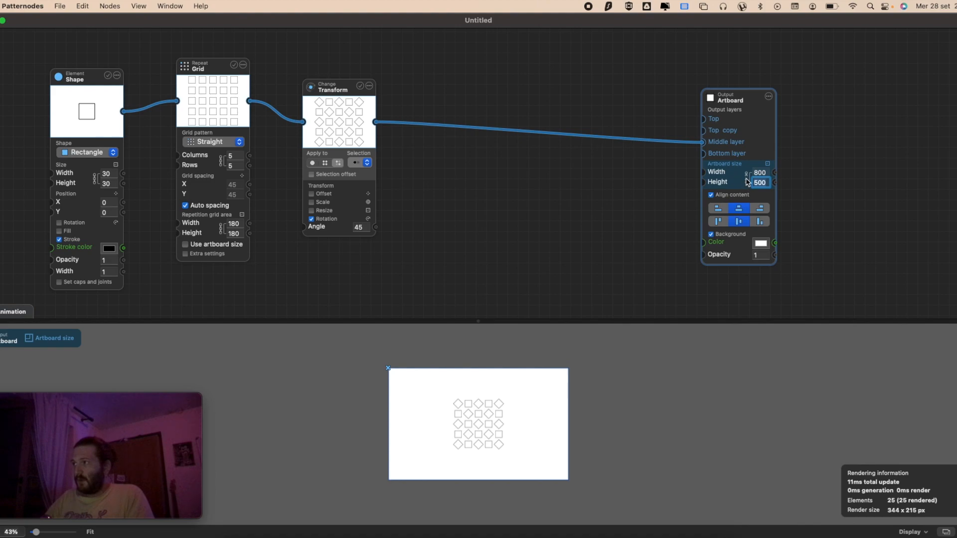
text(800)
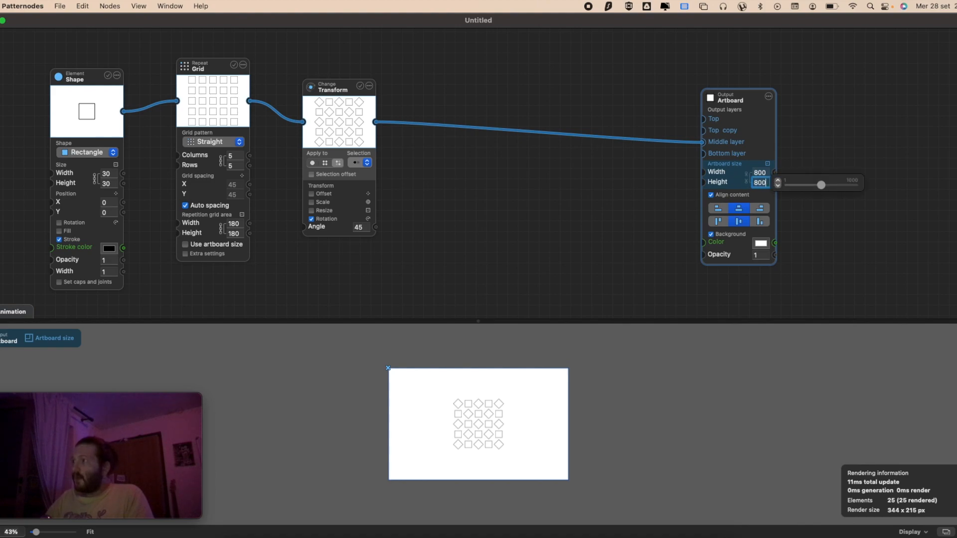
key(Tab)
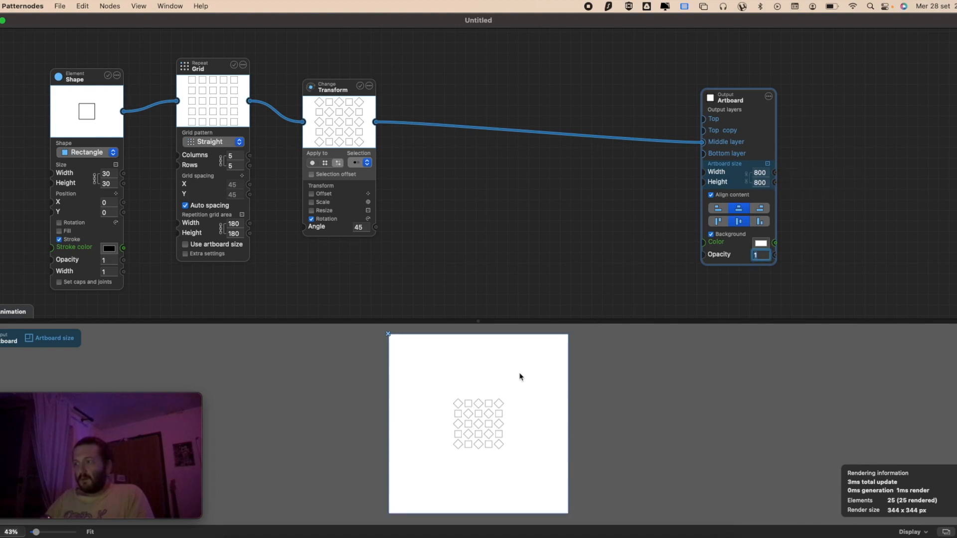
- Try the artboard's different content alignments in both directions, then return both to centred
scroll(522, 376, up, 2)
scroll(516, 372, down, 4)
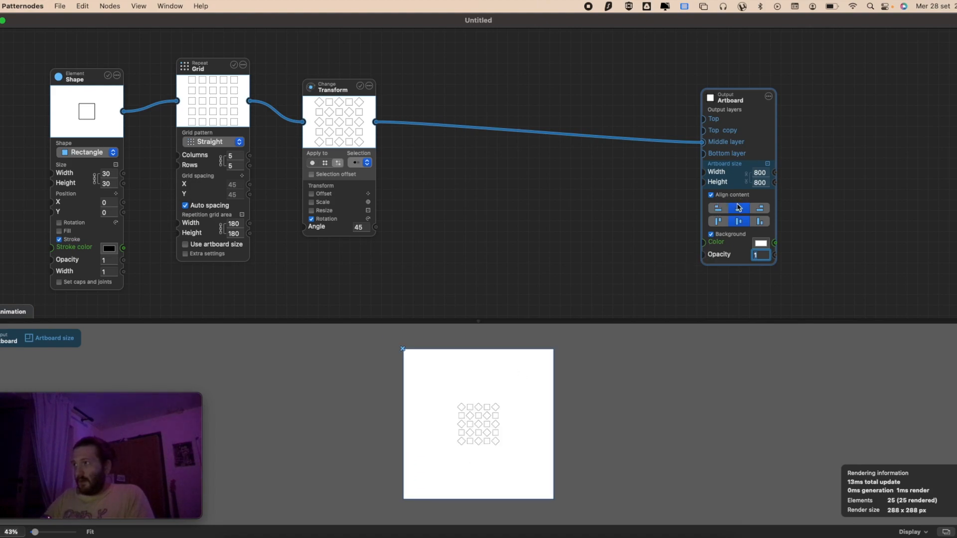
click(722, 210)
click(724, 223)
click(738, 208)
click(739, 221)
click(760, 221)
click(760, 208)
click(743, 224)
click(739, 209)
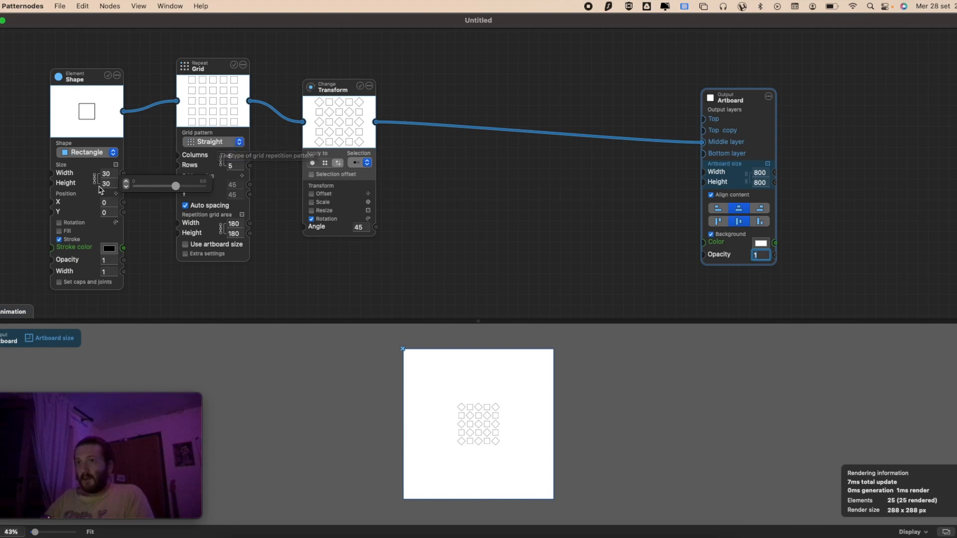
- Turn off the artboard's content alignment and set the Shape node's position to X 40, Y 50
mouse_move(105, 200)
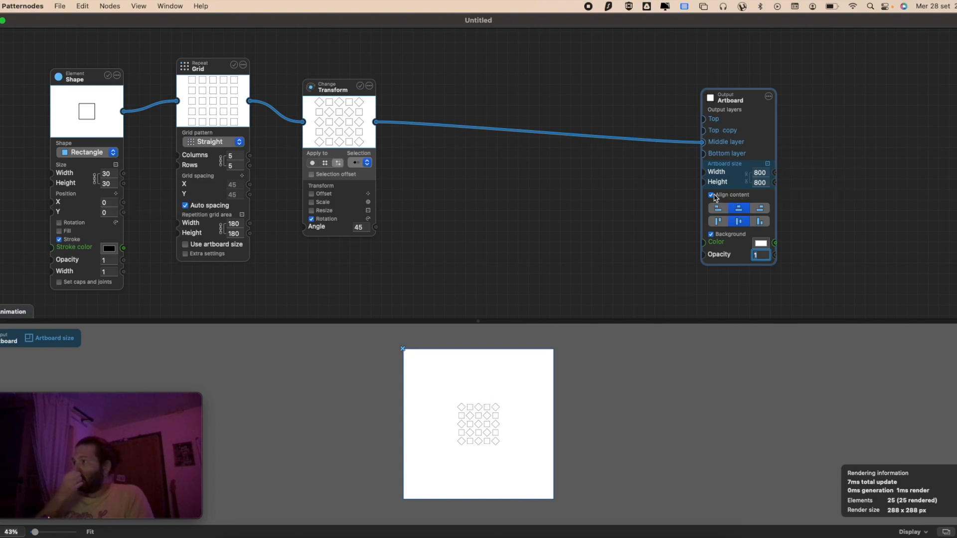
click(713, 196)
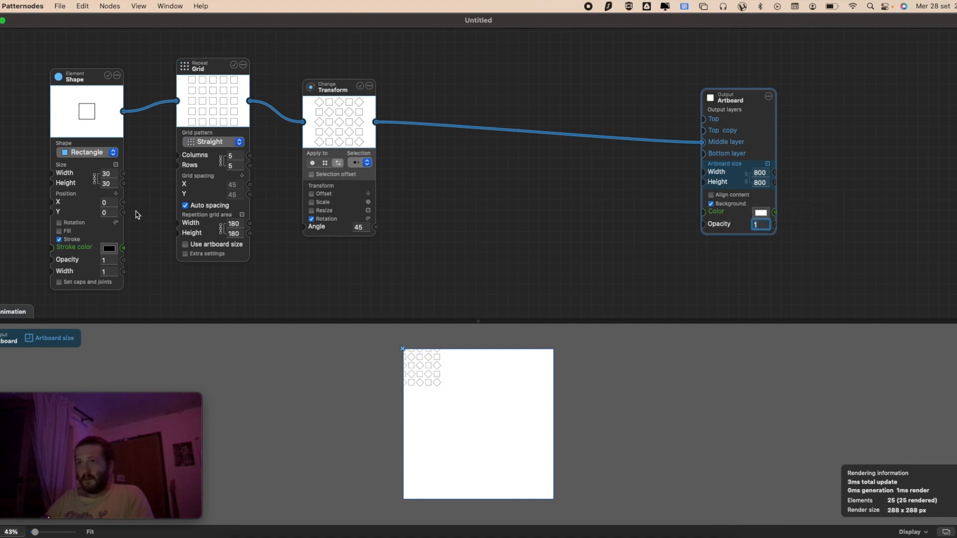
click(110, 203)
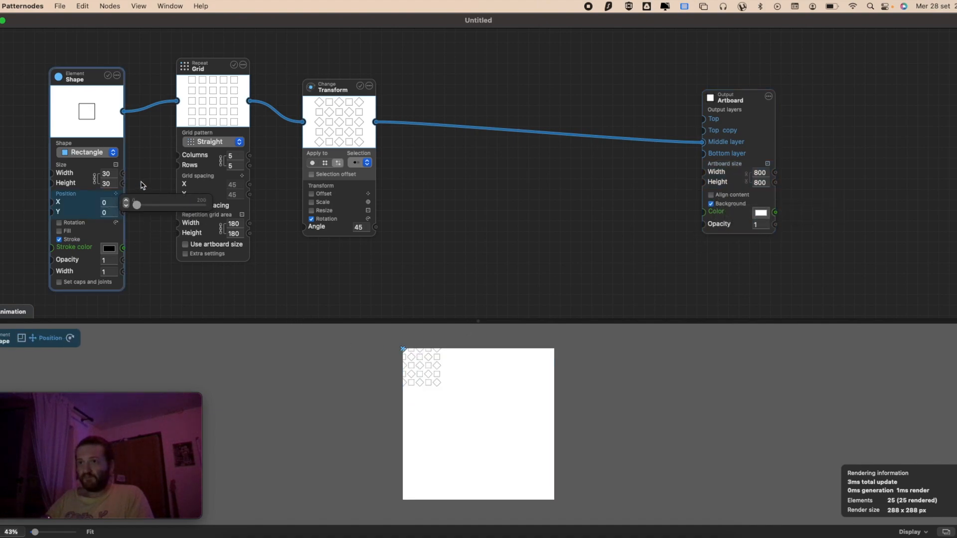
click(108, 213)
text(40)
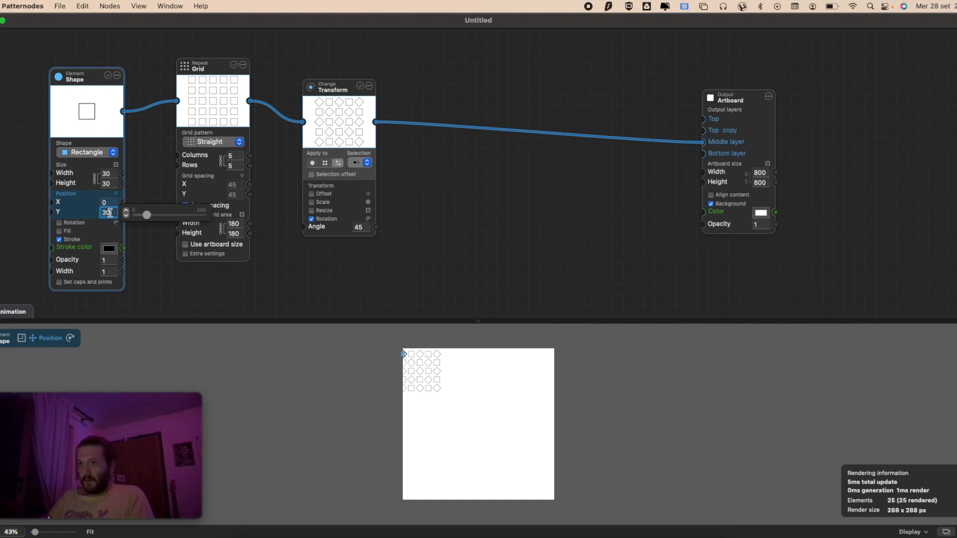
key(shift+Up)
key(shift+Tab)
key(shift+Tab)
key(shift+Tab)
key(Tab)
key(Tab)
key(shift+Up)
key(shift+Up)
key(shift+Up)
key(shift+Up)
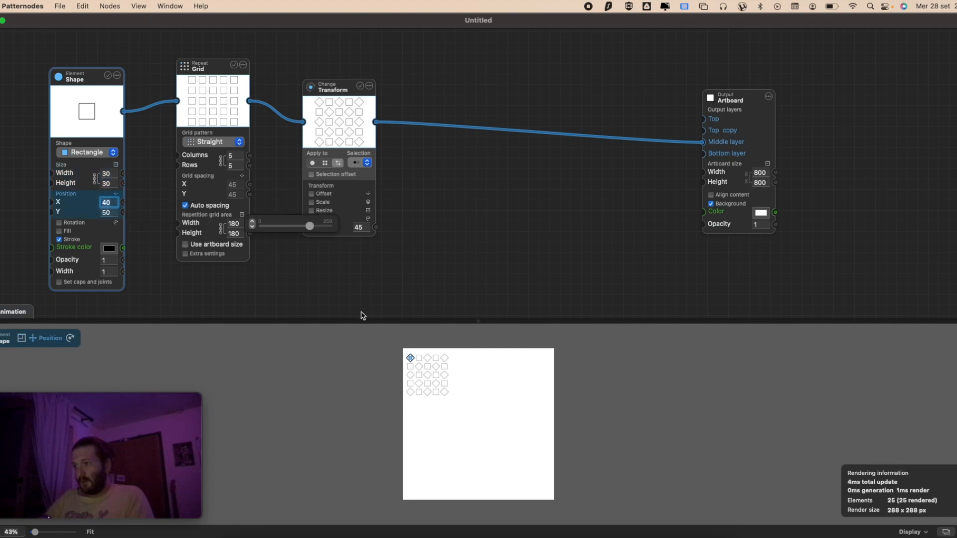
- Reset the Shape node's position to X 0, Y 0 and turn the artboard's content alignment back on
scroll(437, 352, up, 4)
text(0)
key(Tab)
text(0)
key(Tab)
click(741, 196)
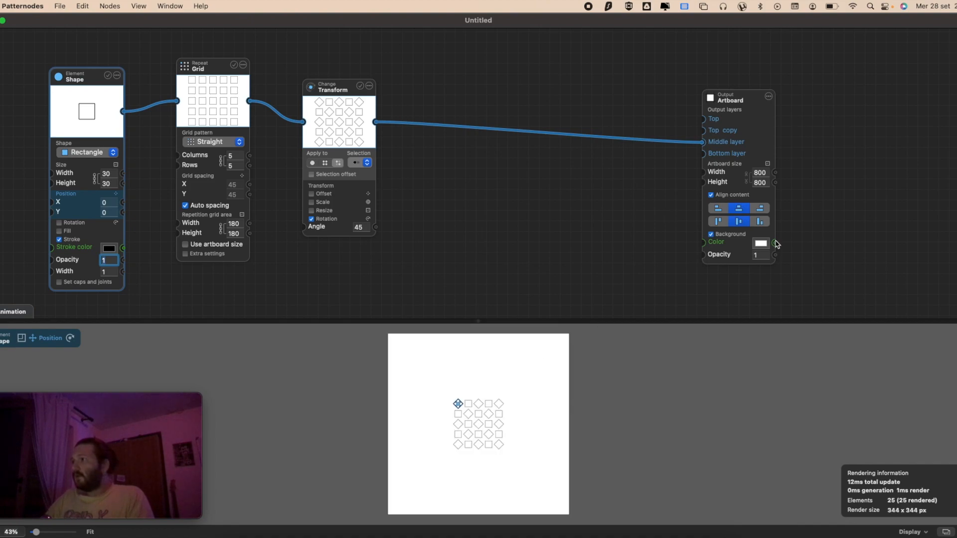
- Switch the artboard's background off and back on, then tint its colour a very pale lilac
click(711, 235)
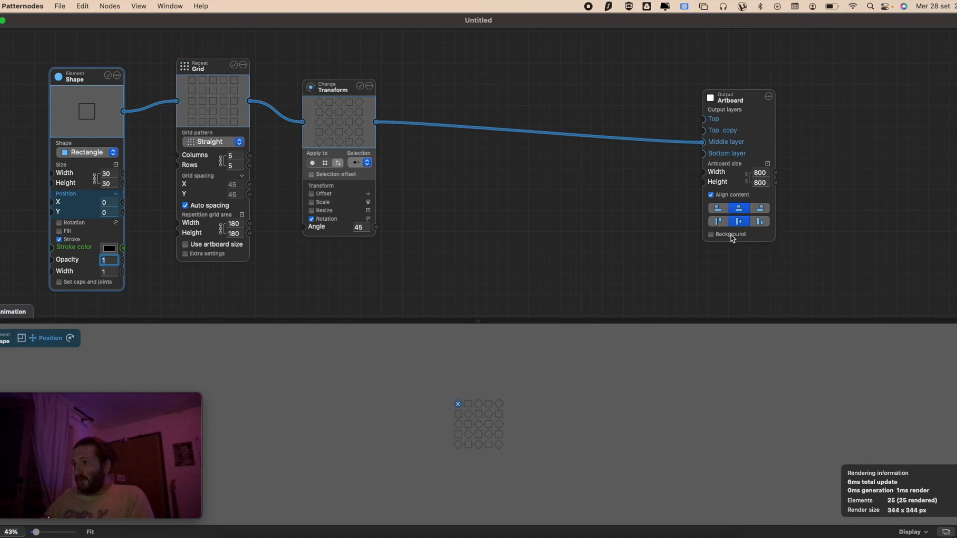
click(731, 235)
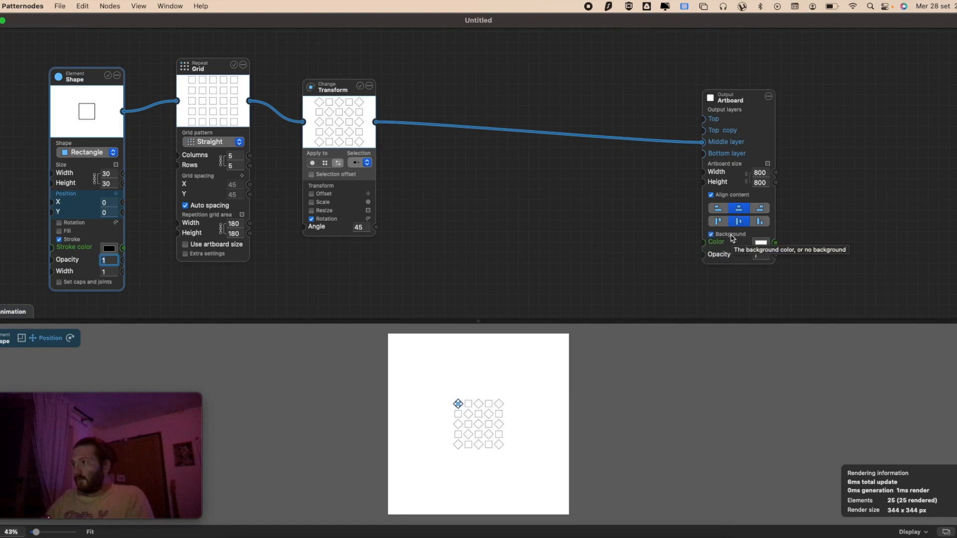
click(760, 243)
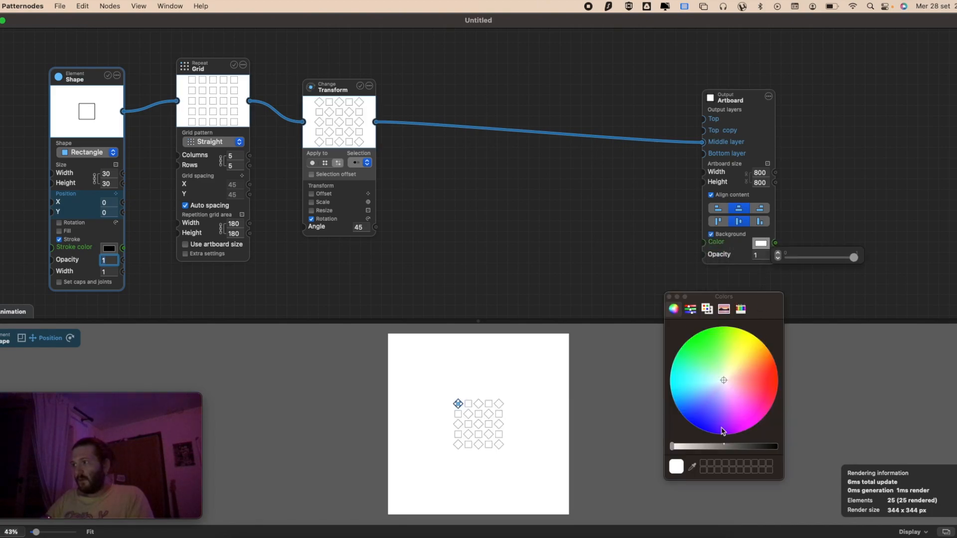
drag(734, 451, 669, 447)
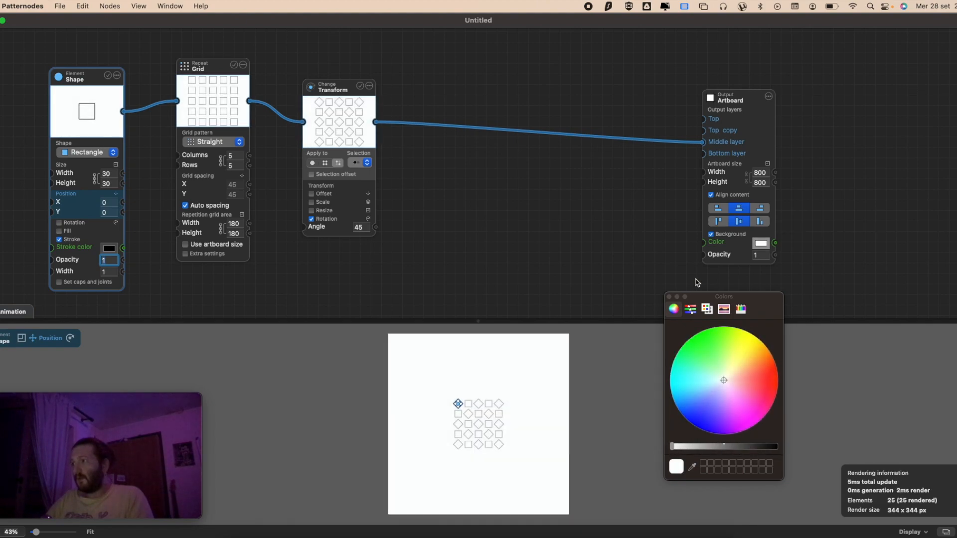
drag(708, 343, 725, 385)
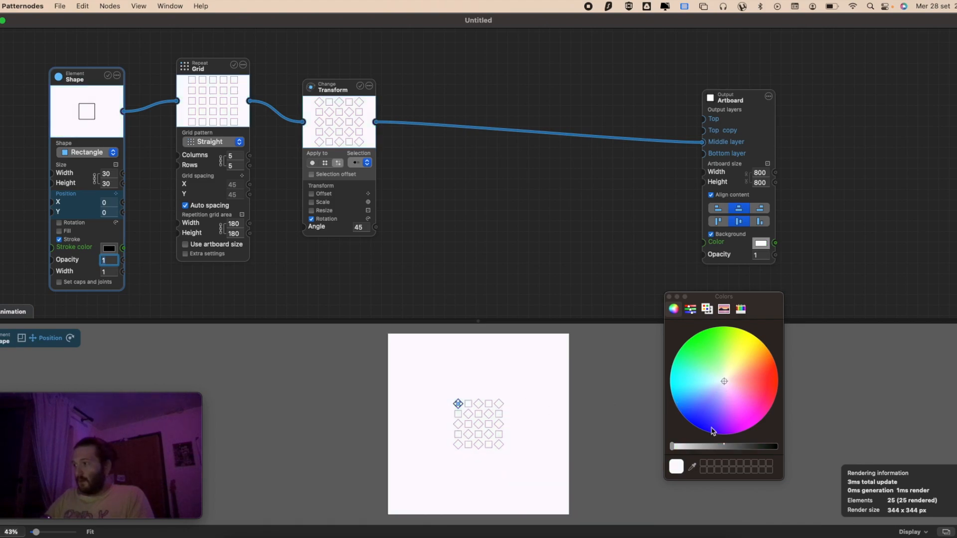
click(506, 489)
scroll(521, 431, up, 3)
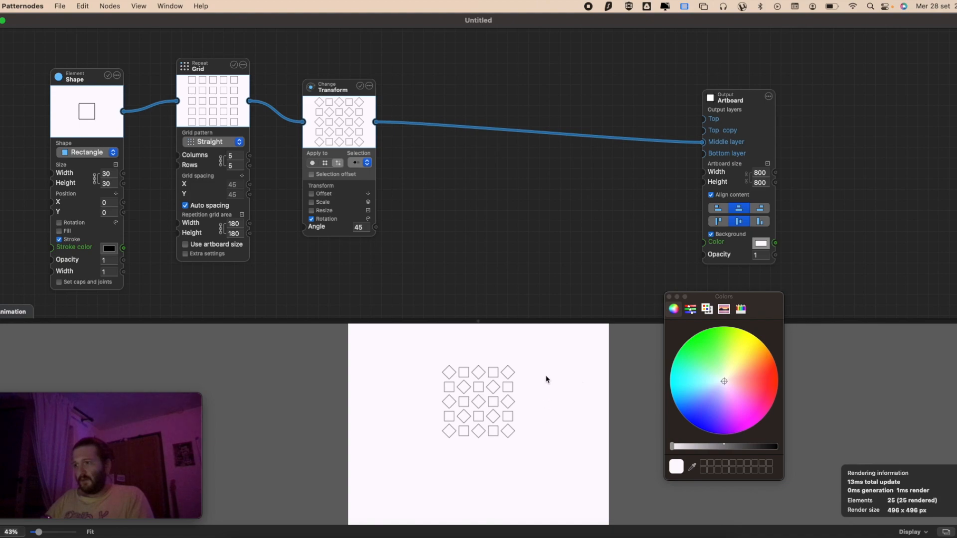
scroll(499, 369, down, 3)
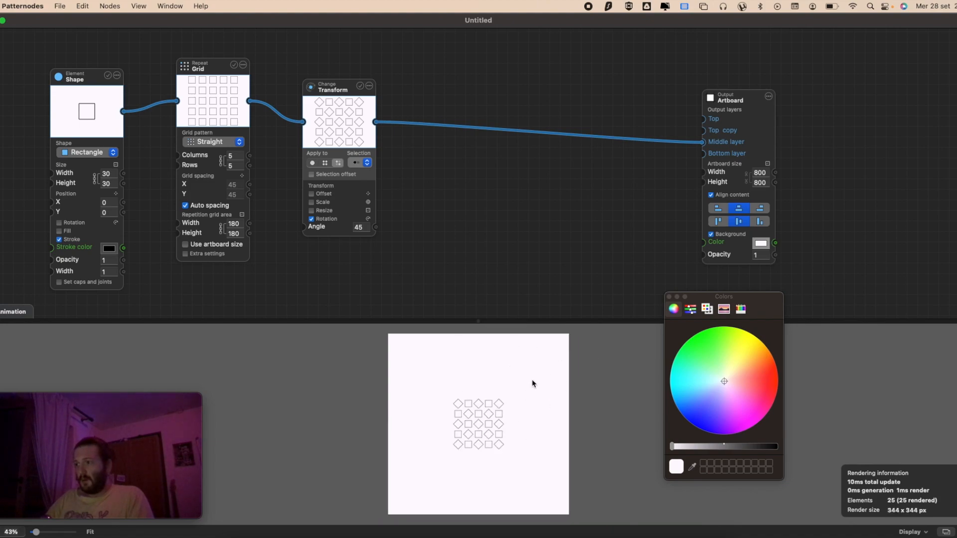
scroll(532, 382, up, 3)
scroll(558, 365, up, 2)
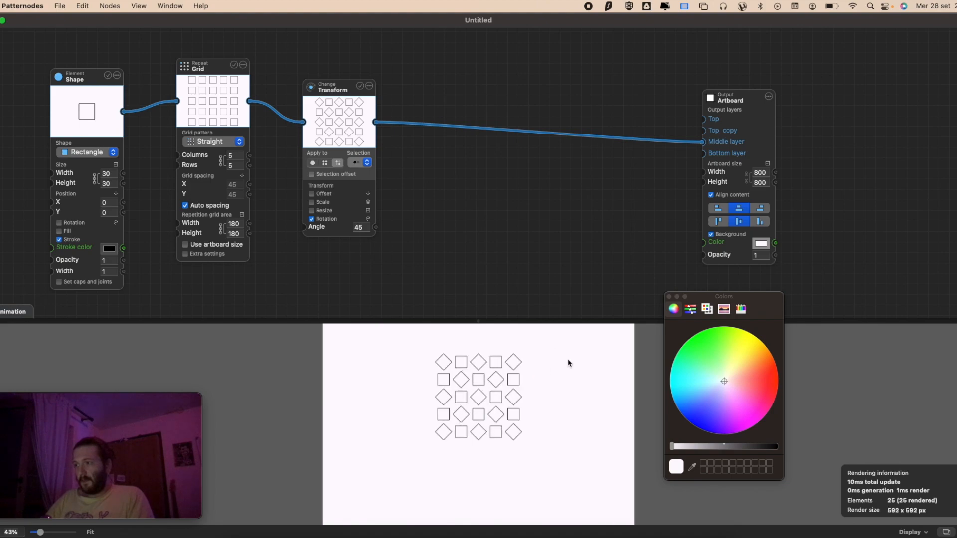
scroll(431, 436, down, 3)
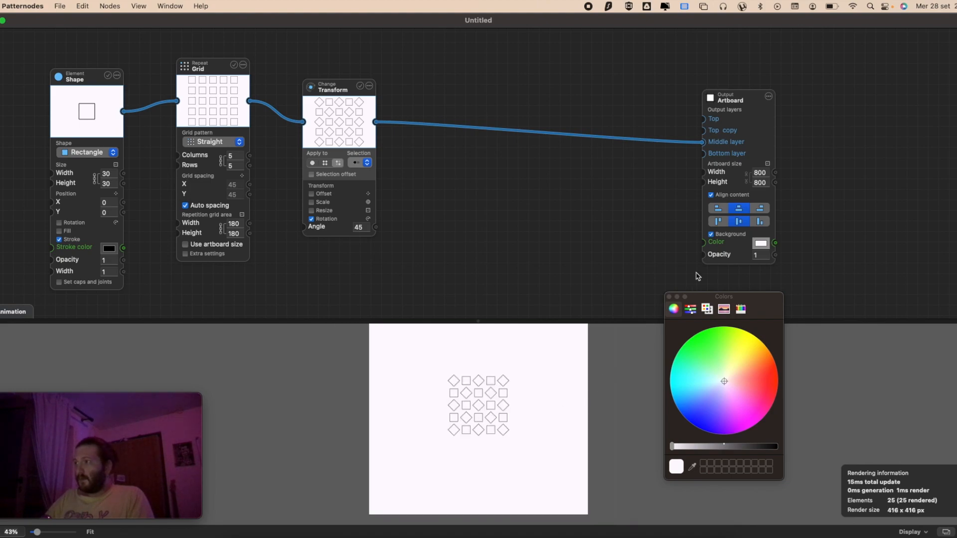
click(669, 296)
- Move the Artboard node farther from the Transform node and line up the Grid node with the Shape node
click(746, 101)
drag(746, 103, 798, 93)
mouse_move(208, 69)
mouse_down()
mouse_move(207, 107)
mouse_move(206, 56)
mouse_move(205, 71)
mouse_up()
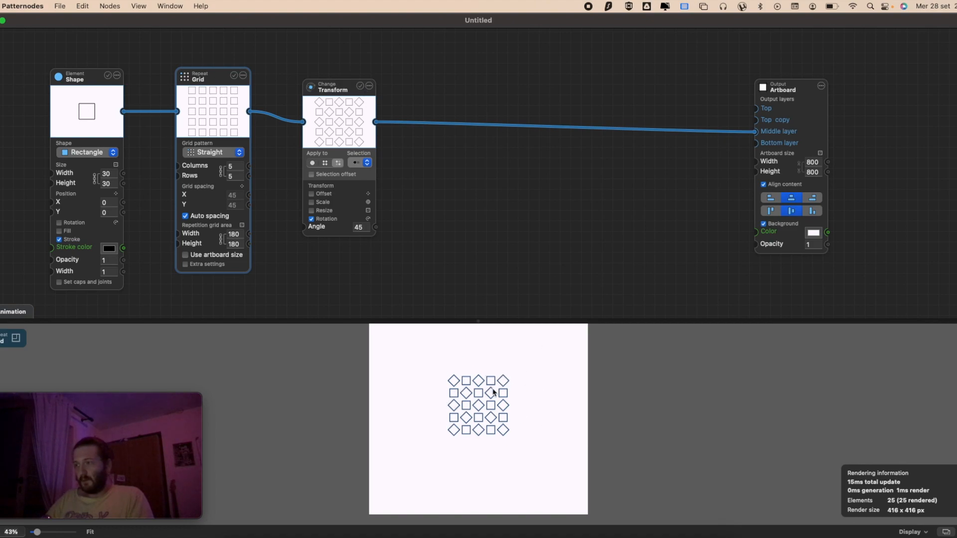
- Enlarge the Shape node's rectangle to a width and height of 50
scroll(504, 384, up, 3)
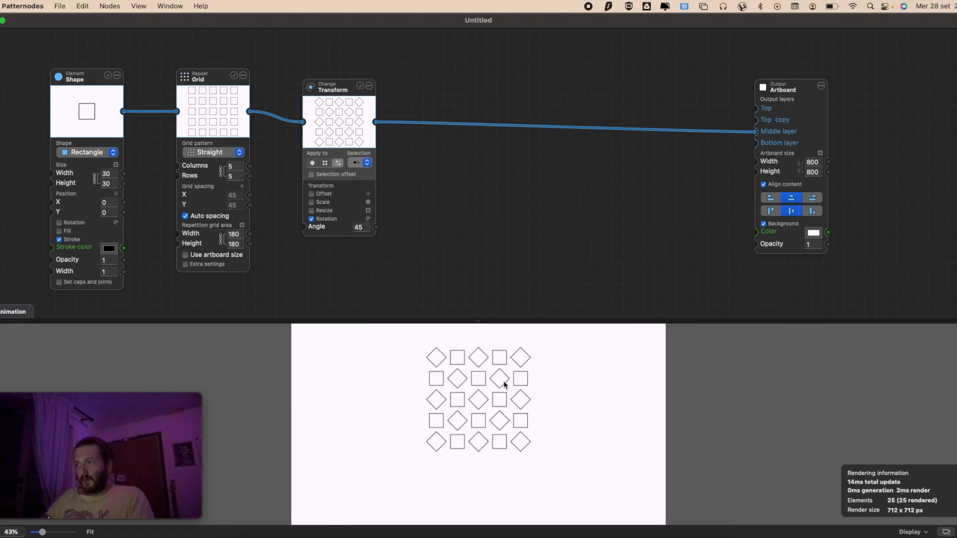
scroll(510, 377, up, 2)
scroll(509, 377, down, 5)
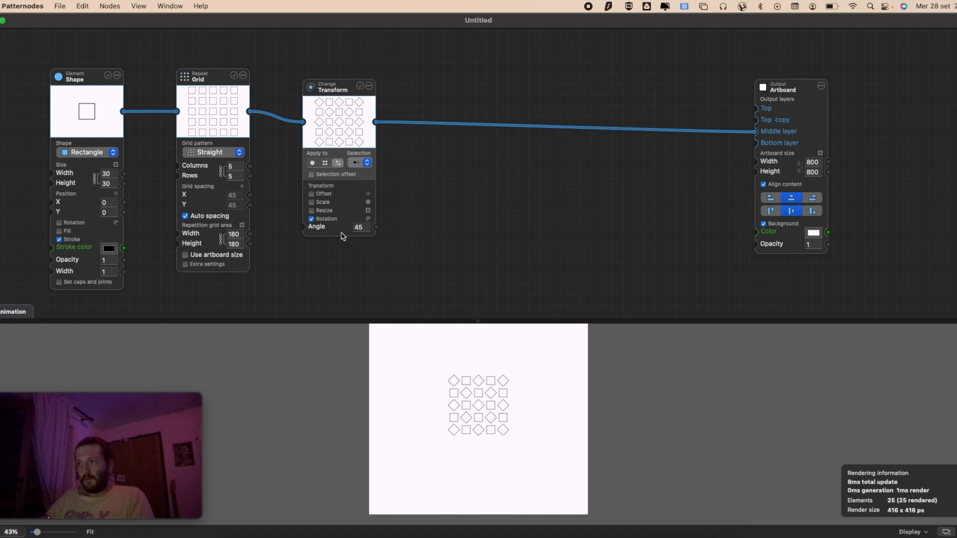
mouse_move(237, 174)
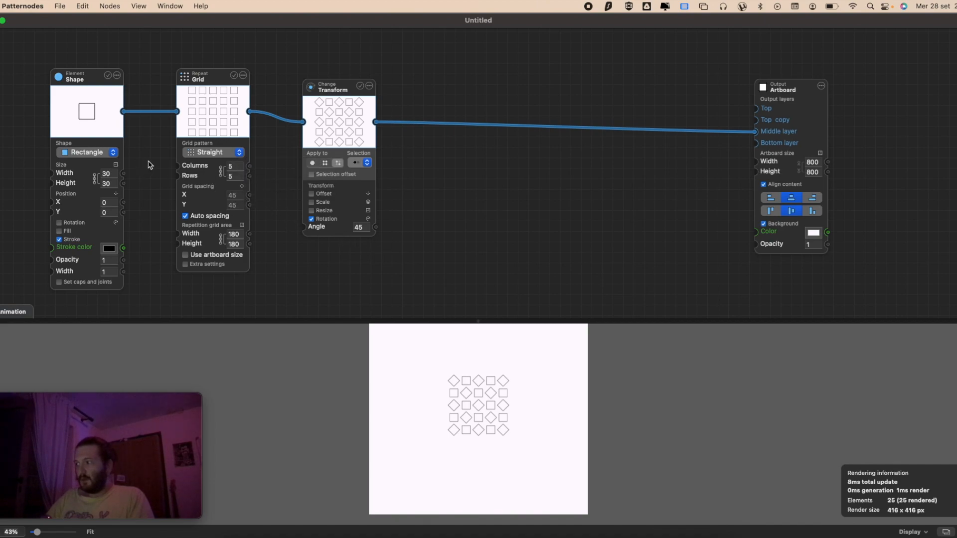
click(113, 174)
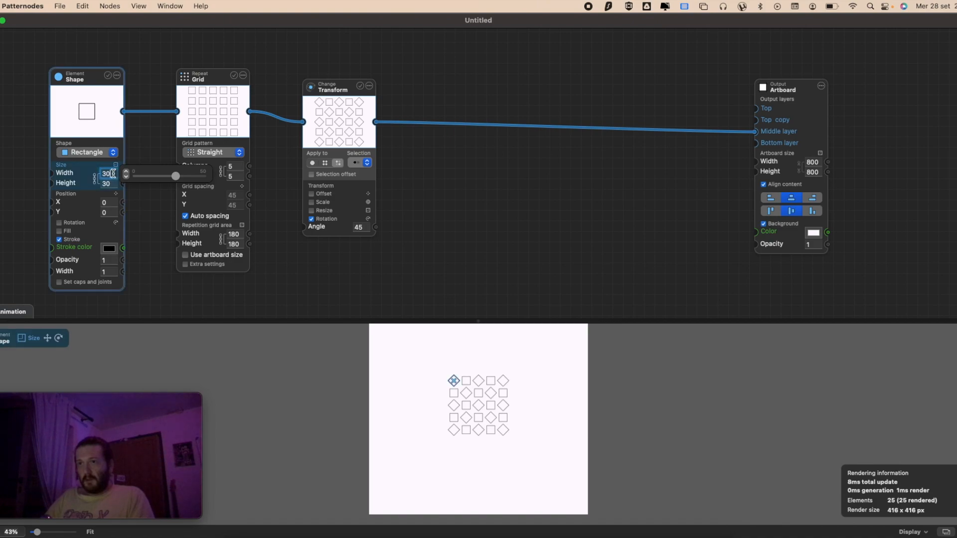
key(shift+Up)
key(shift+Up)
key(shift+Up)
key(shift+Down)
key(shift+Down)
key(shift+Up)
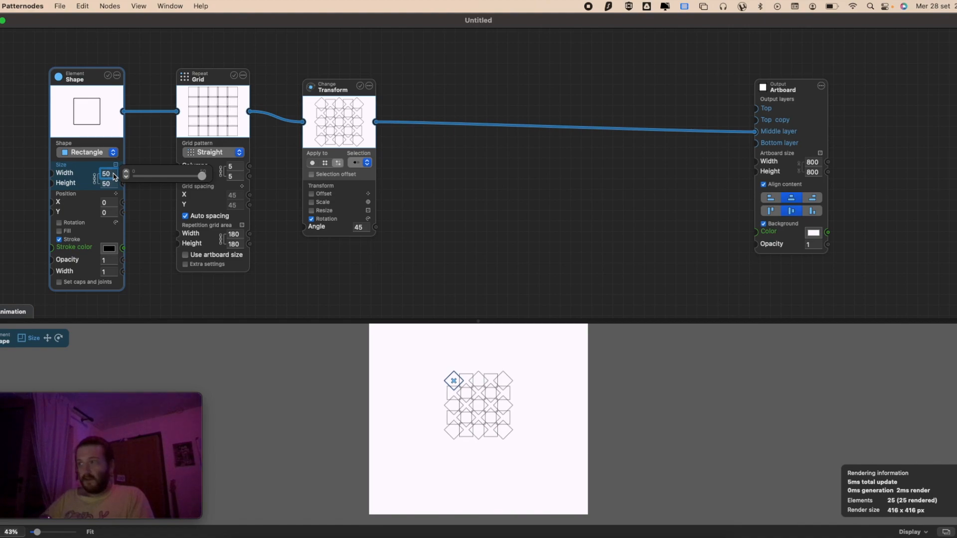
click(528, 383)
- Try smaller and larger sizes for the Shape node's rectangle, ending with width and height at 52
scroll(487, 384, up, 5)
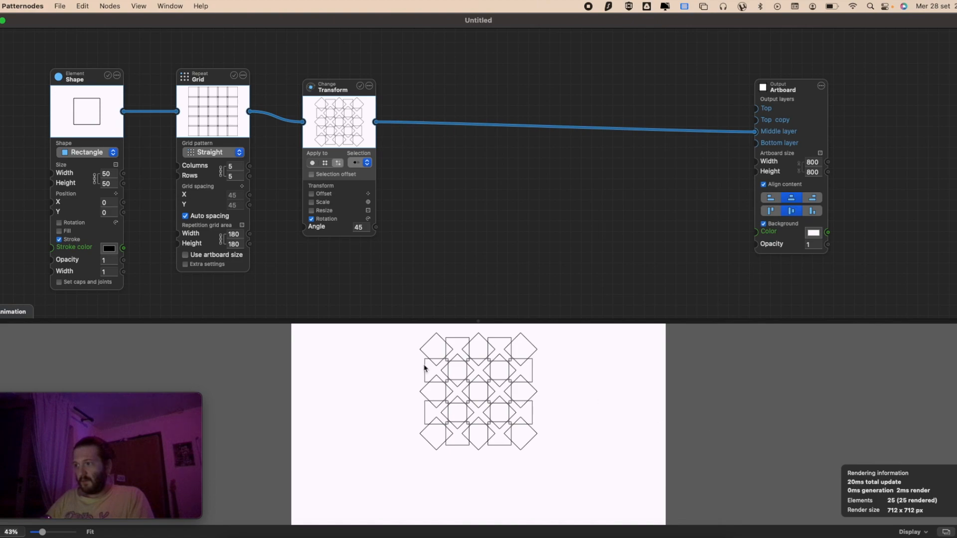
scroll(422, 370, down, 4)
scroll(508, 365, up, 2)
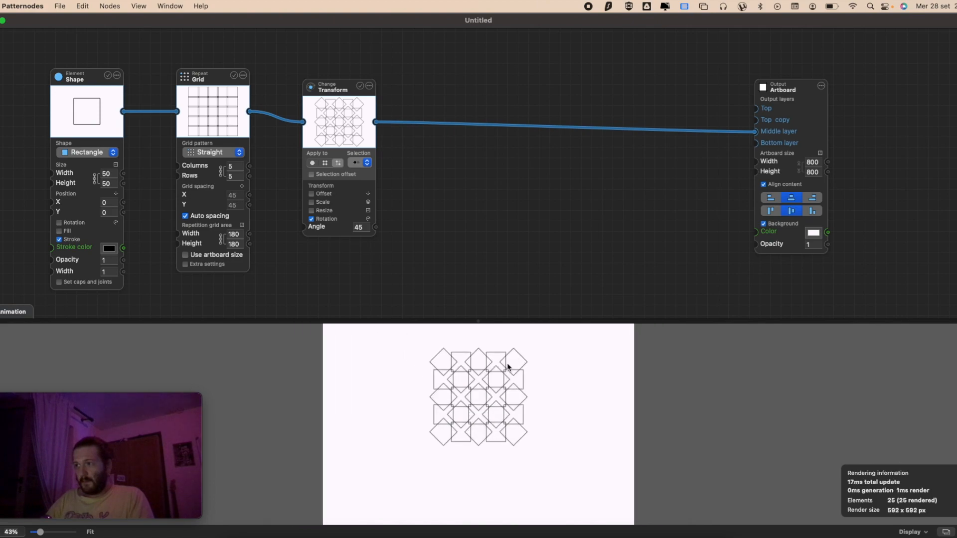
click(110, 174)
key(shift+Down)
key(shift+Down)
key(shift+Down)
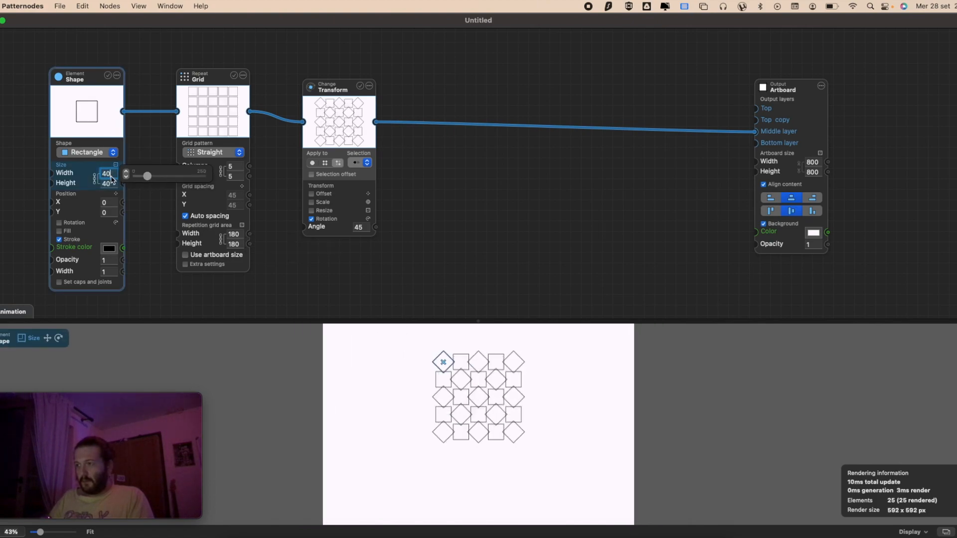
key(shift+Up)
key(shift+Up)
key(shift+Up)
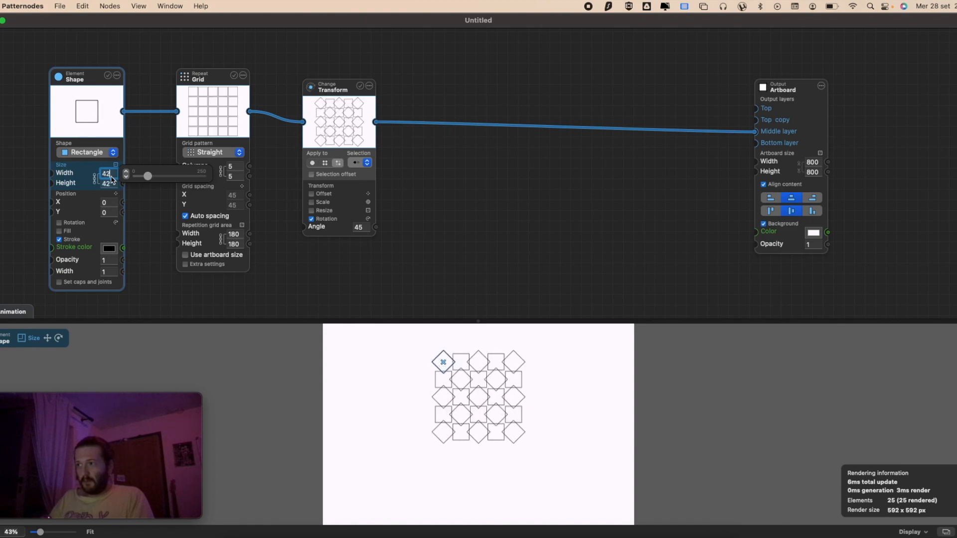
key(Down)
key(Down)
key(Up)
key(Up)
key(shift+Up)
key(shift+Down)
key(Down)
key(Up)
key(Up)
key(Up)
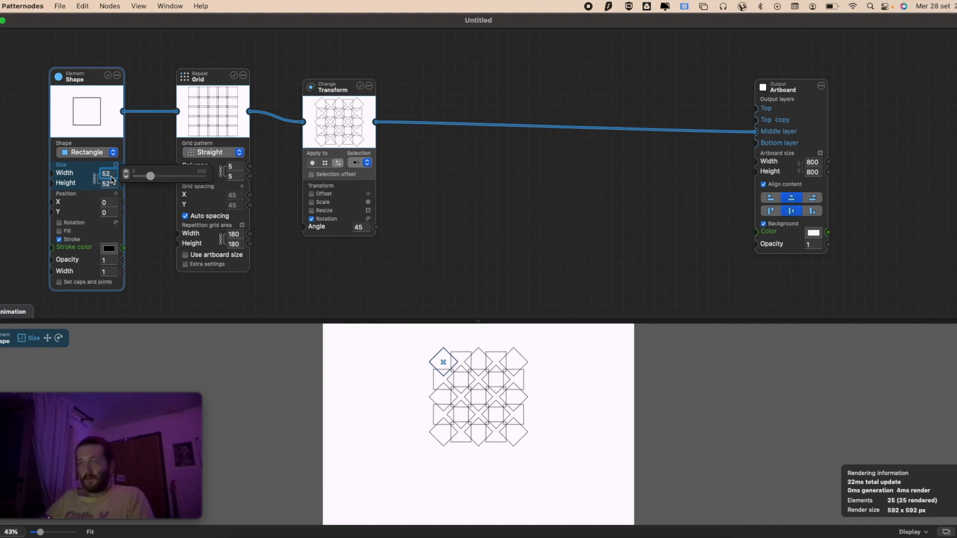
- Set the Transform node's rotation angle to 30 degrees
click(355, 228)
key(shift+Down)
key(shift+Down)
key(shift+Up)
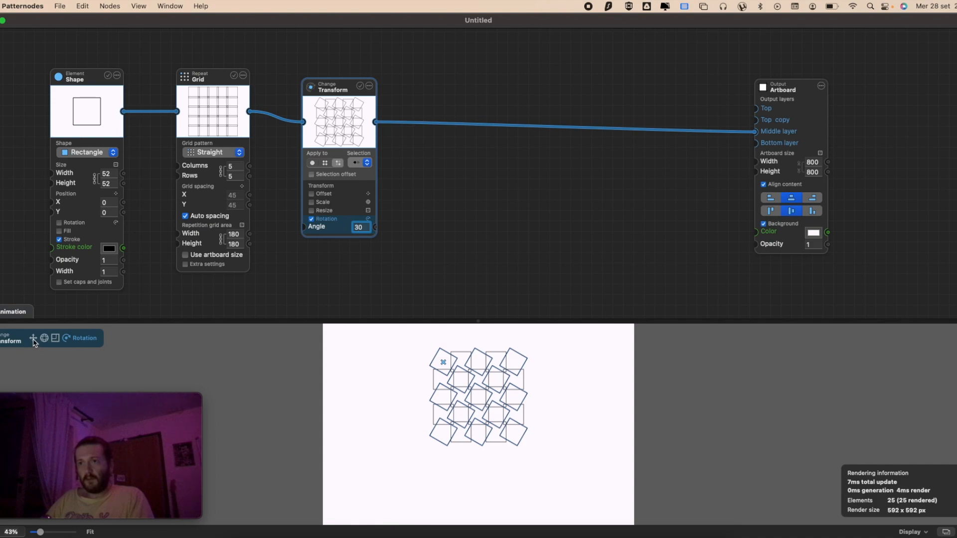
- Rotate the transformed squares interactively in the preview to an angle of about -39.7 degrees
click(363, 229)
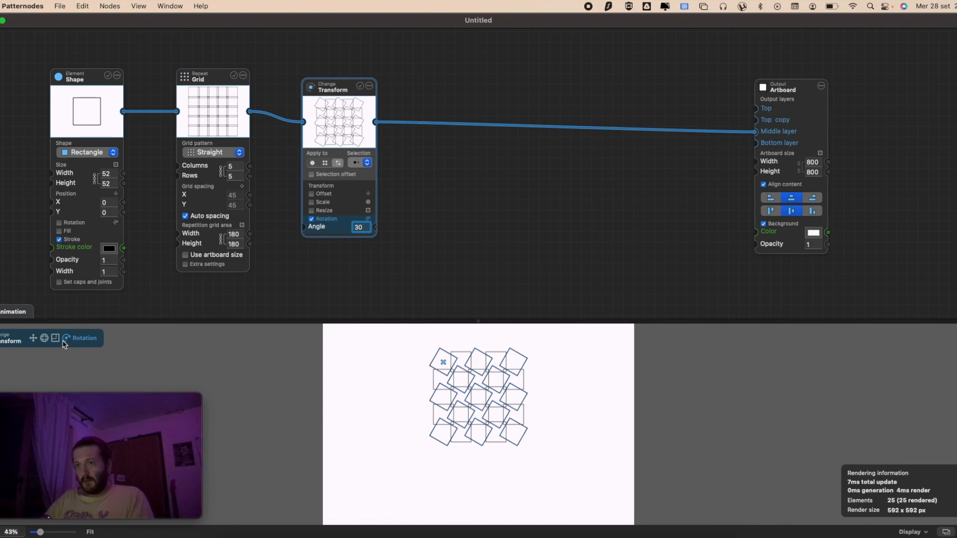
drag(452, 398, 481, 374)
drag(536, 354, 509, 356)
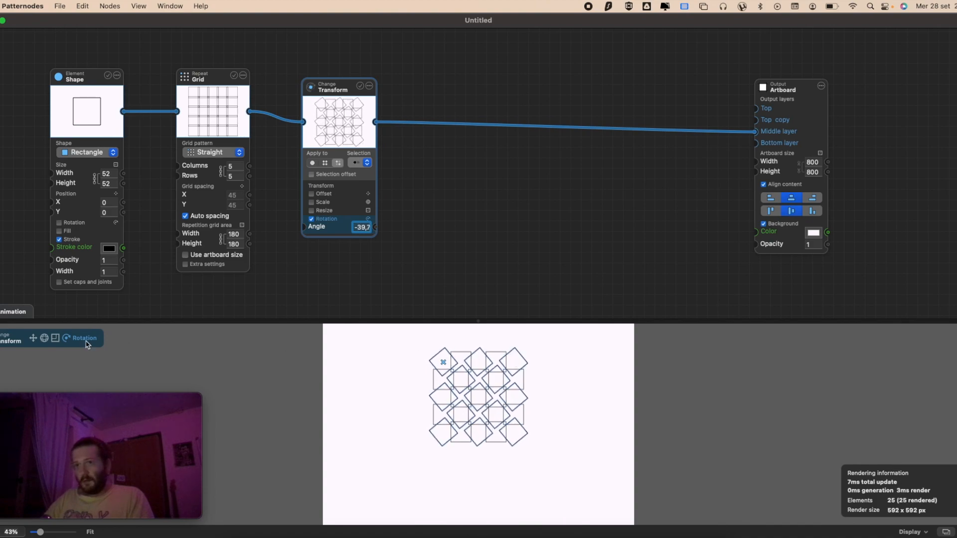
- Scale the transformed squares interactively in the preview, ending at a factor of about 0.799 in X and Y
click(44, 338)
drag(581, 403, 567, 387)
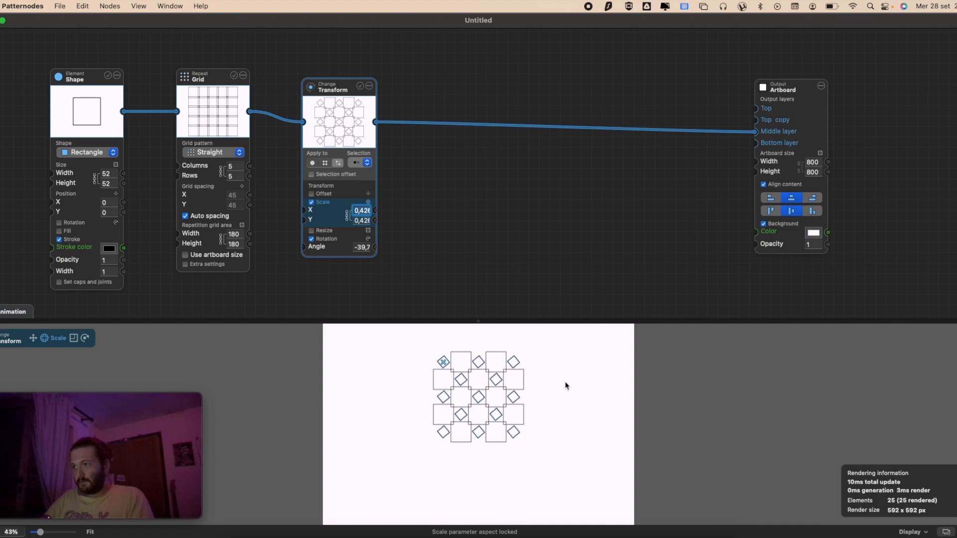
scroll(507, 372, up, 5)
drag(623, 369, 667, 421)
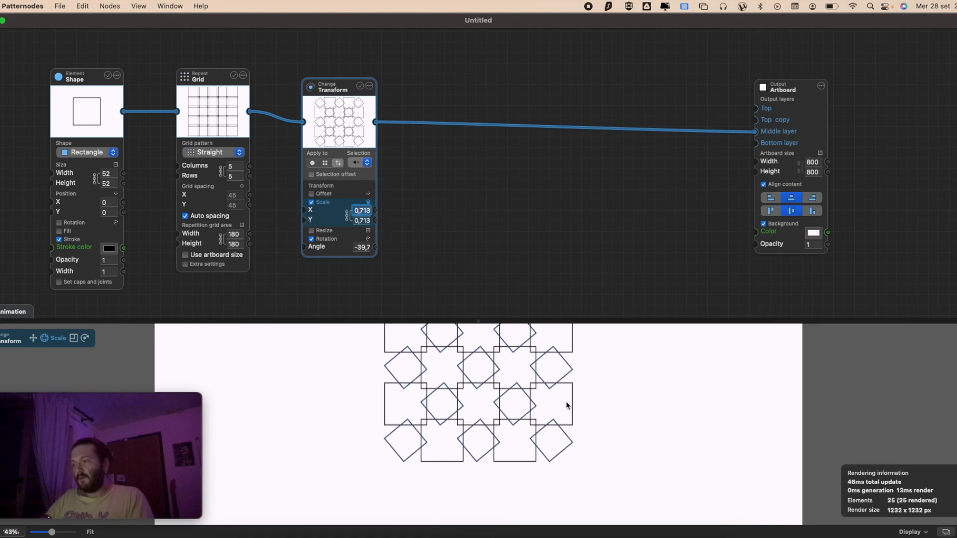
scroll(563, 399, down, 3)
scroll(551, 380, up, 2)
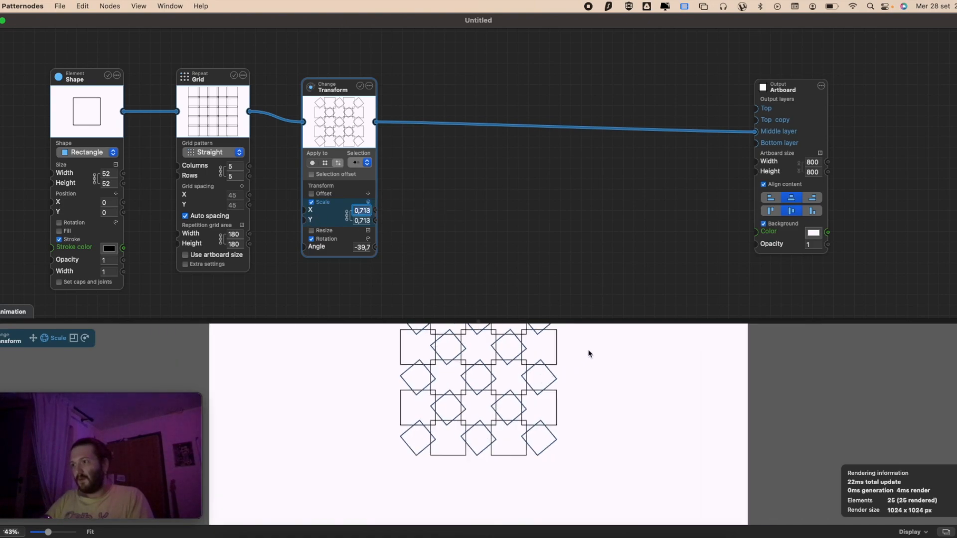
drag(618, 389, 645, 408)
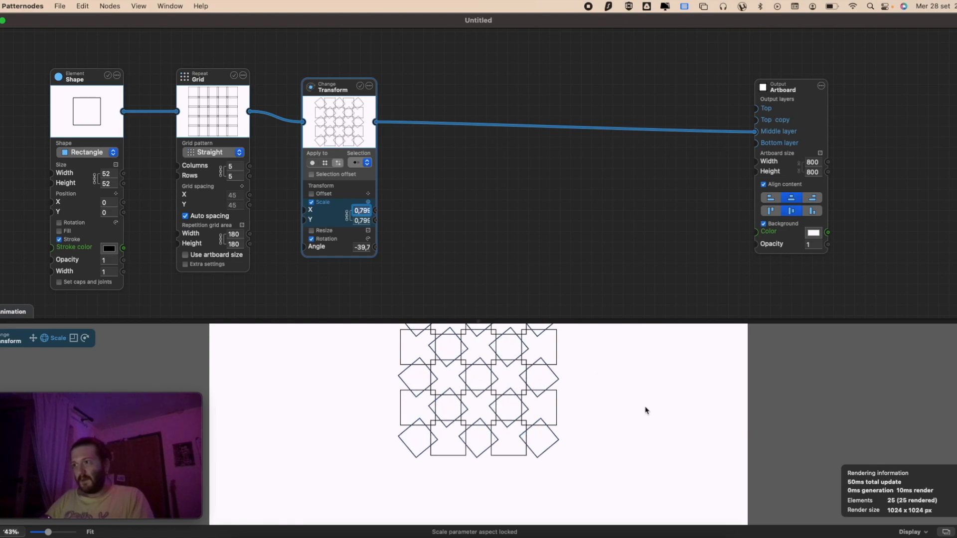
- Try offsetting the transformed squares interactively in the preview, then undo the offset
scroll(559, 397, down, 2)
click(33, 338)
mouse_move(554, 390)
mouse_down()
mouse_move(528, 402)
mouse_move(544, 402)
mouse_up()
key(super+z)
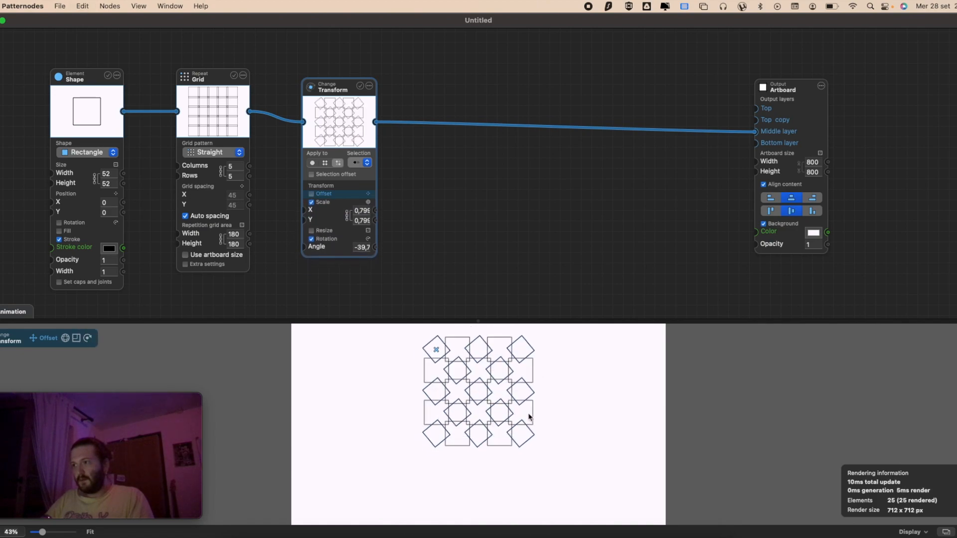
- Resize the Shape node's rectangle interactively in the preview to about 57.61 by 57.61
click(234, 176)
click(114, 175)
click(111, 184)
mouse_move(584, 401)
mouse_down()
mouse_move(650, 425)
mouse_move(540, 378)
mouse_move(724, 425)
mouse_move(583, 389)
mouse_move(599, 395)
mouse_up()
- Rotate the transformed squares interactively in the preview to about -15.1 degrees and deselect them
mouse_move(356, 246)
click(363, 248)
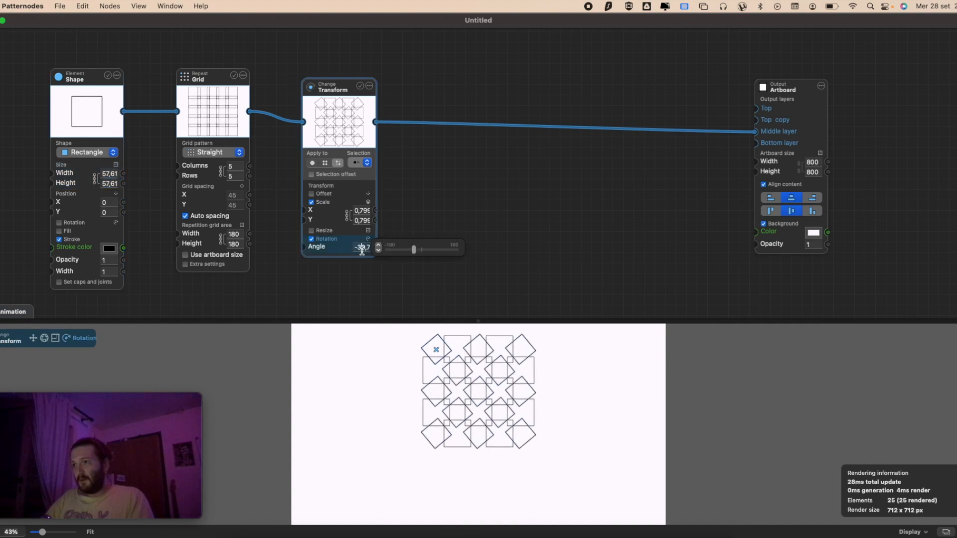
drag(551, 390, 552, 464)
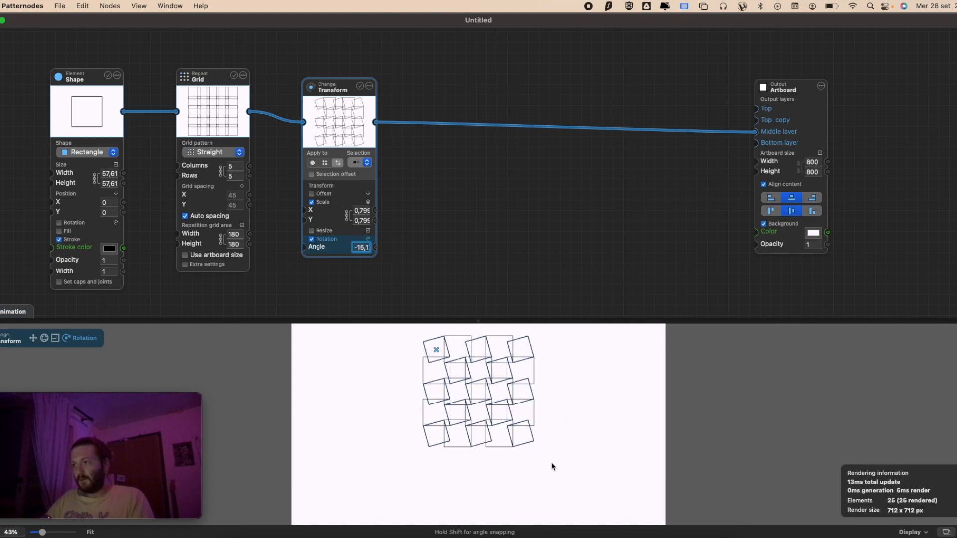
click(561, 415)
- Detach the preview into its own window, move it lower over the node canvas, and dock it back
scroll(575, 383, down, 3)
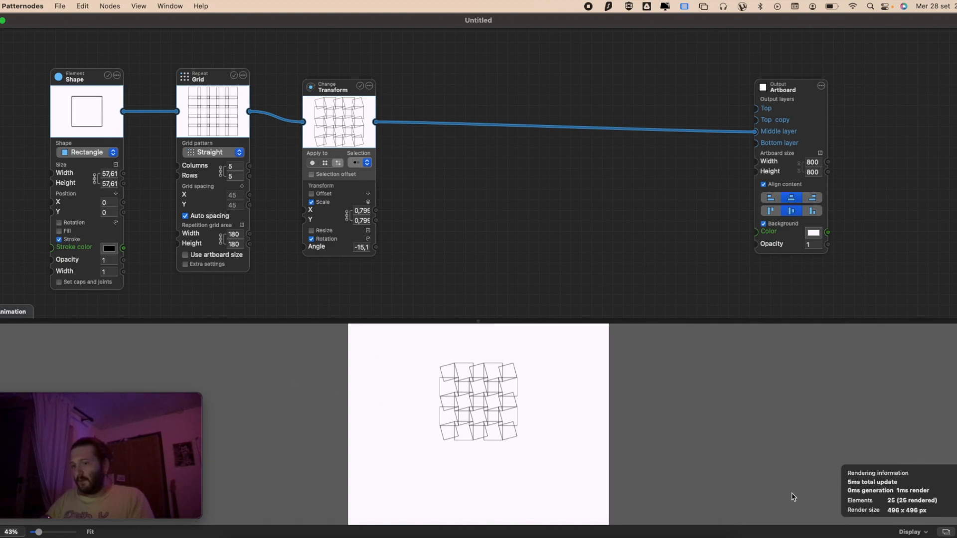
click(946, 533)
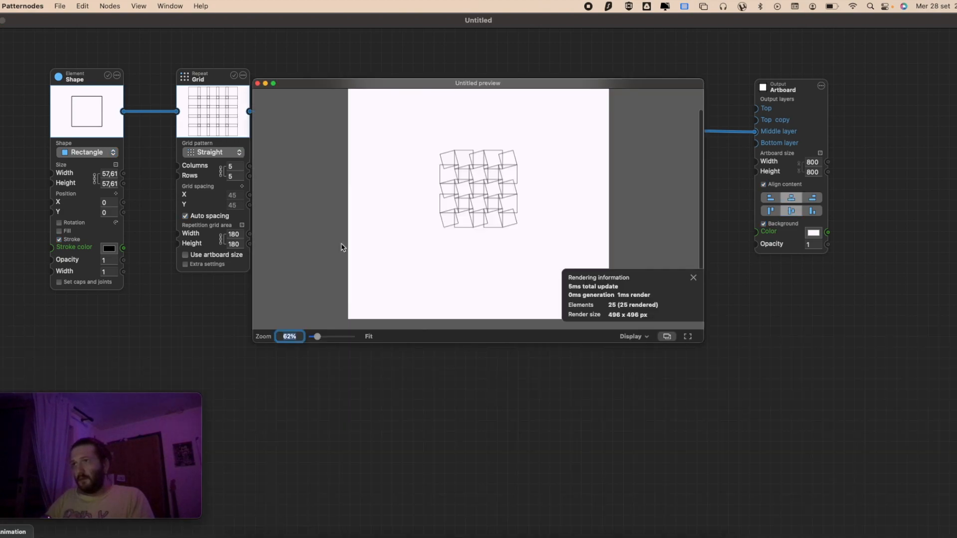
drag(438, 83, 442, 223)
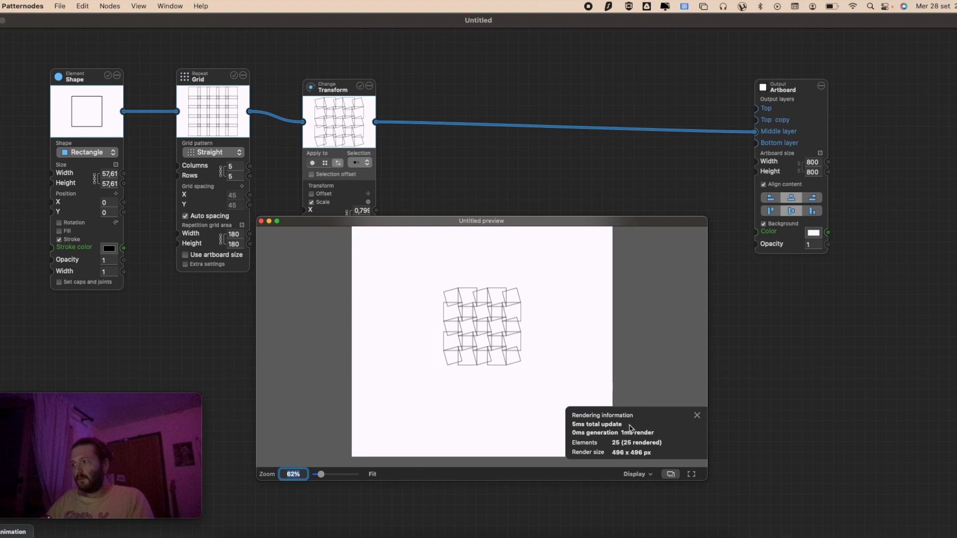
click(672, 474)
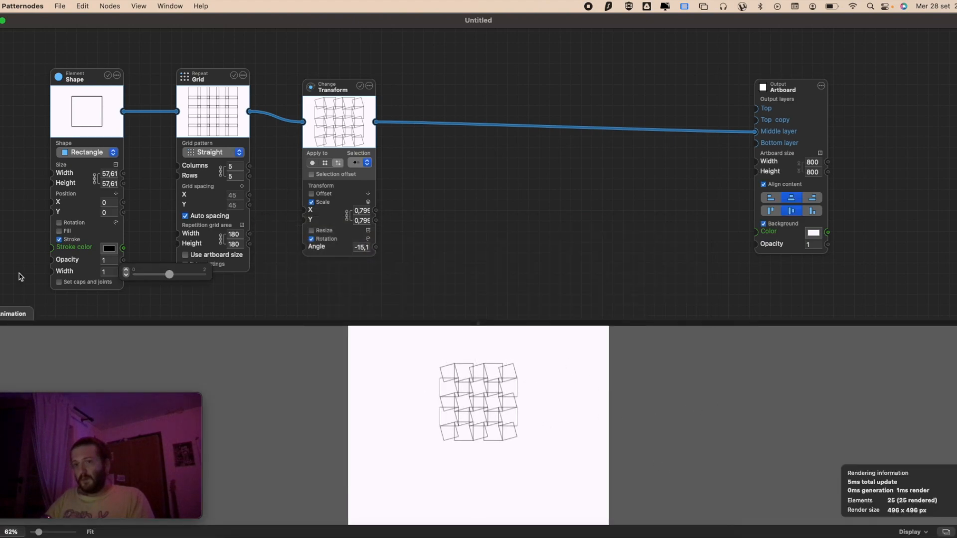
scroll(504, 377, down, 1)
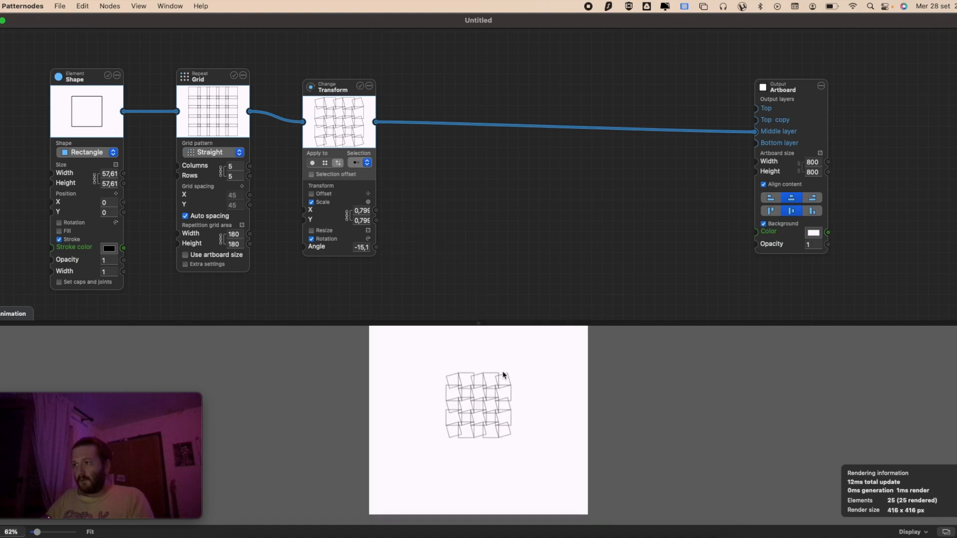
- Examine the pattern preview at several zoom levels, fit the artboard back into view, and check it full screen
scroll(504, 377, up, 5)
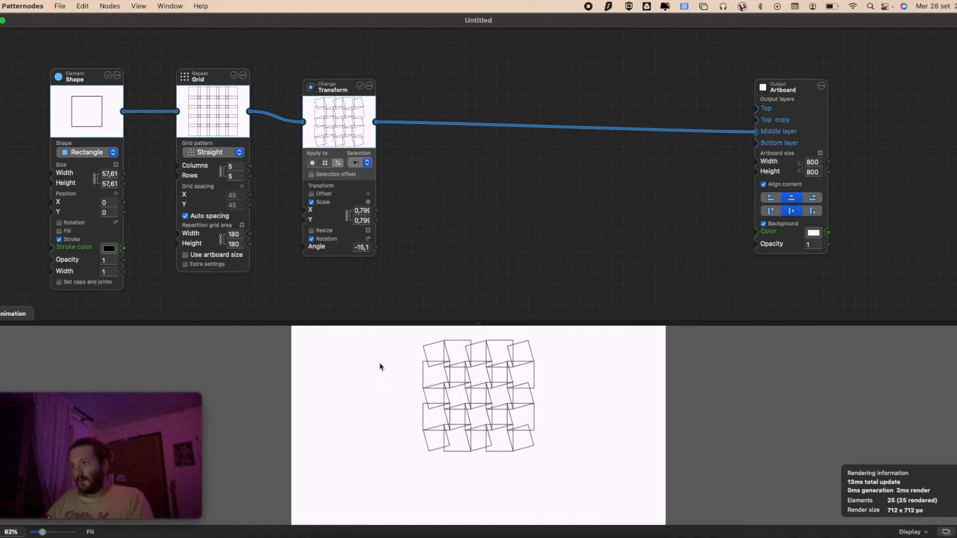
scroll(570, 409, down, 3)
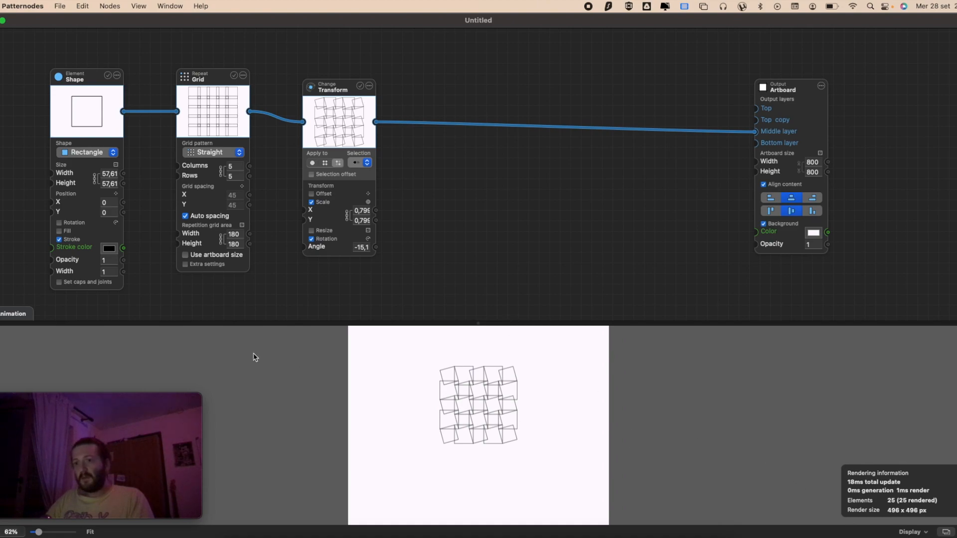
click(91, 533)
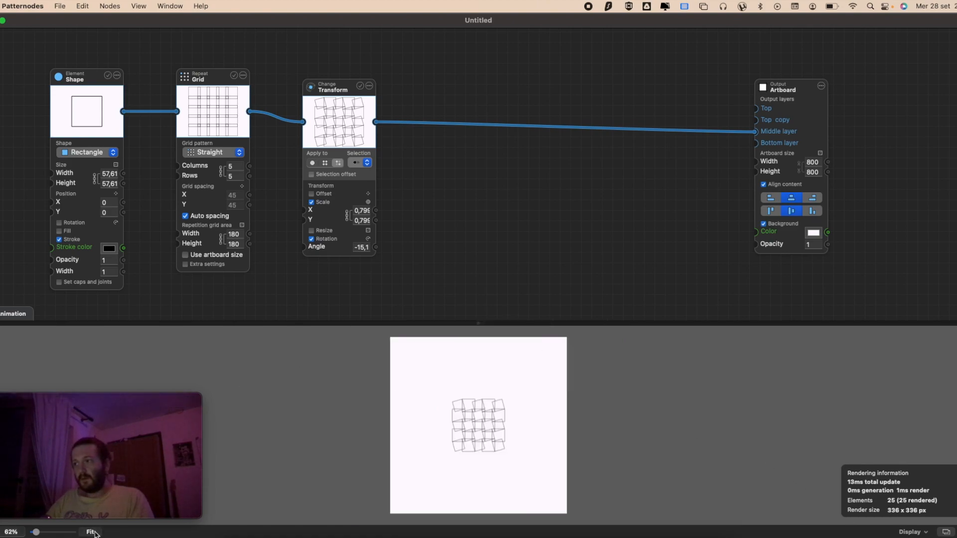
scroll(528, 404, up, 10)
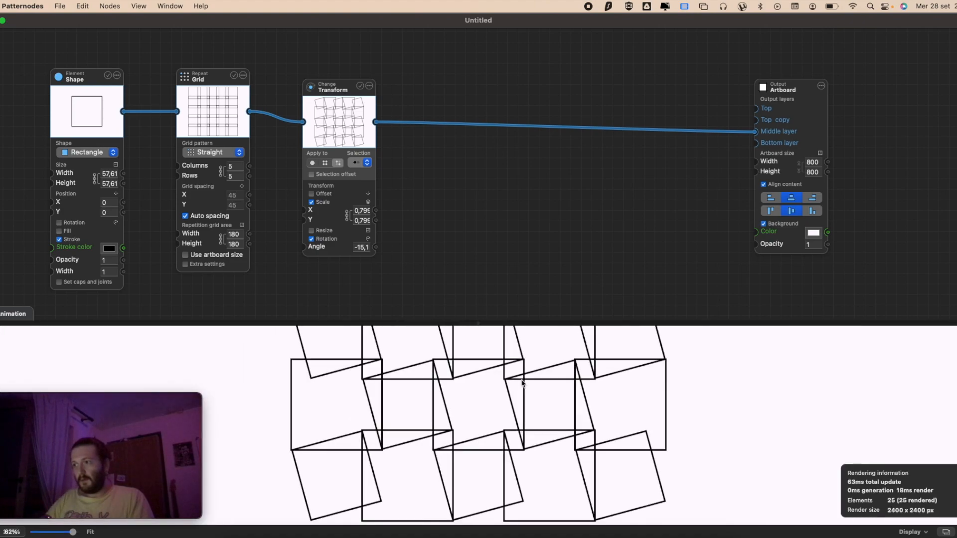
mouse_move(72, 532)
mouse_down()
mouse_move(35, 532)
mouse_move(90, 534)
mouse_up()
click(90, 532)
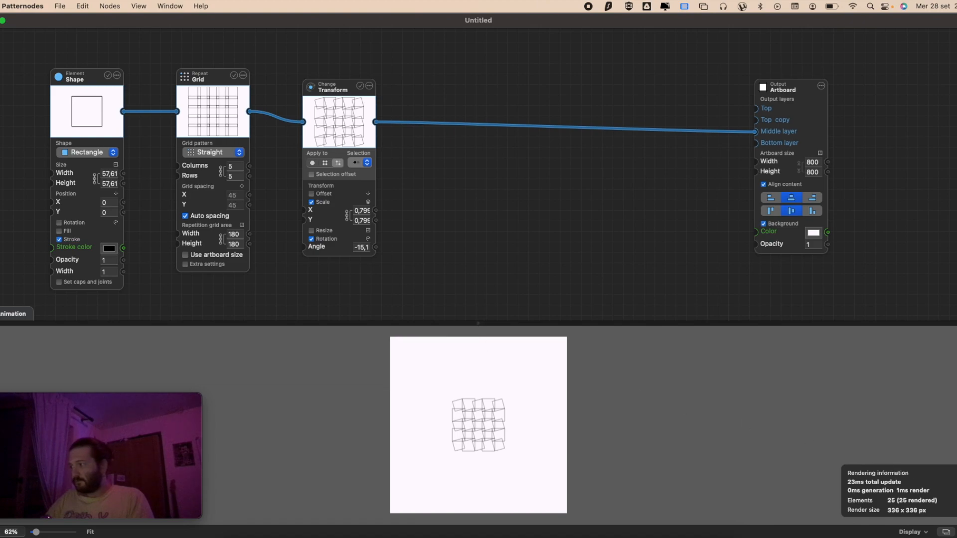
click(946, 532)
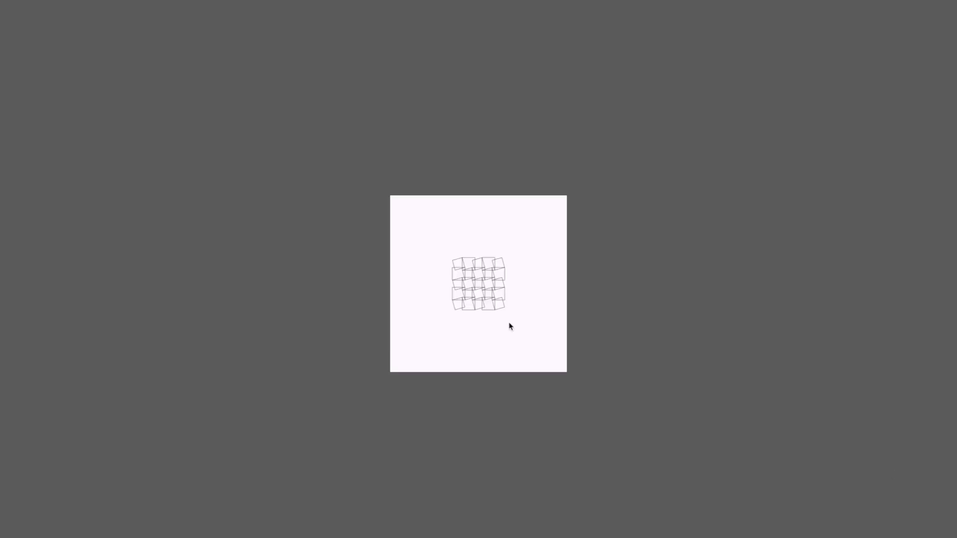
key(Escape)
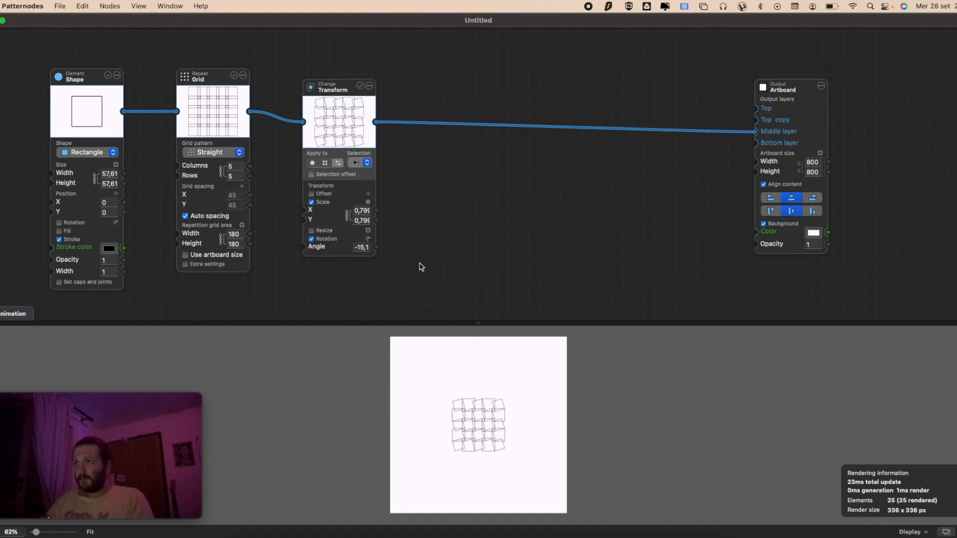
- Clear the existing Shape, Grid and Transform nodes and add a new Shape node connected to the Artboard's Top layer
drag(481, 278, 466, 267)
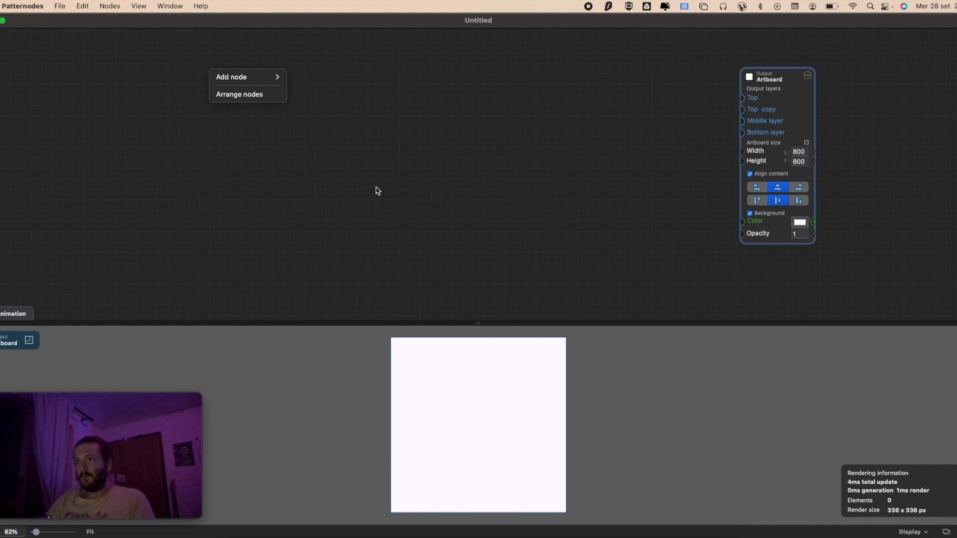
right_click(377, 189)
right_click(180, 133)
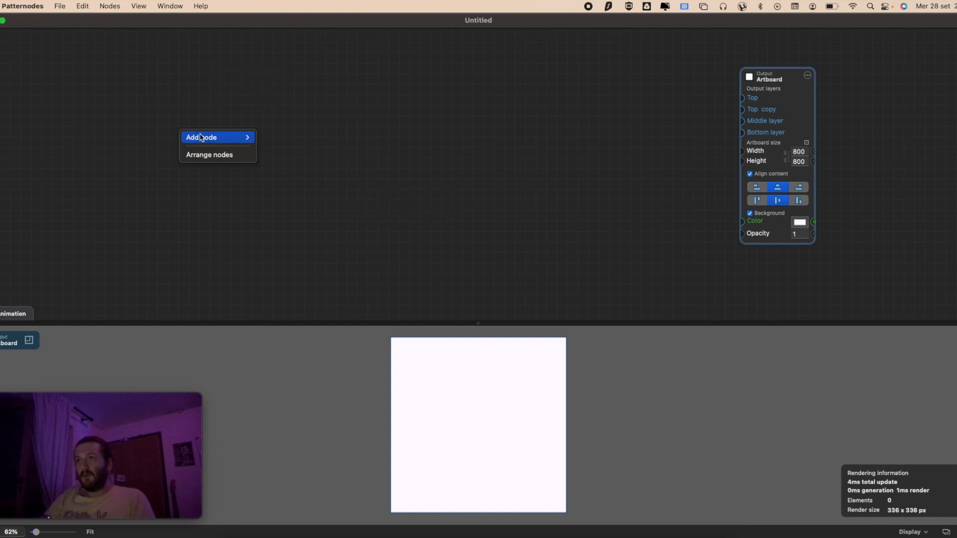
mouse_move(201, 137)
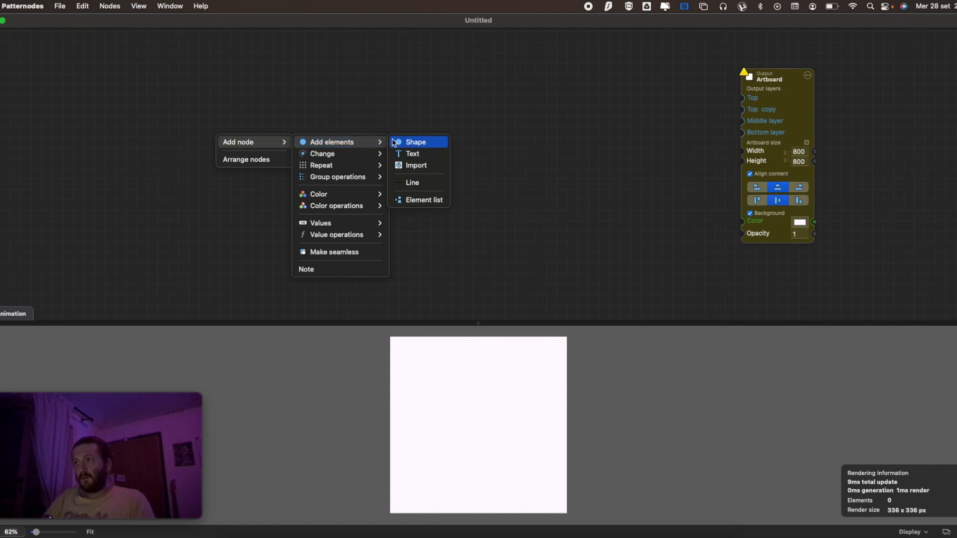
click(394, 144)
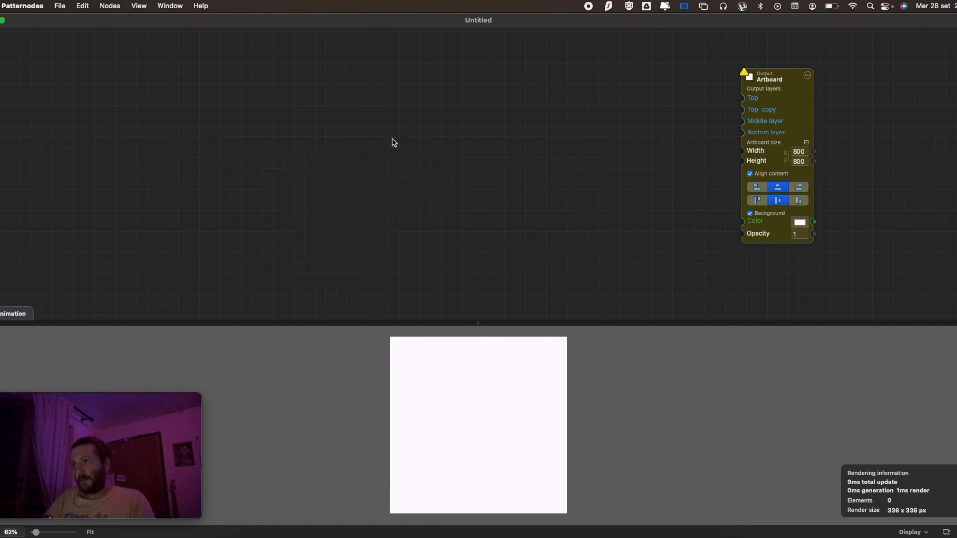
drag(240, 144, 94, 93)
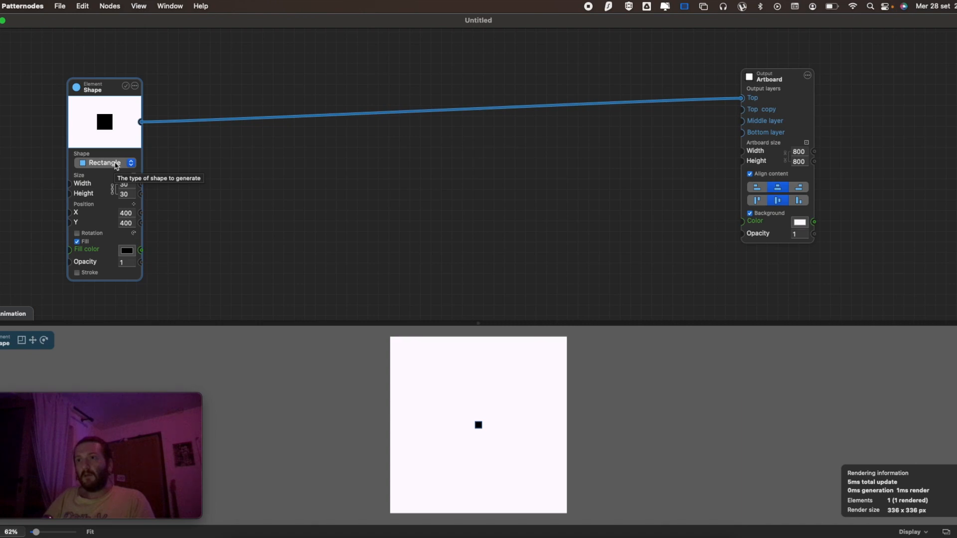
- Check the available shape types, keep Rectangle, then unlink its width and height and set the width to 60
click(104, 166)
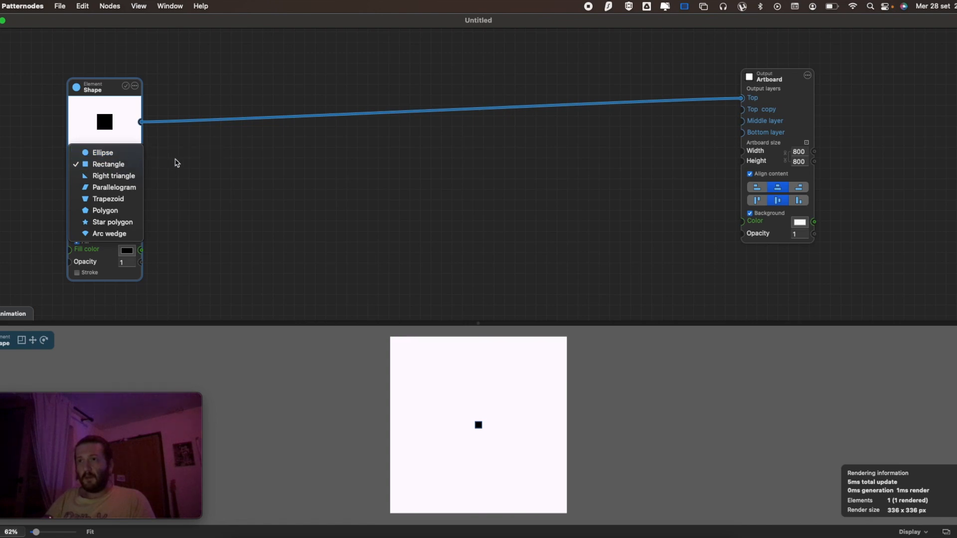
click(171, 160)
click(120, 184)
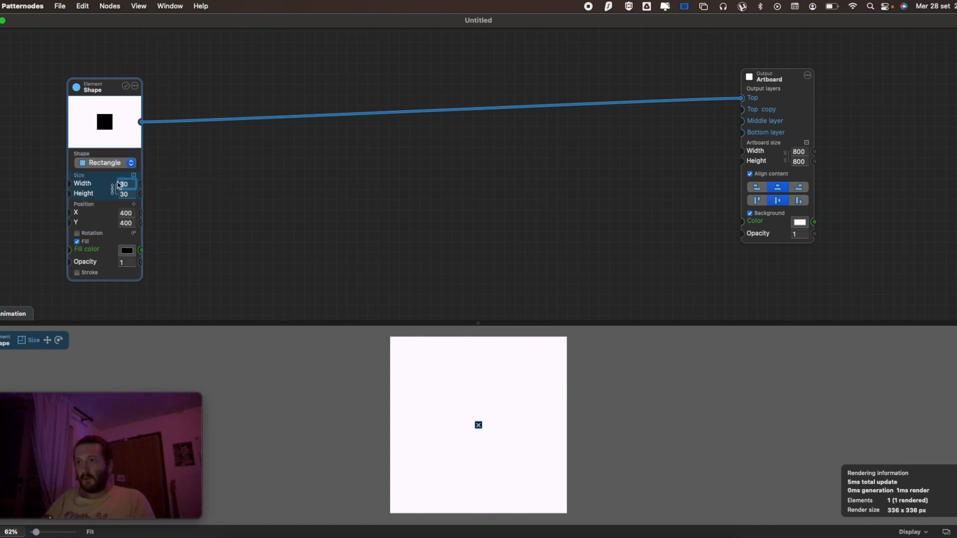
click(113, 192)
mouse_move(125, 186)
scroll(127, 186, down, 10)
scroll(127, 188, up, 20)
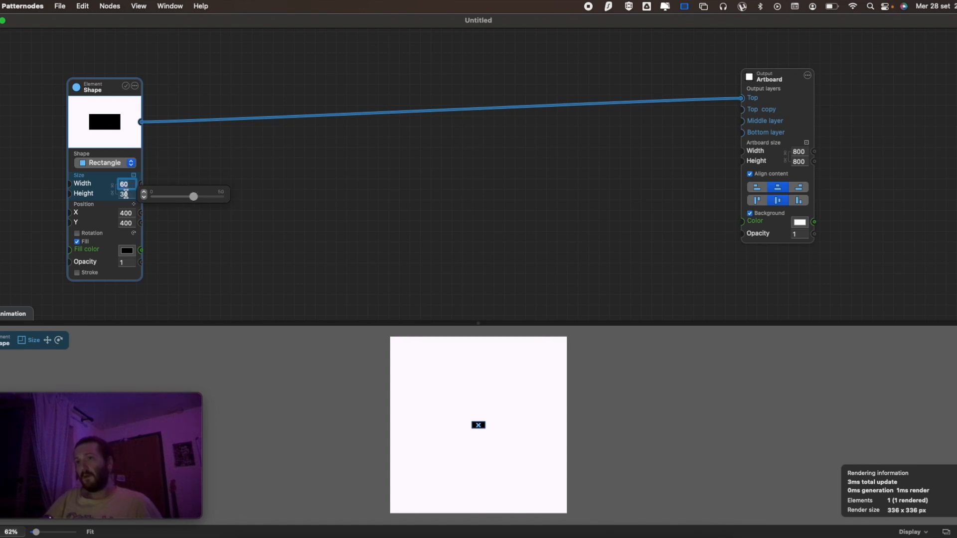
- Resize the rectangle interactively in the preview to about 571 by 335
click(126, 195)
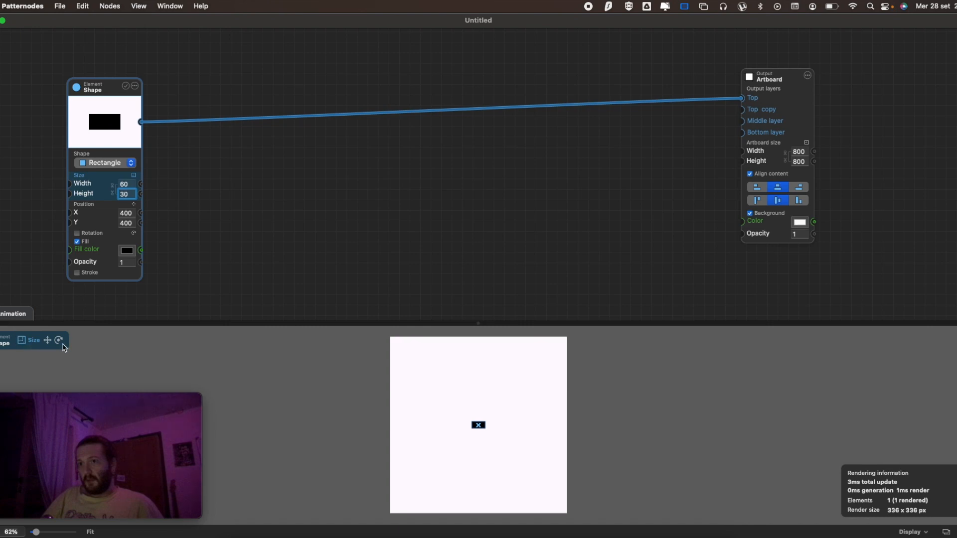
drag(532, 447, 740, 509)
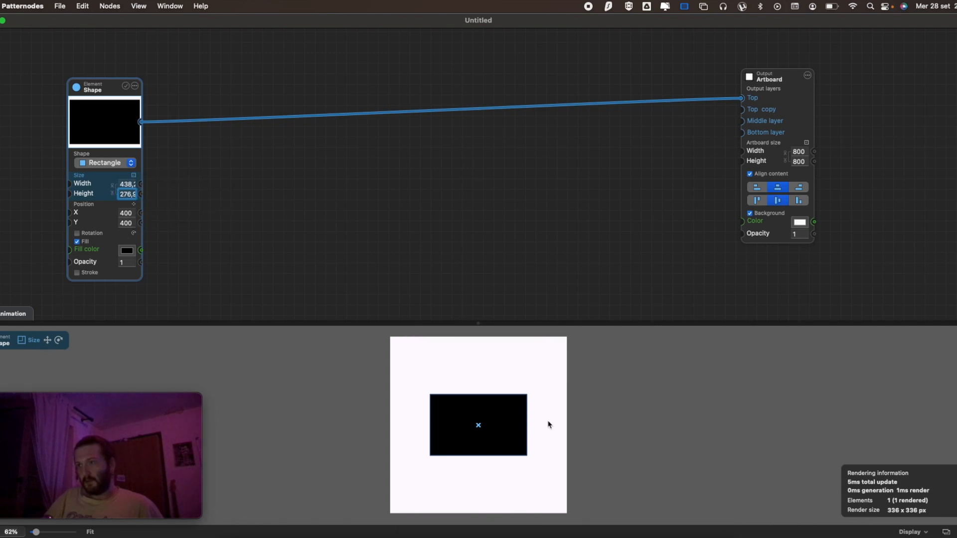
mouse_move(513, 415)
mouse_down()
mouse_move(546, 422)
mouse_move(508, 409)
mouse_move(515, 426)
mouse_move(530, 412)
mouse_move(521, 414)
mouse_up()
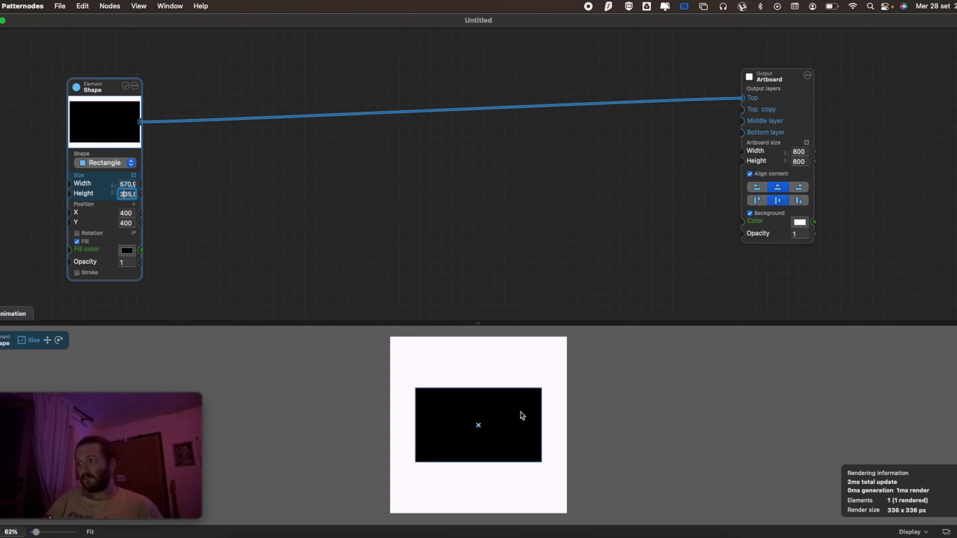
- Enable the rectangle's rotation with an angle of 0 and change its fill color to a muted purple
click(92, 238)
mouse_move(196, 246)
mouse_down()
mouse_move(180, 241)
mouse_move(188, 244)
mouse_up()
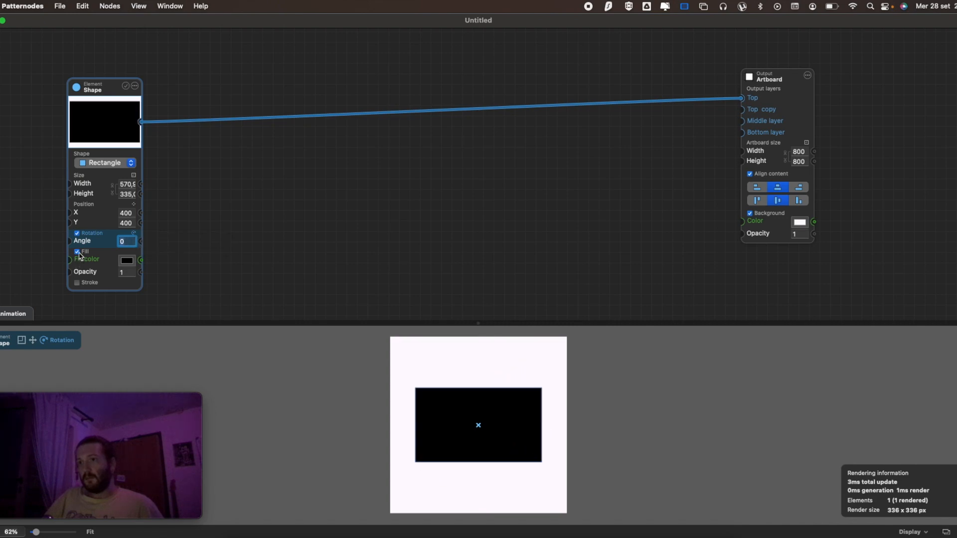
click(126, 261)
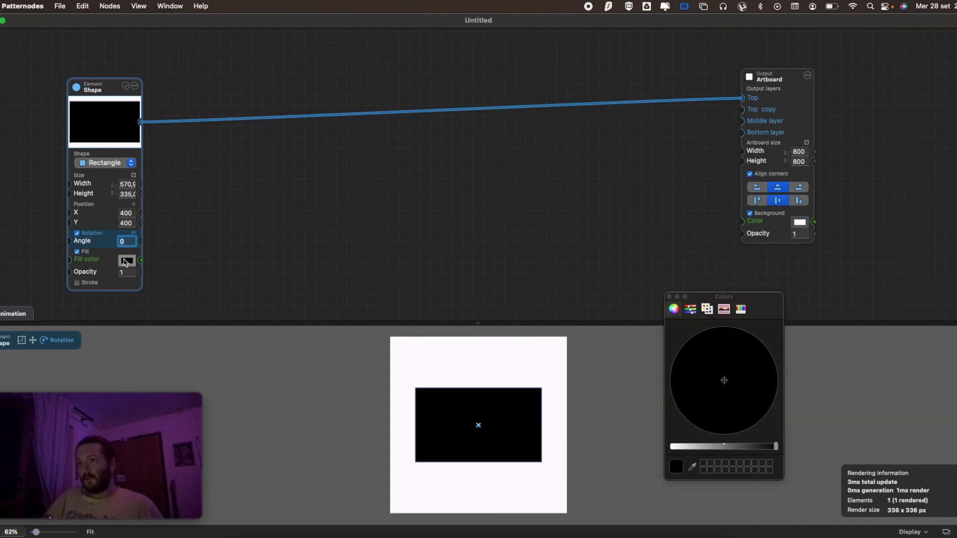
click(701, 448)
click(725, 394)
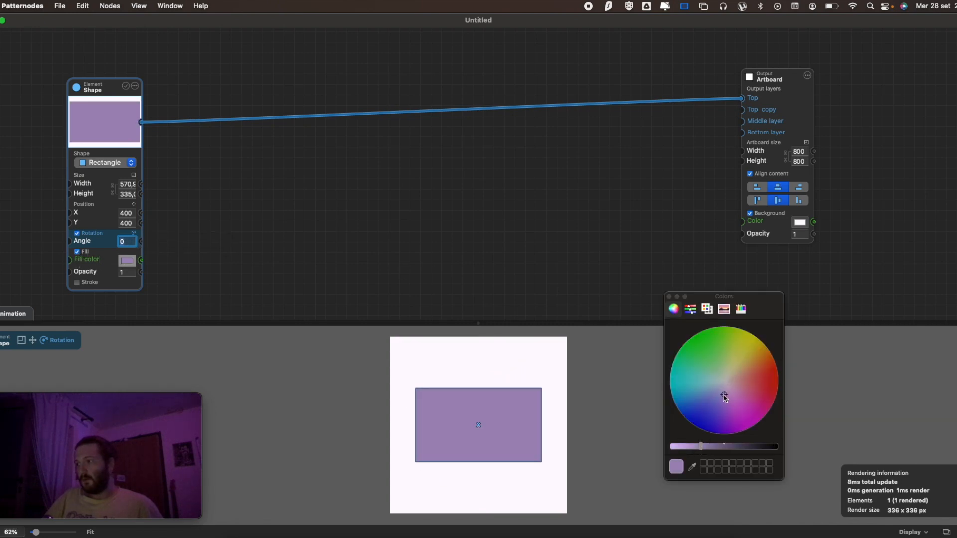
- Enable the rectangle's stroke and turn off its fill, toggling the fill once more to compare both looks
click(83, 284)
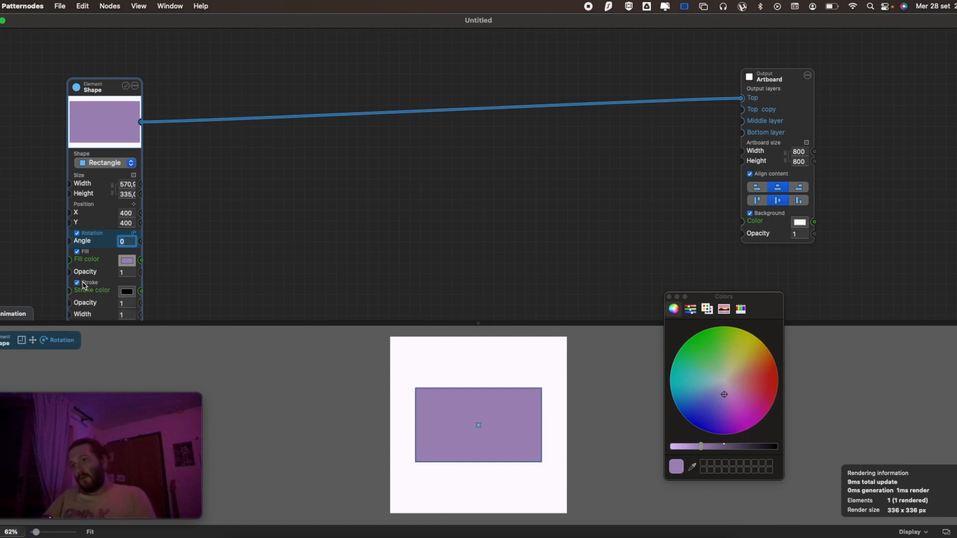
click(77, 252)
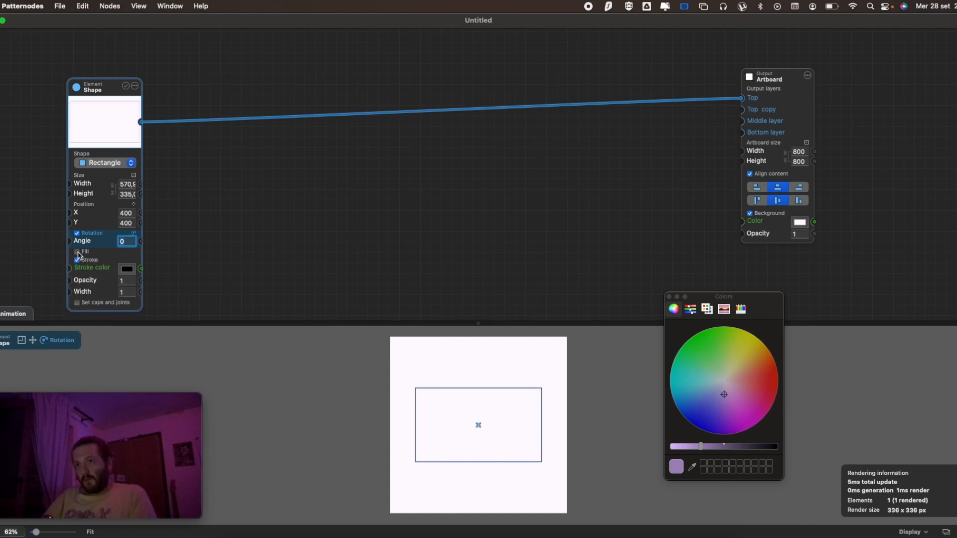
click(388, 275)
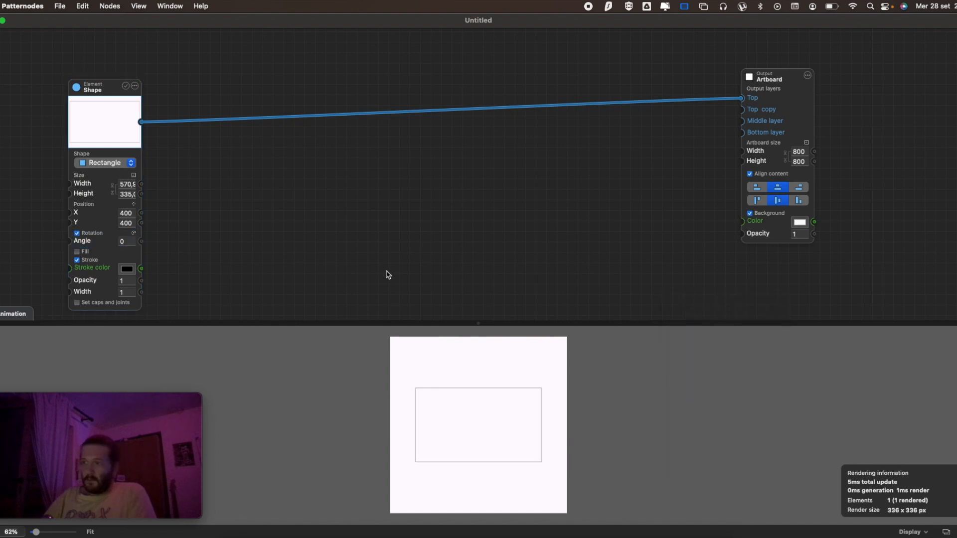
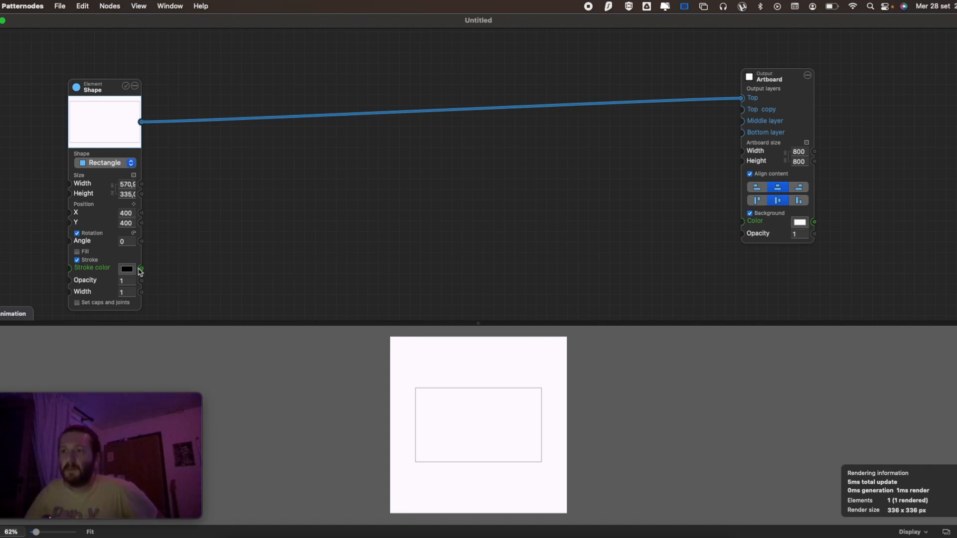
click(85, 255)
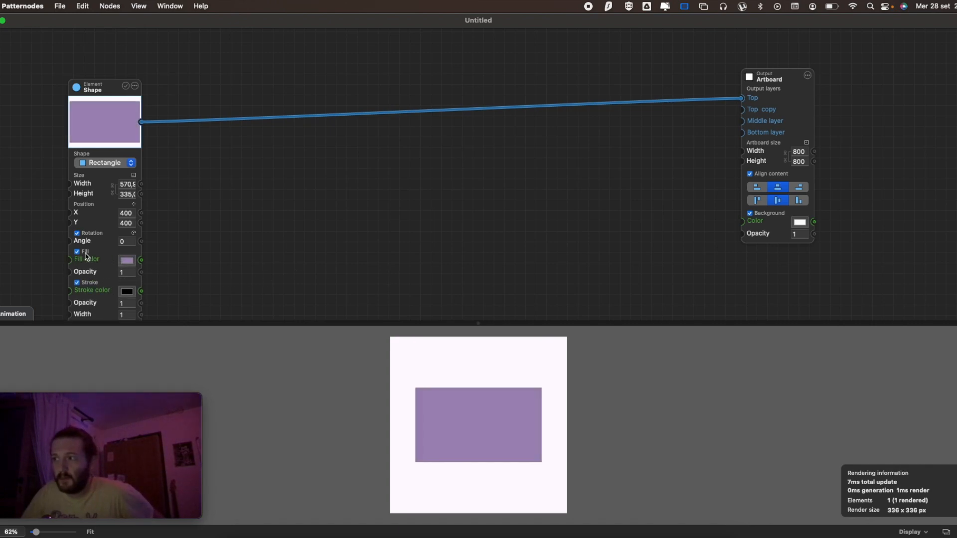
click(85, 253)
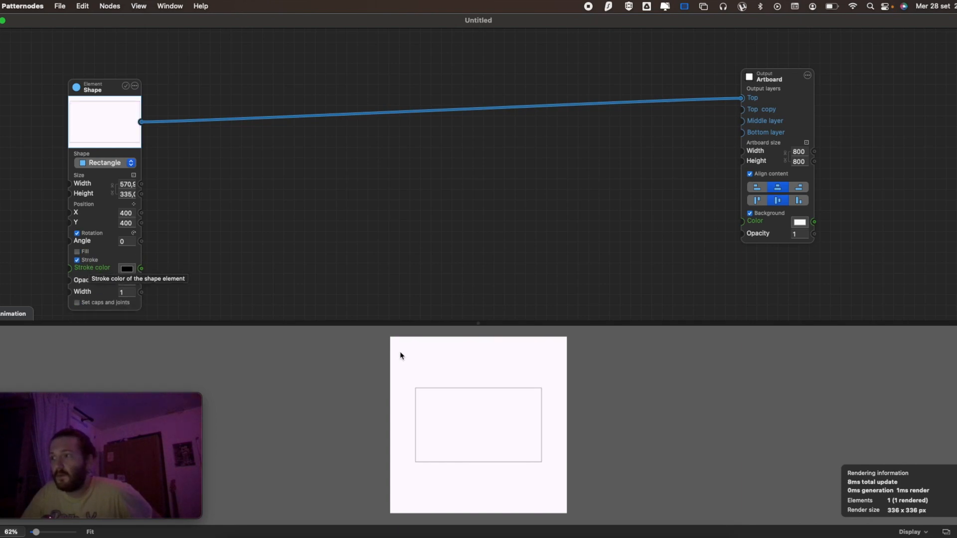
- Set the rectangle's stroke width to 11 and enable caps and joints, trying Square before choosing Round
click(118, 296)
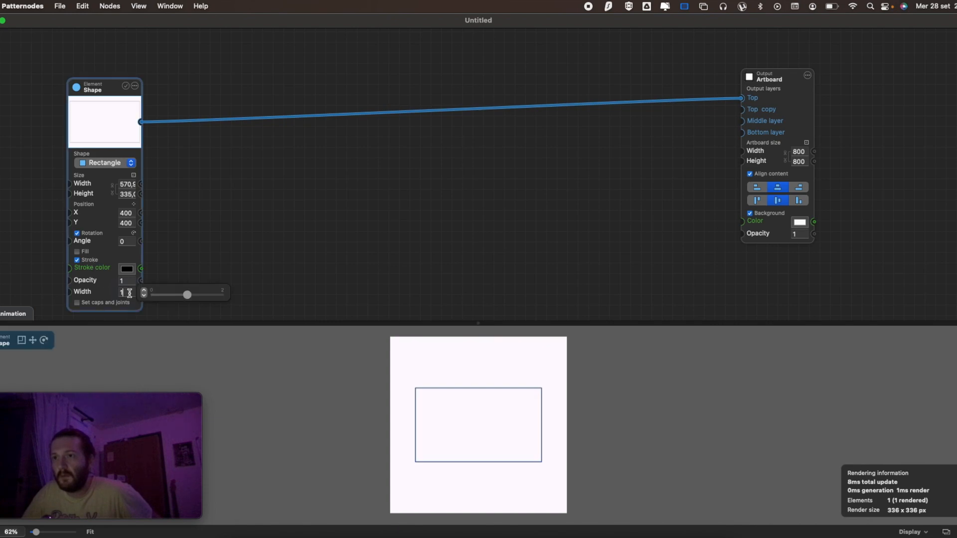
text(1)
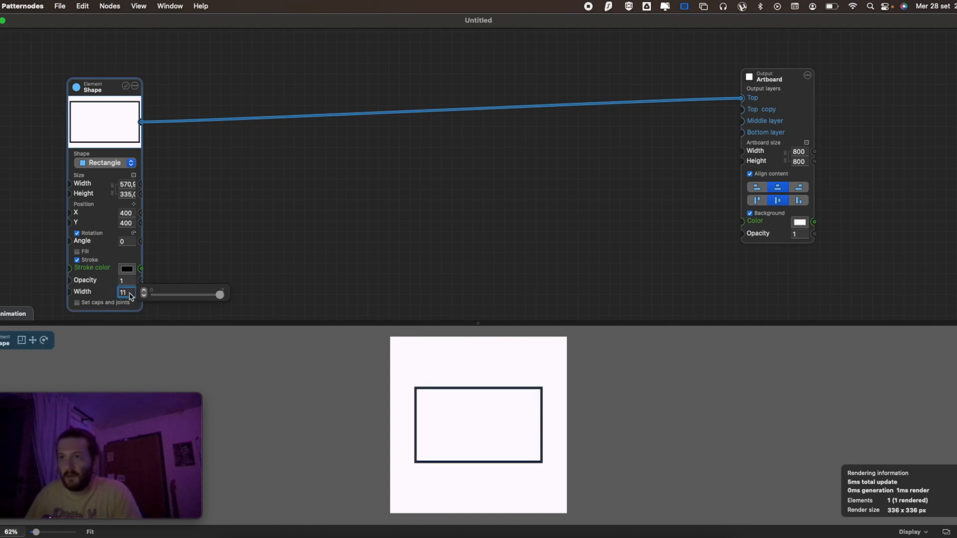
click(115, 303)
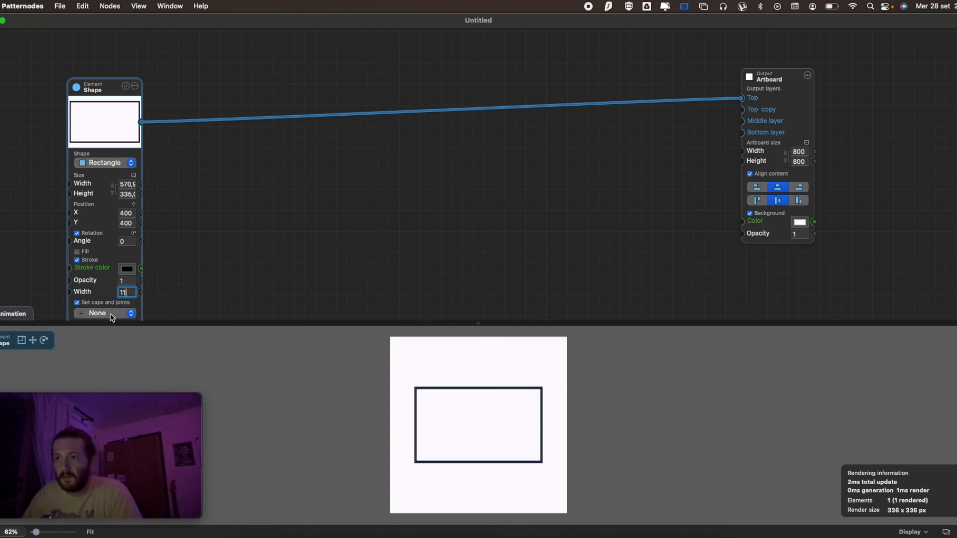
click(111, 314)
click(109, 327)
click(112, 313)
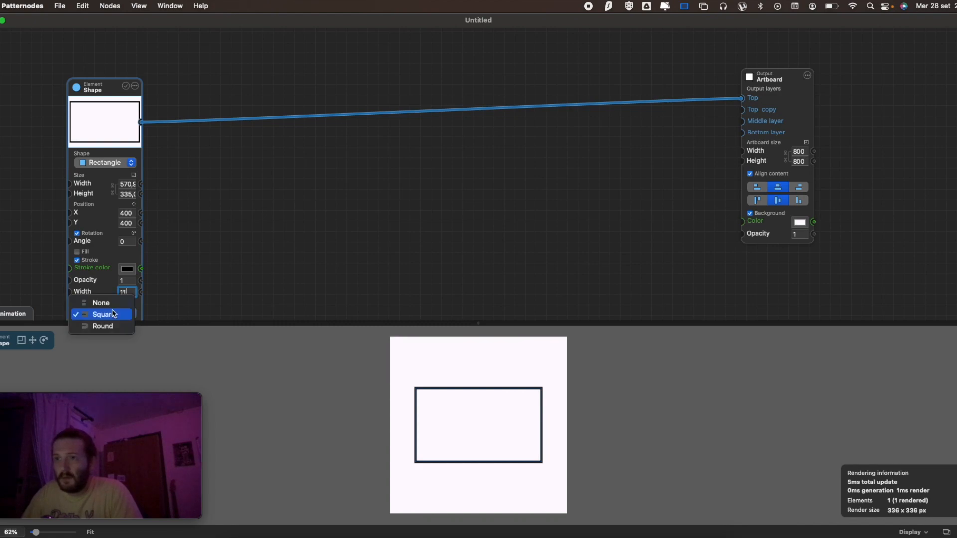
click(100, 327)
scroll(427, 395, up, 2)
scroll(367, 410, up, 2)
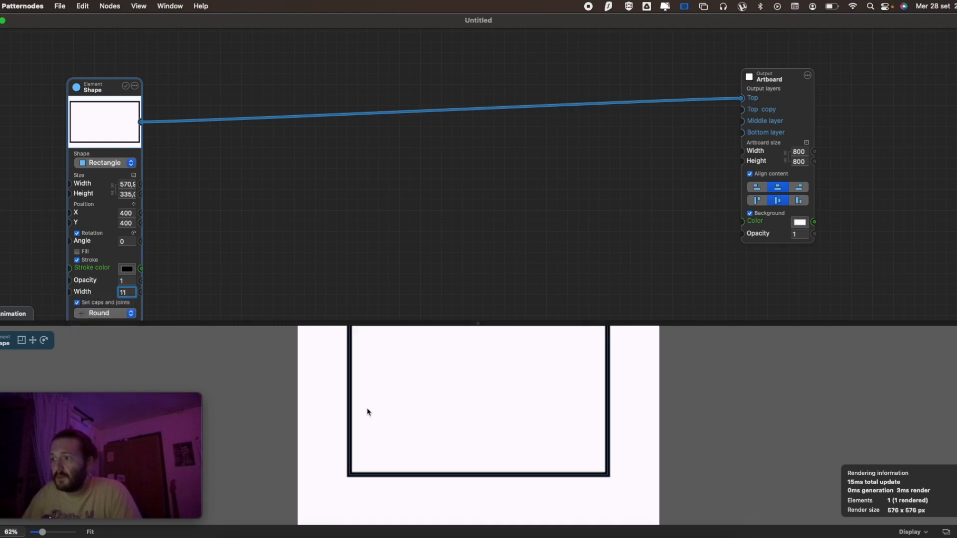
scroll(339, 421, down, 1)
- Set the rectangle's stroke width to 2 and deselect the Shape node
drag(128, 293, 113, 294)
text(2)
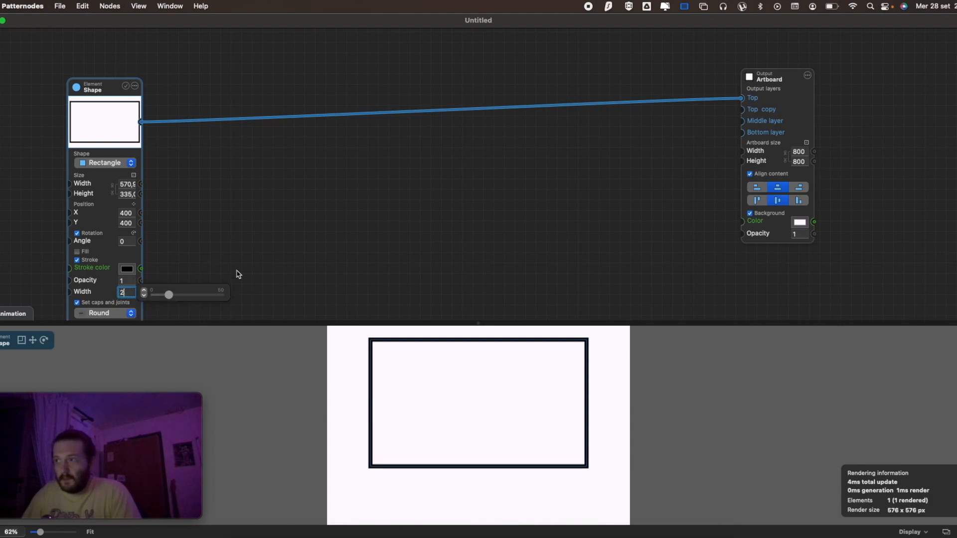
click(238, 274)
scroll(525, 355, down, 1)
scroll(529, 354, up, 1)
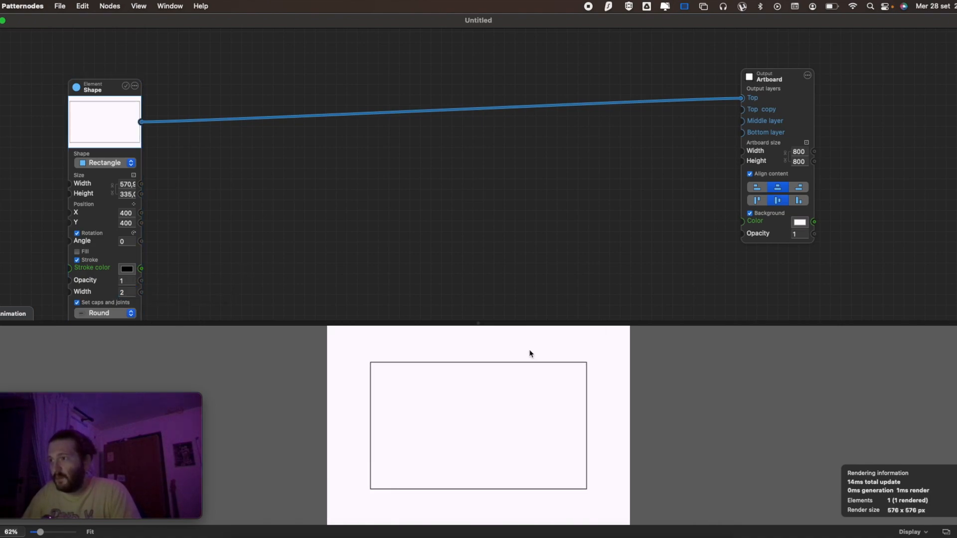
- Try nudging the rectangle's X position and bring it back to 400
click(125, 213)
key(Down)
key(Up)
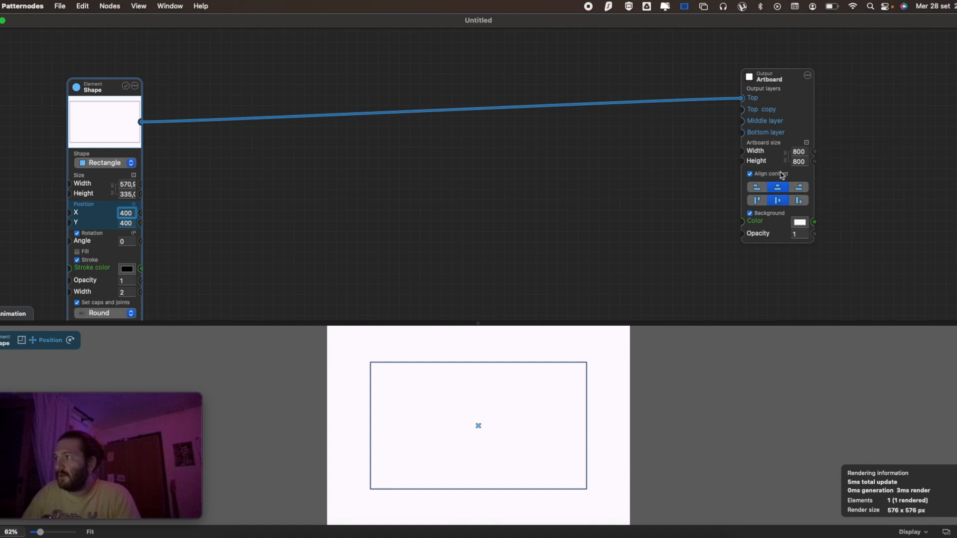
- Reposition the Shape node so all its settings fit in view, and compare its position values with the Artboard size
drag(100, 92, 153, 60)
mouse_move(181, 184)
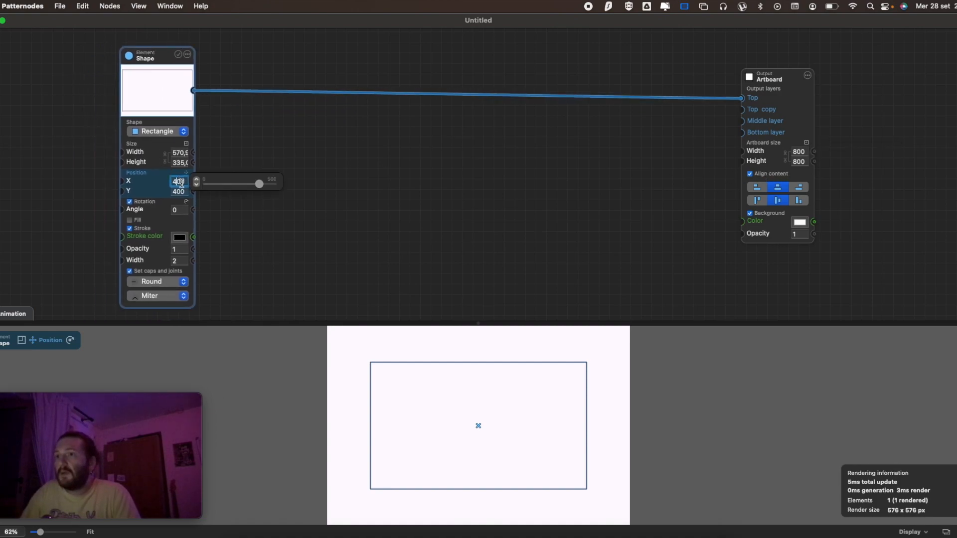
drag(185, 182, 173, 183)
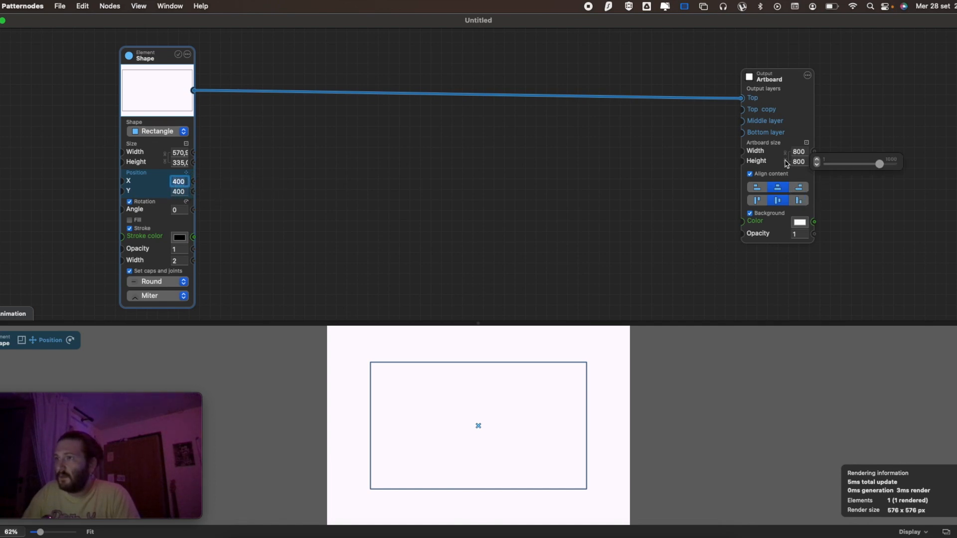
mouse_move(172, 184)
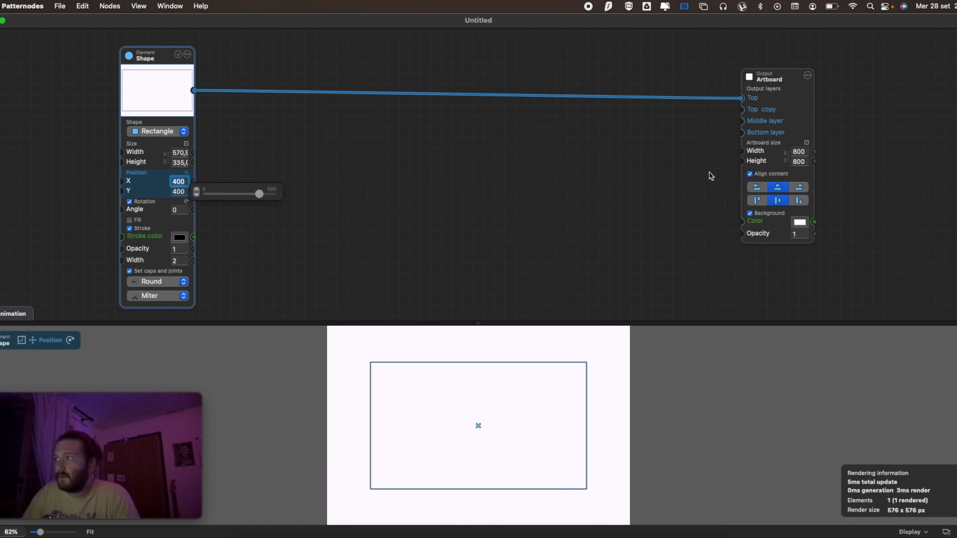
mouse_move(801, 153)
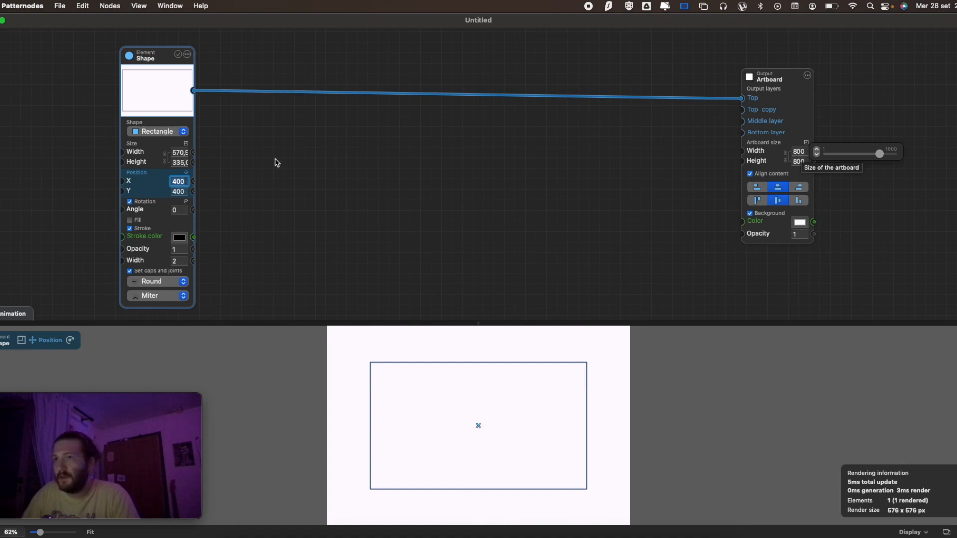
- Try Ellipse as the shape type, return to Rectangle and look over the other available shapes
click(174, 135)
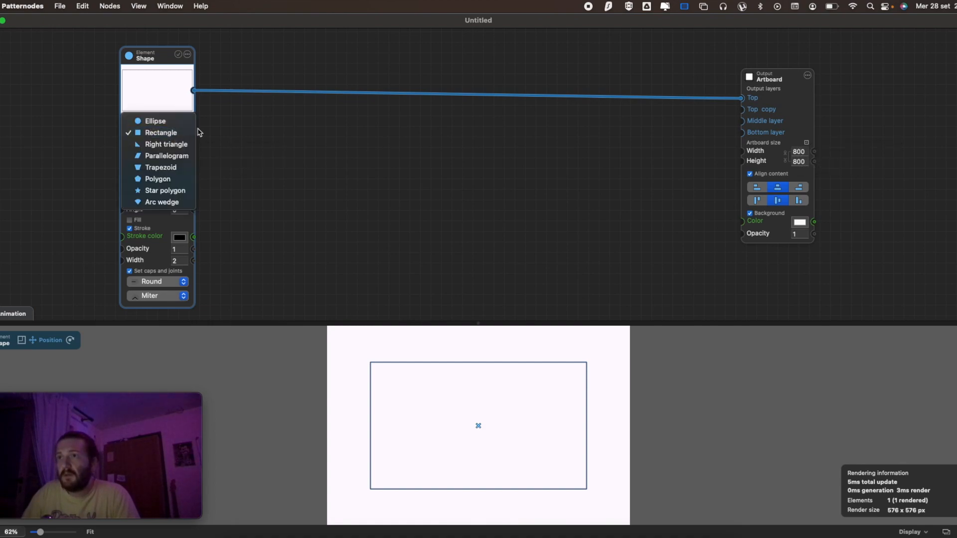
click(164, 121)
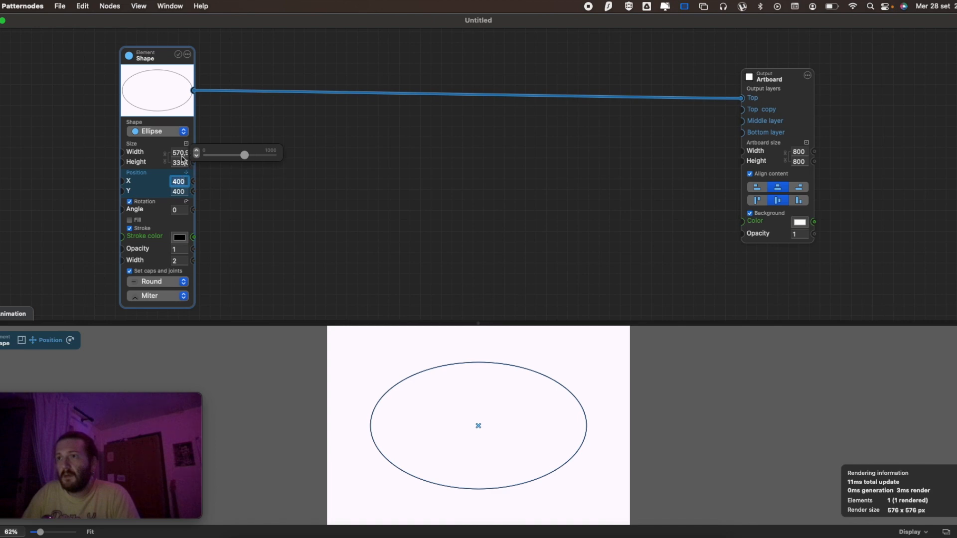
click(175, 131)
click(168, 145)
click(169, 131)
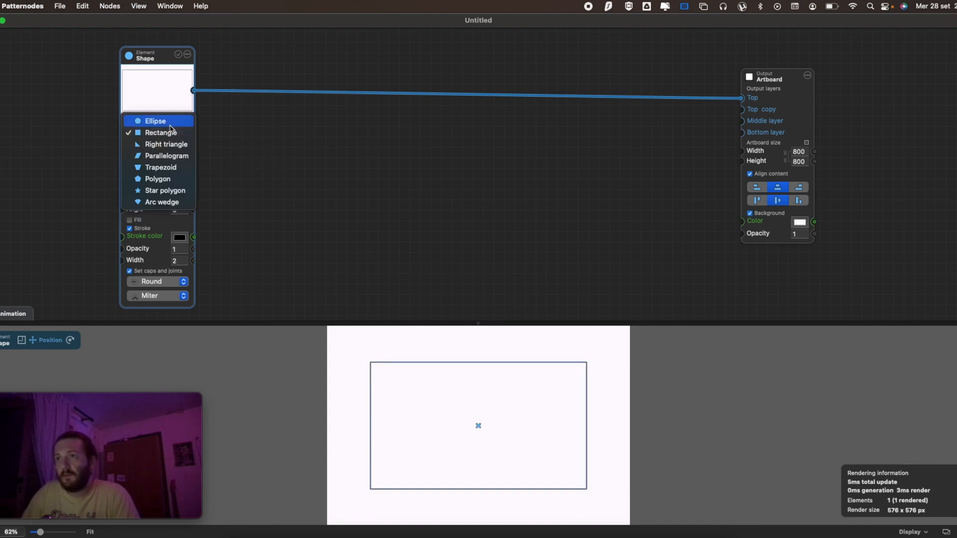
click(170, 112)
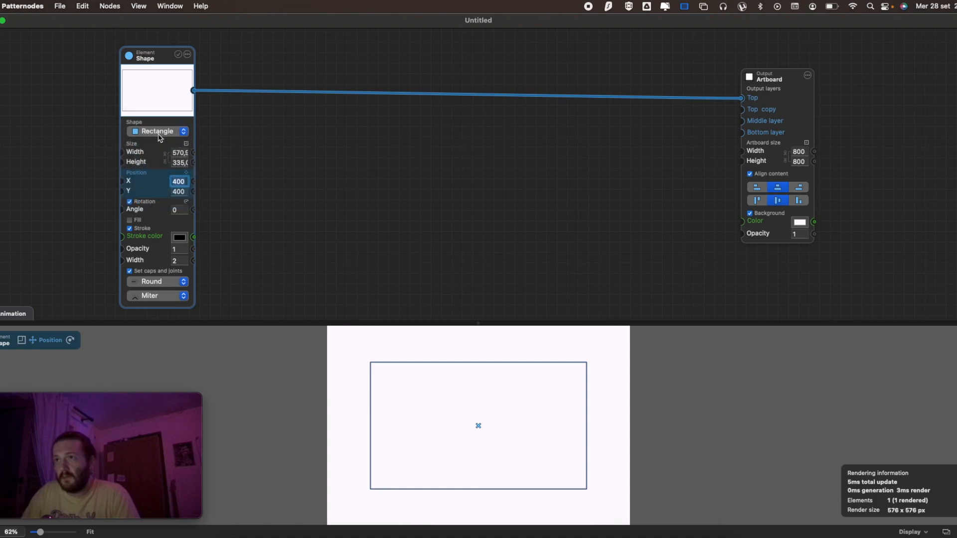
click(161, 132)
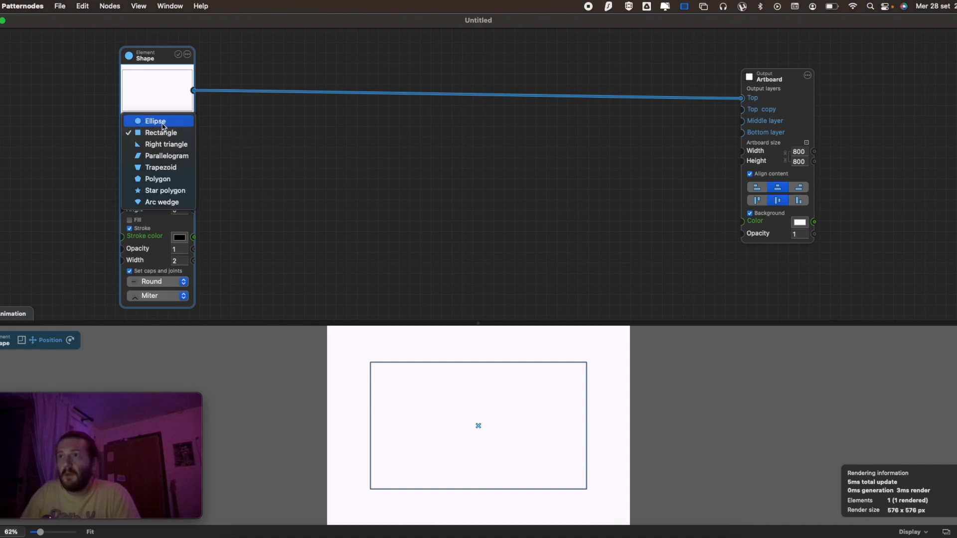
click(170, 106)
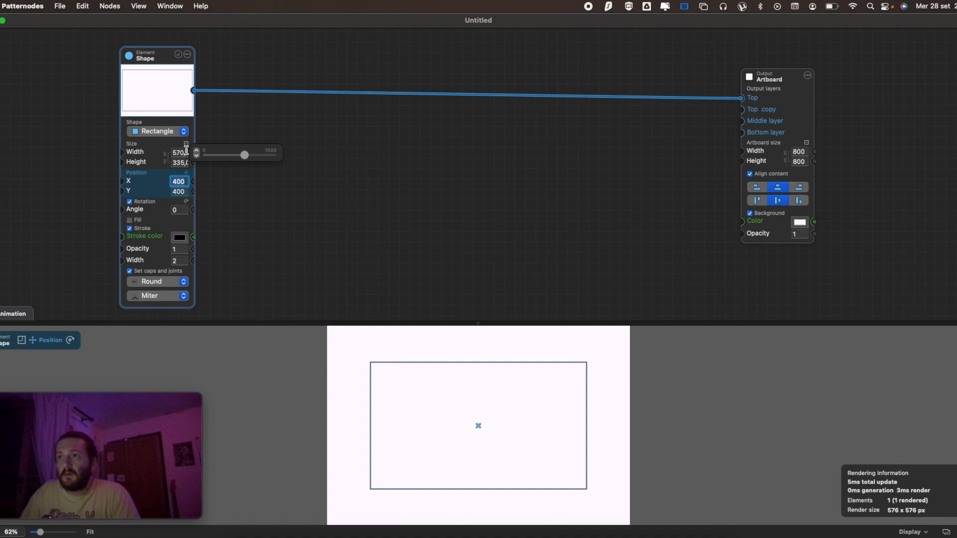
- Alternate the shape type between Ellipse and Rectangle to compare how both use the same size, ending on Rectangle
click(170, 132)
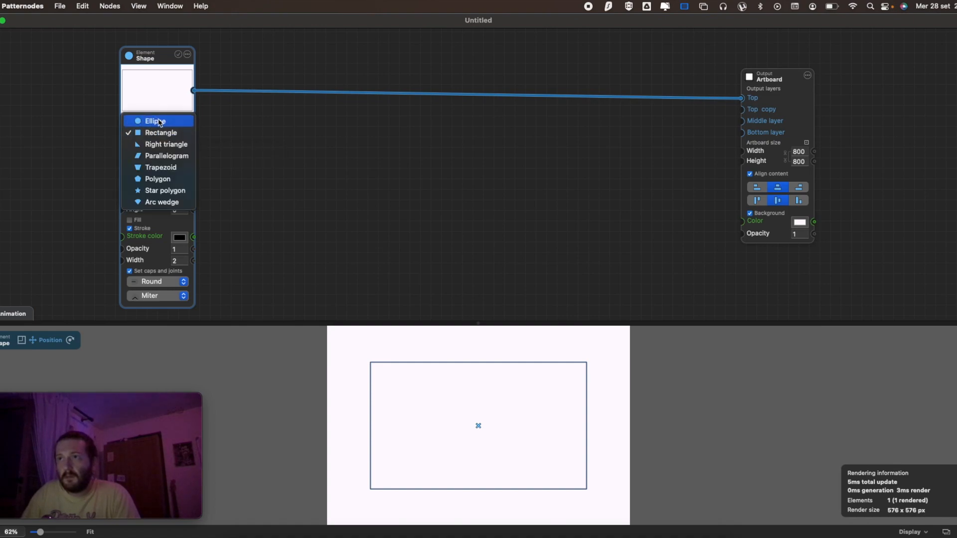
click(164, 122)
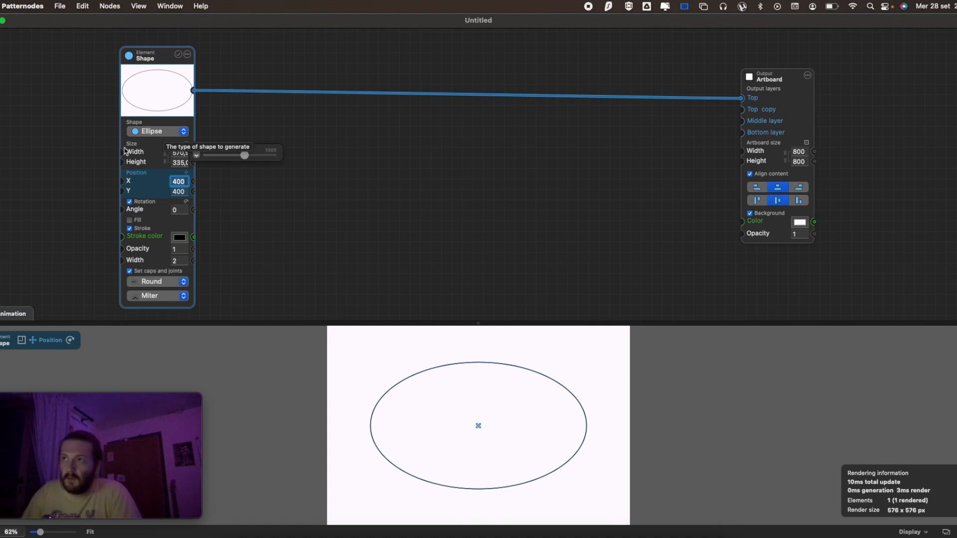
click(162, 132)
click(156, 145)
click(157, 134)
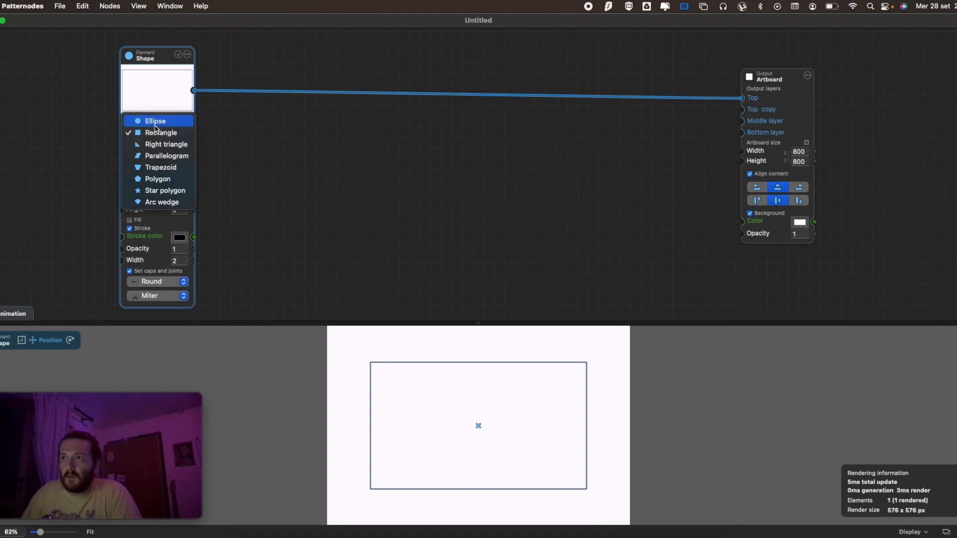
click(156, 124)
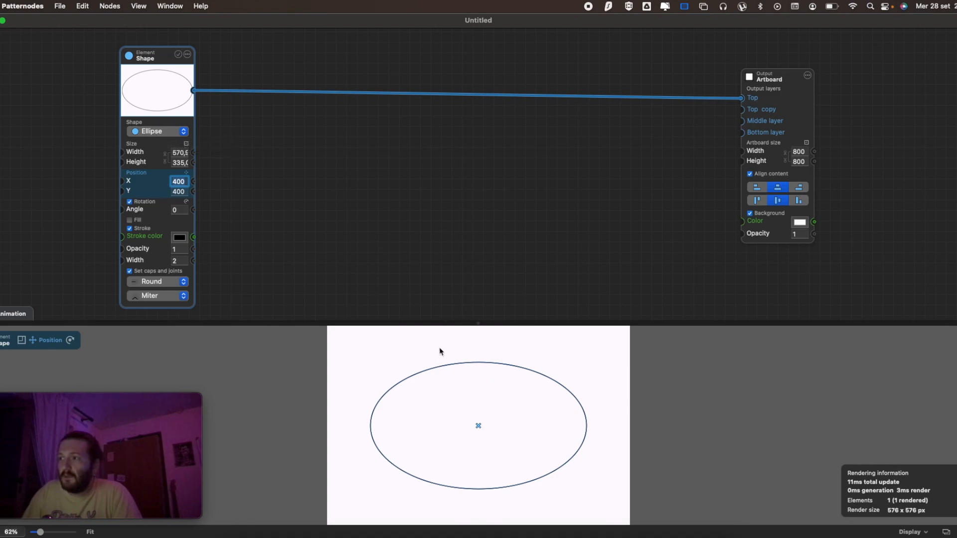
mouse_move(174, 155)
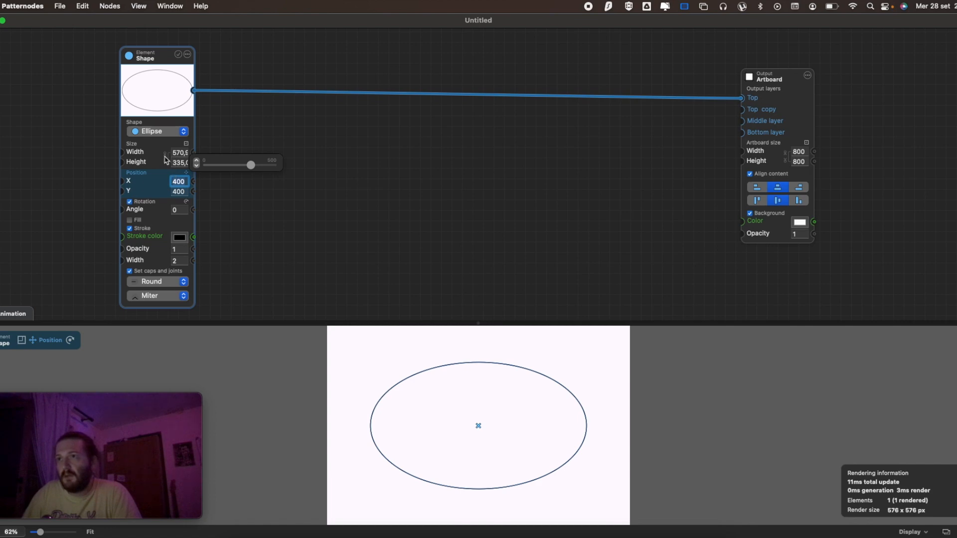
click(155, 133)
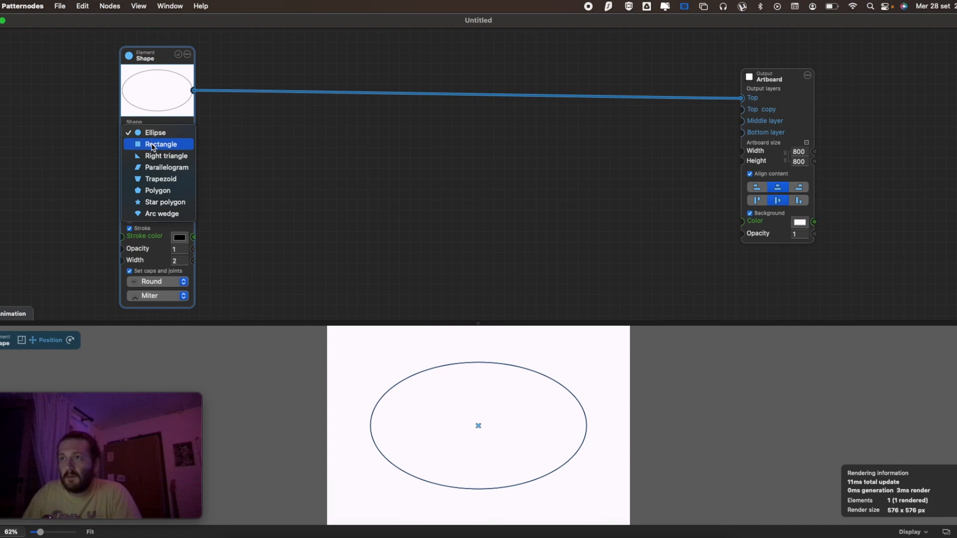
click(152, 145)
- Change the shape to Ellipse and make it a circle with width and height of 500
click(158, 131)
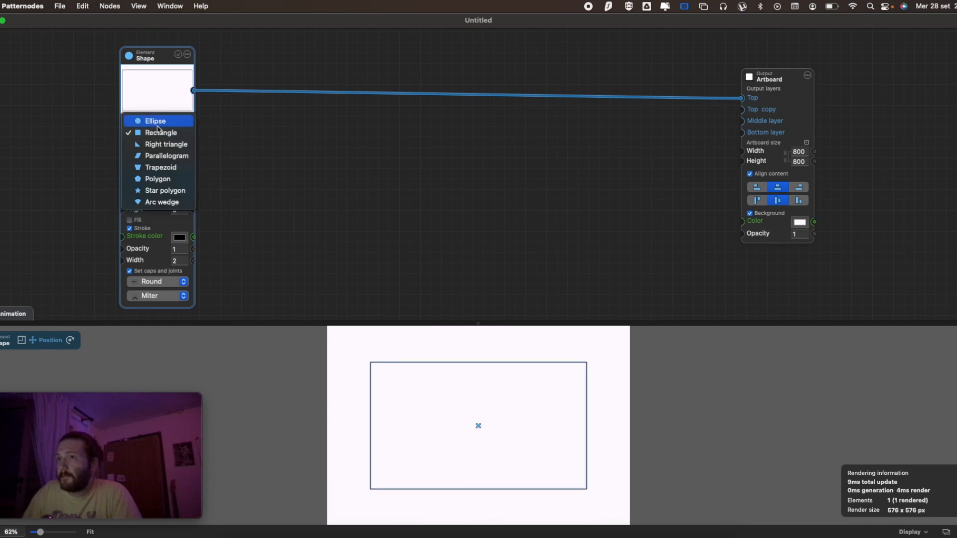
click(156, 121)
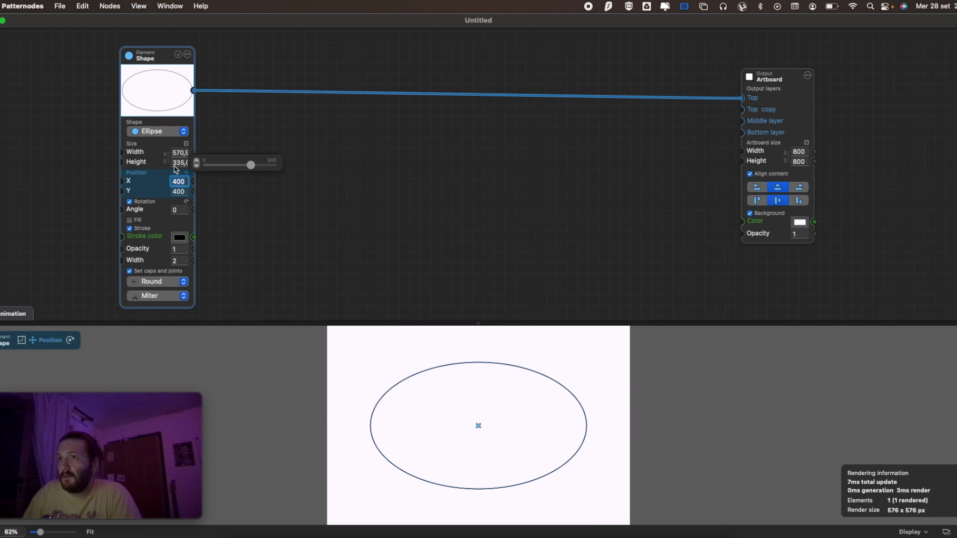
click(175, 154)
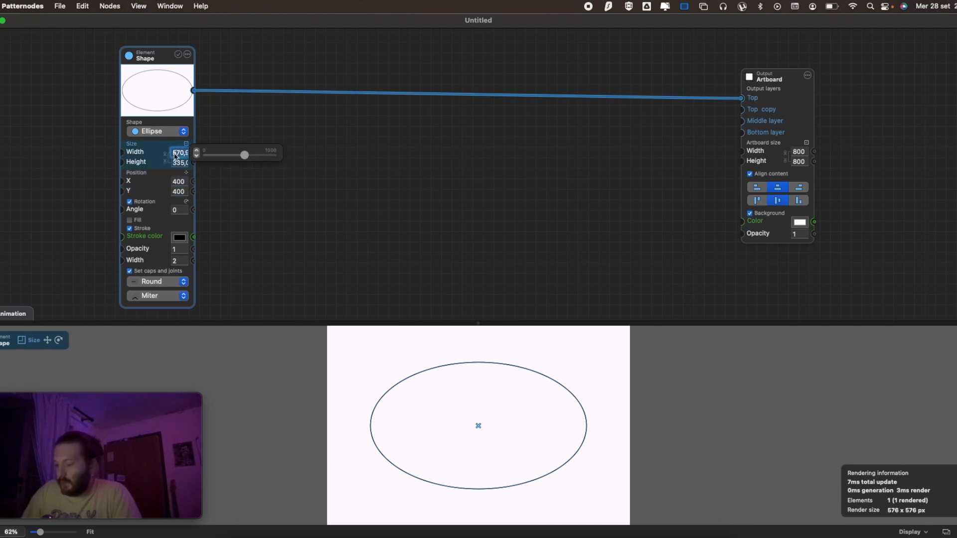
text(500)
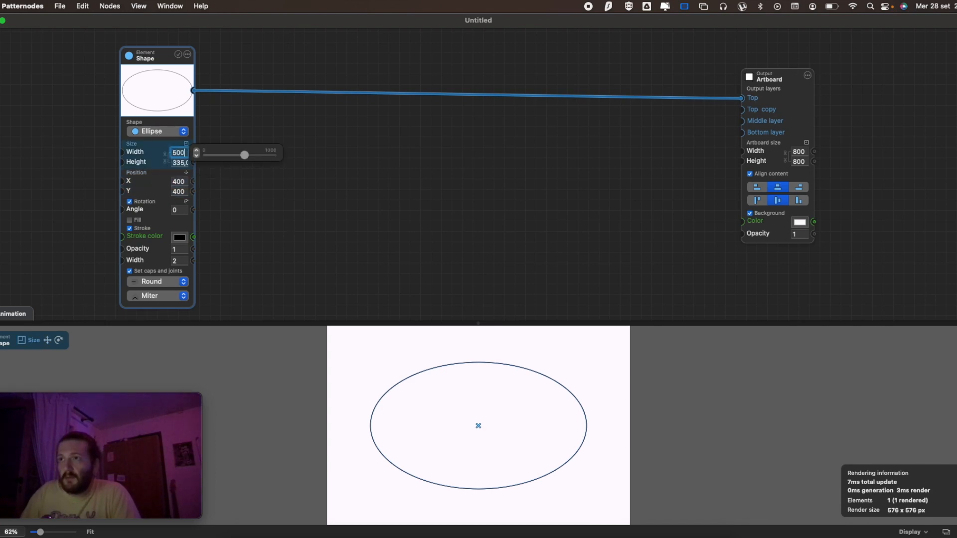
click(174, 162)
text(500)
key(Tab)
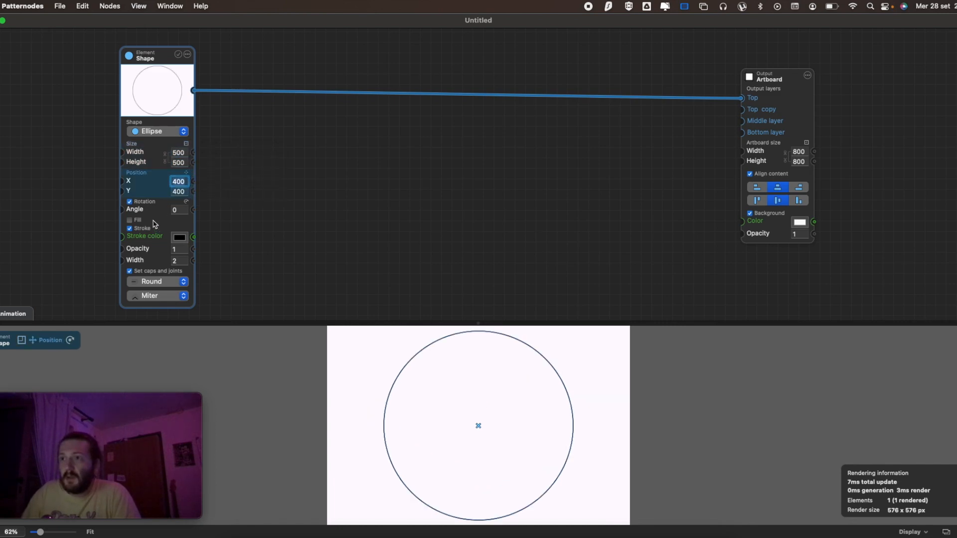
- Check the cap options for the circle's stroke and turn off its caps and joints setting
click(163, 284)
click(164, 282)
click(141, 273)
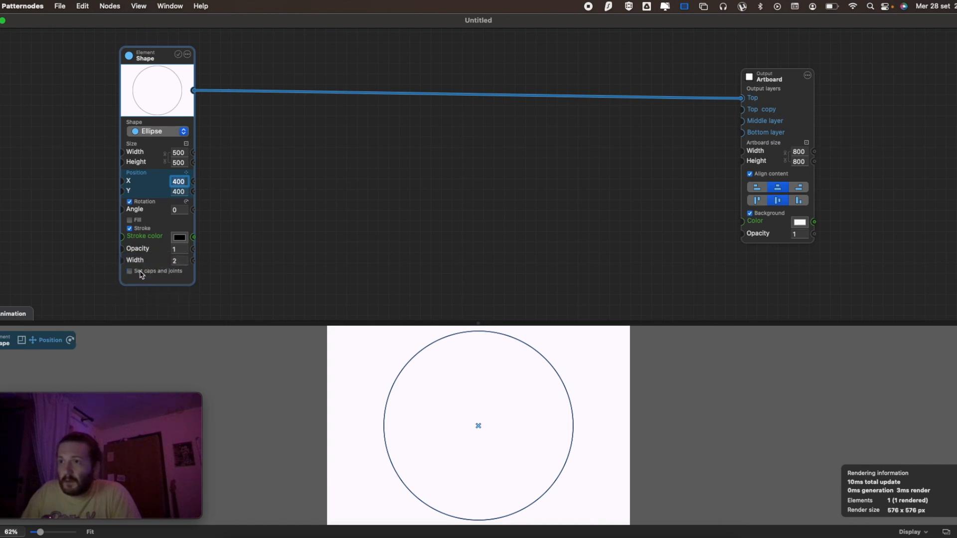
- Change the shape to Right triangle, trying a rotation angle of 30 and returning it to 0
scroll(507, 406, down, 4)
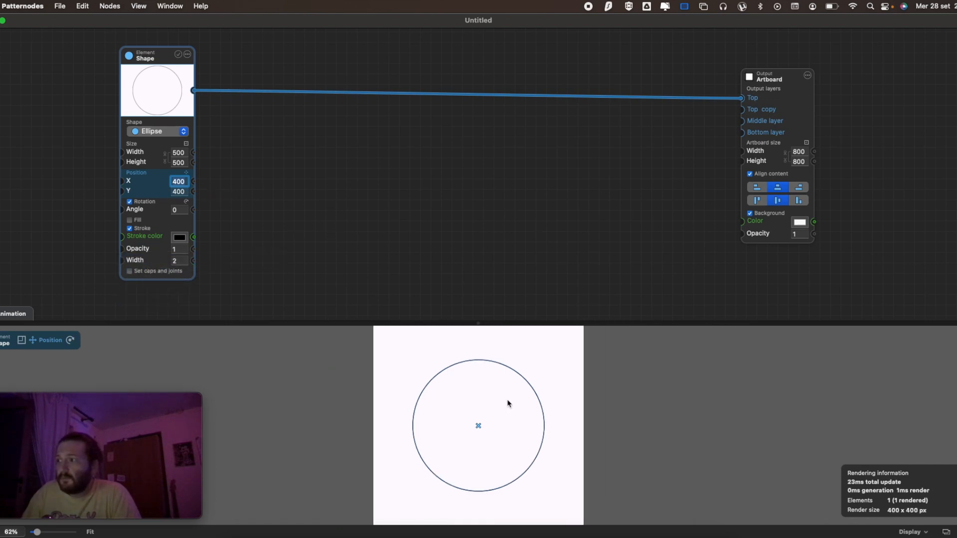
click(158, 132)
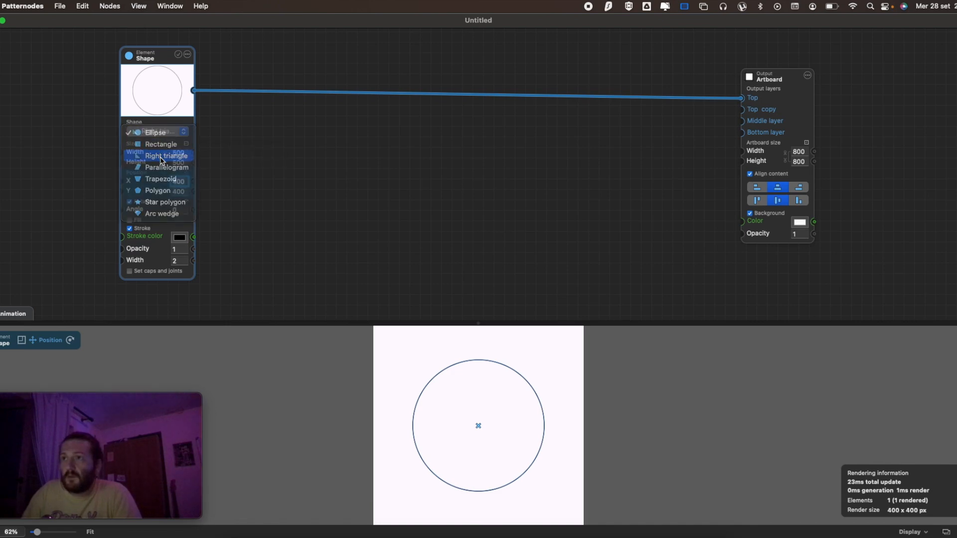
click(161, 160)
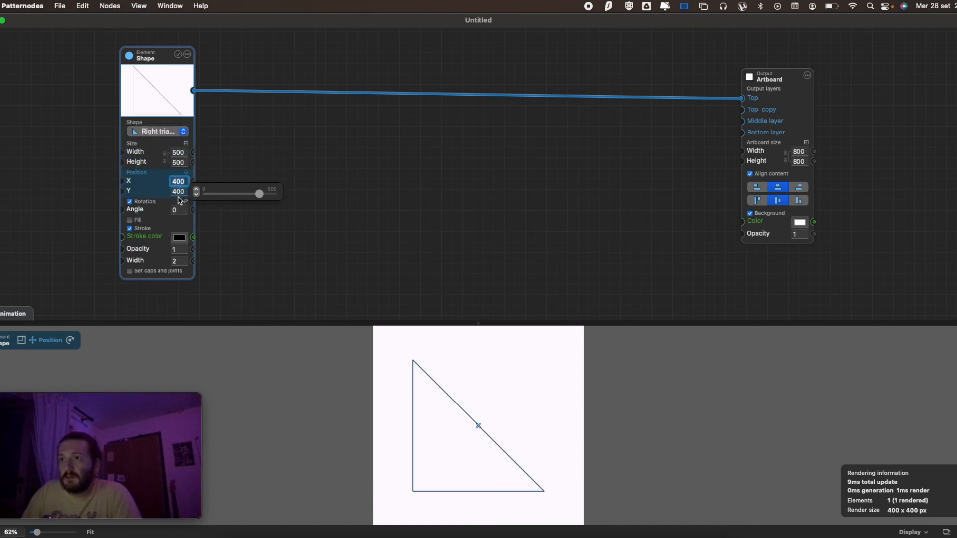
click(178, 210)
text(30)
text(0)
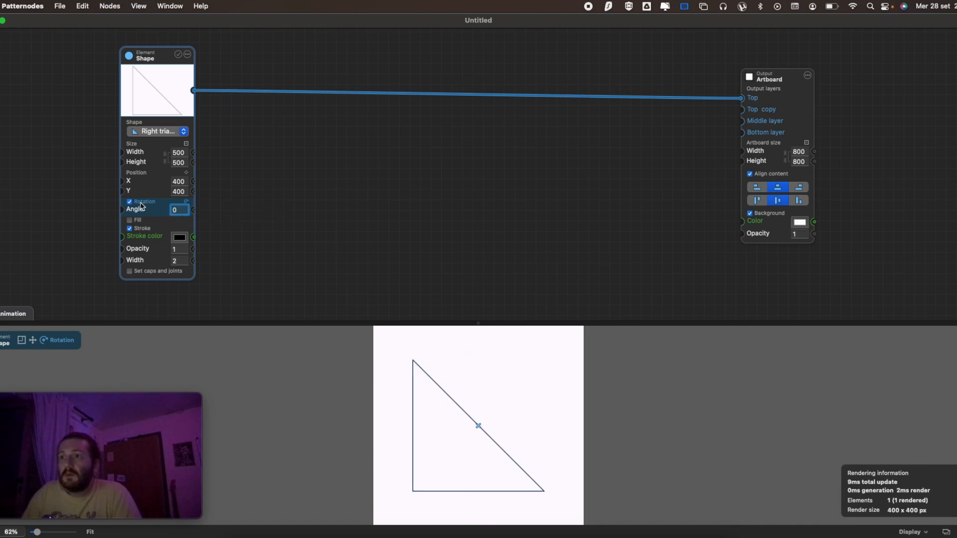
- Turn off the right triangle's rotation and lower its height to 320
click(130, 202)
click(184, 163)
key(Down)
key(Down)
key(Down)
key(Down)
key(Down)
key(Down)
key(Down)
key(Down)
key(Down)
key(Down)
key(Down)
key(Down)
key(Down)
key(Down)
key(Down)
key(Down)
key(Down)
key(Down)
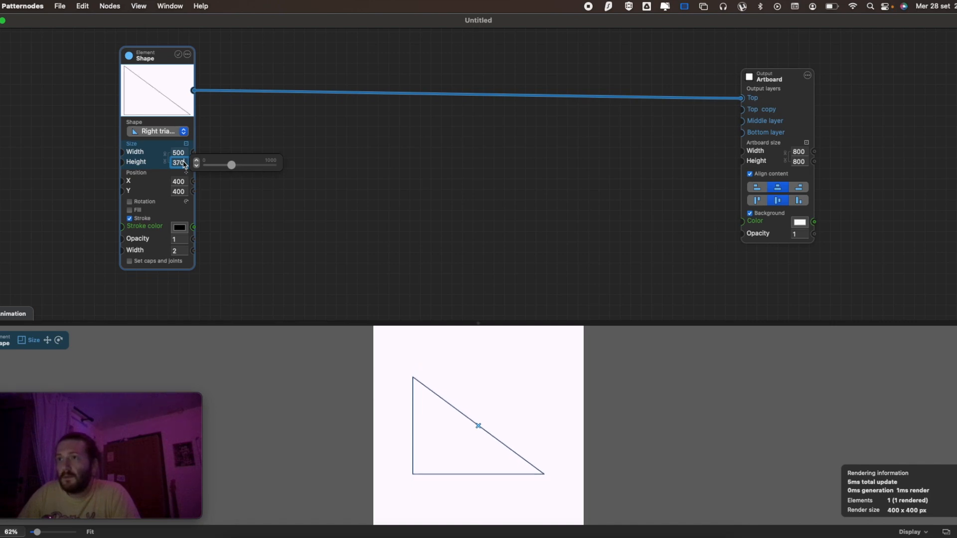
- Change the shape to Parallelogram and raise its shift to 120
click(147, 132)
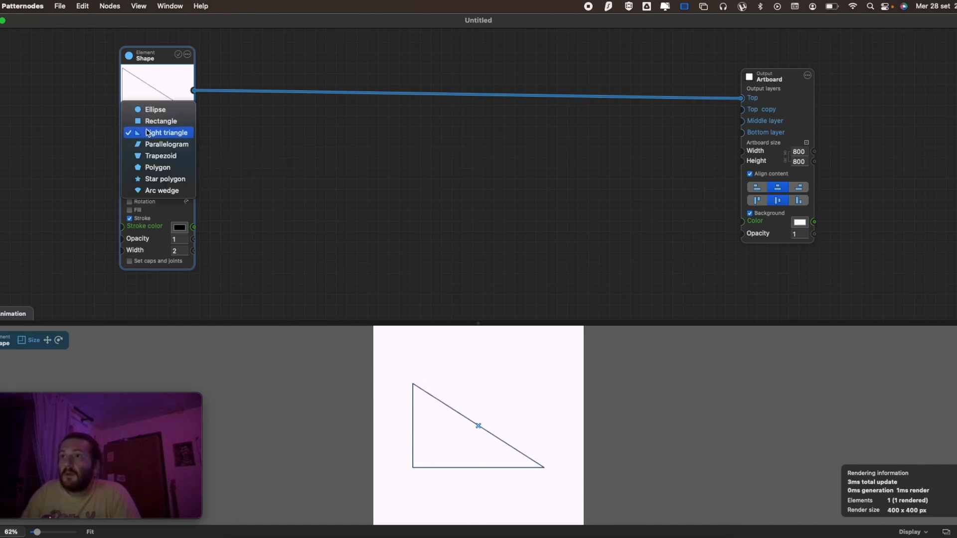
click(148, 143)
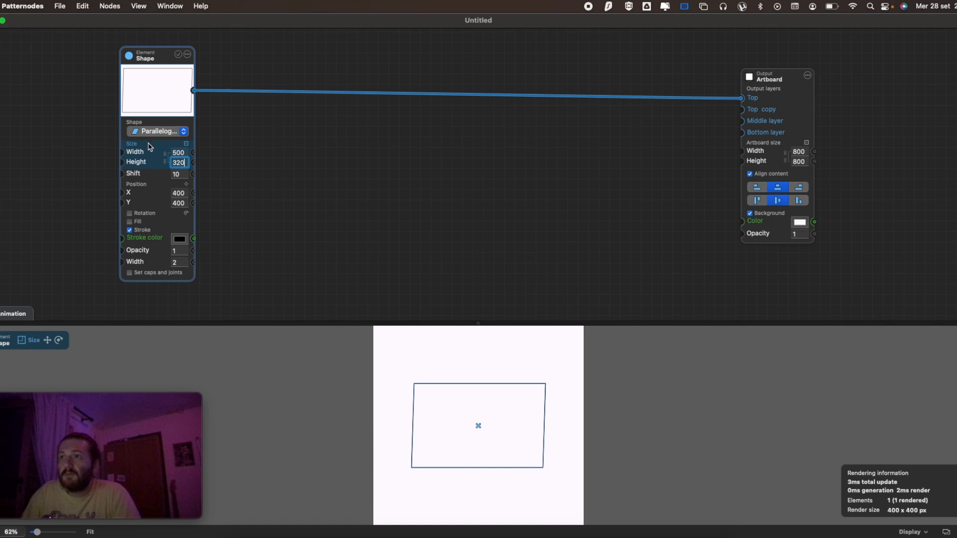
click(176, 174)
key(Up)
key(Up)
key(Up)
key(Up)
key(Up)
key(Up)
key(Up)
key(Up)
key(Up)
key(Up)
key(Up)
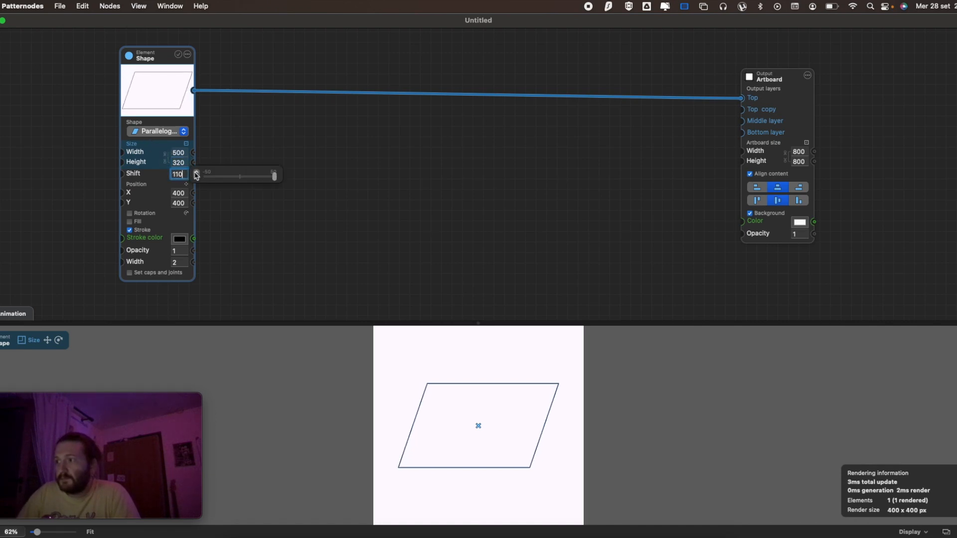
- Try the Trapezoid shape with the node deselected and return the shape type to Parallelogram
click(160, 131)
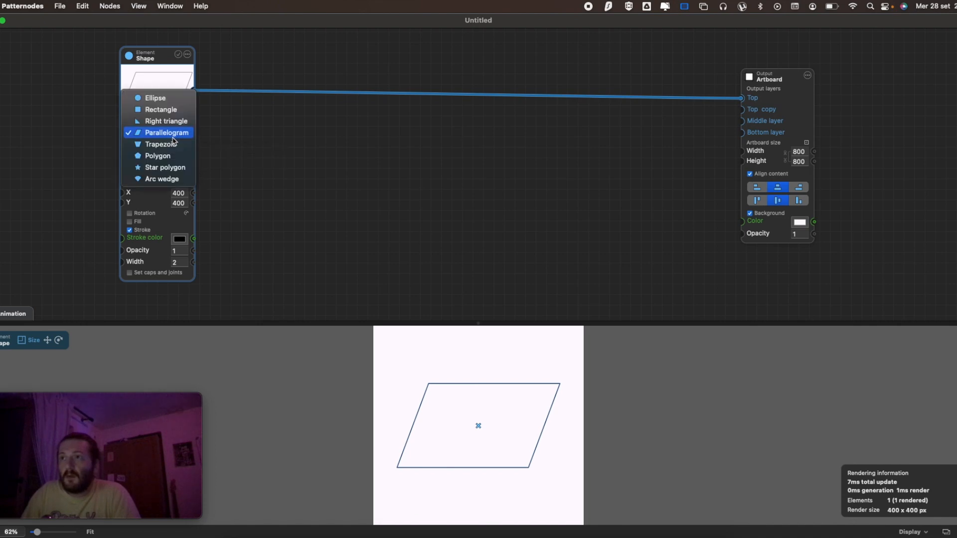
click(174, 145)
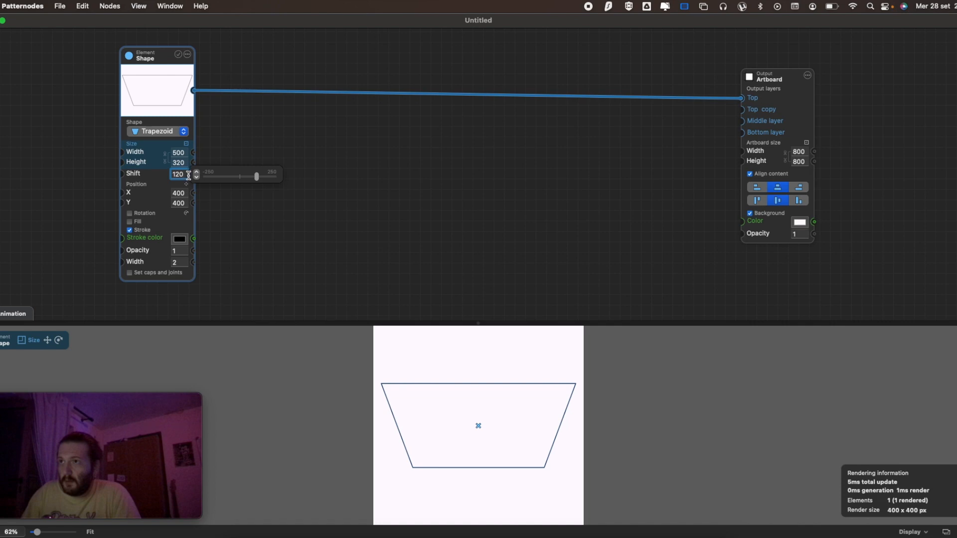
click(493, 350)
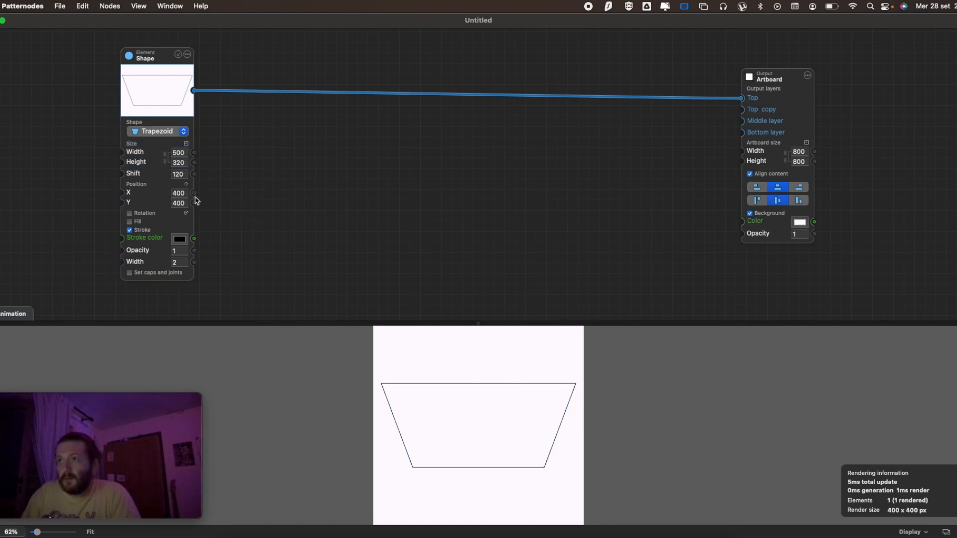
click(177, 132)
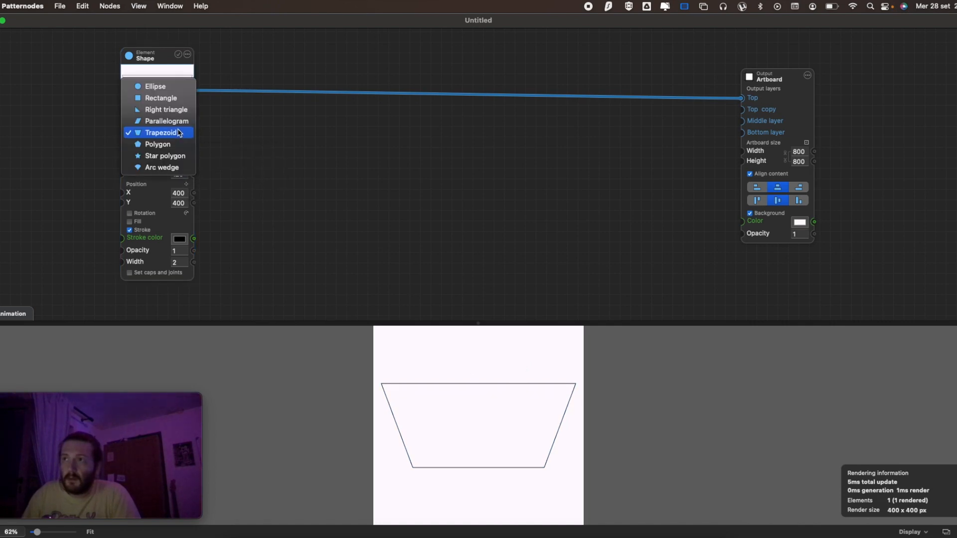
click(169, 121)
mouse_move(182, 173)
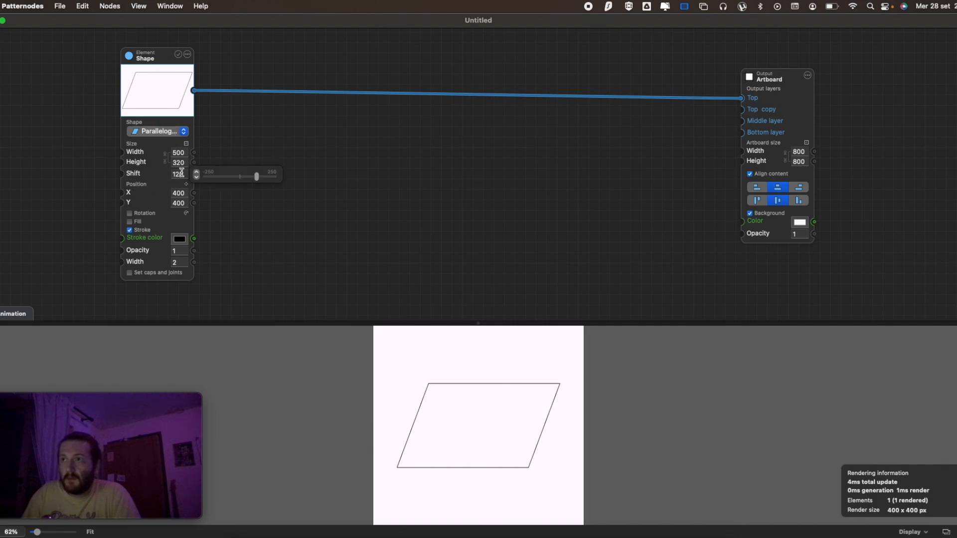
- Change the Shape node's shape to Trapezoid and lower its shift to -140
click(177, 132)
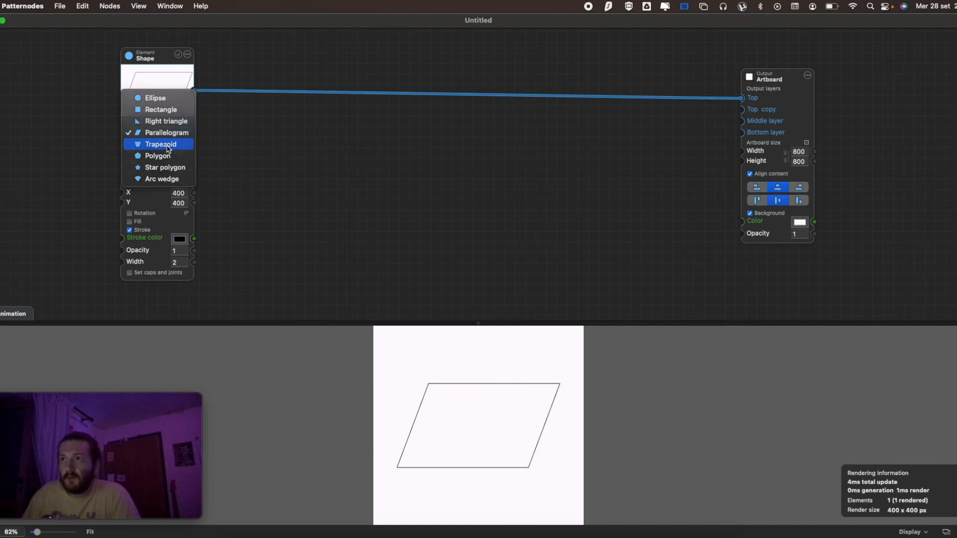
click(168, 144)
click(178, 174)
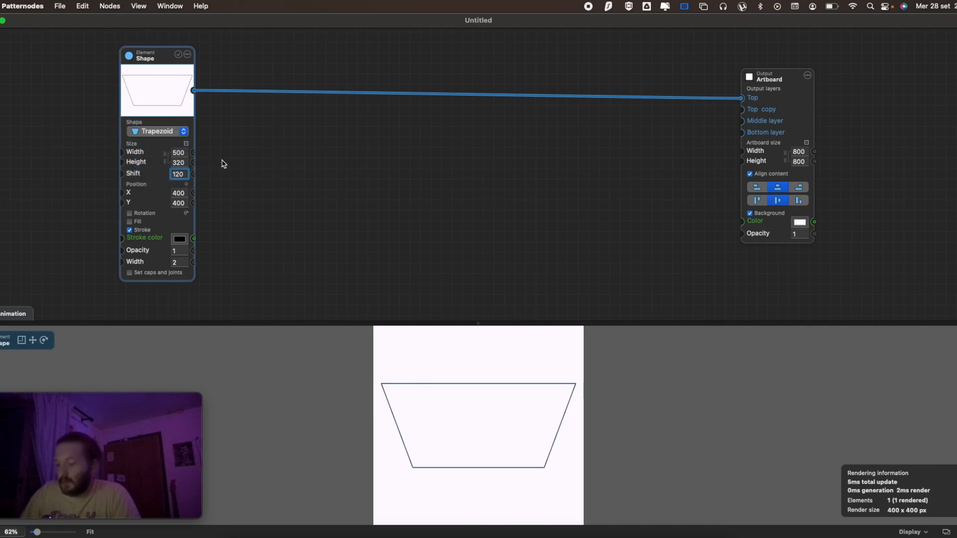
key(Down)
key(Down)
key(Down)
key(Down)
key(Down)
key(Down)
key(Down)
key(Down)
key(Down)
key(Down)
key(Down)
key(Down)
key(Down)
key(Down)
key(Down)
key(Down)
key(Down)
key(Down)
key(Down)
key(Down)
key(Down)
key(Down)
key(Down)
key(Down)
key(Down)
key(Down)
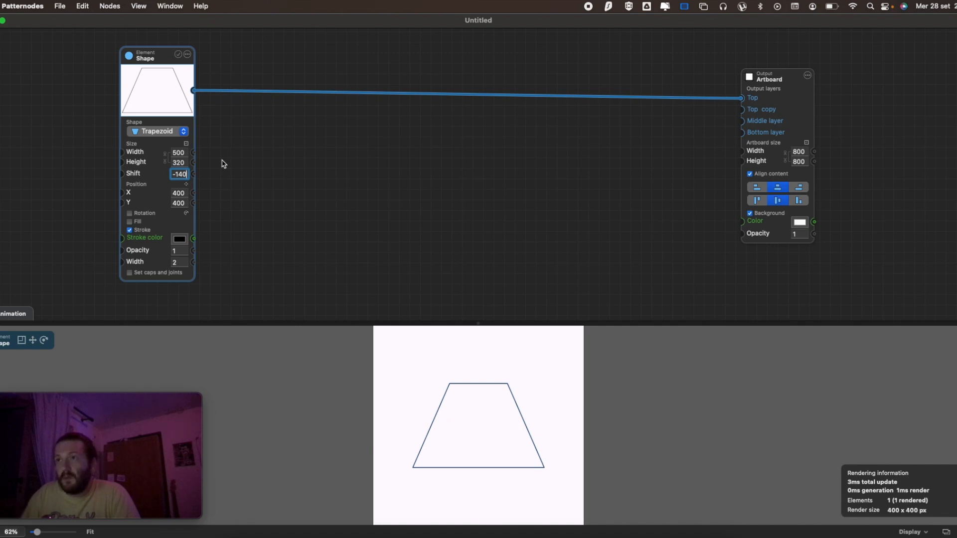
- Raise the trapezoid's negative shift to above -109 to widen its upper edge
key(Up)
key(Up)
key(Up)
key(Up)
key(Up)
key(Up)
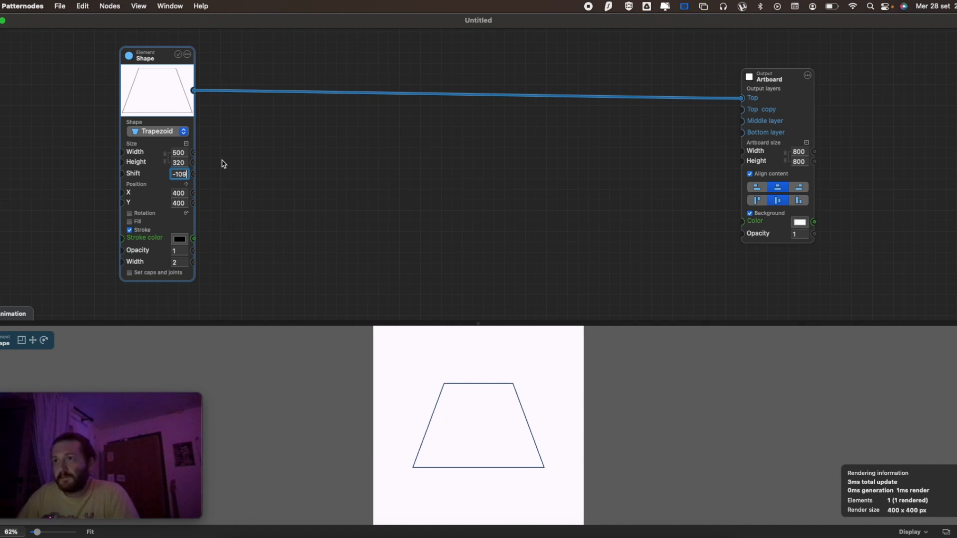
key(Down)
- Change the shape to Polygon and set its number of sides to 16
click(152, 131)
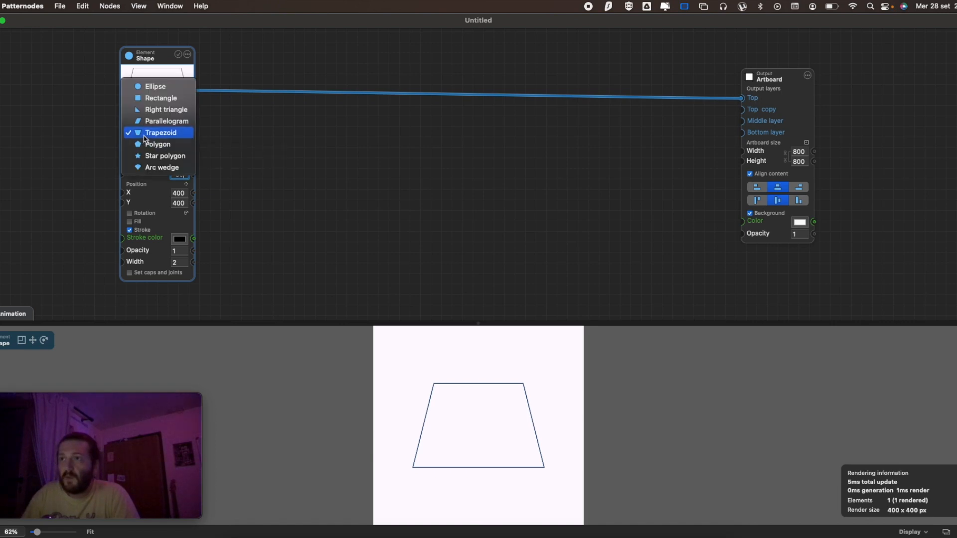
click(145, 144)
click(182, 146)
key(Down)
key(Down)
key(Down)
key(Down)
key(Down)
key(Down)
key(Down)
key(Down)
key(Down)
key(Down)
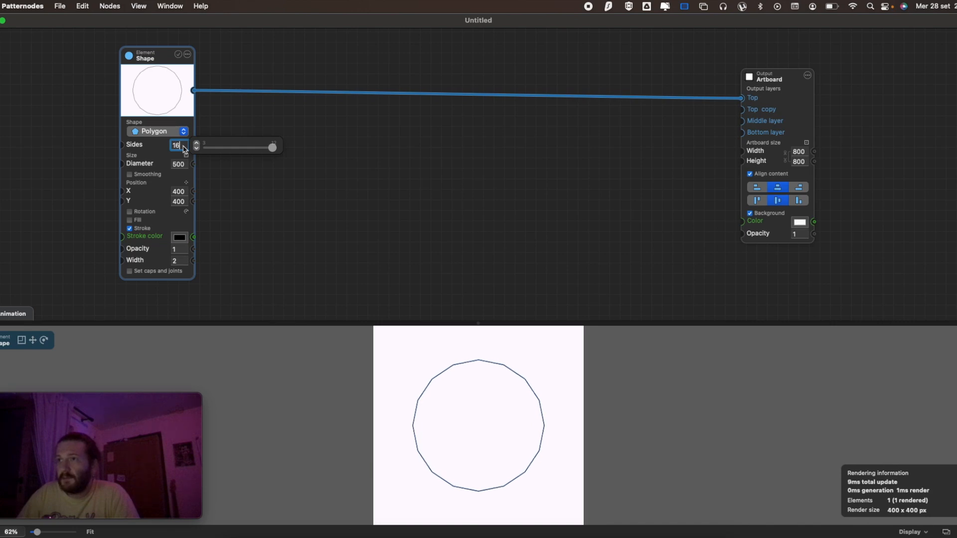
- Try changing the polygon's sides in increments of ten, up to 26, and return them to 16
key(shift+Up)
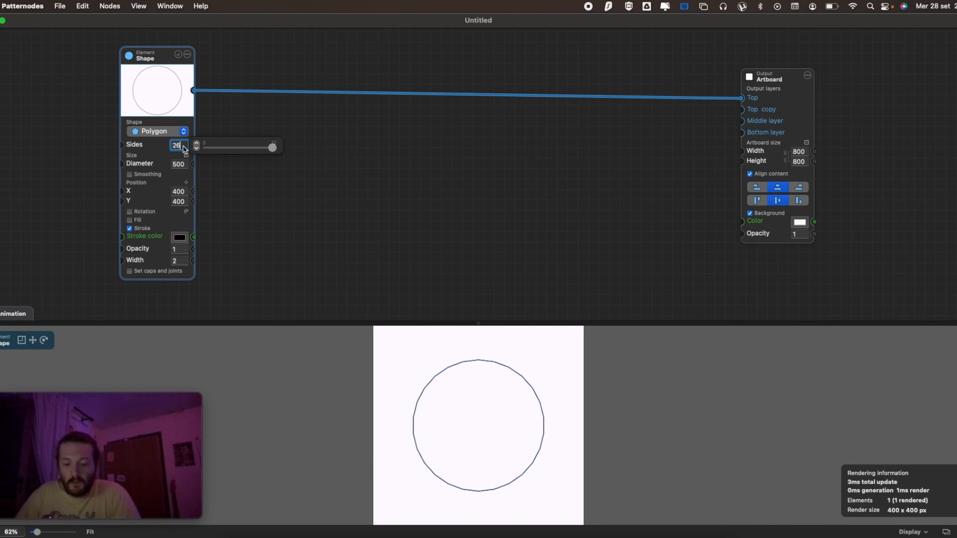
key(shift+Down)
key(shift+Up)
key(shift+Down)
key(shift+Down)
key(shift+Up)
key(shift+Up)
key(shift+Down)
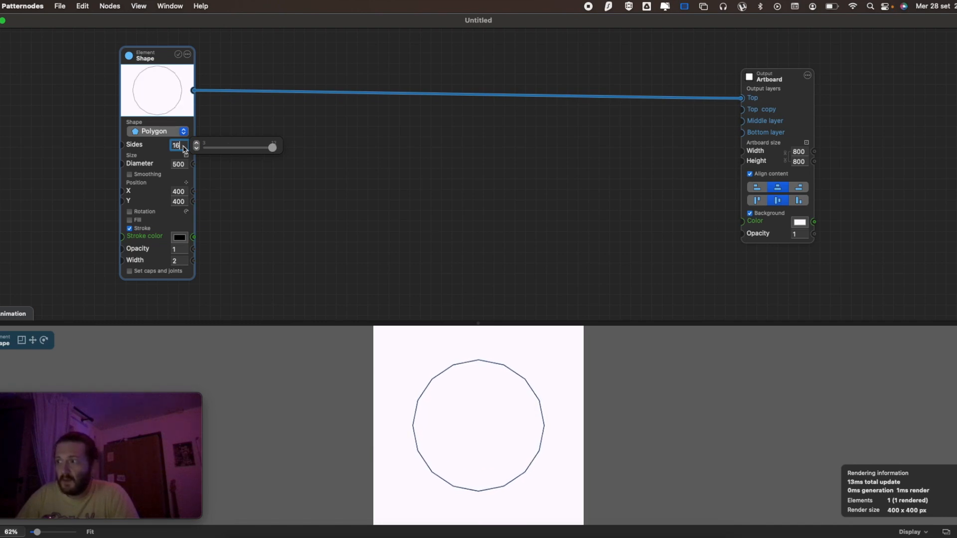
- Lower the polygon's number of sides to 10
key(shift+Down)
key(Down)
key(shift+Up)
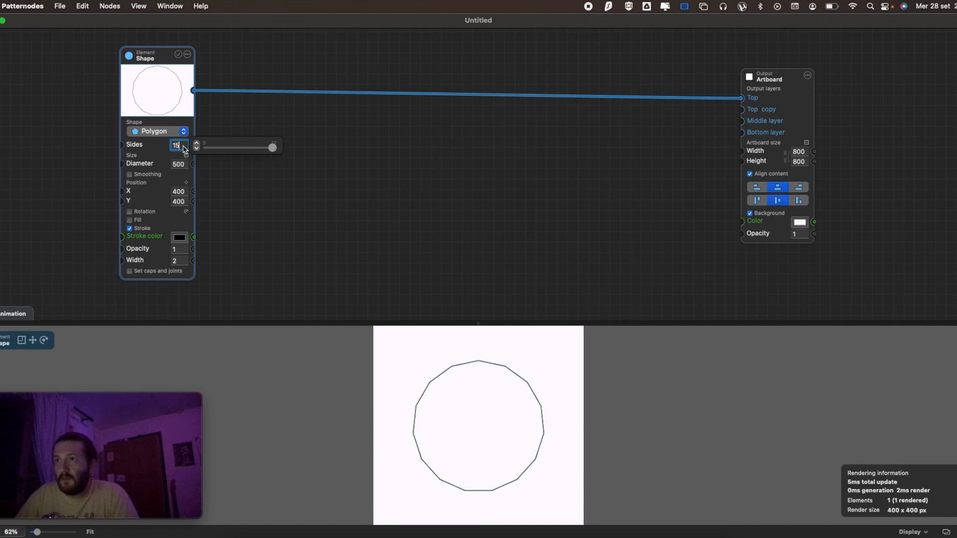
key(Down)
key(Down)
key(Down)
key(Down)
key(Down)
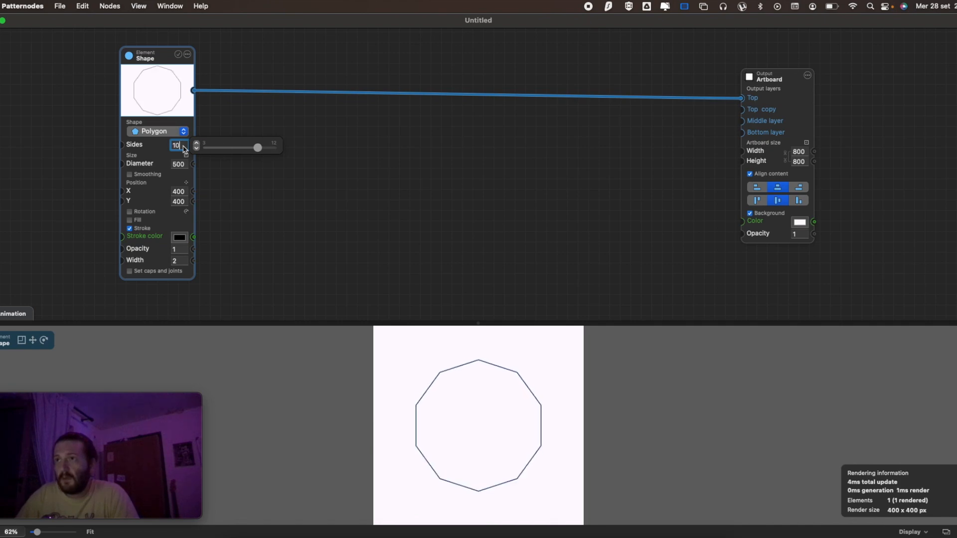
- Try 30 sides on the polygon and return the count to 10
key(shift+Up)
key(shift+Up)
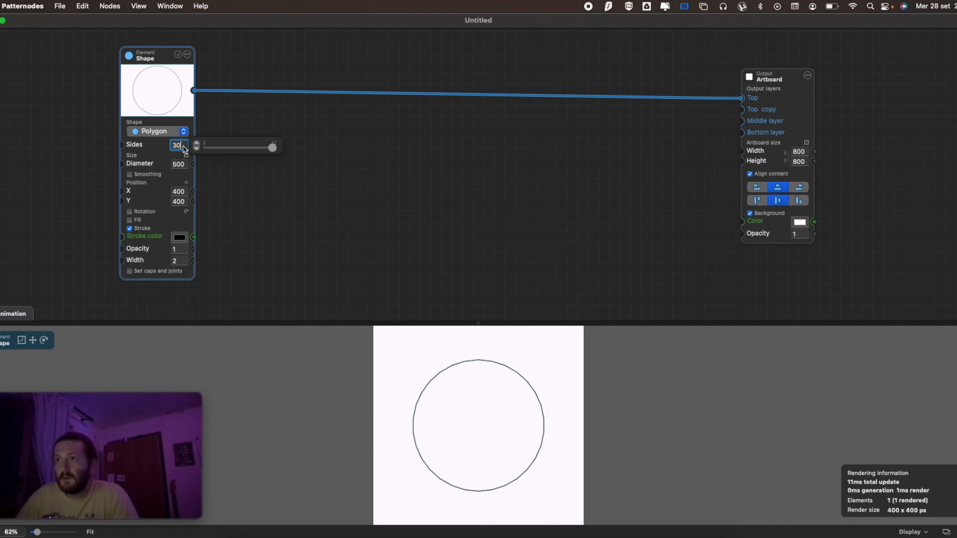
key(shift+Down)
key(shift+Down)
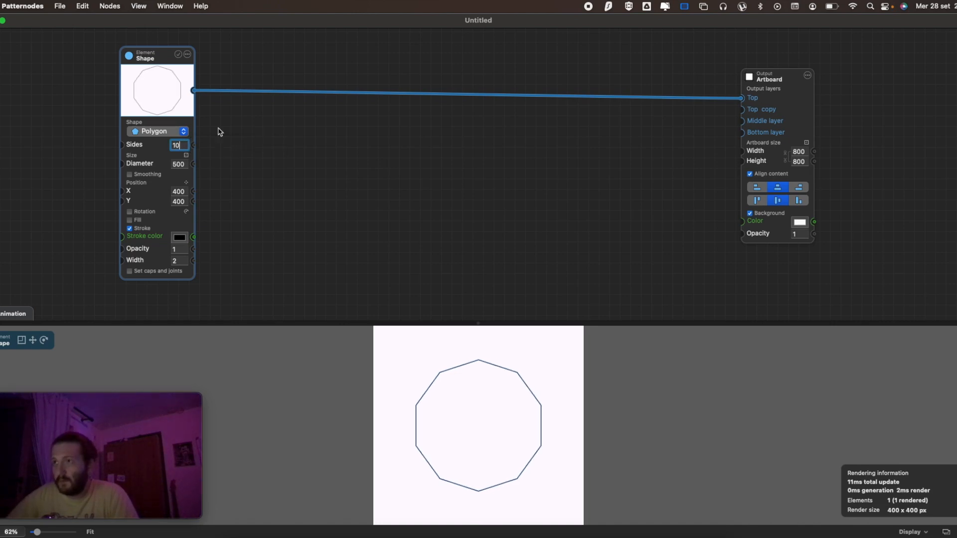
- Reduce the polygon to 6 sides, and raise the count to 8 to make an octagon
key(Down)
key(Down)
key(Down)
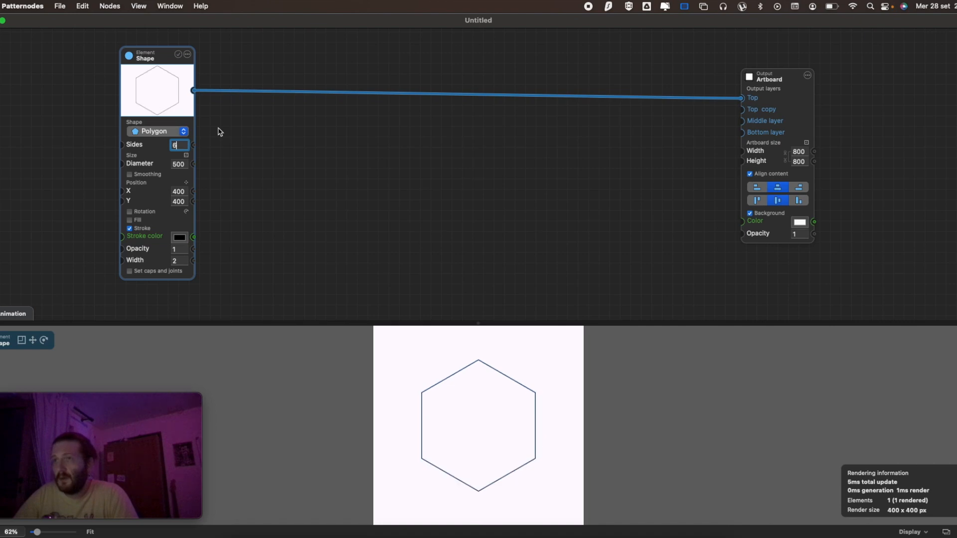
key(Up)
key(Up)
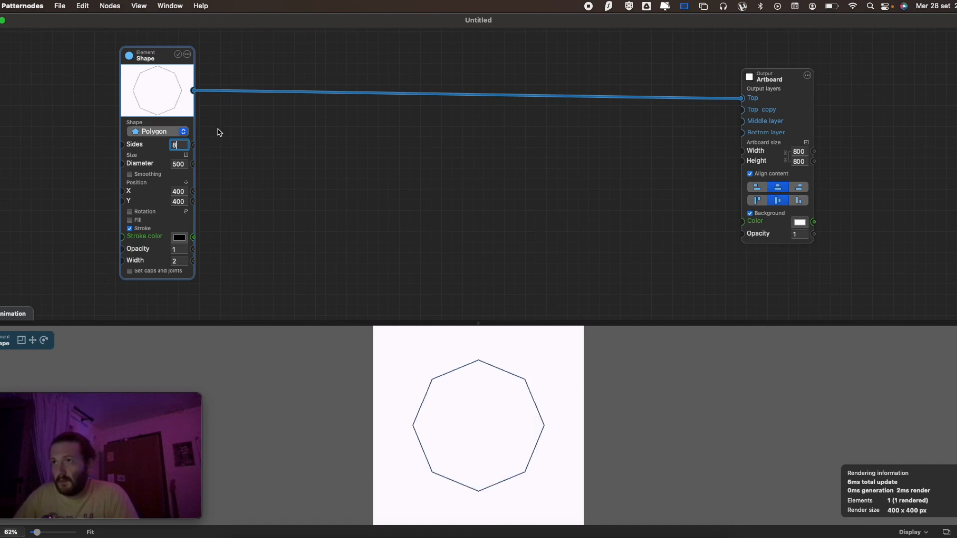
- Lower the octagon's diameter to 400
click(180, 165)
key(Down)
key(Down)
key(Down)
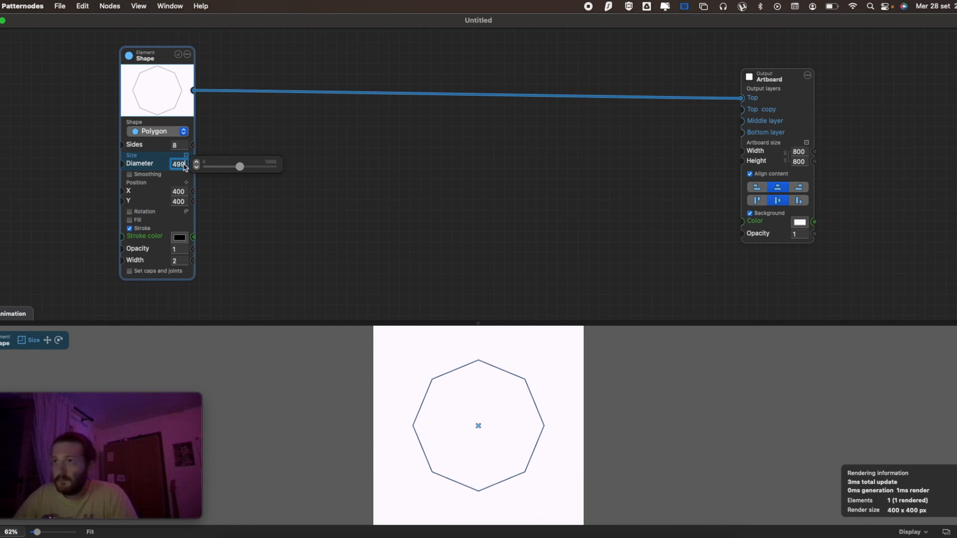
key(Down)
key(Down)
key(Down)
key(Down)
key(Down)
key(Down)
key(Down)
key(shift+Down)
key(shift+Down)
key(shift+Down)
key(shift+Down)
key(shift+Down)
key(shift+Down)
key(shift+Down)
key(shift+Down)
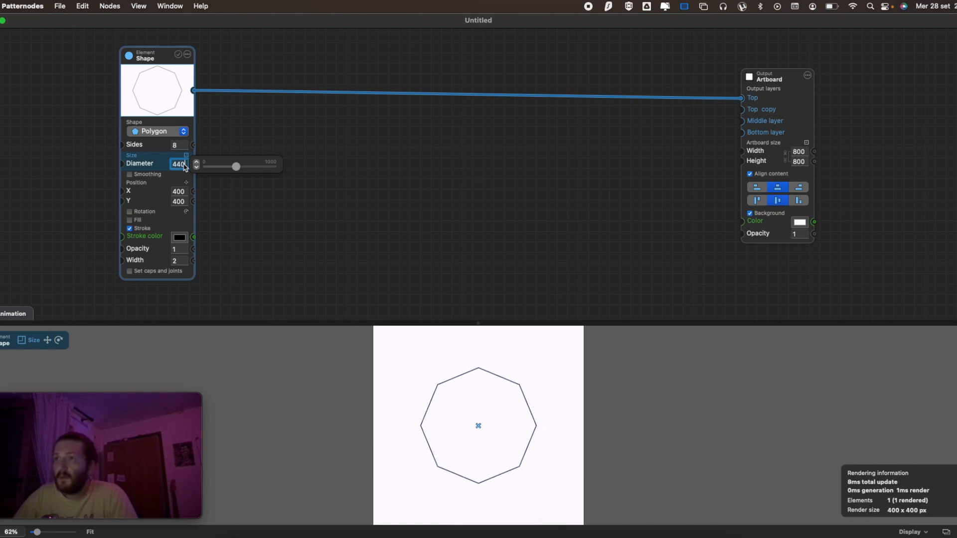
key(shift+Down)
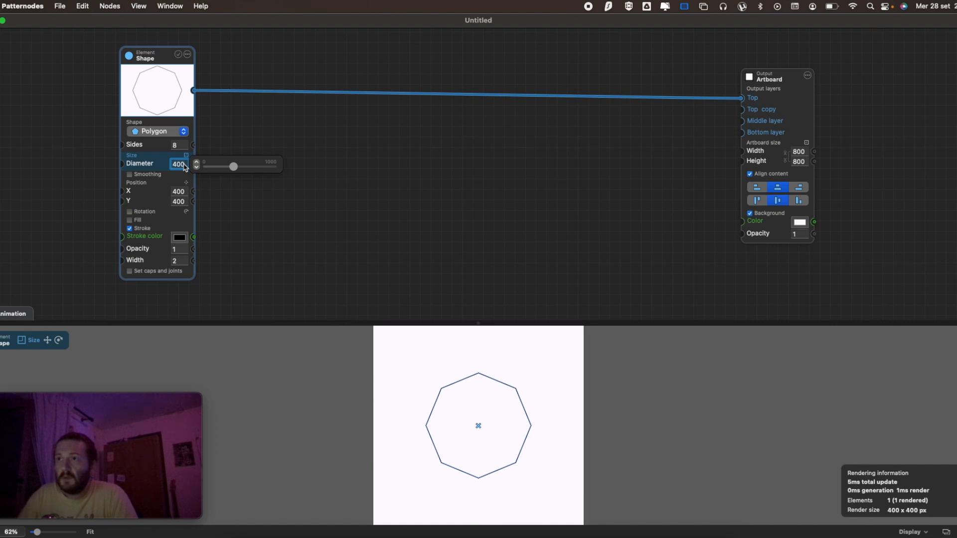
- Turn on rotation for the octagon, trying an angle of 12 and setting it to 30
click(155, 213)
click(180, 218)
text(12)
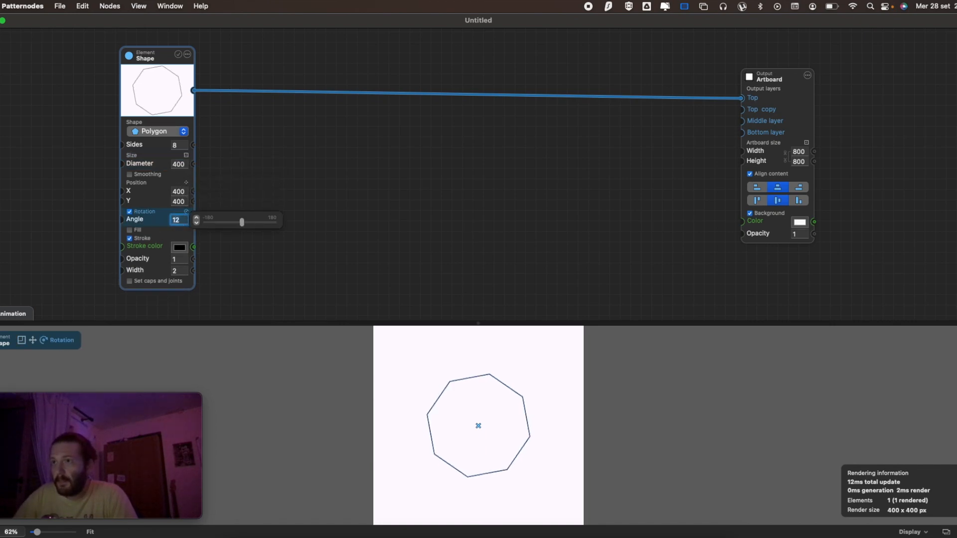
text(30)
key(Tab)
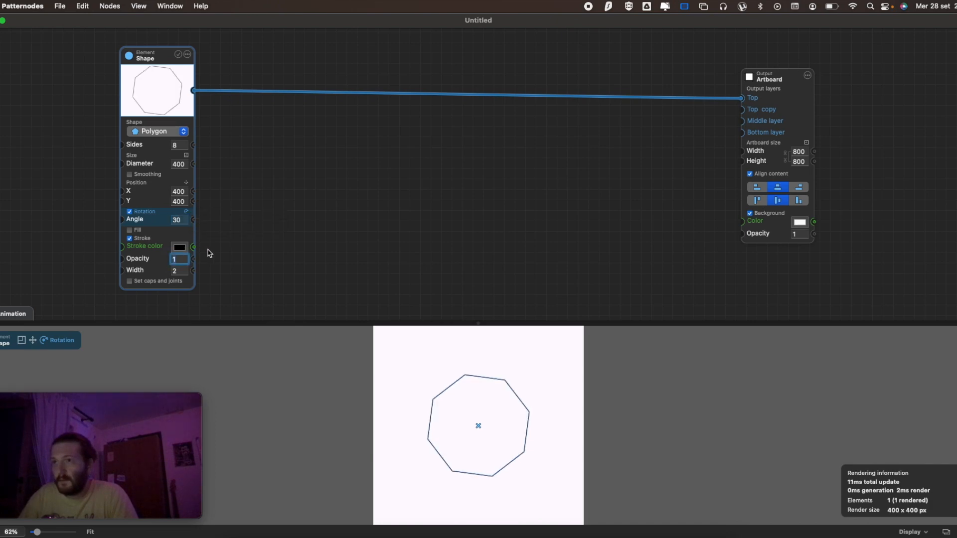
- Change the shape to Star polygon and set its number of sides to 6
click(181, 133)
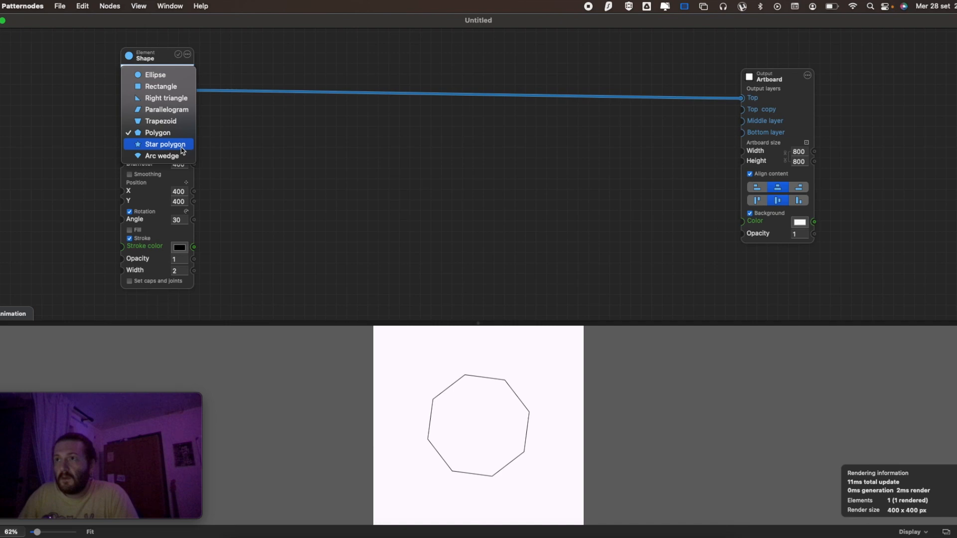
click(181, 147)
click(185, 145)
key(Up)
key(Up)
key(Up)
key(Down)
key(Down)
key(Down)
key(Down)
key(Down)
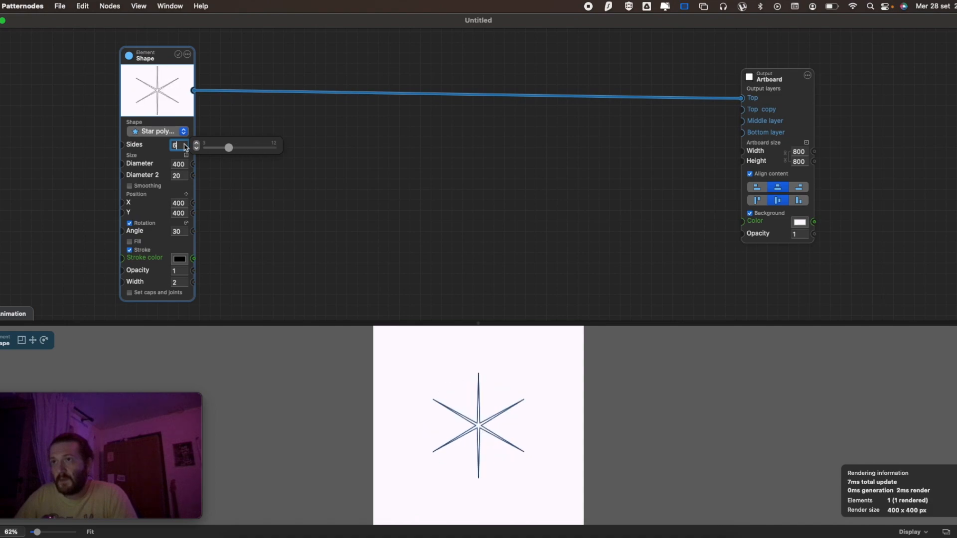
- Increase the star polygon's main diameter to 476
key(Tab)
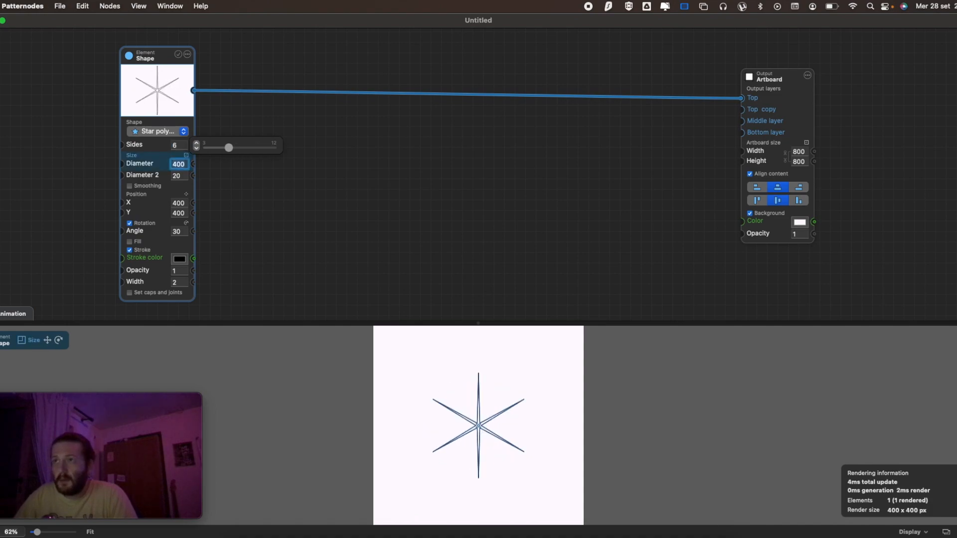
key(shift+Up)
key(shift+Up)
key(shift+Up)
- Adjust the star polygon's second diameter up and down, settling on 100
key(Tab)
key(shift+Up)
key(shift+Up)
key(shift+Up)
key(shift+Up)
key(shift+Up)
key(shift+Up)
key(shift+Up)
key(shift+Up)
key(shift+Up)
key(shift+Up)
key(shift+Up)
key(shift+Up)
key(shift+Up)
key(shift+Up)
key(shift+Up)
key(shift+Down)
key(shift+Down)
key(shift+Down)
key(shift+Down)
key(shift+Down)
key(shift+Down)
key(shift+Down)
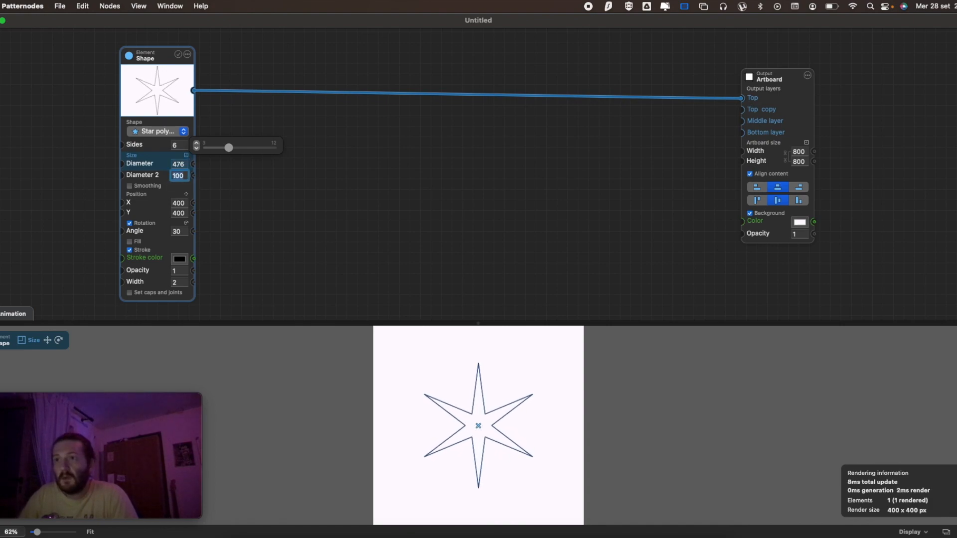
- Turn off the star polygon's rotation and deselect the Shape node
click(181, 232)
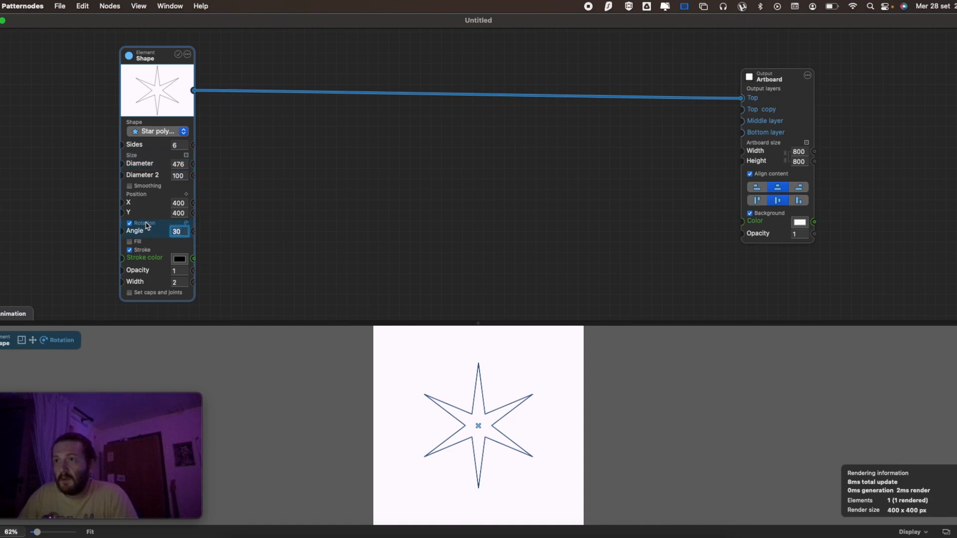
click(146, 223)
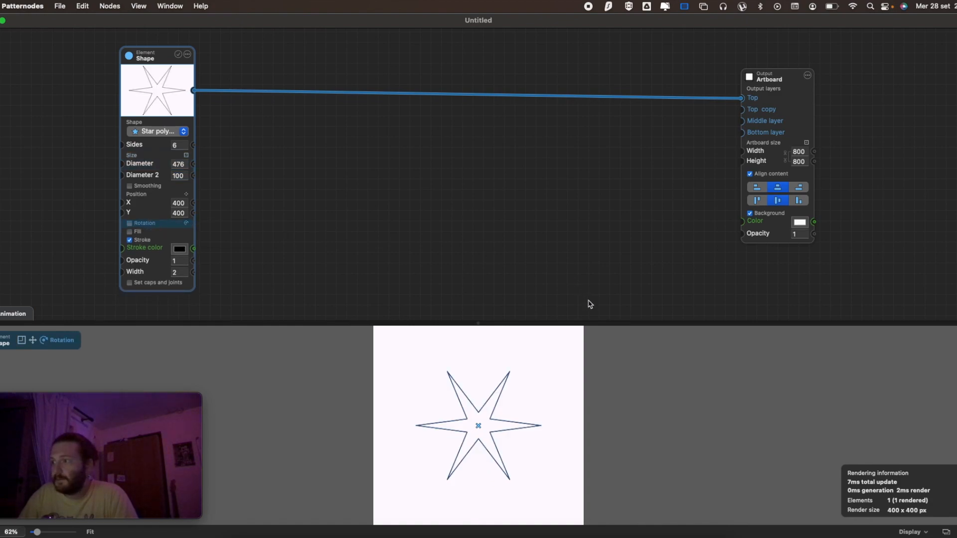
click(287, 154)
- Change the Shape node's shape to Arc wedge
click(147, 132)
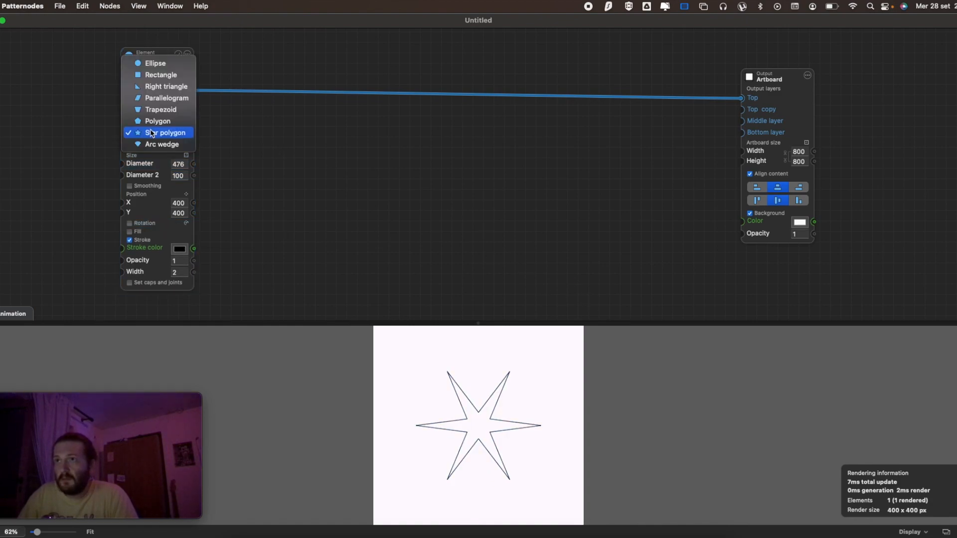
click(154, 145)
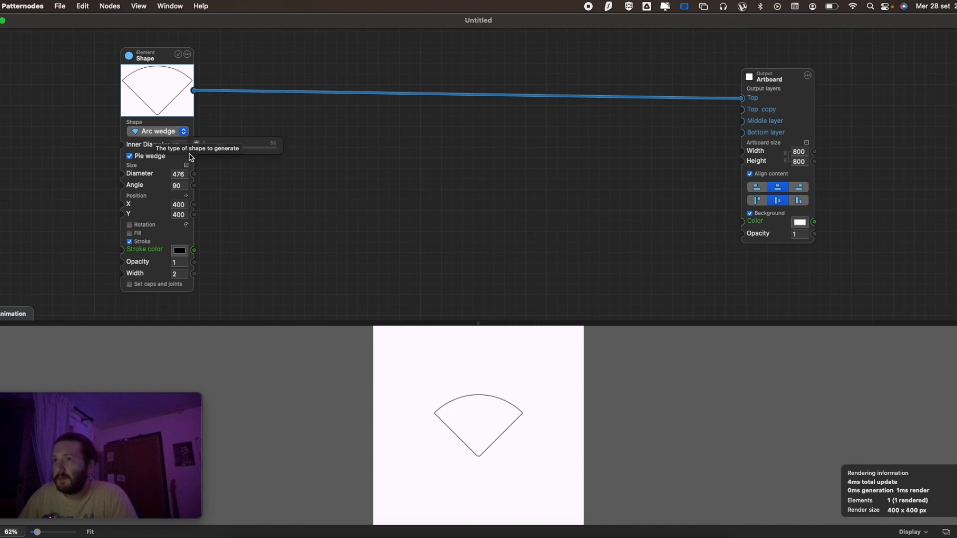
- Increase the arc wedge's inner diameter to 220
click(181, 145)
key(shift+Up)
key(shift+Up)
key(shift+Up)
key(shift+Up)
key(shift+Up)
key(shift+Up)
key(shift+Up)
key(shift+Up)
key(shift+Up)
key(shift+Up)
key(shift+Up)
key(shift+Up)
key(shift+Up)
key(shift+Up)
key(shift+Up)
key(shift+Up)
key(shift+Up)
key(shift+Up)
key(shift+Up)
key(shift+Up)
key(shift+Up)
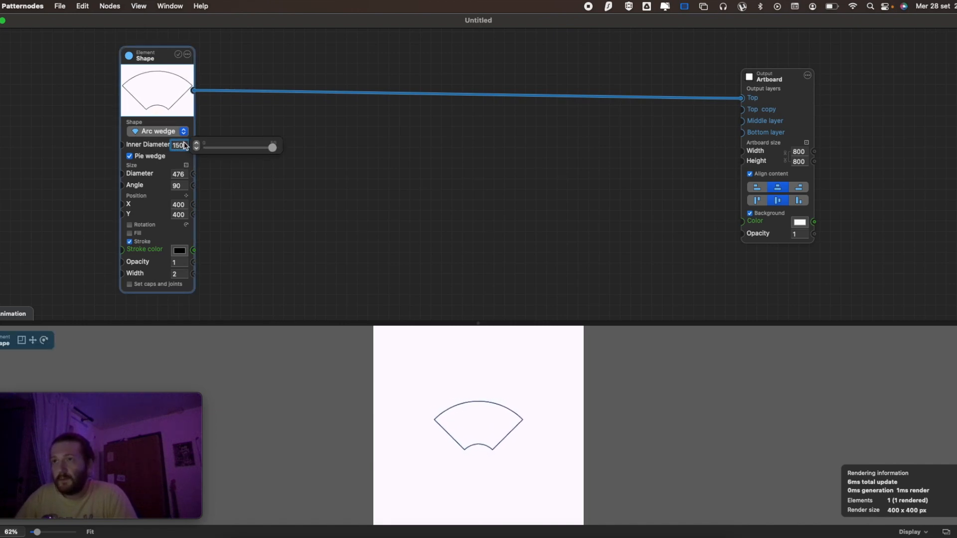
- Increase the arc wedge's outer diameter to 596
key(Tab)
key(shift+Up)
key(shift+Up)
key(shift+Up)
key(shift+Up)
key(shift+Up)
key(shift+Up)
key(shift+Up)
key(shift+Up)
key(shift+Up)
key(shift+Up)
key(shift+Up)
key(shift+Up)
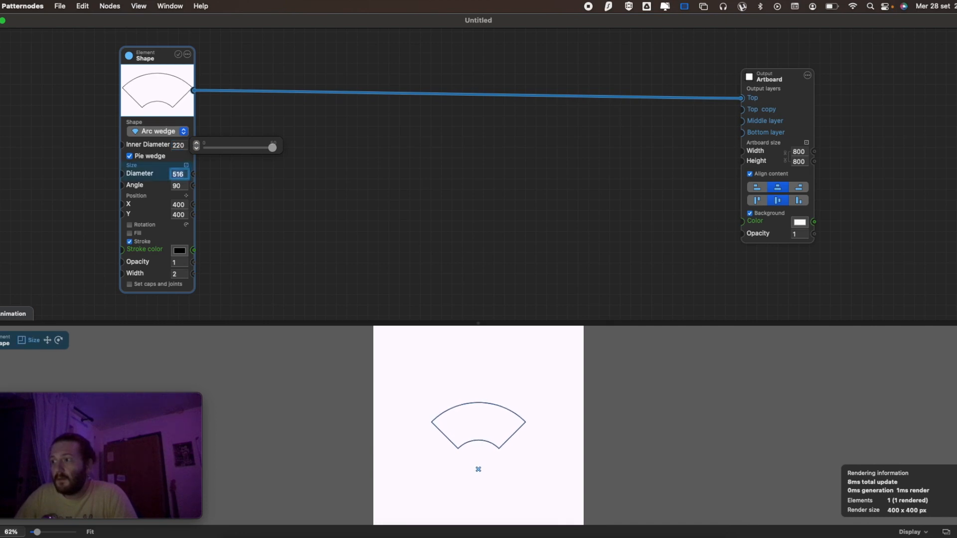
- Adjust the arc wedge's size angle until it forms an exact half ring at 180 degrees
key(Tab)
key(shift+Up)
key(shift+Up)
key(shift+Up)
key(shift+Up)
key(shift+Up)
key(shift+Up)
key(shift+Up)
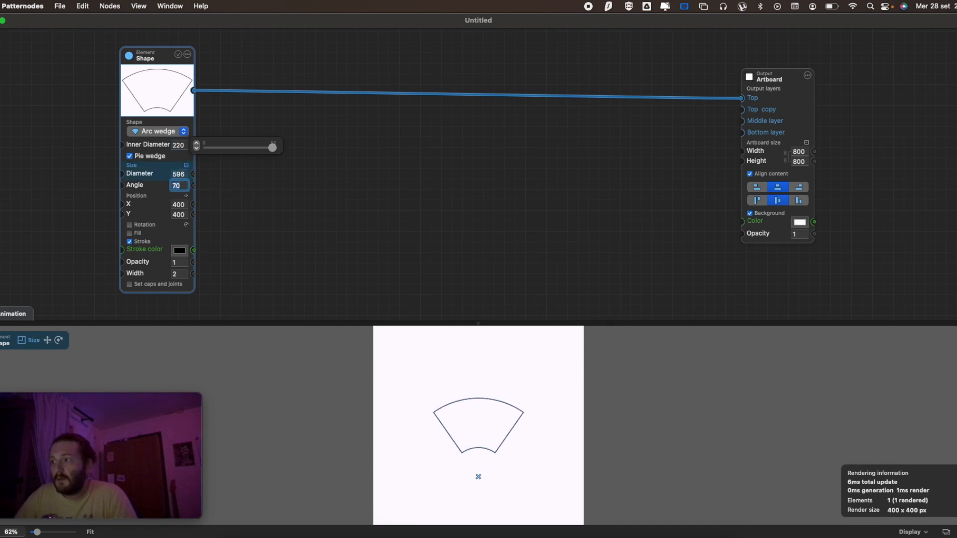
key(shift+Up)
key(shift+Up)
key(shift+Up)
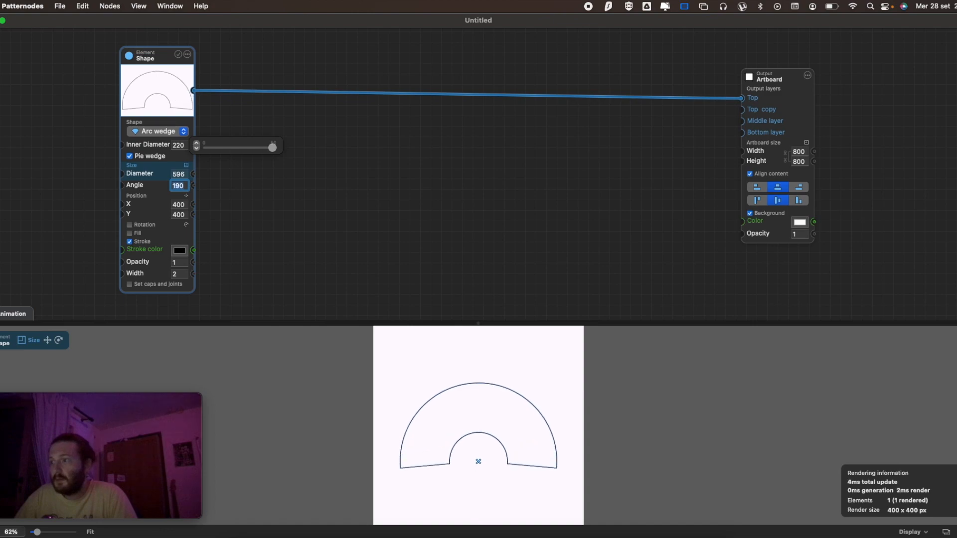
key(Down)
key(Down)
key(Down)
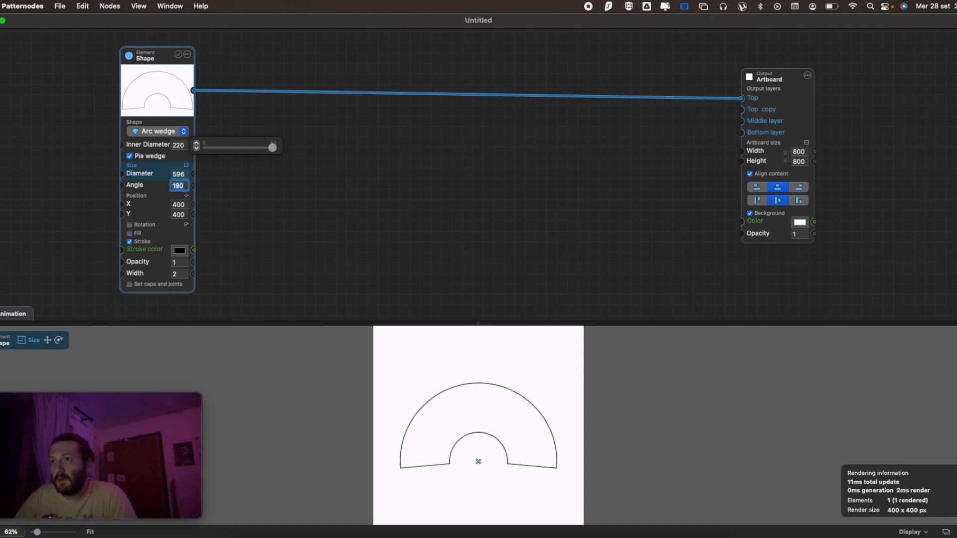
key(Down)
key(Down)
key(Down)
key(Down)
key(Down)
key(Down)
key(Down)
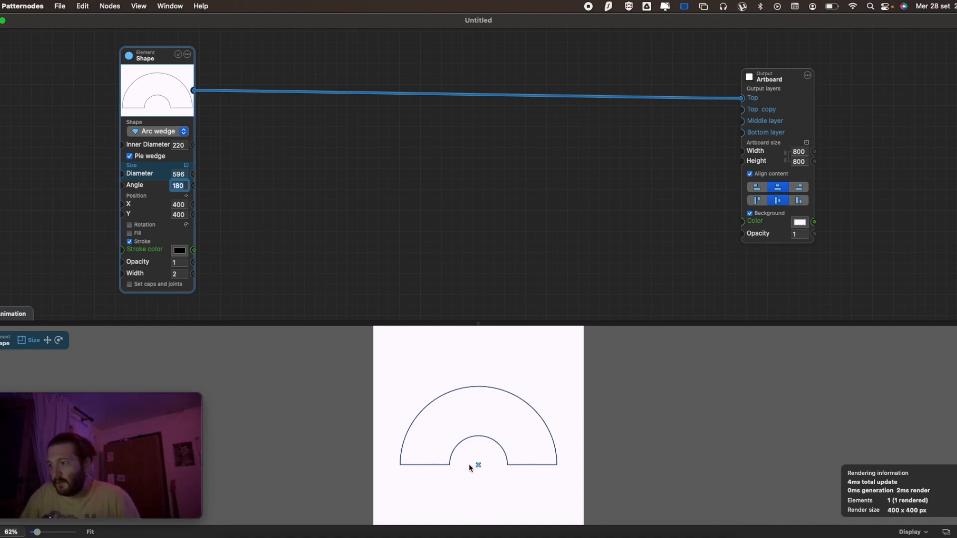
- Turn on rotation for the arc wedge and open its rotation angle for editing
mouse_move(182, 198)
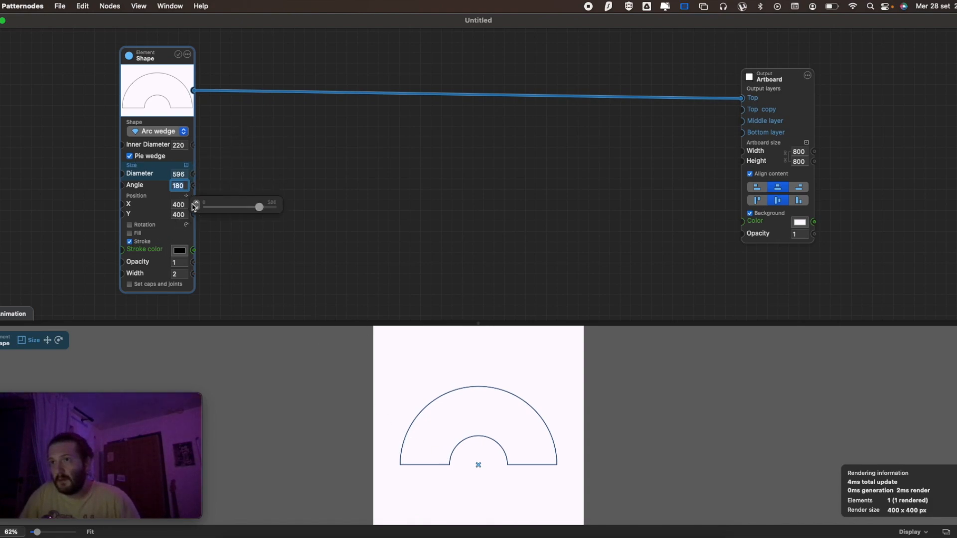
click(140, 225)
mouse_move(184, 211)
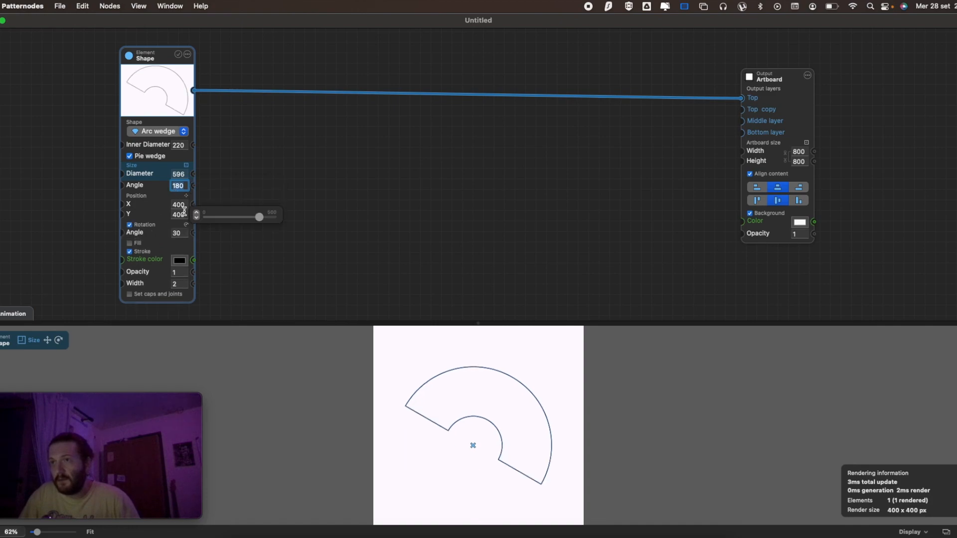
click(183, 233)
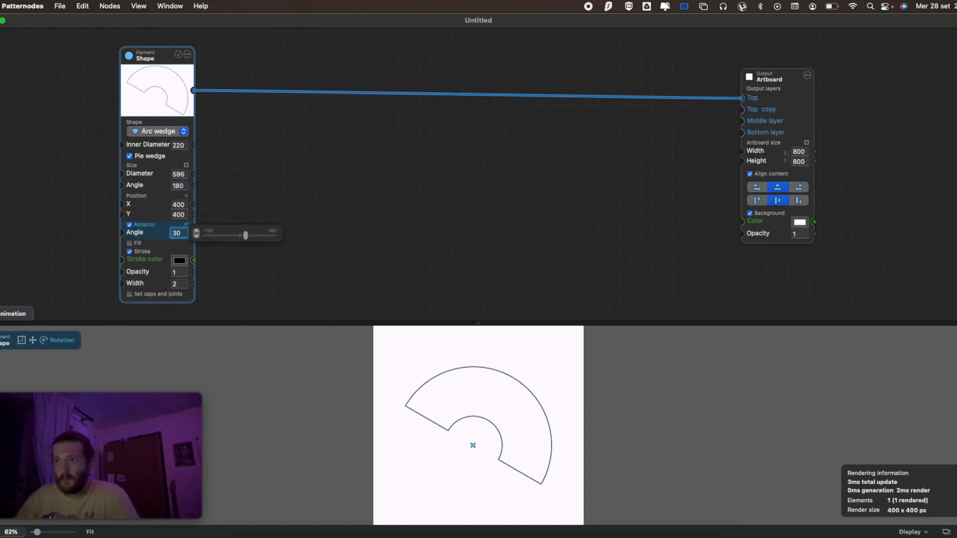
- Try rotating the arc wedge shape to 90 degrees
key(shift+Up)
key(shift+Up)
key(shift+Up)
key(shift+Up)
key(shift+Up)
key(shift+Up)
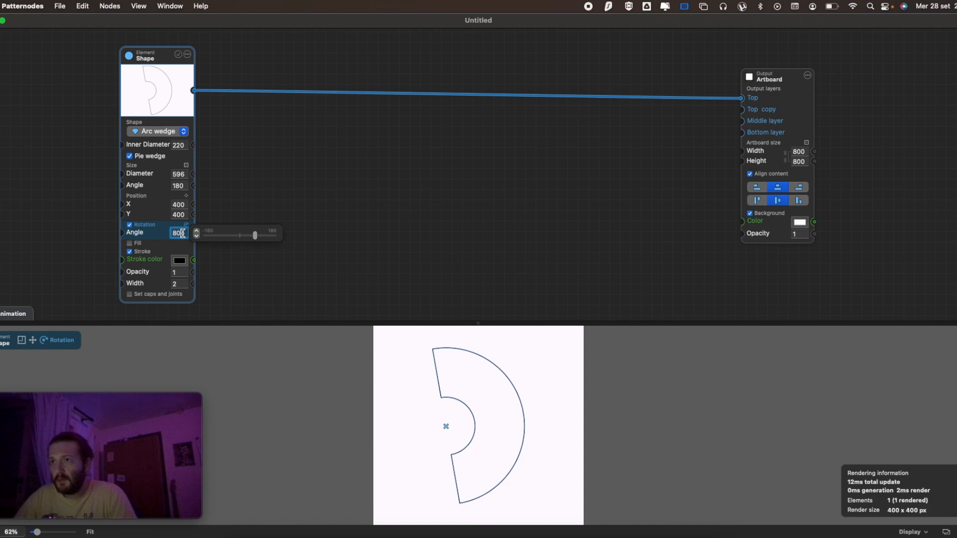
- Set the arc wedge's rotation angle to 0
key(shift+Down)
key(shift+Down)
key(shift+Down)
key(shift+Down)
key(shift+Down)
key(shift+Down)
key(shift+Down)
key(shift+Down)
key(shift+Down)
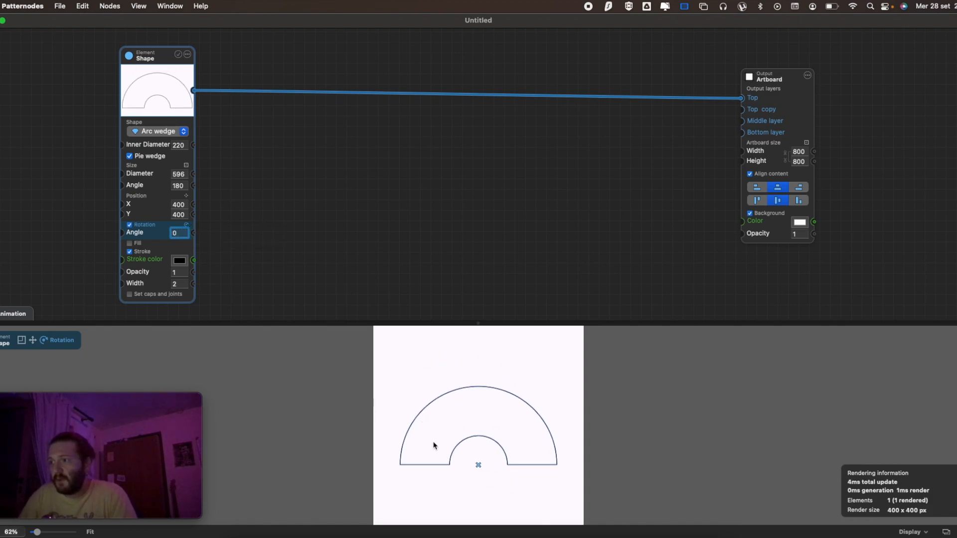
scroll(462, 386, down, 2)
scroll(470, 394, up, 1)
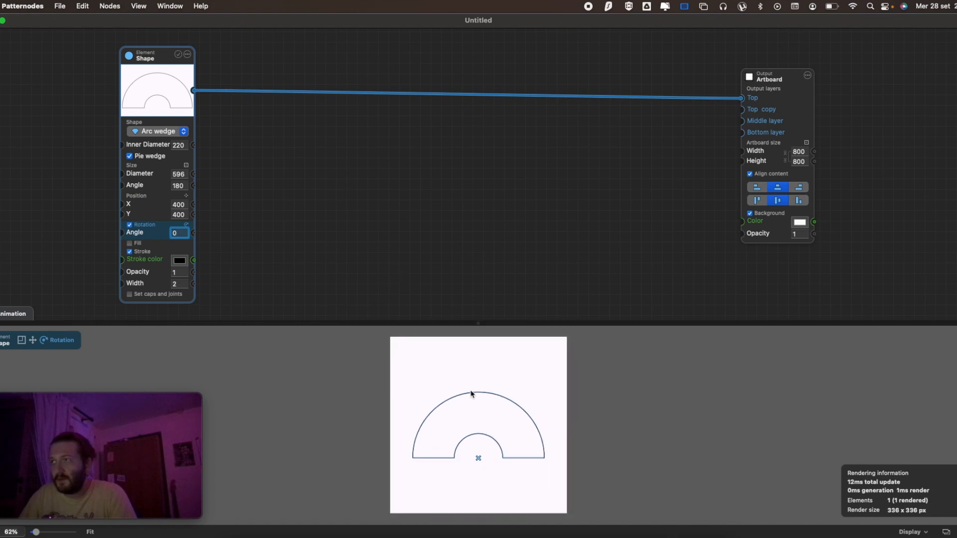
- Delete the Shape node and add a Text element node in its place, connected to the artboard's Top layer
click(162, 134)
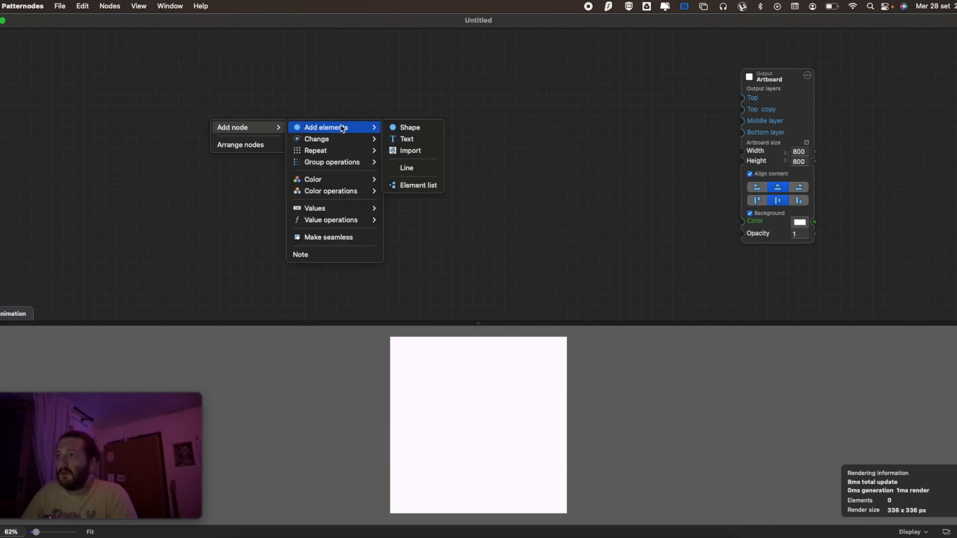
click(394, 145)
drag(236, 139, 226, 108)
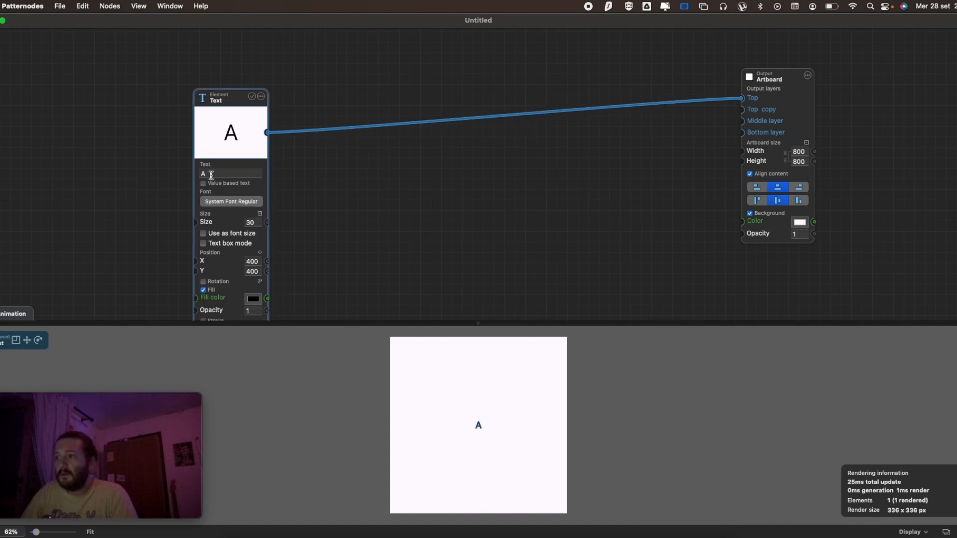
- Enter a first name as the Text node's content
click(226, 174)
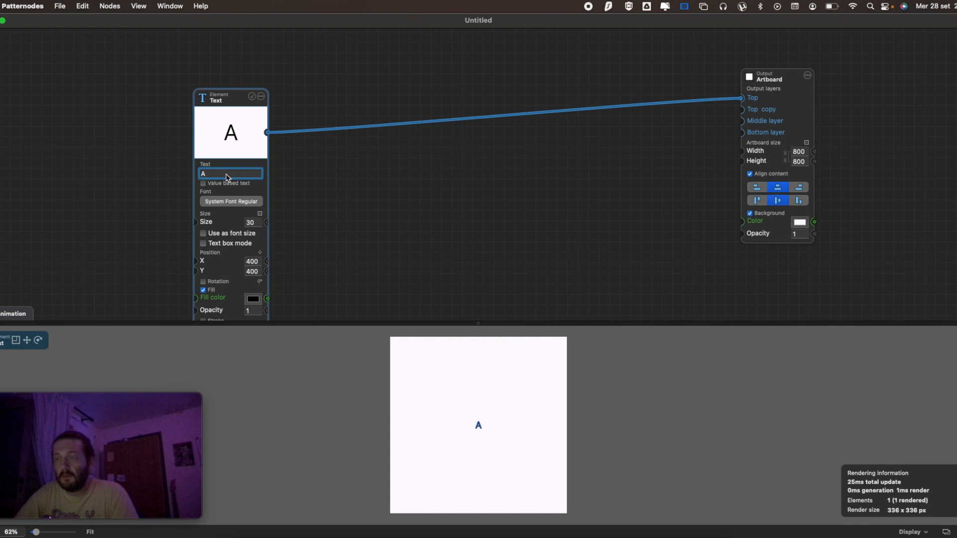
text(lessio)
key(Return)
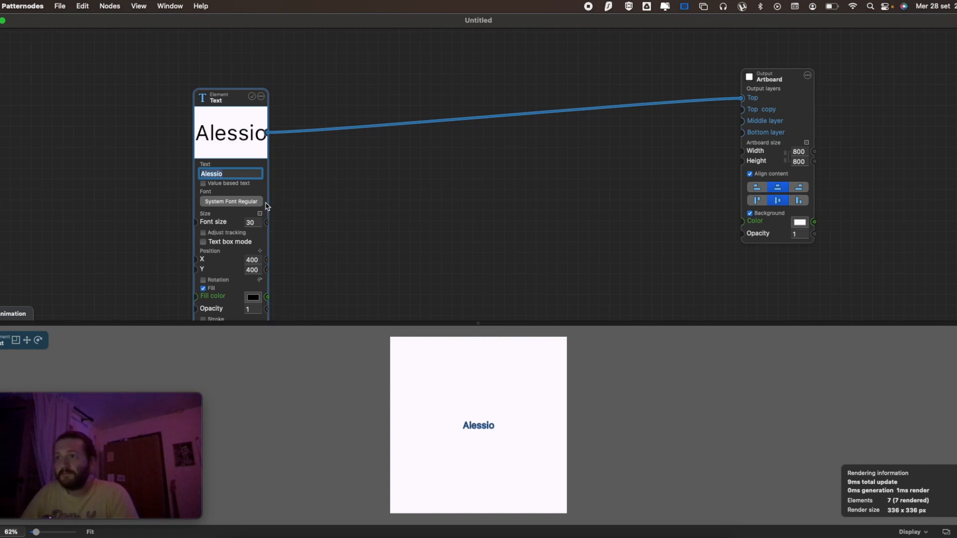
- Try Bodoni 72 and Bodoni 72 Oldstyle on the text and set its font to Boska Regular
click(259, 201)
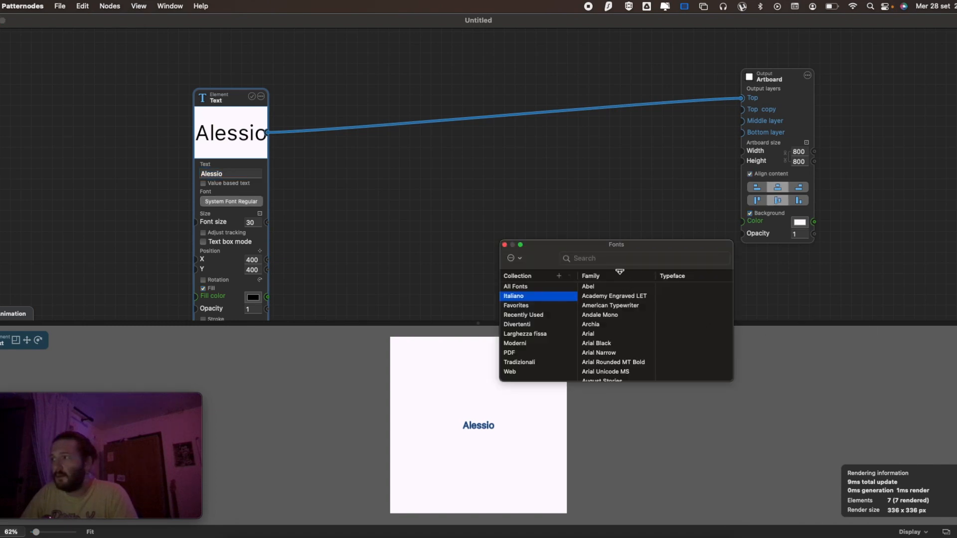
scroll(606, 342, down, 8)
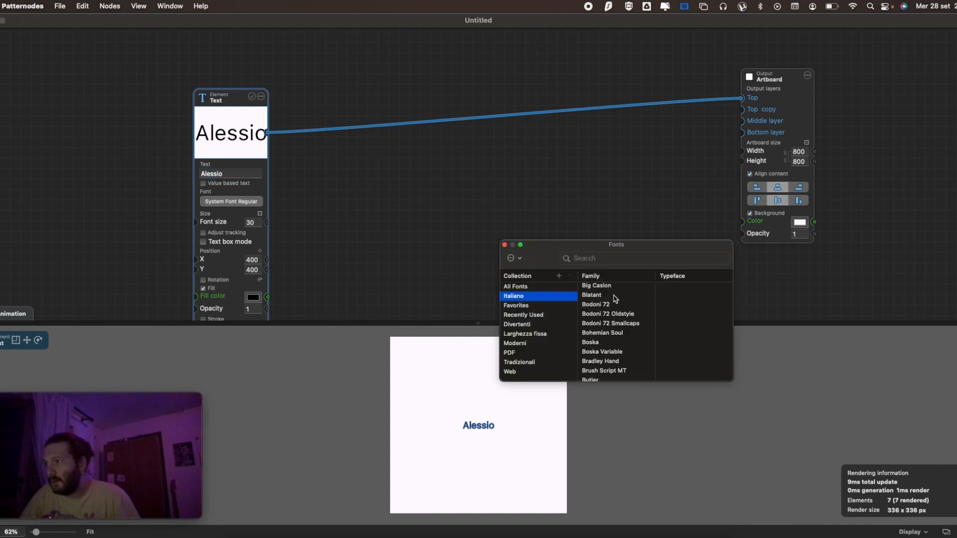
click(597, 304)
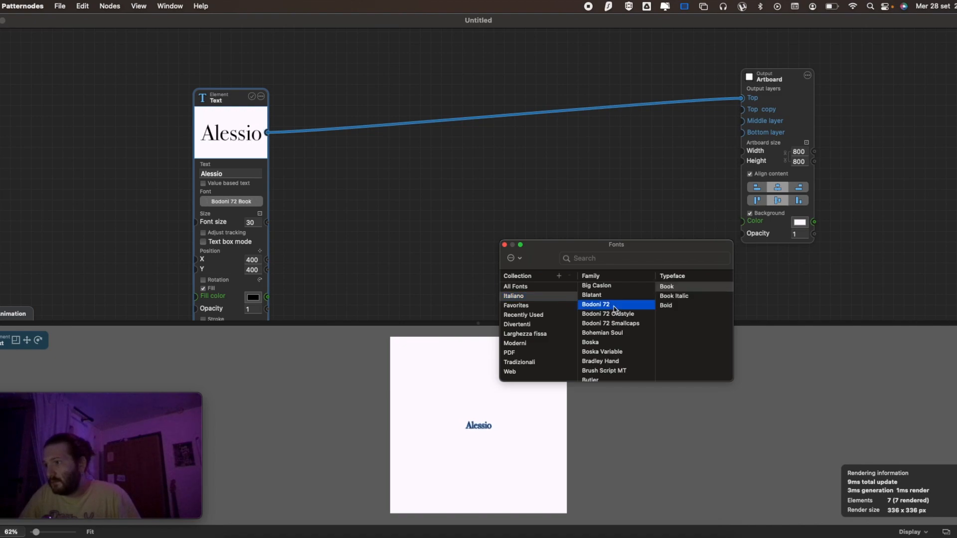
click(609, 315)
scroll(606, 326, down, 3)
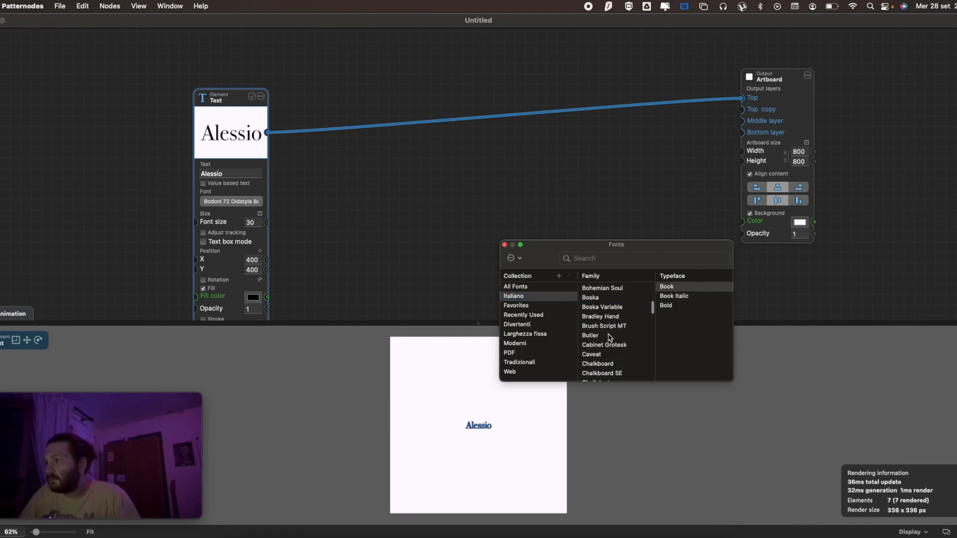
click(598, 315)
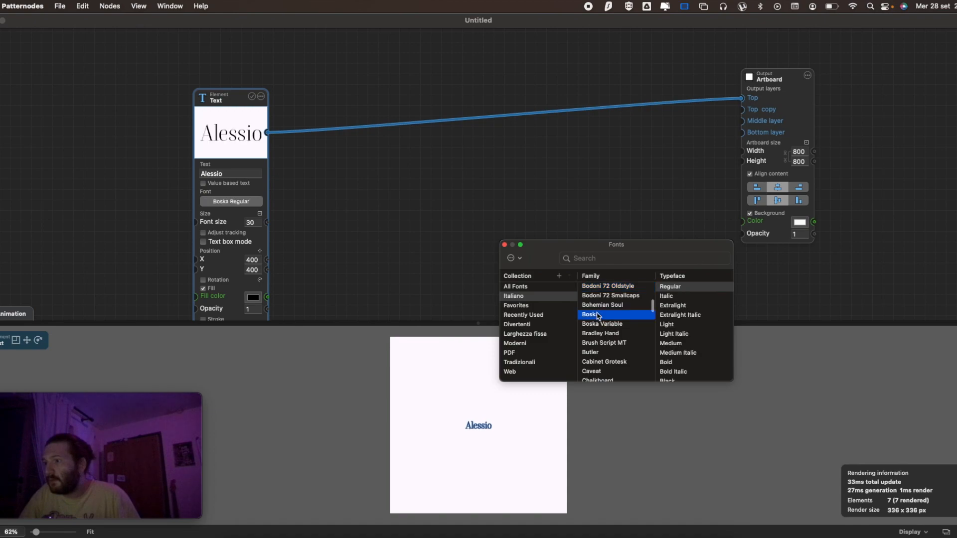
- Set the text's font size to 110 and turn on text box mode
double_click(255, 223)
text(110)
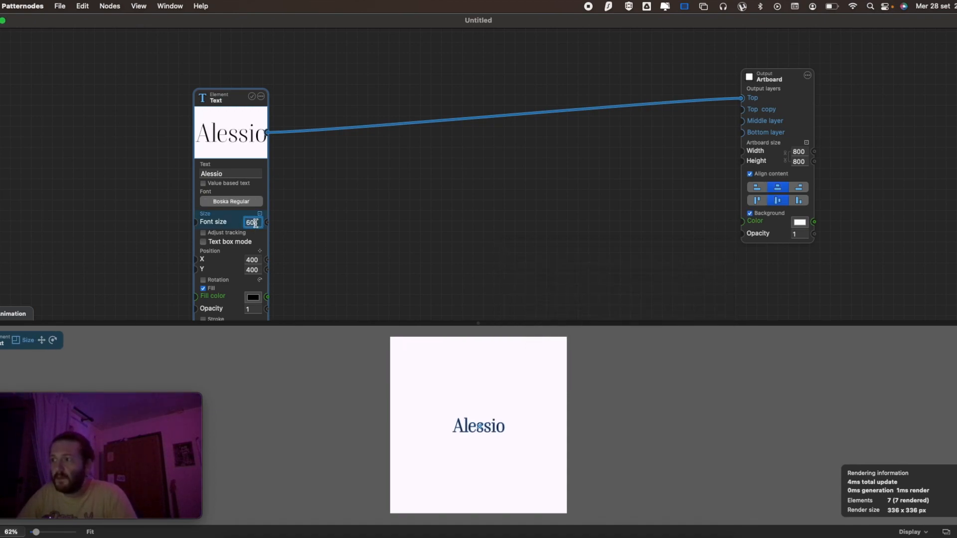
click(241, 244)
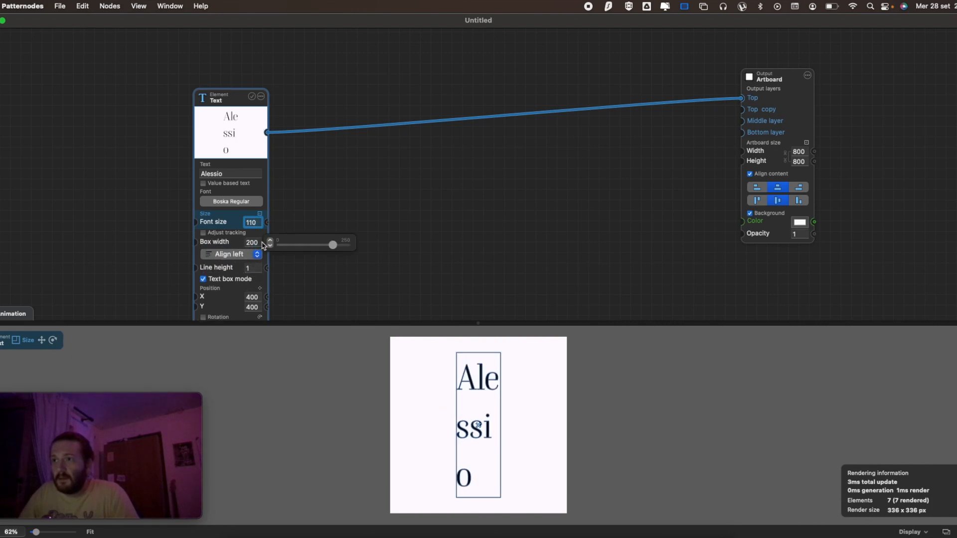
- Widen the text box to 442 so the whole word fits on one line
click(257, 244)
key(Up)
key(Up)
key(Up)
key(Up)
key(Up)
key(Up)
key(Up)
key(Up)
key(Up)
key(Up)
key(Up)
key(Up)
key(shift+Up)
key(shift+Up)
key(shift+Up)
key(shift+Up)
key(shift+Up)
key(shift+Up)
key(shift+Up)
key(shift+Up)
key(shift+Up)
key(shift+Up)
key(shift+Up)
key(shift+Up)
key(shift+Up)
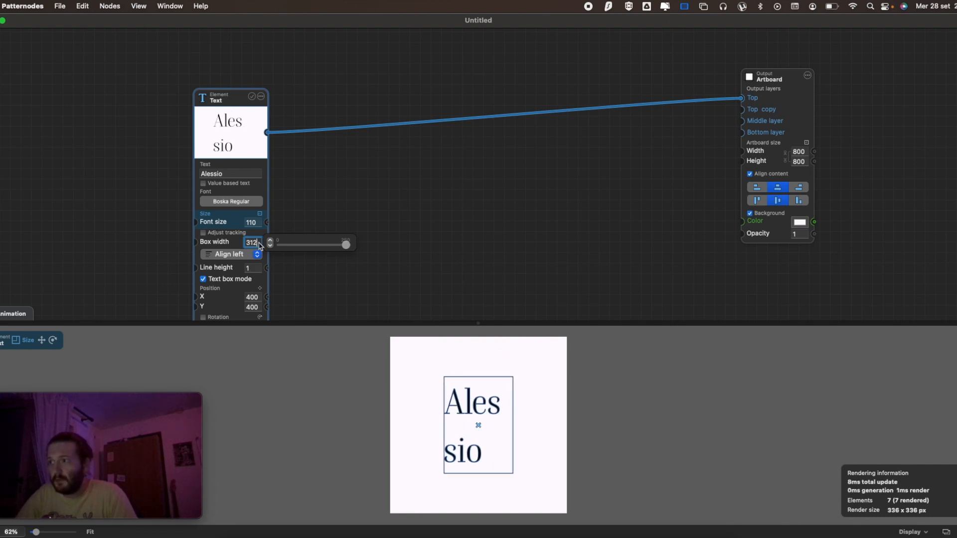
key(shift+Up)
key(shift+Up)
key(shift+Up)
key(shift+Up)
key(shift+Up)
key(shift+Up)
key(shift+Up)
key(shift+Up)
key(shift+Up)
key(shift+Up)
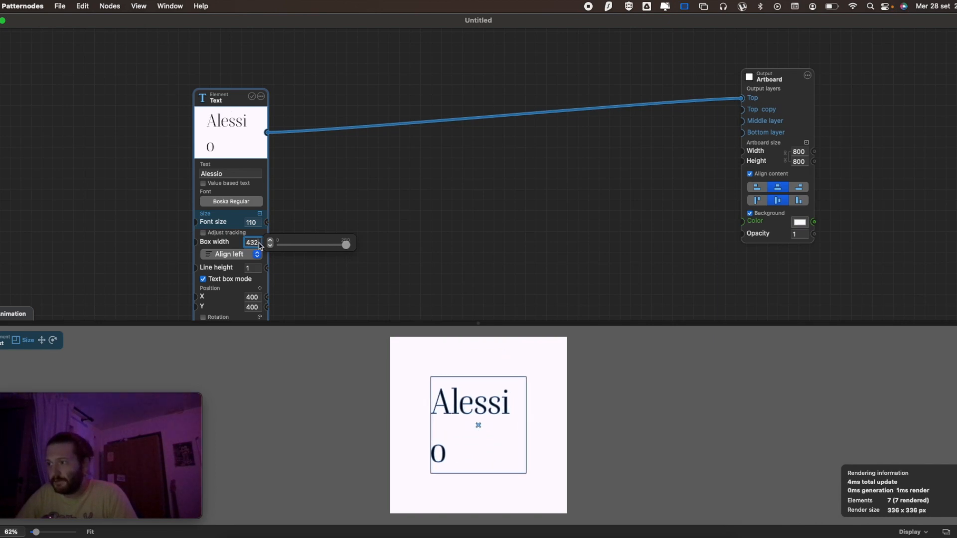
- Center the text inside its box and set the line height to 10
click(241, 255)
click(243, 267)
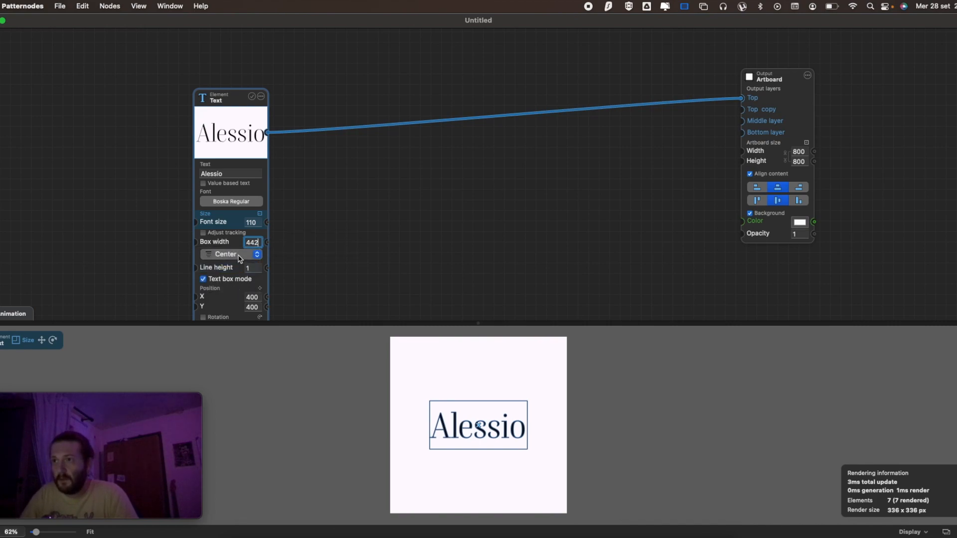
click(248, 269)
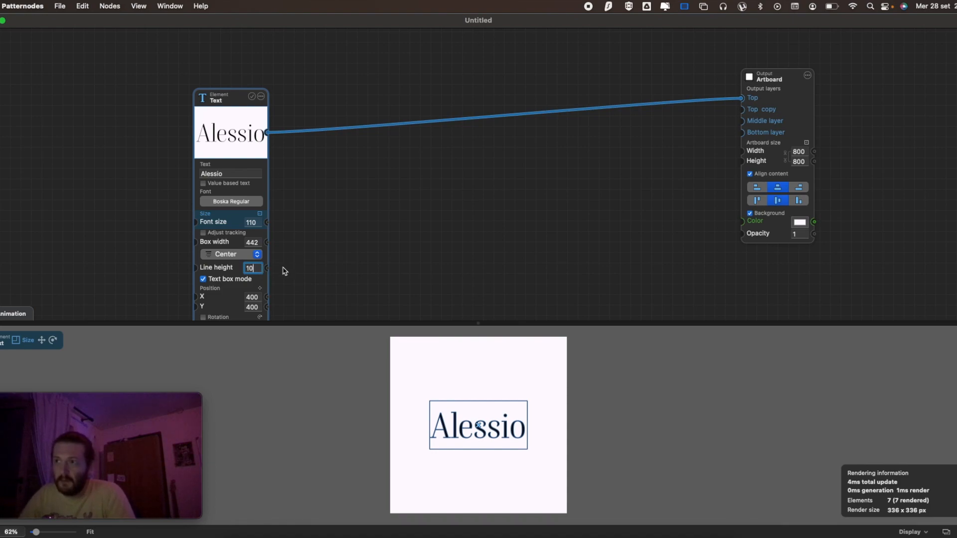
- Enable rotation on the Text node and set its X position to 400
scroll(289, 265, down, 3)
click(255, 241)
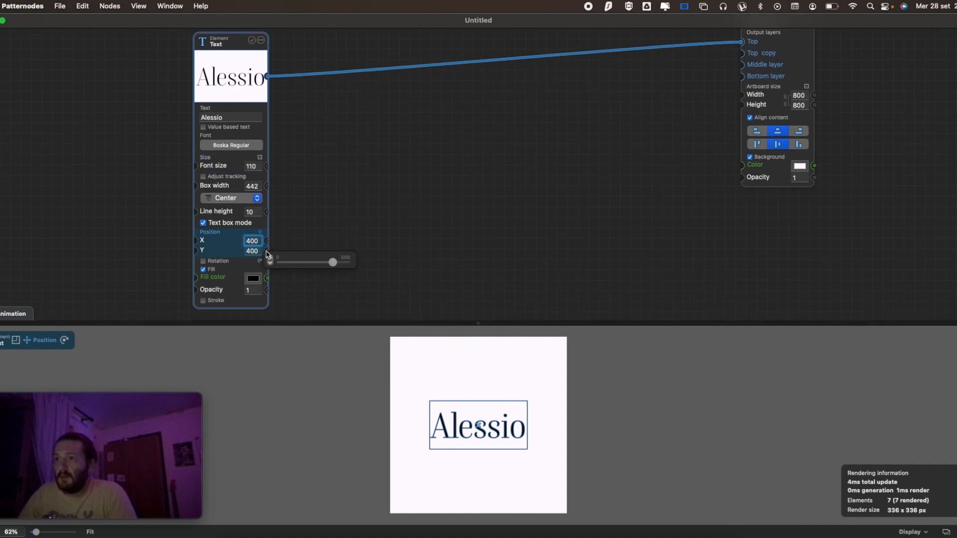
click(217, 262)
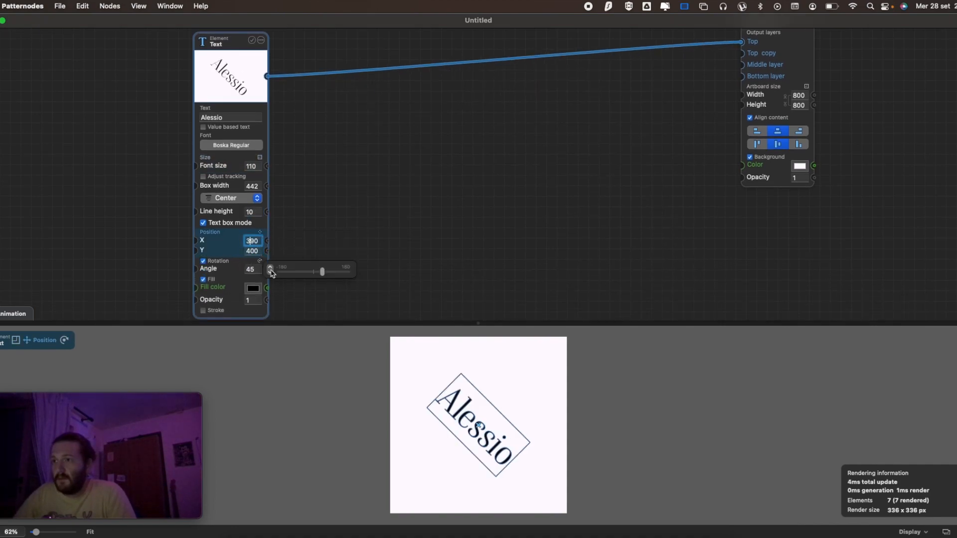
text(3404000)
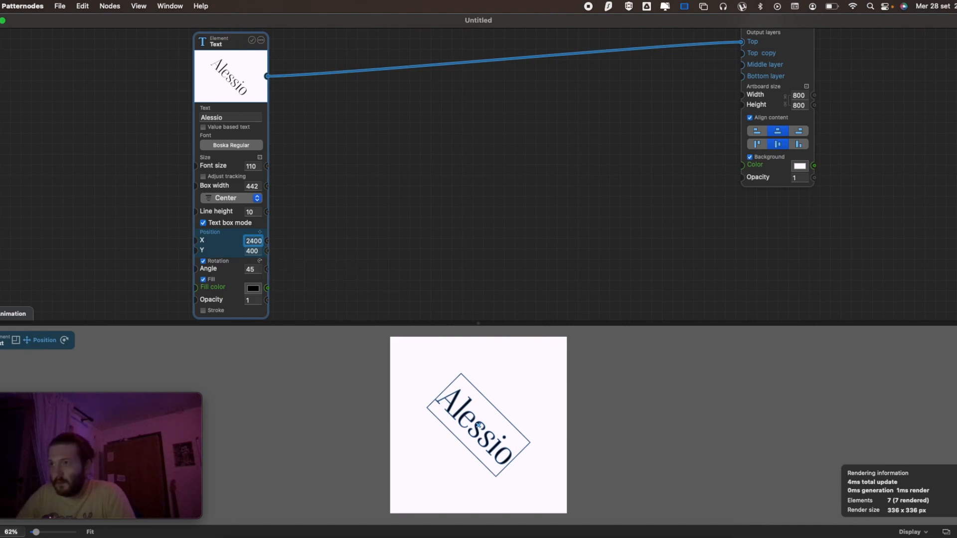
key(BackSpace)
- Set the text's rotation angle to 5
click(256, 270)
key(shift+Down)
key(shift+Down)
key(shift+Down)
key(shift+Down)
key(shift+Down)
key(shift+Down)
key(shift+Down)
key(shift+Down)
key(shift+Up)
key(shift+Up)
key(shift+Up)
key(shift+Up)
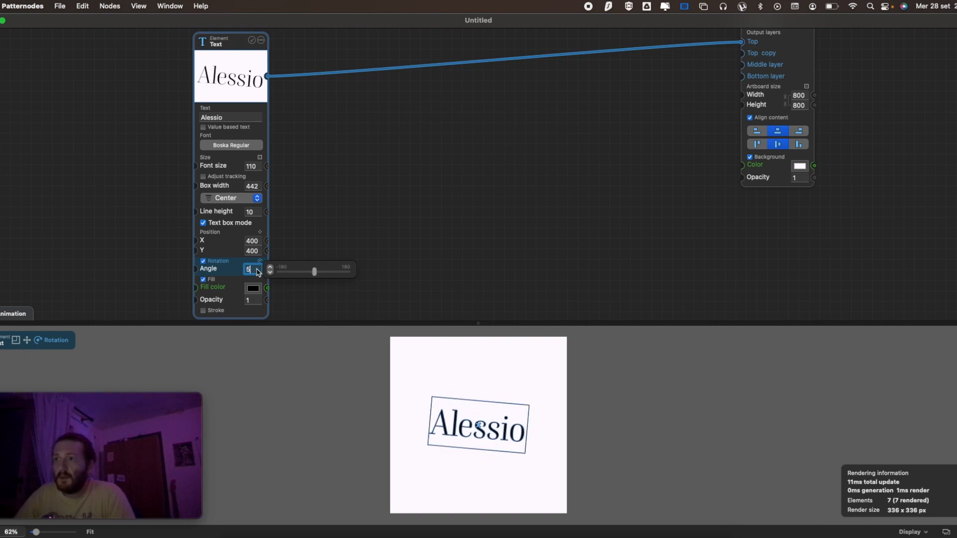
- Make the text outline-only by lowering the fill opacity to 0, enabling the stroke and disabling the fill
click(253, 300)
drag(345, 303, 244, 314)
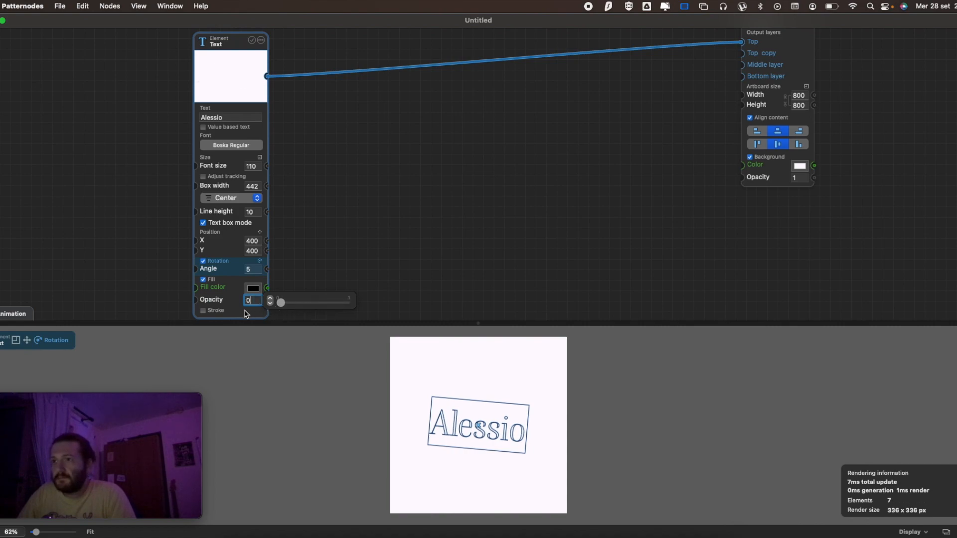
click(203, 310)
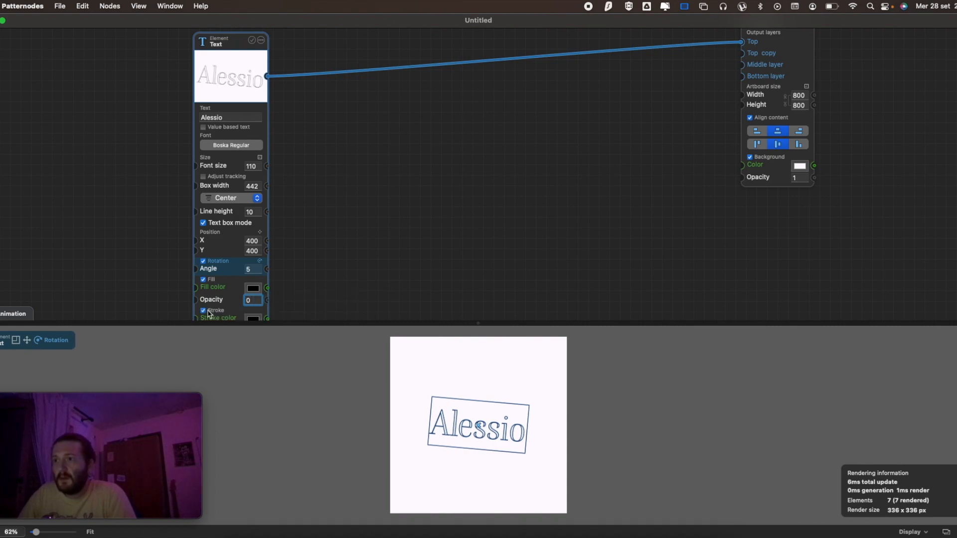
scroll(398, 310, down, 2)
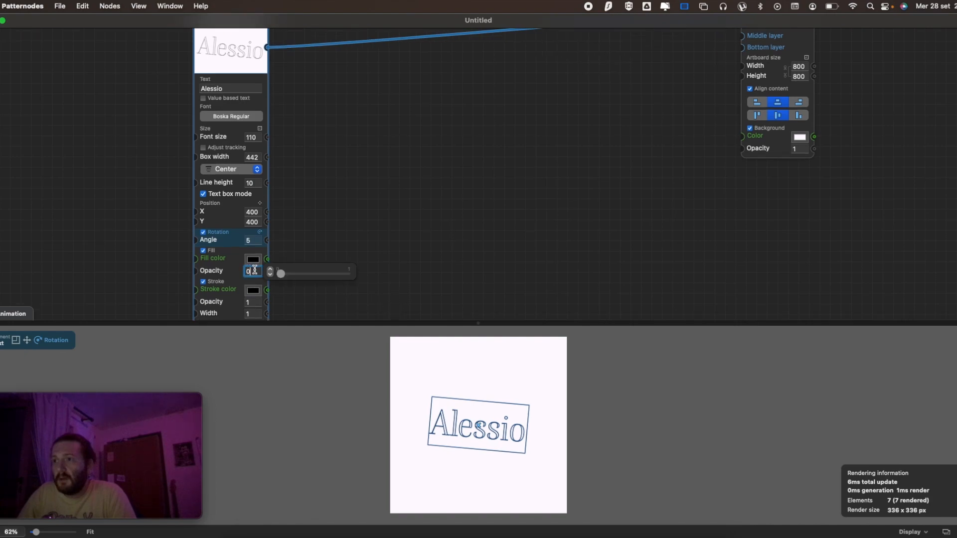
click(203, 252)
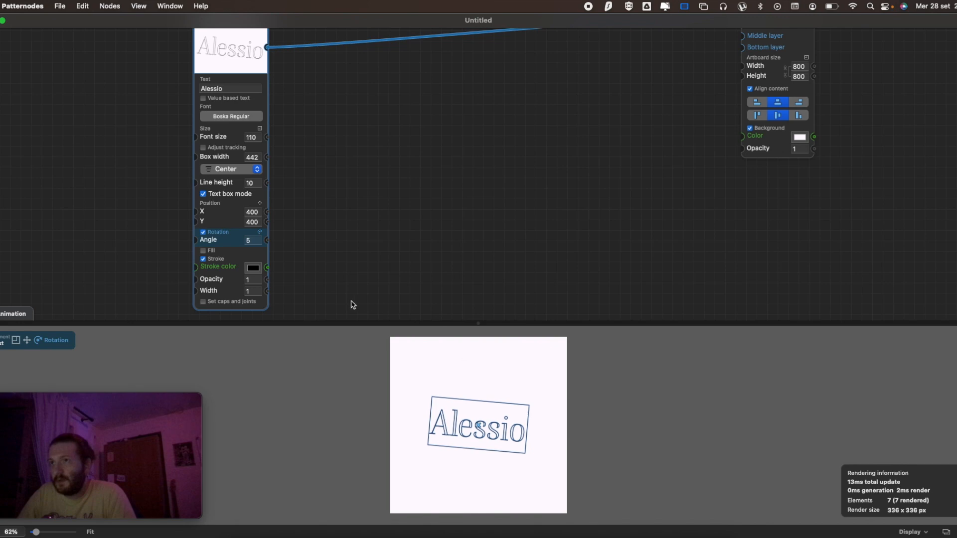
- Set the outlined text's rotation angle to 0
scroll(505, 434, up, 3)
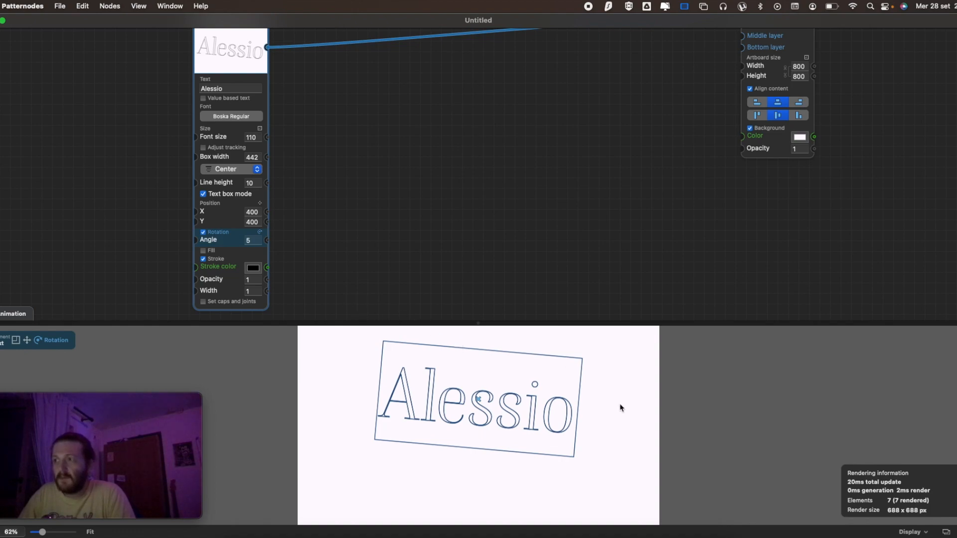
drag(254, 241, 229, 239)
text(0)
click(309, 184)
- Replace the Text node's content with "Patternodes"
double_click(237, 88)
text(Patternodes)
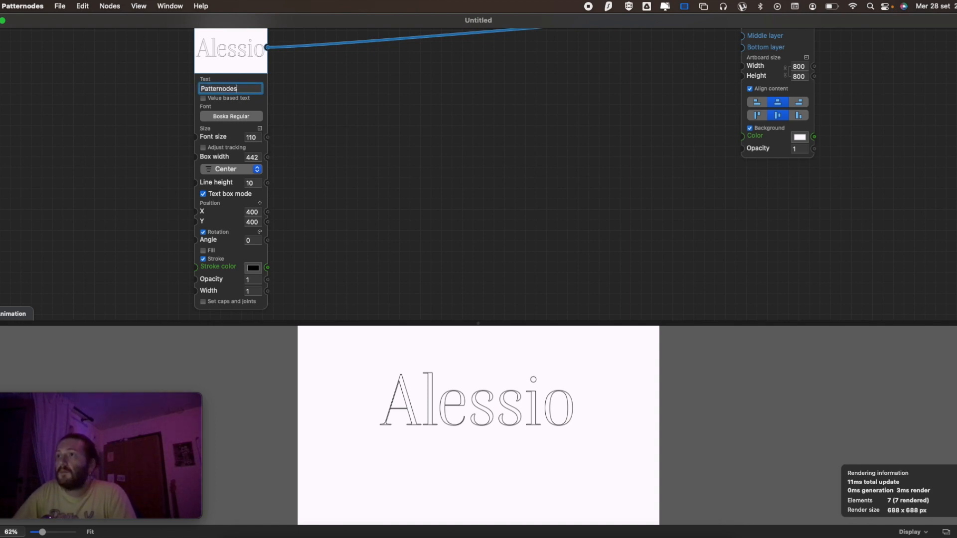
key(Return)
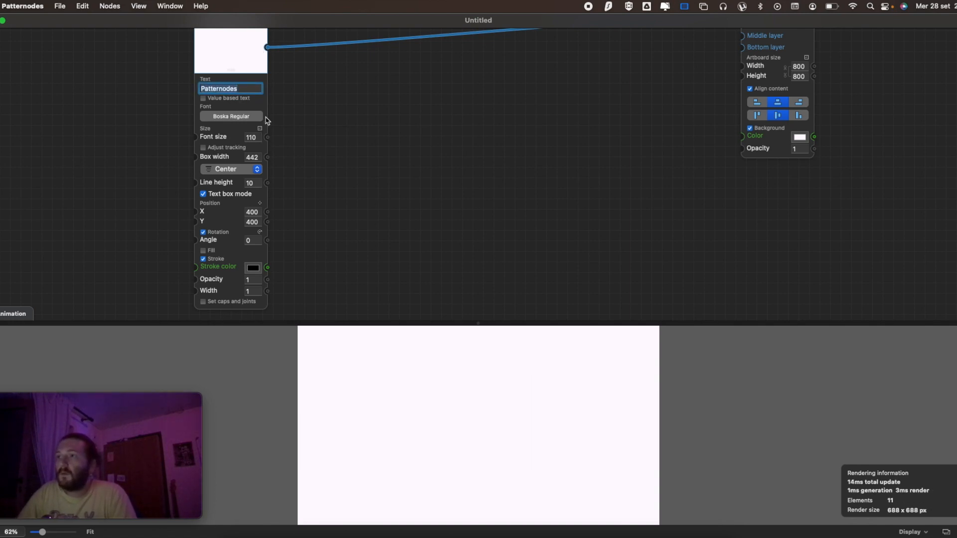
- Reduce the text's font size to 53 so the word fits inside its box
click(259, 138)
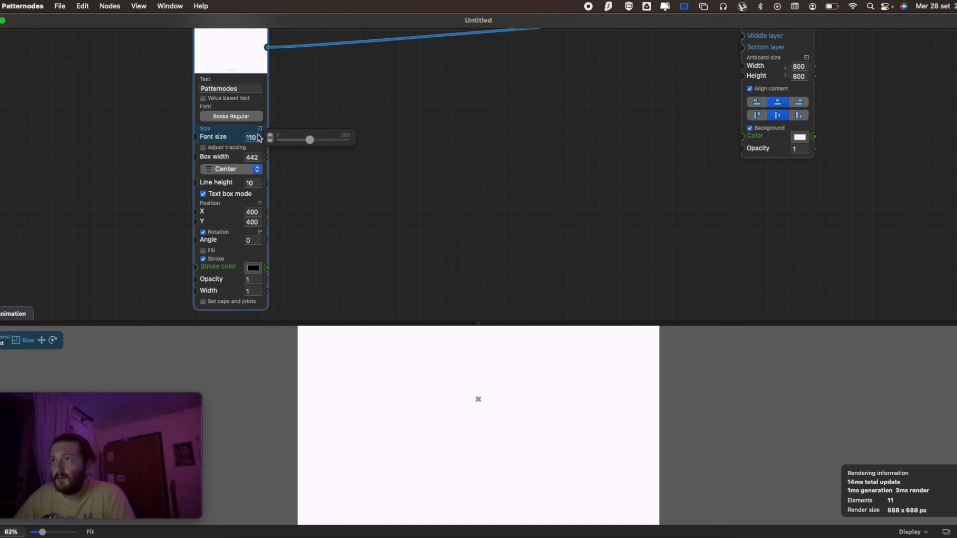
double_click(259, 138)
text(70)
key(shift+Down)
key(shift+Down)
key(shift+Down)
key(shift+Down)
key(shift+Down)
key(shift+Up)
key(shift+Up)
key(shift+Up)
key(shift+Up)
key(shift+Up)
key(shift+Down)
key(Down)
key(Down)
key(Down)
key(Down)
key(Down)
key(Down)
key(Down)
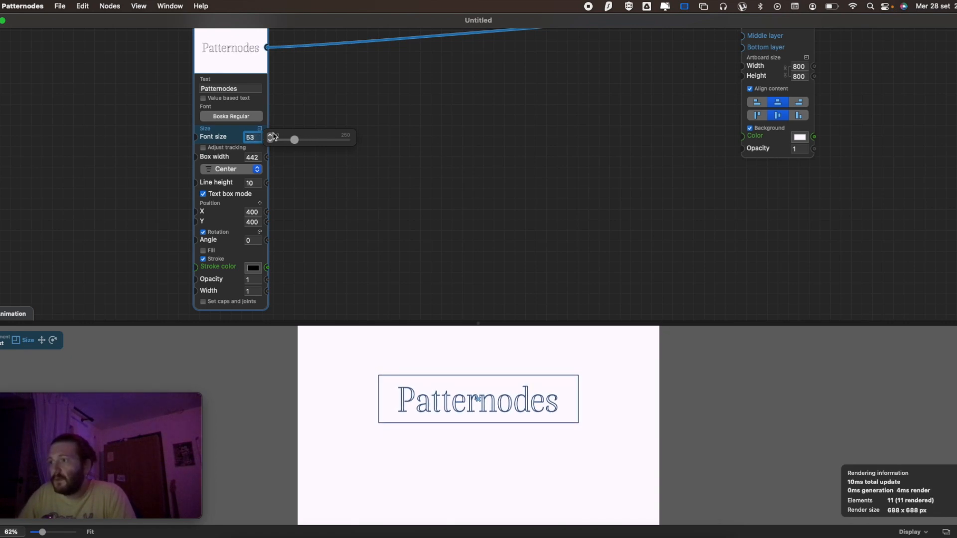
click(380, 188)
- Move the Text node farther away from the Artboard node to free space between them
scroll(371, 159, up, 2)
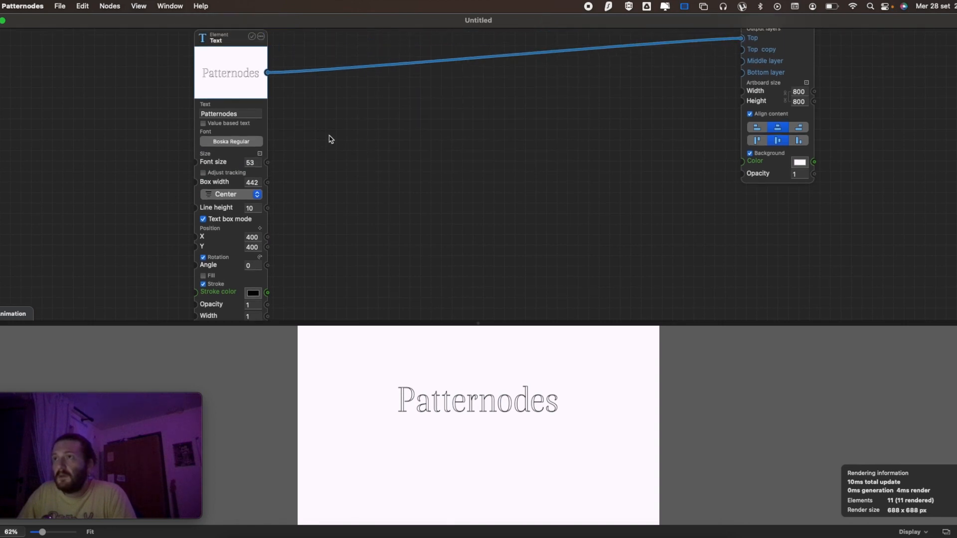
scroll(331, 138, up, 2)
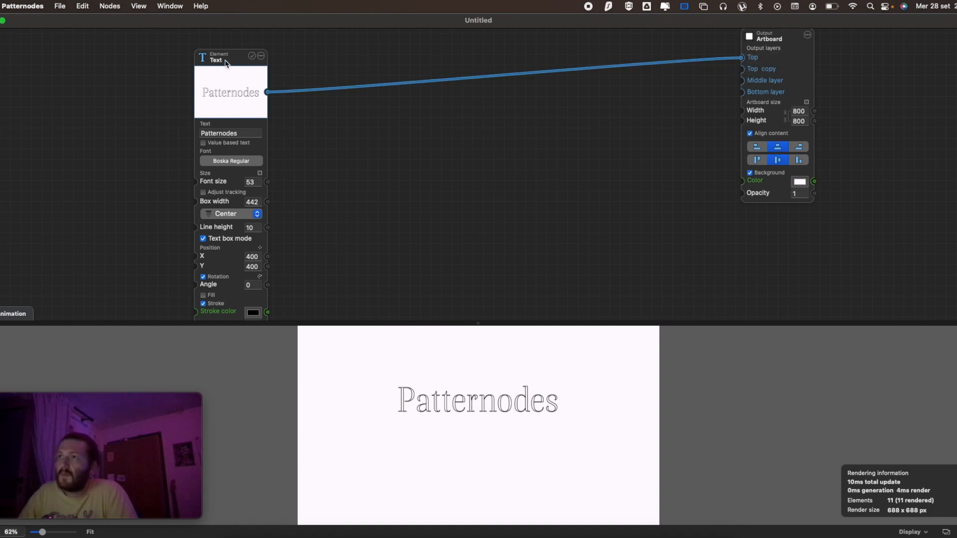
drag(226, 61, 130, 51)
- Delete the Text node from the canvas
right_click(223, 81)
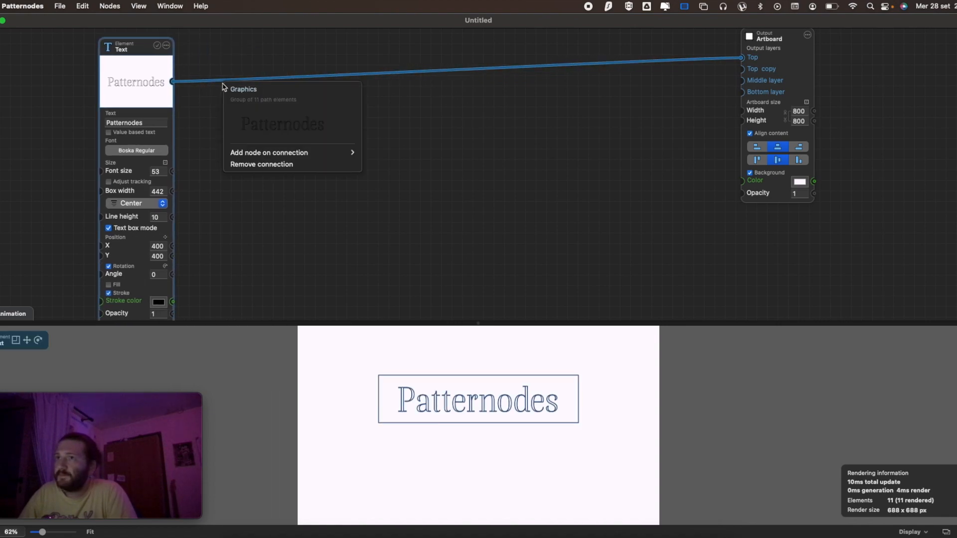
key(Escape)
click(166, 45)
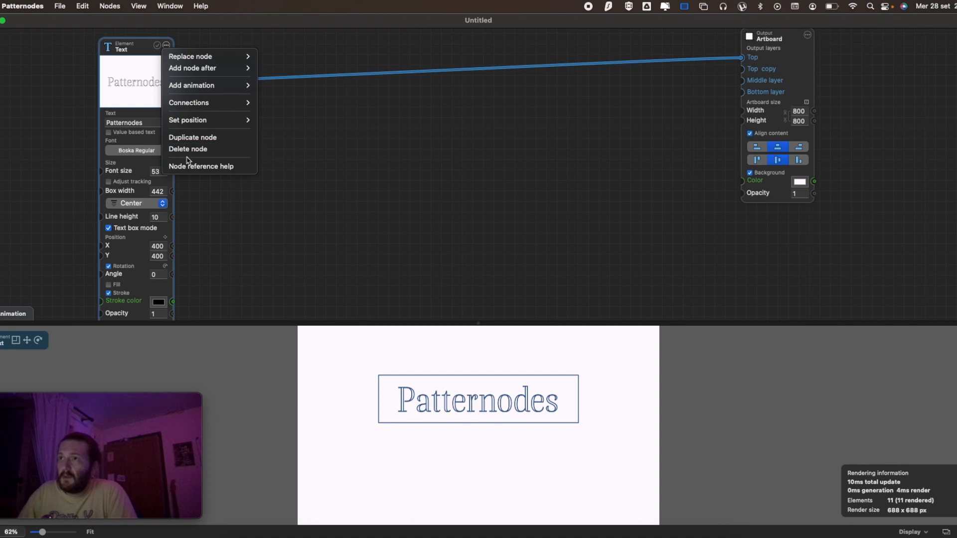
click(194, 154)
- Add an Import element node to the canvas
right_click(125, 94)
mouse_move(144, 100)
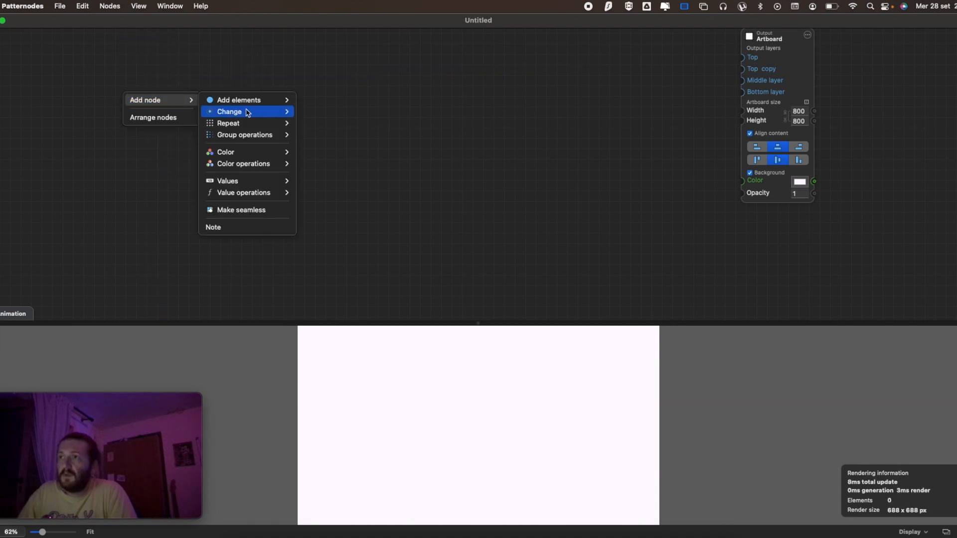
mouse_move(253, 101)
click(312, 124)
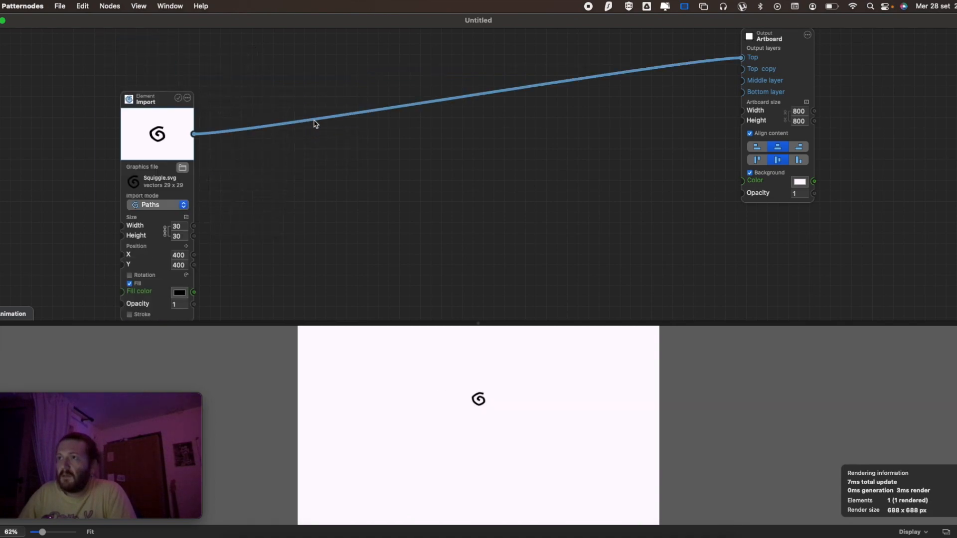
- Load mySvg.svg from the Patternodes Course folder on the desktop into the Import node, using Finder
key(super+Tab)
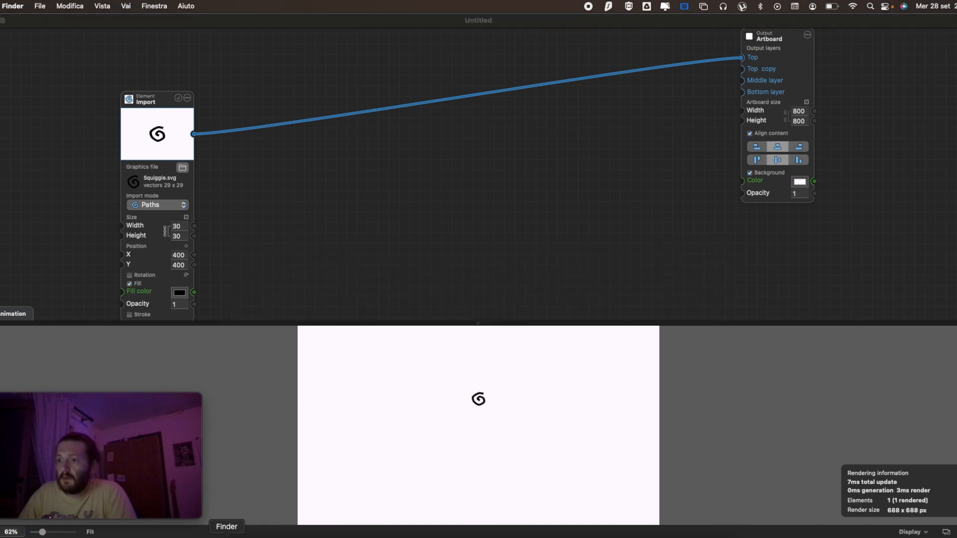
key(super+n)
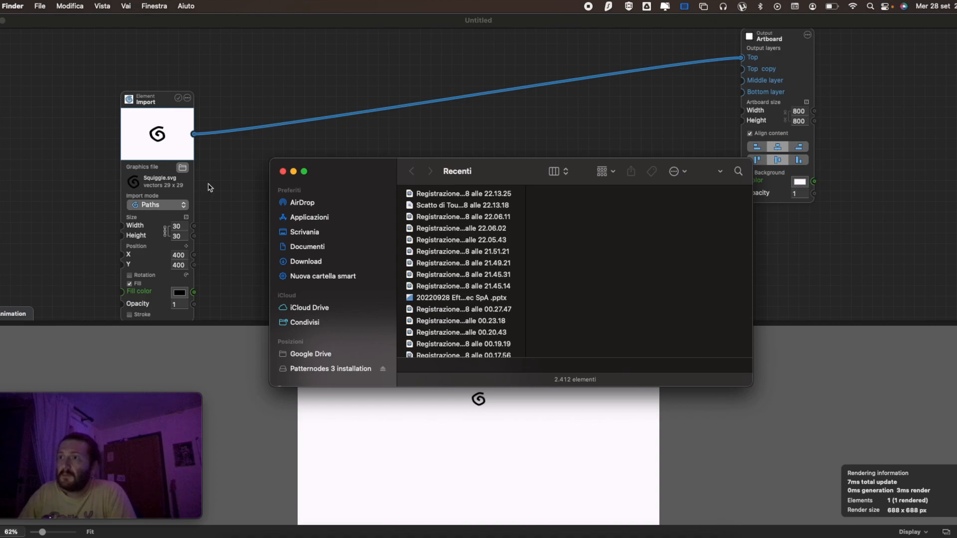
click(314, 232)
click(447, 193)
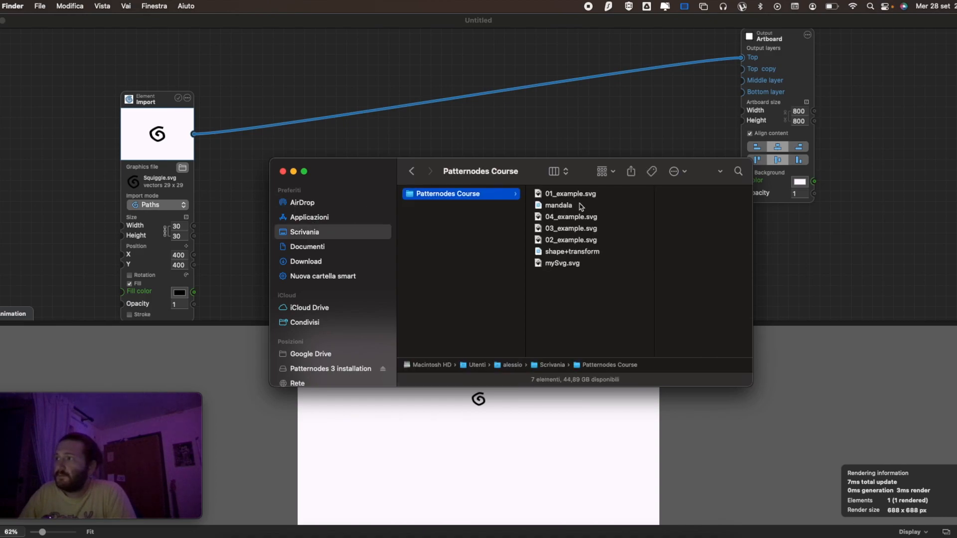
drag(563, 263, 172, 184)
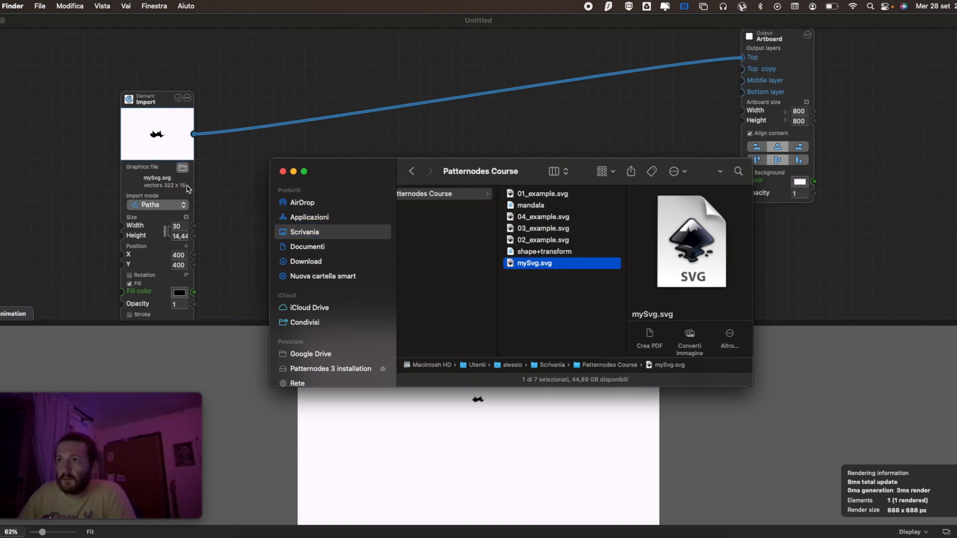
click(162, 161)
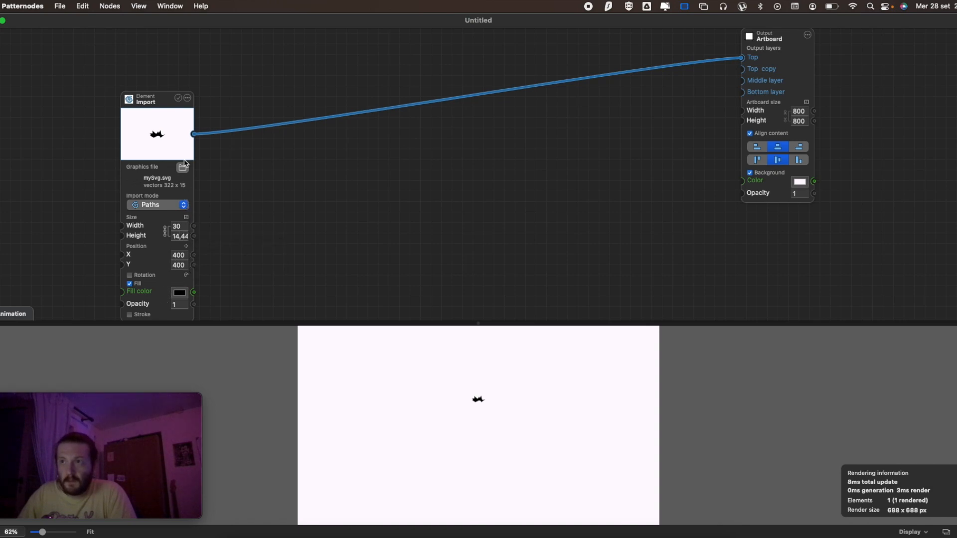
- Enlarge the imported graphic proportionally to a width of 410
click(187, 225)
key(shift+Up)
key(shift+Up)
key(shift+Up)
key(shift+Up)
key(shift+Up)
key(shift+Up)
key(shift+Up)
key(shift+Up)
key(shift+Up)
key(shift+Up)
key(shift+Up)
key(shift+Up)
key(shift+Up)
key(shift+Up)
key(shift+Up)
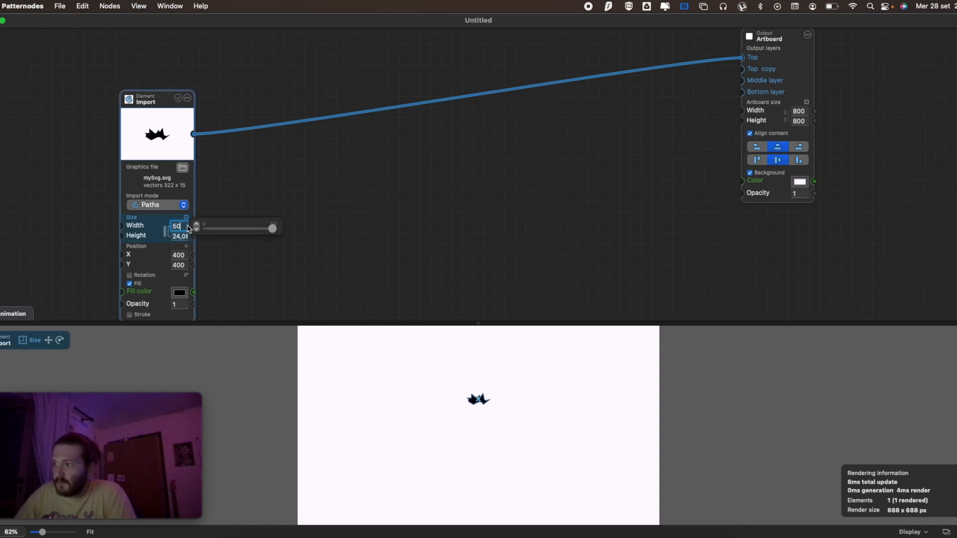
key(shift+Up)
key(shift+Up)
key(shift+Up)
key(shift+Up)
key(shift+Up)
key(shift+Up)
key(shift+Up)
key(shift+Up)
key(shift+Up)
key(shift+Up)
key(shift+Up)
key(shift+Up)
key(shift+Up)
key(shift+Up)
key(shift+Up)
key(shift+Up)
key(shift+Up)
key(shift+Up)
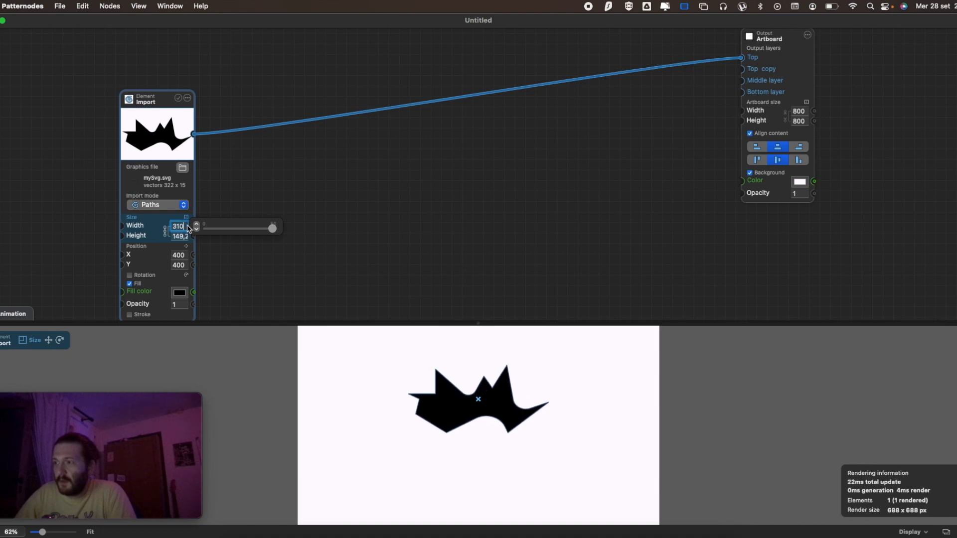
key(shift+Up)
key(shift+Up)
key(shift+Up)
key(shift+Up)
key(shift+Up)
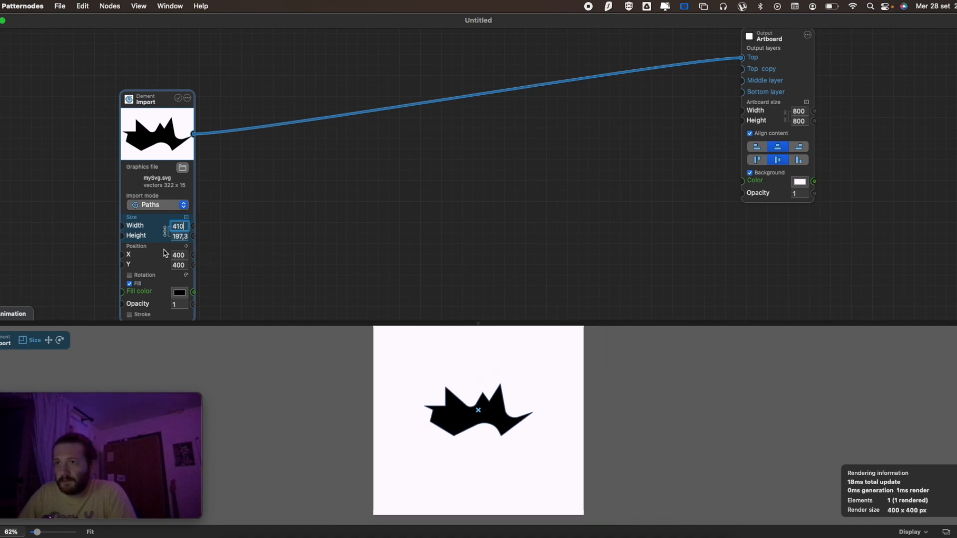
- Enable the imported graphic's stroke and disable its fill so only the outline is drawn
click(130, 275)
click(130, 275)
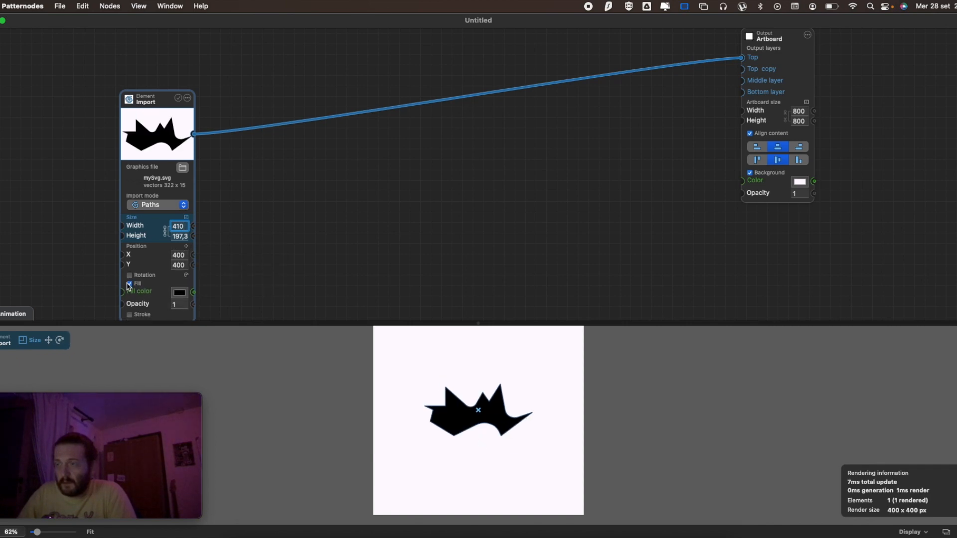
scroll(135, 283, down, 2)
click(130, 298)
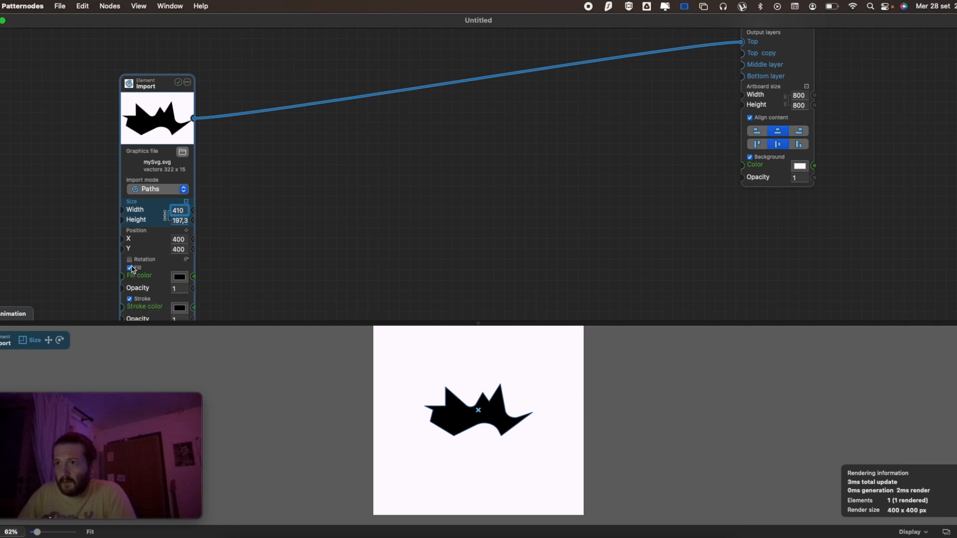
click(130, 267)
- Set the imported outline's stroke width to 2
click(180, 310)
text(21)
key(BackSpace)
key(BackSpace)
text(4)
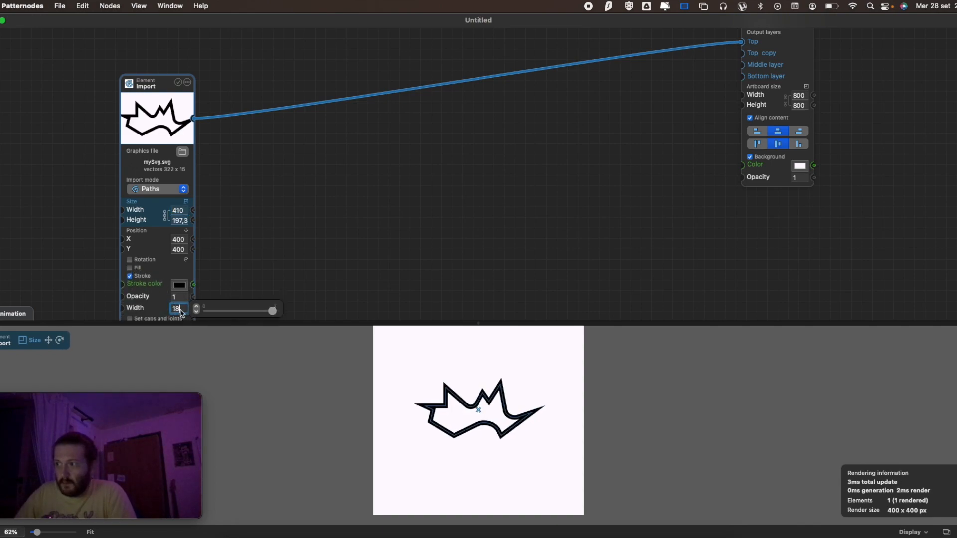
key(BackSpace)
text(0)
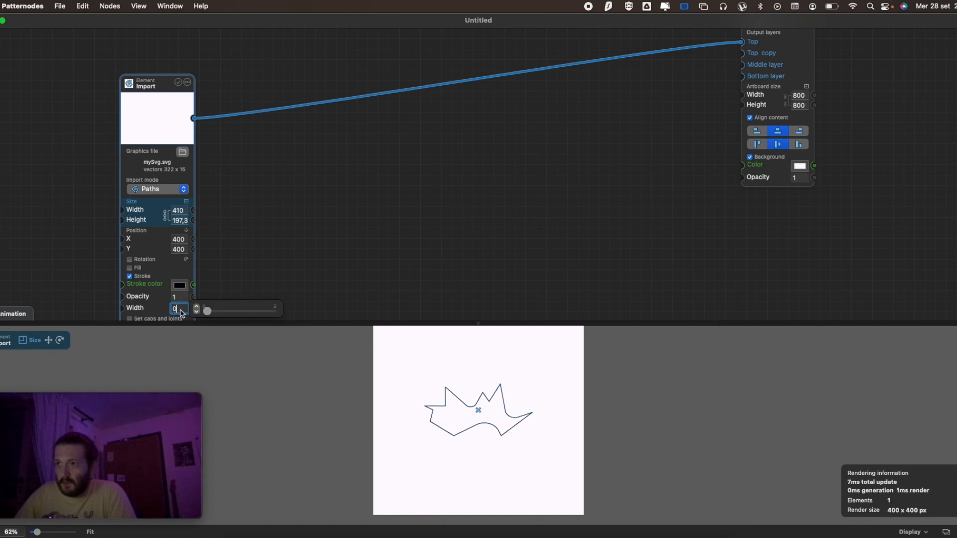
key(BackSpace)
text(3)
key(BackSpace)
text(2)
click(234, 223)
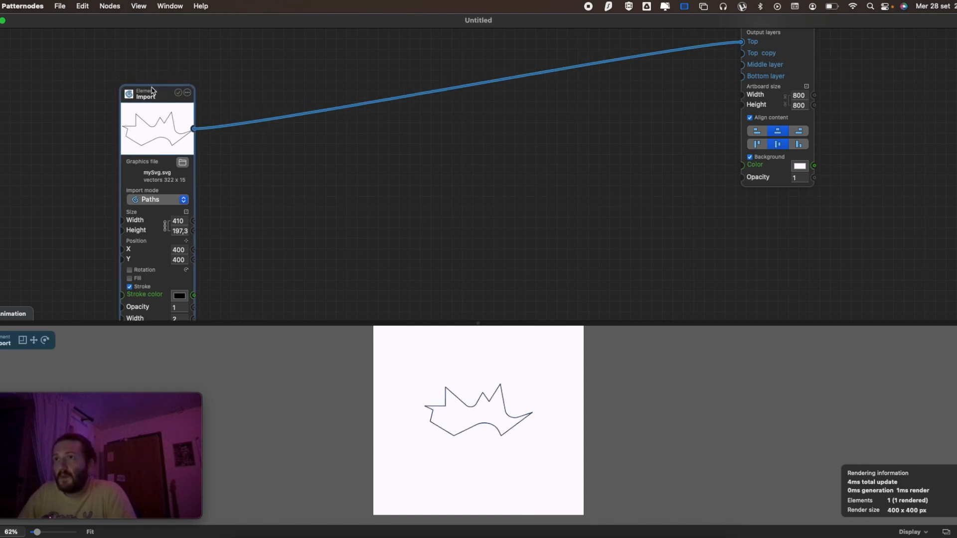
- Reposition the Import node higher on the canvas and add a Line element node beside it
drag(163, 88, 153, 56)
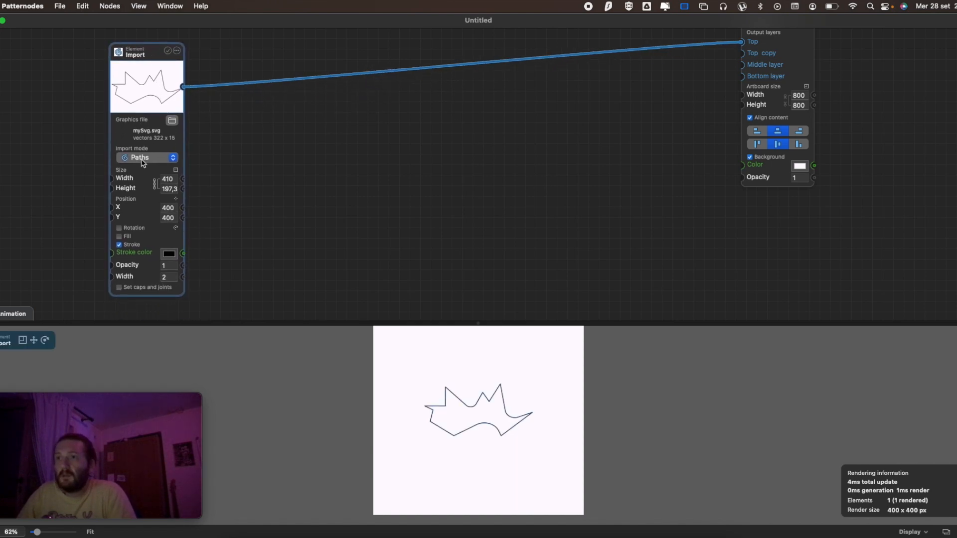
click(149, 134)
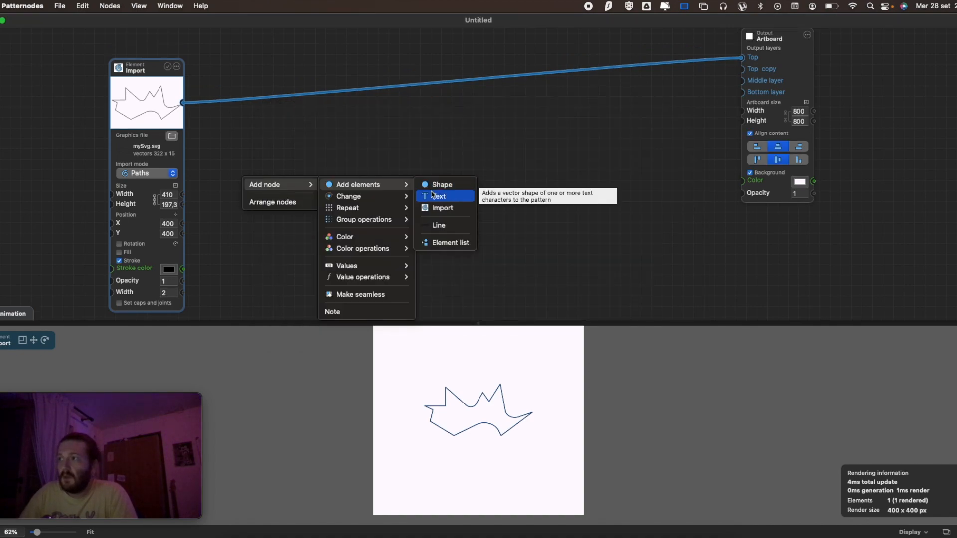
click(465, 227)
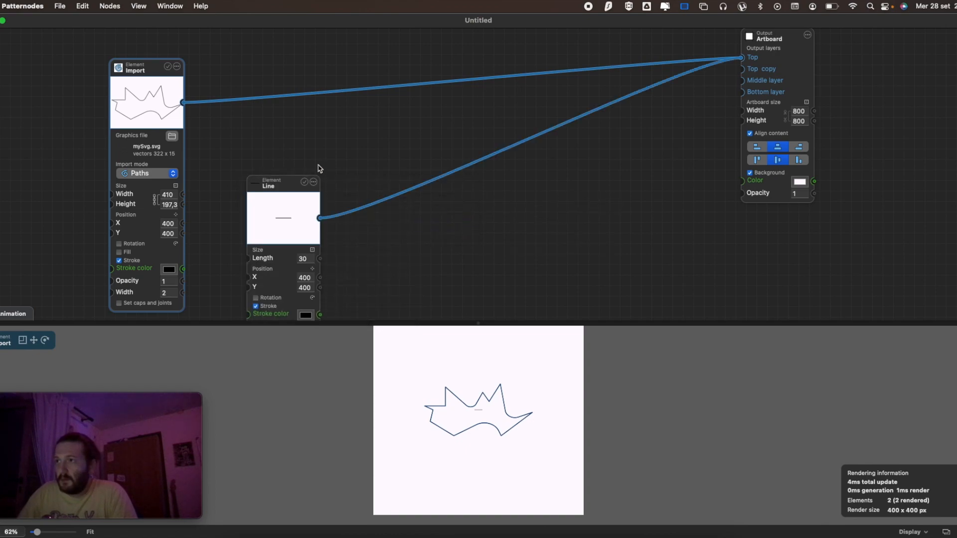
drag(270, 190, 269, 148)
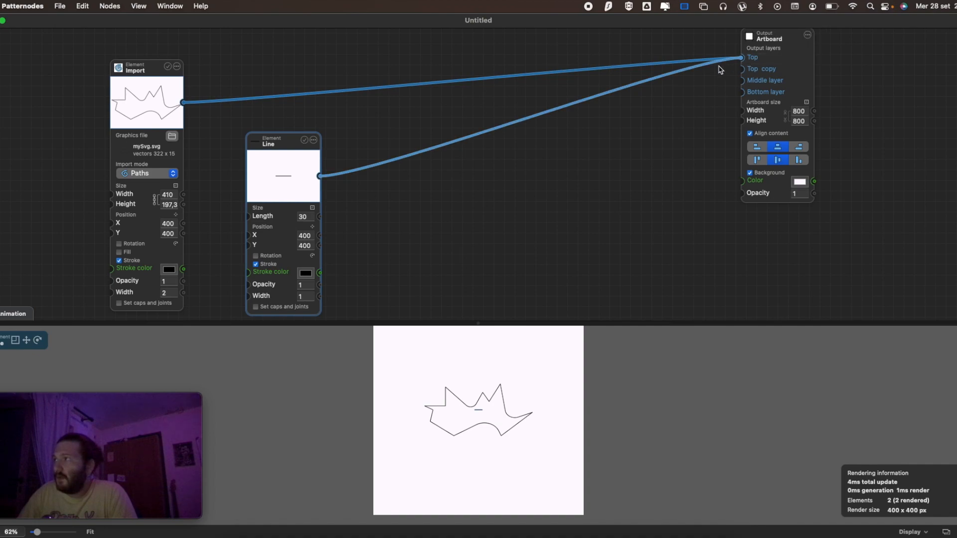
- Delete the Import node and move the Line node into its place
click(177, 66)
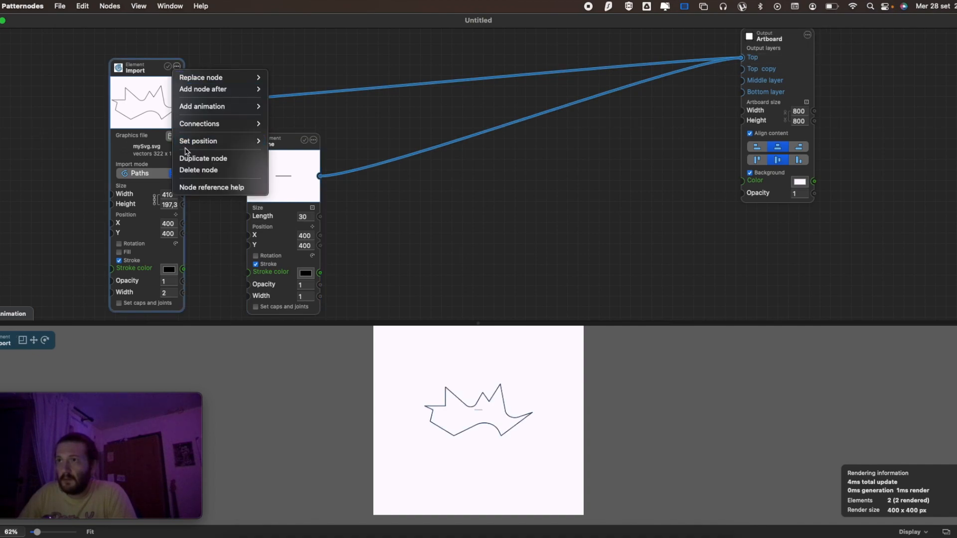
click(198, 170)
drag(289, 141, 185, 65)
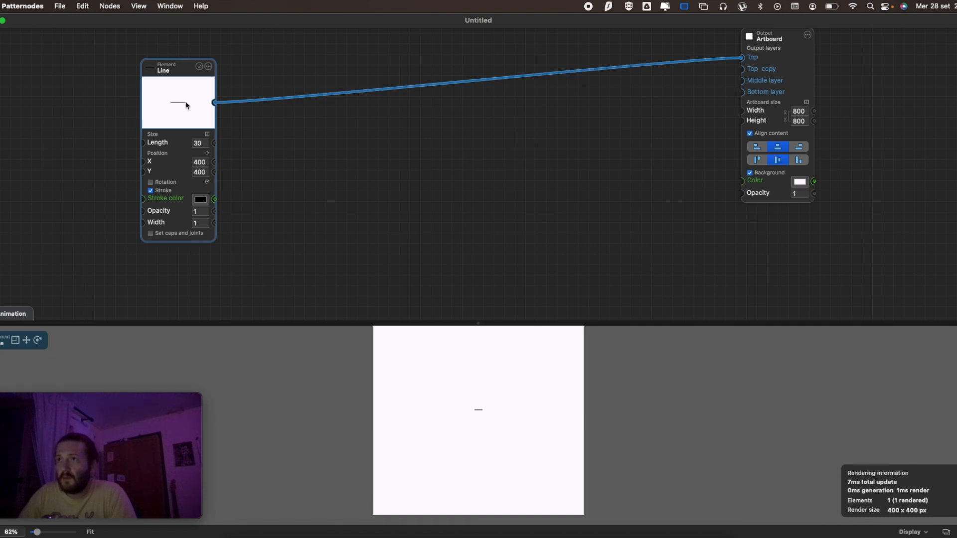
- Set the line's length to 130
double_click(203, 143)
text(40)
key(Return)
key(shift+Up)
key(shift+Up)
key(shift+Up)
key(shift+Up)
key(shift+Up)
key(shift+Up)
key(shift+Up)
key(shift+Up)
key(shift+Up)
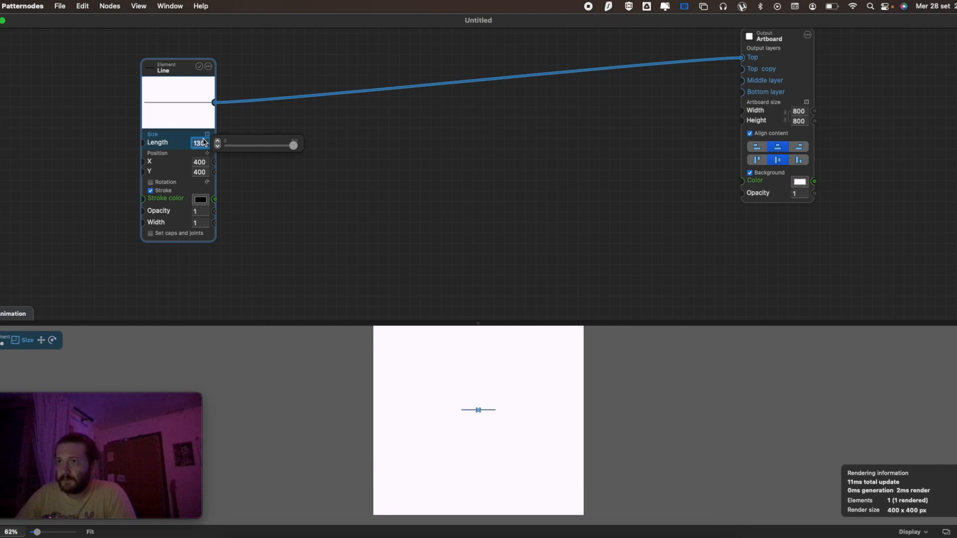
- Try thicker strokes on the line and set its stroke width to 2
double_click(199, 224)
text(31)
key(shift+Up)
key(shift+Down)
key(shift+Down)
key(shift+Down)
key(Down)
key(Down)
key(Down)
key(Down)
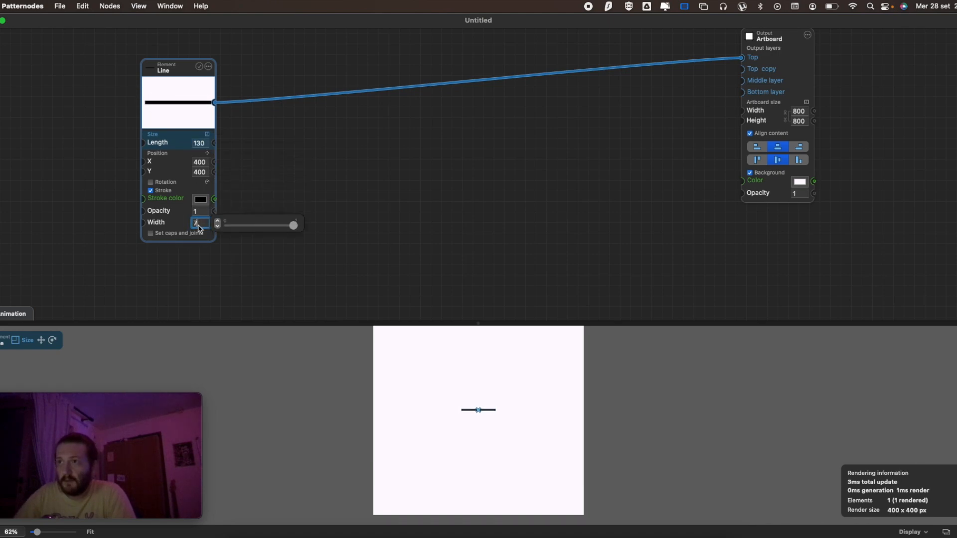
key(Down)
key(Down)
key(Down)
key(Down)
key(Down)
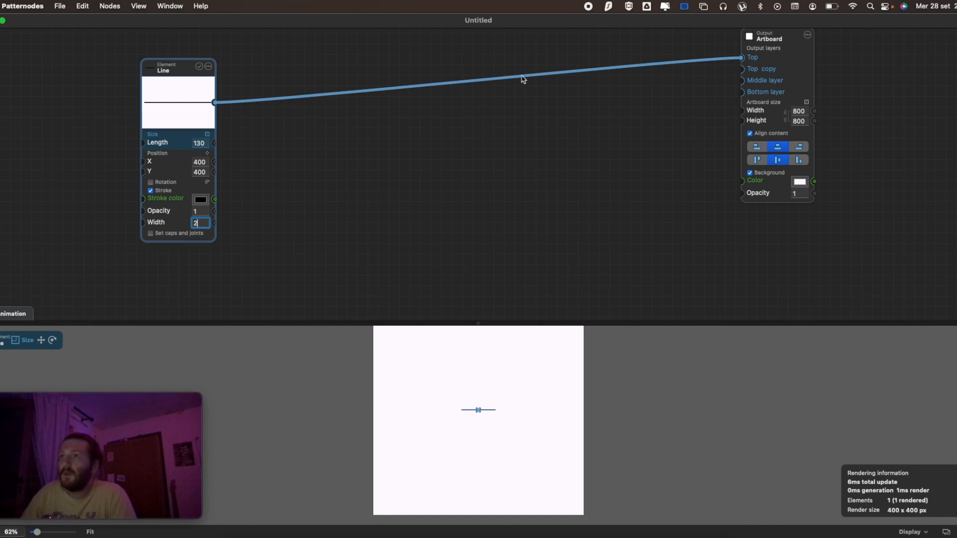
- Add an Element list node to the canvas
click(209, 66)
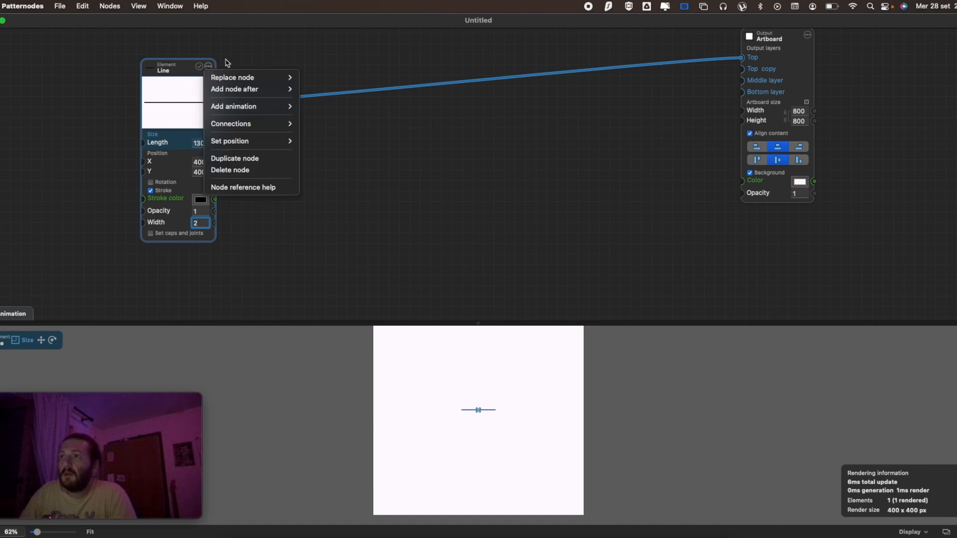
right_click(228, 62)
mouse_move(265, 67)
mouse_move(376, 69)
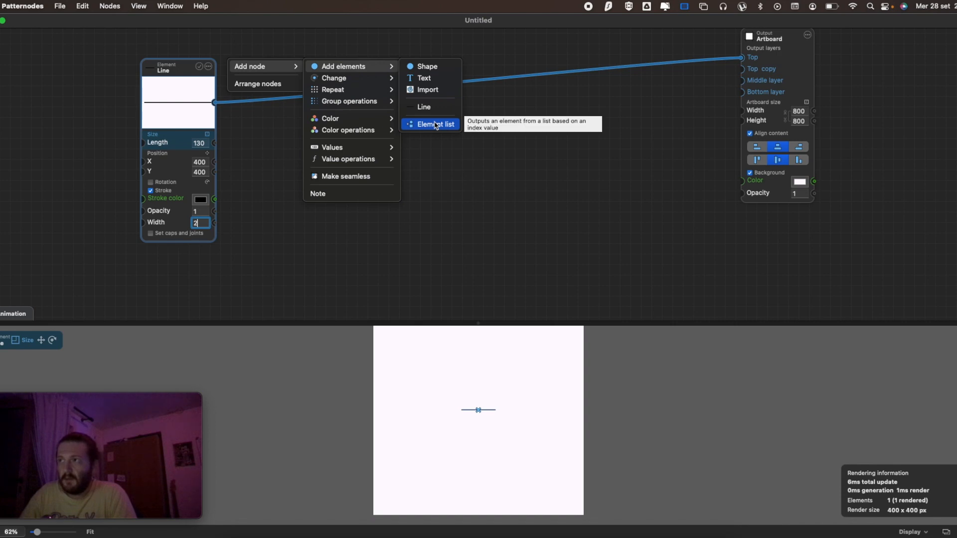
click(435, 125)
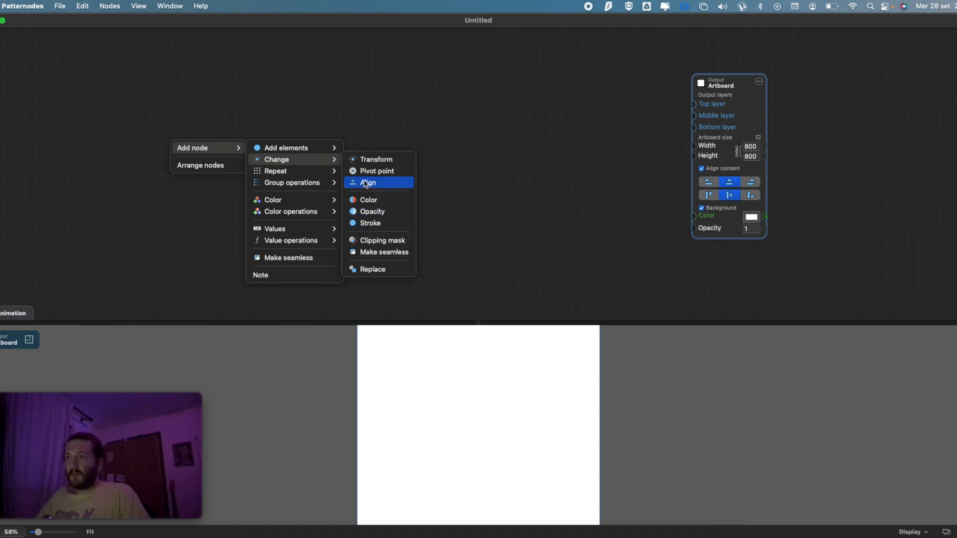
- Add a rectangle Shape node away from the Artboard node and enlarge the shape to about 225 by 225
mouse_move(289, 148)
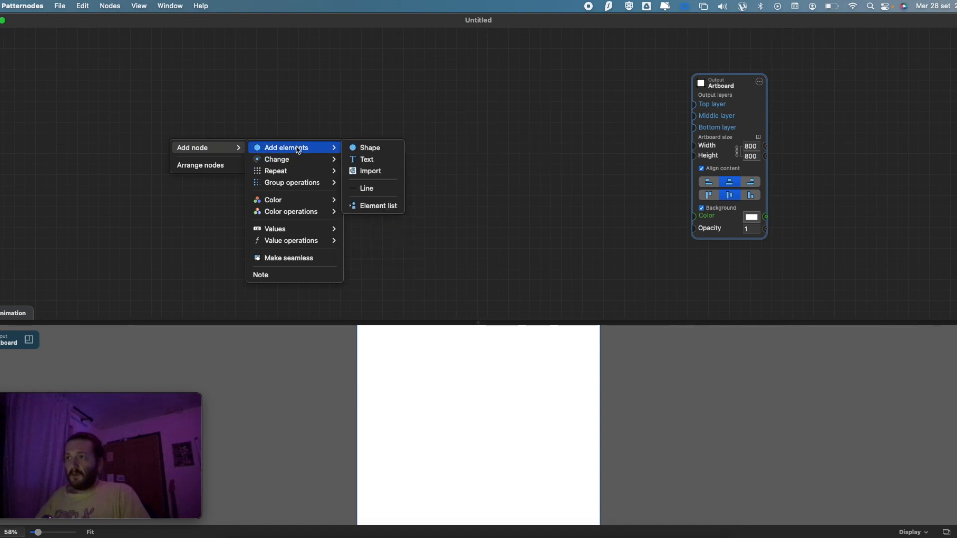
click(366, 149)
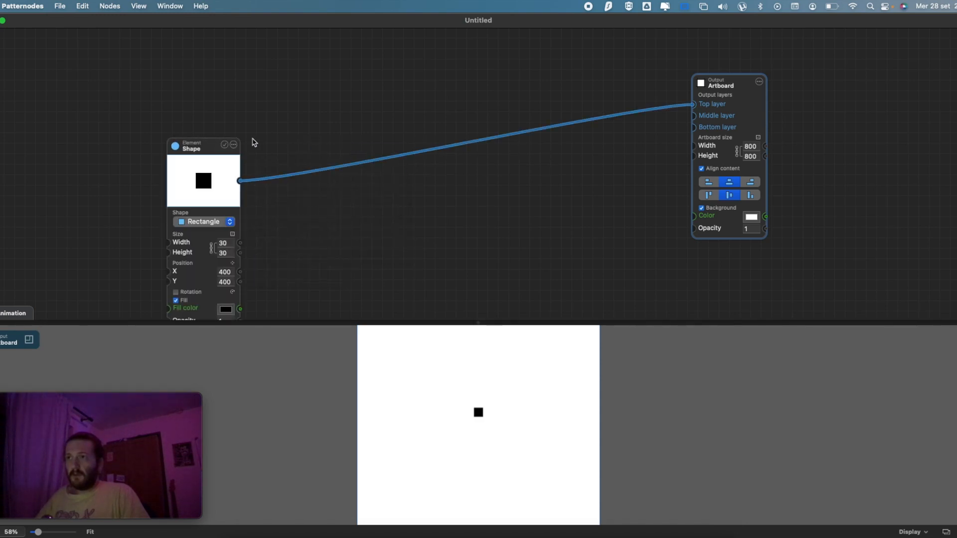
drag(202, 167, 127, 125)
click(150, 200)
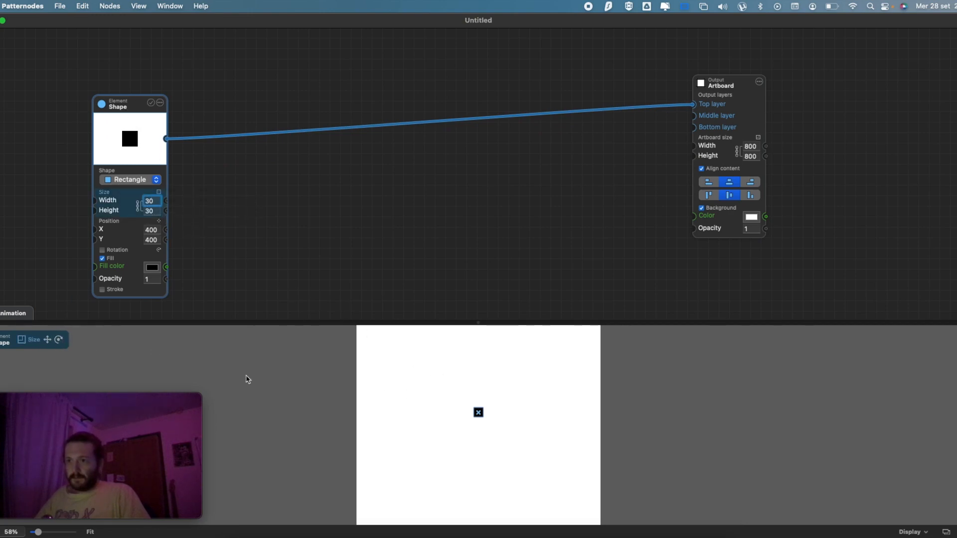
drag(515, 408, 755, 286)
- Add a Transform node between the Shape and Artboard nodes
right_click(253, 186)
mouse_move(289, 192)
mouse_move(369, 203)
click(444, 210)
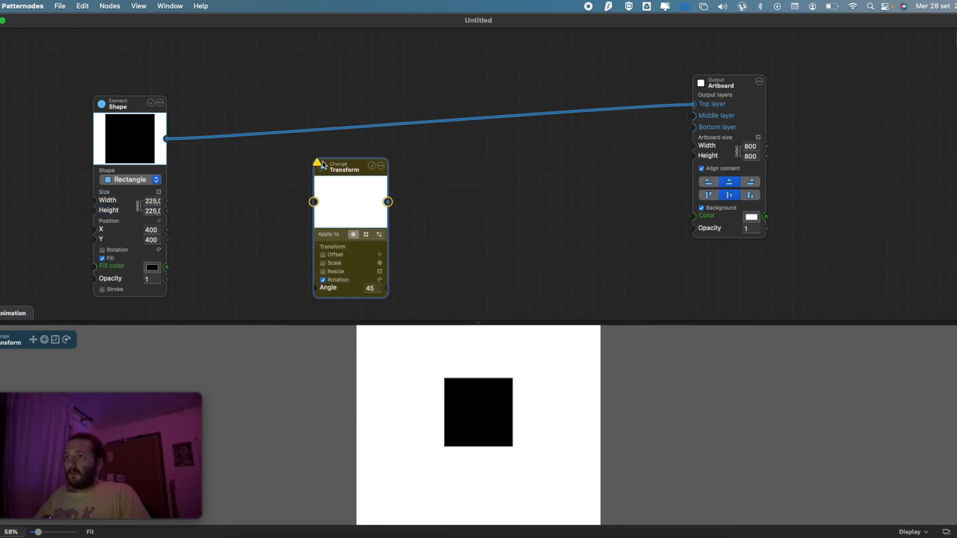
- Connect the Shape node through the Transform node to the Artboard's top layer, placing the Transform node beside the Shape node
drag(693, 105, 335, 202)
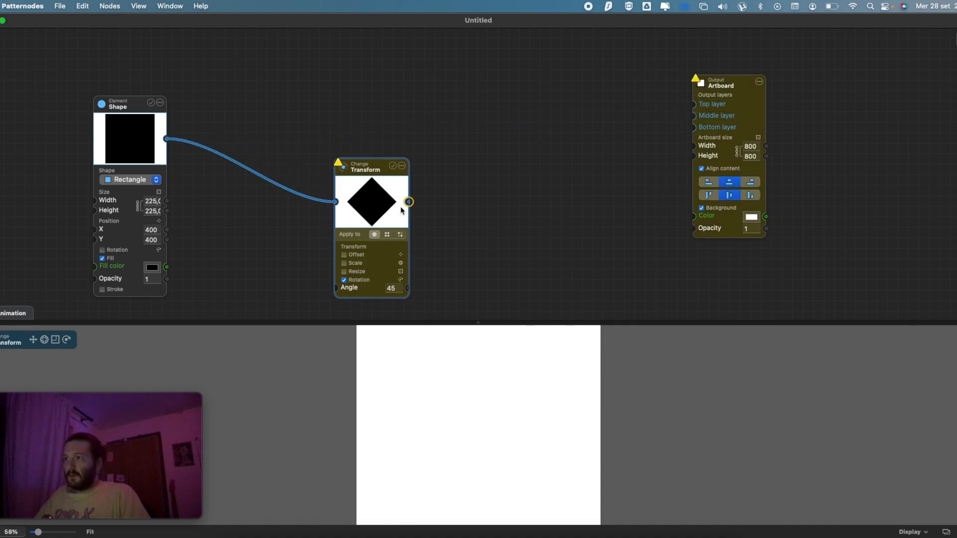
drag(408, 201, 429, 195)
click(325, 190)
drag(194, 129, 692, 105)
drag(348, 146, 263, 104)
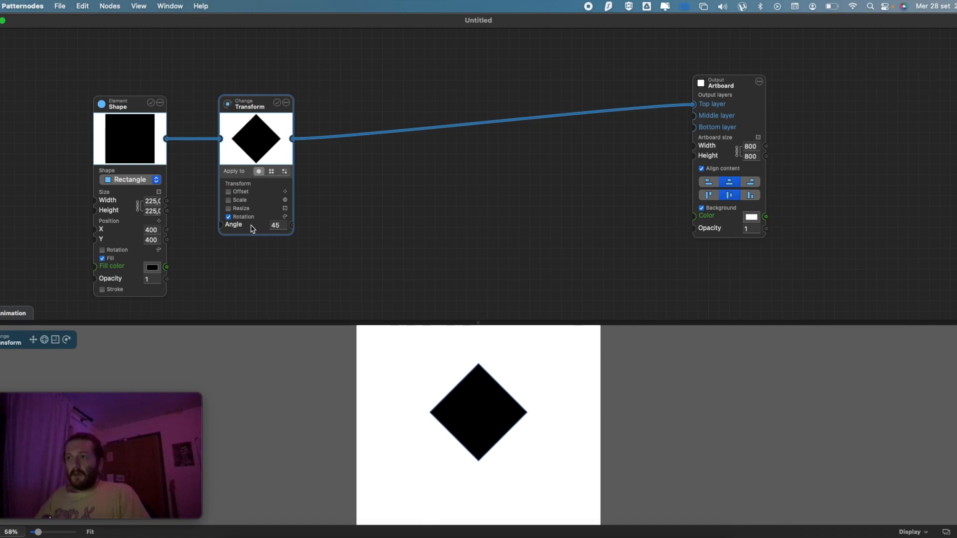
- Enable rotation on the Shape node and try angles of 45 and -55 degrees
click(276, 225)
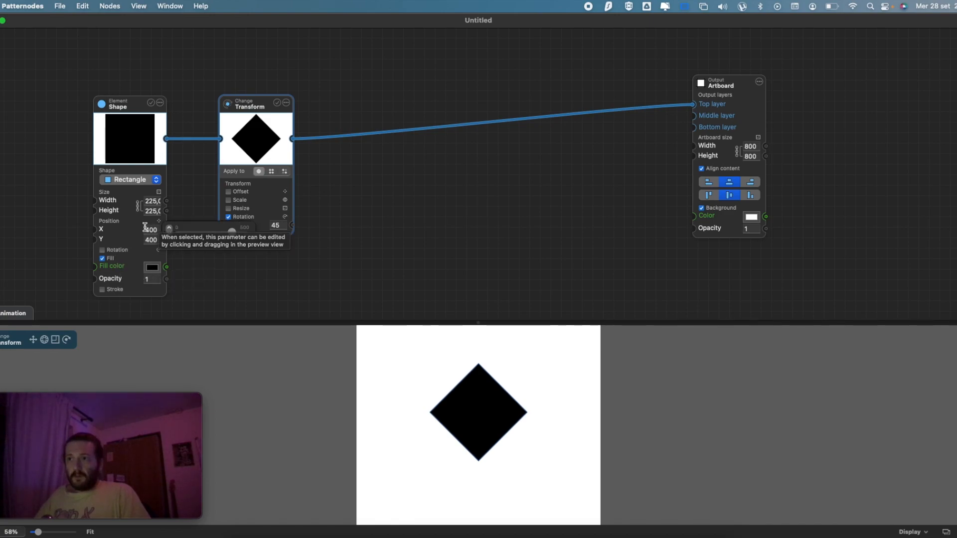
click(102, 250)
click(152, 258)
text(5)
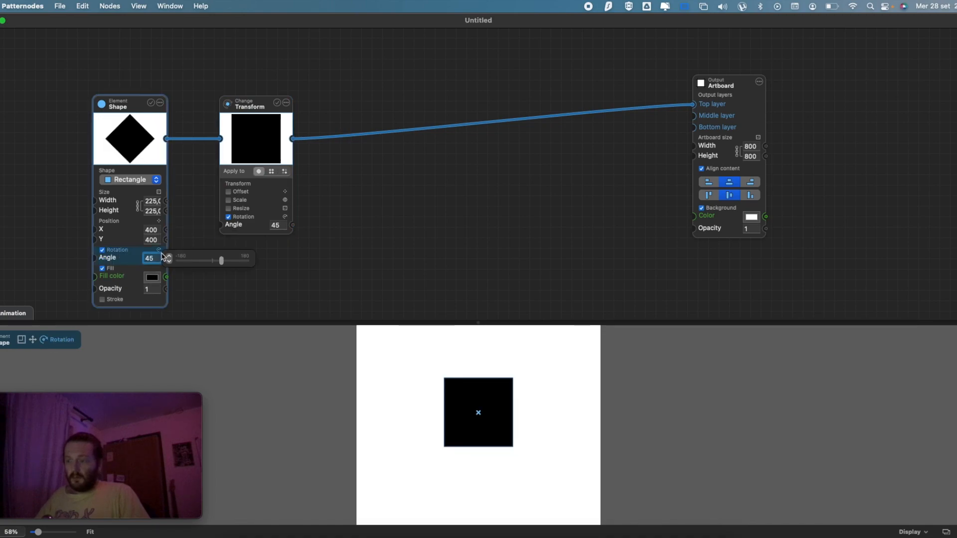
key(BackSpace)
text(-45)
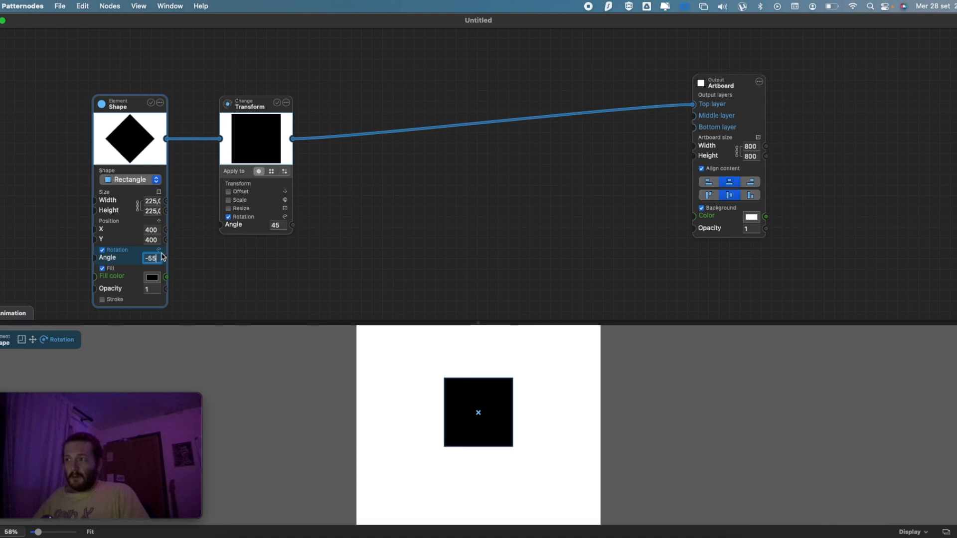
- Lower the Shape node's rotation angle gradually, and finally set it to 0
key(shift+Down)
key(shift+Down)
key(shift+Down)
key(shift+Down)
key(Down)
key(shift+Down)
key(shift+Down)
key(super+a)
text(0)
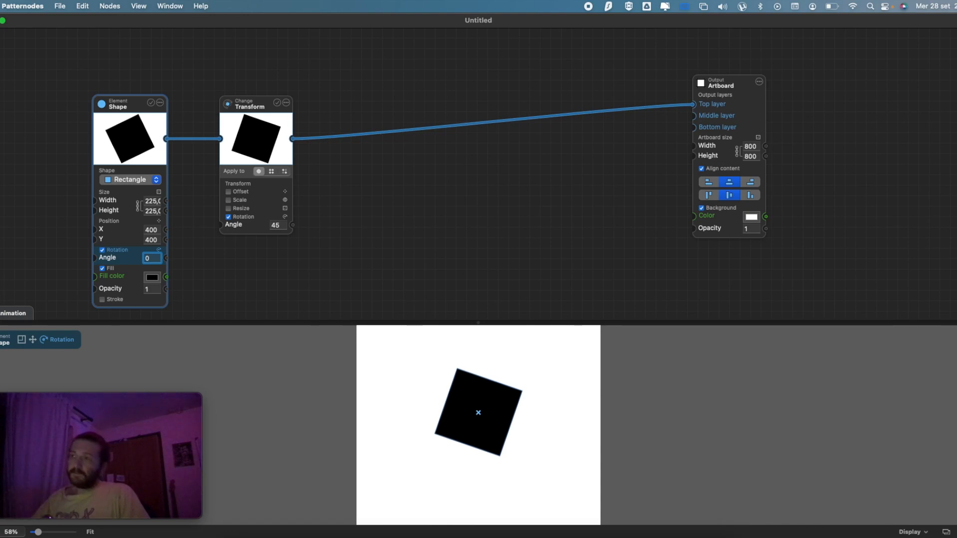
- Enable Offset on the Transform node with X at -50, and turn off the Artboard's content alignment
mouse_move(265, 111)
mouse_down()
mouse_move(288, 140)
mouse_move(276, 122)
mouse_up()
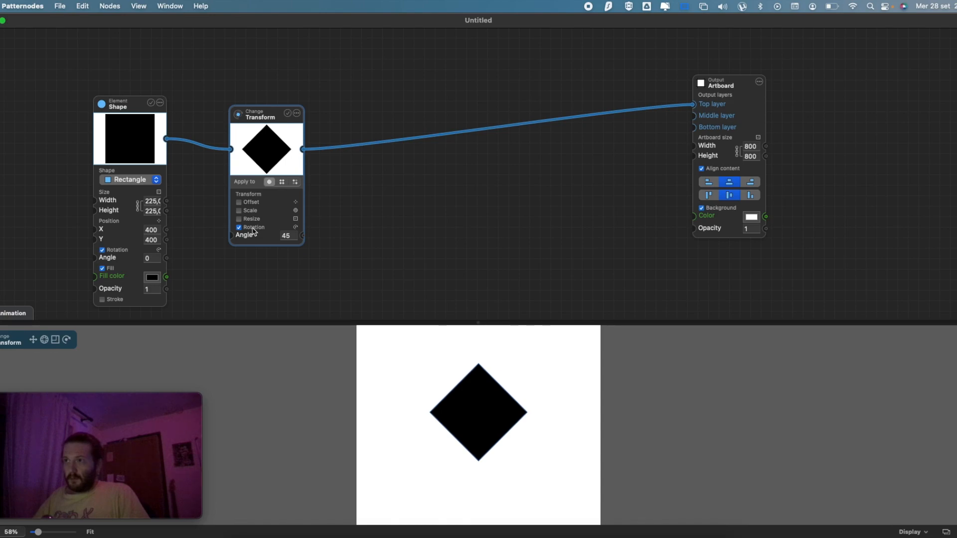
click(242, 234)
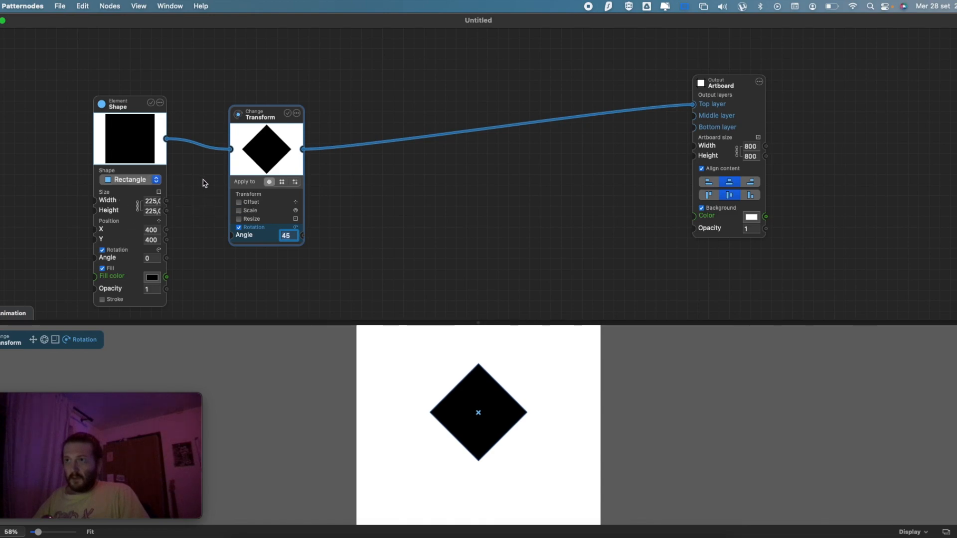
click(240, 202)
text(-30)
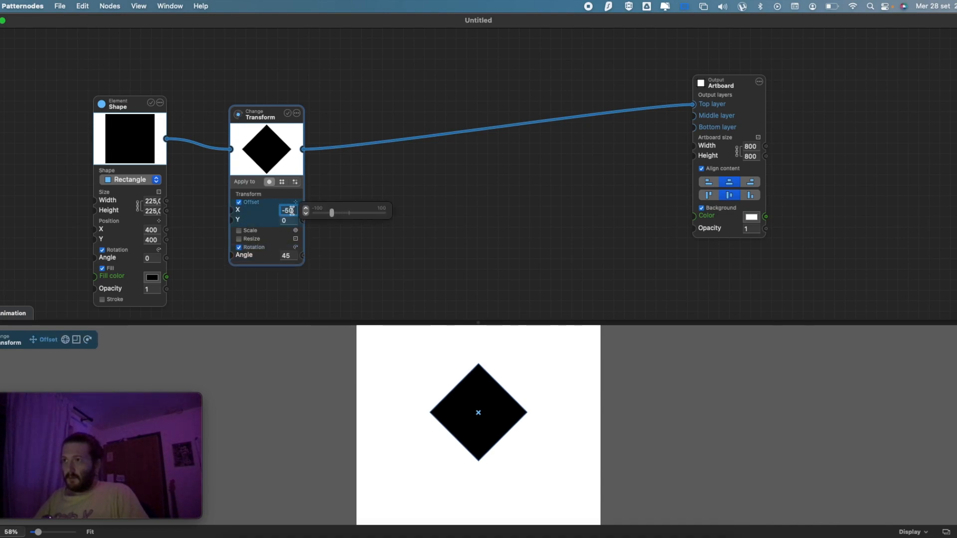
click(708, 170)
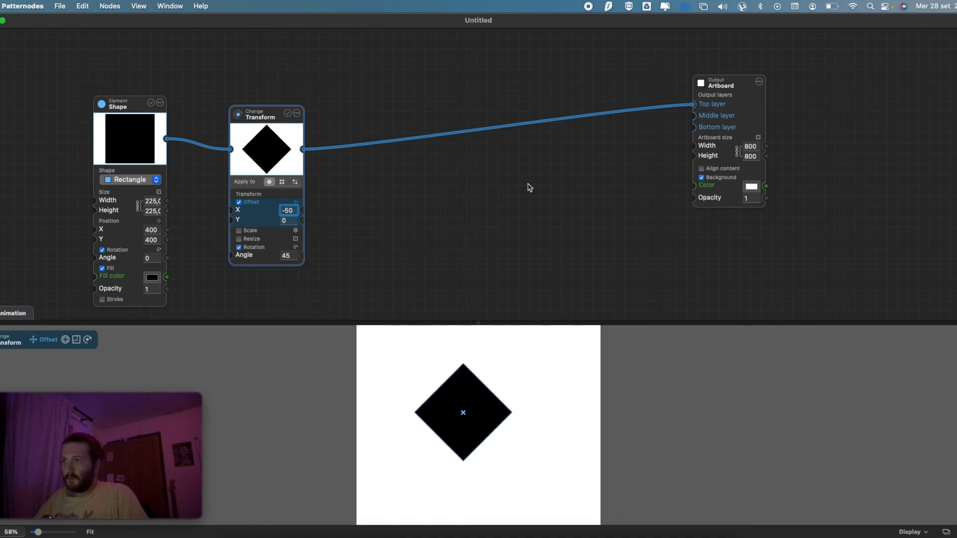
- Set the Transform node's Y offset to -50
click(288, 220)
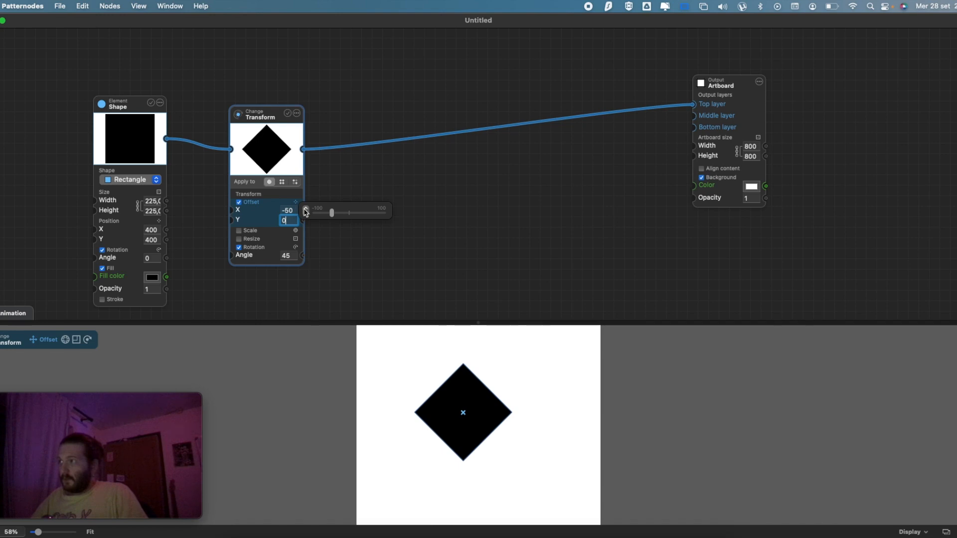
text(-10)
key(shift+Down)
key(shift+Down)
key(shift+Down)
key(shift+Down)
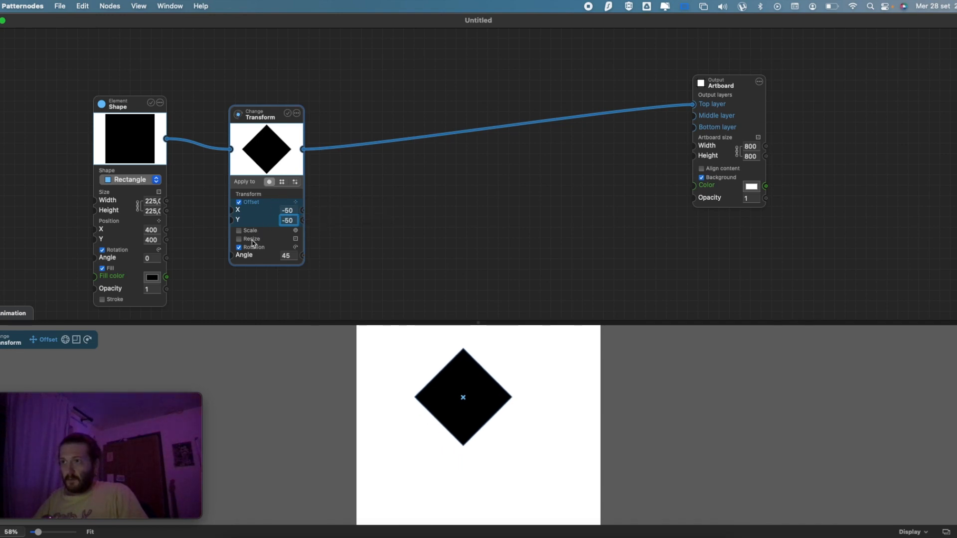
- Enable Scale on the Transform node, try smaller and larger linked factors, and return them to 1
click(245, 230)
click(288, 239)
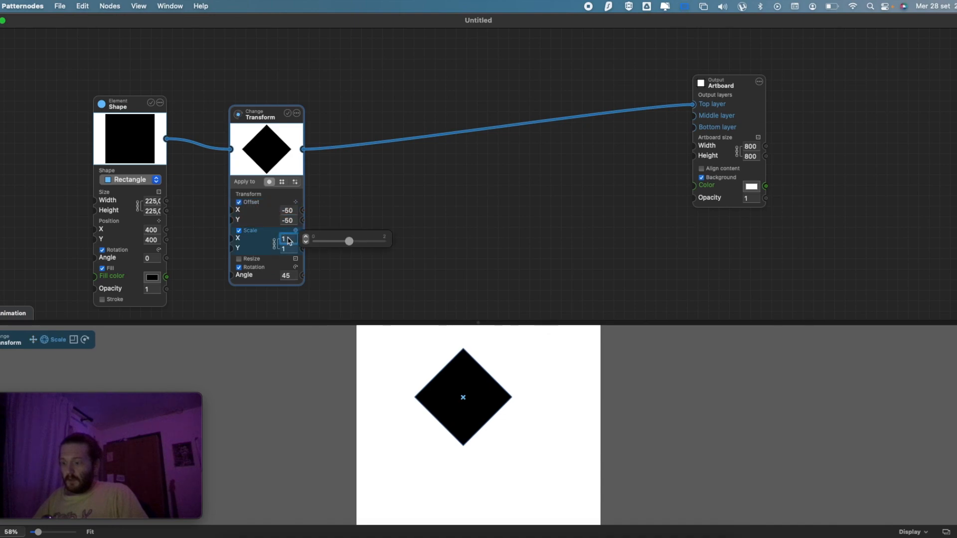
key(shift+Down)
key(shift+Down)
key(shift+Up)
key(Up)
key(Down)
key(Up)
key(Down)
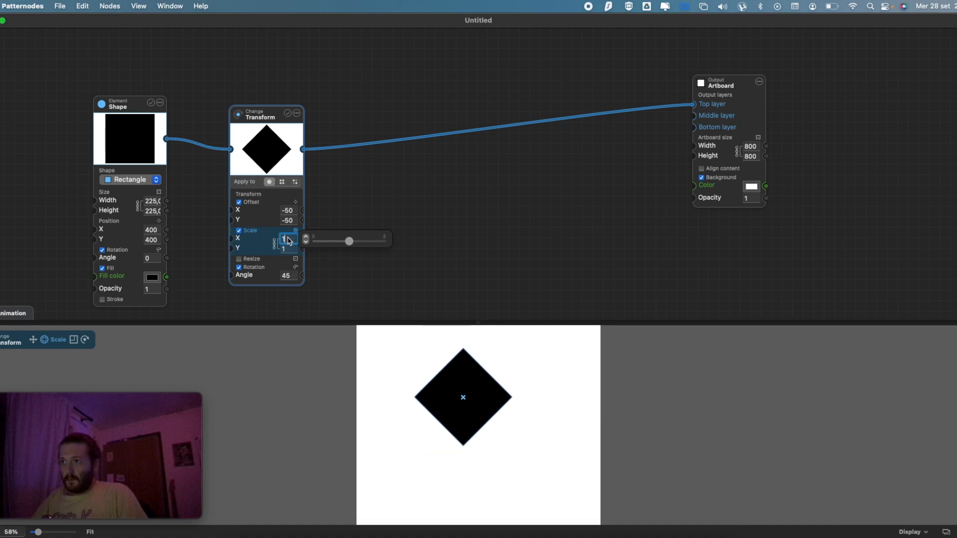
key(Up)
key(Down)
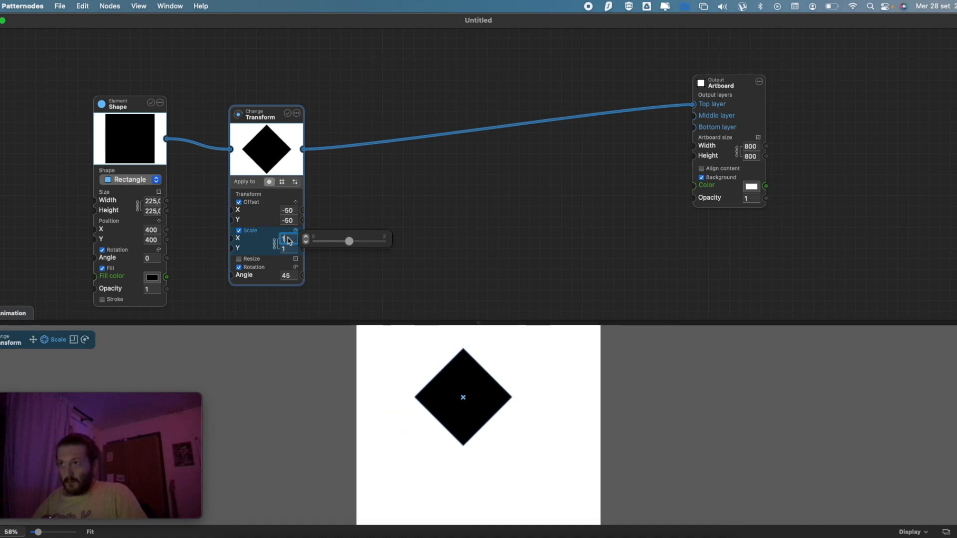
- Enable Resize on the Transform node with X Add and Y Add at -50, and set its rotation angle to 26
click(255, 260)
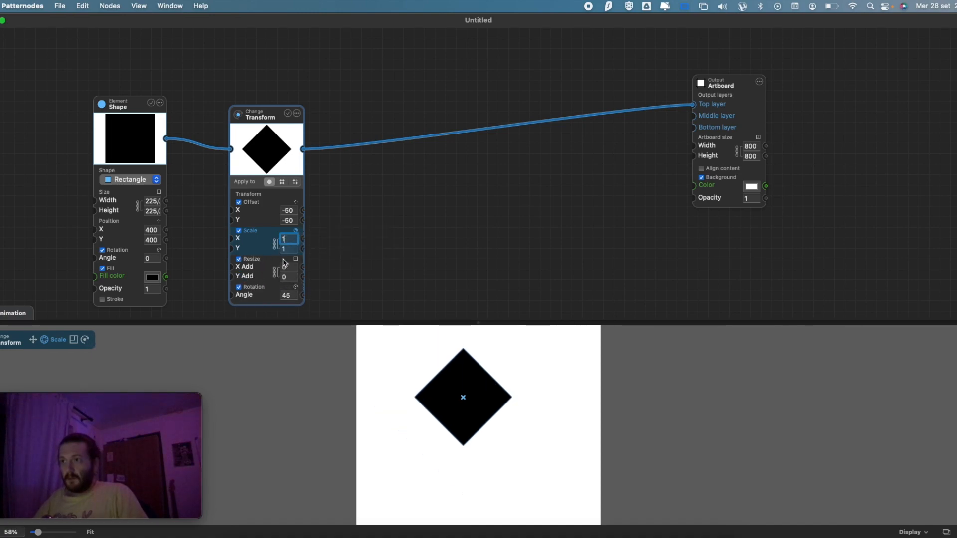
click(284, 269)
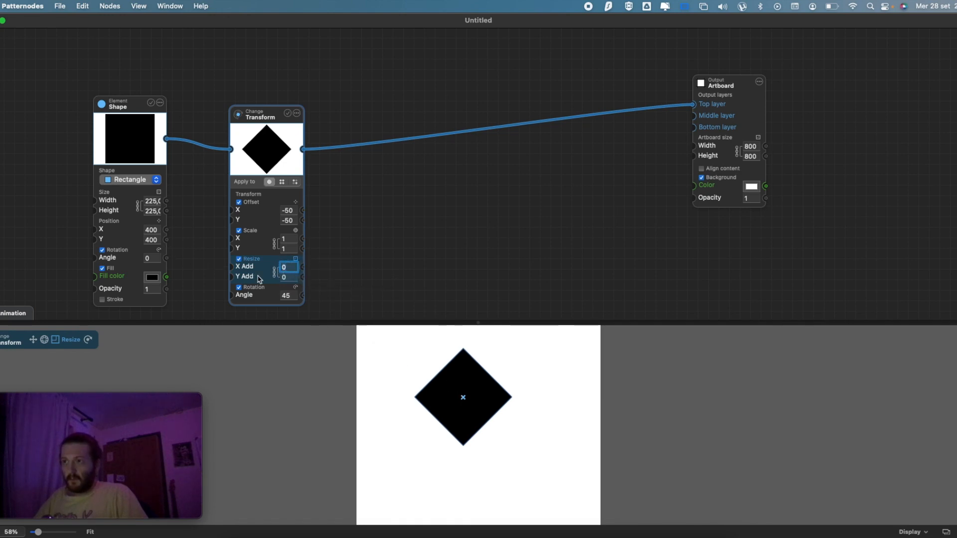
mouse_move(287, 269)
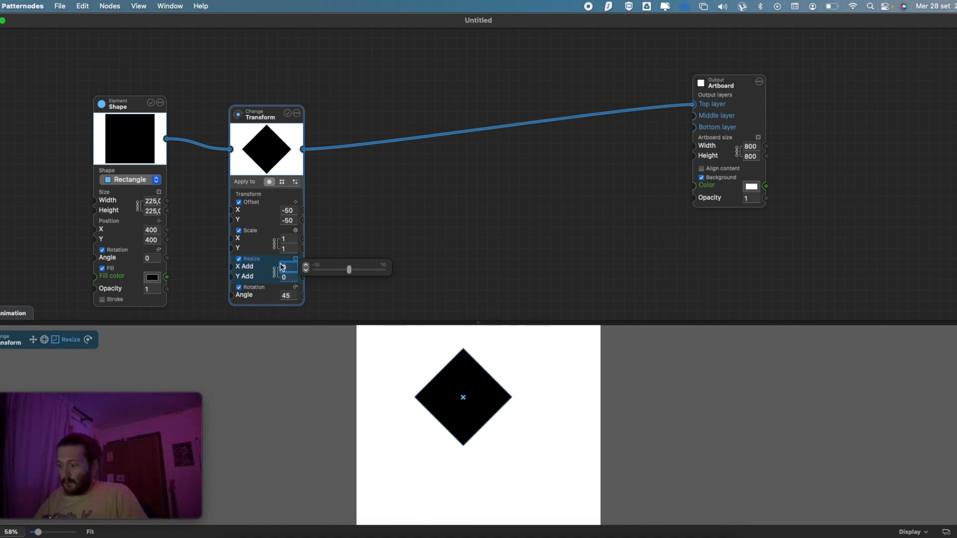
key(Tab)
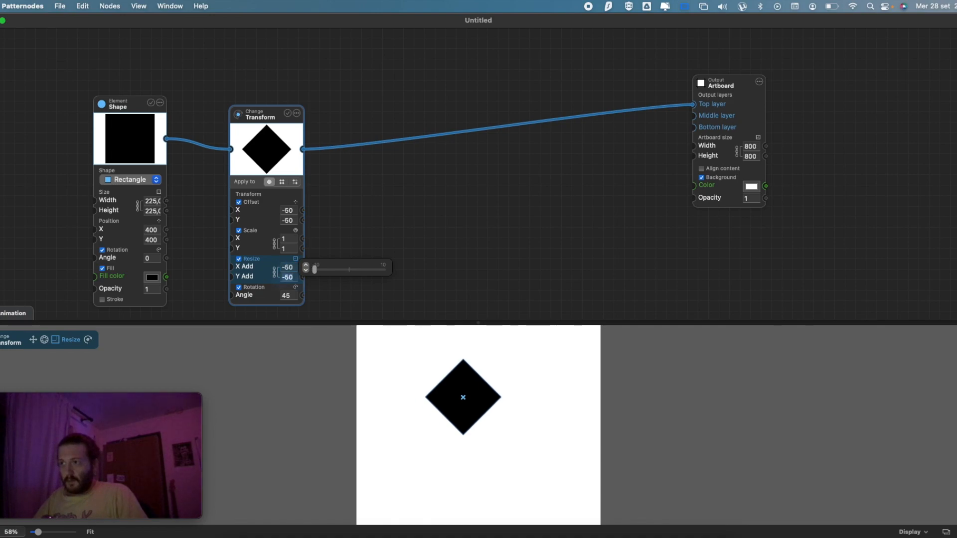
text(-50)
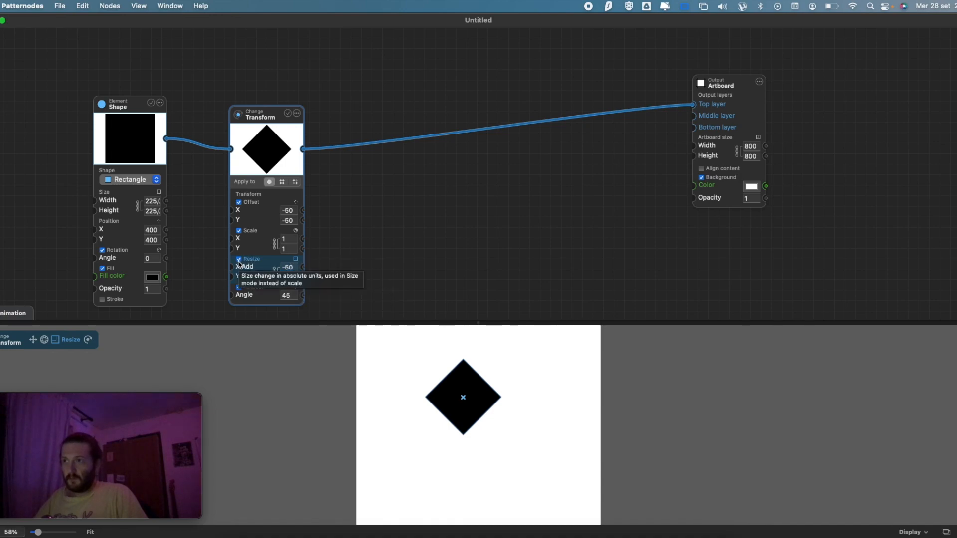
mouse_move(265, 295)
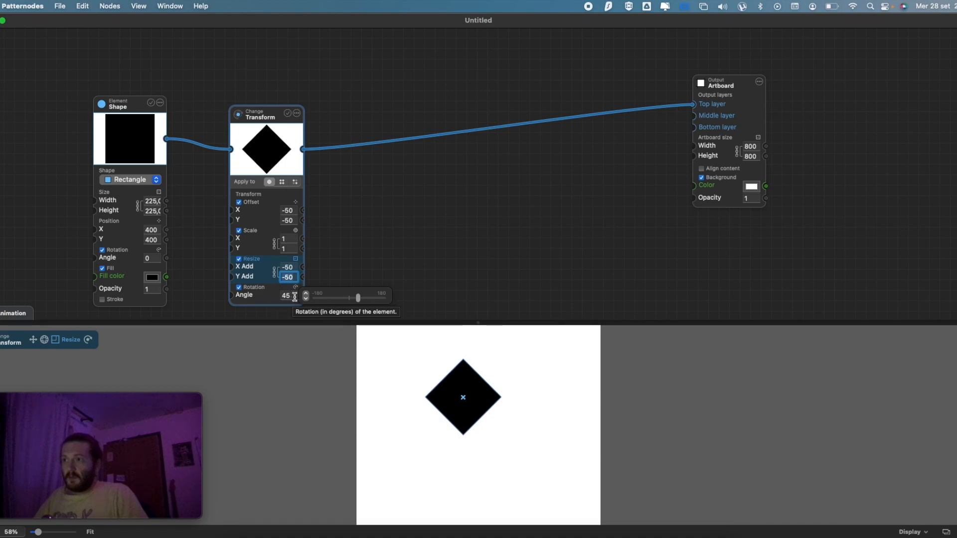
mouse_move(357, 305)
mouse_down()
mouse_move(377, 297)
mouse_move(355, 298)
mouse_up()
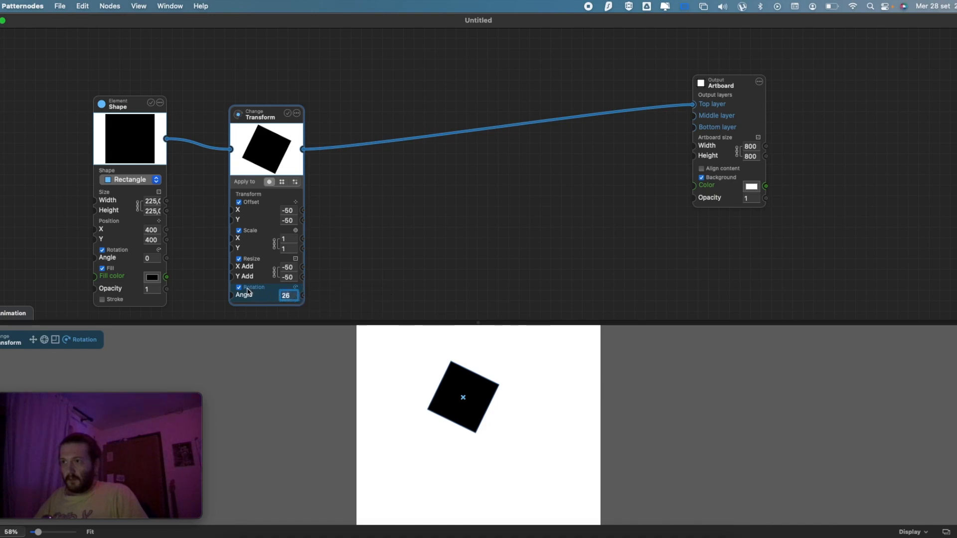
- Move the Shape node away from the Transform node and disable the Transform's Offset, Scale and Resize options
click(108, 100)
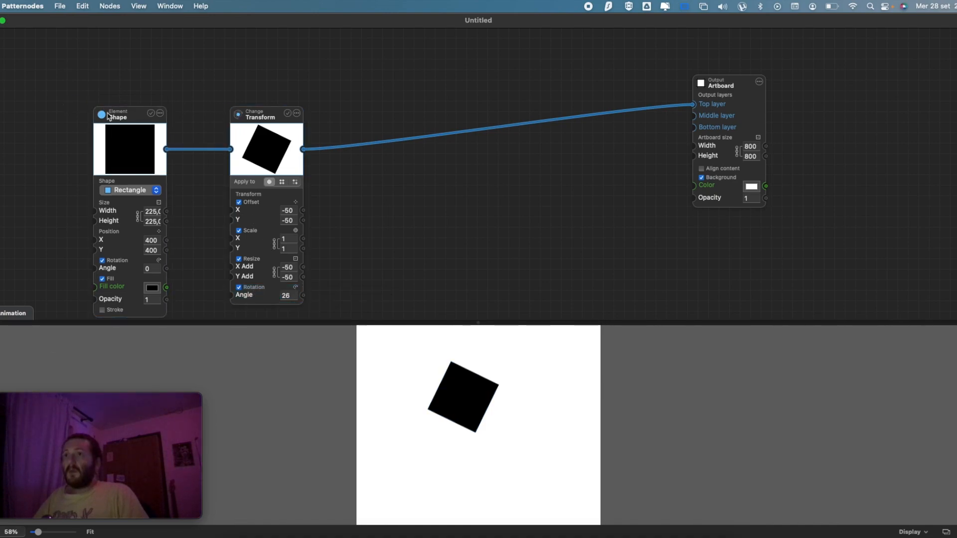
drag(108, 100, 77, 68)
click(239, 134)
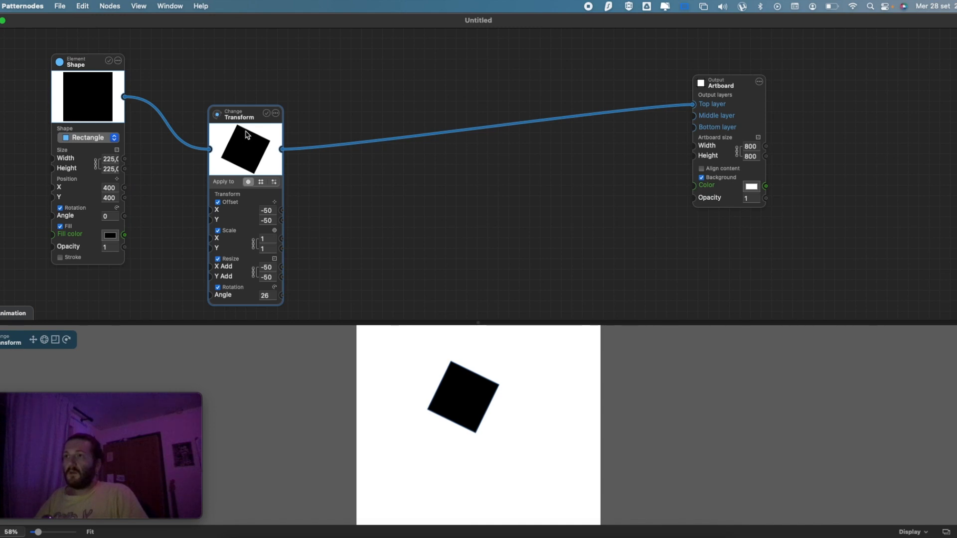
click(229, 203)
click(228, 211)
click(233, 219)
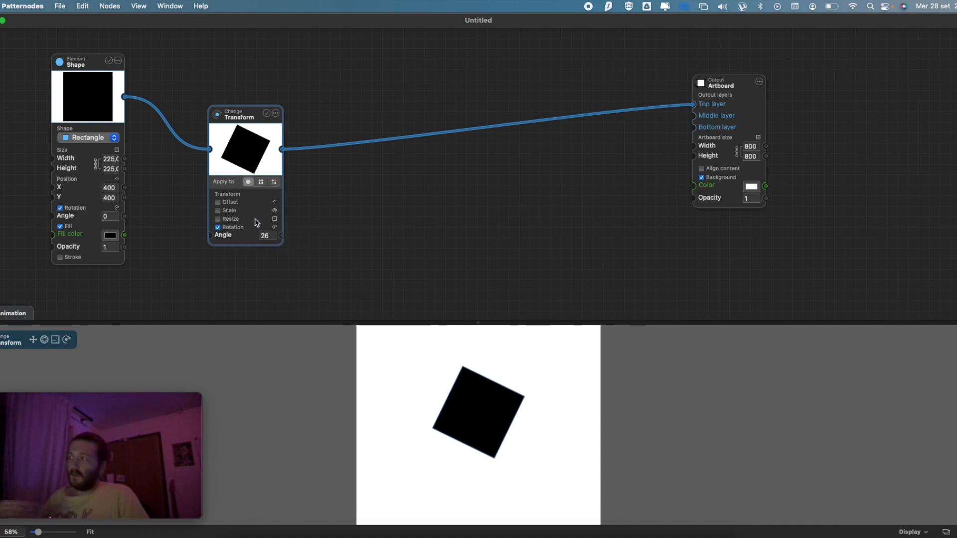
- Disconnect the Transform node from both the Shape node and the Artboard's top layer
drag(125, 98, 158, 97)
drag(716, 109, 298, 142)
drag(238, 118, 234, 129)
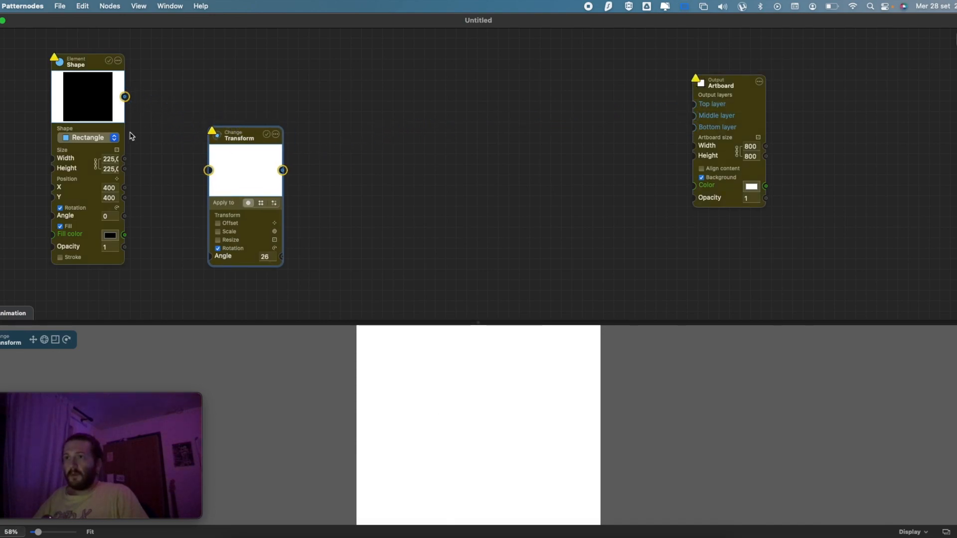
- Turn on the rectangle Shape node's stroke and turn off its fill
click(60, 257)
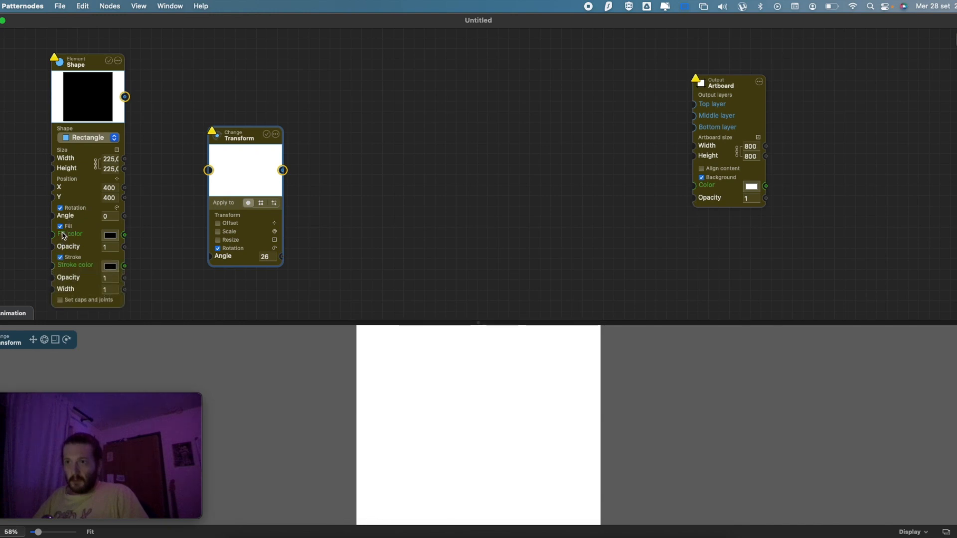
click(61, 226)
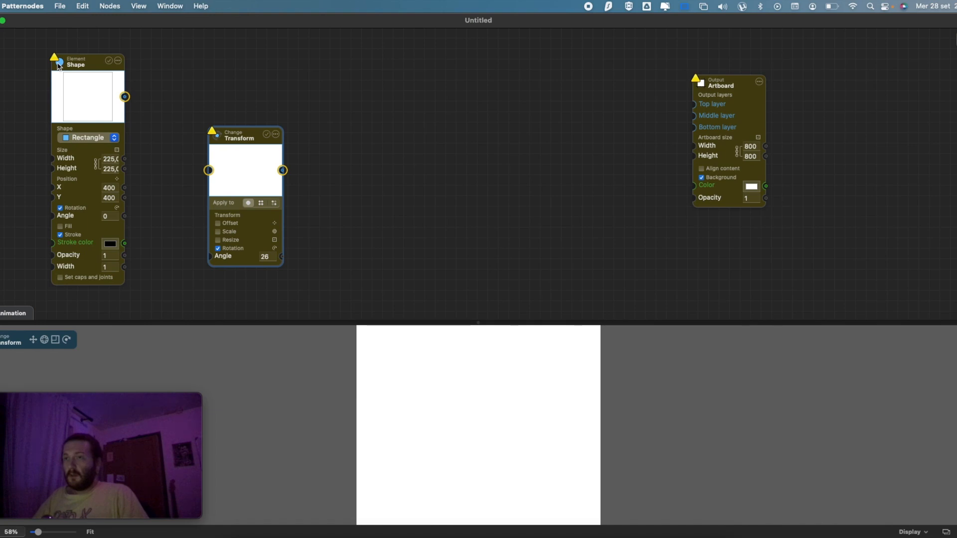
scroll(476, 388, down, 3)
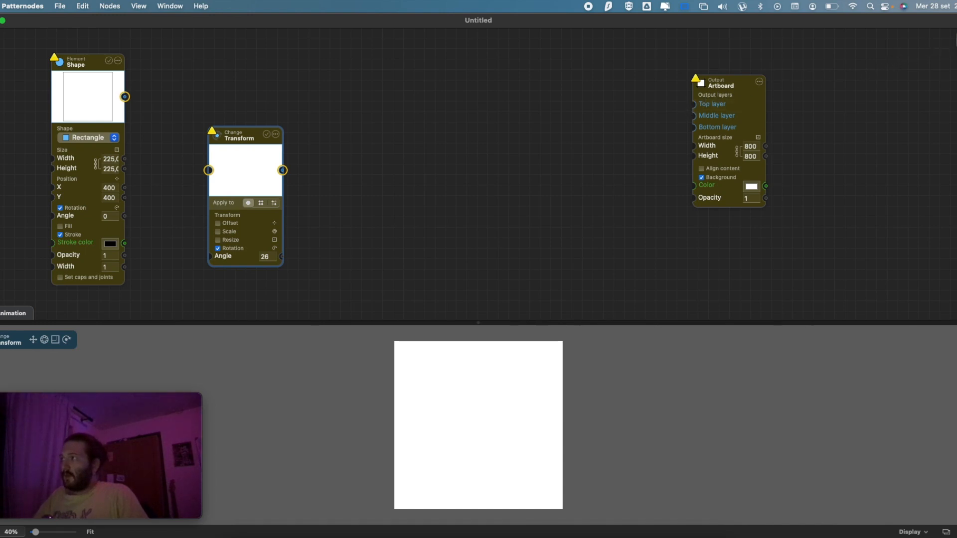
- Open the warnings list and inspect the entries for the Shape and Artboard nodes
click(956, 39)
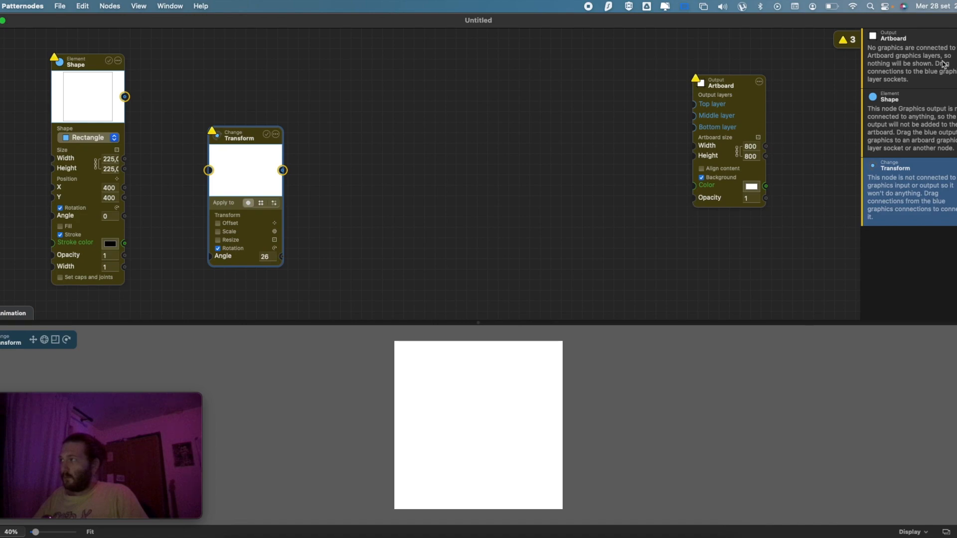
click(896, 102)
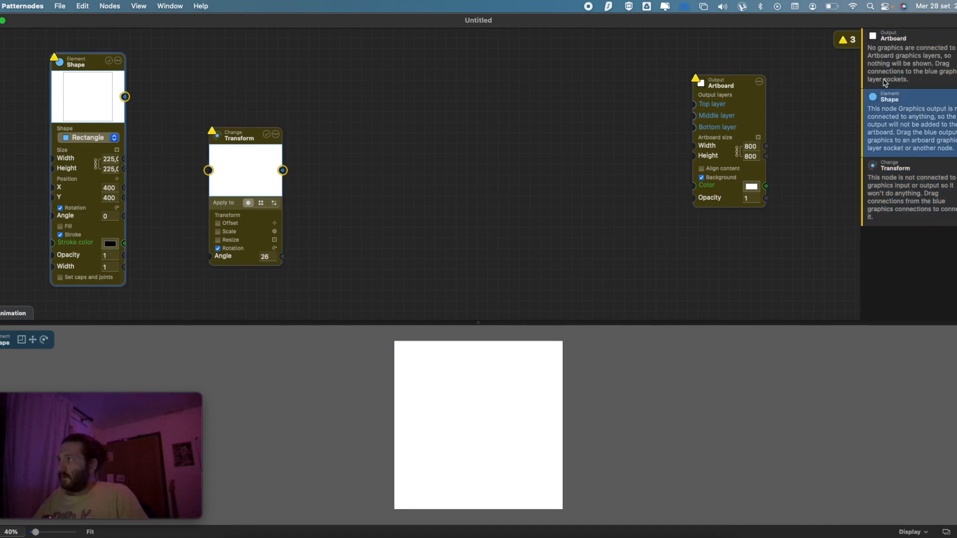
click(885, 82)
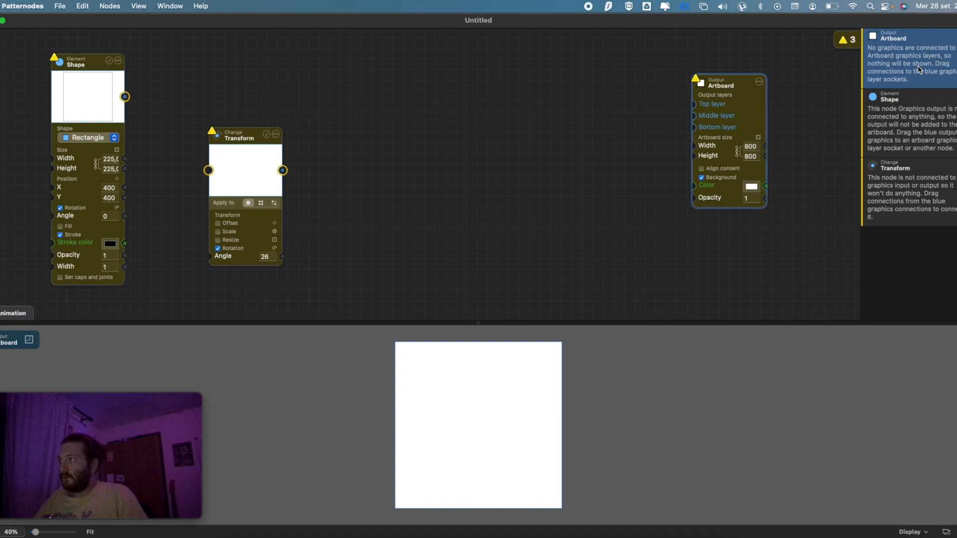
- Align the Transform node beside the Shape node and close the warnings list
drag(252, 131, 231, 67)
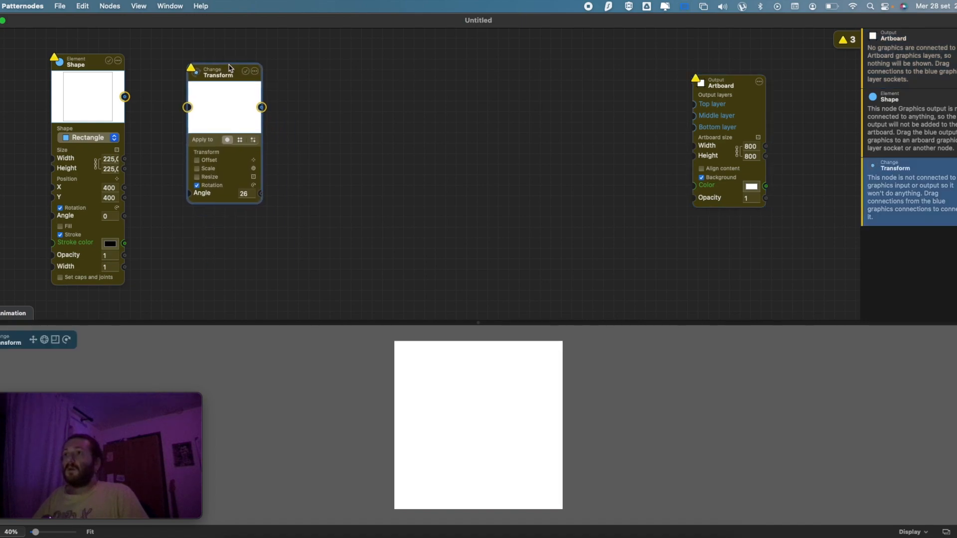
drag(205, 77, 183, 66)
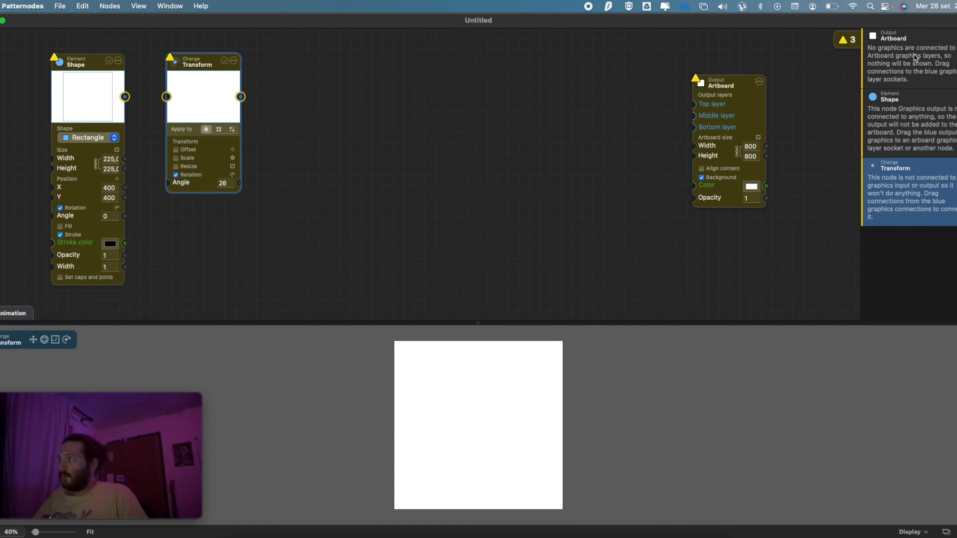
click(853, 42)
click(955, 40)
click(854, 41)
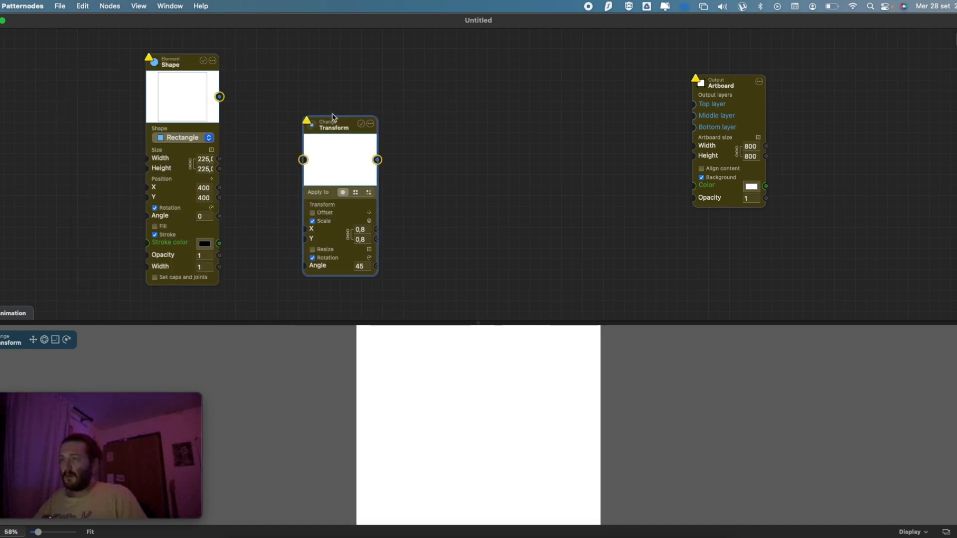
- Reposition the Transform node between the Shape and Artboard nodes
drag(332, 120, 377, 122)
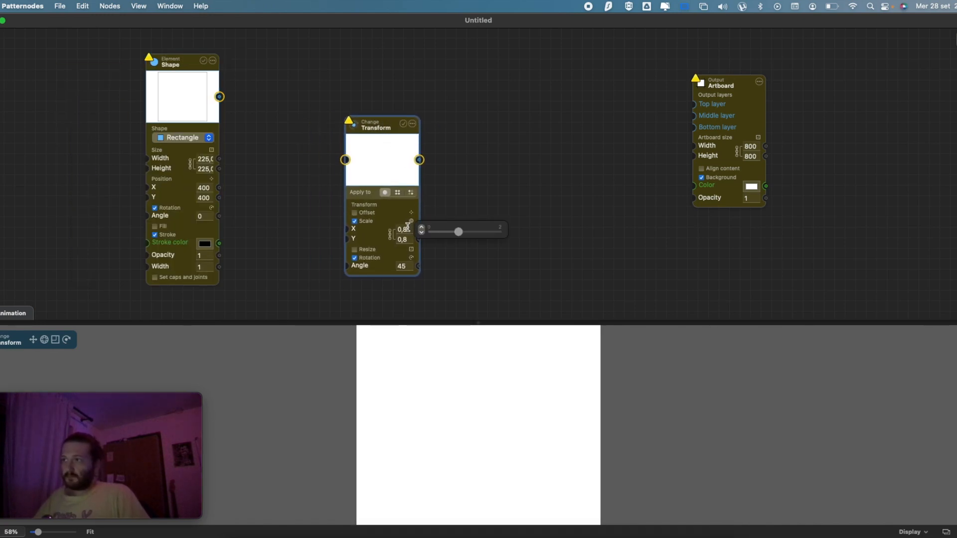
drag(383, 129, 334, 134)
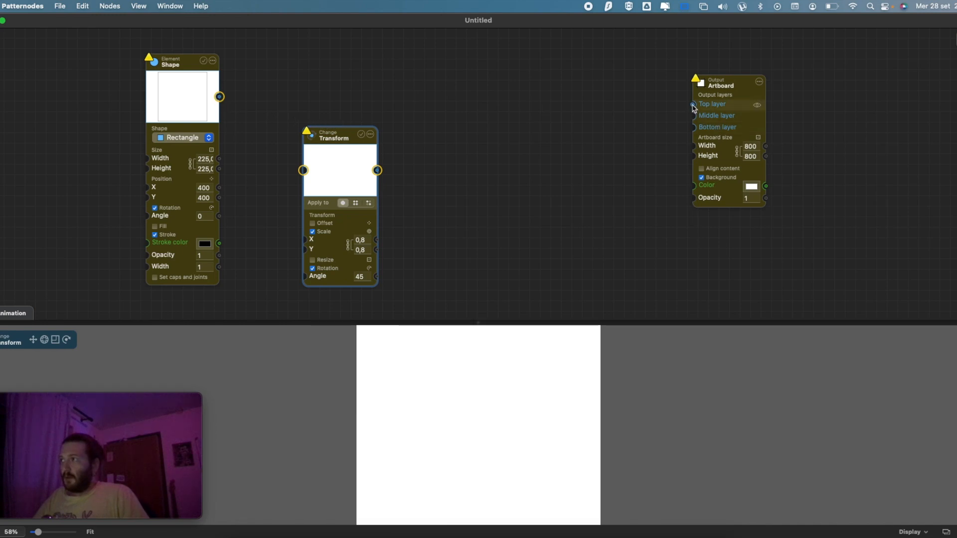
- Connect the Shape node to the Artboard's top layer and to the Transform node, and the Transform node to the middle layer
drag(693, 105, 220, 97)
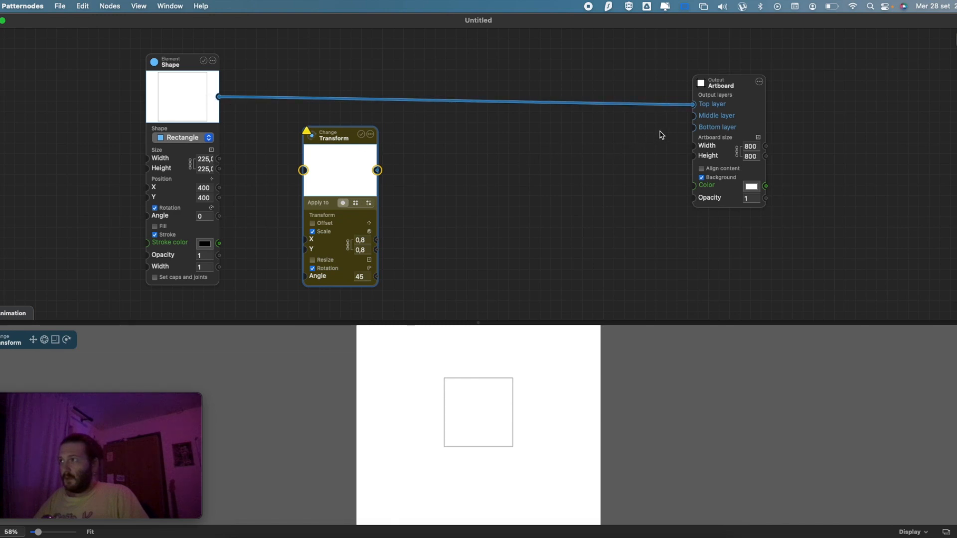
drag(693, 117, 378, 171)
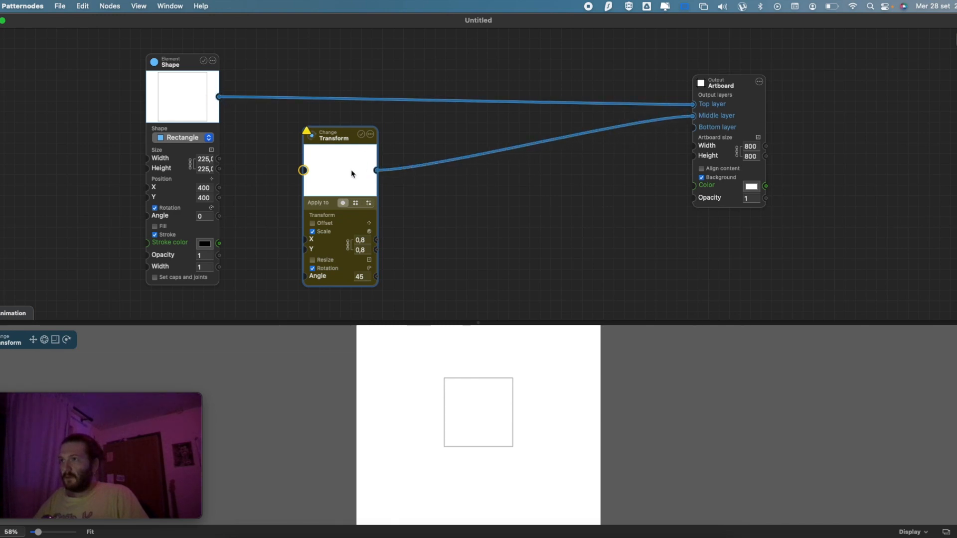
drag(304, 171, 220, 98)
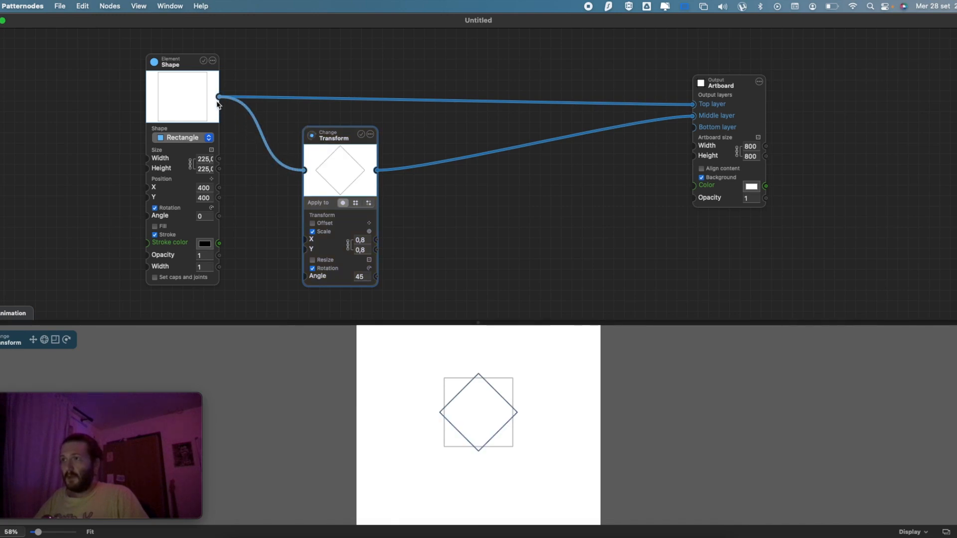
- Try the Transform node's linked X and Y scale at values between 0,7 and 1,1
click(366, 241)
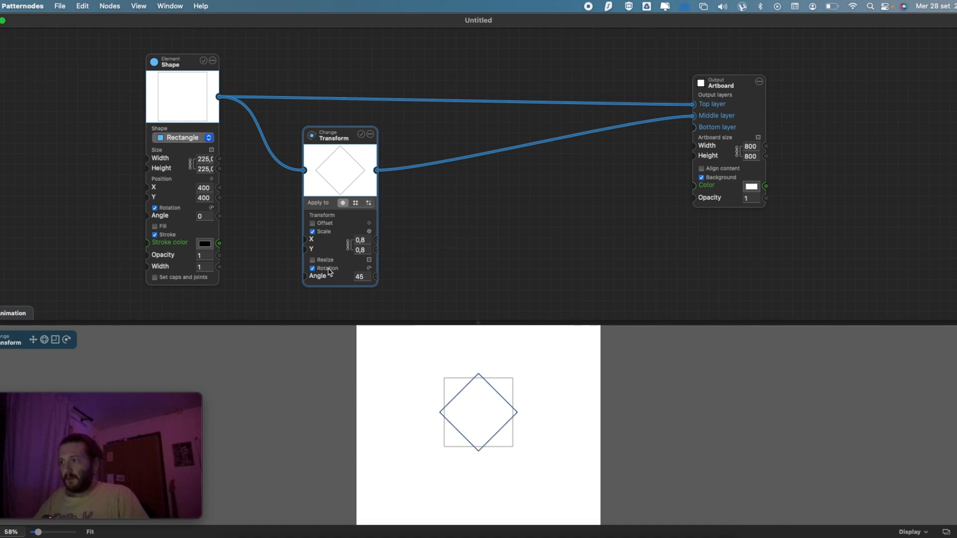
click(367, 247)
click(367, 245)
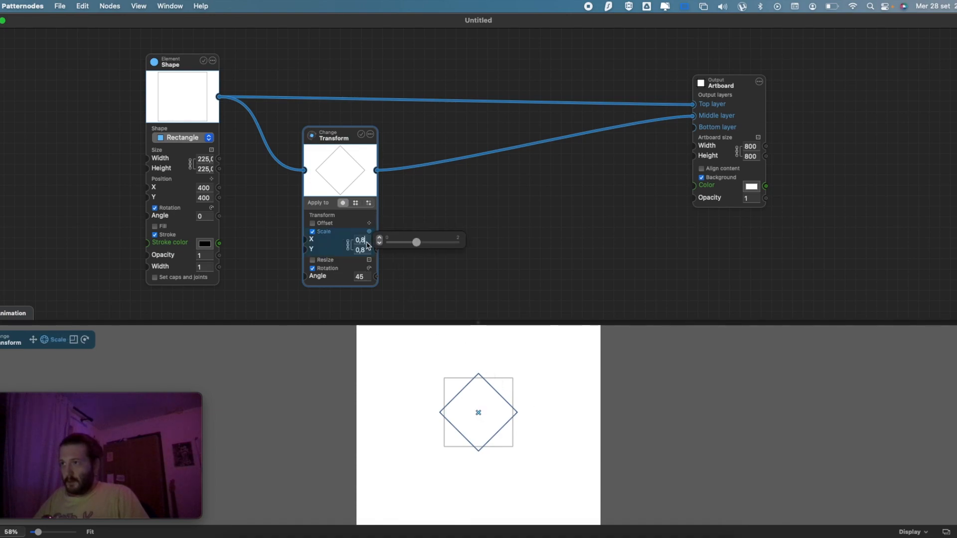
key(Down)
key(Down)
key(Down)
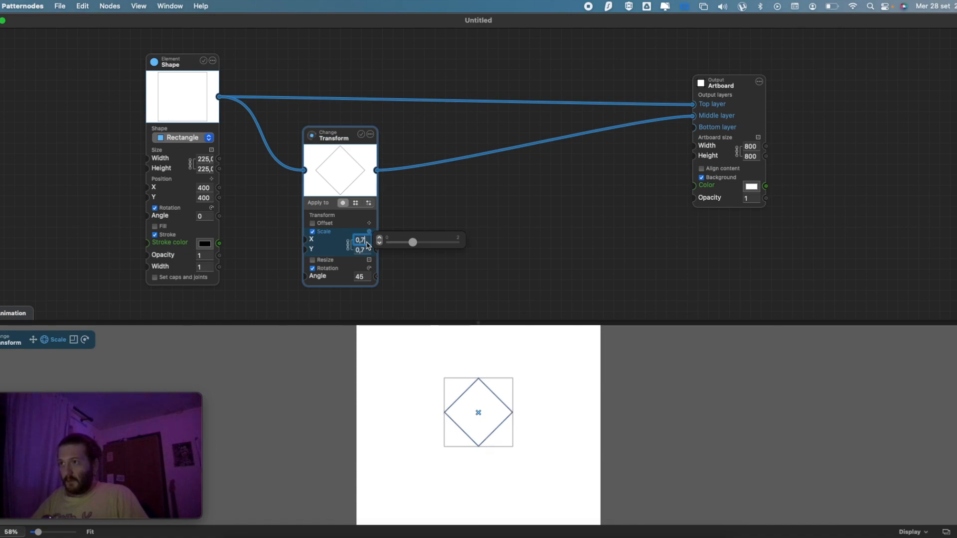
key(Up)
key(Up)
key(Up)
key(Up)
key(Up)
key(Up)
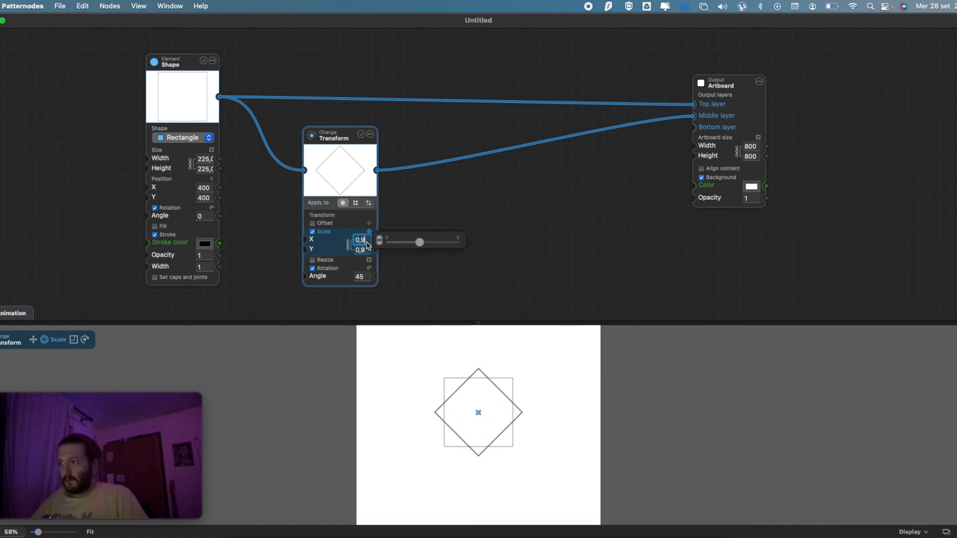
key(Up)
key(Up)
key(Down)
key(Down)
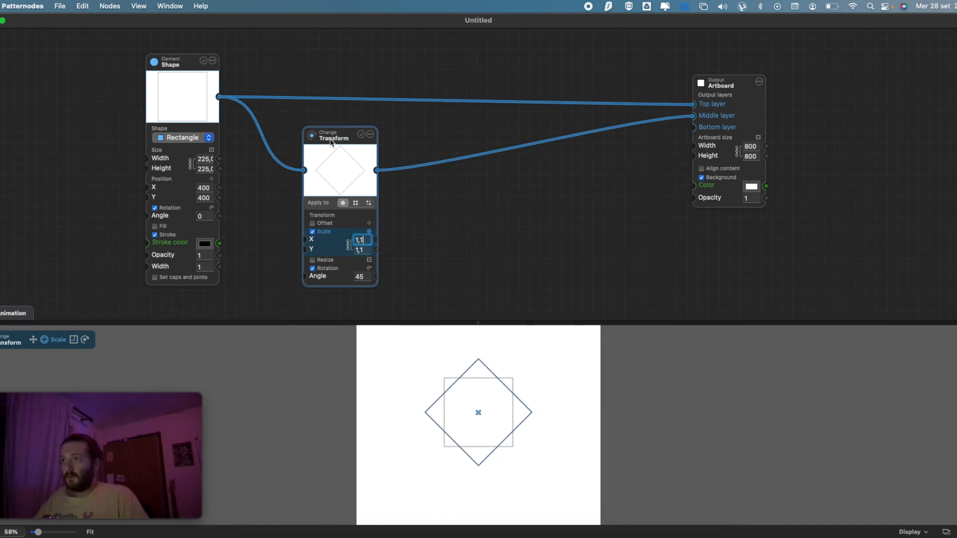
- Move the Transform node farther from the Shape node and set its linked X and Y scale to 1,2
drag(333, 138, 365, 138)
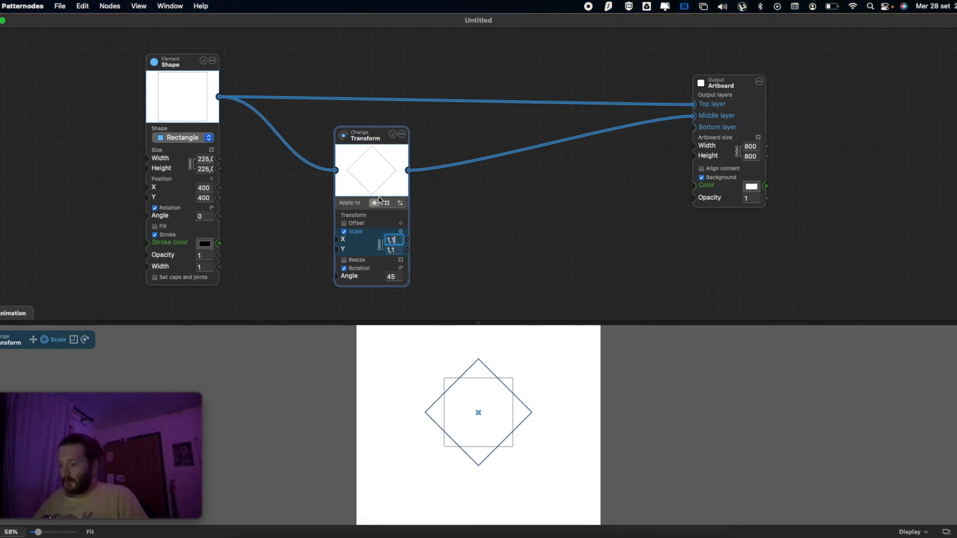
key(BackSpace)
key(BackSpace)
key(BackSpace)
text(0,8)
key(Up)
key(Up)
key(Up)
key(Up)
key(Up)
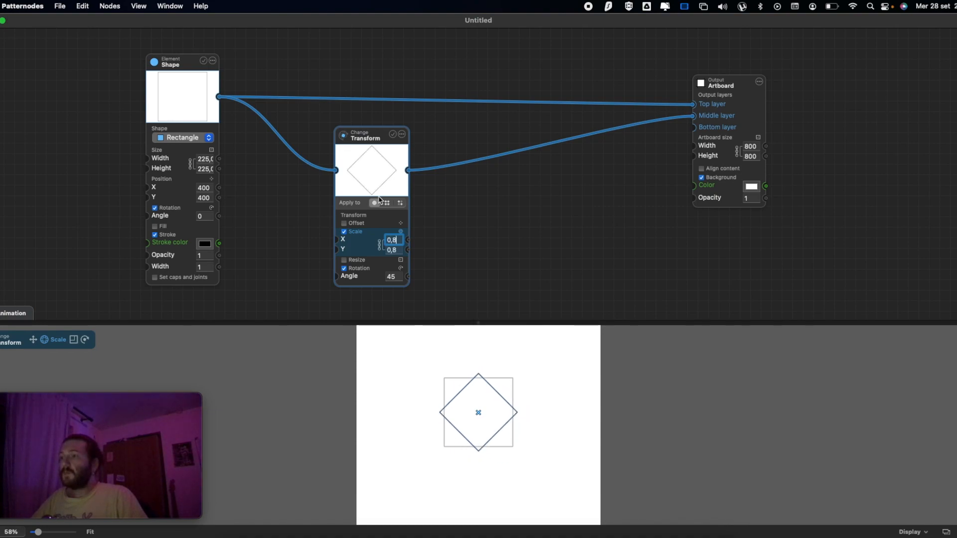
- Set the Transform node's rotation angle to 15 and inspect both rectangles up close on the artboard
click(398, 278)
key(Up)
key(Down)
key(shift+Down)
key(shift+Down)
key(shift+Down)
key(super+z)
text(15)
key(Tab)
click(520, 303)
scroll(503, 372, up, 5)
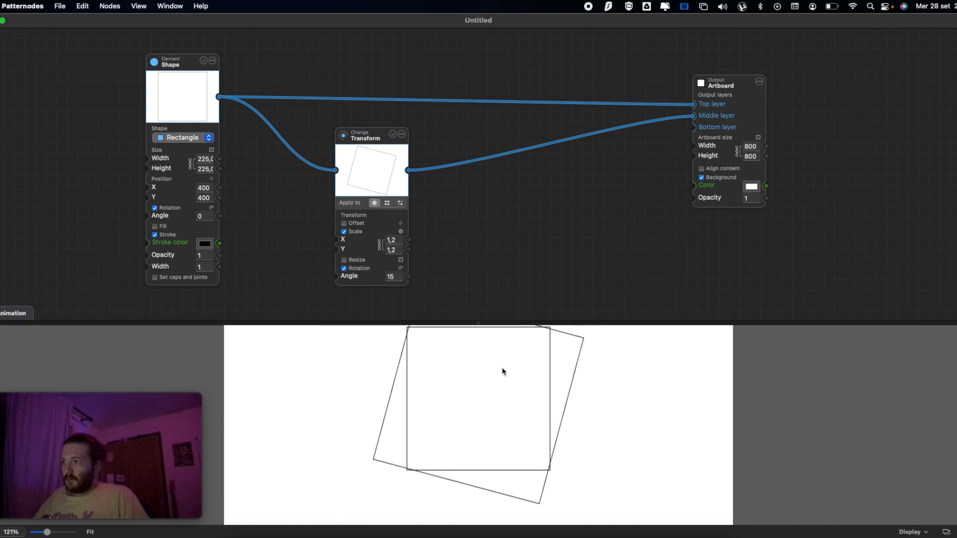
scroll(554, 350, up, 2)
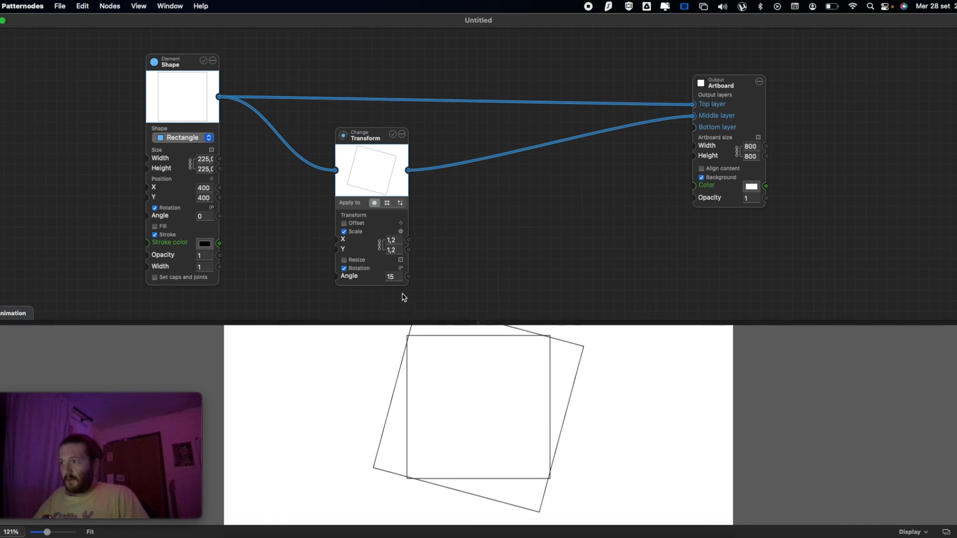
- Rotate the transformed rectangle directly on the artboard to an angle of 13,23 and move the Transform node closer to the Artboard node
click(393, 276)
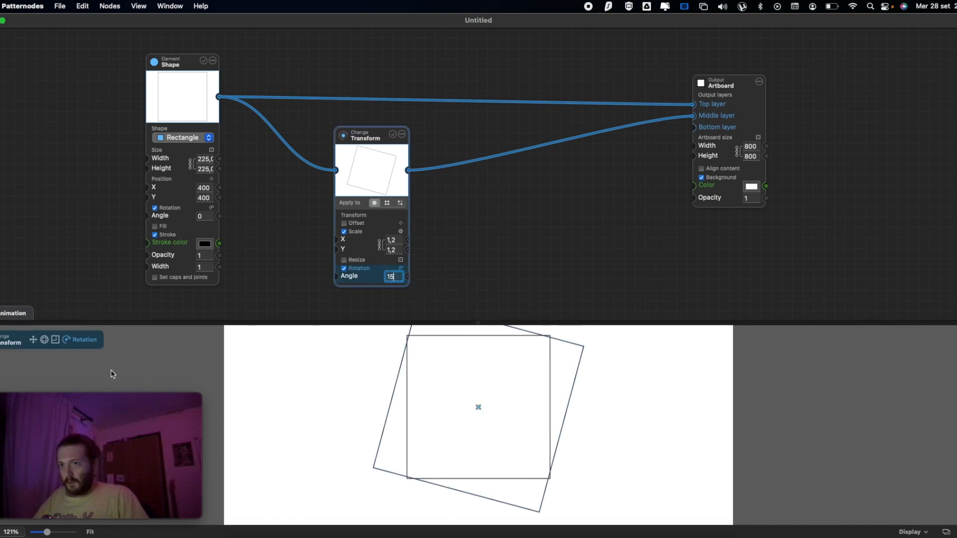
mouse_move(400, 277)
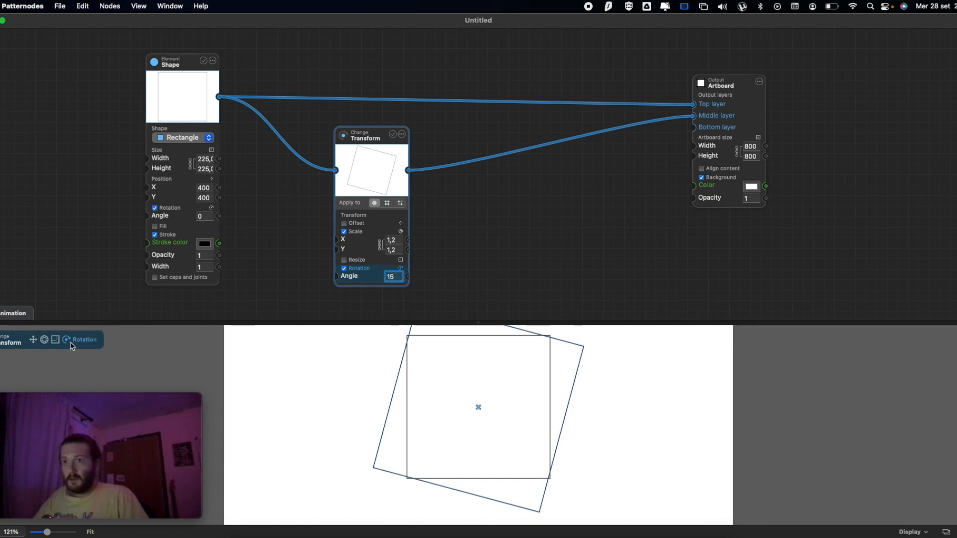
drag(608, 436, 611, 431)
click(618, 425)
key(super+minus)
key(super+minus)
key(super+minus)
key(super+minus)
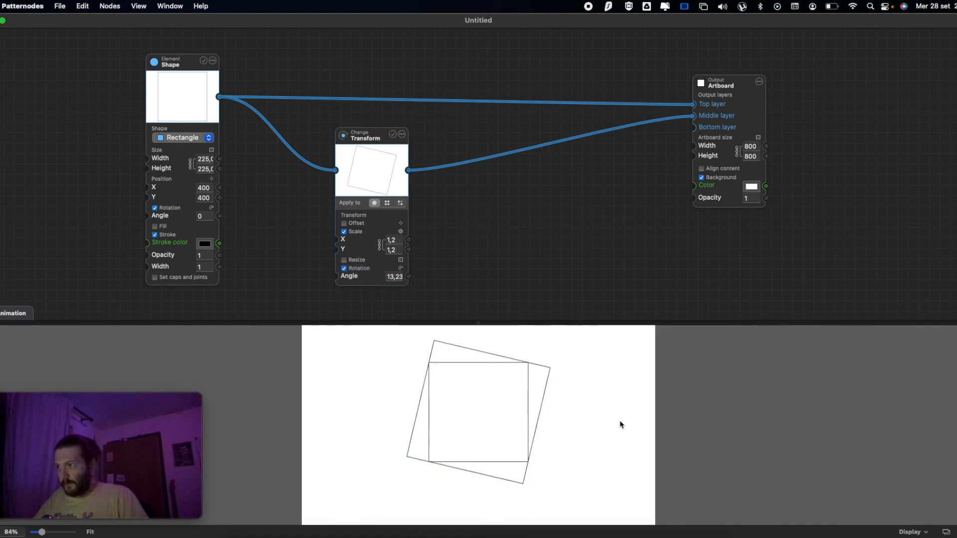
key(super+plus)
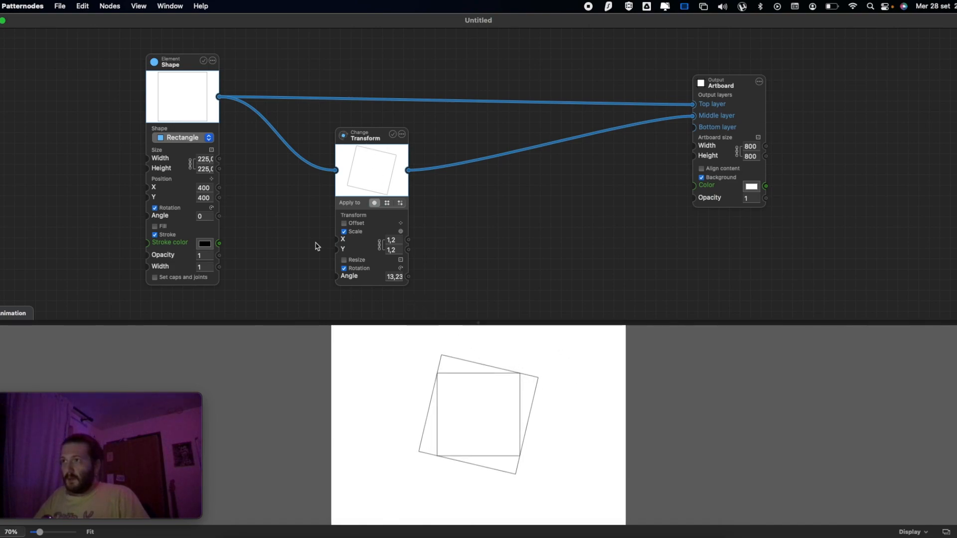
drag(360, 135, 423, 134)
right_click(306, 183)
mouse_move(312, 187)
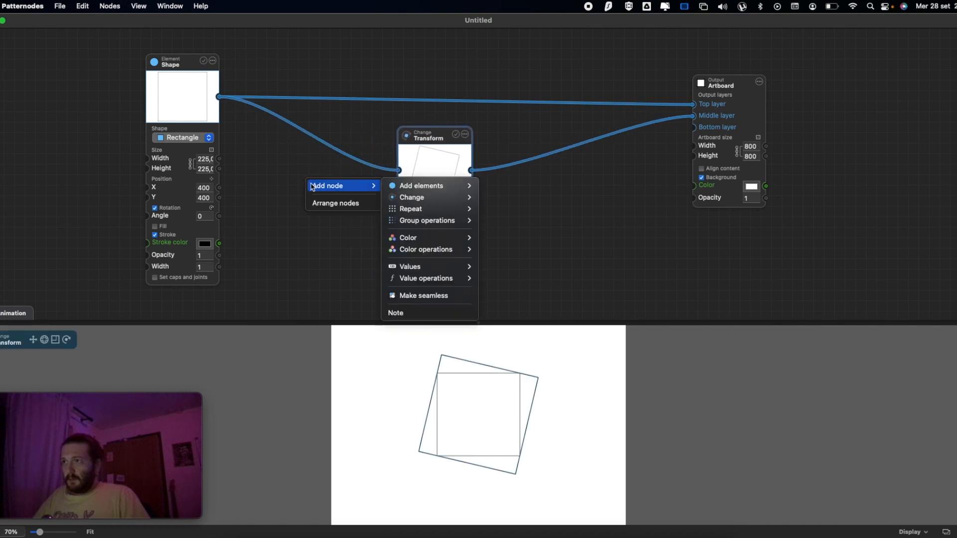
mouse_move(428, 201)
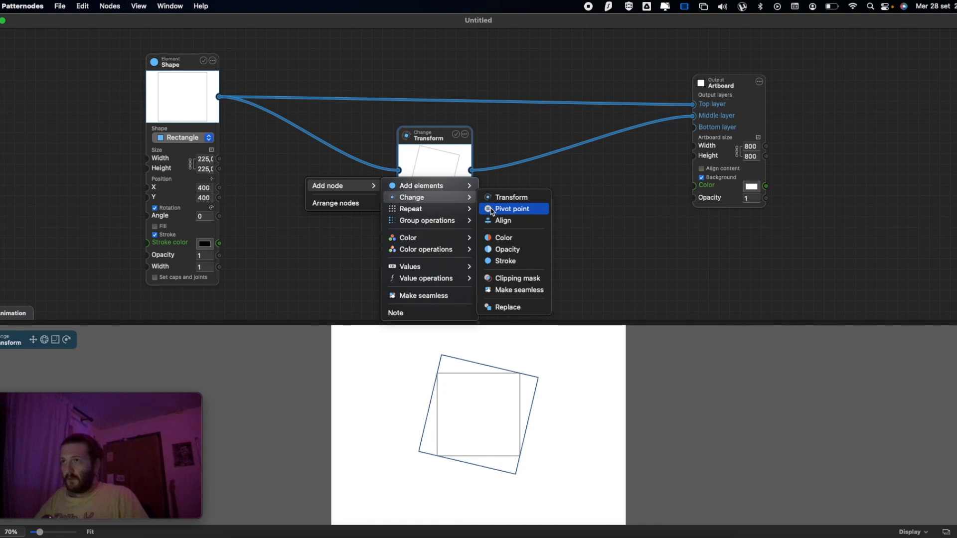
click(512, 209)
drag(344, 191, 326, 176)
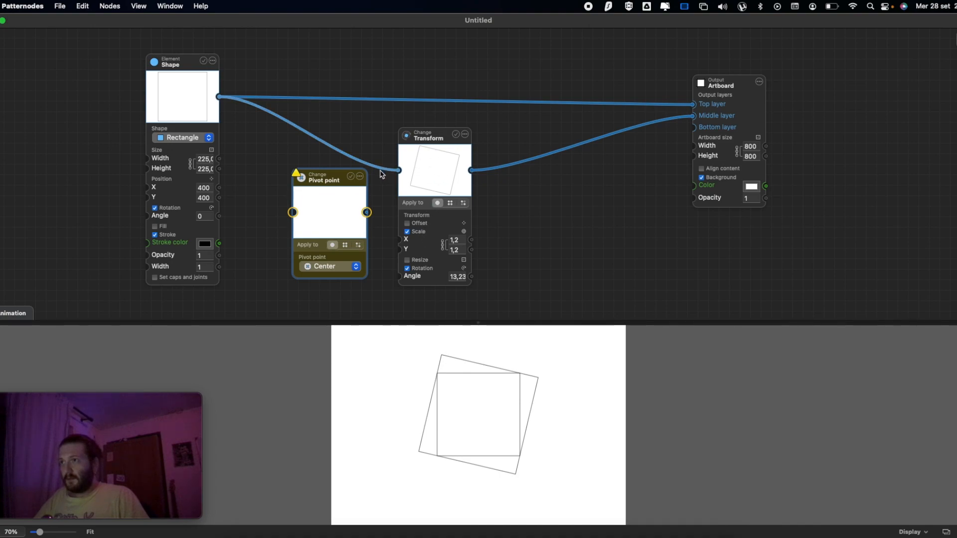
click(360, 177)
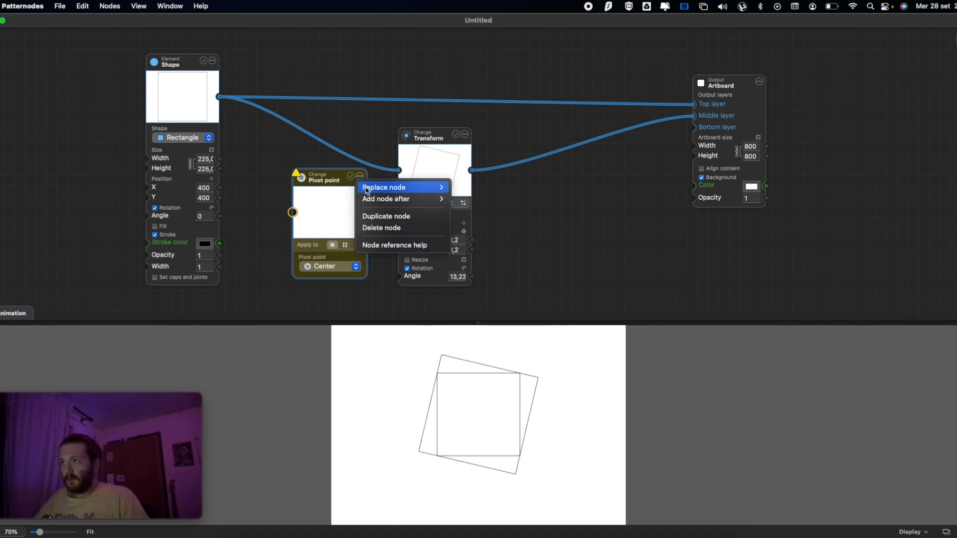
click(371, 228)
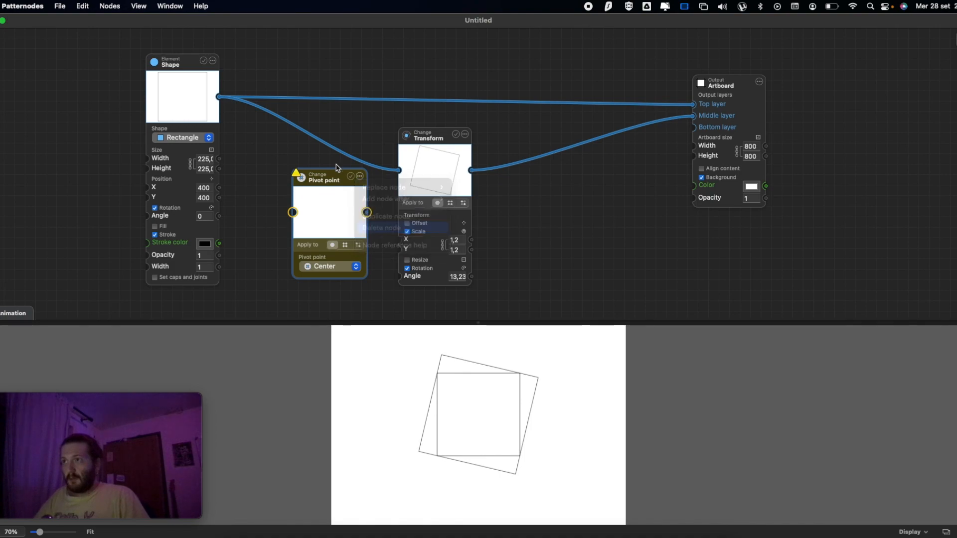
- Insert a Pivot point node on the connection between the Shape and Transform nodes and align it beside the Transform node
click(319, 143)
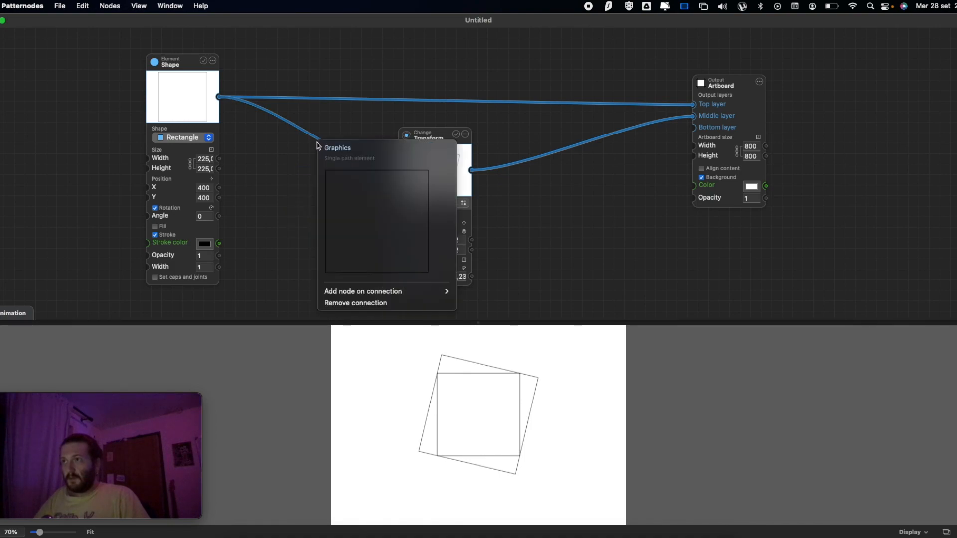
click(314, 186)
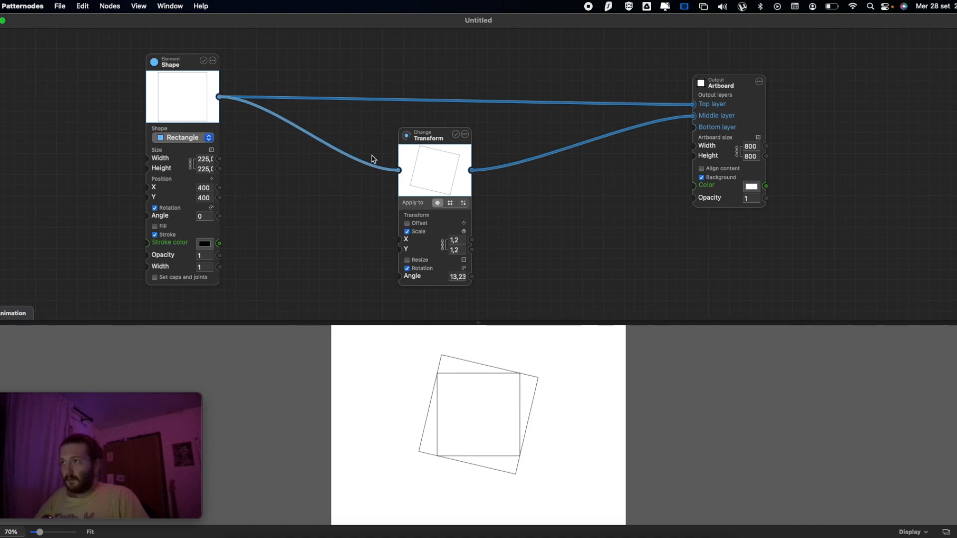
click(313, 142)
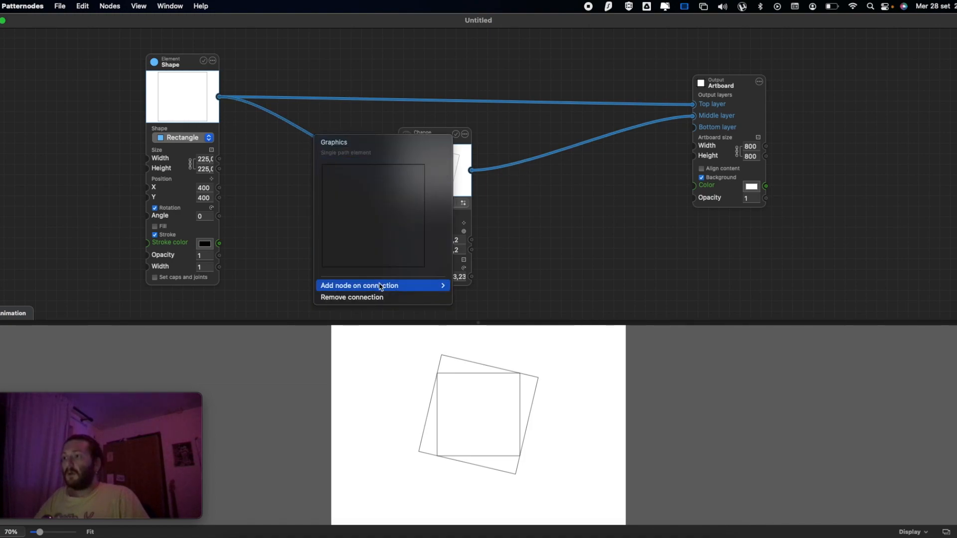
mouse_move(486, 288)
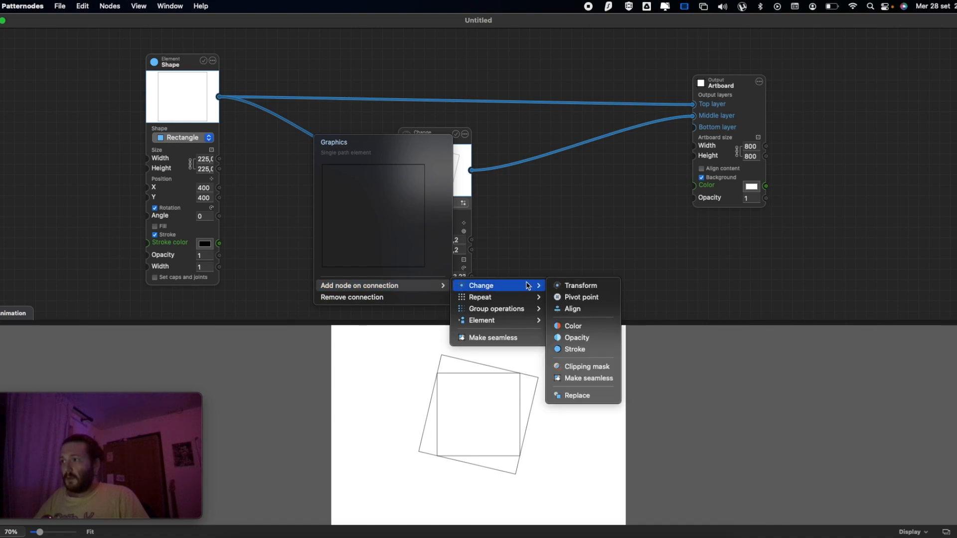
click(571, 299)
drag(353, 149, 310, 139)
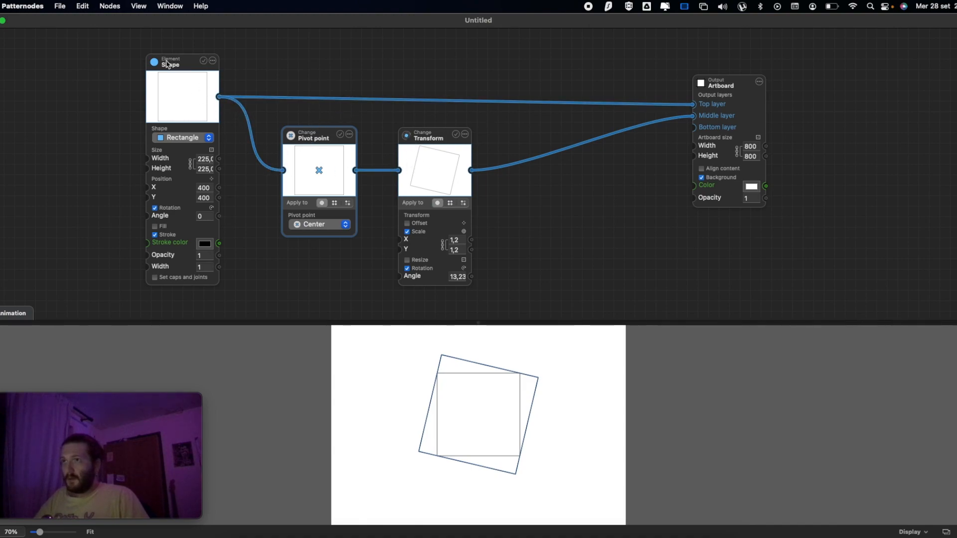
- Move the Shape node slightly lower and away from the Pivot point node, and look up the node snapping and arranging options
drag(170, 67, 149, 67)
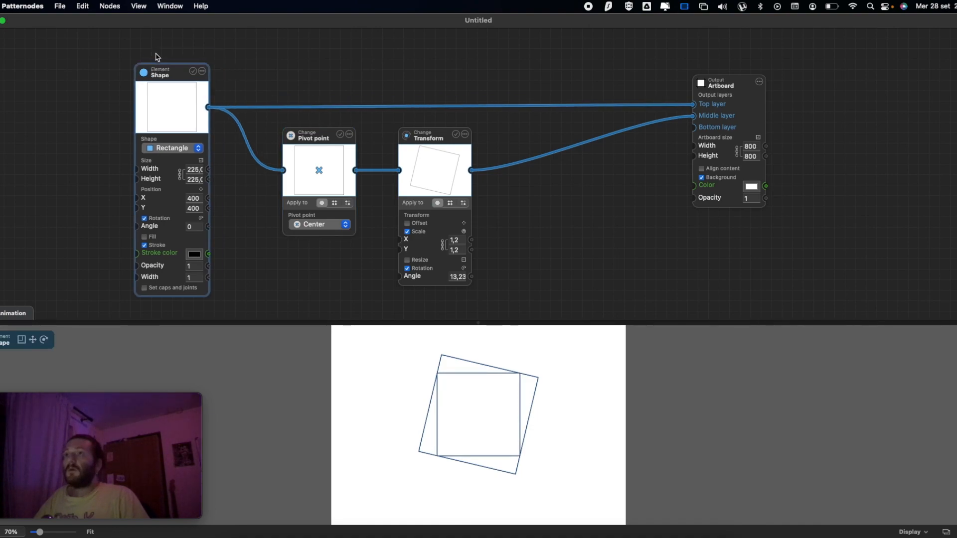
click(110, 6)
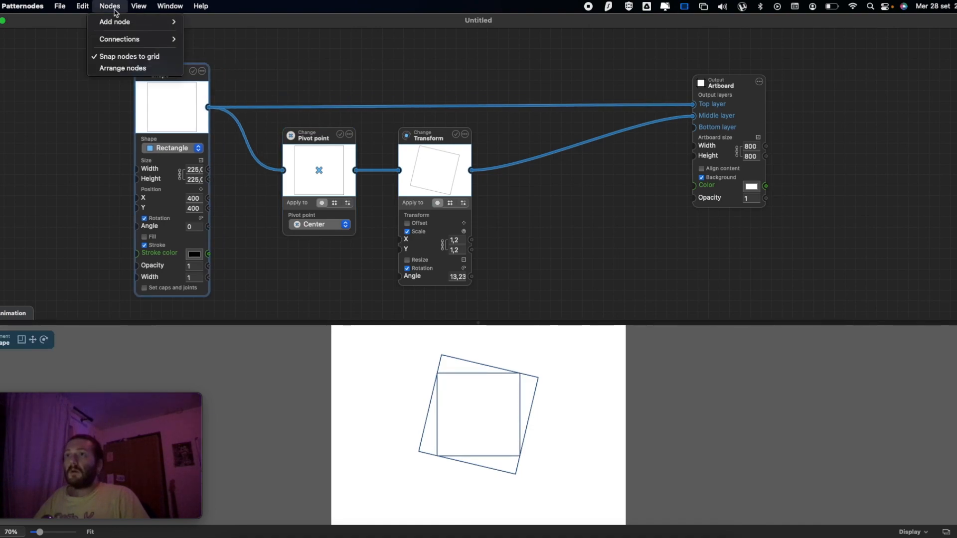
click(116, 68)
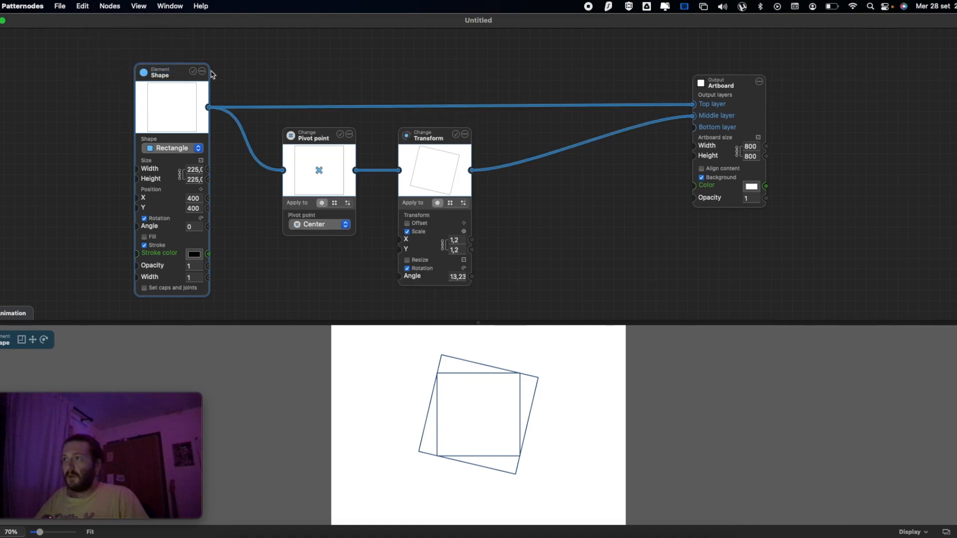
- Try the Top left pivot point with an adjusted rotation angle on the Transform node, and undo the changes
click(321, 229)
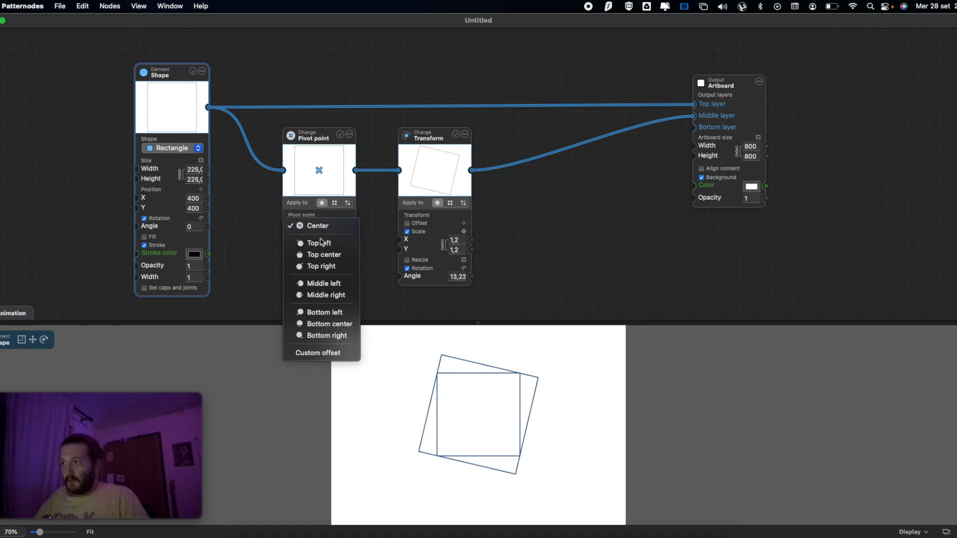
click(322, 243)
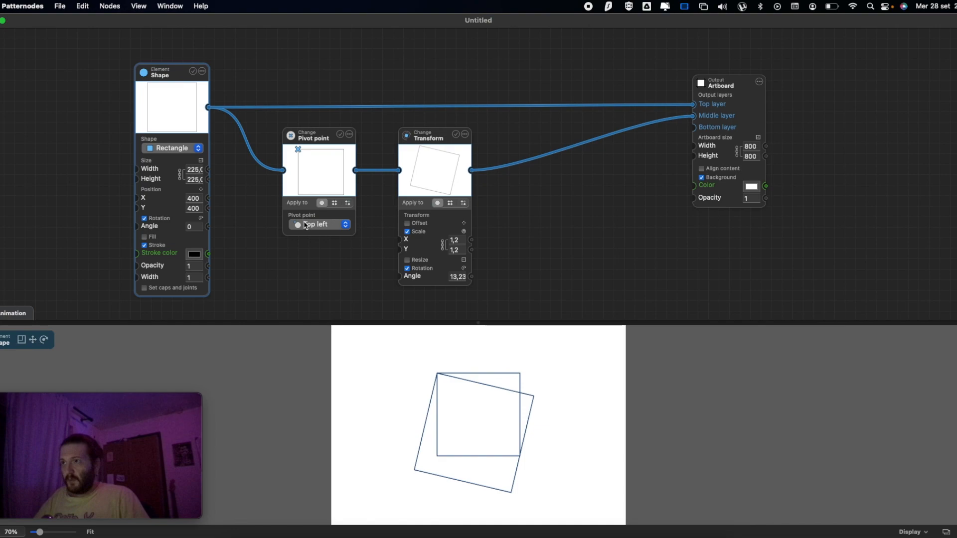
click(459, 278)
mouse_move(515, 283)
mouse_down()
mouse_move(489, 276)
mouse_move(527, 290)
mouse_move(512, 282)
mouse_up()
key(super+z)
key(super+z)
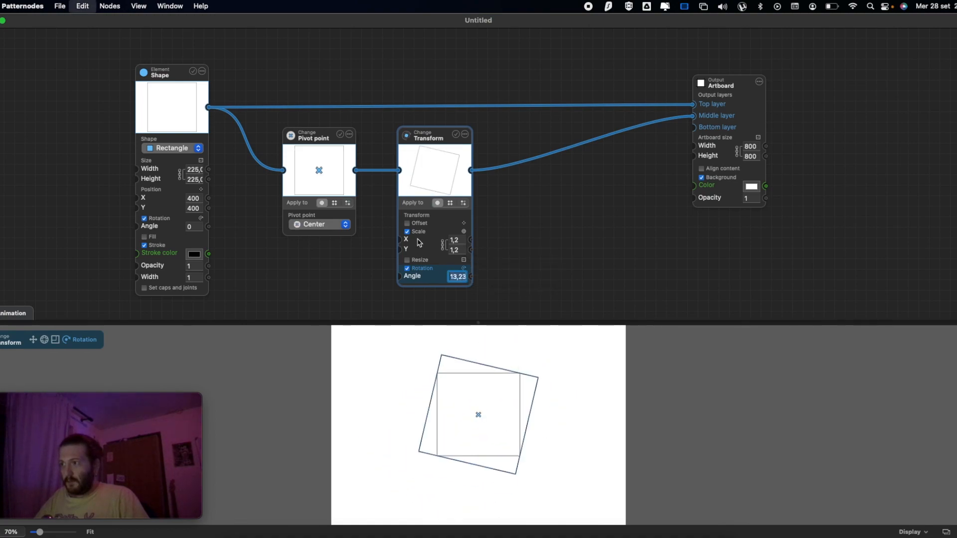
- Set the pivot point to Custom offset and shift it on the artboard to about X -73, Y 93, near the rectangle's lower-left corner
click(317, 227)
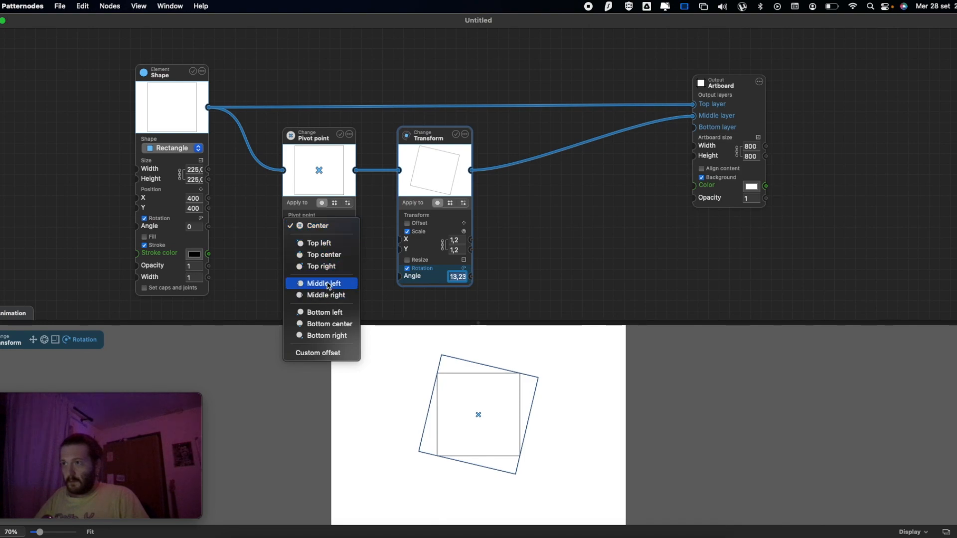
click(318, 353)
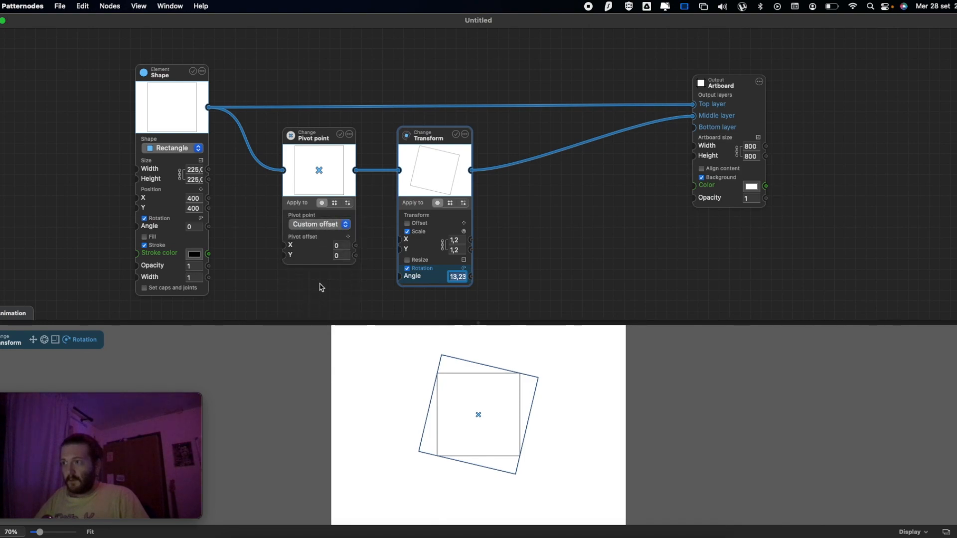
click(340, 254)
click(341, 247)
mouse_move(480, 418)
mouse_down()
mouse_move(481, 455)
mouse_move(509, 445)
mouse_move(520, 461)
mouse_move(511, 433)
mouse_move(489, 420)
mouse_move(499, 412)
mouse_move(495, 395)
mouse_move(505, 396)
mouse_move(449, 385)
mouse_move(441, 414)
mouse_move(454, 452)
mouse_up()
- Set the Pivot point node's pivot to Bottom right and deselect the node to view the rotated rectangle
click(326, 224)
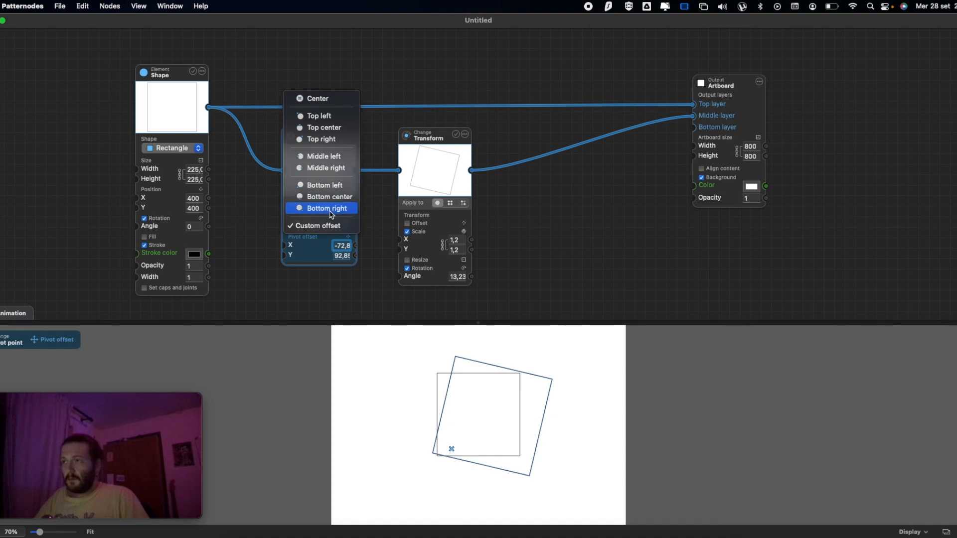
click(330, 209)
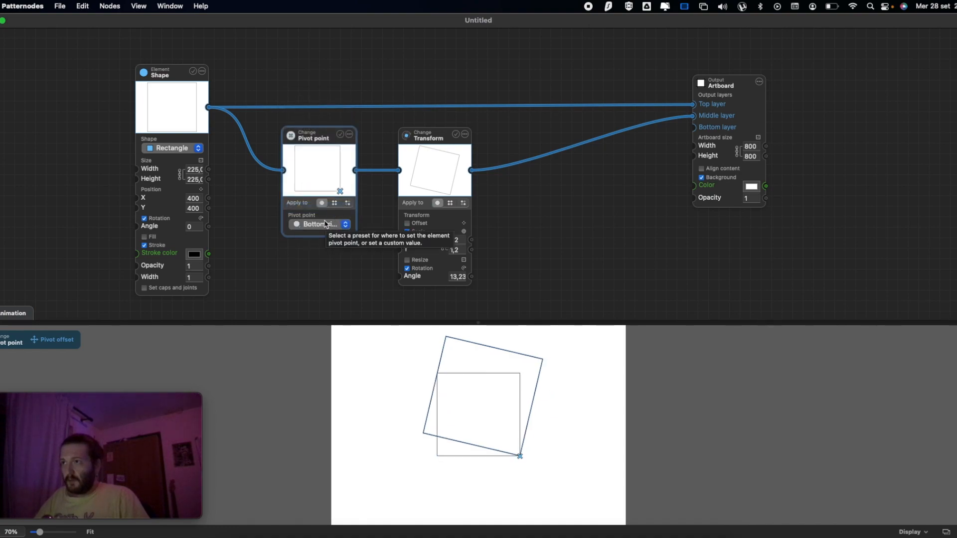
click(380, 349)
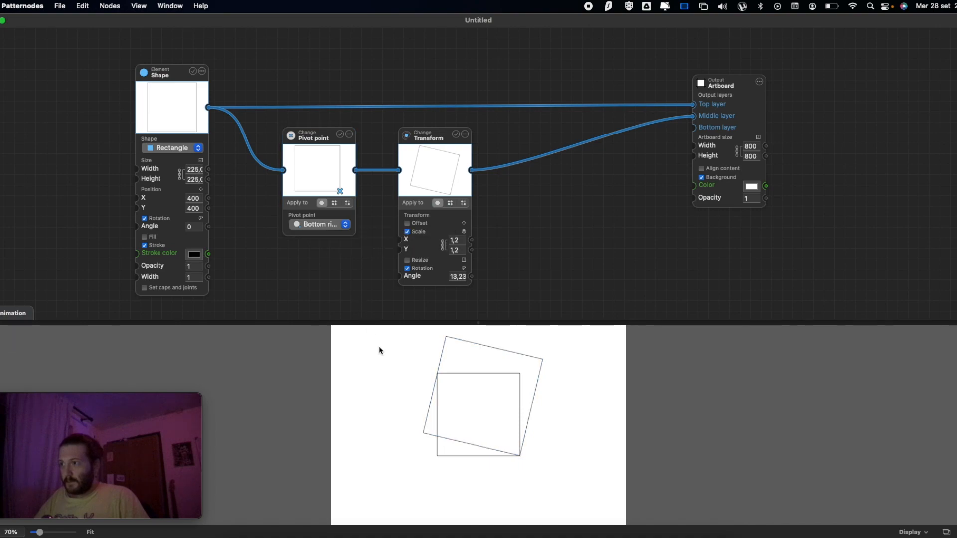
- Spread out the nodes, moving Shape farther from the others and placing Pivot point and Transform lower, aligned in one row
drag(309, 134, 294, 132)
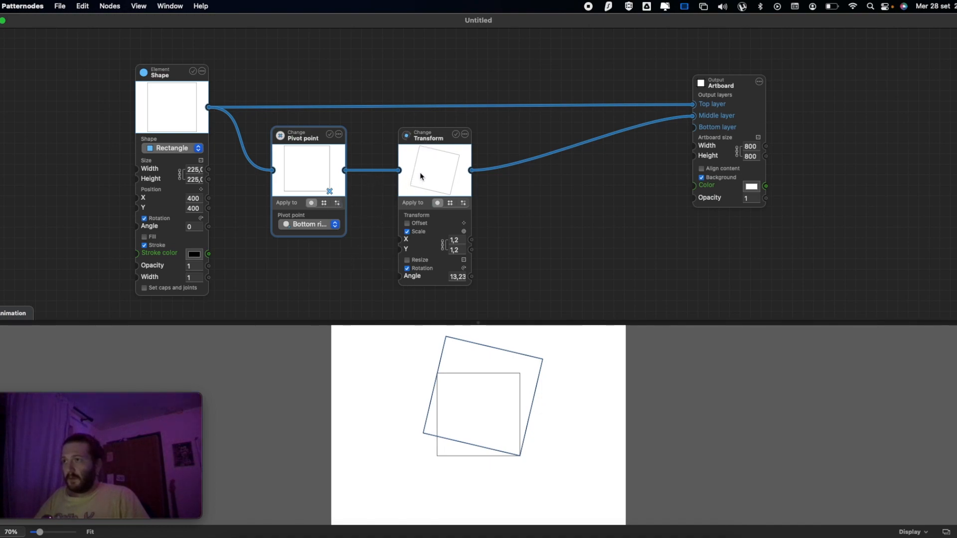
drag(175, 86, 133, 86)
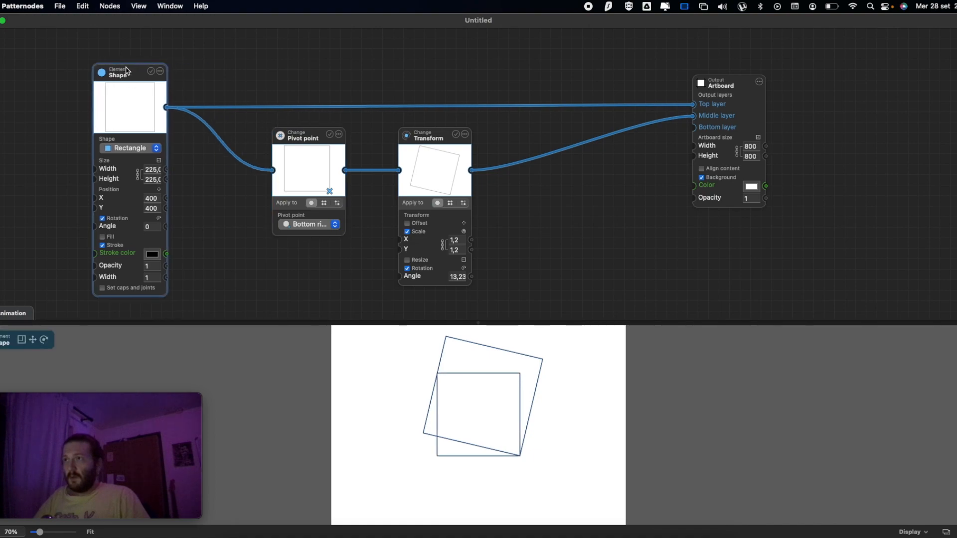
drag(412, 141, 422, 172)
drag(300, 131, 288, 171)
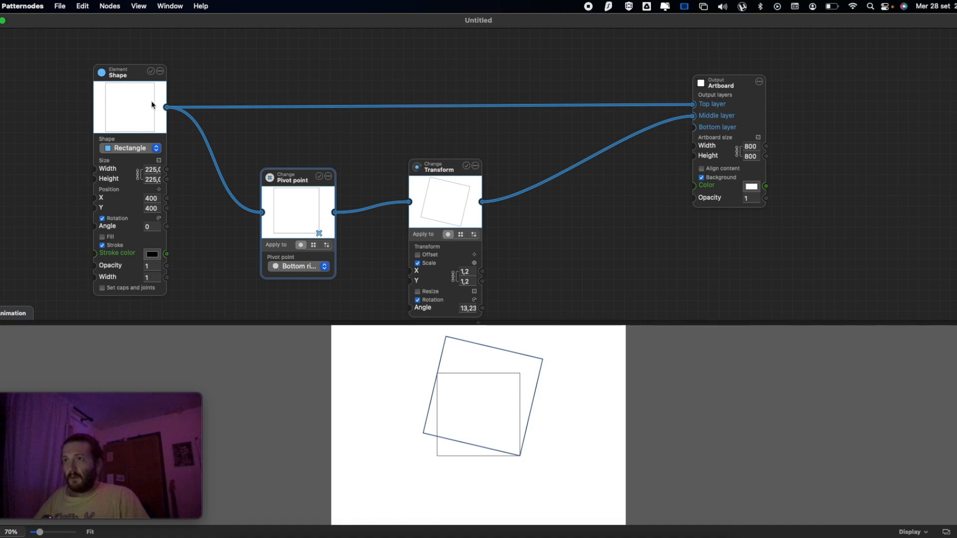
mouse_move(286, 177)
mouse_down()
mouse_move(265, 177)
mouse_move(293, 190)
mouse_move(281, 168)
mouse_up()
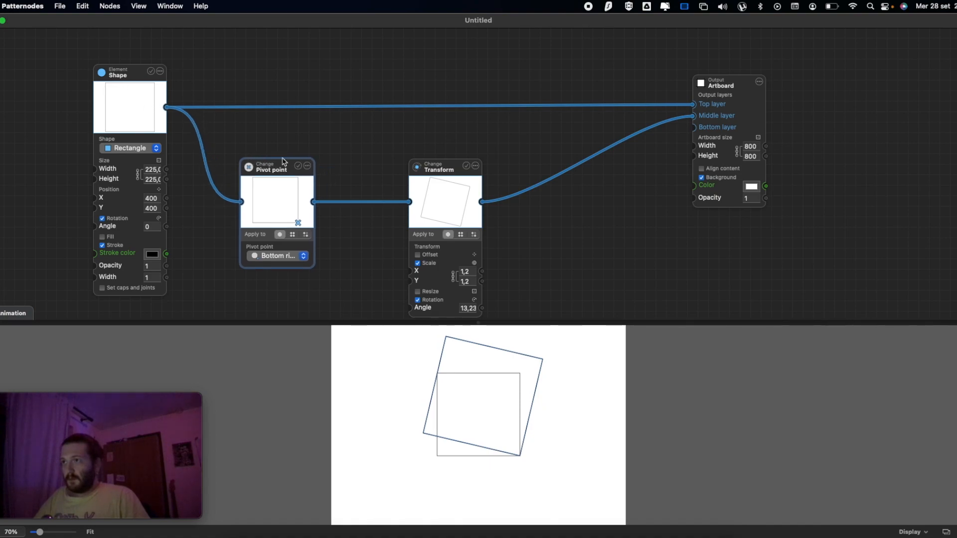
- Insert a second Pivot point node on the Shape-to-Top layer connection, place it above the first one, and set it to Top right
right_click(355, 108)
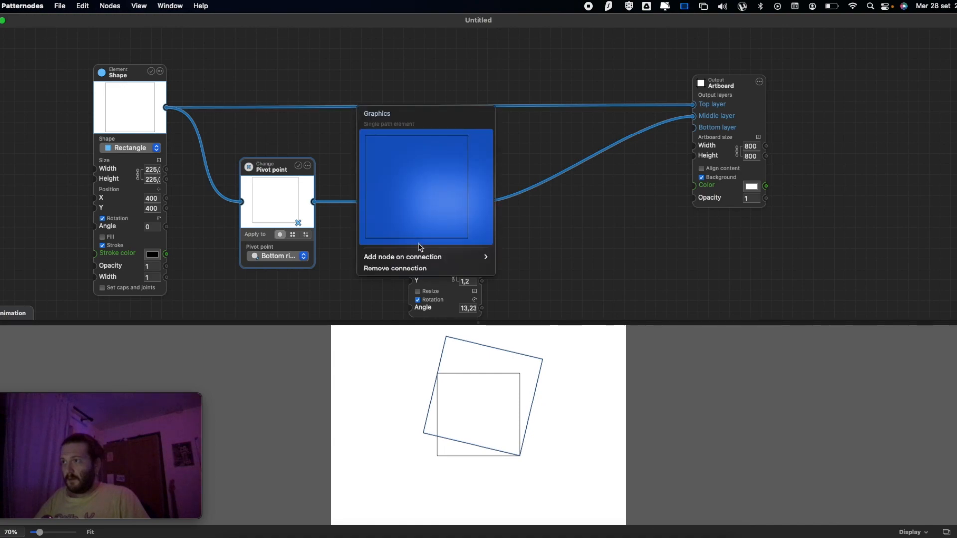
mouse_move(427, 257)
mouse_move(529, 256)
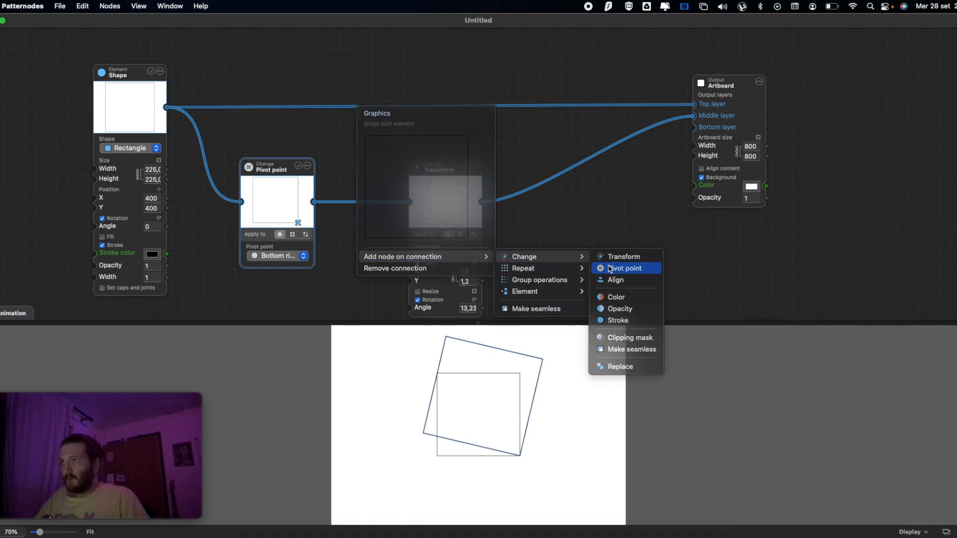
click(617, 267)
drag(379, 80, 348, 52)
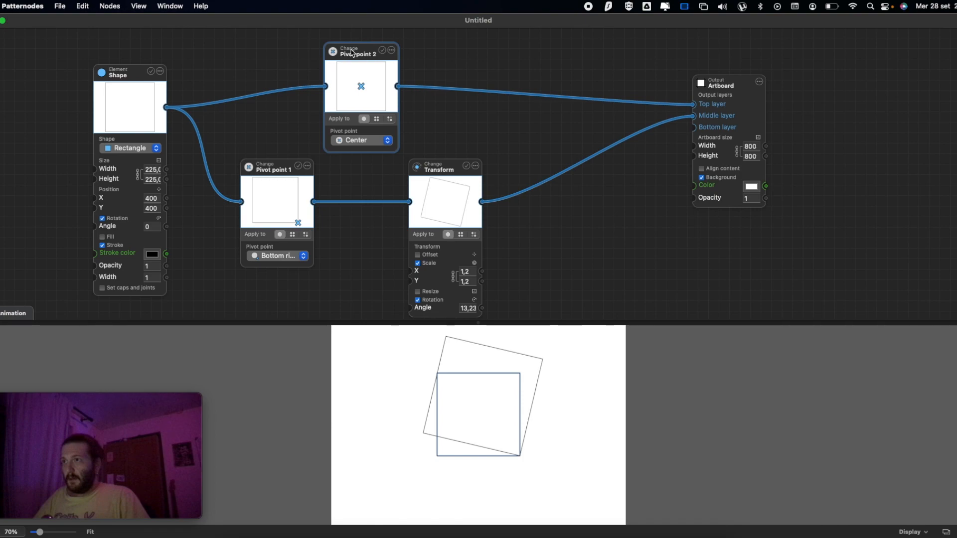
click(378, 139)
click(367, 182)
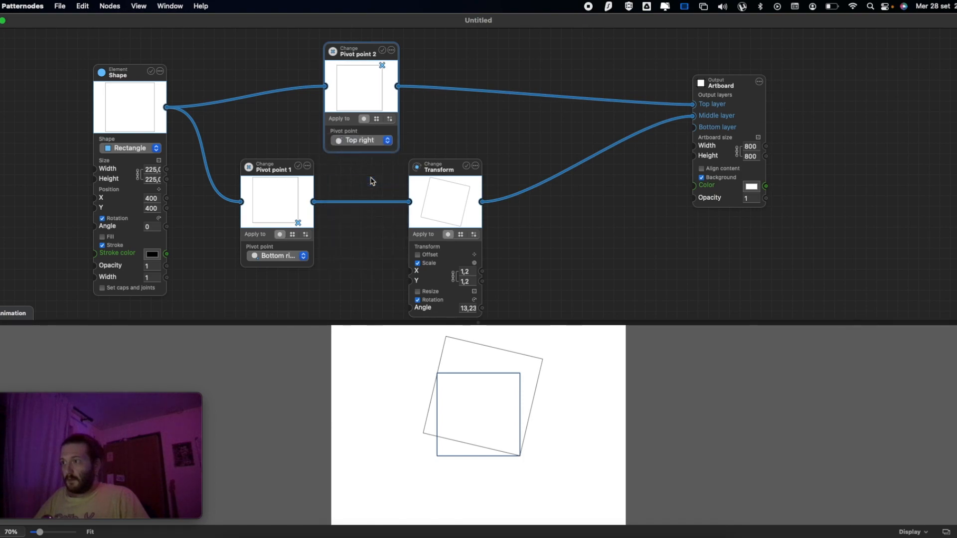
- Raise the Shape node's rotation angle in single increments to 16
double_click(156, 226)
text(11)
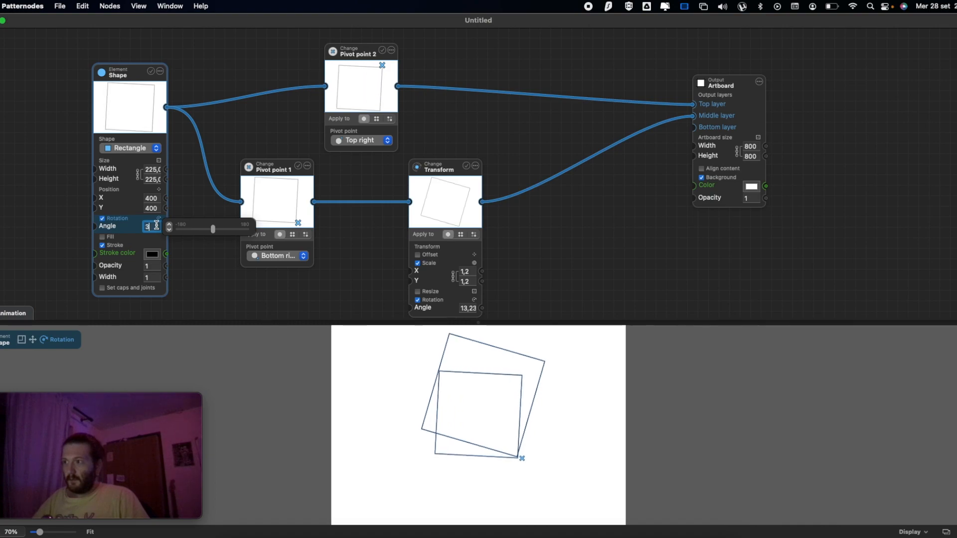
key(Up)
key(Up)
key(Up)
key(Up)
key(Up)
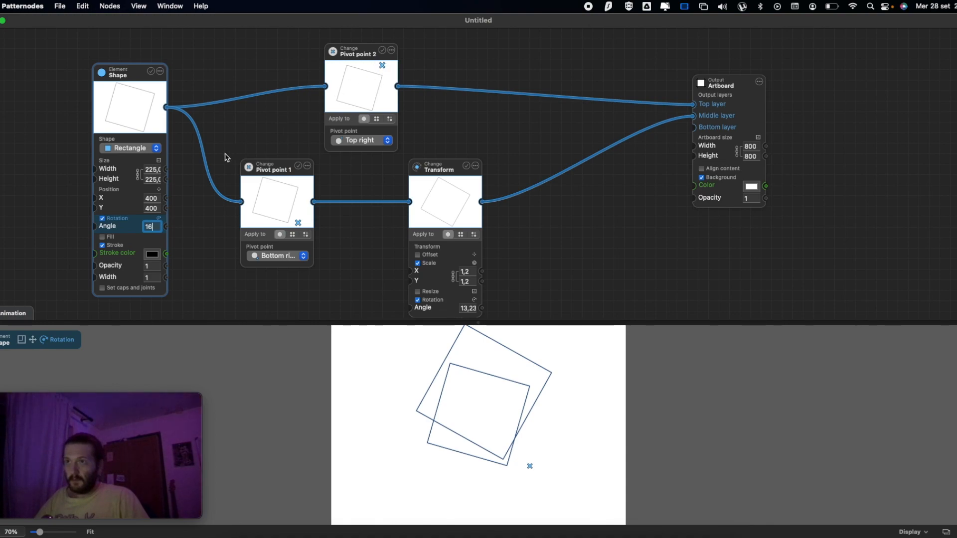
- Try negative rotation angles on the Shape node, going from -15 to -35 and adjusting to -32
key(BackSpace)
key(BackSpace)
text(-5)
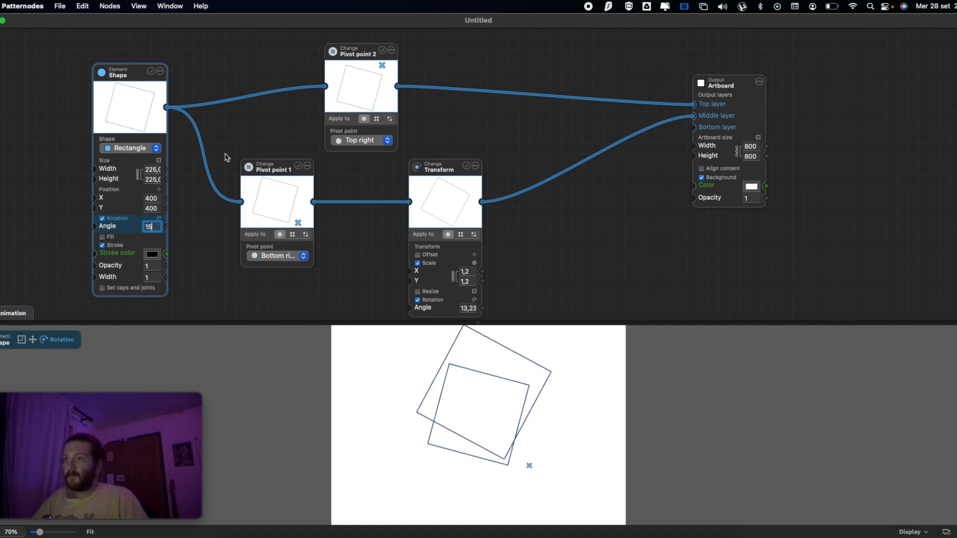
key(BackSpace)
text(35)
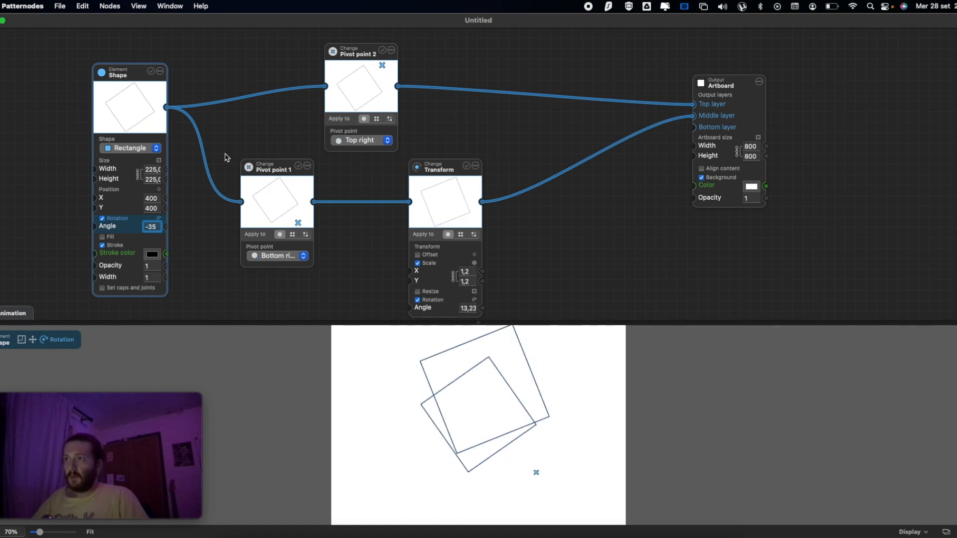
key(Down)
key(Down)
key(Up)
key(Up)
key(Up)
key(Up)
key(Up)
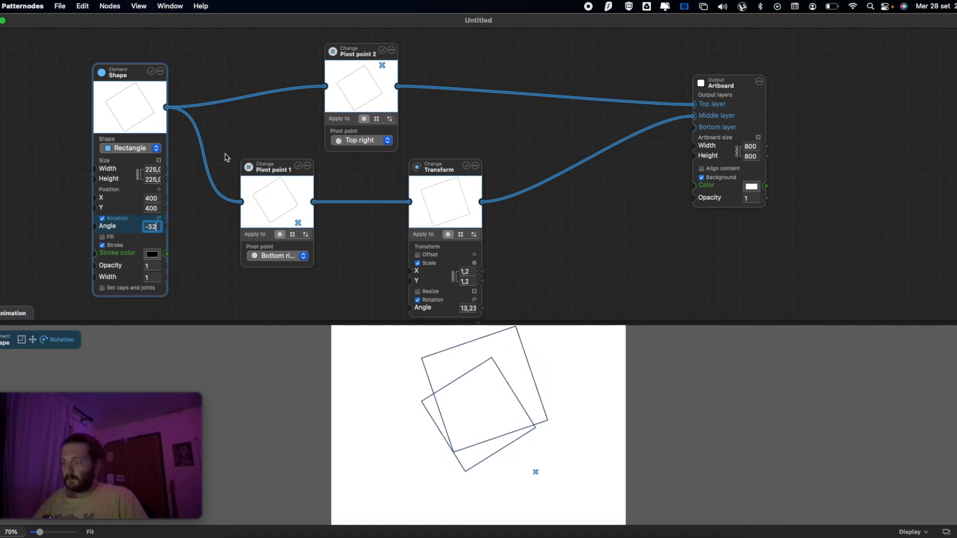
click(486, 361)
scroll(482, 355, down, 4)
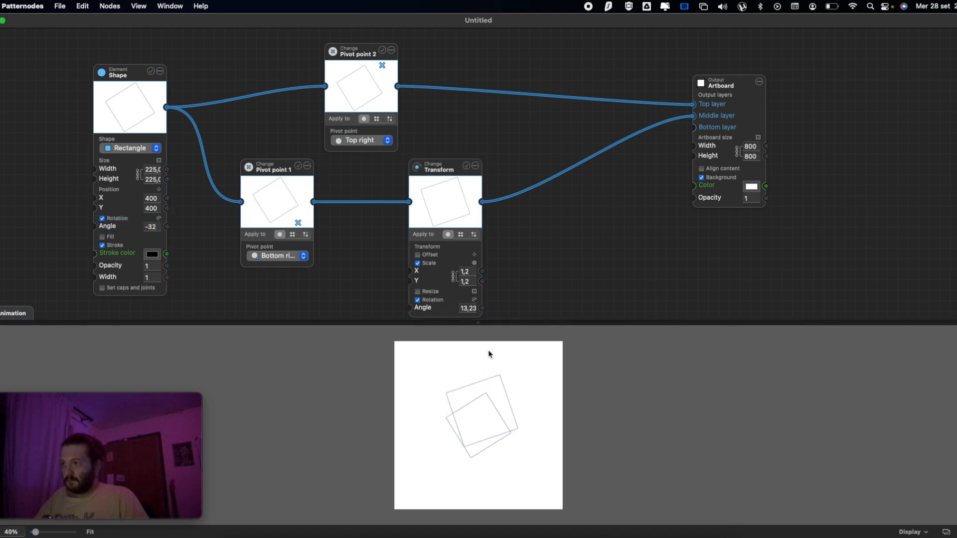
- Undo the last few rotation angle changes on the Shape node
key(super+z)
key(super+z)
key(super+z)
key(super+z)
key(super+z)
key(super+z)
key(super+z)
key(super+z)
key(super+z)
key(super+z)
- Delete the second Pivot point node from the Top layer connection and keep the remaining one level with Transform
click(391, 50)
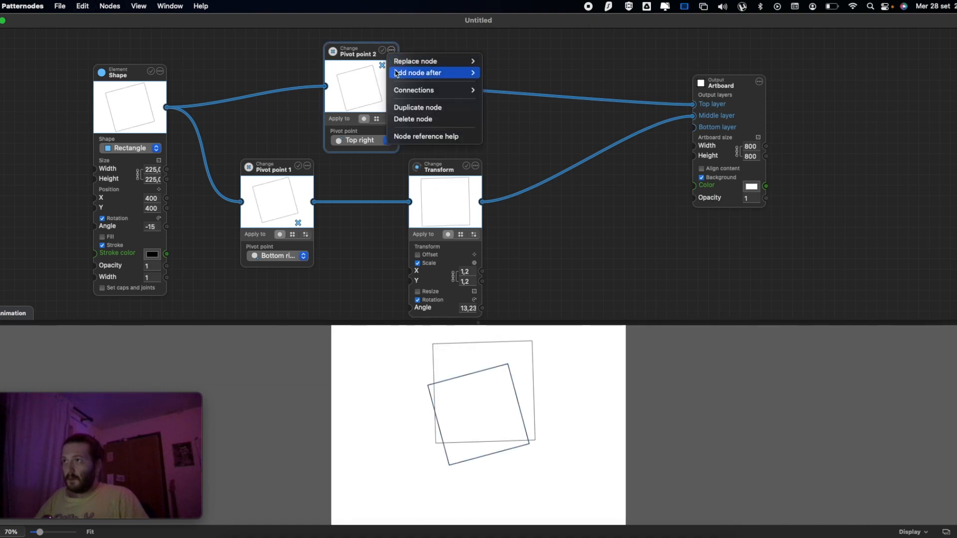
click(413, 119)
drag(269, 172, 267, 165)
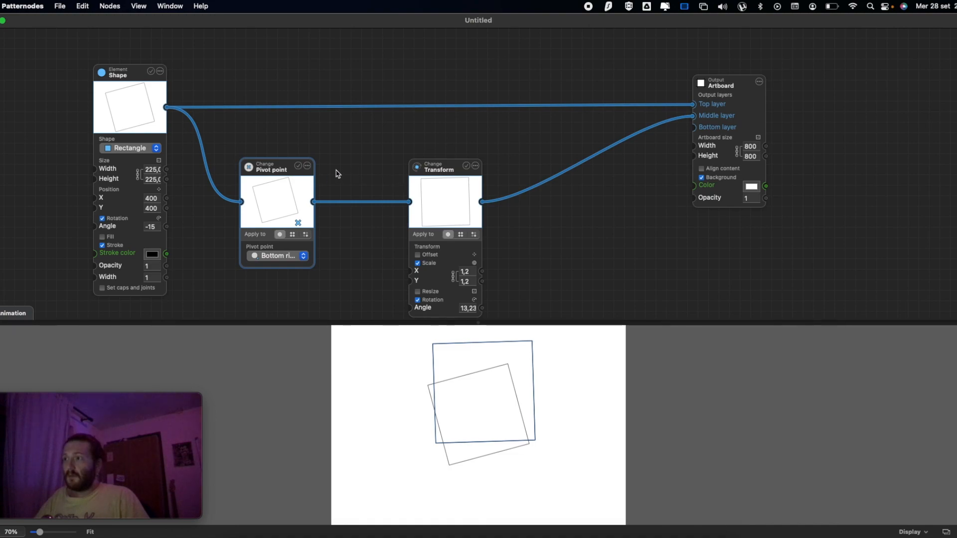
- Set the remaining Pivot point node to Middle right and fit the whole artboard in the preview
click(279, 255)
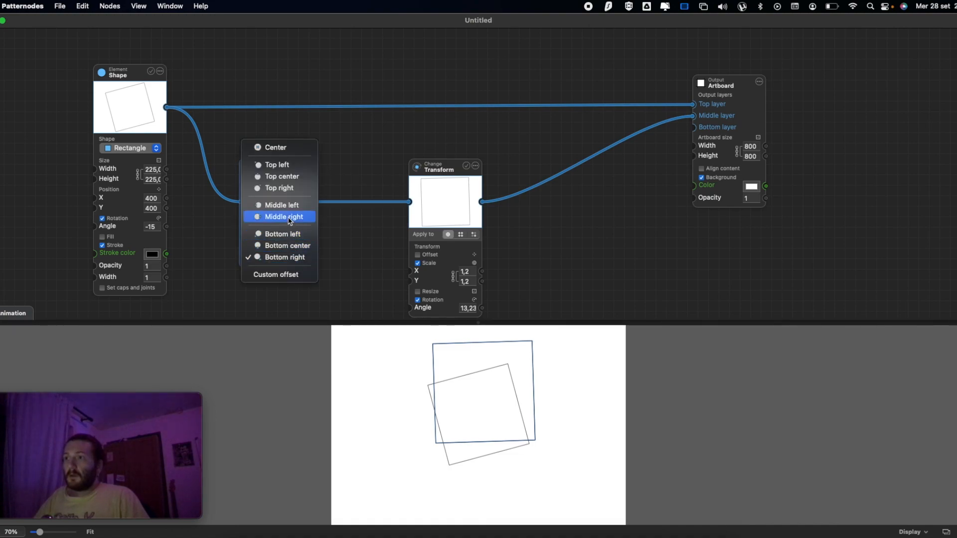
click(290, 220)
click(390, 243)
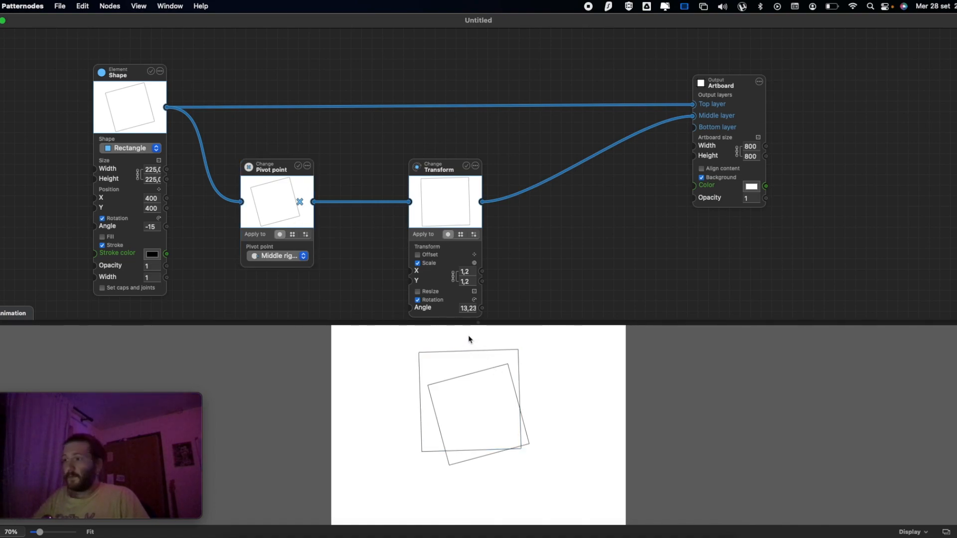
click(90, 533)
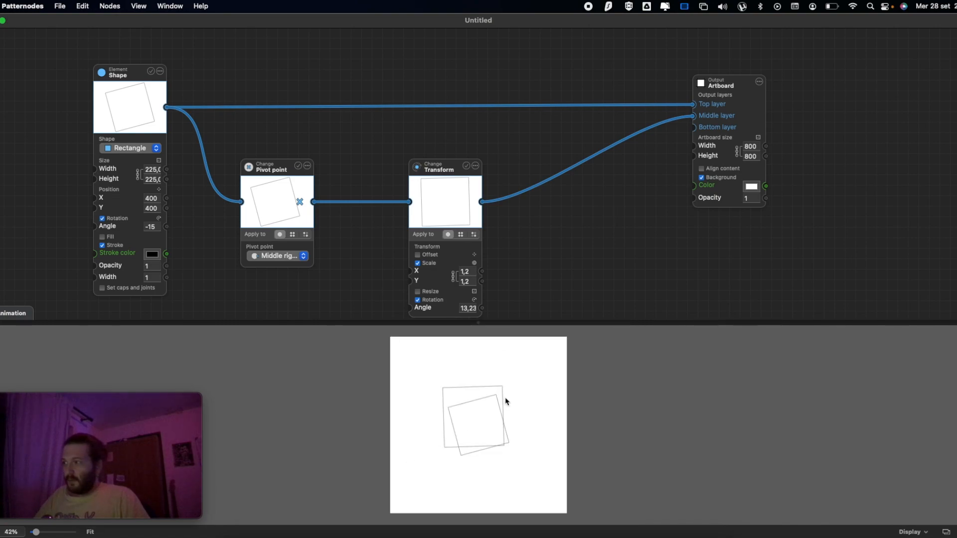
- Add an unconnected Align node and place it between the Transform and Artboard nodes
right_click(346, 253)
mouse_move(378, 258)
mouse_move(506, 270)
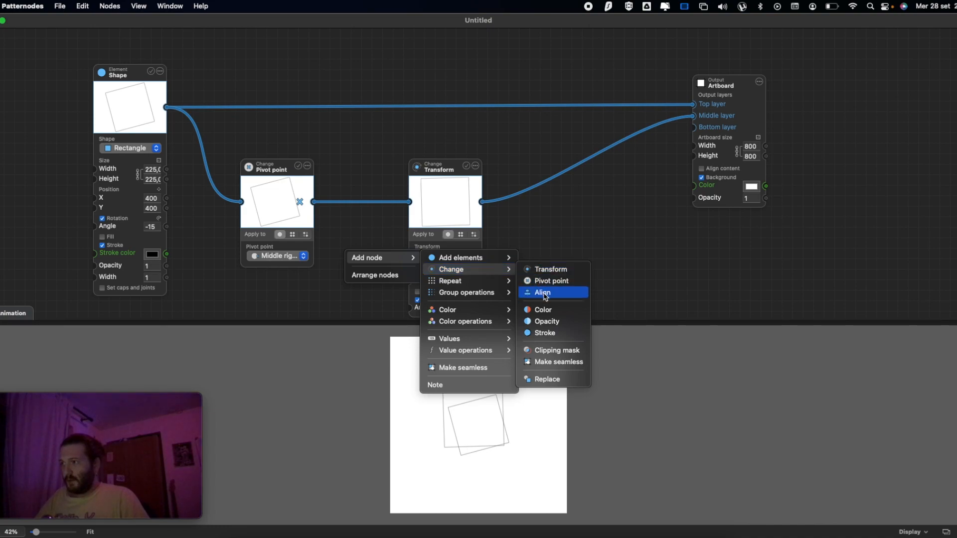
click(545, 293)
drag(371, 248, 592, 185)
- Look up the Align node's reference help and open its sample file 3 Group selecting and flattening.pnds
click(634, 187)
click(667, 254)
scroll(668, 253, down, 5)
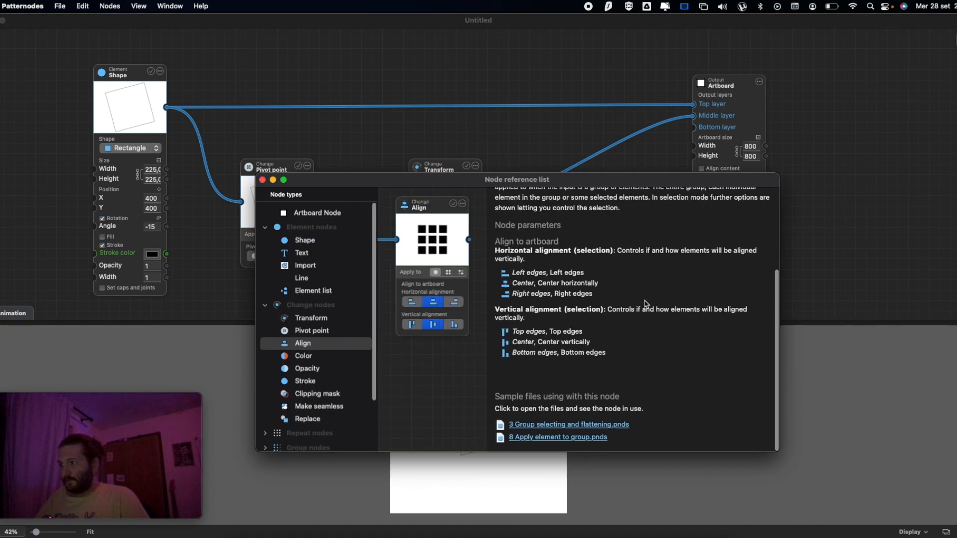
click(588, 425)
drag(336, 40, 413, 42)
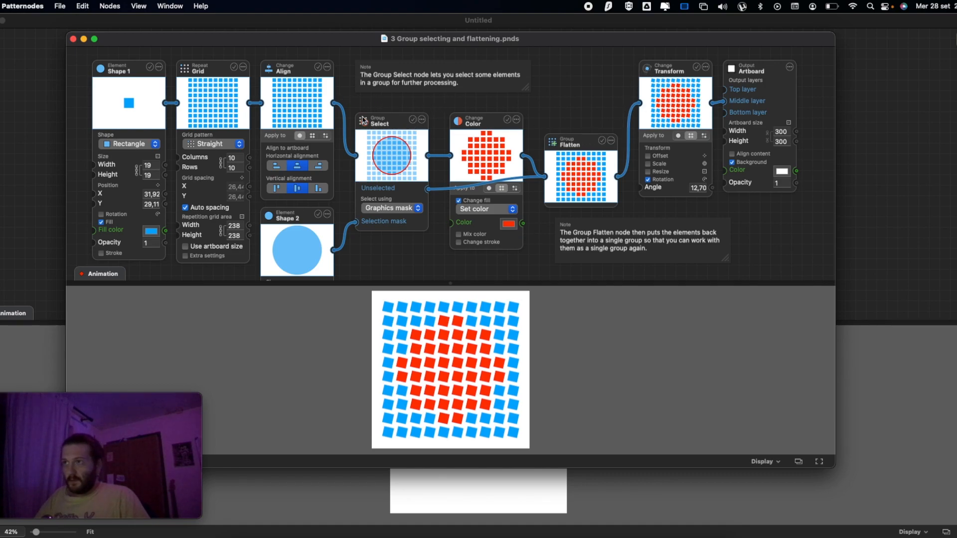
- Try the edge alignments on the sample's Align node, horizontally and vertically, and return both alignments to Center
click(297, 74)
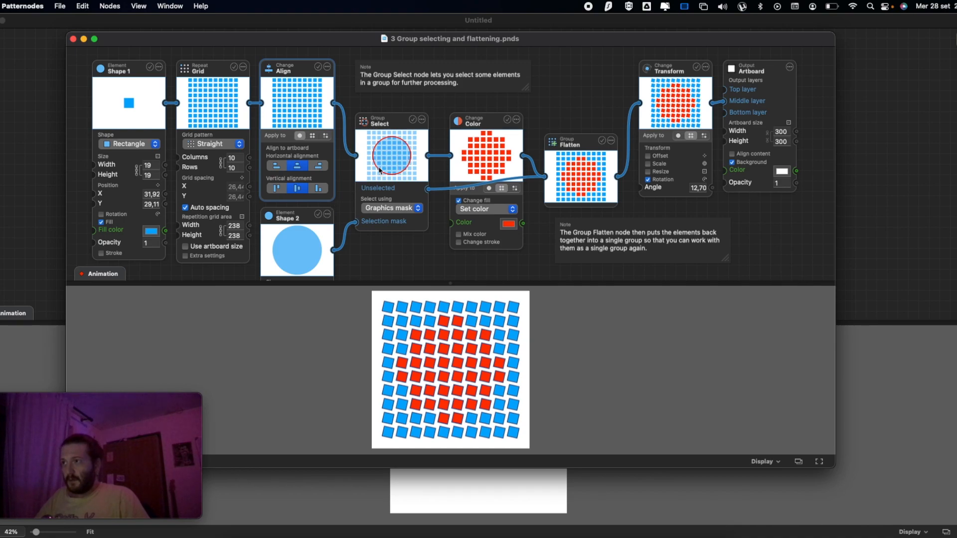
click(320, 166)
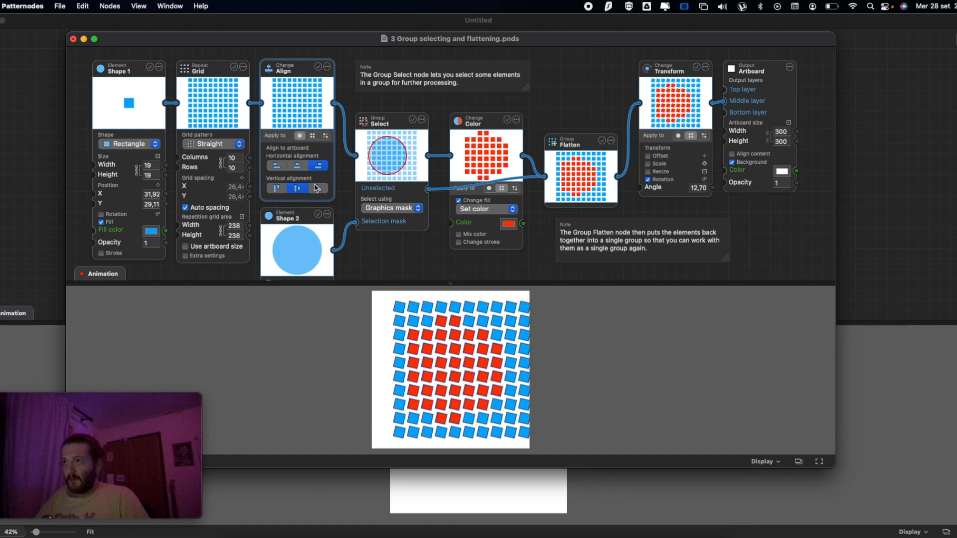
click(317, 188)
click(277, 188)
click(277, 165)
click(297, 165)
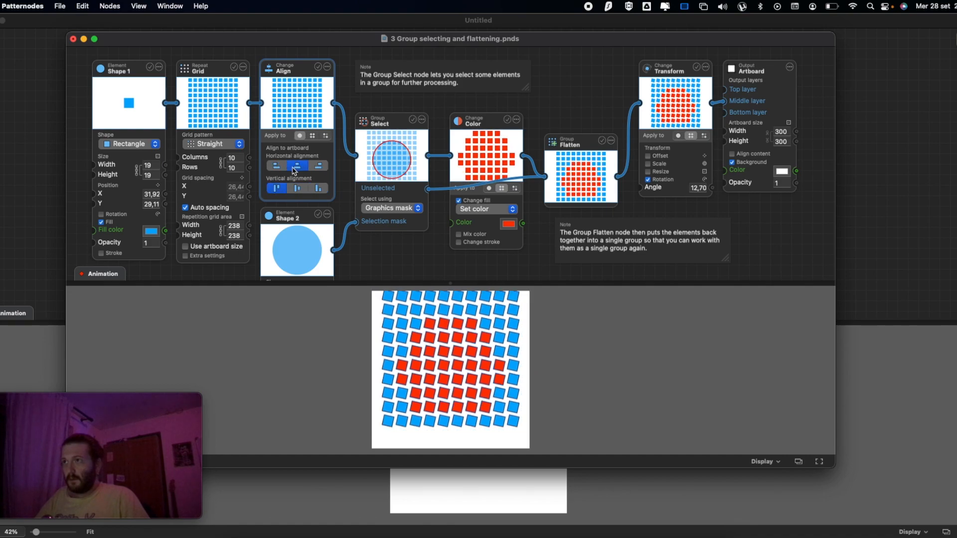
click(296, 187)
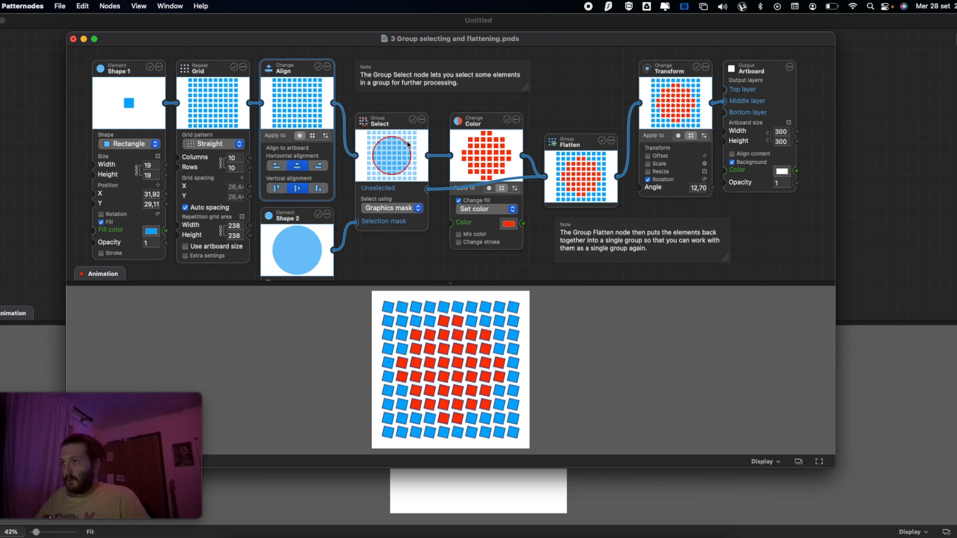
click(318, 166)
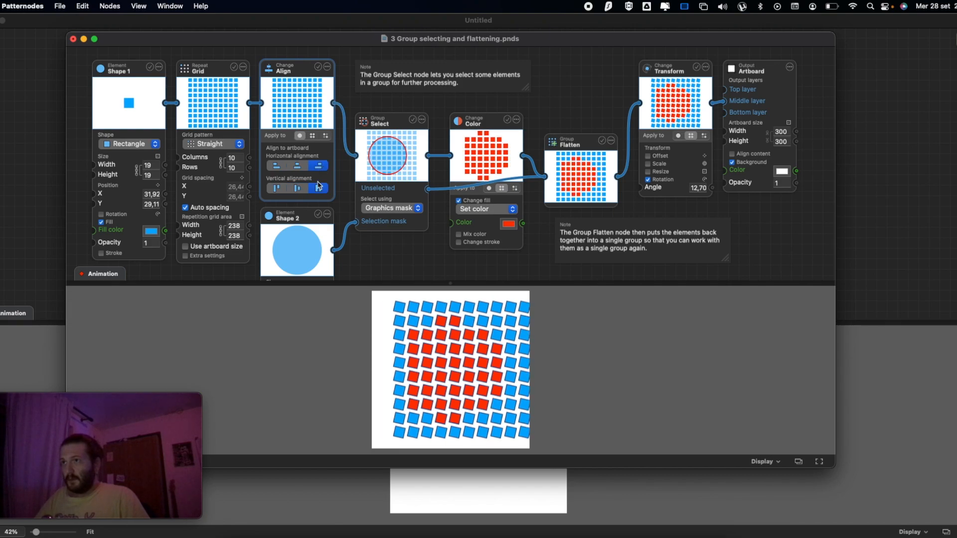
click(297, 165)
click(276, 166)
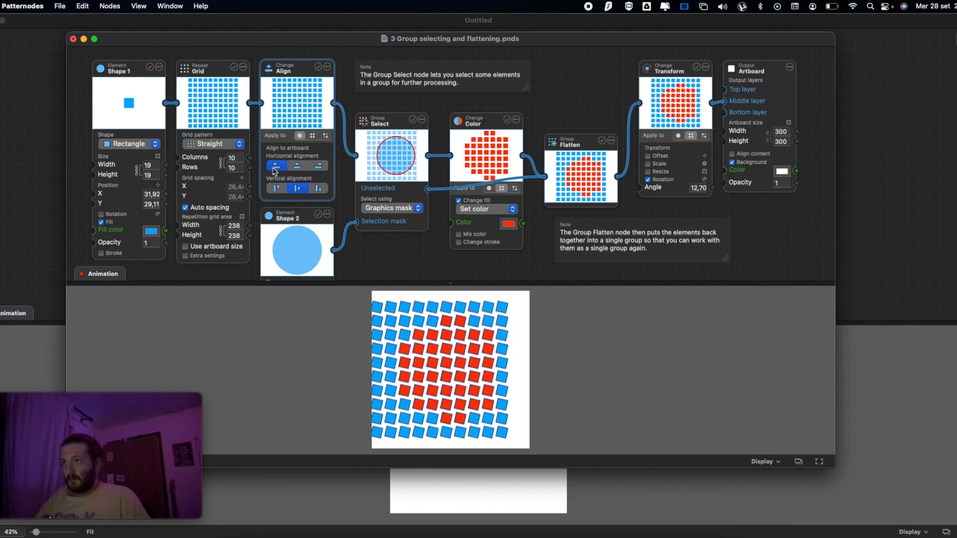
click(297, 165)
click(297, 188)
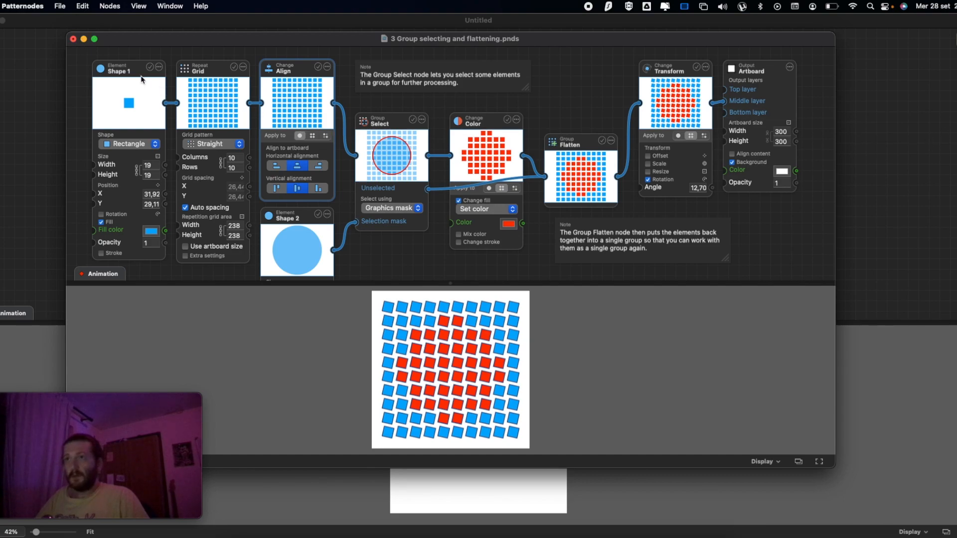
- Close the sample file and the node reference list to return to the untitled document
click(73, 40)
click(431, 297)
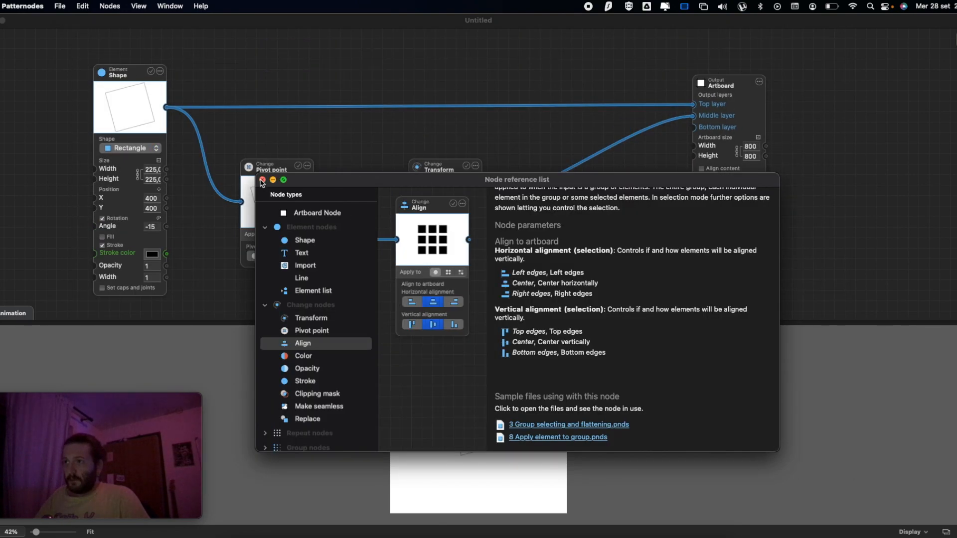
click(274, 180)
right_click(337, 147)
mouse_move(344, 154)
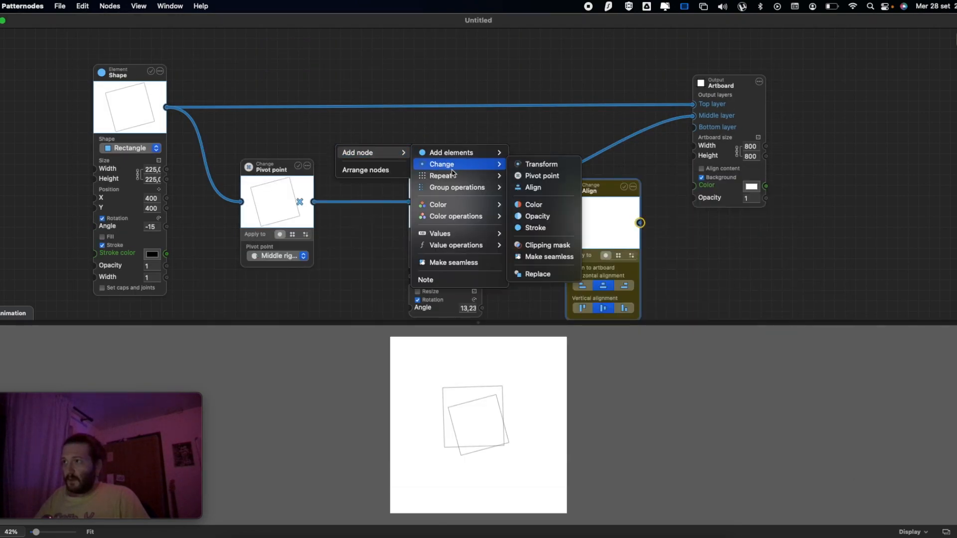
mouse_move(459, 168)
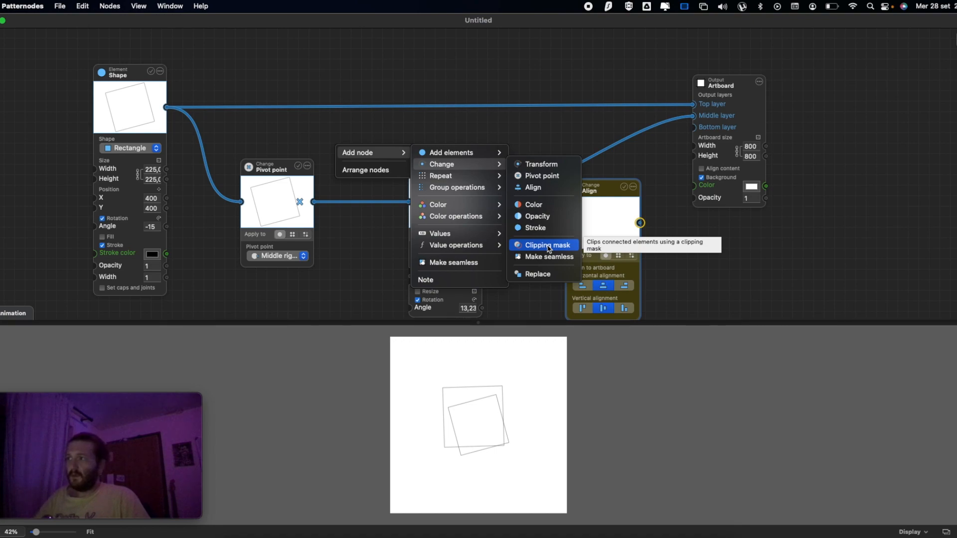
click(654, 210)
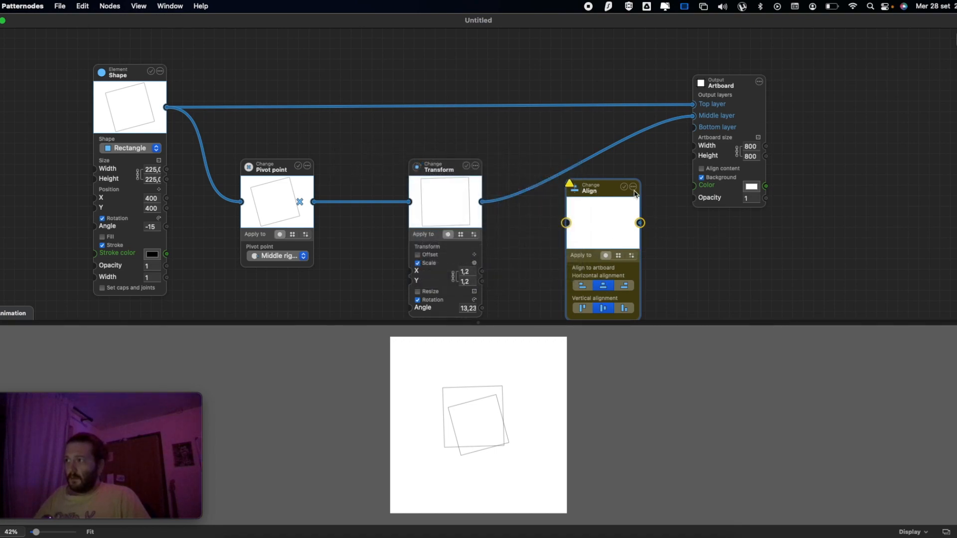
- Delete the Align, Shape, Pivot point and Transform nodes, keeping only the Artboard node
key(BackSpace)
drag(454, 171, 387, 170)
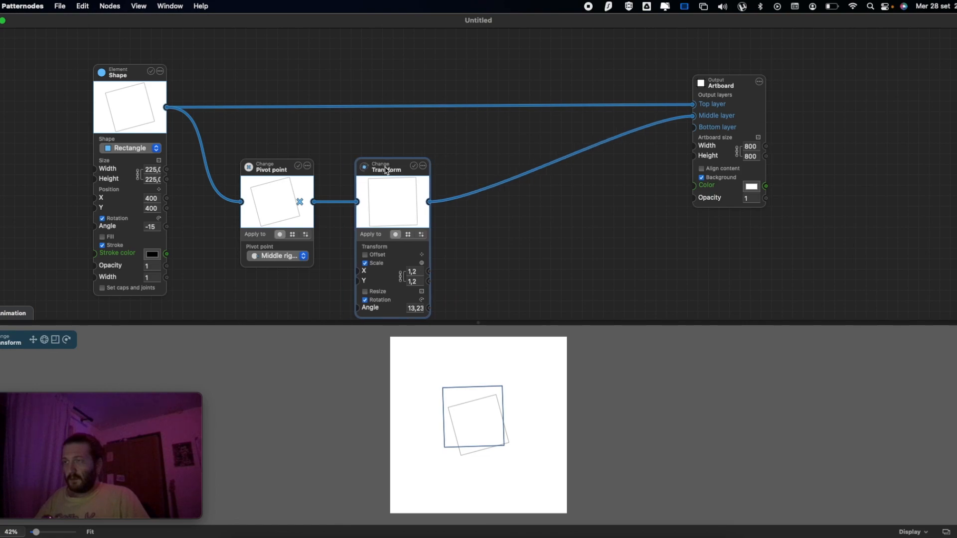
click(282, 155)
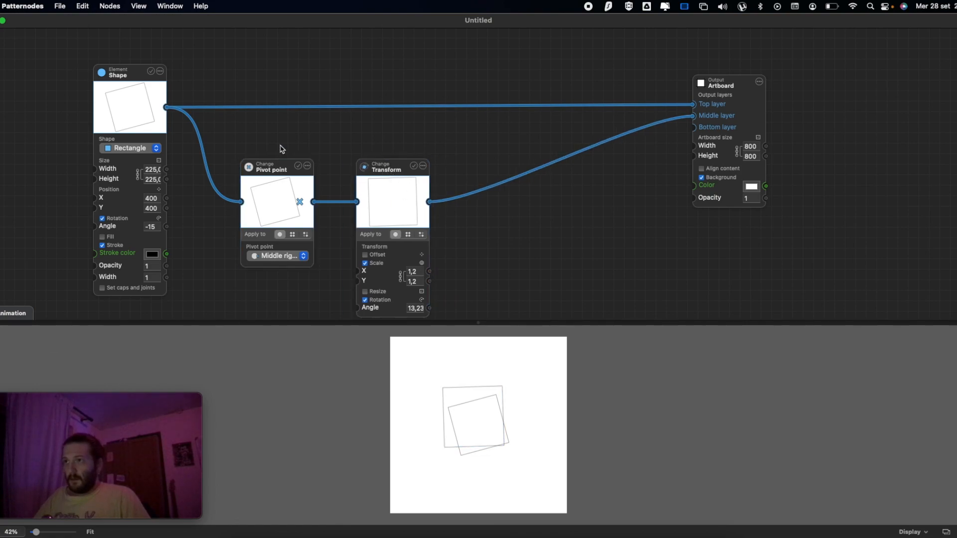
click(282, 166)
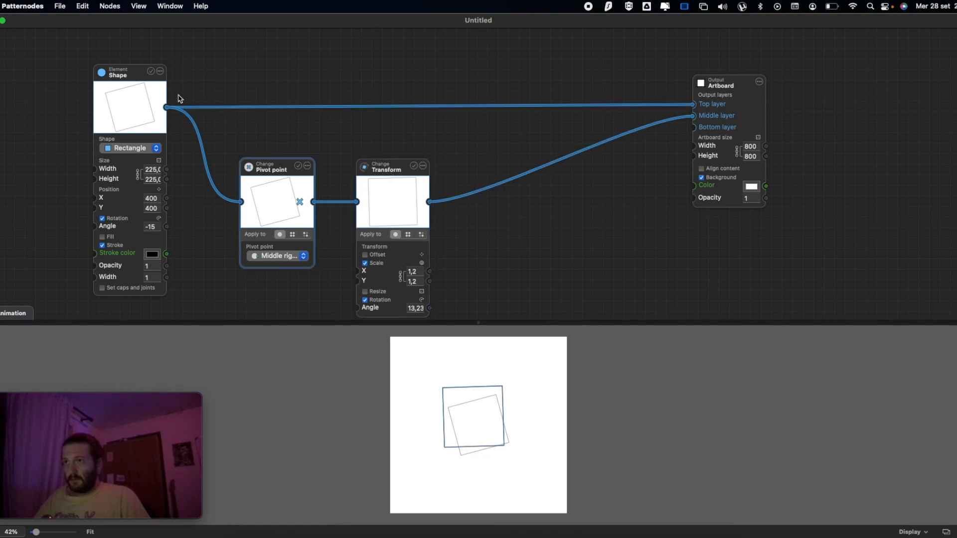
shift+click(127, 82)
shift+click(402, 182)
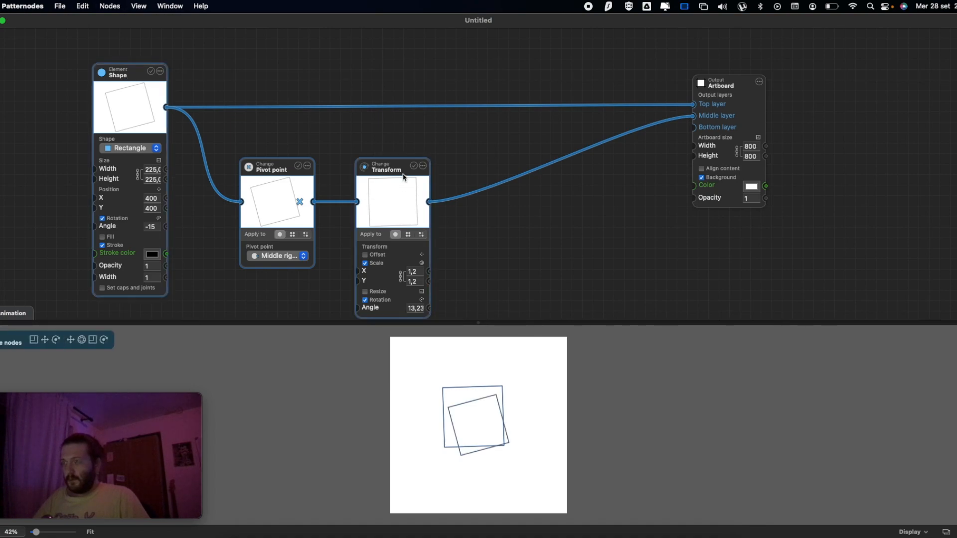
key(Delete)
- Add an unconnected Make seamless node to the empty area well before the Artboard node
right_click(156, 153)
mouse_move(163, 154)
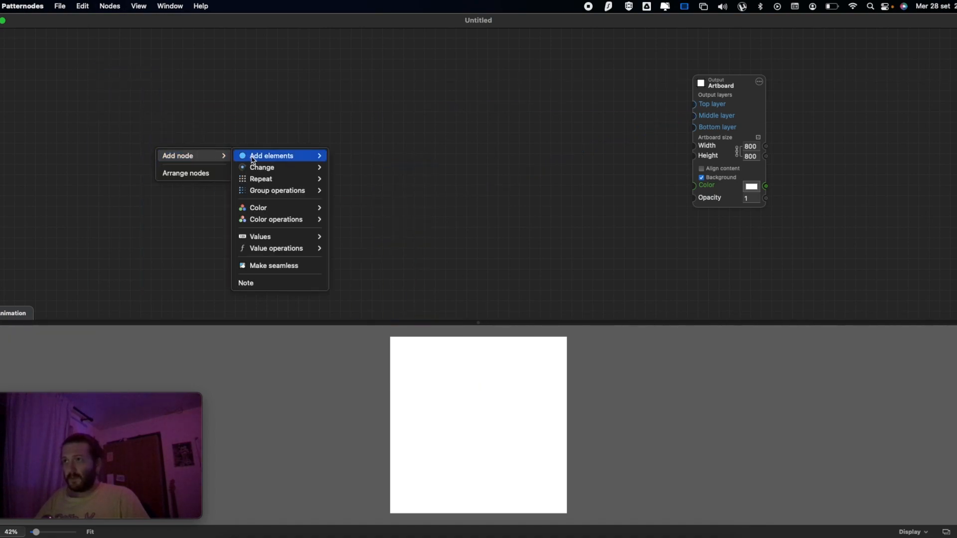
mouse_move(258, 171)
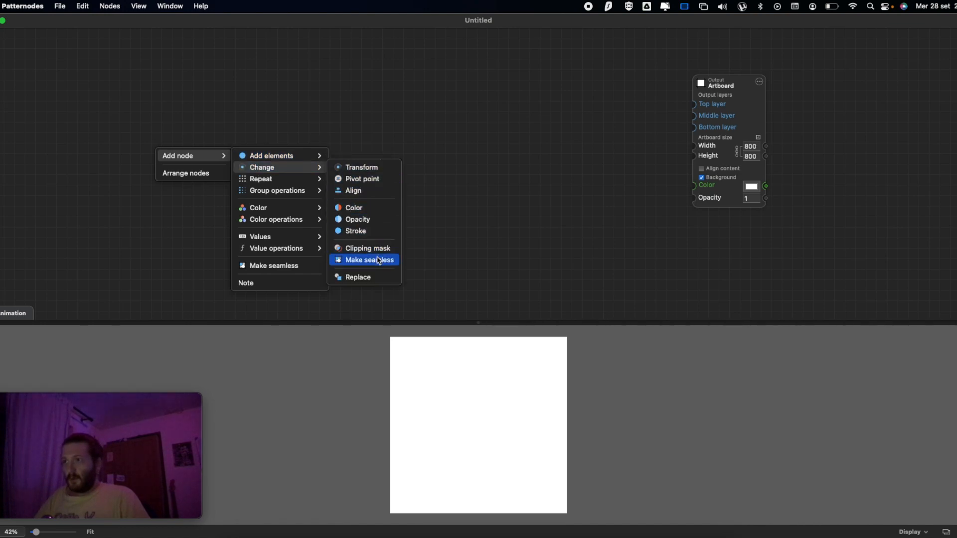
click(358, 261)
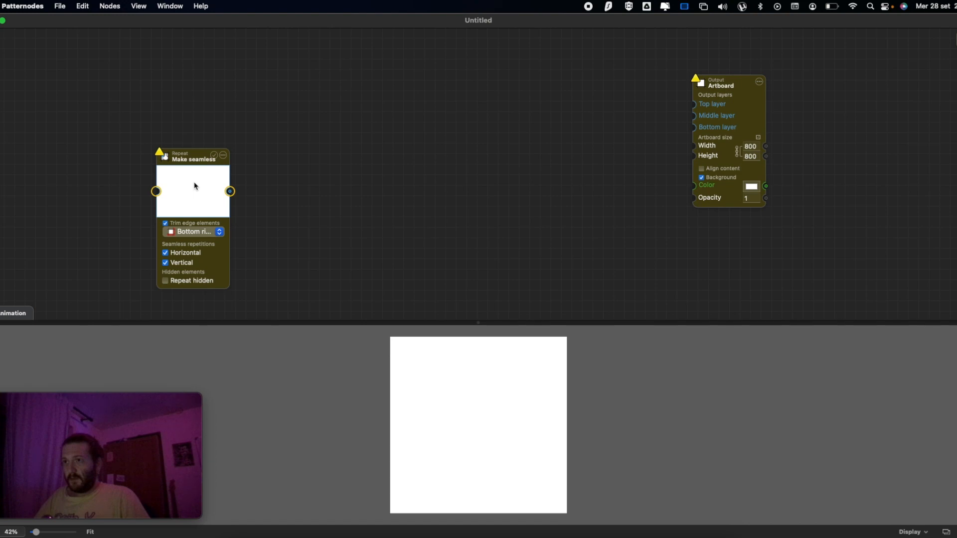
- Look up the Make seamless node's reference help and open its sample file Random ants.pnds
click(224, 156)
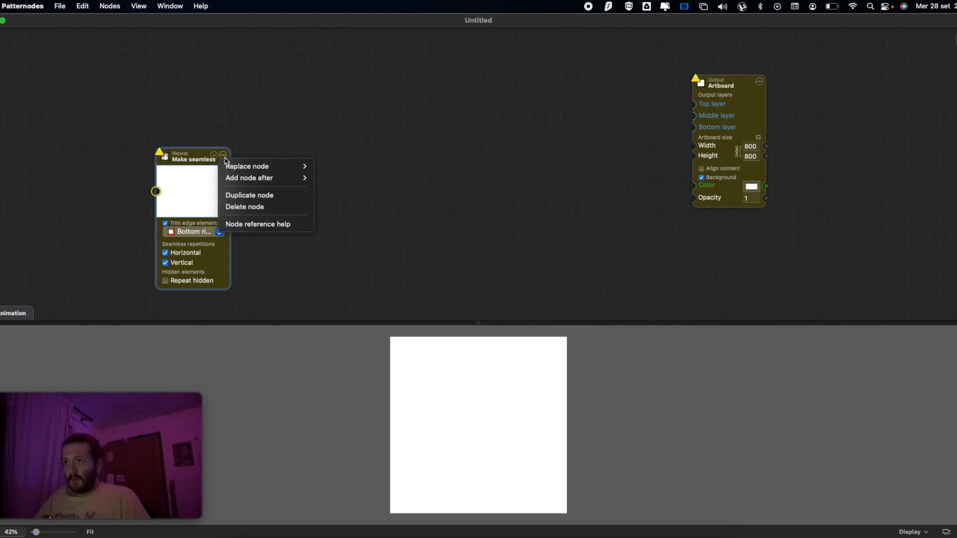
click(242, 225)
scroll(547, 337, down, 10)
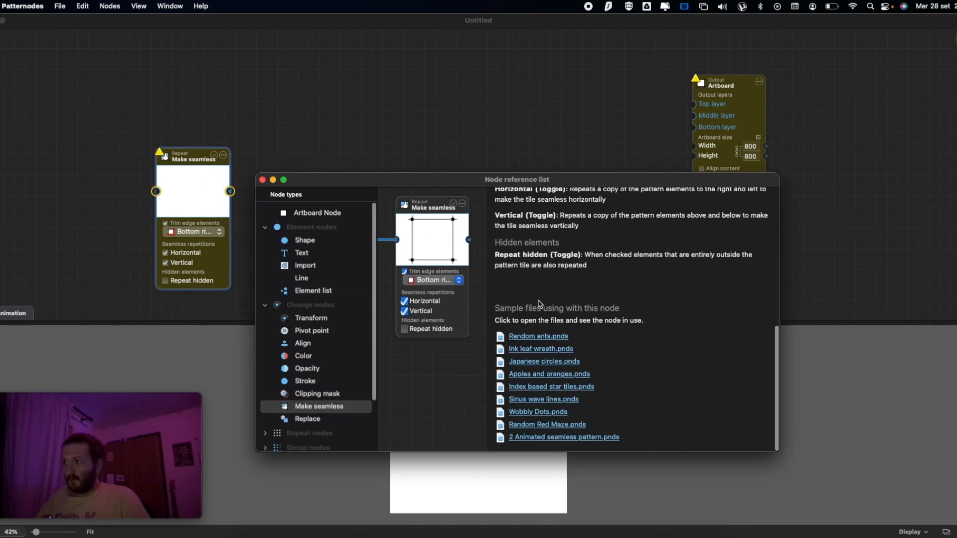
click(537, 337)
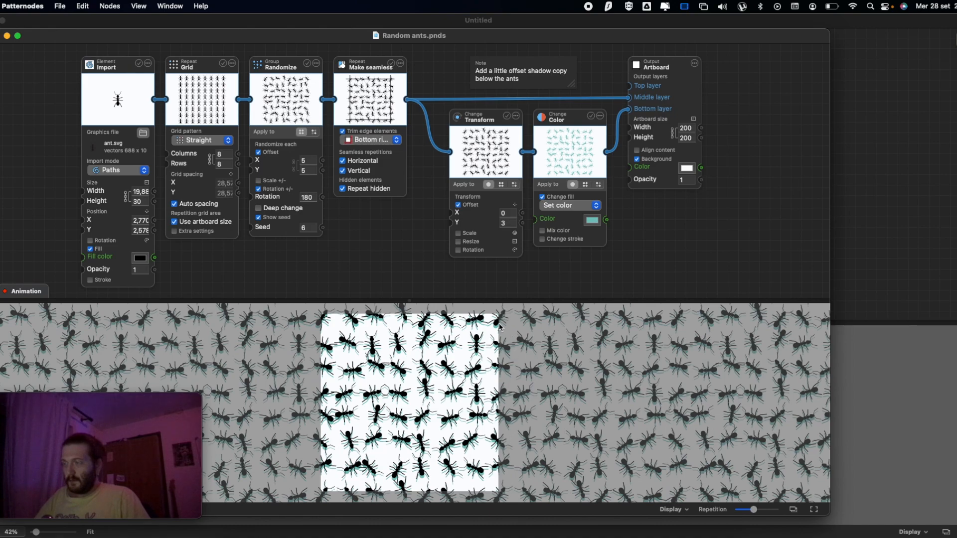
- Disable and re-enable the sample's Make seamless node, and switch its trimmed edges to Bottom left and finally Top right
click(392, 64)
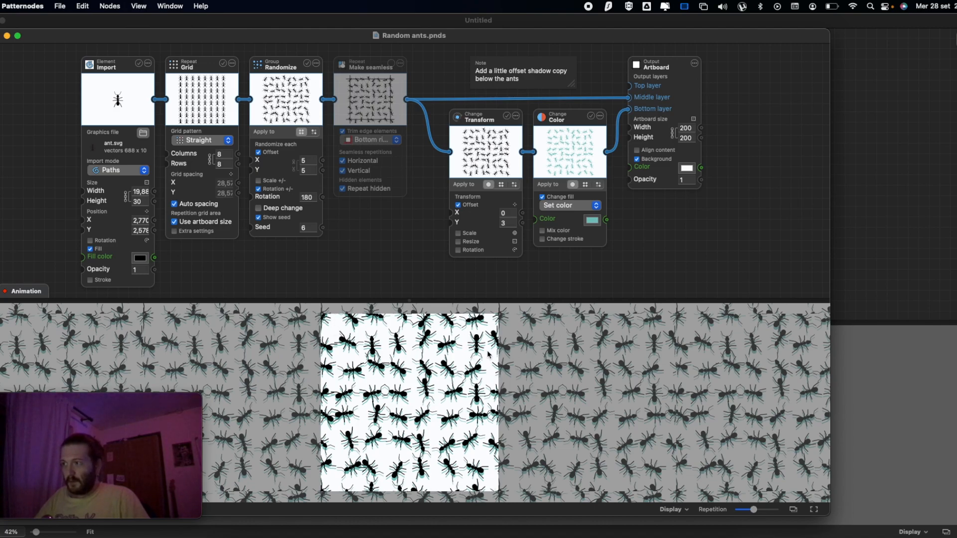
click(392, 64)
click(375, 141)
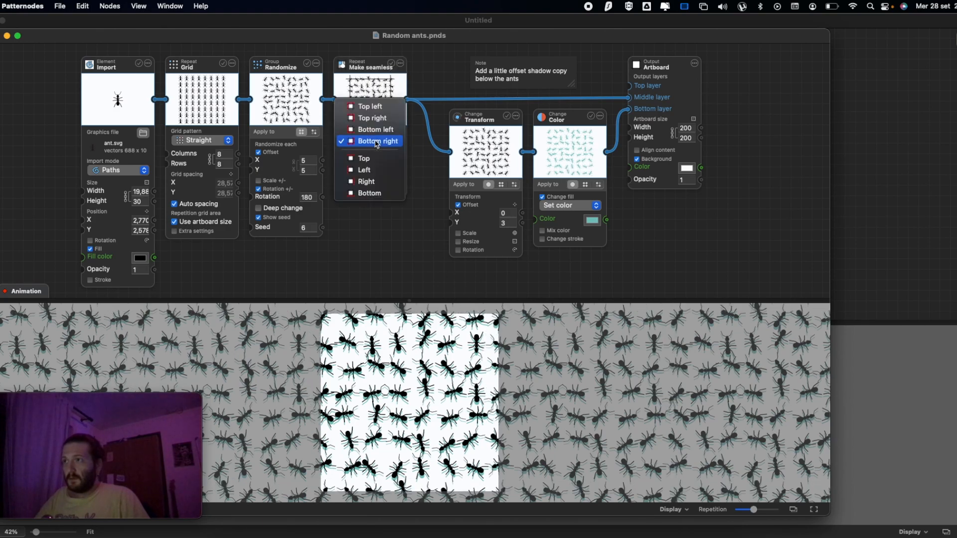
click(377, 130)
click(377, 131)
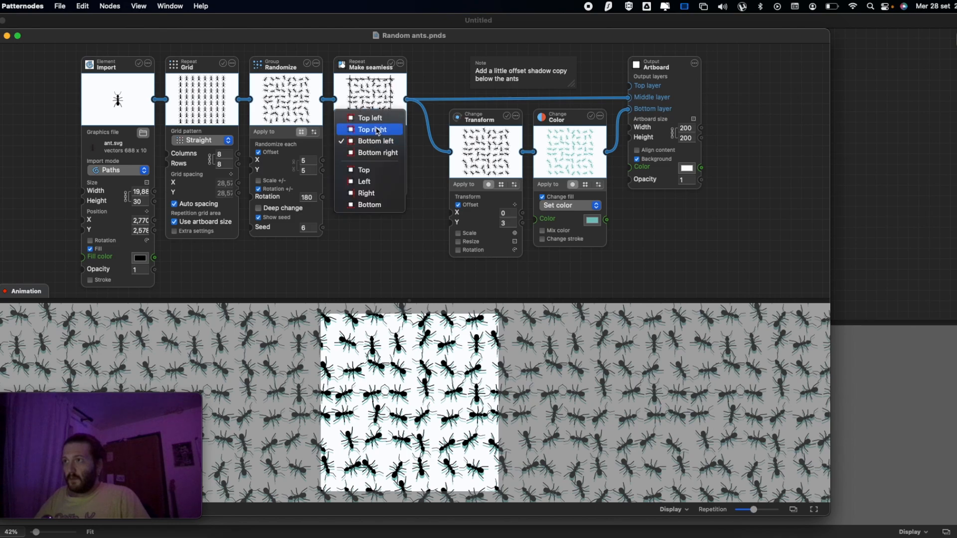
click(377, 131)
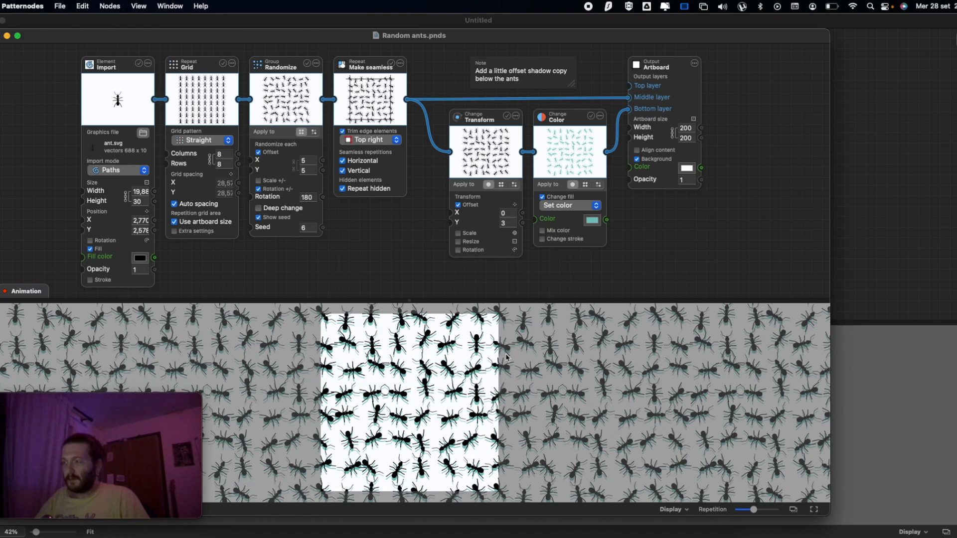
- Hide and restore the preview's tiled repetitions, and examine the ant pattern's tiling at different magnifications
click(161, 4)
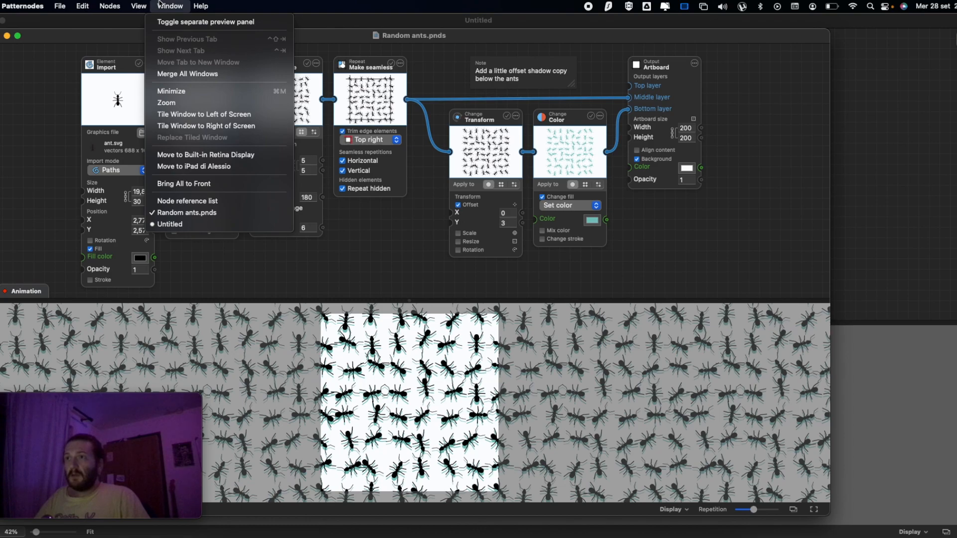
mouse_move(139, 6)
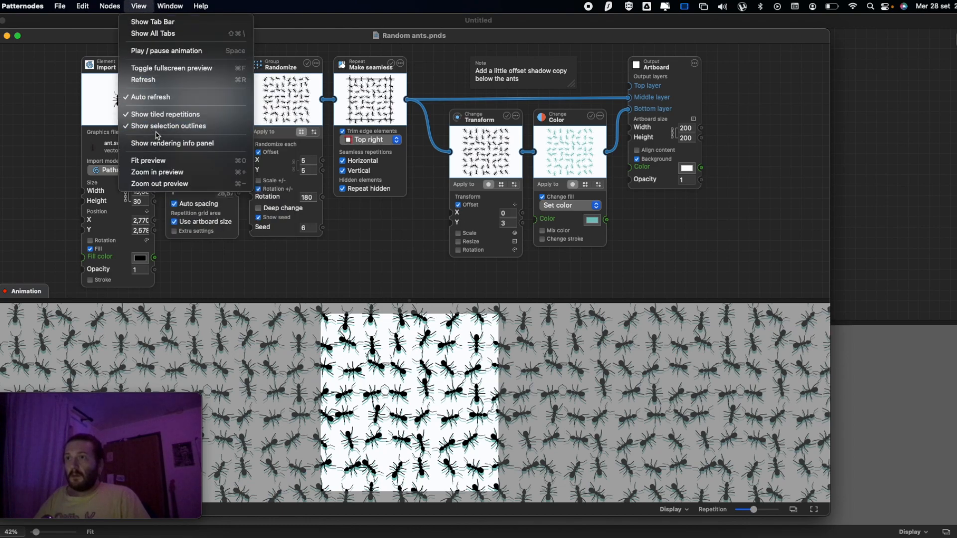
click(162, 115)
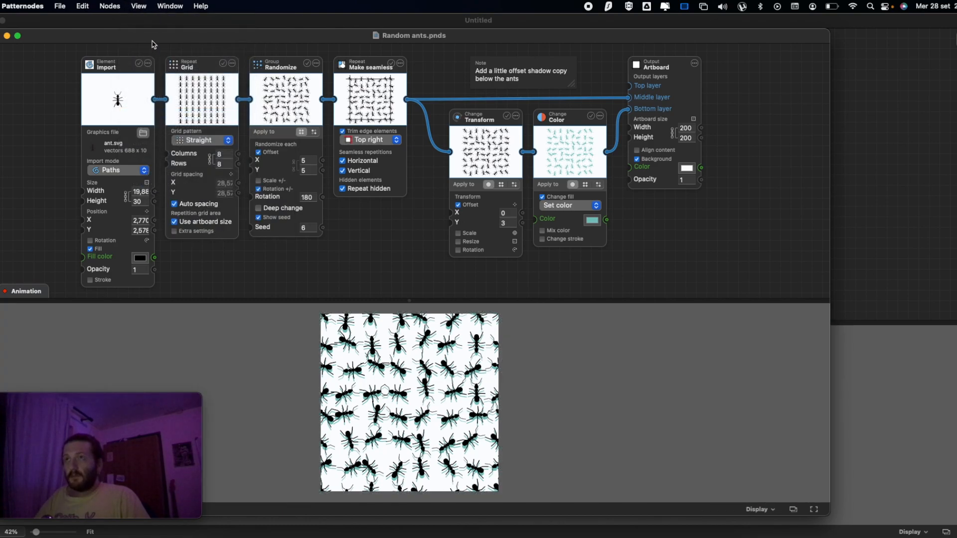
click(138, 5)
click(160, 115)
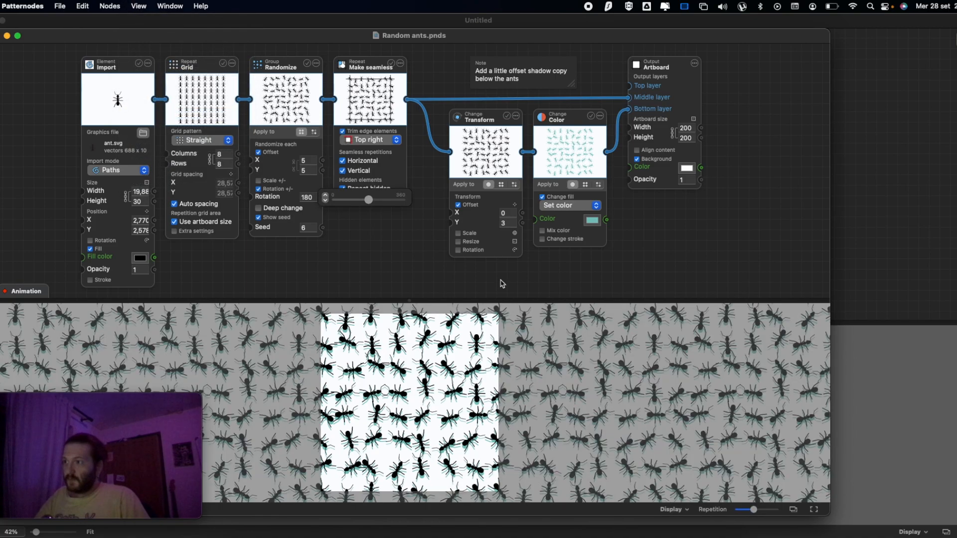
scroll(488, 322, down, 10)
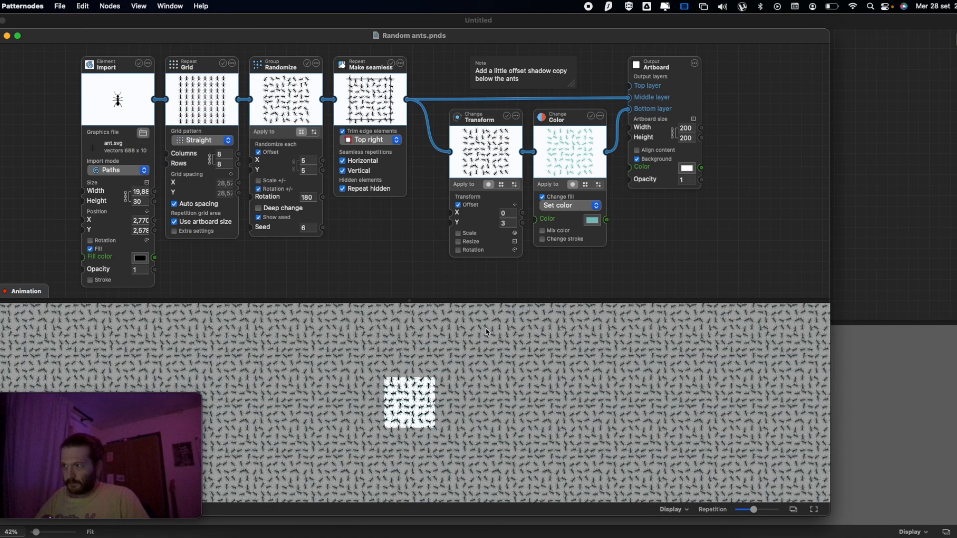
scroll(438, 365, up, 10)
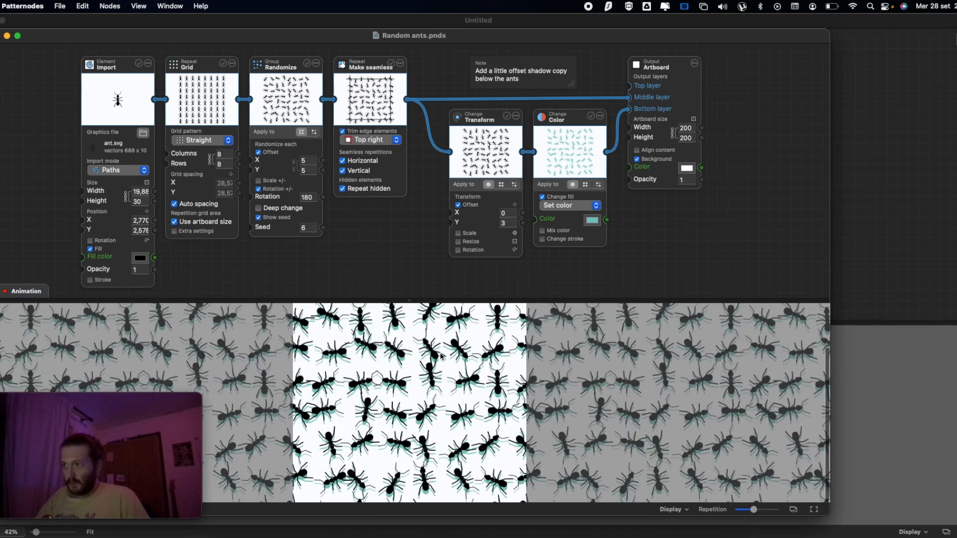
scroll(439, 356, down, 3)
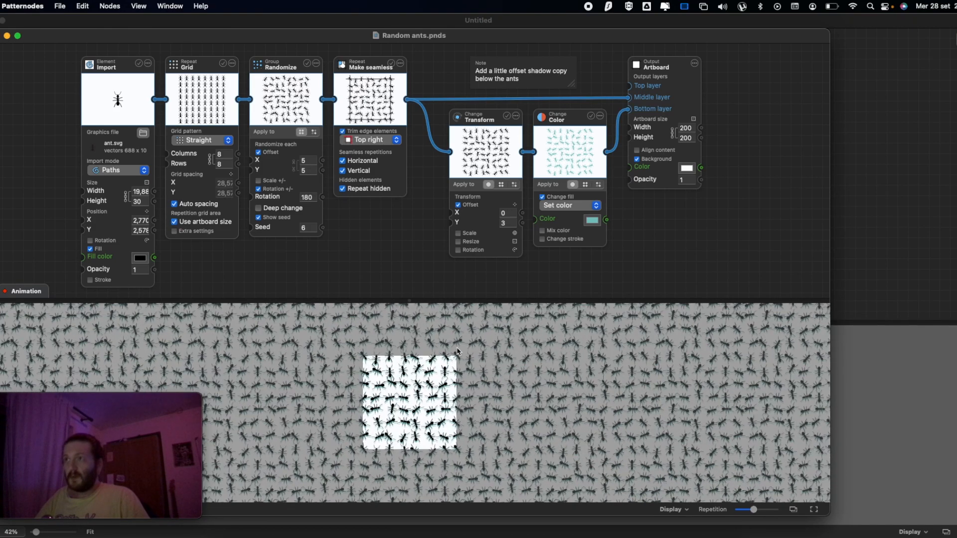
- Close the Random ants.pnds sample and the node reference list to return to the untitled document
click(1, 40)
click(415, 321)
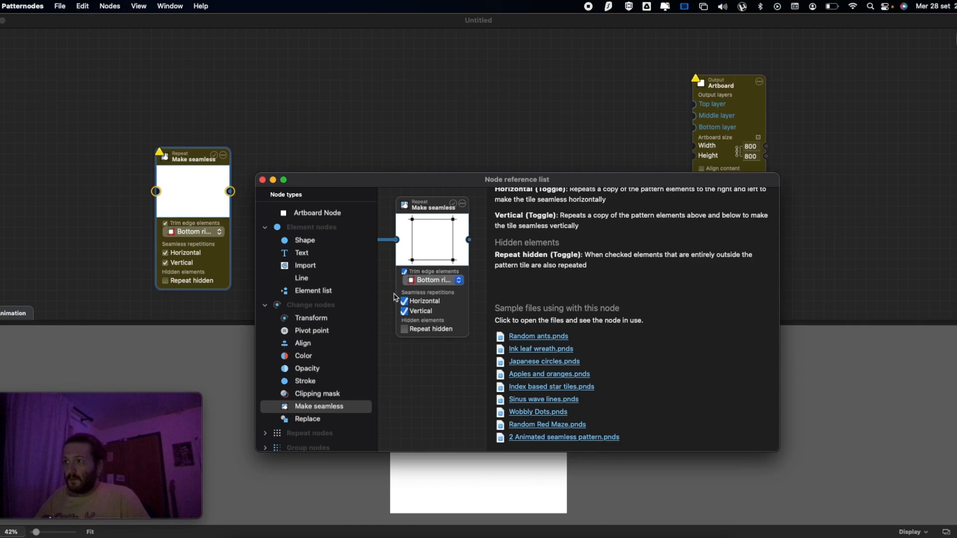
click(262, 180)
- Add an unconnected Replace node and place it between the Make seamless and Artboard nodes
right_click(277, 172)
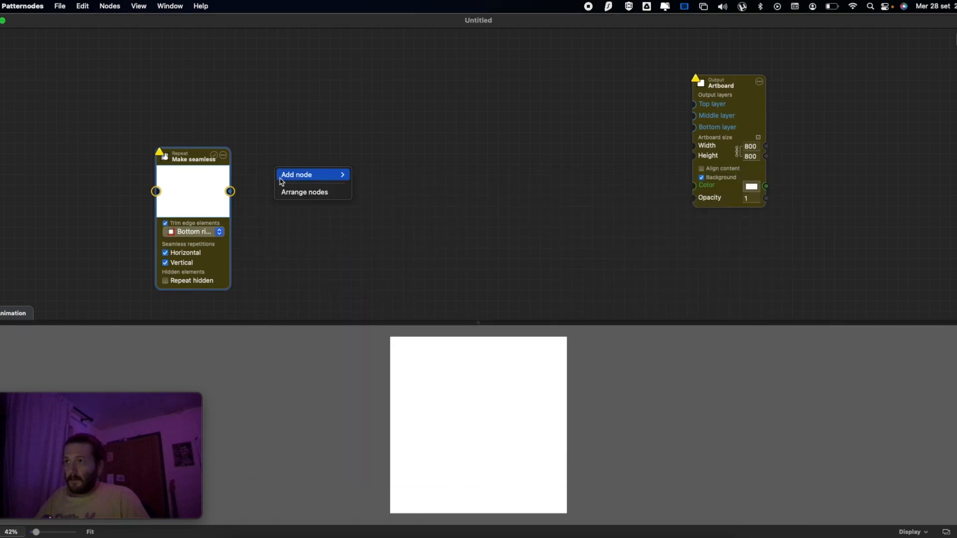
mouse_move(344, 178)
mouse_move(404, 188)
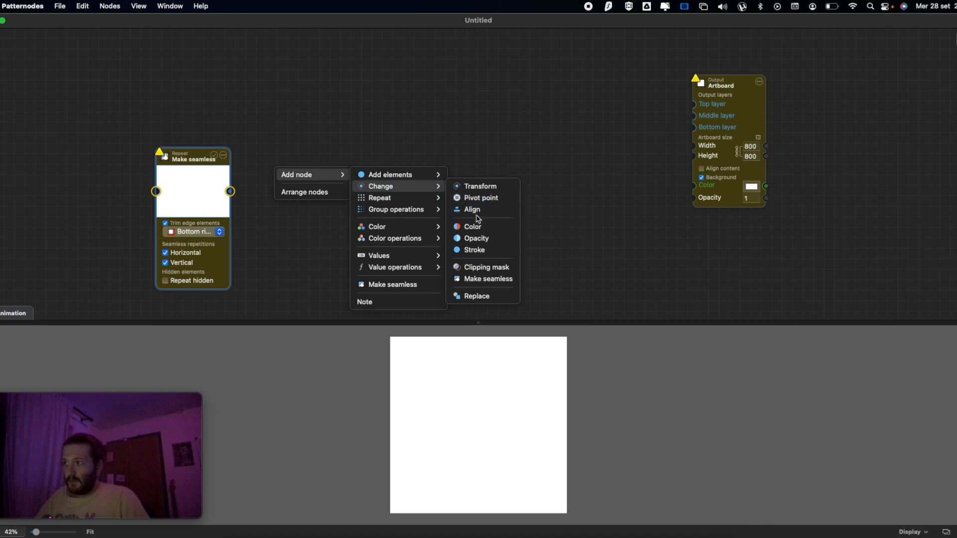
click(489, 295)
drag(331, 188, 404, 132)
- Look up the Replace node's reference help and open its sample file 4 Replacing group elements.pnds
click(403, 125)
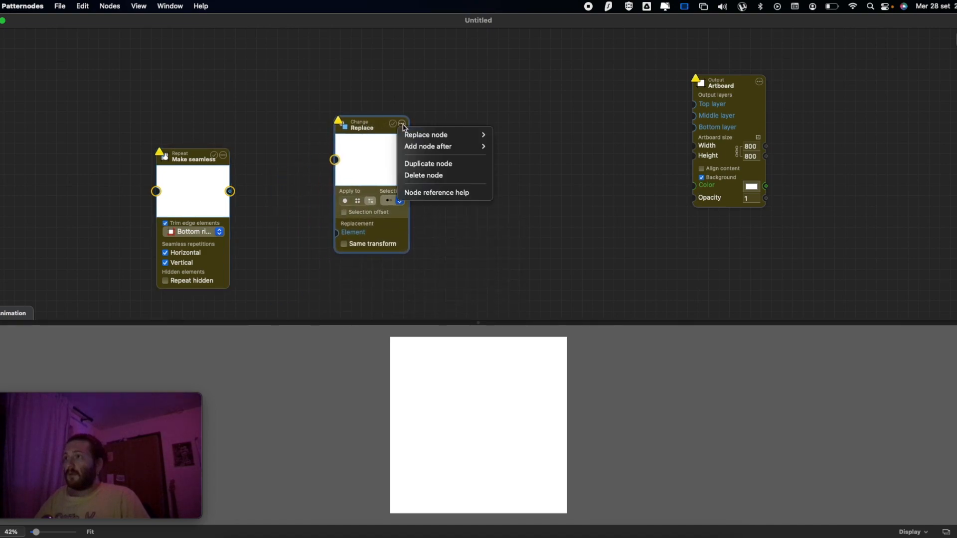
mouse_move(419, 136)
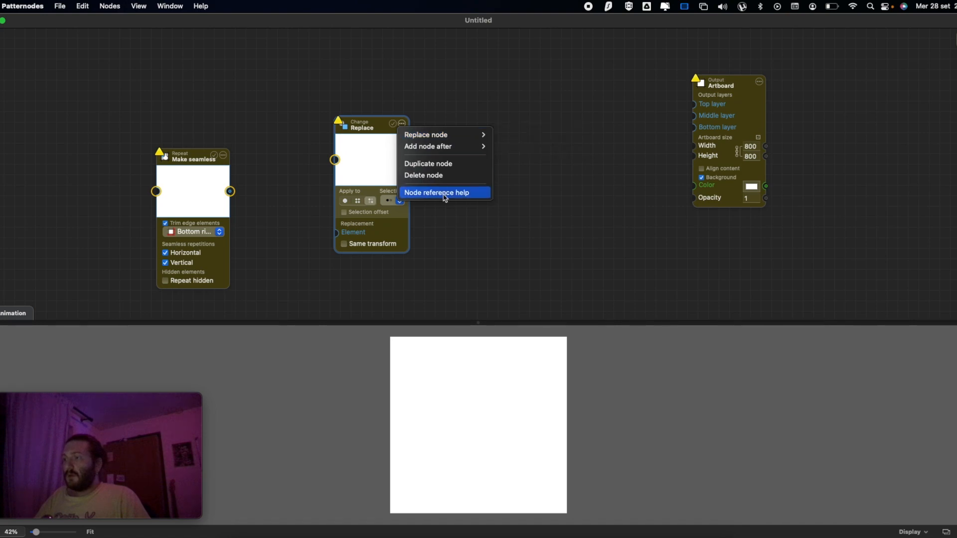
click(445, 197)
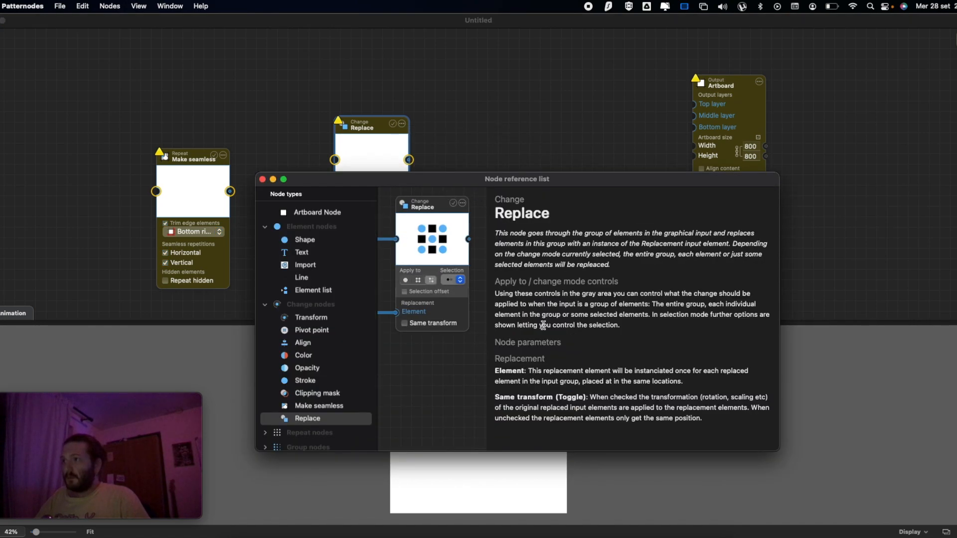
scroll(543, 325, down, 3)
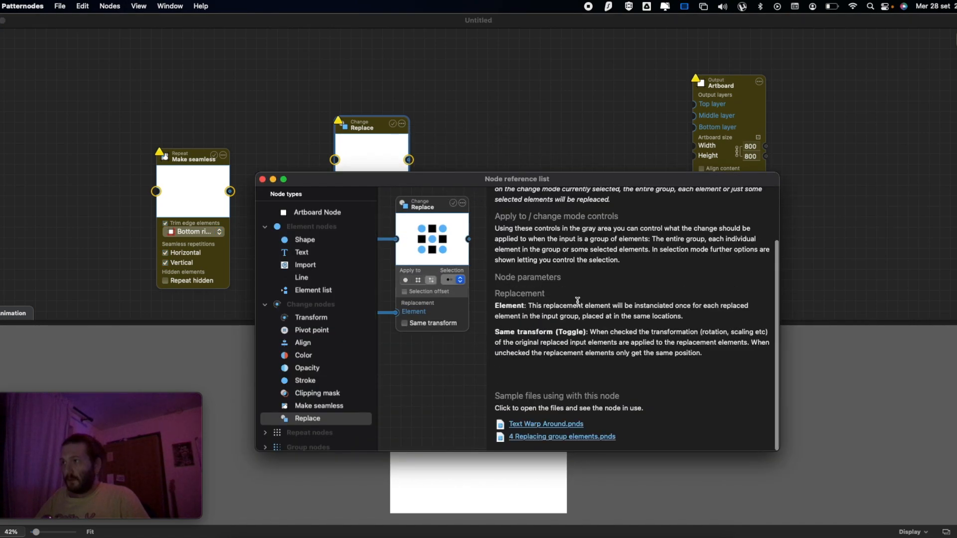
click(571, 437)
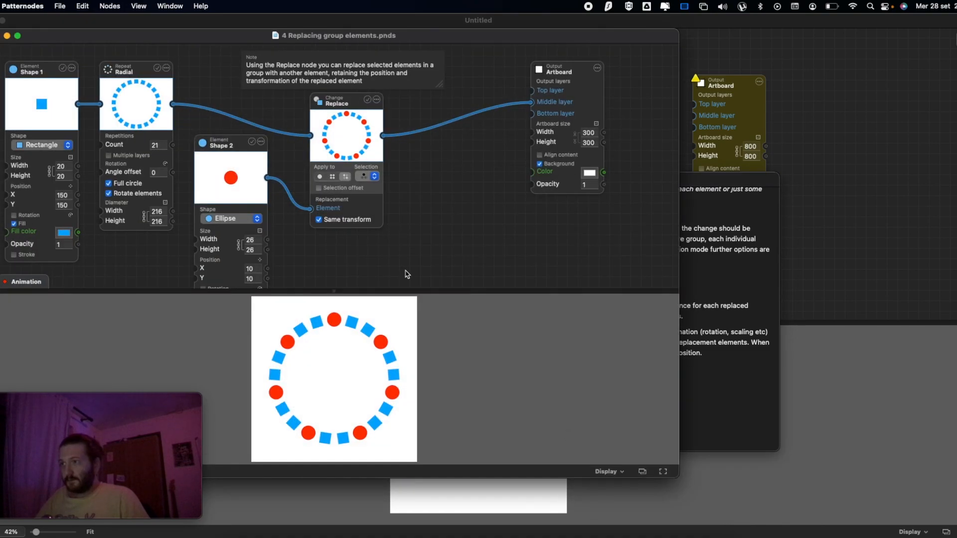
- Reposition the sample's window, lower the Shape 2 node and enlarge the node area until all its parameters fit
drag(223, 42, 468, 79)
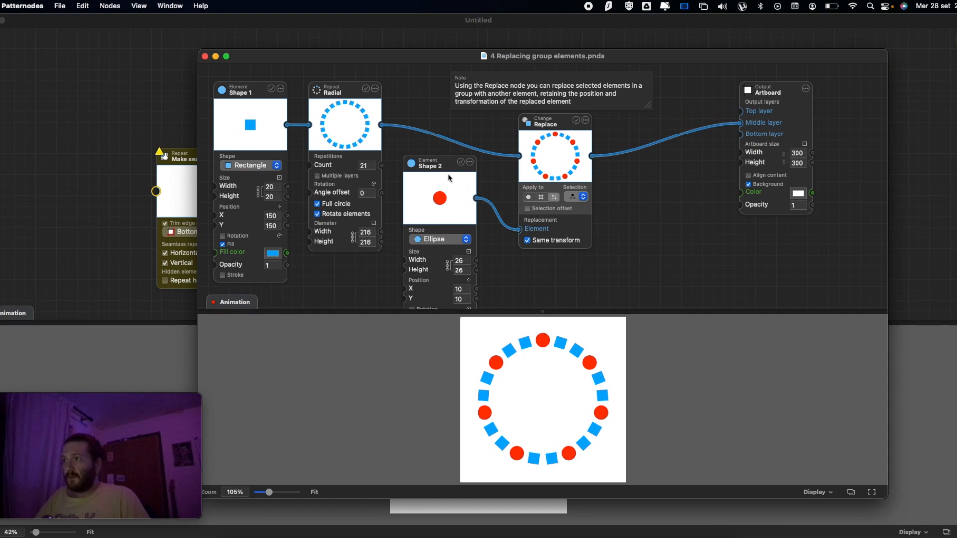
drag(443, 168, 443, 189)
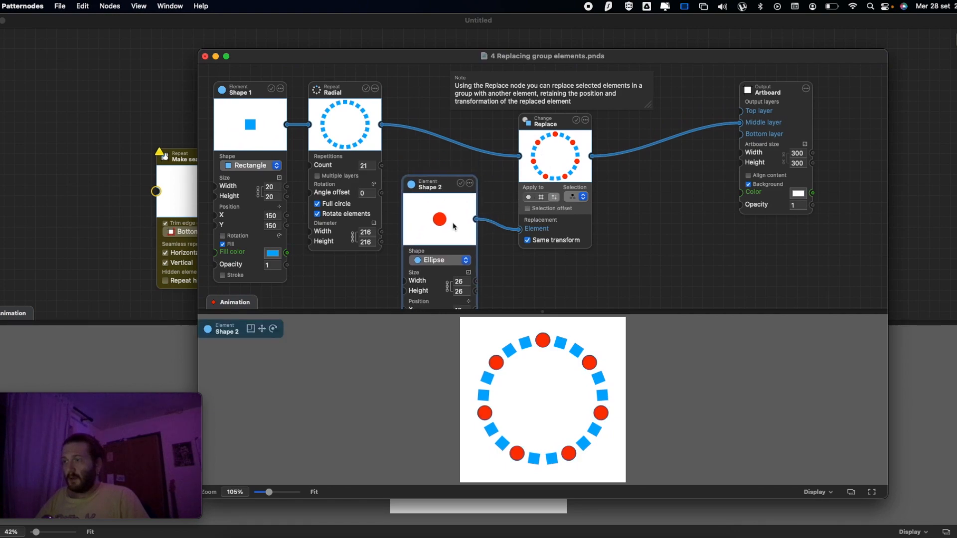
drag(510, 312, 498, 397)
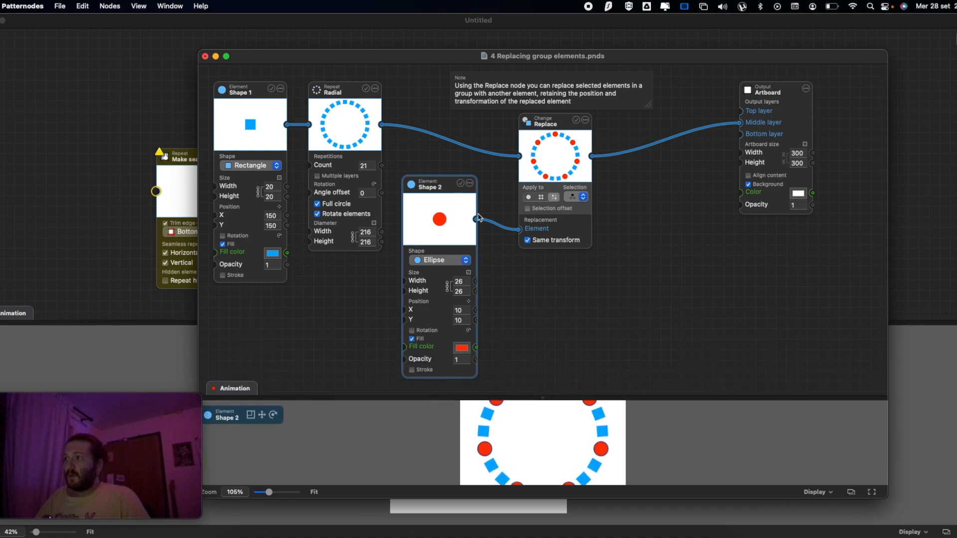
- Lower the Shape 2 node to line up with the Replace node's Element input, and check the replacement selection against the preview
drag(436, 187, 436, 198)
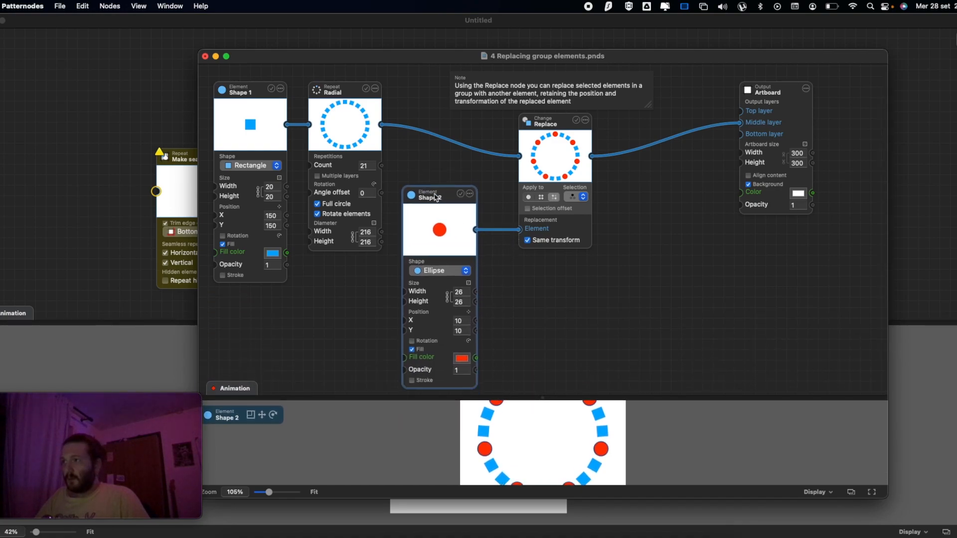
mouse_move(519, 229)
mouse_down()
mouse_move(506, 236)
mouse_move(519, 229)
mouse_up()
click(573, 201)
click(587, 200)
scroll(521, 417, up, 3)
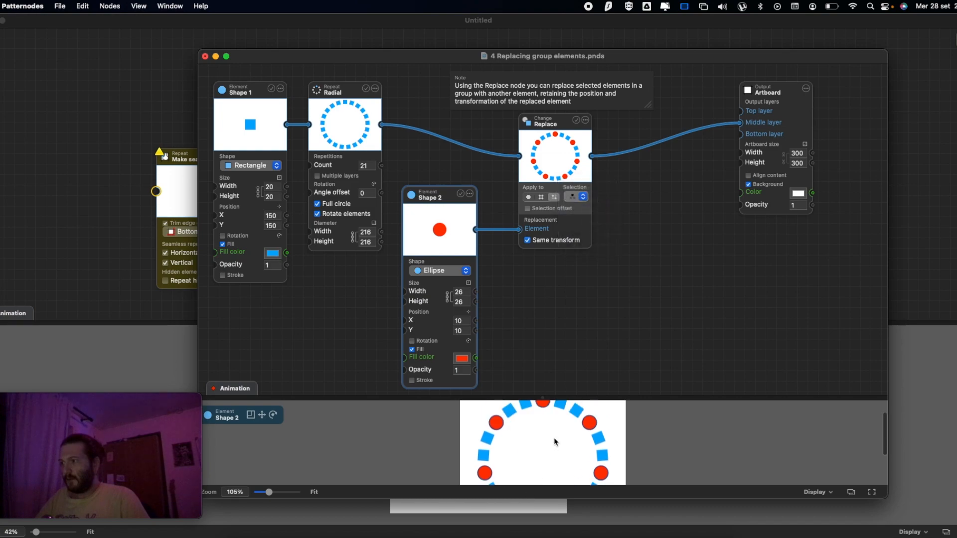
- Maximize the sample's window, enlarge the preview area to fit the whole artboard, and raise the Shape 2 node
double_click(527, 60)
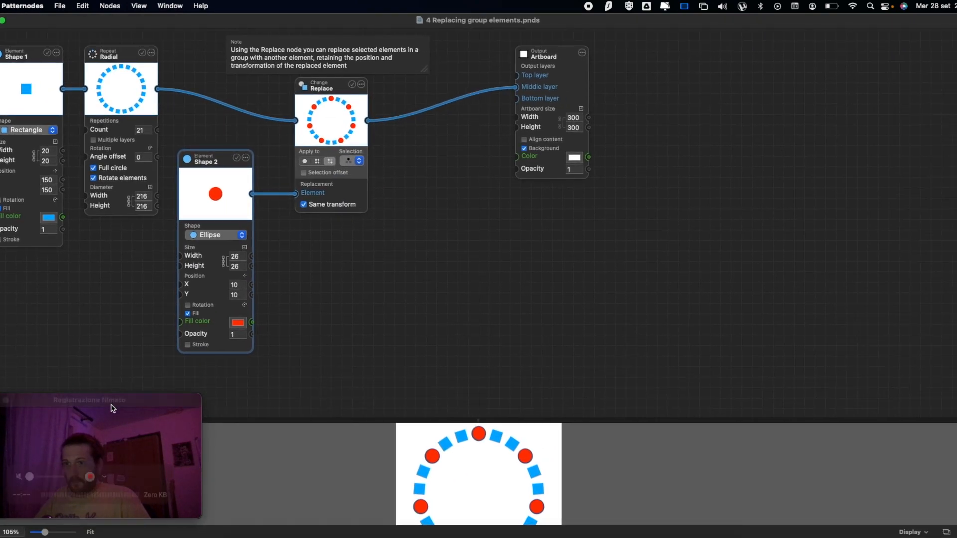
click(90, 533)
scroll(493, 438, up, 2)
drag(484, 423, 478, 322)
scroll(468, 393, up, 5)
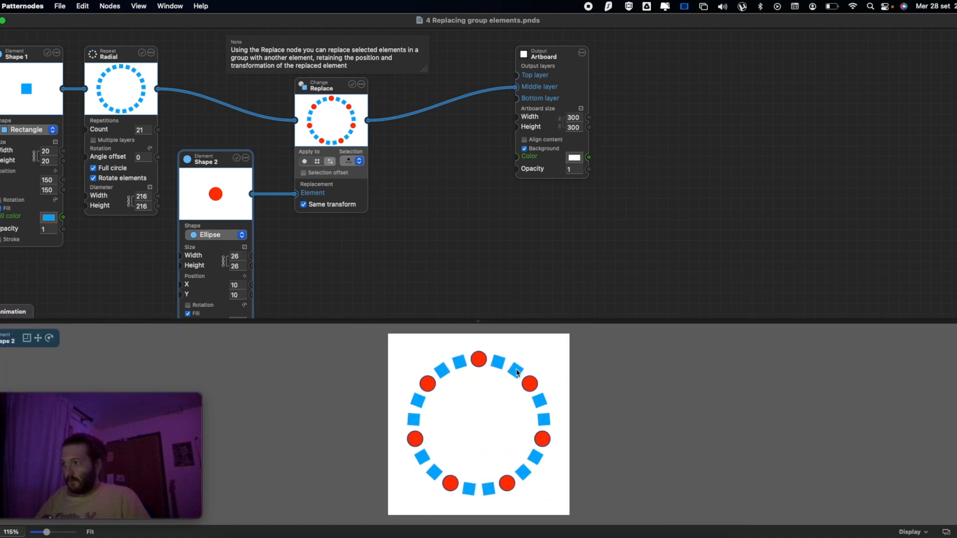
drag(205, 161, 205, 130)
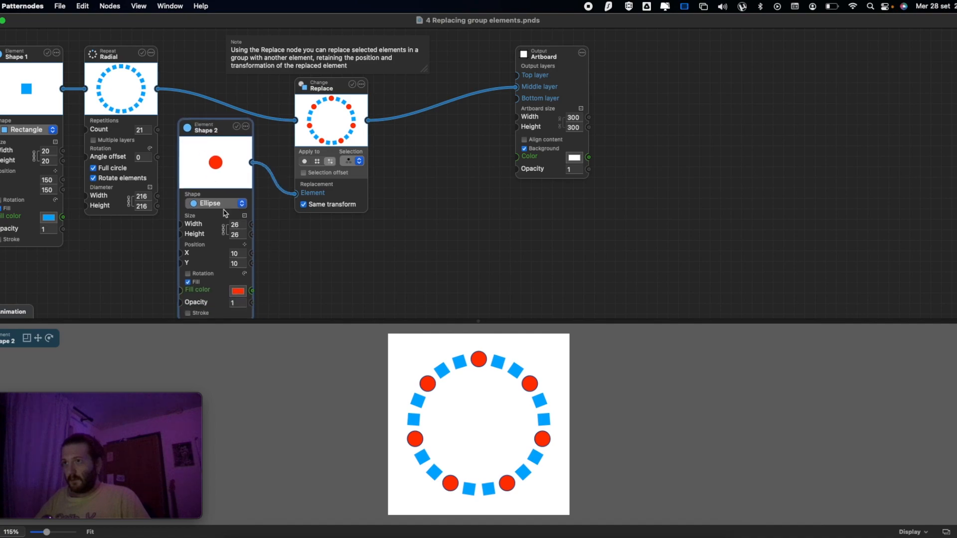
- Try replacing every group element, limit the replacement to the Half selection, and set the Radial node's count to 20
click(317, 162)
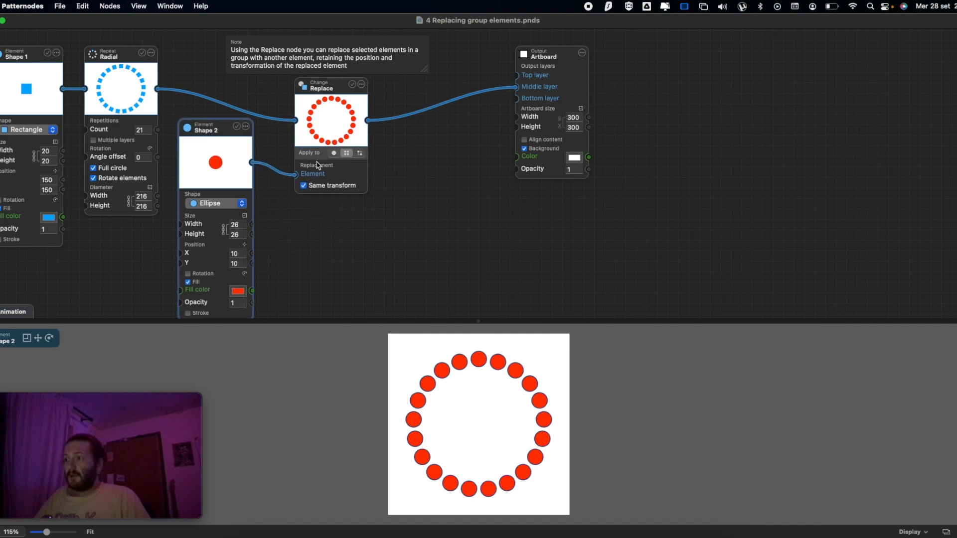
click(359, 154)
click(366, 160)
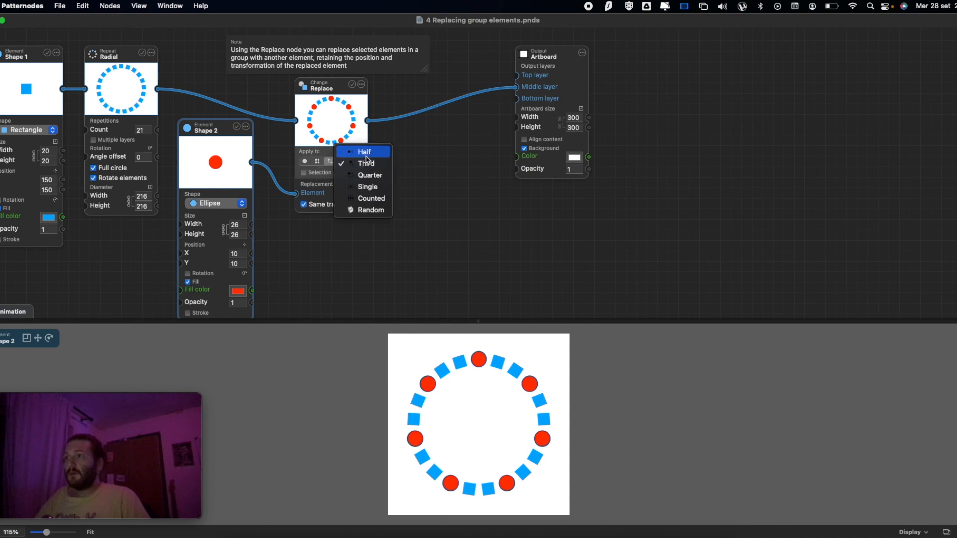
click(366, 157)
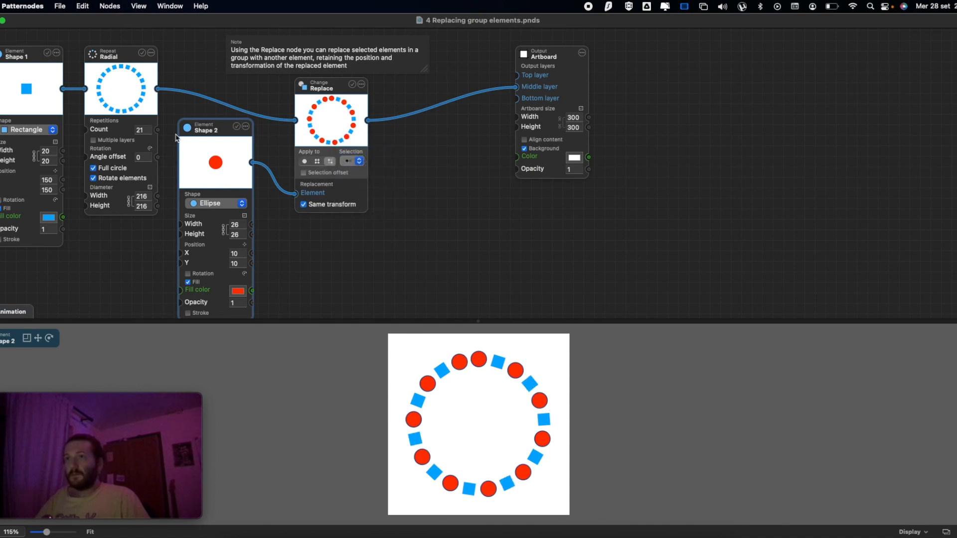
mouse_move(148, 130)
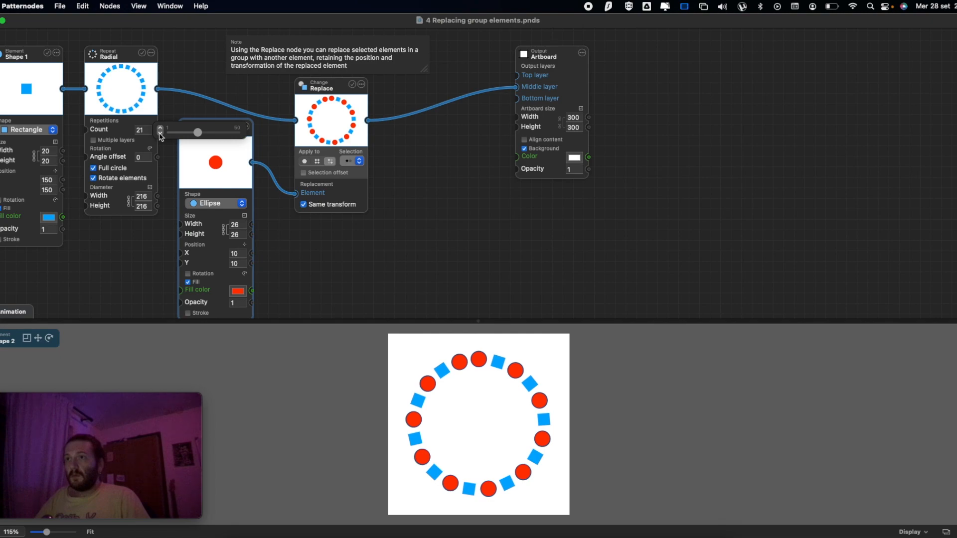
click(160, 133)
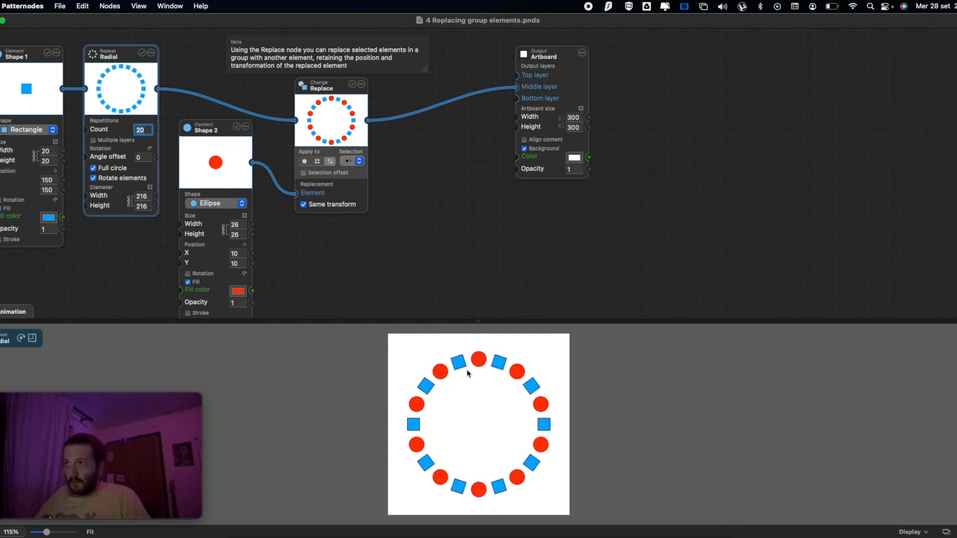
- Change the Replace node's selection to Quarter and the Shape 2 replacement element to a Parallelogram
click(359, 161)
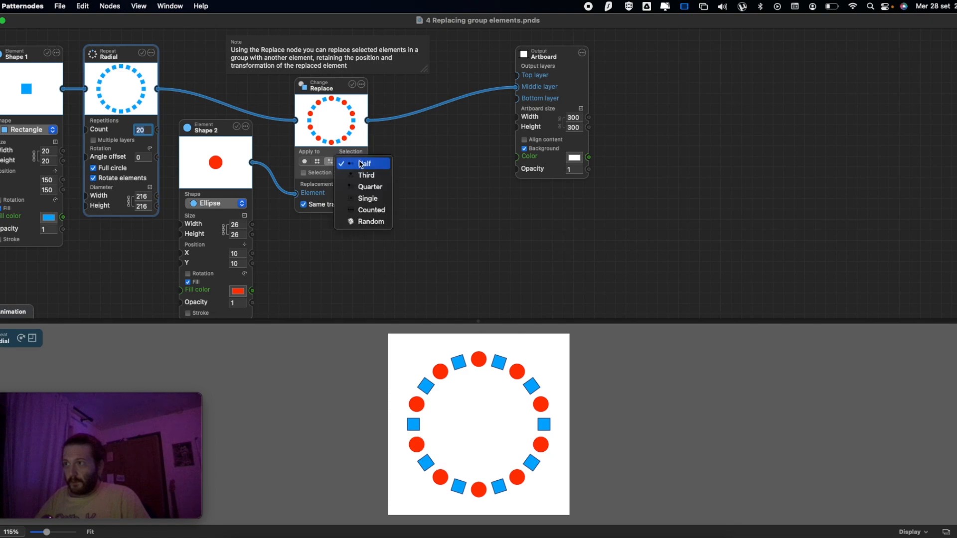
click(367, 187)
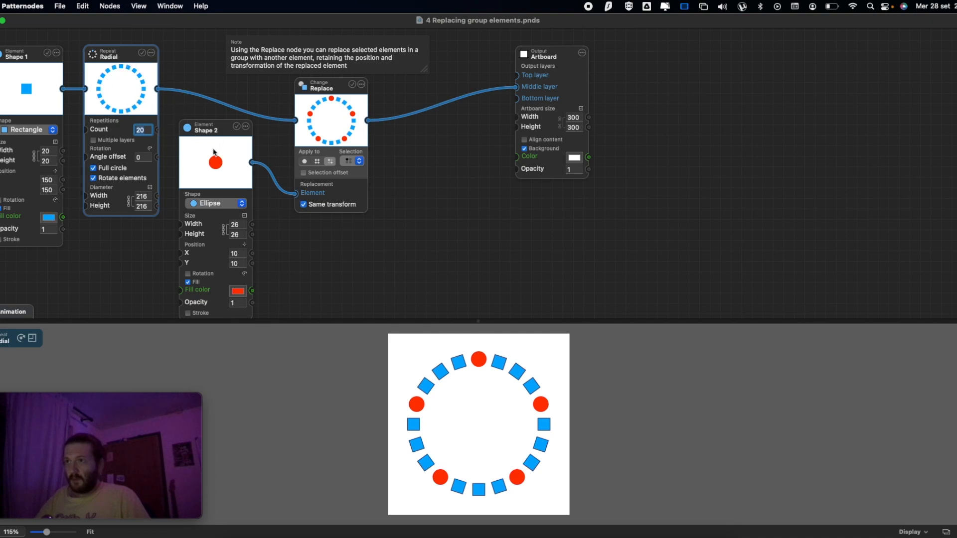
click(219, 203)
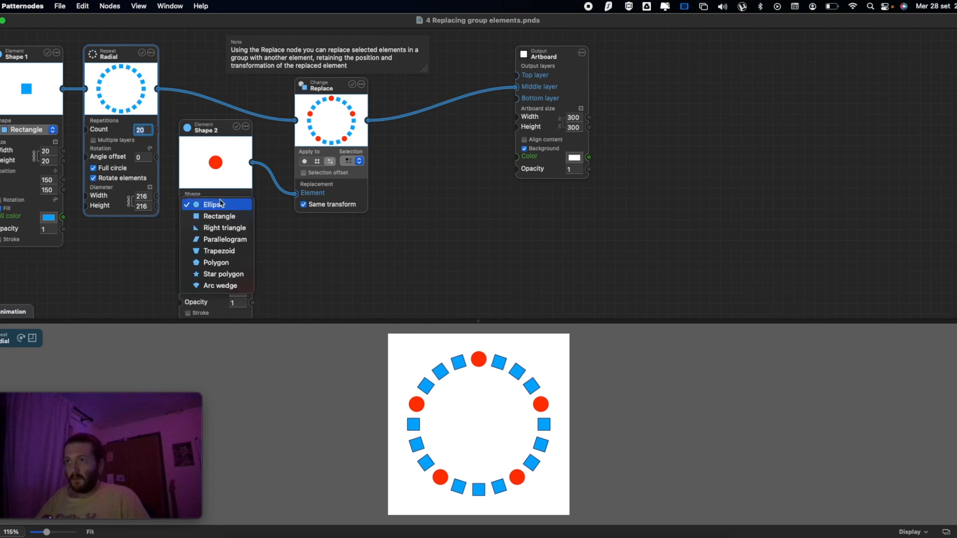
click(215, 238)
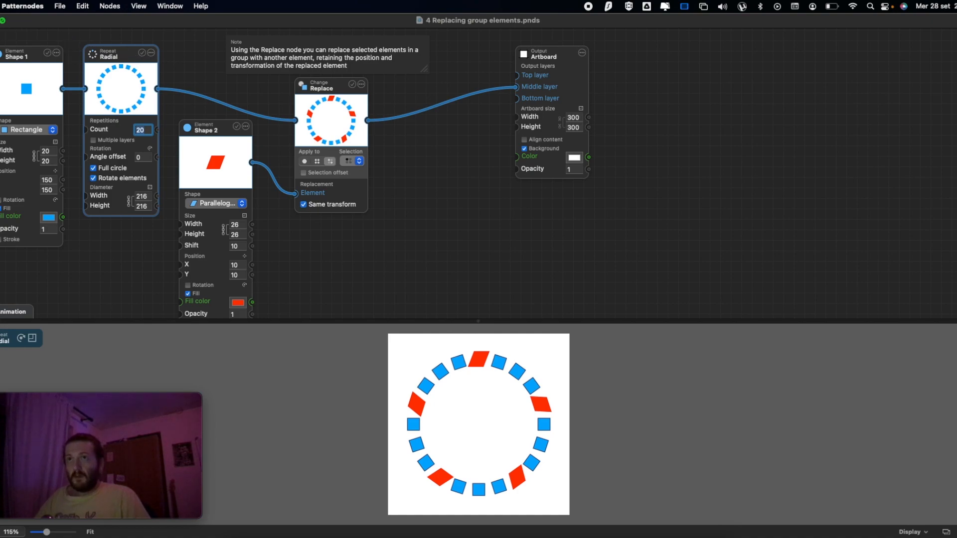
- Close the 4 Replacing group elements.pnds sample without saving and return to the untitled document
key(super+w)
click(503, 330)
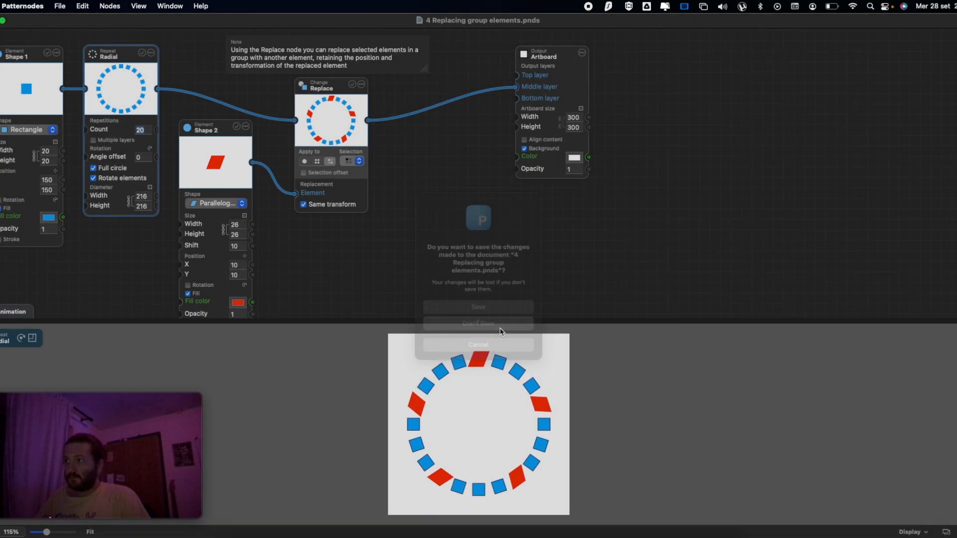
click(262, 180)
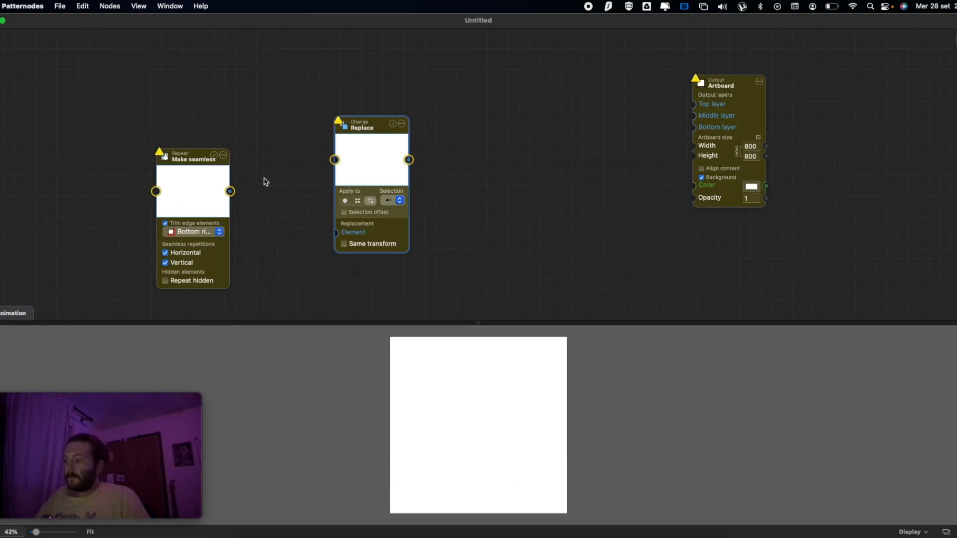
right_click(458, 147)
mouse_move(471, 154)
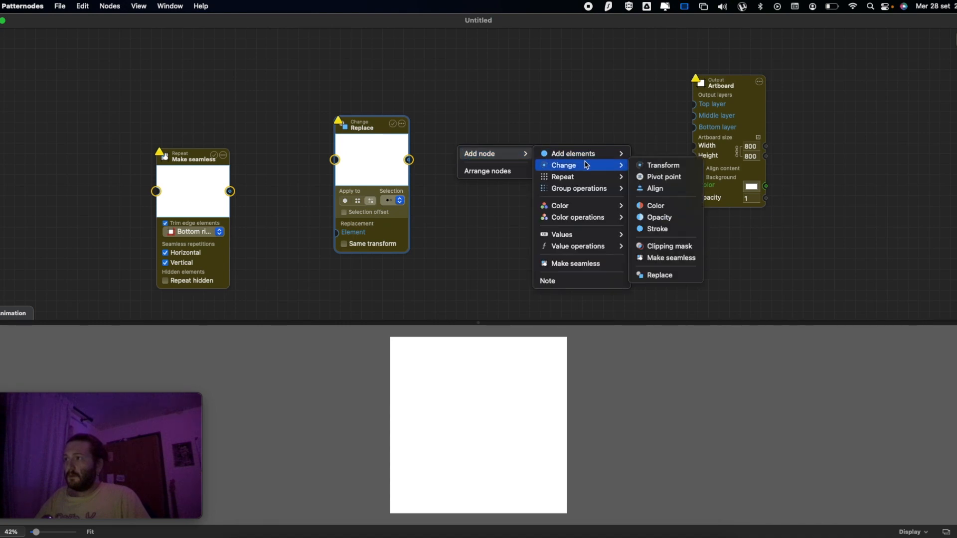
mouse_move(583, 178)
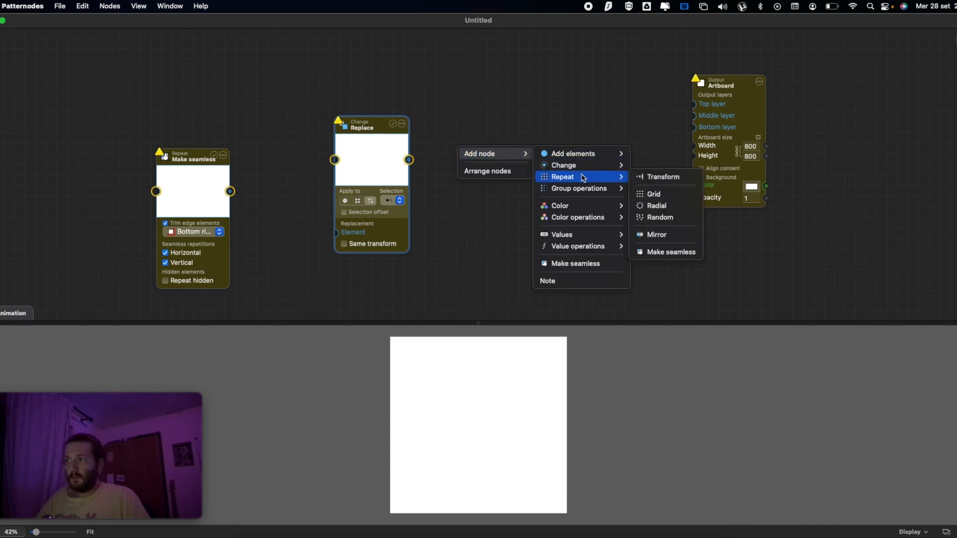
click(478, 128)
- Delete the Replace and Make seamless nodes so that only the Artboard node remains
drag(355, 130, 292, 99)
key(BackSpace)
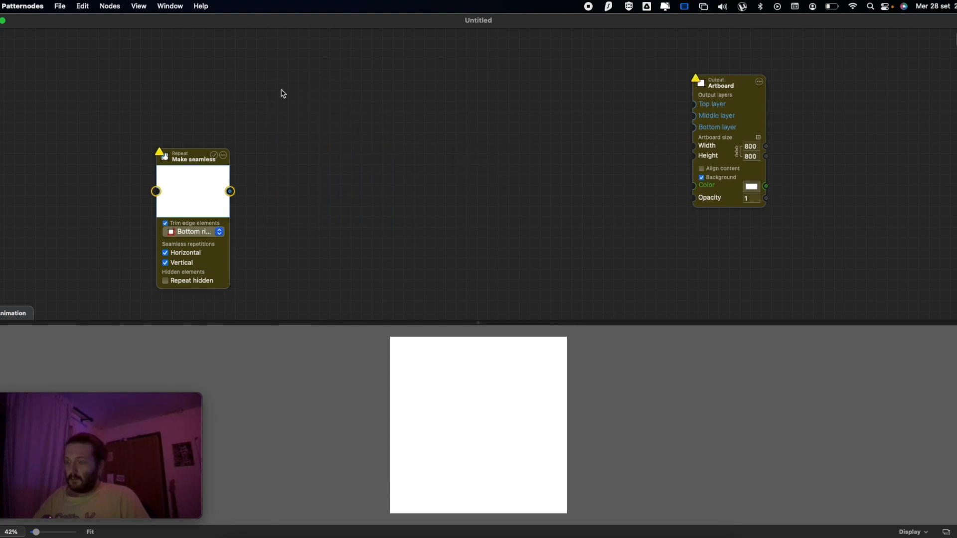
key(BackSpace)
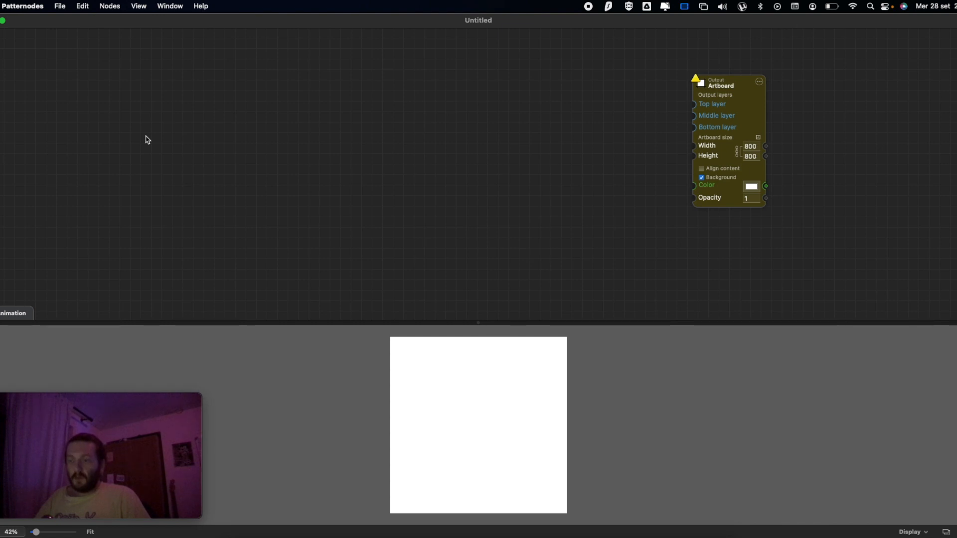
- Add a Shape node connected to the Artboard's Top layer and set its shape to Polygon
right_click(148, 140)
mouse_move(172, 142)
mouse_move(272, 154)
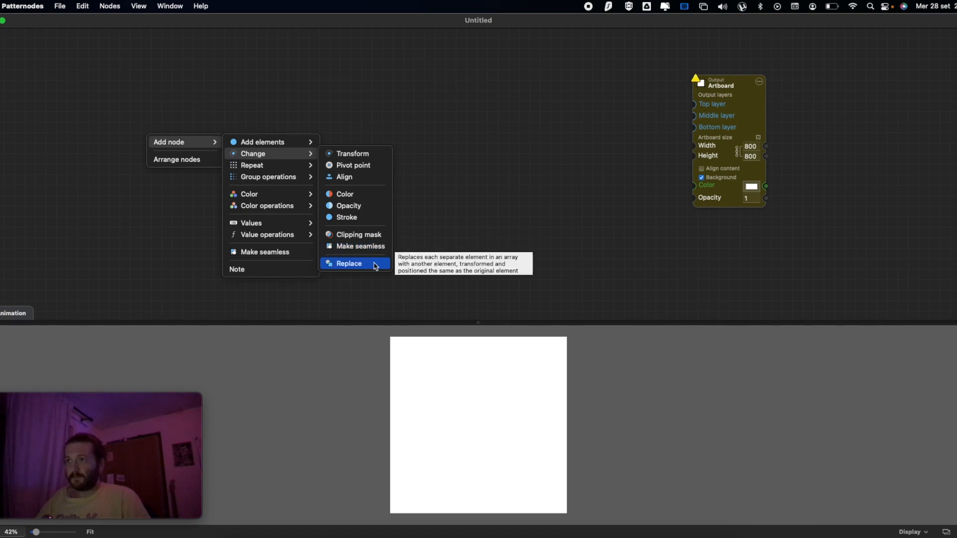
mouse_move(294, 166)
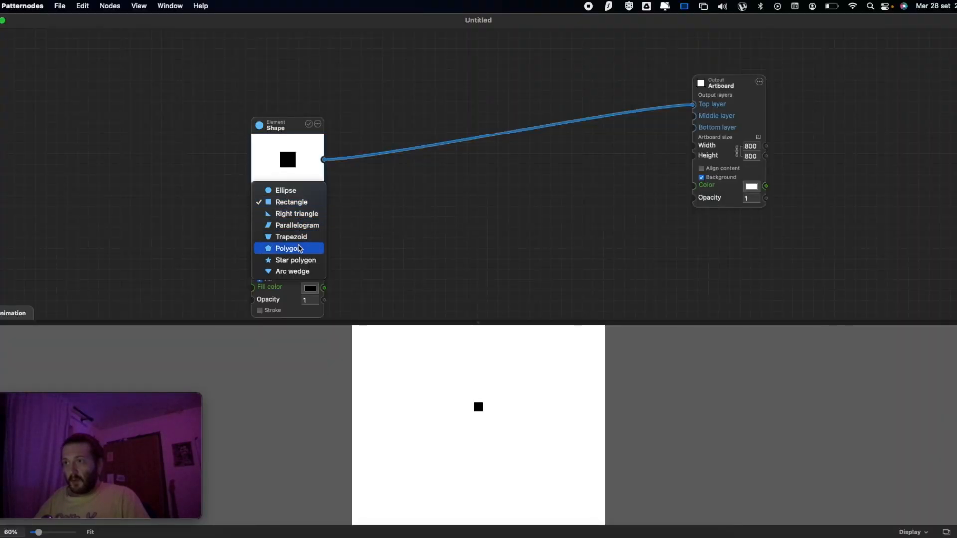
click(299, 248)
- Enlarge the polygon to a diameter of about 331 and move its Shape node farther from the Artboard node
mouse_move(311, 234)
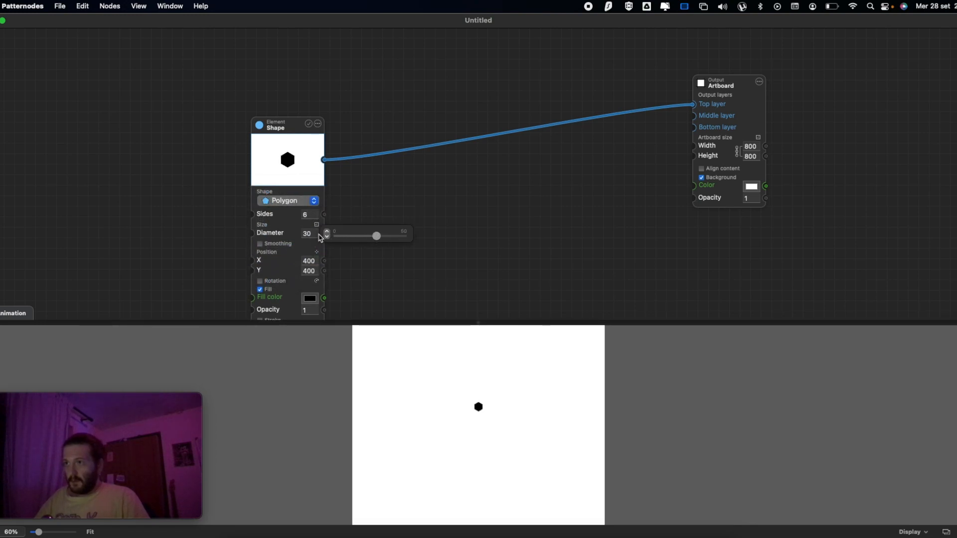
click(320, 236)
drag(501, 411, 664, 321)
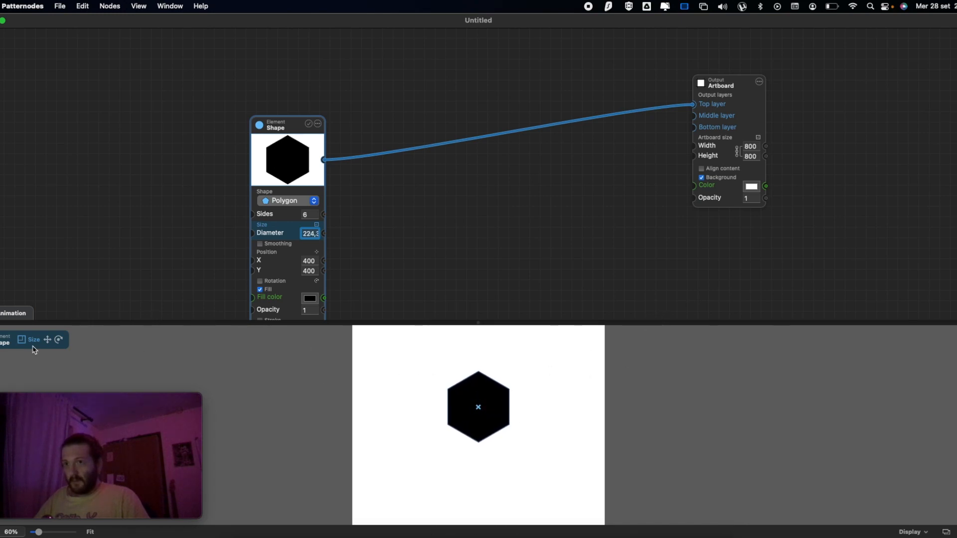
drag(538, 421, 571, 395)
drag(276, 114, 143, 70)
mouse_move(177, 216)
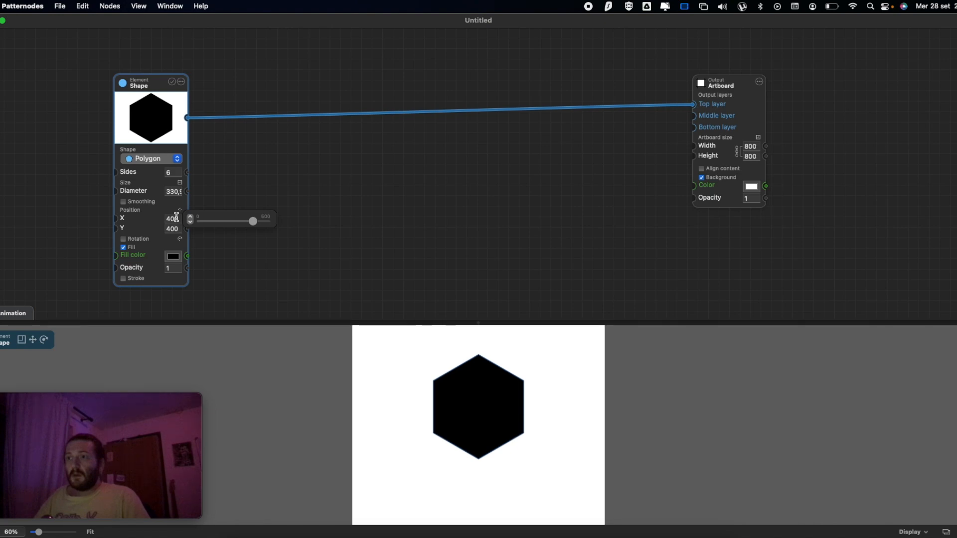
- Insert a Repeat Transform node on the connection between Shape and Artboard, and place it closer to the Shape node
click(231, 118)
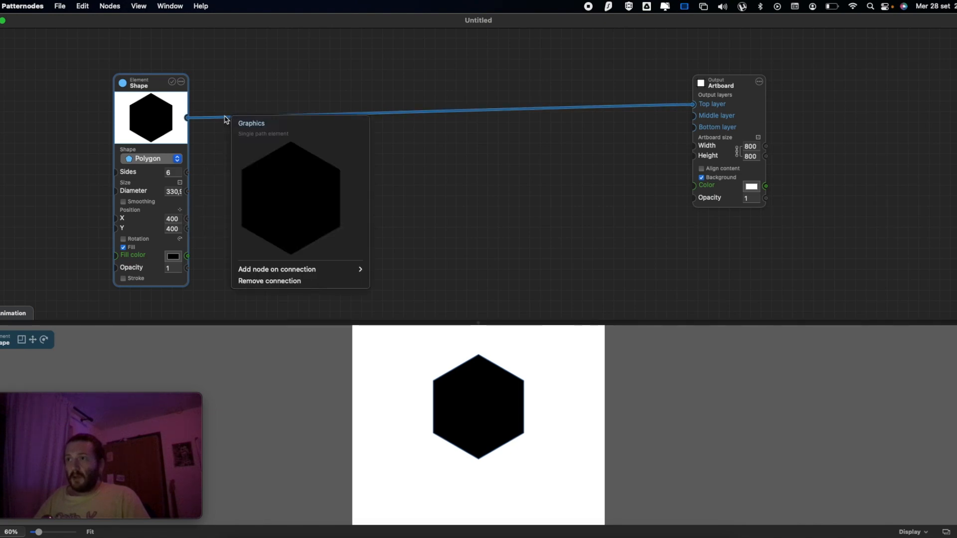
click(226, 119)
click(225, 118)
click(222, 118)
click(223, 118)
click(343, 111)
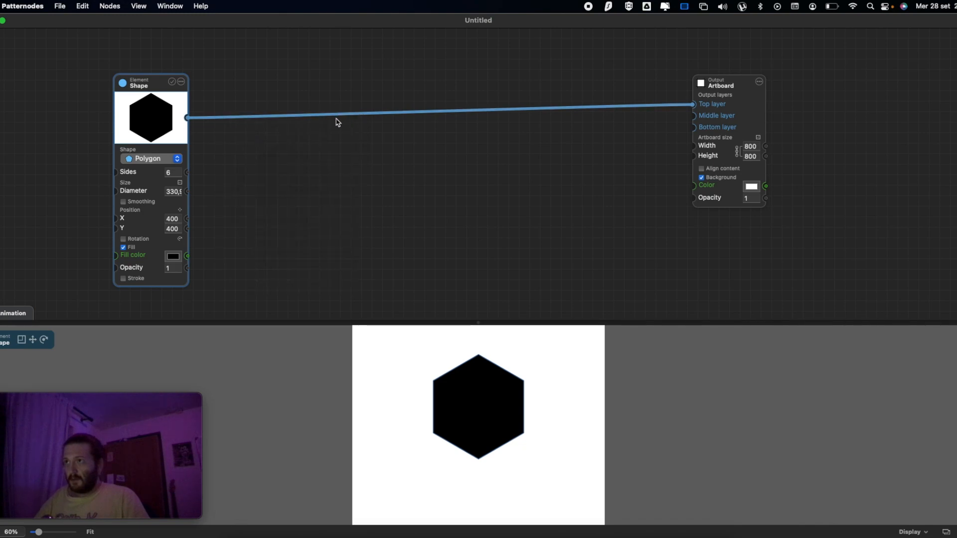
click(336, 118)
mouse_move(388, 268)
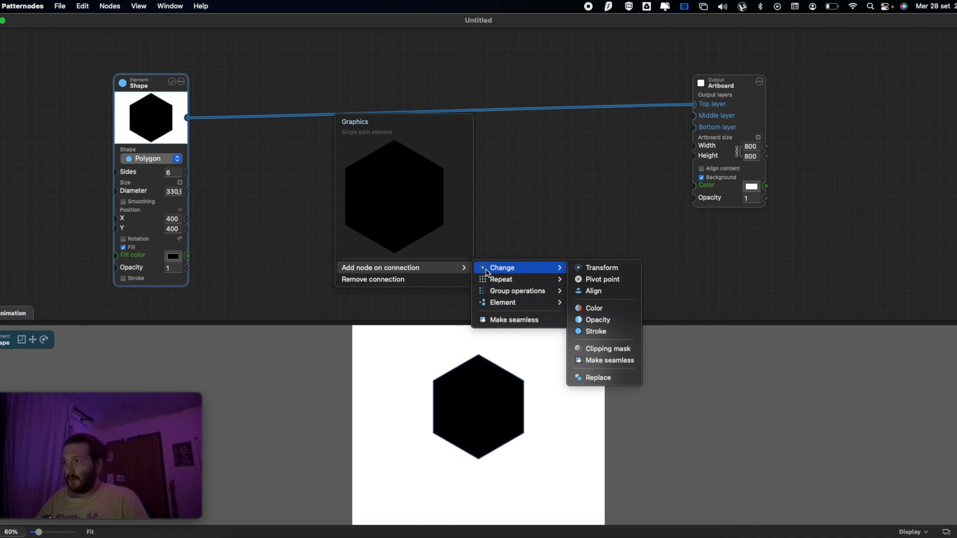
mouse_move(492, 284)
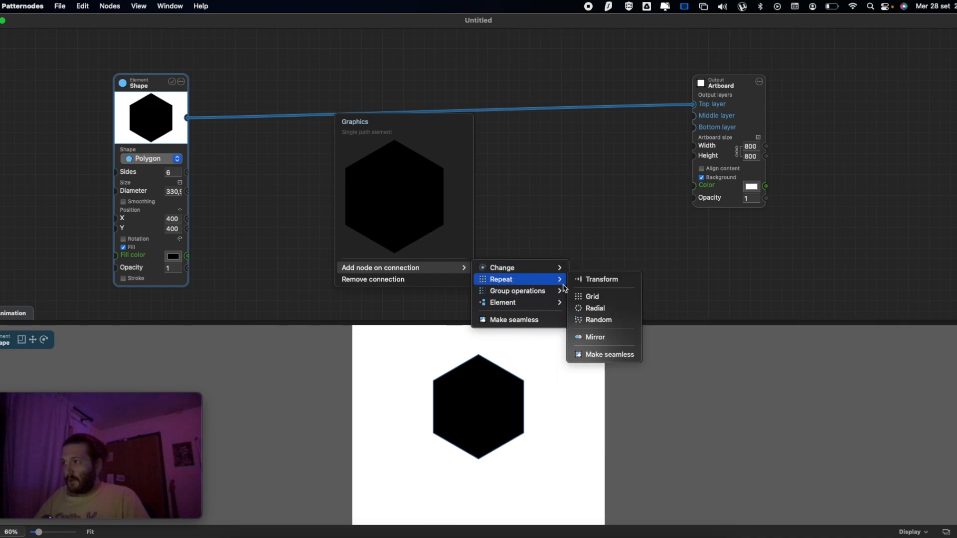
click(601, 280)
drag(364, 84, 289, 95)
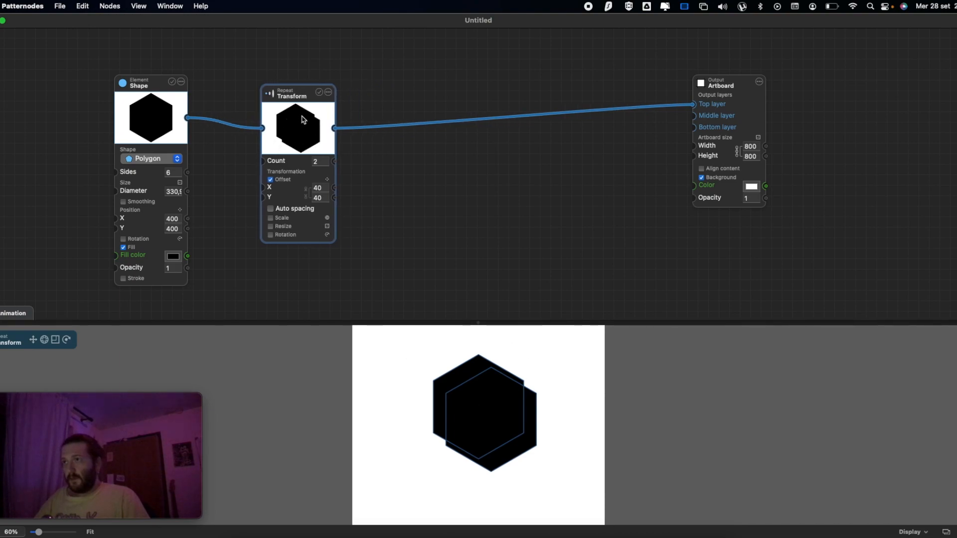
- Set the Repeat Transform node's count to 5
click(320, 162)
key(shift+Up)
key(shift+Down)
key(Up)
key(Up)
key(Up)
key(Down)
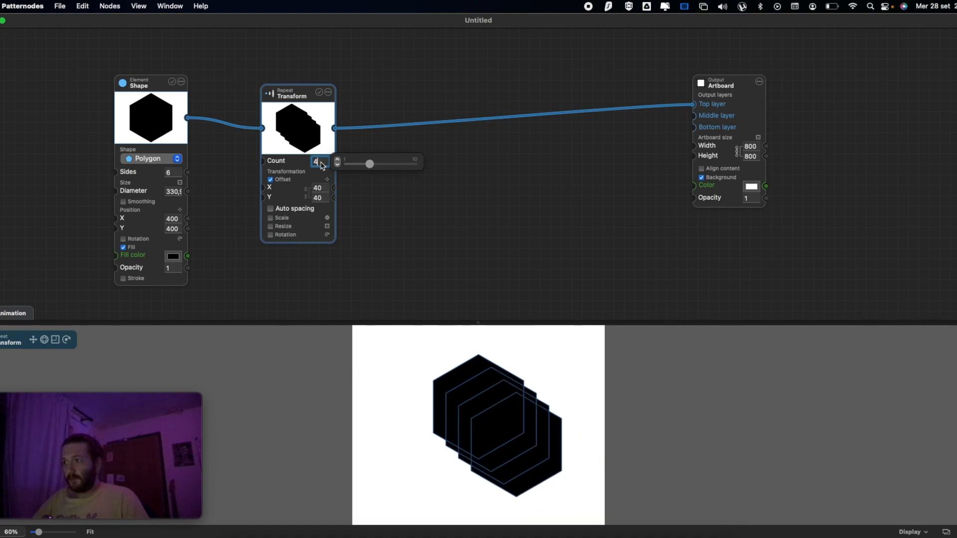
key(Up)
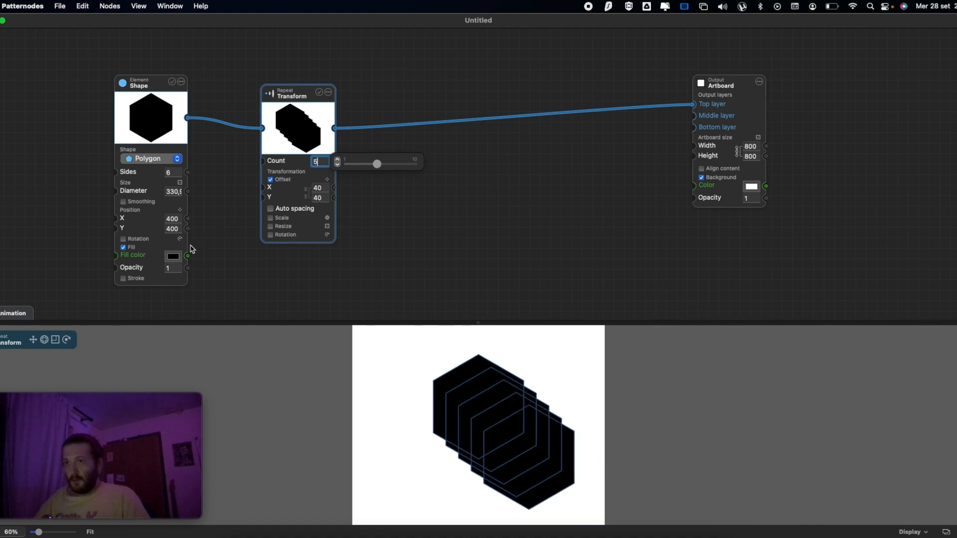
- Turn on the polygon's stroke and turn off its fill so the repeated hexagons are drawn as outlines
click(128, 278)
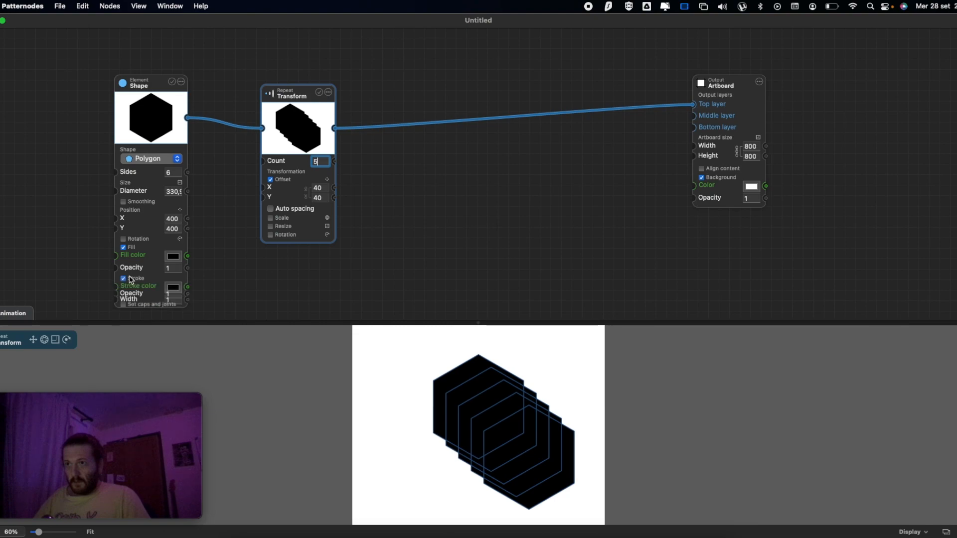
click(131, 248)
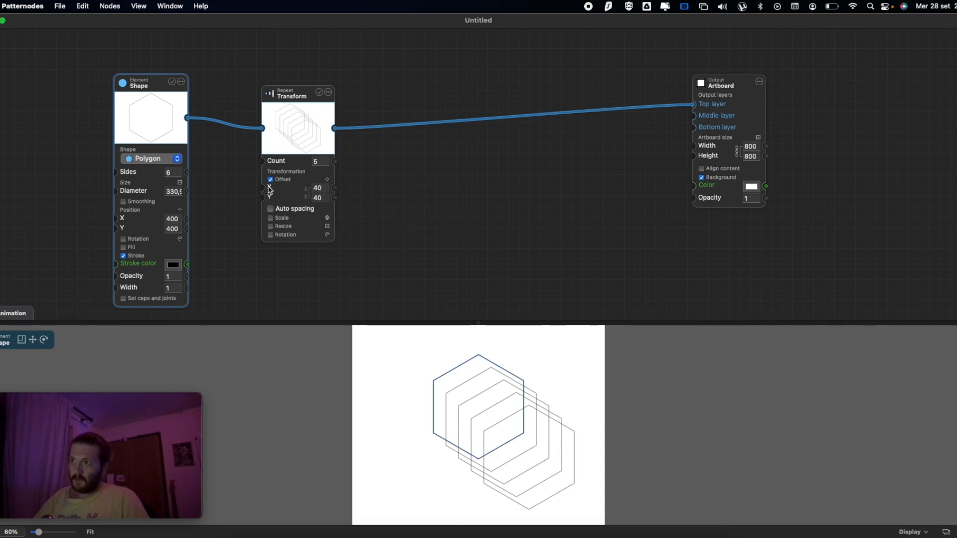
mouse_move(281, 198)
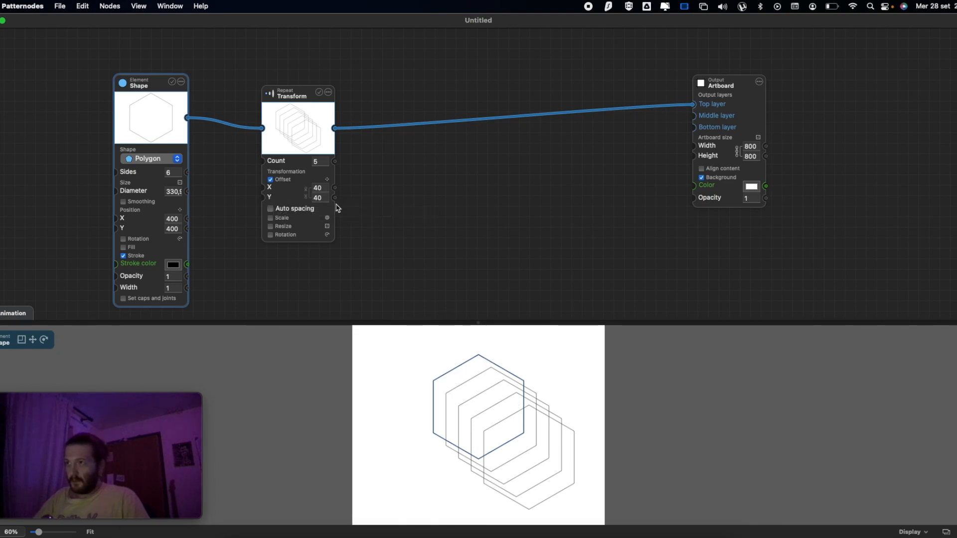
- Set the Repeat Transform node's X and Y offset to 0 so the hexagons share one centre
double_click(315, 199)
key(BackSpace)
text(0)
key(shift+Tab)
text(0)
key(Tab)
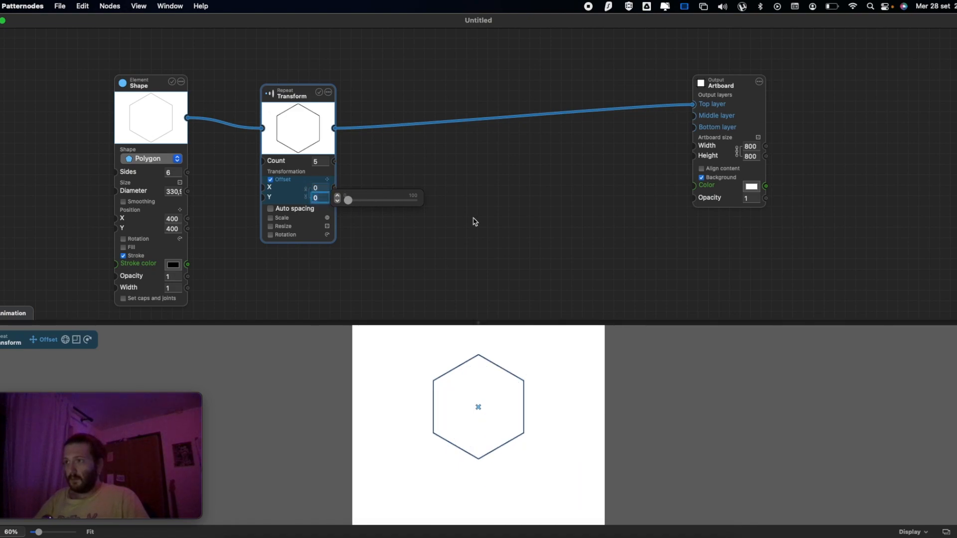
click(473, 219)
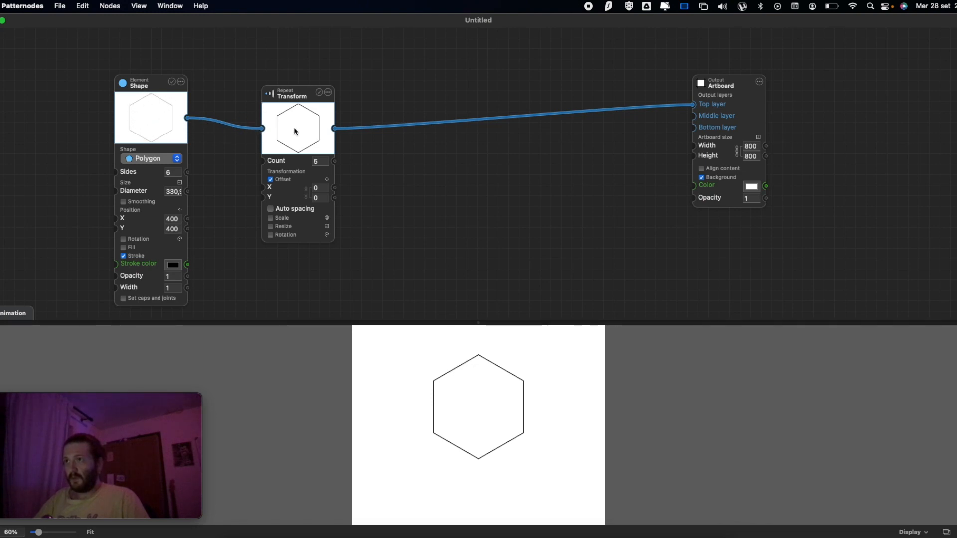
- Turn on scaling in the Repeat Transform node and set it to 0,9 for both X and Y
click(287, 222)
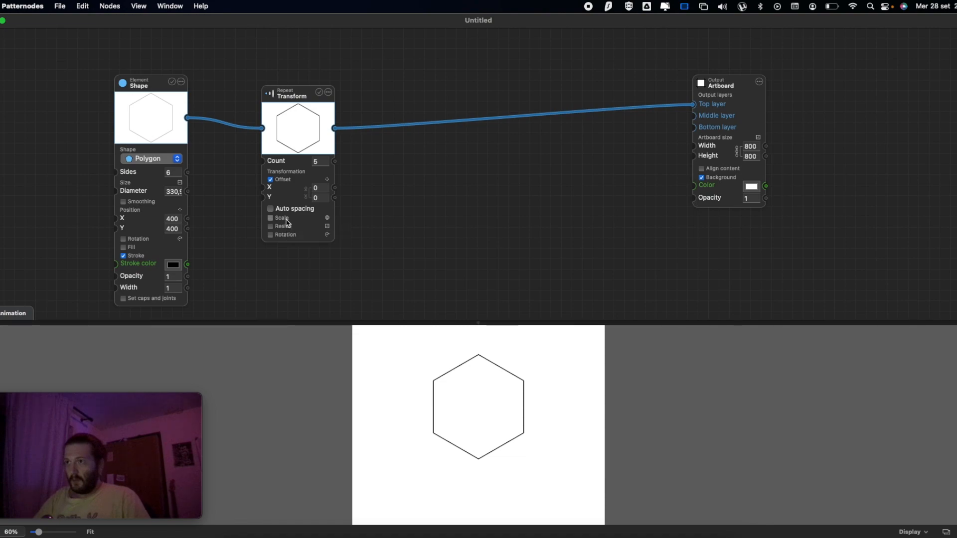
click(319, 227)
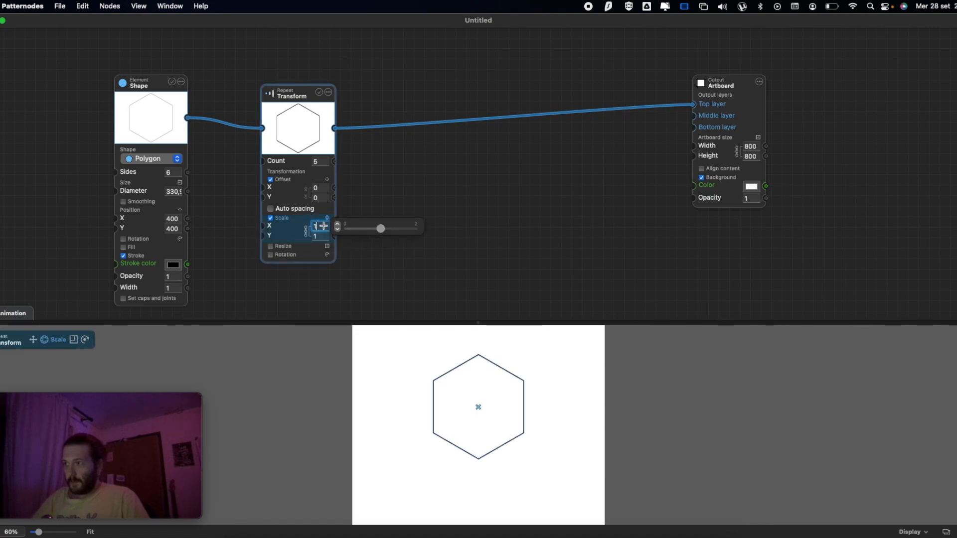
text(0,9)
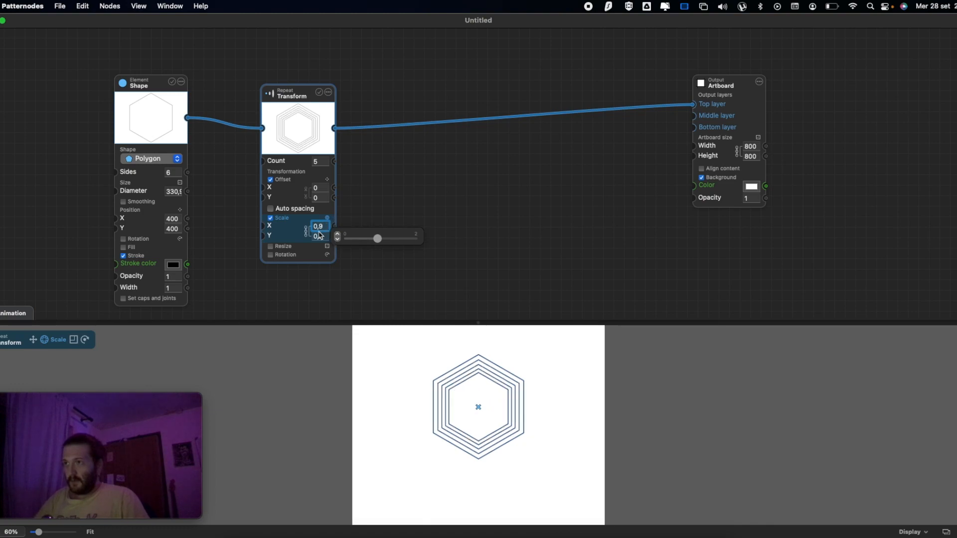
click(483, 366)
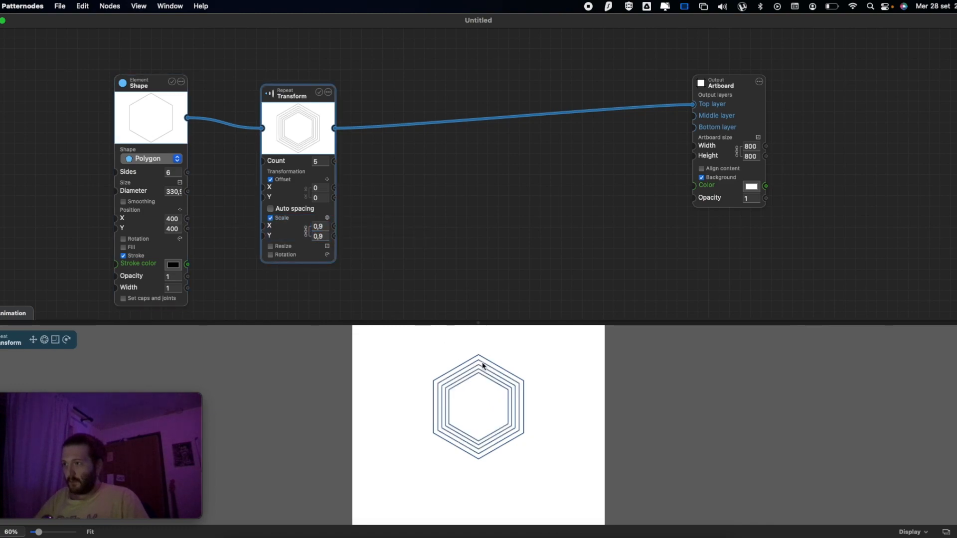
- Replace the Repeat Transform node's scaling with resizing, adding -20 in both X and Y per repetition
click(288, 249)
click(318, 255)
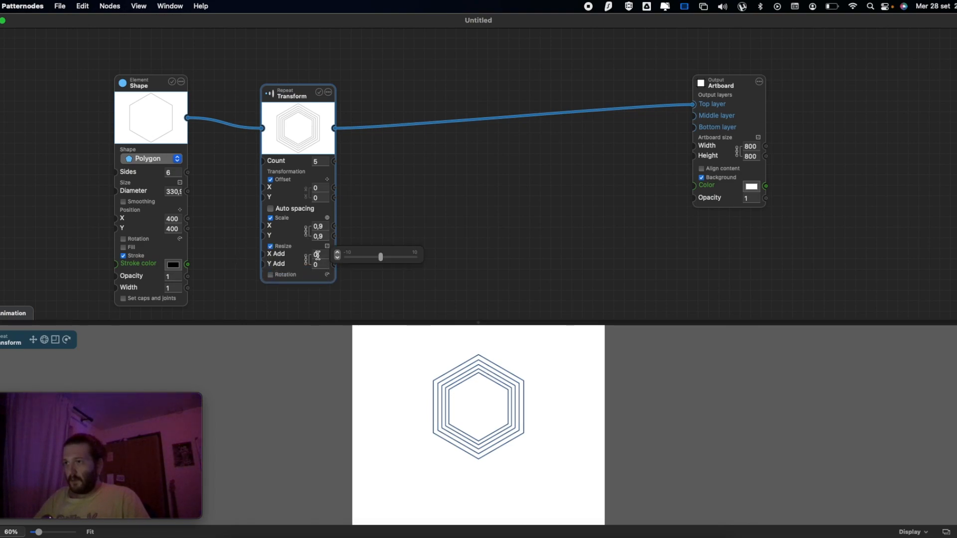
key(Down)
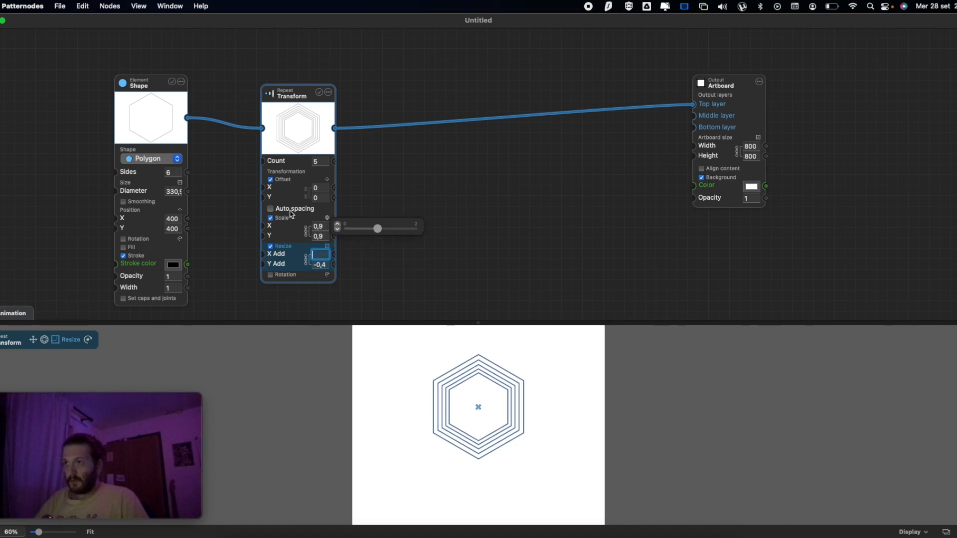
click(271, 218)
click(320, 233)
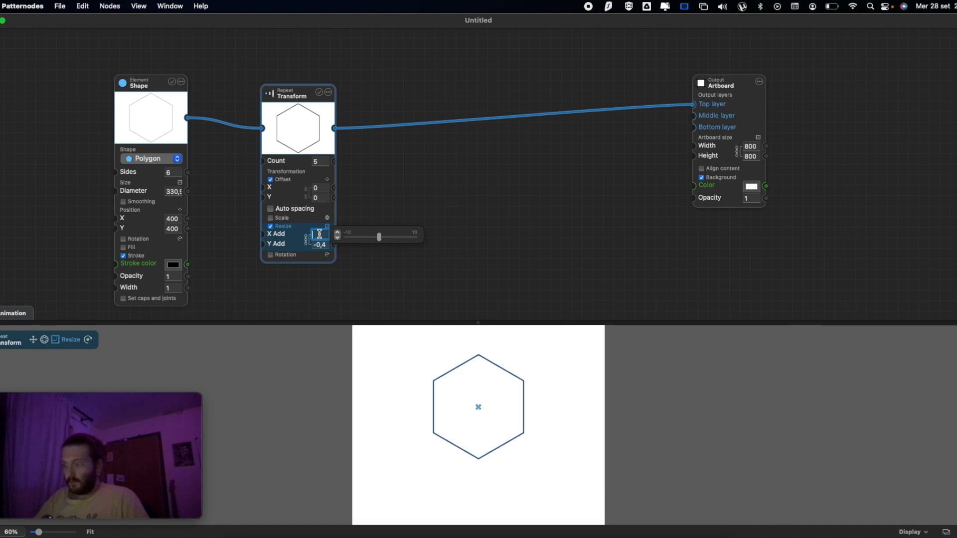
text(-20)
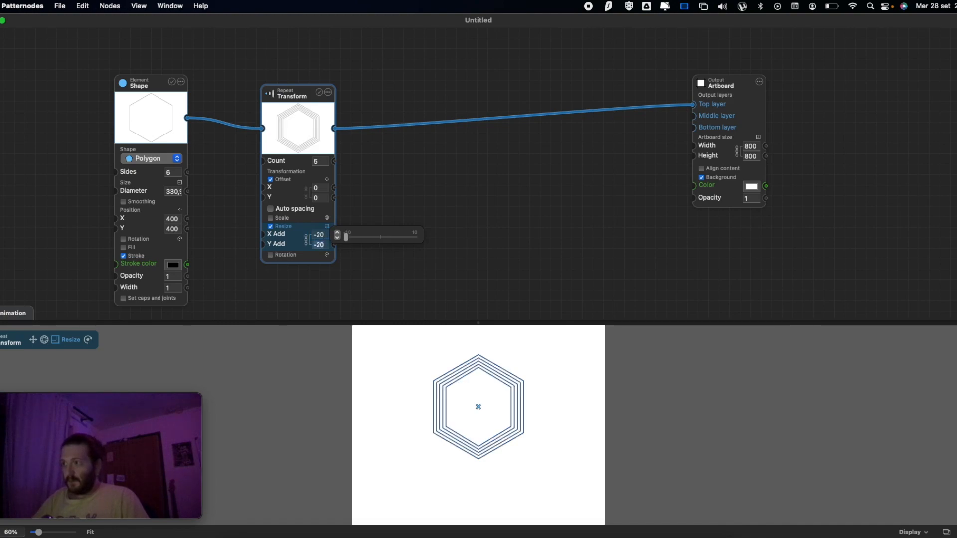
click(510, 371)
scroll(504, 368, up, 5)
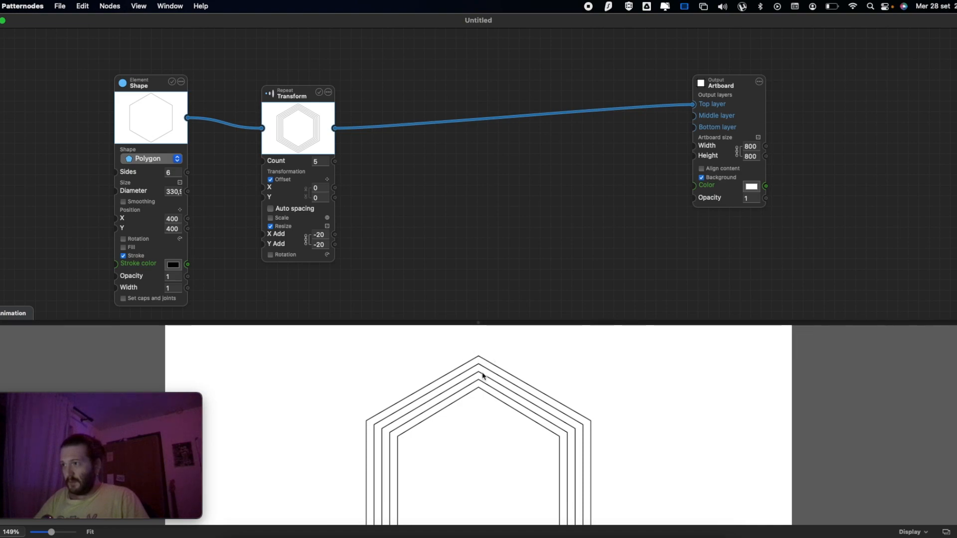
click(178, 191)
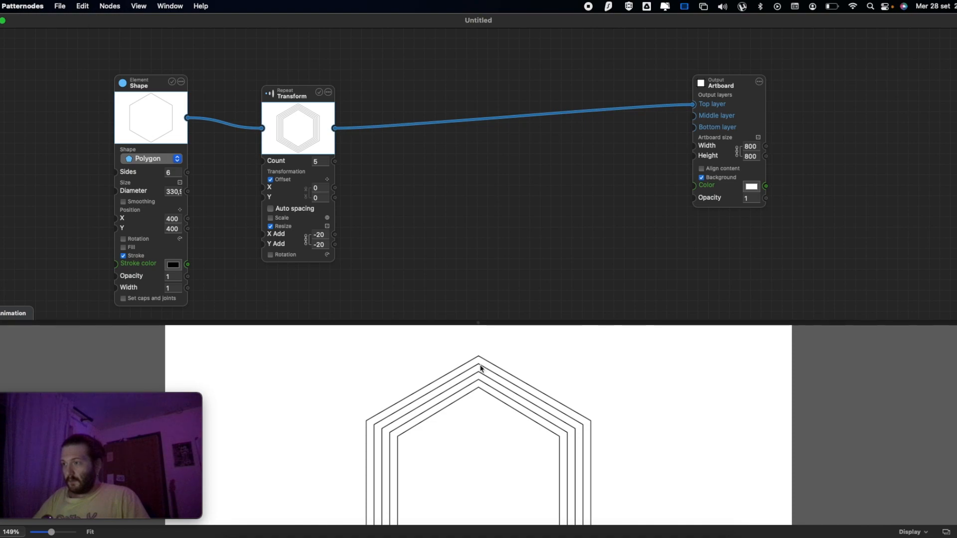
- Turn on rotation in the Repeat Transform node with an angle of 45 degrees per repetition
click(289, 254)
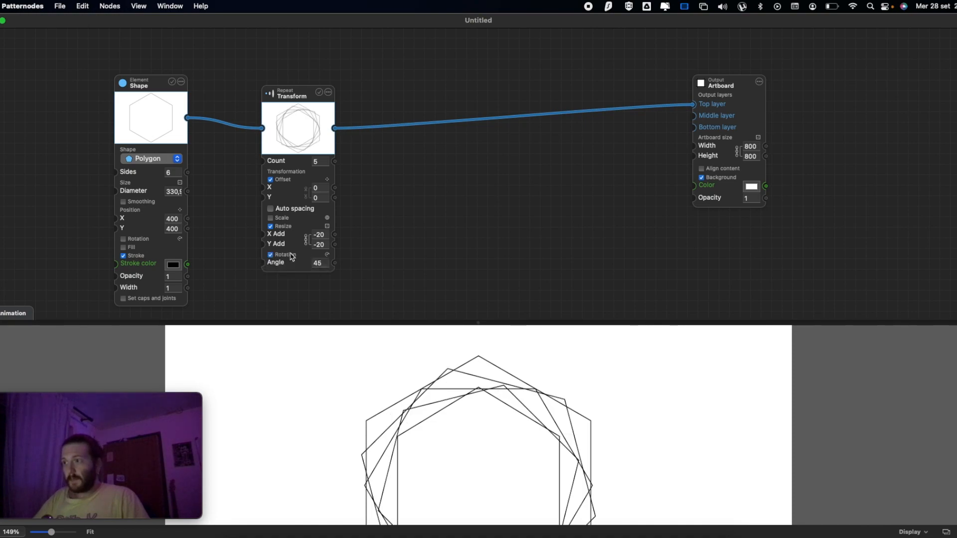
scroll(481, 349, down, 5)
scroll(515, 421, up, 3)
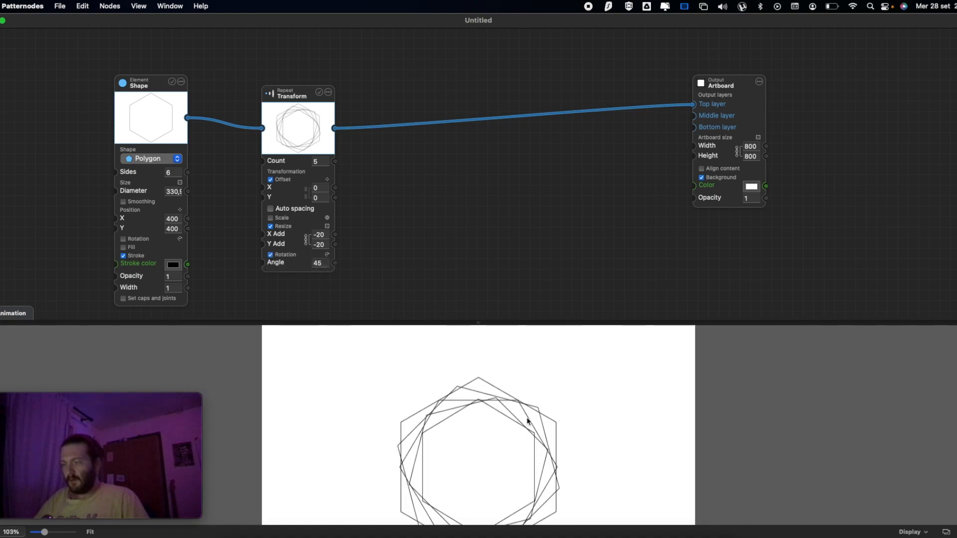
scroll(511, 377, down, 1)
- Increase the Repeat Transform node's count to 14
mouse_move(318, 261)
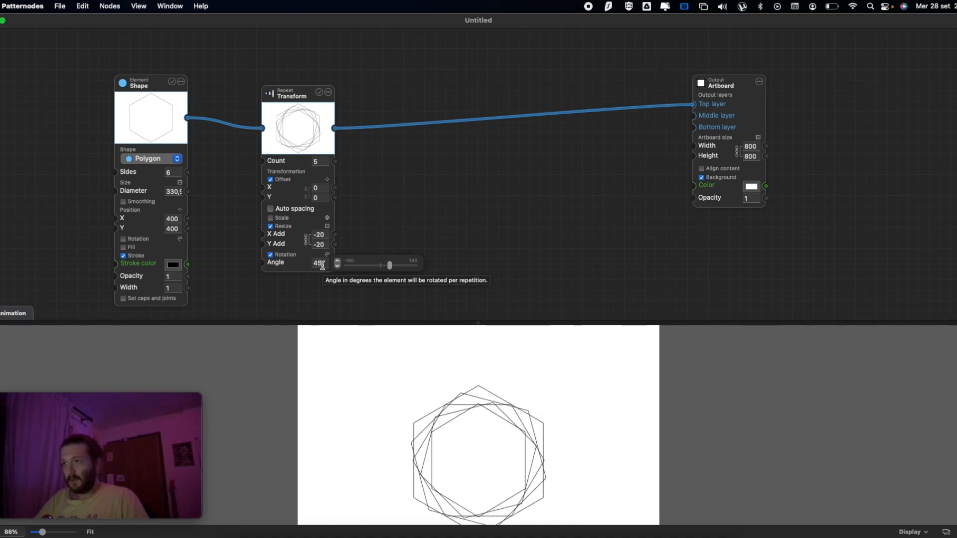
click(320, 263)
key(Return)
key(shift+Tab)
key(shift+Tab)
key(shift+Tab)
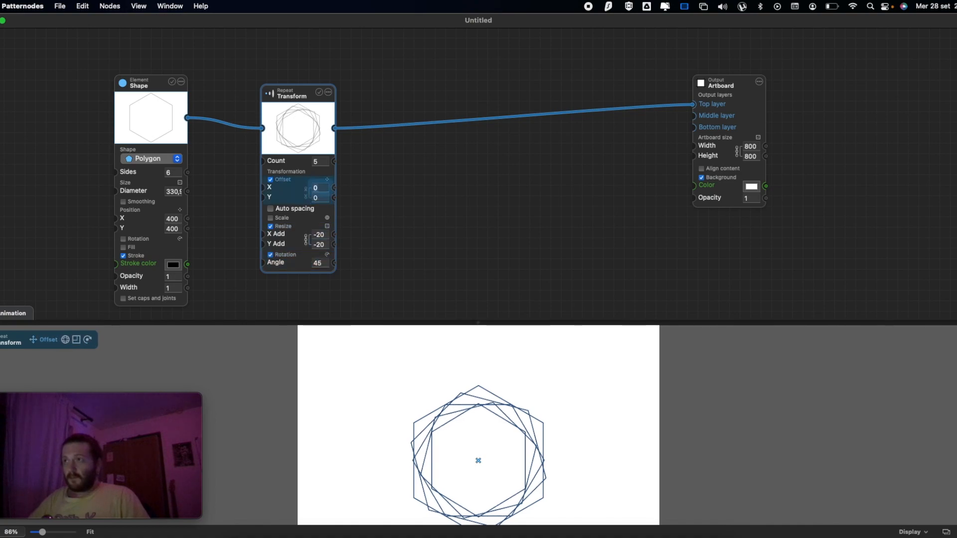
key(Tab)
key(Up)
key(Up)
key(Up)
key(Up)
key(Up)
key(Up)
key(Up)
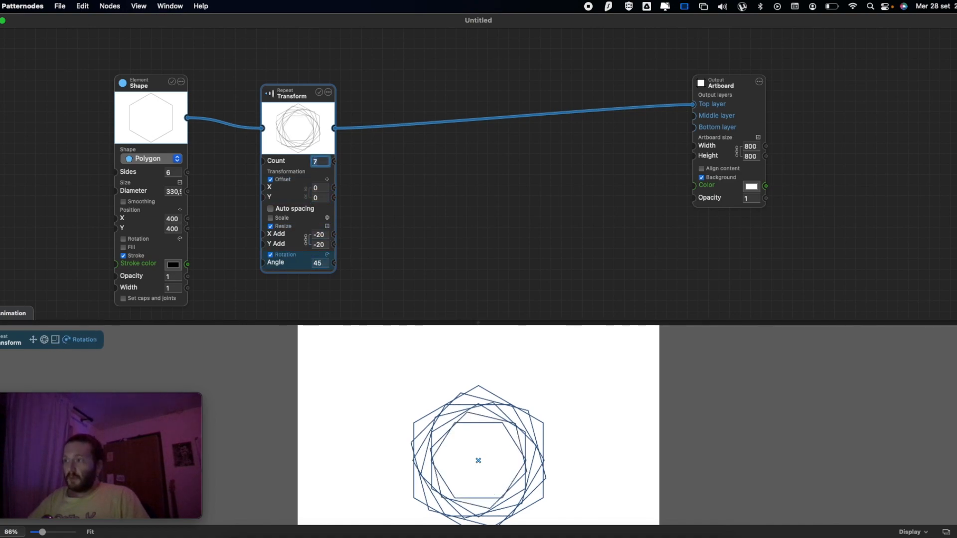
key(Up)
key(Up)
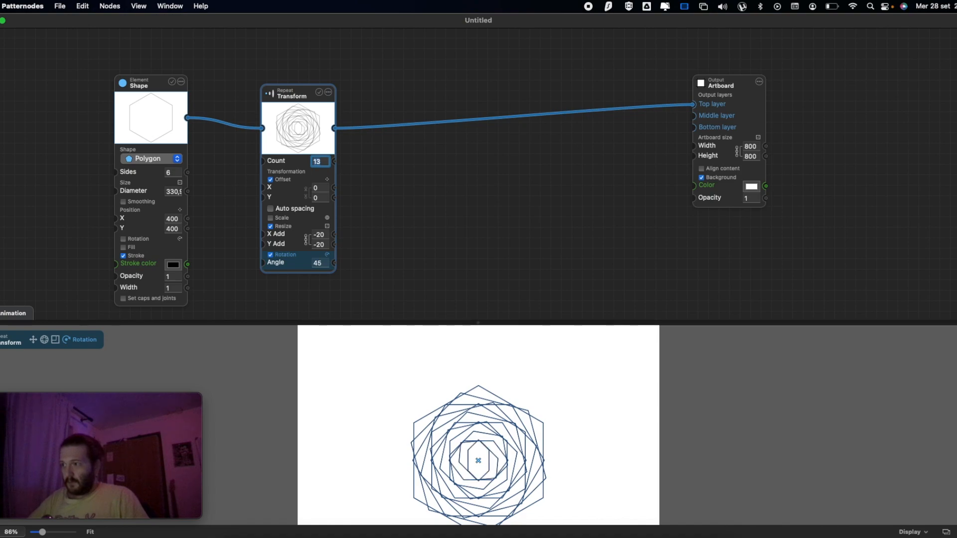
- Adjust the rotation angle of the repeated hexagons to 54 degrees
click(321, 265)
key(Down)
key(Down)
key(Up)
key(Up)
key(Up)
key(Up)
key(Up)
key(Up)
key(Up)
key(Up)
key(Up)
key(Up)
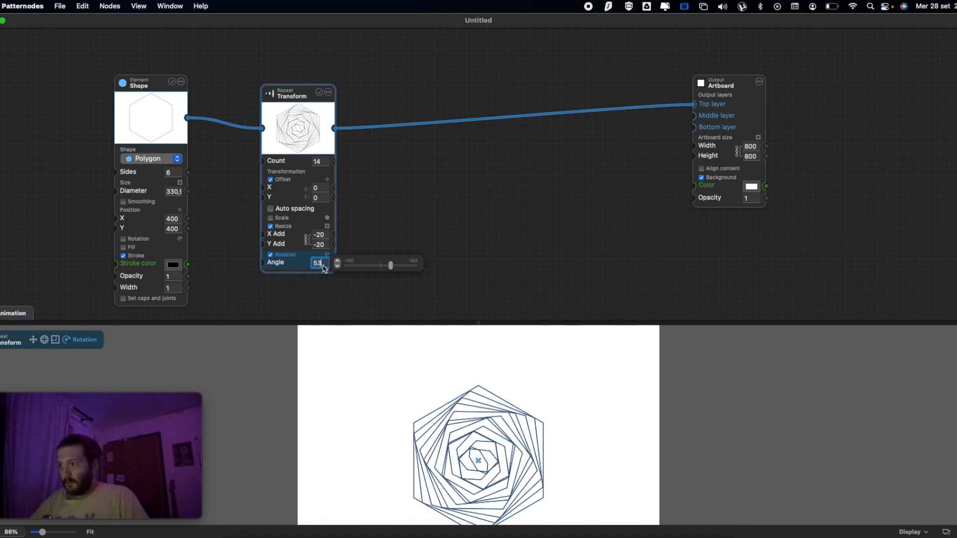
key(Up)
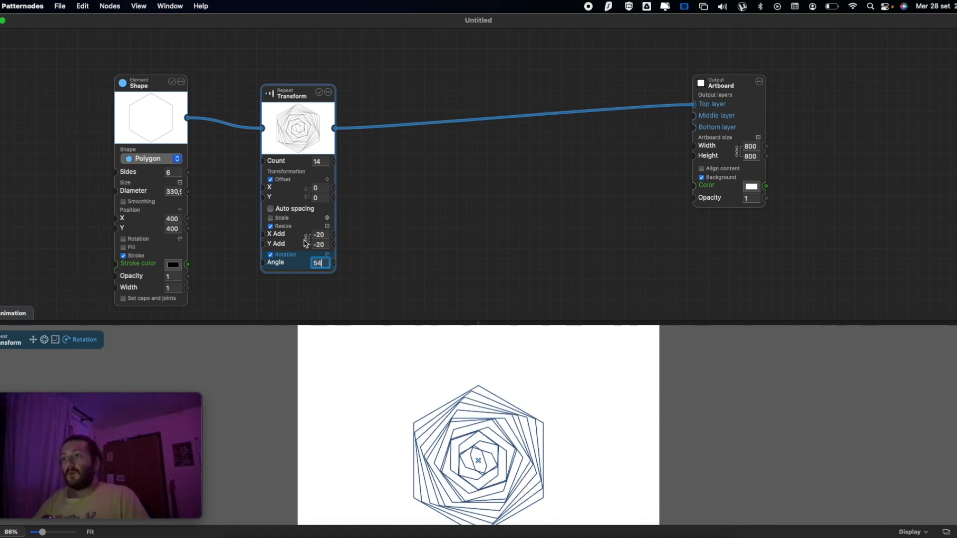
- Turn off resizing in the Repeat Transform node and use the 0,9 scaling instead
click(282, 227)
click(282, 228)
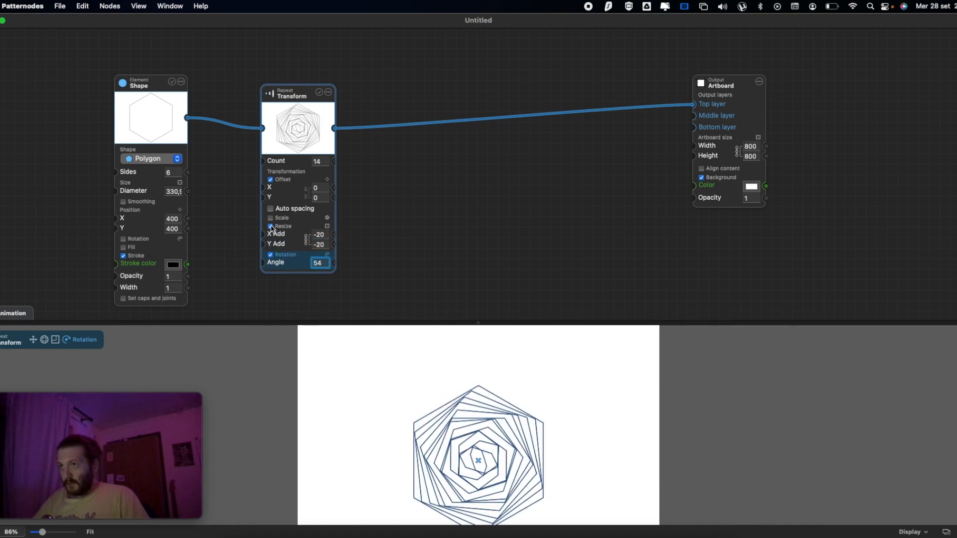
click(272, 228)
click(271, 220)
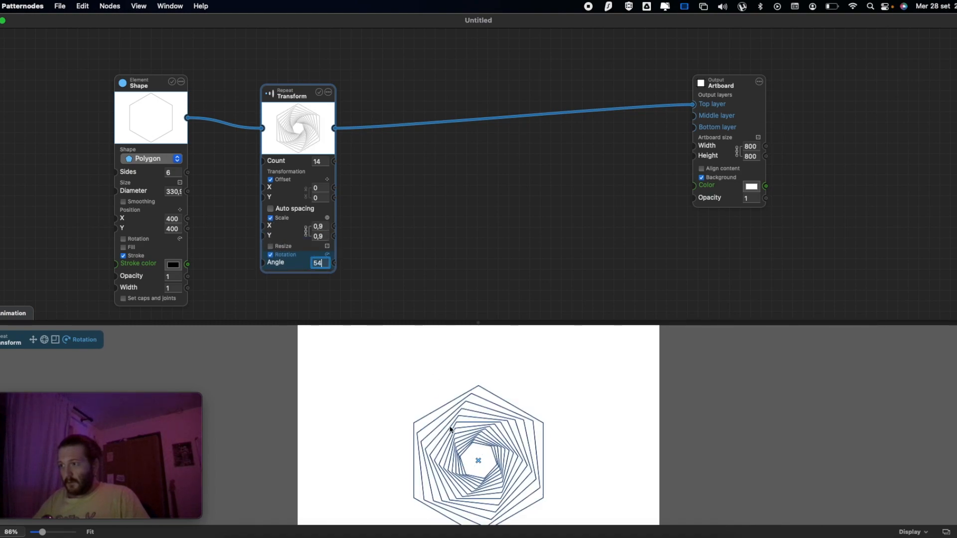
scroll(479, 432, down, 3)
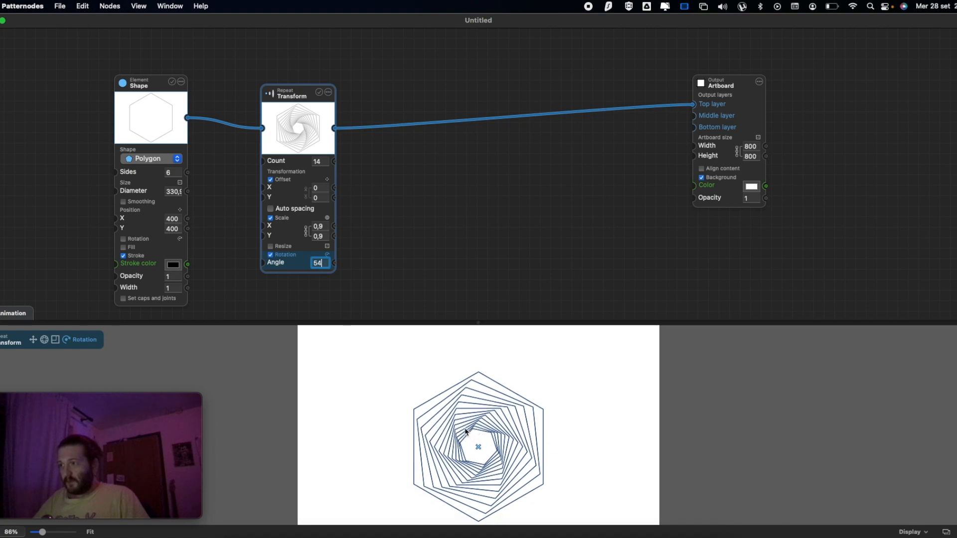
- Turn on auto spacing for the repeated hexagons with a custom repetition area instead of the artboard size, and turn off scaling
click(284, 210)
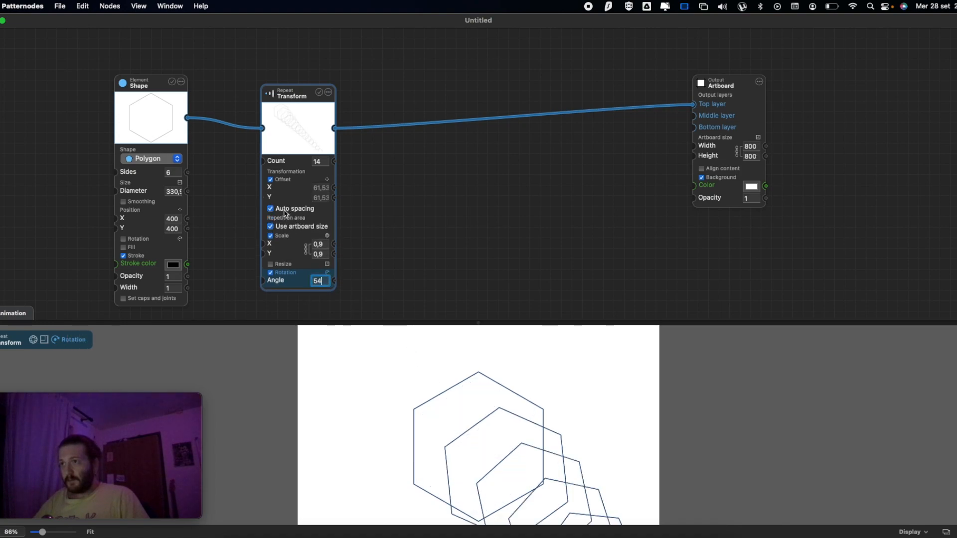
click(279, 236)
click(278, 227)
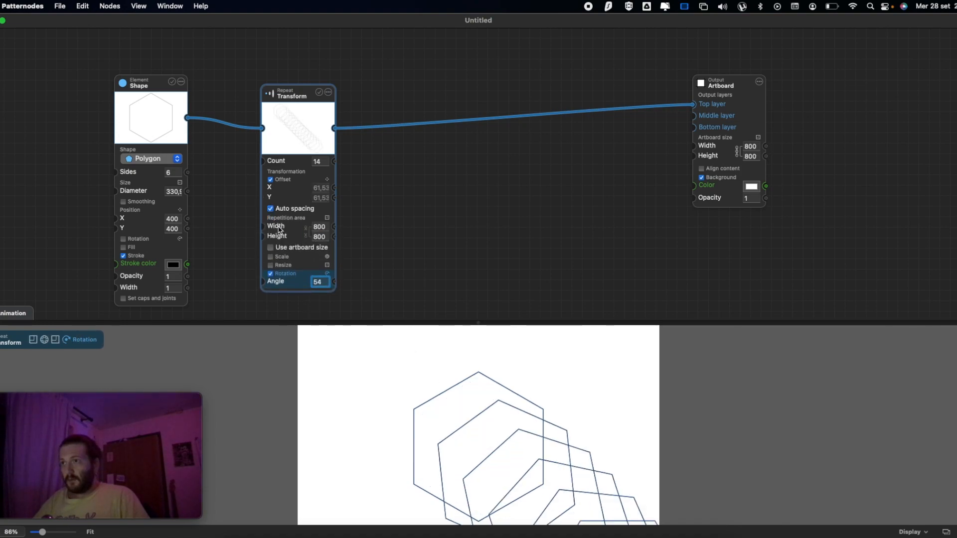
scroll(314, 220, down, 1)
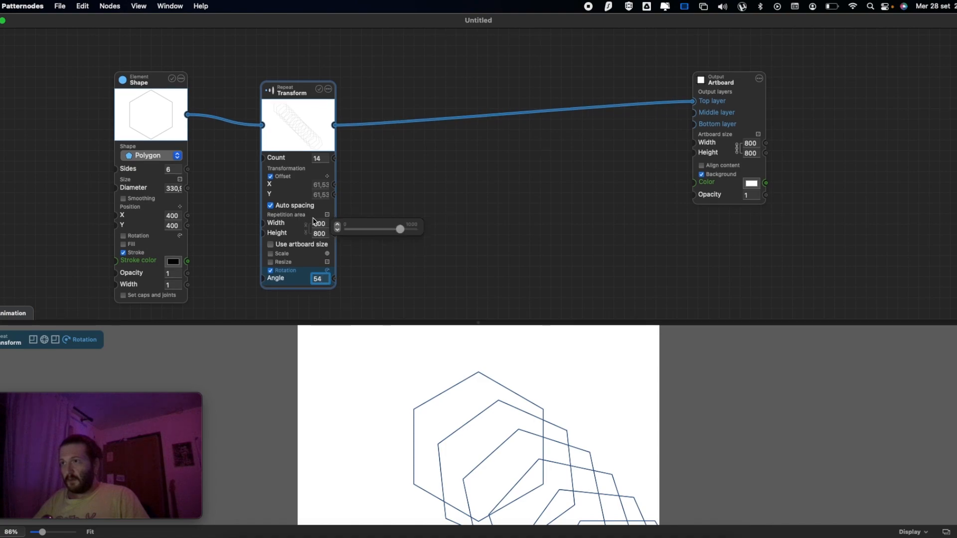
click(296, 244)
click(312, 222)
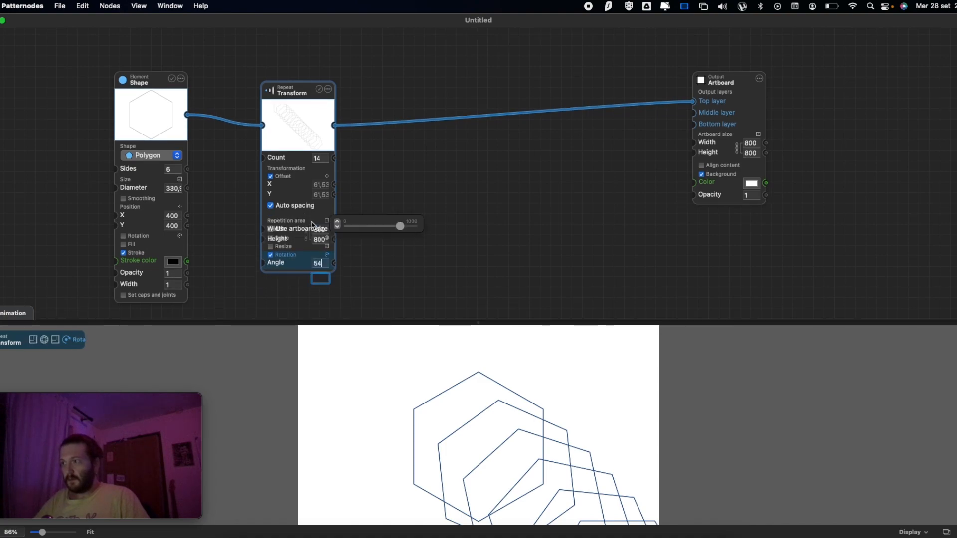
scroll(449, 359, down, 3)
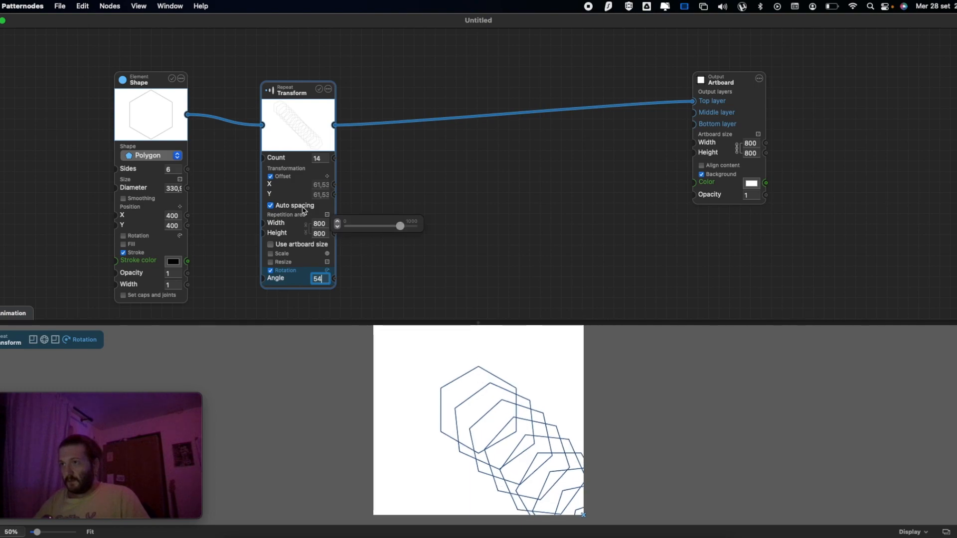
- Set the auto spacing repetition area to a width of 500 and a height of 5
click(316, 224)
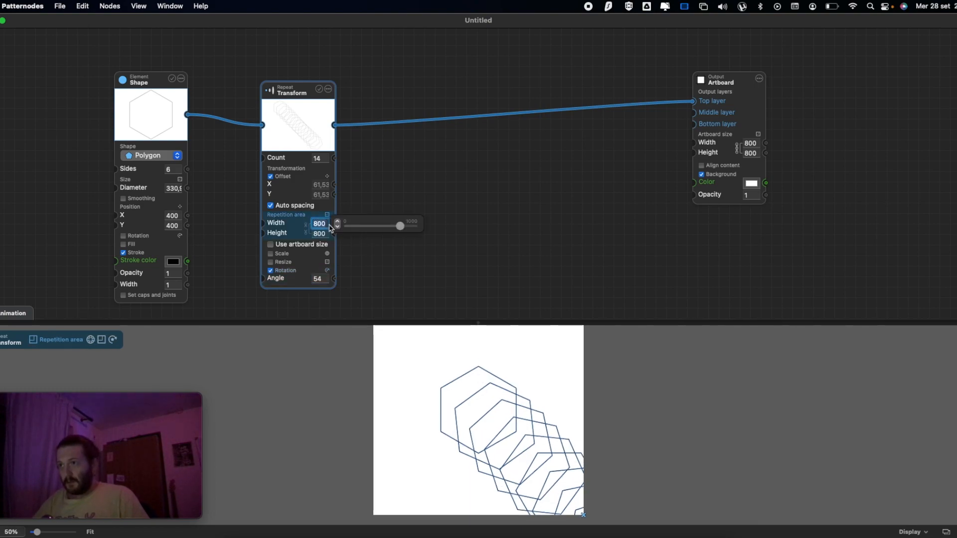
text(500)
key(Tab)
text(5)
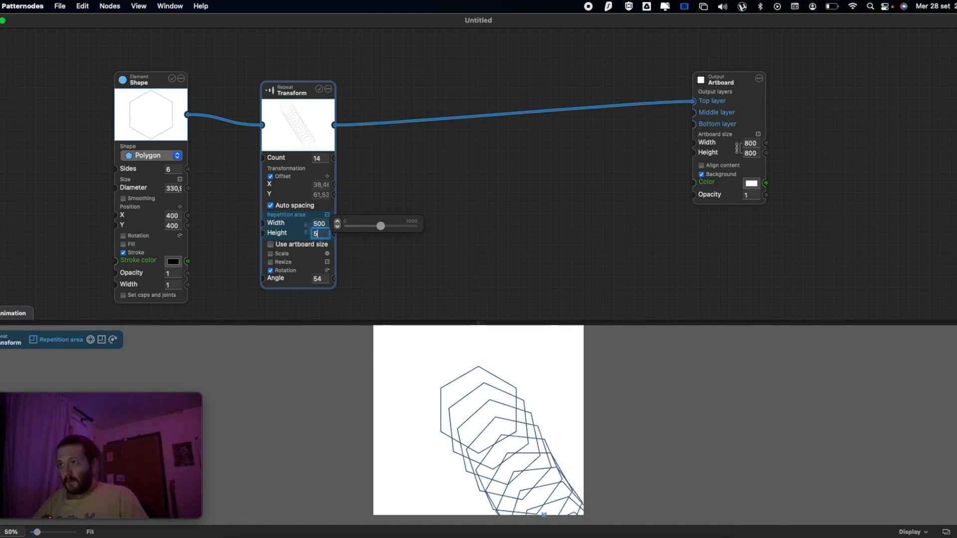
key(Tab)
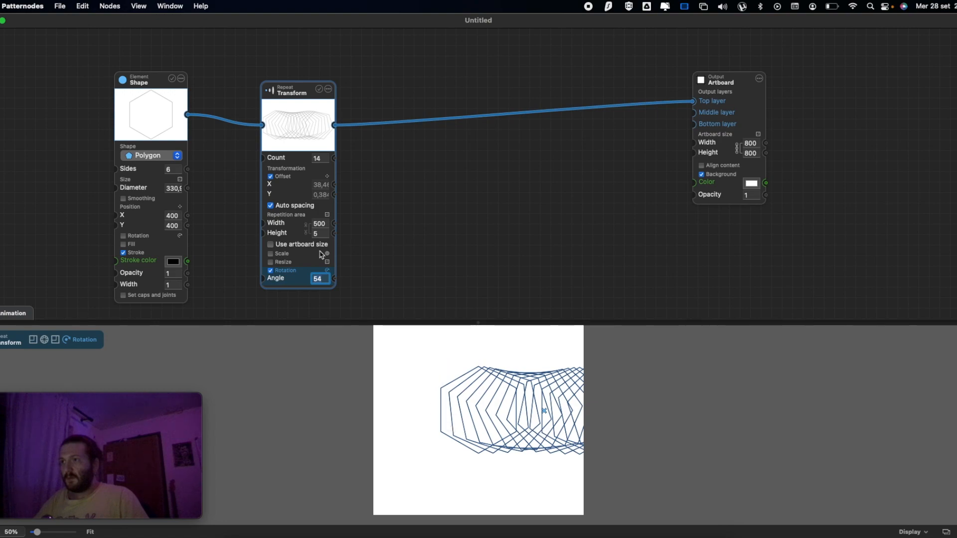
- Switch the Repeat Transform node from auto spacing back to 0,9 scaling and turn off its offset
click(289, 206)
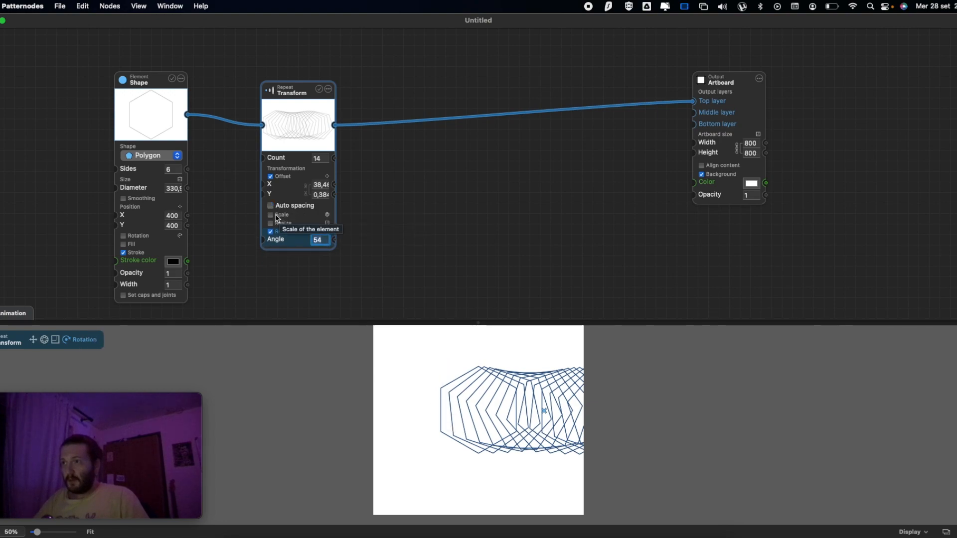
click(270, 216)
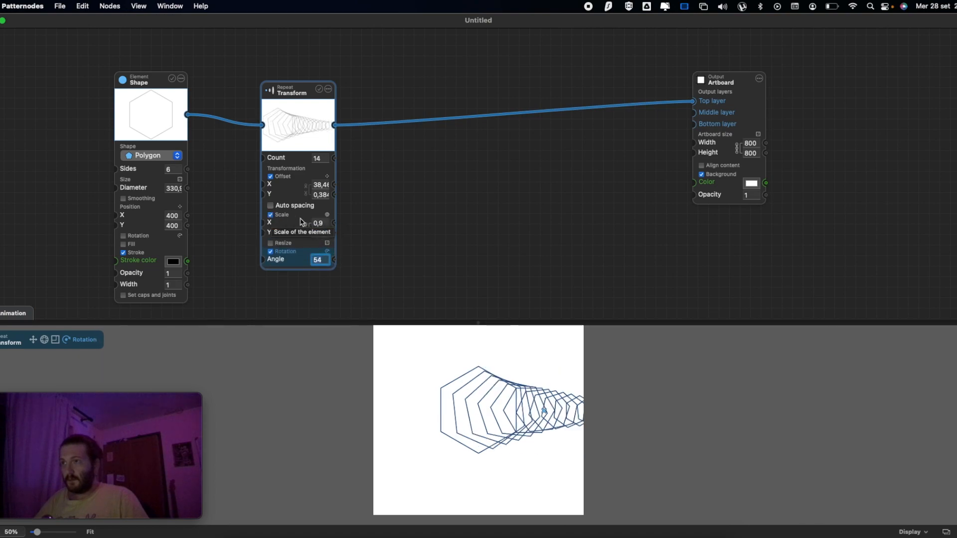
click(302, 187)
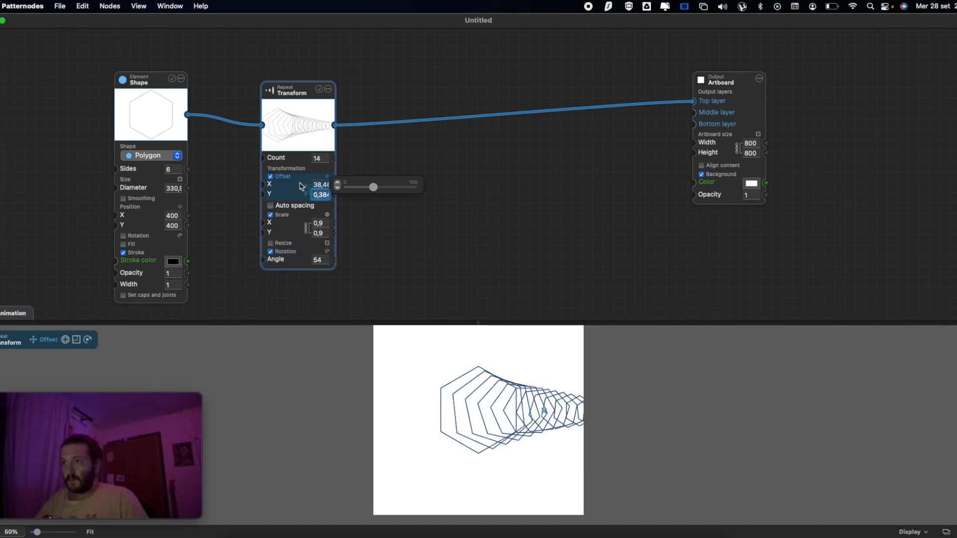
click(284, 177)
scroll(454, 366, up, 3)
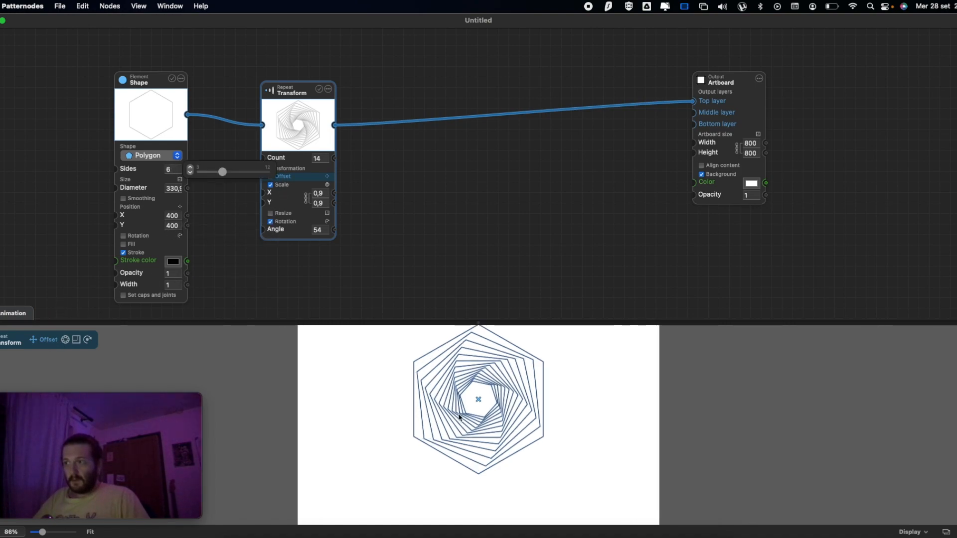
- Offset the repeated hexagons by about -4,56 in X and -3,10 in Y, and raise the polygon's sides to 11
mouse_move(479, 400)
mouse_down()
mouse_move(494, 394)
mouse_move(457, 405)
mouse_move(464, 410)
mouse_move(461, 399)
mouse_move(468, 421)
mouse_move(453, 396)
mouse_move(447, 410)
mouse_move(467, 399)
mouse_move(459, 394)
mouse_move(462, 403)
mouse_move(479, 398)
mouse_move(462, 348)
mouse_move(454, 392)
mouse_move(464, 405)
mouse_up()
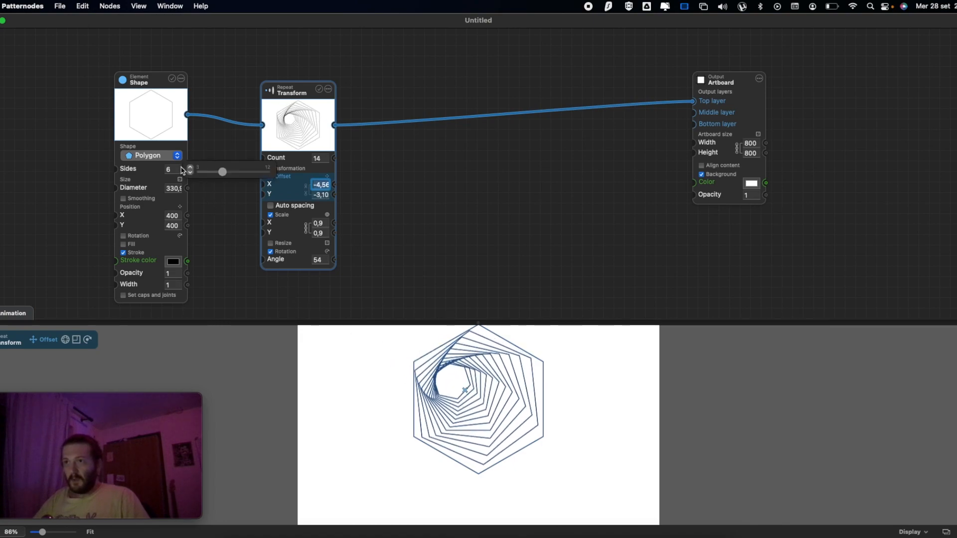
click(190, 168)
click(190, 168)
click(190, 168)
click(190, 168)
click(190, 169)
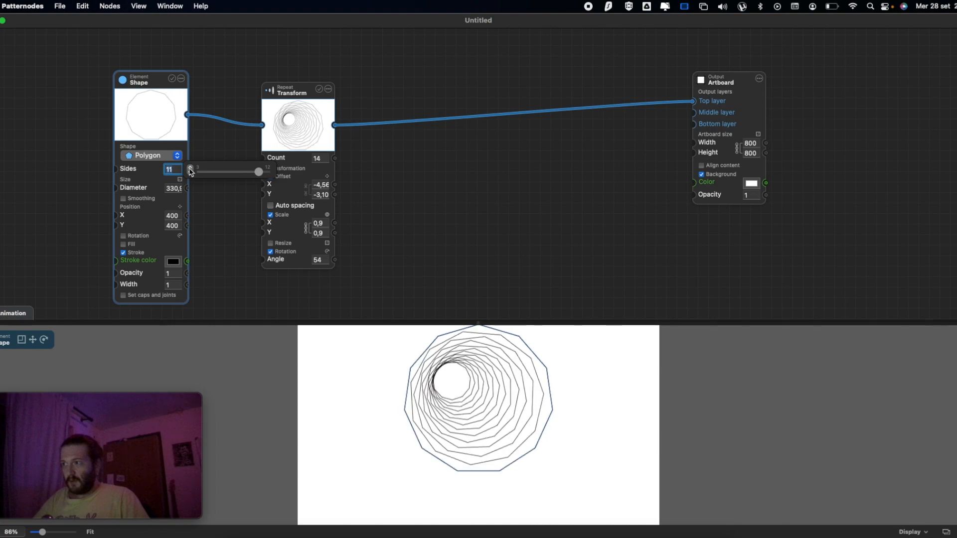
- Try different side counts for the polygon, finishing at 7 sides, and set its diameter to 357
click(190, 173)
click(190, 173)
click(190, 173)
click(190, 173)
click(190, 173)
click(190, 173)
click(190, 169)
click(190, 173)
click(190, 173)
click(190, 173)
click(190, 168)
click(190, 168)
click(190, 169)
click(190, 169)
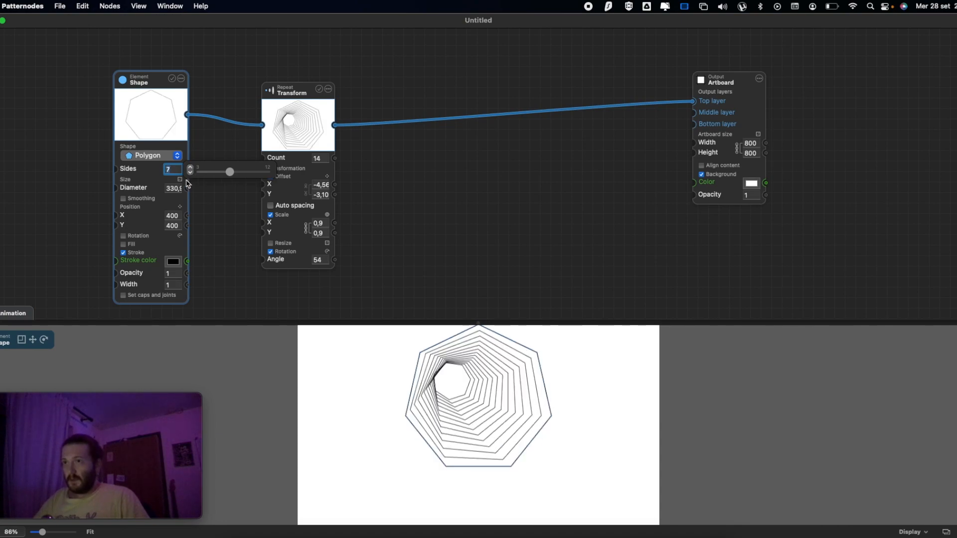
mouse_move(180, 188)
mouse_move(243, 195)
mouse_down()
mouse_move(254, 191)
mouse_move(246, 194)
mouse_up()
mouse_move(305, 195)
click(321, 224)
mouse_move(449, 377)
mouse_down()
mouse_move(471, 398)
mouse_move(455, 382)
mouse_up()
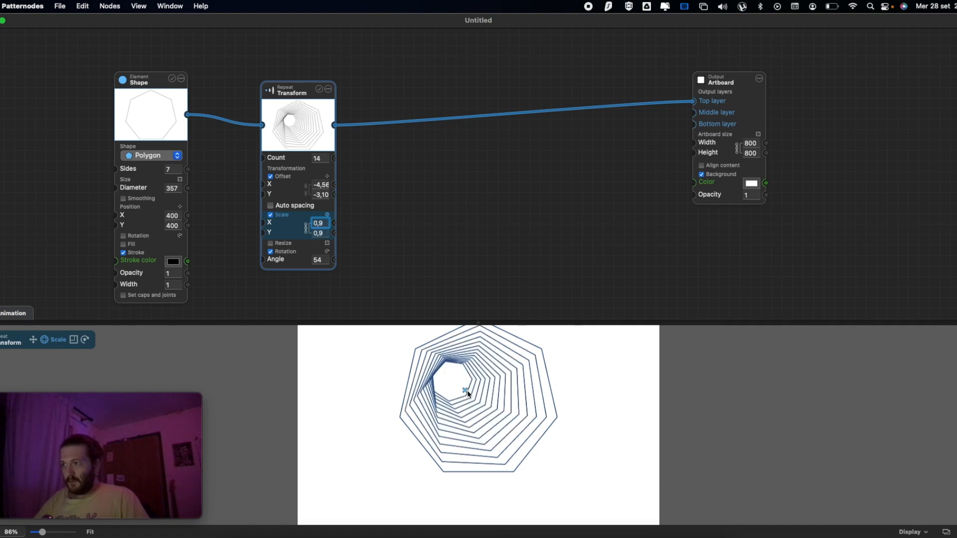
mouse_move(323, 232)
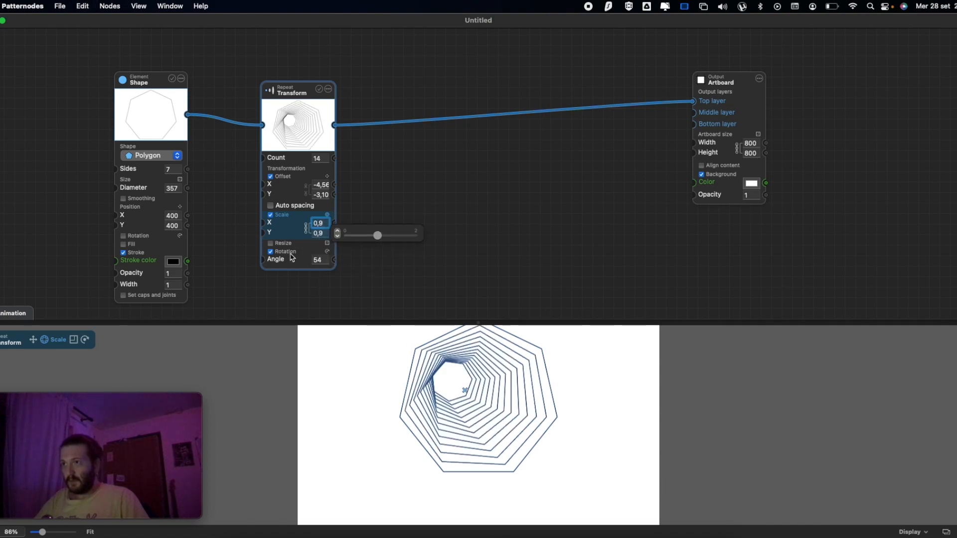
click(320, 260)
click(356, 226)
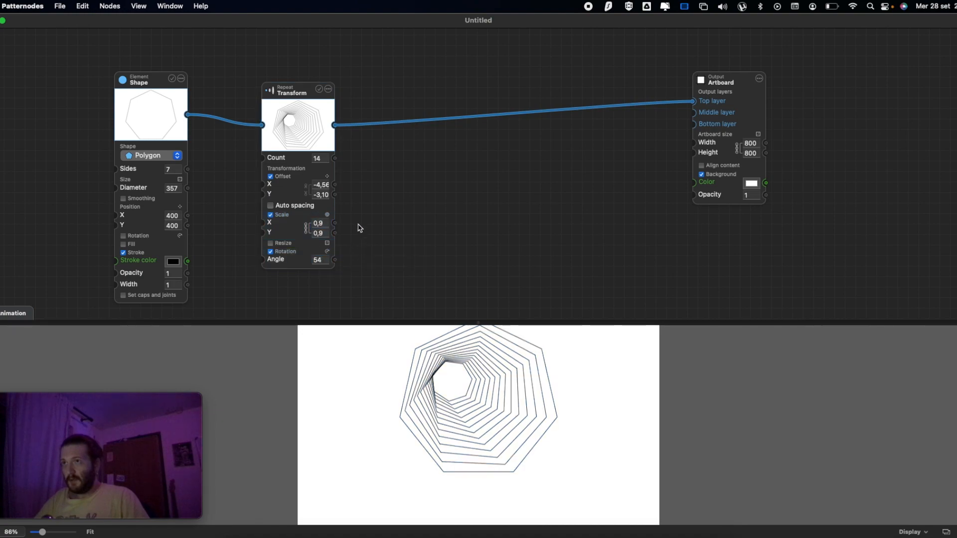
- Change the Shape node from a polygon to a trapezoid and set its shift to -250
click(172, 155)
click(167, 145)
scroll(436, 376, down, 3)
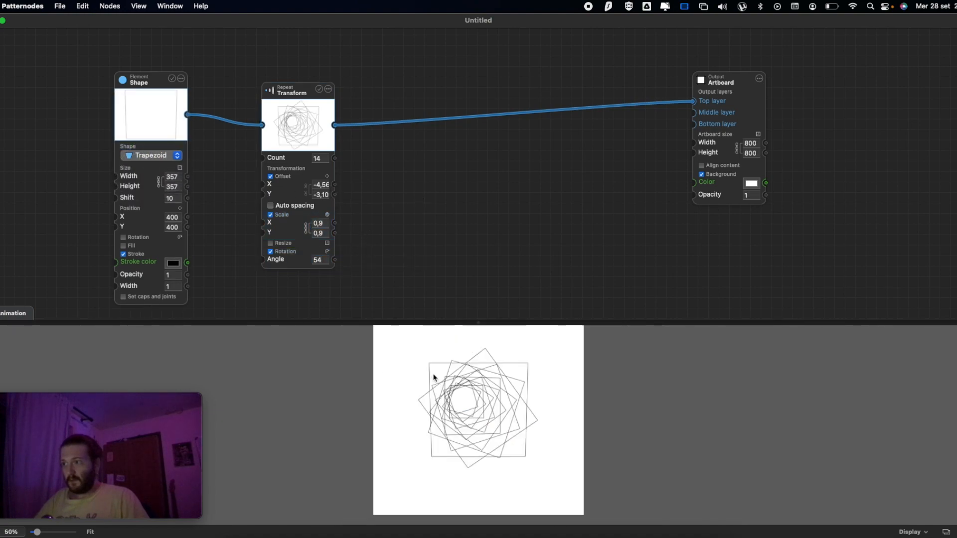
mouse_move(173, 177)
mouse_move(185, 206)
drag(240, 201, 191, 196)
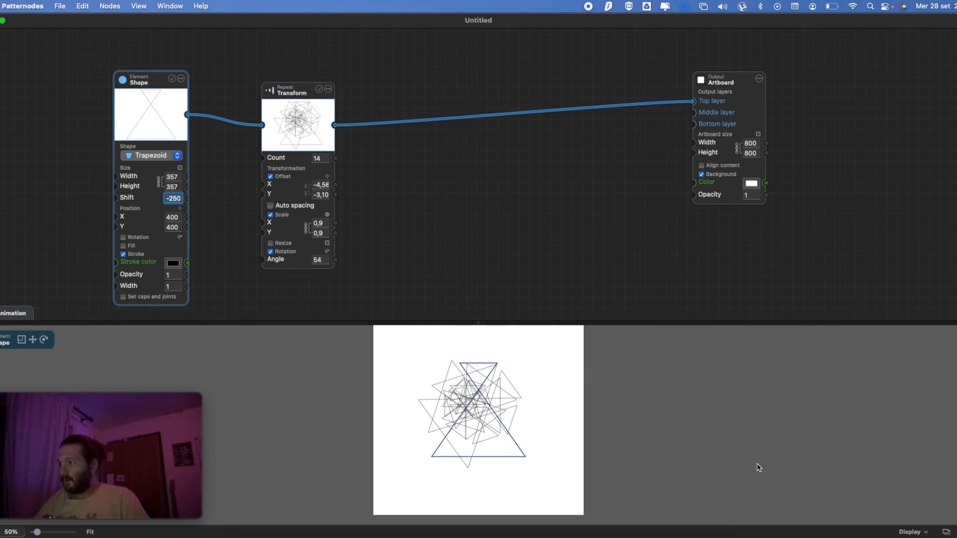
- Show the rendering information panel for the preview
click(181, 8)
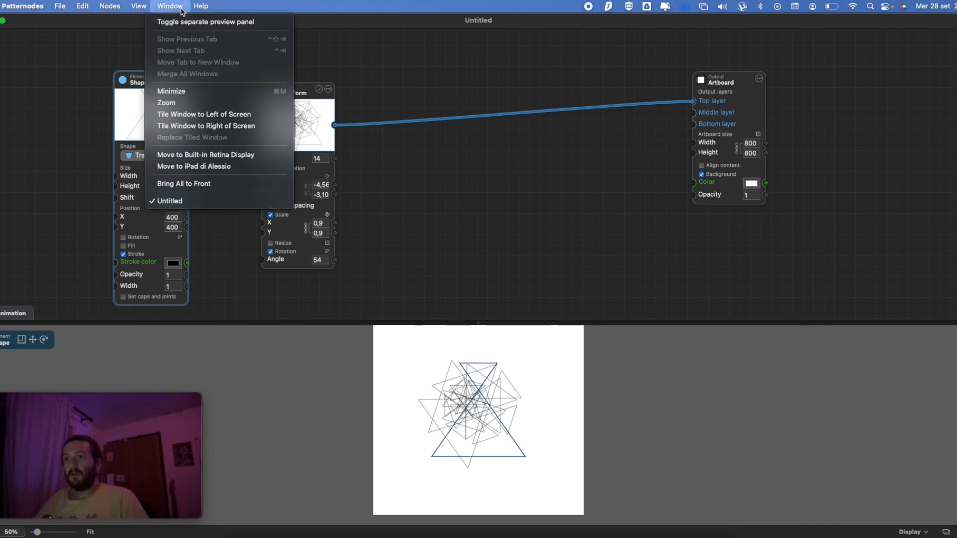
mouse_move(143, 6)
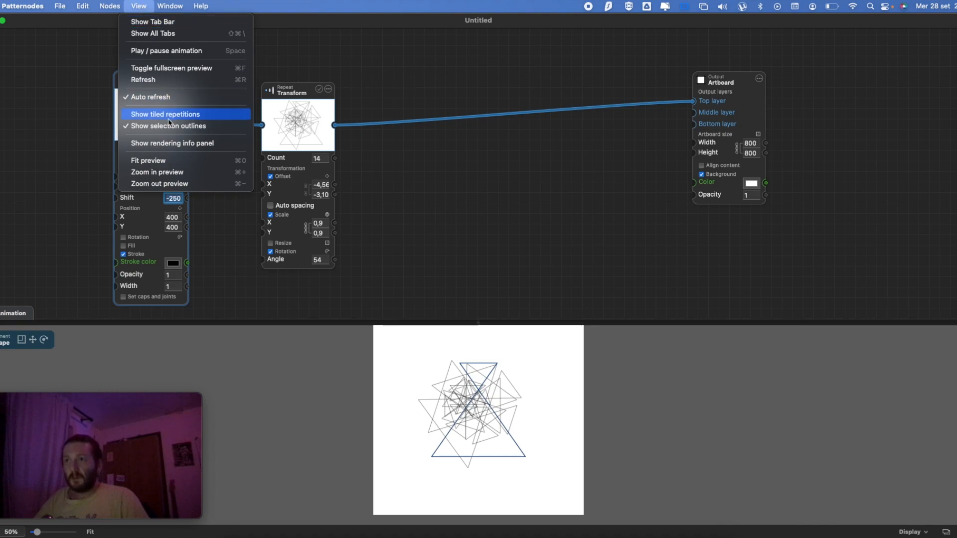
click(172, 143)
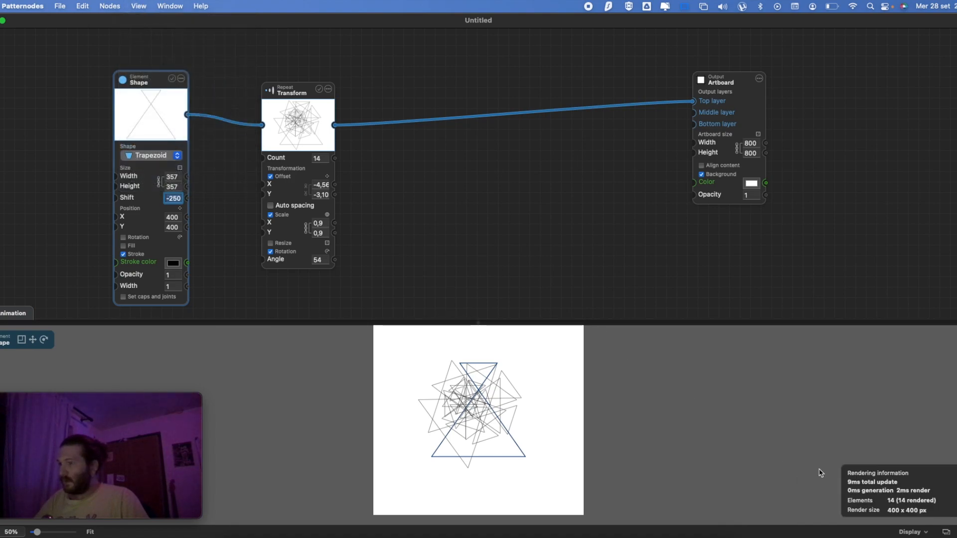
scroll(492, 398, up, 3)
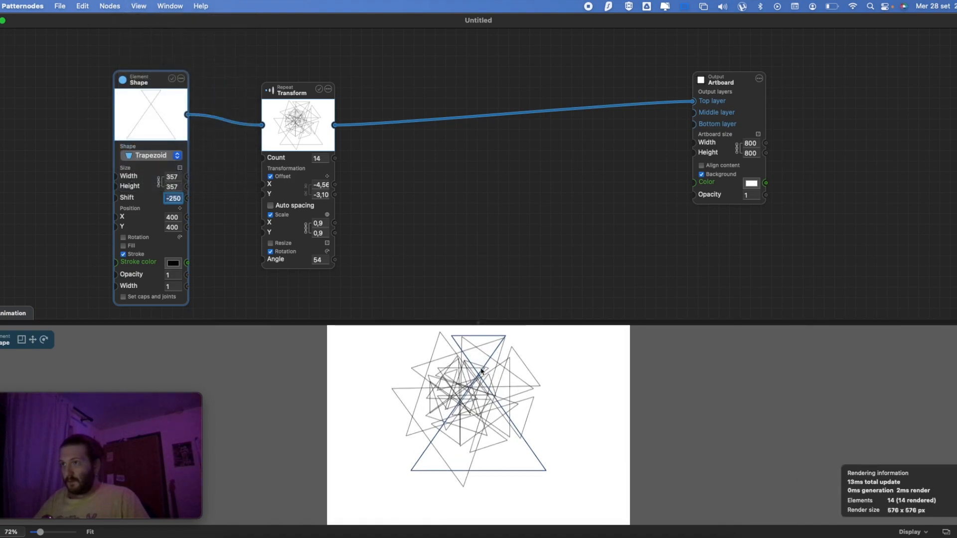
mouse_move(320, 166)
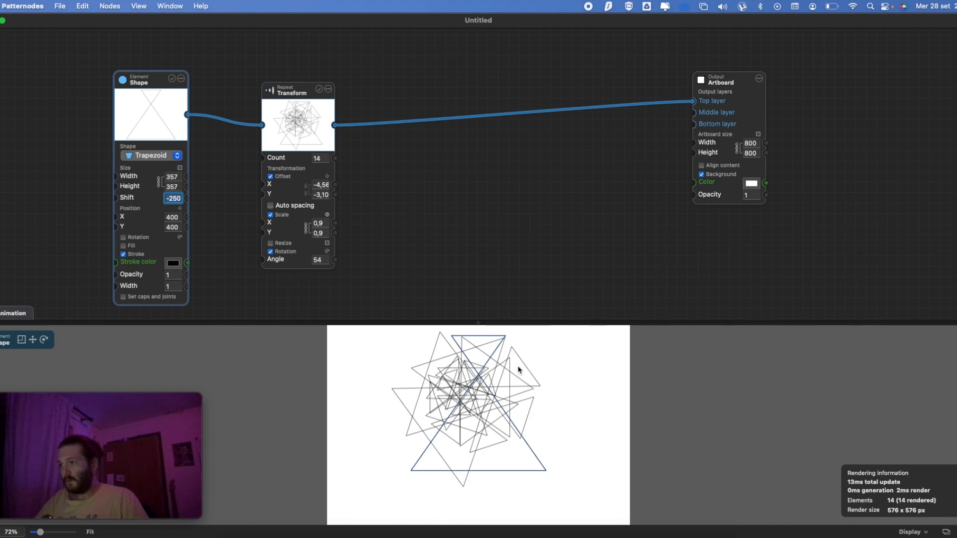
scroll(519, 368, down, 3)
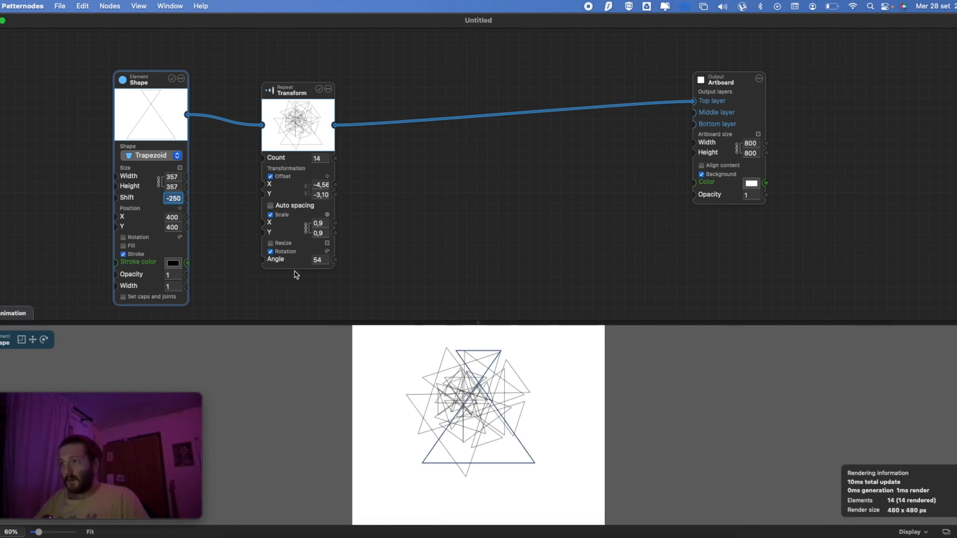
- Change the Shape node to a rectangle and set its height to 23
click(164, 157)
click(163, 122)
click(159, 182)
drag(248, 191, 205, 181)
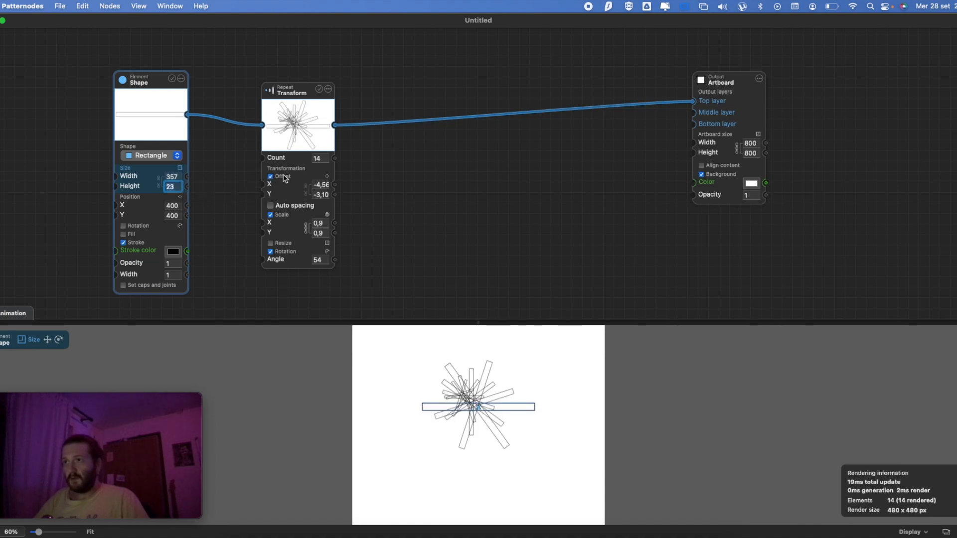
- Move the Repeat Transform node level with the Shape node, and disable and re-enable it repeatedly
drag(283, 91, 314, 78)
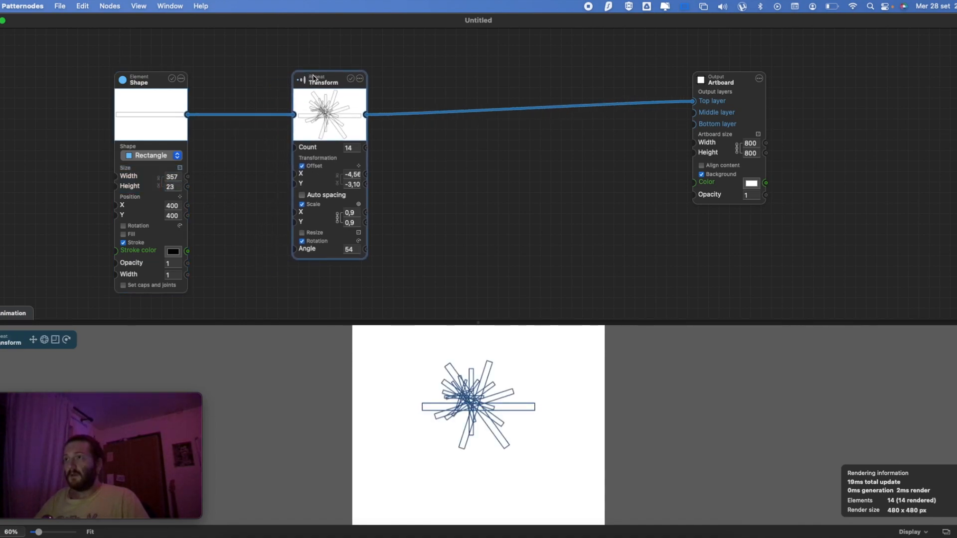
click(352, 80)
click(353, 80)
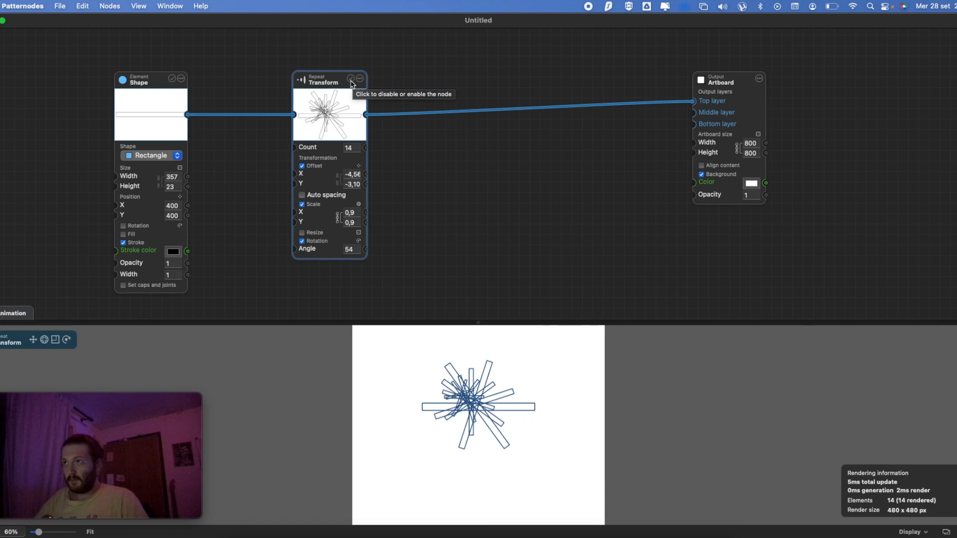
click(350, 80)
click(351, 79)
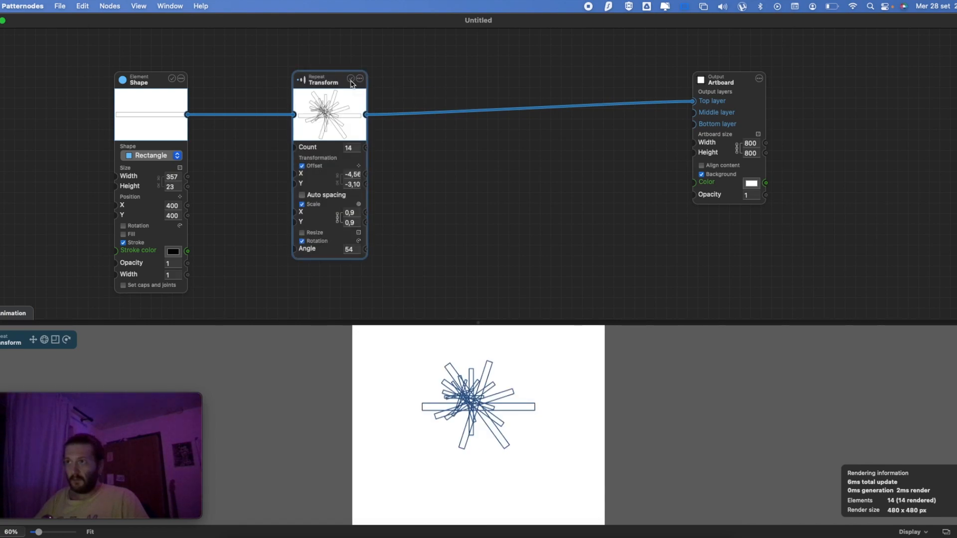
click(351, 79)
click(351, 79)
- Examine the Repeat Transform node's options for adding a node after it and for managing its connections
click(359, 79)
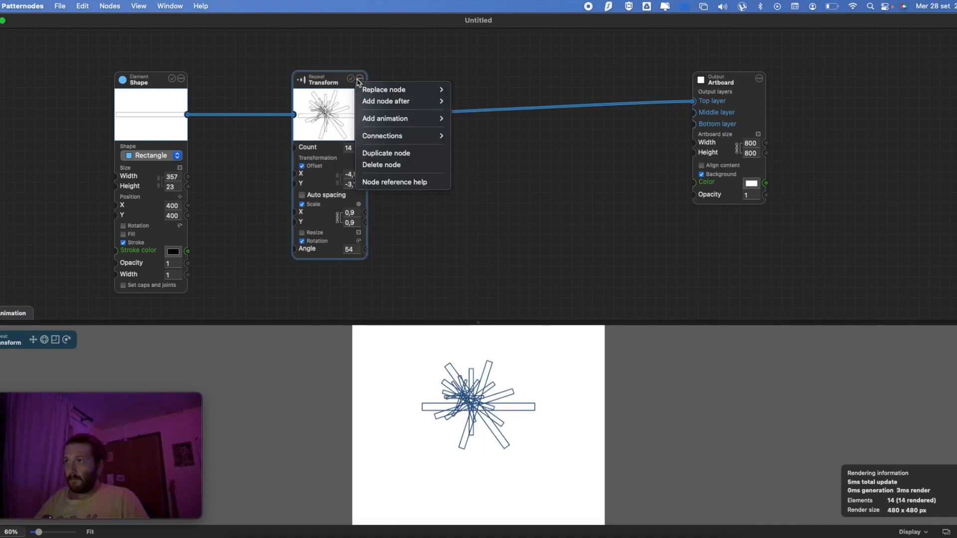
mouse_move(371, 105)
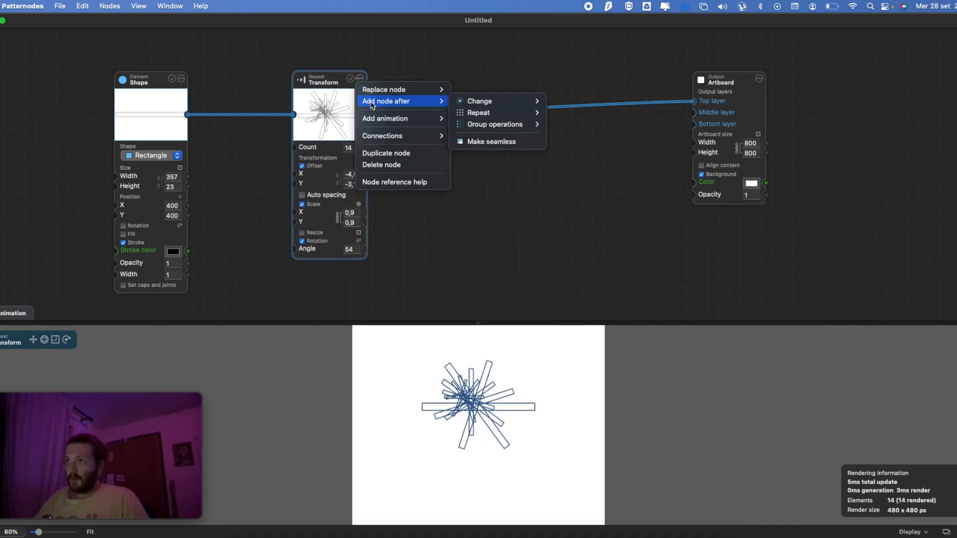
click(360, 80)
click(361, 79)
mouse_move(378, 138)
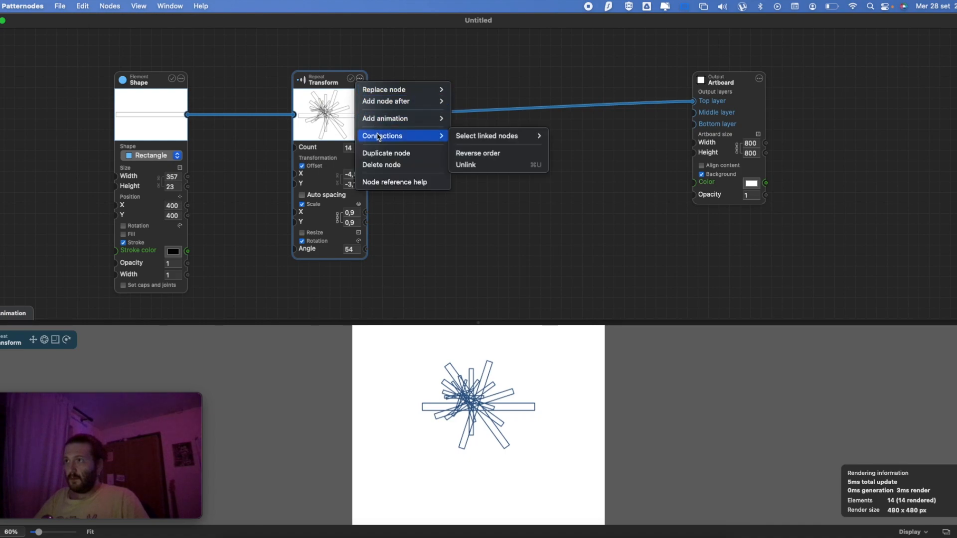
mouse_move(451, 136)
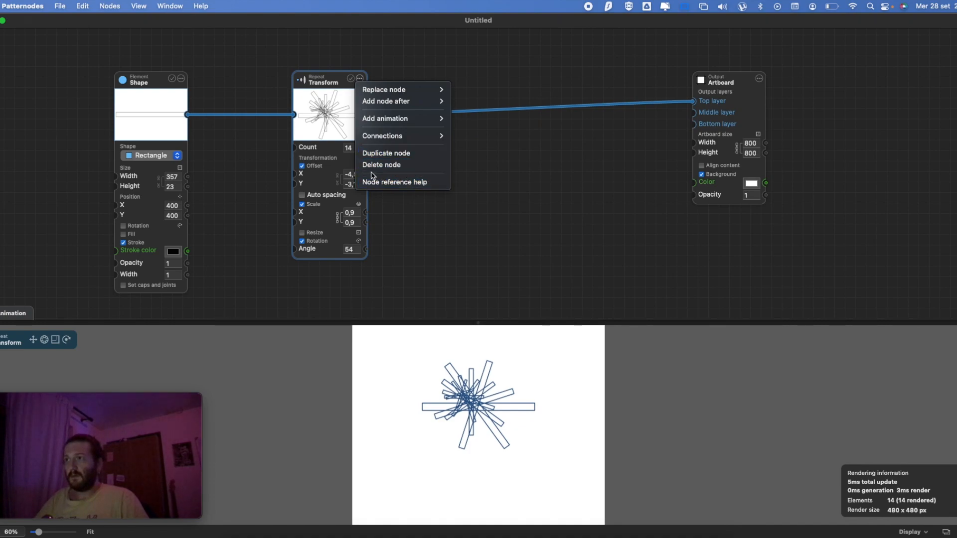
click(270, 171)
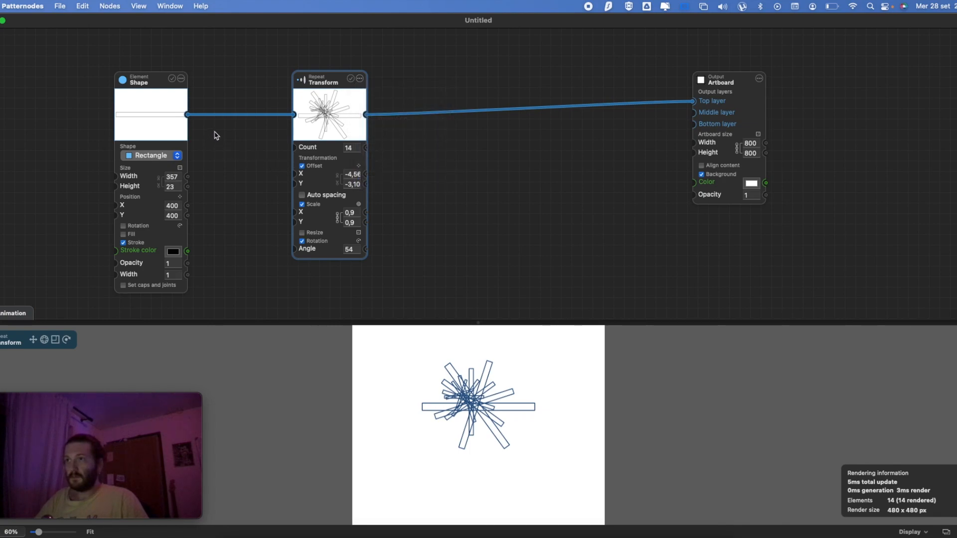
- Move the Repeat Transform node closer to the Shape node and view the repeat nodes that can be added on its artboard connection
drag(317, 86, 274, 86)
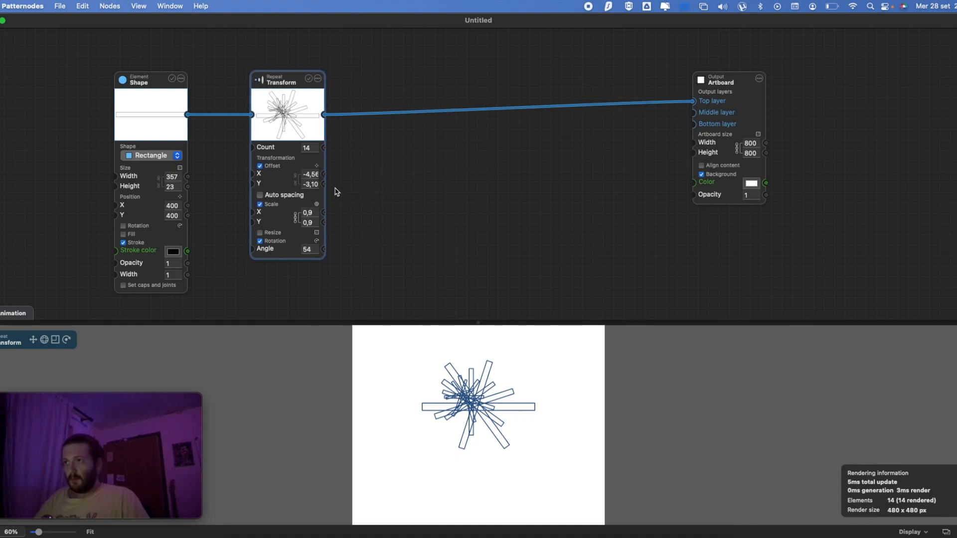
click(368, 116)
mouse_move(438, 240)
mouse_move(591, 252)
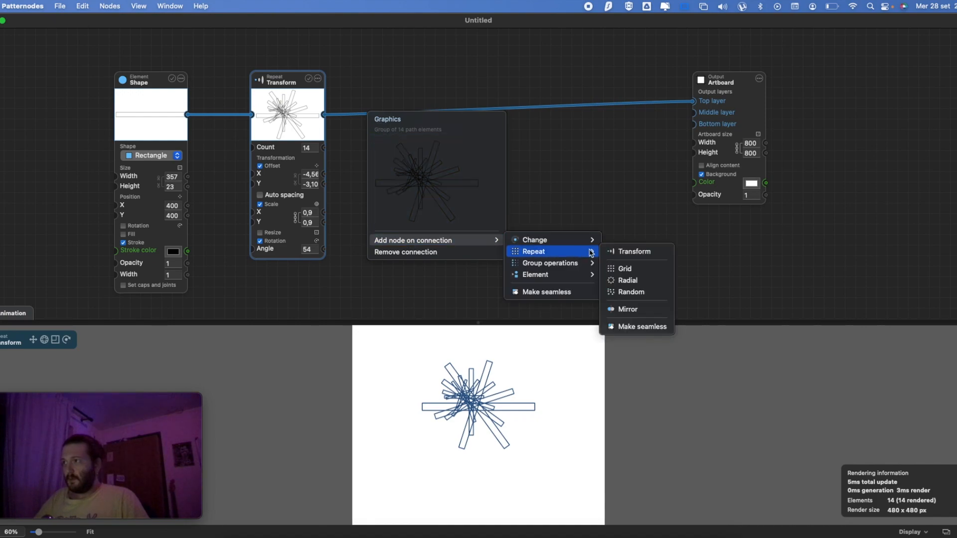
click(220, 165)
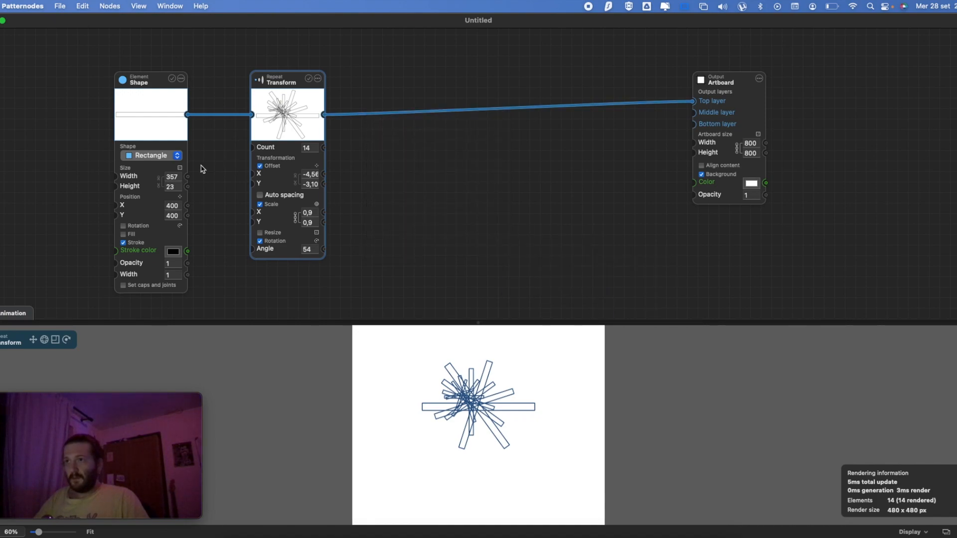
- Change the Shape node to an ellipse with a width and height of 50
click(152, 156)
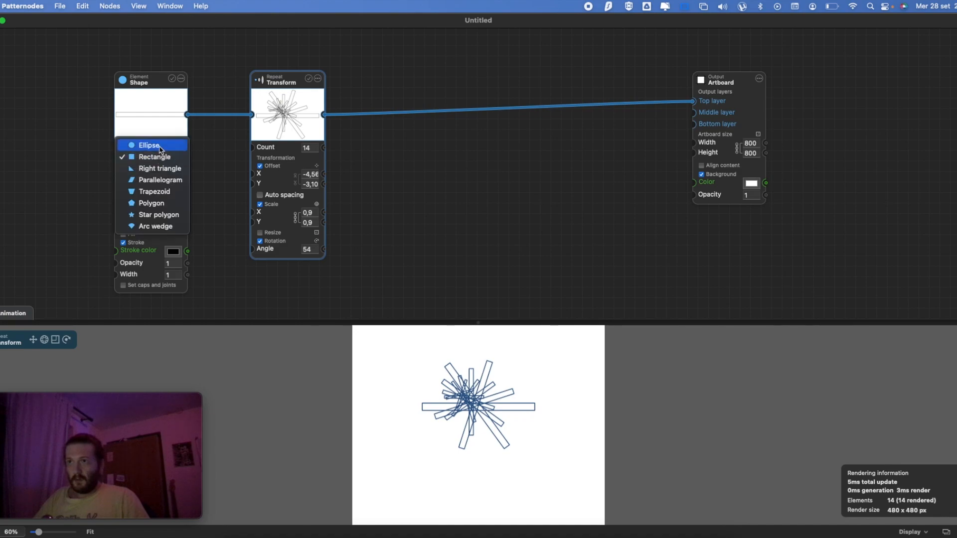
click(161, 150)
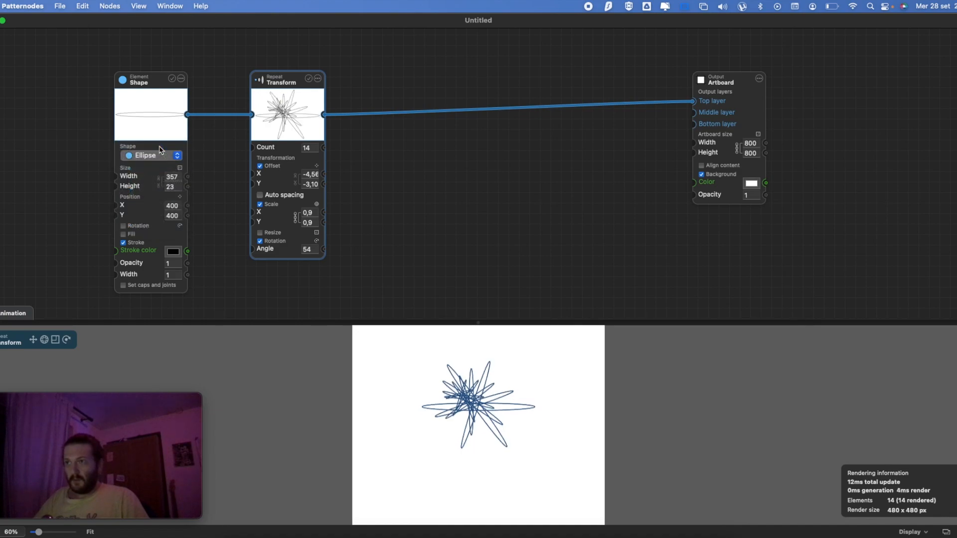
double_click(171, 176)
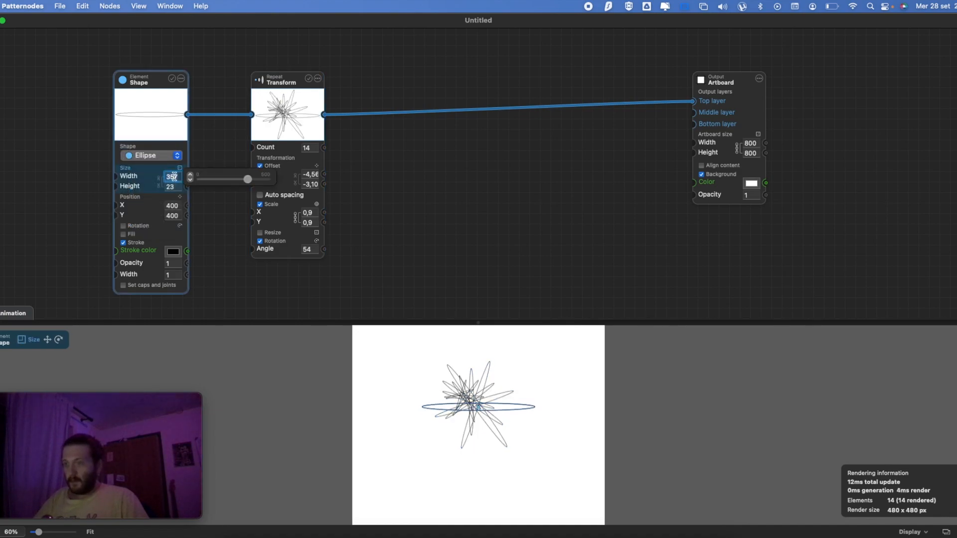
text(50)
key(Tab)
text(50)
key(Tab)
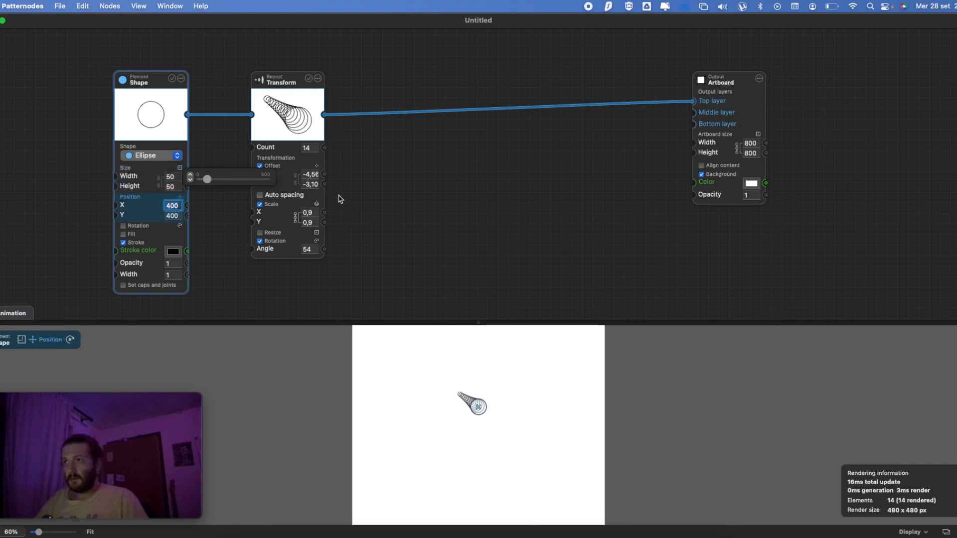
- Set the Repeat Transform node's count to 5 and turn off its rotation and offset
double_click(309, 147)
text(5)
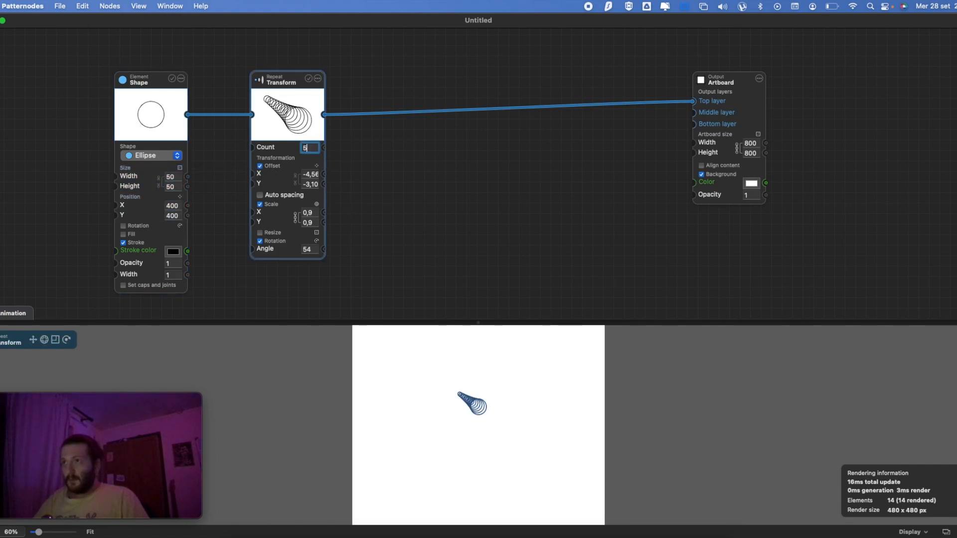
key(Tab)
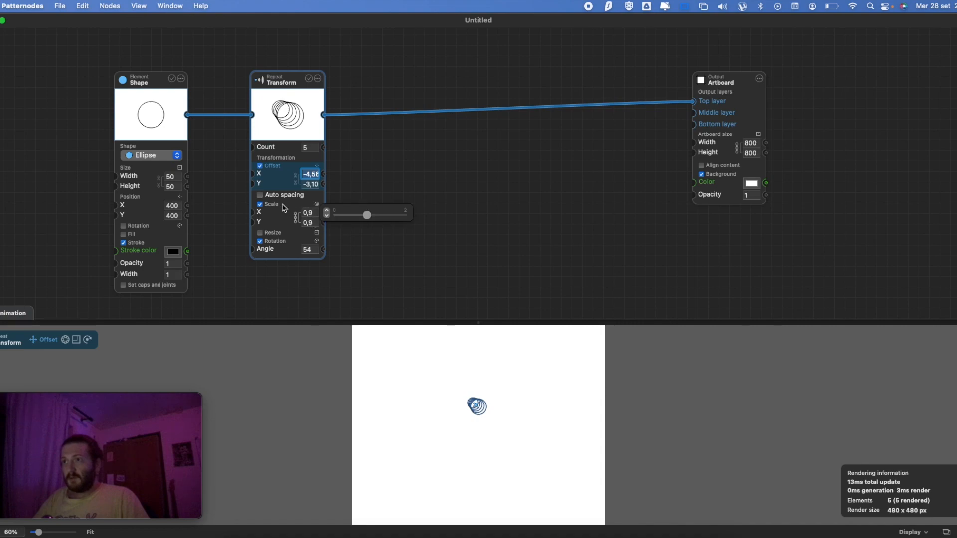
click(281, 242)
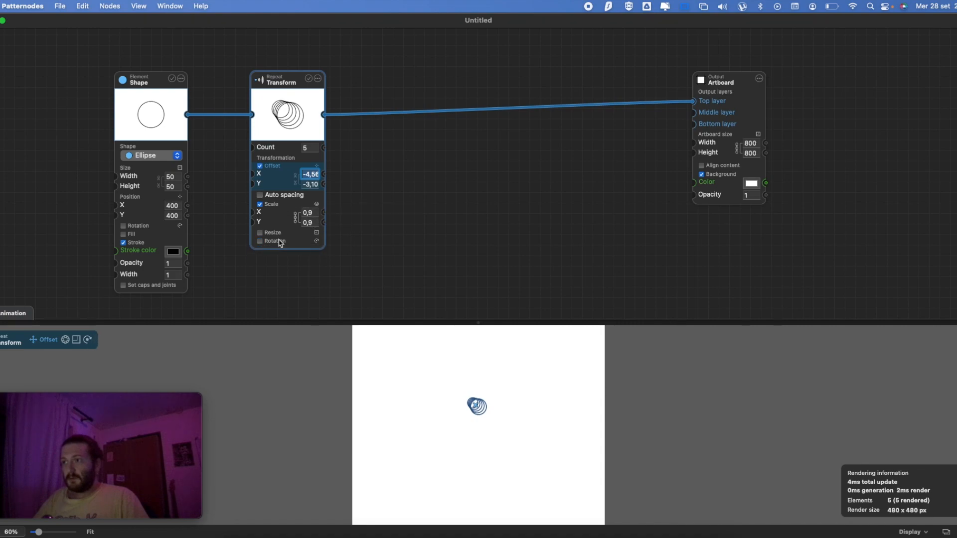
click(272, 166)
scroll(492, 410, up, 10)
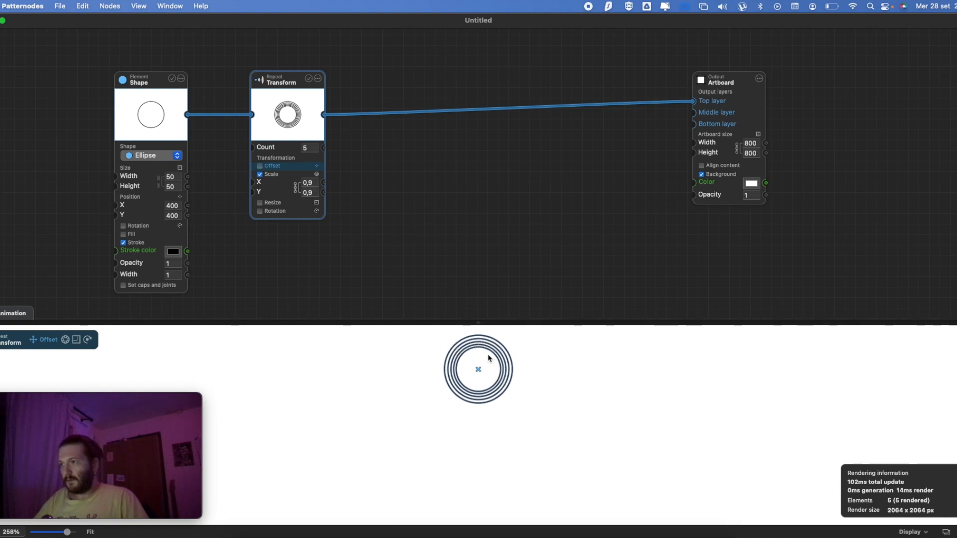
scroll(488, 358, down, 6)
mouse_move(317, 185)
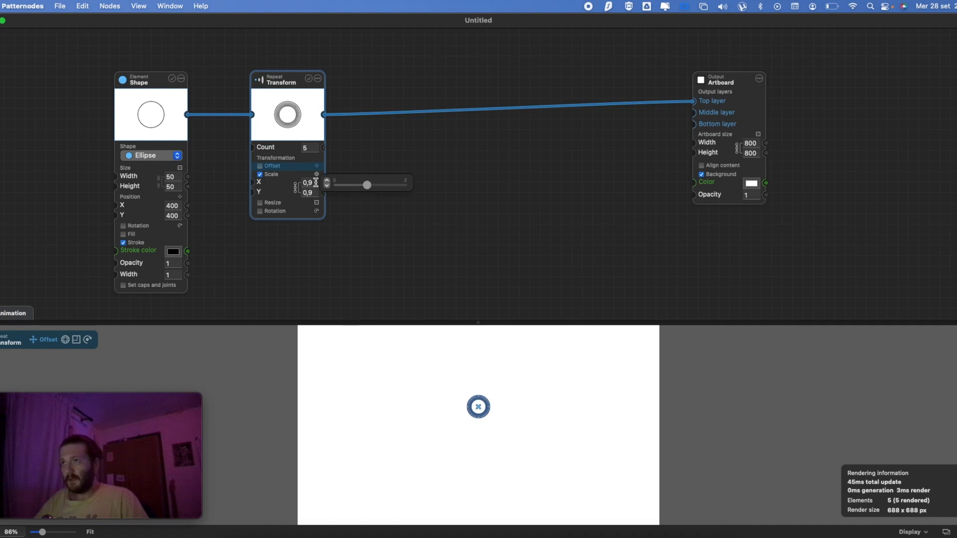
- Set the Shape node's ellipse width and height to 120
mouse_move(180, 178)
drag(214, 179, 237, 181)
key(super+z)
mouse_move(176, 179)
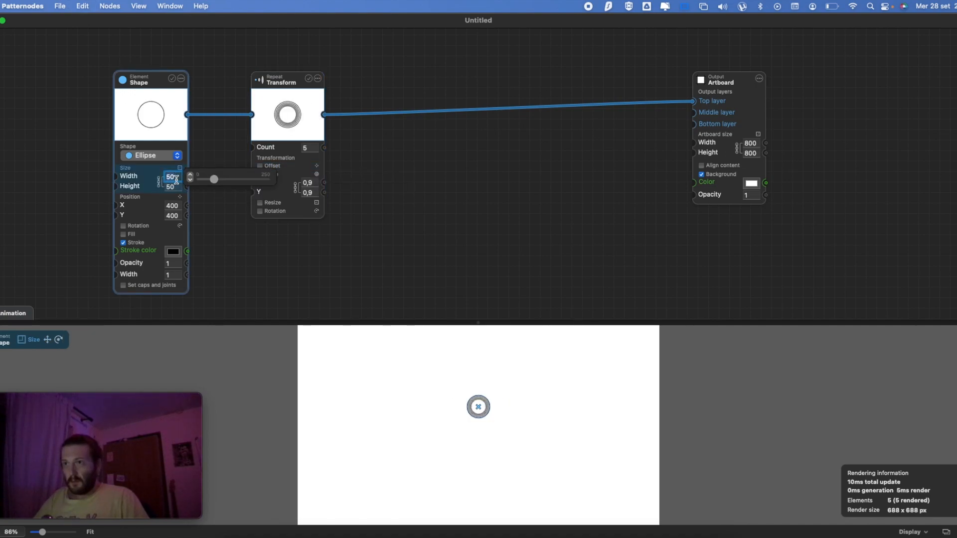
mouse_move(214, 183)
mouse_down()
mouse_move(265, 181)
mouse_move(231, 181)
mouse_up()
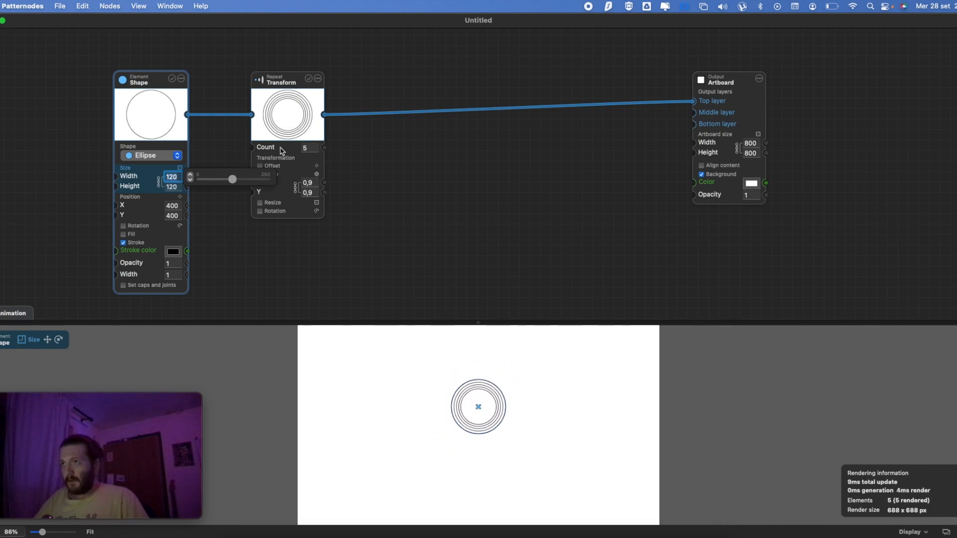
- Add a Repeat Grid node on the connection between Transform and Artboard and move it next to the Transform node
scroll(525, 408, down, 5)
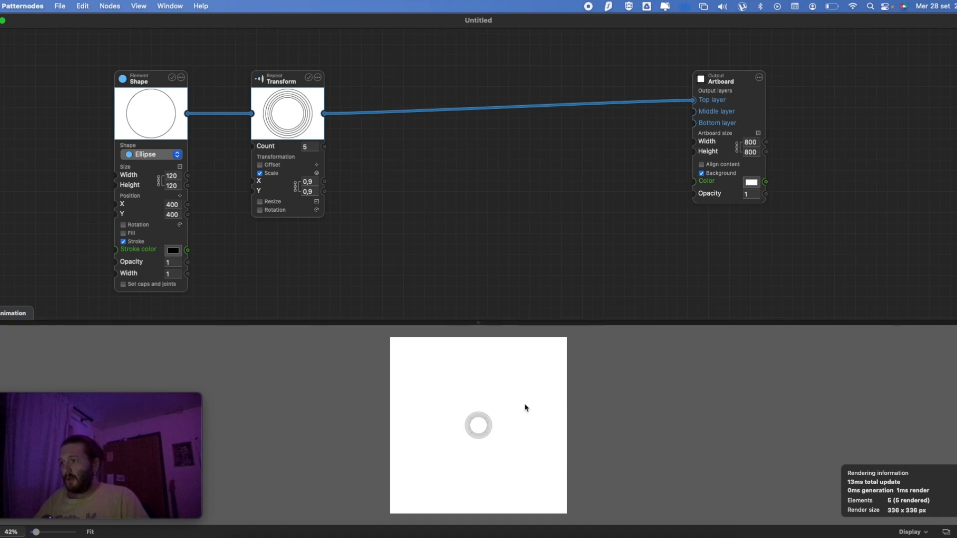
right_click(406, 111)
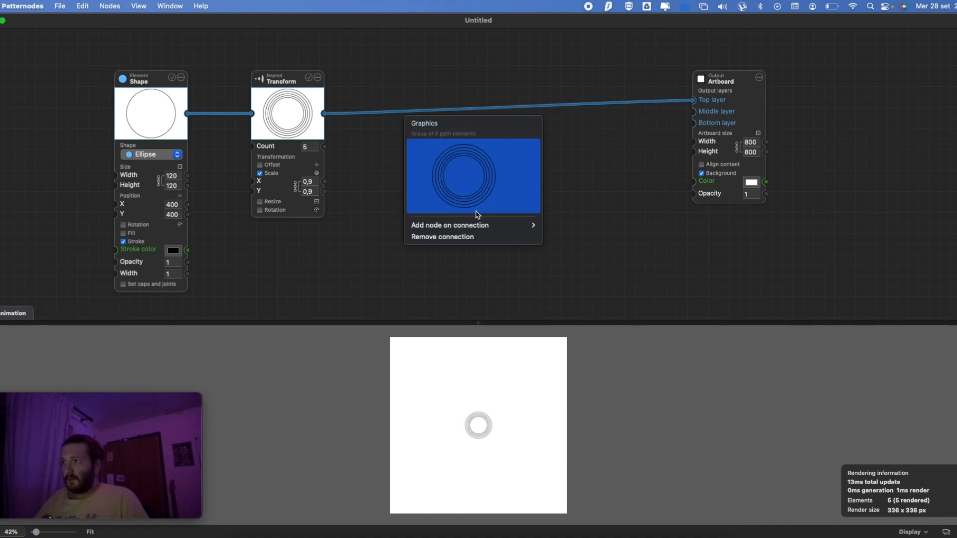
mouse_move(480, 228)
mouse_move(557, 241)
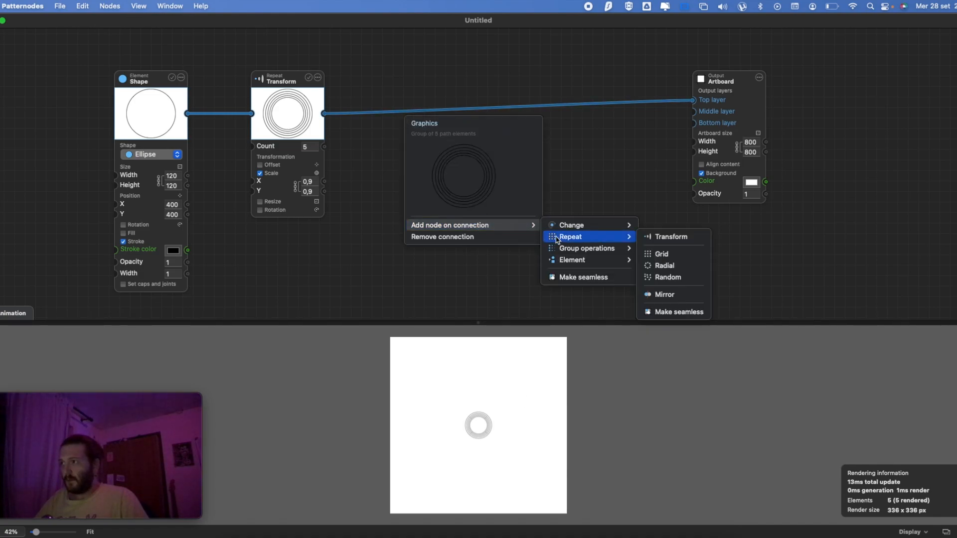
click(659, 255)
drag(454, 89, 406, 80)
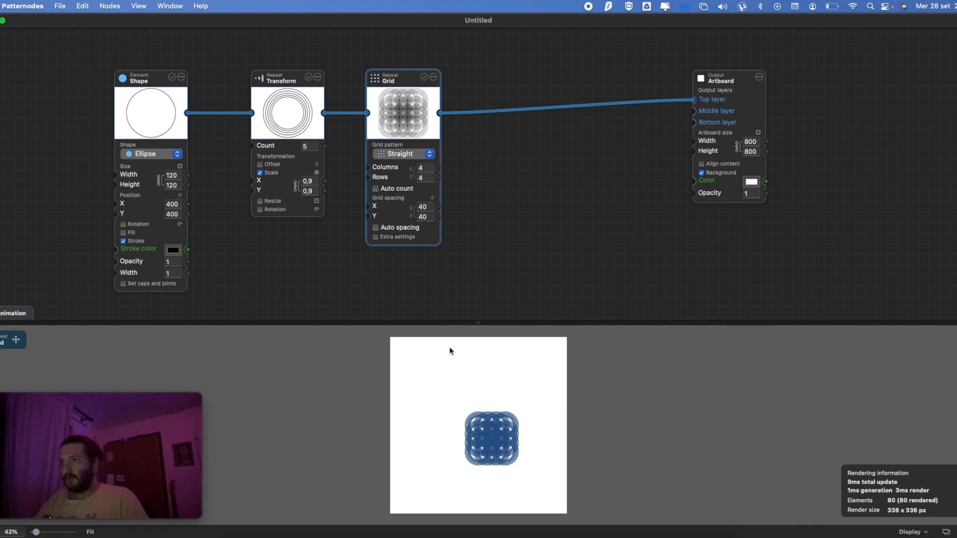
- Turn on Align content in the Artboard node and set the Grid node's columns and rows to 11
click(703, 164)
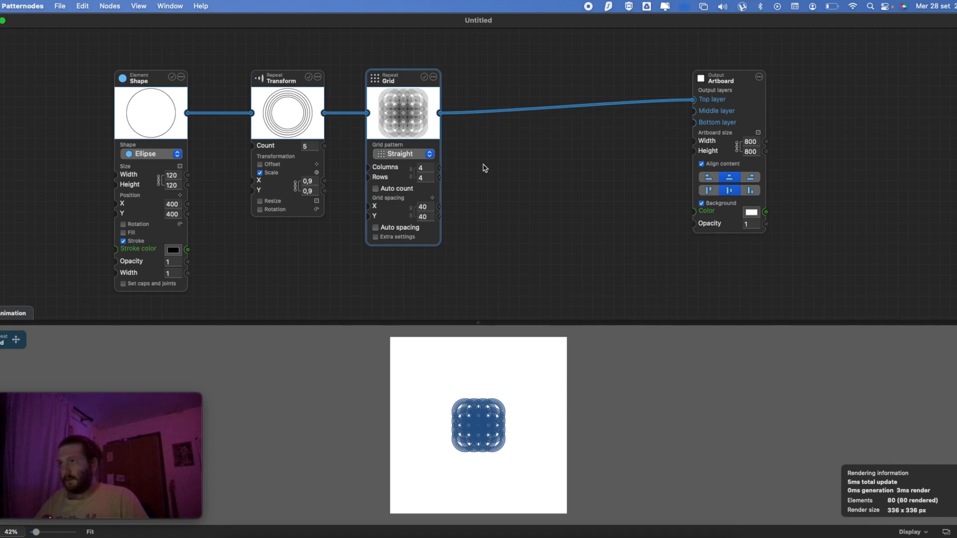
mouse_move(432, 174)
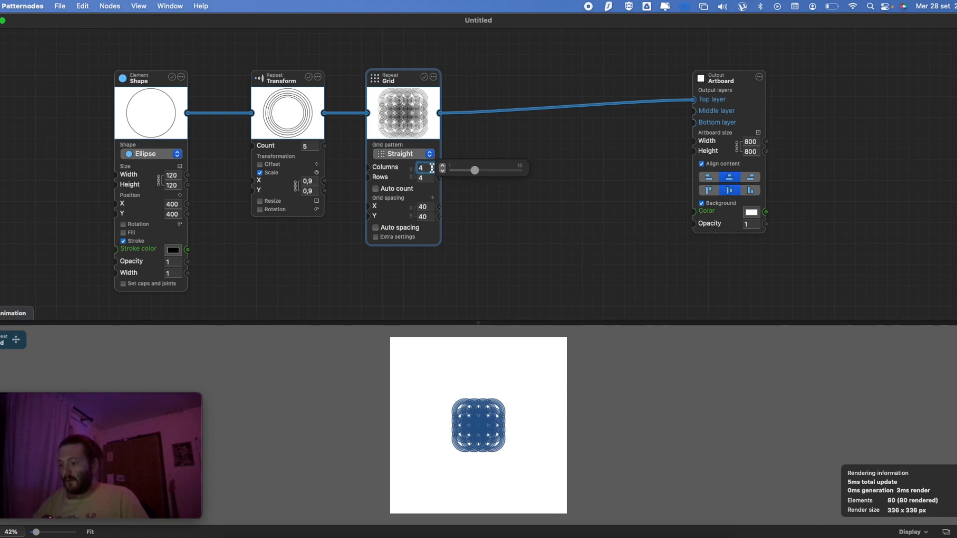
key(Up)
key(Up)
key(Up)
key(Up)
key(Up)
key(Up)
key(Up)
key(Tab)
key(Up)
key(Up)
key(Up)
key(Up)
key(Up)
key(Up)
key(Up)
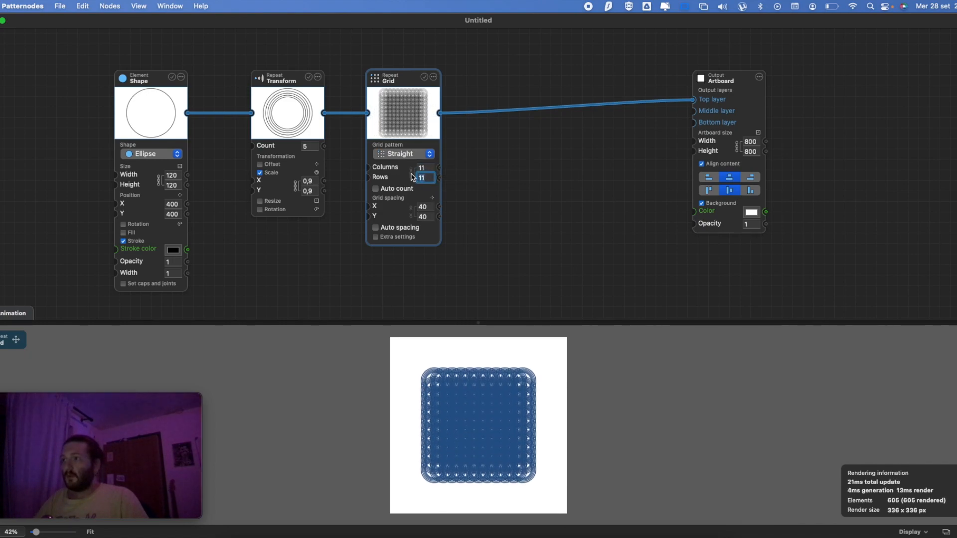
- Try a lower count for the Grid node's linked columns and rows and return it to 11
click(425, 169)
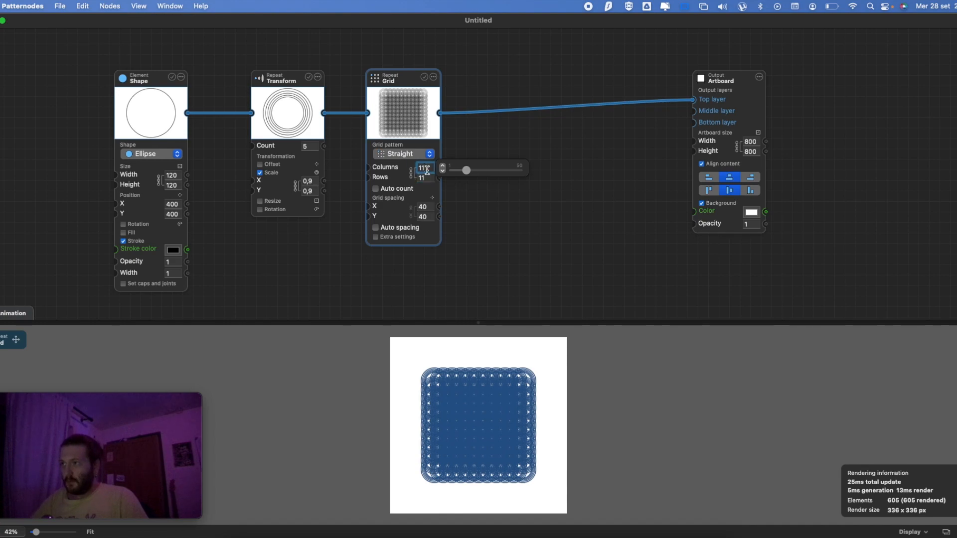
key(Down)
key(Down)
key(Down)
key(Down)
key(Up)
key(Up)
key(Up)
key(Up)
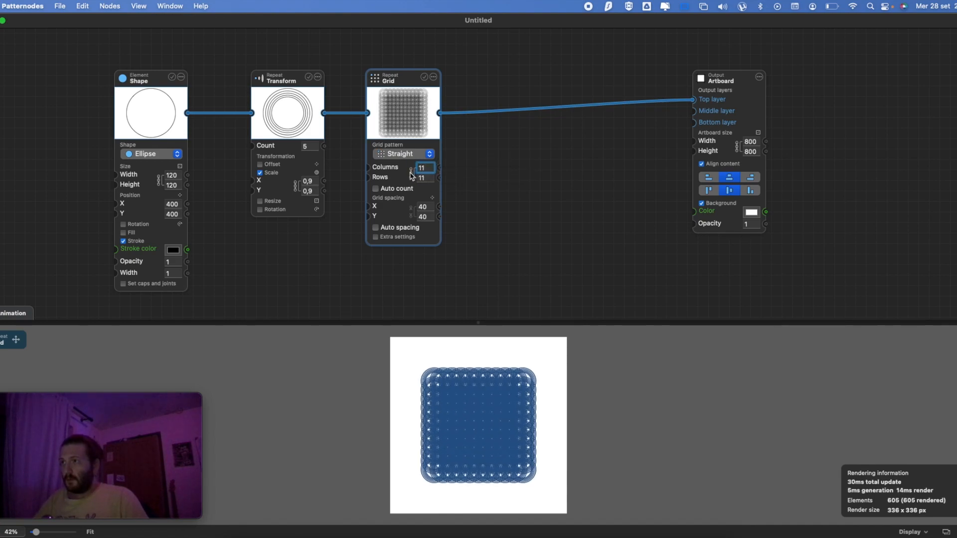
- Turn on Auto count for the Grid node and deselect the node to view the plain pattern
click(410, 185)
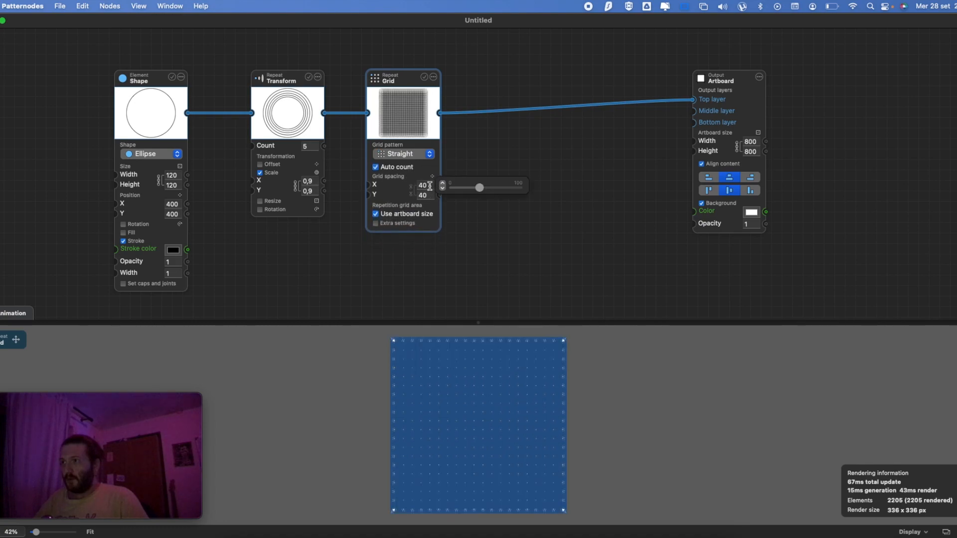
click(429, 185)
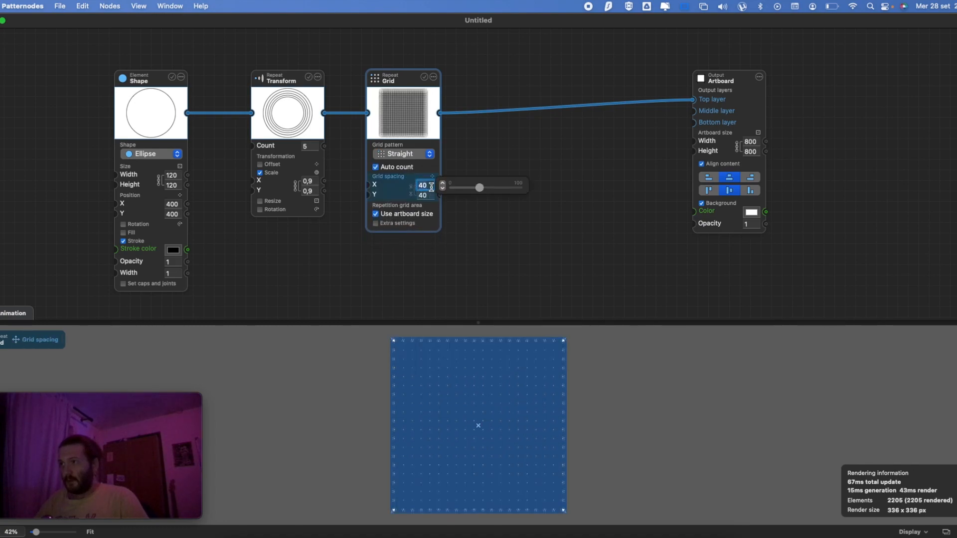
click(497, 253)
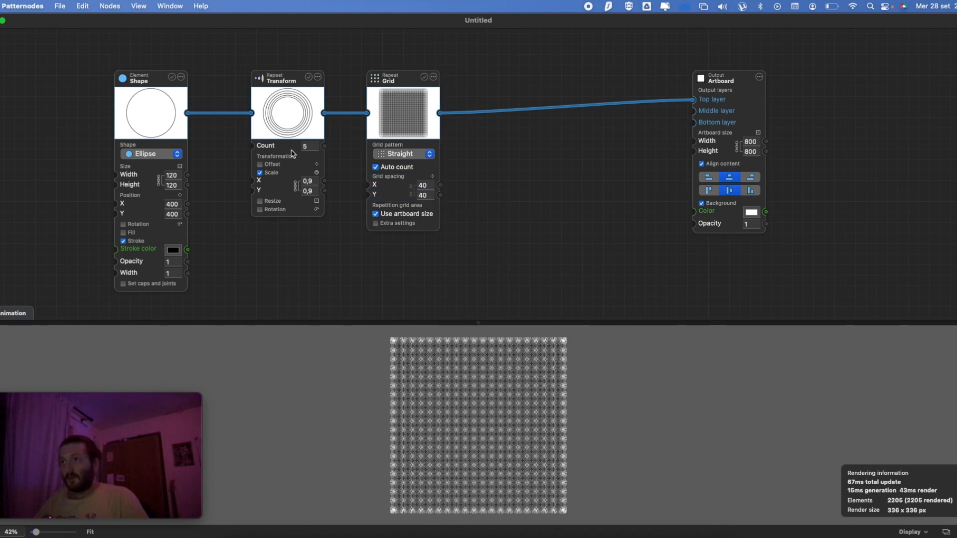
- Reduce the Shape node's ellipse to a width and height of 34 and inspect the repeated rings up close
mouse_move(179, 184)
drag(232, 180, 210, 175)
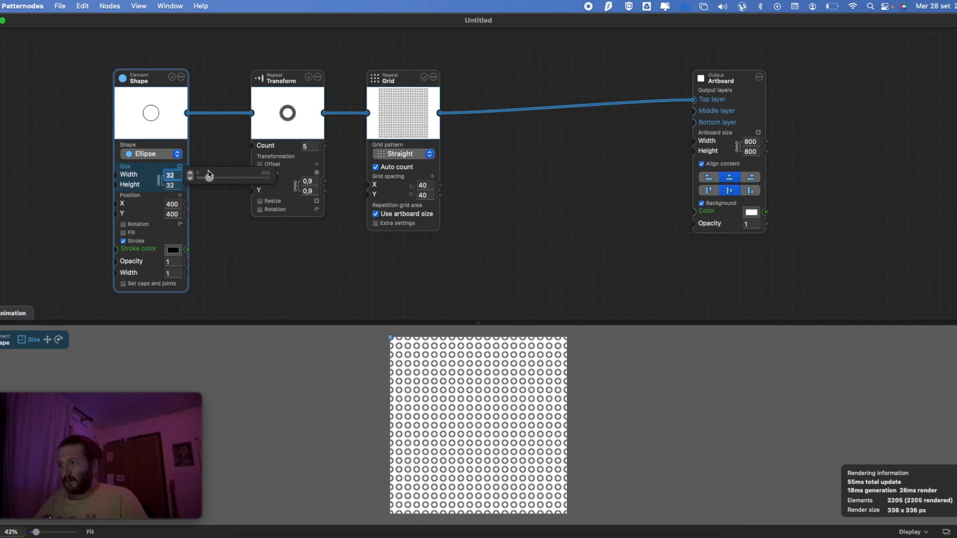
scroll(479, 383, up, 5)
scroll(478, 382, down, 4)
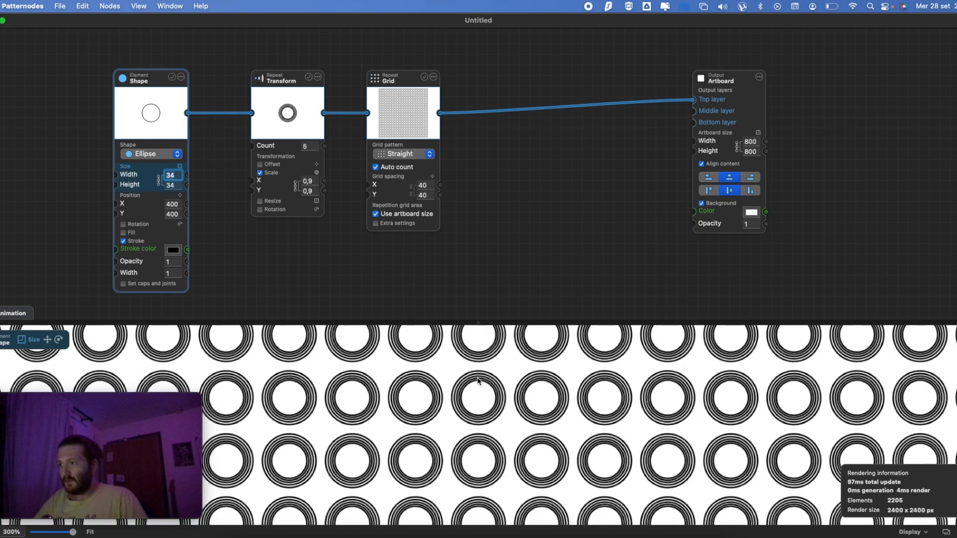
scroll(474, 376, down, 2)
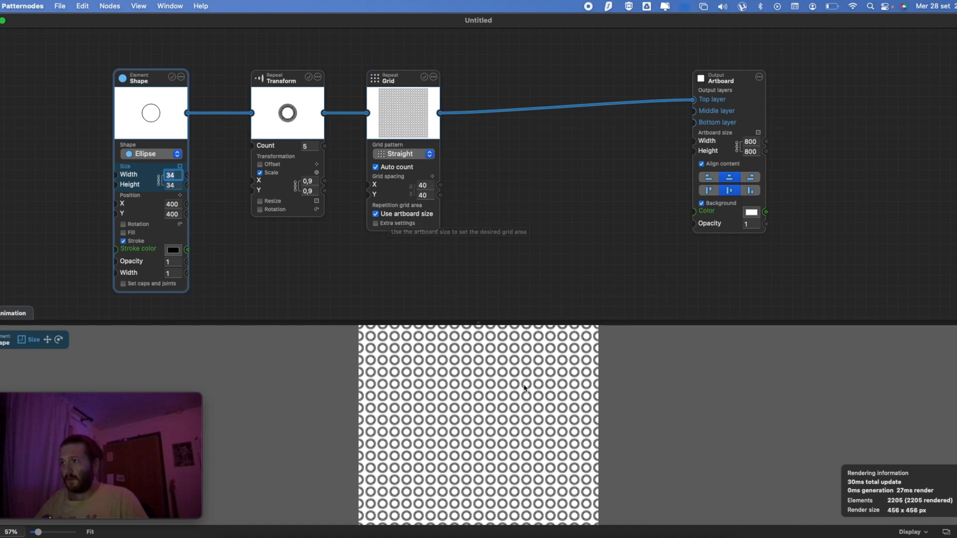
scroll(549, 357, down, 3)
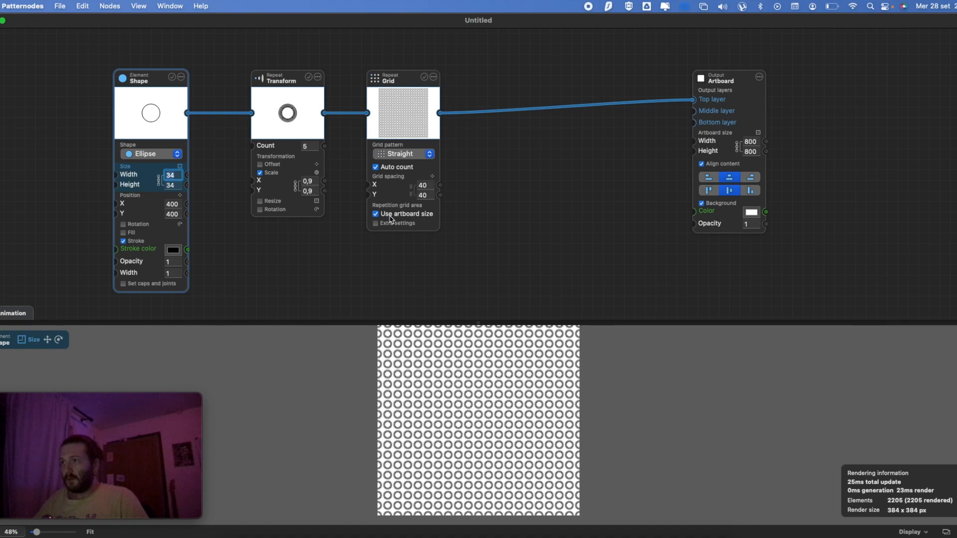
- Turn off Use artboard size for the Grid node and set its repetition grid area to 600 by 600
click(391, 216)
click(422, 215)
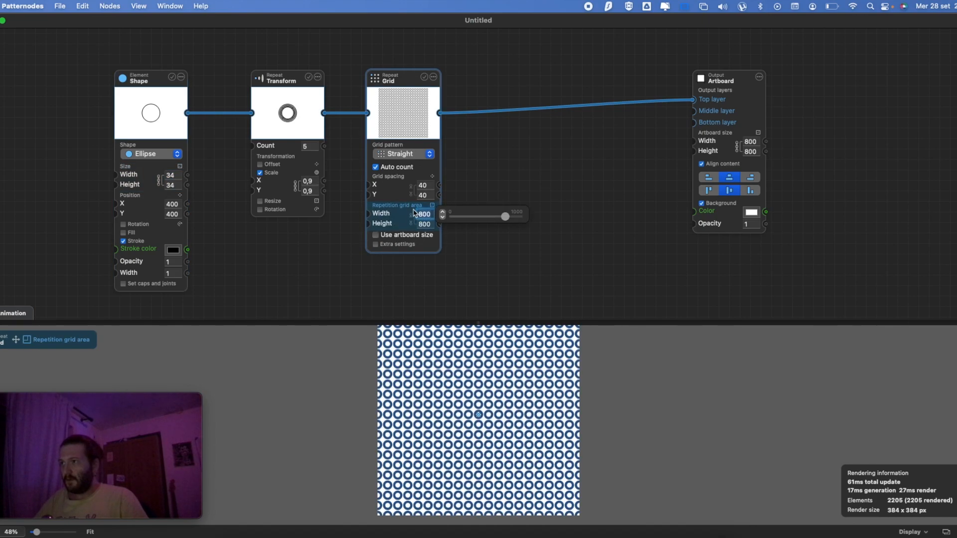
text(600)
key(Tab)
text(60)
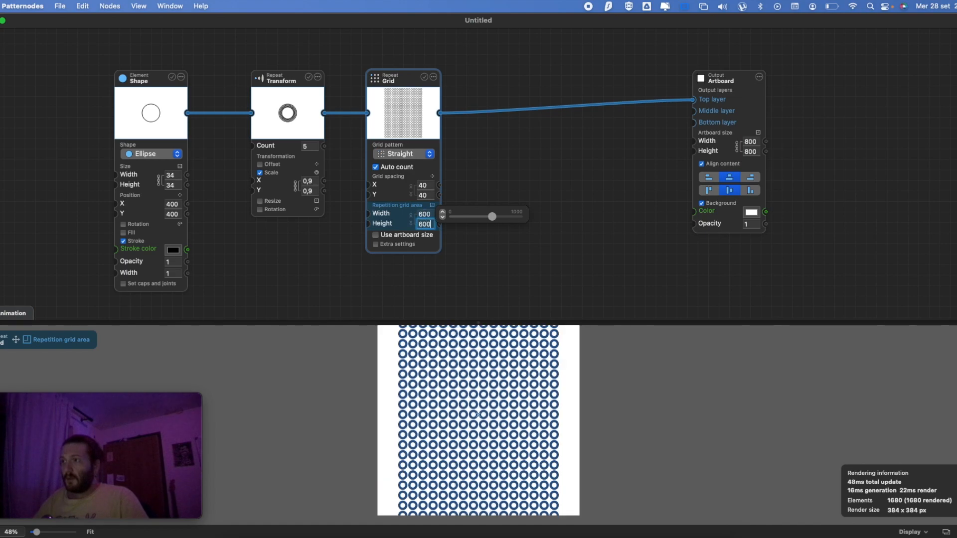
text(0)
key(Tab)
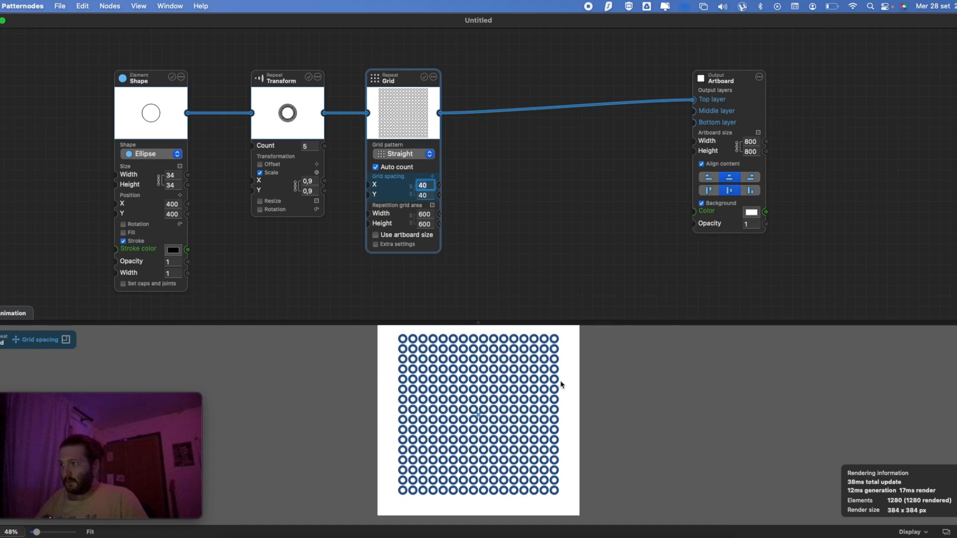
scroll(618, 375, up, 3)
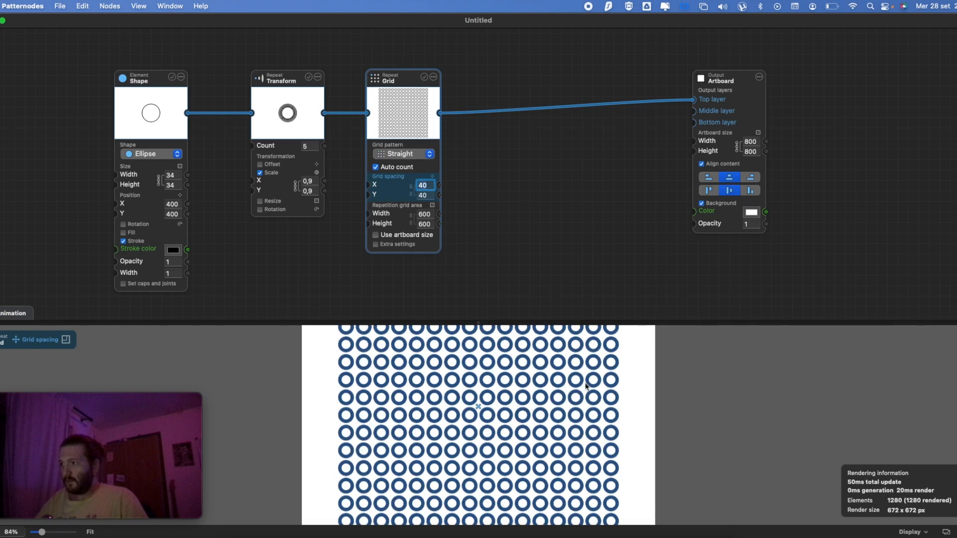
click(618, 376)
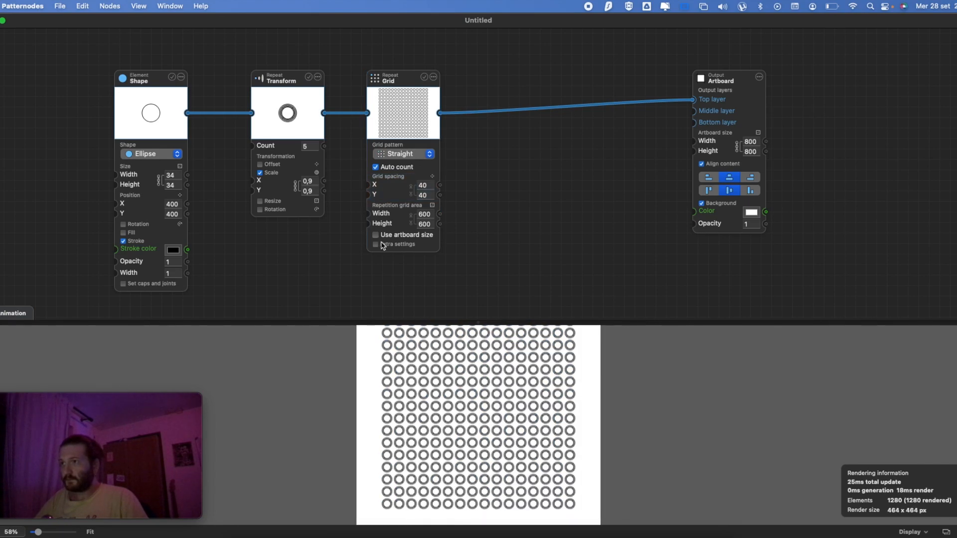
- Change the Grid node's pattern to Brick and inspect the shifted rows up close
click(403, 154)
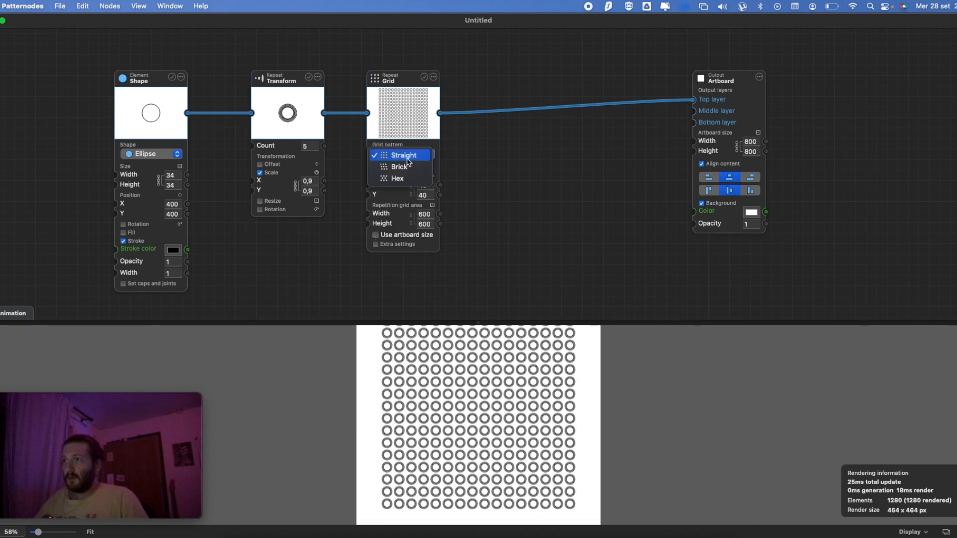
click(407, 166)
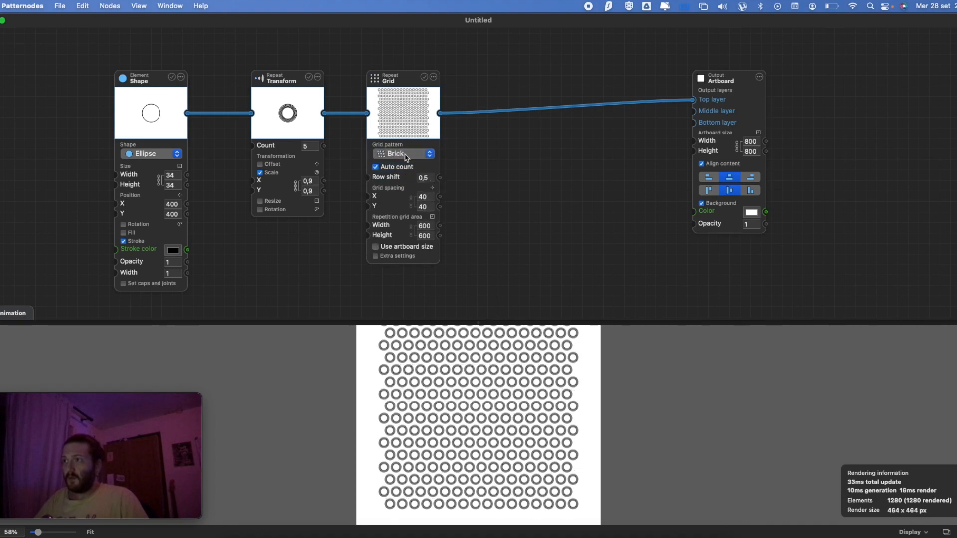
scroll(483, 376, up, 4)
scroll(484, 376, up, 4)
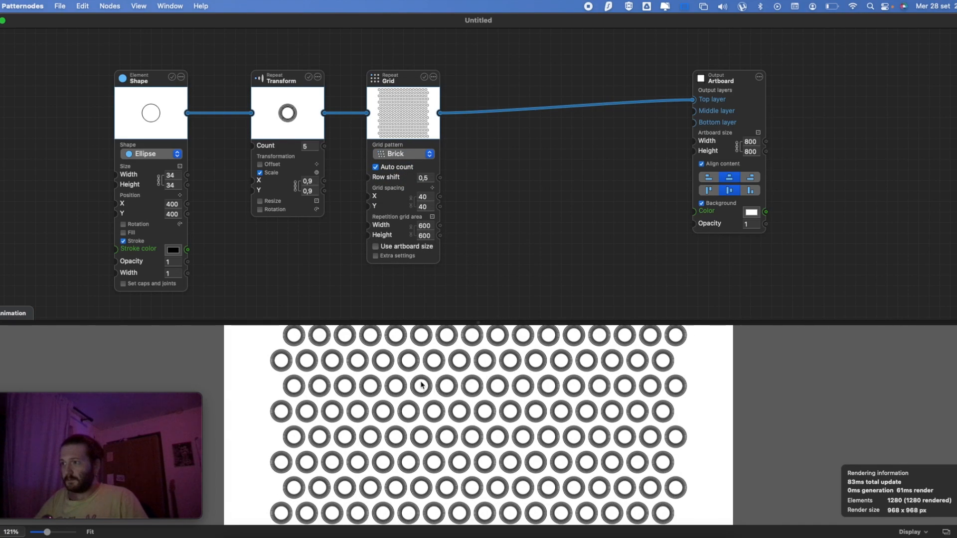
- Change the Grid node's pattern to Hex and view the arrangement of the rings
click(403, 154)
click(395, 166)
scroll(477, 342, down, 6)
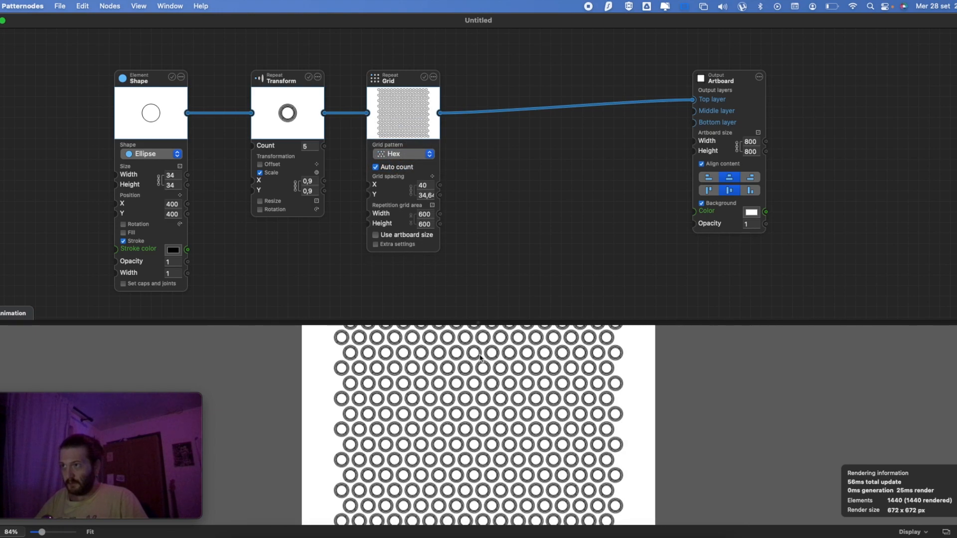
- Set the Hex grid's linked Y spacing to 32,64
click(431, 196)
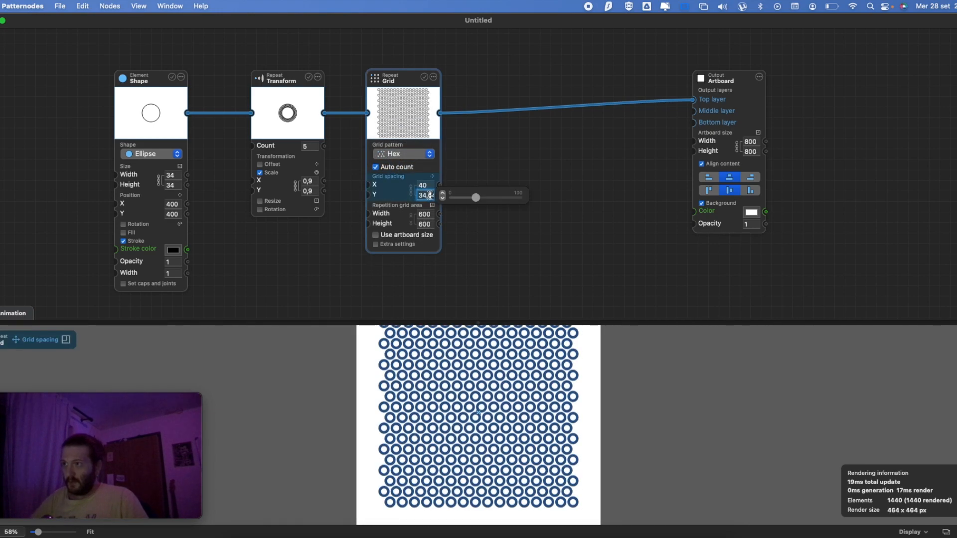
key(BackSpace)
text(2)
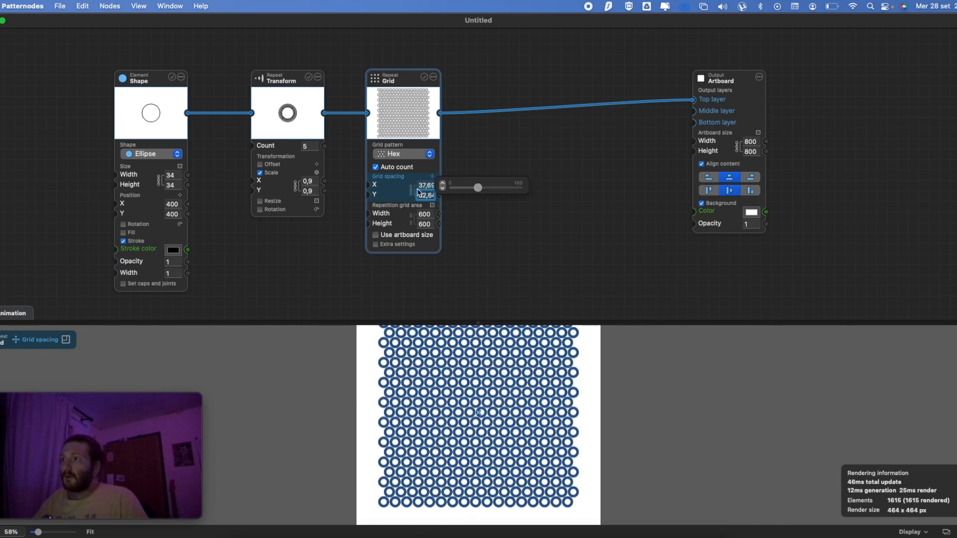
- Turn off Auto count on the Grid node and vary its vertical spacing, ending with Y at 43.64
click(395, 168)
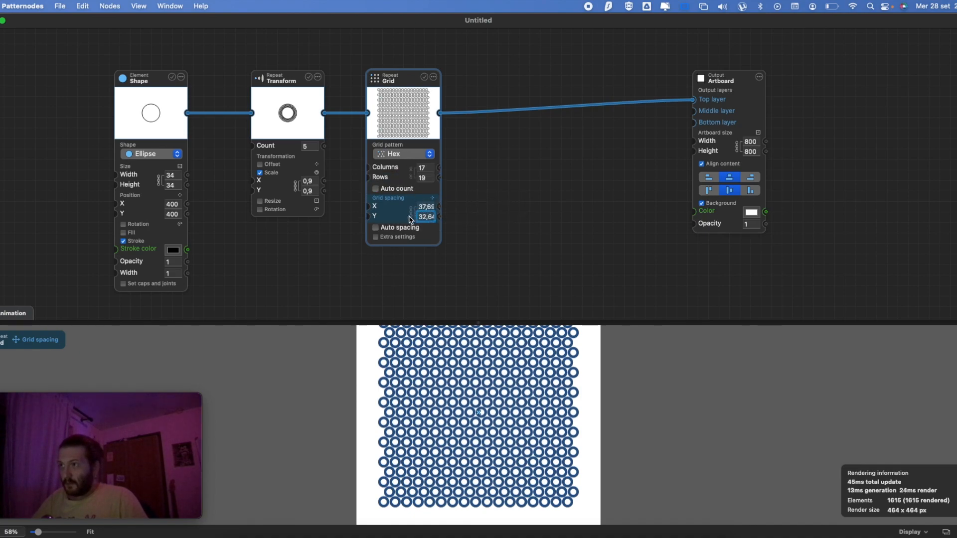
key(Up)
key(Down)
key(Down)
key(Down)
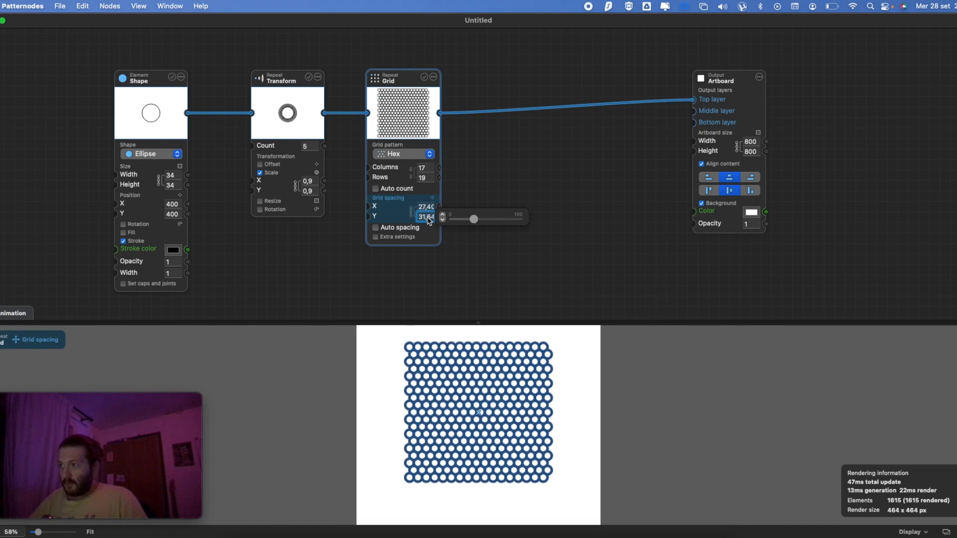
key(shift+Up)
key(Up)
key(Up)
key(Up)
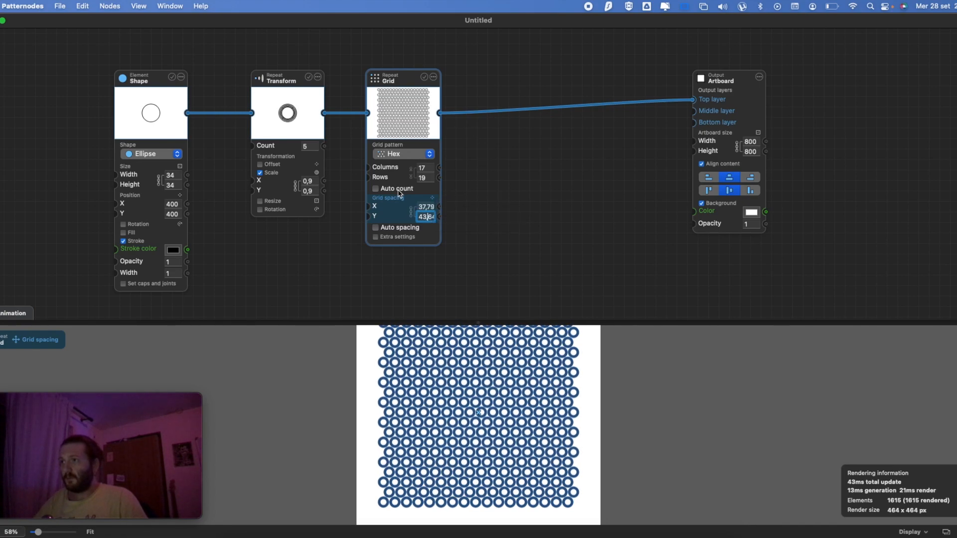
- Turn on Auto spacing for the grid and reduce the repetition grid area width to 560
click(390, 229)
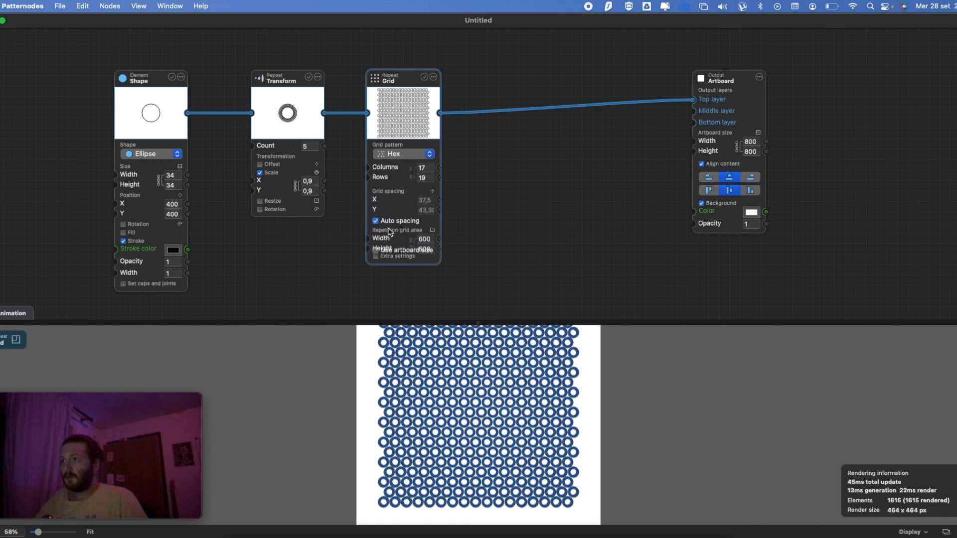
click(425, 237)
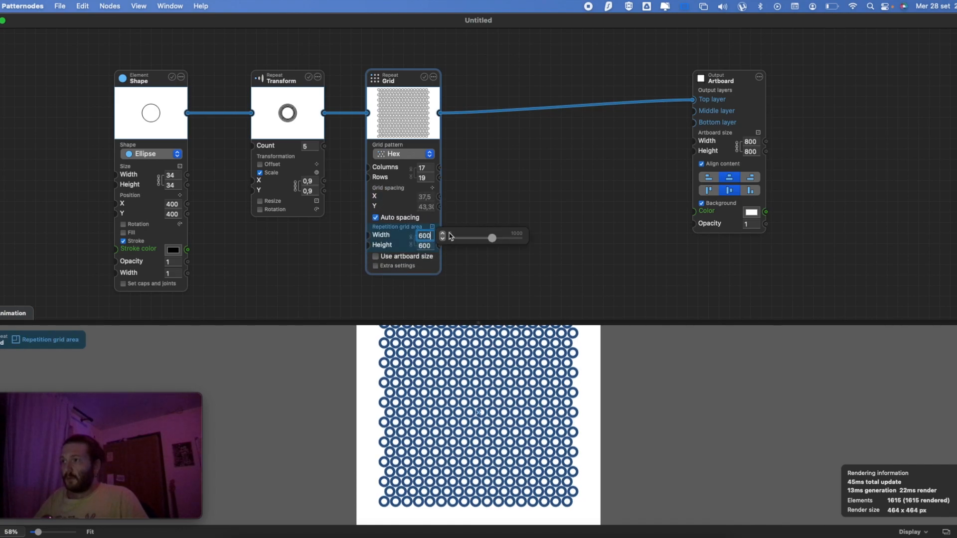
key(shift+Down)
key(shift+Down)
key(shift+Down)
key(shift+Down)
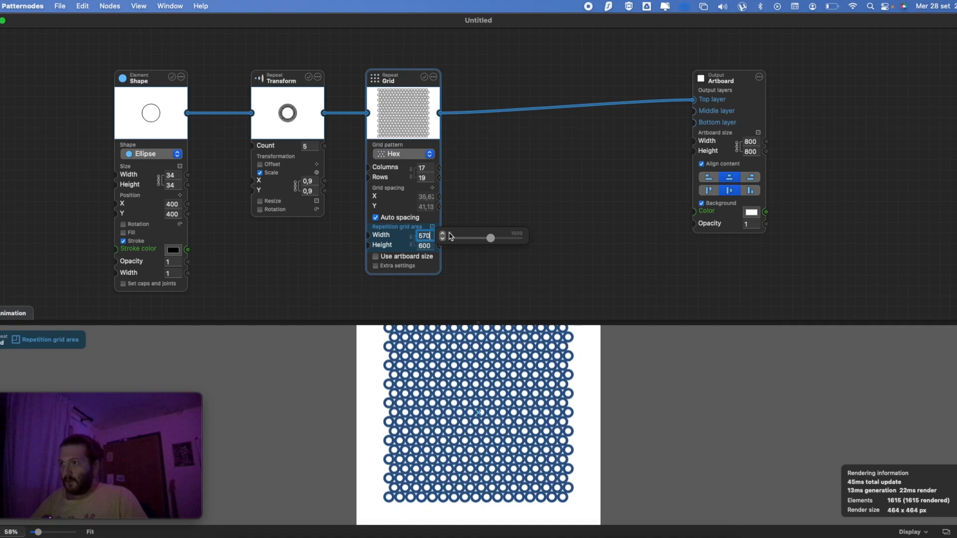
- Enable the grid's extra settings and switch on both Short odd rows and Remove last
click(409, 267)
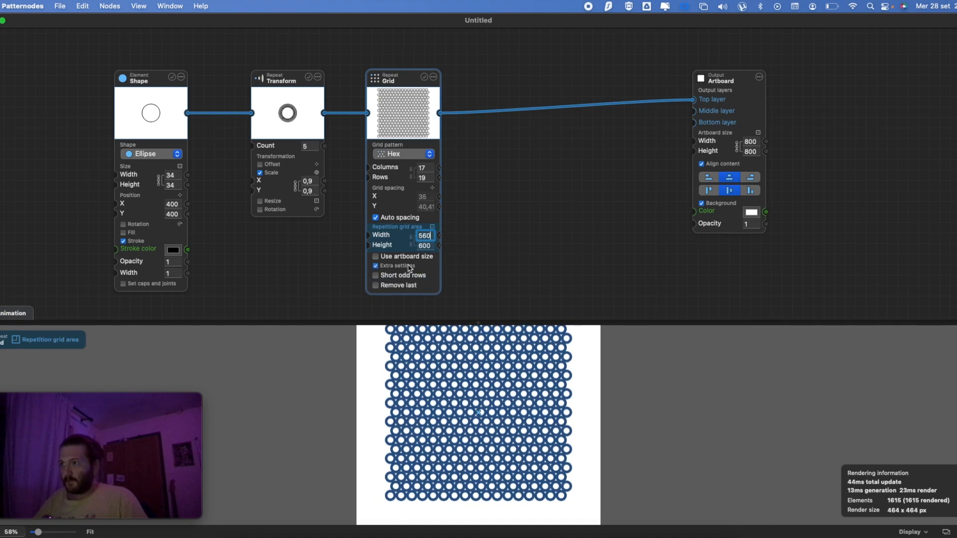
click(398, 277)
click(398, 277)
click(398, 277)
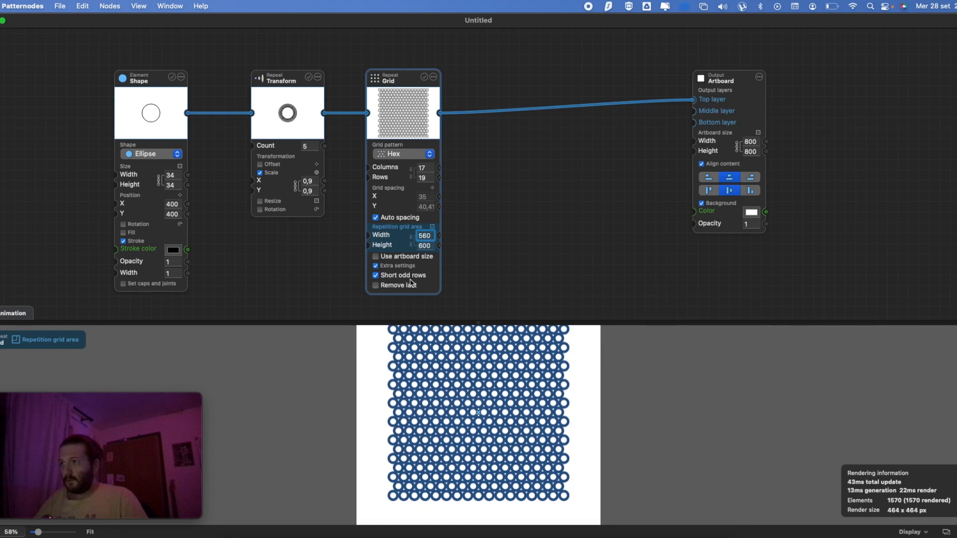
click(386, 288)
click(386, 288)
click(386, 288)
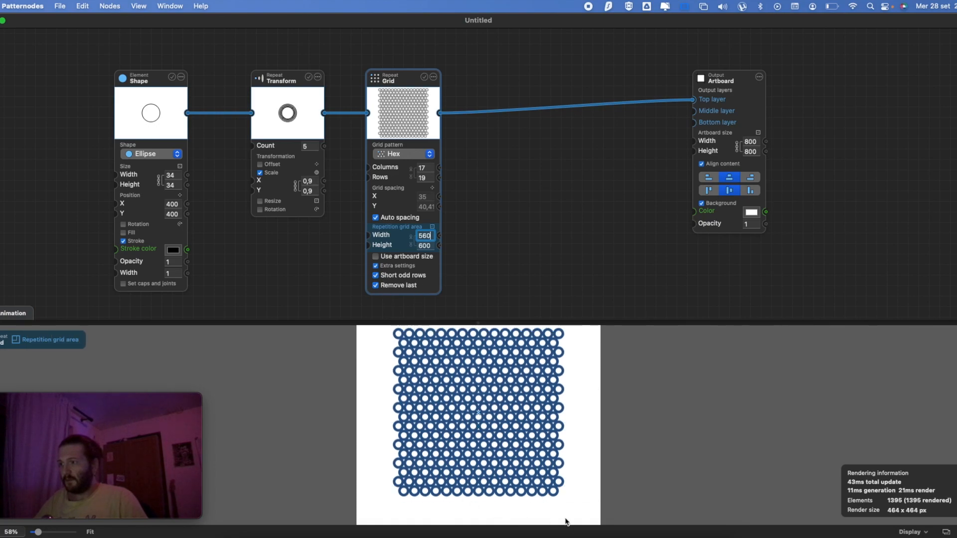
- Try the Brick grid pattern and return the grid to Hex
click(401, 154)
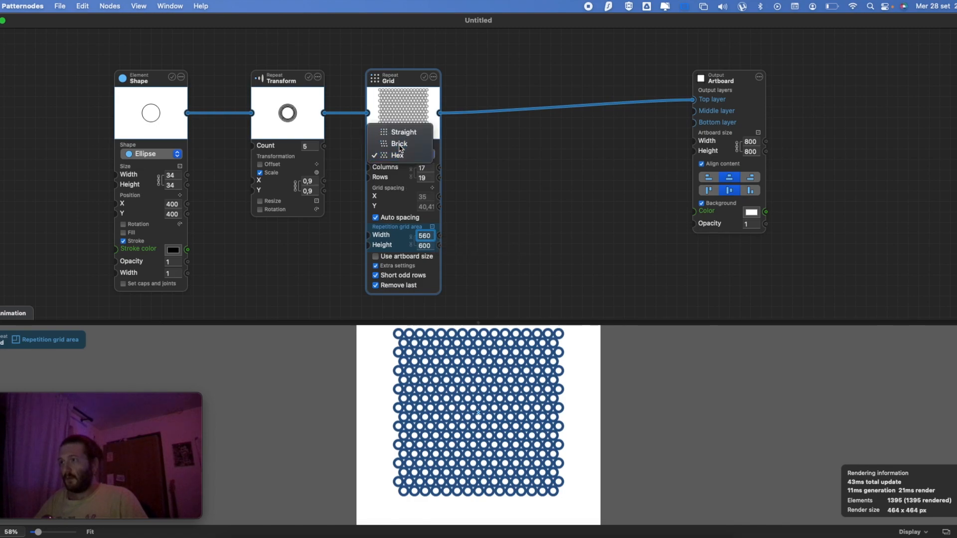
click(400, 144)
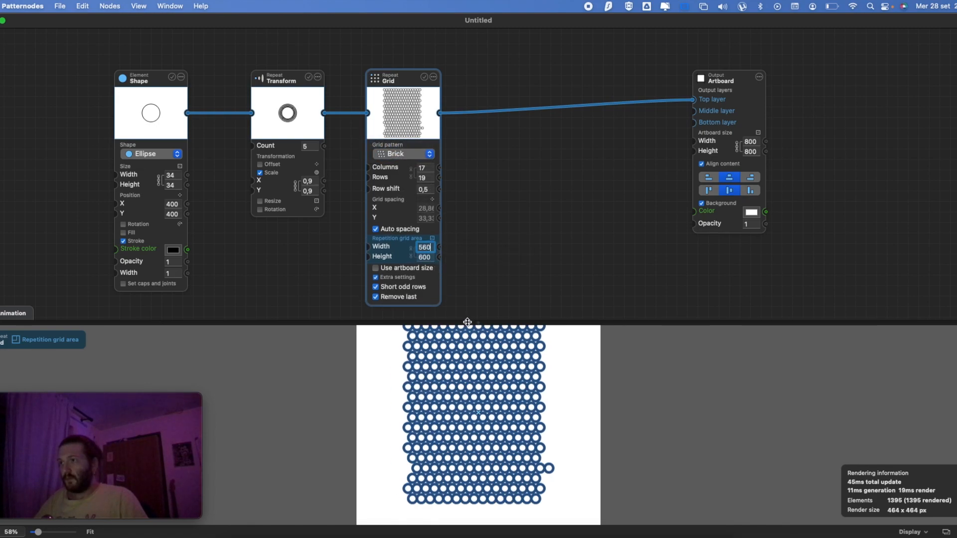
click(402, 154)
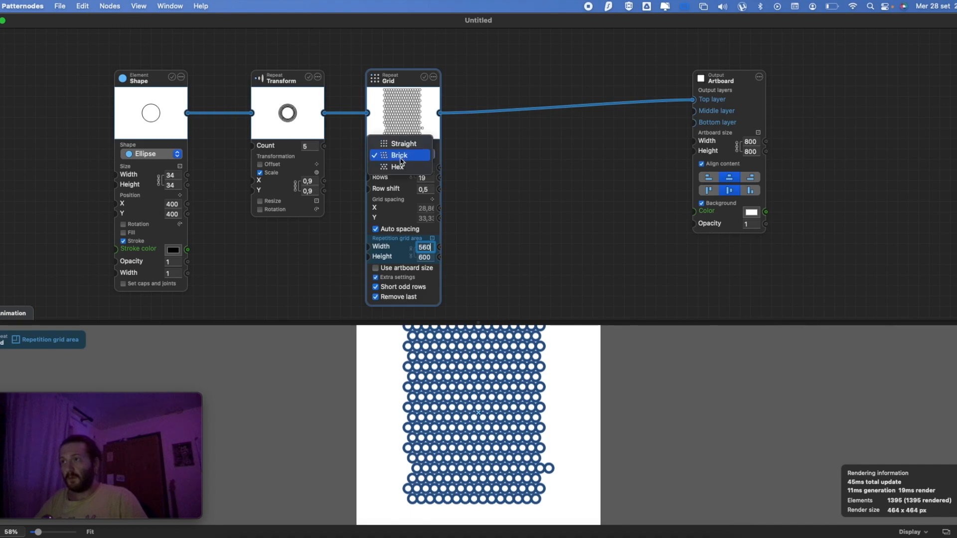
click(401, 166)
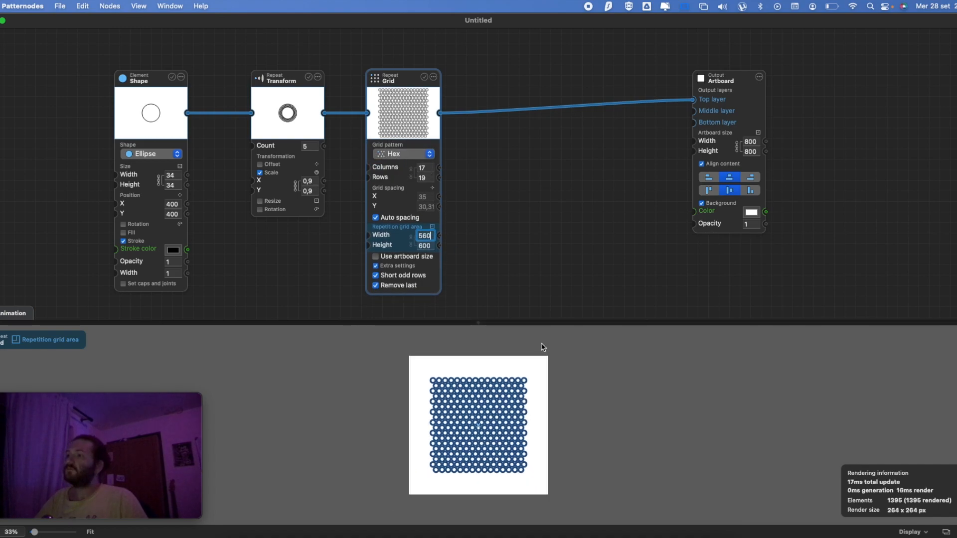
- Turn off Short odd rows and Remove last on the Grid node
click(407, 275)
click(404, 286)
- Try Rectangle as the element shape, and switch the Shape node to Right triangle
click(152, 154)
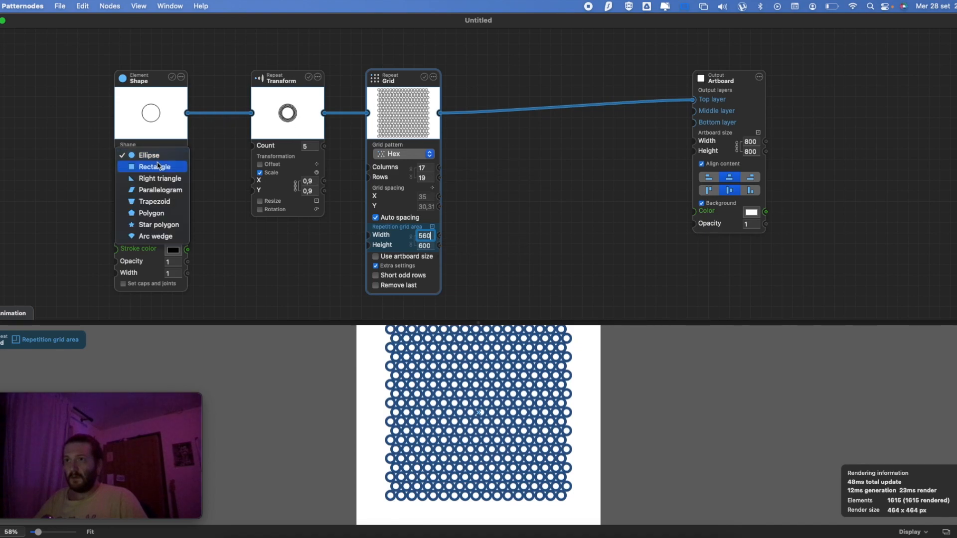
click(149, 165)
scroll(462, 350, up, 5)
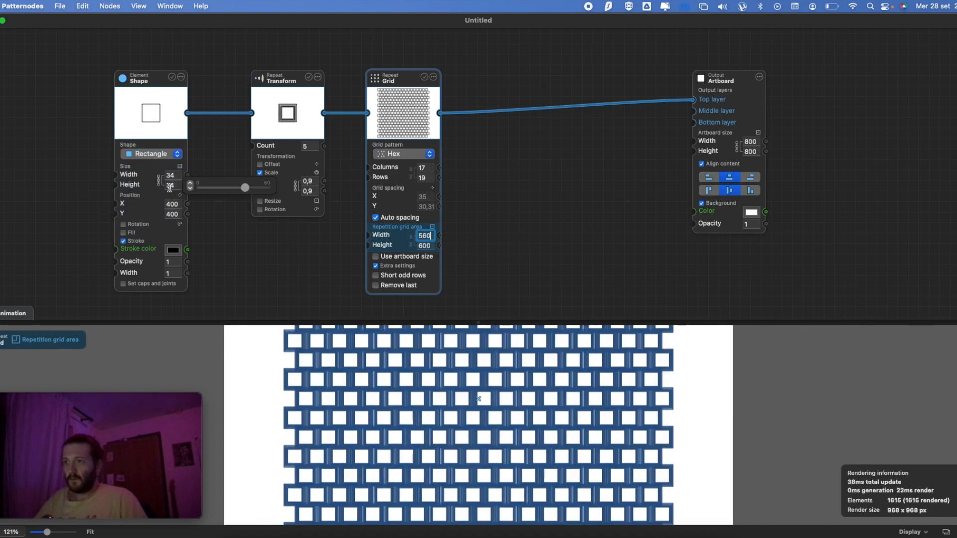
click(152, 154)
click(150, 167)
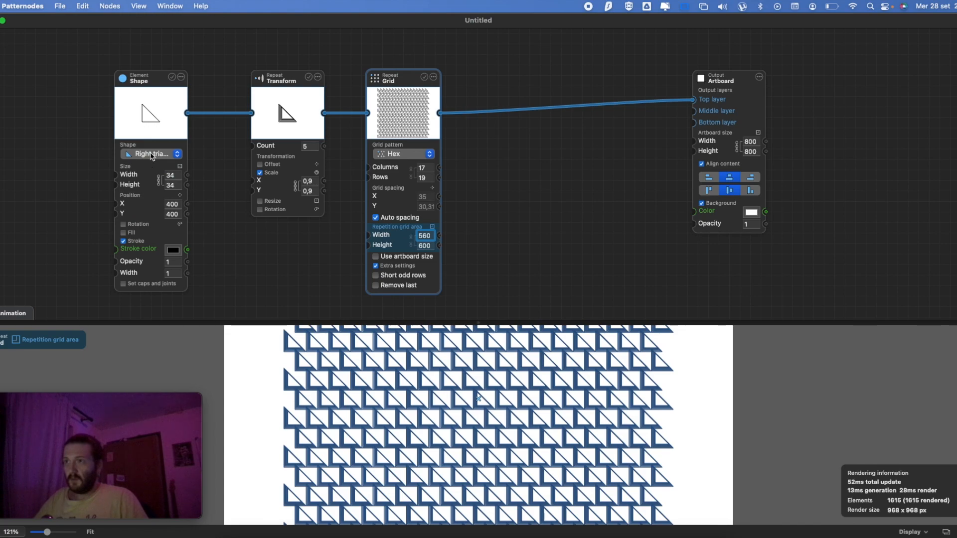
scroll(535, 406, down, 5)
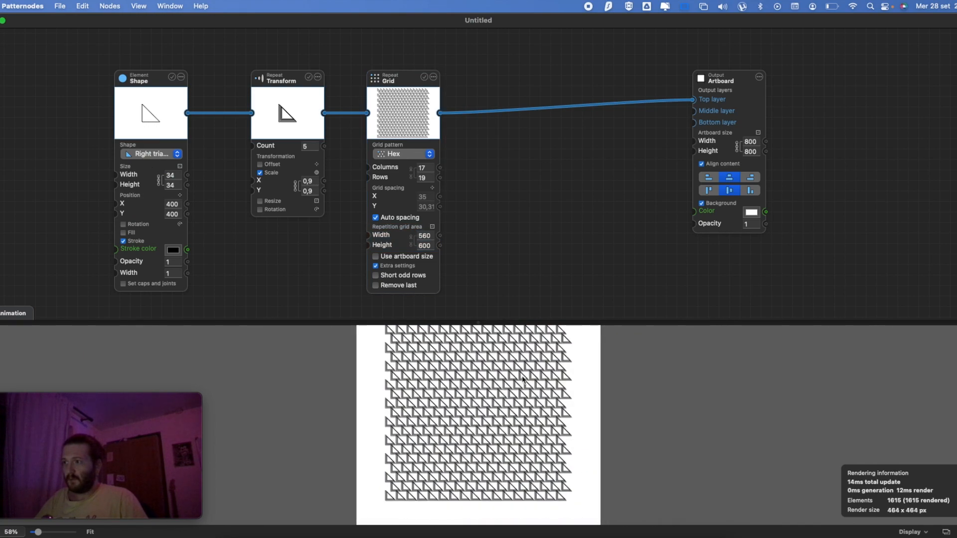
scroll(523, 380, up, 3)
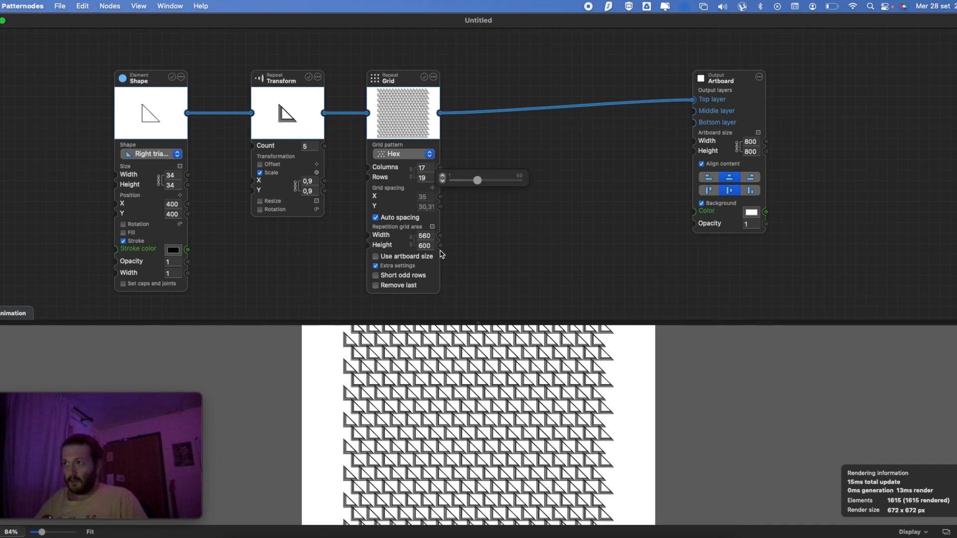
- Move the Transform node slightly closer to the Shape node and select the Grid node
drag(274, 79, 264, 79)
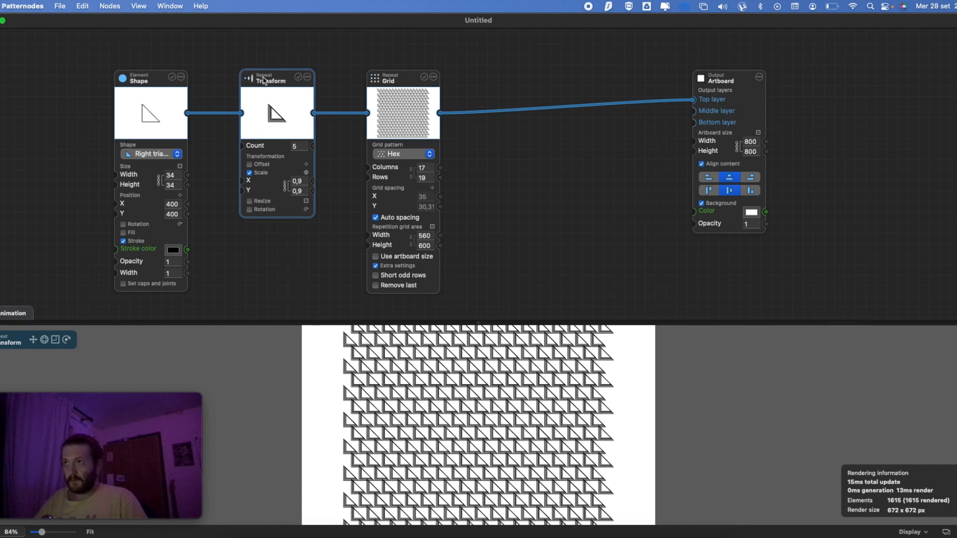
click(380, 79)
mouse_move(390, 82)
mouse_down()
mouse_move(380, 82)
mouse_move(390, 80)
mouse_up()
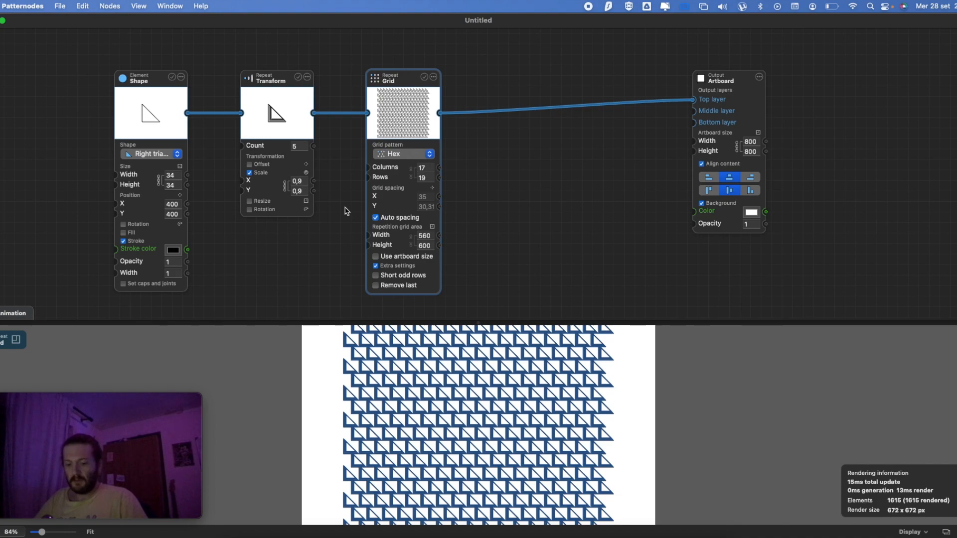
- Save the document as "transorm+grid" in the Patternodes Course folder on the Desktop
key(super+s)
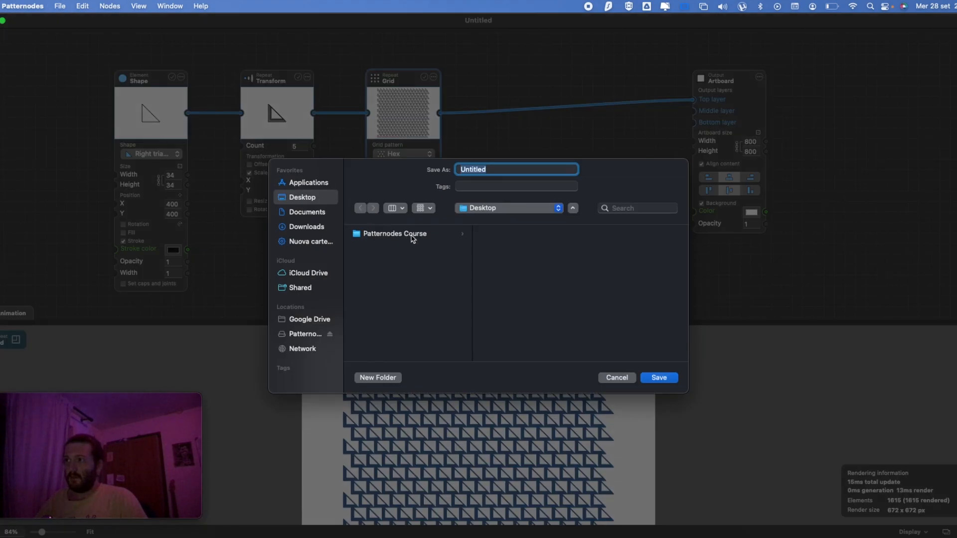
click(413, 236)
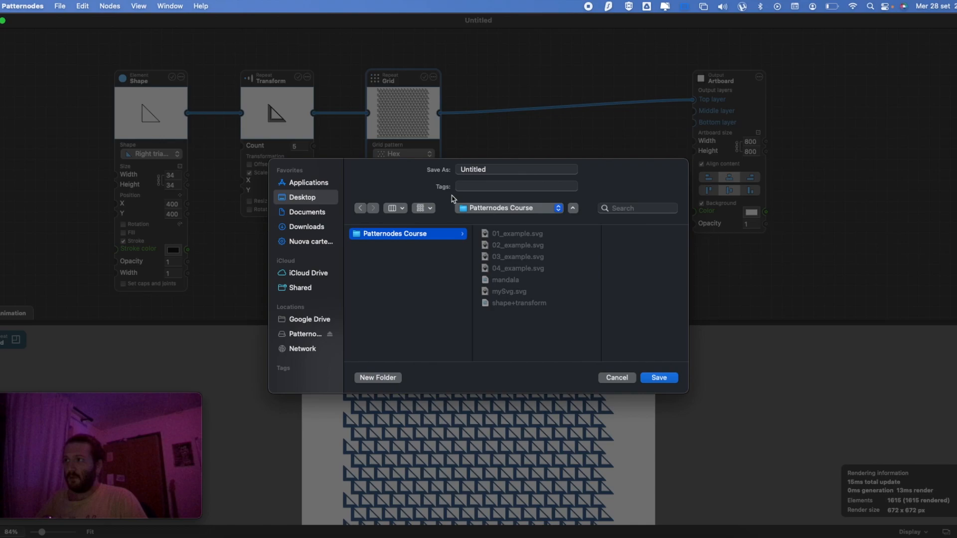
click(492, 171)
double_click(493, 171)
text(transorm+)
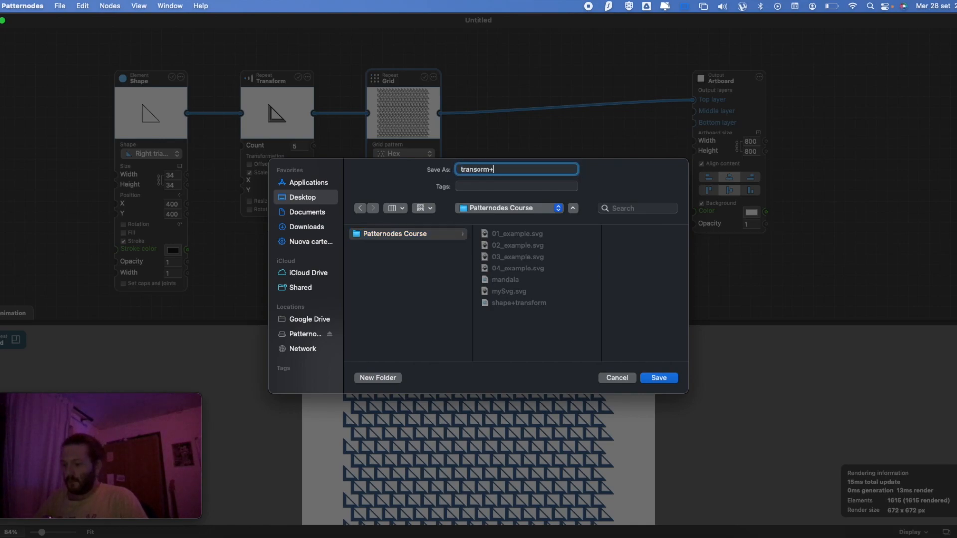
text(grid)
key(Return)
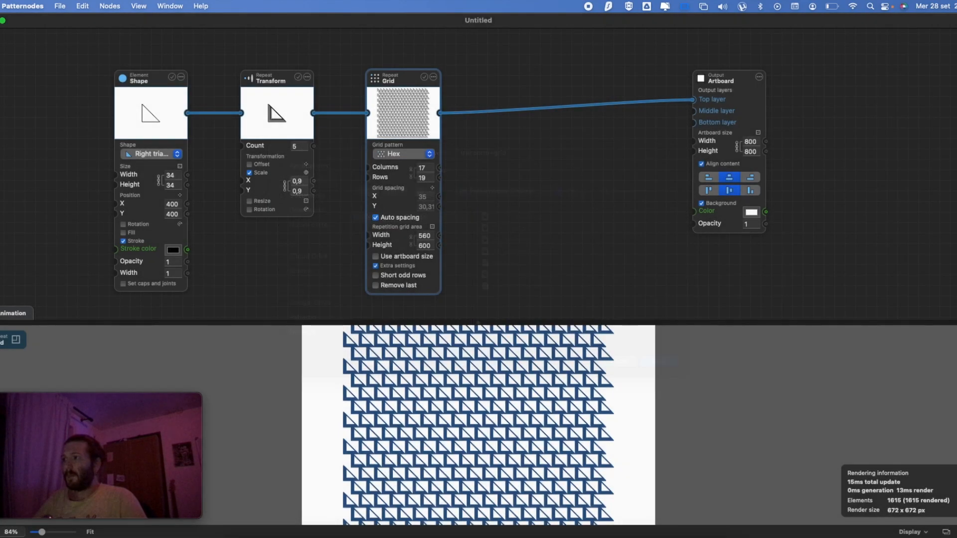
- Change the element shape to Parallelogram and set its shift to -75
click(178, 154)
click(190, 166)
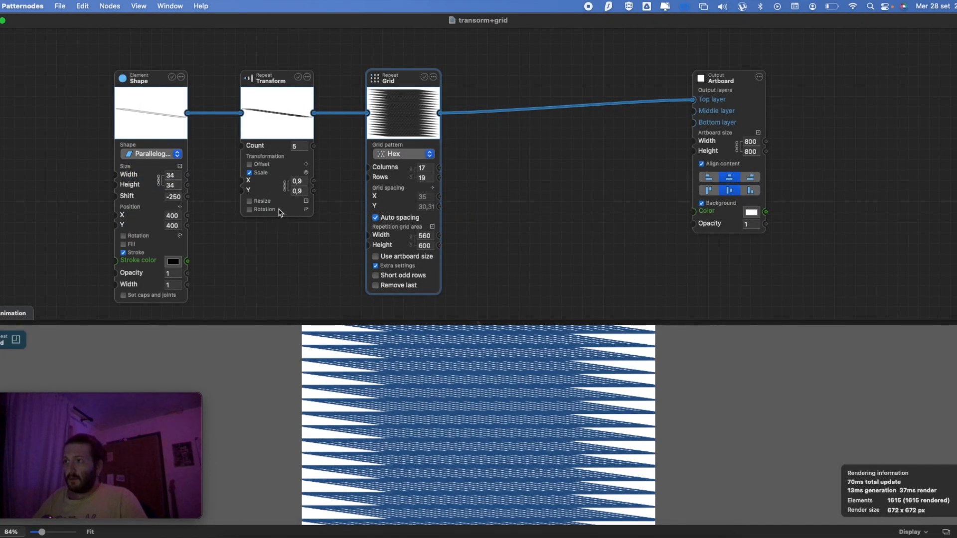
mouse_move(183, 202)
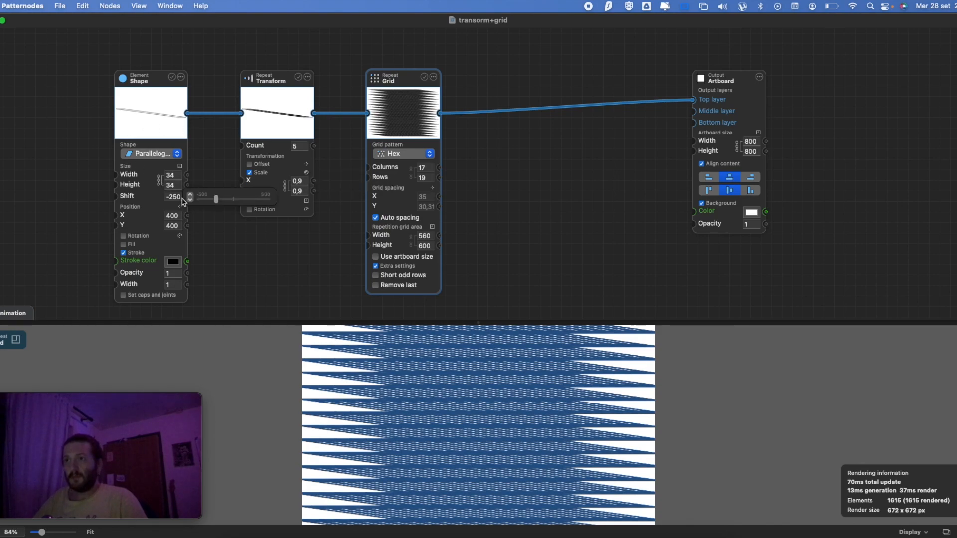
drag(215, 204, 229, 201)
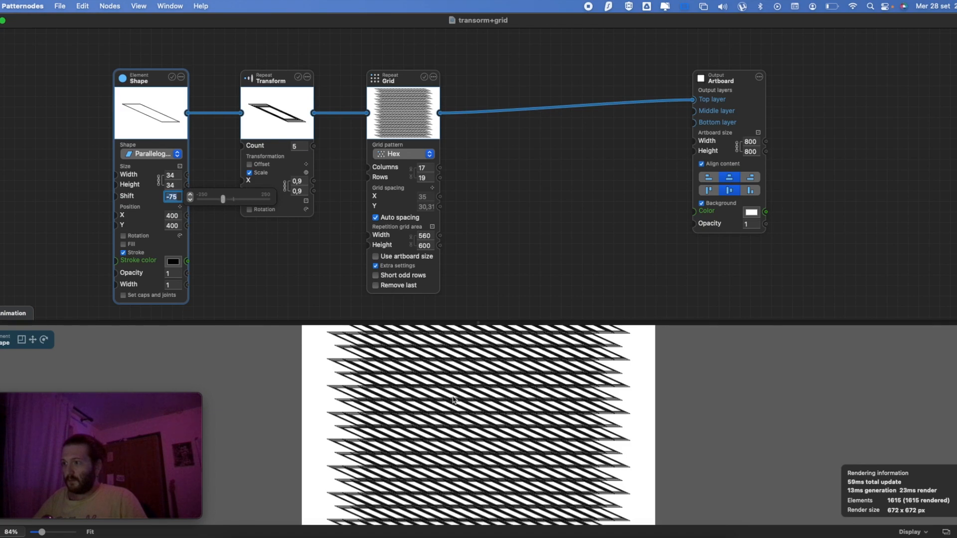
- Replace the Transform node's scaling with a rotation at an angle of 9
click(249, 173)
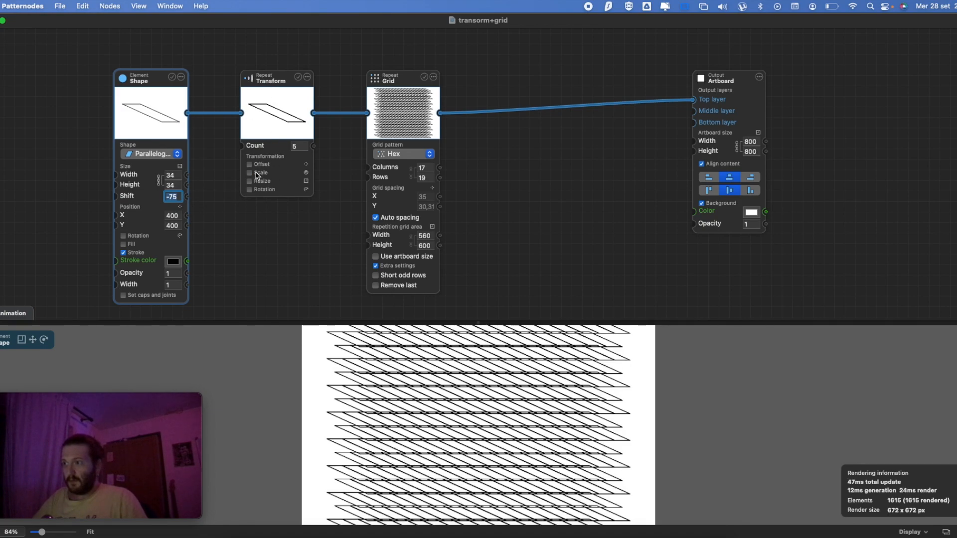
click(268, 191)
click(306, 198)
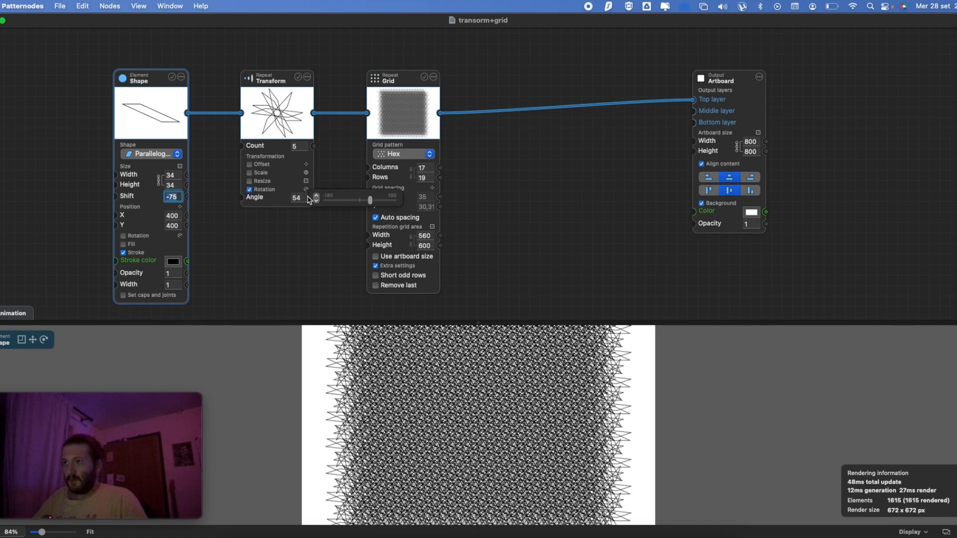
drag(370, 201, 361, 201)
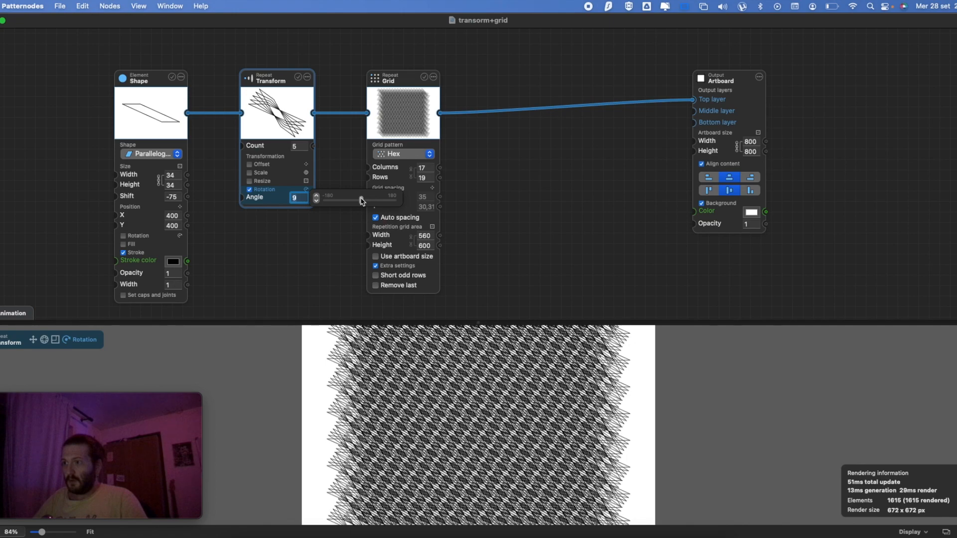
- Reduce the Transform node's repeat count to 2
click(302, 147)
click(316, 150)
click(315, 150)
click(316, 150)
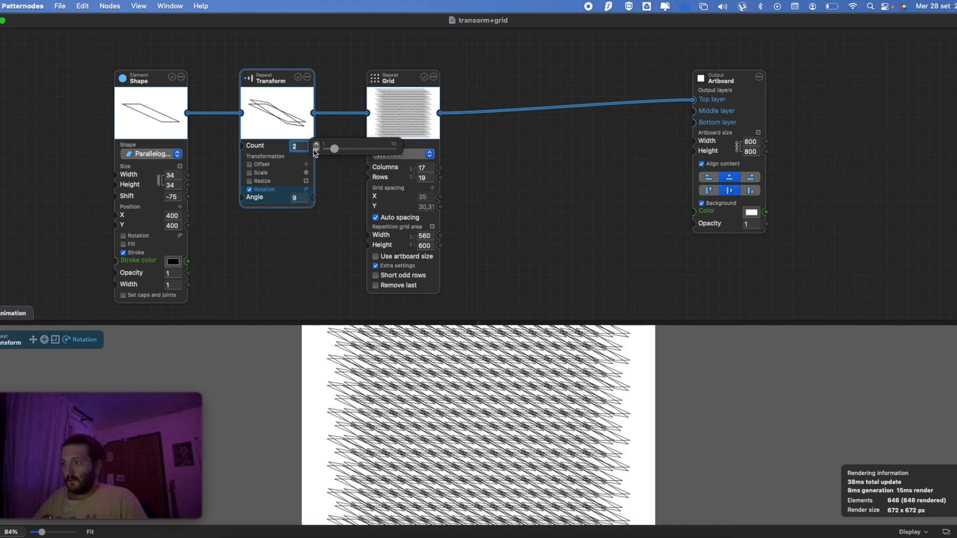
- Set the Grid node's pattern to Straight and inspect the pattern on the artboard
click(413, 329)
scroll(414, 330, down, 5)
click(573, 359)
click(404, 154)
click(396, 128)
click(487, 278)
scroll(587, 359, up, 10)
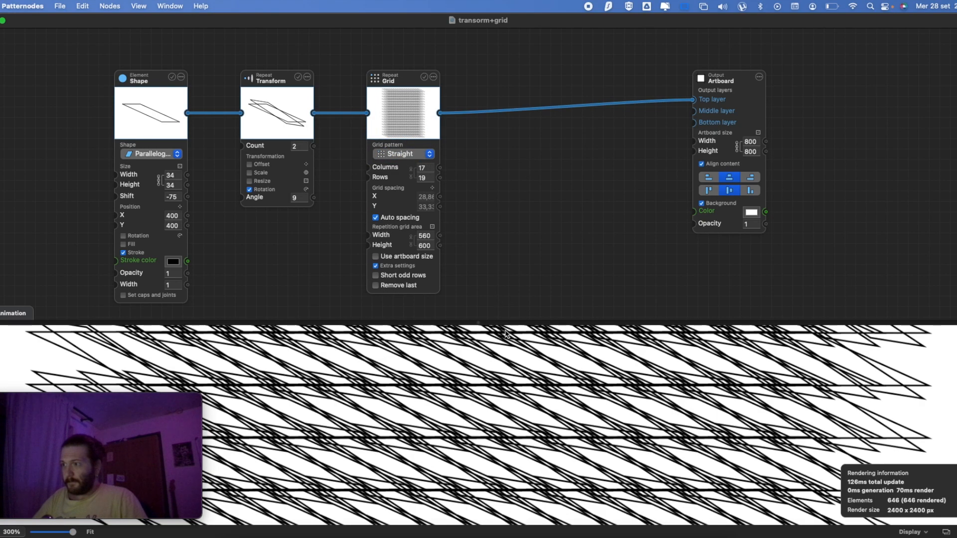
scroll(506, 333, down, 10)
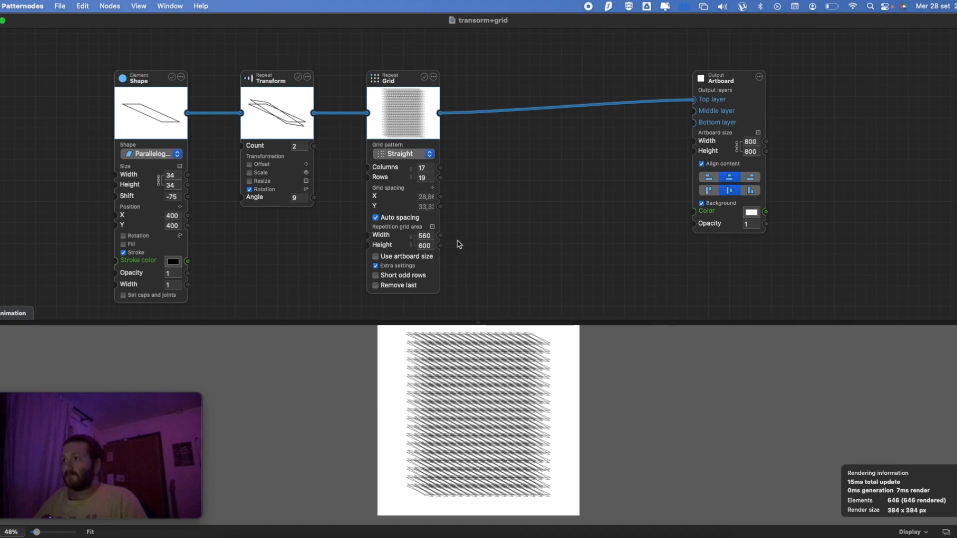
click(404, 154)
click(413, 148)
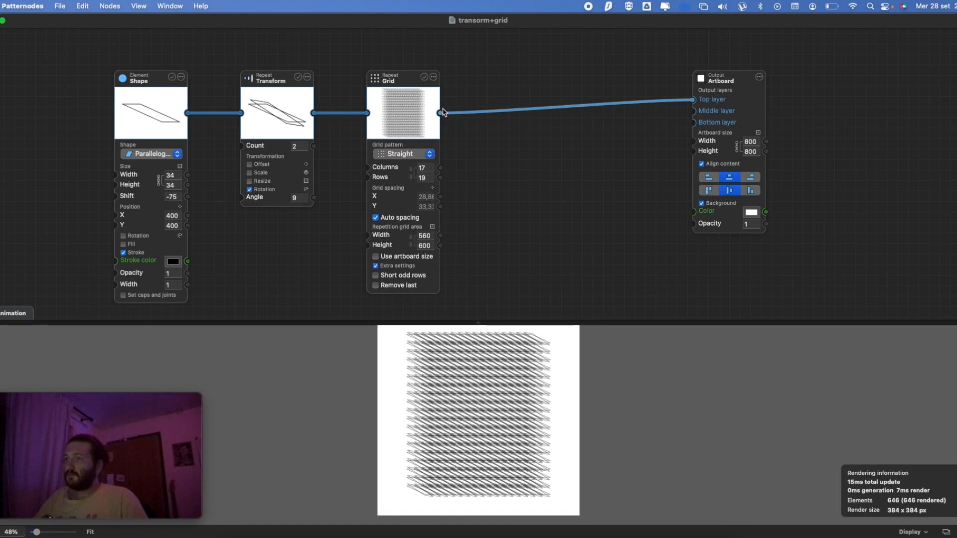
- Replace the Grid node with a Radial repeat node and inspect the ring on the artboard
click(433, 78)
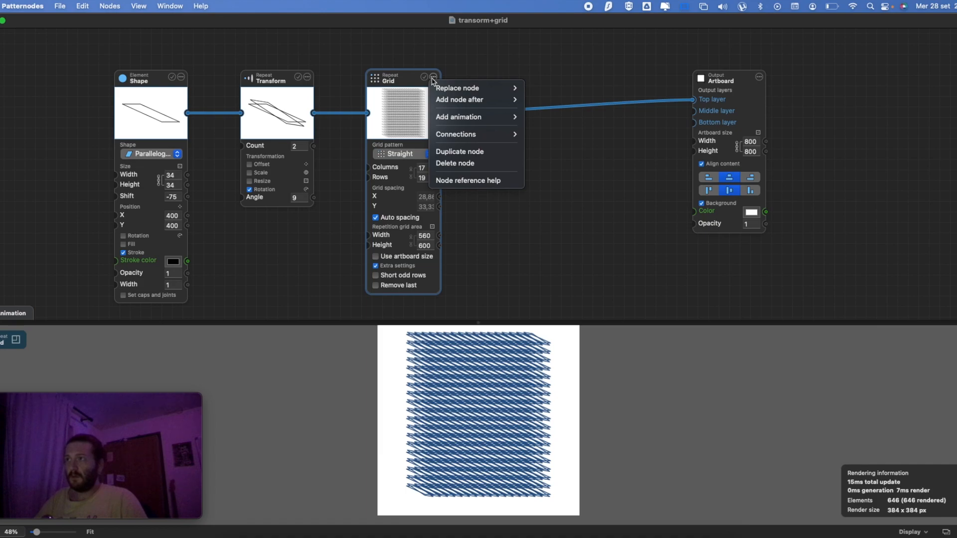
mouse_move(436, 88)
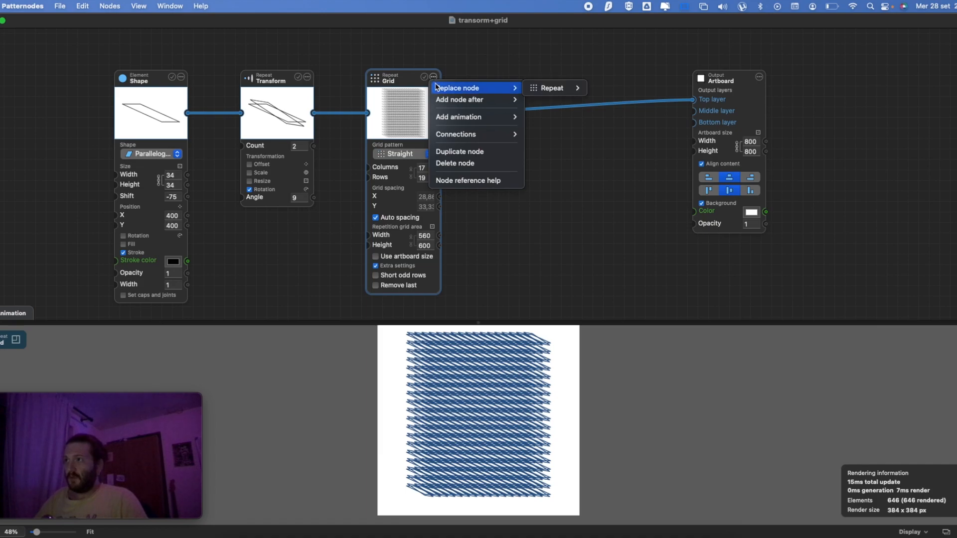
click(433, 78)
click(435, 78)
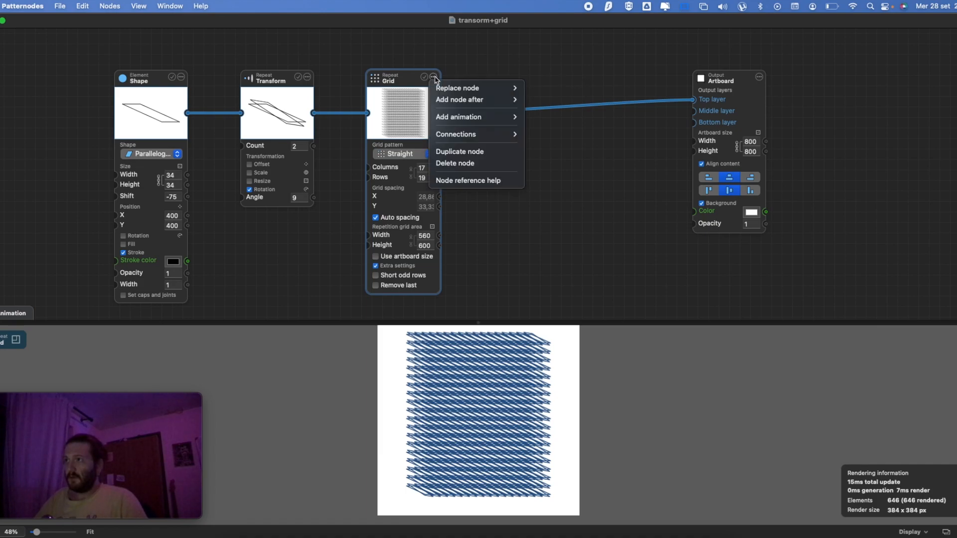
mouse_move(437, 89)
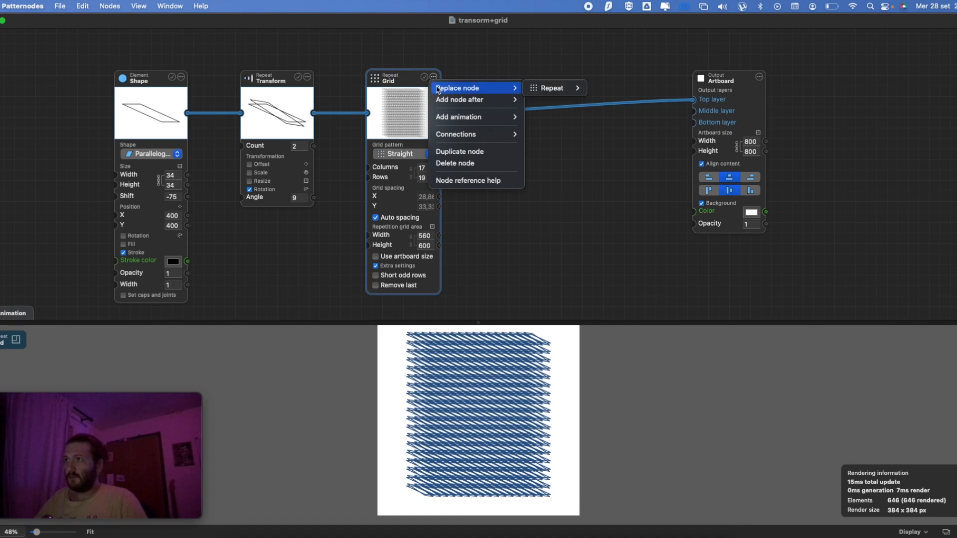
mouse_move(540, 94)
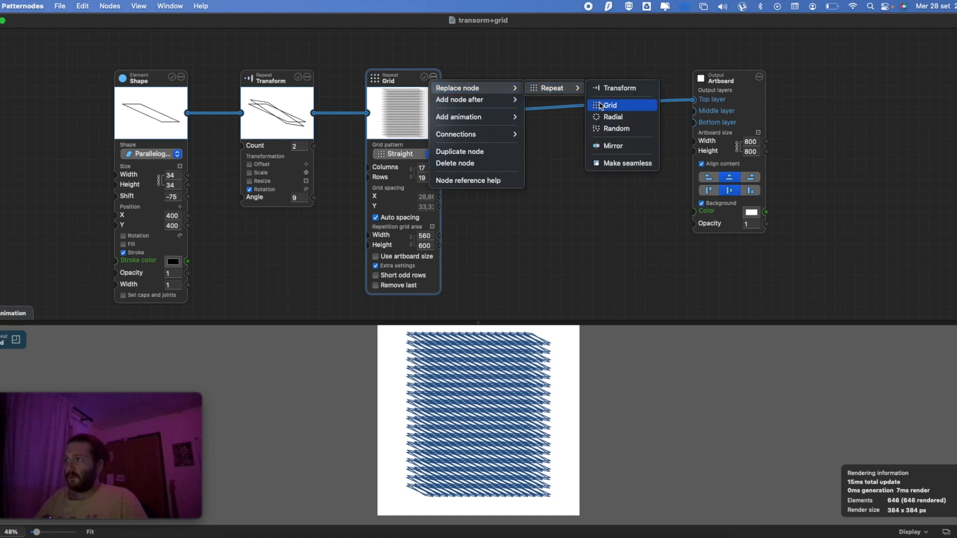
click(607, 117)
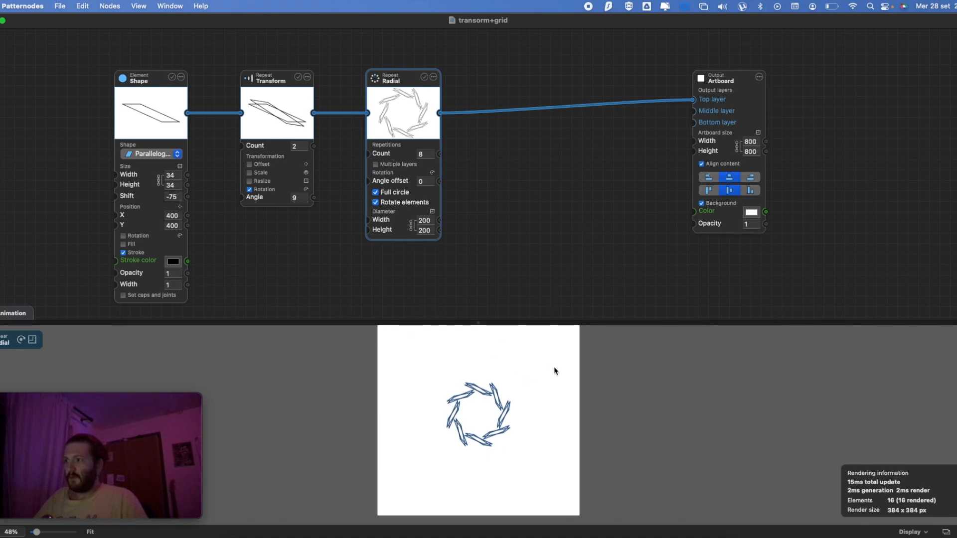
scroll(505, 391, up, 5)
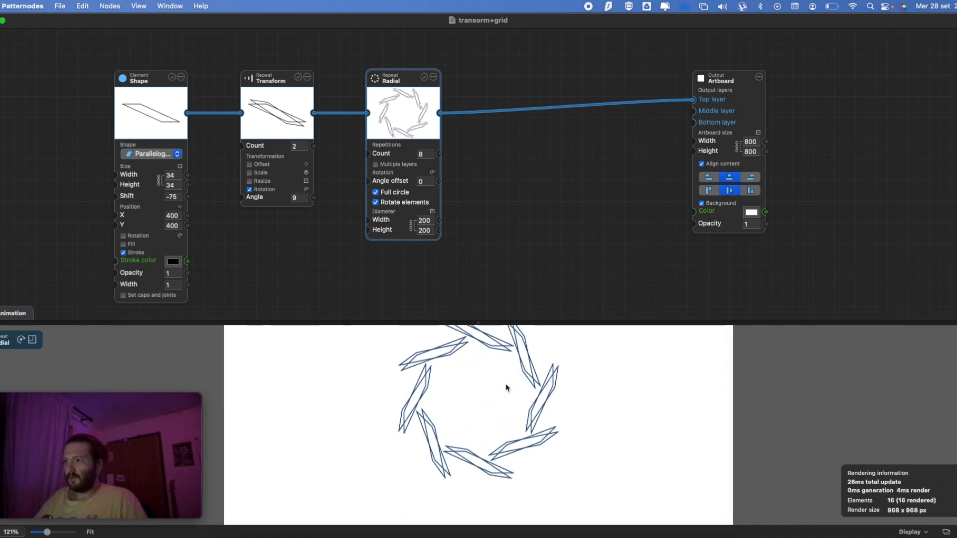
scroll(507, 386, down, 7)
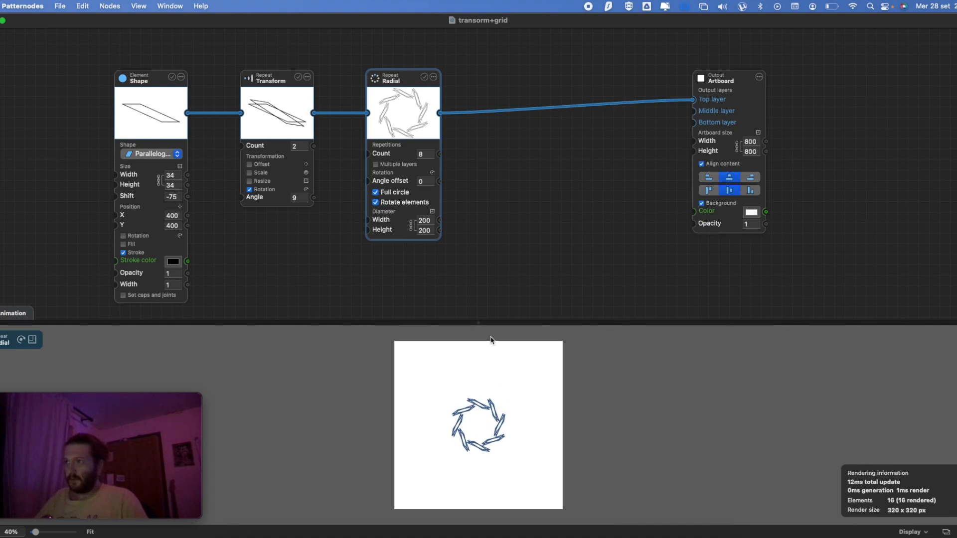
- Set the Radial node's diameter to 600 in width and height
click(428, 231)
click(428, 223)
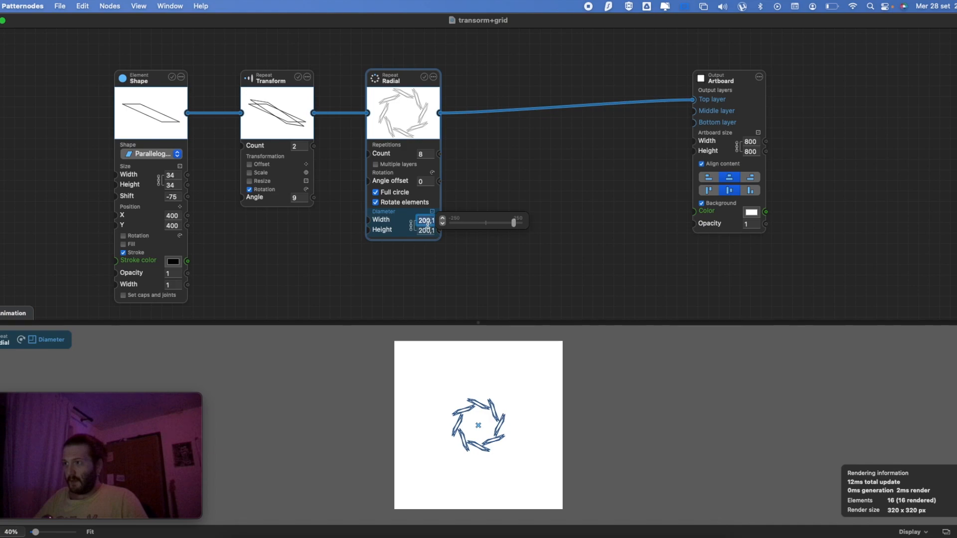
key(Return)
click(467, 218)
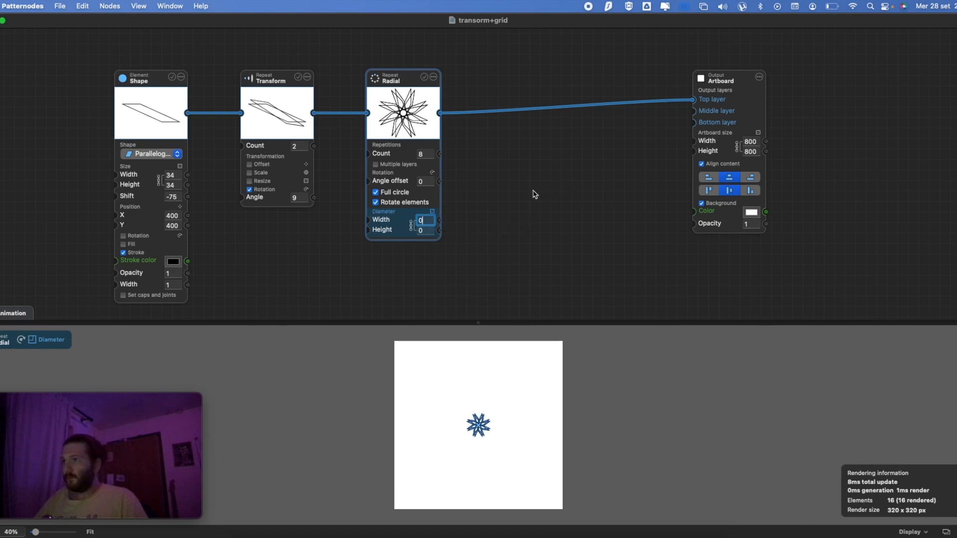
click(471, 232)
click(430, 221)
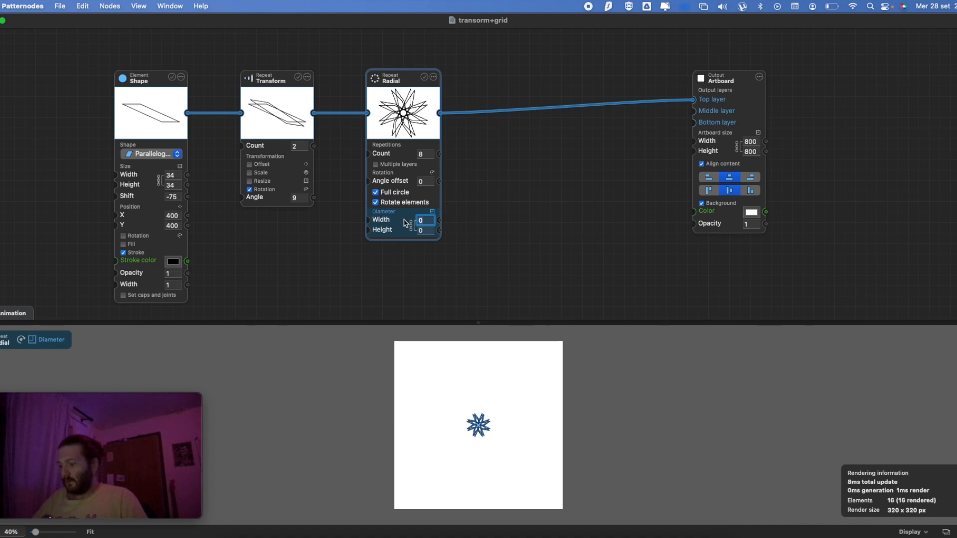
text(600)
key(Return)
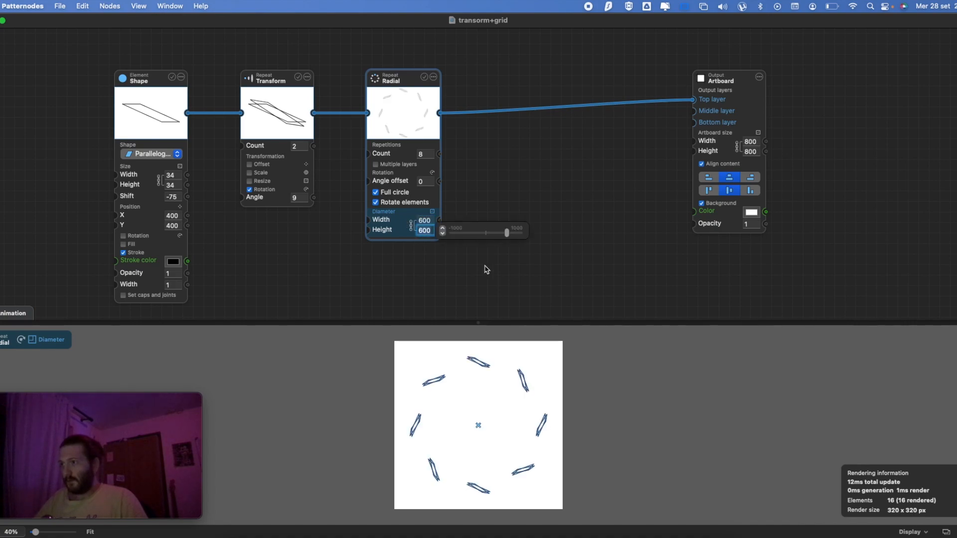
- Raise the Radial node's repetition count to 50 and inspect the ring up close
click(504, 292)
mouse_move(429, 154)
drag(496, 159, 519, 156)
click(491, 196)
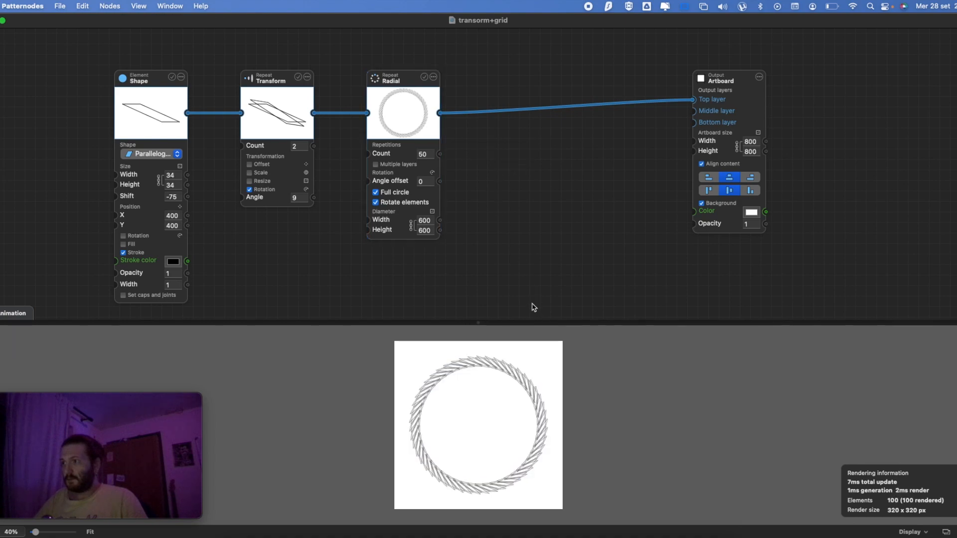
scroll(531, 362, up, 3)
scroll(531, 362, up, 3)
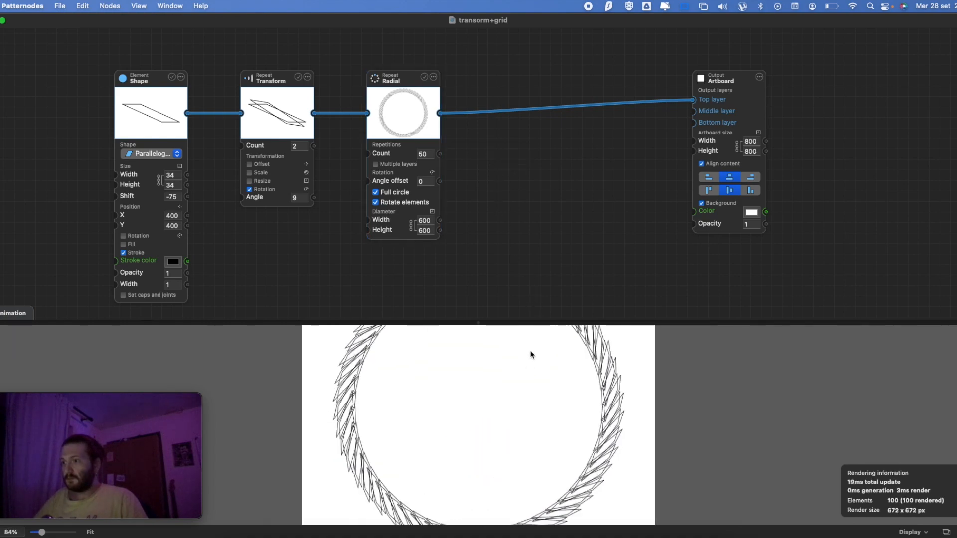
- Turn off the Radial node's full circle option and set the angle step to 3
click(394, 192)
click(431, 196)
mouse_move(456, 194)
mouse_down()
mouse_move(487, 195)
mouse_move(460, 195)
mouse_up()
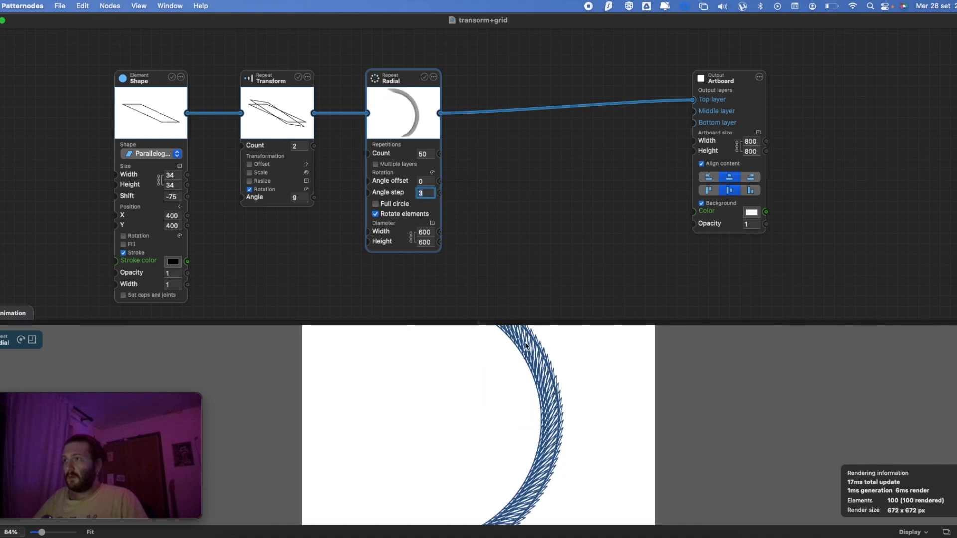
scroll(543, 363, down, 5)
click(545, 358)
key(super+plus)
key(super+plus)
key(super+minus)
key(super+minus)
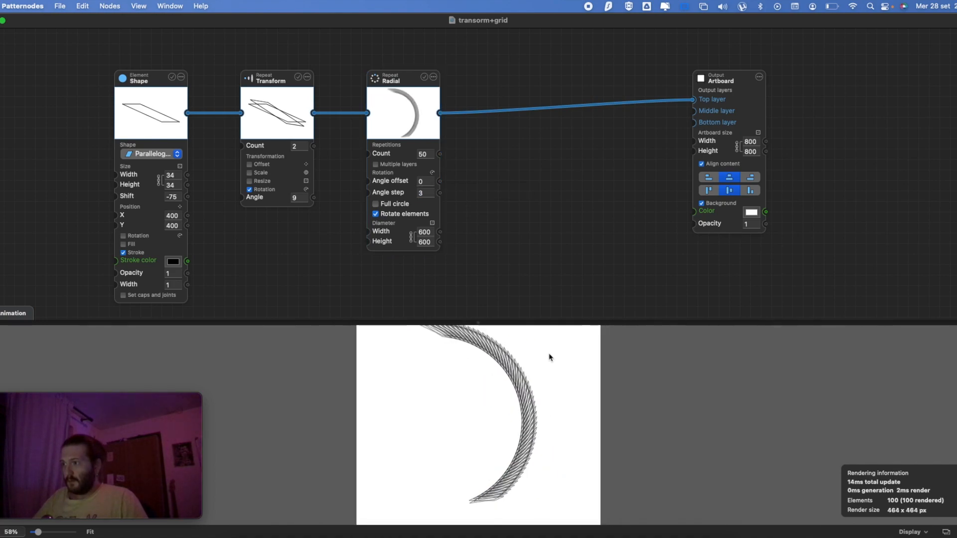
- Set the Radial node's rotation angle offset to -20
click(424, 195)
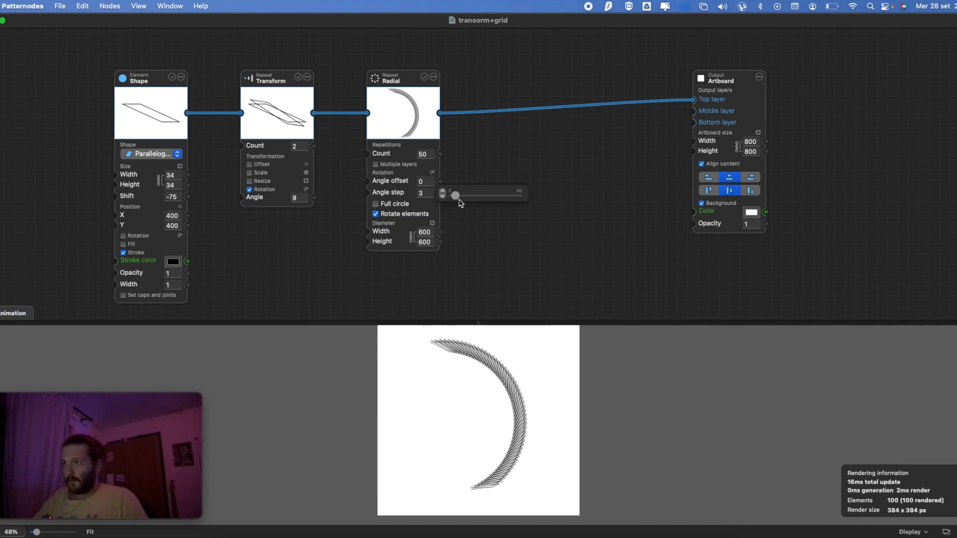
click(431, 181)
mouse_move(486, 186)
mouse_down()
mouse_move(504, 183)
mouse_move(482, 184)
mouse_up()
- Enable multiple layers on the Radial node, with 2 layers and a count offset of 34
click(408, 167)
click(423, 173)
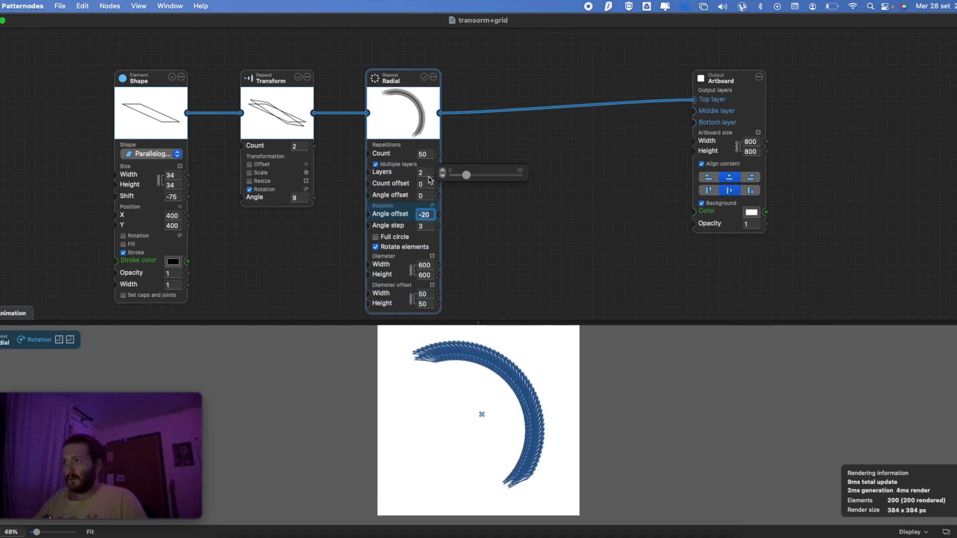
mouse_move(464, 179)
mouse_down()
mouse_move(486, 177)
mouse_move(459, 175)
mouse_move(456, 186)
mouse_move(474, 186)
mouse_up()
mouse_move(435, 186)
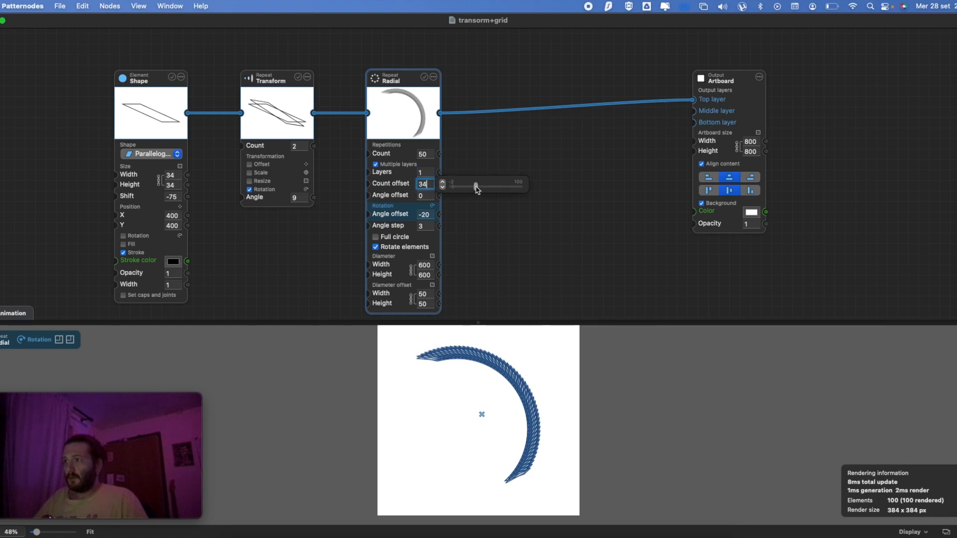
click(442, 170)
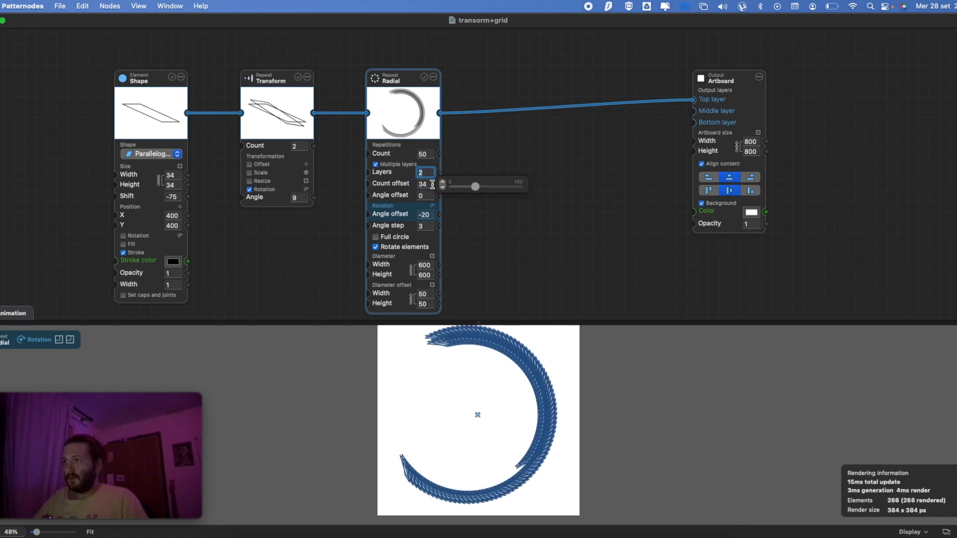
- Set the layers' count offset to 38 and their angle offset to 109, and check the overlapping arcs
drag(474, 186, 483, 203)
mouse_move(440, 196)
scroll(527, 394, up, 4)
scroll(527, 390, down, 5)
mouse_move(436, 298)
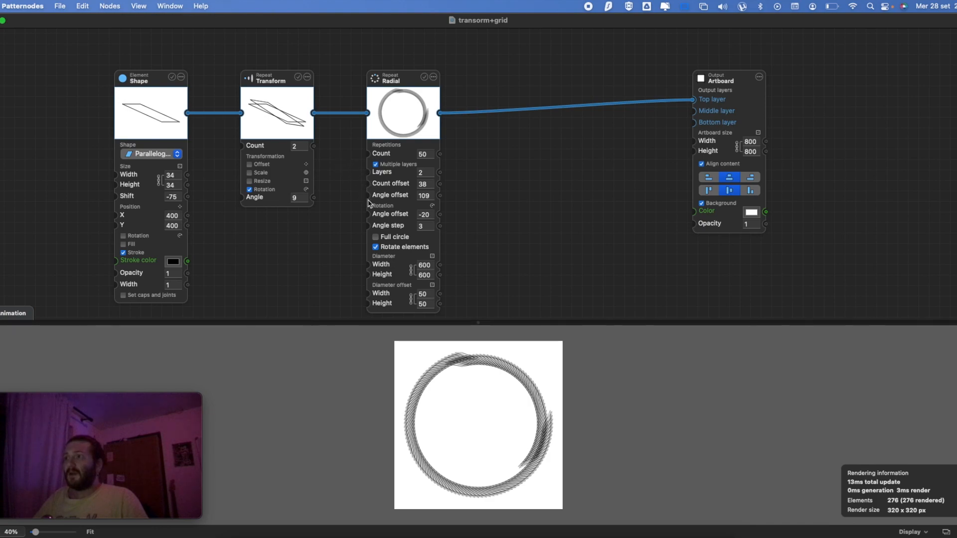
- Turn the Radial node's full circle option back on and reduce the repetition count to 30
click(420, 235)
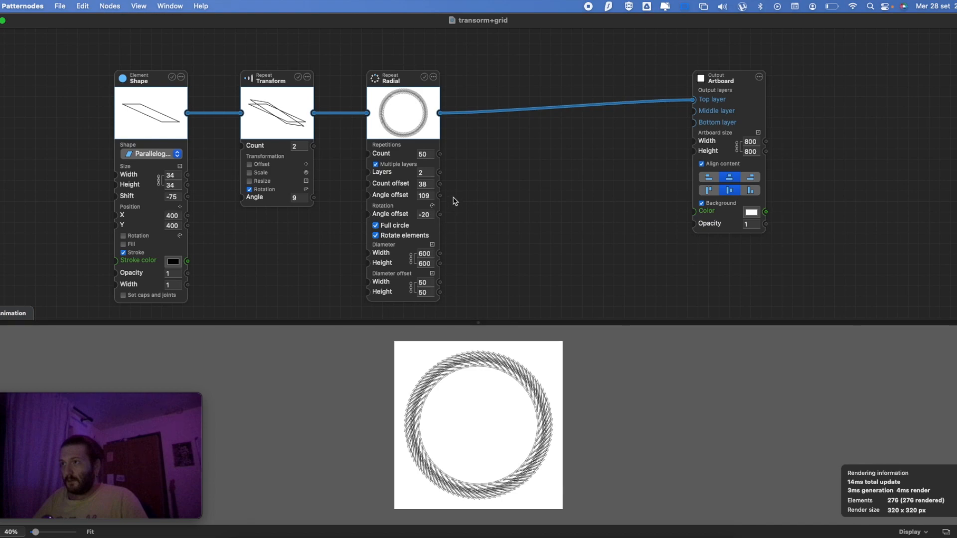
mouse_move(455, 155)
mouse_move(464, 157)
mouse_down()
mouse_move(486, 161)
mouse_move(454, 156)
mouse_move(461, 161)
mouse_up()
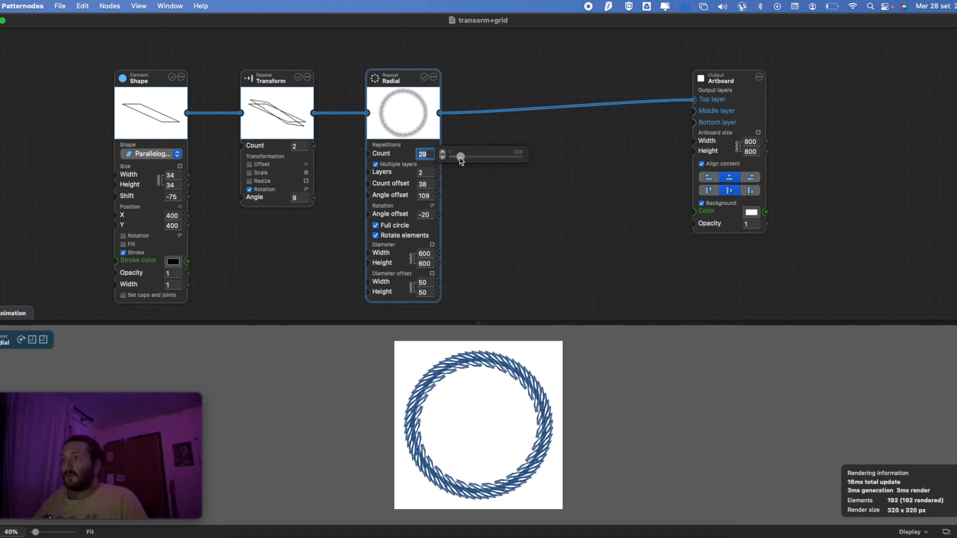
text(30)
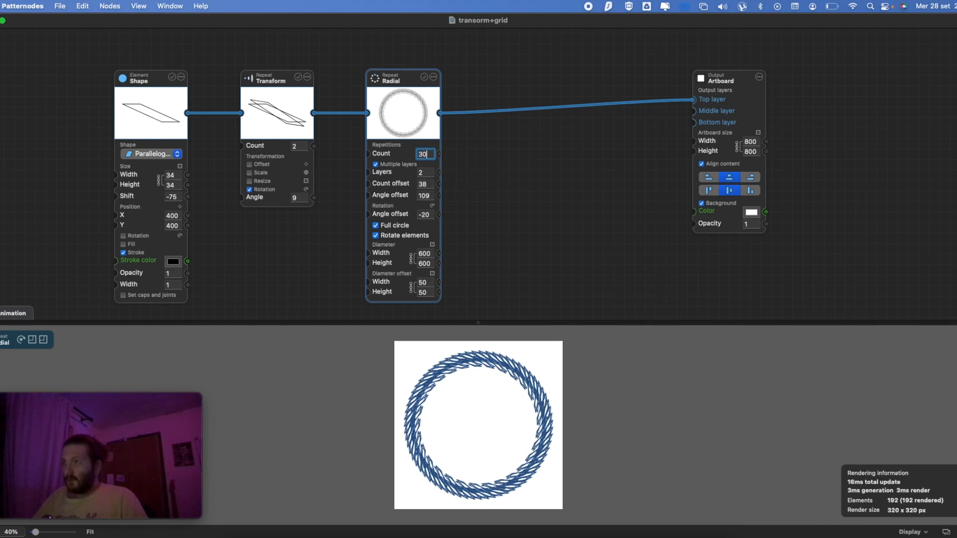
- Set the layers' count offset and angle offset to 0 and inspect the two rings on the artboard
click(417, 185)
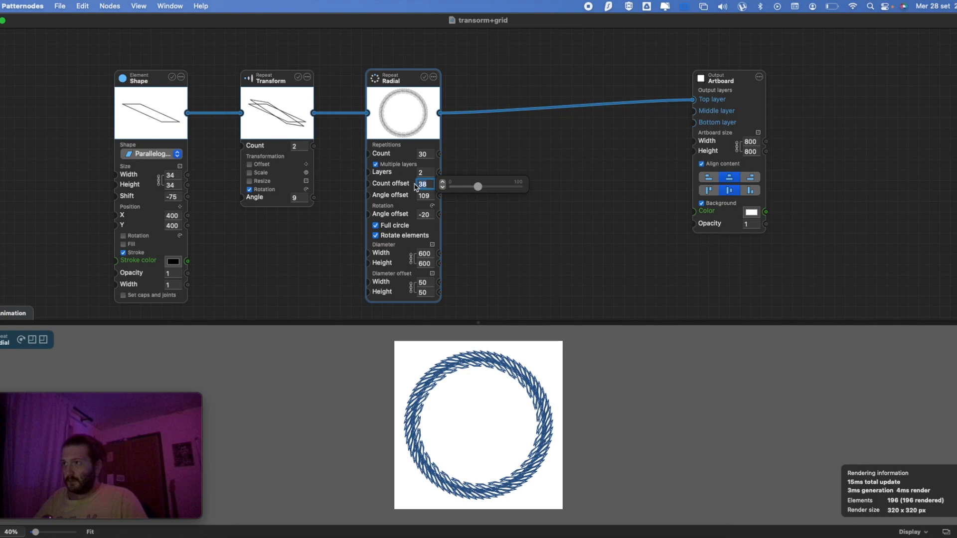
key(Tab)
scroll(529, 376, up, 2)
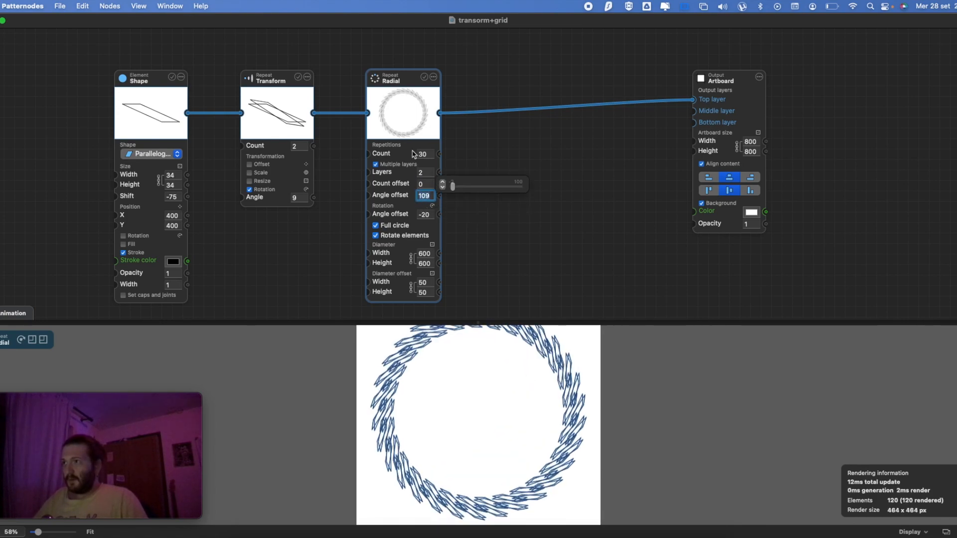
mouse_move(431, 198)
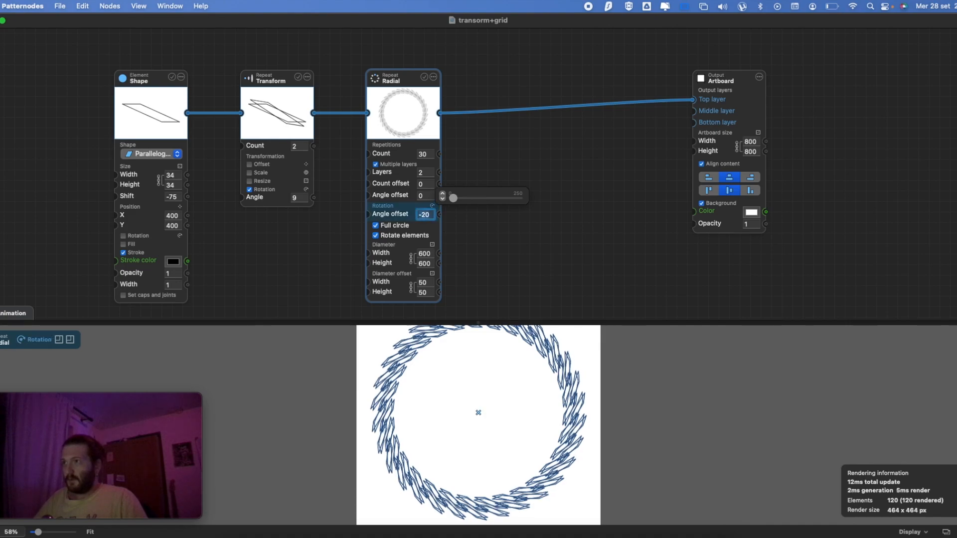
key(Tab)
click(487, 384)
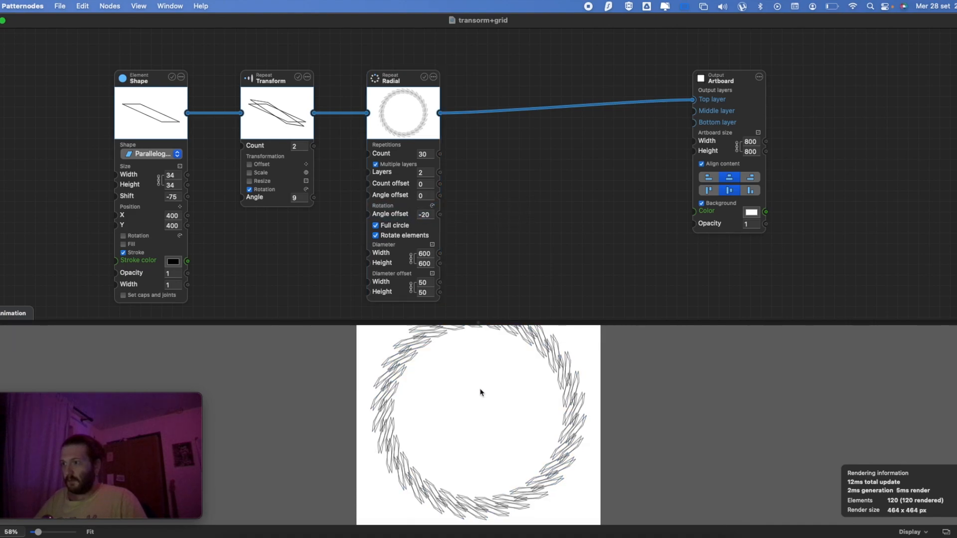
scroll(474, 382, up, 2)
scroll(367, 379, up, 2)
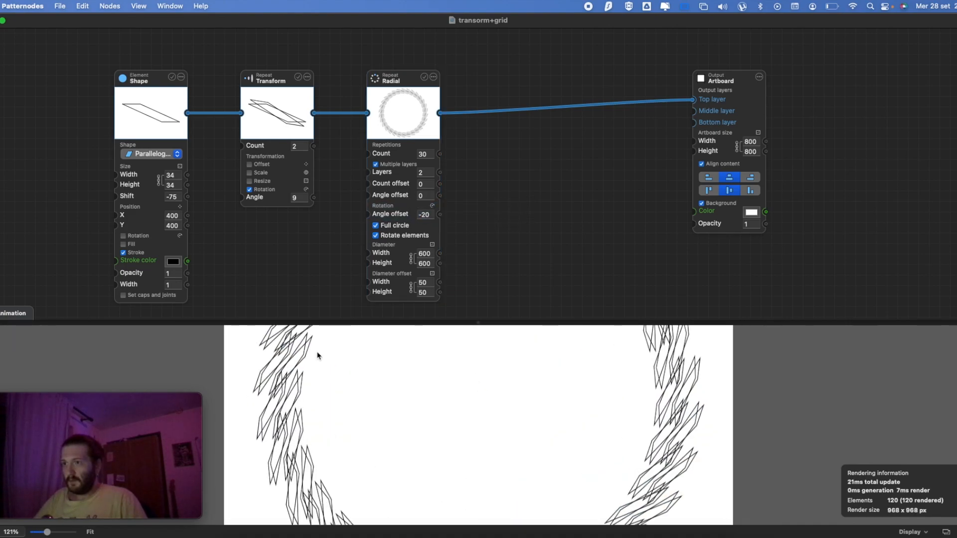
scroll(400, 364, down, 3)
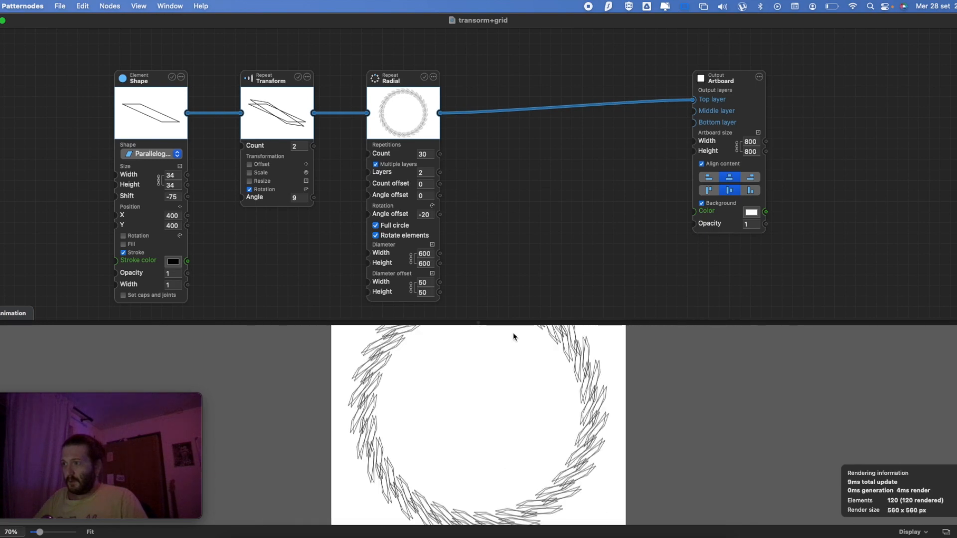
scroll(522, 342, up, 2)
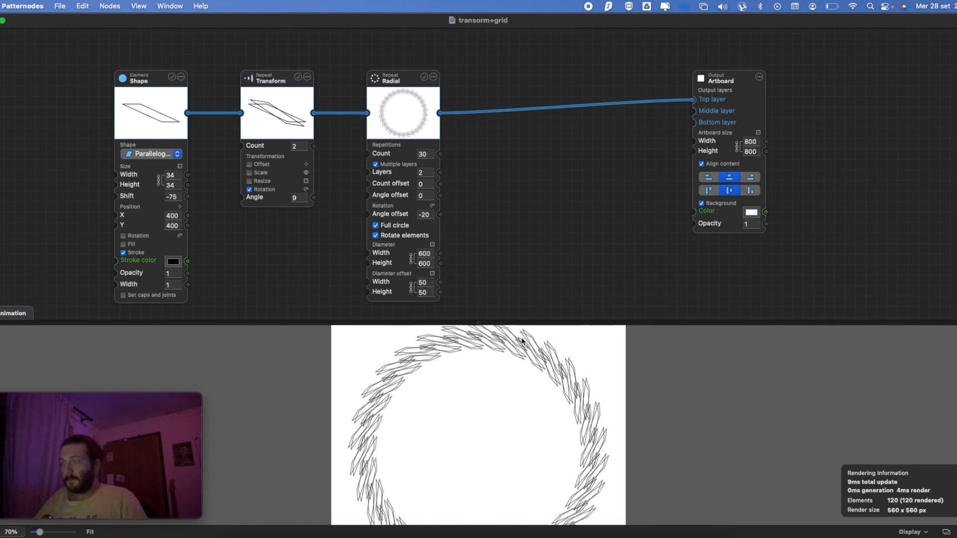
- Increase the Radial node's diameter offset to 117 in width and height to space the layers apart
mouse_move(430, 249)
mouse_move(424, 283)
mouse_move(486, 285)
mouse_down()
mouse_move(450, 286)
mouse_move(524, 287)
mouse_move(481, 287)
mouse_up()
mouse_move(430, 180)
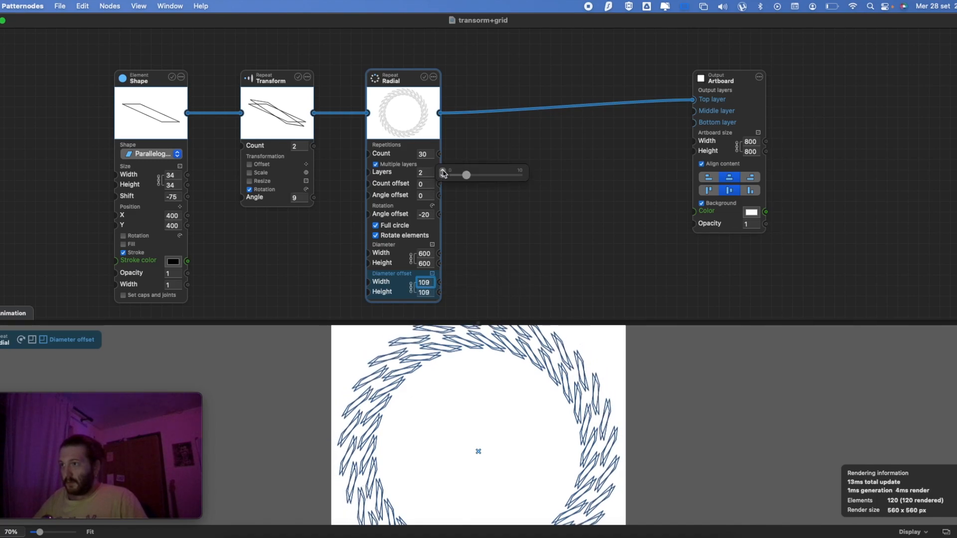
mouse_move(434, 288)
drag(483, 289, 485, 287)
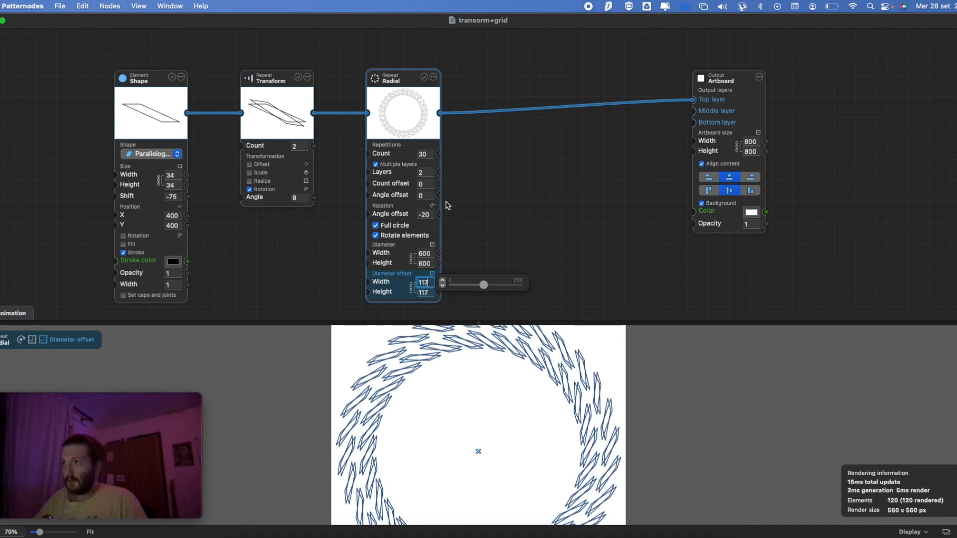
- Increase the Radial node's layers to 5 and inspect the pattern on the artboard
click(443, 173)
click(442, 172)
click(442, 173)
scroll(479, 365, down, 4)
scroll(478, 362, down, 2)
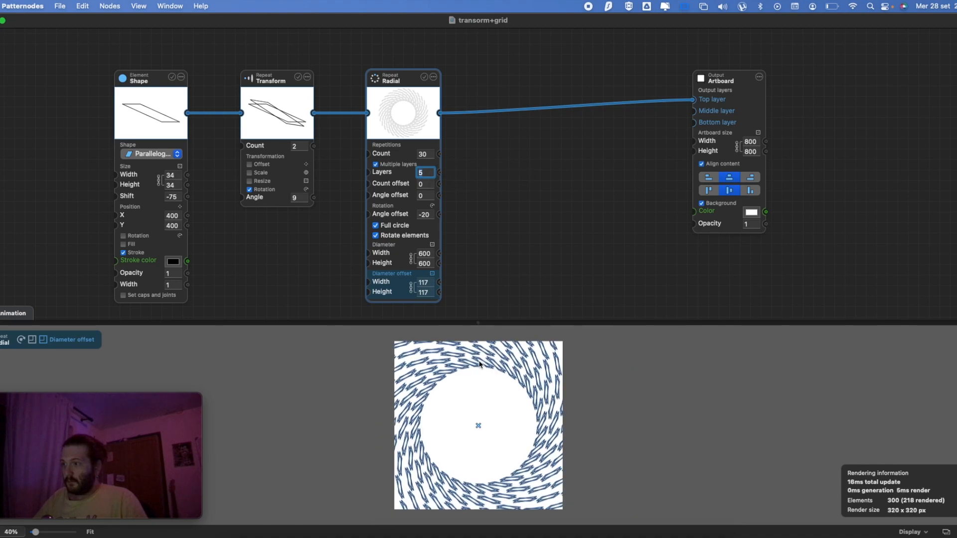
click(601, 428)
scroll(546, 428, up, 3)
scroll(547, 422, up, 2)
scroll(548, 421, down, 4)
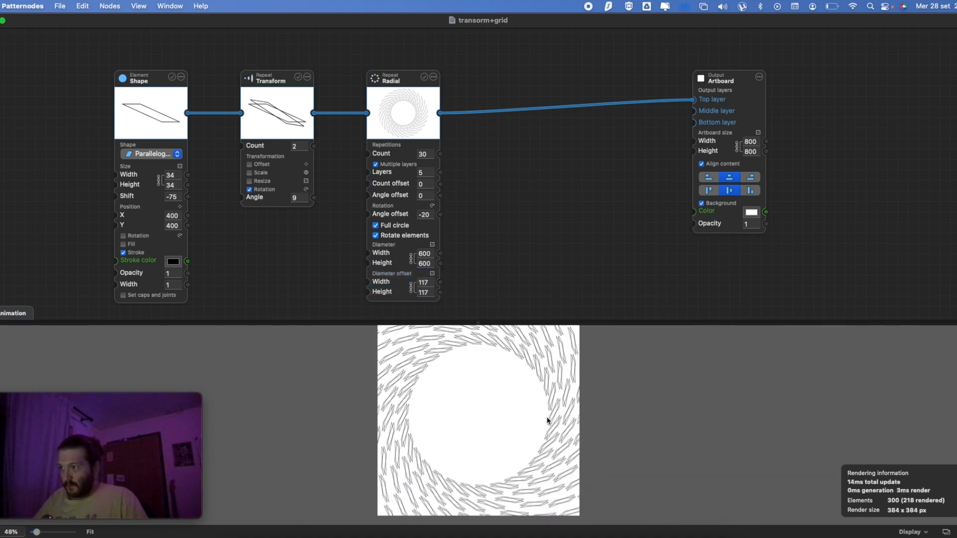
- Increase the Transform node's count to 21 to add more rotated parallelogram copies
scroll(549, 406, down, 2)
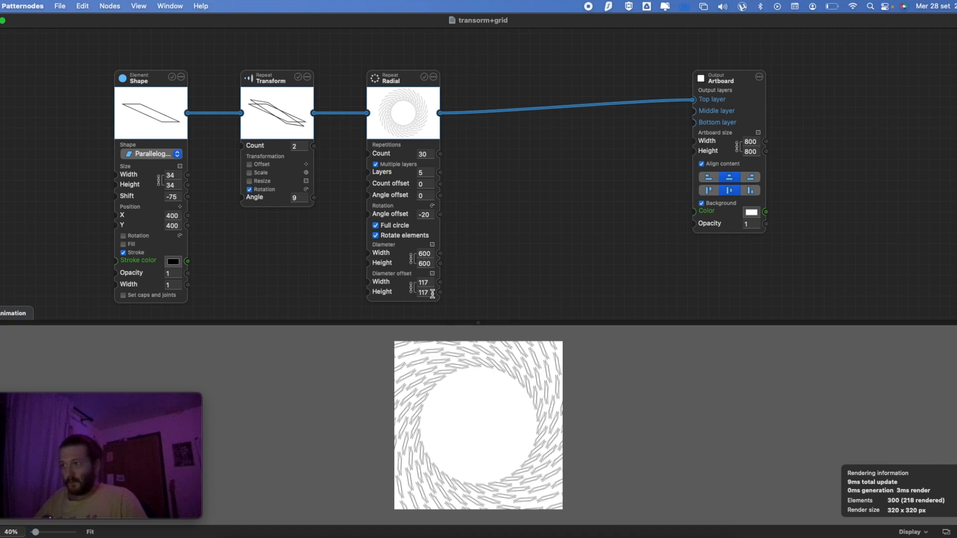
click(316, 146)
click(316, 144)
click(316, 145)
click(315, 144)
click(316, 144)
click(315, 144)
click(315, 144)
click(317, 144)
click(316, 145)
click(316, 145)
click(316, 145)
click(316, 145)
click(316, 145)
click(317, 145)
click(316, 145)
click(316, 145)
click(316, 145)
click(316, 145)
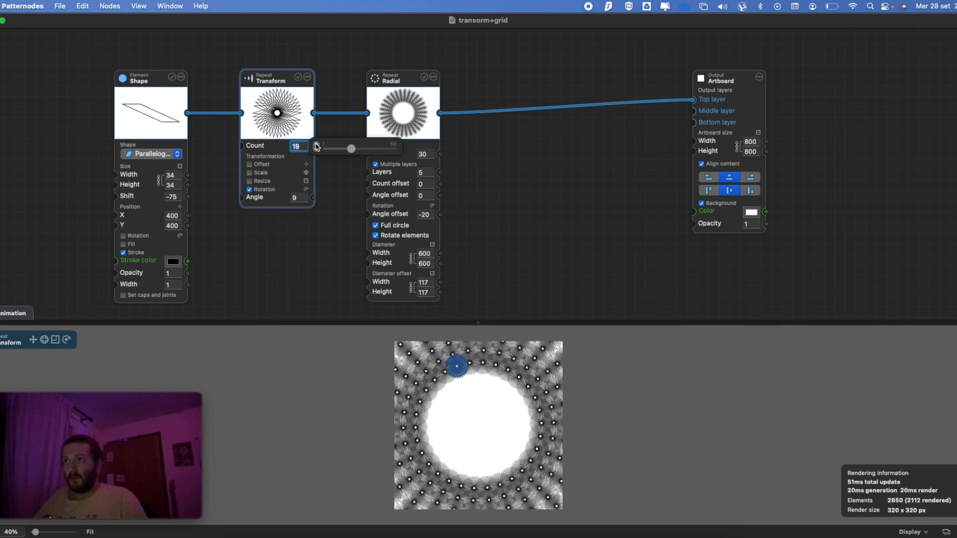
click(316, 145)
click(316, 145)
click(325, 199)
- Examine the dense ring pattern on the artboard both up close and as a whole
scroll(541, 399, up, 5)
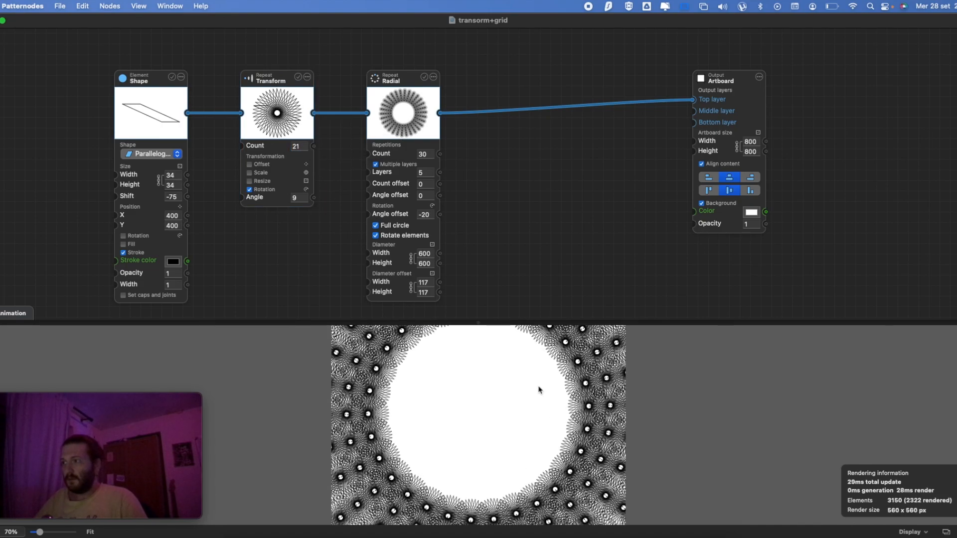
scroll(627, 388, down, 5)
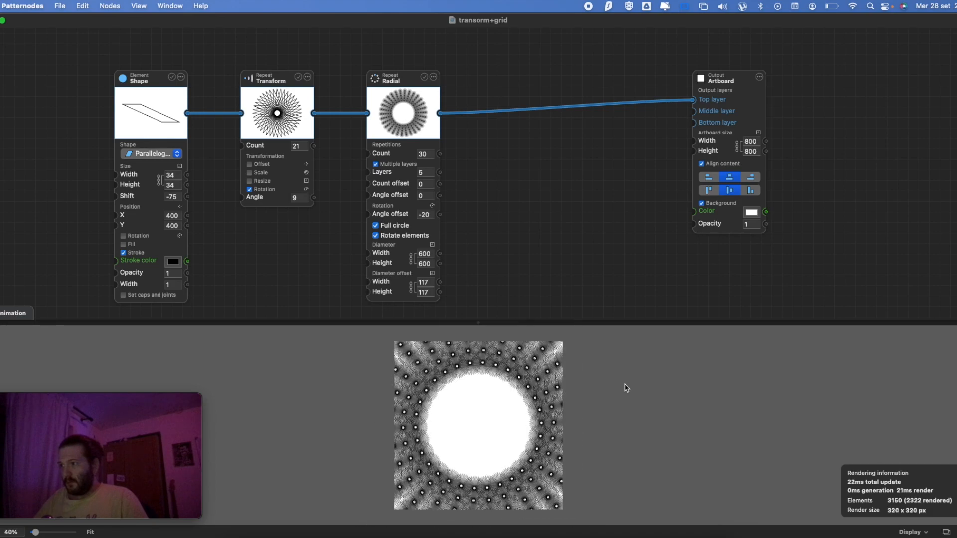
scroll(579, 361, up, 3)
scroll(580, 361, down, 3)
scroll(443, 363, up, 2)
key(super+z)
scroll(442, 363, up, 1)
scroll(443, 364, up, 2)
scroll(442, 363, down, 4)
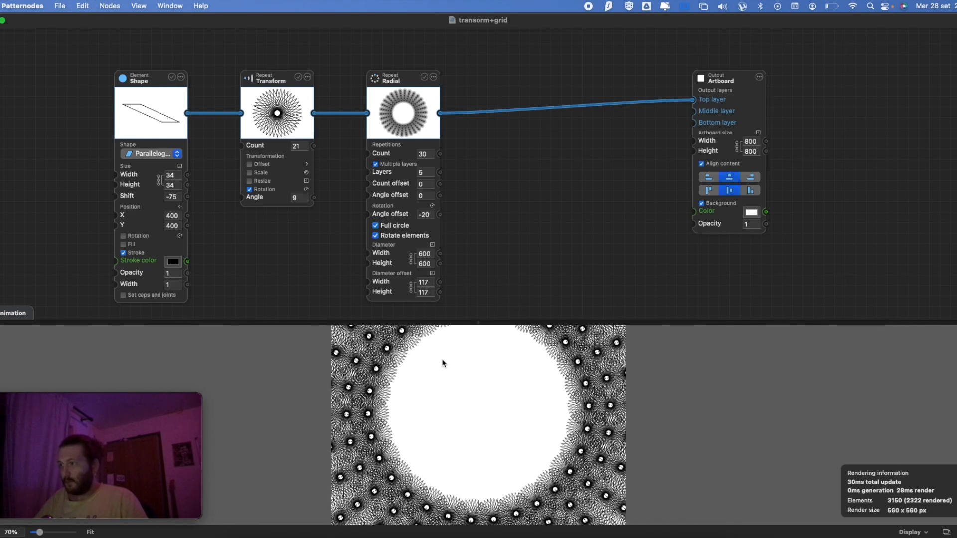
- Undo the last four increases of the Transform node's count
key(super+z)
key(super+z)
key(super+z)
key(super+z)
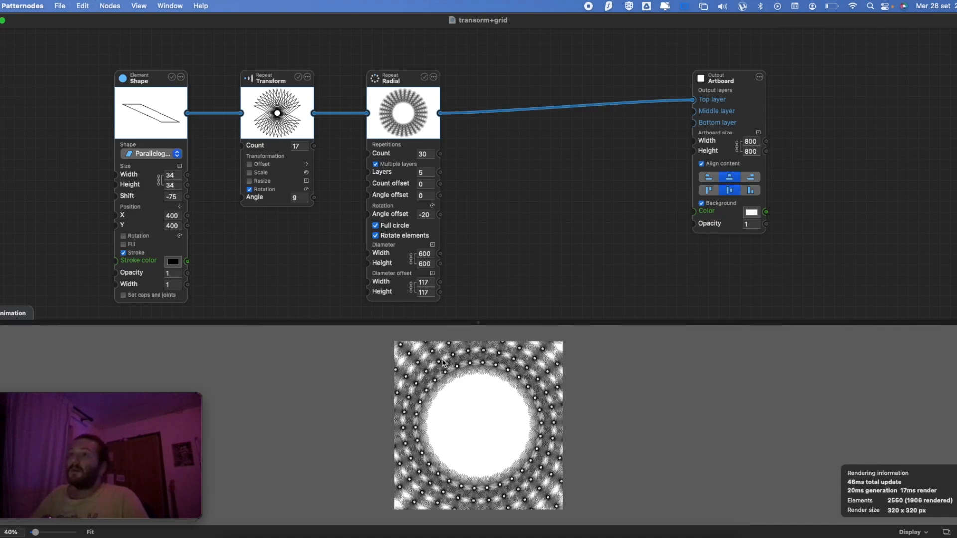
- Change the Shape node from parallelogram to polygon and increase its diameter to 109
click(136, 154)
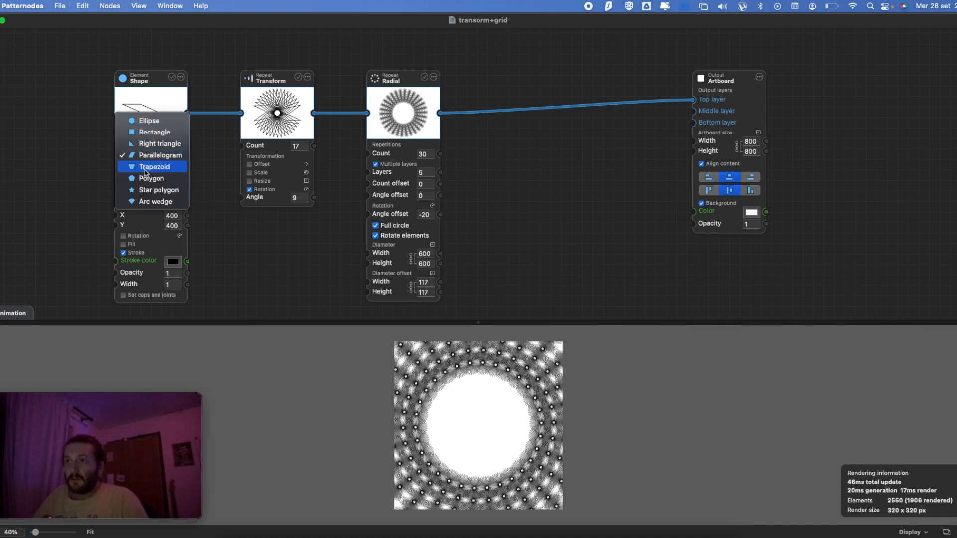
click(149, 178)
scroll(505, 370, up, 3)
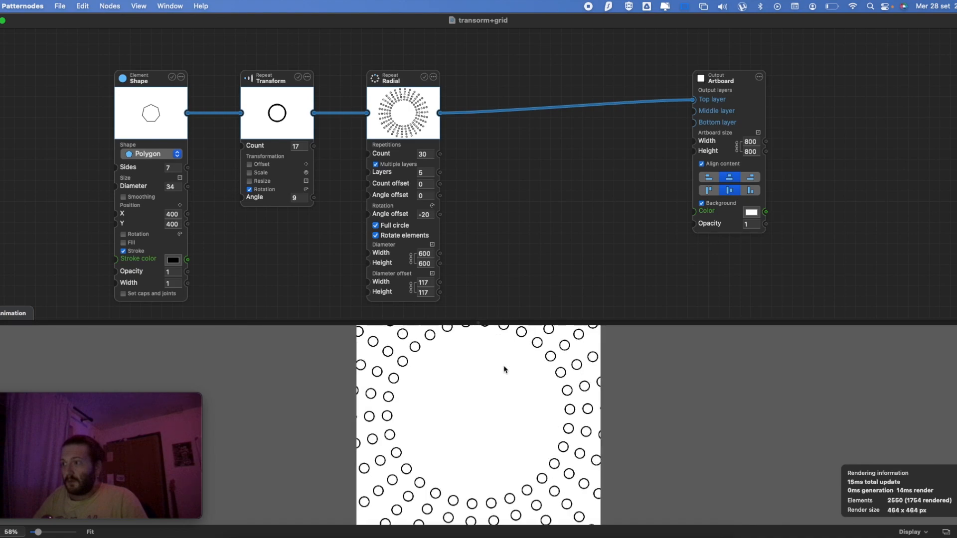
scroll(503, 352, up, 2)
mouse_move(180, 168)
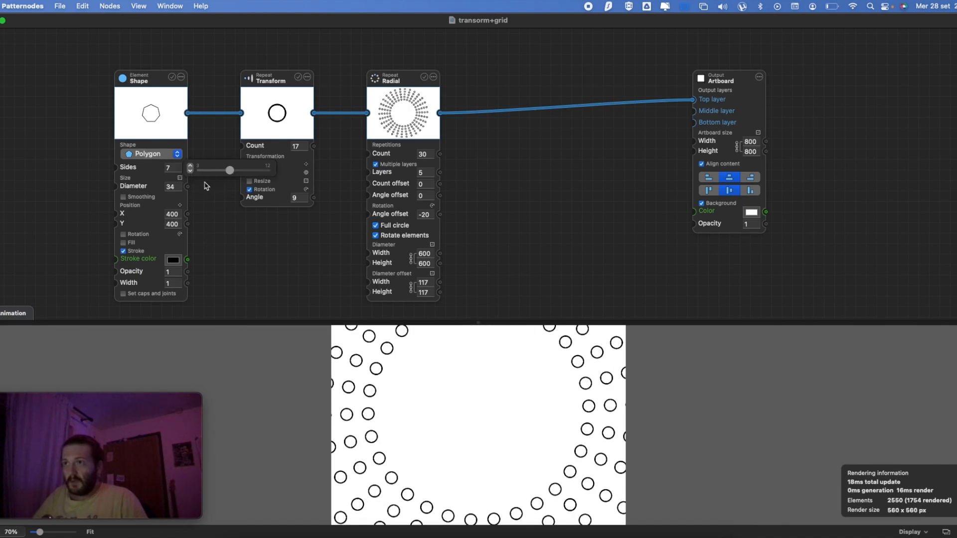
mouse_move(197, 194)
drag(248, 192, 297, 194)
mouse_move(213, 192)
mouse_down()
mouse_move(240, 188)
mouse_move(228, 190)
mouse_up()
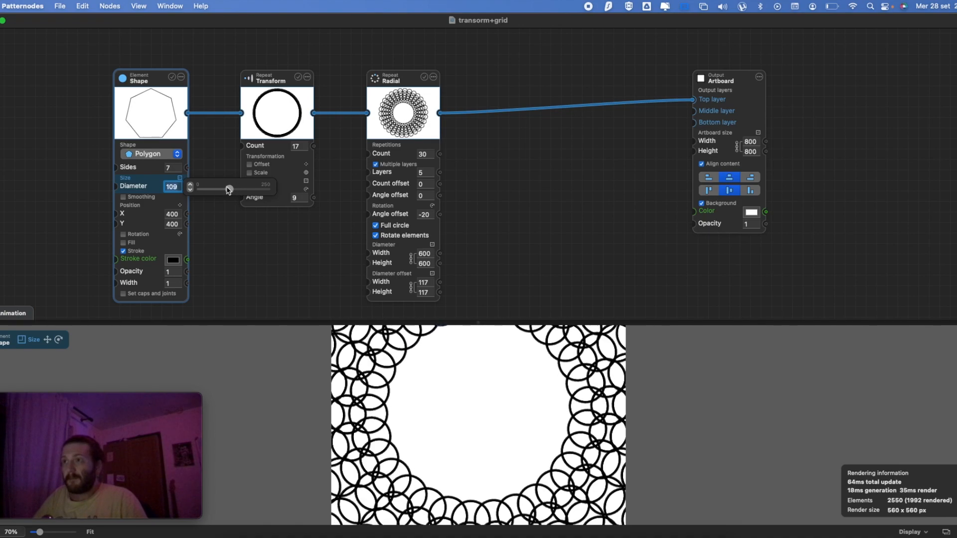
- Replace the Transform node's rotation with a resize that adds -20 in X and Y, and inspect the pattern
click(269, 190)
click(264, 180)
key(super+minus)
key(super+minus)
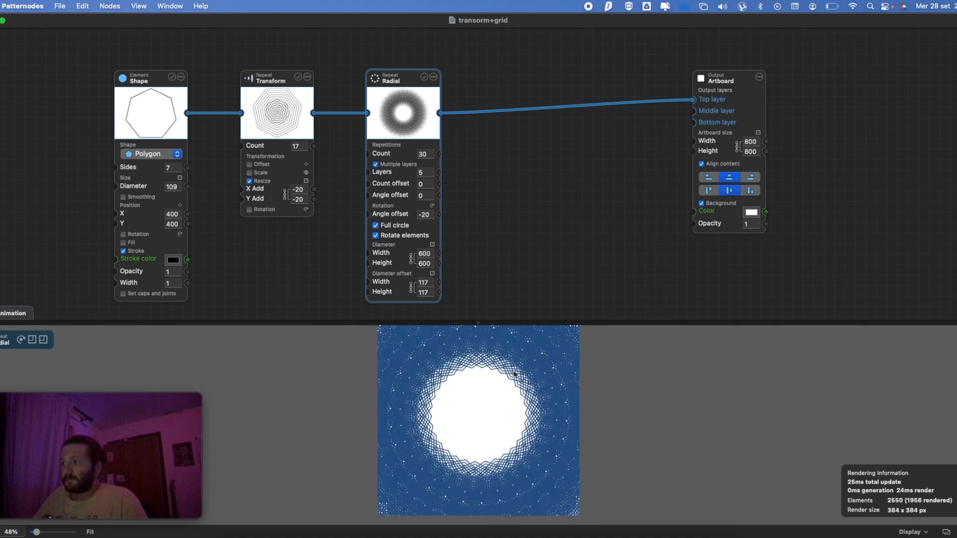
key(super+plus)
- Reduce the Radial node's diameter offset to -2 in width and height
mouse_move(435, 287)
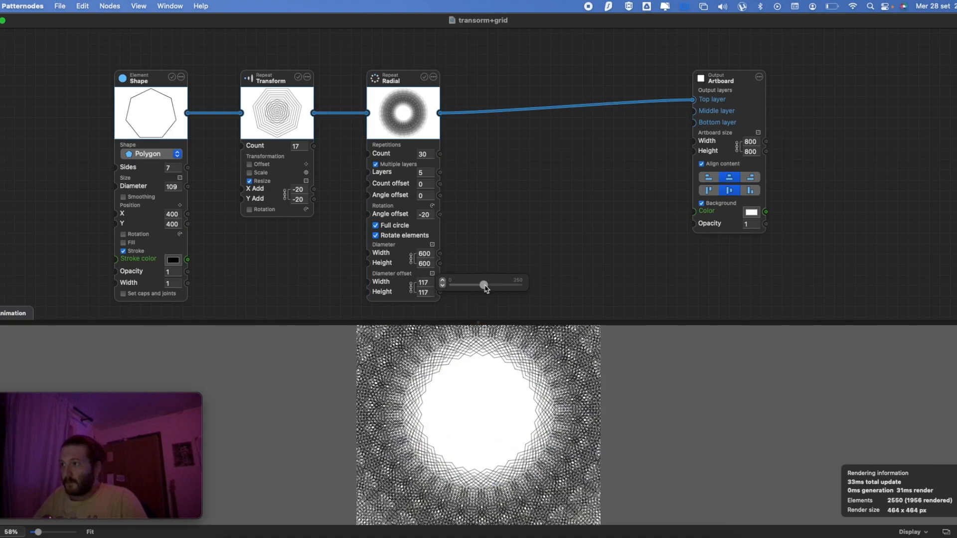
drag(486, 288, 449, 284)
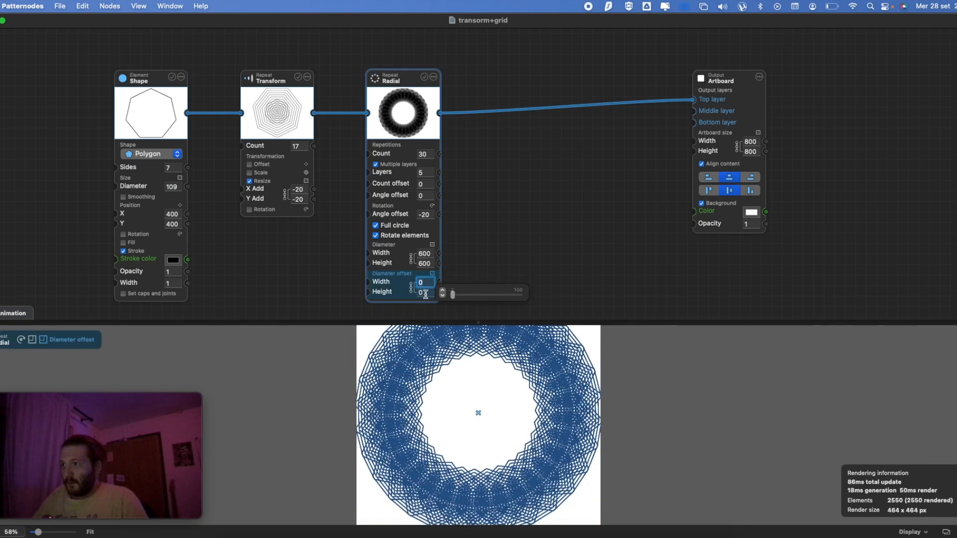
mouse_move(452, 284)
mouse_down()
mouse_move(464, 285)
mouse_move(446, 280)
mouse_up()
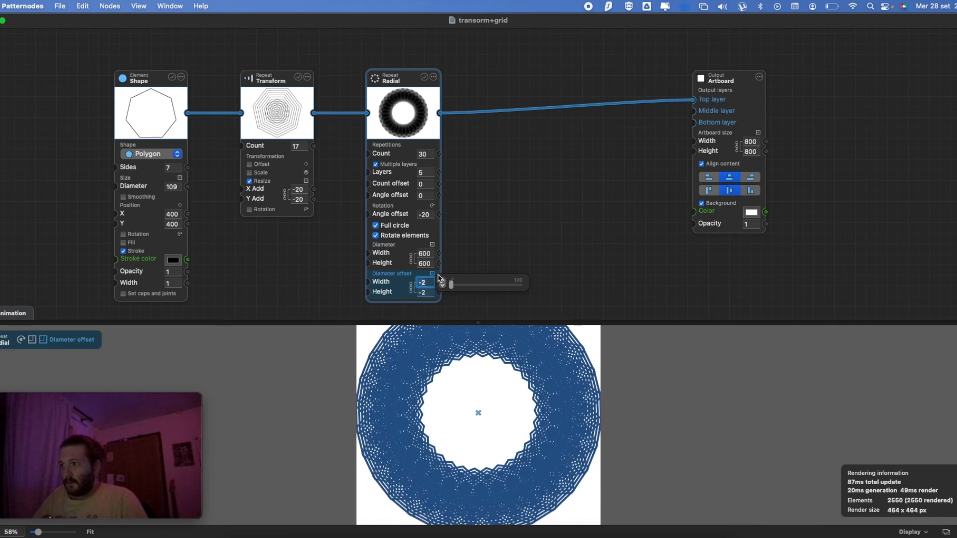
click(463, 249)
- Adjust the Radial node's diameter to 504 in width and height while checking how the ring fits the artboard
mouse_move(430, 255)
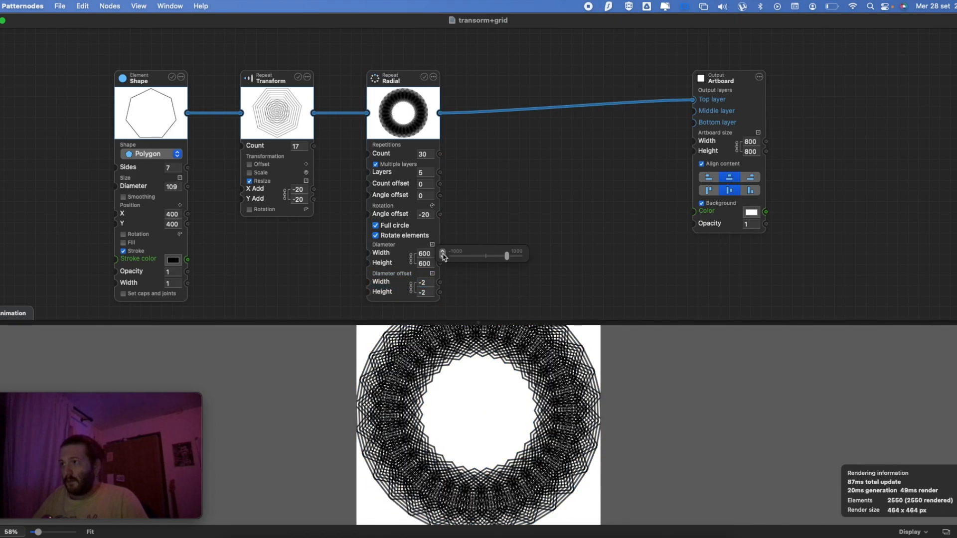
mouse_move(507, 257)
mouse_down()
mouse_move(491, 256)
mouse_move(502, 255)
mouse_up()
click(496, 228)
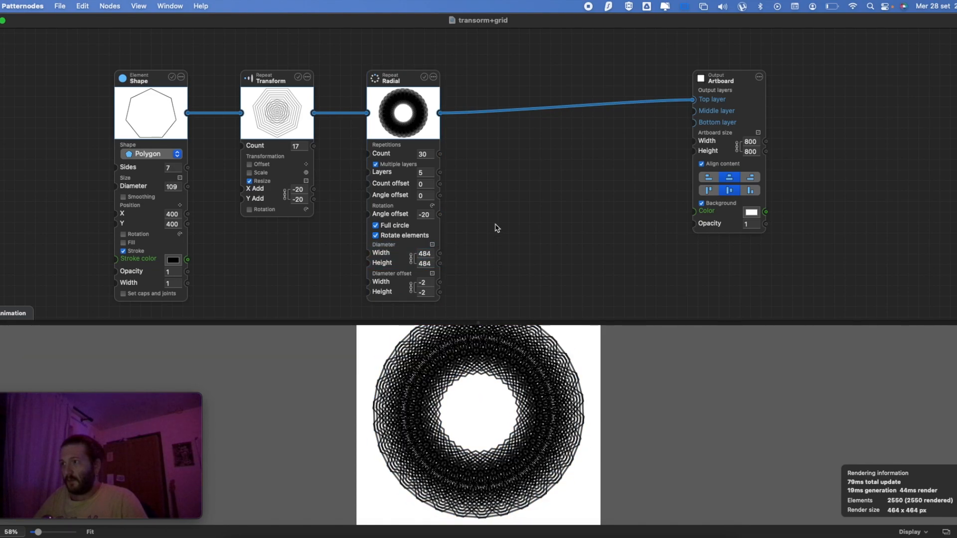
scroll(519, 358, up, 5)
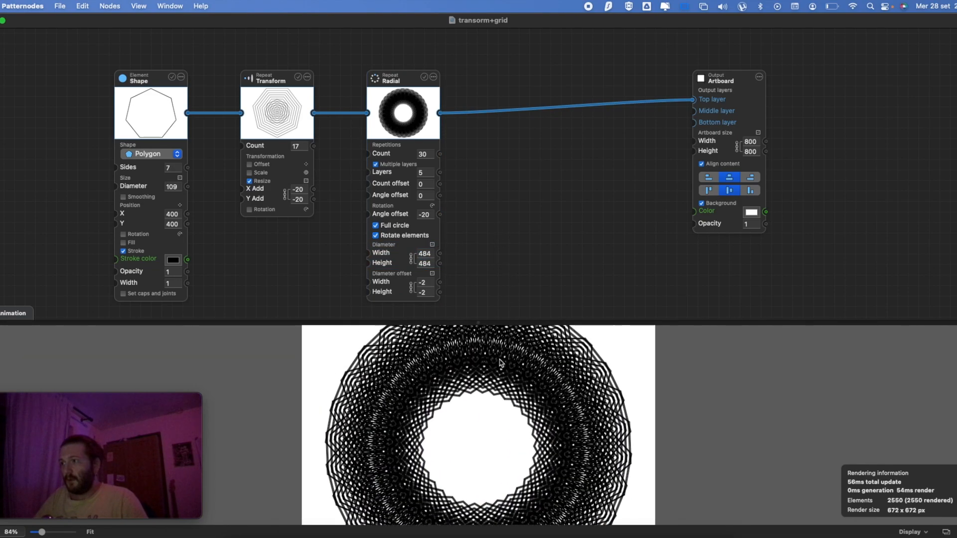
scroll(500, 362, down, 6)
mouse_move(432, 251)
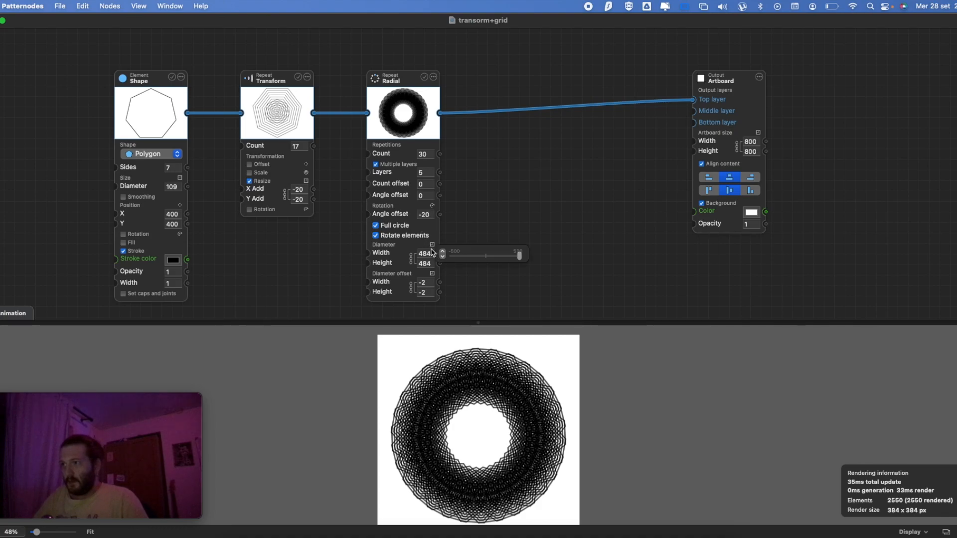
mouse_move(518, 258)
mouse_down()
mouse_move(502, 254)
mouse_move(529, 260)
mouse_move(504, 255)
mouse_up()
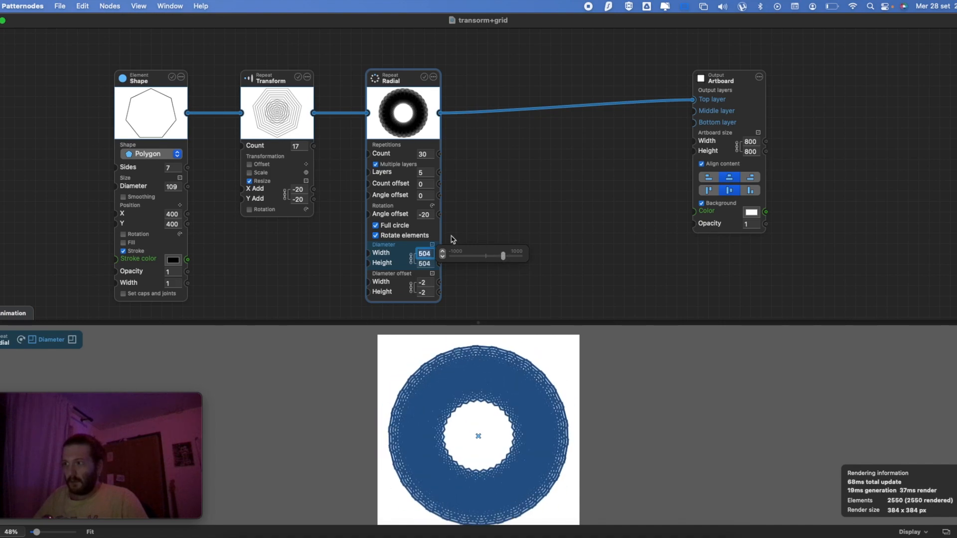
- Set the Radial node's rotation angle offset to 113 and reduce its layers to 1
mouse_move(430, 213)
drag(479, 220, 512, 220)
mouse_move(428, 181)
drag(481, 184, 461, 179)
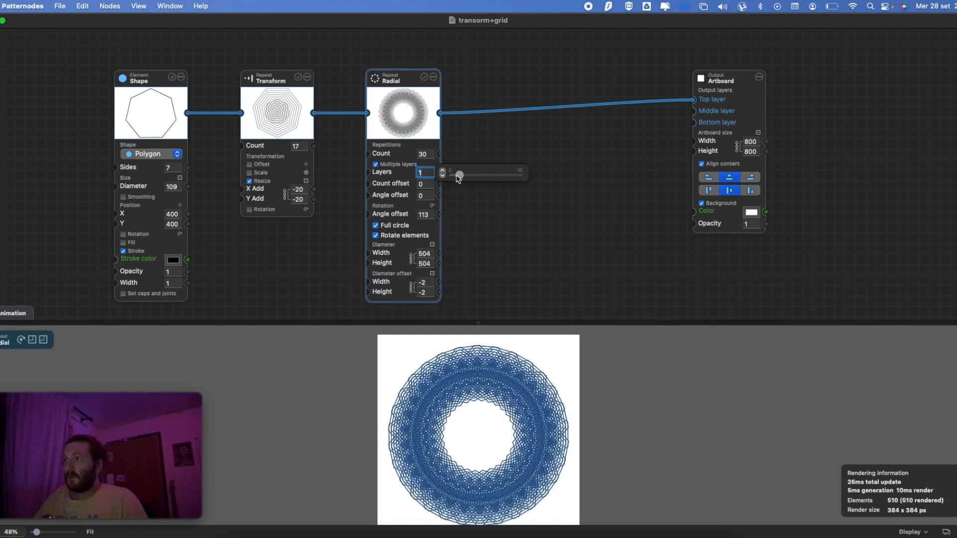
- Reduce the Radial node's repetition count to 15 and inspect the ring of nested polygons
mouse_move(432, 153)
drag(491, 161, 470, 158)
scroll(531, 375, up, 3)
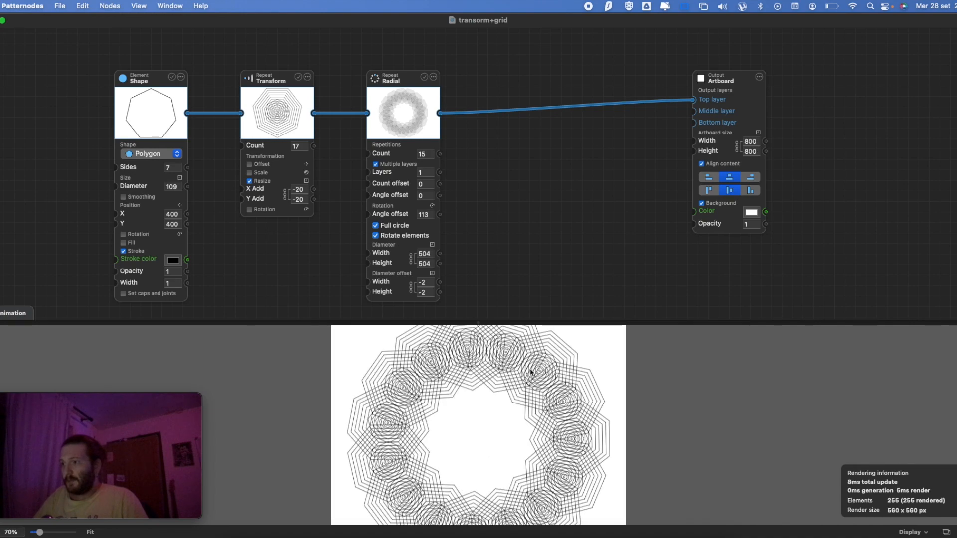
scroll(309, 216, down, 2)
scroll(309, 215, down, 1)
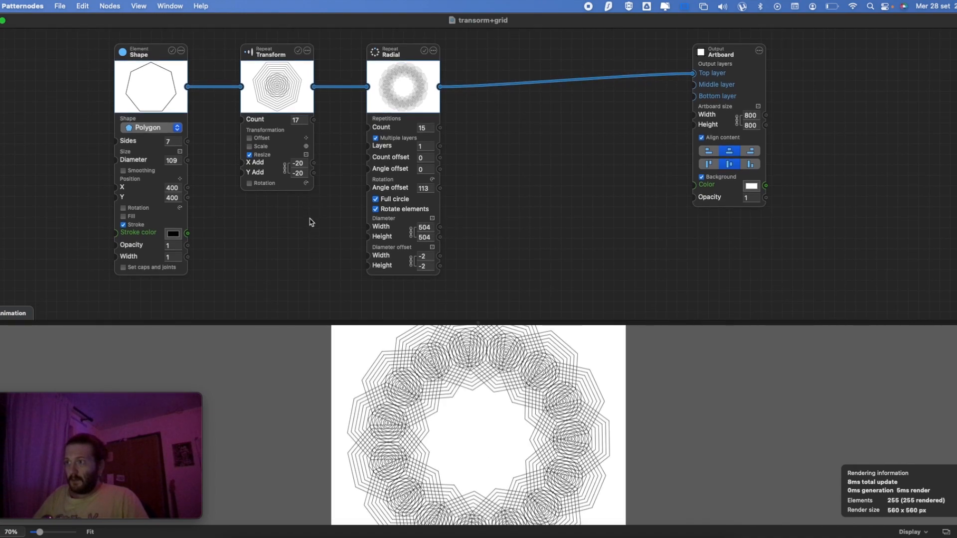
scroll(449, 361, down, 3)
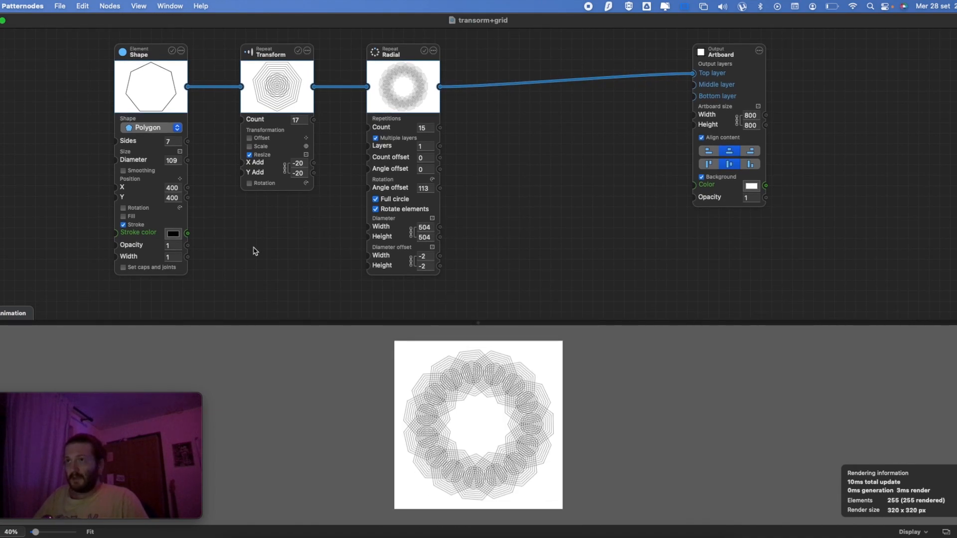
- Review the Shape, Transform and Radial node chain and locate the original polygon within the ring on the artboard
drag(252, 250, 234, 198)
scroll(492, 395, down, 1)
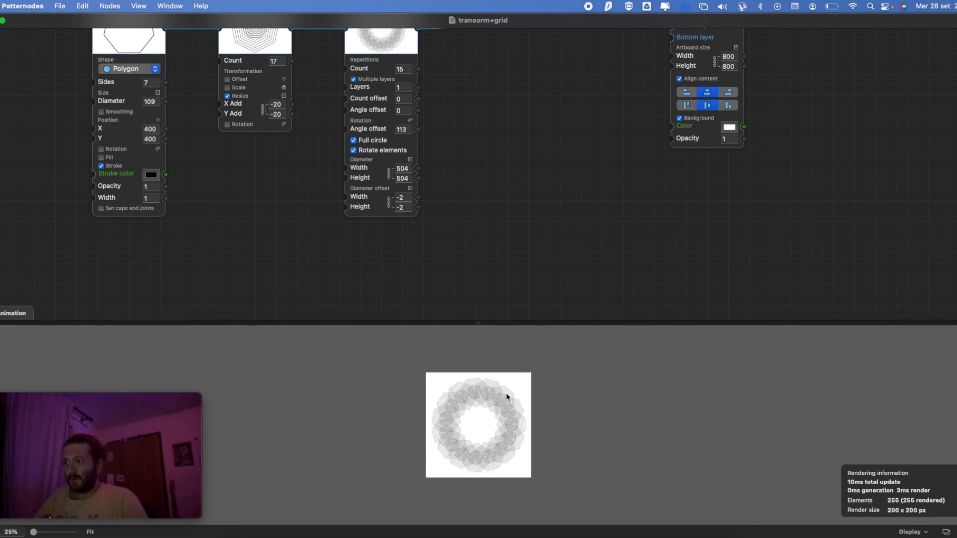
scroll(216, 160, up, 3)
scroll(219, 161, up, 2)
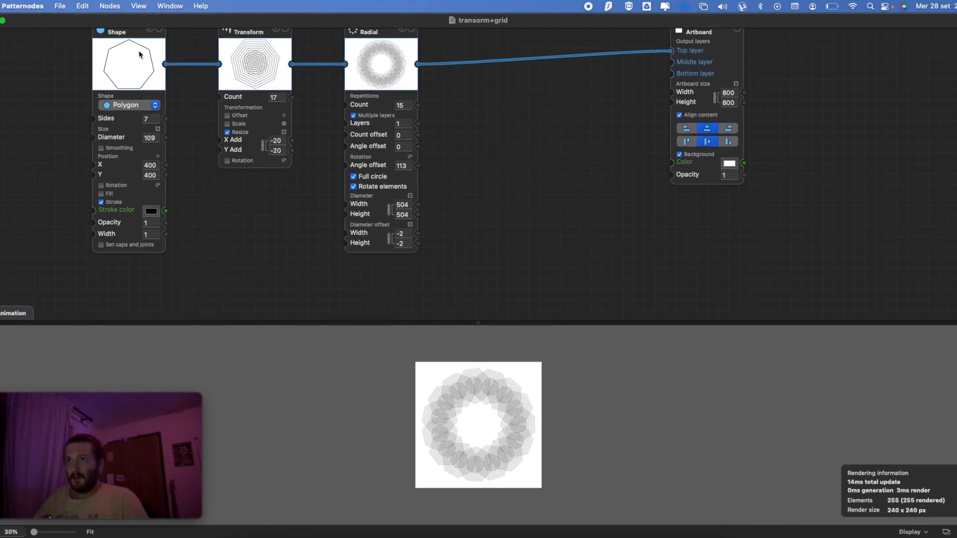
click(121, 33)
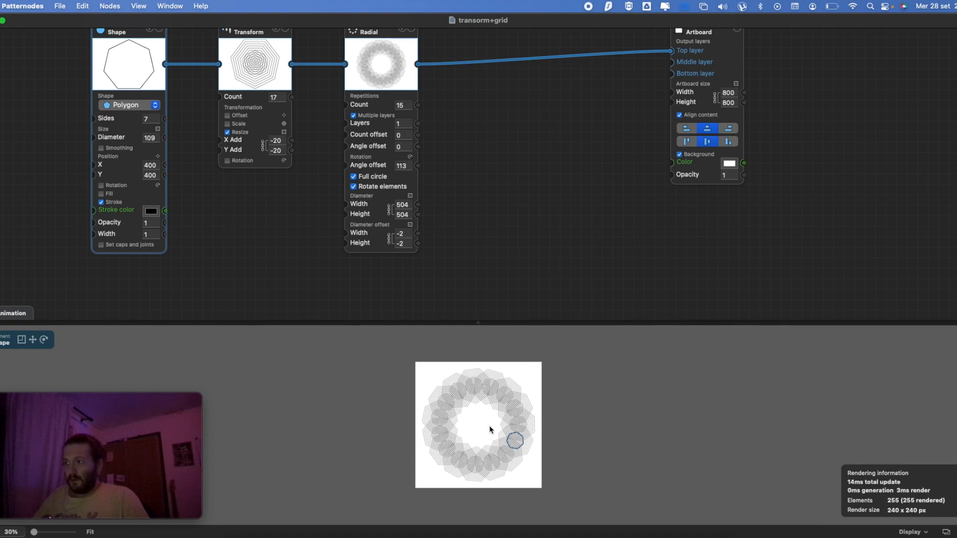
scroll(496, 429, up, 1)
scroll(473, 405, down, 2)
scroll(233, 222, down, 1)
scroll(234, 220, down, 2)
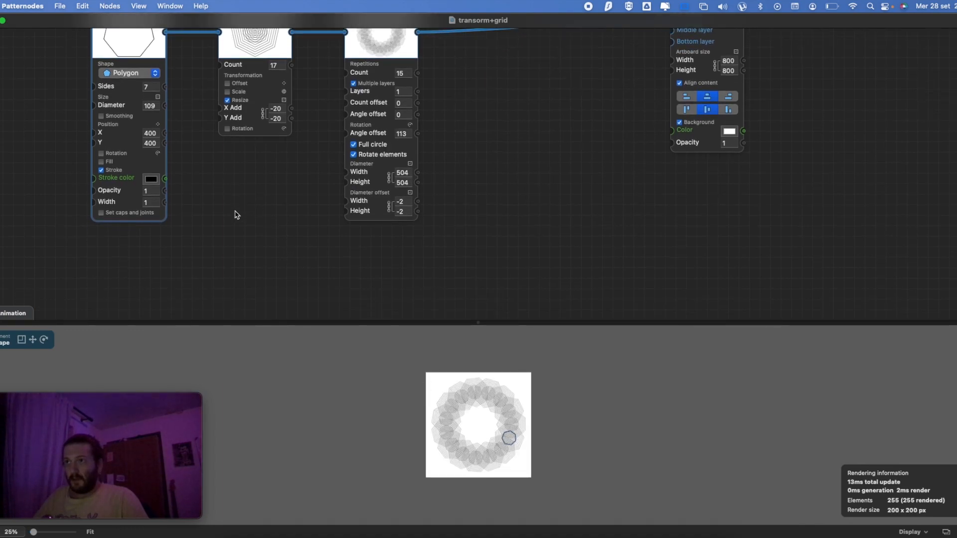
scroll(234, 219, up, 4)
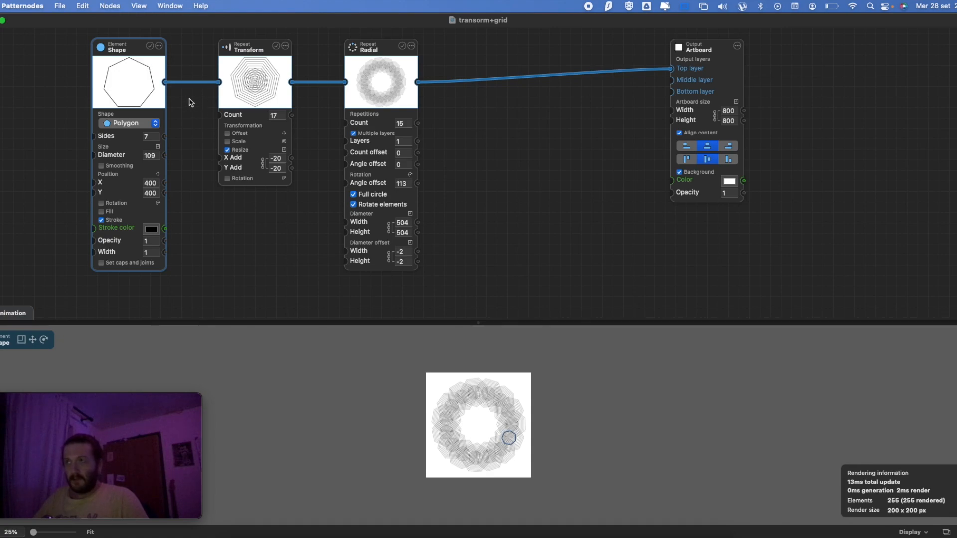
key(super+a)
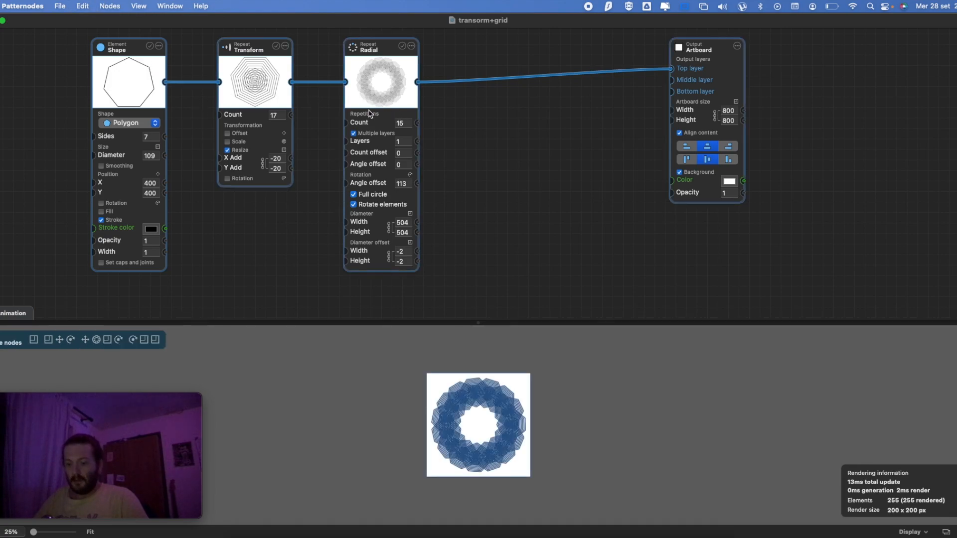
key(super+d)
drag(275, 69, 247, 290)
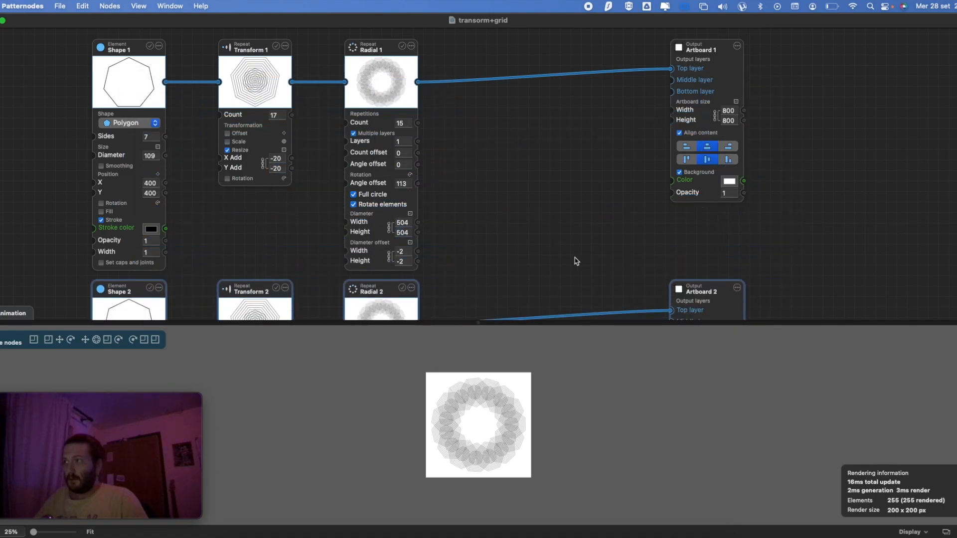
scroll(576, 262, down, 2)
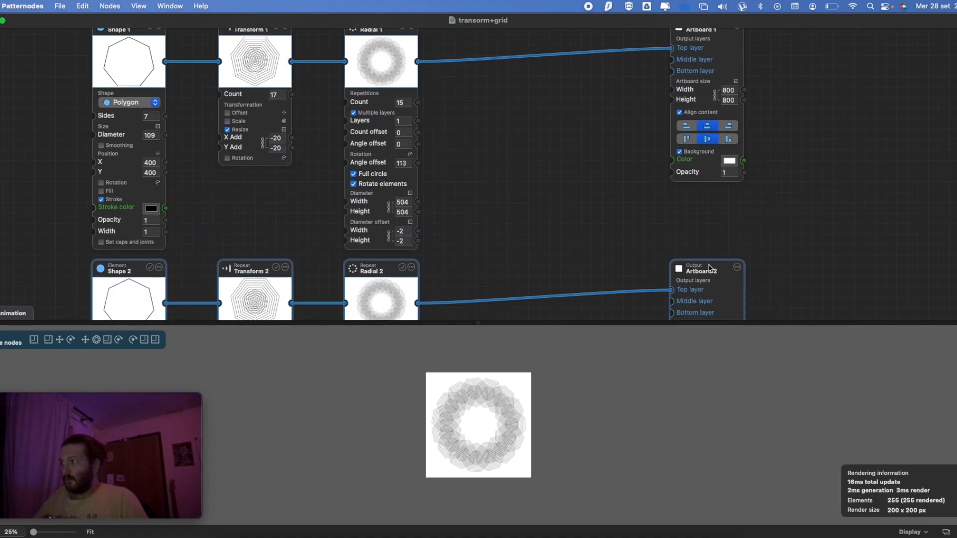
key(super+z)
key(super+z)
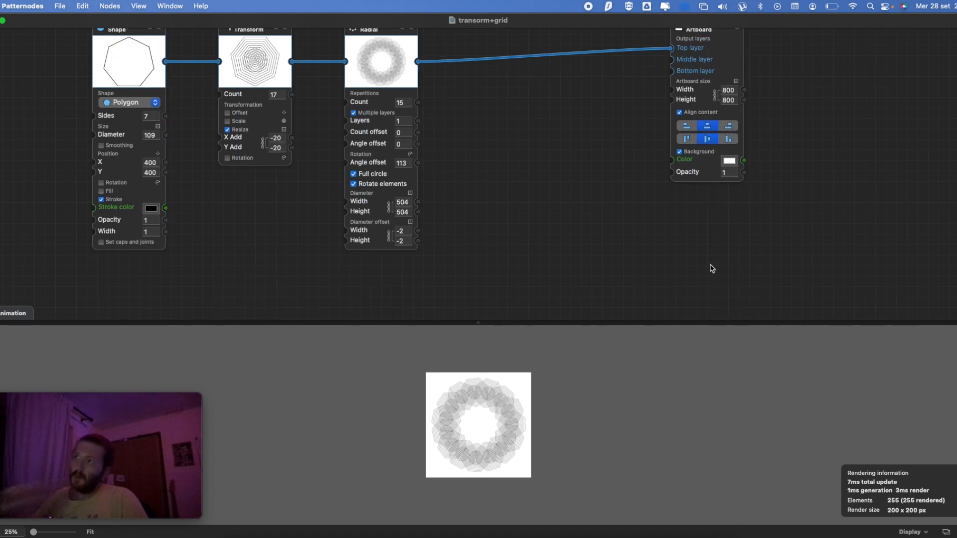
- Duplicate the Shape, Transform and Radial nodes below the originals, with the copy feeding the same artboard top layer
scroll(621, 223, up, 2)
click(140, 51)
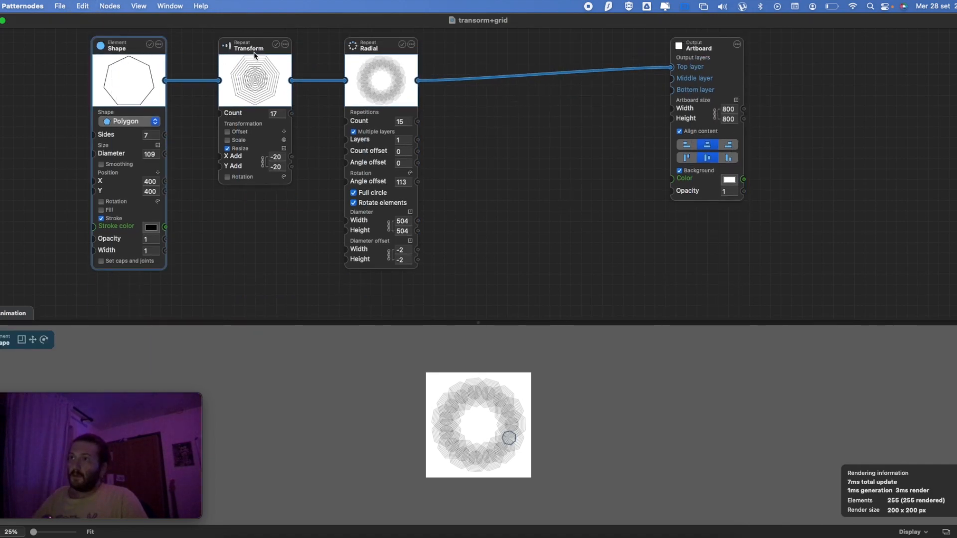
shift+click(253, 56)
shift+click(371, 54)
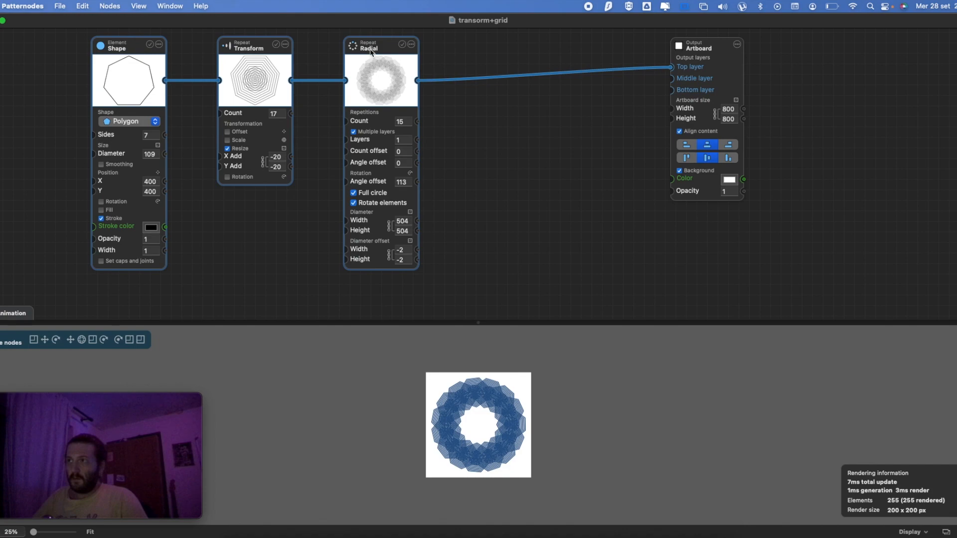
drag(379, 55, 376, 293)
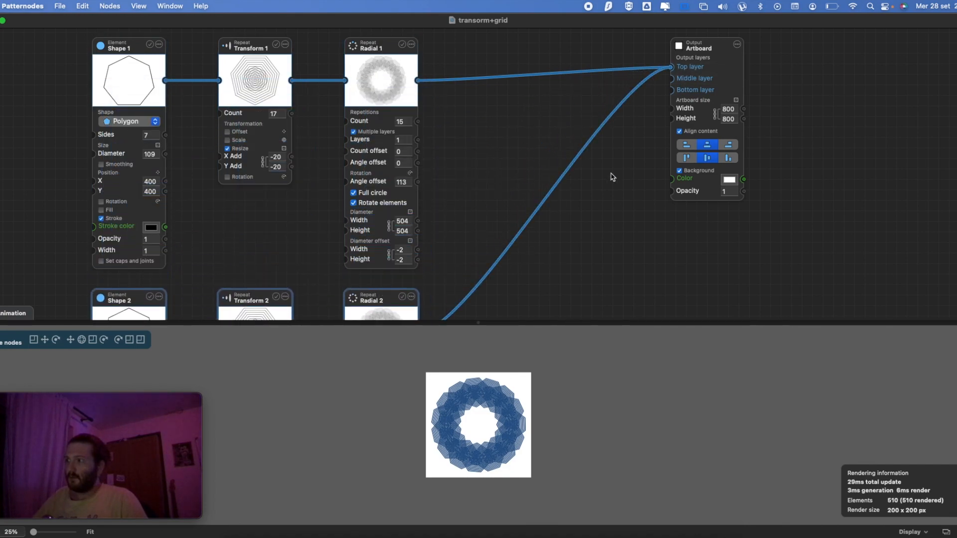
- Move the duplicated Radial chain's connection to the artboard's middle layer, disable its Transform node and inspect the overlap
scroll(540, 278, down, 1)
drag(669, 48, 670, 59)
scroll(593, 272, down, 4)
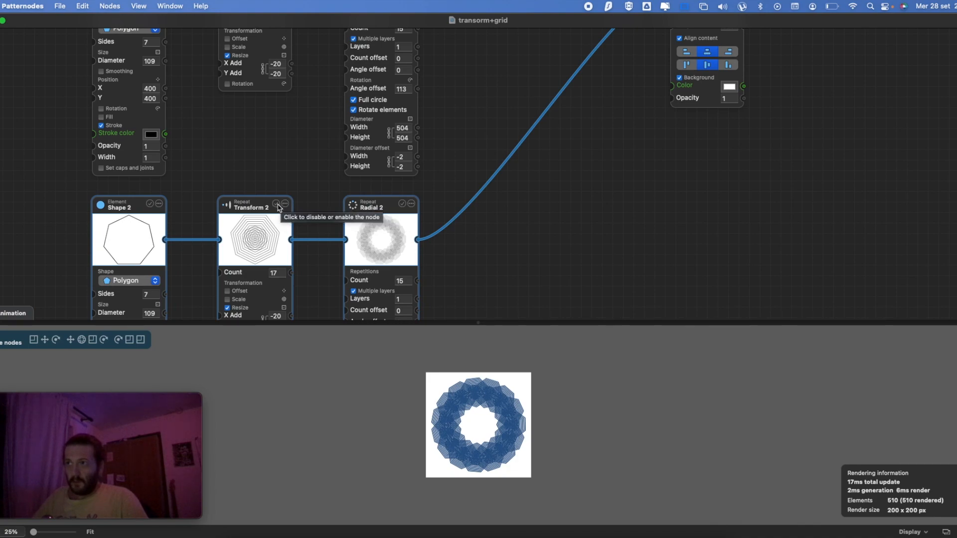
click(277, 204)
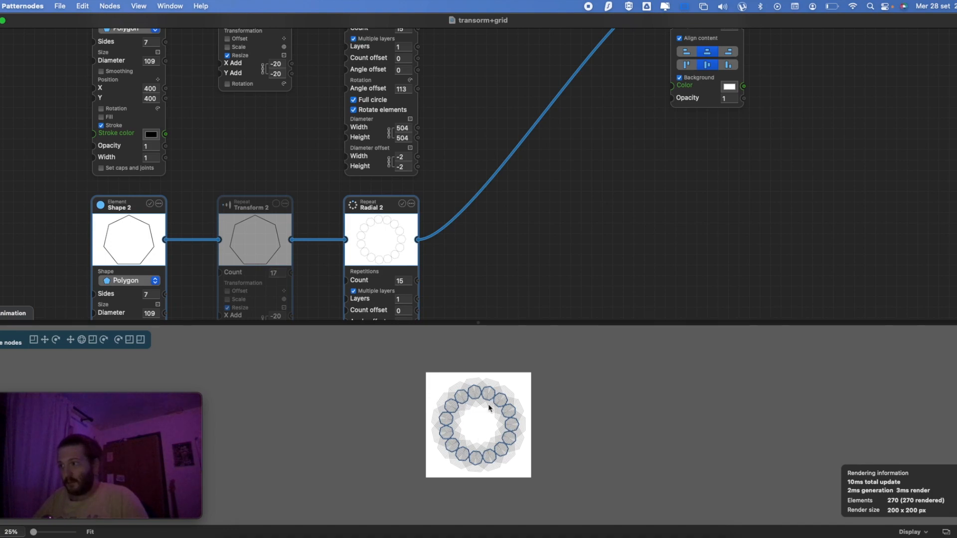
scroll(486, 403, up, 5)
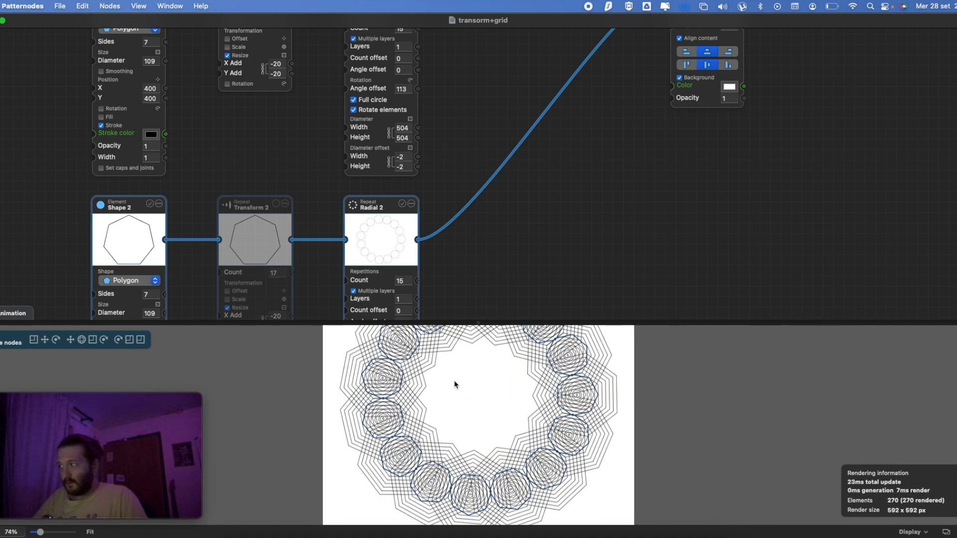
scroll(498, 406, down, 2)
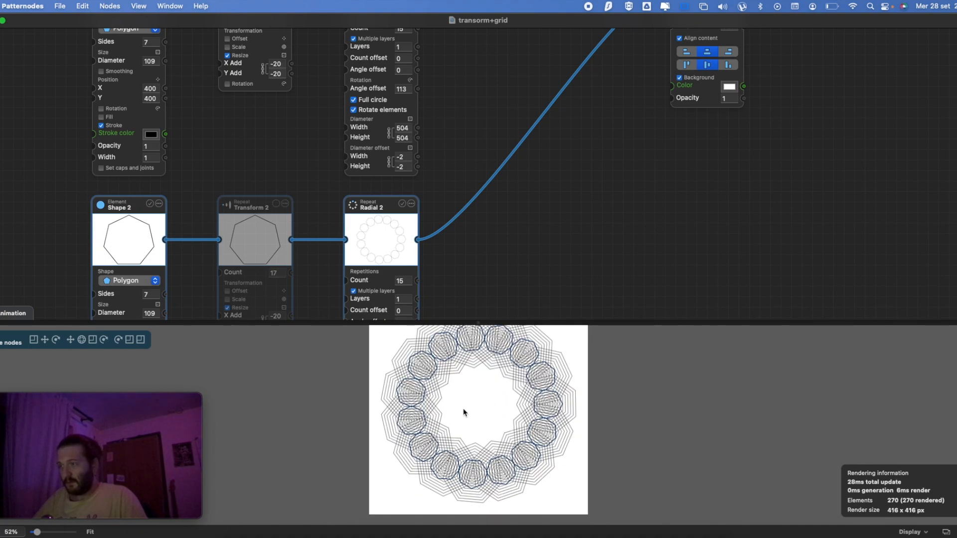
- Change the duplicated Shape node from a polygon to a rectangle and set its width and height to 70
scroll(311, 205, down, 4)
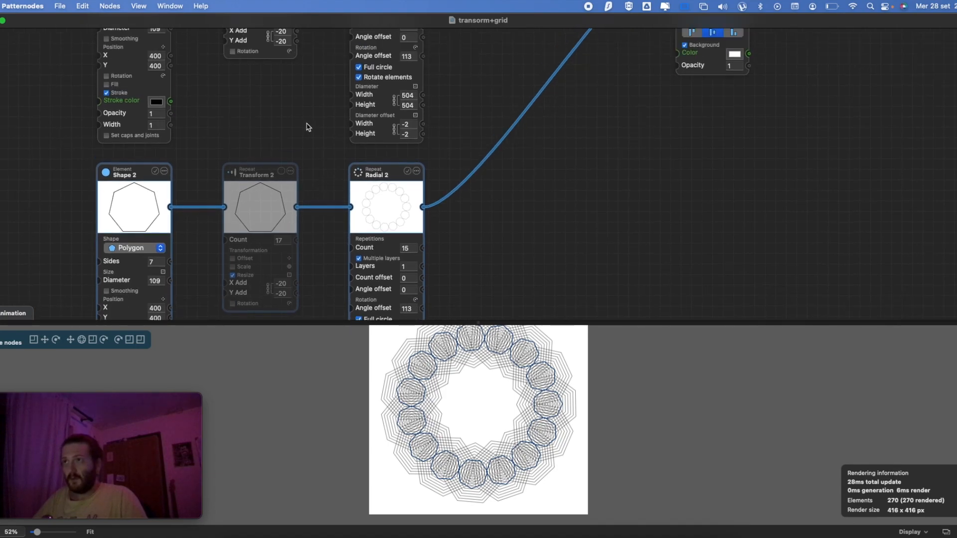
click(131, 183)
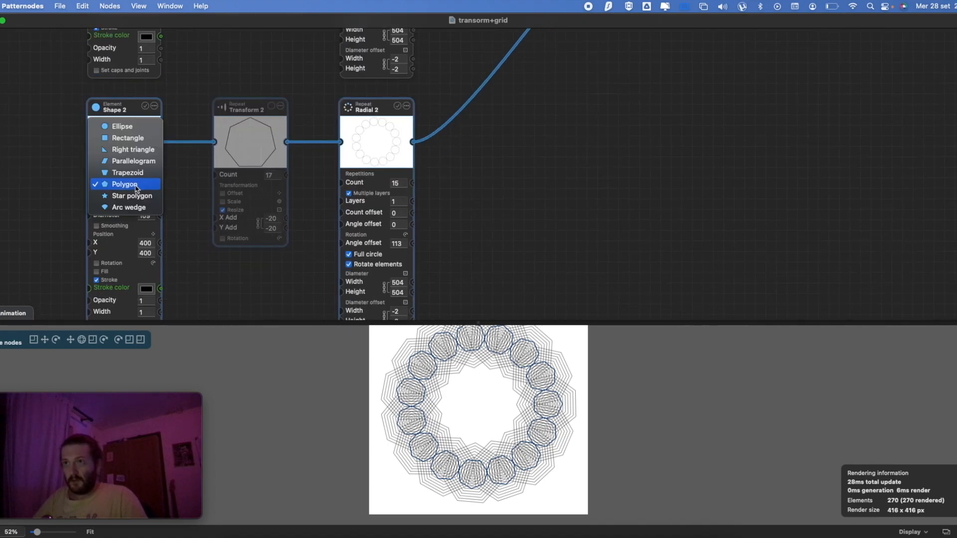
click(125, 138)
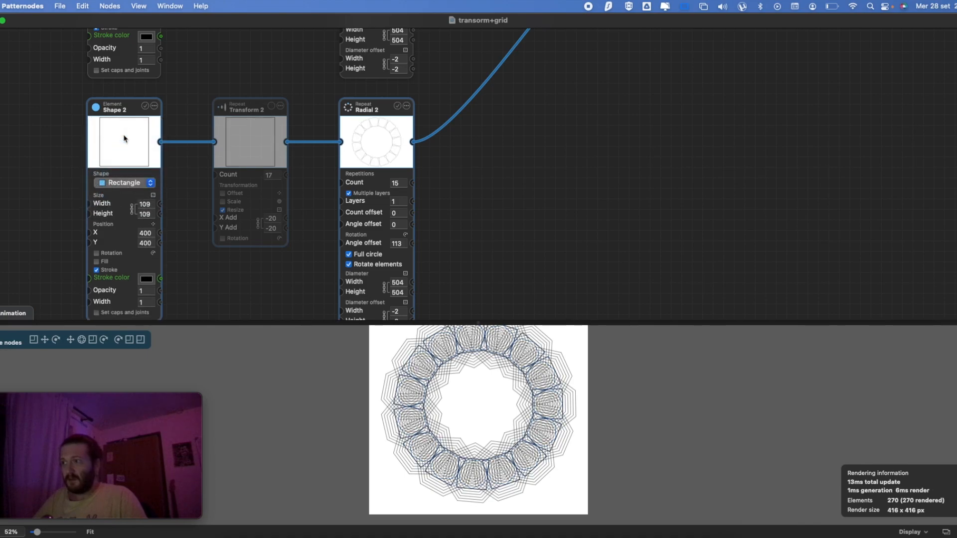
mouse_move(151, 216)
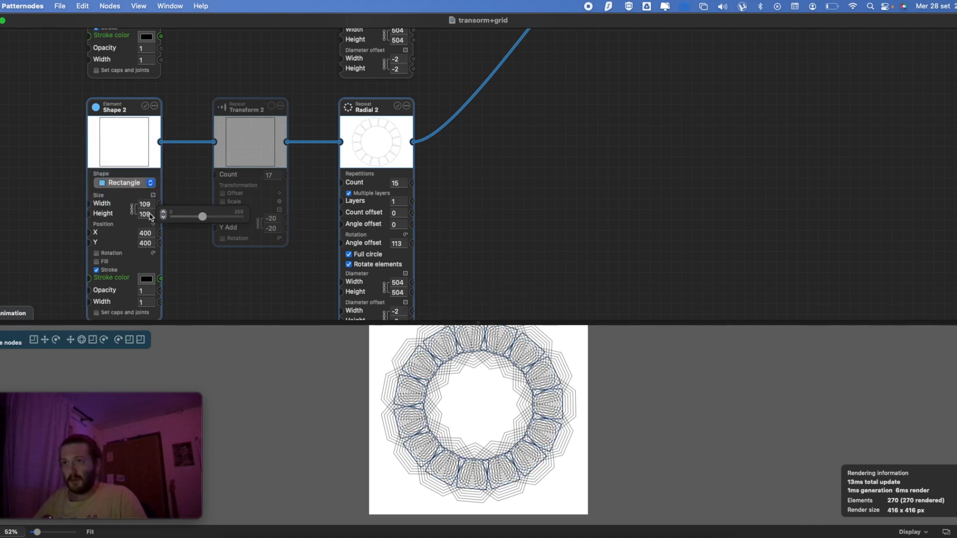
drag(200, 222, 193, 219)
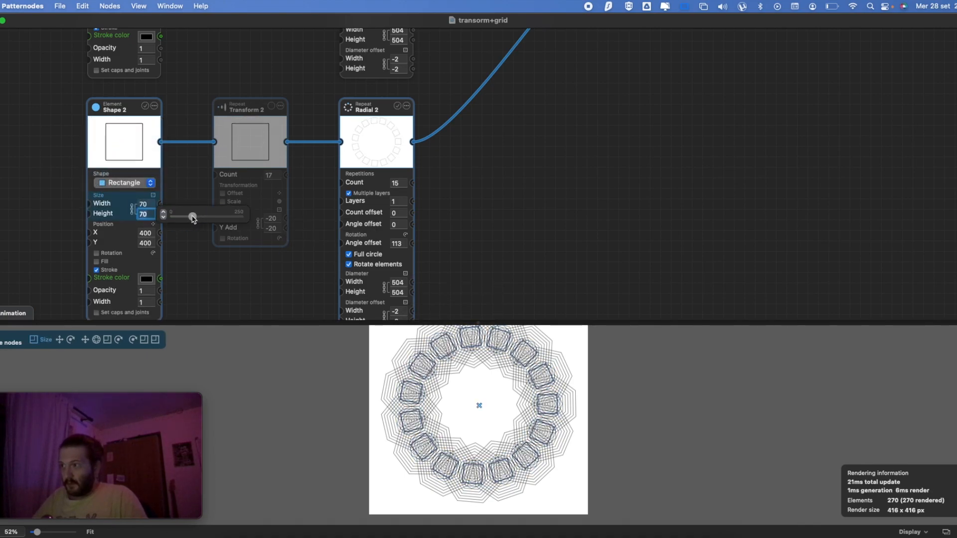
- Set the duplicated Radial node's diameter to 337, its layers to 2 and its repetition count to 18
mouse_move(398, 288)
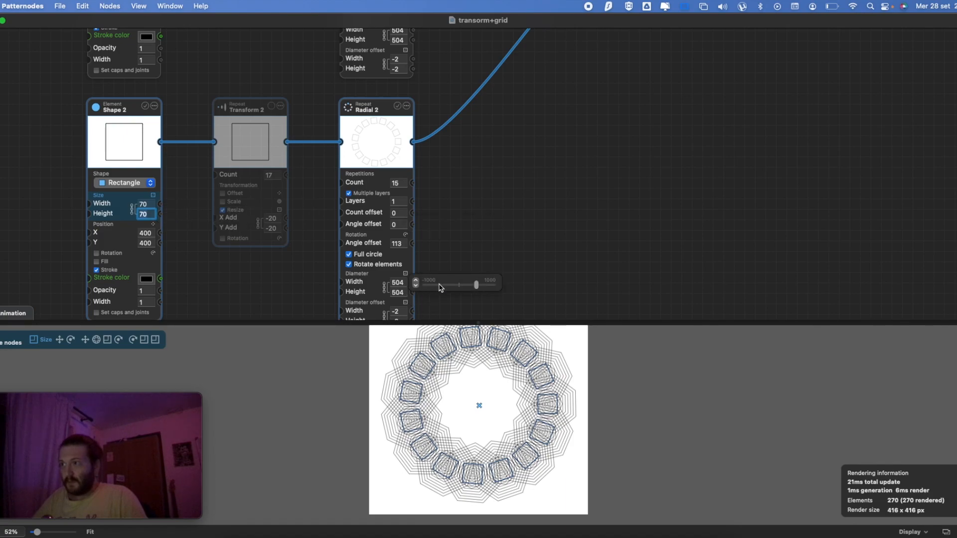
drag(477, 289, 471, 289)
mouse_move(399, 208)
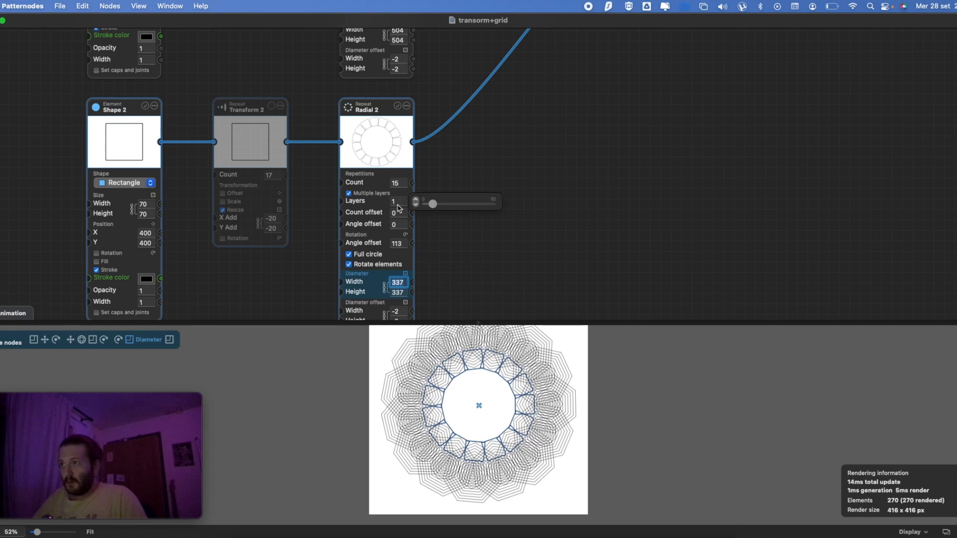
click(416, 201)
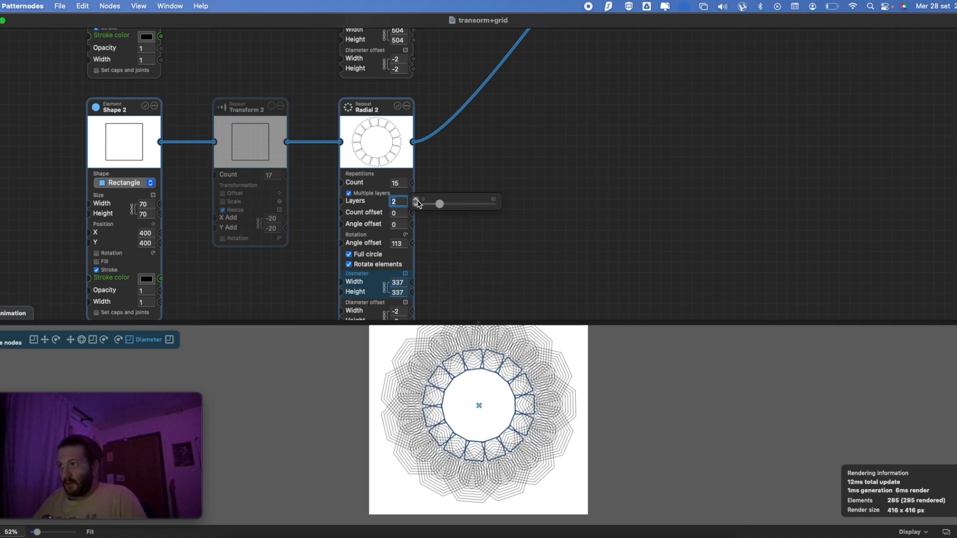
mouse_move(414, 215)
mouse_move(401, 185)
drag(444, 189, 449, 189)
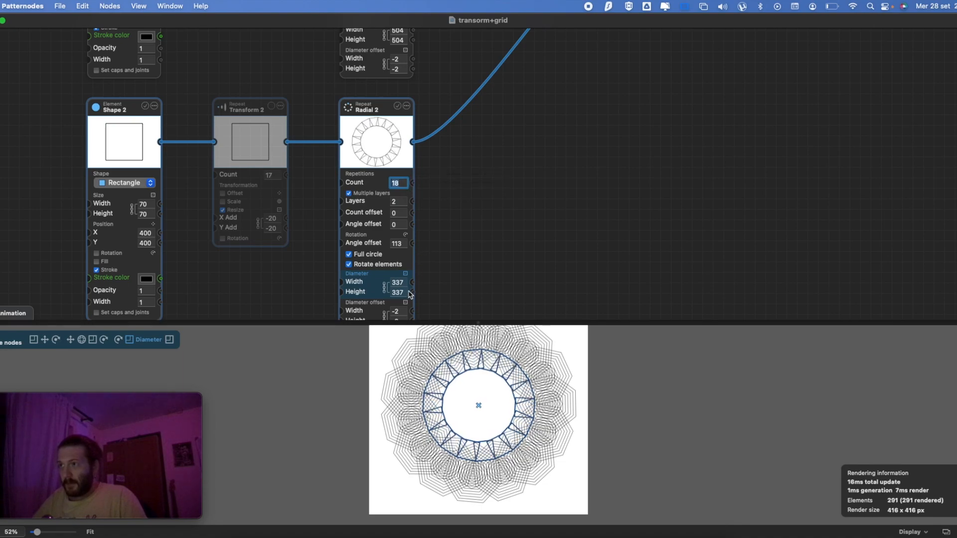
- Set the duplicated Radial node's diameter offset to 64 and inspect the combined rings on the artboard up close and as a whole
scroll(409, 295, down, 1)
mouse_move(415, 301)
drag(428, 303, 470, 304)
scroll(524, 372, up, 5)
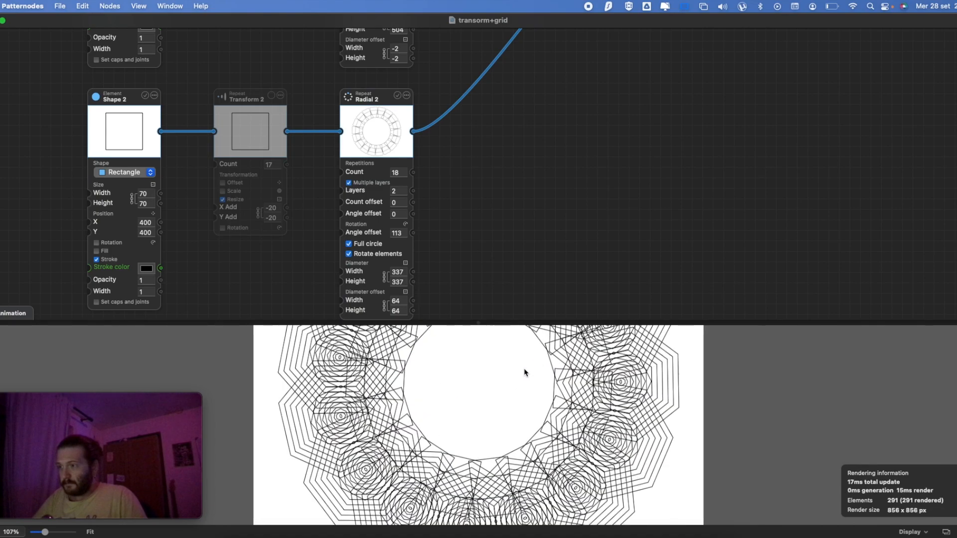
scroll(523, 369, down, 5)
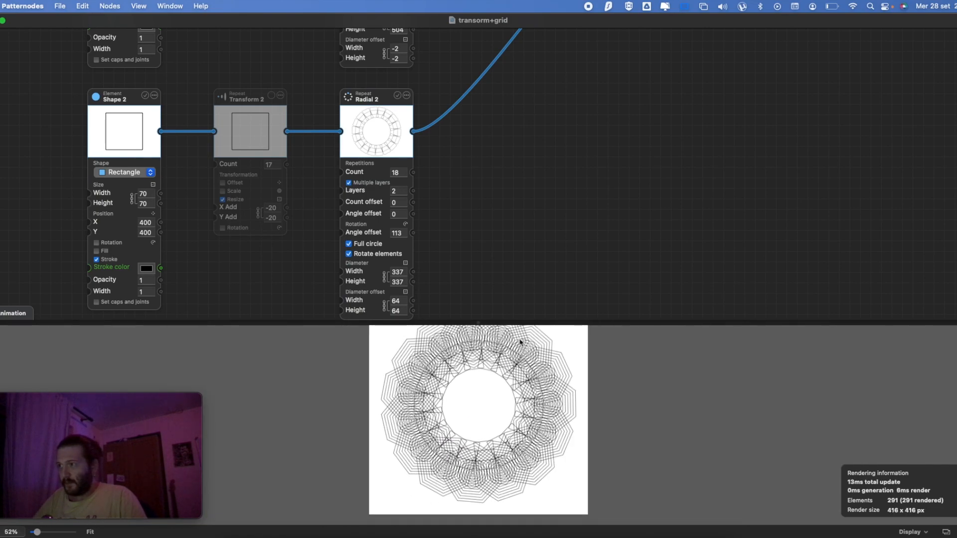
scroll(518, 341, up, 2)
scroll(482, 400, down, 2)
drag(501, 321, 501, 341)
scroll(486, 398, up, 3)
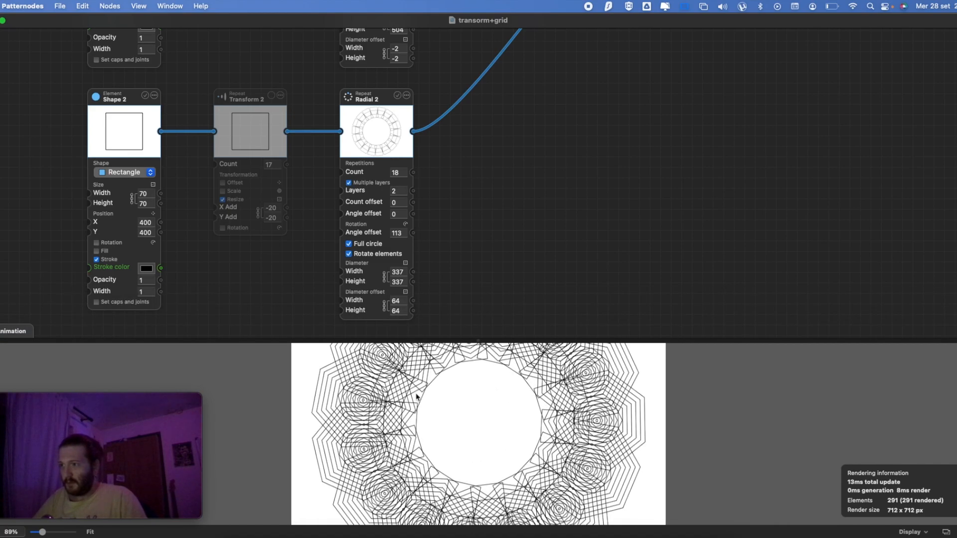
scroll(417, 397, down, 4)
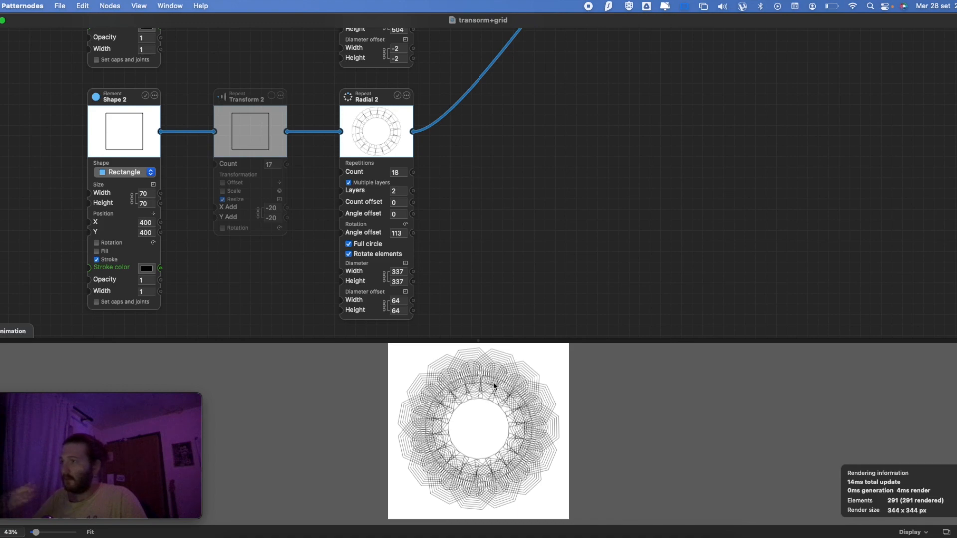
- Rotate the ring of rectangles on the artboard to an angle offset of about -70.3
mouse_move(402, 233)
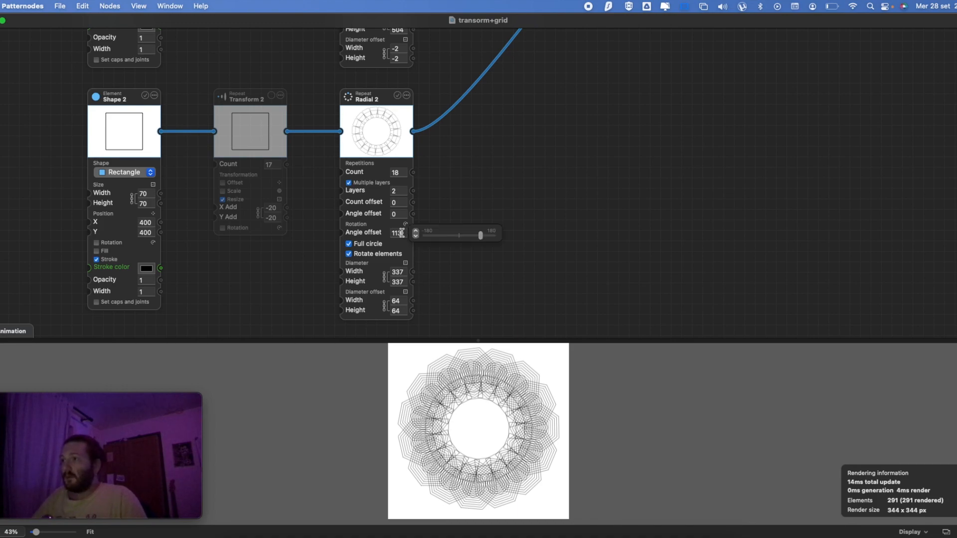
drag(479, 236, 458, 234)
click(463, 212)
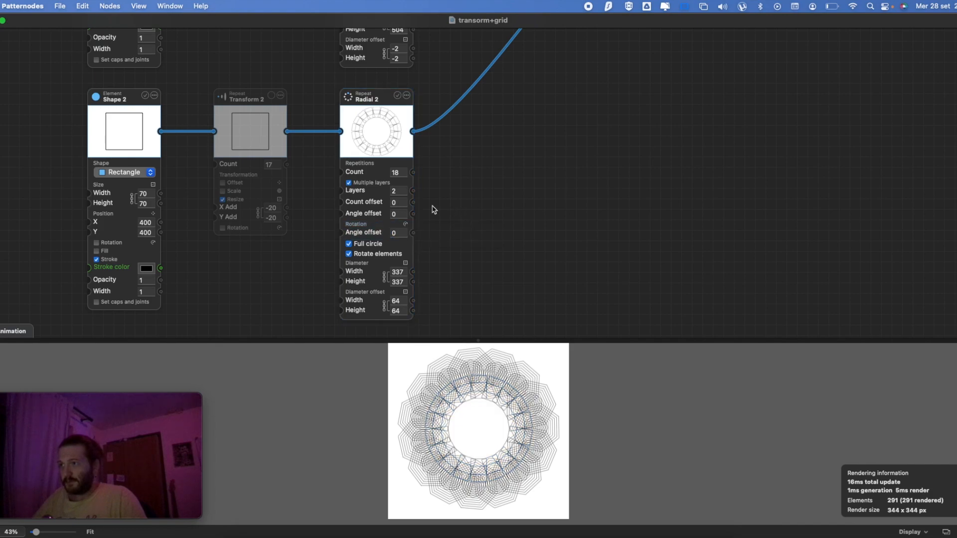
click(397, 273)
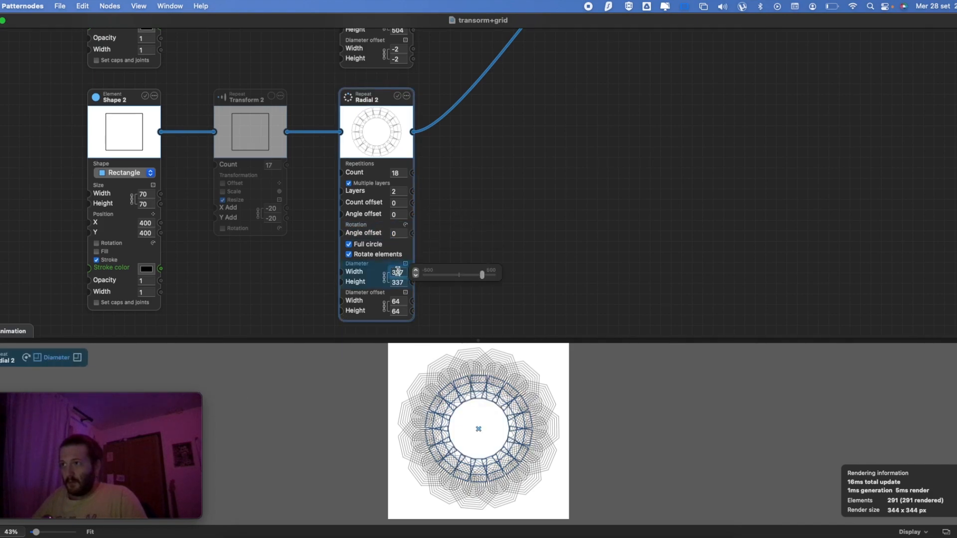
click(26, 357)
drag(545, 474, 491, 424)
- Widen the spacing between the two rectangle rings to a diameter offset of about 110.3 and inspect the pattern
click(75, 358)
drag(551, 481, 640, 449)
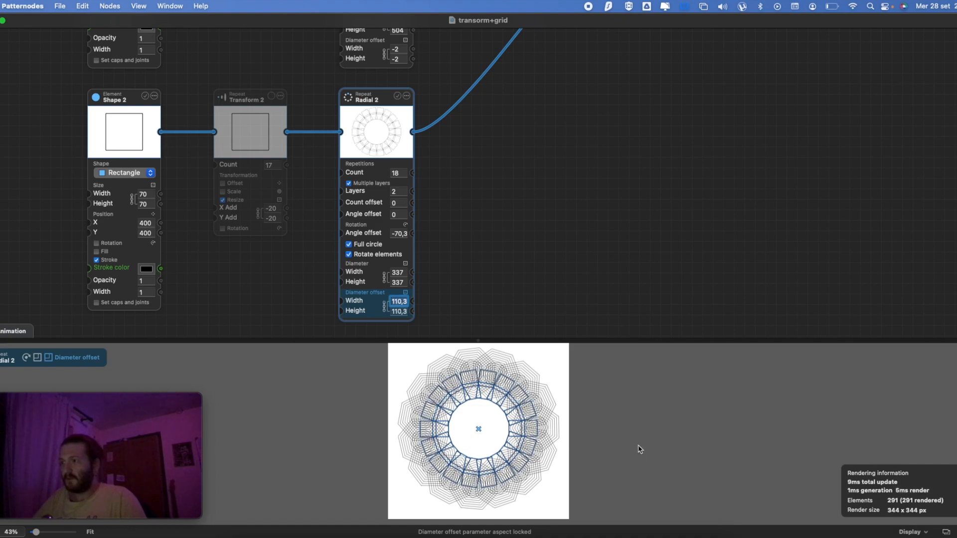
click(540, 390)
scroll(540, 390, up, 5)
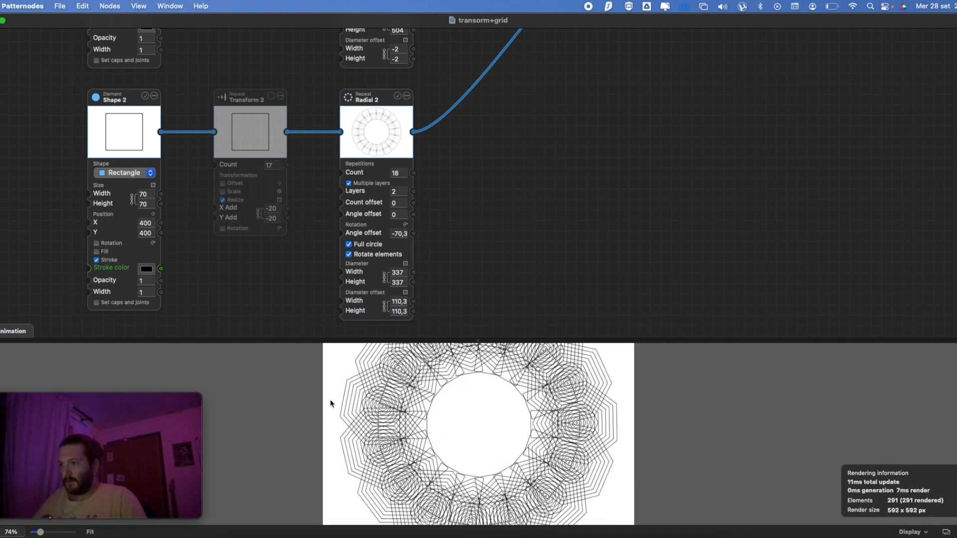
- Change the original Shape node from a polygon to an ellipse and inspect the resulting pattern
scroll(179, 108, up, 5)
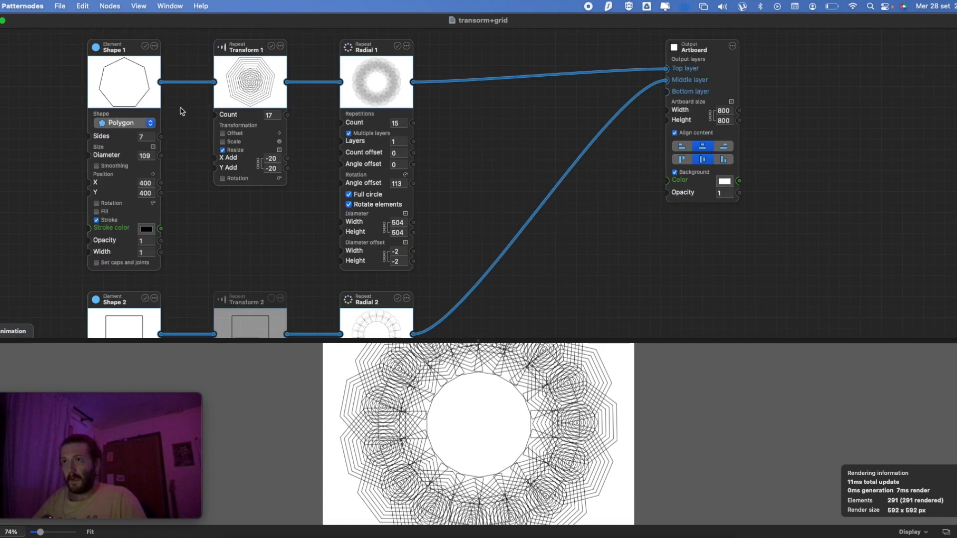
click(144, 123)
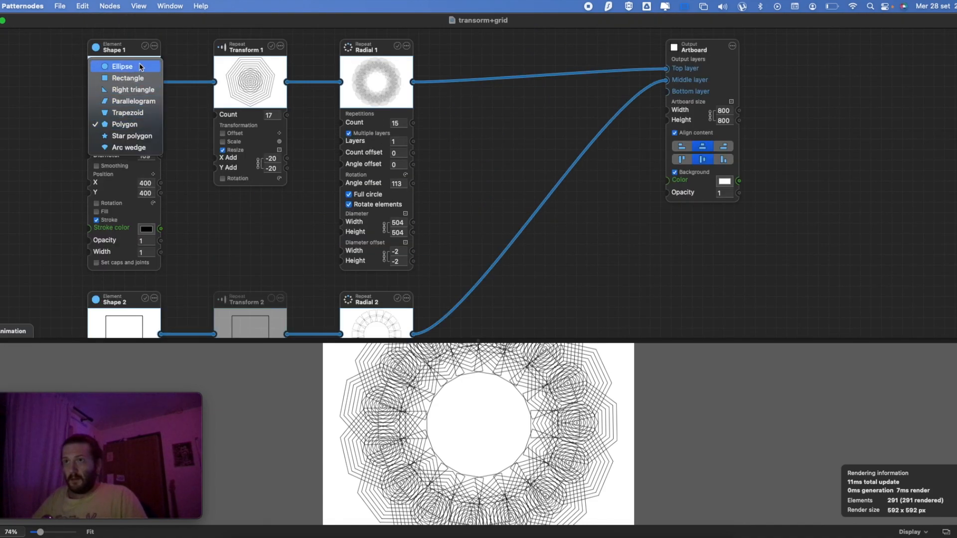
click(122, 67)
scroll(493, 419, down, 3)
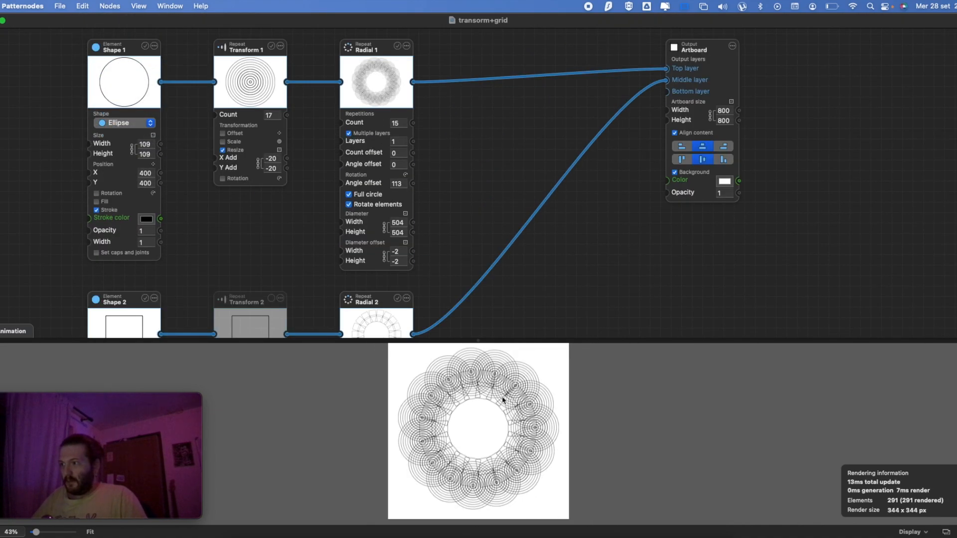
scroll(517, 401, up, 3)
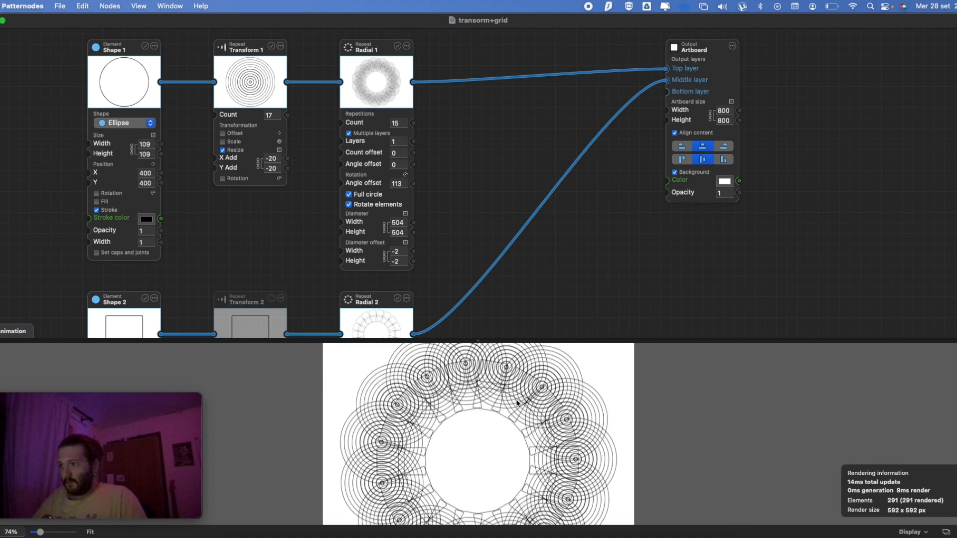
scroll(446, 376, down, 5)
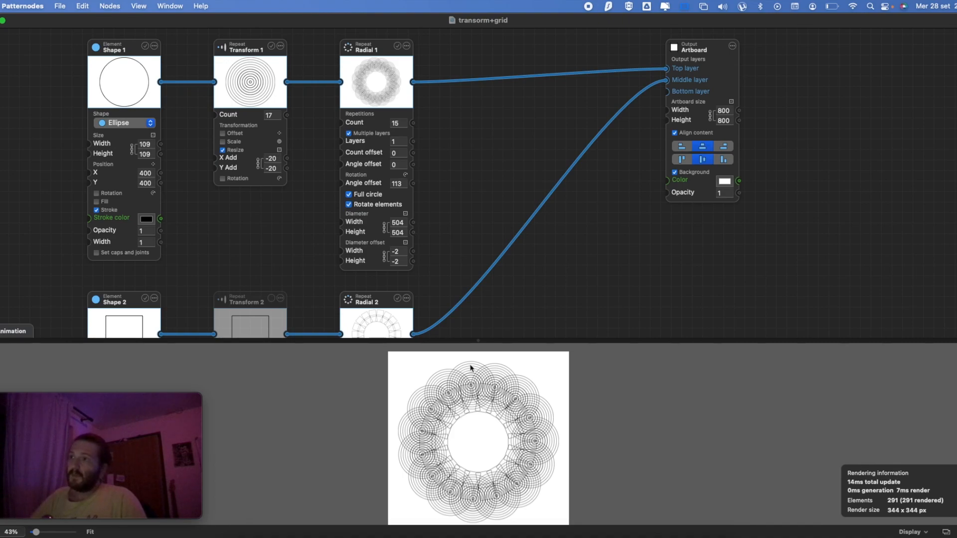
scroll(307, 202, down, 1)
scroll(307, 202, down, 3)
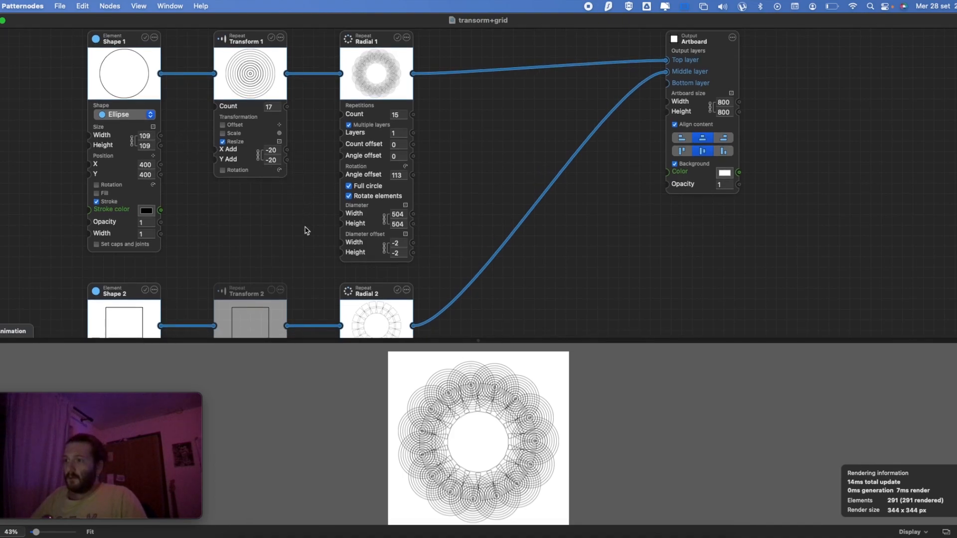
right_click(534, 222)
mouse_move(559, 232)
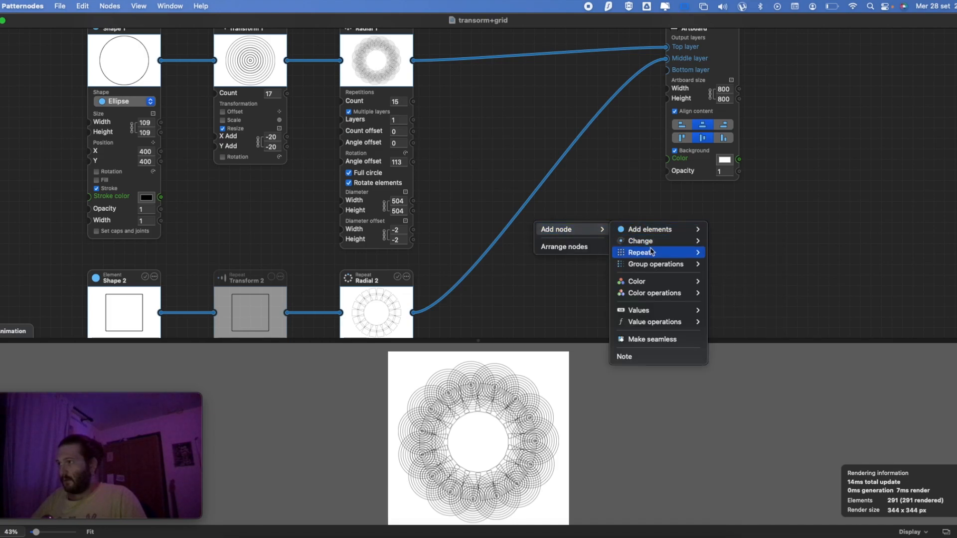
mouse_move(652, 252)
click(617, 205)
- Delete all Shape, Transform and Radial nodes at once, leaving only the artboard
key(super+a)
key(BackSpace)
right_click(156, 75)
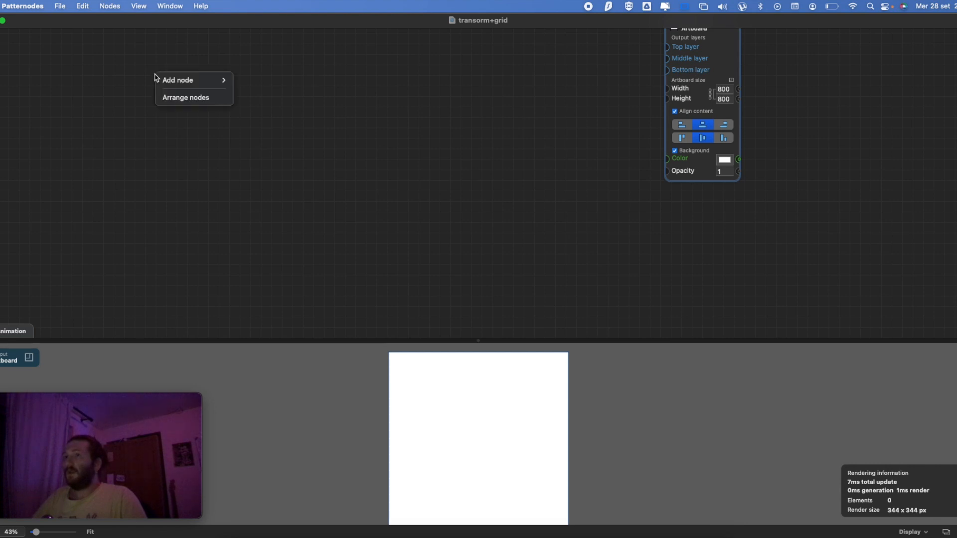
mouse_move(167, 80)
mouse_move(291, 97)
mouse_move(315, 110)
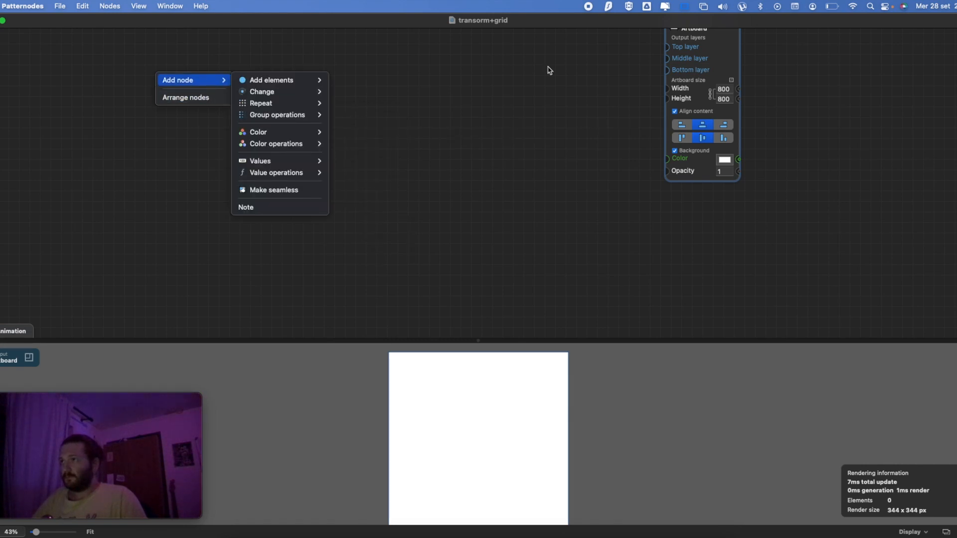
click(600, 27)
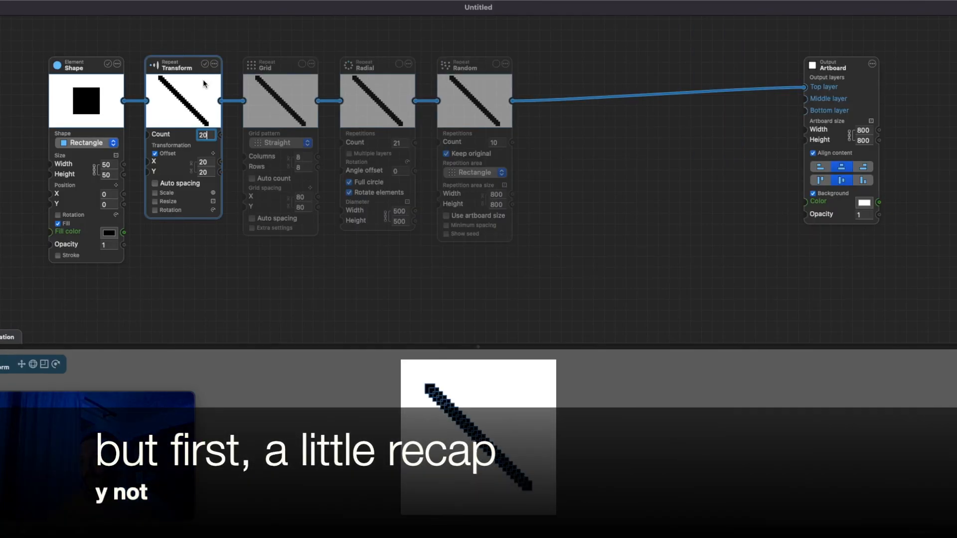
- Review the Transform node's count and offset, then disable it and enable the Grid node in the chain
click(211, 134)
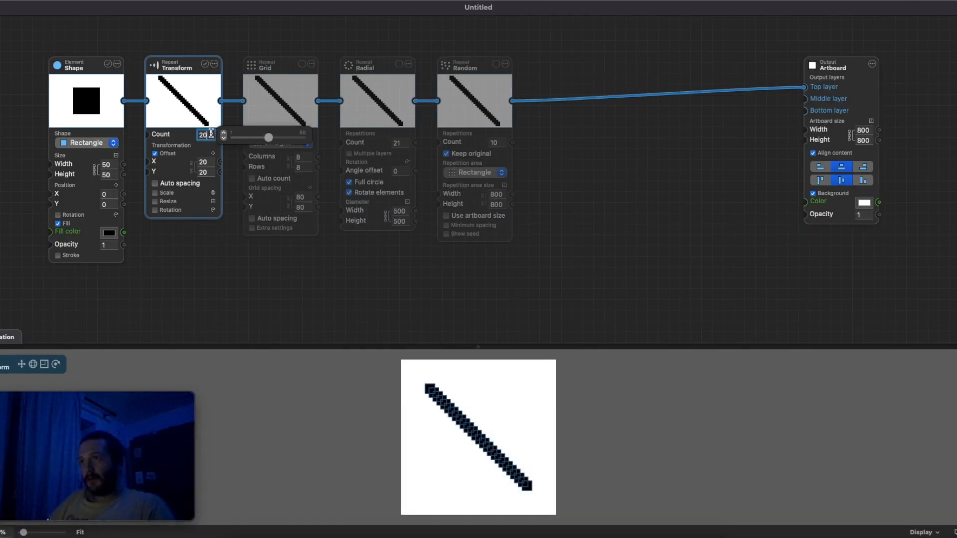
mouse_move(210, 165)
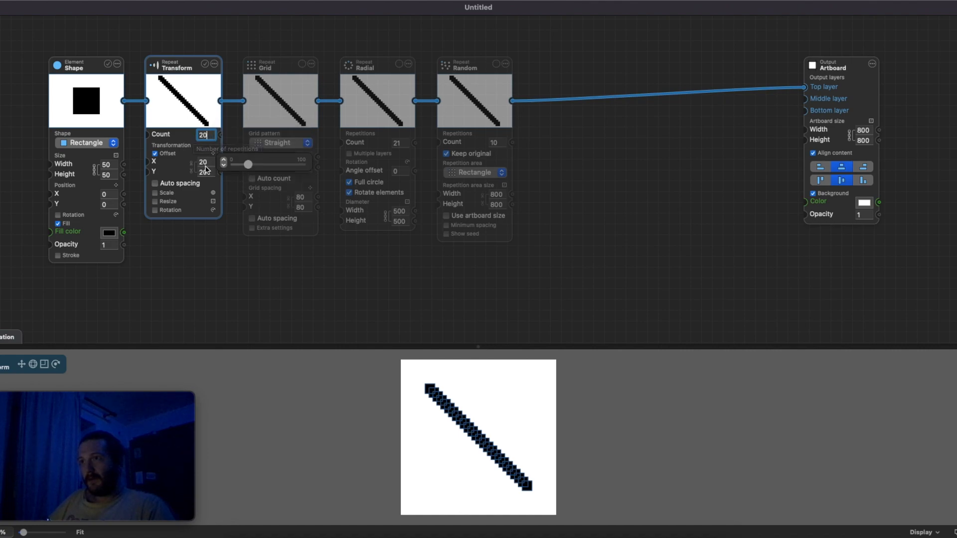
click(202, 64)
click(303, 65)
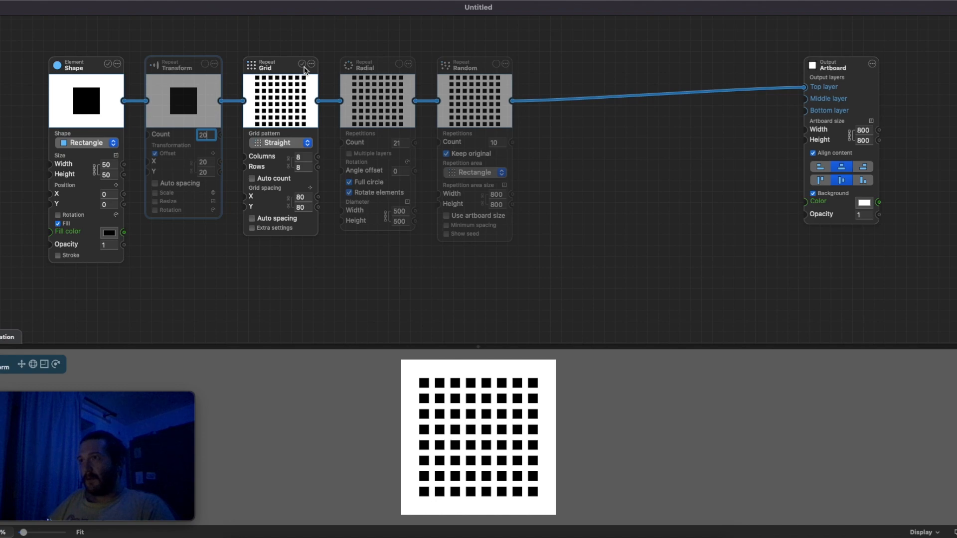
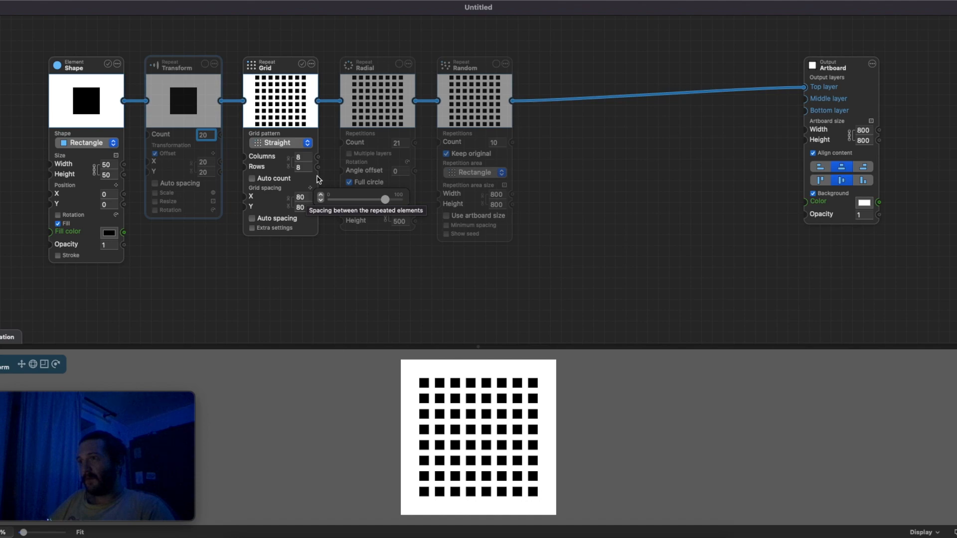
- Disable the Grid node, preview the Radial node, and leave only the Random repeat node enabled after the Shape
click(301, 64)
click(400, 64)
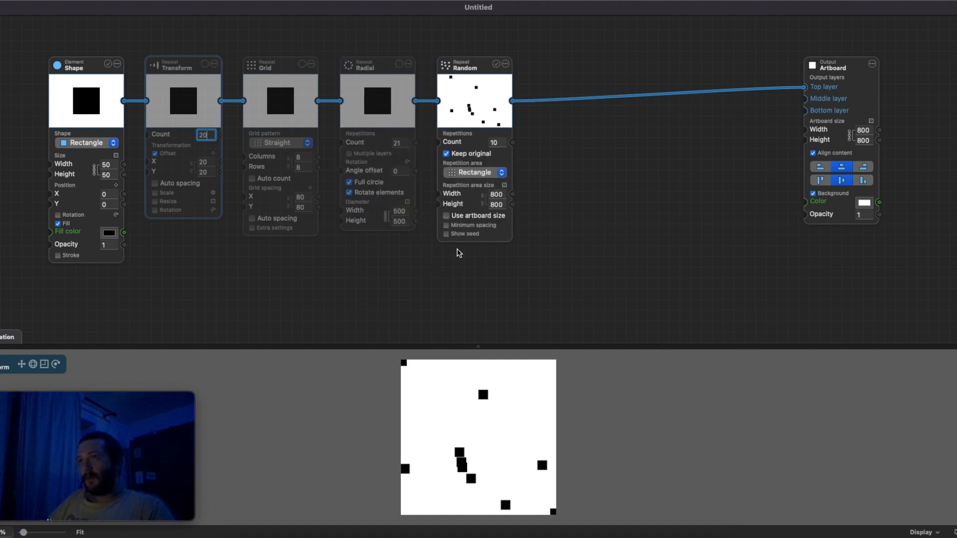
mouse_move(496, 143)
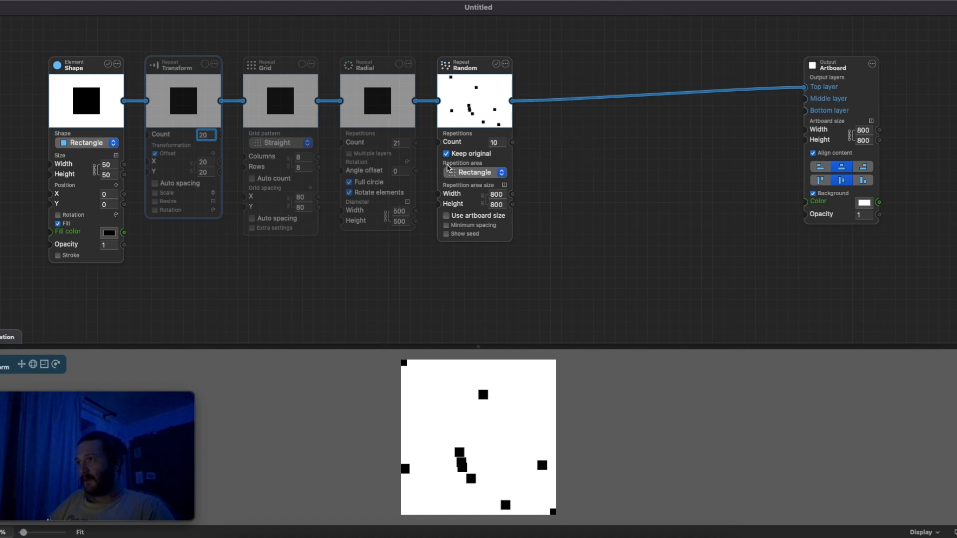
- Compare the Rectangle and Radial repetition areas on the Random node, leaving it set to Radial
click(483, 175)
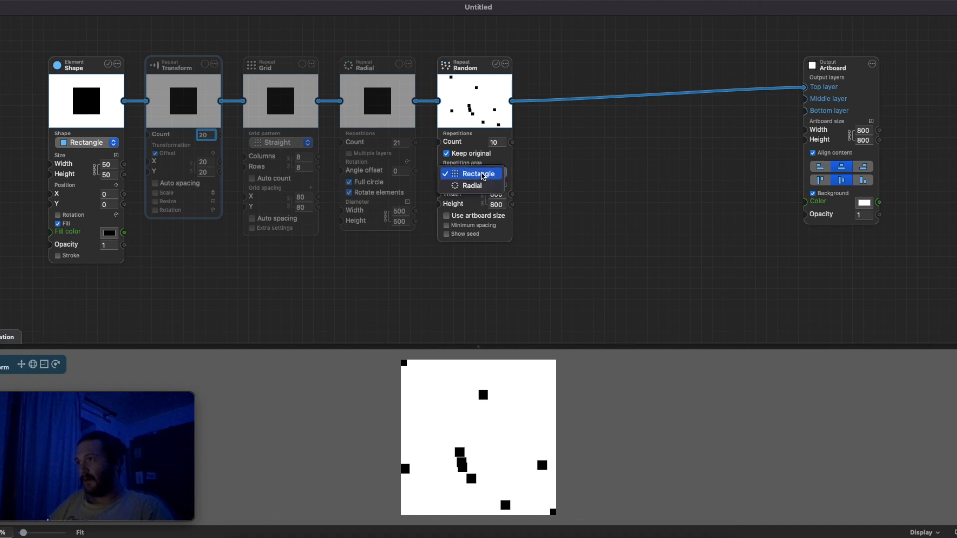
click(476, 186)
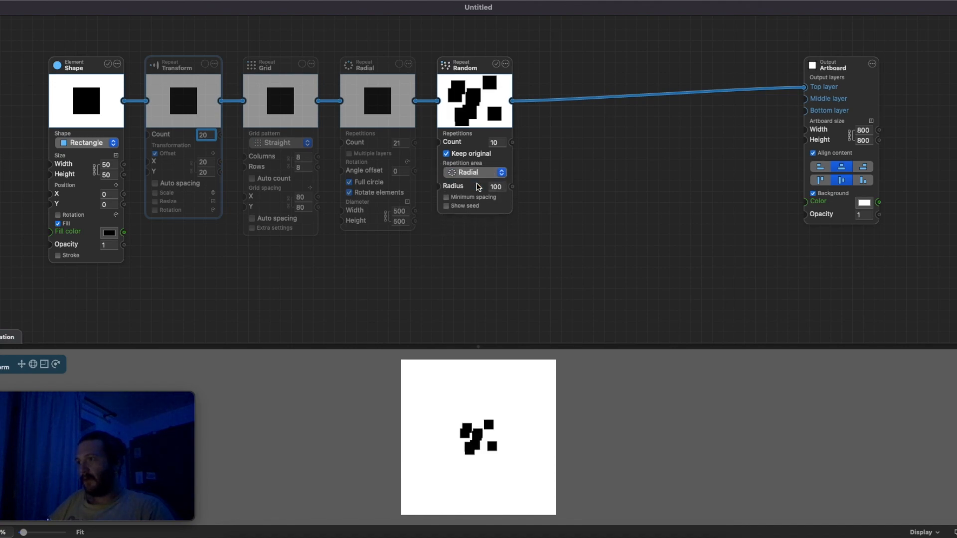
click(497, 172)
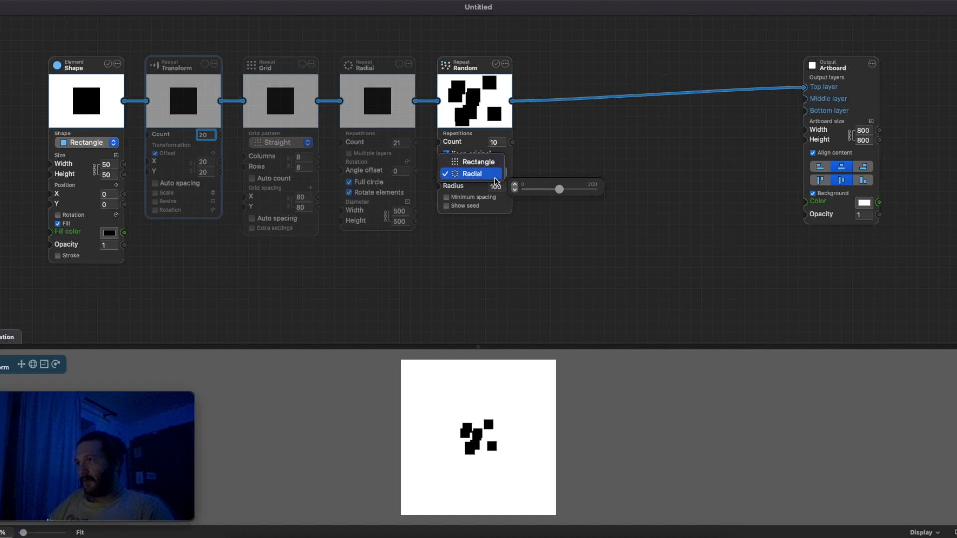
click(493, 161)
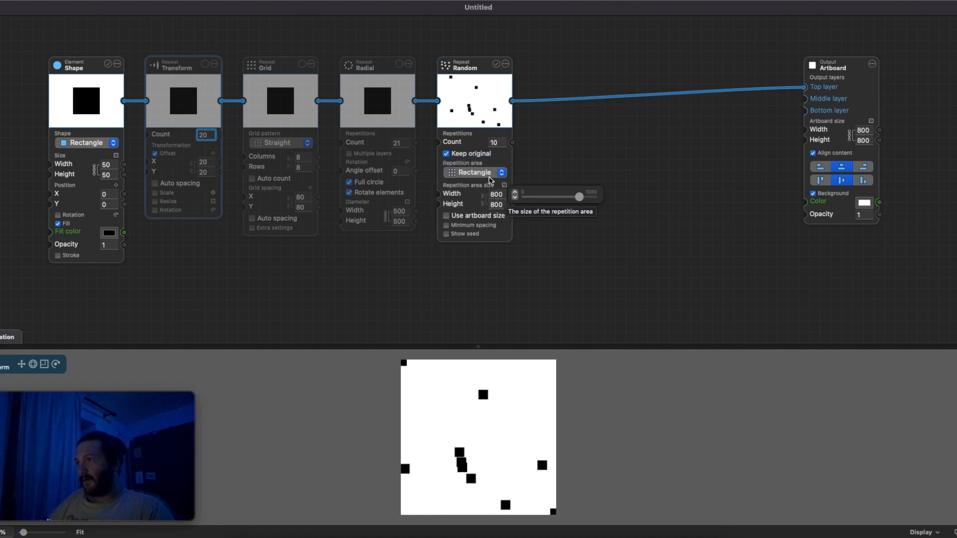
click(498, 172)
click(493, 186)
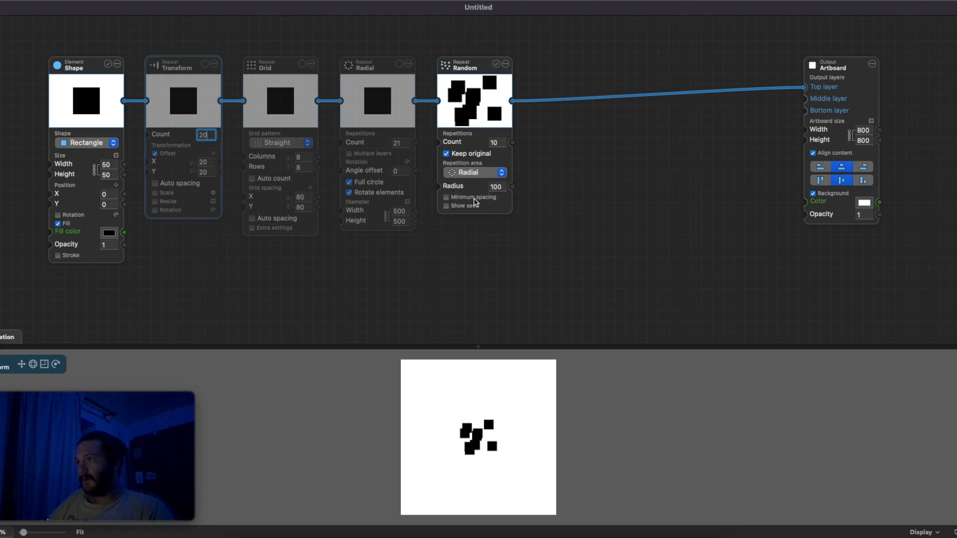
- Set the Random node's count to 100 and its repetition area radius to 333
click(499, 143)
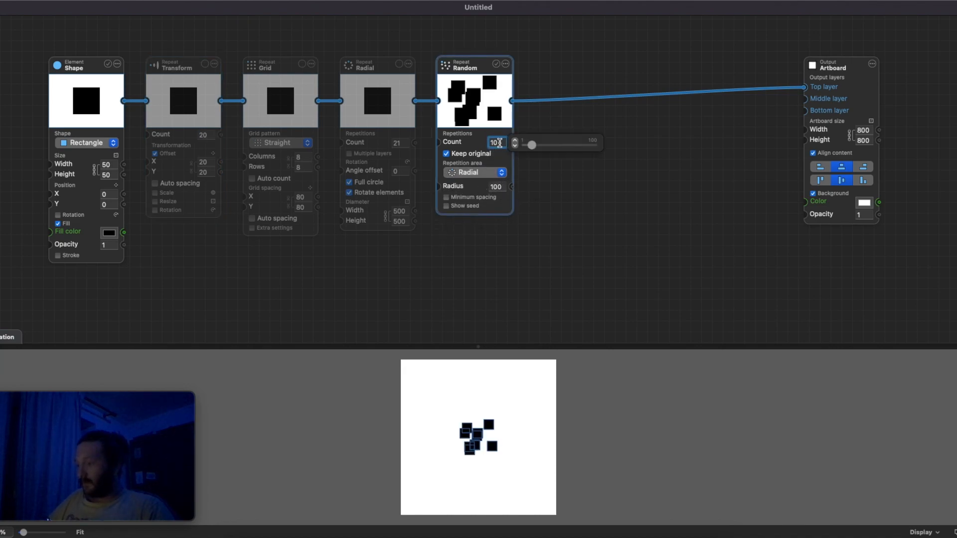
key(Tab)
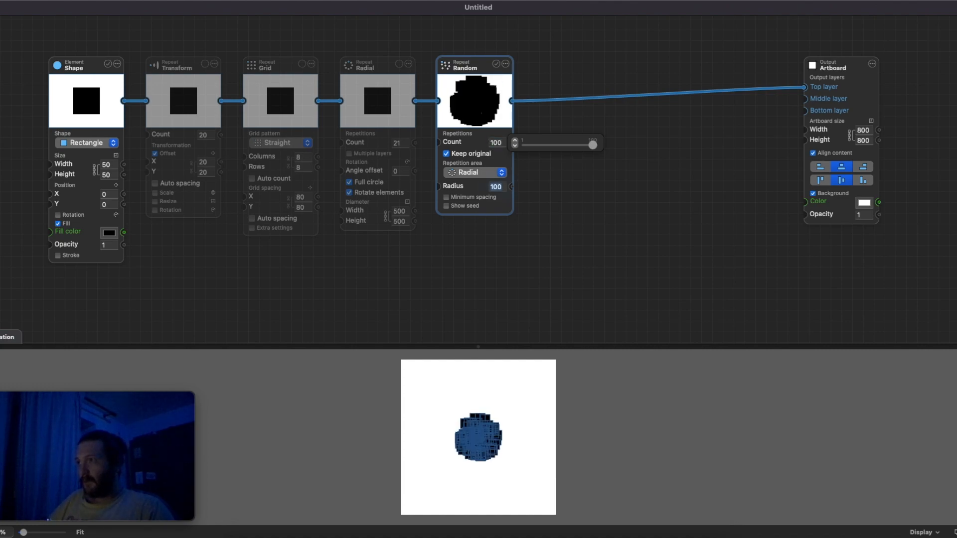
mouse_move(559, 190)
mouse_down()
mouse_move(622, 189)
mouse_move(573, 195)
mouse_up()
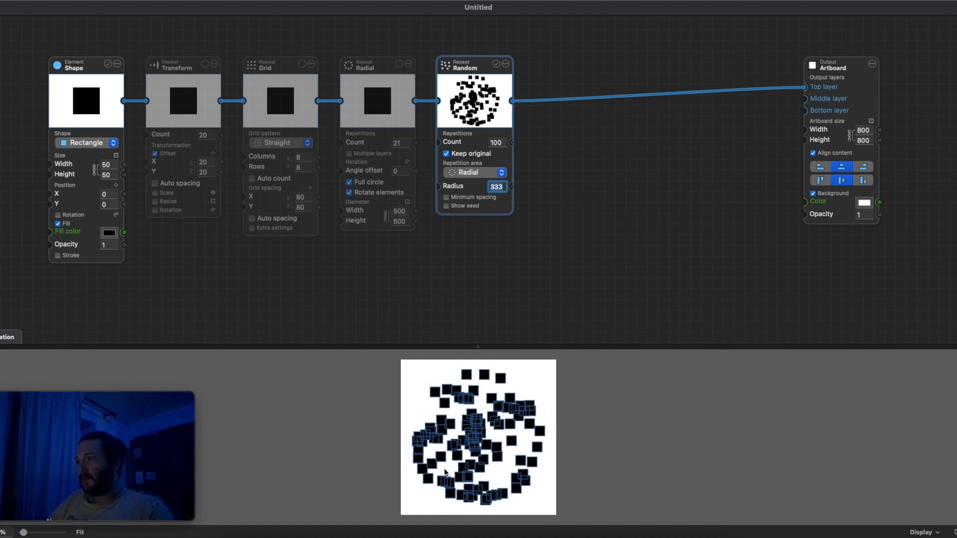
- Enable minimum spacing on the Random node and set the spacing to 18
click(472, 198)
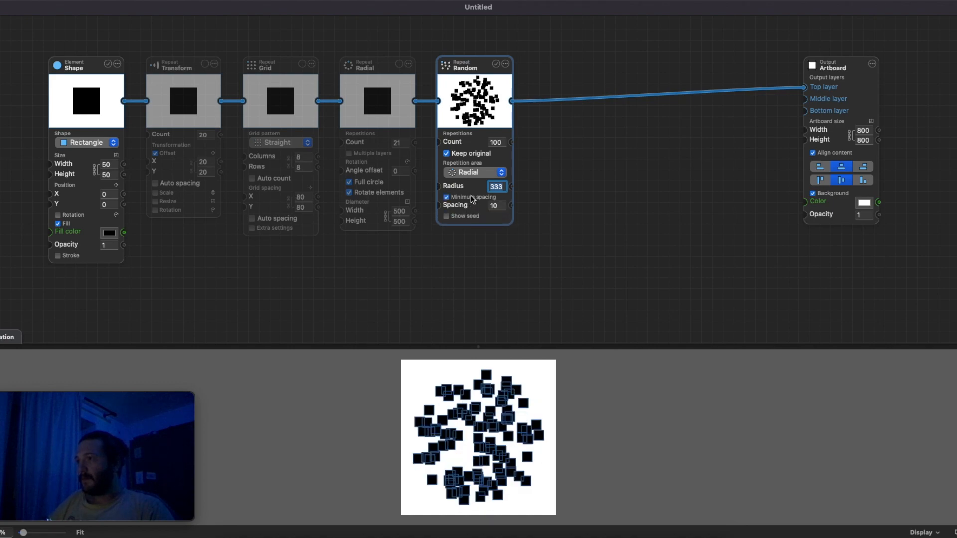
mouse_move(496, 209)
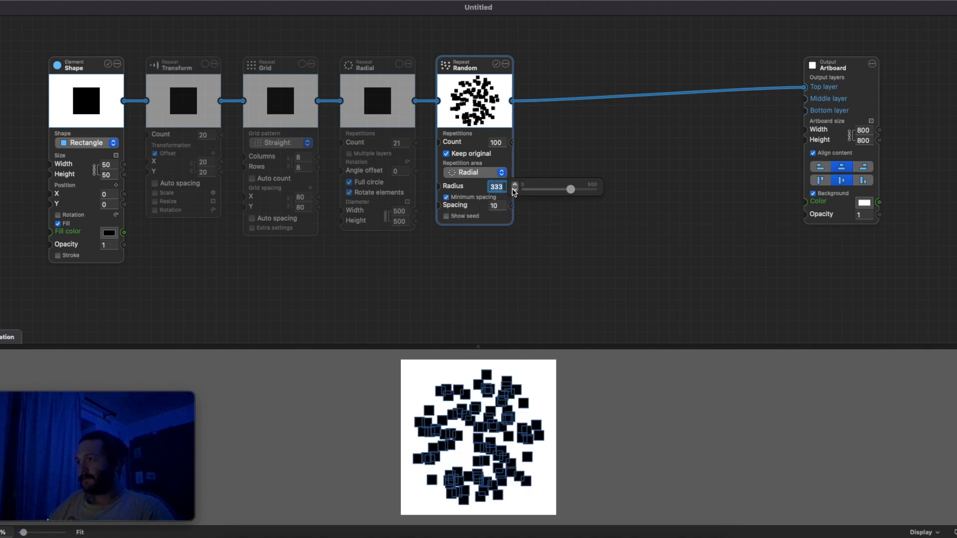
mouse_move(543, 209)
mouse_down()
mouse_move(561, 207)
mouse_move(550, 208)
mouse_up()
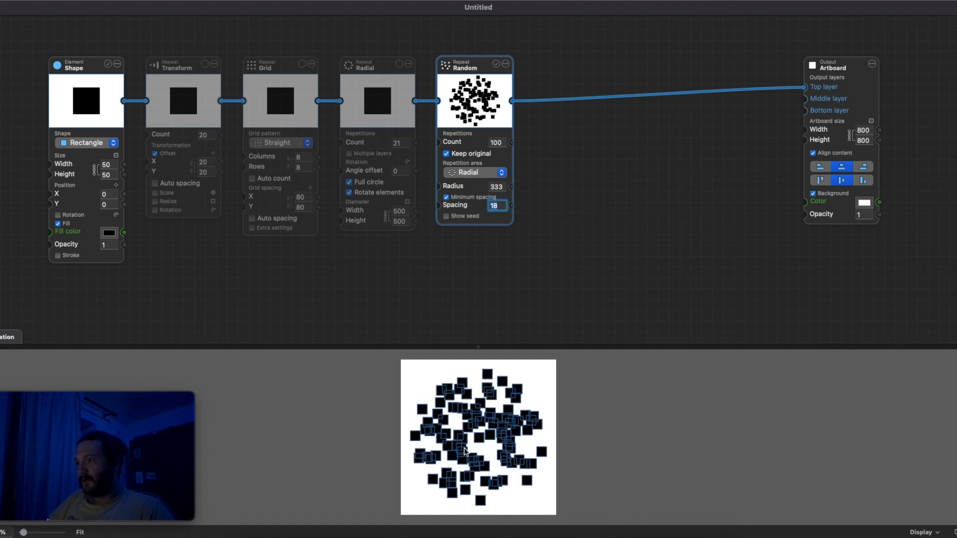
click(517, 307)
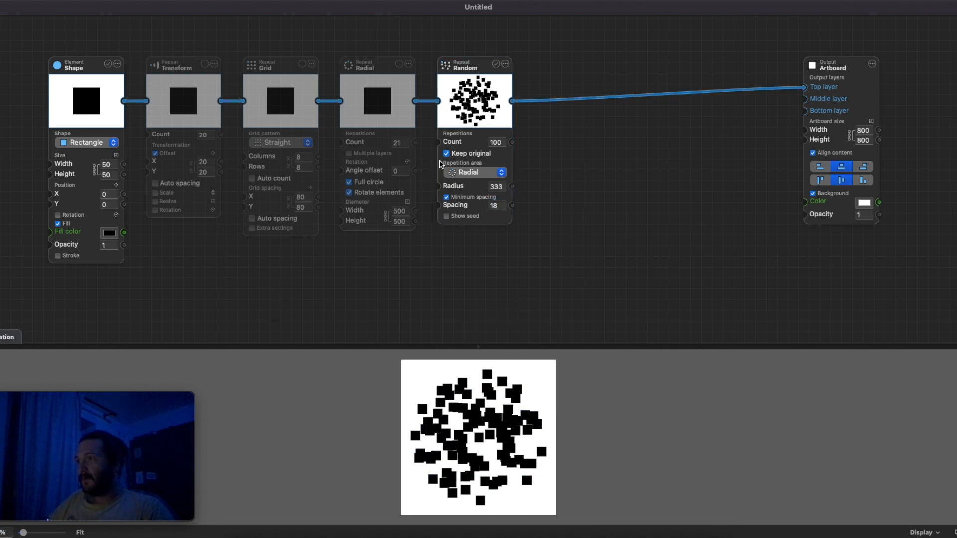
- Change the Random node's repetition area to Rectangle with a width of 377 and a height of 516
click(486, 172)
click(478, 162)
mouse_move(496, 195)
mouse_move(574, 197)
mouse_down()
mouse_move(545, 194)
mouse_move(554, 209)
mouse_move(577, 197)
mouse_up()
mouse_move(499, 204)
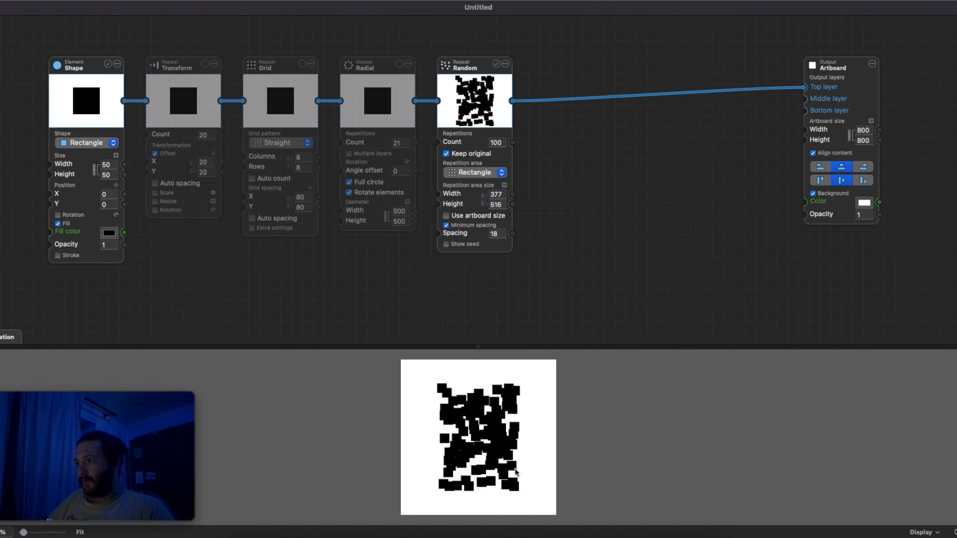
- Raise the Random node's count to 500 while keeping the minimum spacing enabled
mouse_move(502, 141)
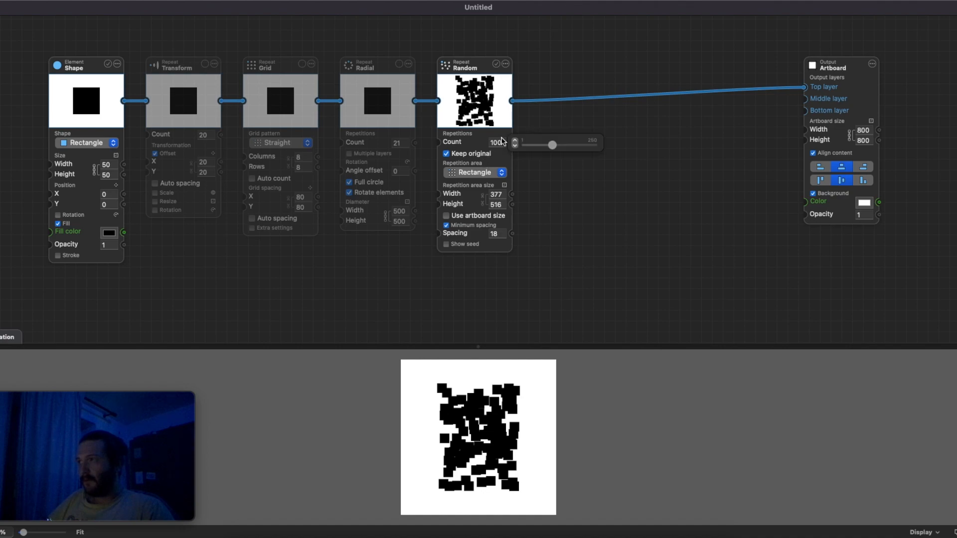
drag(547, 148, 627, 148)
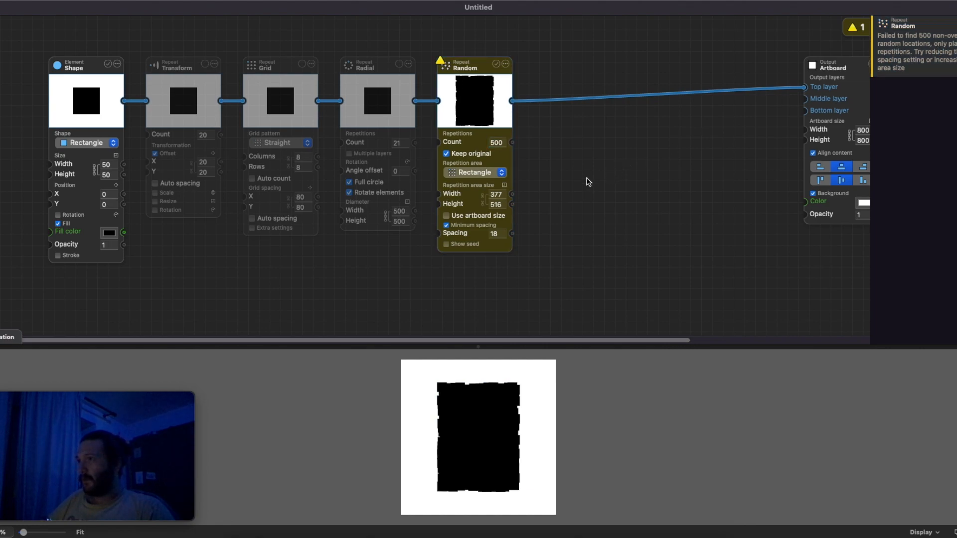
click(589, 188)
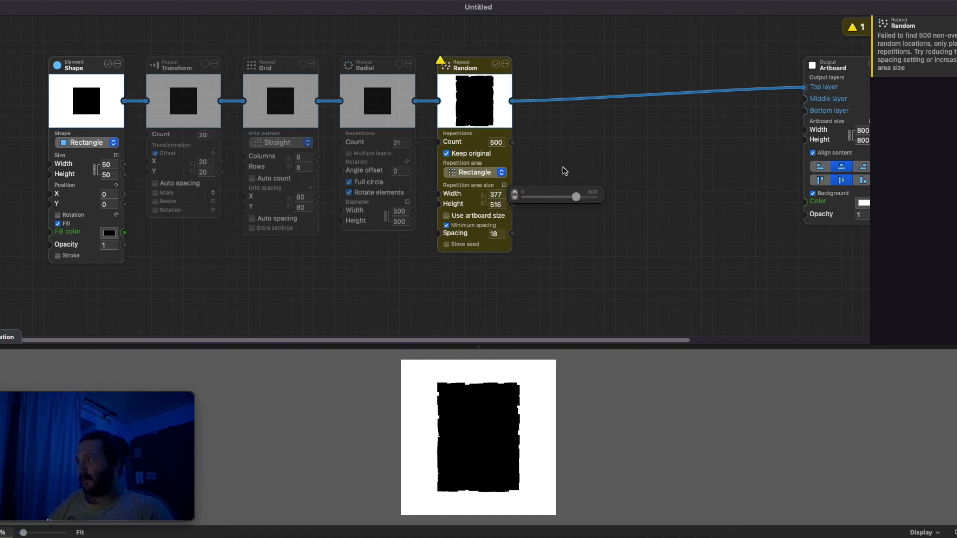
- Lower the Random node's count to 111
mouse_move(494, 144)
click(565, 146)
mouse_move(545, 145)
mouse_down()
mouse_move(534, 145)
mouse_move(555, 145)
mouse_up()
mouse_move(514, 145)
- Try linking the Random node's repetition area size to the artboard size, and restore the artboard to 800 by 800
mouse_move(491, 197)
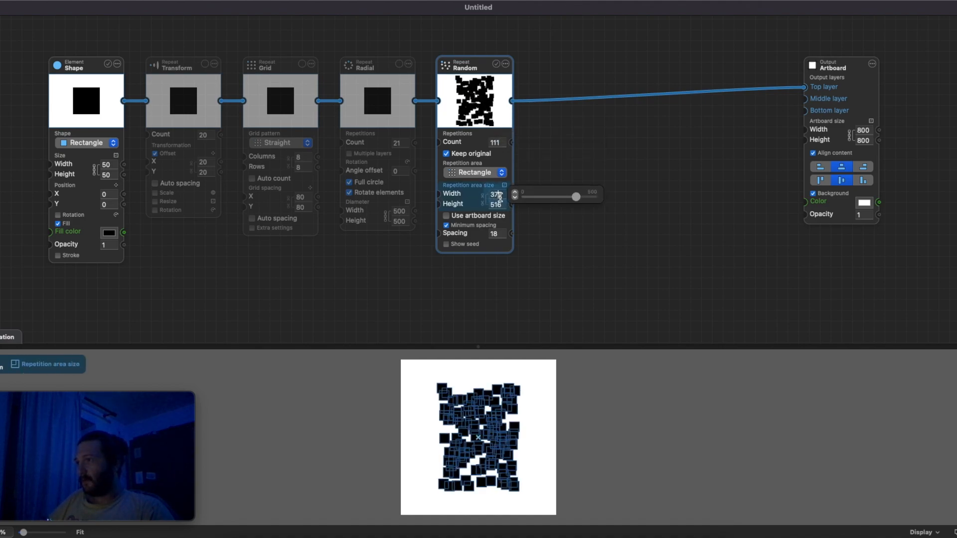
drag(513, 194, 805, 131)
drag(514, 205, 723, 148)
mouse_move(497, 205)
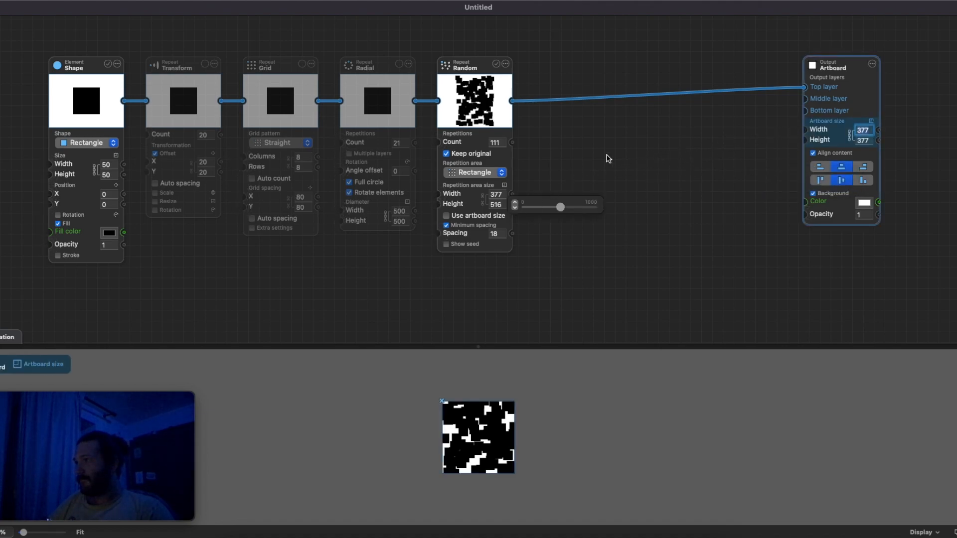
text(80)
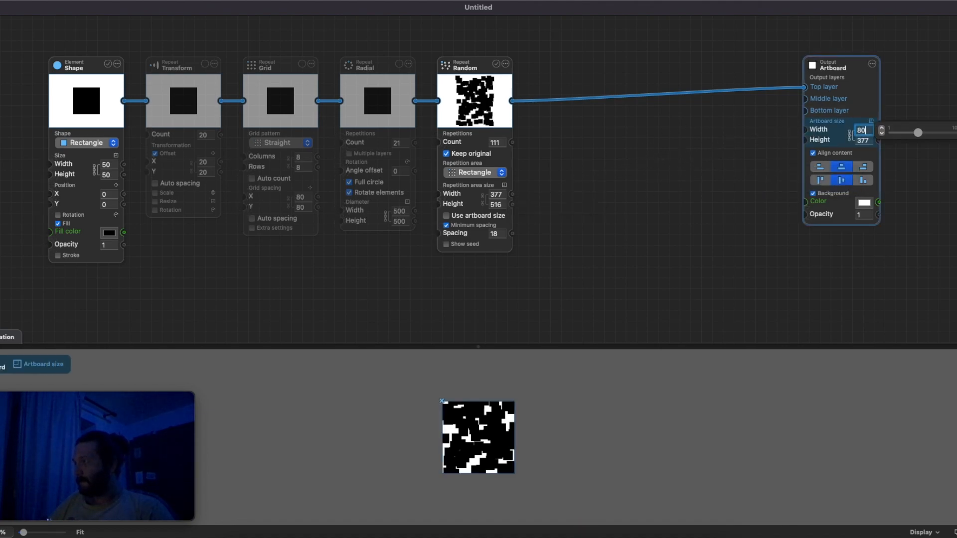
text(0)
key(Return)
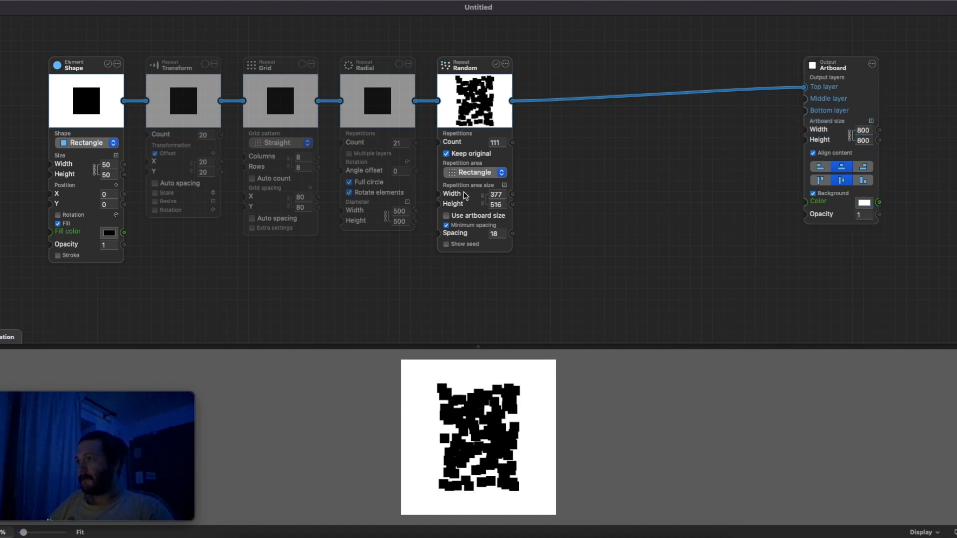
- Enlarge the Random node's repetition area to 641 by 650 and show its seed setting
mouse_move(560, 209)
mouse_down()
mouse_move(545, 207)
mouse_move(604, 197)
mouse_move(570, 198)
mouse_up()
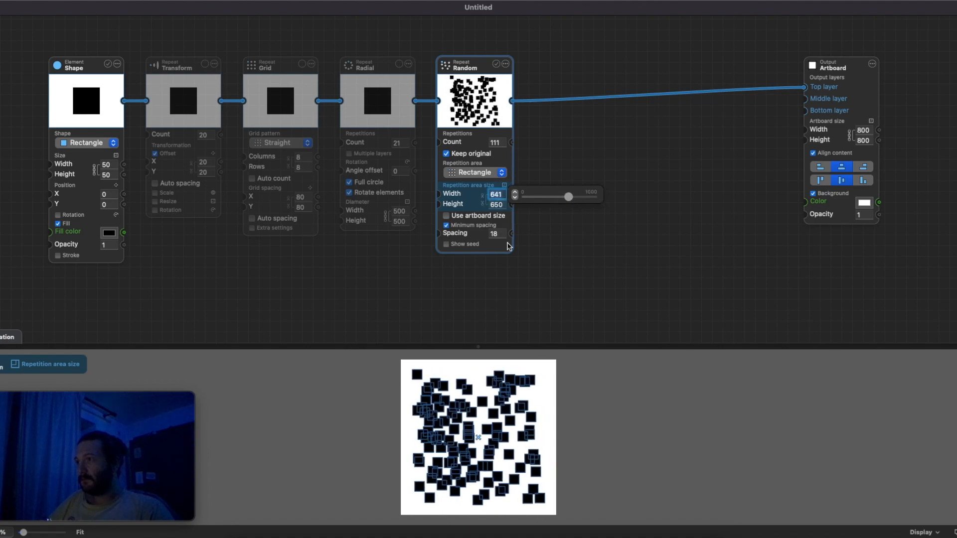
click(455, 244)
mouse_move(513, 259)
click(598, 187)
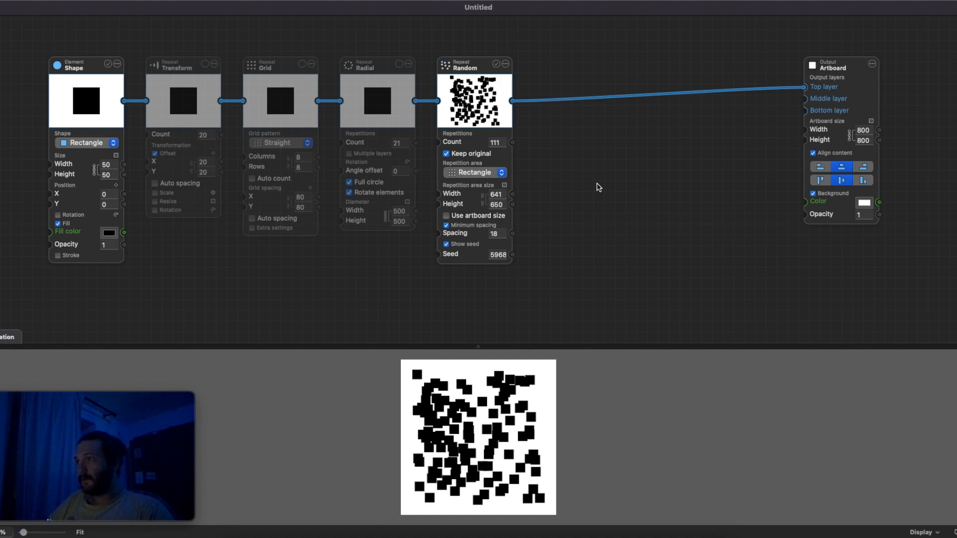
- Change the Random node's seed to 9089 for a different random arrangement
mouse_move(504, 257)
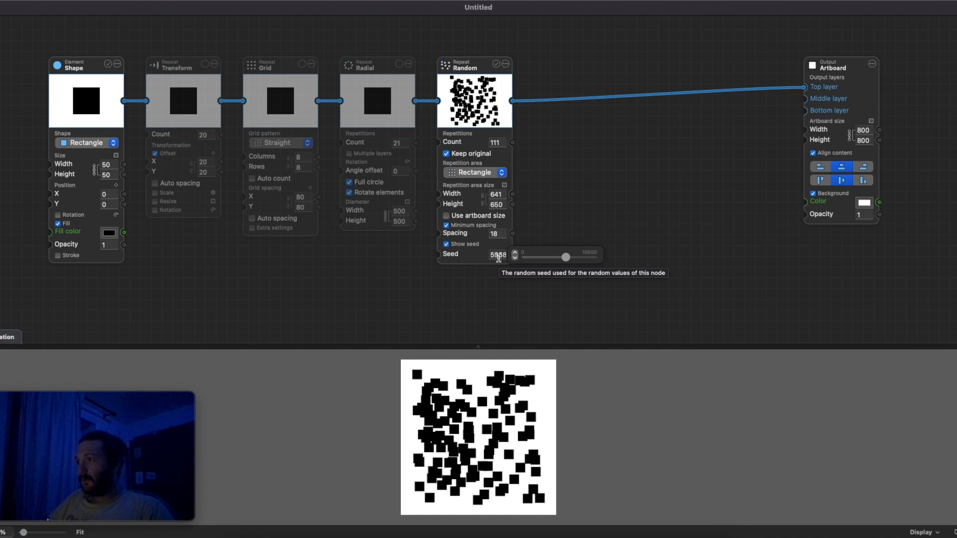
click(499, 257)
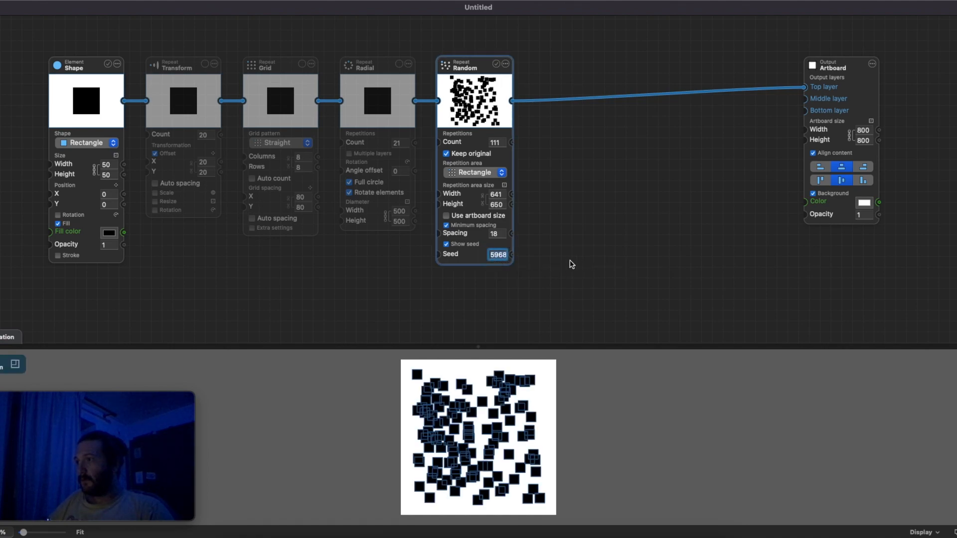
drag(570, 261, 590, 262)
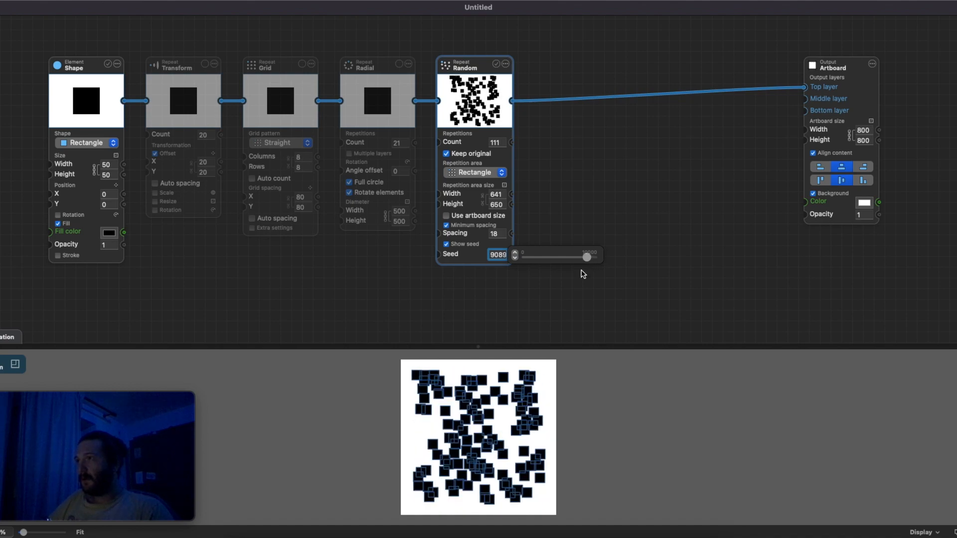
click(582, 274)
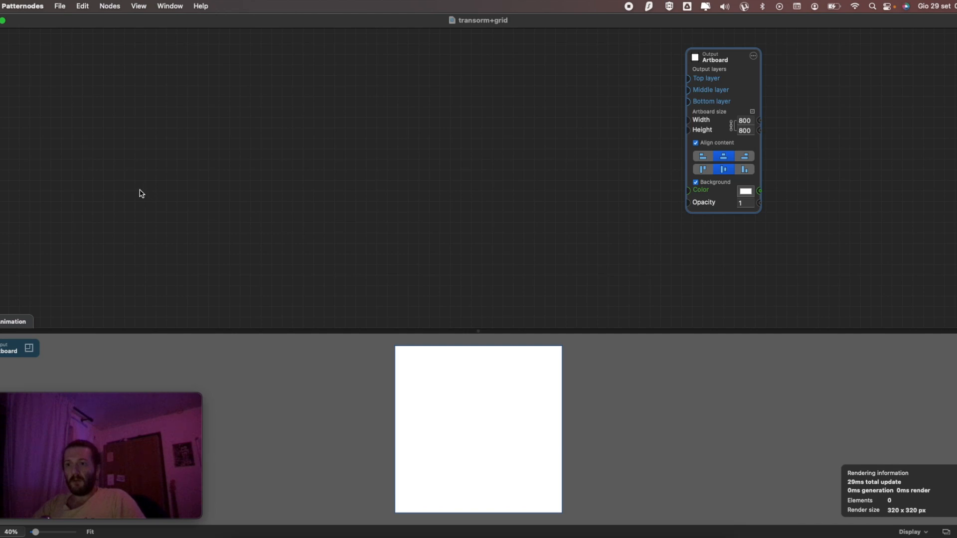
- Add a Shape element node to the empty transorm+grid document and place it level with the Artboard node
right_click(134, 173)
mouse_move(152, 174)
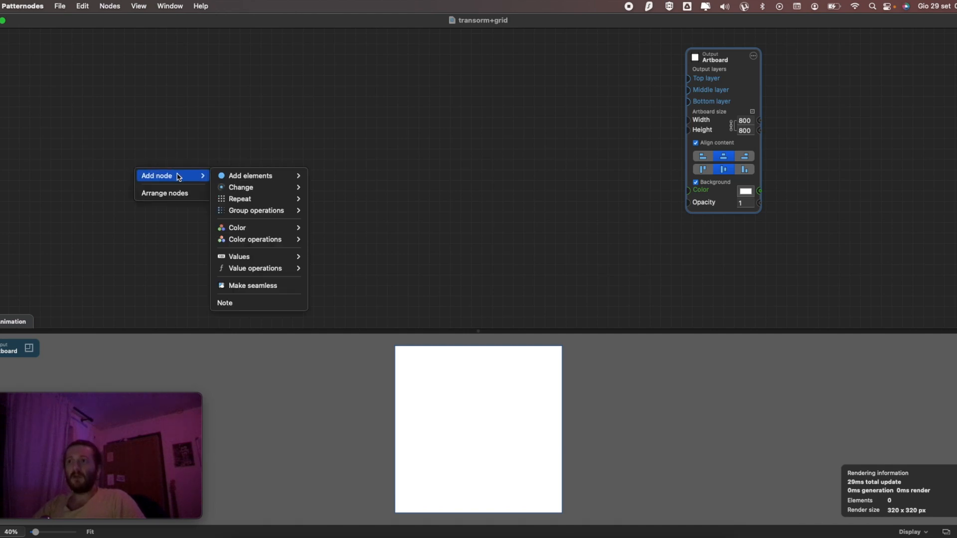
mouse_move(217, 177)
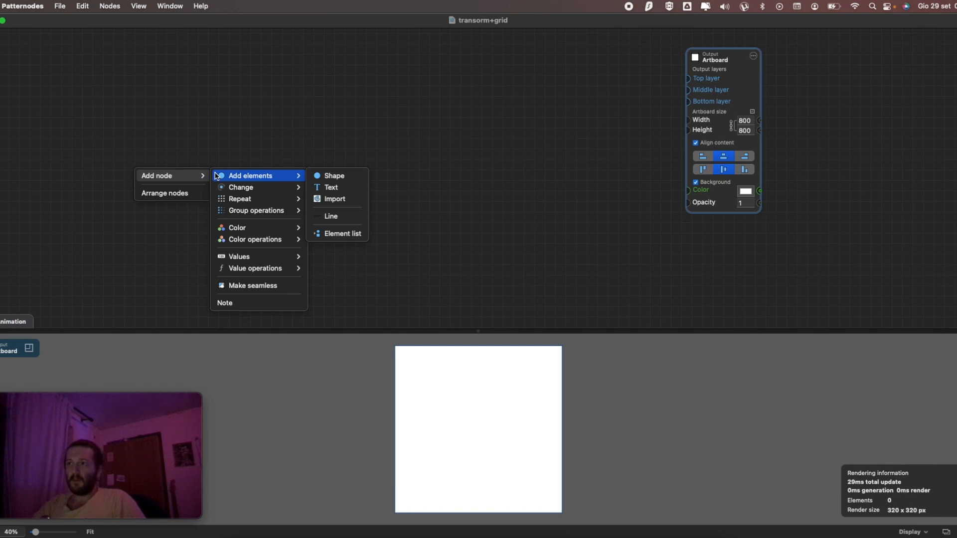
click(331, 176)
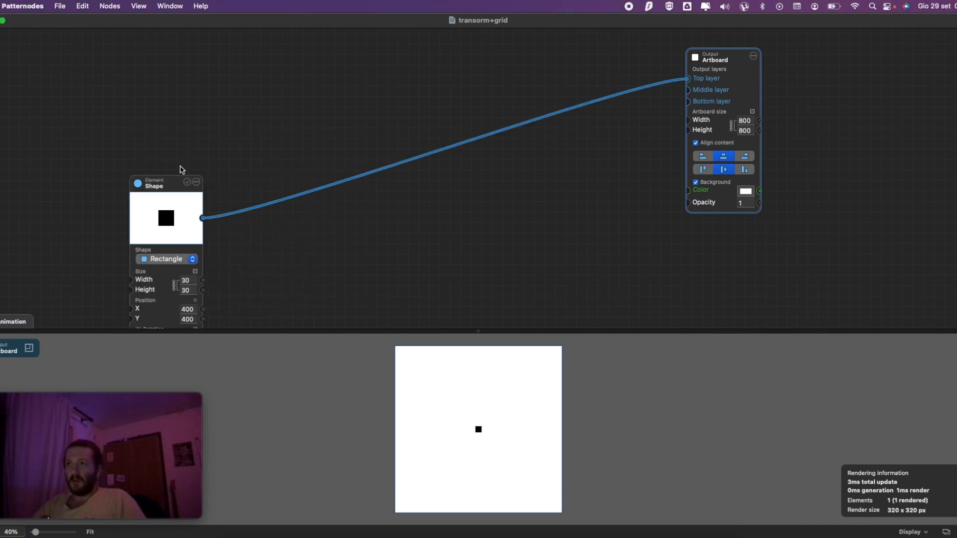
drag(109, 98, 110, 97)
mouse_move(139, 197)
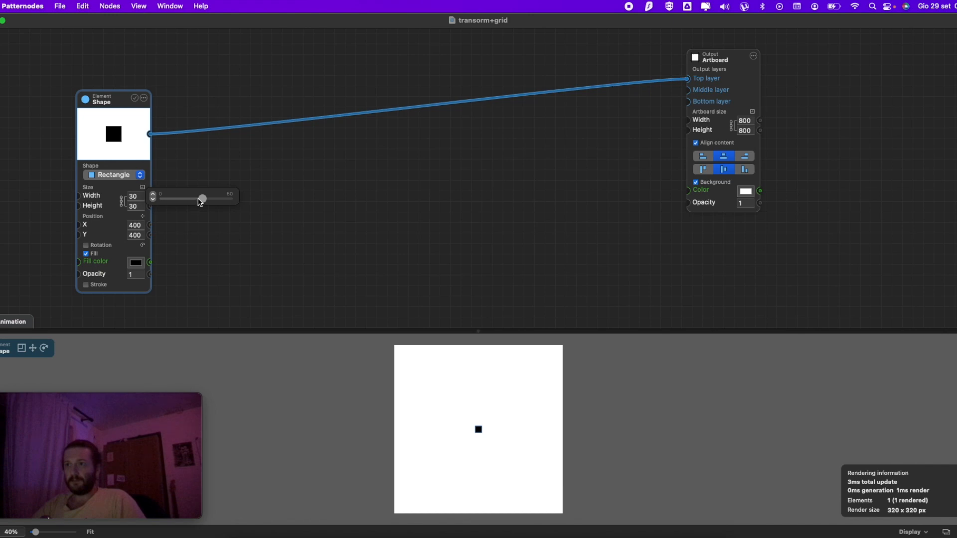
- Set the Shape node's size to 50 by 50, keep it a rectangle, and enable its stroke
drag(200, 201, 259, 199)
click(135, 178)
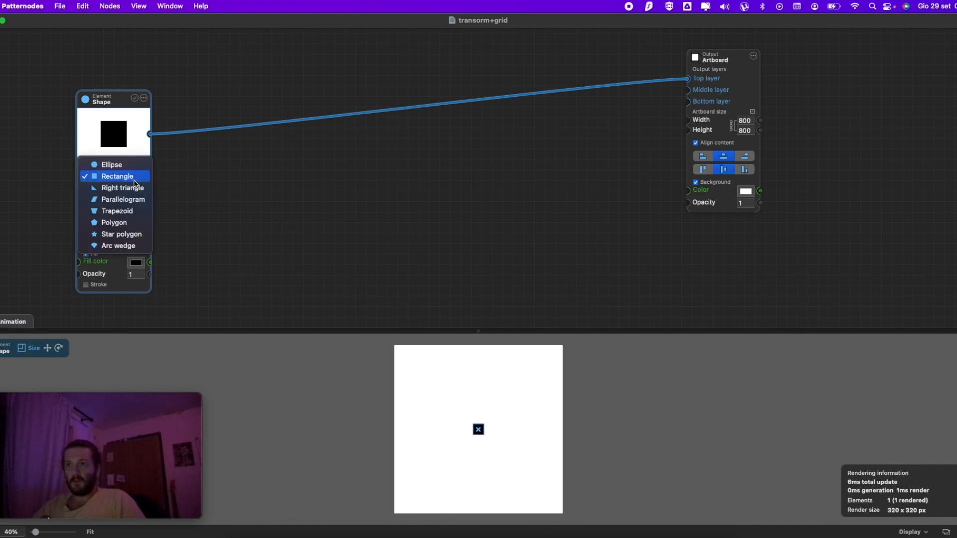
click(97, 285)
click(97, 284)
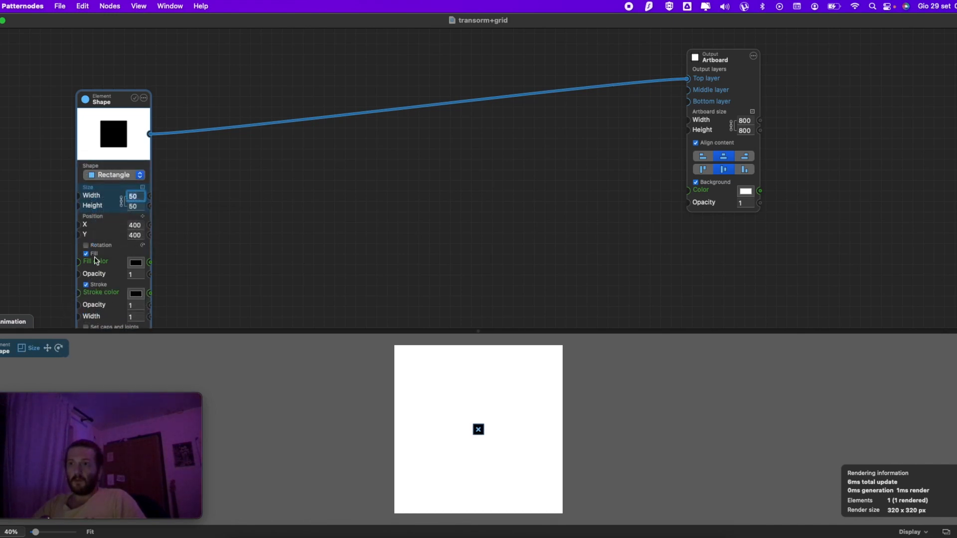
- Disable the Shape's fill and insert a Random repeat node on its connection to the Artboard
click(95, 255)
click(226, 127)
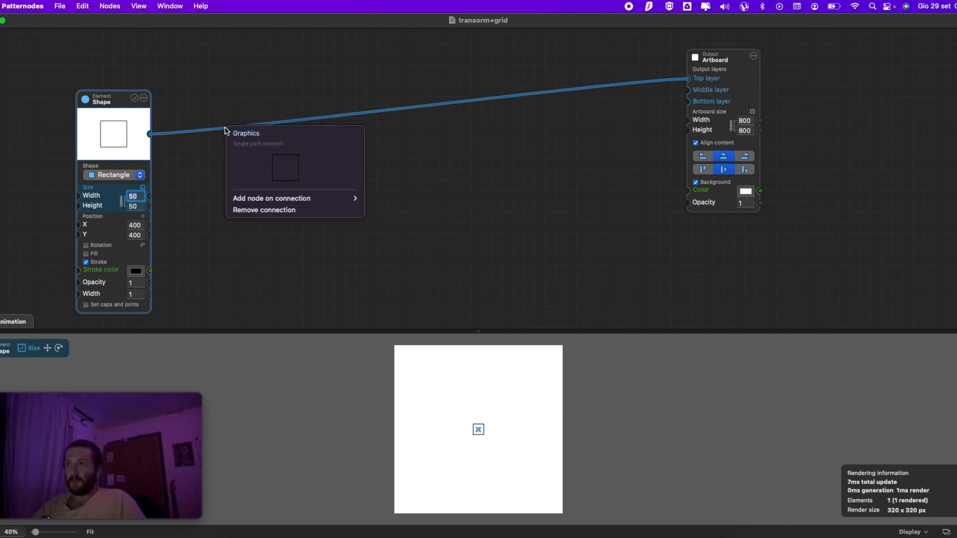
mouse_move(299, 198)
mouse_move(418, 211)
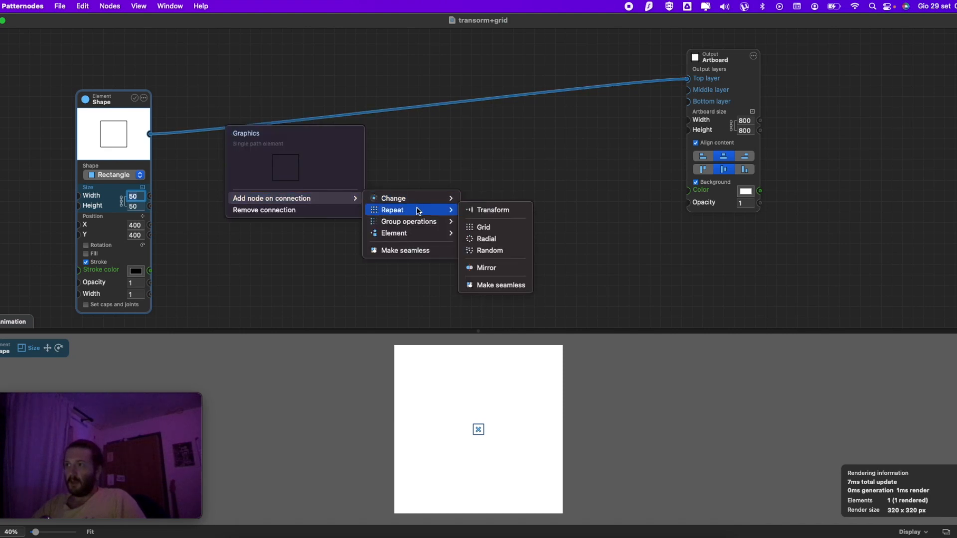
click(486, 250)
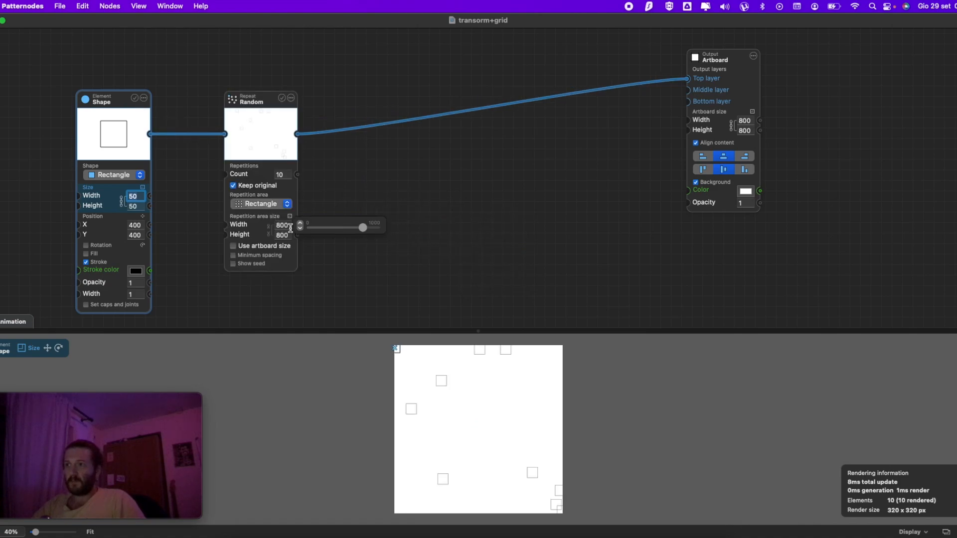
- Set the Random node's repetition area to 600 by 600 and its count to 100
click(276, 226)
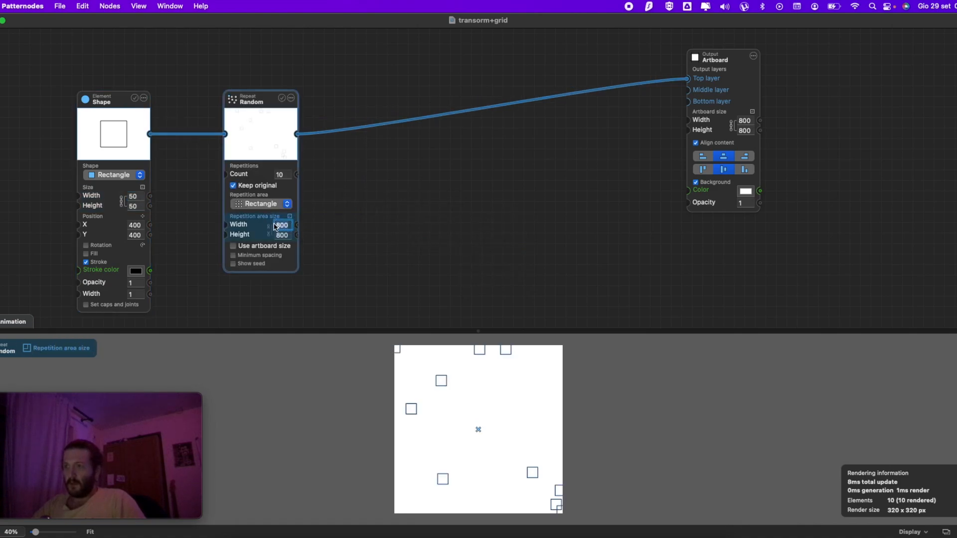
text(600)
key(Tab)
mouse_move(280, 173)
drag(320, 176, 380, 175)
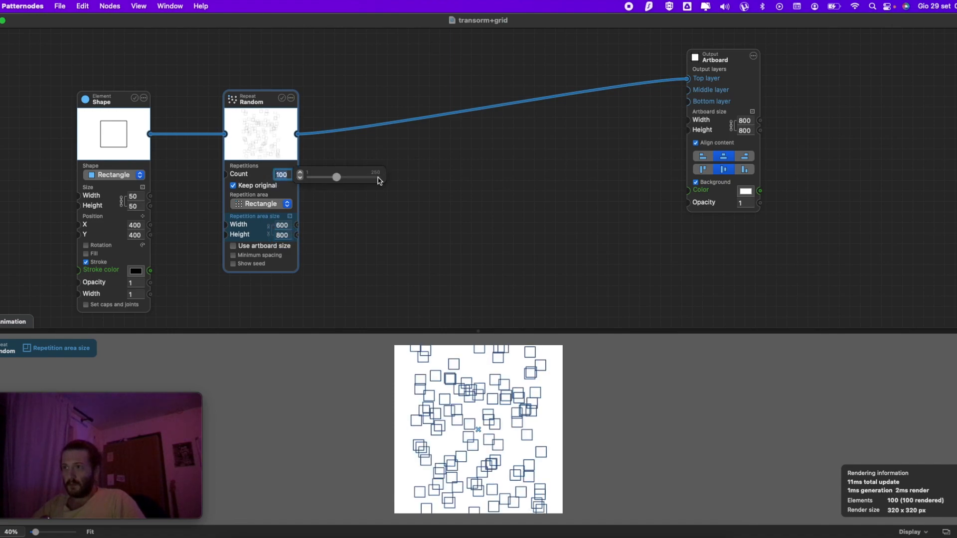
click(283, 235)
text(600)
key(Return)
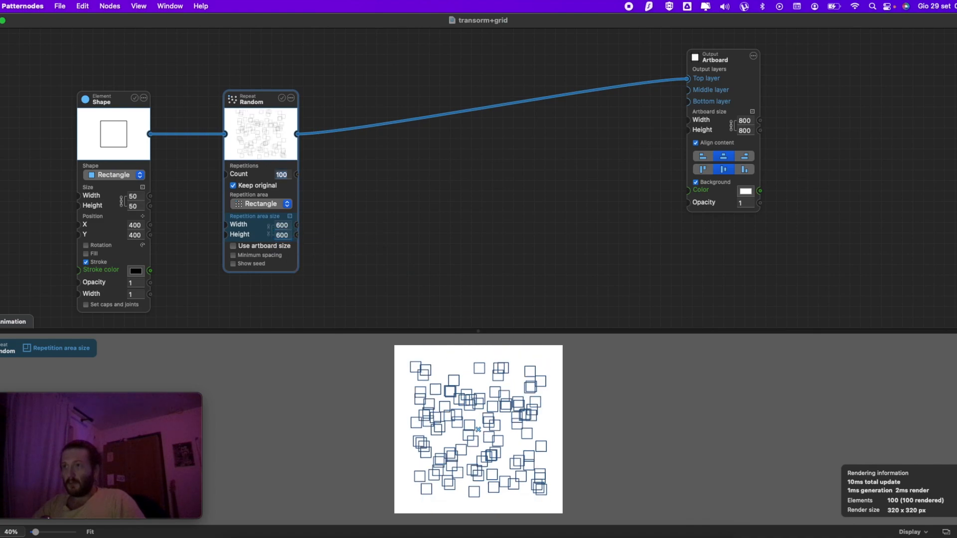
- Move the Random node closer to the Shape node
click(438, 298)
scroll(542, 411, up, 3)
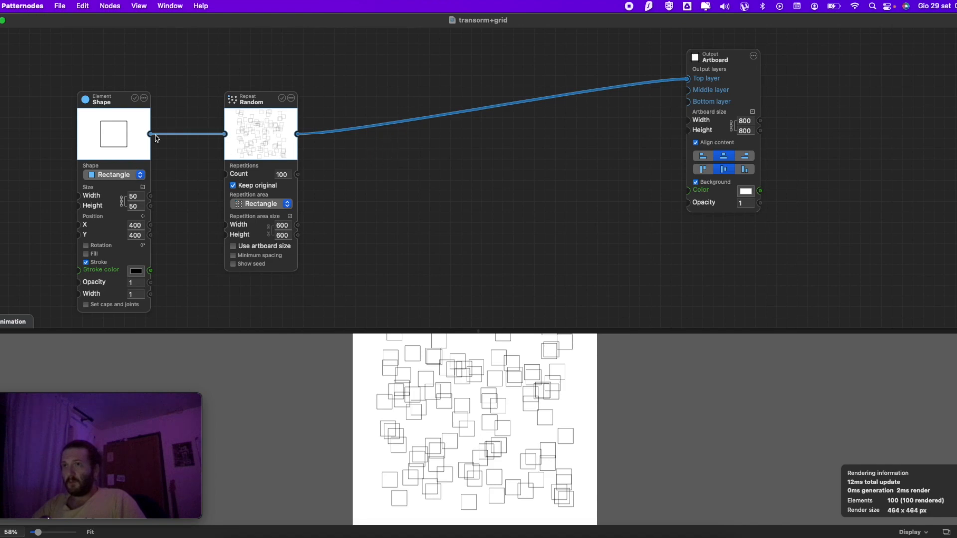
click(113, 106)
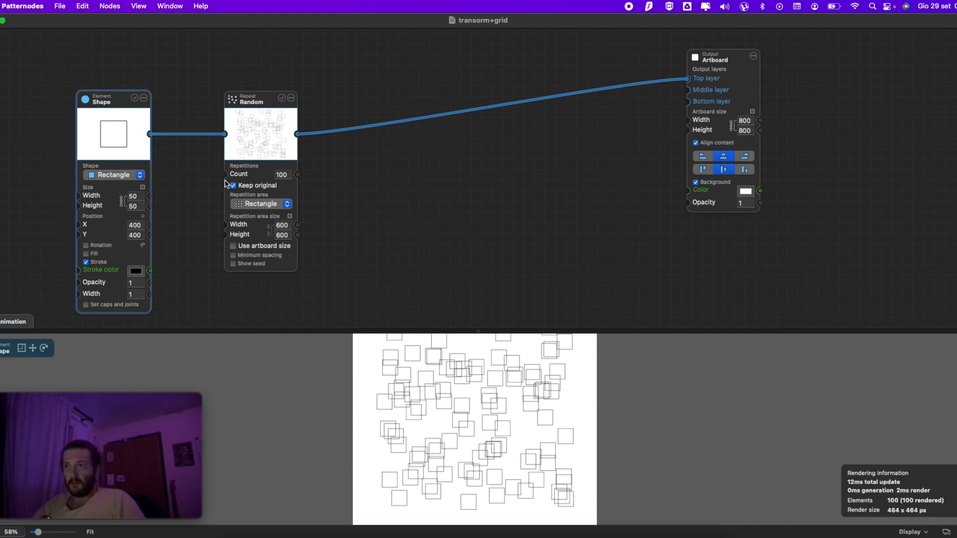
click(199, 214)
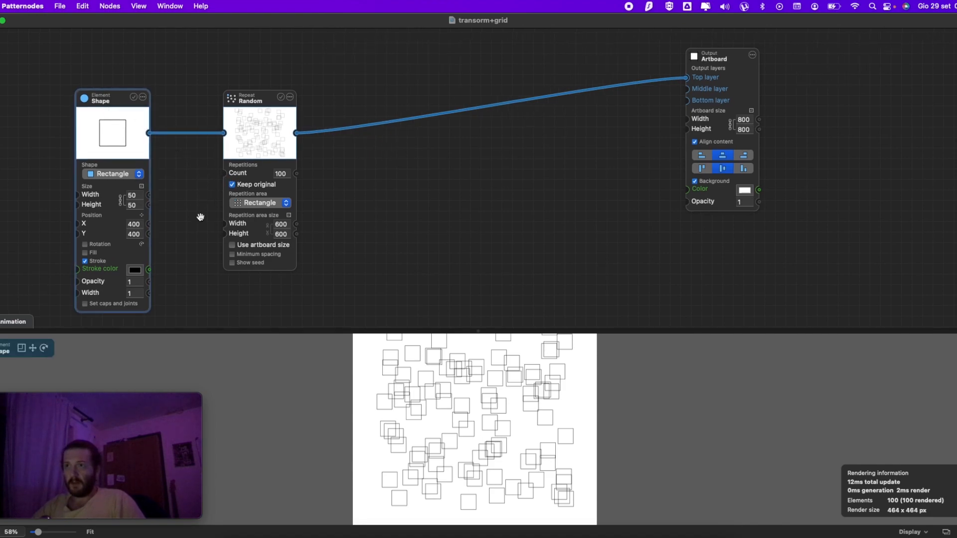
drag(204, 215, 260, 189)
scroll(260, 188, right, 5)
scroll(260, 189, up, 2)
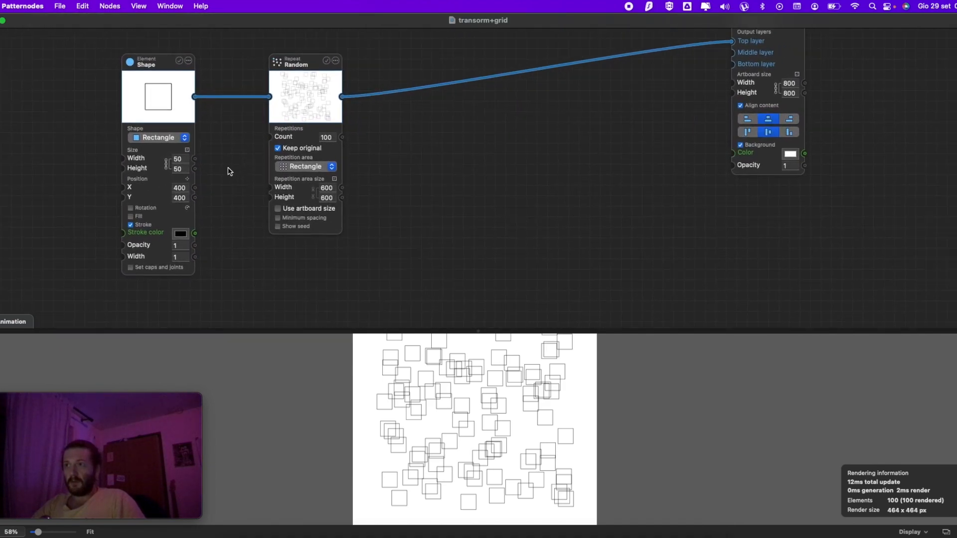
scroll(441, 187, left, 3)
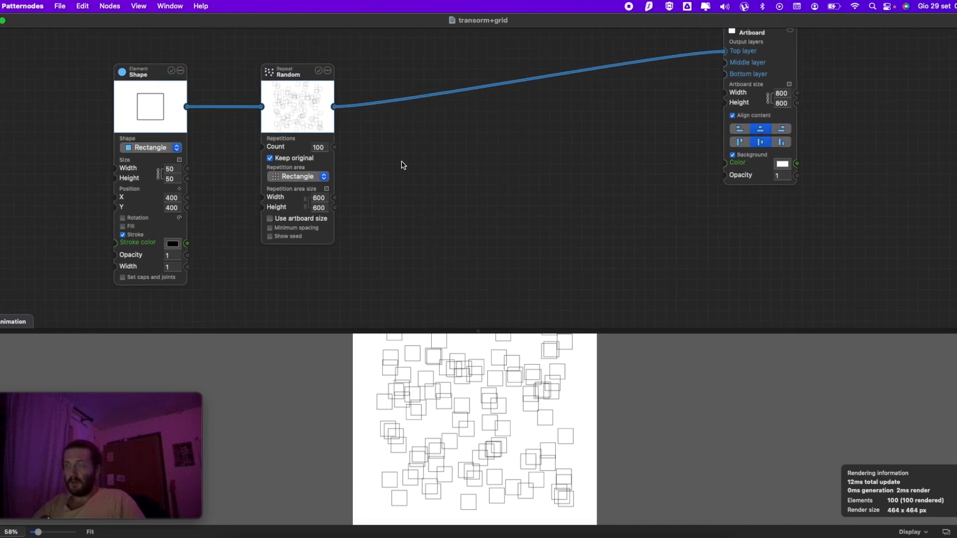
click(263, 76)
drag(262, 75, 241, 75)
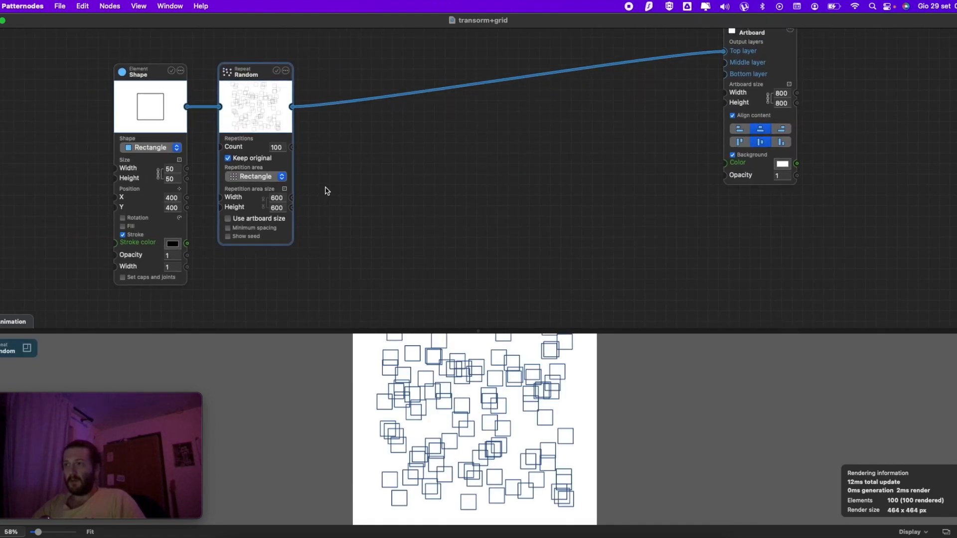
- Enlarge the node canvas area and fit the whole artboard in the preview
drag(503, 234, 506, 134)
drag(386, 114, 412, 243)
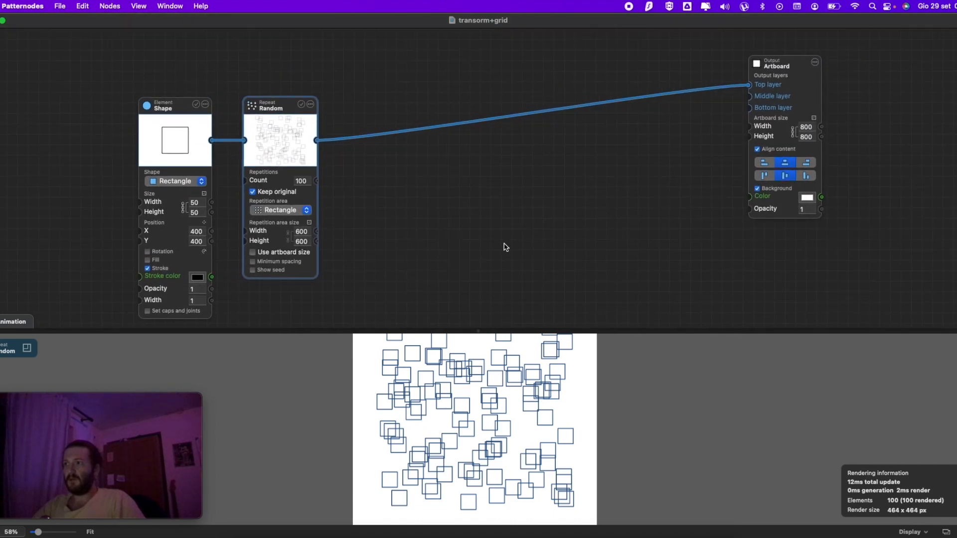
drag(370, 218, 454, 156)
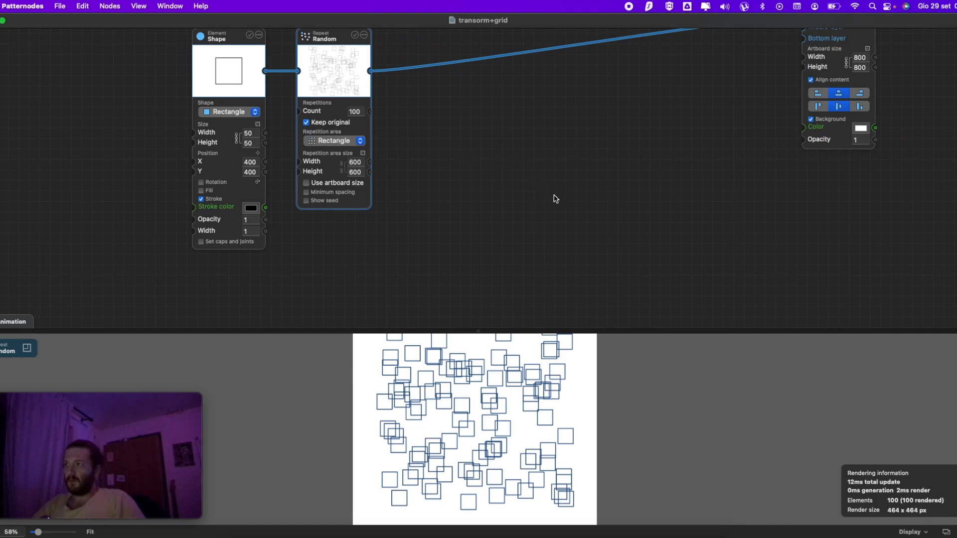
drag(543, 203, 472, 236)
drag(553, 229, 568, 107)
drag(275, 273, 194, 311)
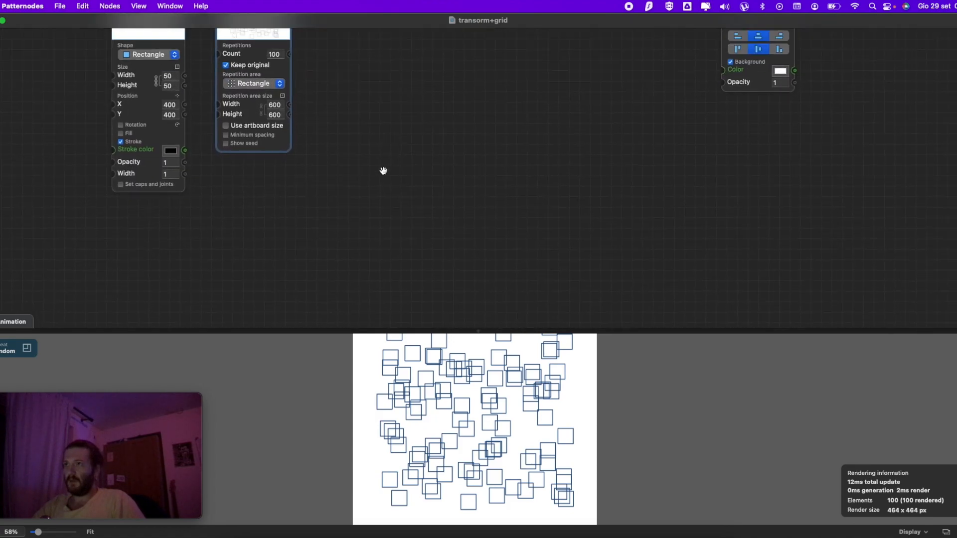
drag(384, 171, 361, 235)
drag(451, 332, 451, 355)
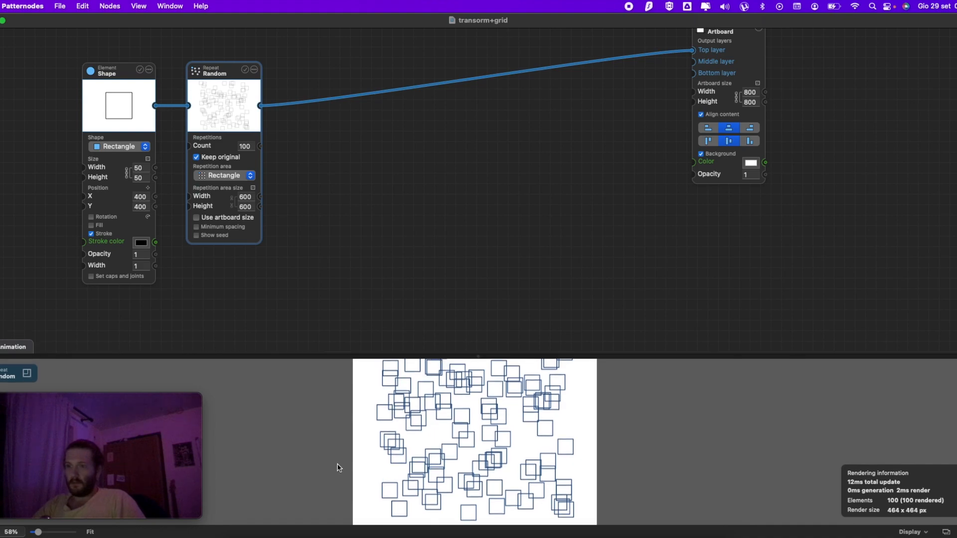
click(91, 532)
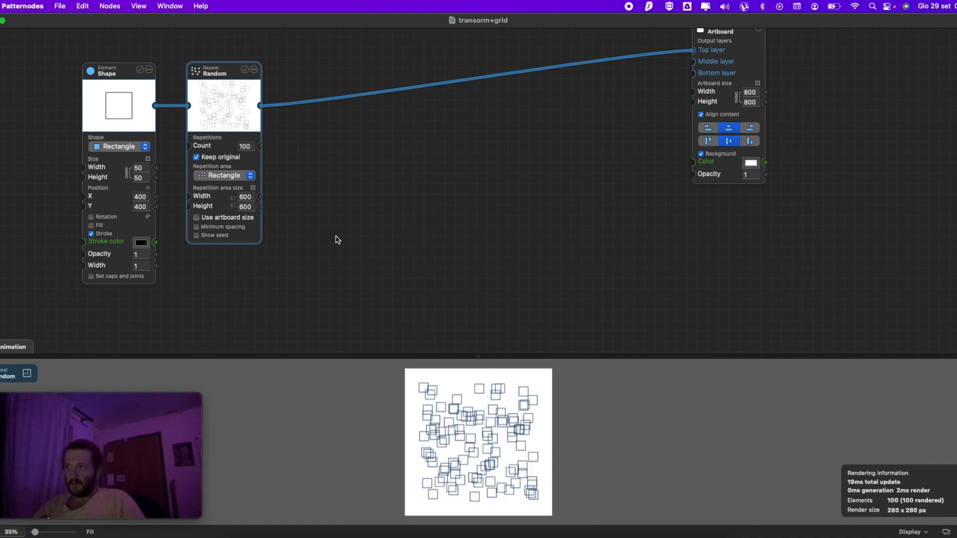
- Duplicate the rectangle Shape node and place the copy below the original
click(119, 76)
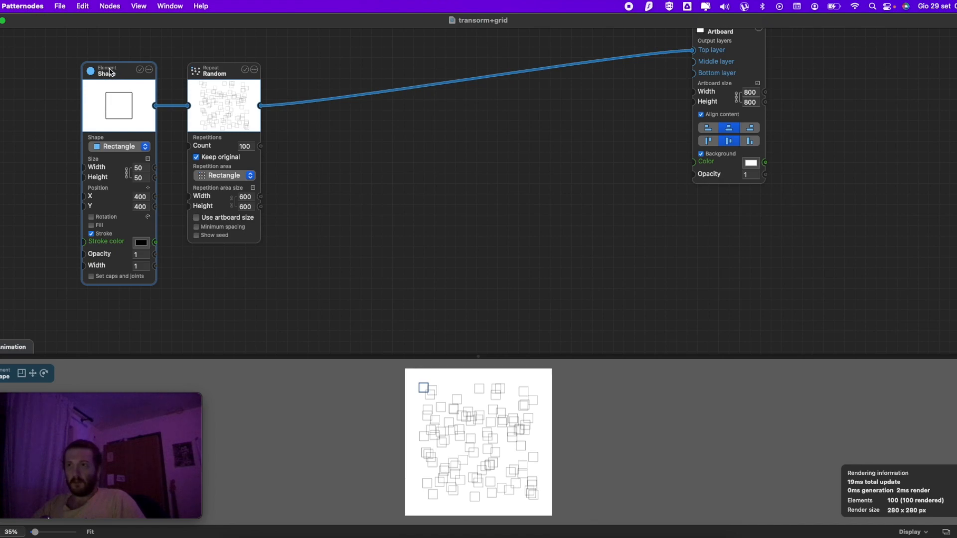
drag(107, 72, 108, 324)
drag(189, 107, 344, 260)
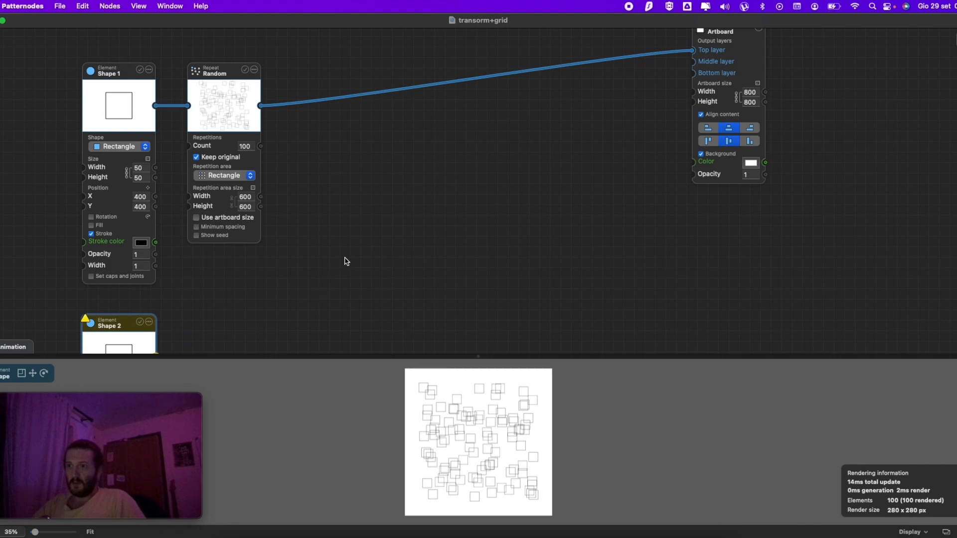
- Add a Replace node and insert it on the connection between the Random and Artboard nodes
scroll(343, 257, down, 5)
scroll(343, 253, down, 3)
right_click(318, 125)
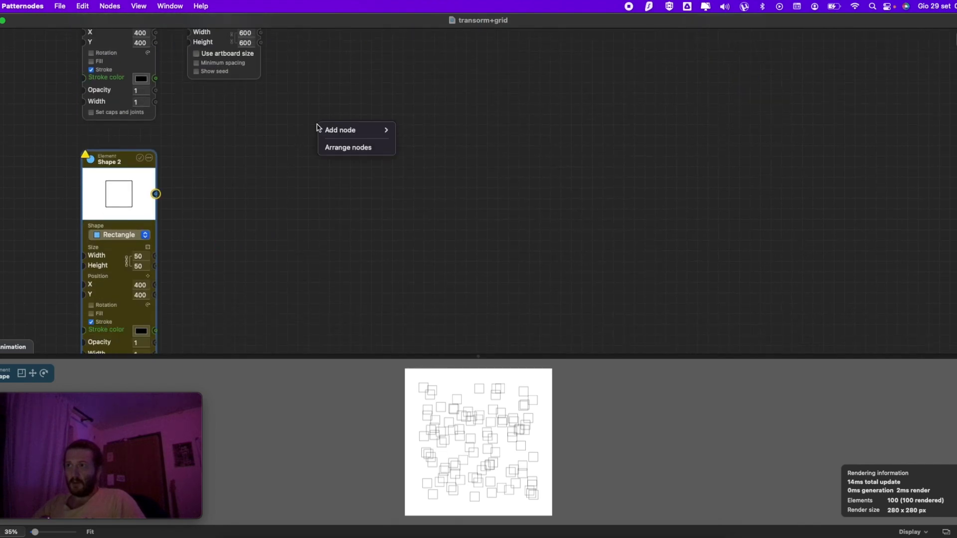
mouse_move(348, 130)
mouse_move(442, 143)
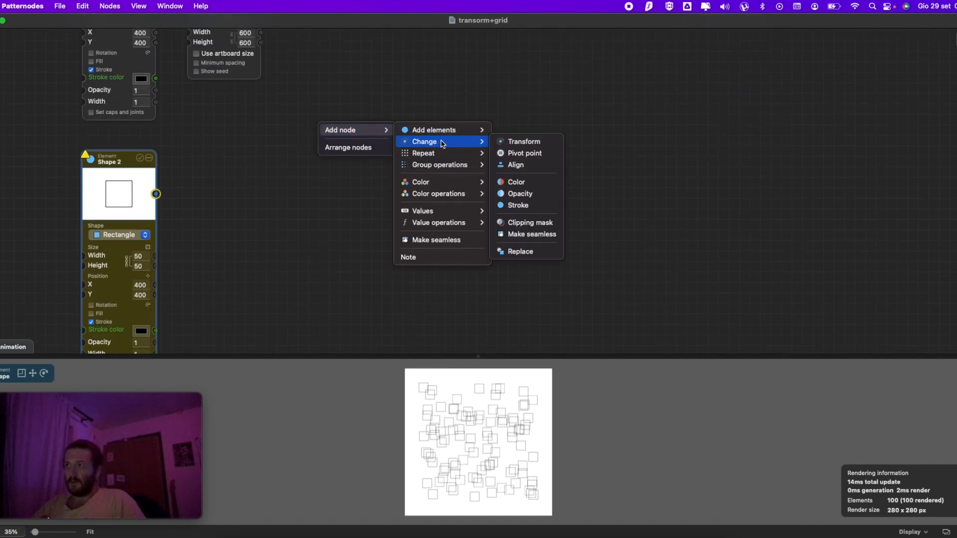
click(519, 252)
scroll(406, 150, up, 6)
scroll(415, 191, up, 3)
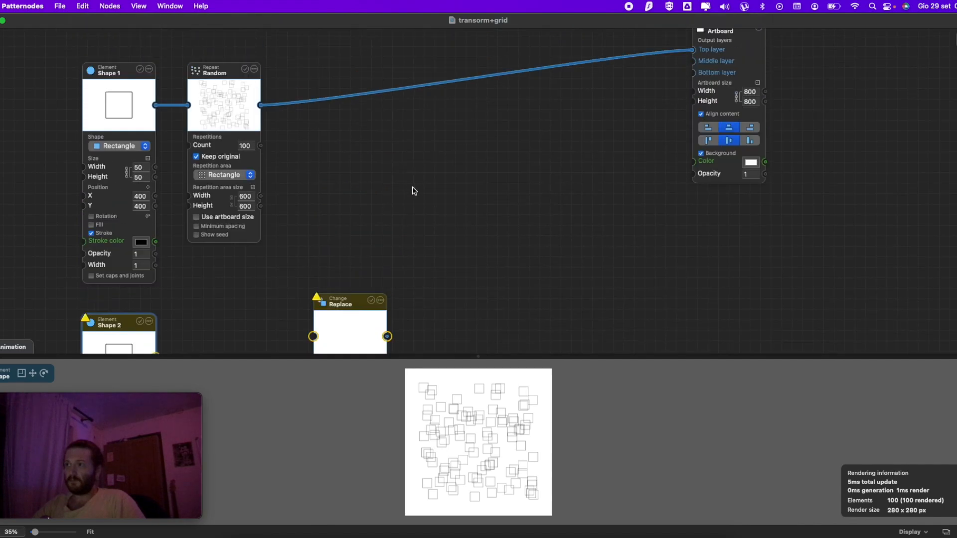
drag(357, 301, 504, 111)
mouse_move(692, 50)
mouse_down()
mouse_move(524, 98)
mouse_move(460, 148)
mouse_move(433, 114)
mouse_move(693, 50)
mouse_up()
- Move the duplicated Shape node near Replace, change it to an ellipse, and connect it to the replacement Element input
drag(117, 324, 348, 208)
click(344, 283)
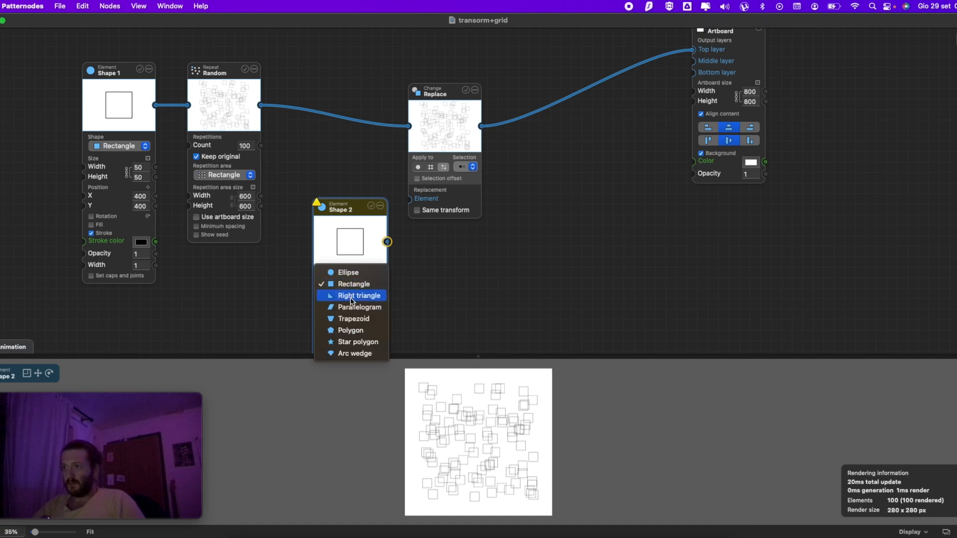
click(362, 273)
drag(388, 243, 409, 199)
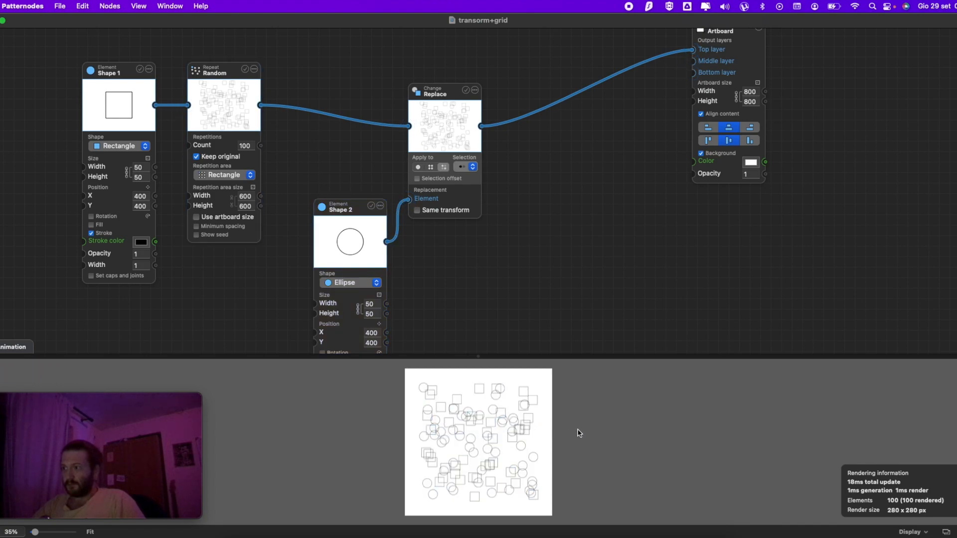
scroll(526, 415, up, 5)
scroll(524, 406, down, 4)
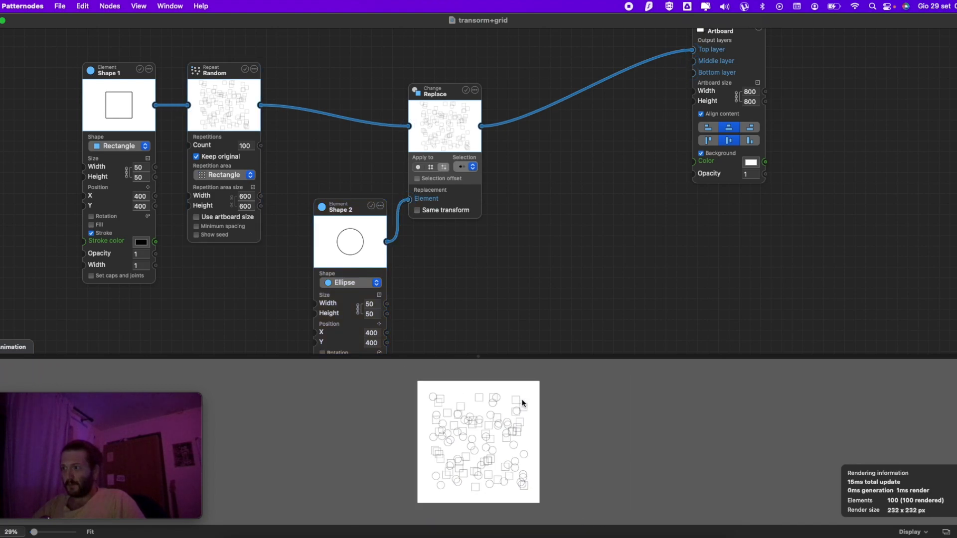
- Move the ellipse Shape node slightly away from the Replace node and set its size to 54 by 54
drag(344, 208, 323, 230)
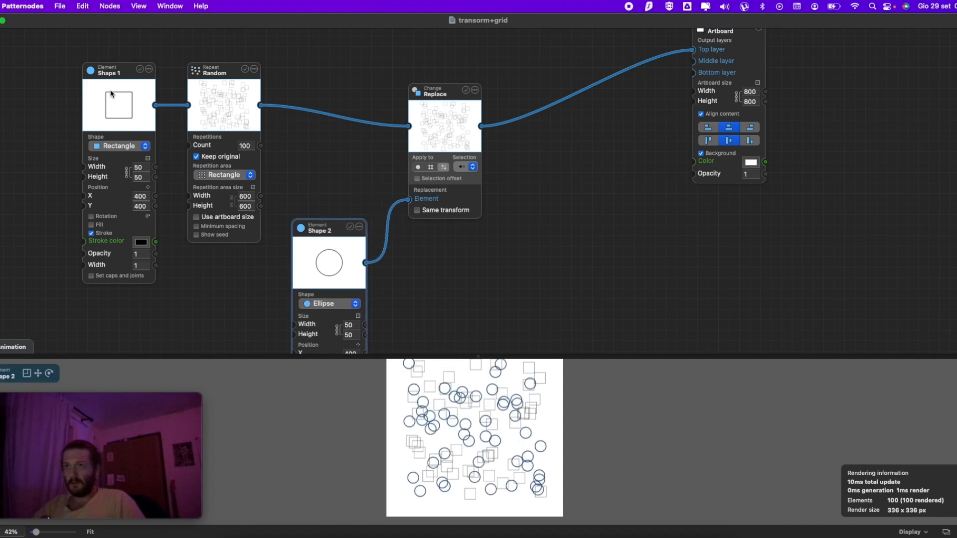
click(116, 76)
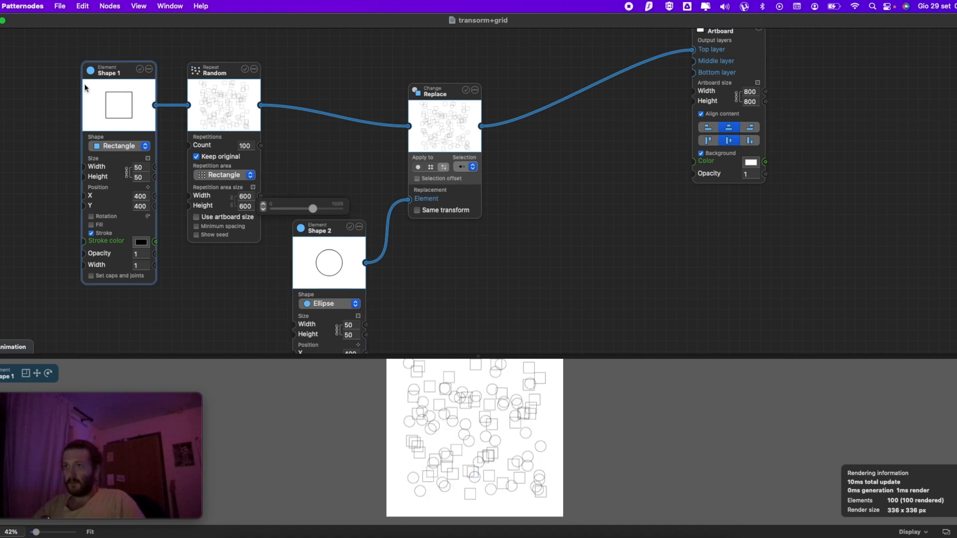
click(246, 112)
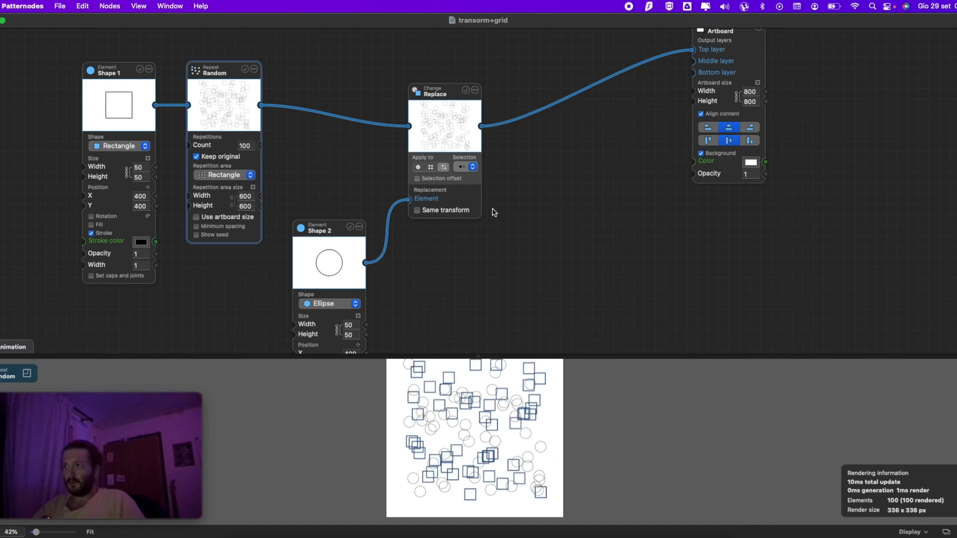
mouse_move(355, 323)
drag(412, 329, 391, 327)
click(493, 282)
mouse_move(393, 329)
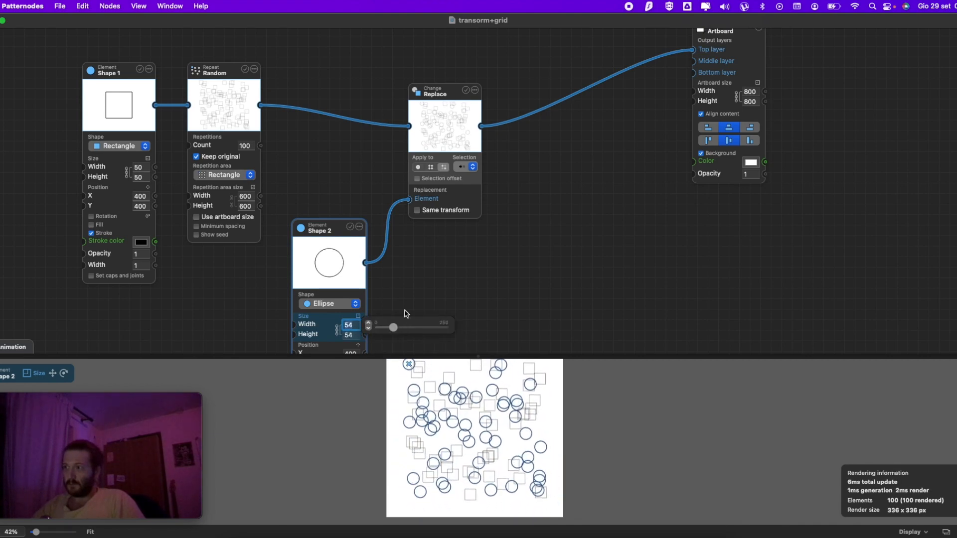
- Set the Replace node's selection to Third so every third element is replaced
click(471, 170)
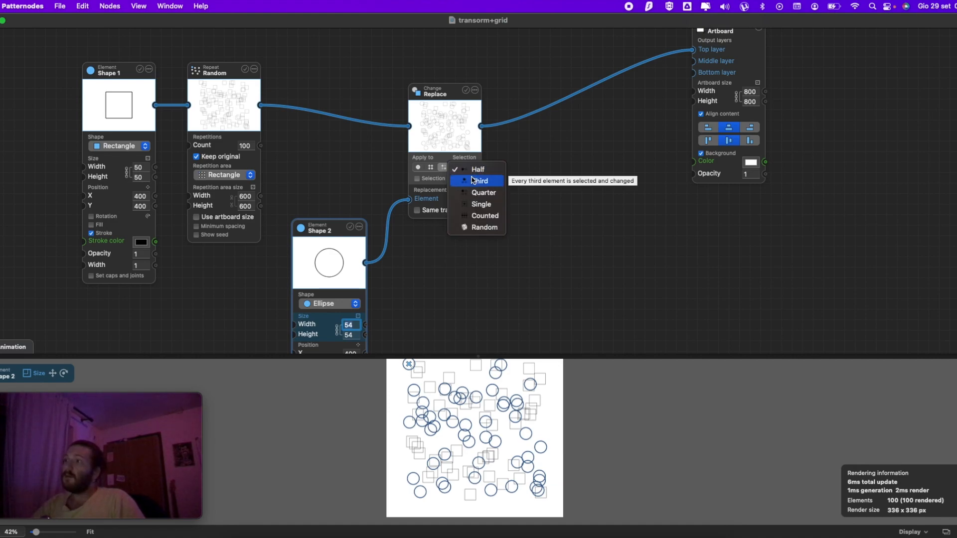
click(468, 184)
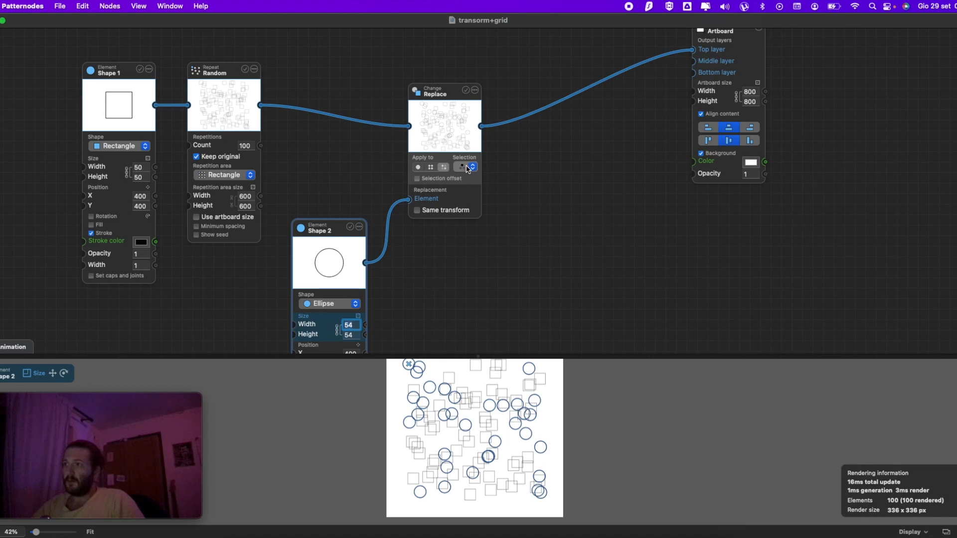
- Show the Random node's seed and set it to 2292 for a different arrangement
click(215, 236)
mouse_move(272, 255)
drag(305, 248, 289, 249)
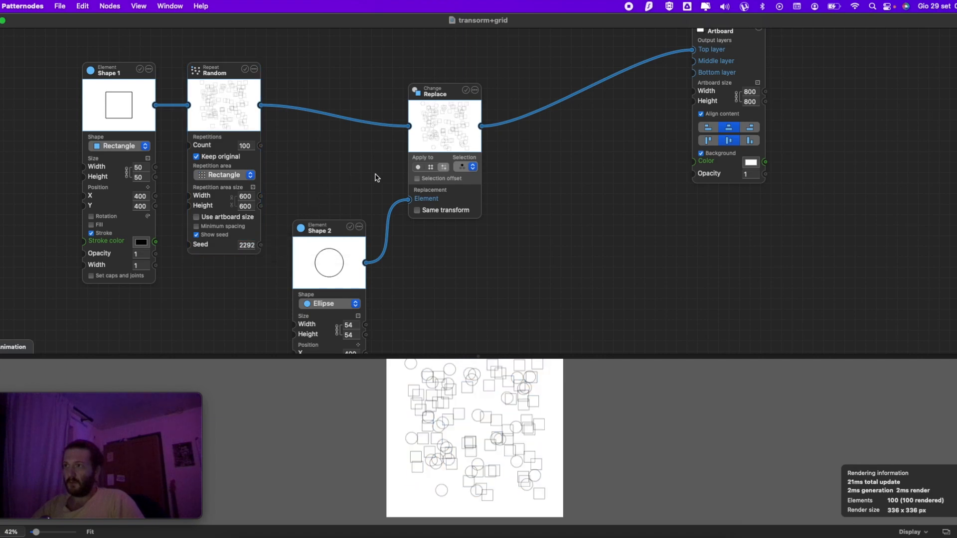
- Switch the Replace node's selection to Random and set its seed to 5620
click(469, 167)
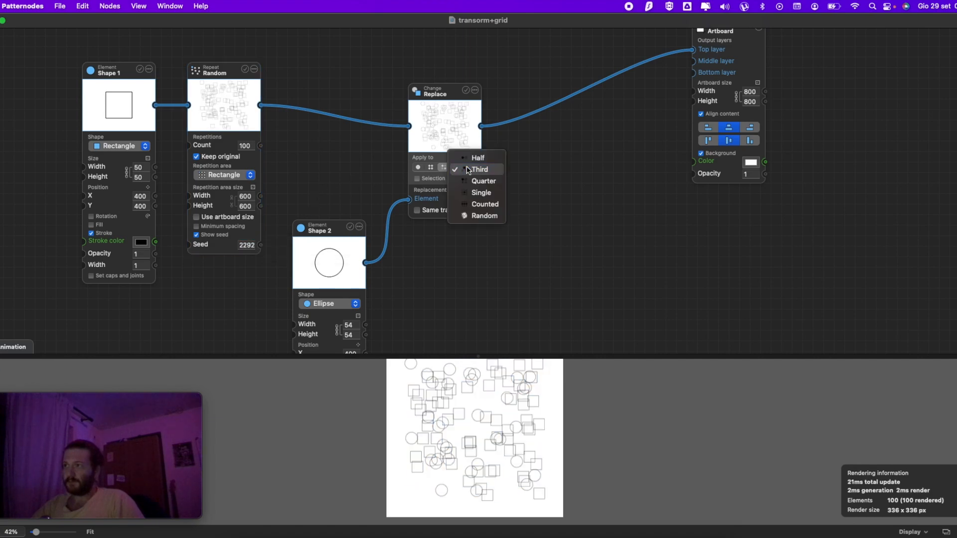
click(473, 217)
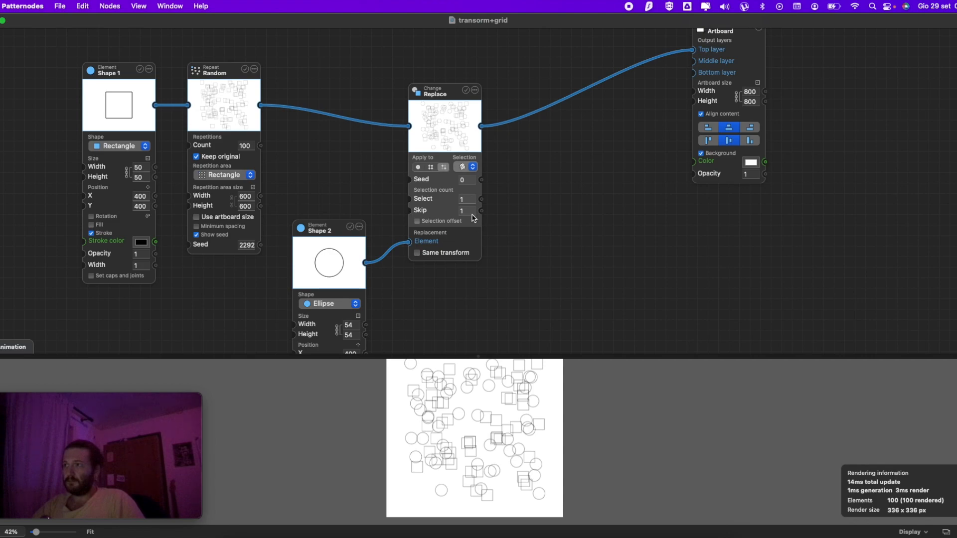
click(467, 199)
mouse_move(469, 179)
drag(492, 183, 532, 182)
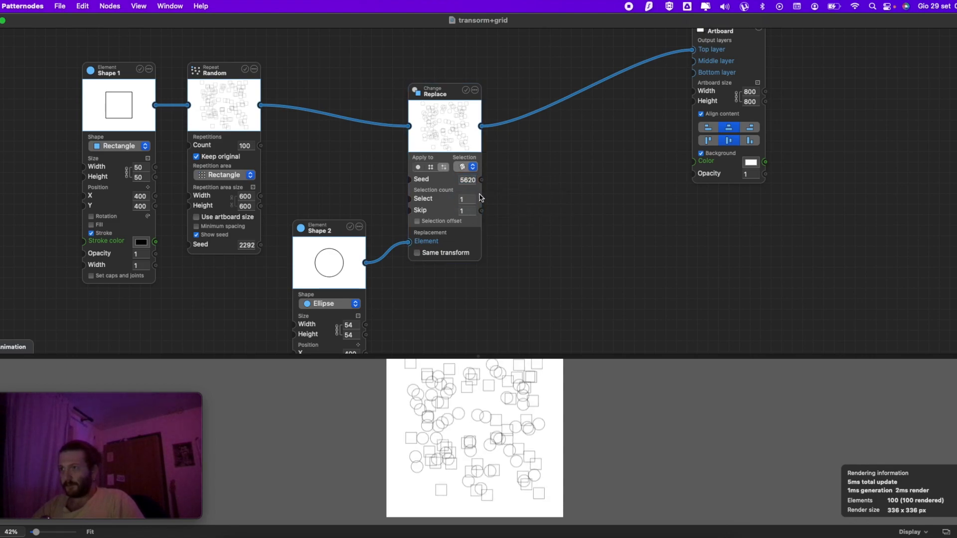
- Rearrange the ellipse Shape node and the Replace node, aligning Replace level with the Random node and close to the ellipse
drag(314, 224, 325, 172)
drag(436, 95, 529, 64)
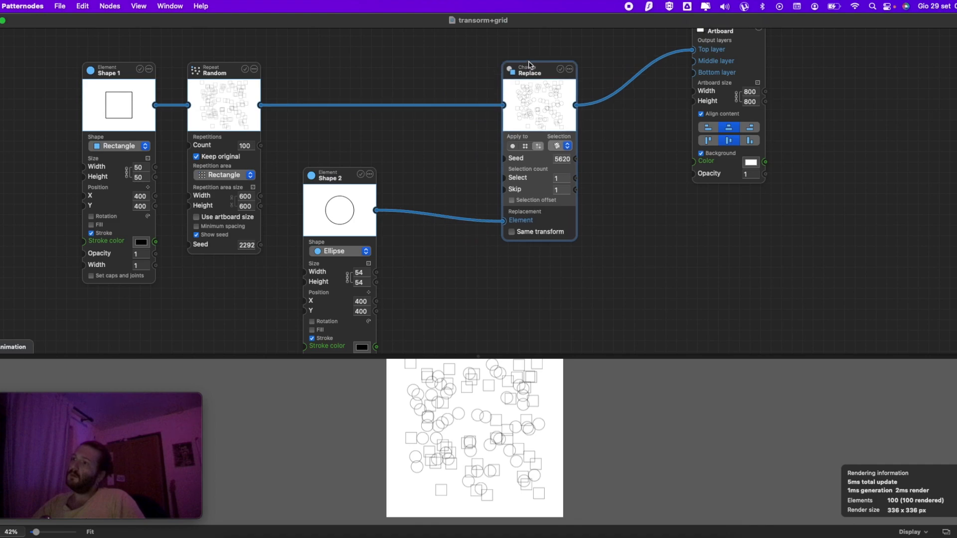
drag(345, 172, 319, 179)
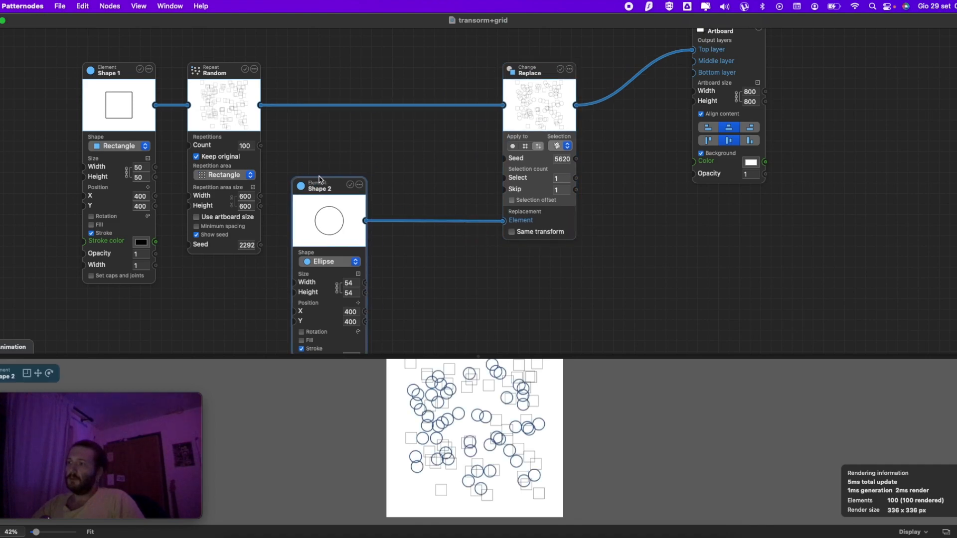
click(407, 282)
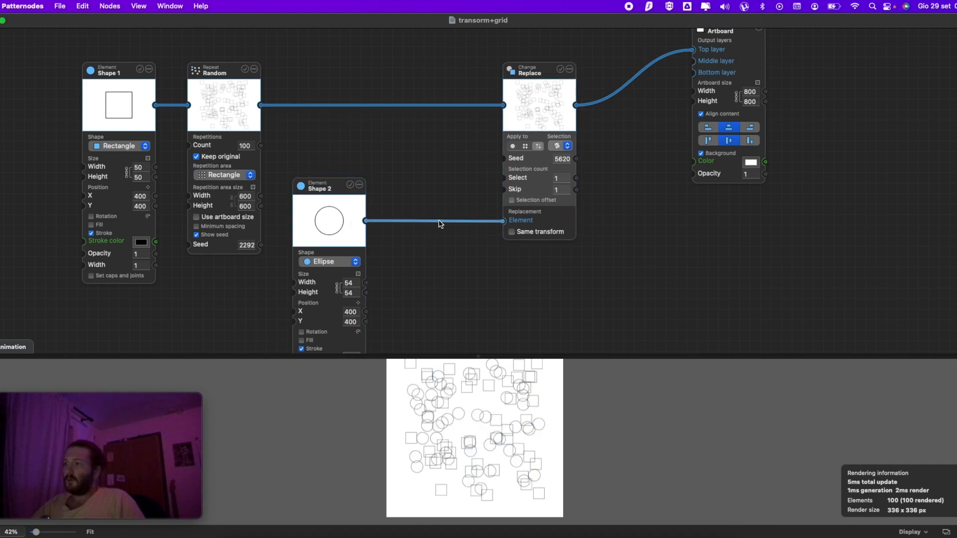
drag(554, 66, 448, 66)
- Insert a Repeat Transform node on the connection between the Replace node and the Artboard
click(540, 90)
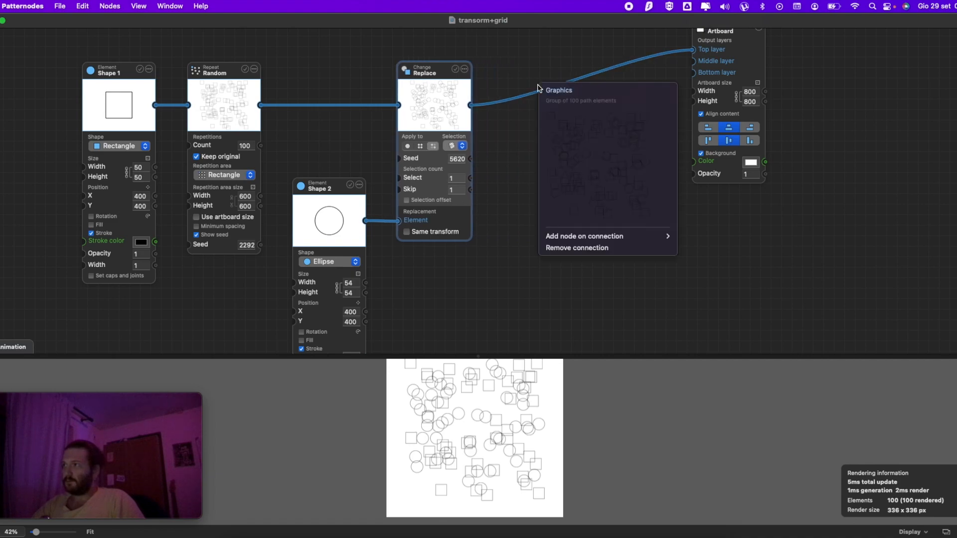
mouse_move(615, 240)
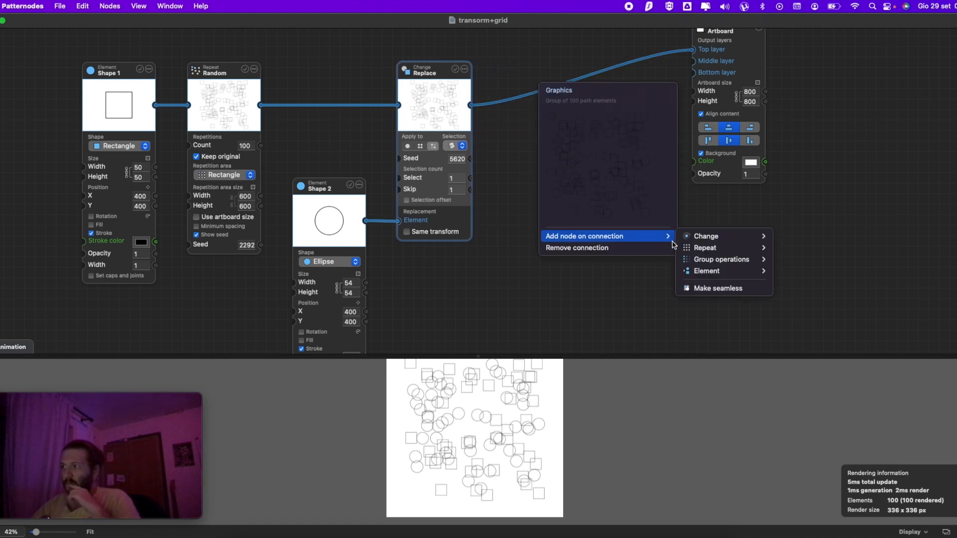
mouse_move(677, 244)
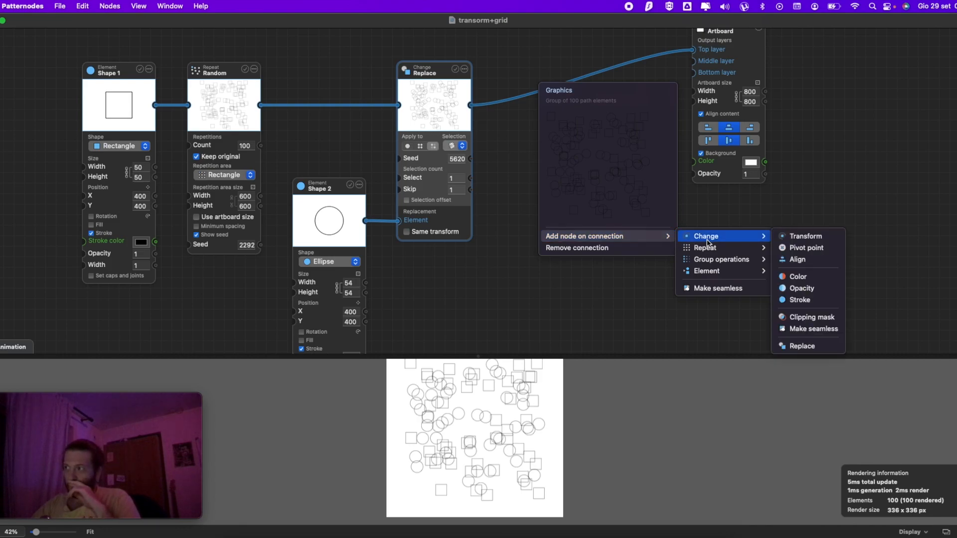
mouse_move(714, 249)
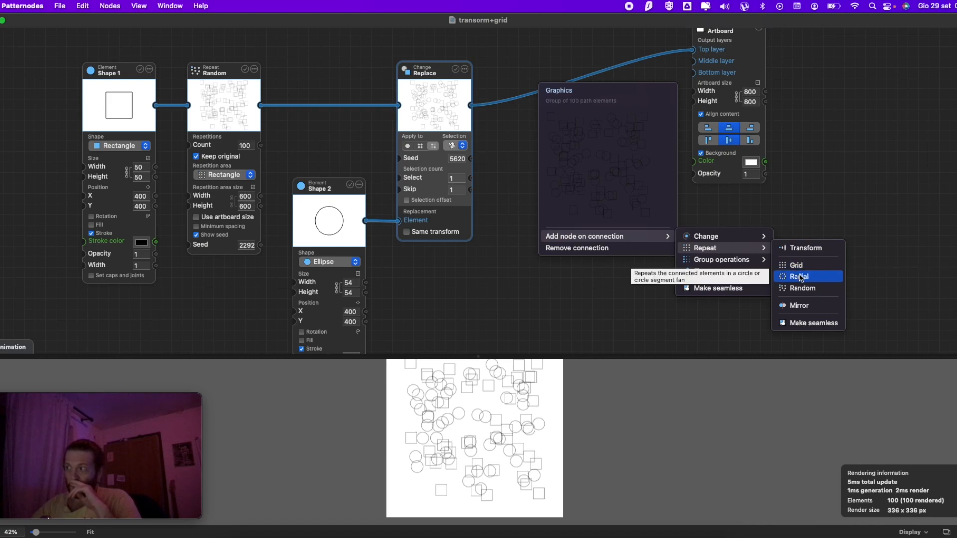
click(804, 248)
drag(579, 74, 583, 73)
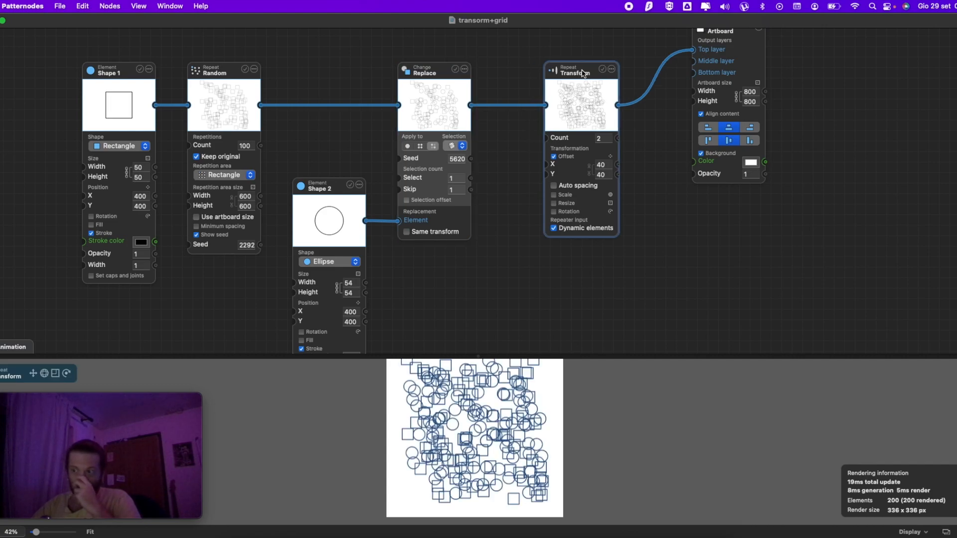
- Enable scaling in the Transform node and set its X and Y scale to 0,96
click(599, 140)
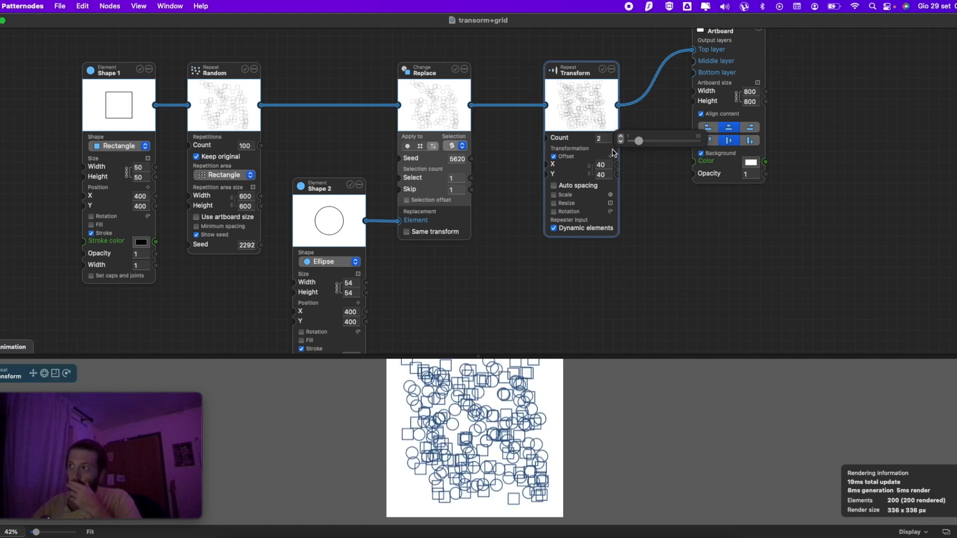
click(576, 159)
click(572, 197)
mouse_move(608, 204)
drag(666, 209, 664, 209)
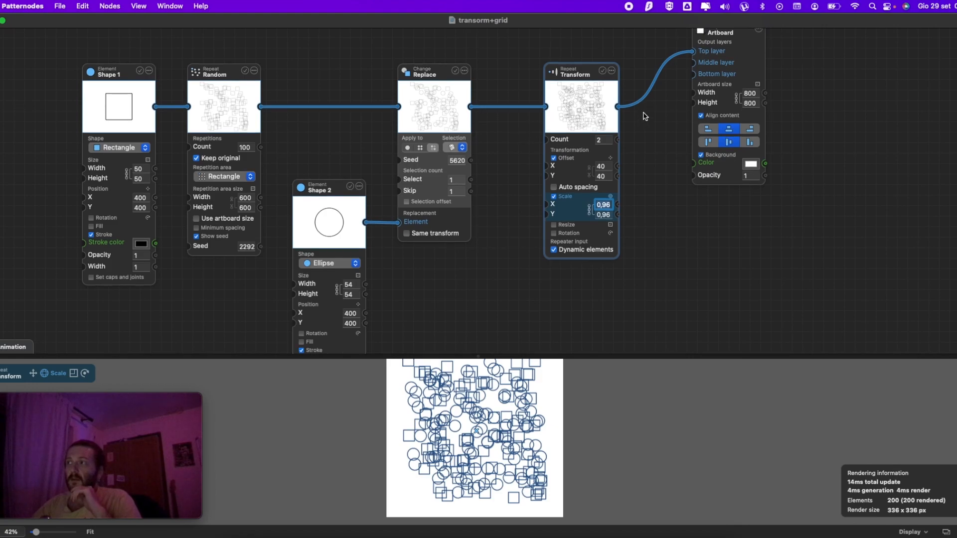
- Move the Artboard and Transform nodes farther from the Replace node to free up space
scroll(643, 113, up, 3)
drag(721, 82, 816, 72)
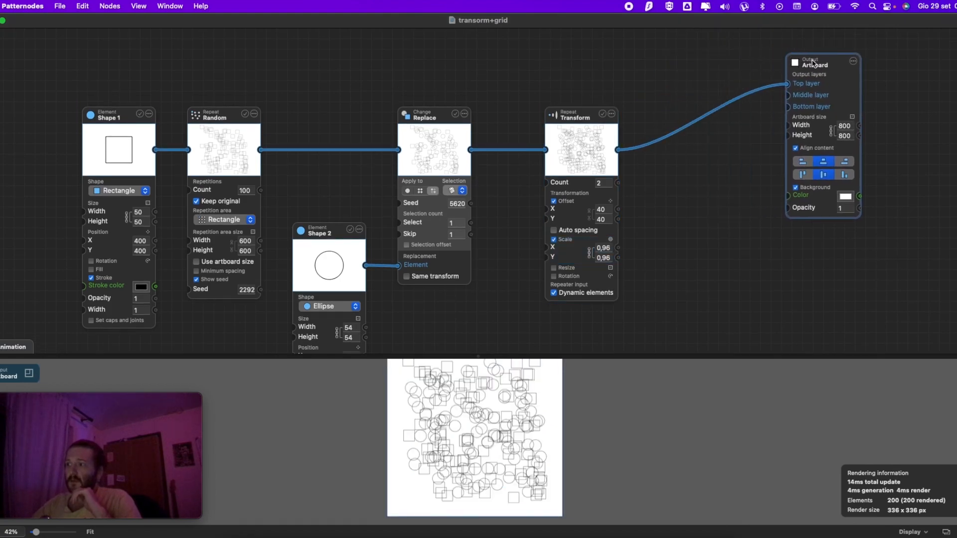
drag(586, 126, 627, 84)
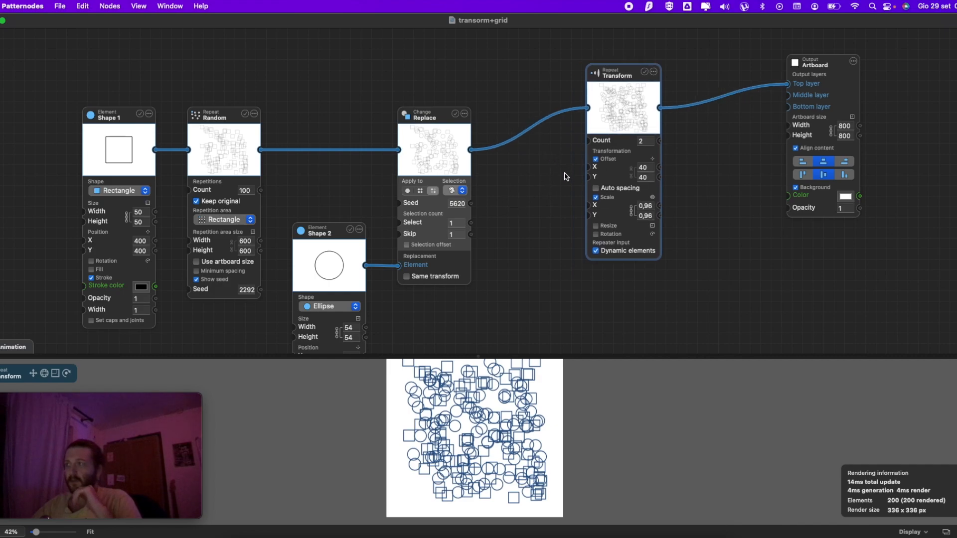
- Add a Stroke node below the Transform node and connect its output to the Transform node's input
right_click(539, 180)
mouse_move(557, 186)
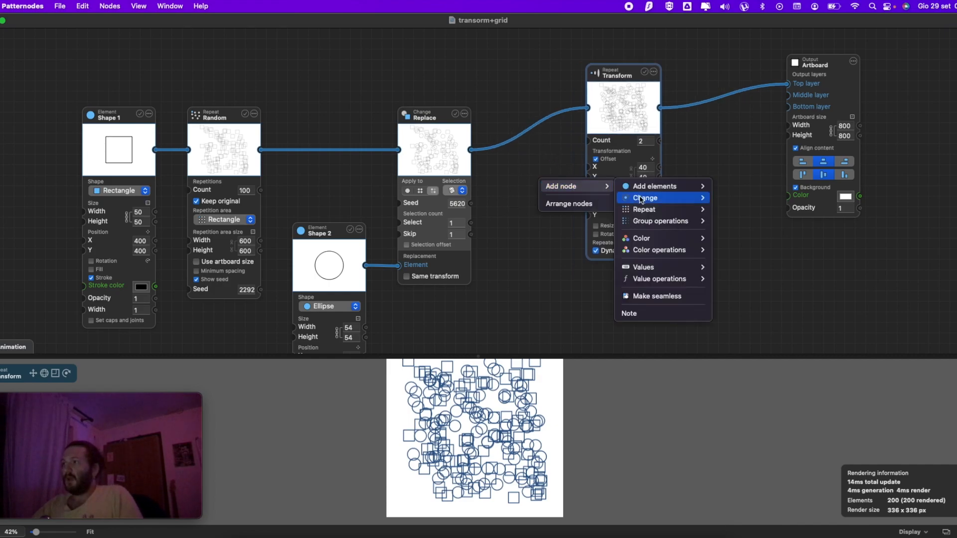
mouse_move(650, 197)
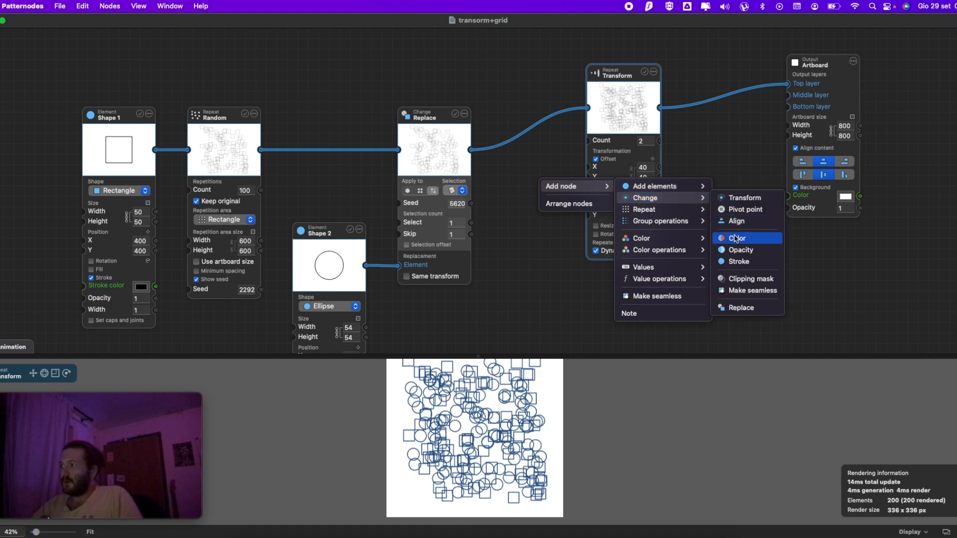
click(745, 262)
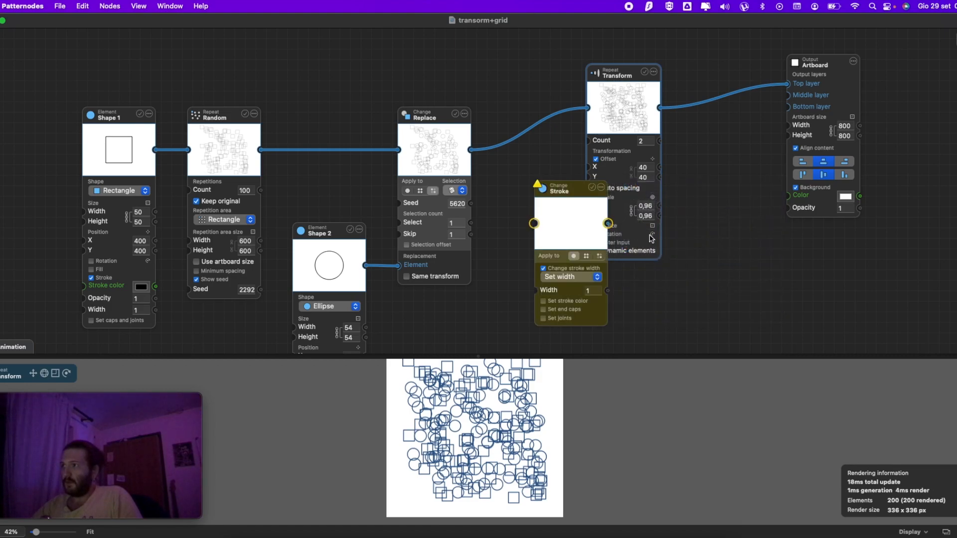
mouse_move(575, 190)
mouse_down()
mouse_move(543, 222)
mouse_move(685, 212)
mouse_move(754, 238)
mouse_move(548, 210)
mouse_move(517, 211)
mouse_move(517, 254)
mouse_move(527, 253)
mouse_move(517, 251)
mouse_up()
drag(566, 286, 589, 112)
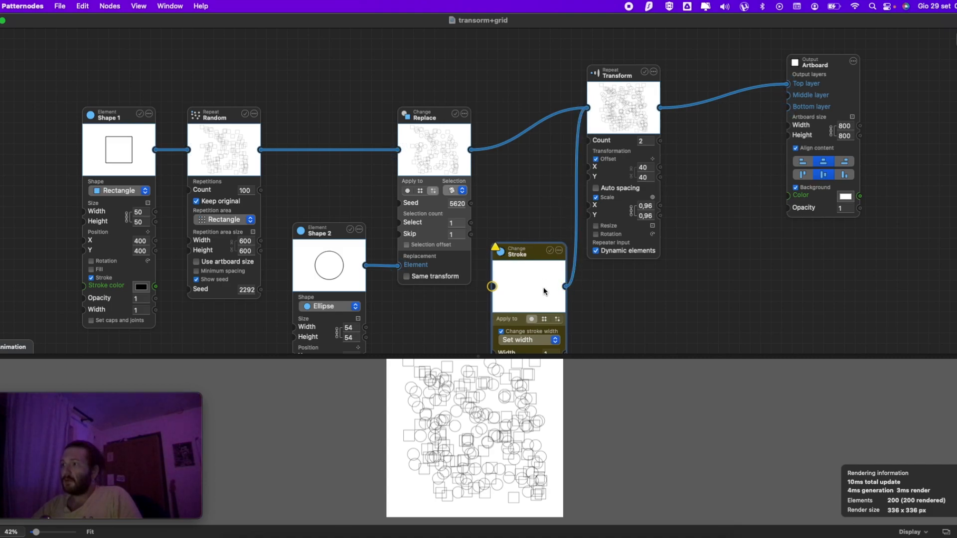
- Set the Stroke node's width to 7,9 using the Set width mode
scroll(544, 291, down, 3)
mouse_move(548, 301)
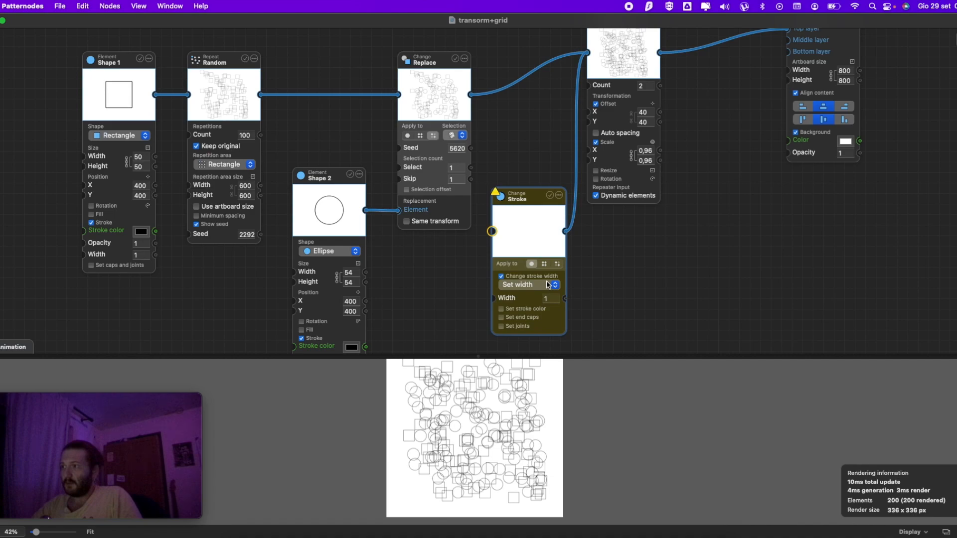
click(539, 286)
click(558, 285)
mouse_move(548, 299)
drag(584, 301, 630, 301)
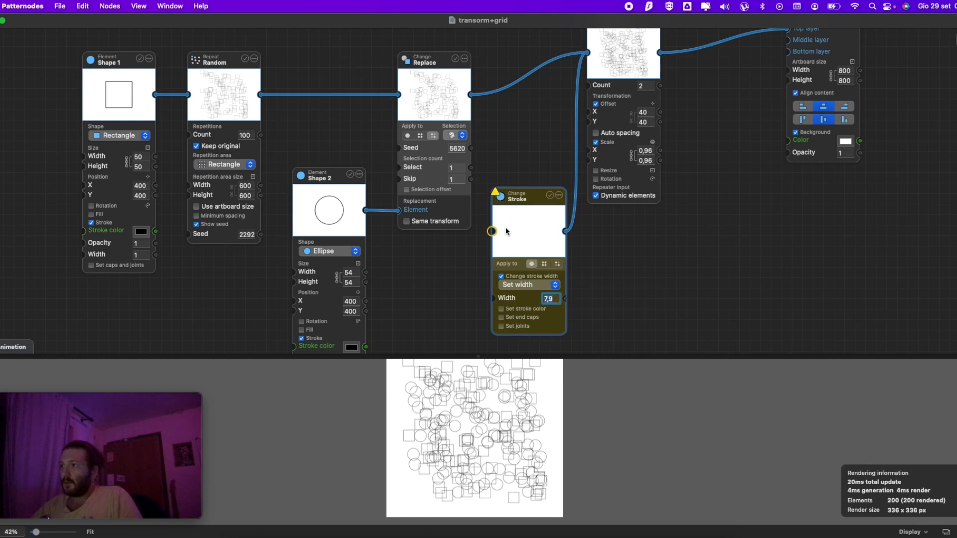
- Disconnect the Stroke node from the Transform input and wire it between the Transform node and the Artboard's top layer
drag(588, 53, 572, 104)
mouse_move(533, 188)
mouse_down()
mouse_move(538, 165)
mouse_move(538, 188)
mouse_up()
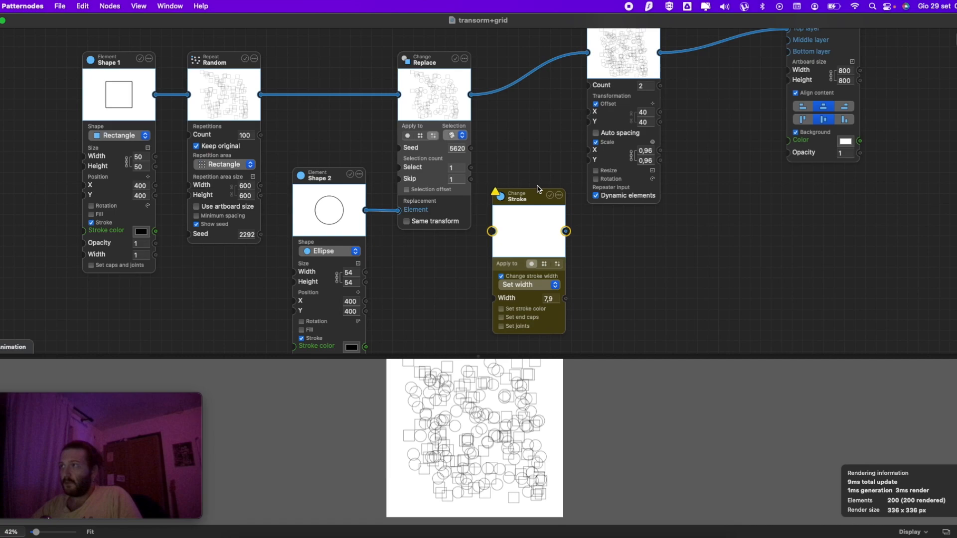
scroll(585, 89, up, 3)
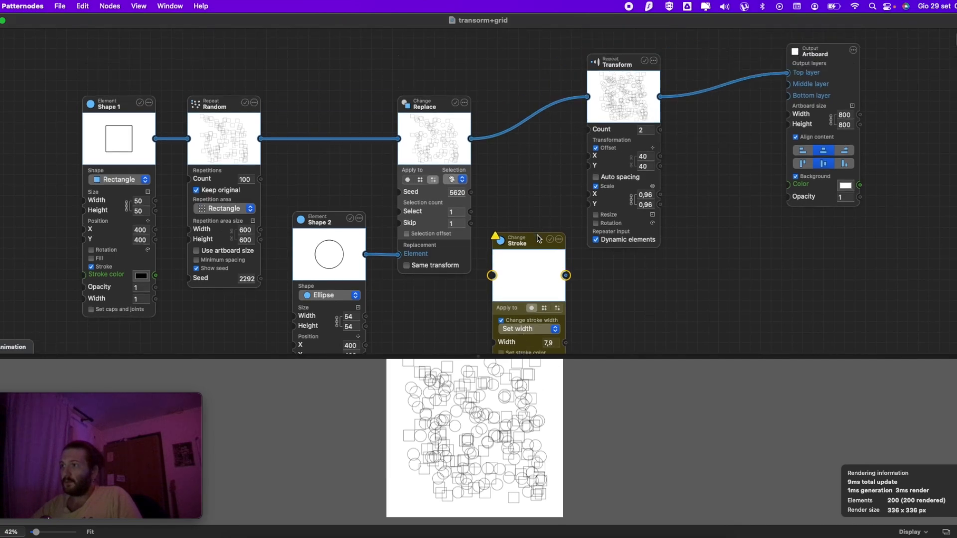
drag(538, 231, 729, 188)
drag(788, 73, 693, 233)
drag(829, 50, 872, 92)
drag(766, 233, 830, 114)
drag(722, 202, 732, 171)
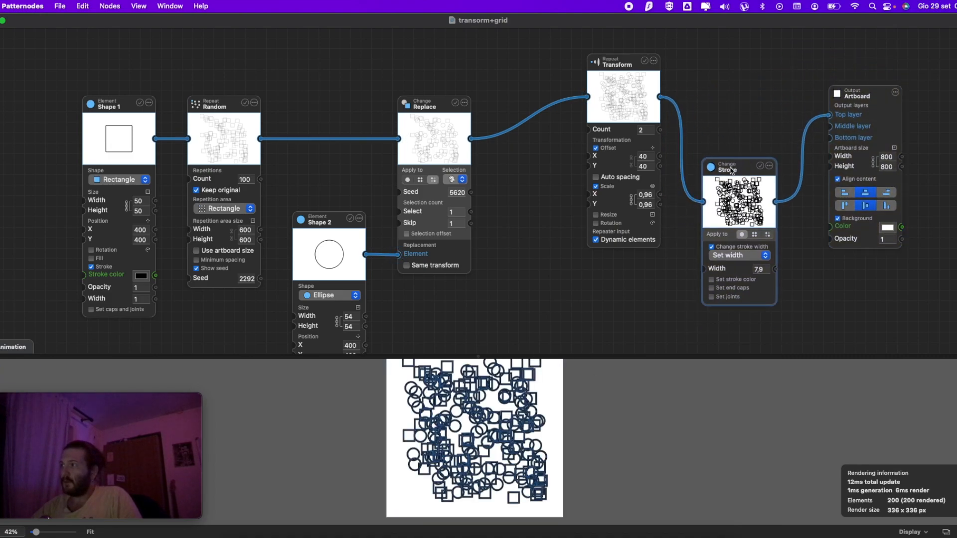
- Undo the Stroke node's wiring and delete the Stroke node
key(super+z)
key(super+z)
key(super+z)
key(super+z)
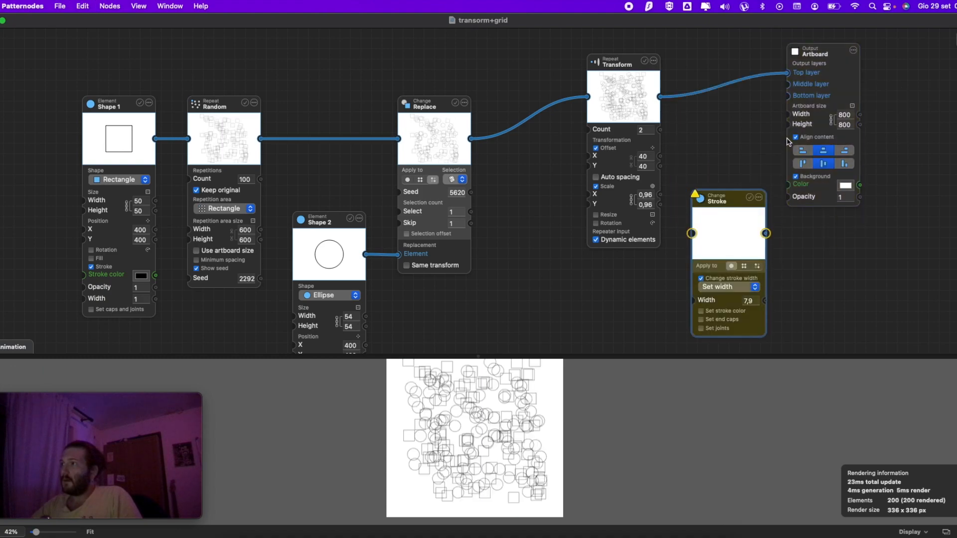
mouse_move(473, 139)
mouse_down()
mouse_move(705, 124)
mouse_move(472, 139)
mouse_up()
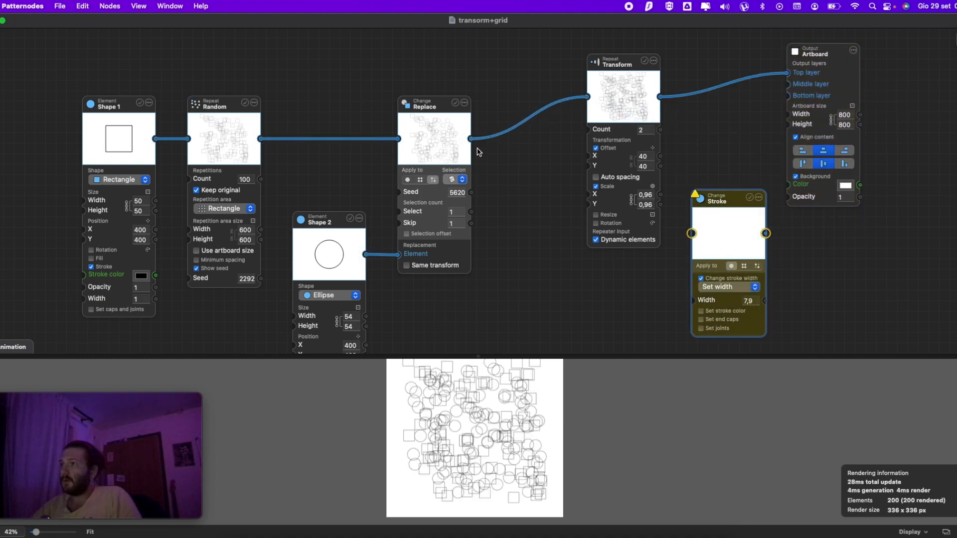
click(759, 197)
click(773, 267)
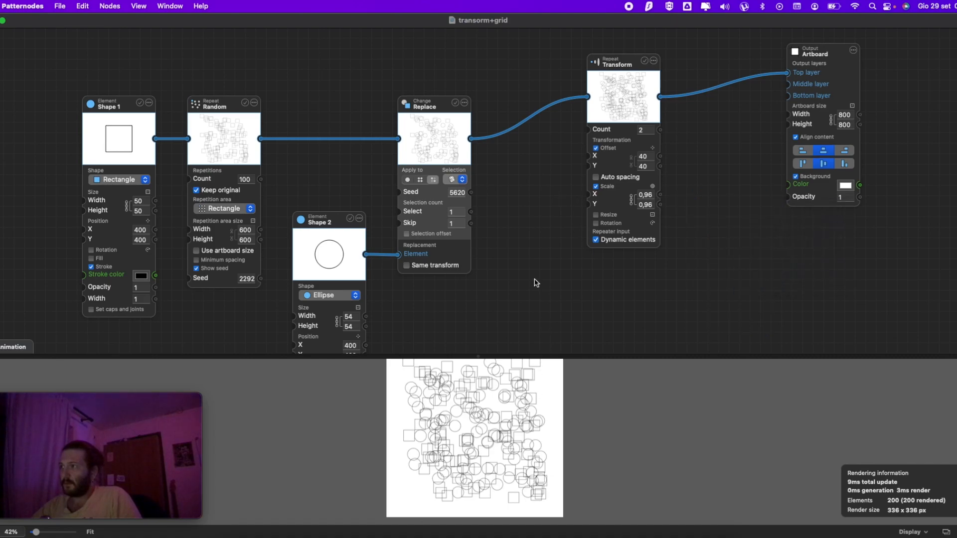
- Detach the Transform node so Replace feeds the Artboard directly, and make room for it between the ellipse and Replace nodes
click(653, 61)
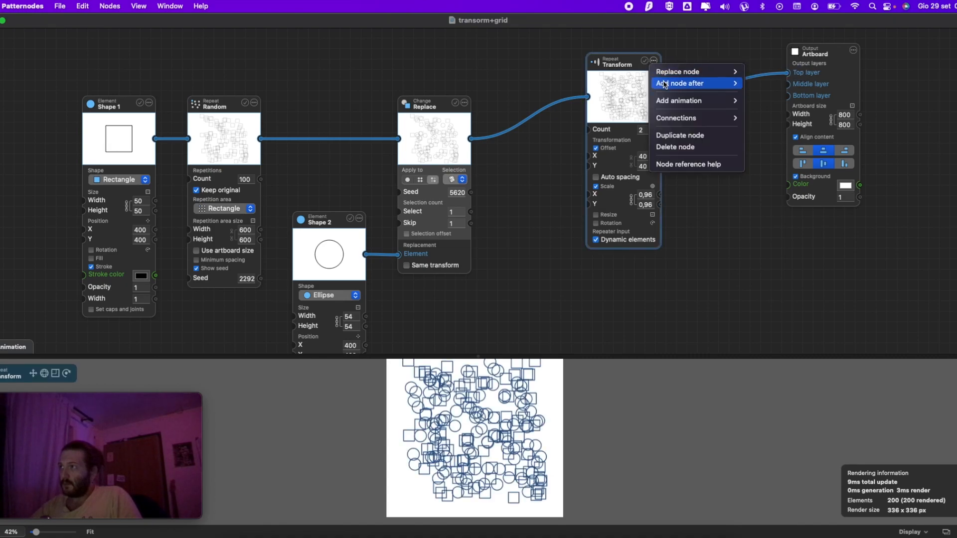
mouse_move(673, 121)
click(778, 147)
drag(619, 67, 483, 244)
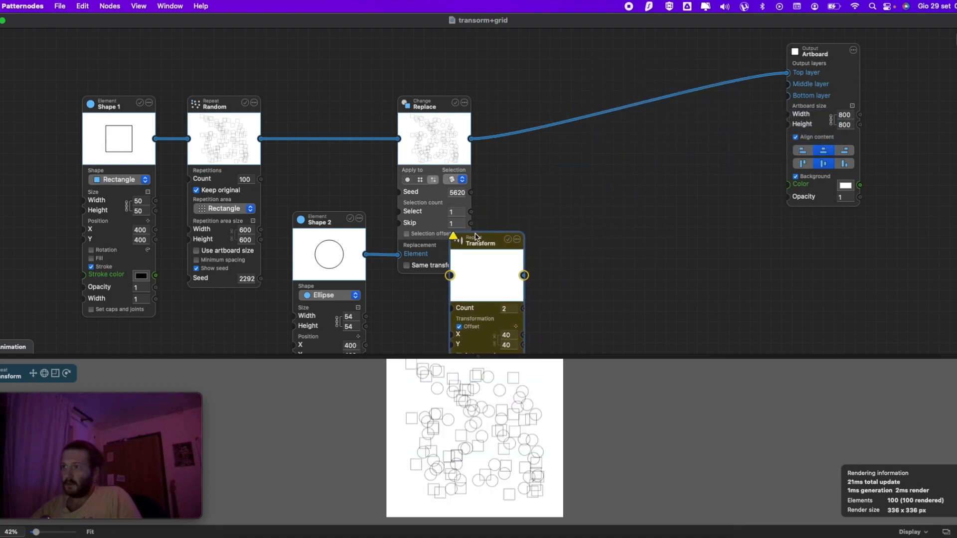
drag(435, 107, 613, 85)
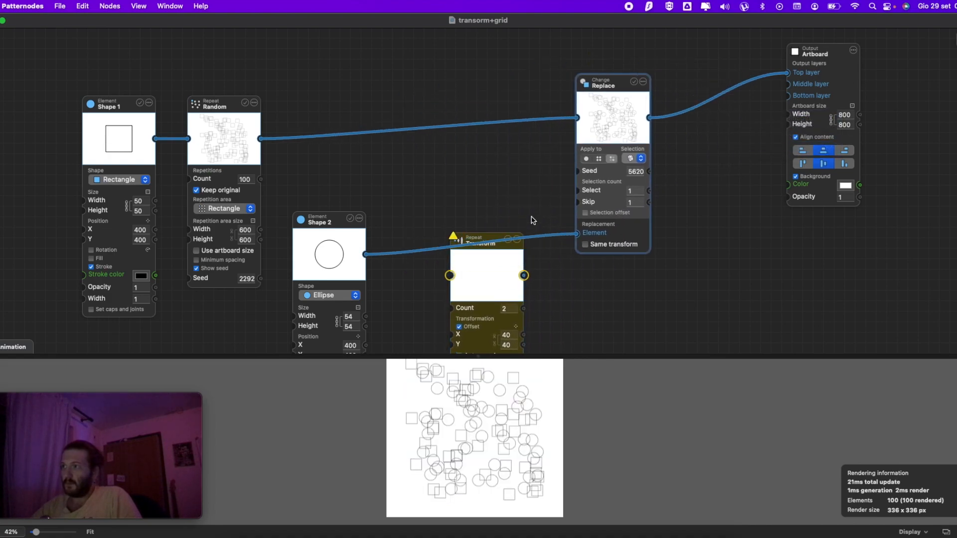
- Wire the Transform node between the ellipse Shape node and the Replace node's Element input, placing it between them
right_click(487, 241)
right_click(474, 243)
drag(588, 232, 450, 275)
drag(527, 279, 577, 233)
drag(481, 240, 469, 177)
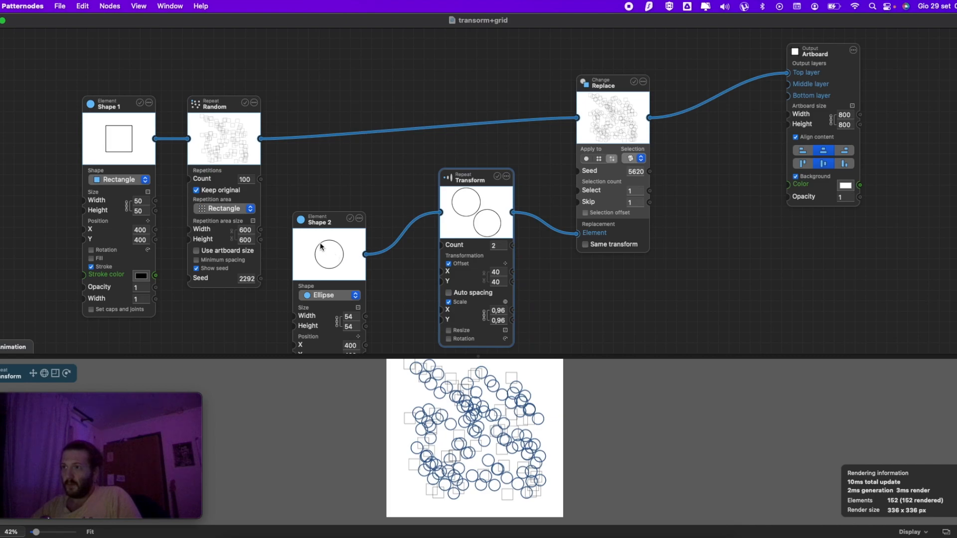
- Turn off the Transform node's offset and set the ellipse's width to 103 independently of its height
click(468, 265)
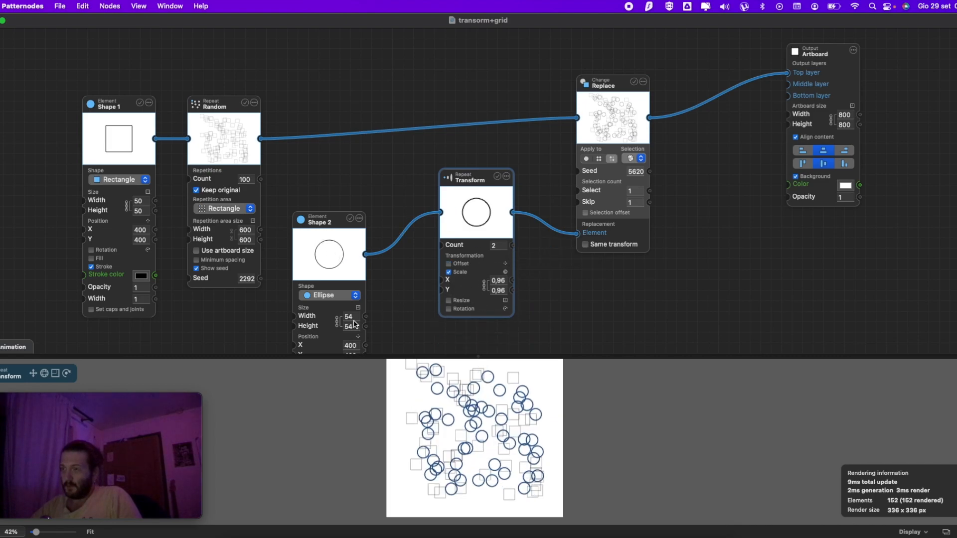
scroll(473, 397, up, 5)
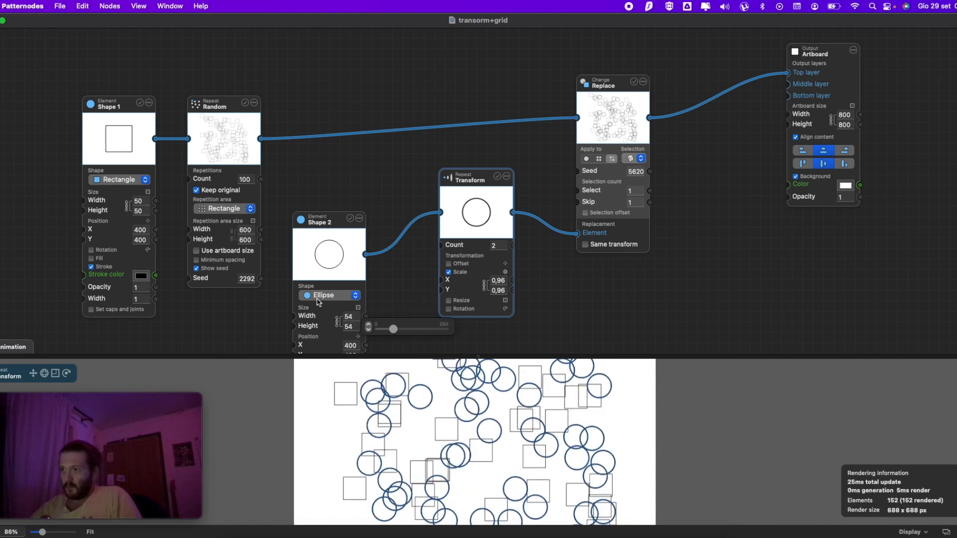
drag(393, 320, 409, 322)
- Set the Transform node's scale to 0,76 and its repeat count to 4
mouse_move(505, 249)
mouse_move(500, 290)
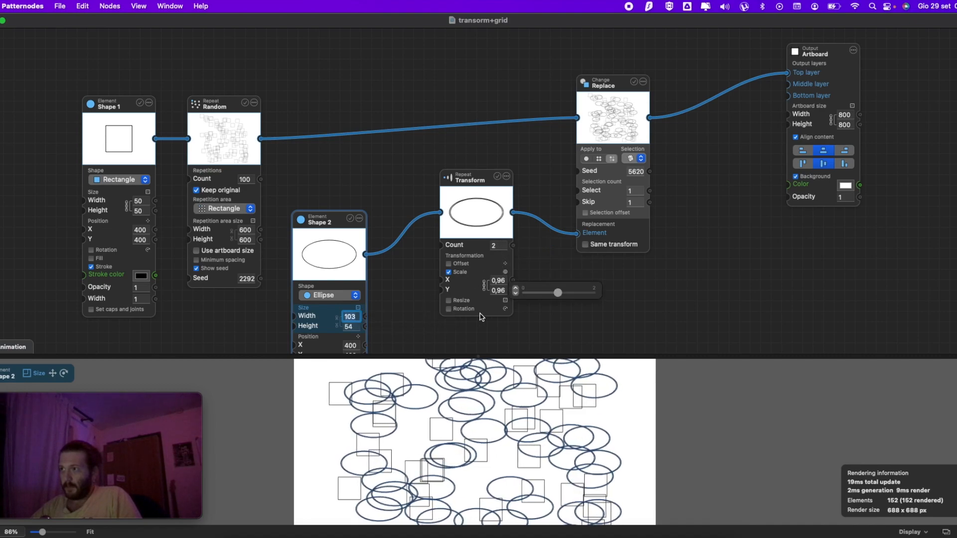
click(505, 280)
key(Up)
text(0,76)
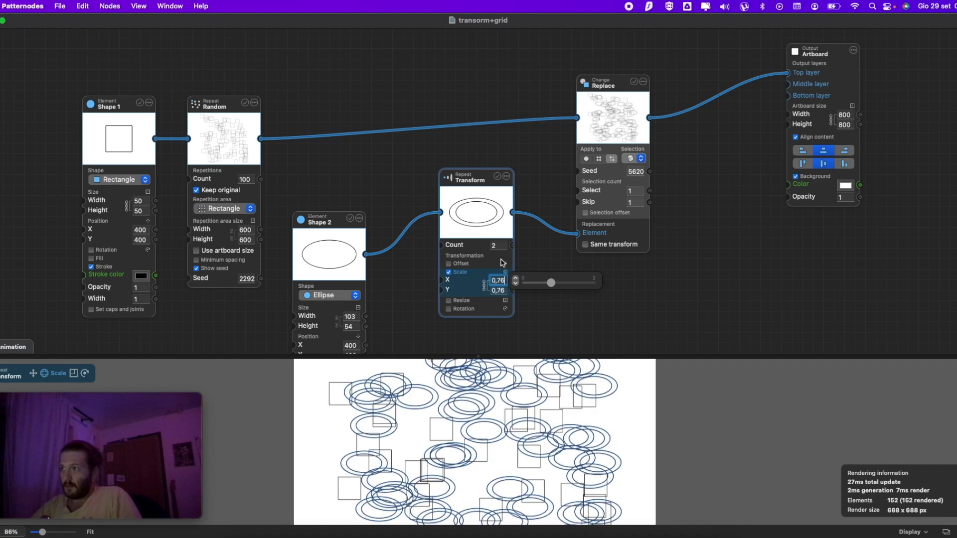
click(515, 243)
click(514, 244)
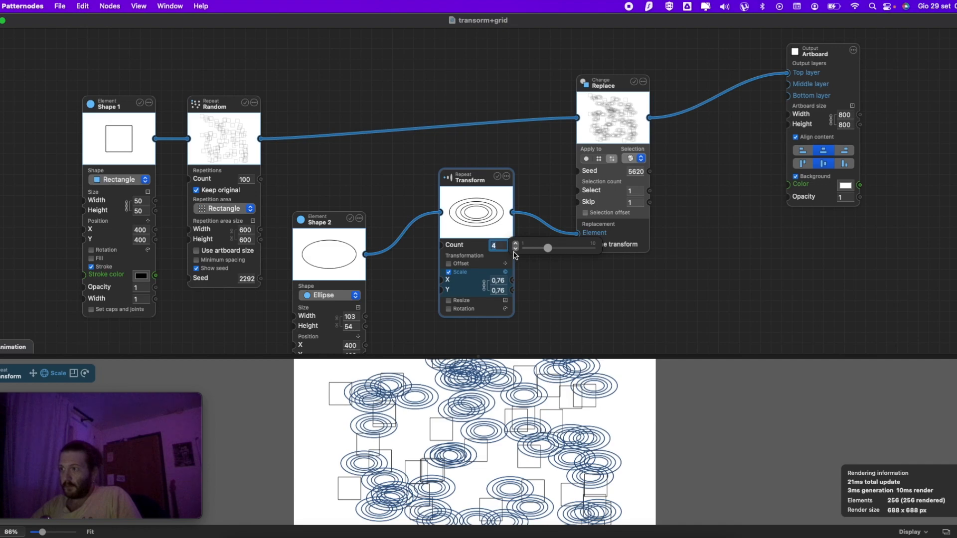
- Enable rotation in the Transform node and set the angle to 17
click(482, 309)
mouse_move(495, 313)
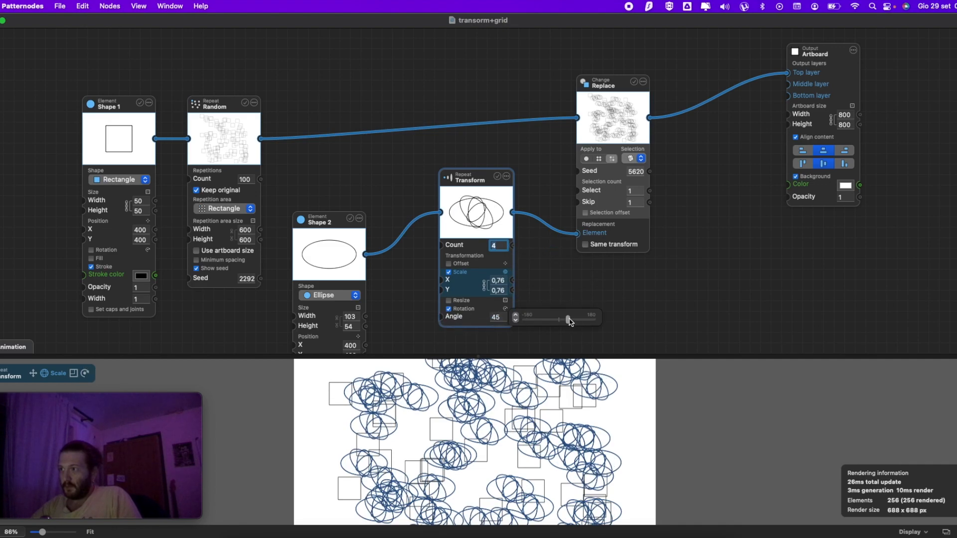
drag(569, 321, 564, 320)
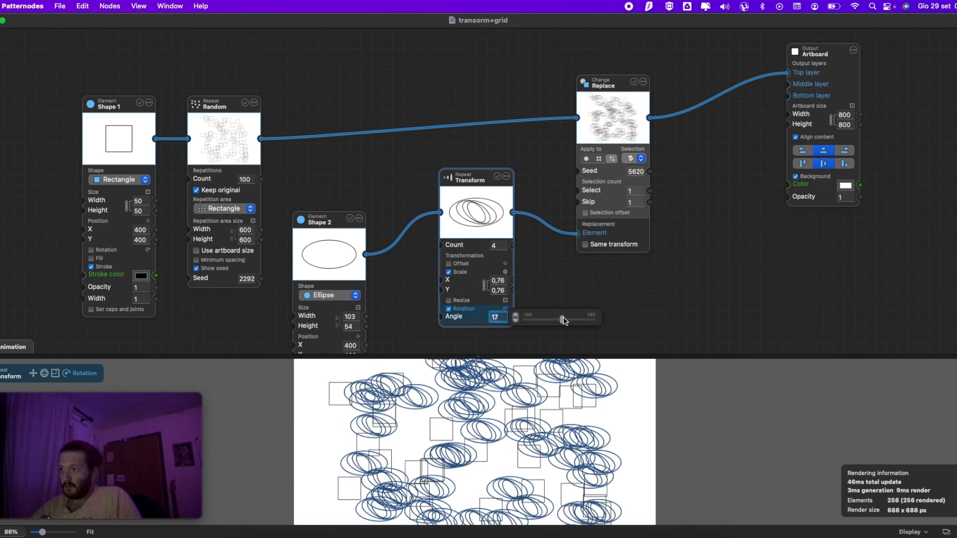
- Try duplicating the ellipse's Transform node together with its connections and undo the copy
scroll(555, 392, down, 4)
scroll(555, 391, up, 3)
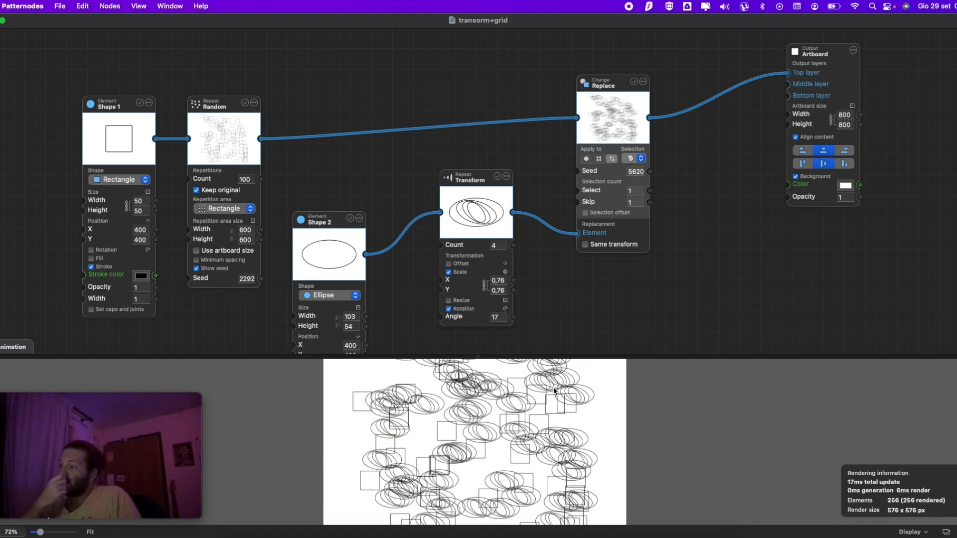
click(467, 181)
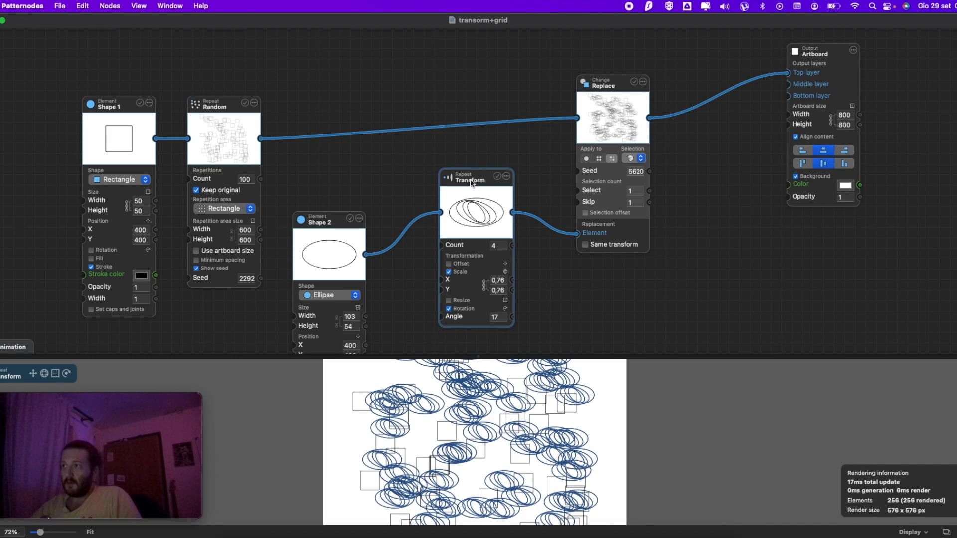
drag(470, 183, 442, 90)
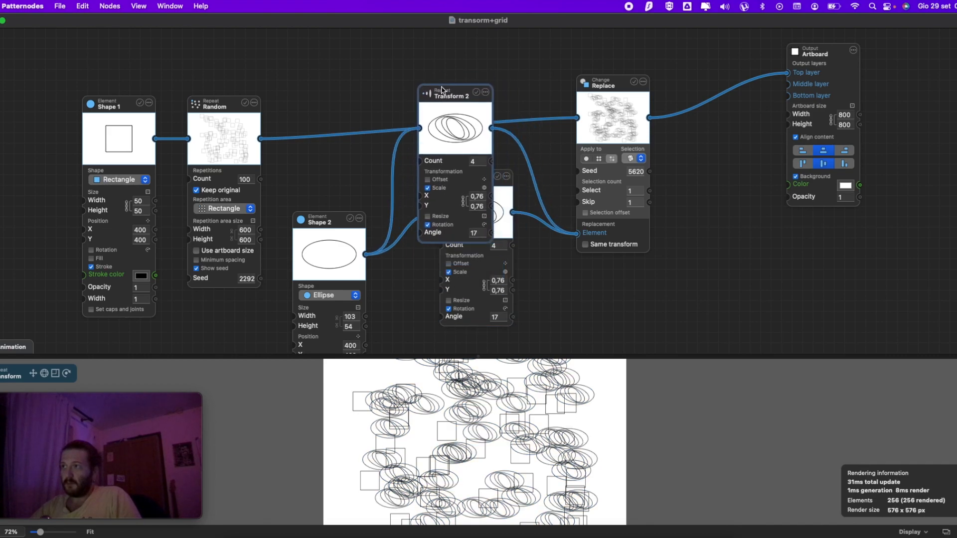
key(super+z)
- Insert a repeat Transform node on the connection between the Random and Replace nodes and place it above them
right_click(388, 129)
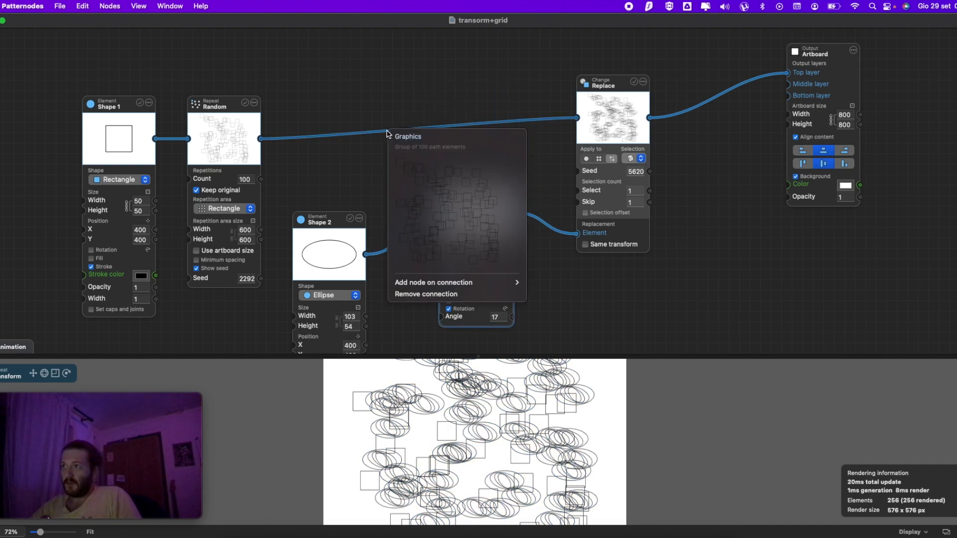
mouse_move(499, 282)
mouse_move(588, 294)
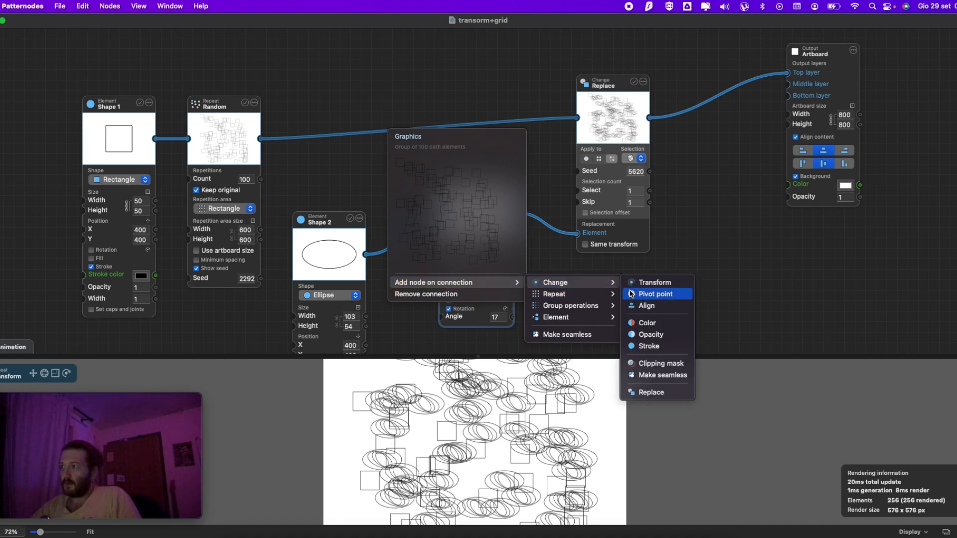
click(654, 294)
drag(420, 116, 369, 42)
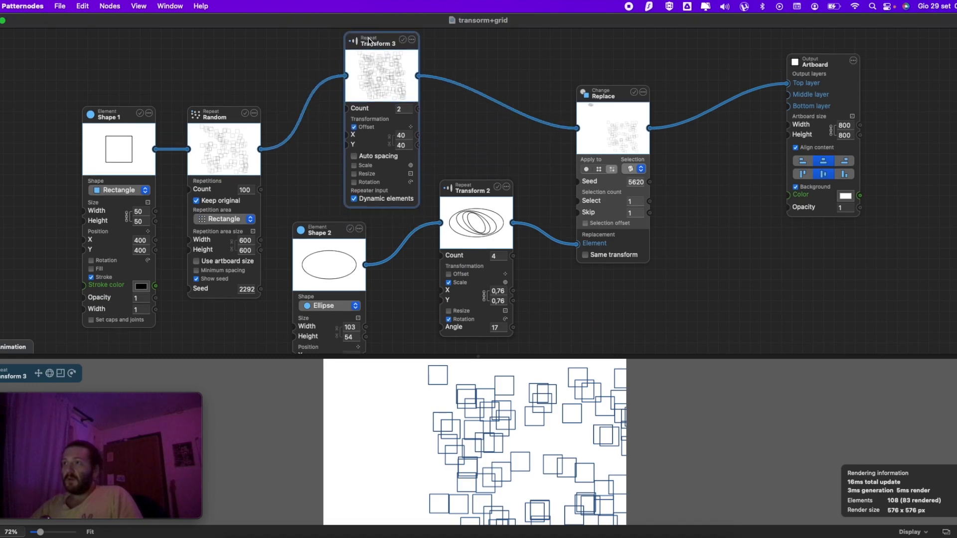
- Switch the new Transform node from offset to scale and turn off its dynamic elements option
click(368, 127)
click(371, 146)
click(373, 146)
click(366, 135)
click(378, 190)
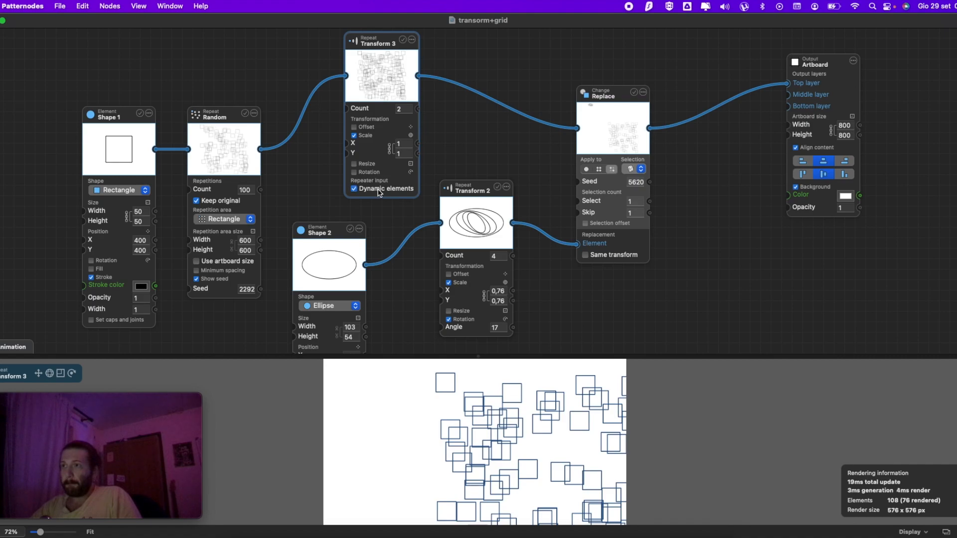
scroll(491, 386, down, 3)
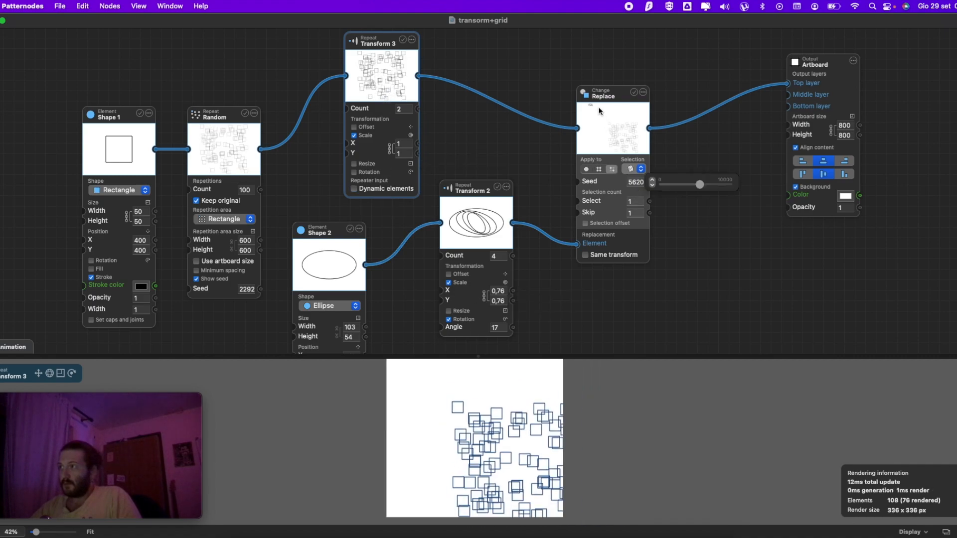
- Toggle the Transform node after Random off and on repeatedly to compare the pattern with and without it
click(403, 41)
click(404, 41)
click(403, 40)
click(403, 40)
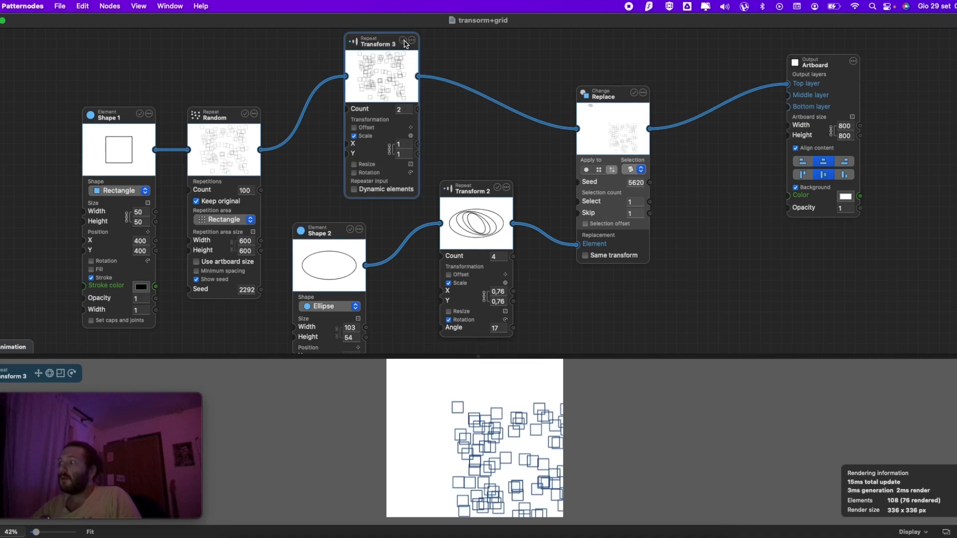
click(404, 41)
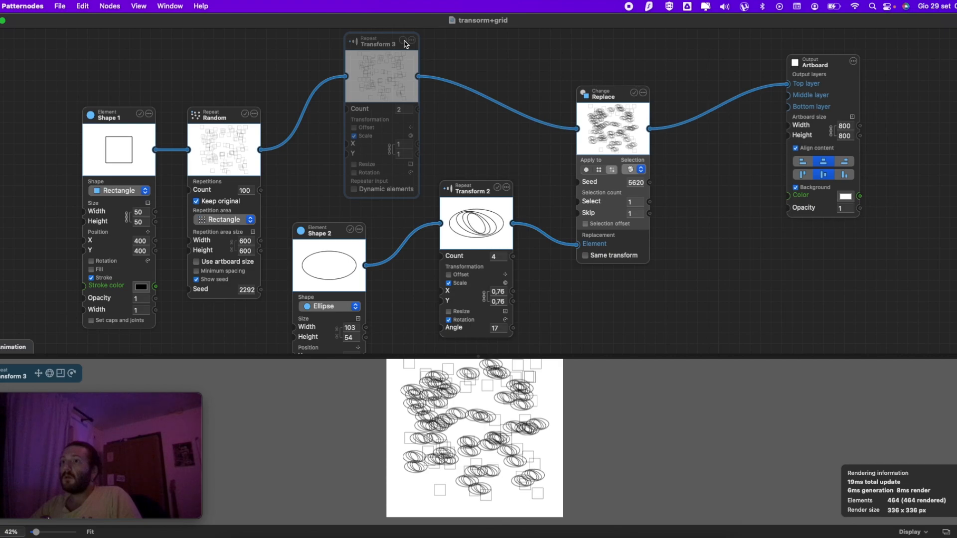
click(404, 40)
click(403, 40)
click(403, 40)
click(403, 40)
click(403, 40)
- Delete the Transform node between Random and Replace, and move the Random node up and away from the square Shape node
click(411, 40)
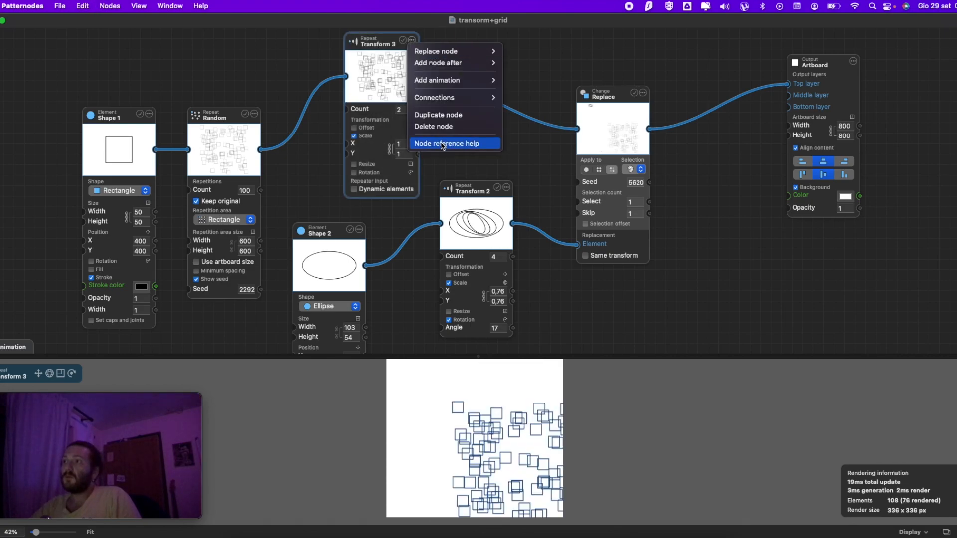
click(435, 121)
click(207, 123)
drag(207, 123, 364, 44)
- Insert a repeat Transform node on the connection between the square Shape node and the Random node
right_click(233, 142)
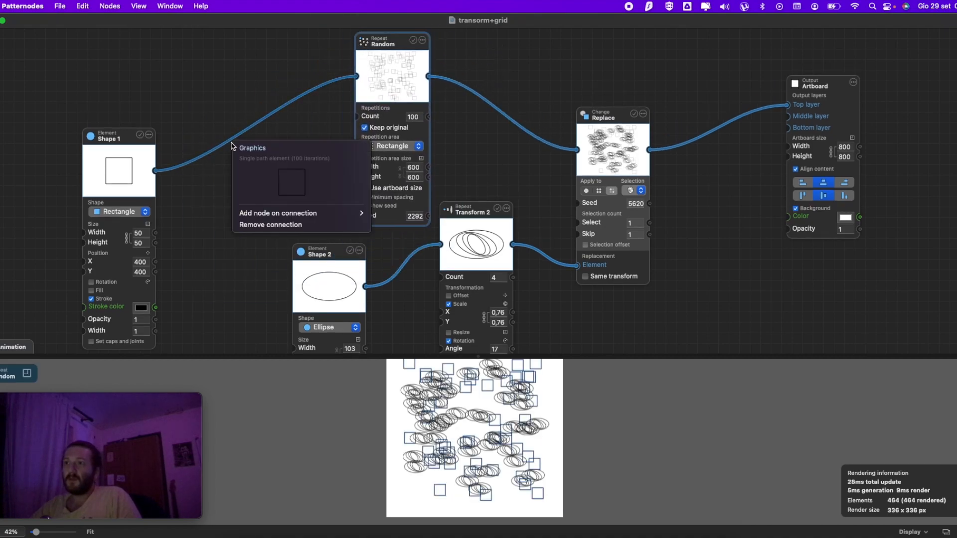
mouse_move(356, 221)
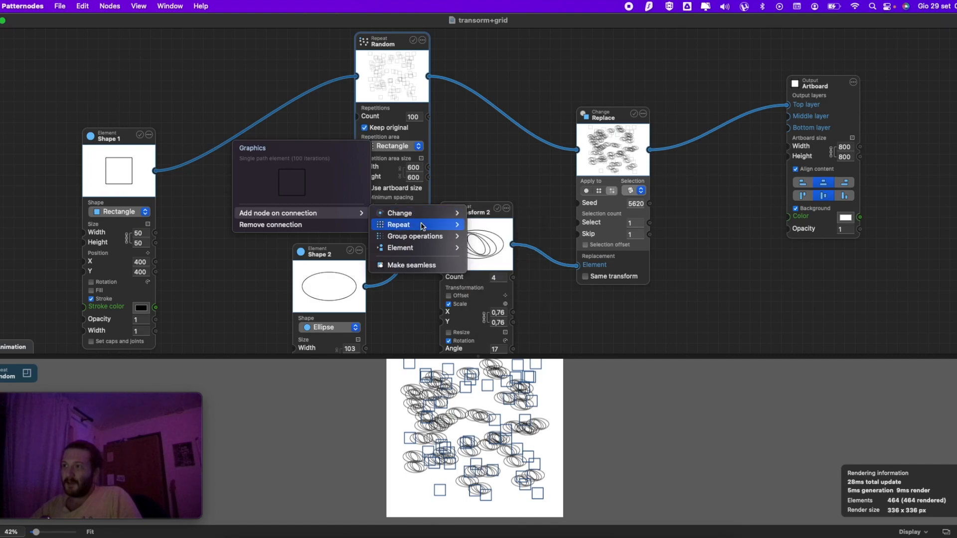
mouse_move(425, 227)
click(498, 225)
drag(276, 141, 255, 110)
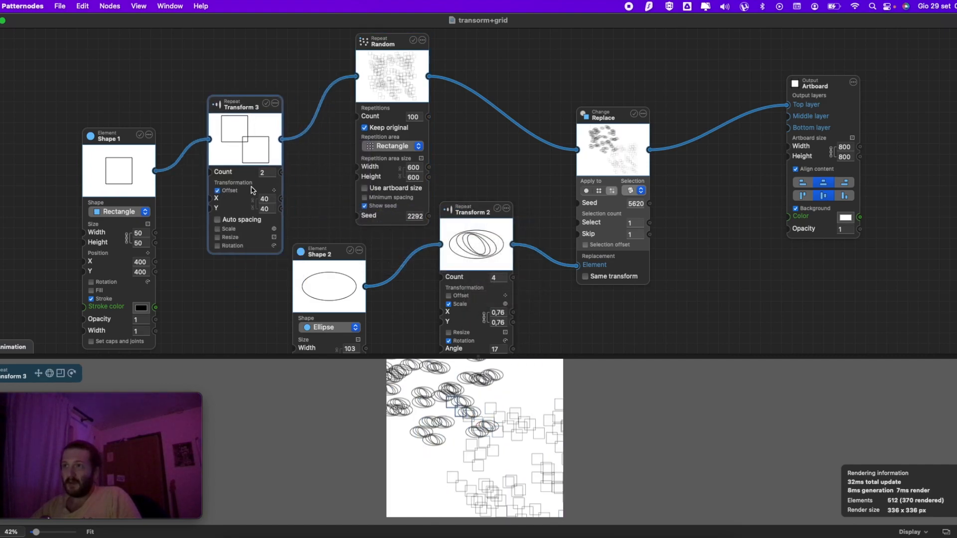
- Turn off the square's Transform offset, enable scale at 0,81, and move the square Shape node up for a clearer layout
click(236, 192)
click(229, 200)
click(266, 210)
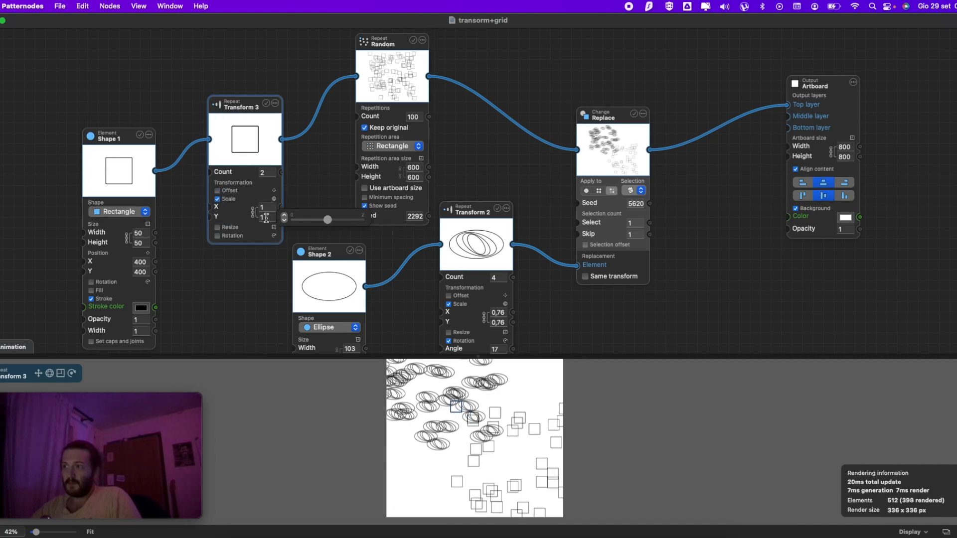
drag(332, 212, 323, 211)
drag(113, 141, 91, 78)
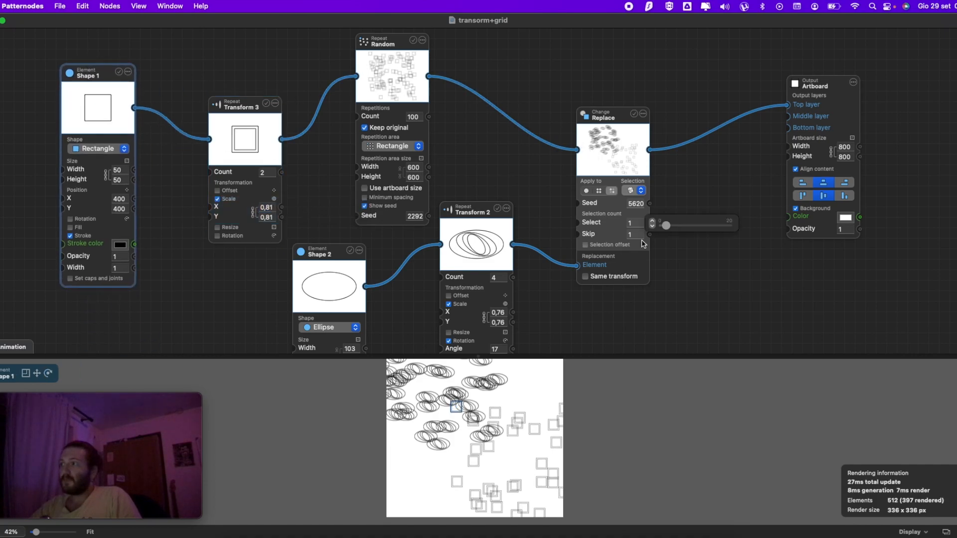
- Toggle the Replace node off and on to compare how the squares are distributed on the artboard
click(633, 114)
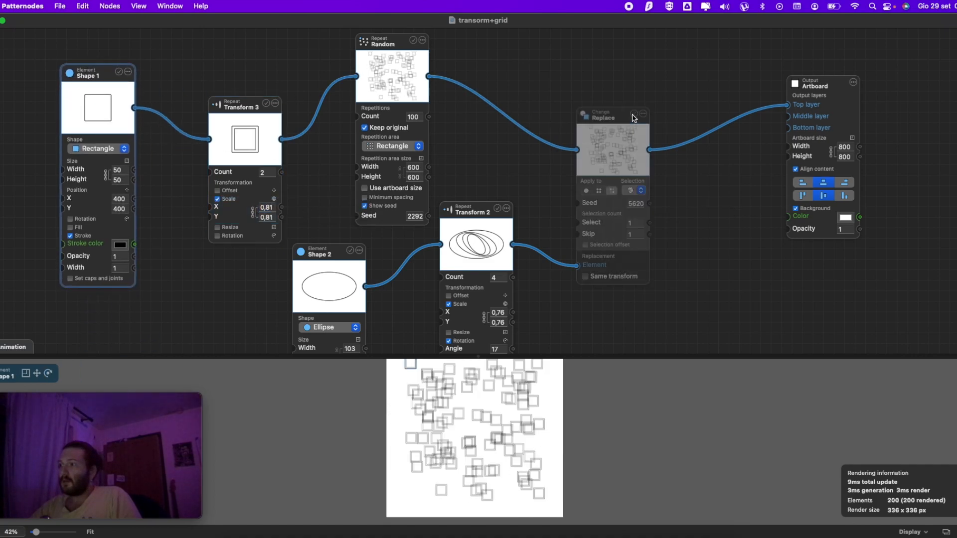
click(634, 114)
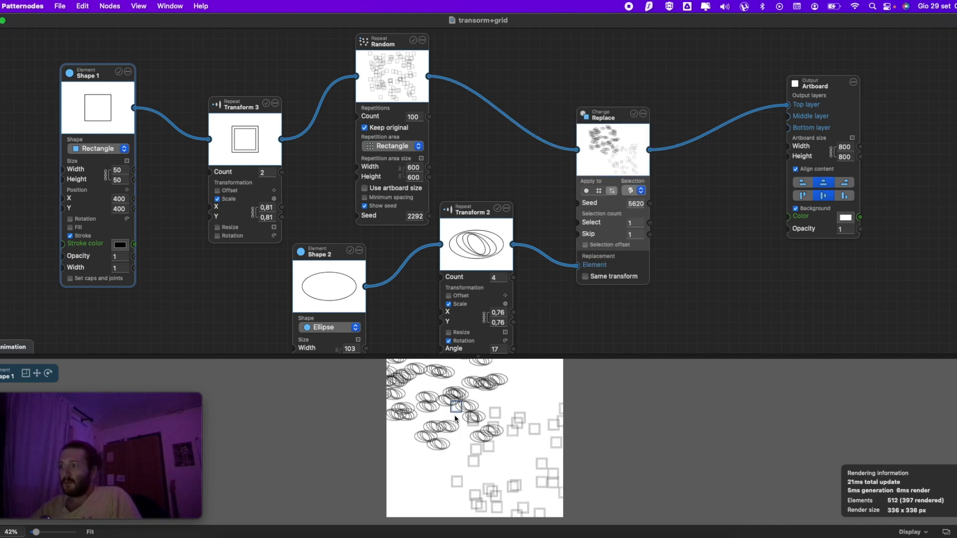
click(519, 397)
scroll(520, 396, down, 3)
- Set the Random node's repetition area to the artboard's size, 800 wide and 800 high
mouse_move(417, 168)
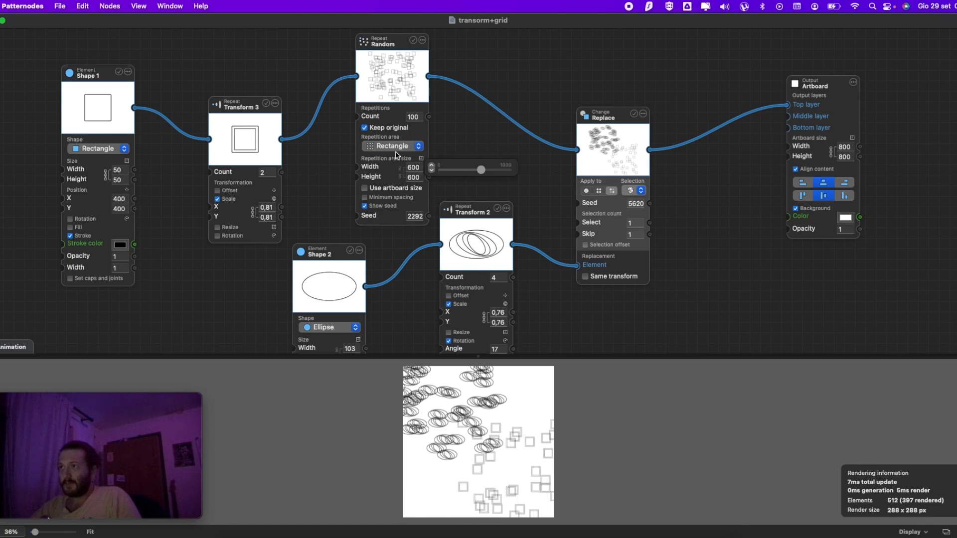
click(476, 172)
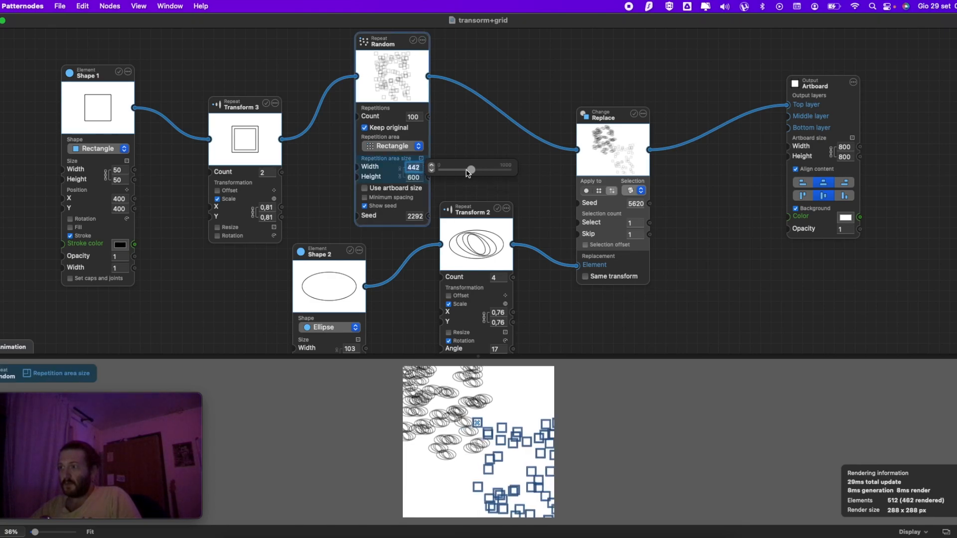
click(409, 188)
click(393, 161)
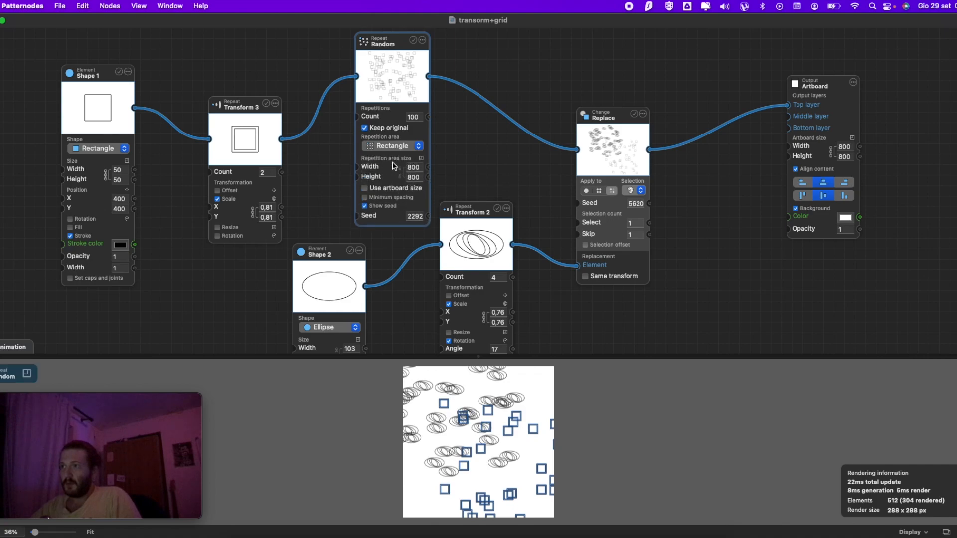
- Set the ellipse Shape node's position to X 32 and Y 236
scroll(562, 289, down, 3)
mouse_move(362, 311)
mouse_move(385, 344)
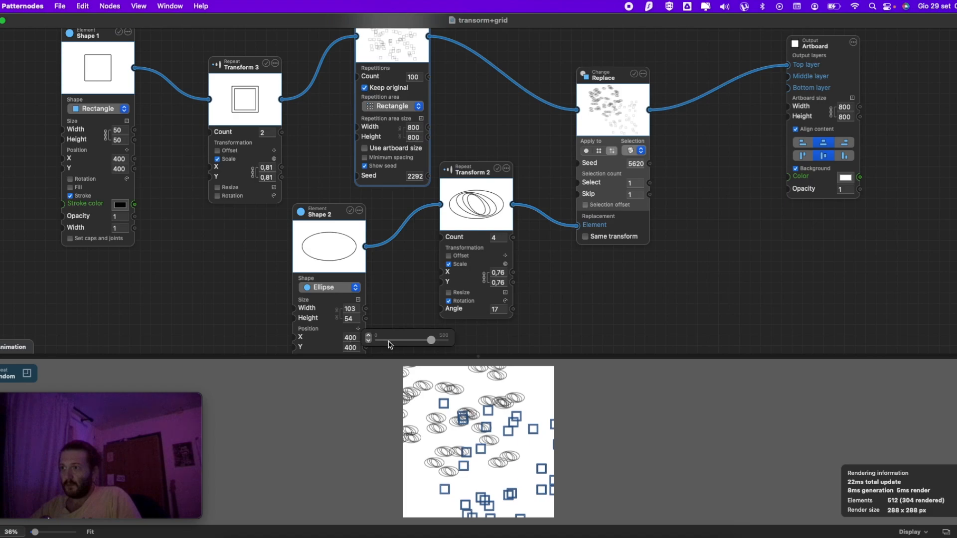
mouse_move(428, 344)
mouse_down()
mouse_move(387, 342)
mouse_move(409, 350)
mouse_up()
mouse_move(354, 347)
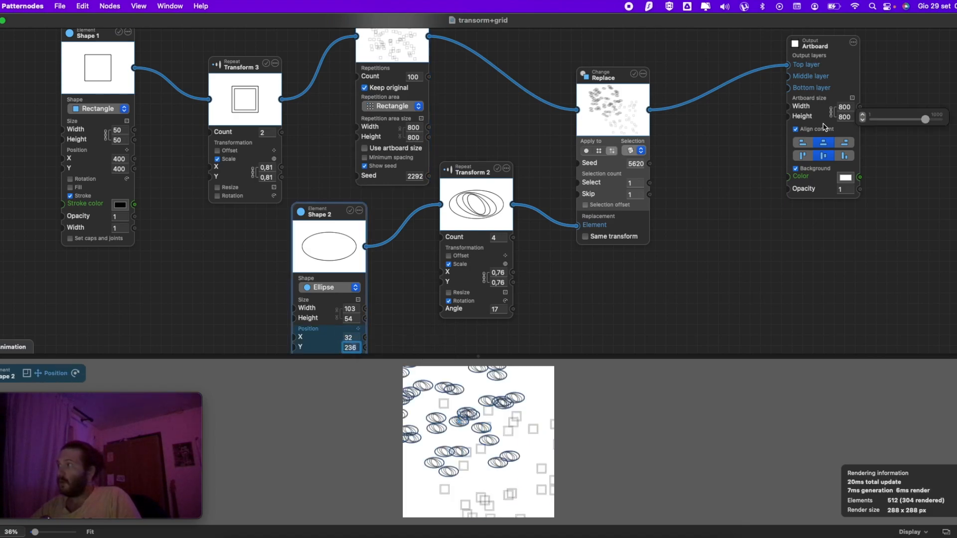
- Turn off content alignment in the Artboard node and set the ellipse's position to X 8 and Y 29
click(795, 129)
mouse_move(353, 343)
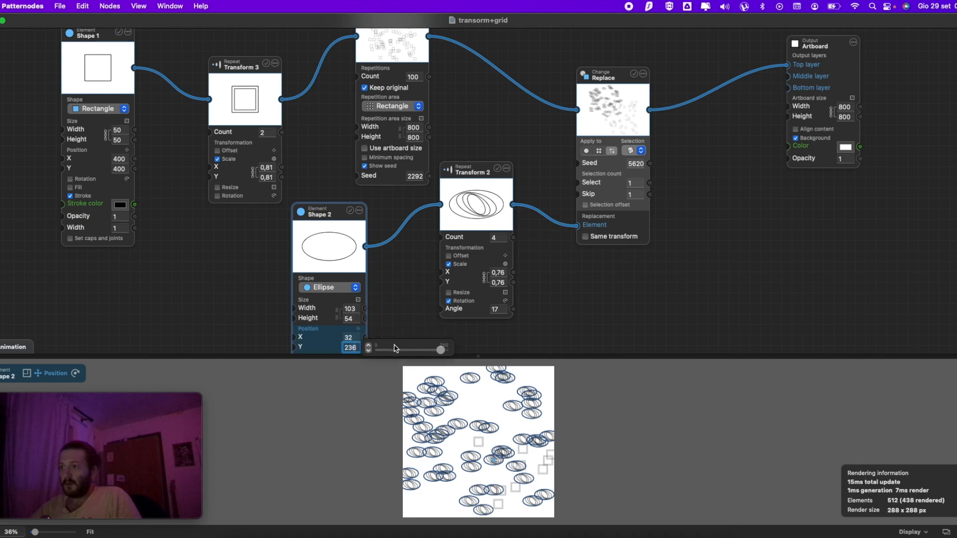
drag(445, 349, 382, 340)
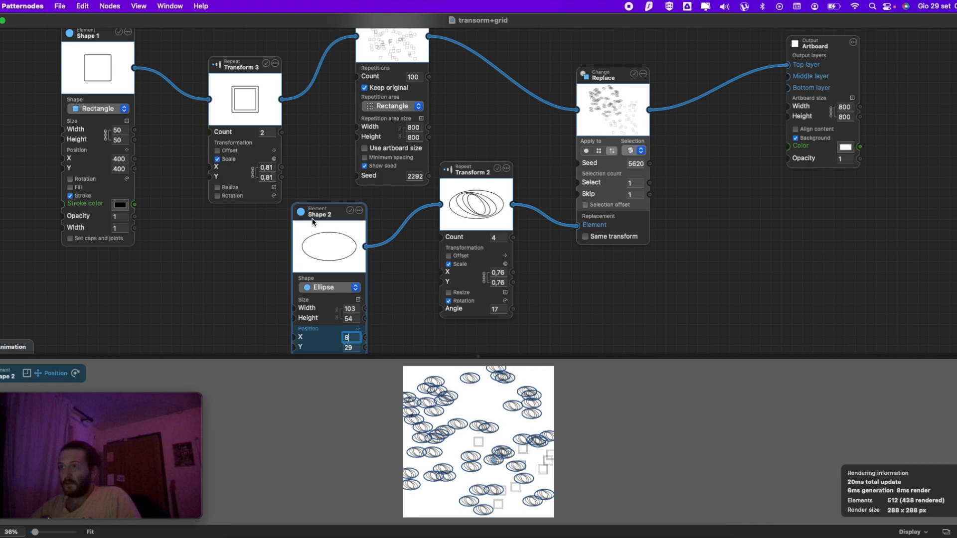
drag(315, 206, 315, 216)
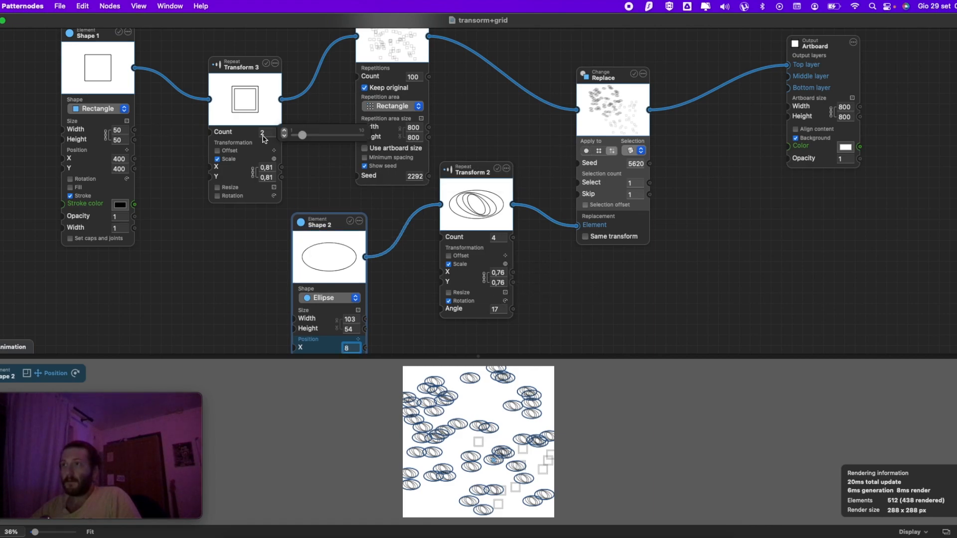
- Set the square Shape node's position to X 0 and Y 0
mouse_move(274, 169)
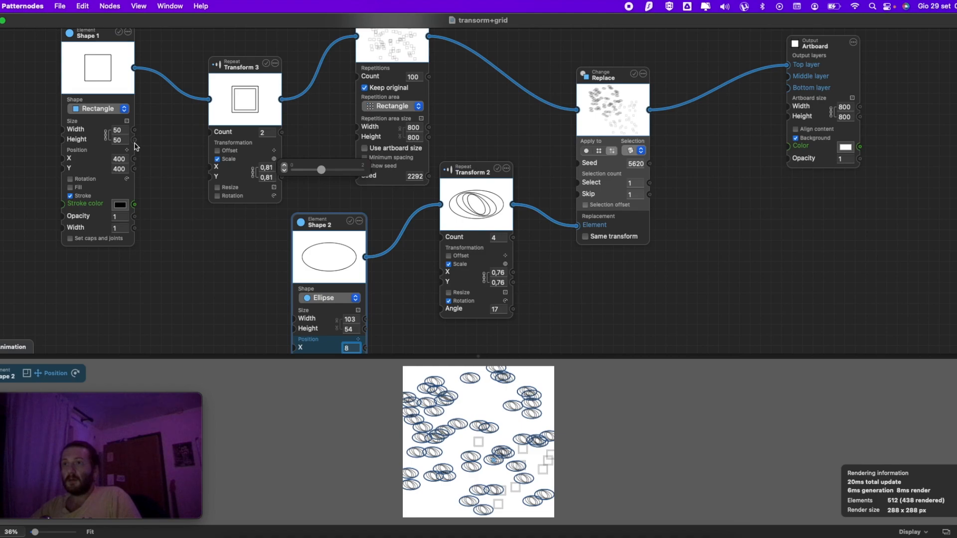
drag(197, 163, 141, 161)
mouse_move(140, 173)
drag(200, 171, 143, 178)
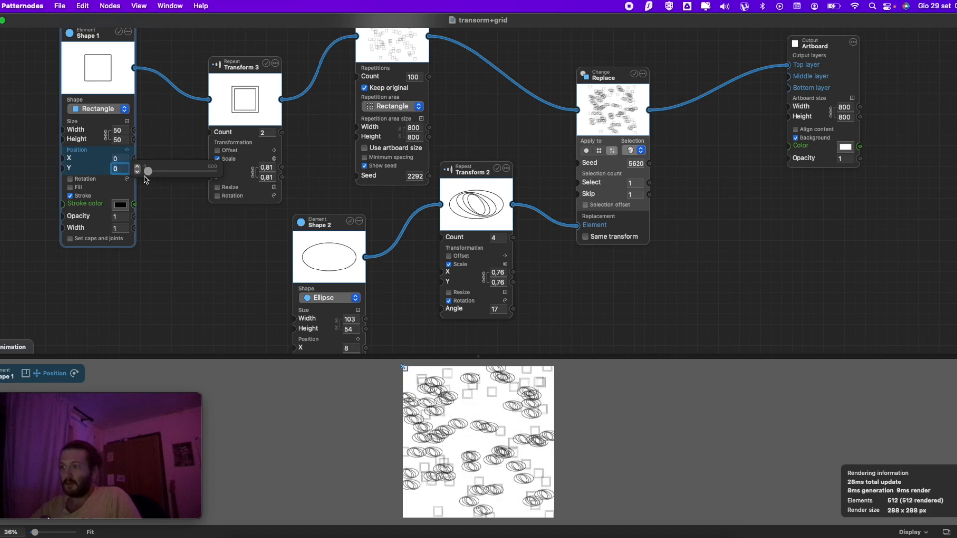
- Examine the random pattern at different zoom levels and review the node chain that produces it
click(539, 338)
scroll(542, 379, down, 2)
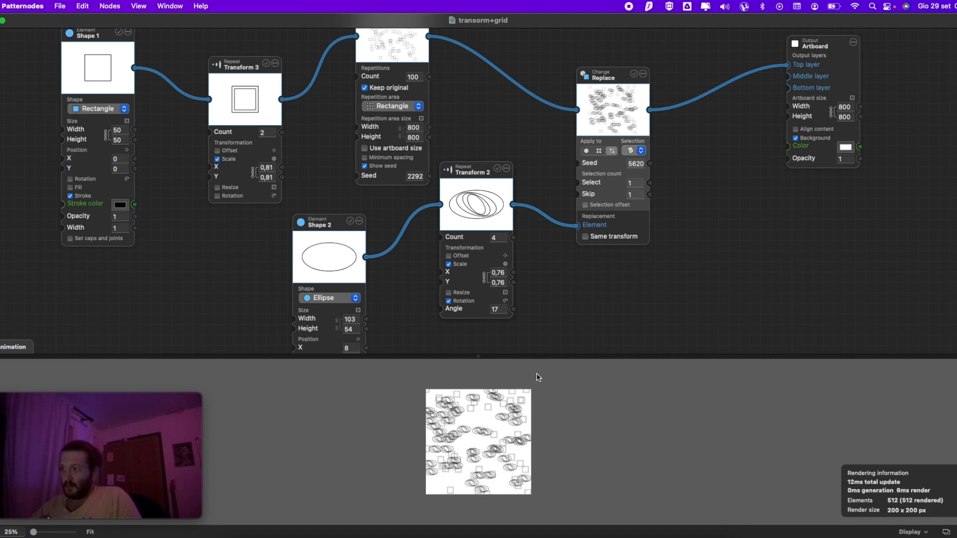
scroll(539, 378, up, 3)
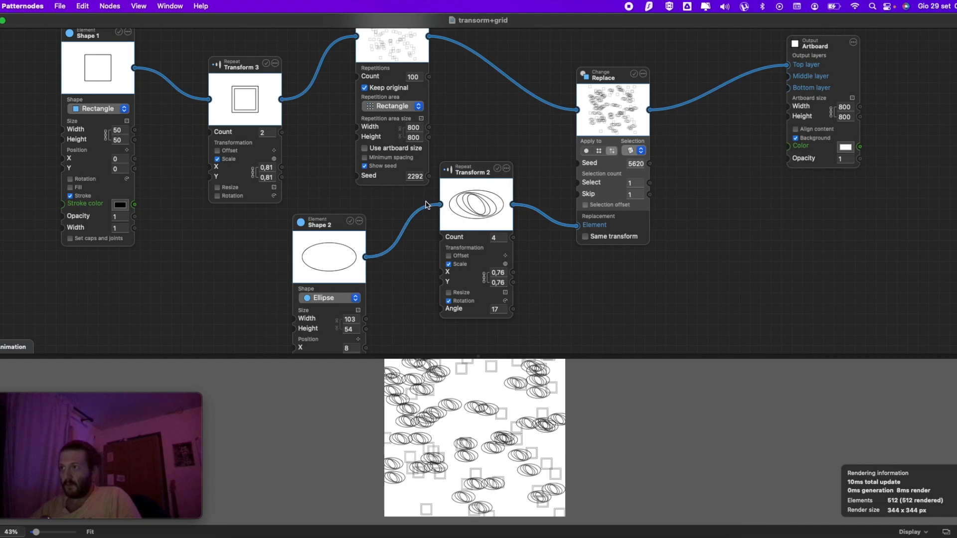
scroll(418, 207, down, 5)
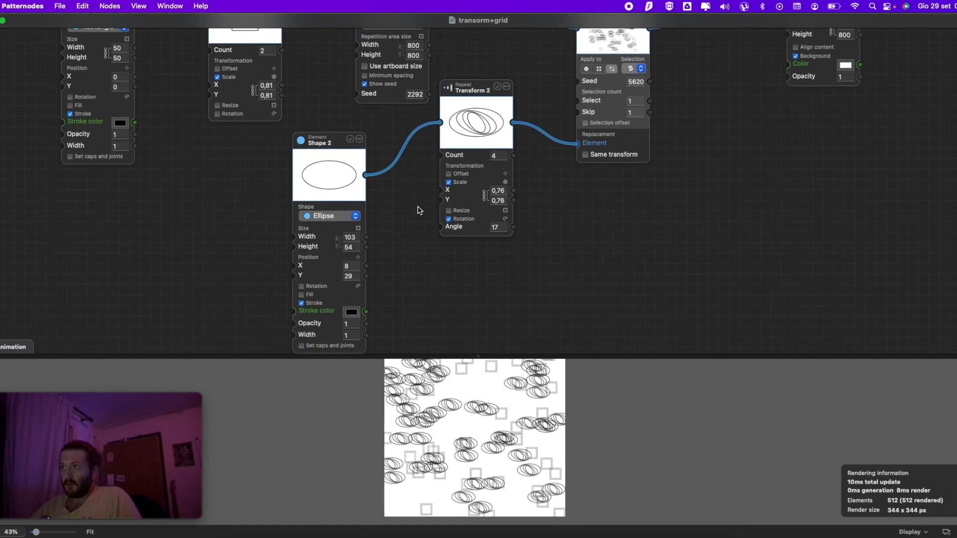
scroll(418, 207, up, 7)
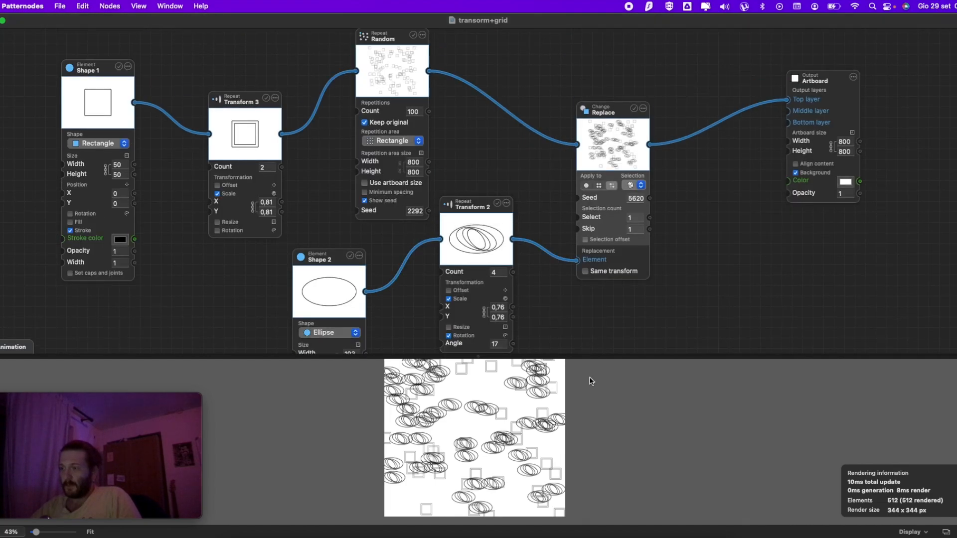
scroll(516, 389, up, 6)
scroll(476, 378, down, 6)
scroll(552, 382, up, 2)
scroll(548, 383, up, 3)
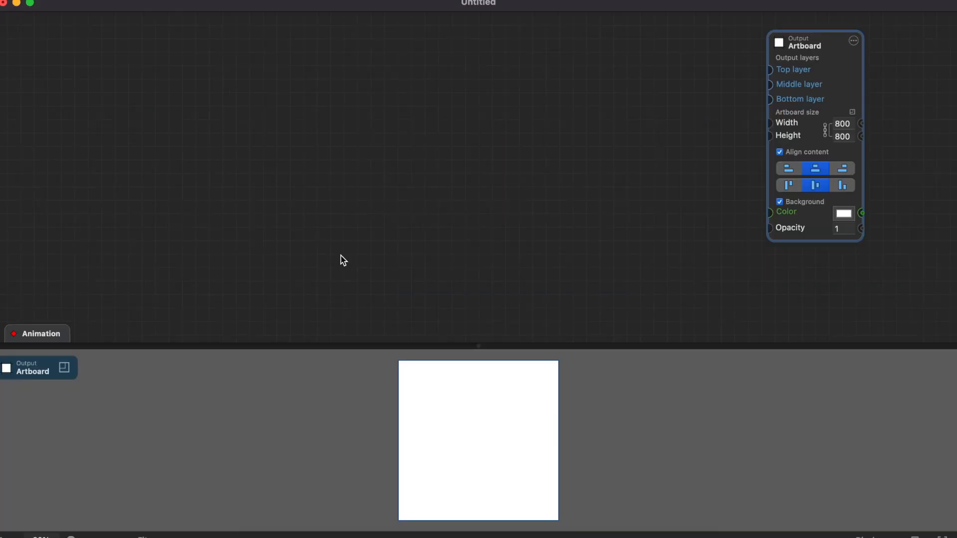
- Add a Shape node set to a polygon with a diameter of 484, a stroke and no fill
right_click(135, 145)
mouse_move(169, 147)
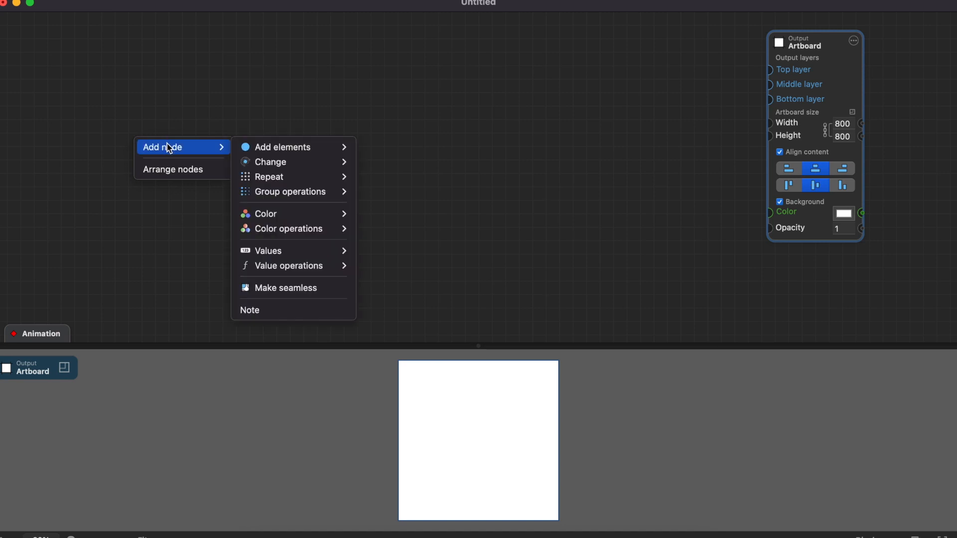
mouse_move(309, 149)
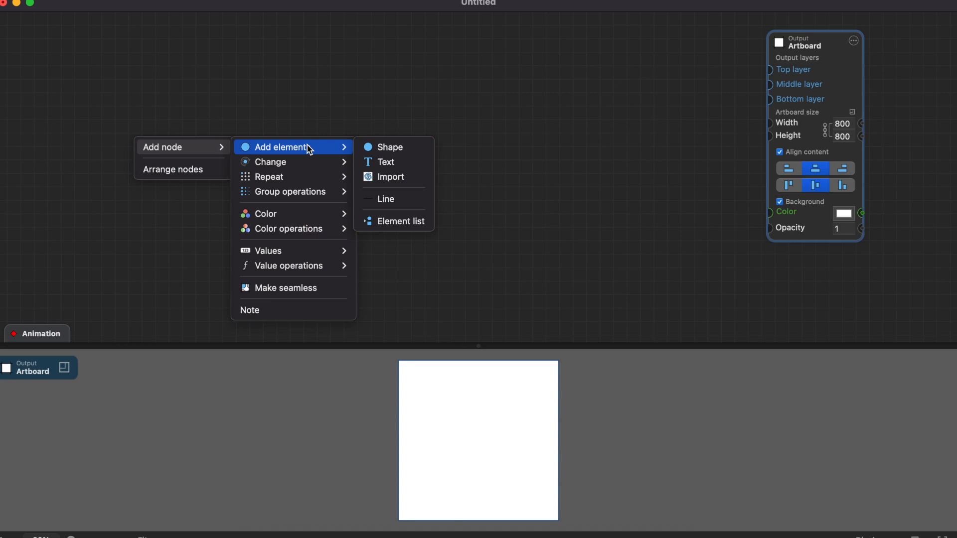
click(380, 149)
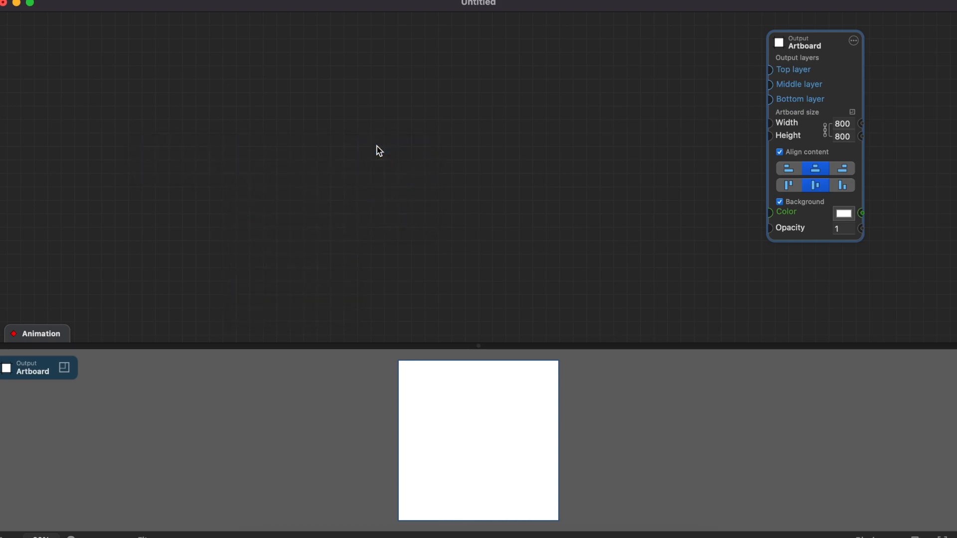
click(144, 196)
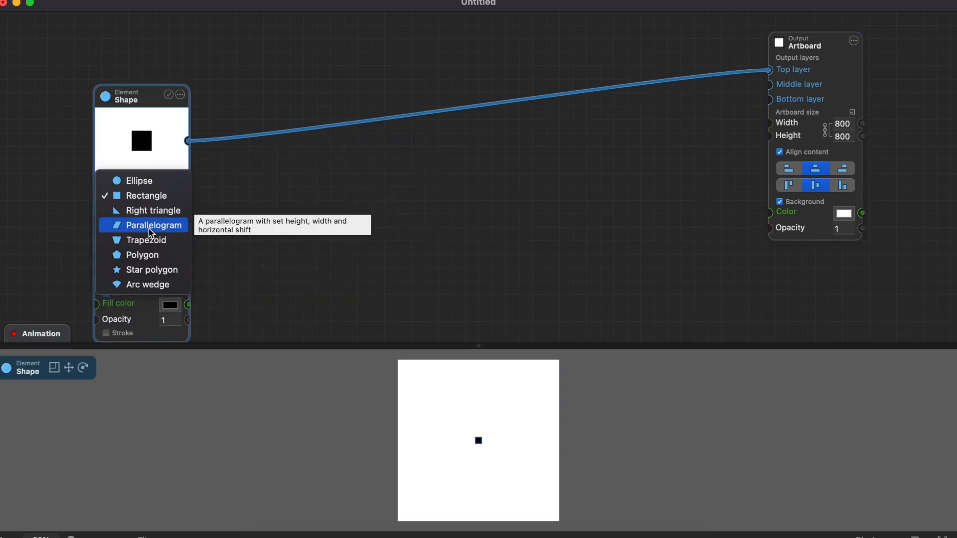
click(155, 255)
click(176, 239)
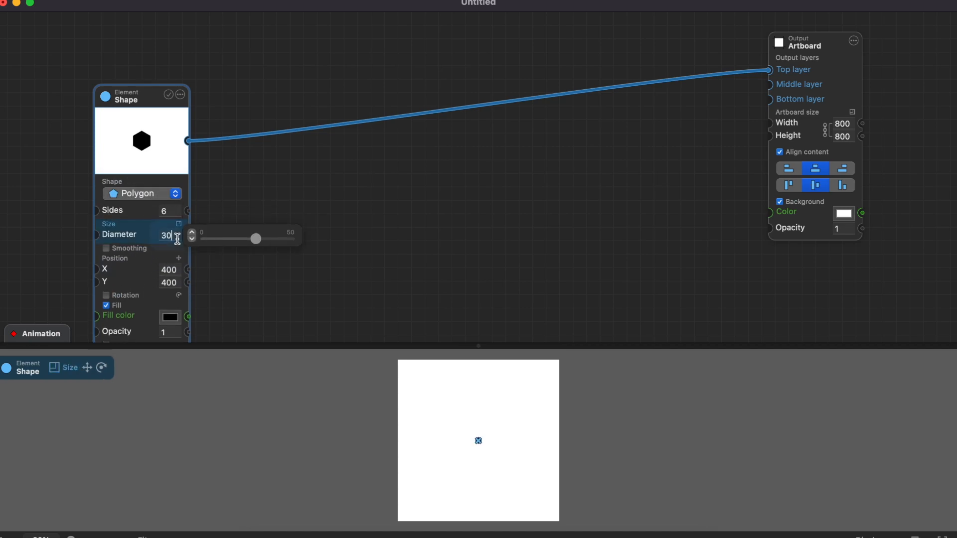
key(Return)
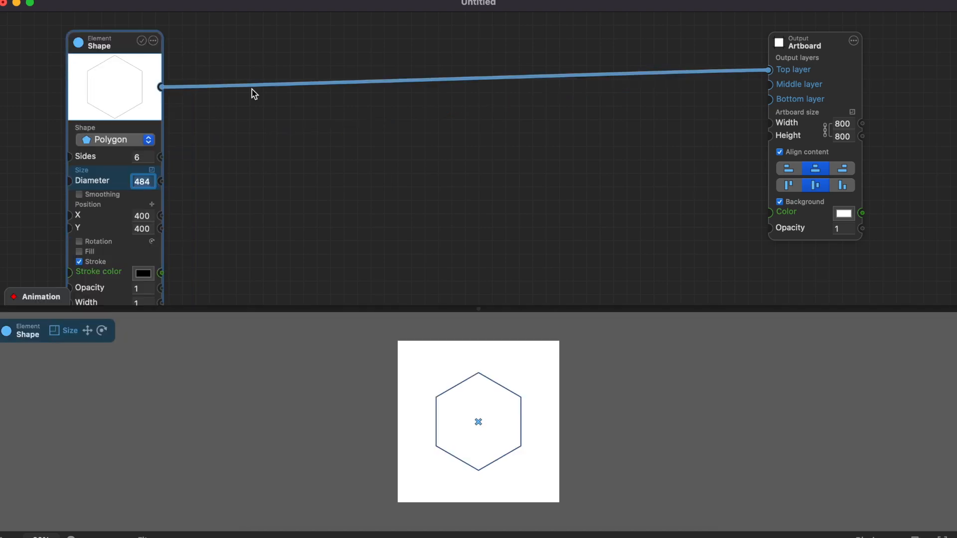
- Insert a Mirror repeat node on the connection between the Shape node and the Artboard's top layer
right_click(252, 89)
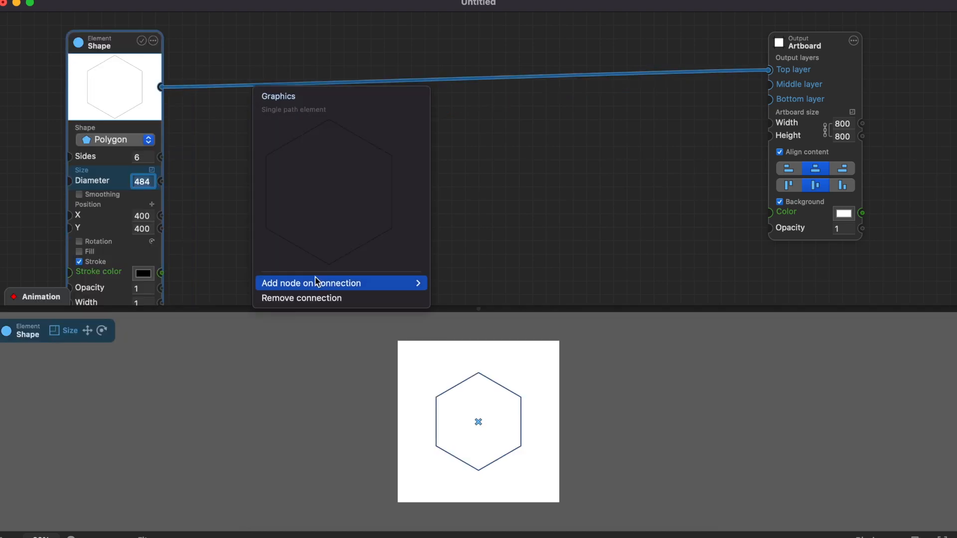
mouse_move(316, 282)
mouse_move(474, 288)
mouse_move(503, 306)
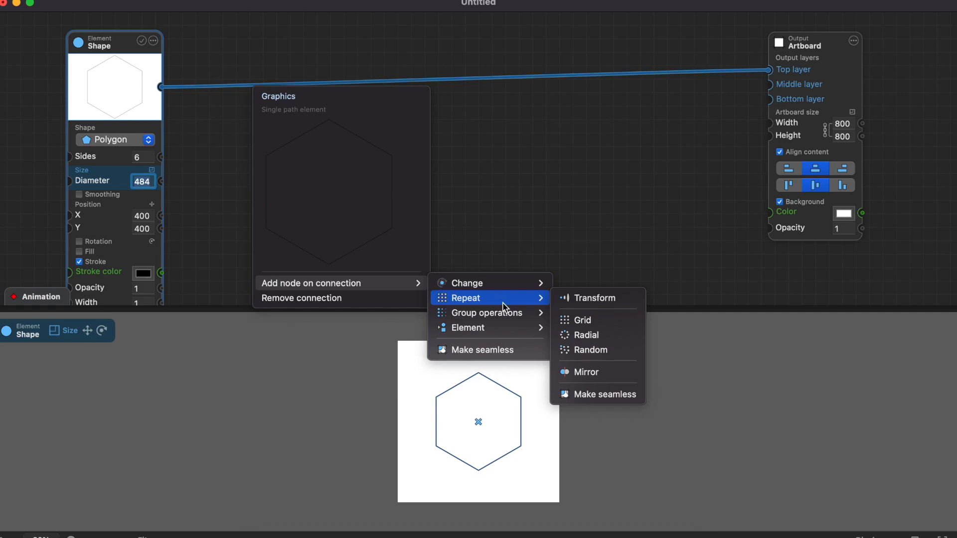
click(589, 379)
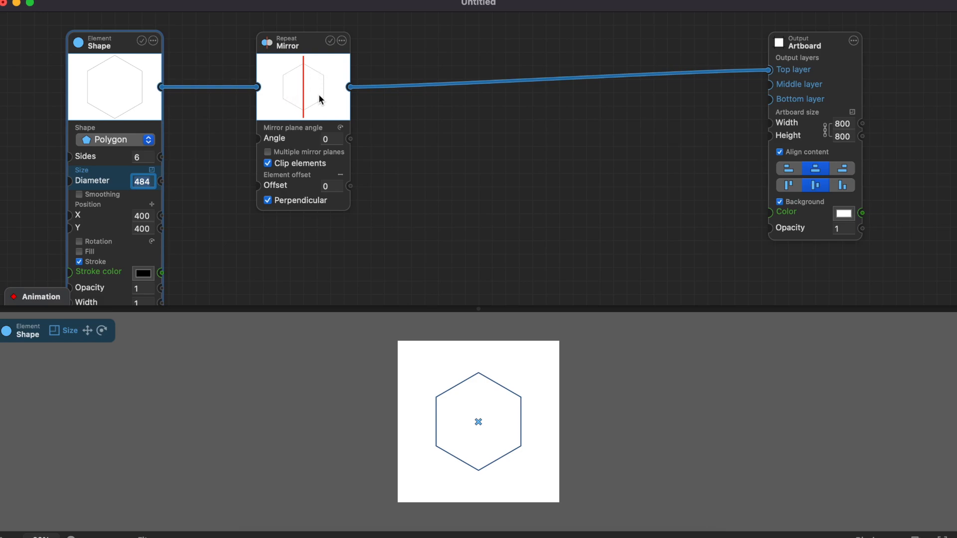
- Enable rotation in the polygon's Shape node and set its angle to 3
click(80, 241)
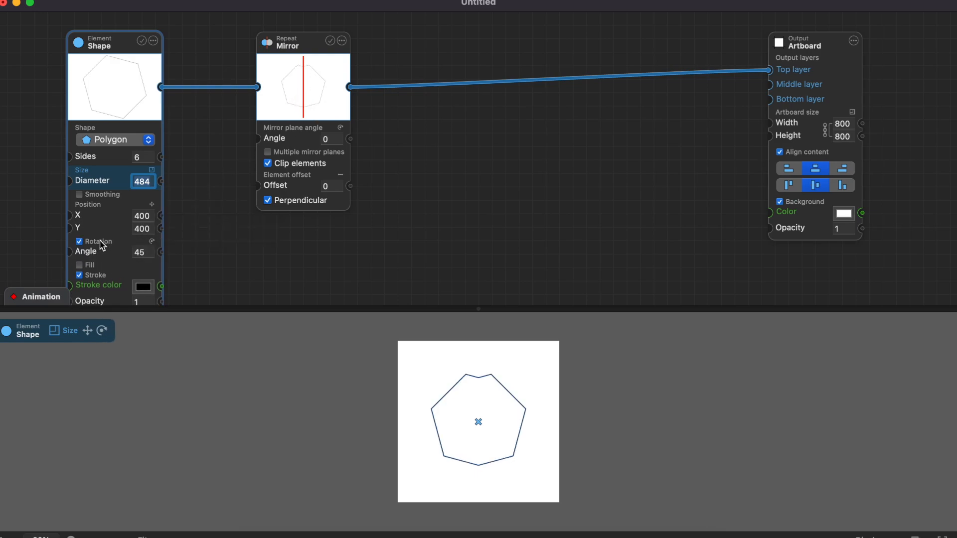
mouse_move(142, 255)
drag(231, 256, 246, 263)
drag(254, 260, 221, 260)
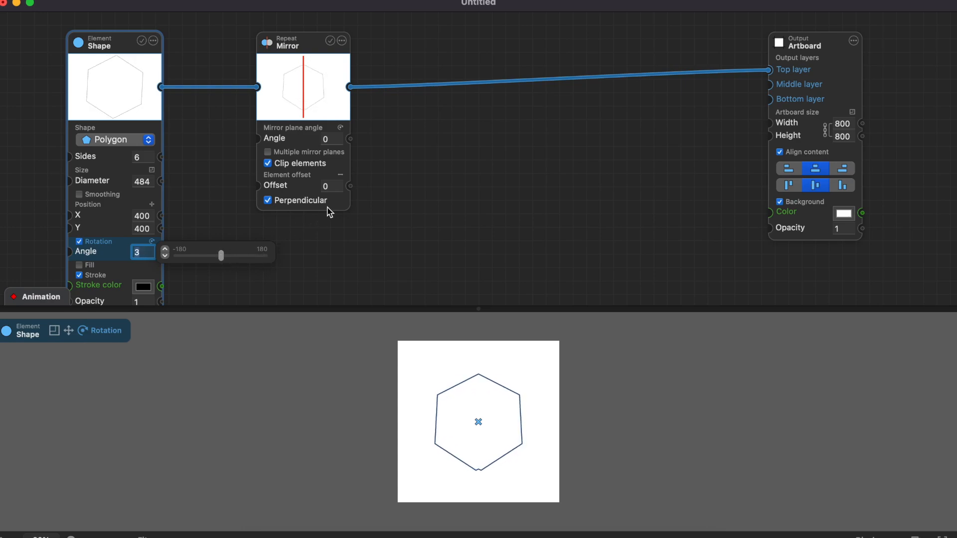
- Set the Mirror node's element offset to 100
mouse_move(335, 189)
drag(402, 194, 456, 197)
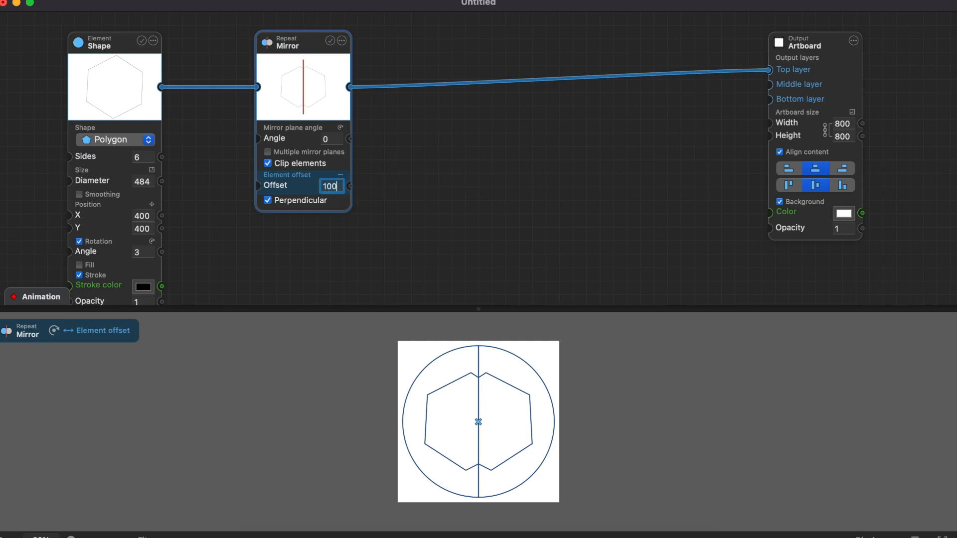
click(396, 243)
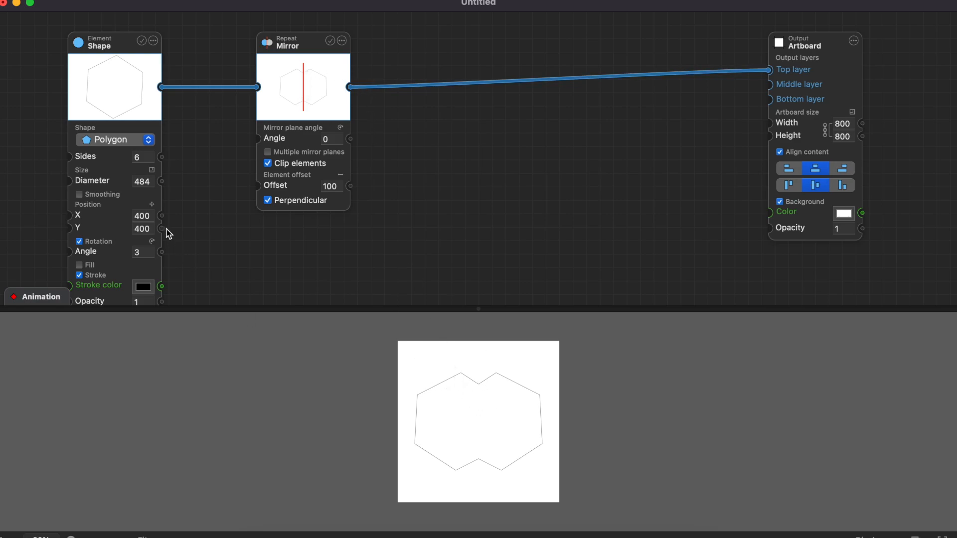
- Set the polygon's stroke width to 1.3
scroll(129, 281, down, 3)
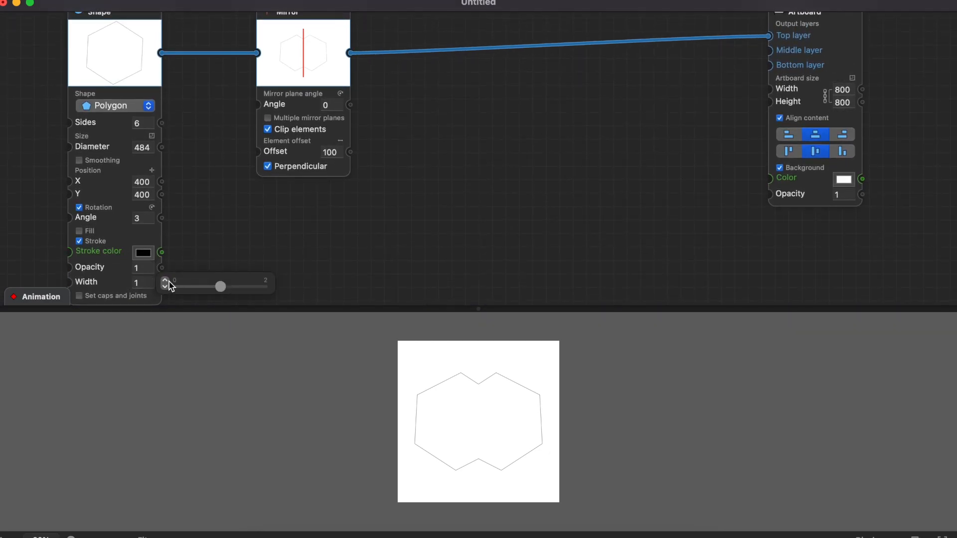
click(167, 281)
click(167, 281)
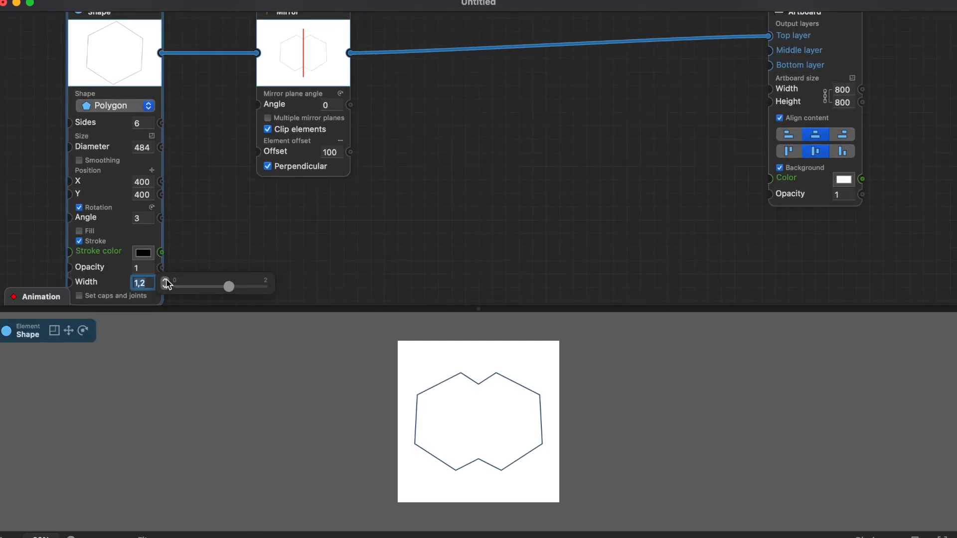
click(289, 181)
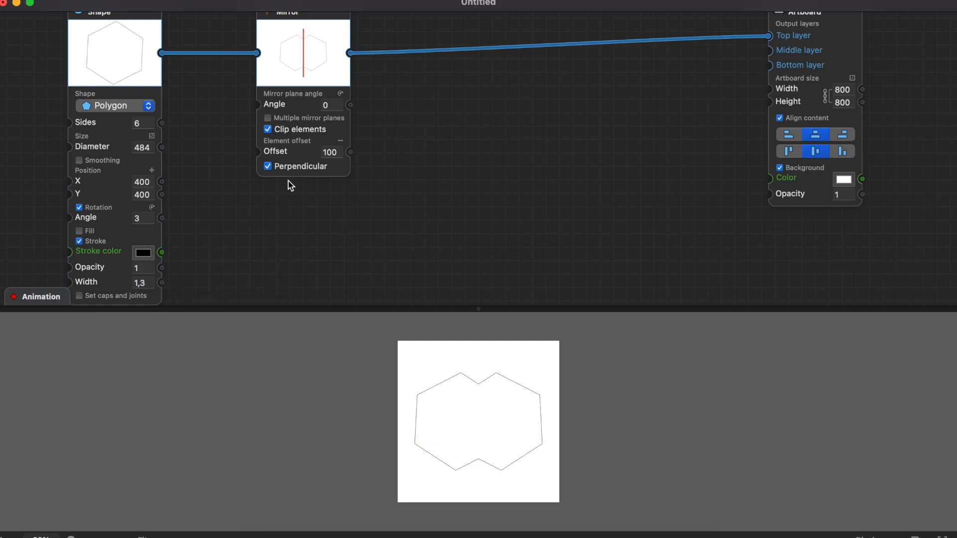
- Turn off element clipping in the Mirror node and set the polygon's rotation angle to 121
click(300, 132)
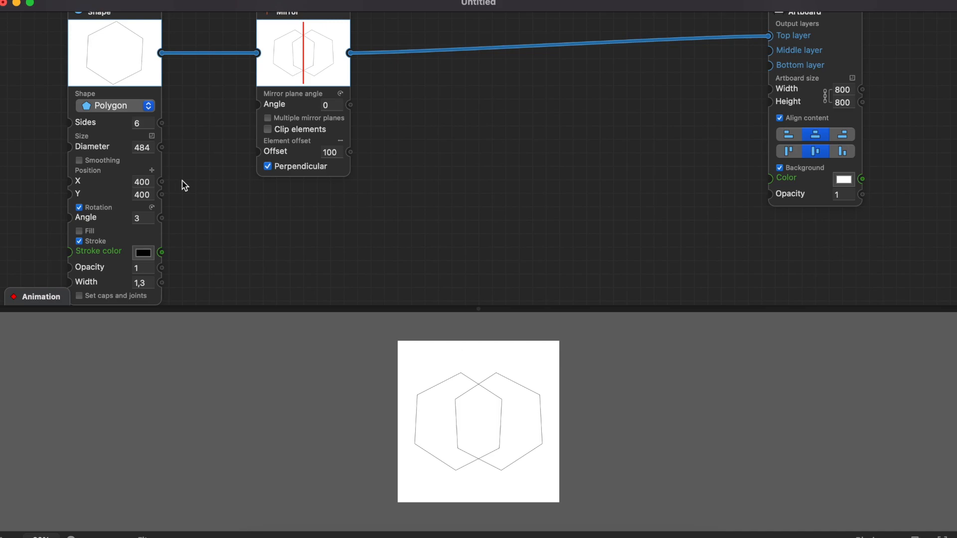
mouse_move(144, 220)
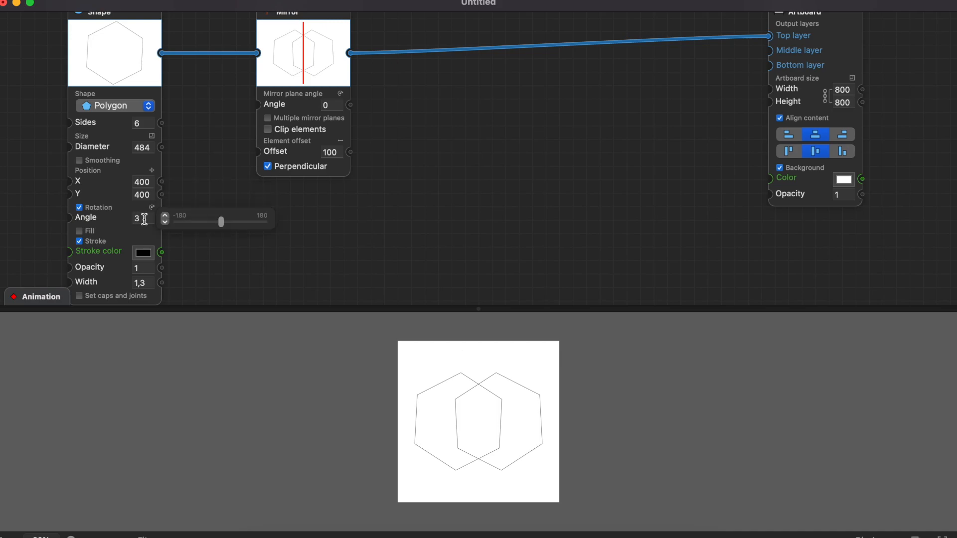
drag(221, 223, 250, 223)
- Set the mirror plane angle to 180 and enable multiple mirror planes with a number of 5
mouse_move(335, 105)
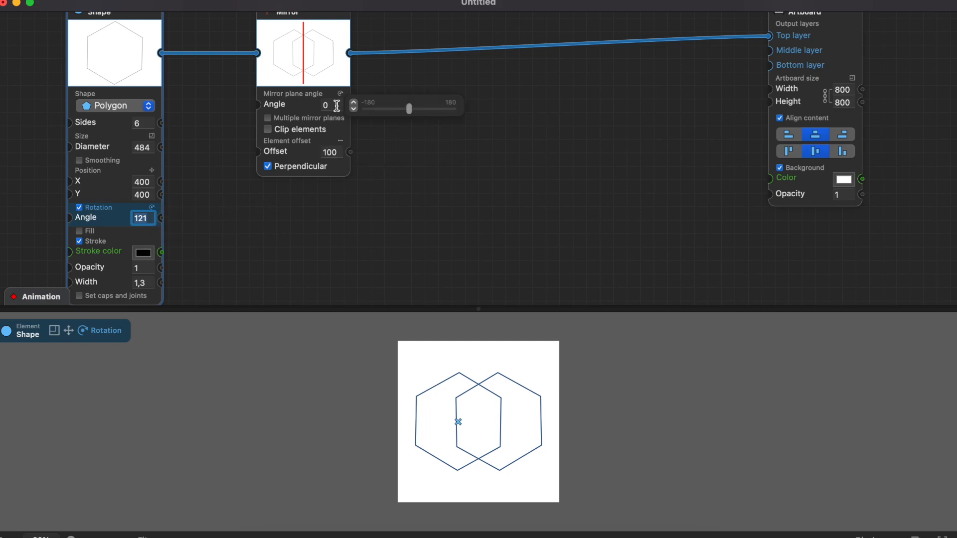
drag(408, 109, 454, 106)
scroll(317, 55, up, 2)
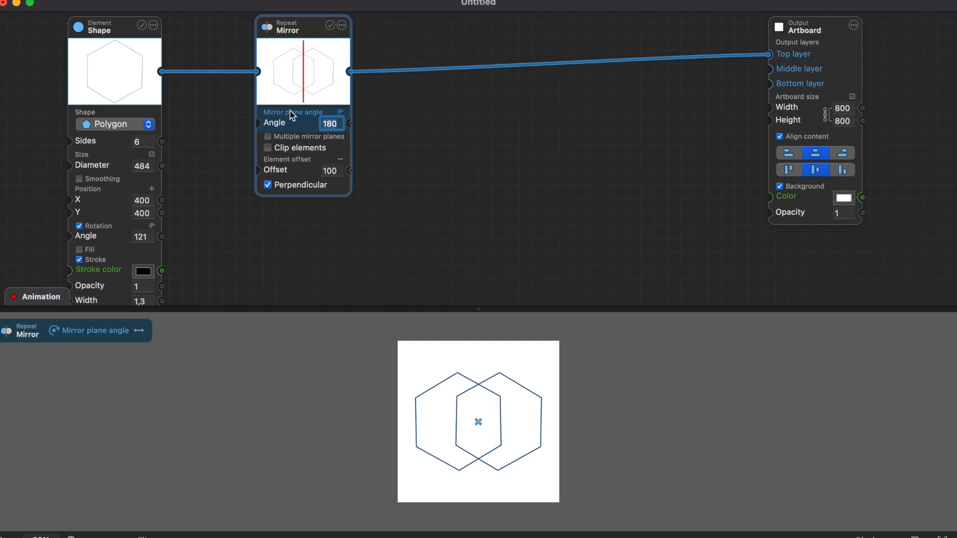
click(296, 138)
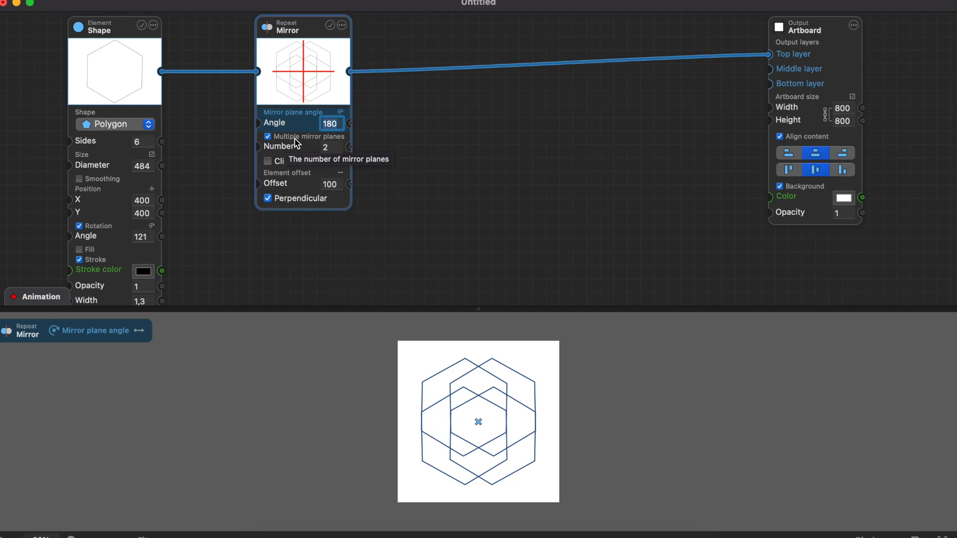
mouse_move(331, 147)
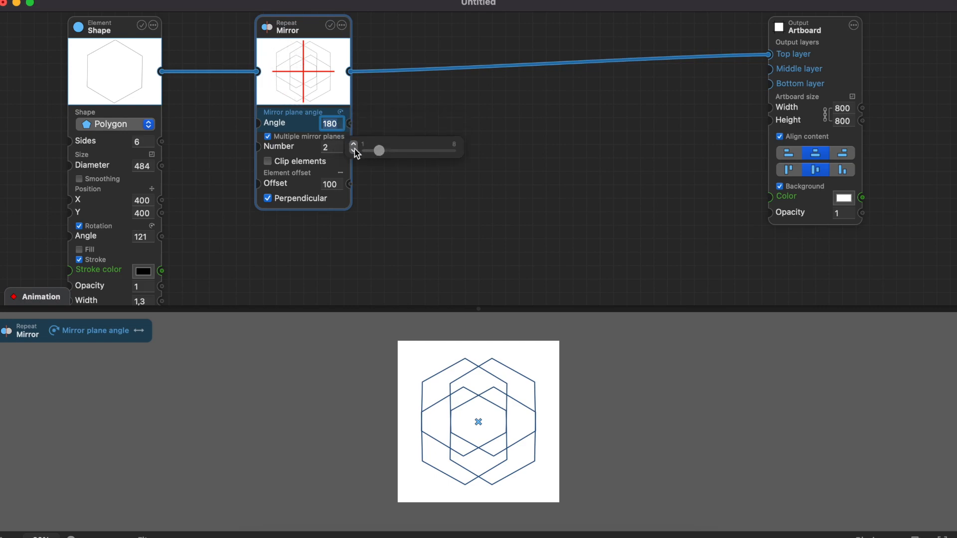
click(353, 145)
click(353, 145)
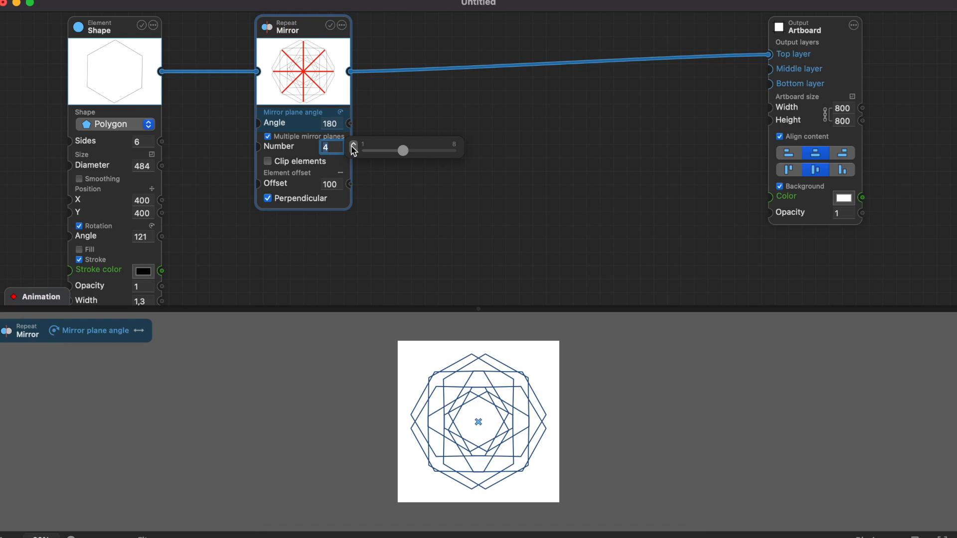
click(353, 145)
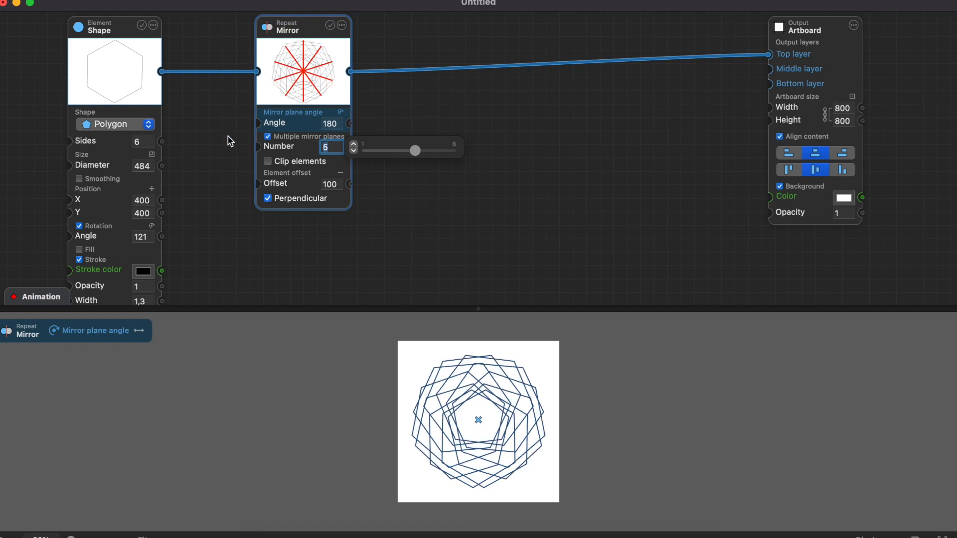
- Set the polygon to 9 sides with a diameter of 257, and move the Mirror node farther from the Shape node
mouse_move(142, 146)
drag(209, 152, 220, 173)
mouse_move(144, 166)
drag(306, 30, 351, 28)
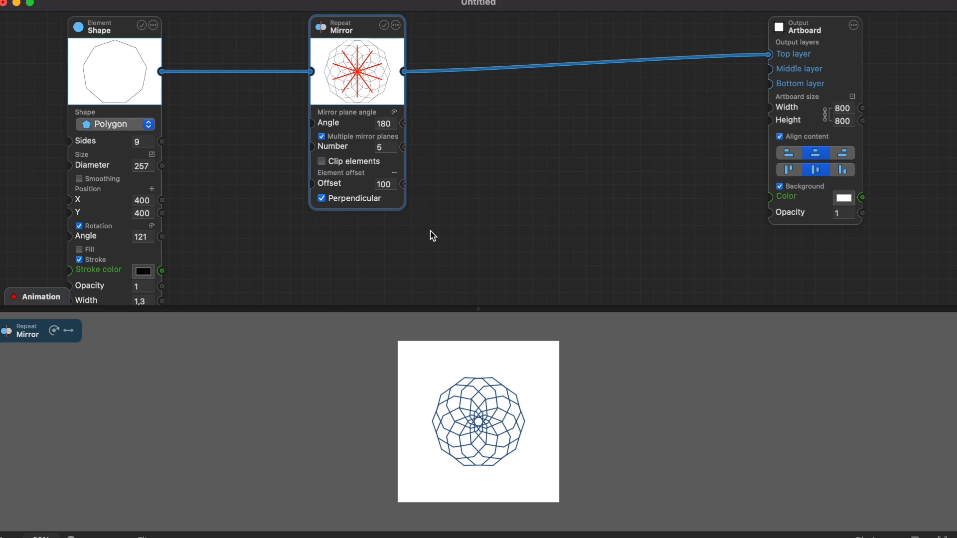
- Change the polygon to a rectangle and set the Mirror node to 7 mirror planes with an angle of 44
click(154, 129)
click(117, 67)
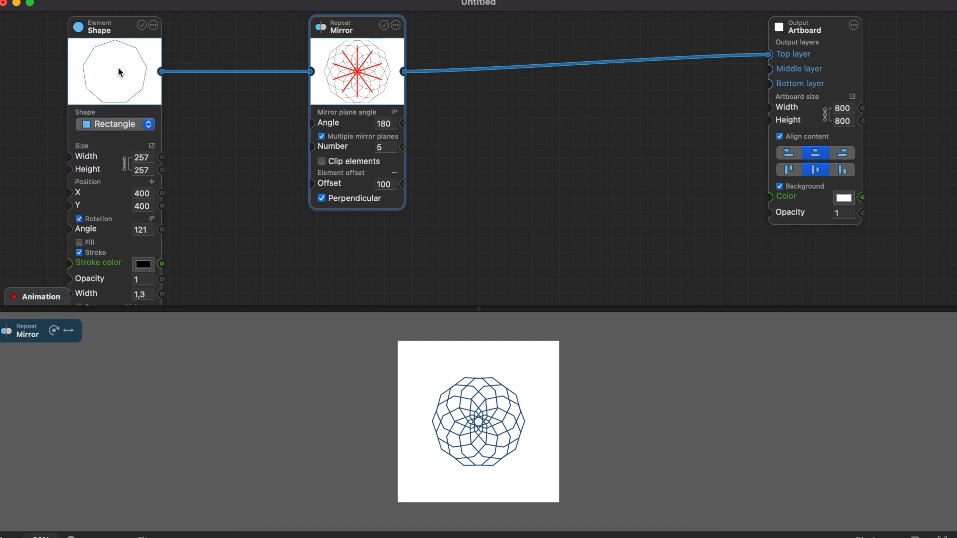
mouse_move(405, 150)
drag(468, 154, 465, 134)
mouse_move(388, 130)
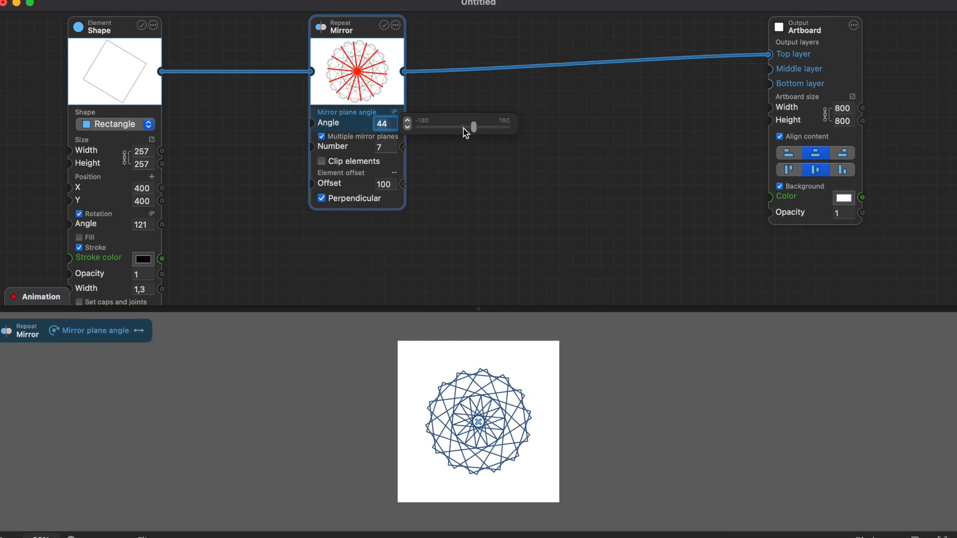
- Turn on element clipping in the Mirror node and set 10 mirror planes with an element offset of 122
mouse_move(409, 150)
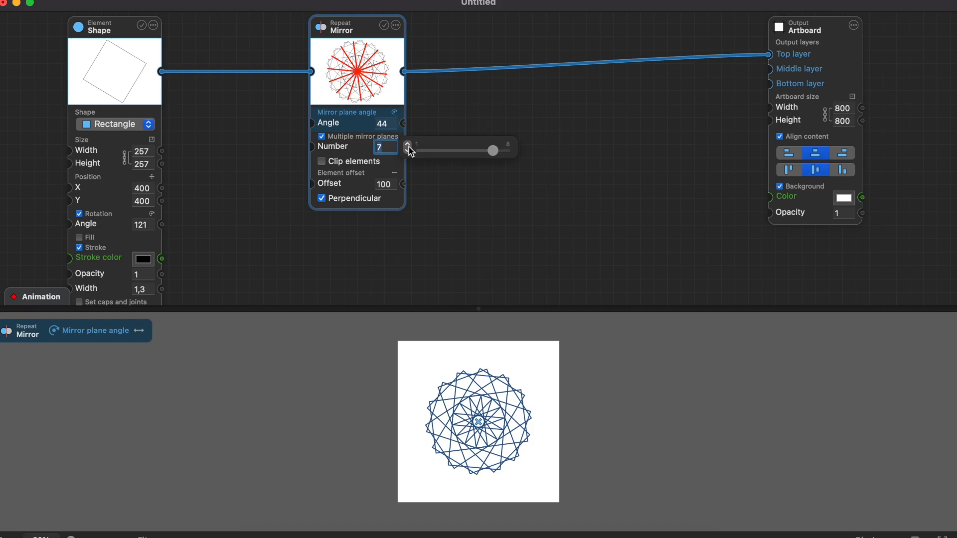
click(377, 164)
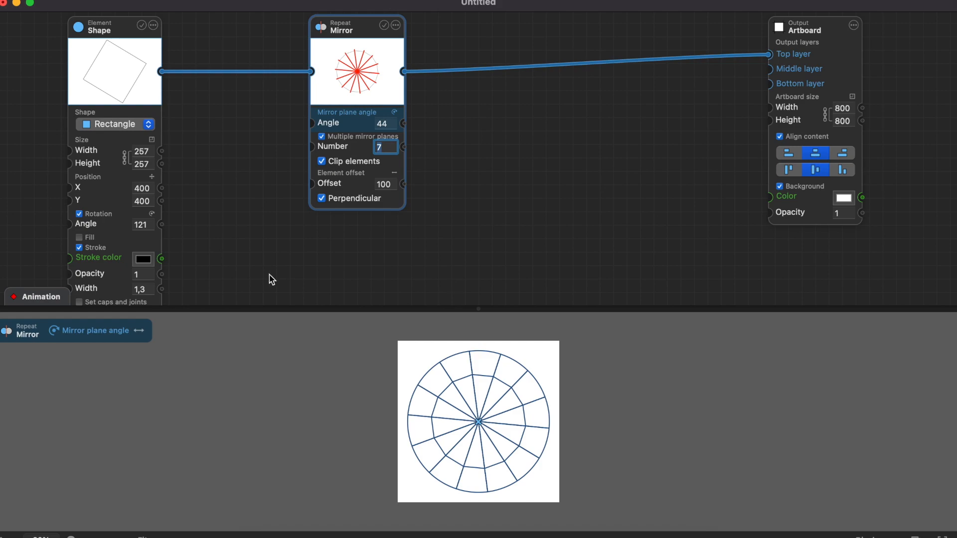
mouse_move(497, 157)
mouse_down()
mouse_move(429, 157)
mouse_move(529, 152)
mouse_move(481, 157)
mouse_up()
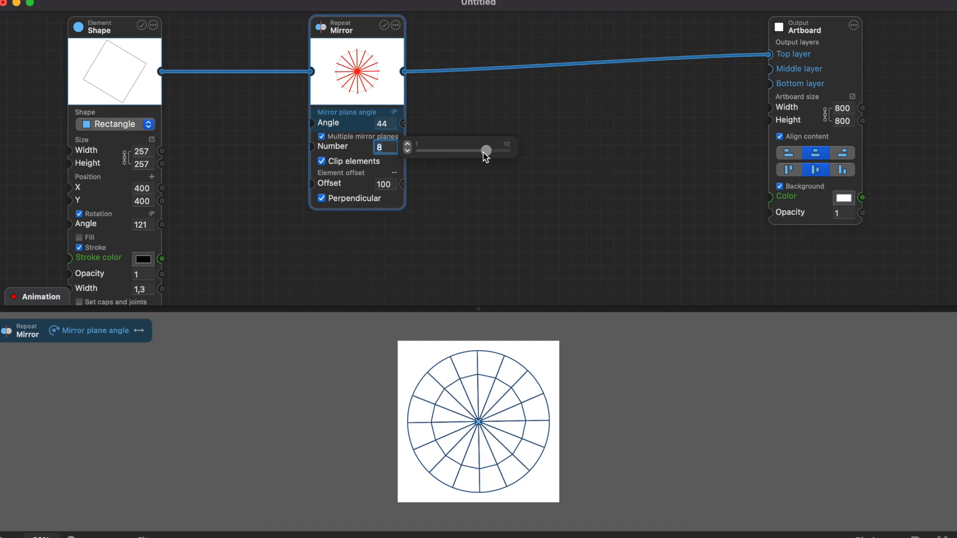
drag(485, 155, 509, 156)
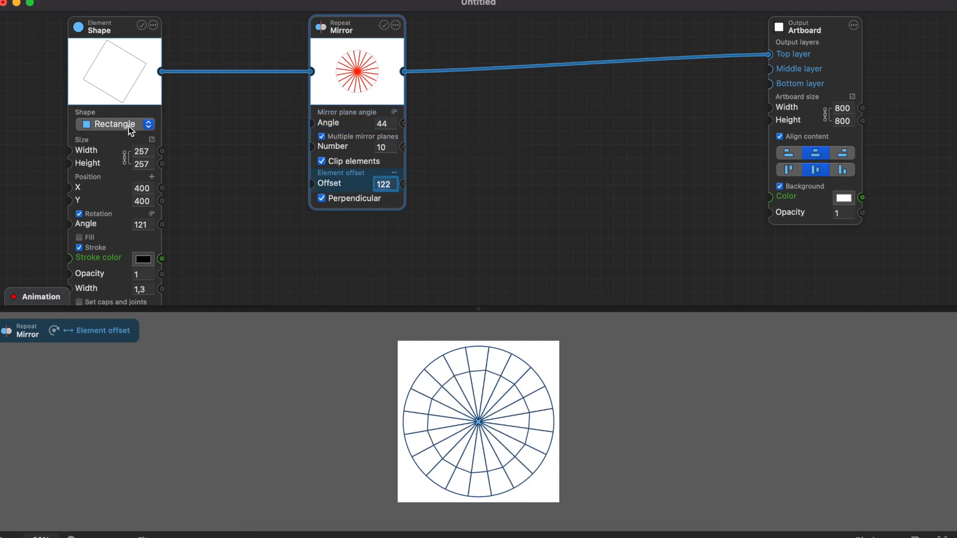
- Add a Line node, connect it to the Mirror node in place of the rectangle, and move it clear of the Mirror node
click(130, 127)
click(180, 144)
right_click(231, 105)
mouse_move(257, 120)
mouse_move(343, 119)
click(483, 164)
drag(323, 165, 185, 78)
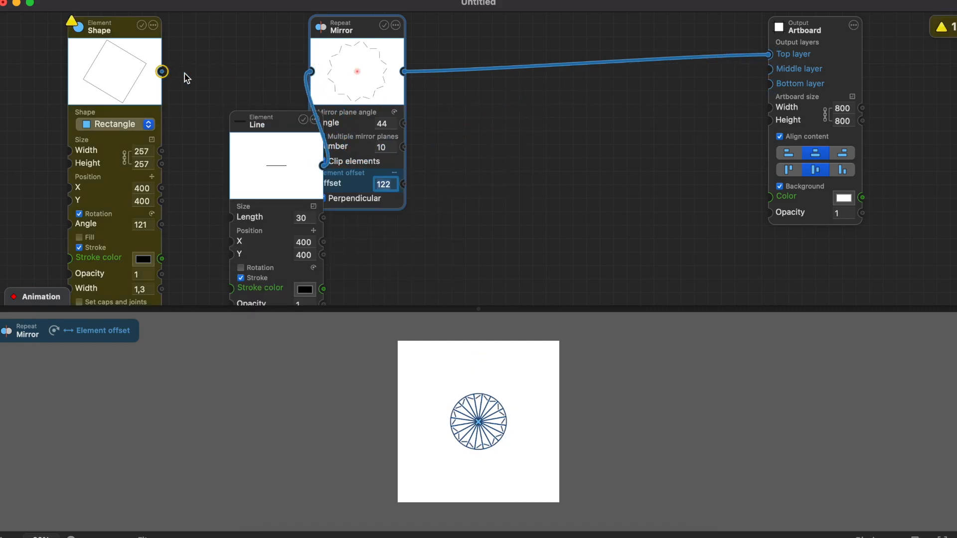
drag(235, 130, 208, 118)
- Set the Line node's length to 500 and turn off element clipping in the Mirror node
mouse_move(287, 204)
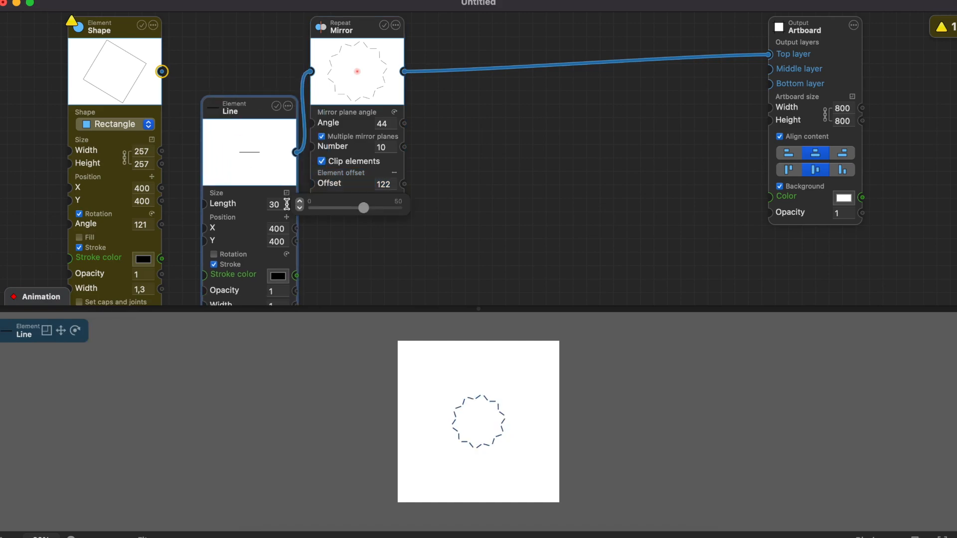
drag(365, 214, 406, 211)
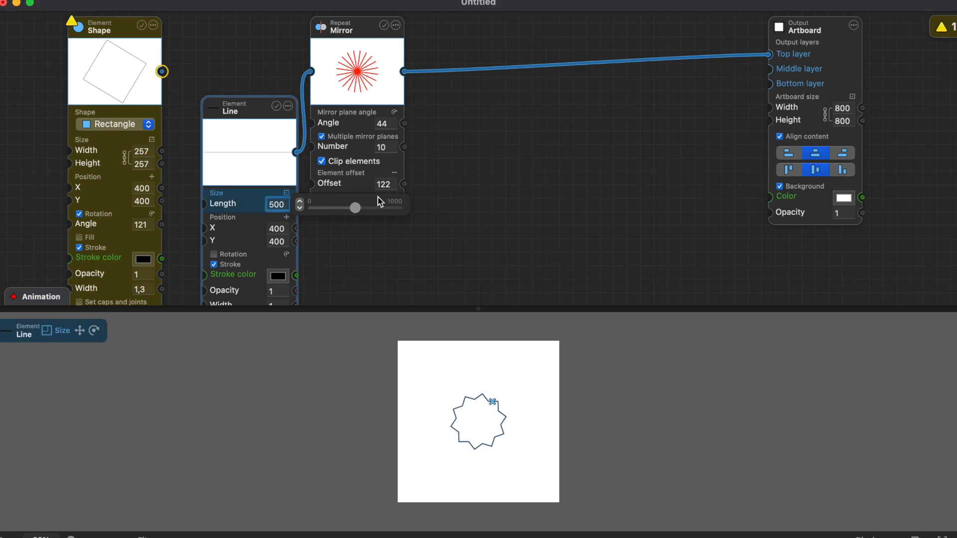
click(337, 162)
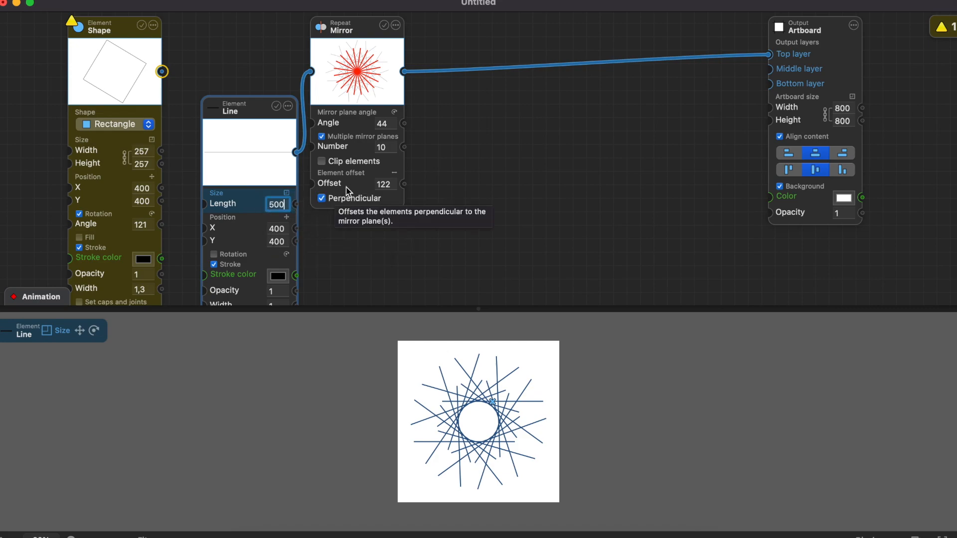
- Set the Mirror node to 7 mirror planes and replace its Line node with the rectangle Shape node, deleting the line
mouse_move(386, 148)
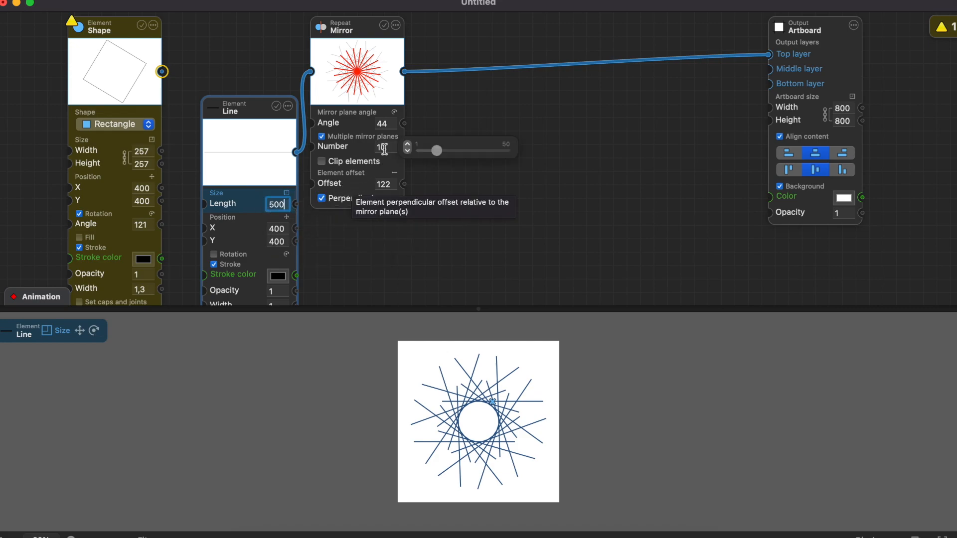
drag(435, 152, 424, 178)
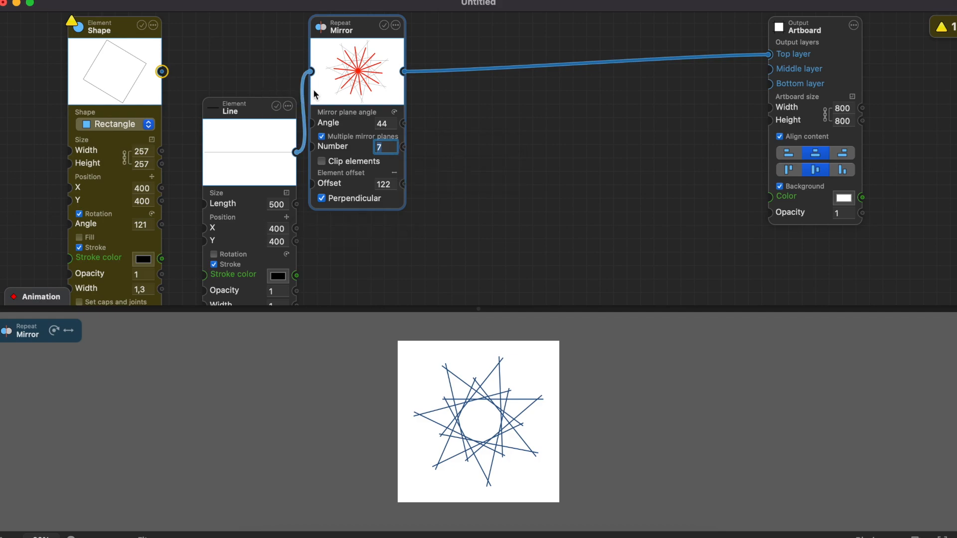
click(310, 71)
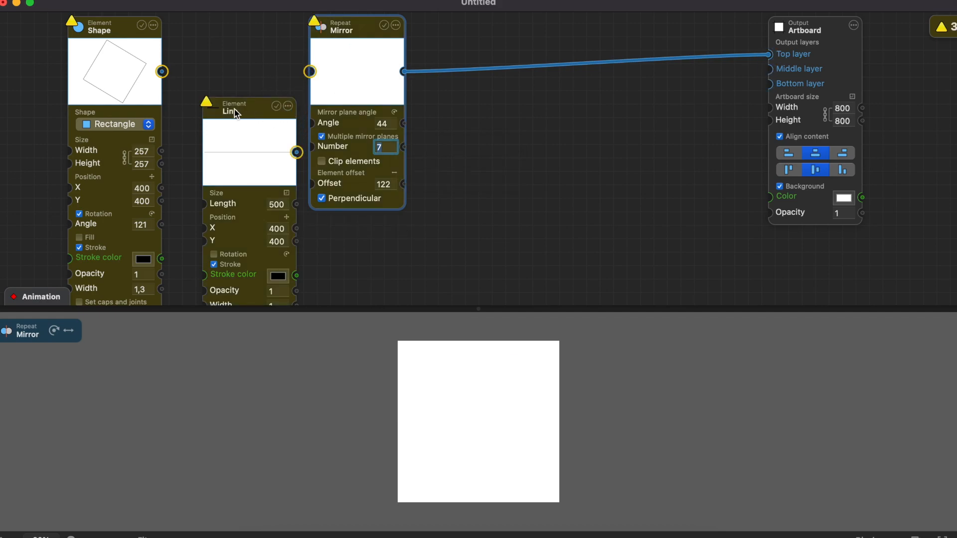
click(289, 107)
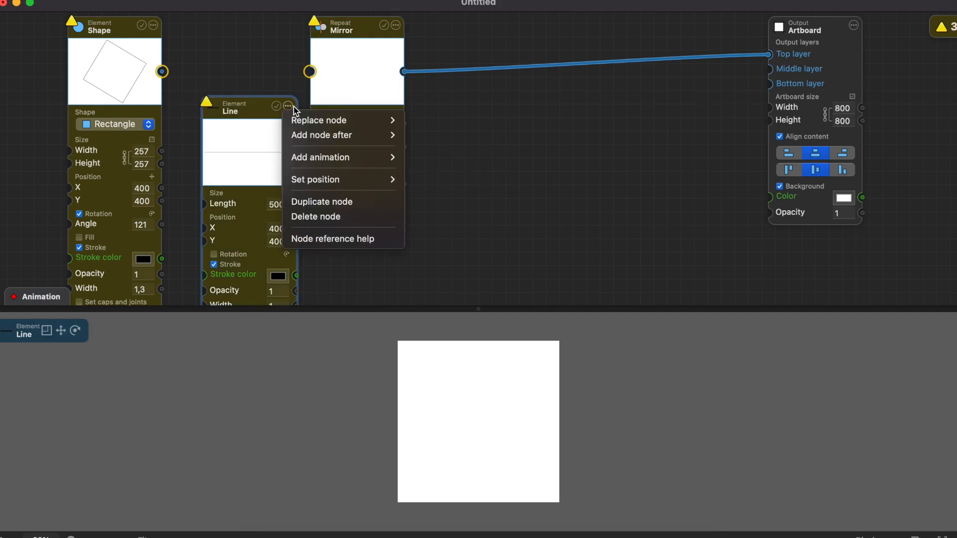
click(300, 217)
drag(162, 72, 310, 71)
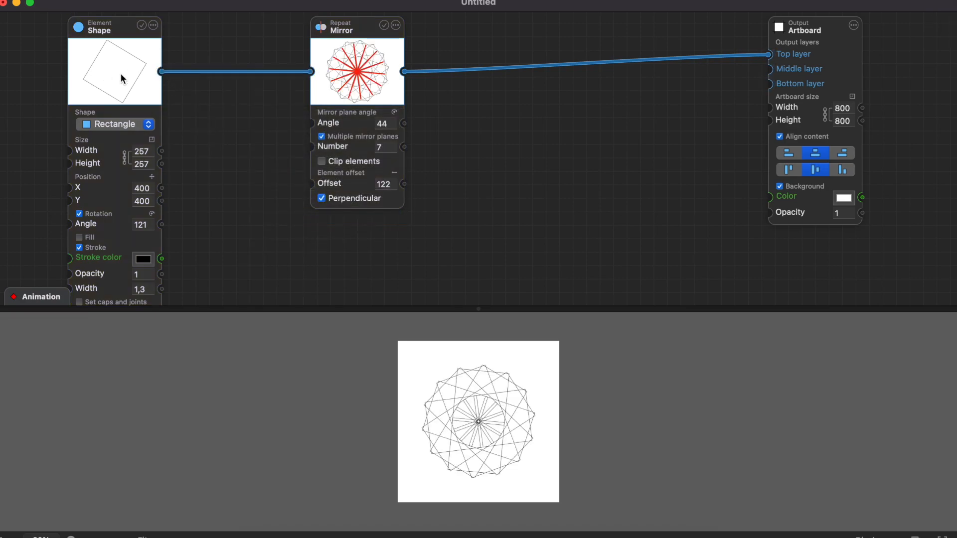
- Add a second Shape node, make it an ellipse, and connect it to the Mirror node instead of the Artboard
right_click(196, 119)
mouse_move(353, 130)
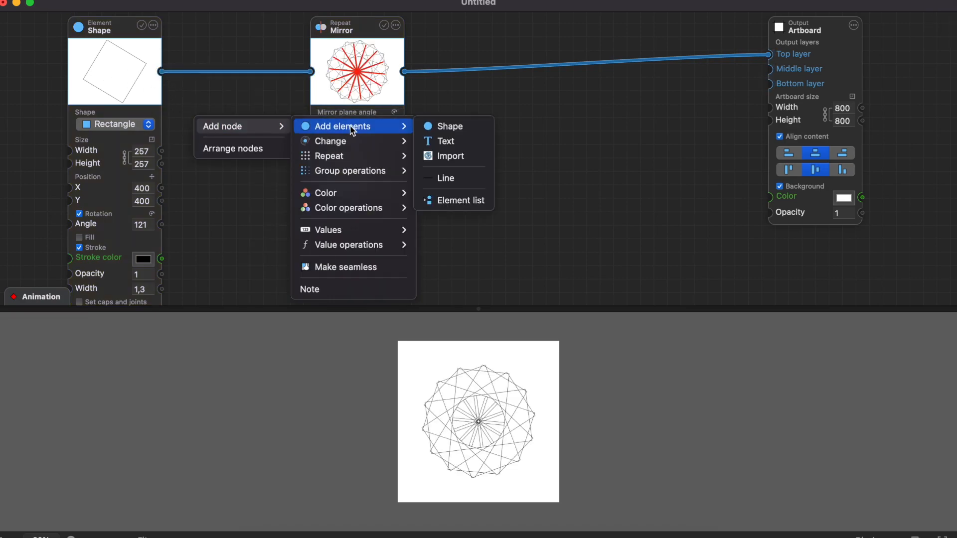
click(444, 130)
drag(283, 179, 780, 57)
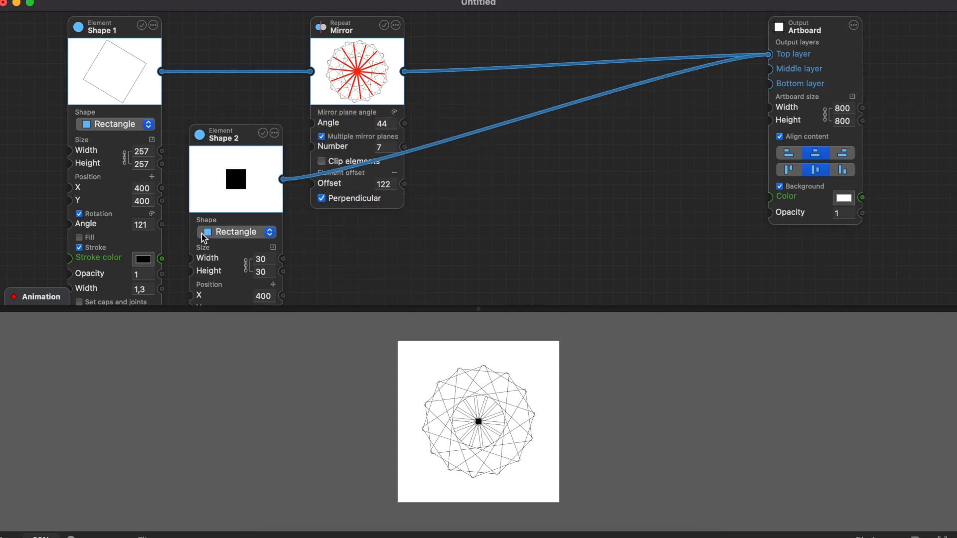
click(204, 232)
click(227, 216)
drag(769, 55, 313, 73)
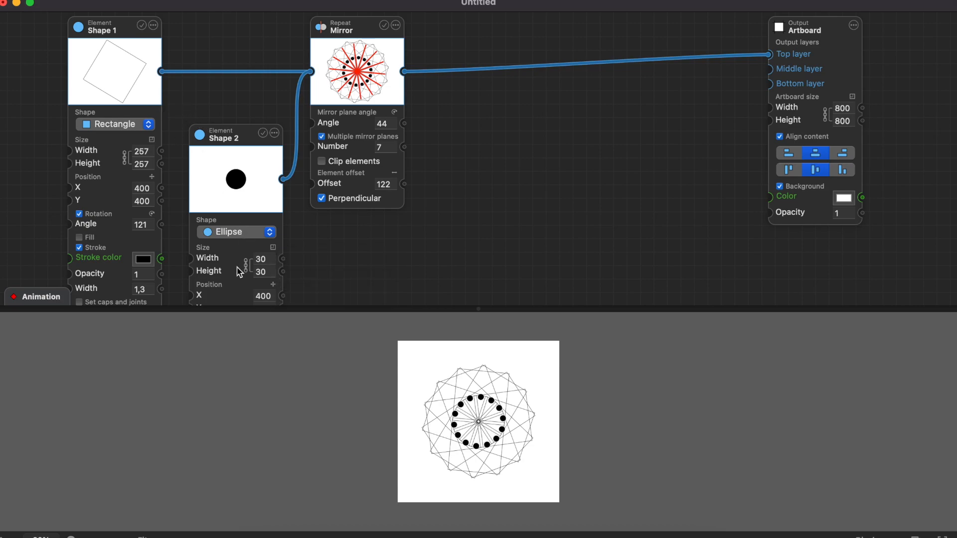
- Turn on the stroke and turn off the fill of the ellipse
scroll(239, 272, down, 5)
click(216, 249)
click(216, 249)
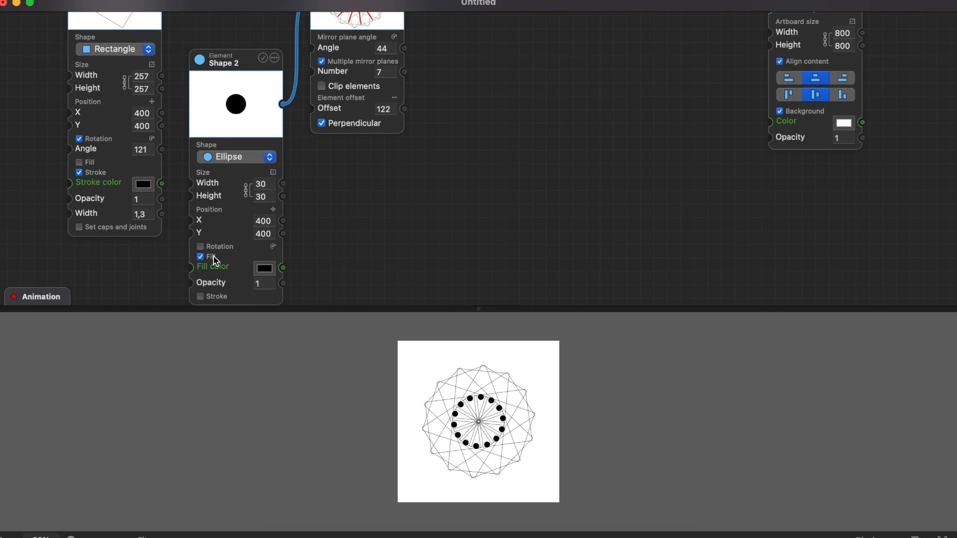
click(212, 296)
click(215, 258)
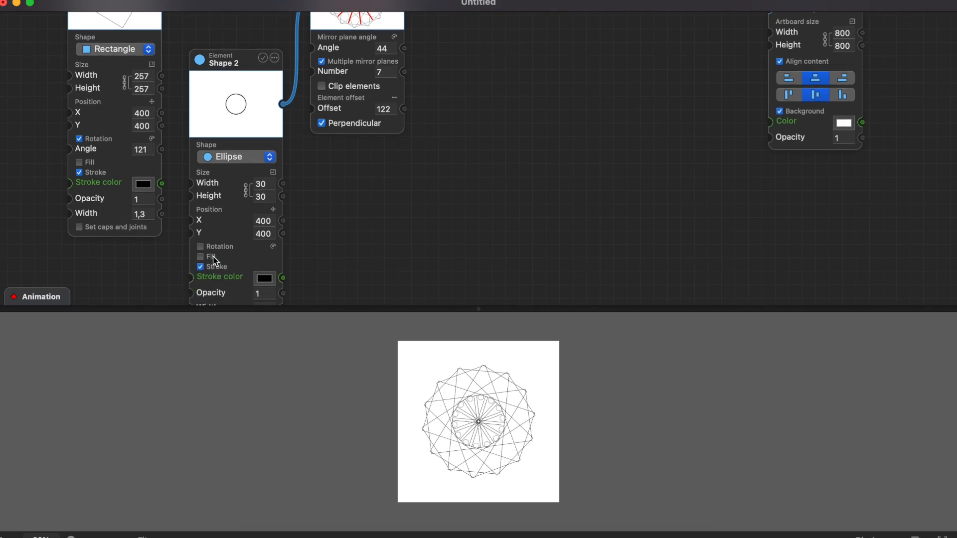
- Set the ellipse's width and height to 157
mouse_move(276, 186)
click(350, 187)
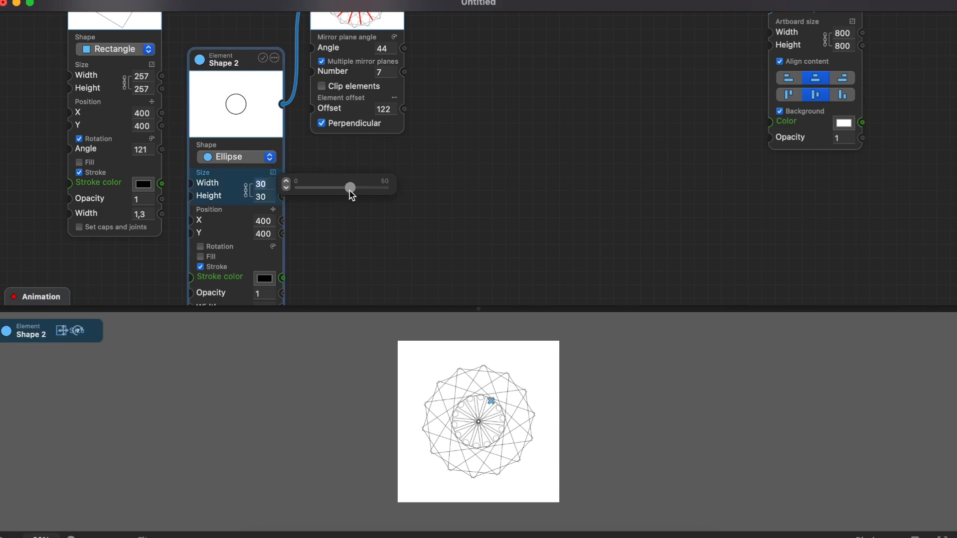
drag(349, 191, 400, 191)
drag(316, 188, 357, 192)
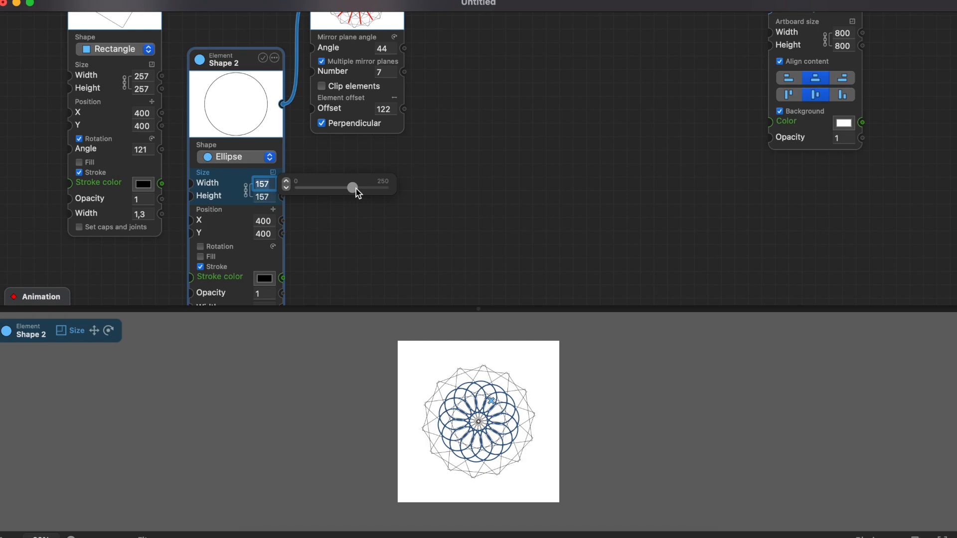
click(459, 221)
- Turn off the rotation of the first shape and change it from a rectangle to a polygon with 7 sides
scroll(459, 220, up, 3)
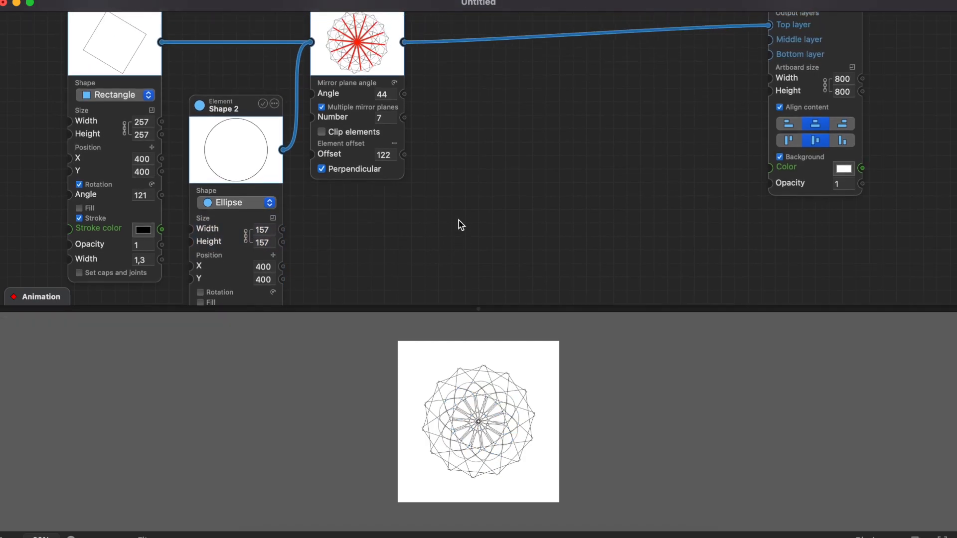
click(94, 193)
click(102, 102)
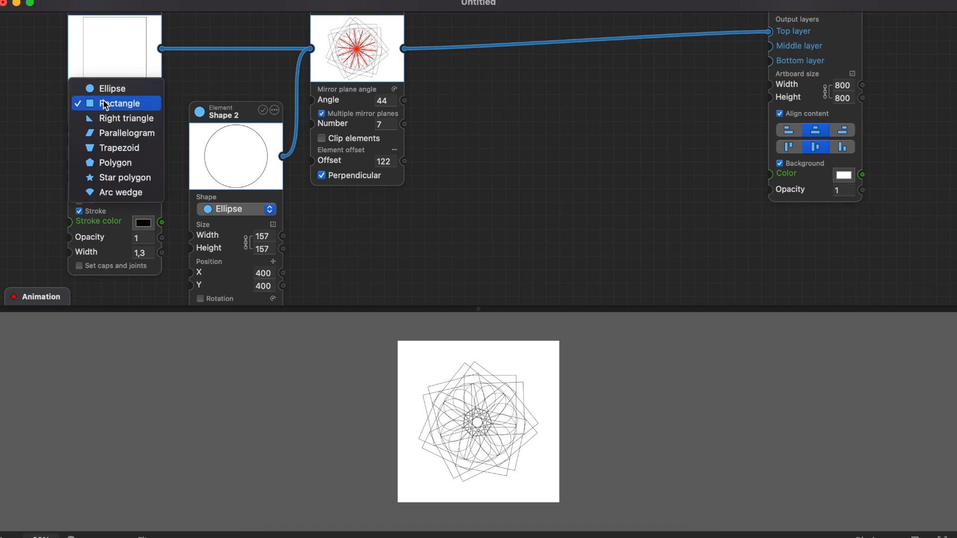
click(125, 163)
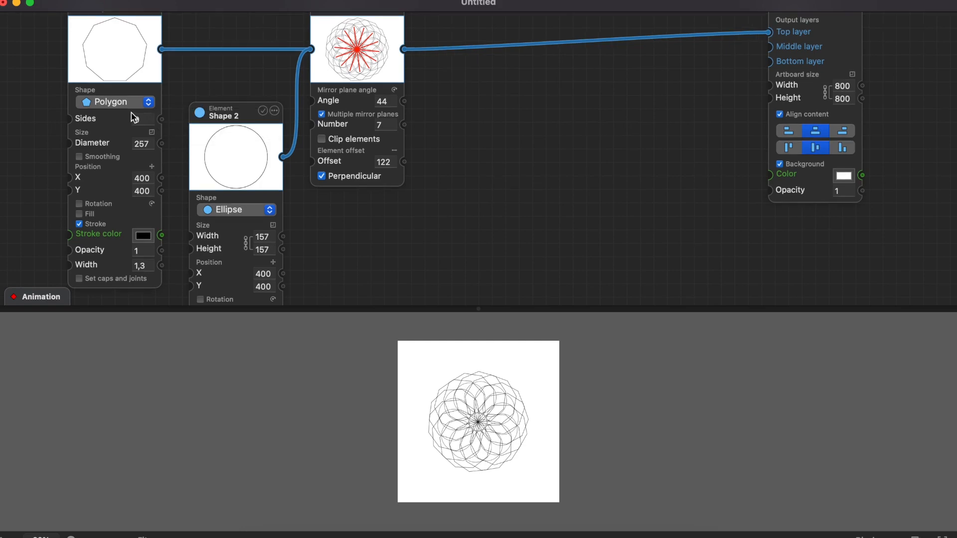
scroll(133, 117, up, 3)
mouse_move(143, 157)
drag(234, 161, 216, 160)
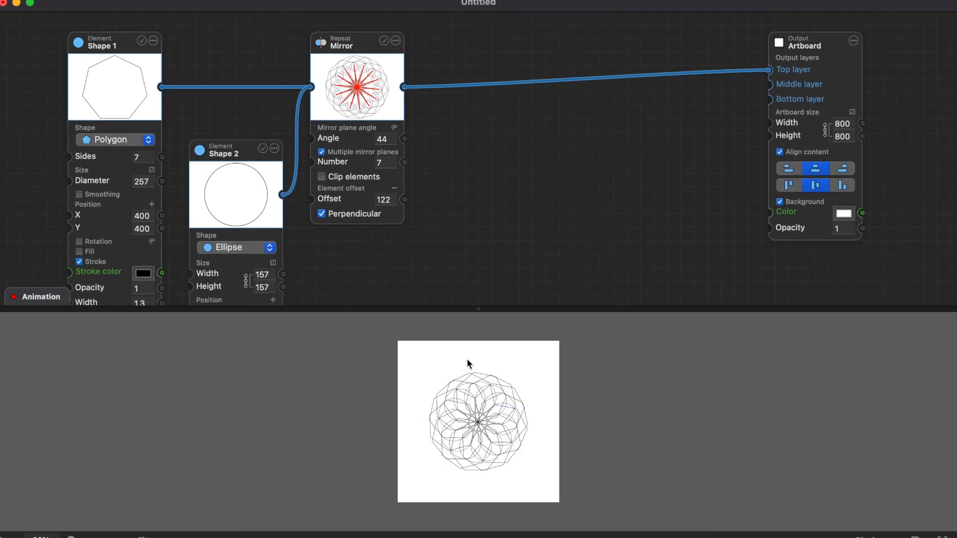
- Set the Mirror node to 6 mirror planes with an element offset of 119 and turn off the perpendicular option
scroll(466, 361, up, 2)
scroll(492, 416, up, 3)
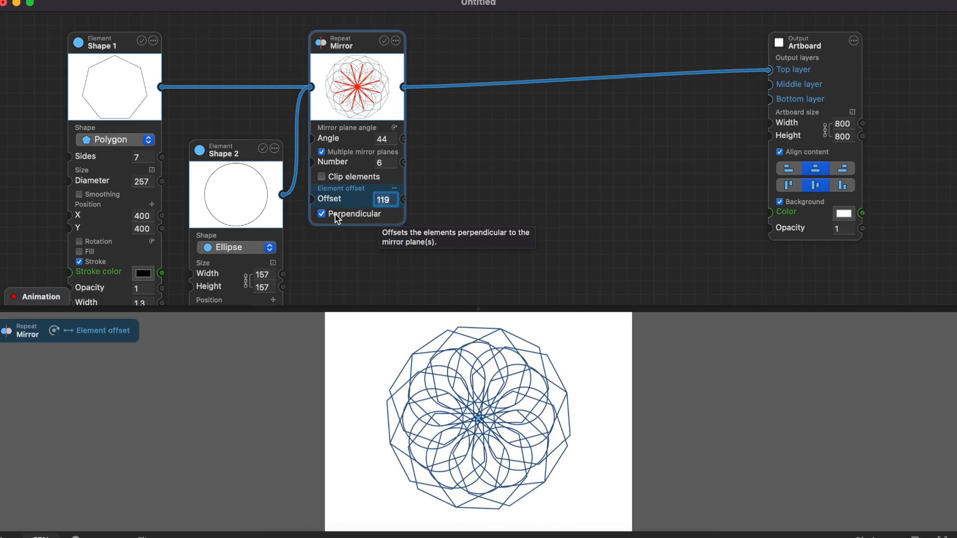
click(337, 219)
- Set the Mirror node's X offset to 124, link both offset axes, and set the Y offset to -96
click(387, 200)
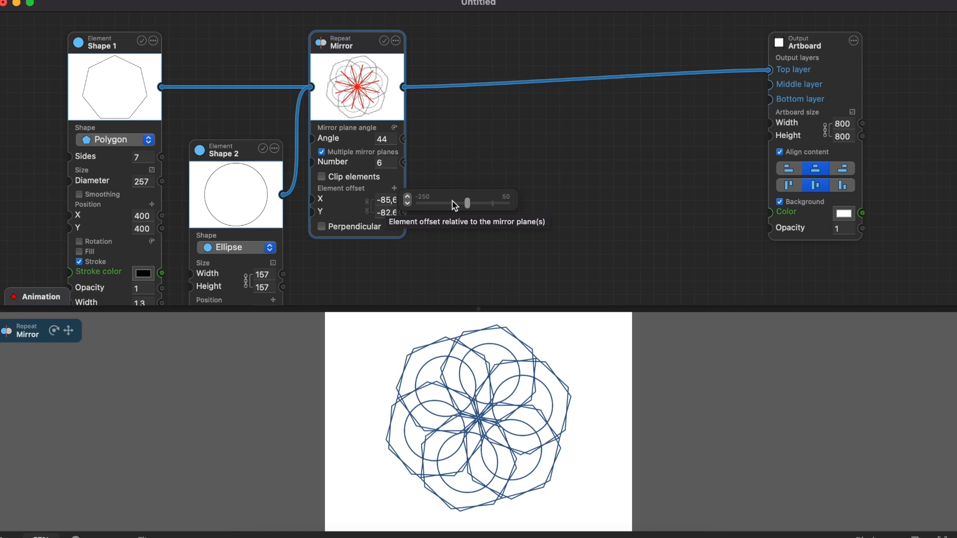
drag(465, 202, 506, 204)
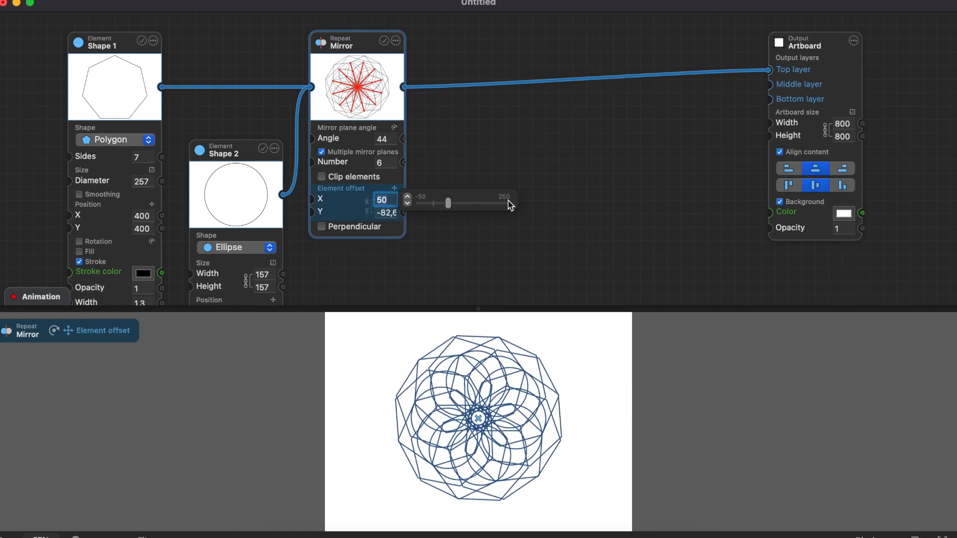
drag(446, 202, 468, 203)
mouse_move(415, 215)
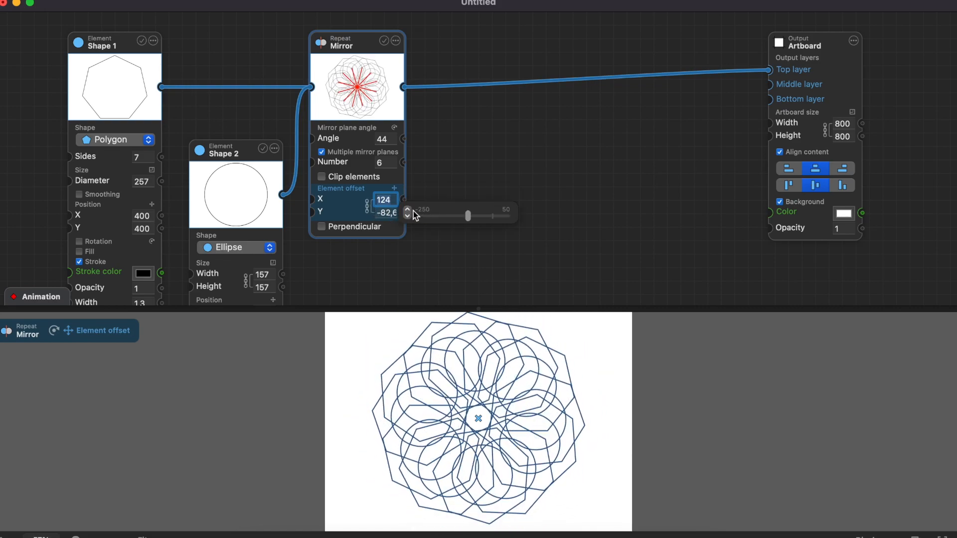
mouse_move(473, 217)
mouse_down()
mouse_move(453, 217)
mouse_move(490, 216)
mouse_move(464, 215)
mouse_up()
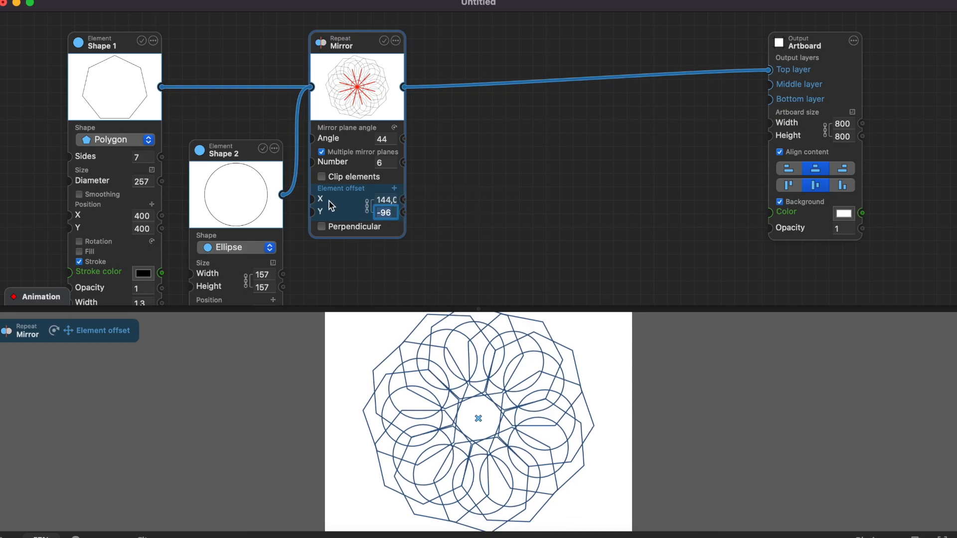
mouse_move(384, 212)
mouse_move(462, 216)
mouse_down()
mouse_move(493, 215)
mouse_move(462, 214)
mouse_up()
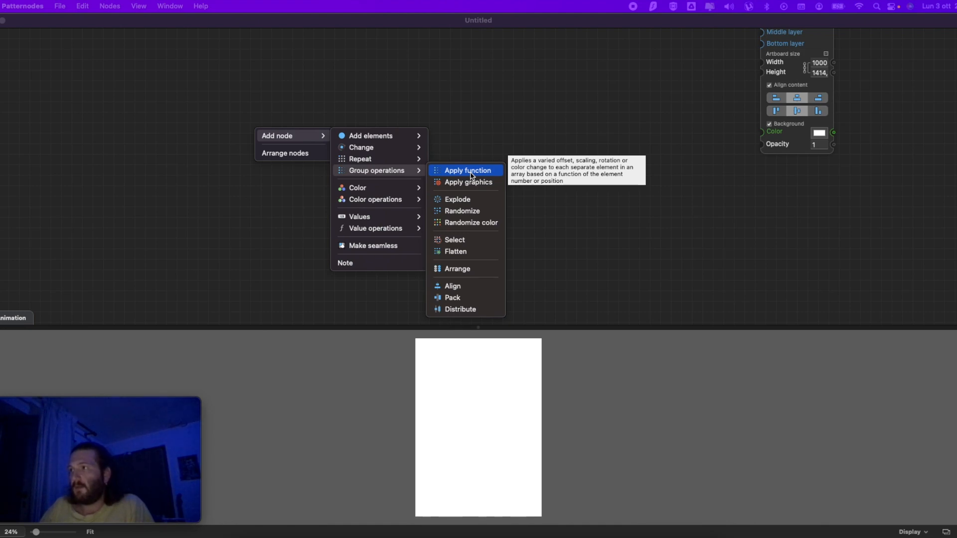
mouse_move(407, 161)
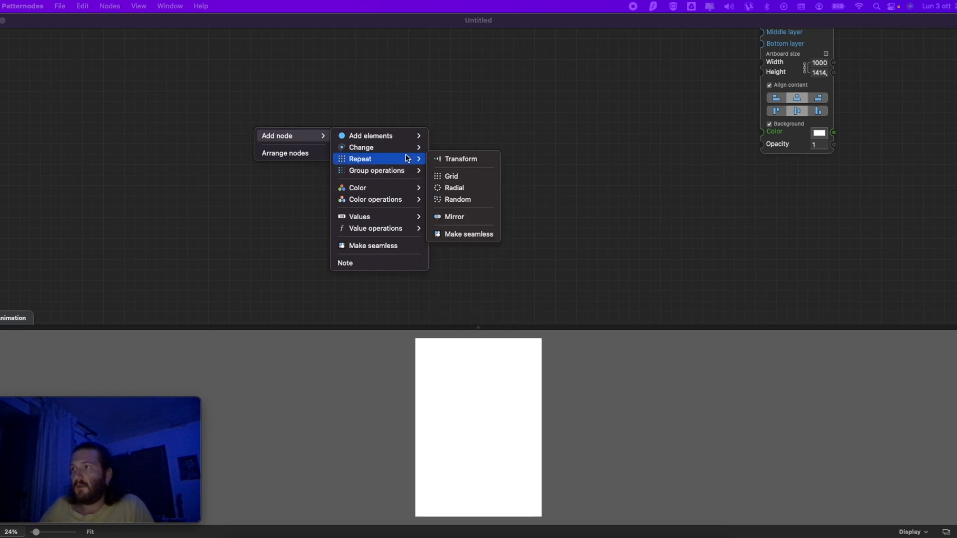
mouse_move(396, 137)
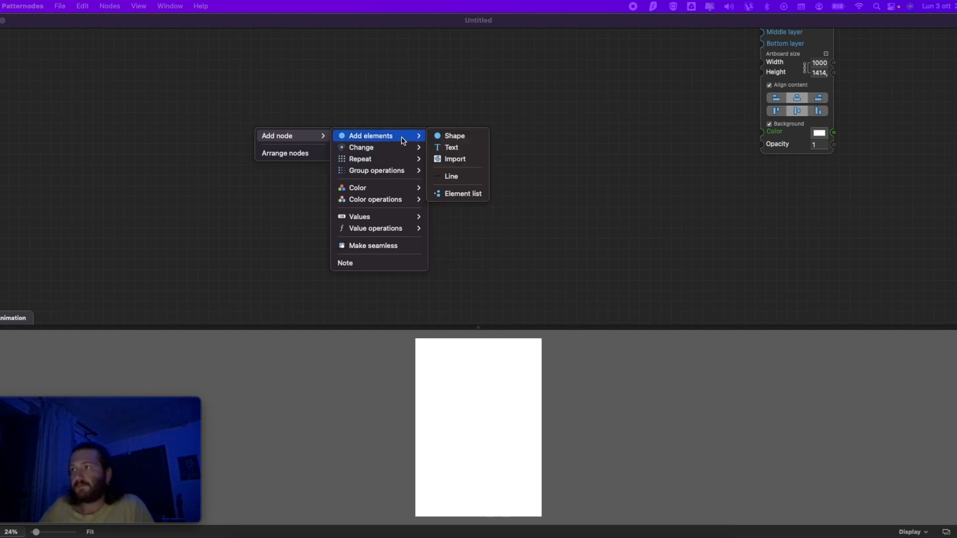
click(240, 109)
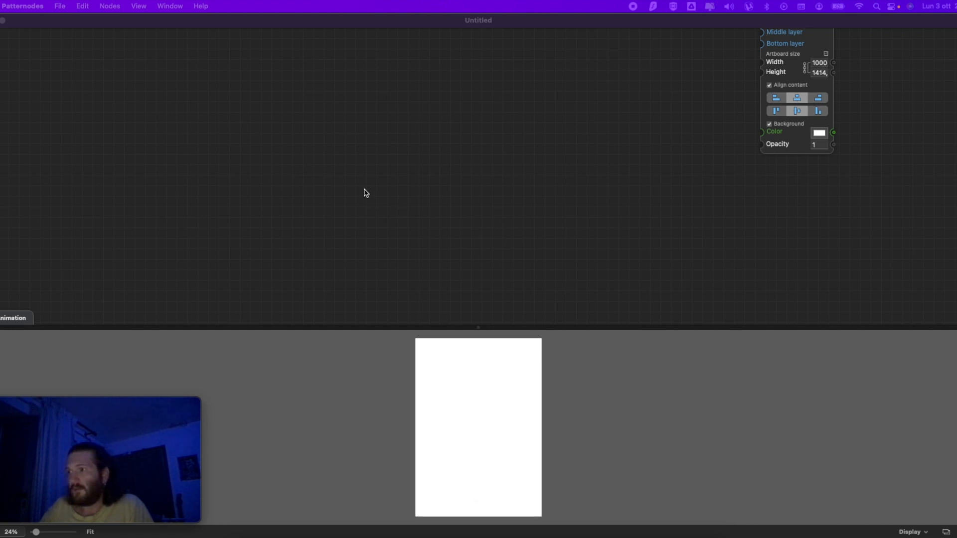
- Add a Shape node to the empty document and connect it to the Artboard's top layer
right_click(219, 161)
mouse_move(268, 169)
mouse_move(329, 168)
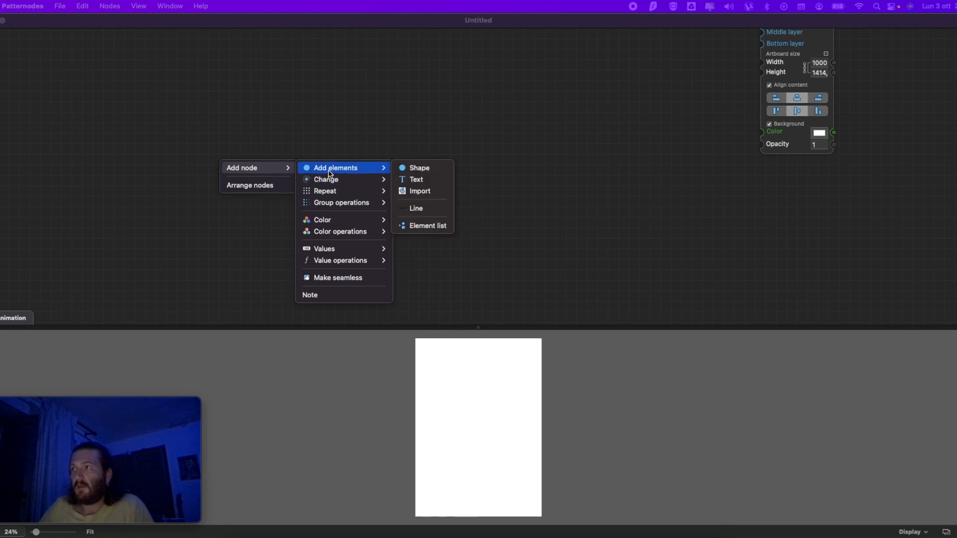
click(414, 166)
drag(287, 201, 214, 148)
scroll(537, 173, up, 3)
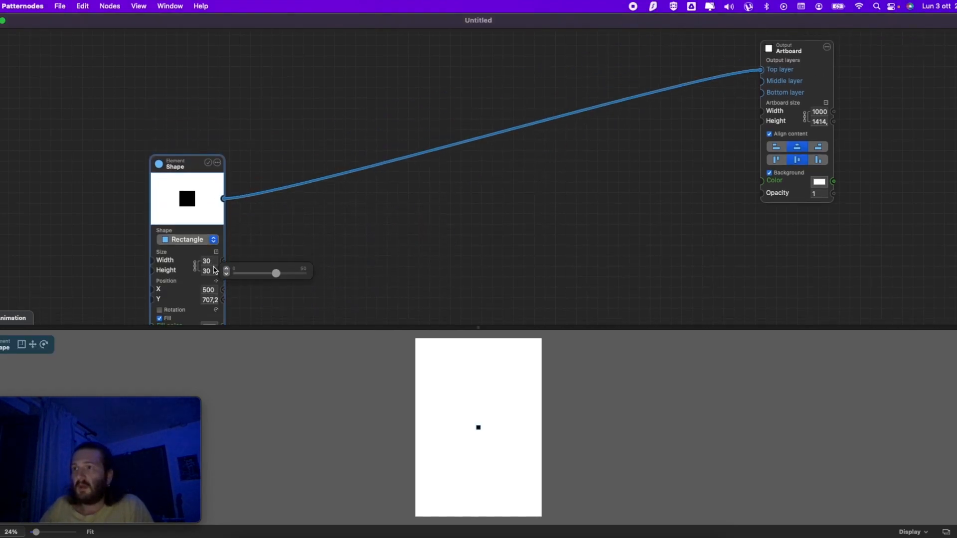
- Turn off the rectangle's fill and move the Shape node to the upper-left area of the node canvas
scroll(200, 269, down, 2)
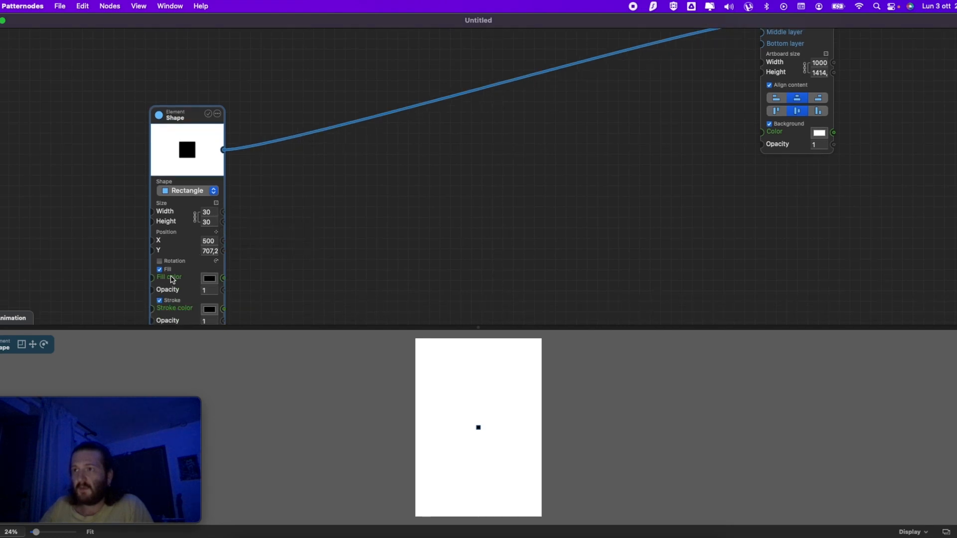
click(160, 269)
drag(177, 120, 146, 67)
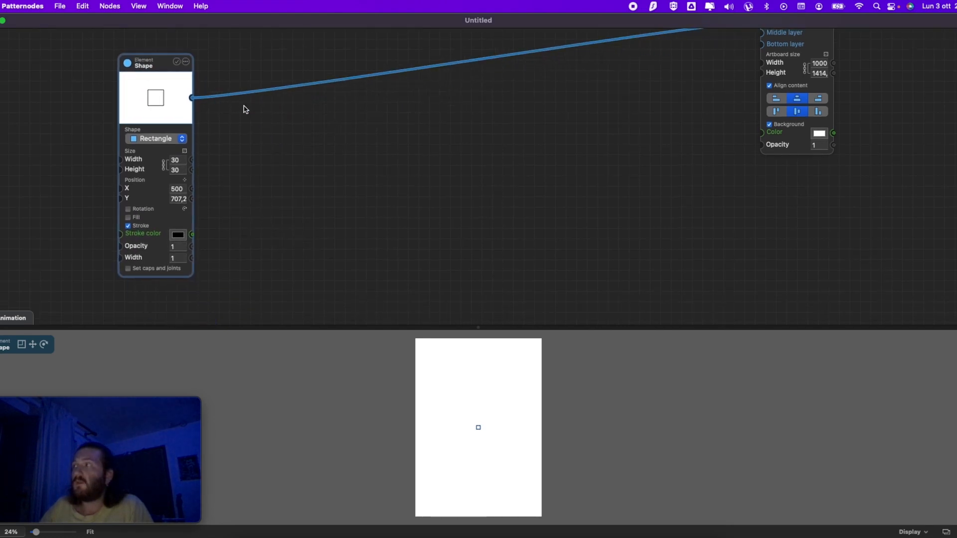
scroll(254, 128, up, 2)
drag(137, 112, 137, 63)
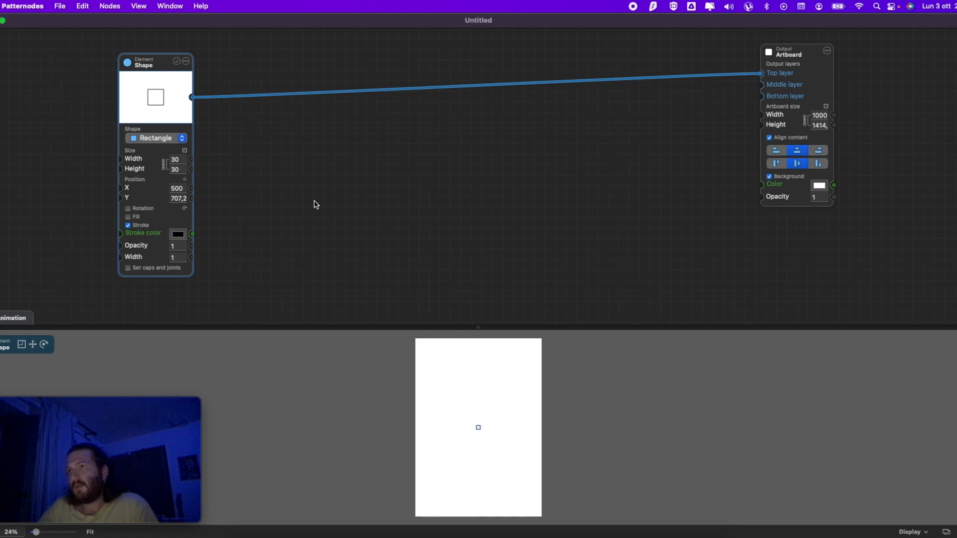
- Insert a Grid repeat node on the connection between the Shape and the Artboard
right_click(275, 97)
mouse_move(394, 158)
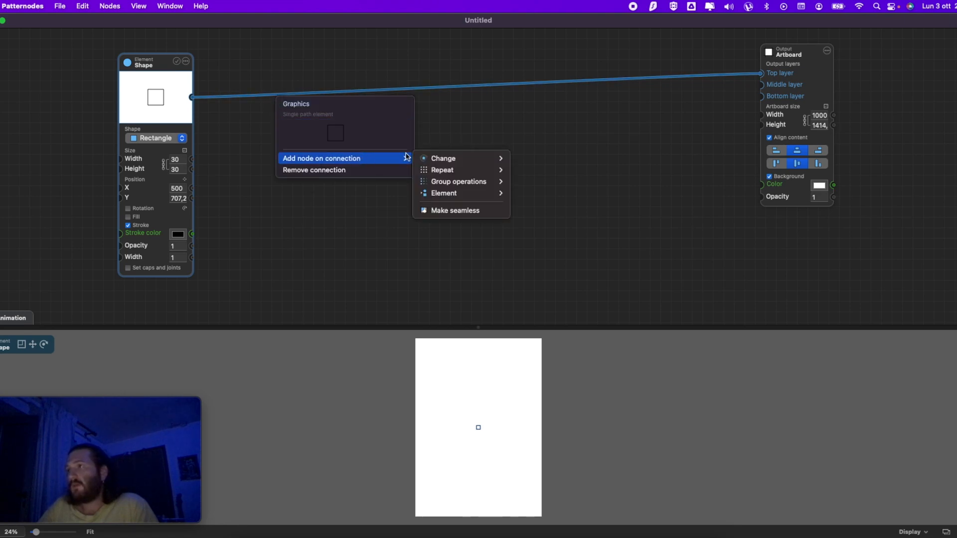
mouse_move(451, 170)
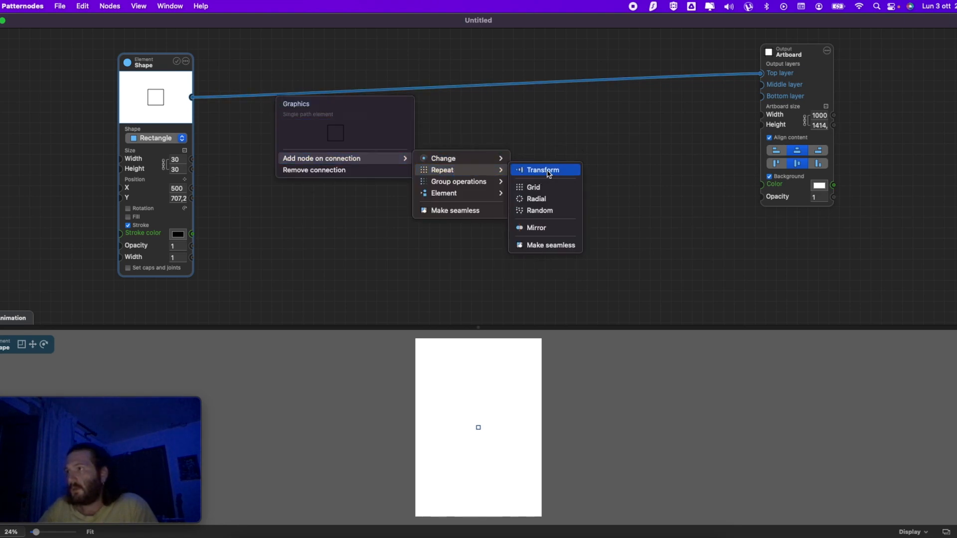
click(543, 187)
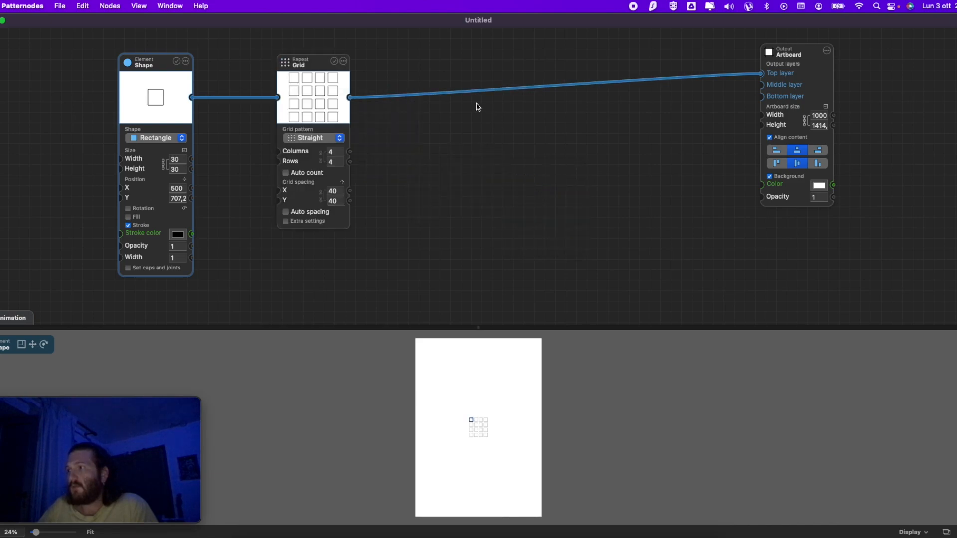
- Set the grid to 10 columns and 10 rows
click(331, 153)
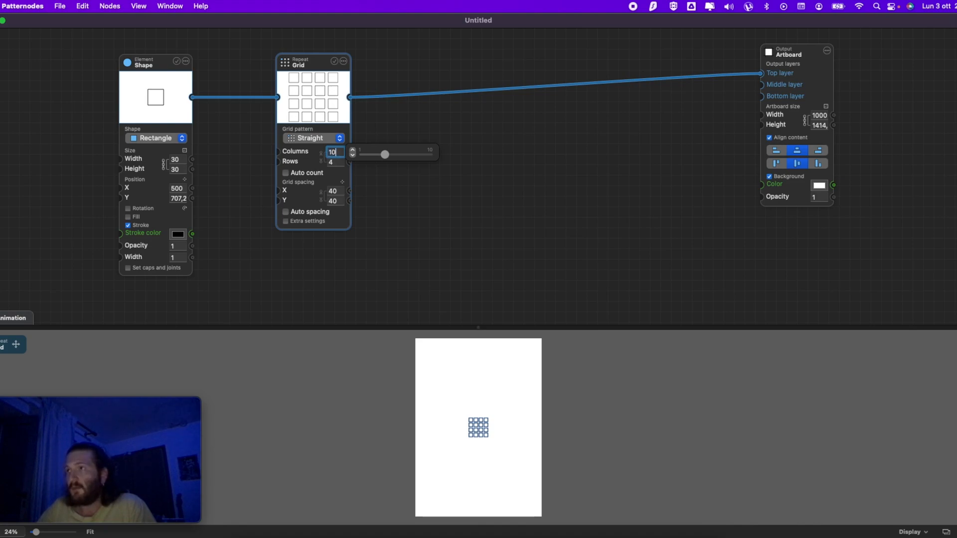
key(Tab)
text(10)
key(Tab)
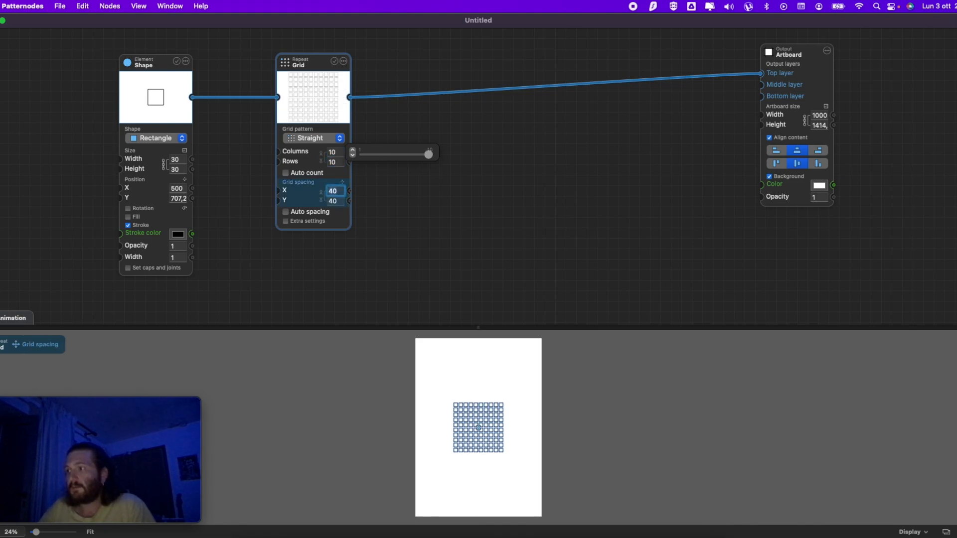
- Enable the grid's automatic count and replace the artboard-sized repetition area with one 828 wide
click(317, 173)
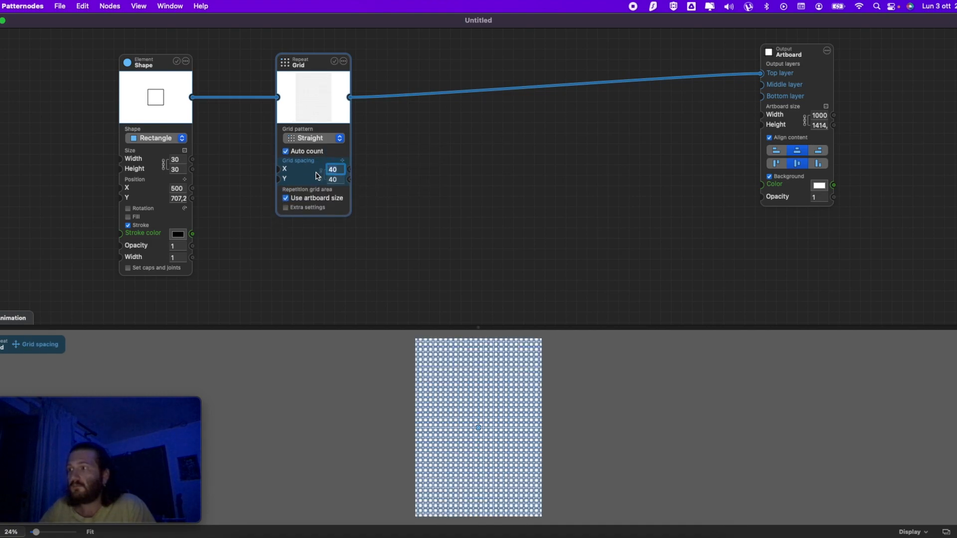
click(332, 197)
click(341, 199)
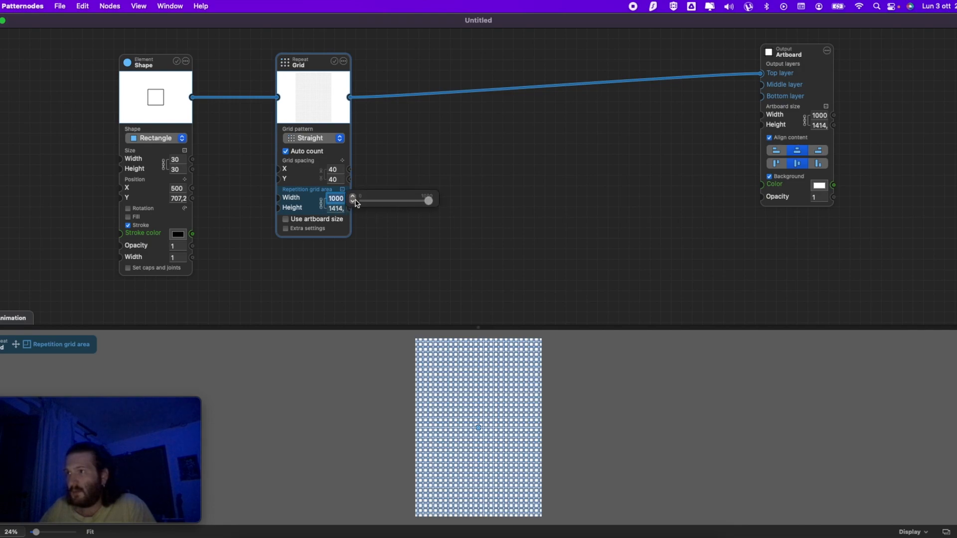
drag(427, 199, 419, 201)
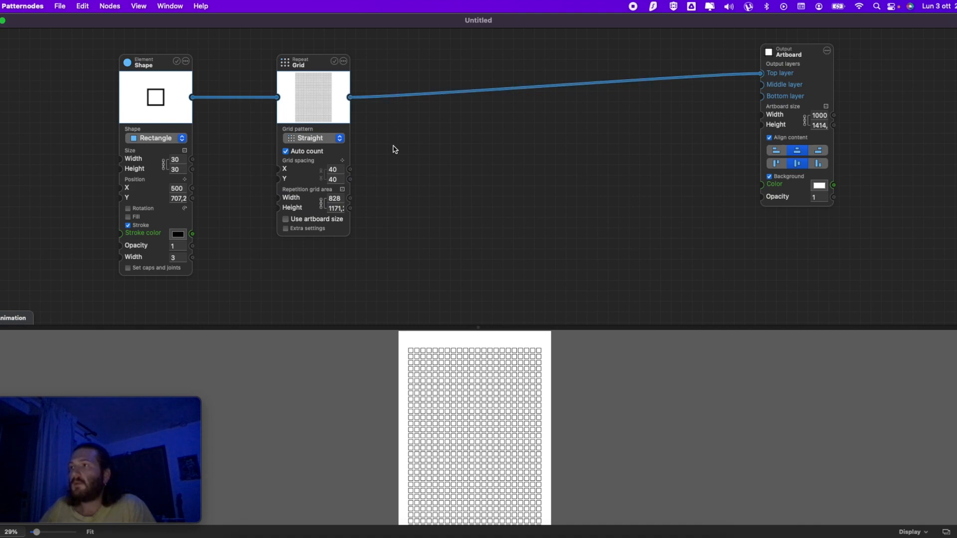
- Insert a Transform repeat node between the Shape and Grid nodes, and space the nodes apart
right_click(237, 103)
mouse_move(290, 162)
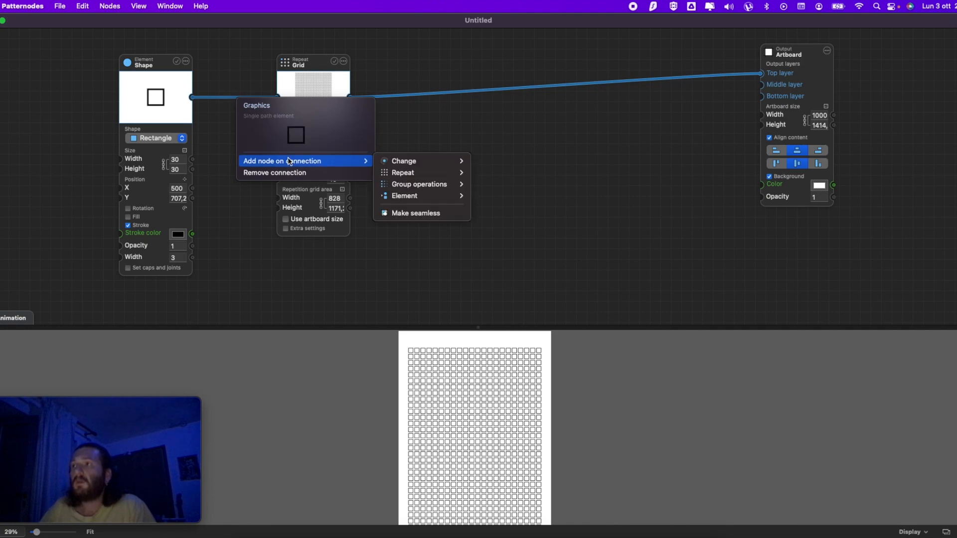
mouse_move(422, 188)
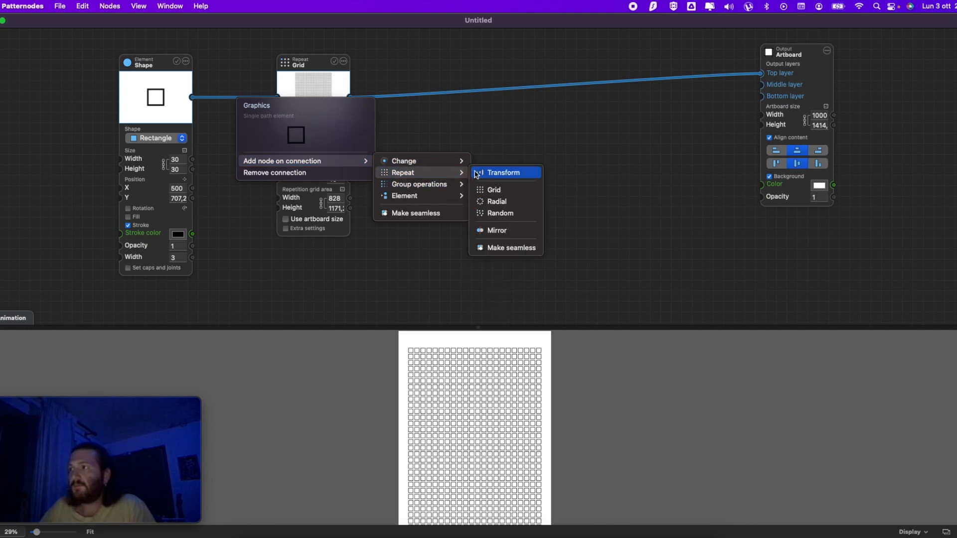
click(498, 172)
drag(315, 65, 368, 65)
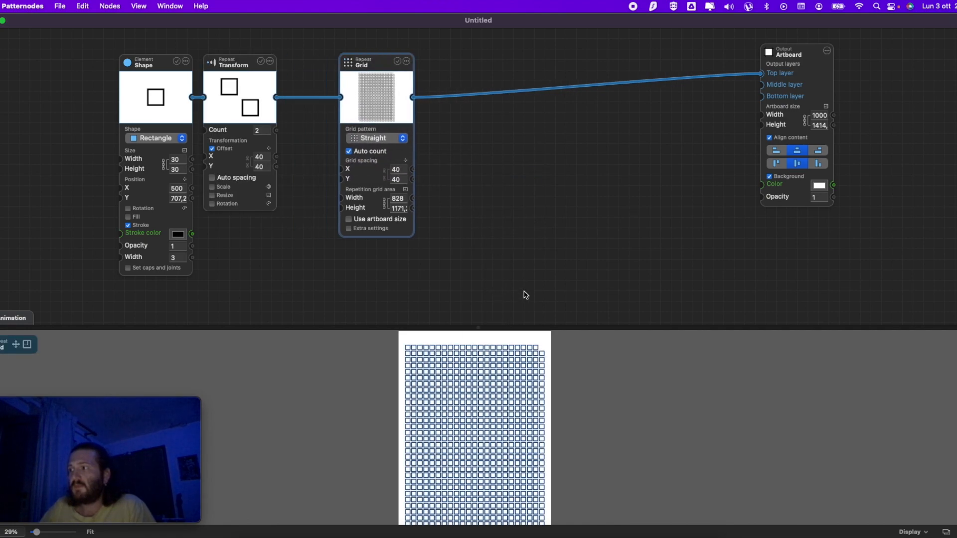
drag(228, 55, 247, 65)
- Disable the Transform node's offset and enable its rotation
mouse_move(298, 169)
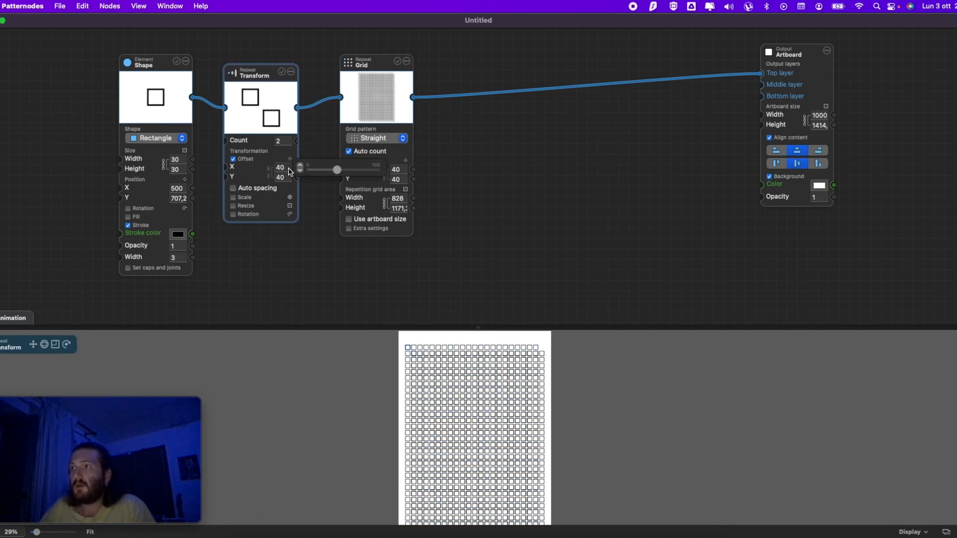
click(234, 159)
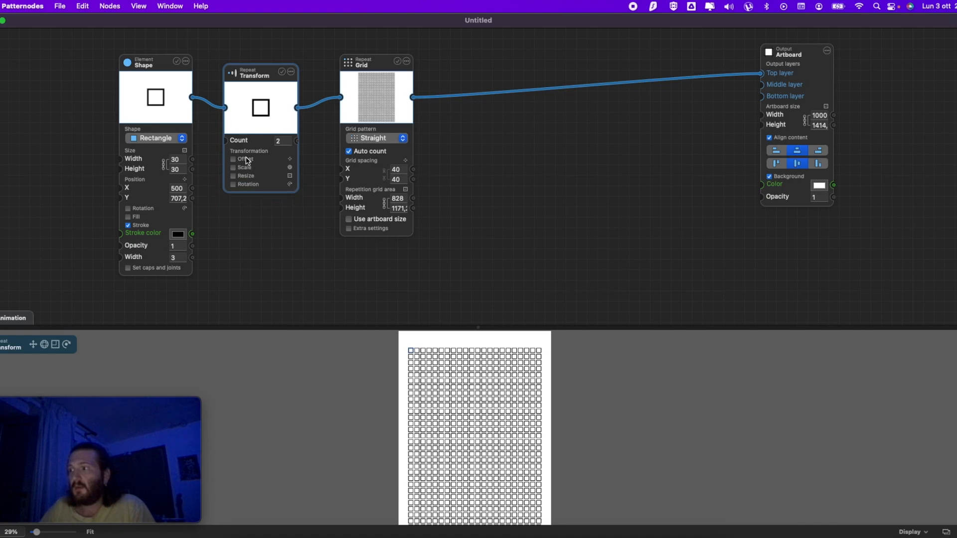
click(233, 185)
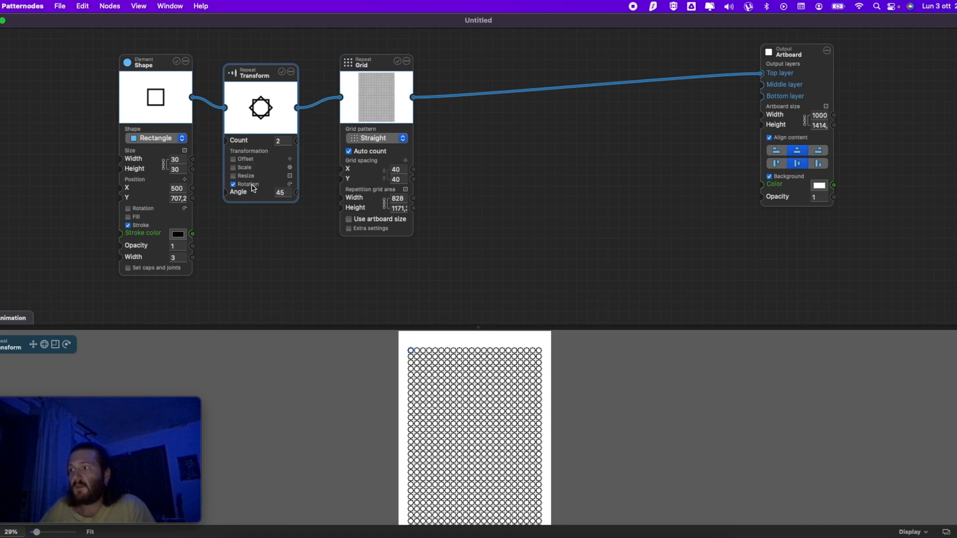
scroll(460, 349, up, 10)
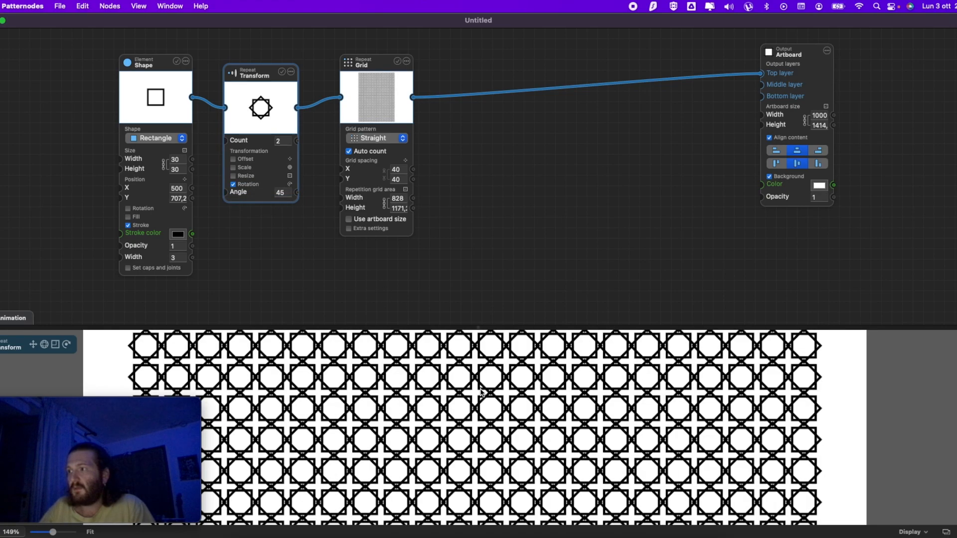
- Set the rectangle's stroke width to 2
click(195, 262)
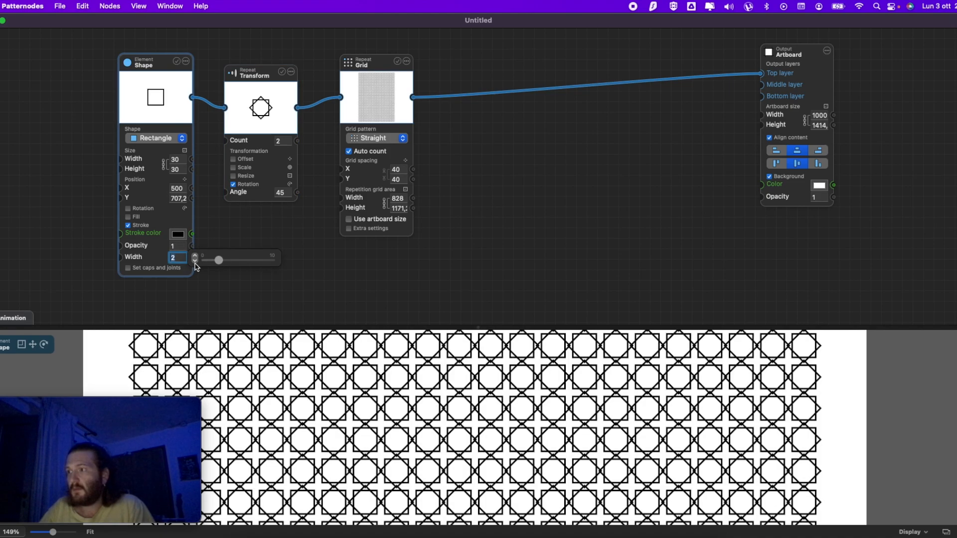
scroll(449, 386, down, 5)
scroll(496, 389, up, 5)
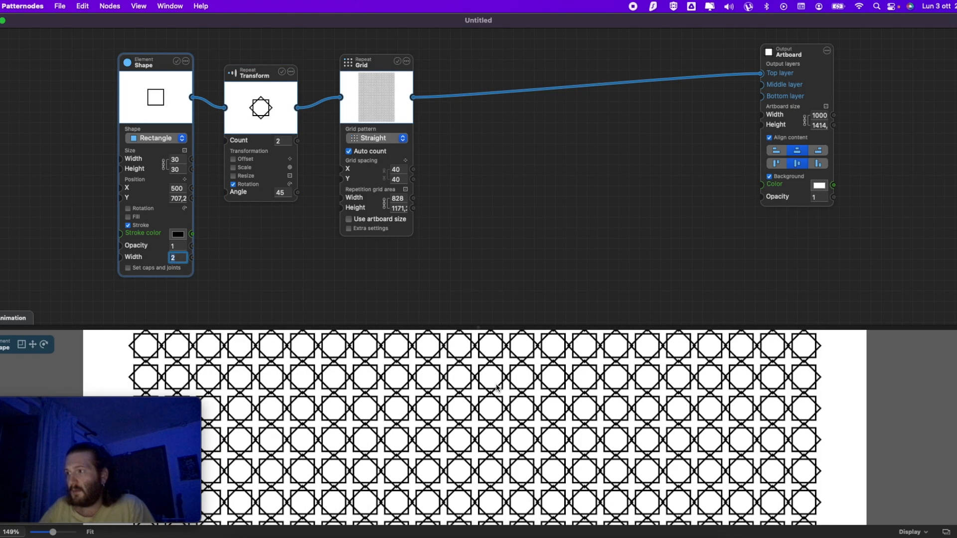
scroll(497, 387, up, 3)
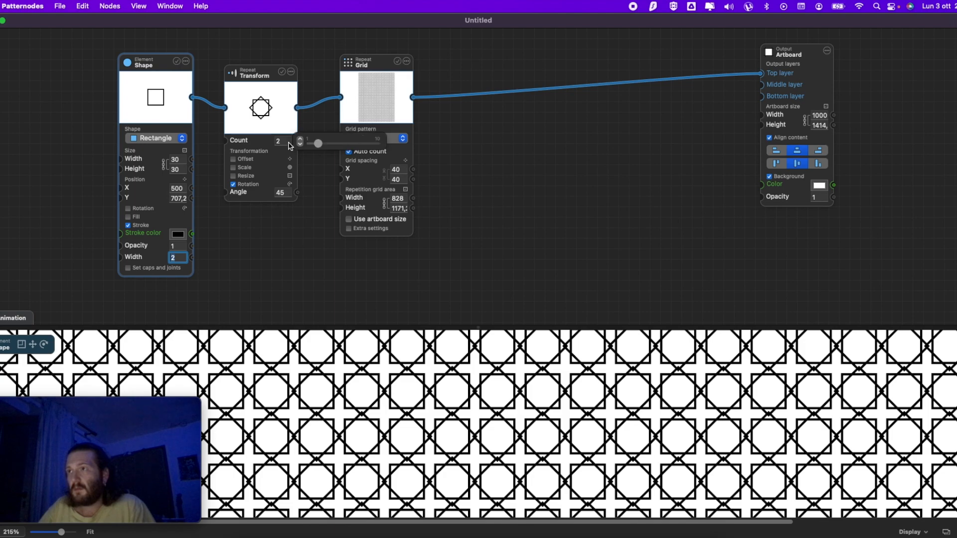
- Set the Transform node's count to 3 and its rotation angle to 30
click(300, 141)
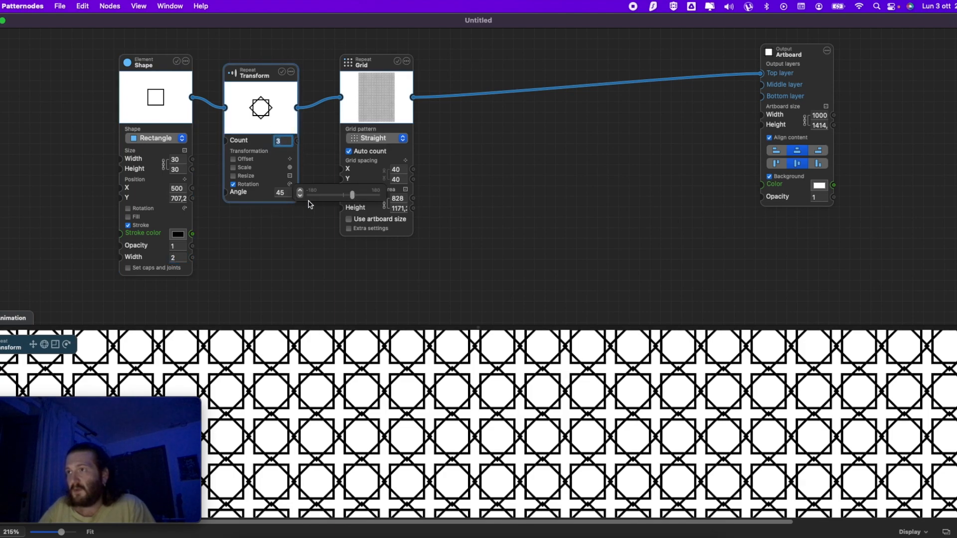
click(300, 197)
click(300, 197)
click(300, 197)
click(299, 197)
click(299, 197)
click(299, 197)
click(299, 197)
click(299, 197)
click(300, 197)
click(300, 197)
click(299, 197)
click(300, 197)
click(299, 197)
click(299, 197)
click(299, 197)
- Examine the rotated-square pattern on the artboard up close and from a distance
scroll(511, 362, down, 10)
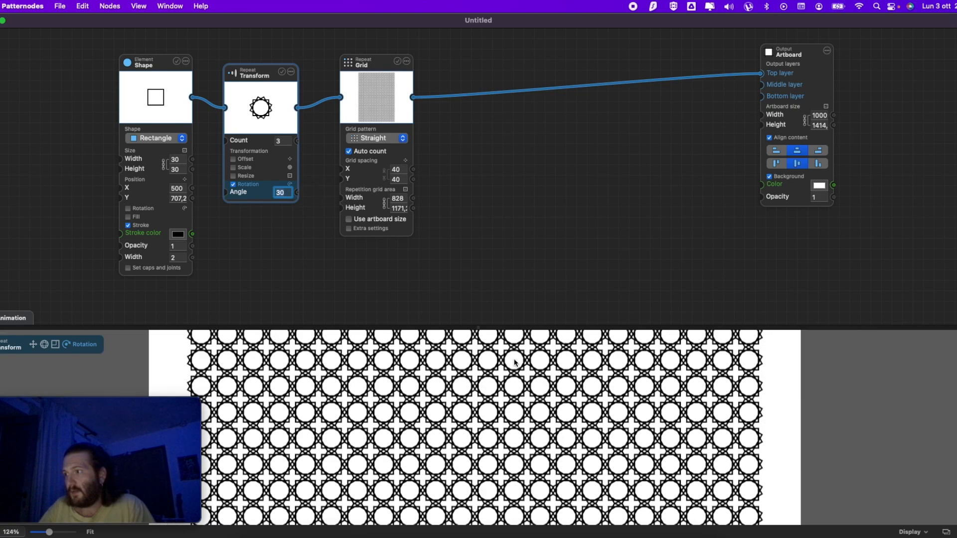
scroll(516, 362, up, 12)
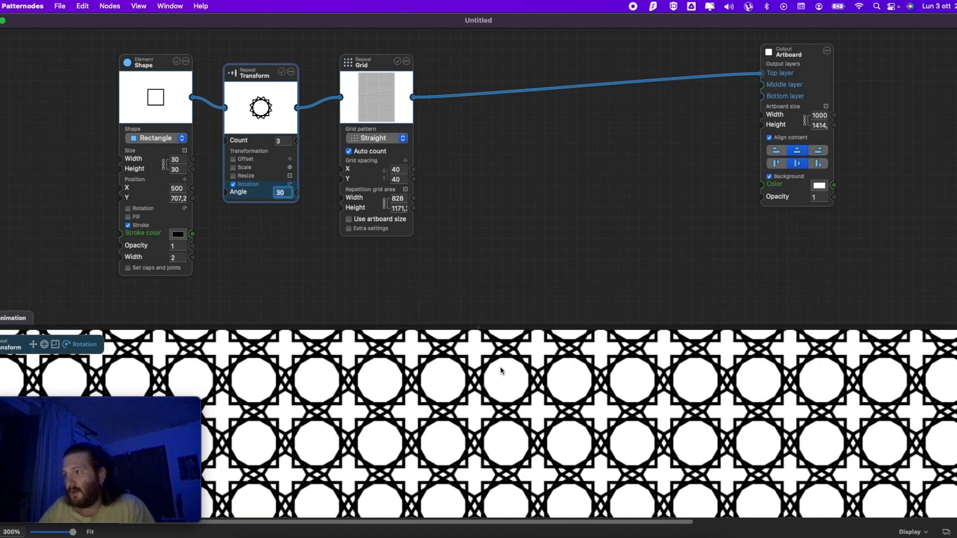
scroll(501, 370, down, 7)
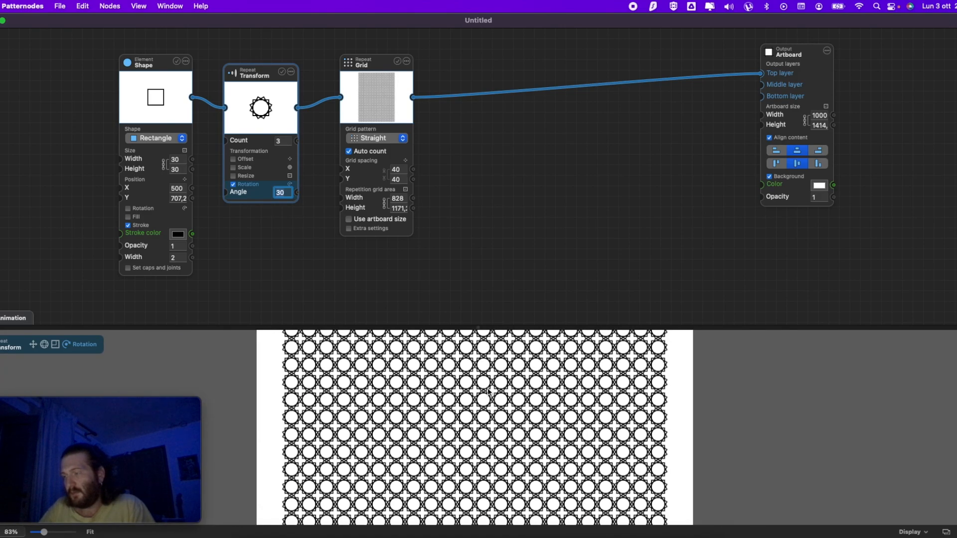
scroll(489, 392, up, 5)
scroll(486, 392, down, 3)
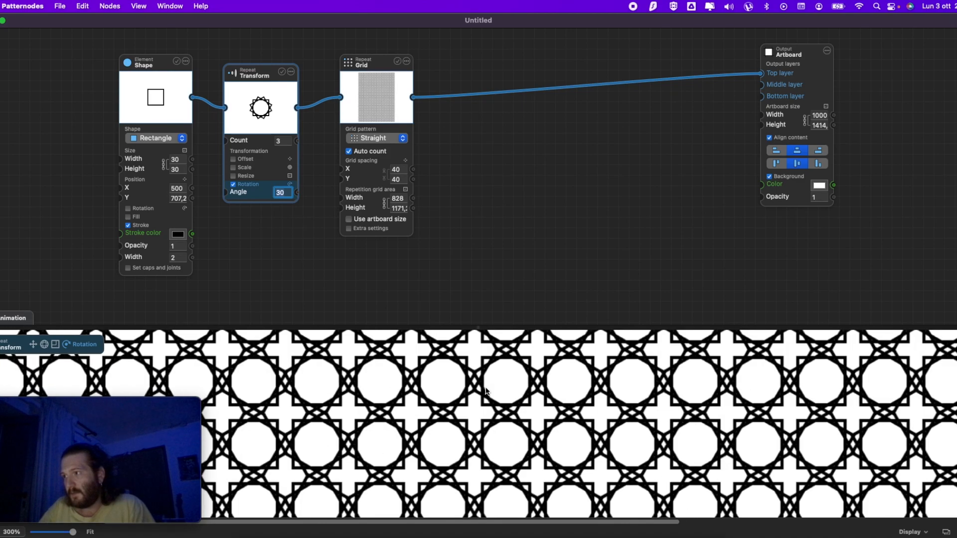
scroll(486, 390, down, 3)
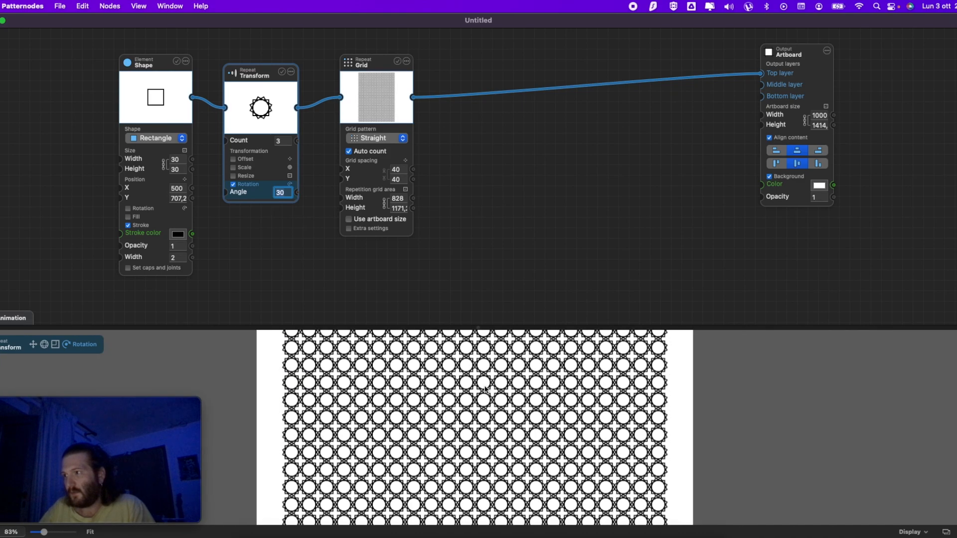
scroll(418, 389, up, 2)
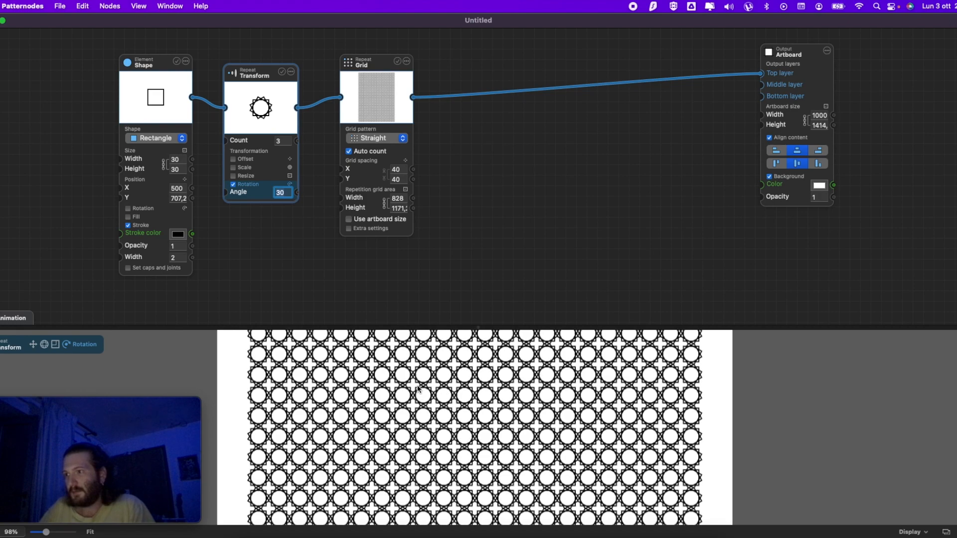
- Set the Transform node's rotation angle to 15 and check the resulting pattern
double_click(281, 193)
text(15)
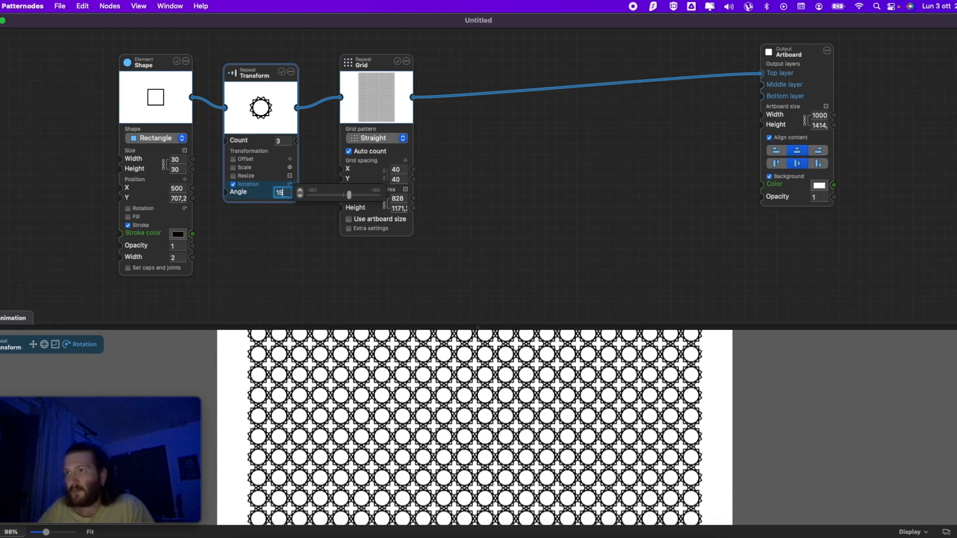
key(Tab)
scroll(443, 371, up, 5)
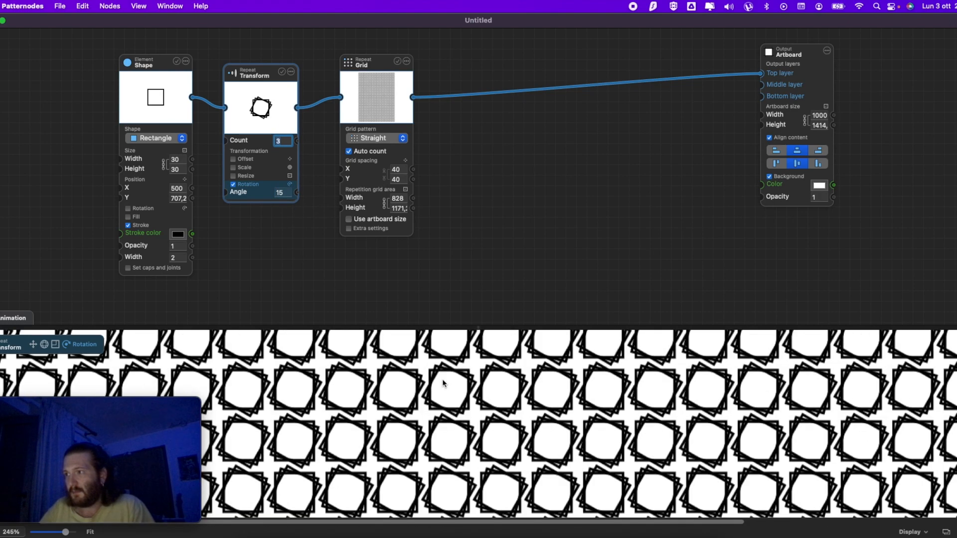
scroll(443, 371, down, 5)
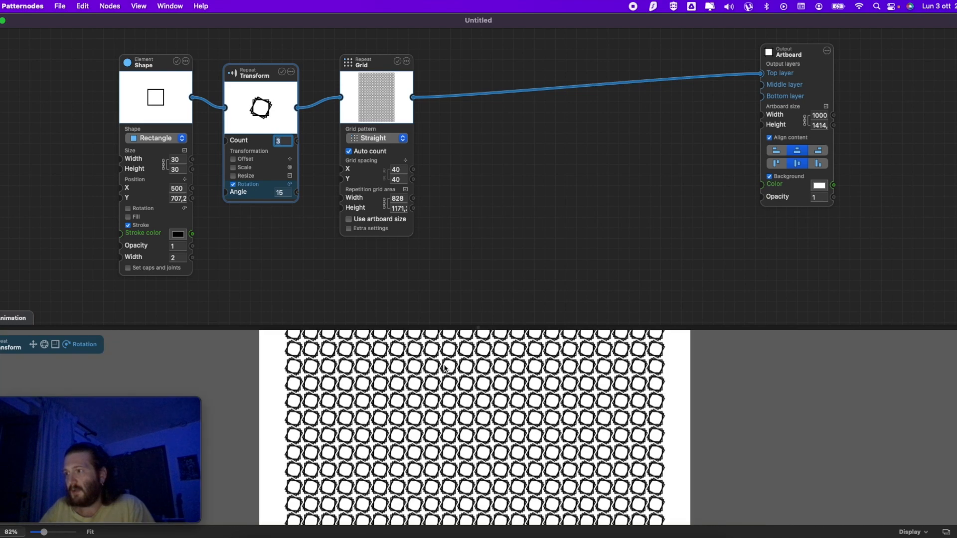
scroll(451, 359, down, 3)
scroll(451, 359, up, 3)
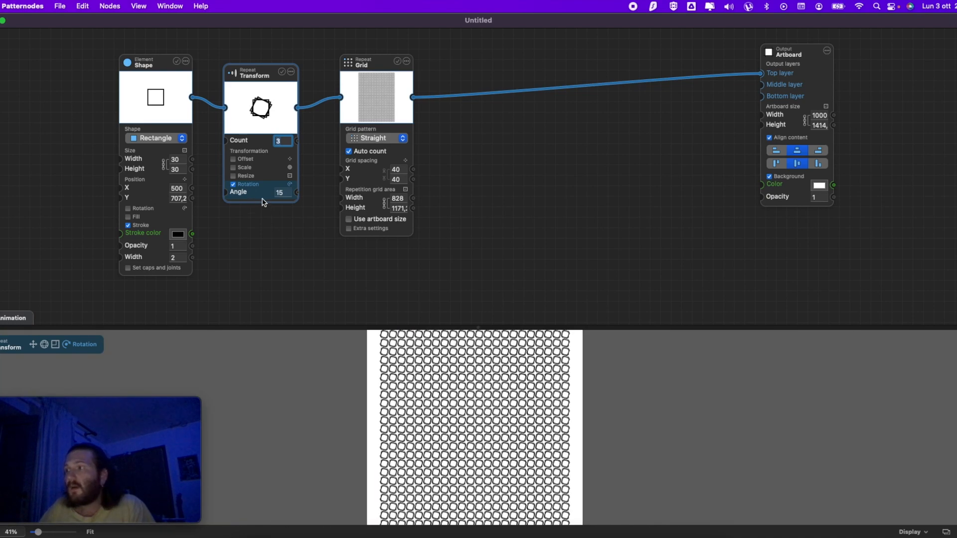
- Set the rectangle's width and height to 50
click(176, 160)
text(50)
key(Tab)
text(5)
key(Tab)
- Set the grid spacing to 80 in X and Y and reduce the repetition area's width to 588
mouse_move(416, 172)
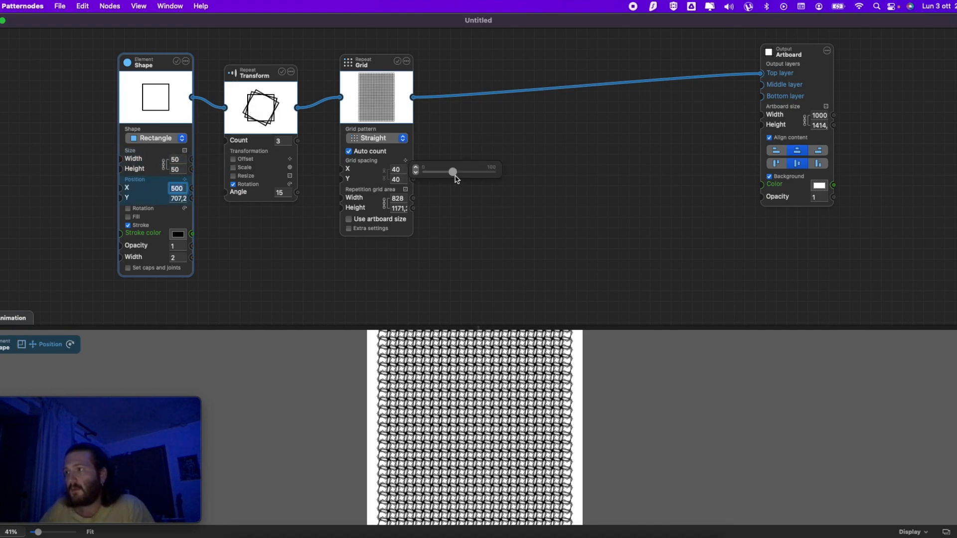
drag(453, 172, 453, 173)
drag(480, 204, 479, 173)
drag(404, 179, 385, 179)
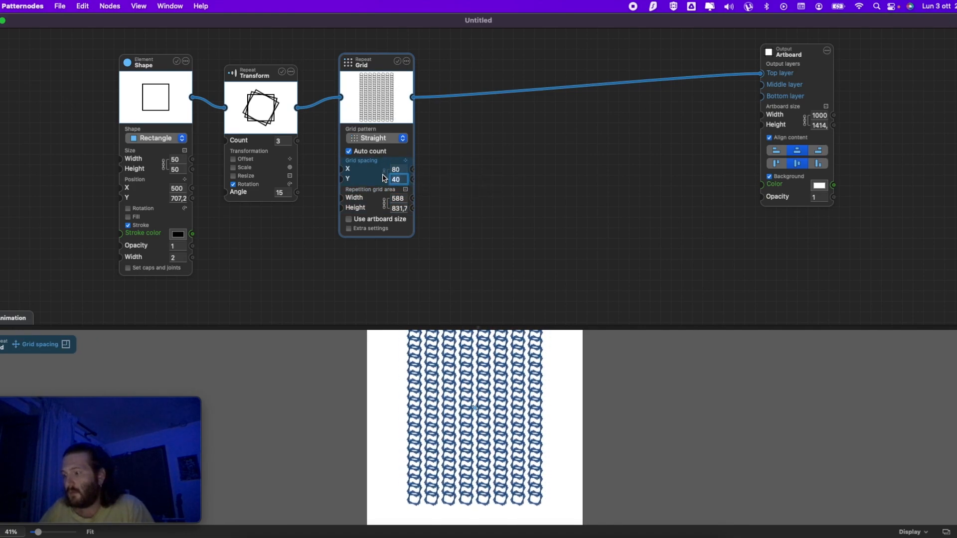
text(80)
key(Tab)
click(484, 311)
scroll(503, 351, down, 3)
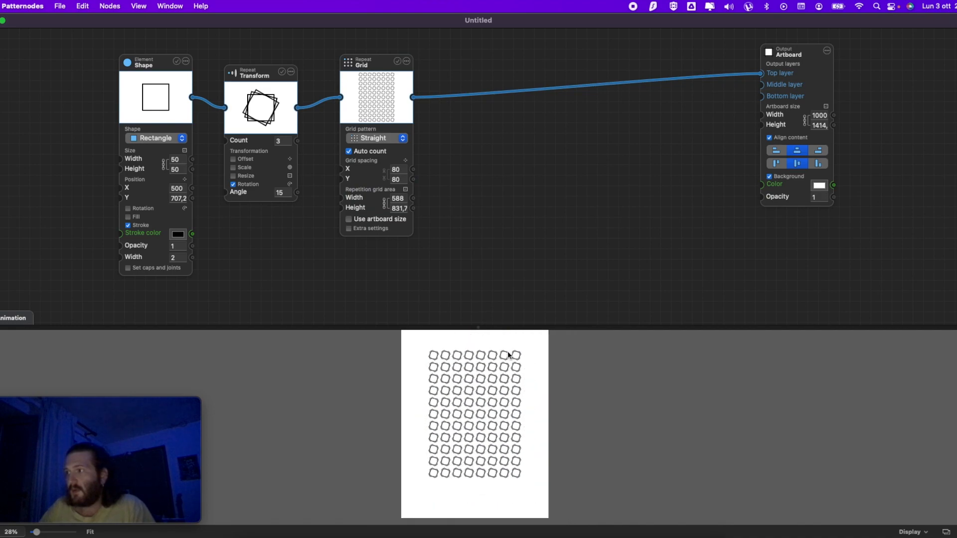
- Try a horizontal grid spacing of 54 in the Grid node, and restore it to 80
mouse_move(390, 195)
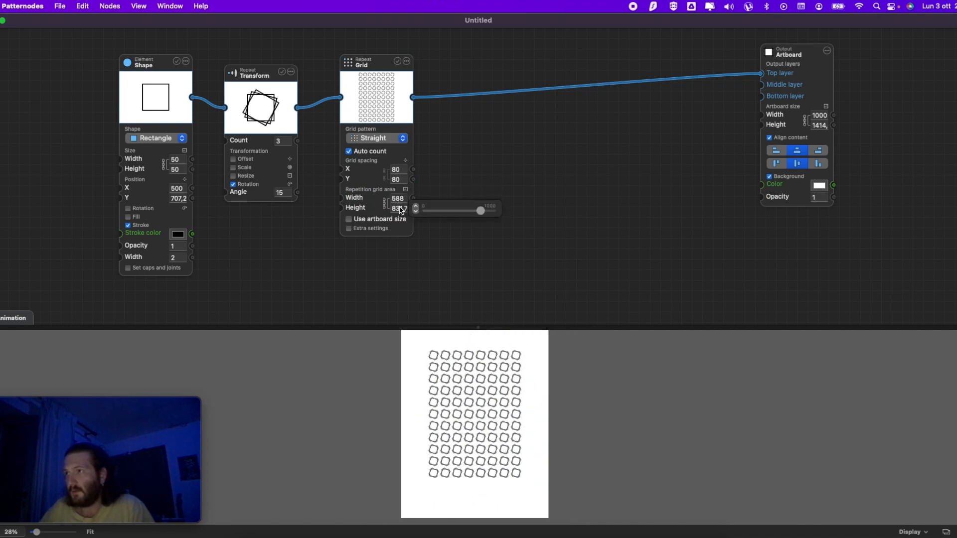
scroll(462, 354, up, 2)
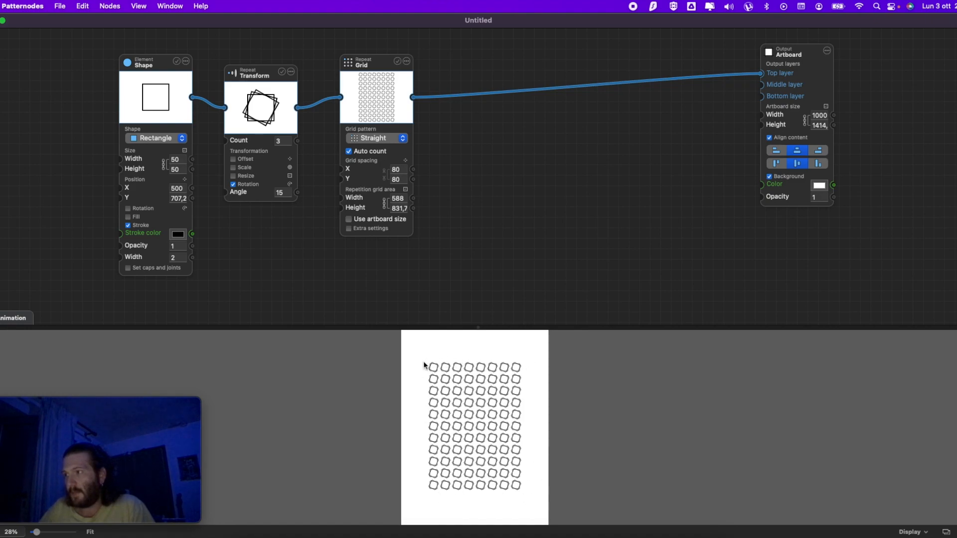
mouse_move(393, 171)
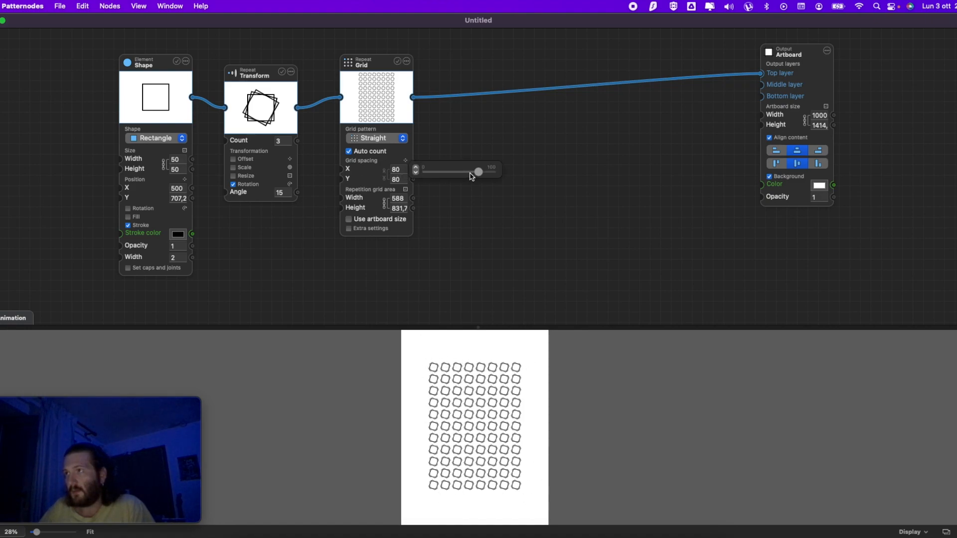
mouse_move(479, 175)
mouse_down()
mouse_move(503, 176)
mouse_move(445, 174)
mouse_move(477, 175)
mouse_move(461, 174)
mouse_up()
click(376, 165)
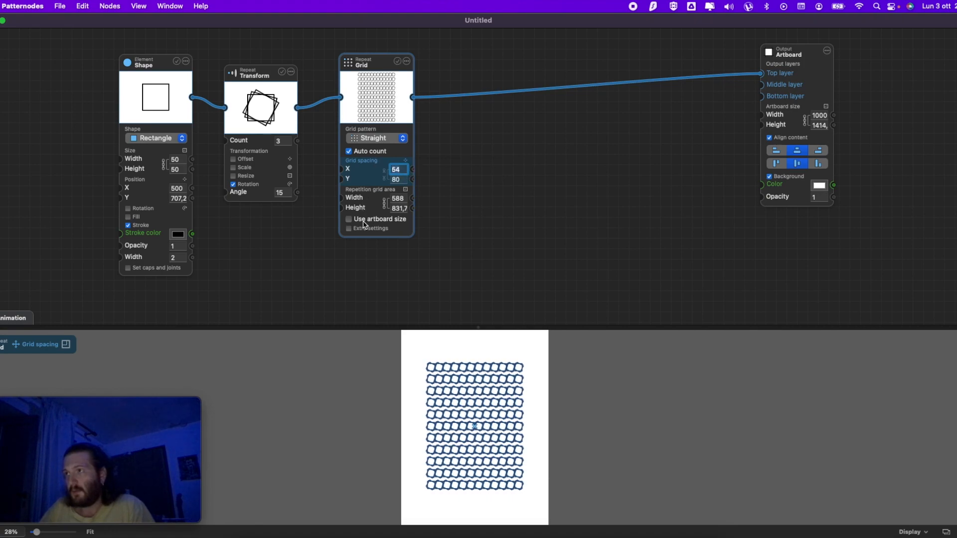
click(401, 173)
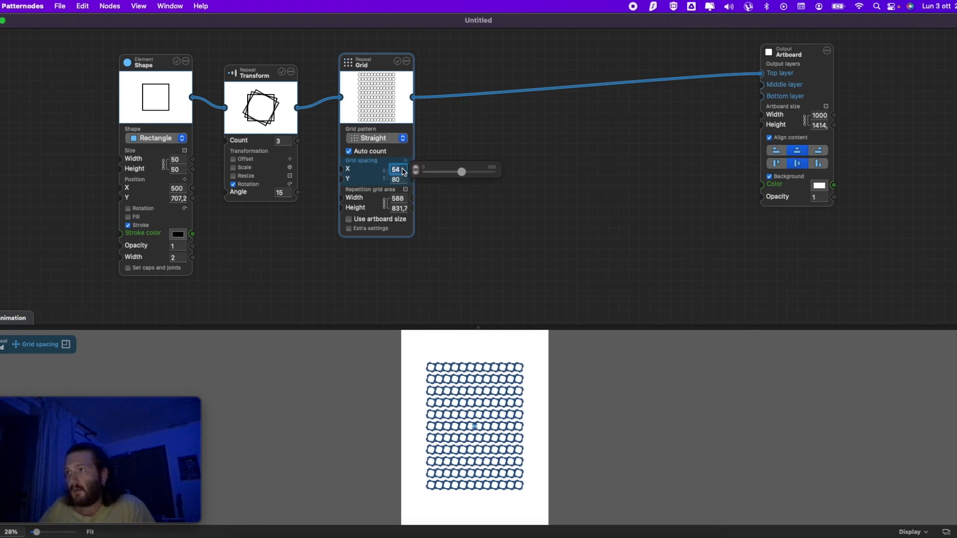
mouse_move(462, 172)
mouse_down()
mouse_move(445, 171)
mouse_move(473, 175)
mouse_up()
double_click(402, 170)
text(80)
key(Tab)
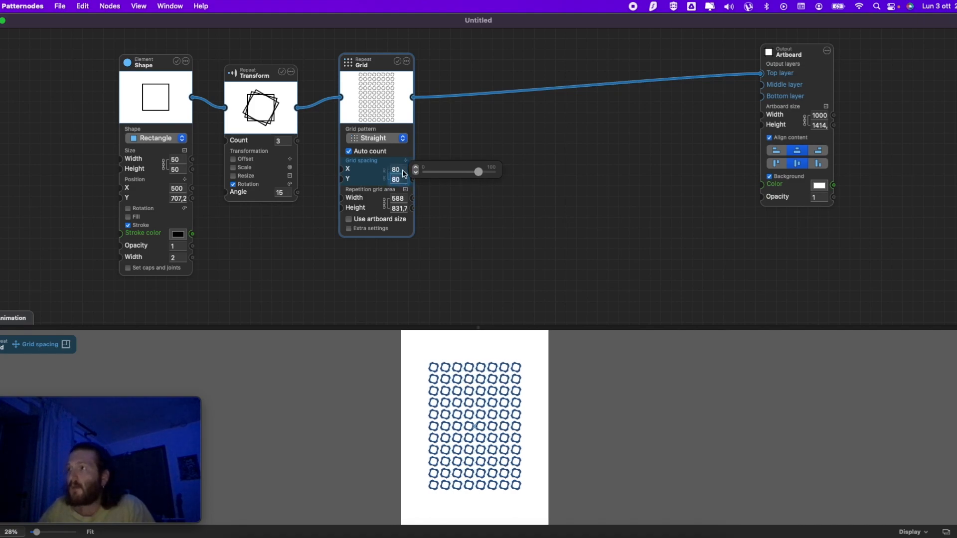
- Enable scaling in the Transform node and set the X and Y scale to 0,79
scroll(506, 352, up, 10)
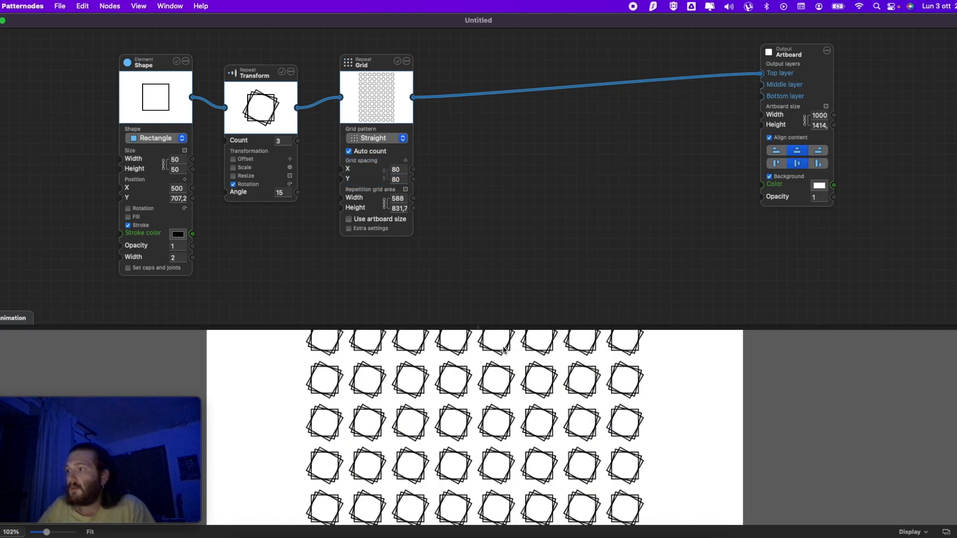
scroll(507, 349, down, 5)
click(276, 192)
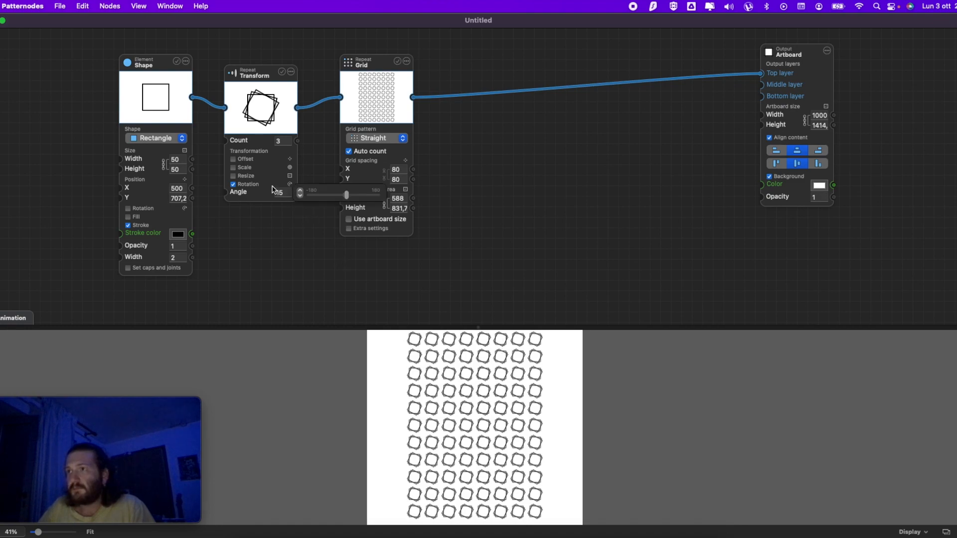
click(245, 168)
click(288, 184)
drag(343, 188, 335, 188)
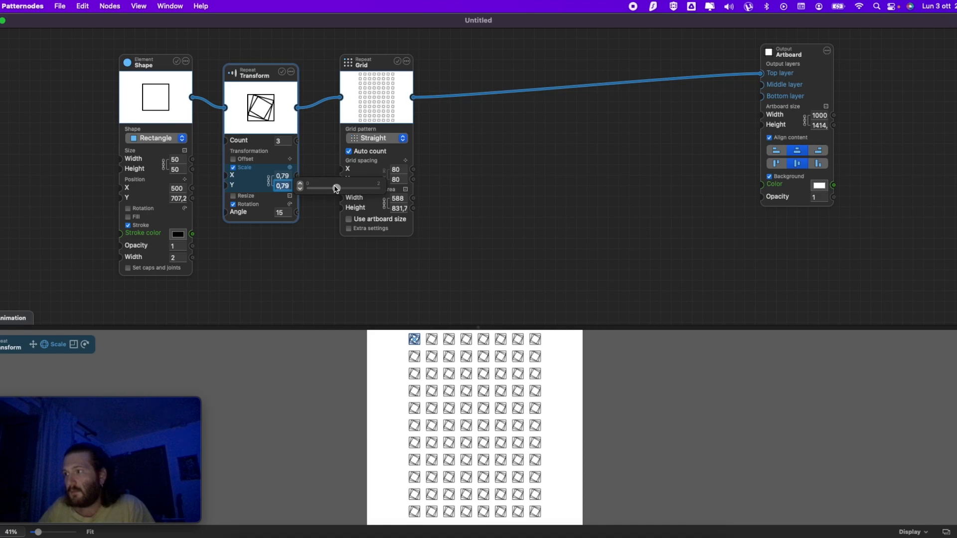
- Examine the scaled, nested-square pattern on the artboard up close and from a distance
scroll(438, 357, up, 10)
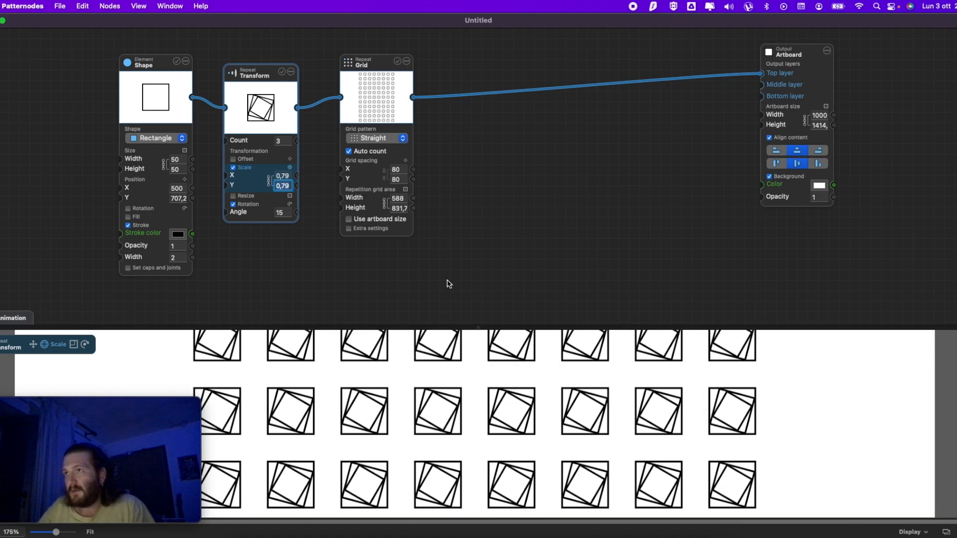
scroll(515, 379, down, 7)
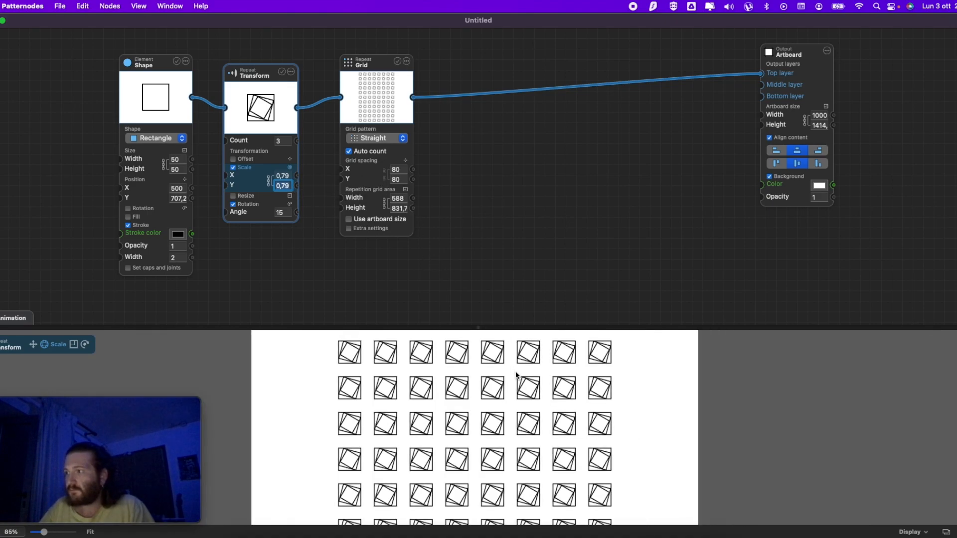
scroll(517, 376, down, 2)
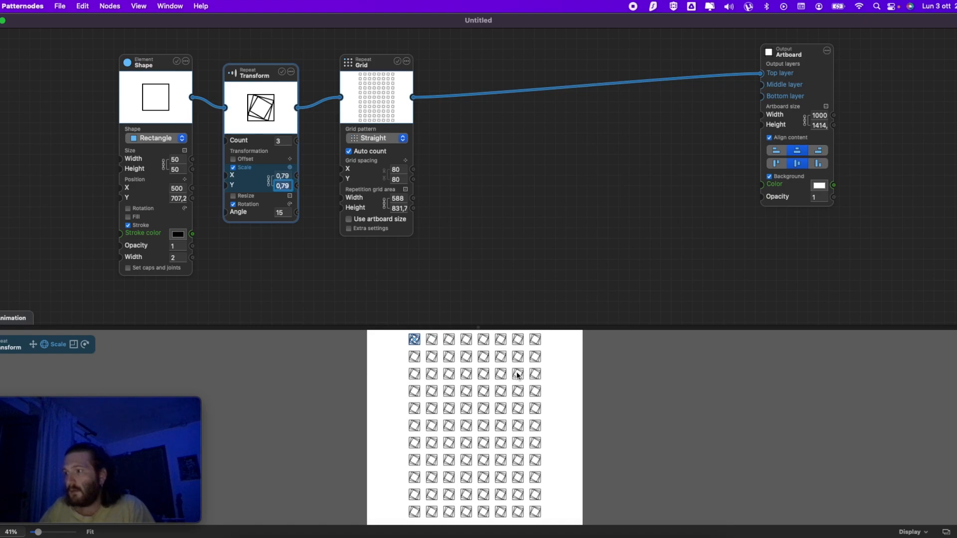
scroll(517, 372, down, 1)
scroll(517, 370, up, 3)
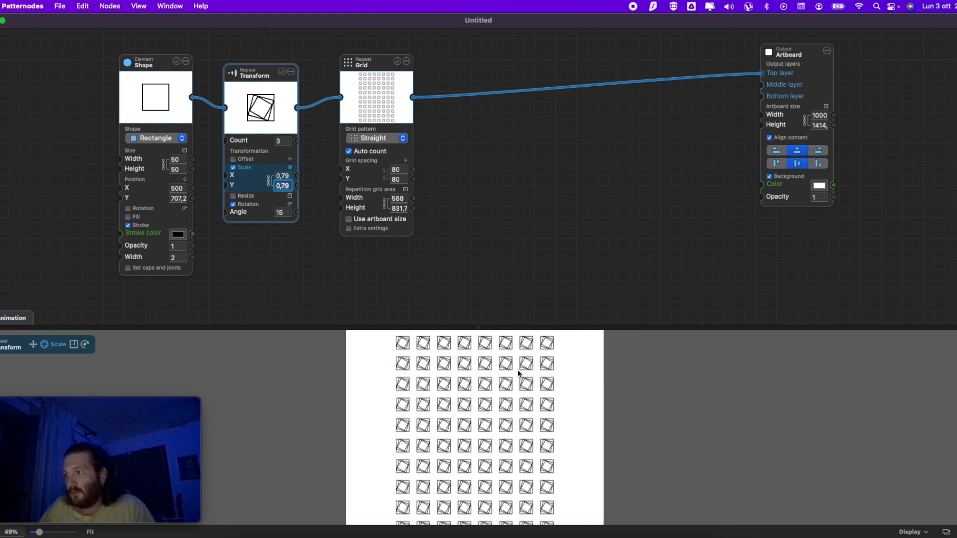
scroll(517, 369, up, 7)
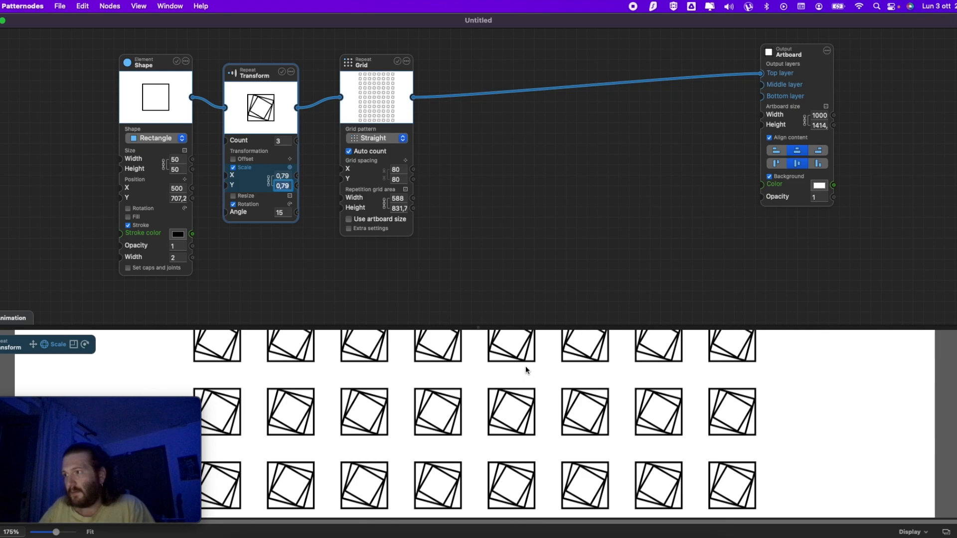
scroll(526, 369, down, 8)
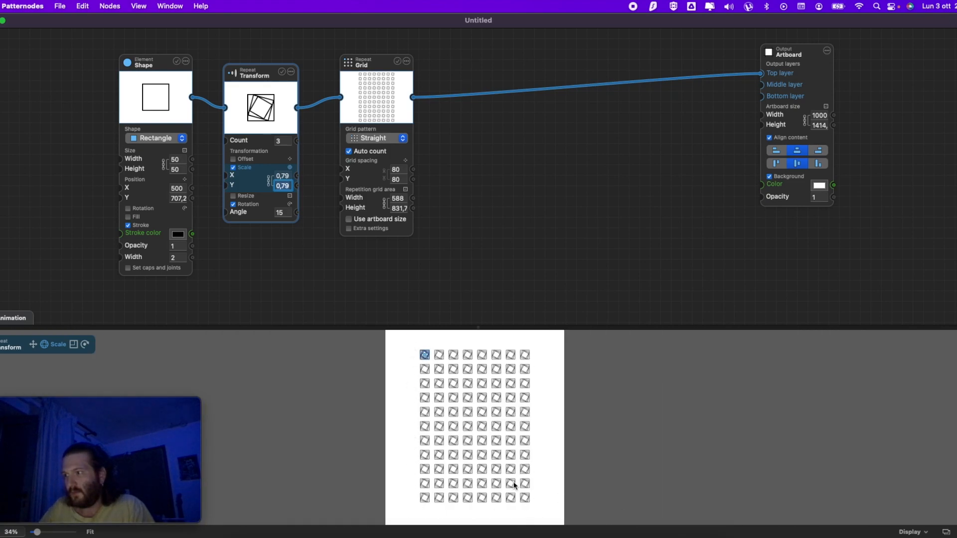
click(419, 459)
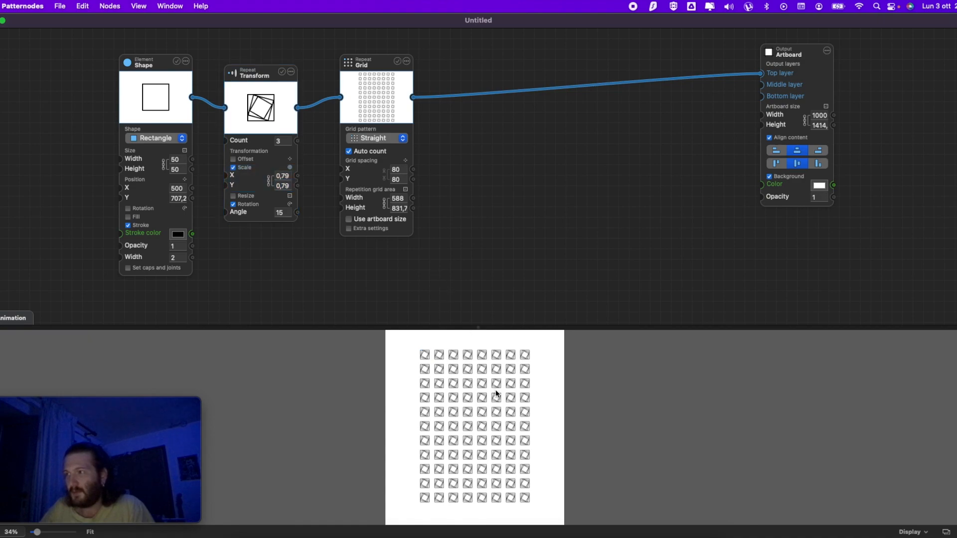
- Set the rectangle's stroke width to 1 and check the line weight in the pattern
scroll(496, 394, up, 3)
scroll(493, 389, up, 4)
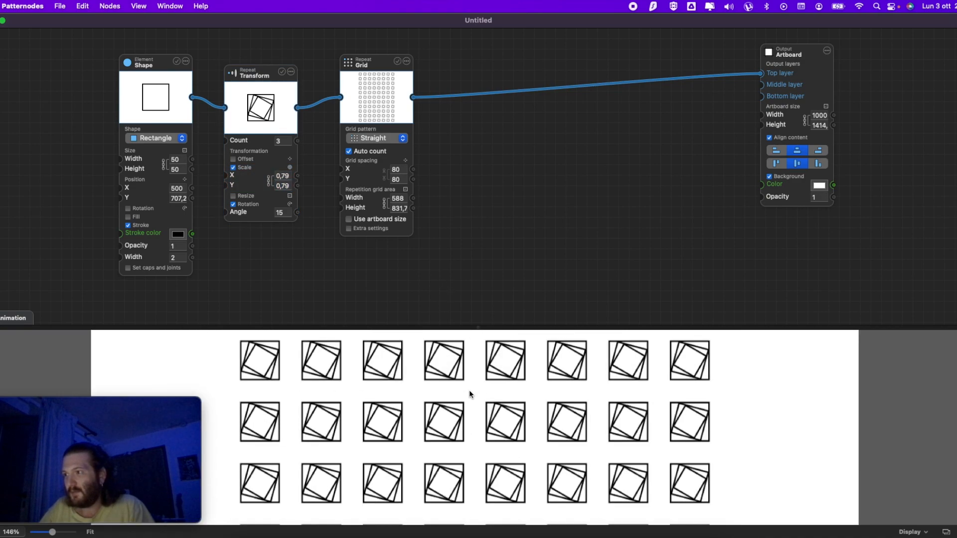
click(196, 260)
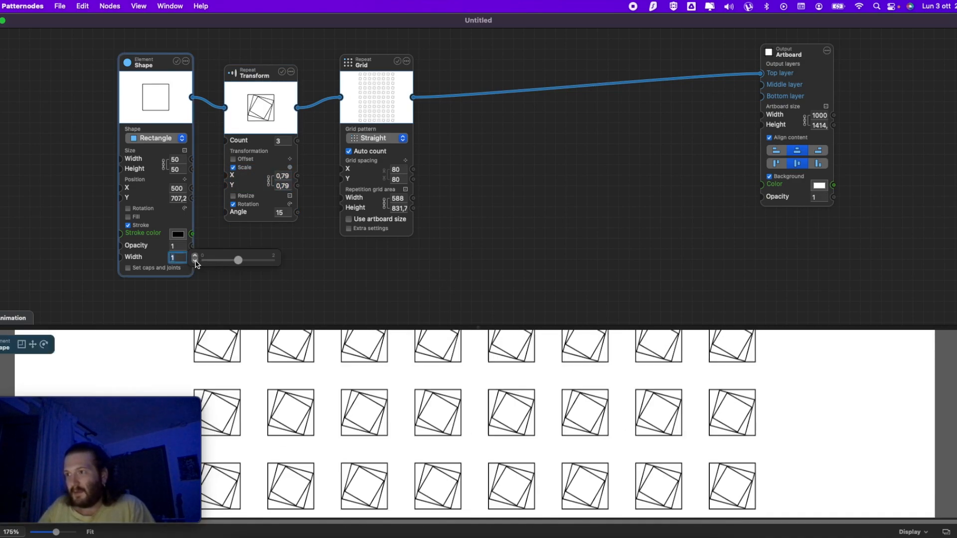
scroll(307, 408, up, 3)
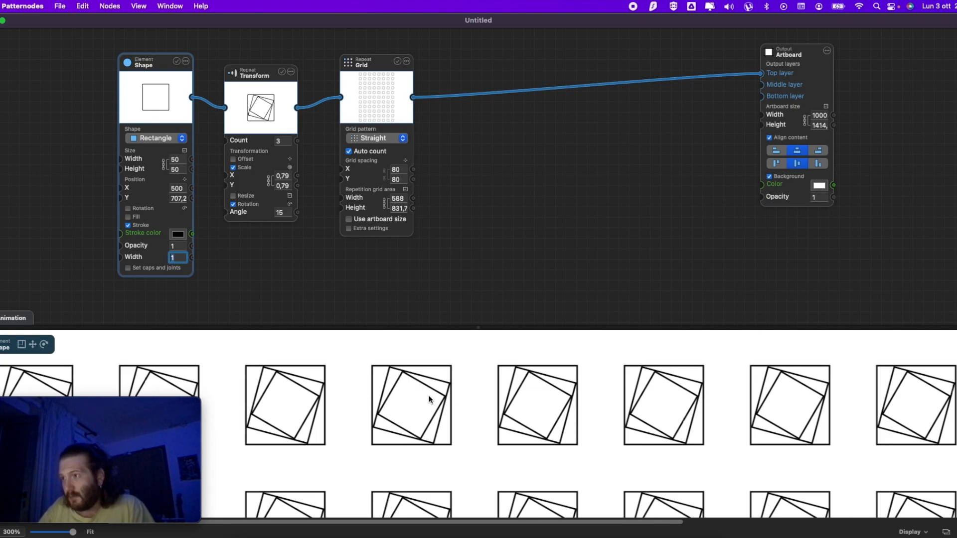
scroll(468, 391, down, 5)
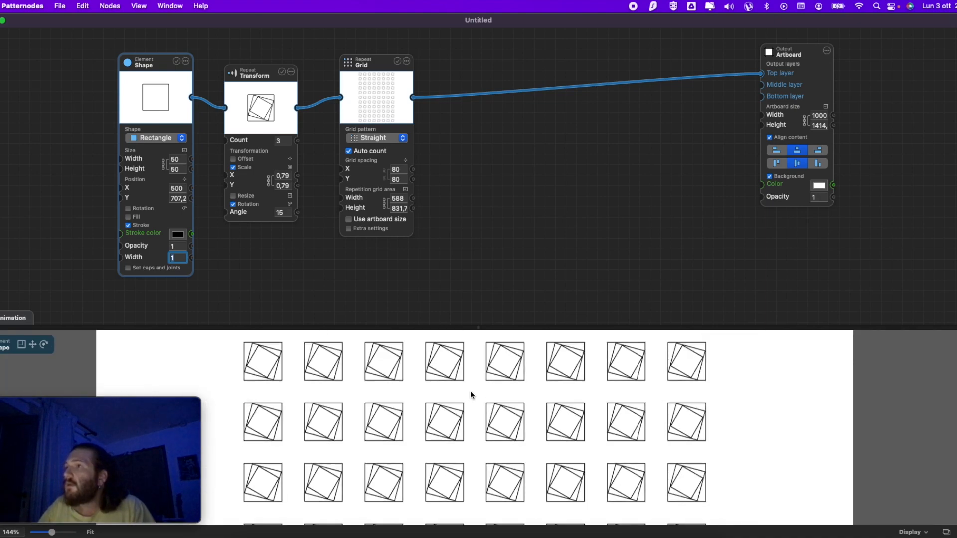
- Try resizing the Transform node's copies, undo the change and turn resizing off
click(234, 196)
mouse_move(284, 210)
drag(342, 216, 327, 215)
key(super+z)
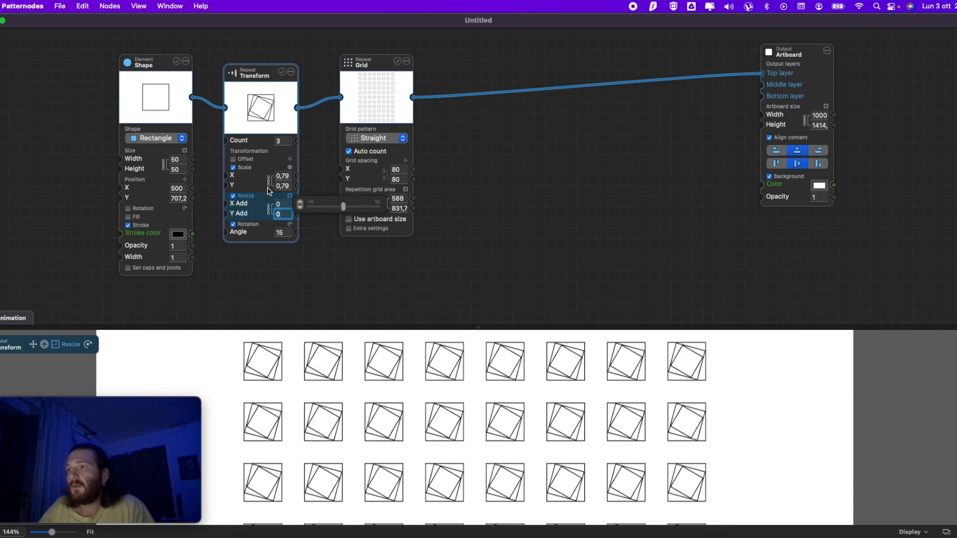
click(233, 196)
- Enable the offset in the Transform node and set it to 0 in X and 27 in Y
click(234, 160)
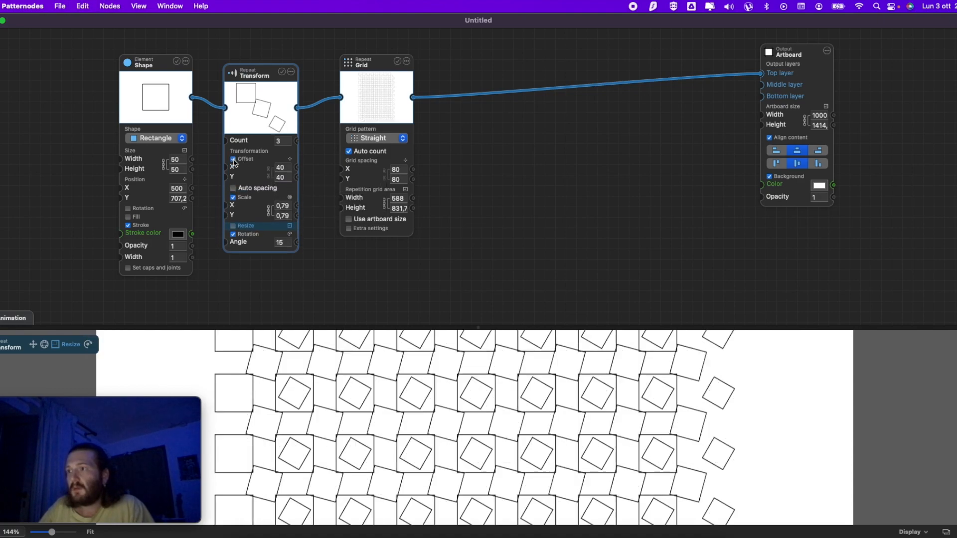
mouse_move(297, 168)
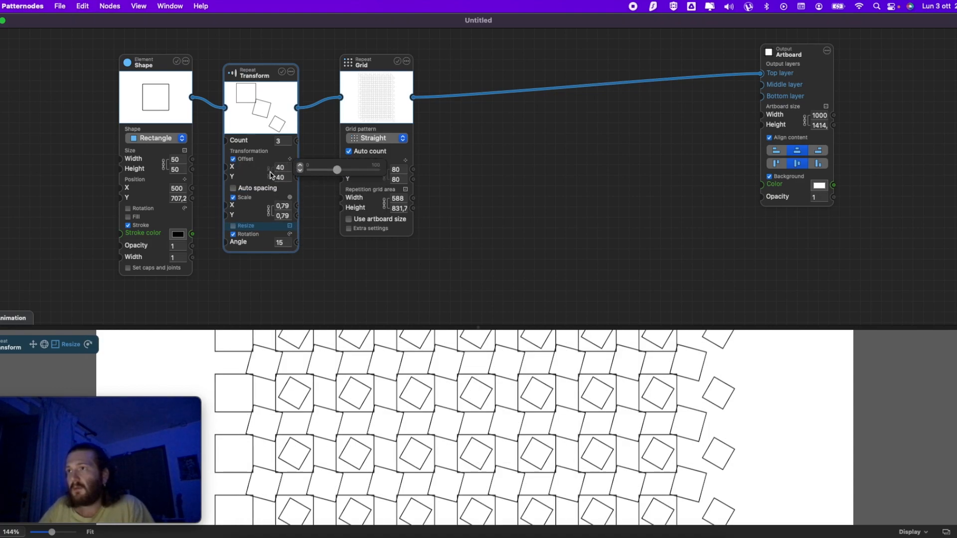
click(281, 167)
text(0)
key(Tab)
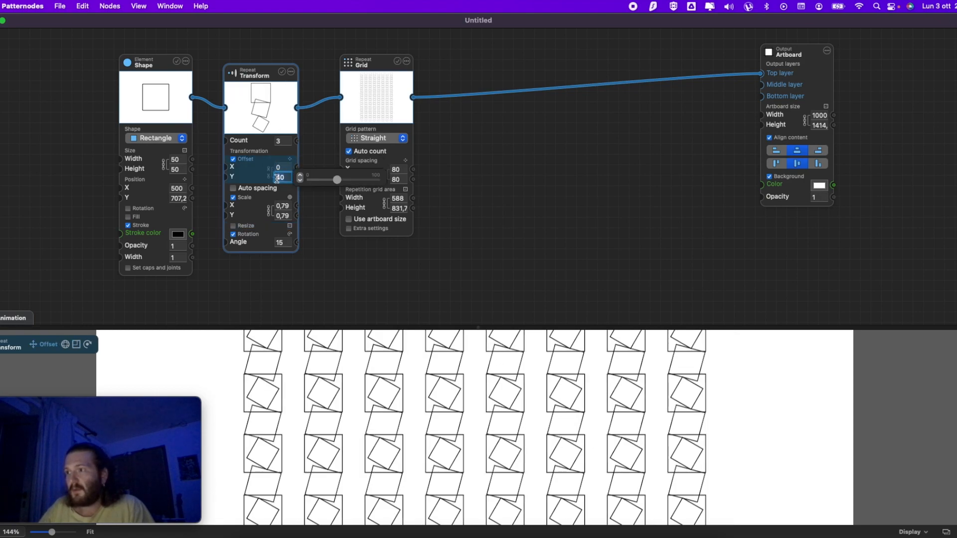
mouse_move(299, 178)
drag(334, 181, 329, 181)
- Check the offset pattern at different magnifications and raise the Transform node's count to 5
scroll(558, 427, down, 8)
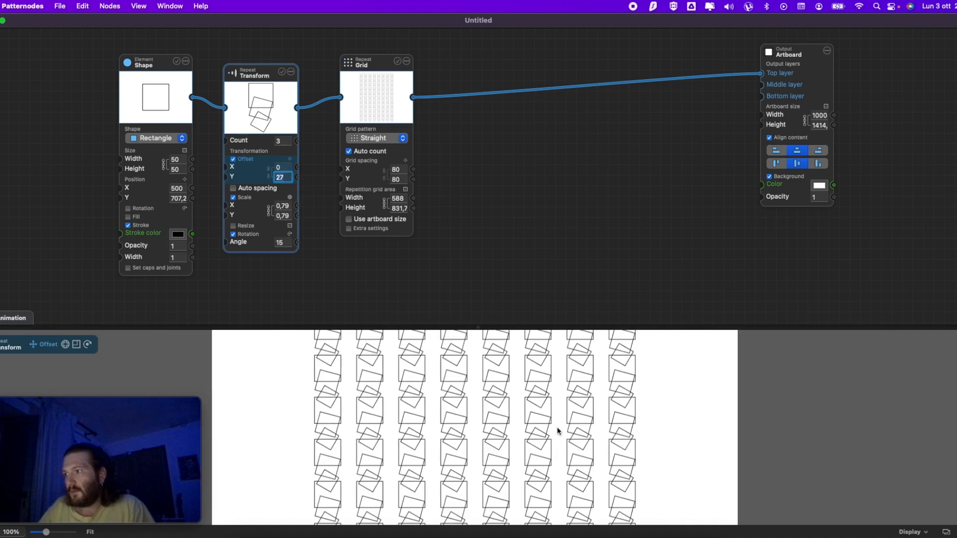
scroll(508, 385, up, 10)
scroll(518, 381, down, 10)
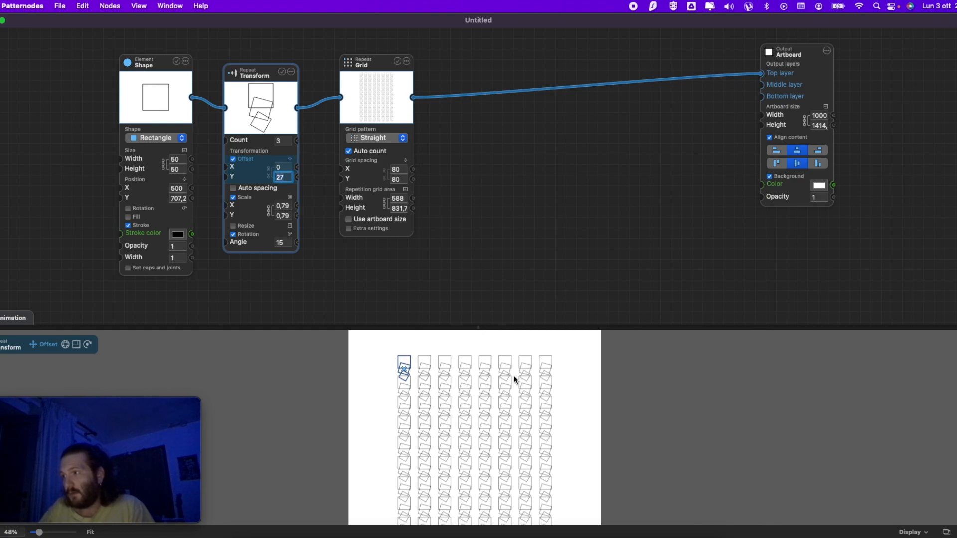
scroll(513, 376, down, 3)
scroll(516, 374, up, 5)
scroll(515, 378, up, 8)
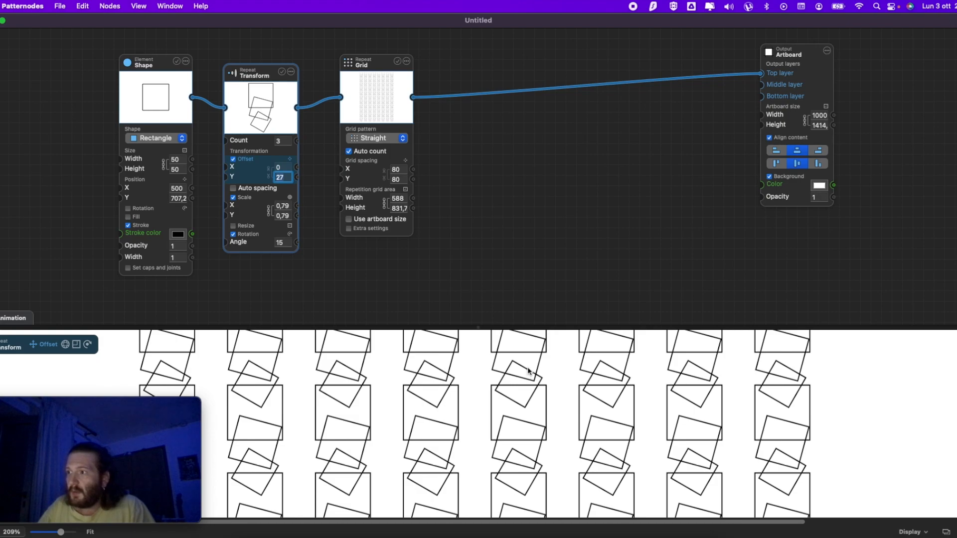
click(300, 139)
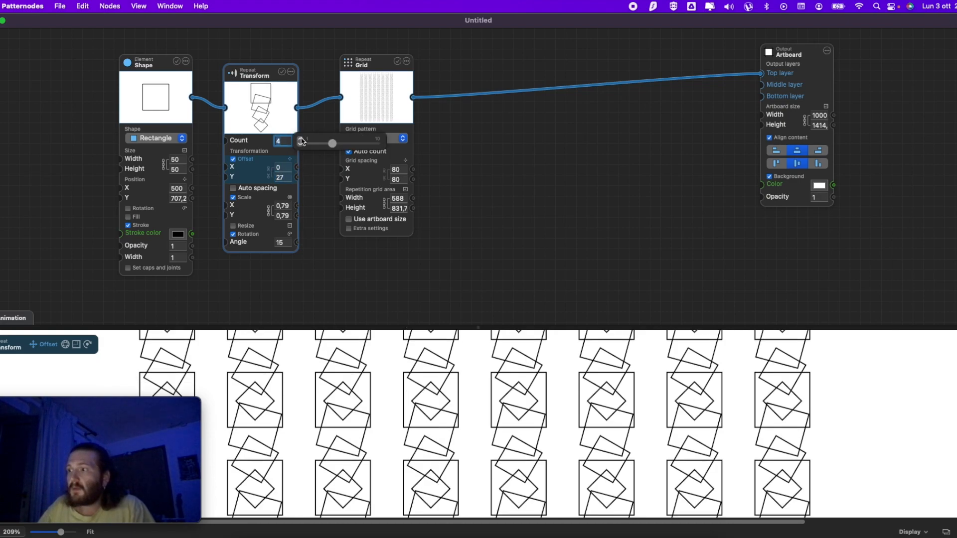
scroll(534, 400, down, 8)
scroll(534, 401, down, 3)
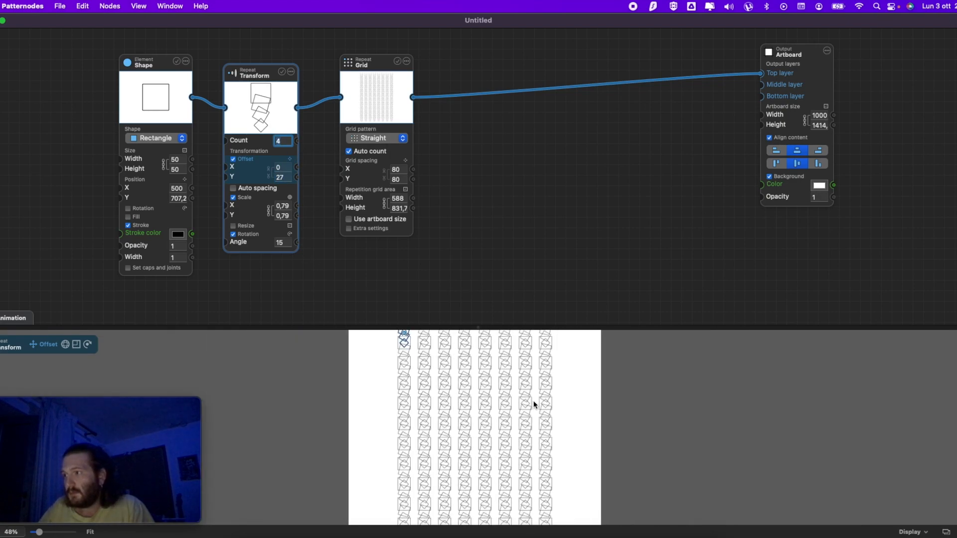
click(299, 139)
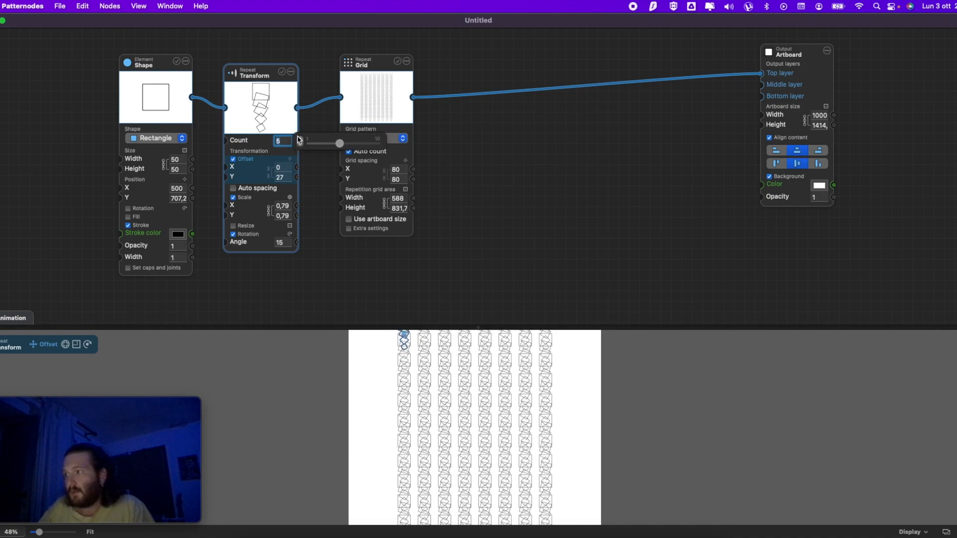
scroll(498, 394, up, 7)
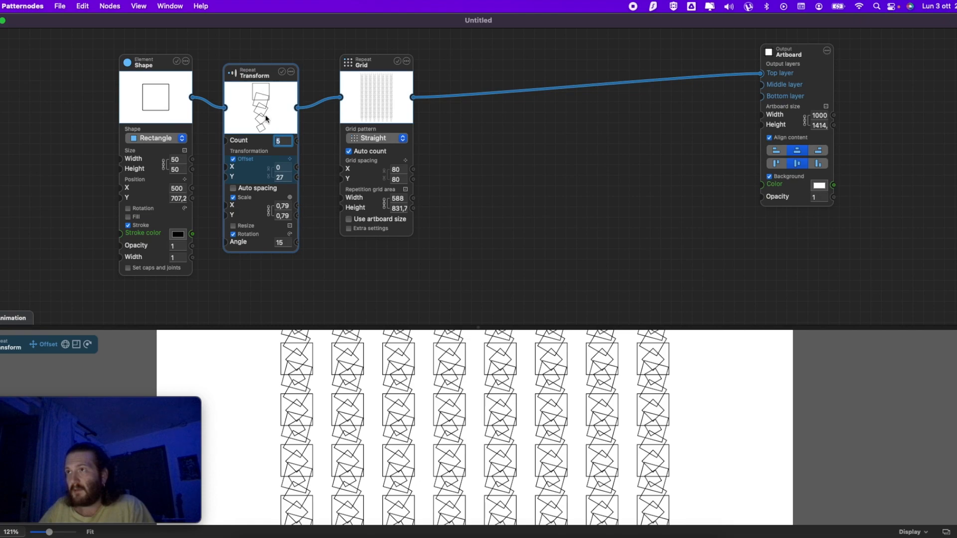
- Move the Transform node slightly towards the Grid node and set its Y offset to 20
drag(264, 74, 274, 63)
mouse_move(291, 180)
drag(336, 184, 334, 183)
scroll(549, 424, up, 5)
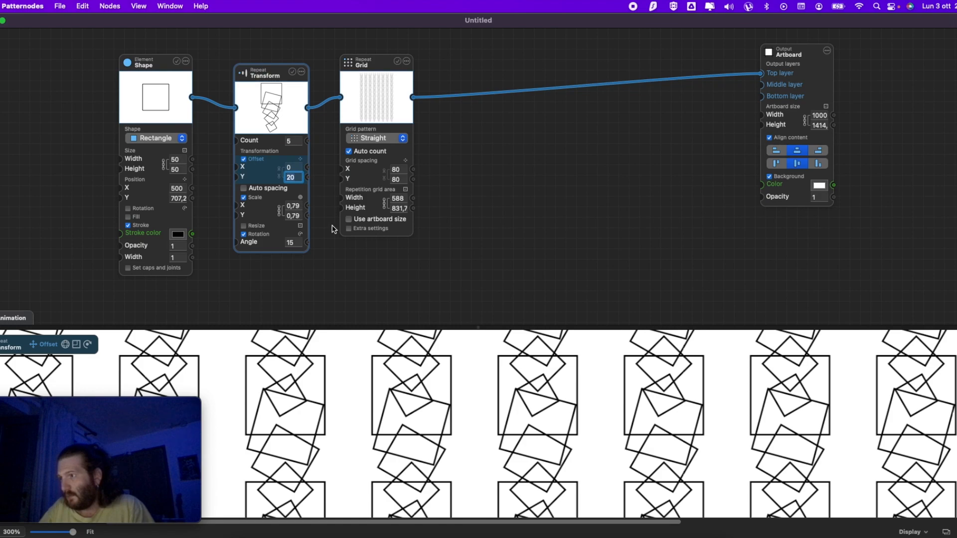
mouse_move(321, 182)
drag(336, 182, 336, 183)
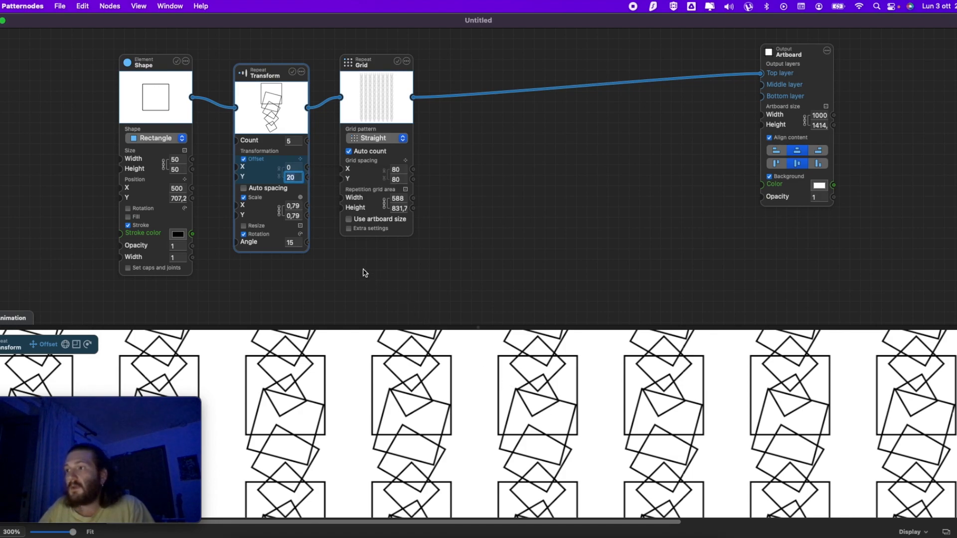
- Set the Transform node's rotation angle to 16 and check the whole pattern on the artboard
click(300, 243)
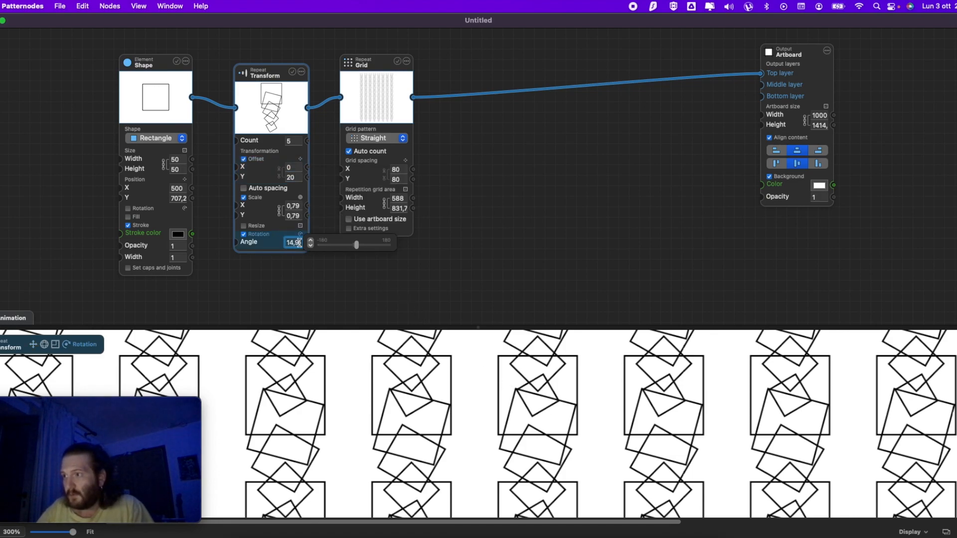
text(,8)
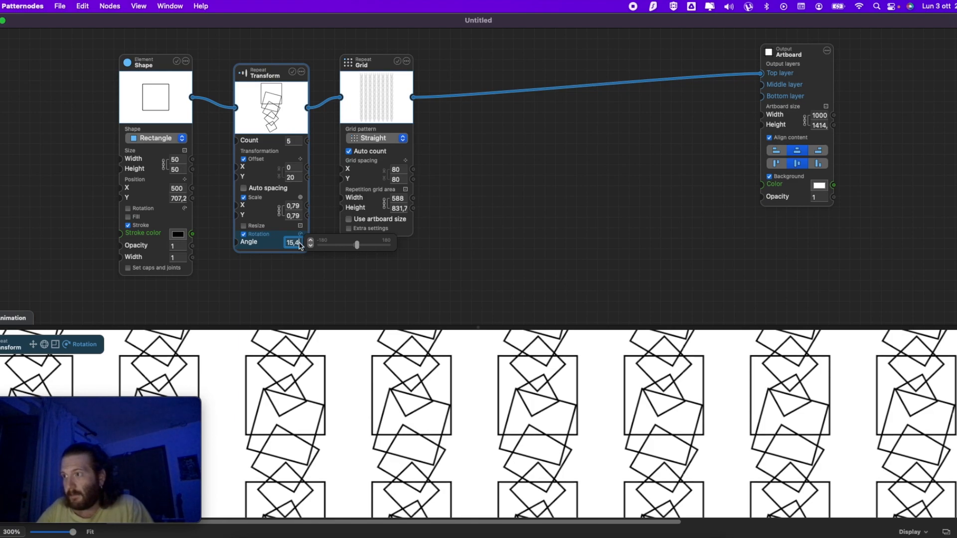
key(BackSpace)
key(BackSpace)
key(BackSpace)
text(6)
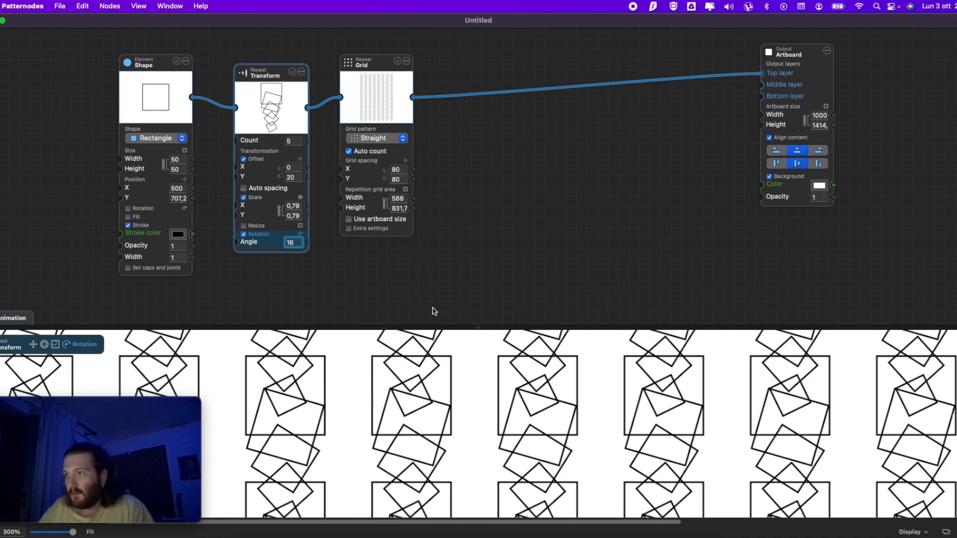
click(395, 317)
scroll(427, 397, down, 5)
scroll(443, 402, up, 5)
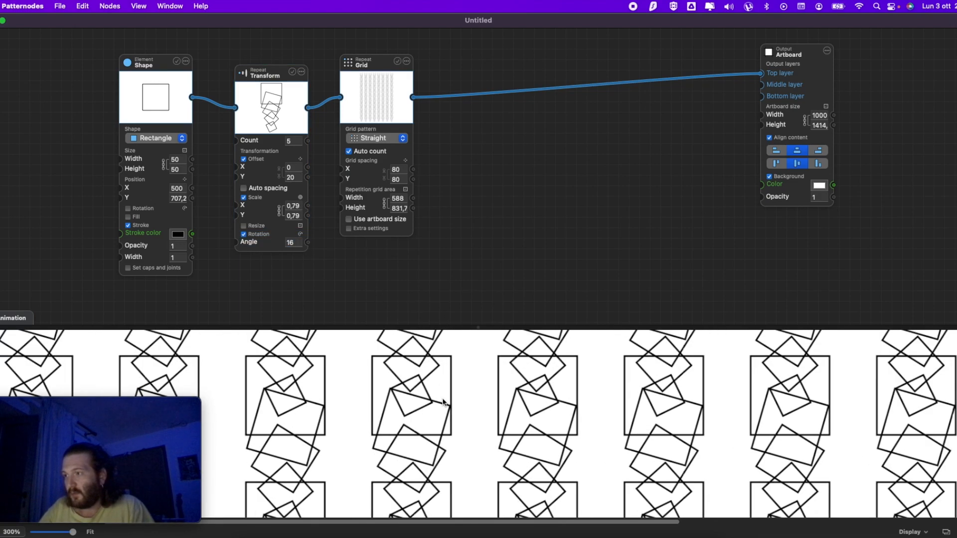
scroll(428, 388, down, 10)
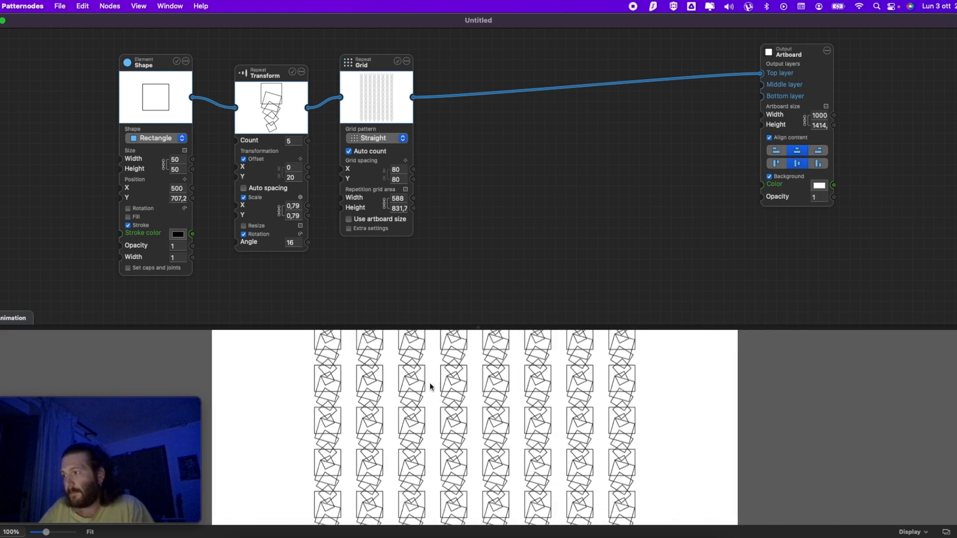
scroll(432, 385, up, 2)
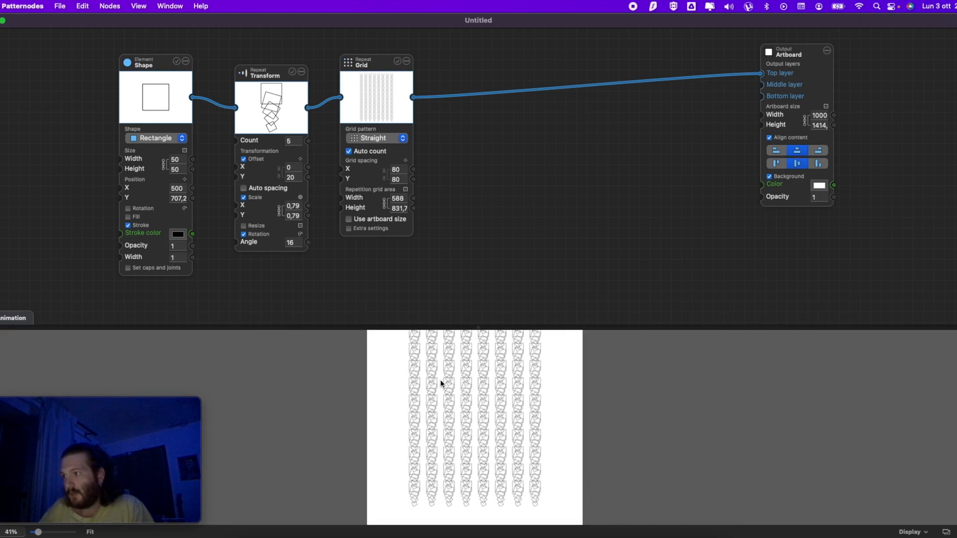
scroll(440, 379, down, 2)
- Export the artwork in SVG format as excercise_1 to the Patternodes Course folder on the Desktop
key(super+s)
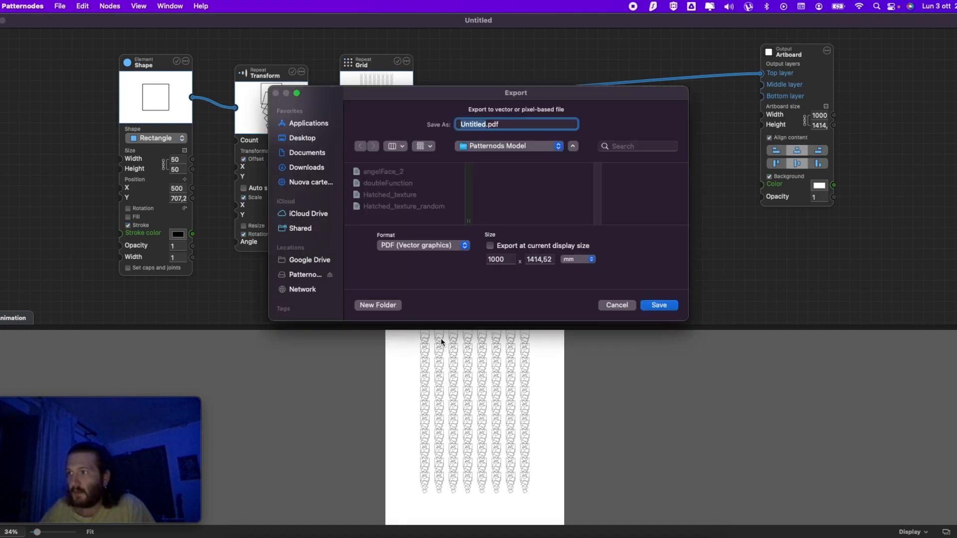
click(405, 254)
click(422, 271)
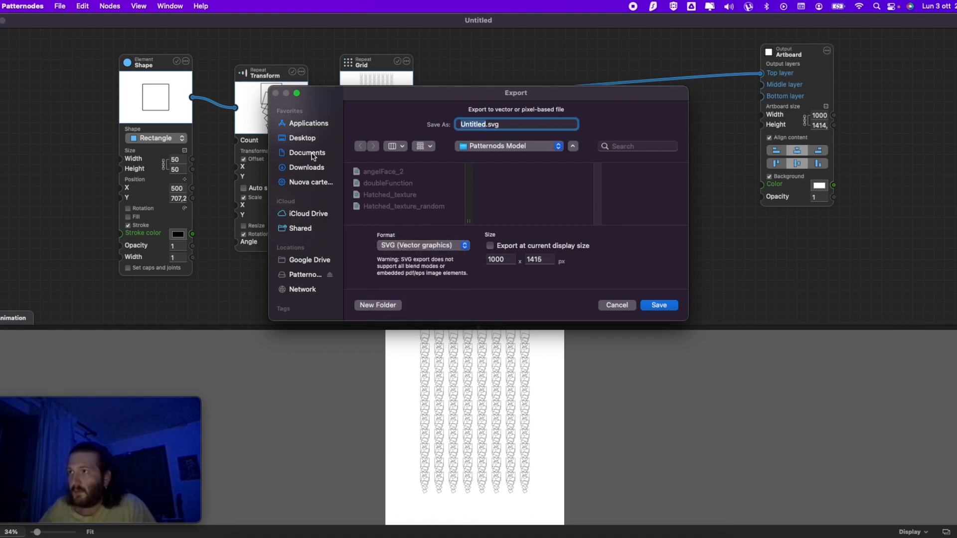
click(314, 140)
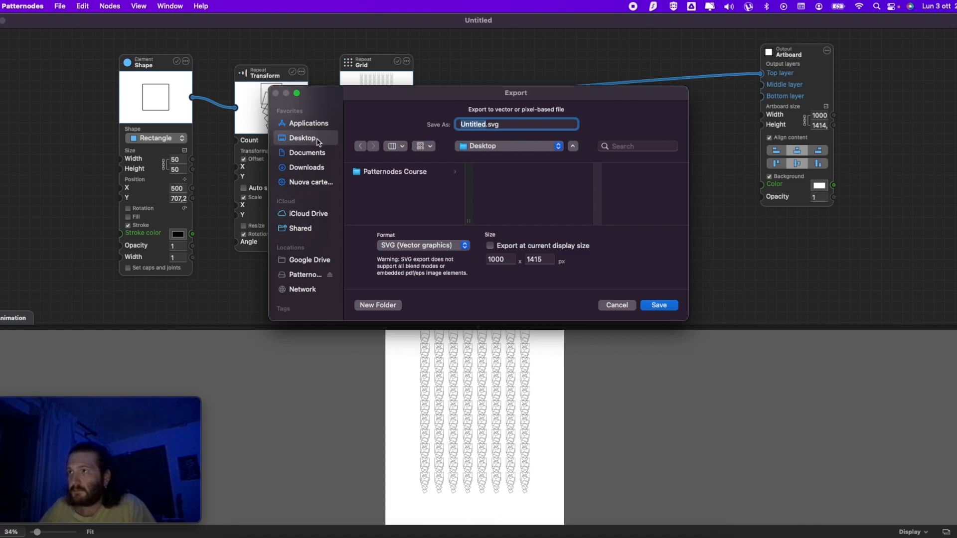
click(411, 175)
scroll(533, 196, down, 2)
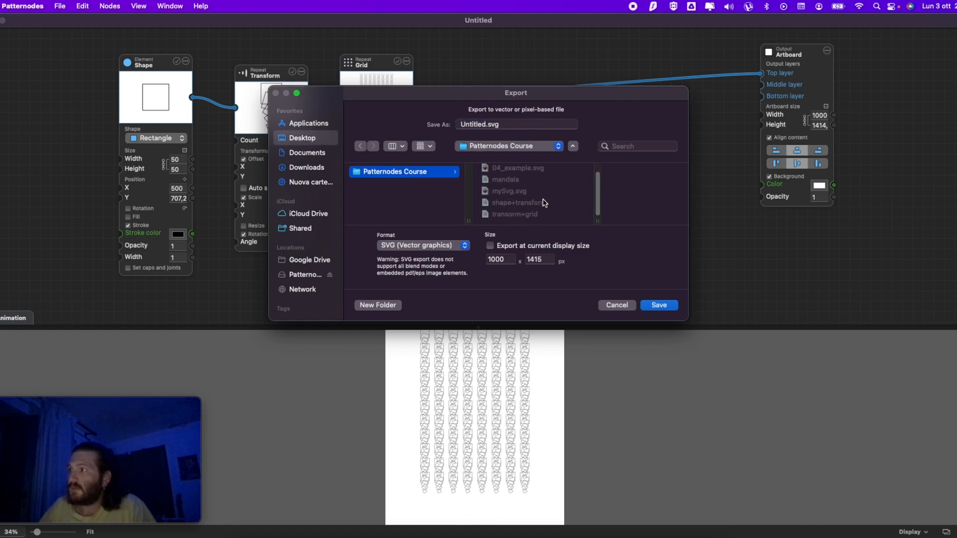
double_click(486, 129)
text(excercise)
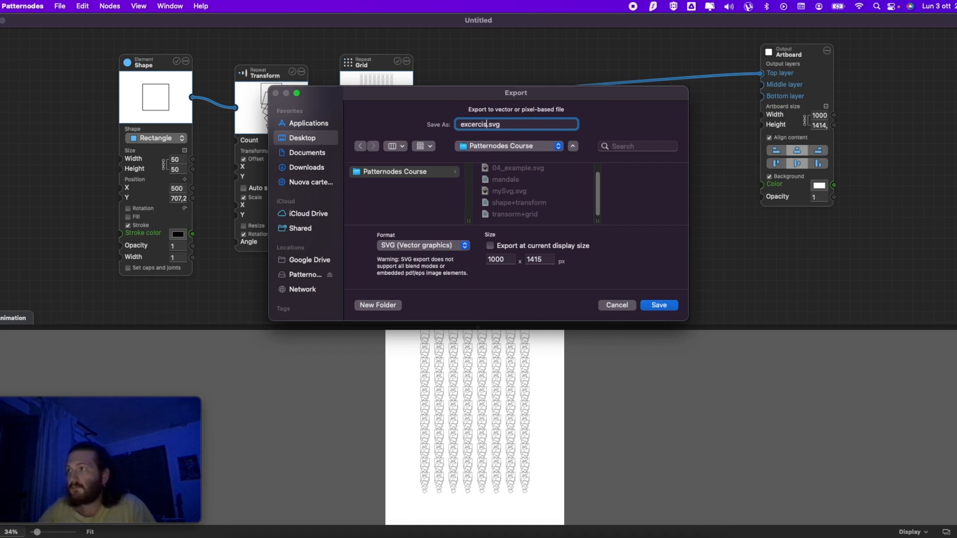
text(_1)
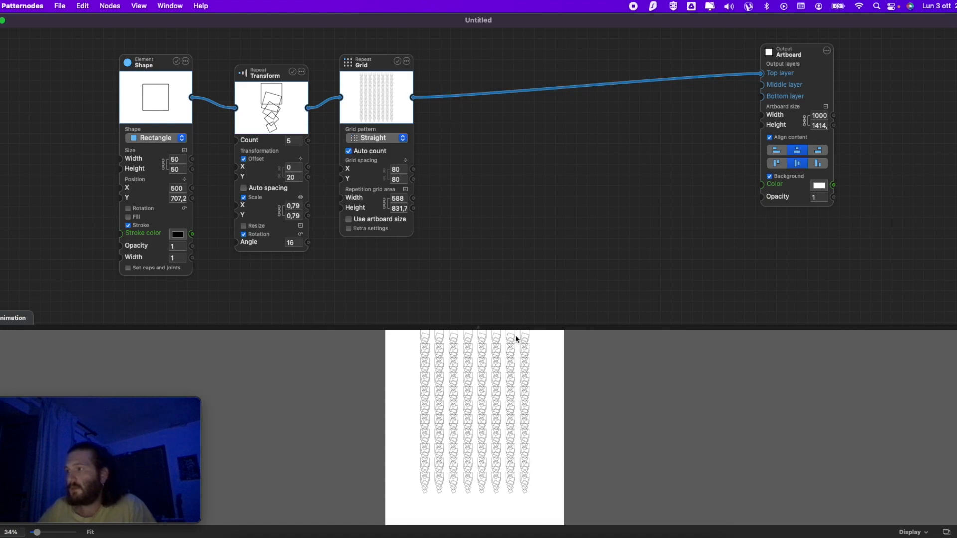
- Set the Transform node's X offset to 10
scroll(515, 344, up, 10)
scroll(518, 369, down, 8)
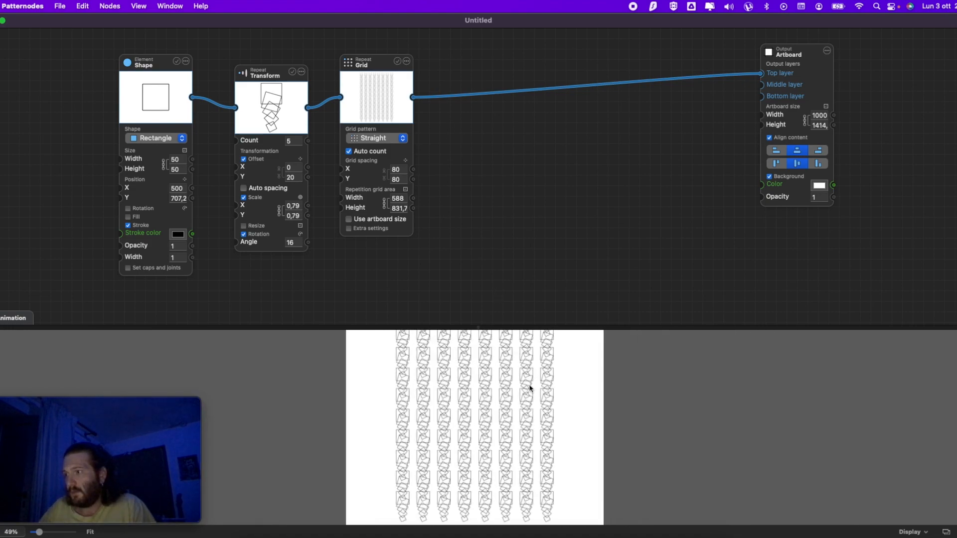
scroll(427, 372, up, 6)
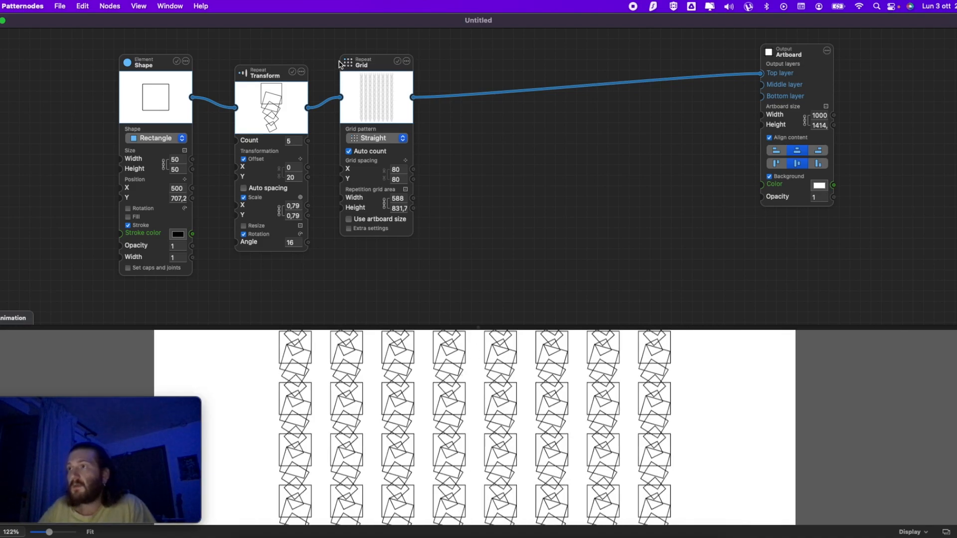
mouse_move(297, 168)
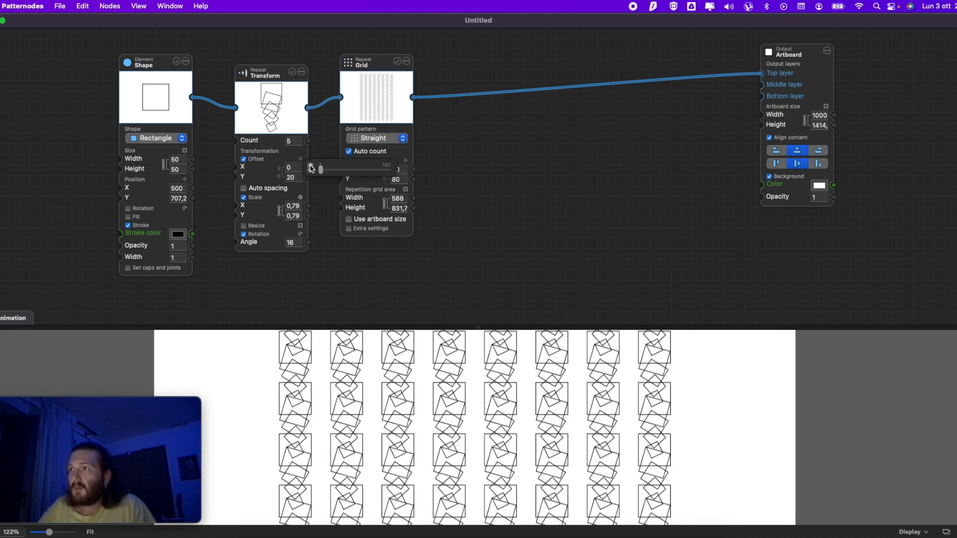
drag(323, 172, 331, 173)
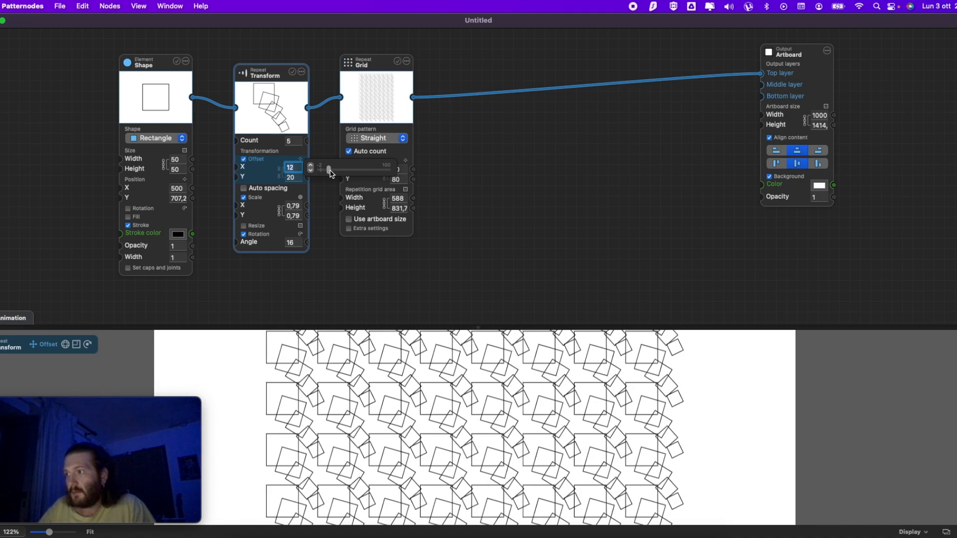
click(311, 170)
click(311, 170)
- Change the Grid node's pattern to Brick and check the whole arrangement
click(389, 140)
click(388, 156)
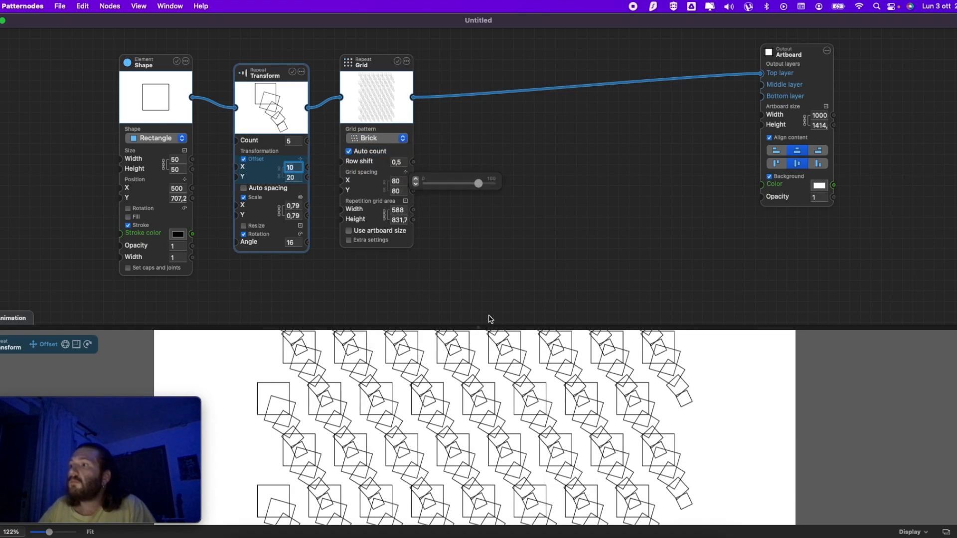
scroll(518, 374, down, 5)
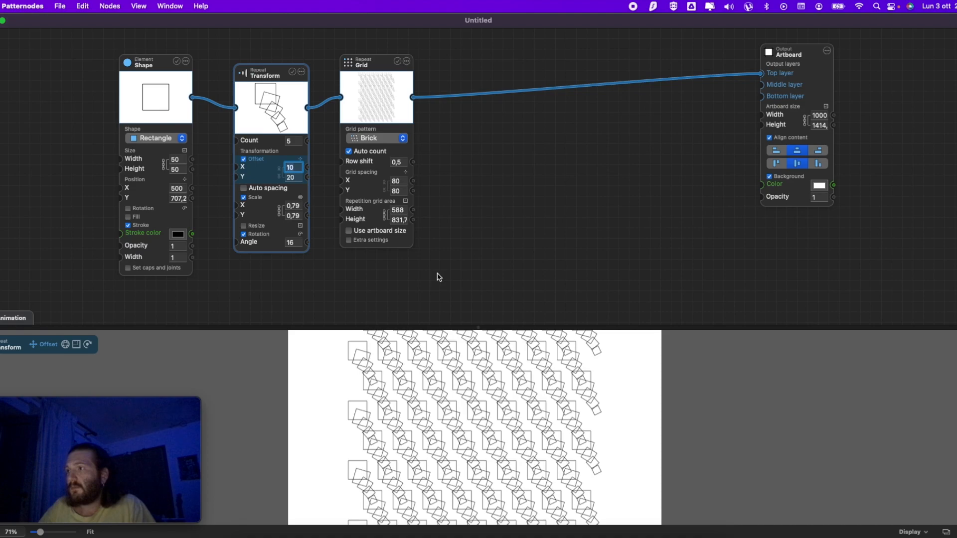
- Try an X offset of 20 in the Transform node and set it back to 0
click(287, 143)
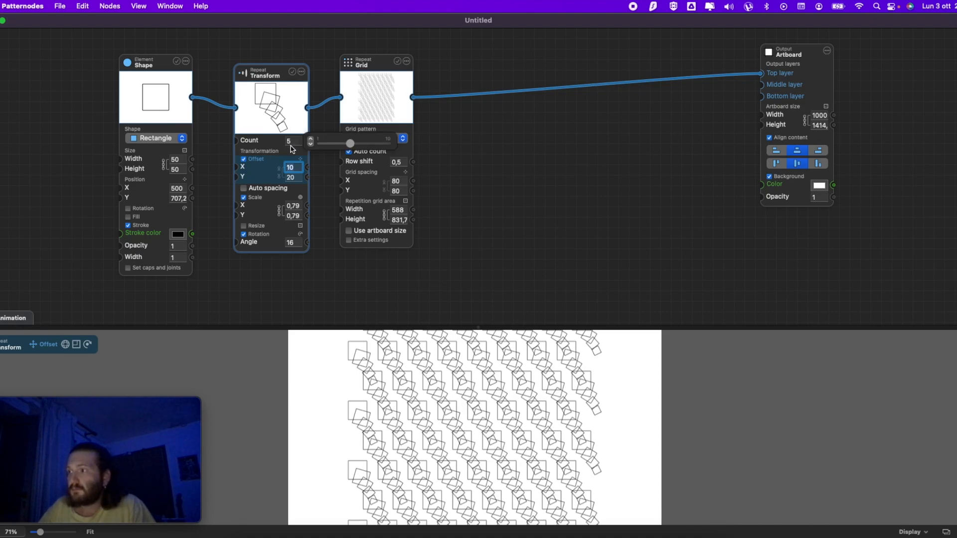
double_click(292, 168)
text(20)
key(Tab)
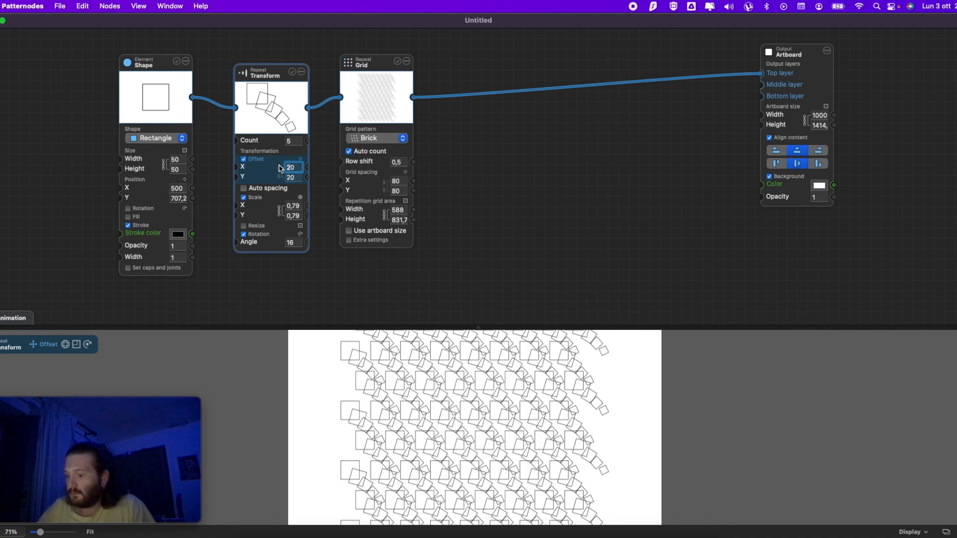
text(0)
key(Tab)
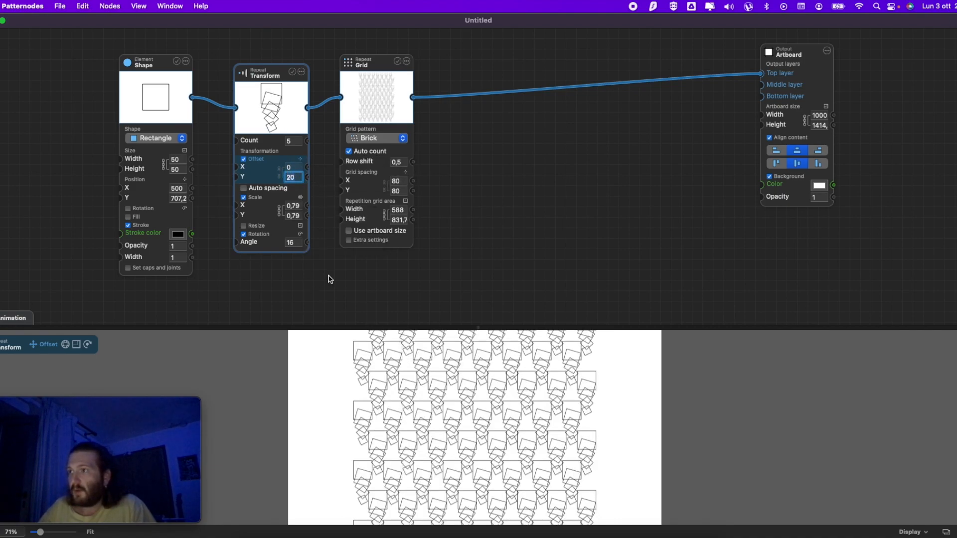
- Turn off scaling in the Transform node, raise its count to 7 and check the denser pattern
click(244, 198)
scroll(464, 459, down, 3)
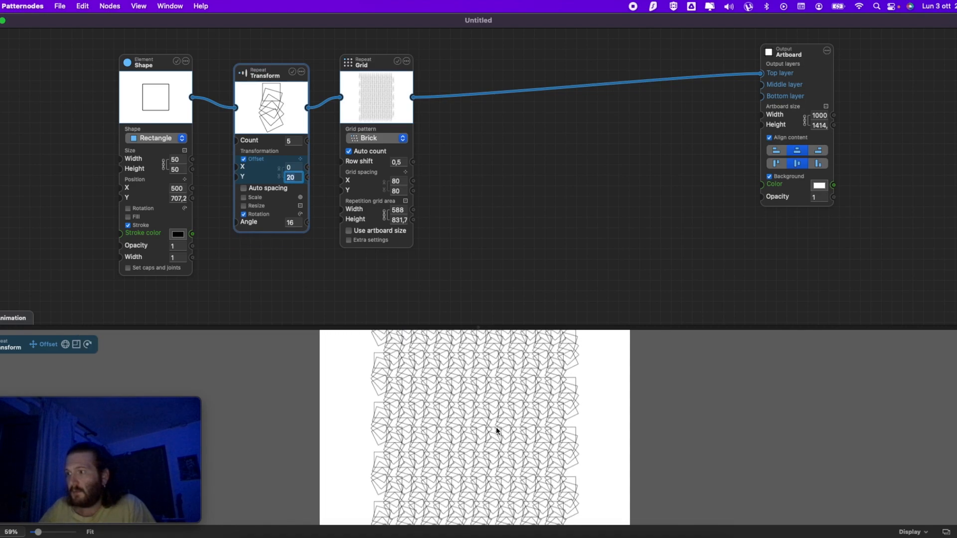
click(309, 140)
click(309, 140)
scroll(464, 418, down, 5)
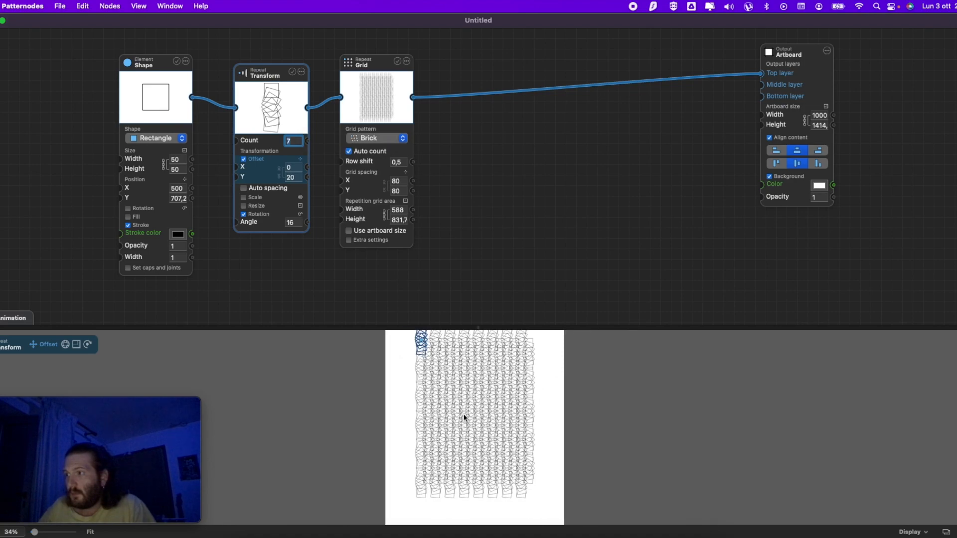
scroll(426, 353, up, 10)
scroll(404, 389, up, 4)
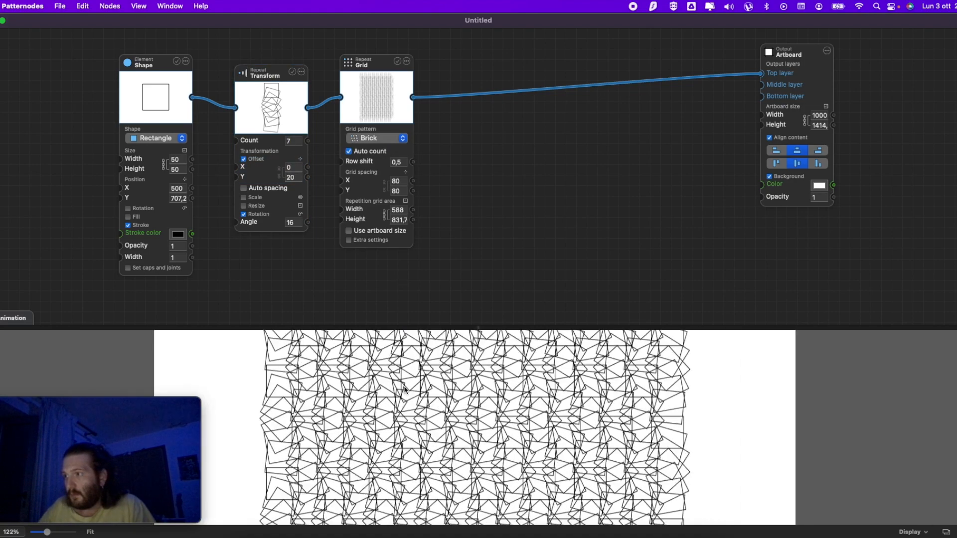
scroll(329, 388, down, 8)
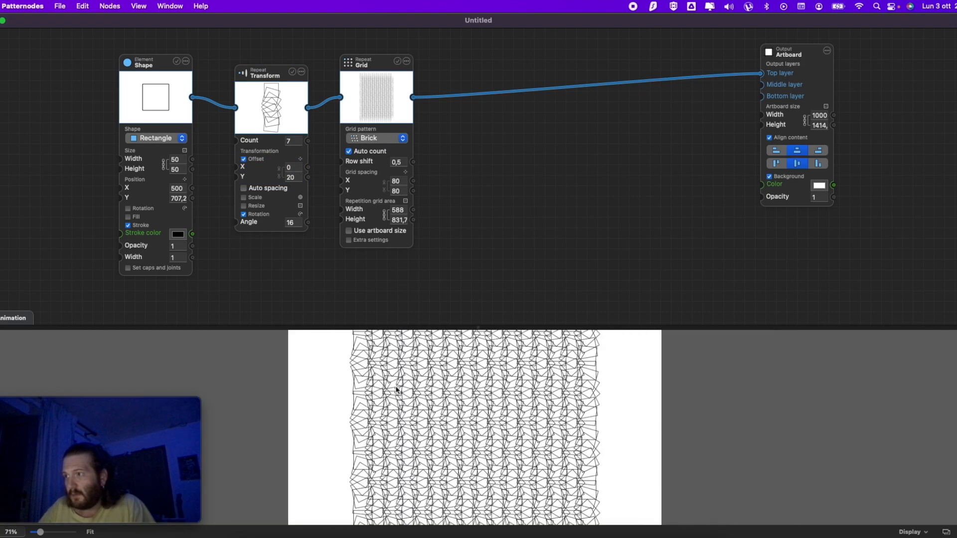
scroll(514, 402, down, 3)
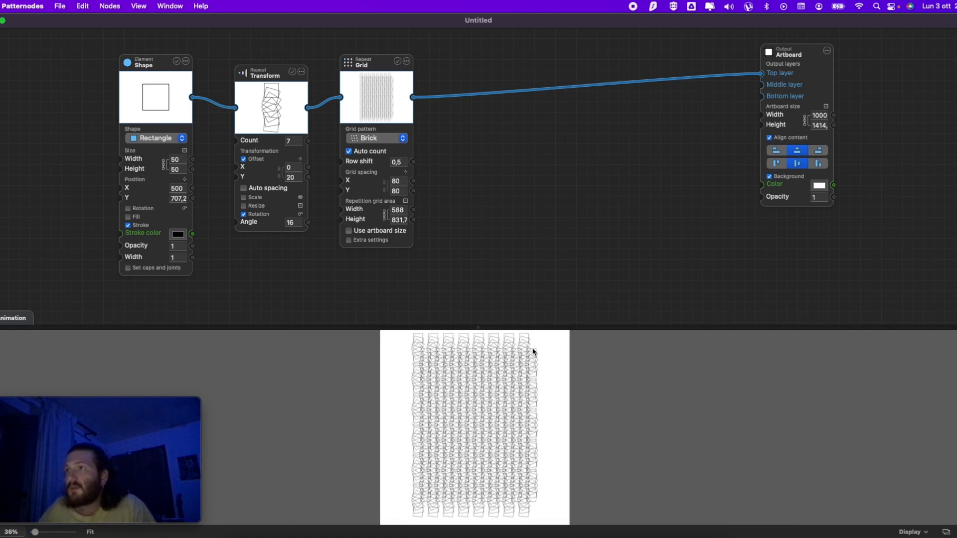
- Set the Transform node's count back to 5
click(292, 141)
text(5)
key(Tab)
click(557, 311)
scroll(528, 355, up, 2)
scroll(529, 354, up, 2)
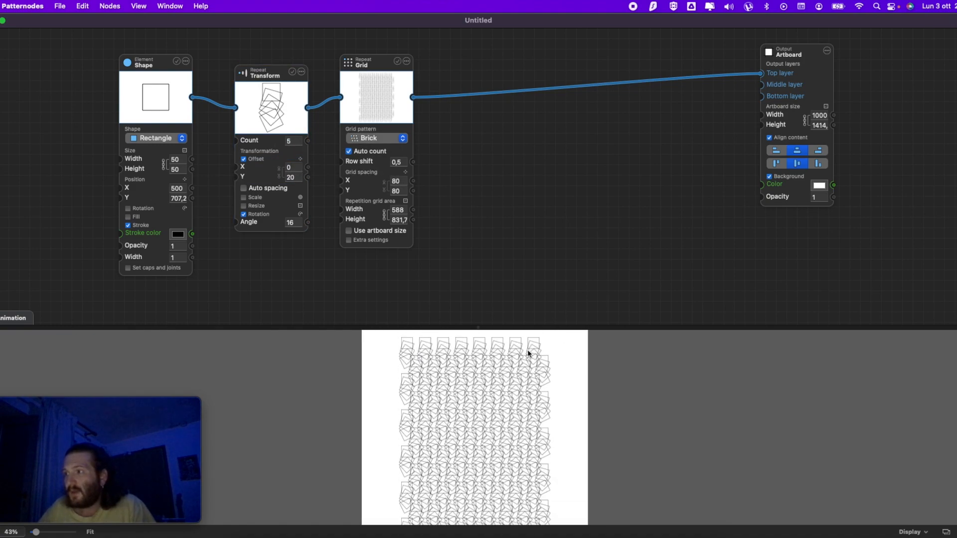
- Turn off the Grid node's auto count and set its pattern to Straight
click(382, 140)
click(381, 140)
click(380, 151)
click(381, 140)
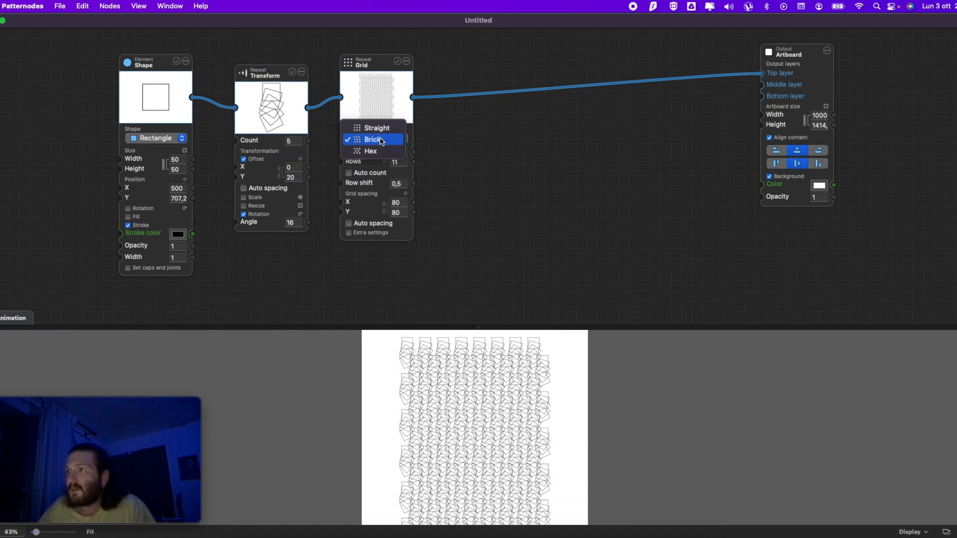
click(377, 129)
scroll(549, 351, up, 3)
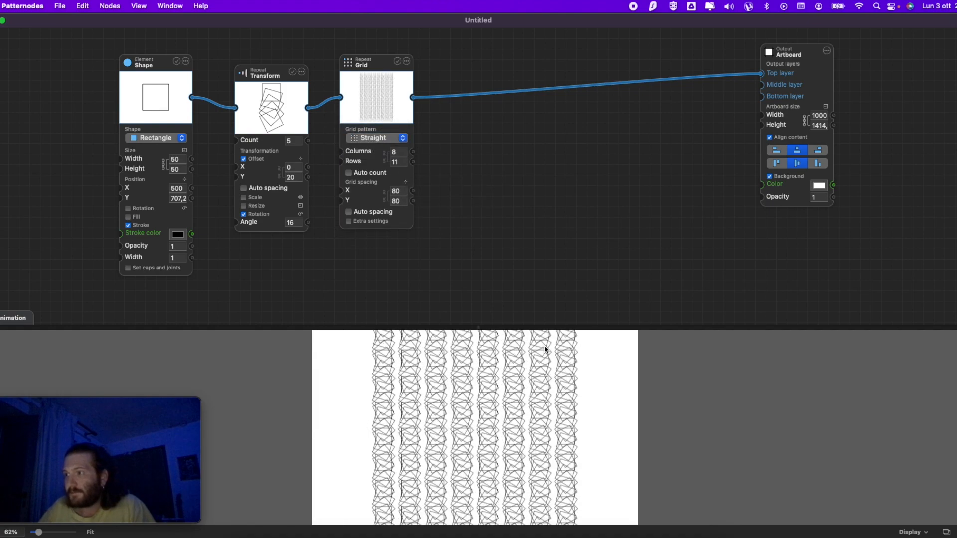
scroll(544, 349, up, 2)
- Reduce the Grid node's X spacing to 58, turn its auto count back on and check the pattern
click(309, 178)
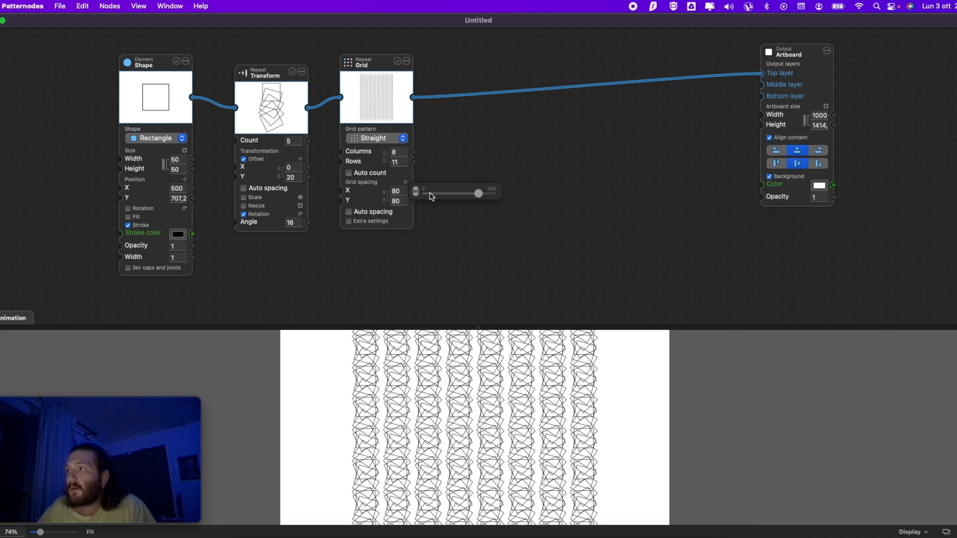
click(417, 195)
click(416, 195)
click(416, 195)
click(416, 195)
click(417, 195)
click(416, 195)
click(416, 195)
click(416, 195)
click(416, 195)
click(416, 195)
click(416, 195)
click(416, 195)
click(417, 195)
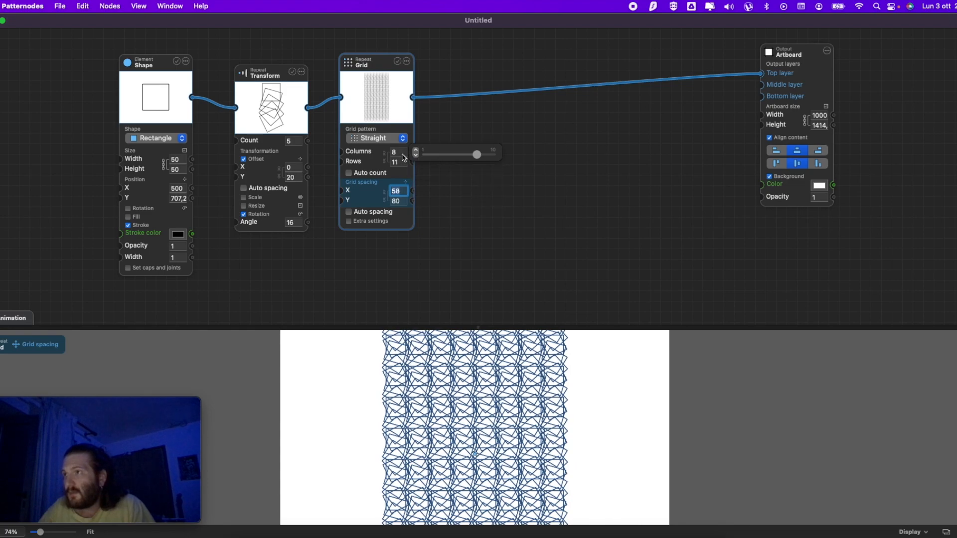
click(374, 173)
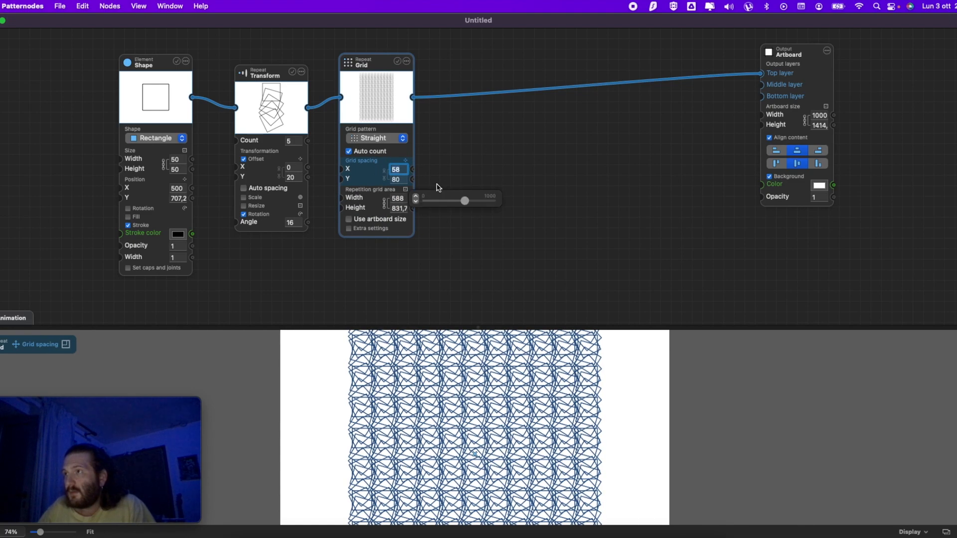
click(442, 168)
scroll(528, 414, down, 2)
scroll(528, 415, up, 2)
scroll(528, 414, up, 5)
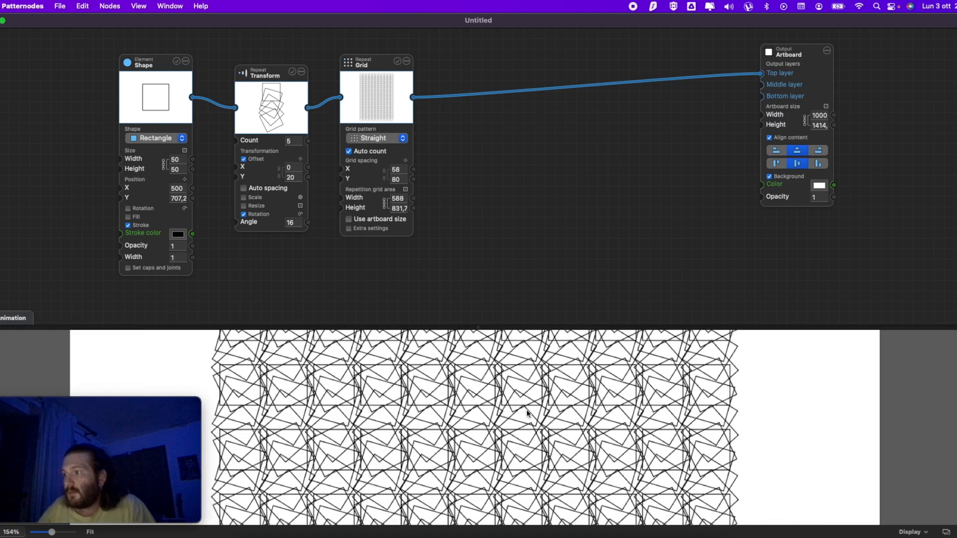
- Set the Grid node's Y spacing to 100 and check the whole pattern
mouse_move(407, 179)
drag(478, 182, 473, 182)
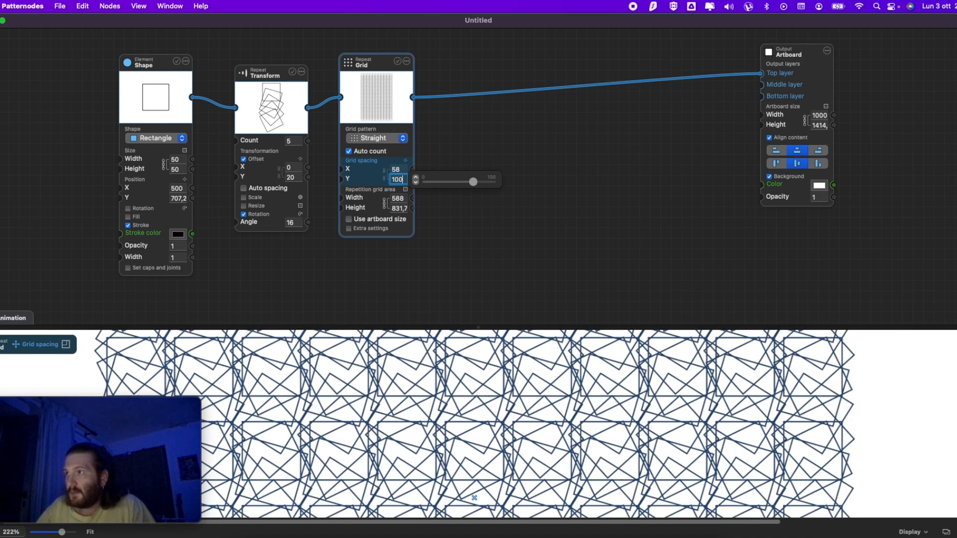
click(464, 299)
scroll(472, 366, down, 5)
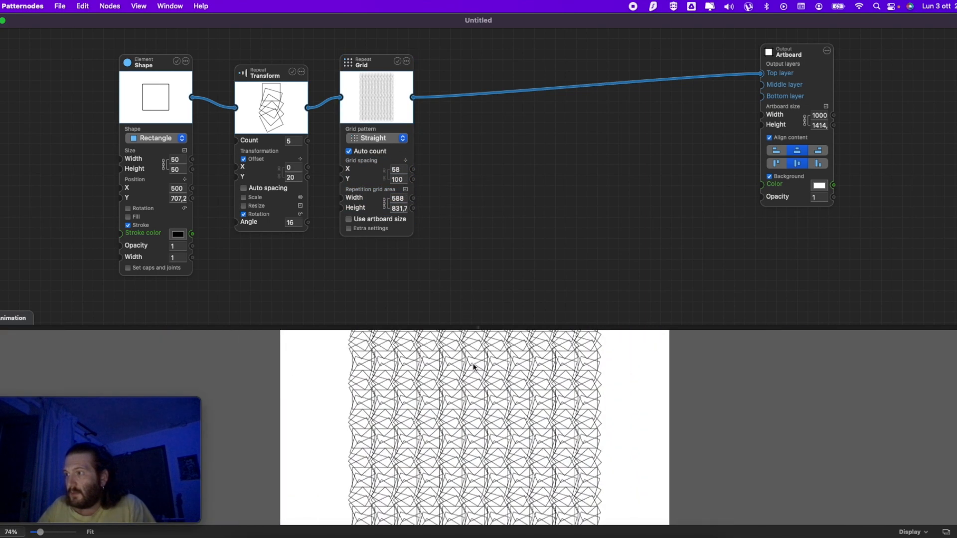
- Try X spacings of 60, 80 and 70 on the Grid node
scroll(474, 367, down, 3)
scroll(473, 367, up, 8)
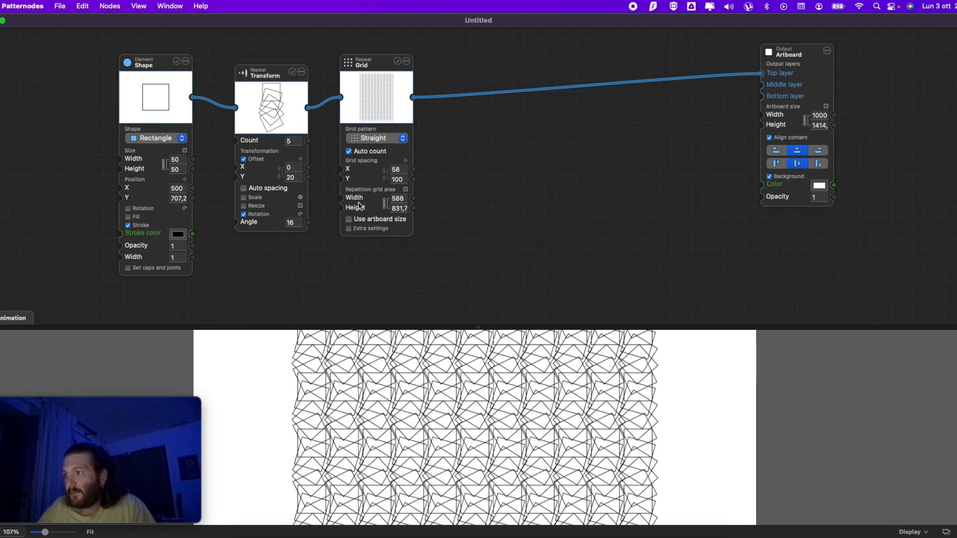
click(397, 170)
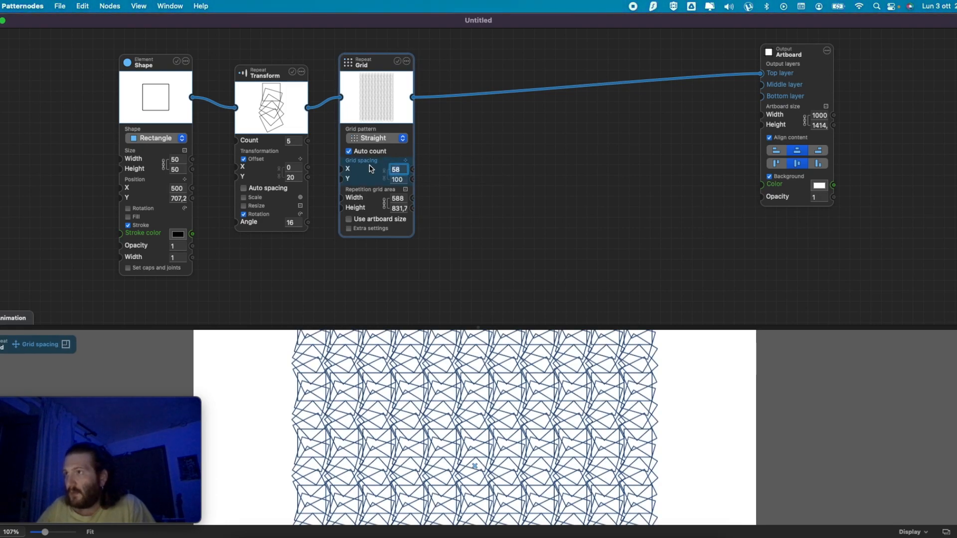
text(60)
key(Tab)
click(395, 170)
text(80)
key(Tab)
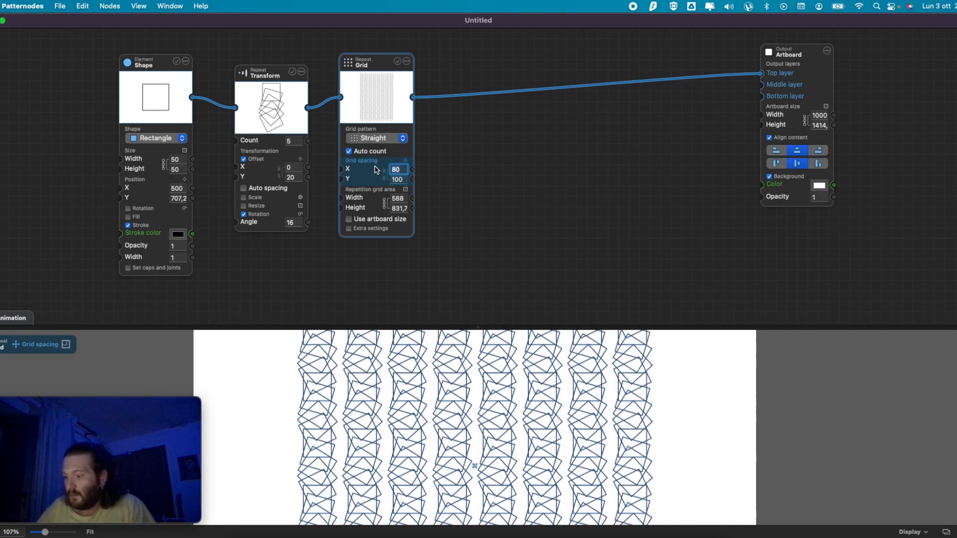
text(70)
key(Tab)
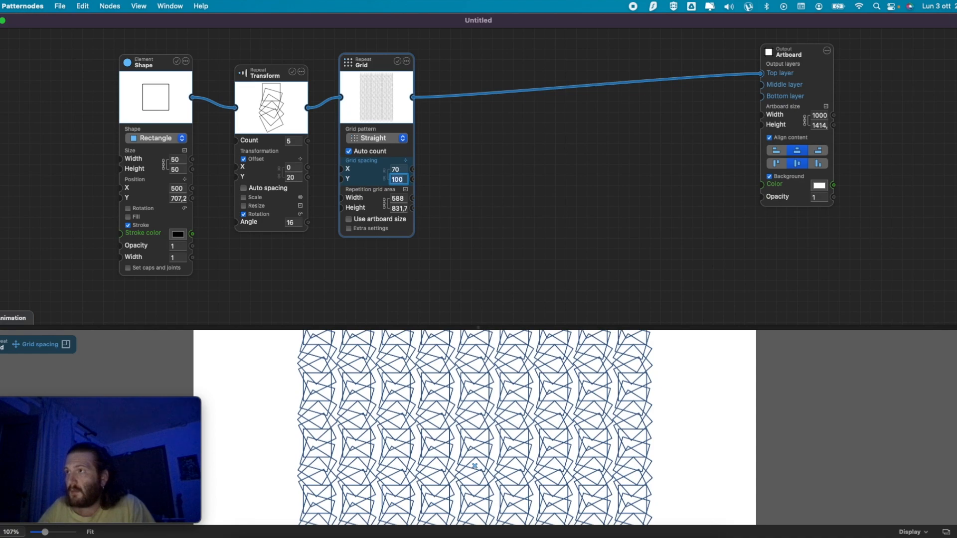
- Set the Grid node's X spacing to 65 and check the whole pattern
click(394, 170)
text(65)
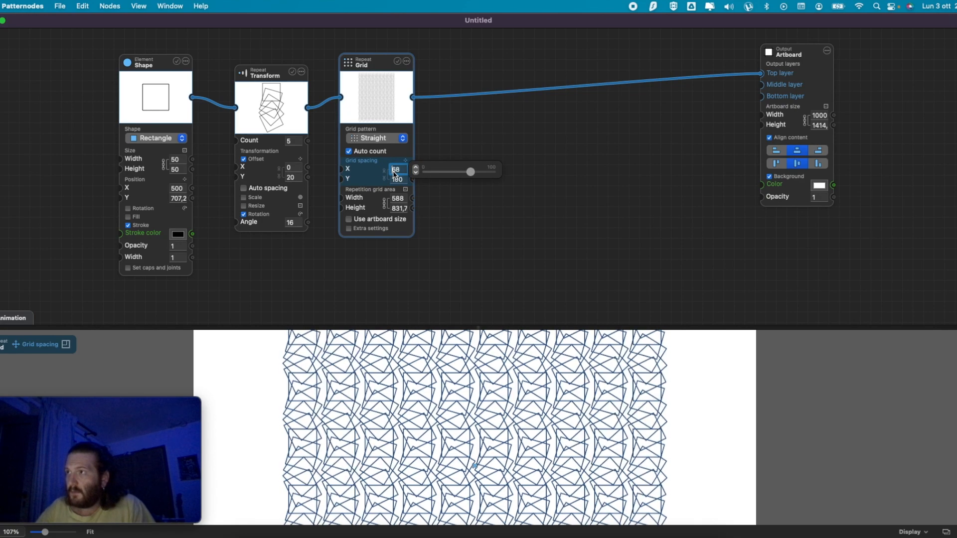
key(Tab)
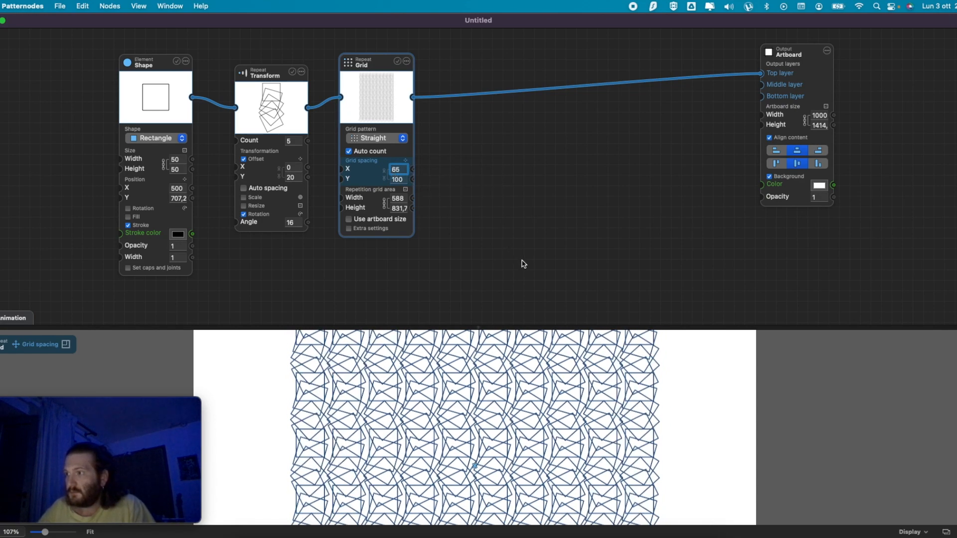
click(524, 264)
scroll(545, 433, down, 6)
scroll(507, 397, up, 6)
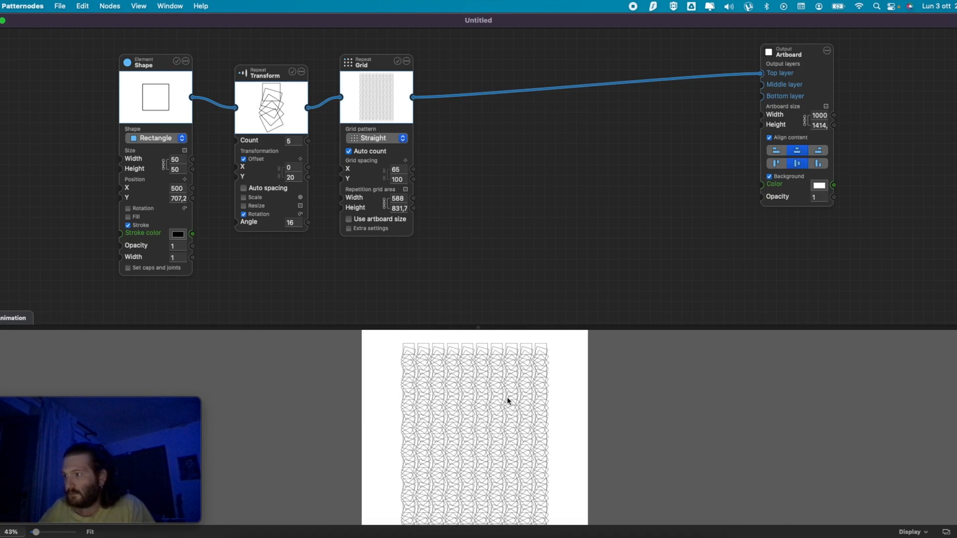
- Export the pattern as the SVG file excercise_2.svg in the Patternodes Course folder
key(super+e)
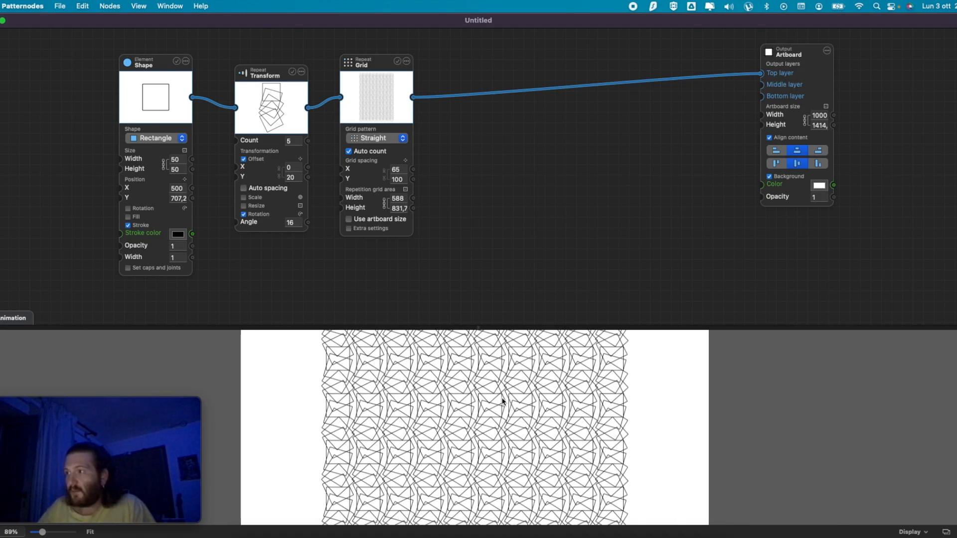
text(2)
key(Return)
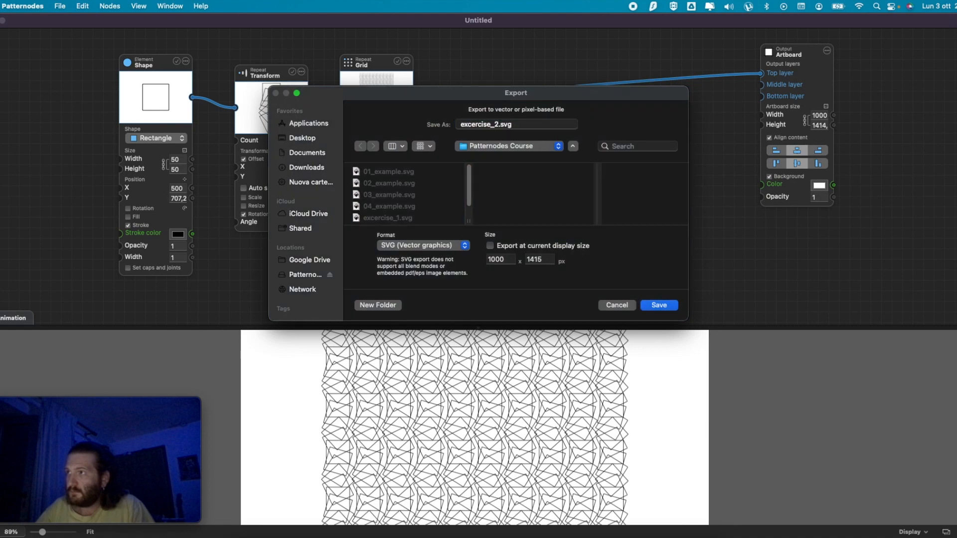
- Inspect the pattern closely and spread the Transform and Grid nodes farther apart between the Shape and Artboard nodes
scroll(549, 378, down, 6)
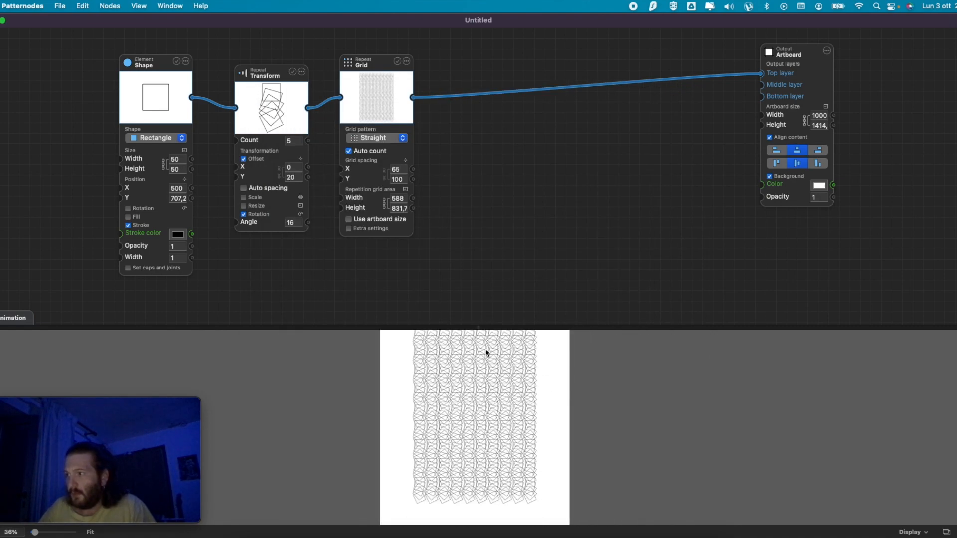
scroll(487, 352, up, 10)
scroll(584, 380, down, 10)
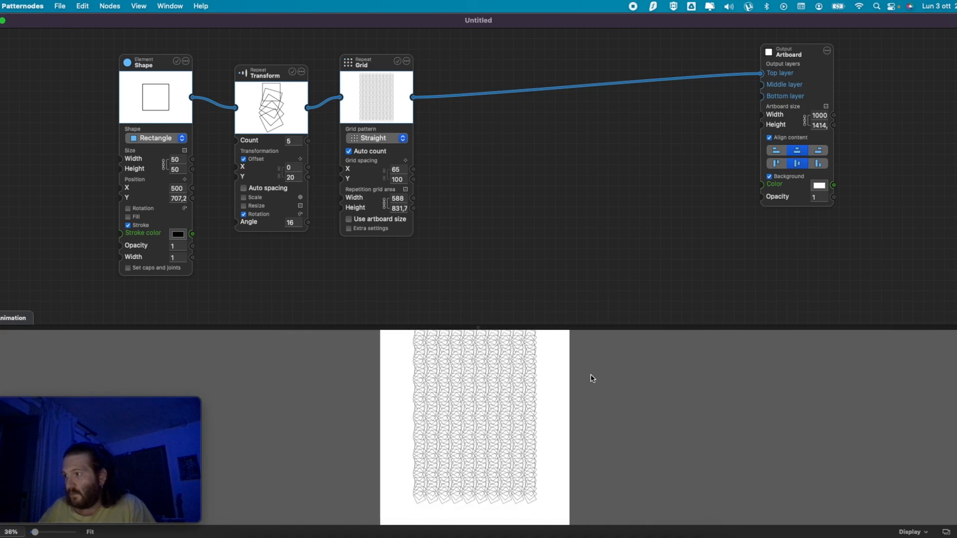
scroll(471, 379, up, 3)
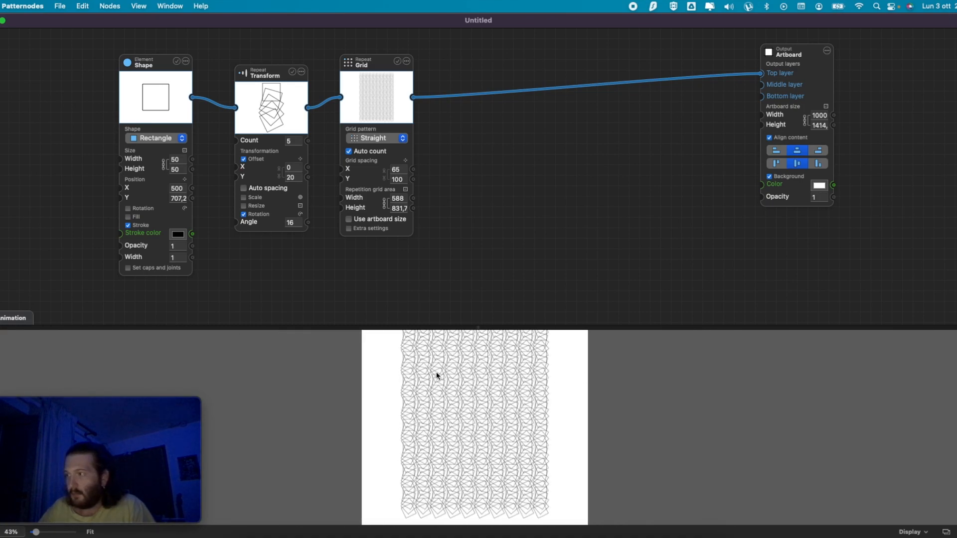
scroll(491, 390, up, 3)
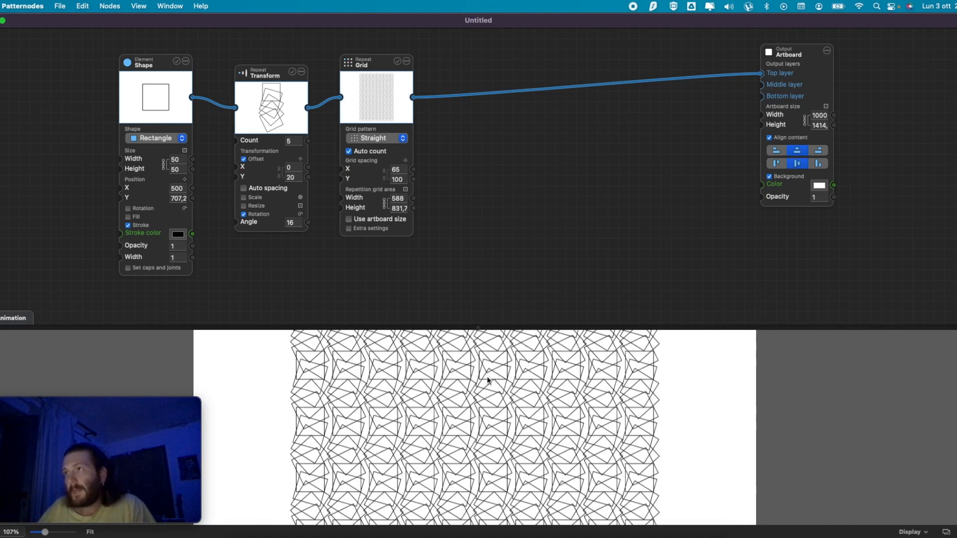
scroll(487, 380, down, 3)
drag(365, 63, 513, 52)
drag(282, 76, 365, 65)
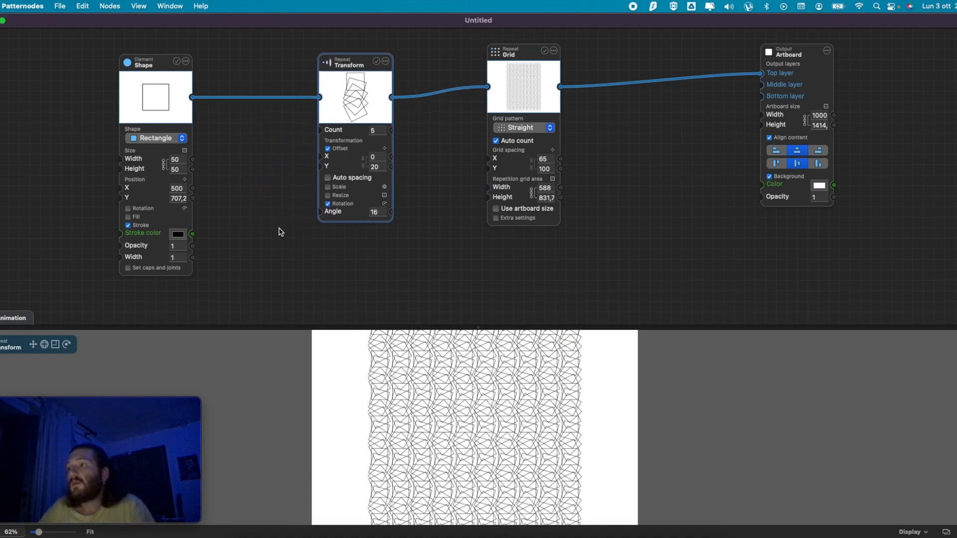
- Add a Replace node below the Transform node and connect its output to the Grid node's input
right_click(280, 230)
mouse_move(324, 234)
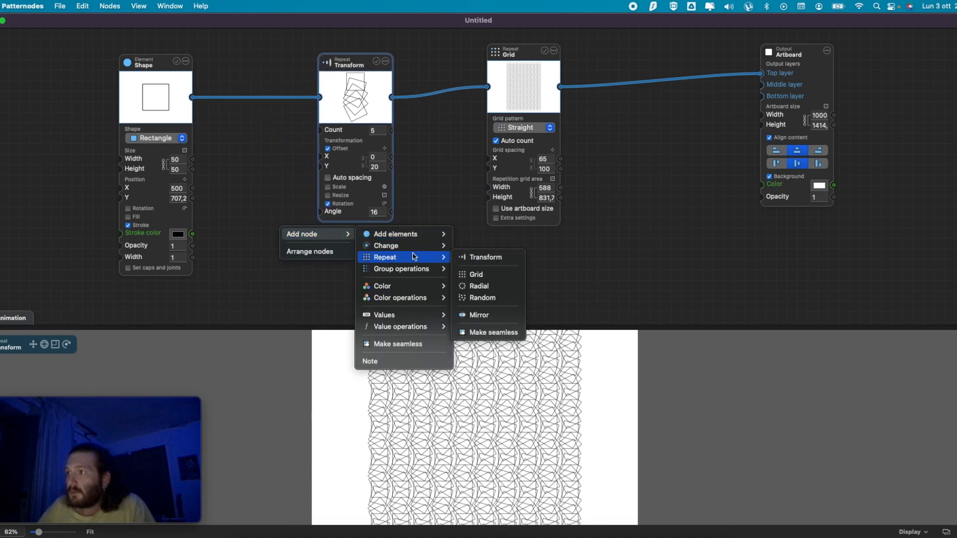
mouse_move(409, 246)
click(481, 355)
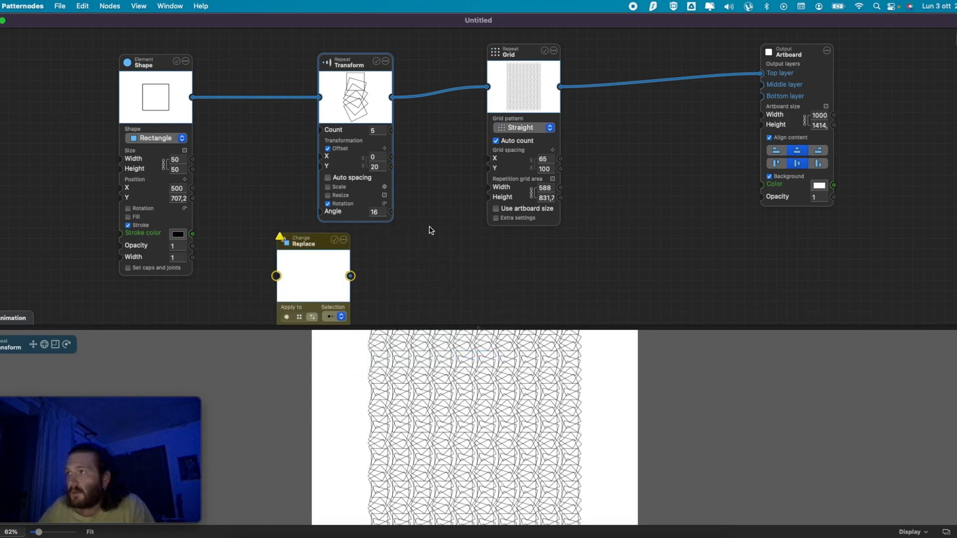
drag(304, 243, 337, 248)
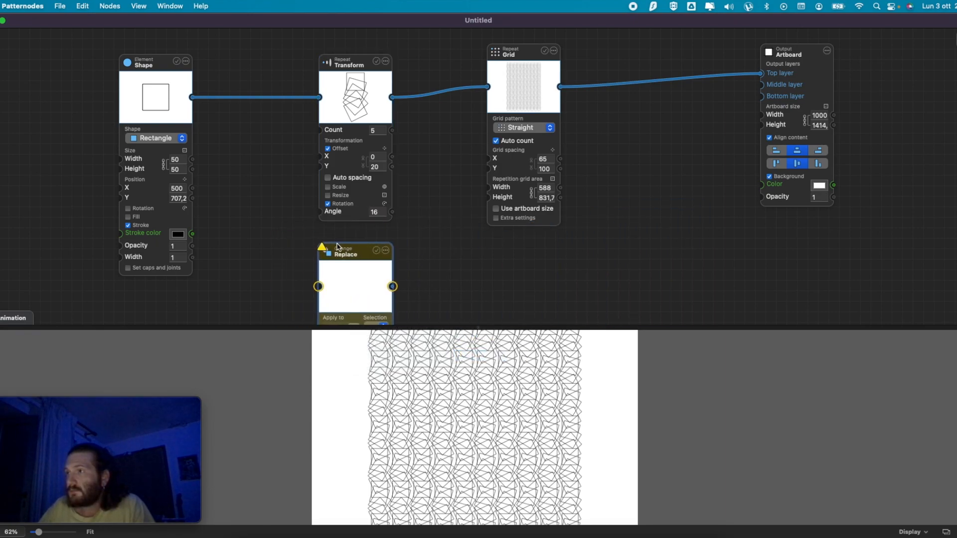
drag(393, 286, 486, 91)
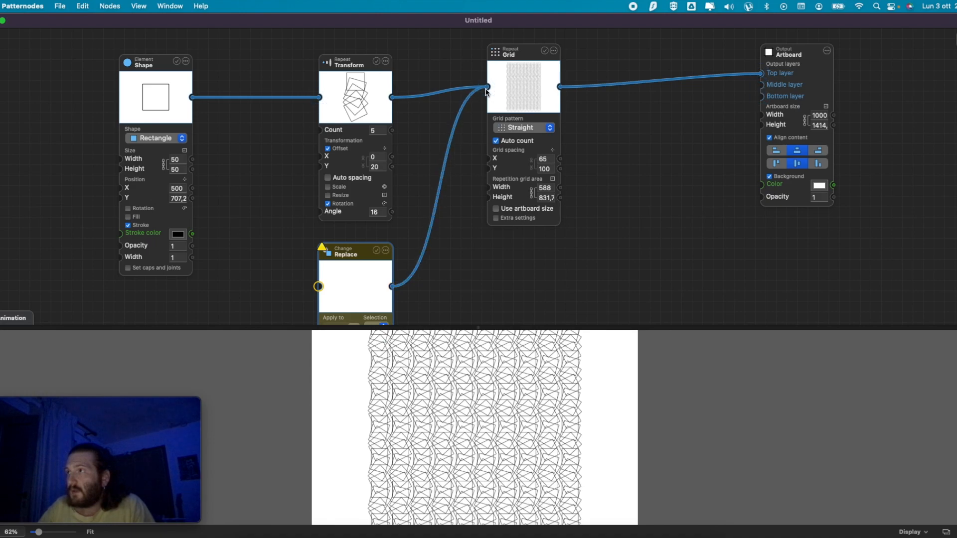
drag(351, 255, 349, 256)
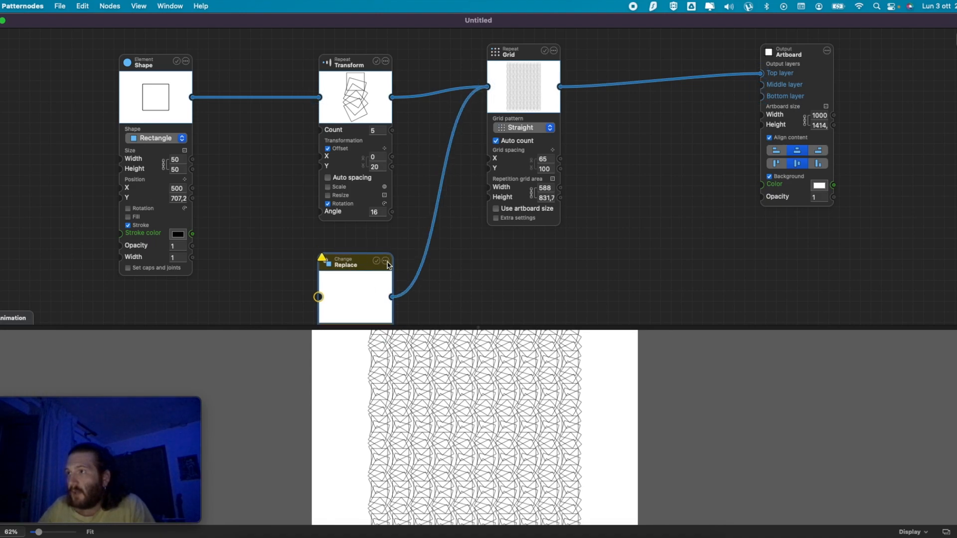
- Add a second Shape node and connect it to the Replace node's input
drag(473, 287, 626, 219)
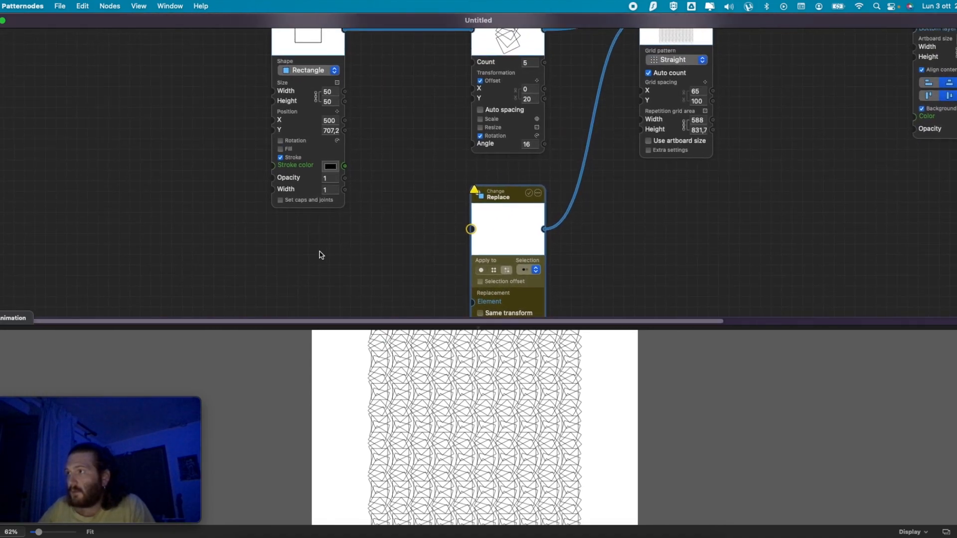
scroll(727, 140, up, 3)
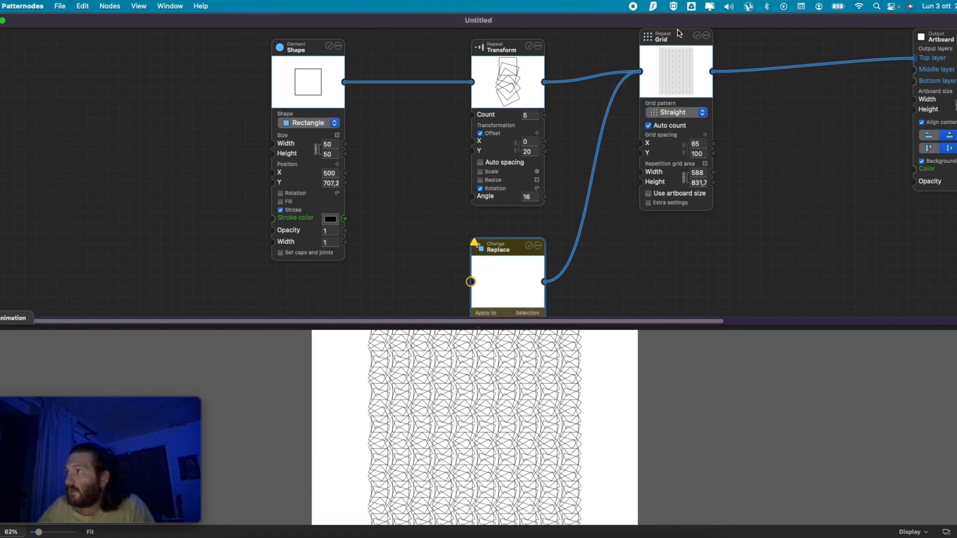
scroll(385, 282, down, 3)
right_click(396, 245)
mouse_move(405, 248)
mouse_move(548, 249)
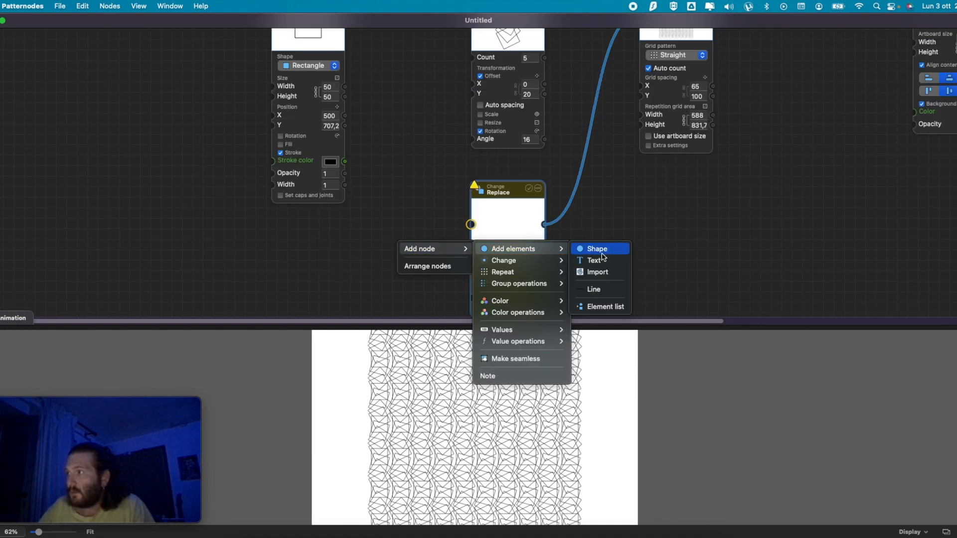
click(622, 253)
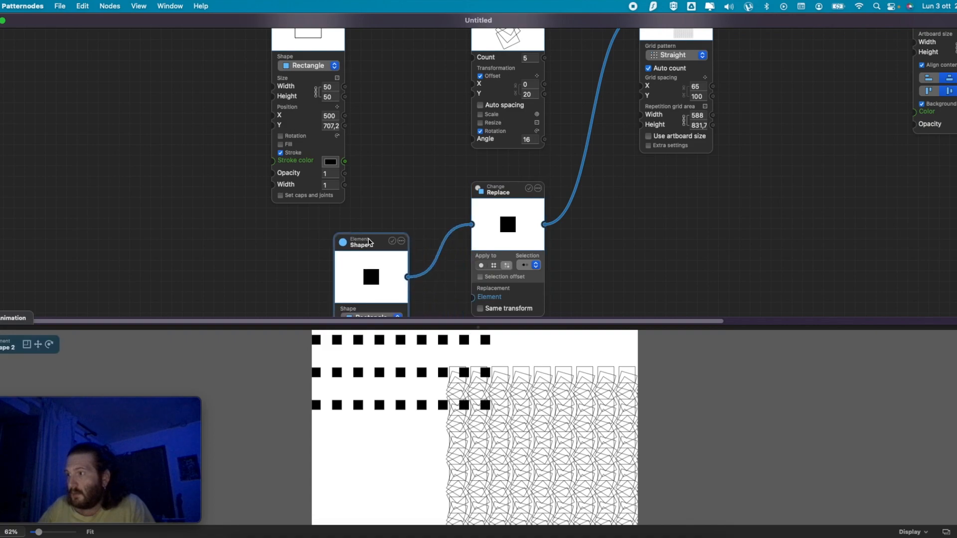
- Reroute the Replace node's output from the Grid to the Transform node, and line up Replace and Shape 2 below Shape 1
scroll(491, 218, up, 4)
drag(641, 86, 472, 98)
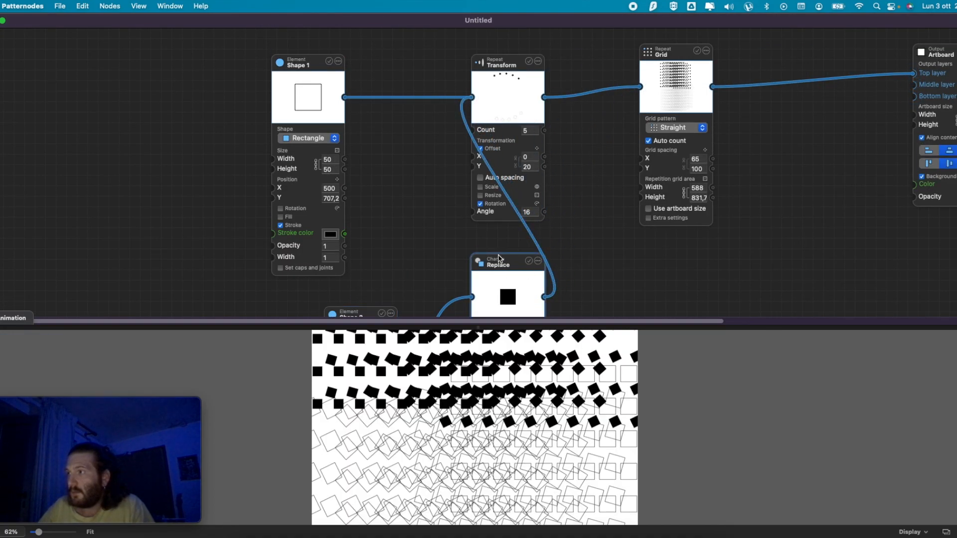
drag(497, 278, 422, 247)
scroll(423, 247, down, 4)
drag(345, 248, 291, 238)
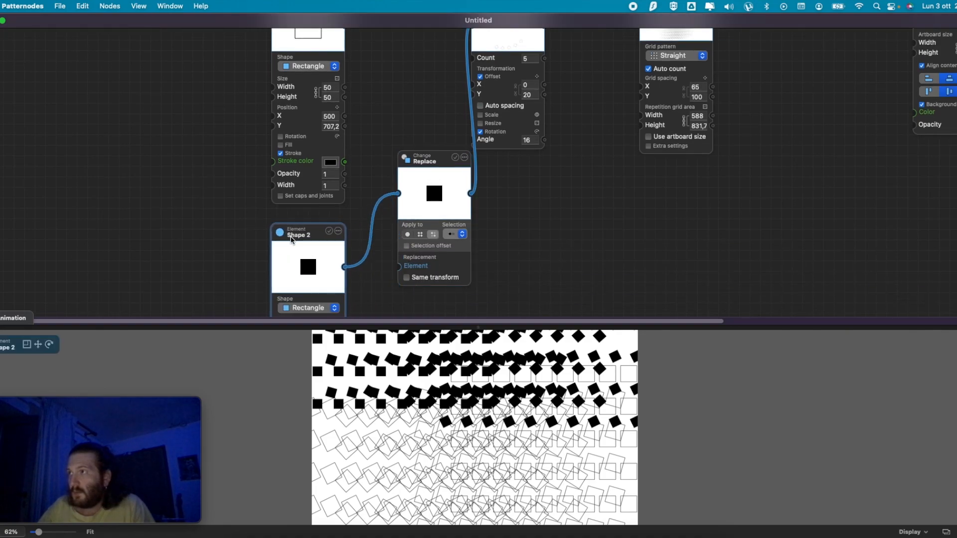
scroll(539, 190, up, 4)
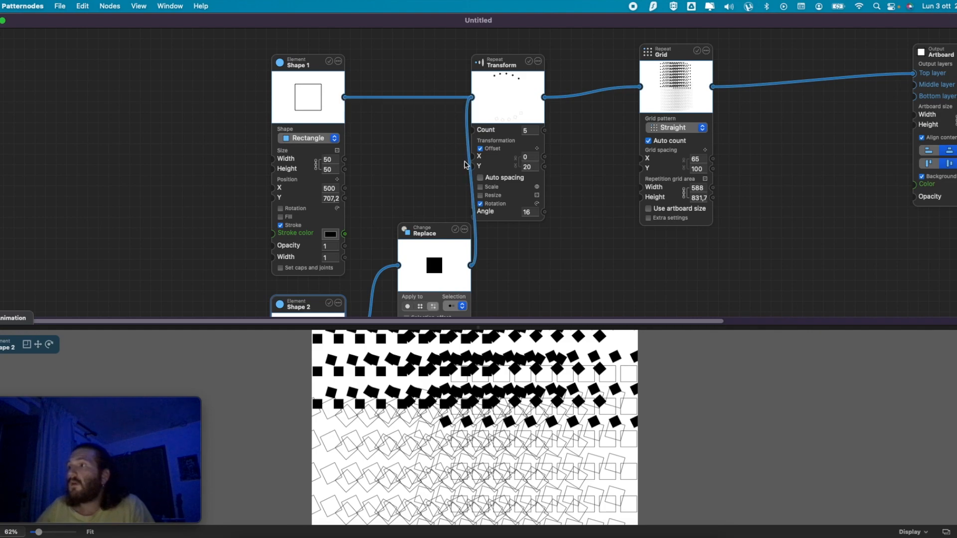
- Try the Third selection on the Replace node and set it to Quarter
click(453, 307)
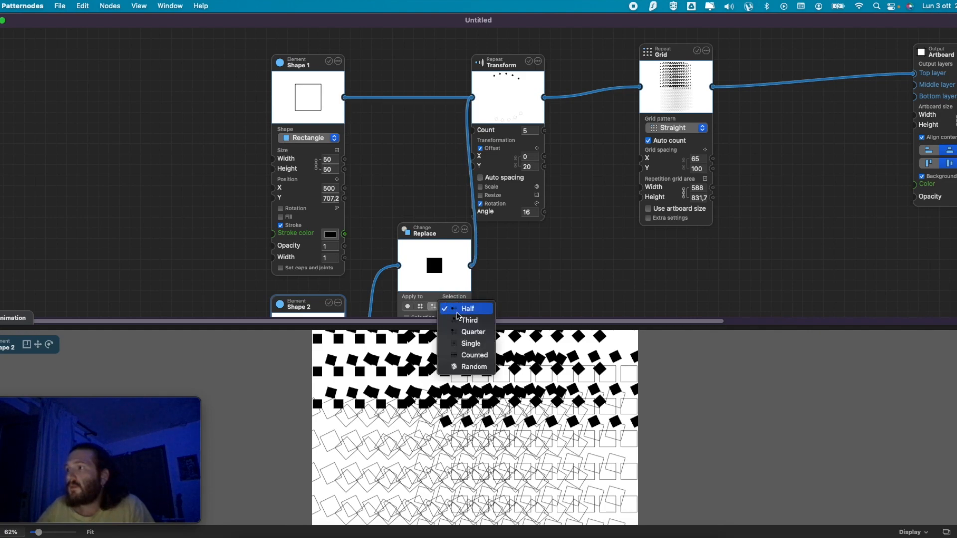
click(457, 320)
click(454, 307)
click(456, 318)
scroll(613, 360, down, 3)
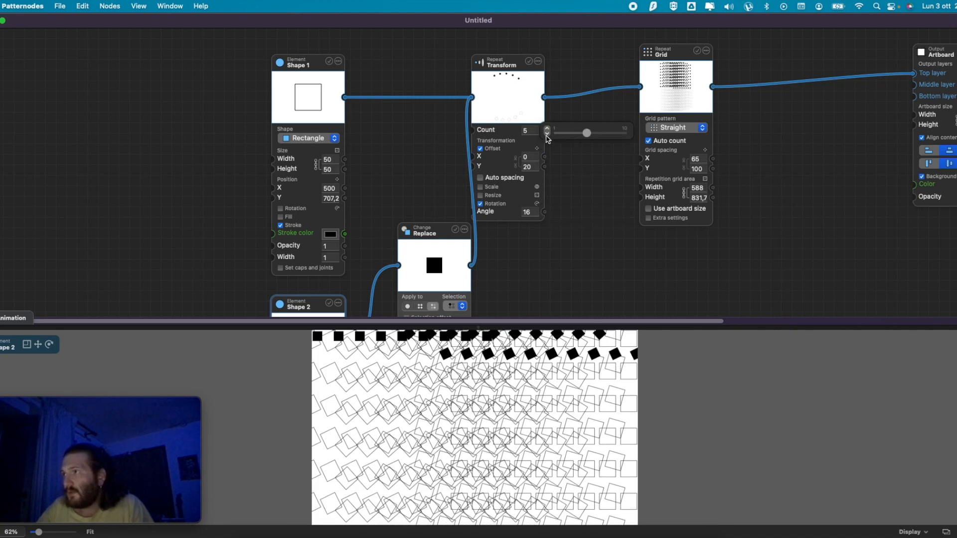
- Lower the Transform node's count to 1, raise it back to 5 and view the whole pattern
click(547, 134)
click(547, 135)
click(547, 135)
click(547, 135)
click(548, 129)
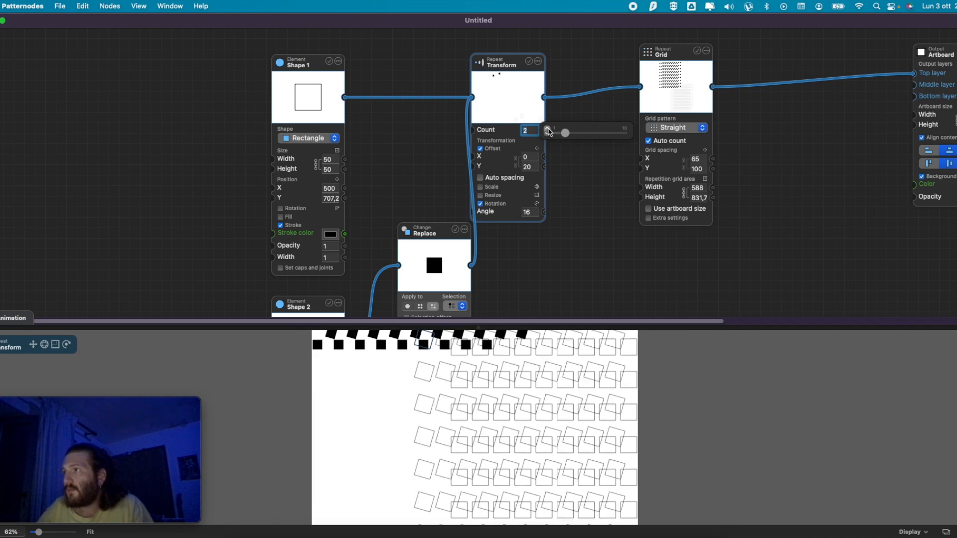
click(548, 128)
click(548, 129)
click(548, 129)
scroll(573, 354, down, 5)
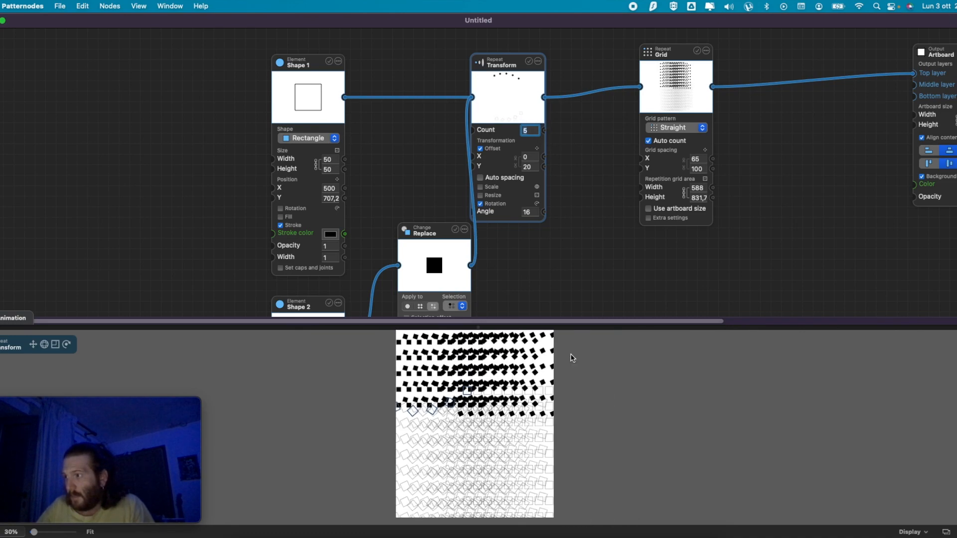
scroll(527, 403, up, 1)
- Turn off the fill of Shape 2 and turn on its stroke
scroll(401, 295, down, 5)
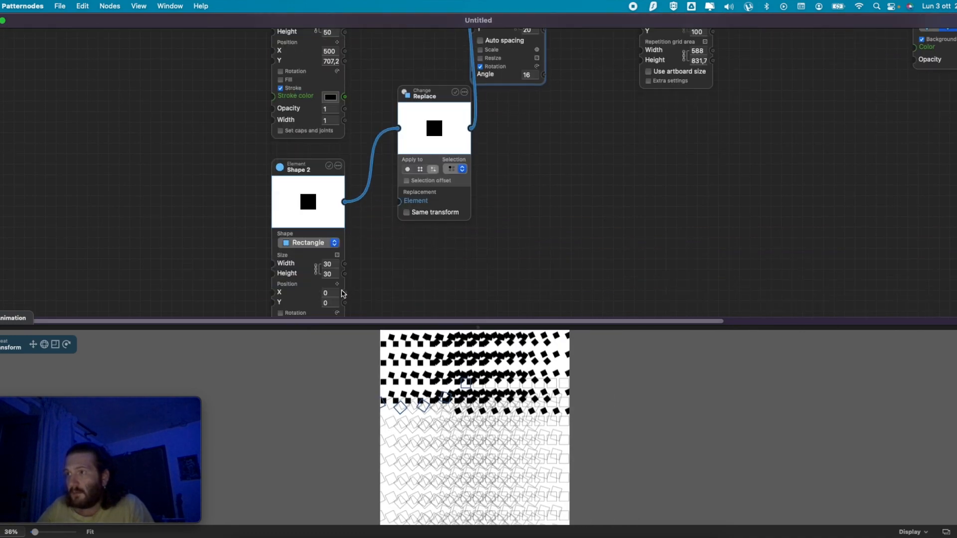
scroll(319, 257, down, 2)
click(280, 279)
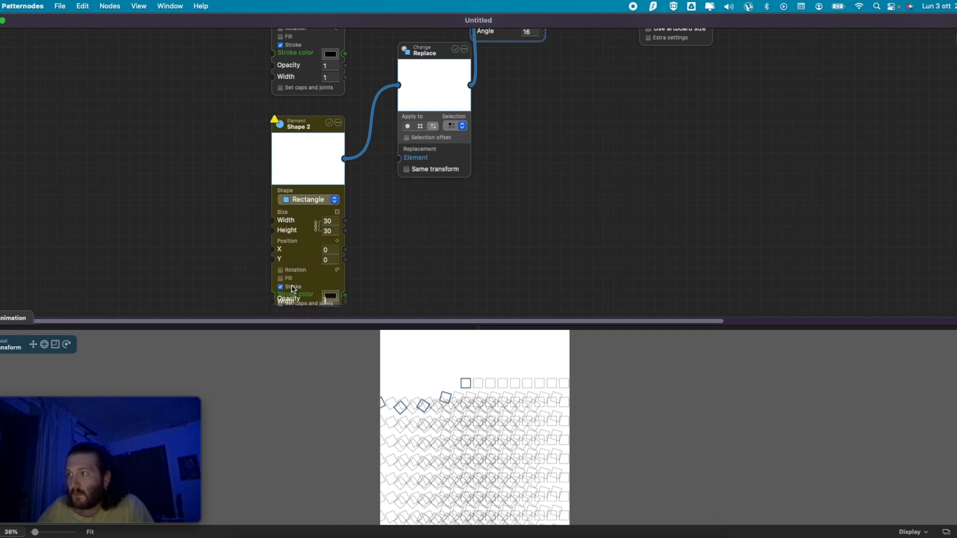
- Change Shape 2 to a right triangle and check the resulting pattern
scroll(434, 280, up, 2)
click(333, 247)
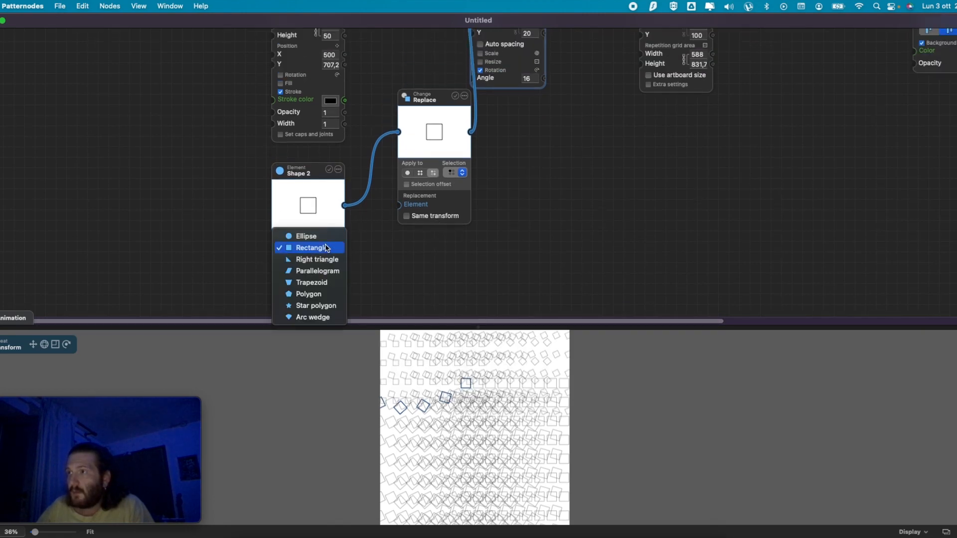
click(317, 260)
scroll(516, 357, up, 6)
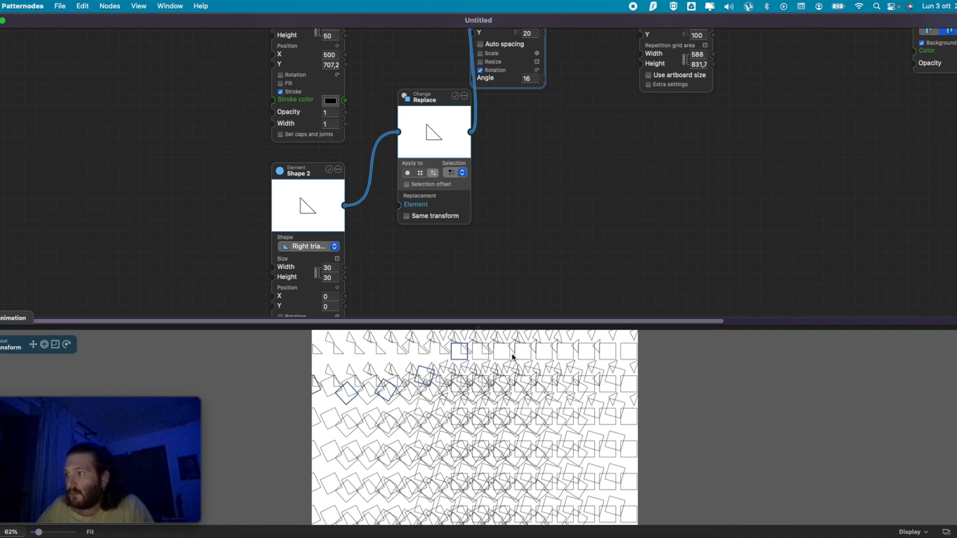
scroll(502, 351, down, 8)
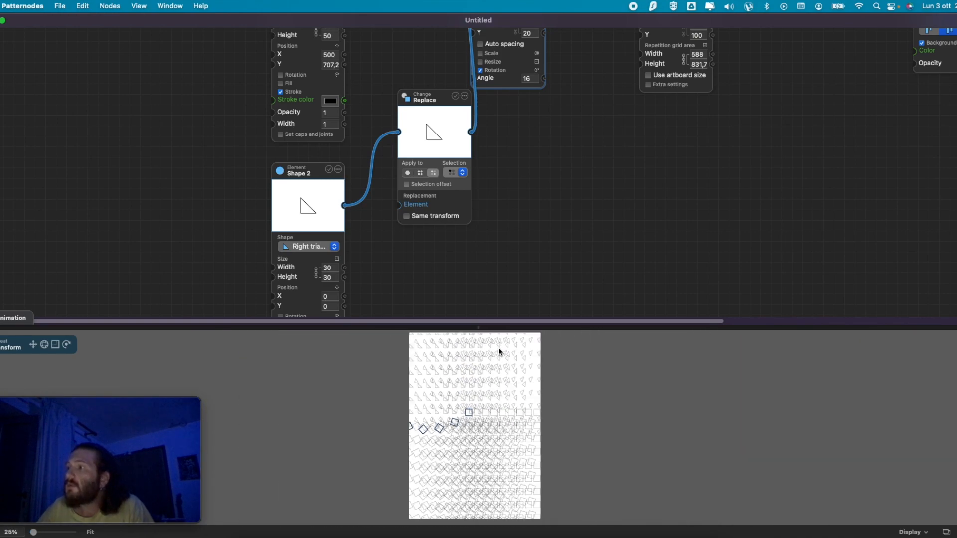
- Set the Transform node's offset to X 250 and Y about 353.6, and move the Artboard node closer to the Grid node
scroll(507, 235, up, 5)
click(514, 175)
click(513, 177)
drag(931, 42, 814, 52)
- Set the Grid node's spacing to 50 in both X and Y
click(679, 174)
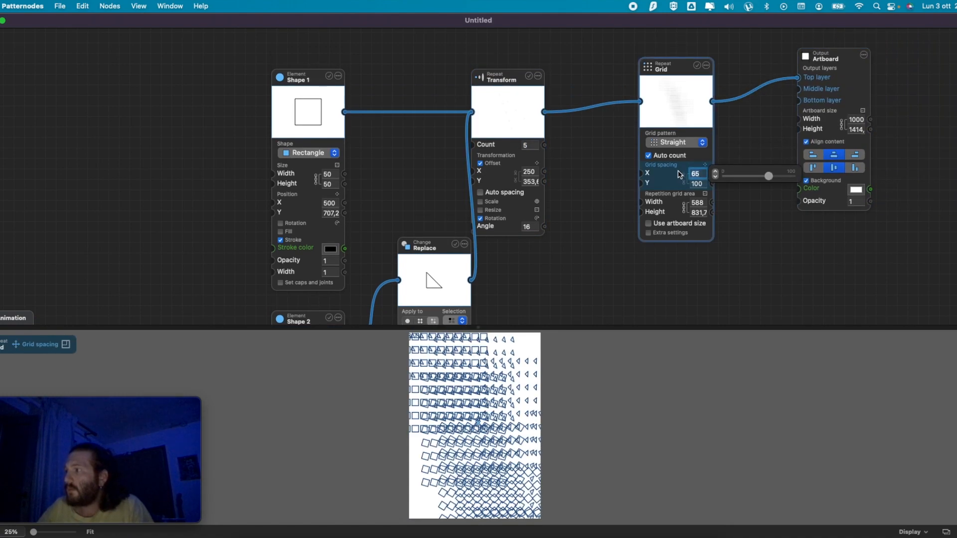
text(50)
key(Tab)
text(50)
key(Tab)
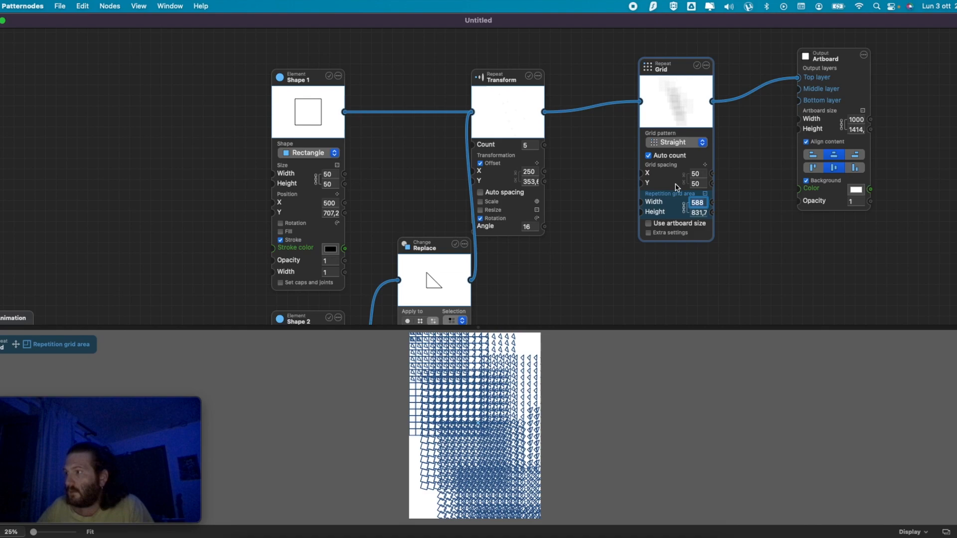
- Shrink the Grid node's repetition area to 324 wide and about 458 high, and inspect the resulting pattern
mouse_move(692, 206)
mouse_move(764, 205)
mouse_down()
mouse_move(733, 205)
mouse_move(745, 208)
mouse_up()
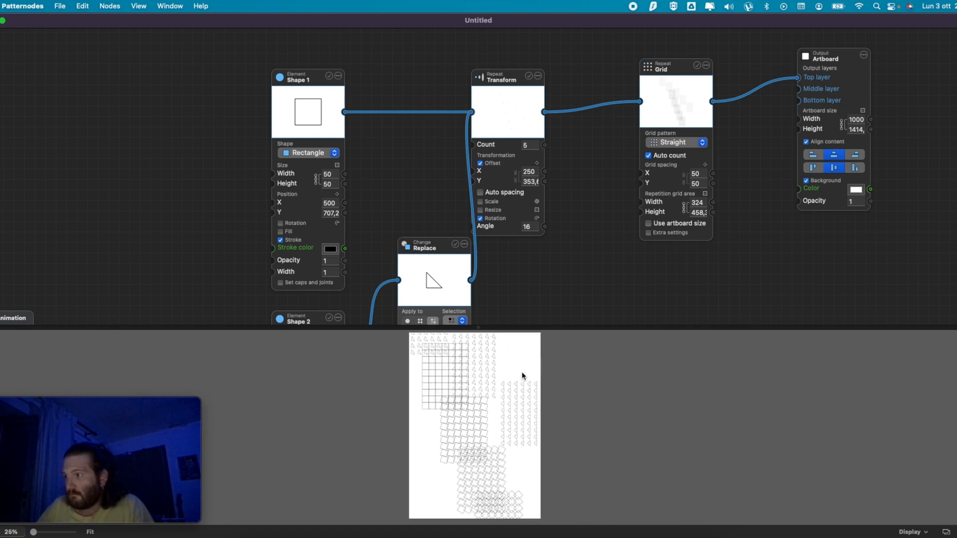
scroll(523, 375, up, 2)
scroll(524, 372, up, 1)
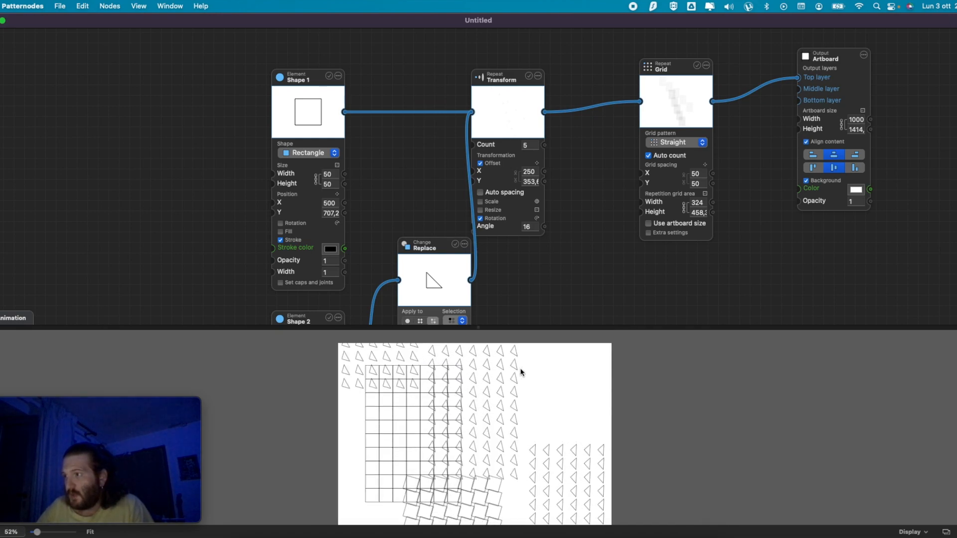
scroll(519, 369, down, 3)
scroll(519, 370, up, 2)
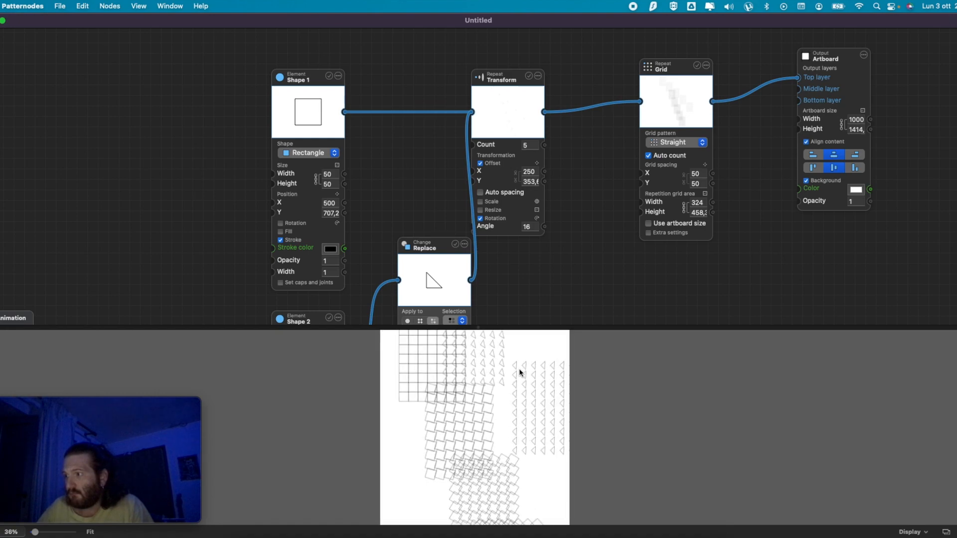
scroll(522, 372, down, 2)
- Try moving the Replace node up between Shape 1 and Transform and rerouting its output to the Grid node's input
drag(432, 241, 406, 138)
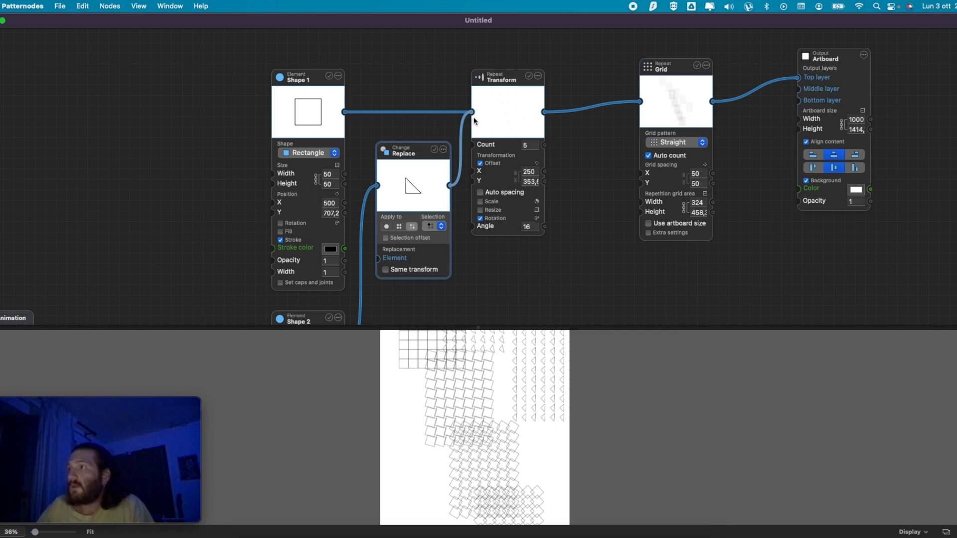
drag(472, 115, 641, 104)
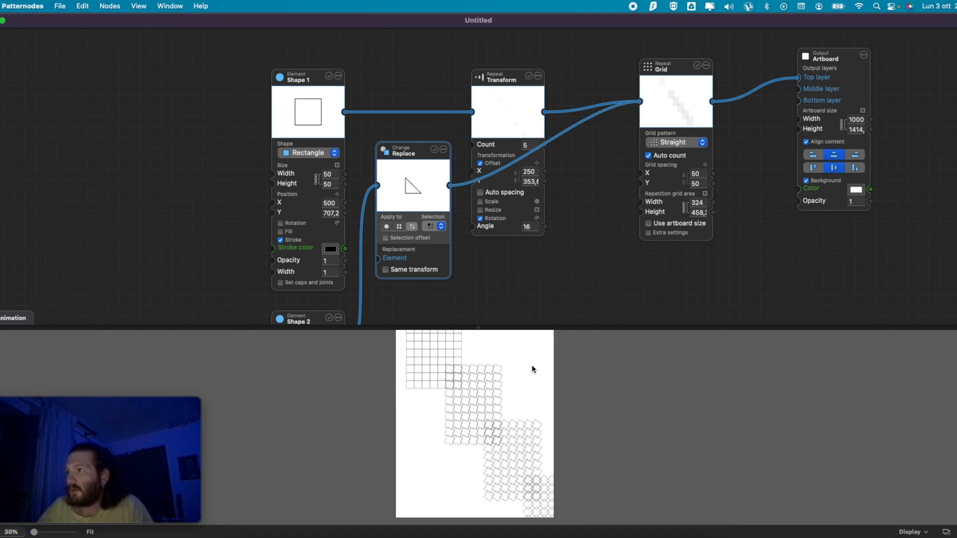
scroll(530, 370, down, 2)
- Remove the connection between the Replace node and the Grid node's input
right_click(632, 102)
click(603, 170)
right_click(642, 101)
click(684, 170)
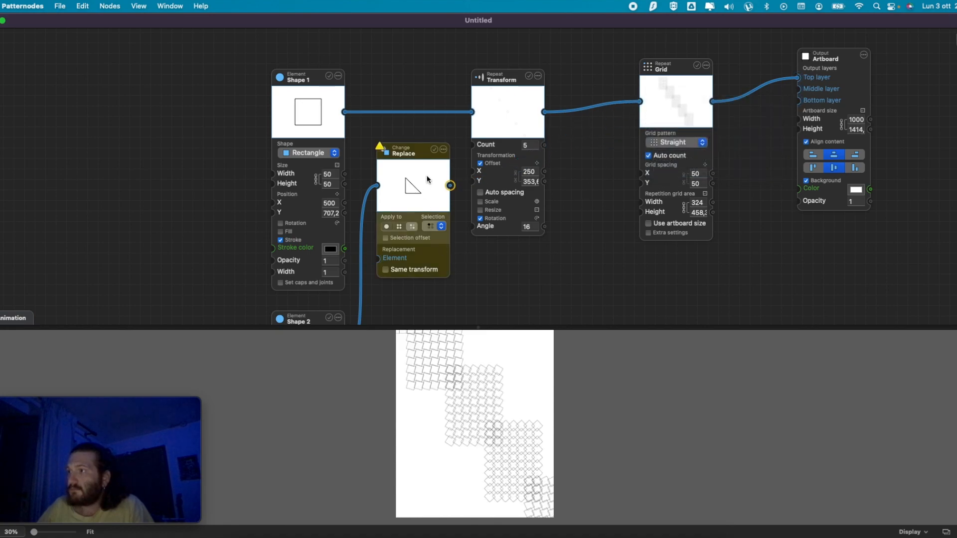
- Delete the Replace node and the Shape 2 node
click(443, 150)
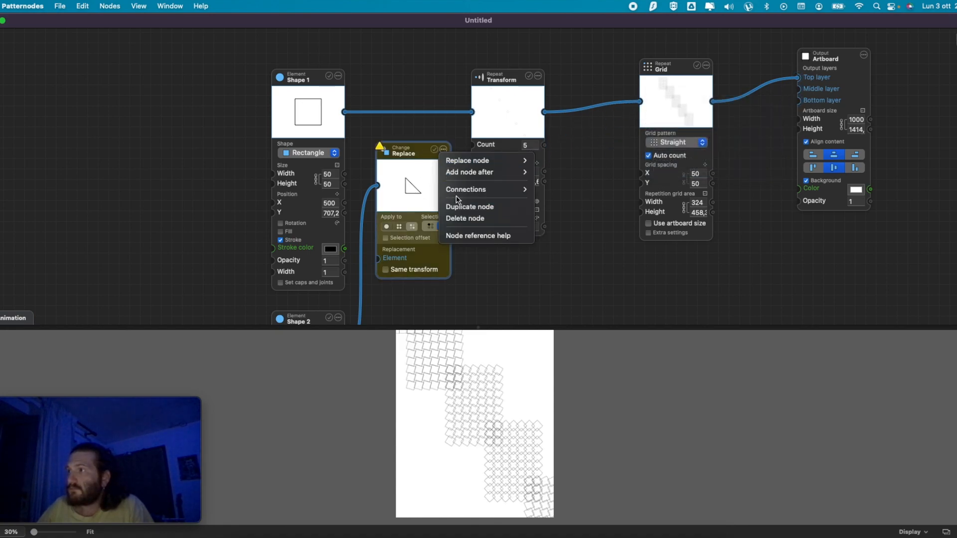
click(471, 219)
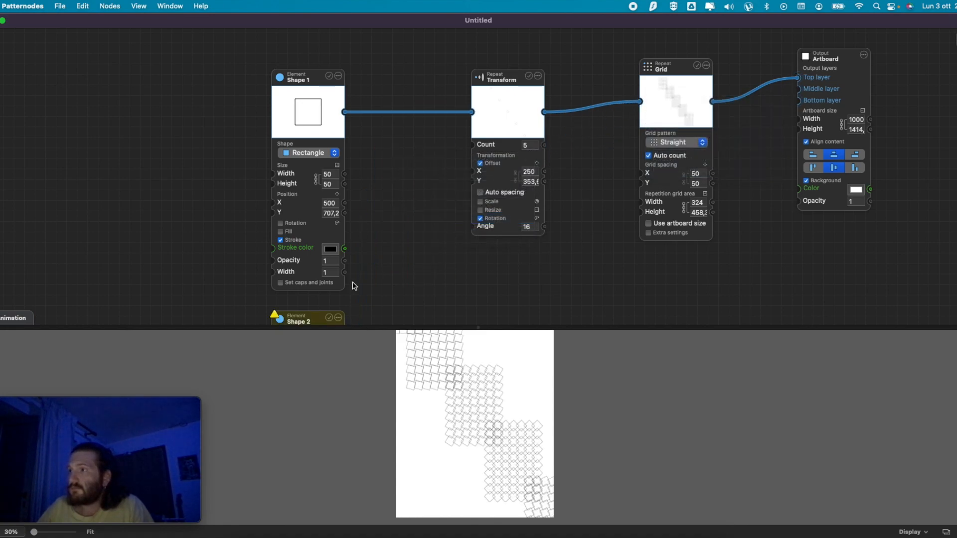
click(340, 321)
click(367, 404)
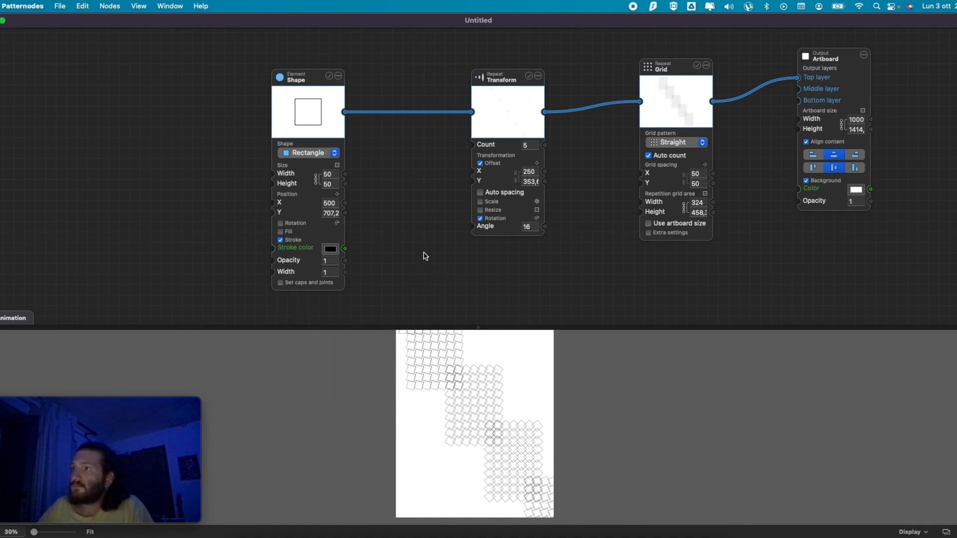
- Undo the node deletions and rerouting so Shape 2 feeds Replace and Replace feeds Transform again
key(super+z)
key(super+z)
key(super+z)
key(super+z)
key(super+z)
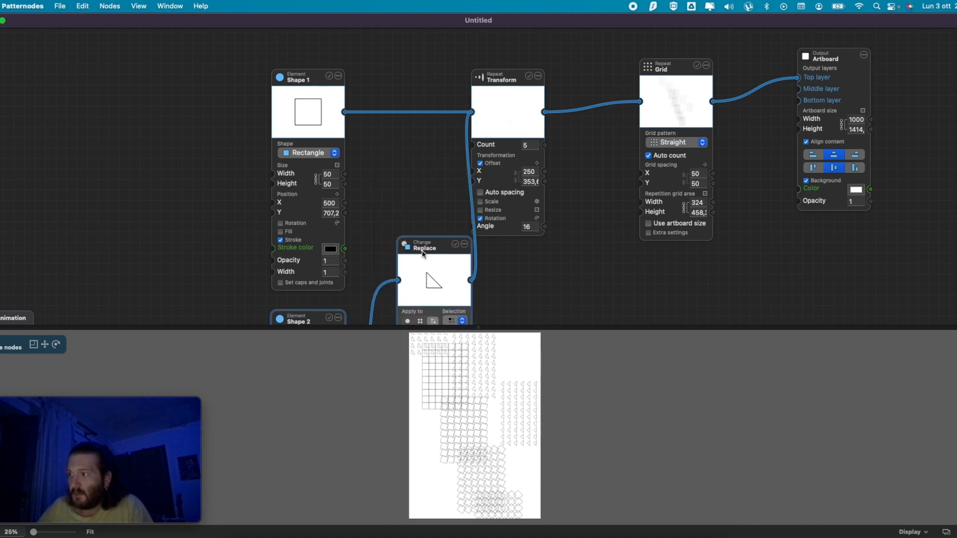
key(super+z)
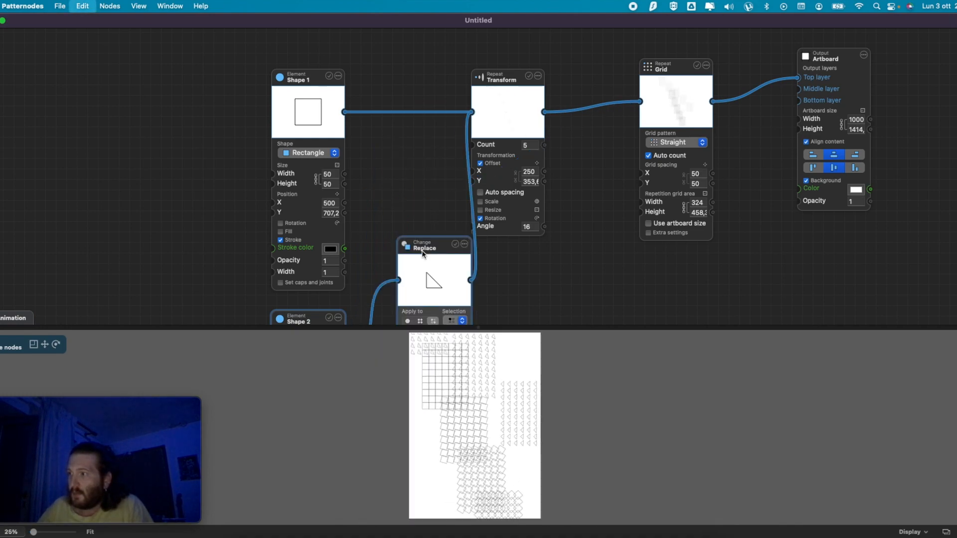
- Export the pattern as an SVG named excercise_3.svg in the Patternodes Course folder
key(super+e)
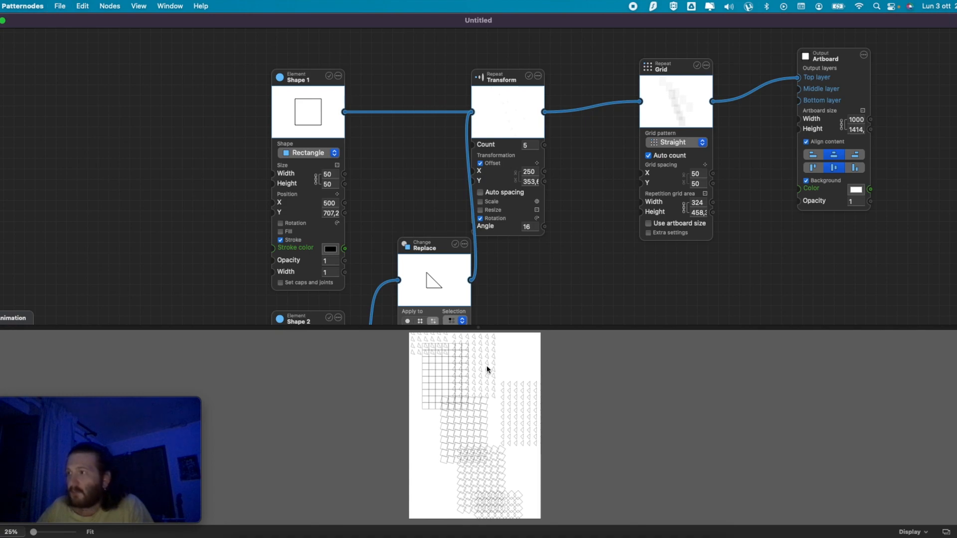
click(497, 124)
key(BackSpace)
text(3)
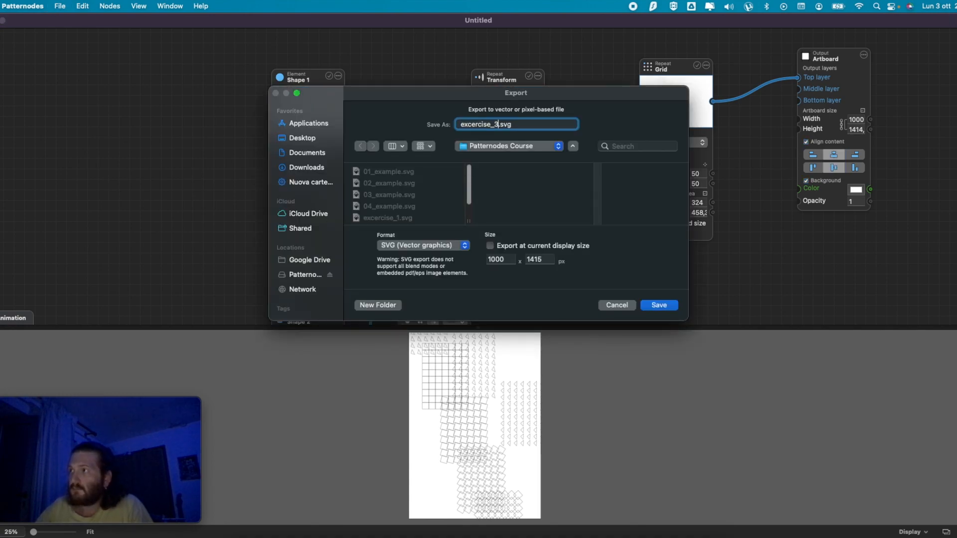
key(Return)
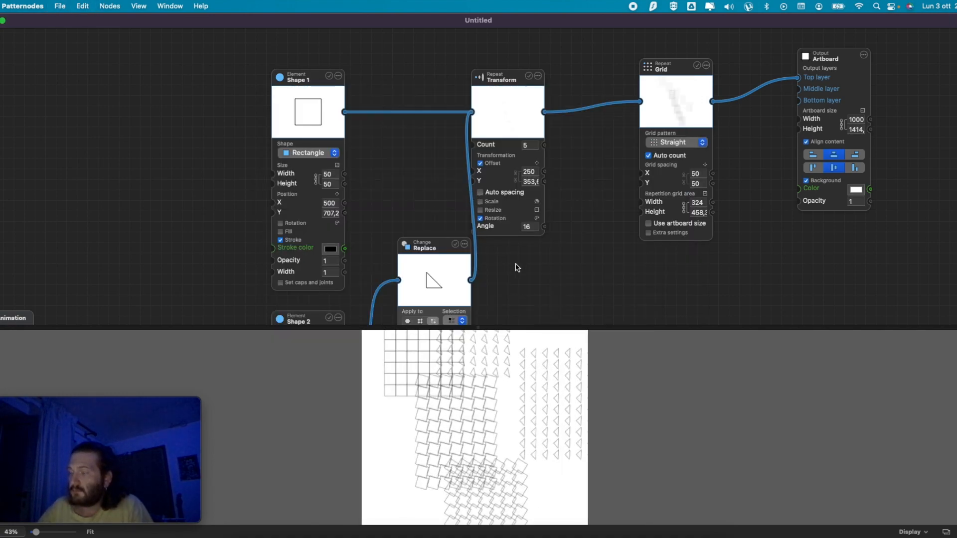
- Undo the earlier edits back to the single outlined square pattern, before Shape 2 was added and with Replace linked only to Grid
key(super+z)
key(super+z)
key(super+z)
key(super+z)
key(super+z)
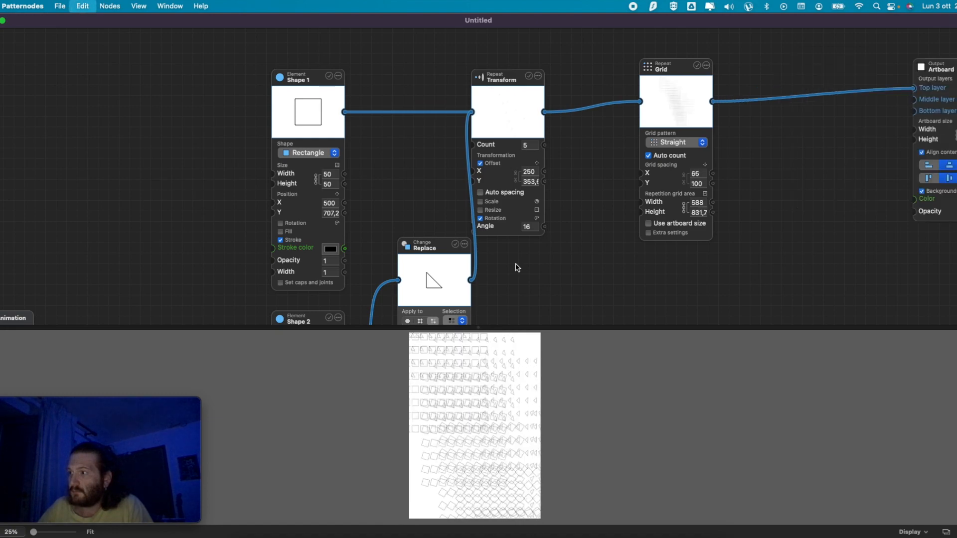
key(super+z)
key(super+z)
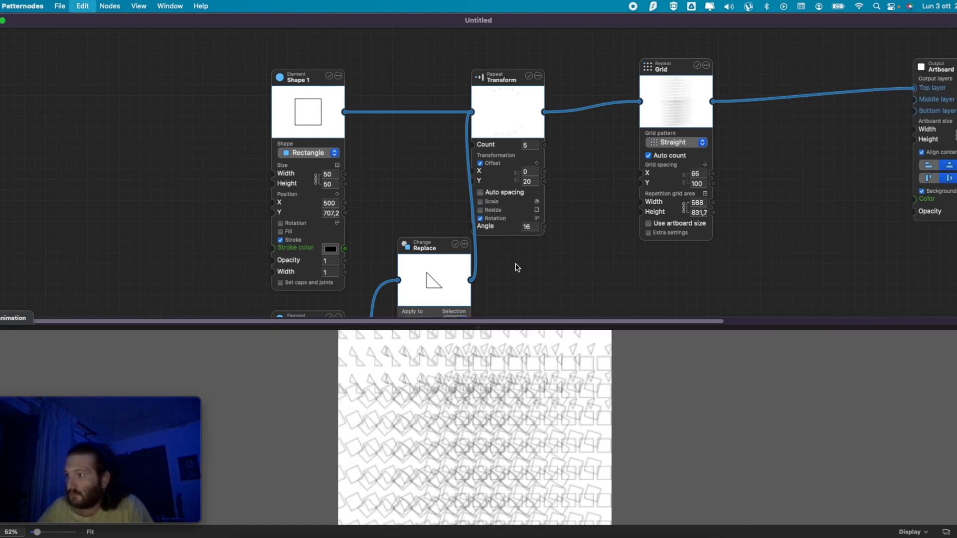
key(super+z)
key(super+z)
key(super+z)
key(super+z)
key(super+z)
key(super+z)
key(super+z)
key(super+z)
key(super+z)
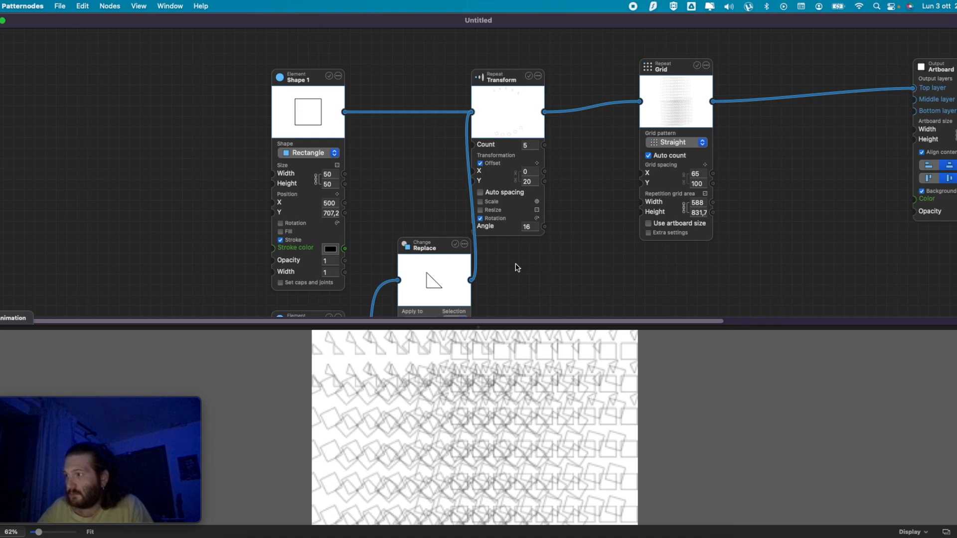
key(super+z)
key(super+z)
key(super+z)
key(super+z)
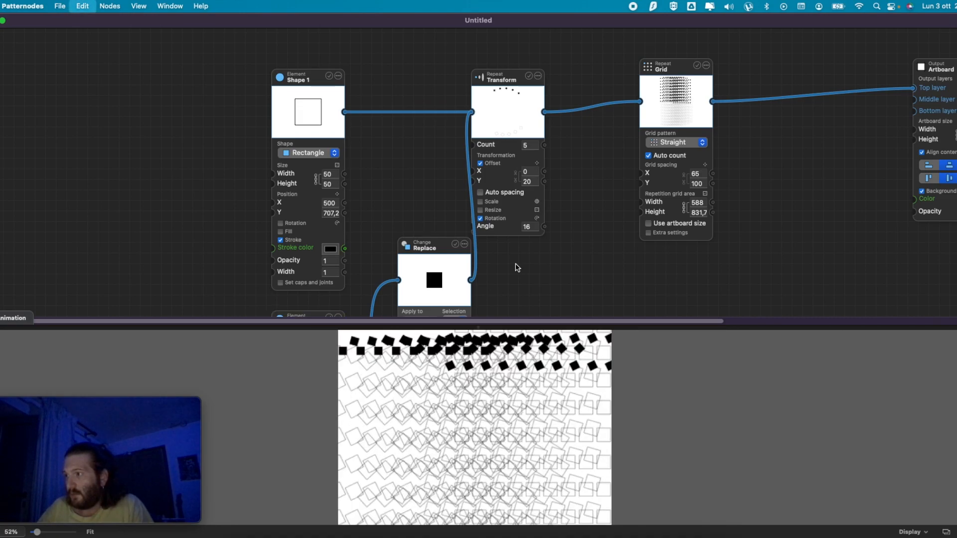
key(super+shift+z)
key(super+shift+z)
key(super+shift+z)
key(super+shift+z)
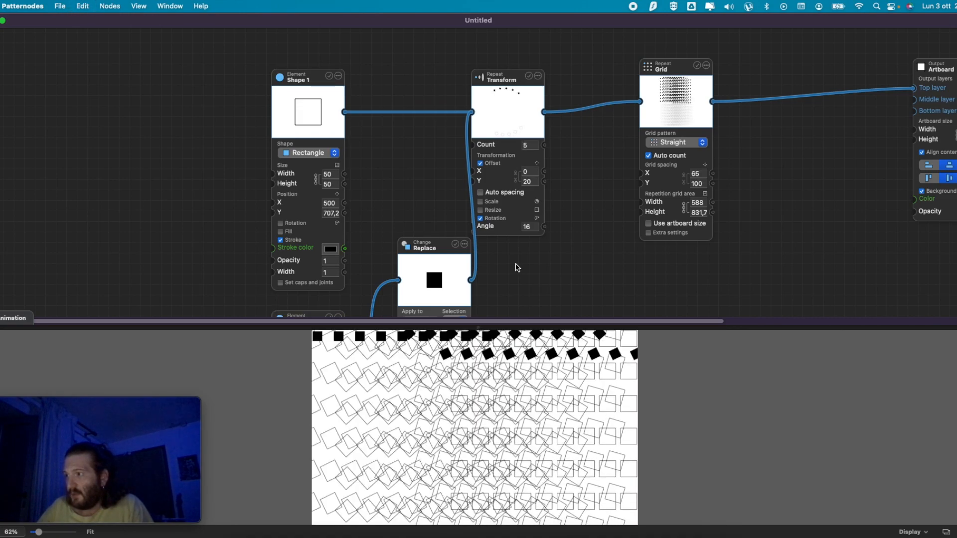
key(super+shift+z)
key(super+shift+z)
key(super+shift+z)
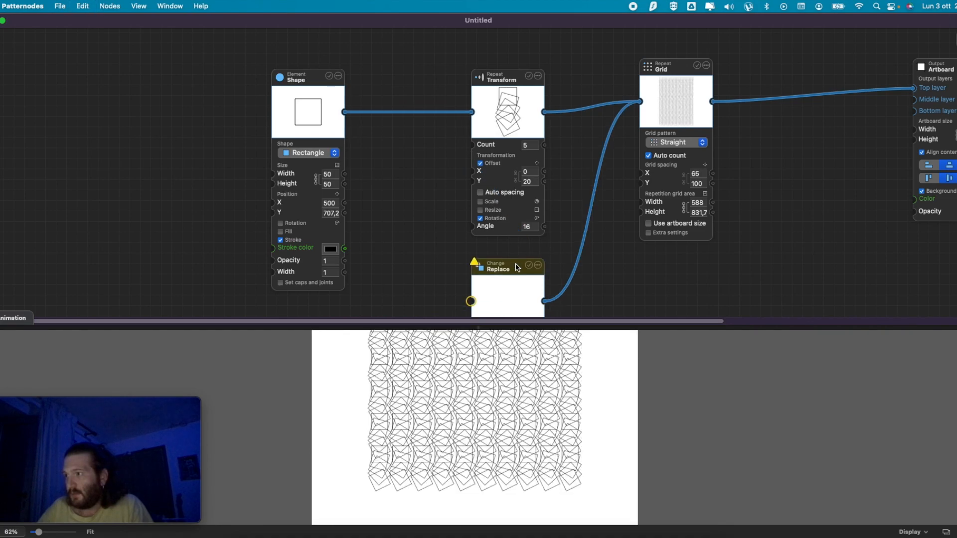
- Disconnect the Replace node from the Grid node and delete it
scroll(598, 296, down, 3)
drag(623, 61, 554, 202)
click(522, 224)
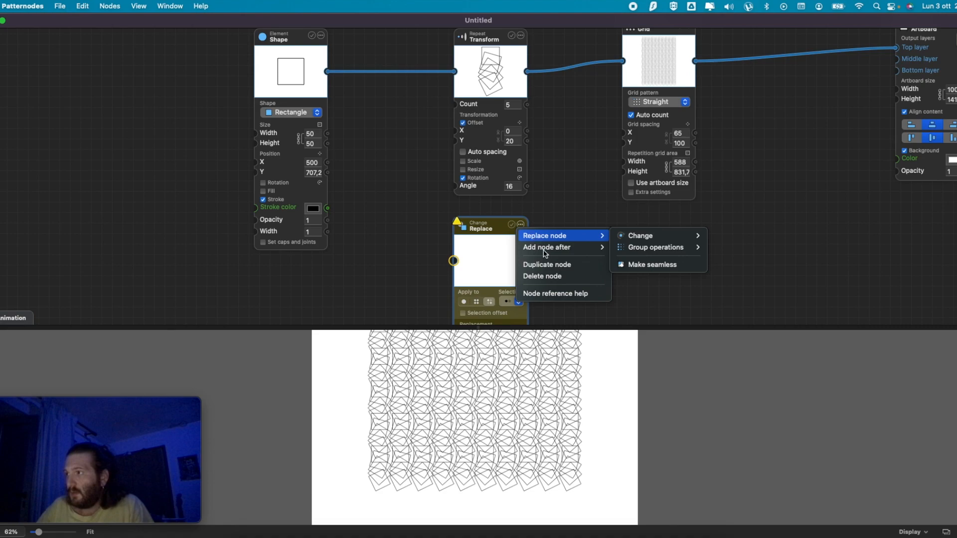
click(556, 277)
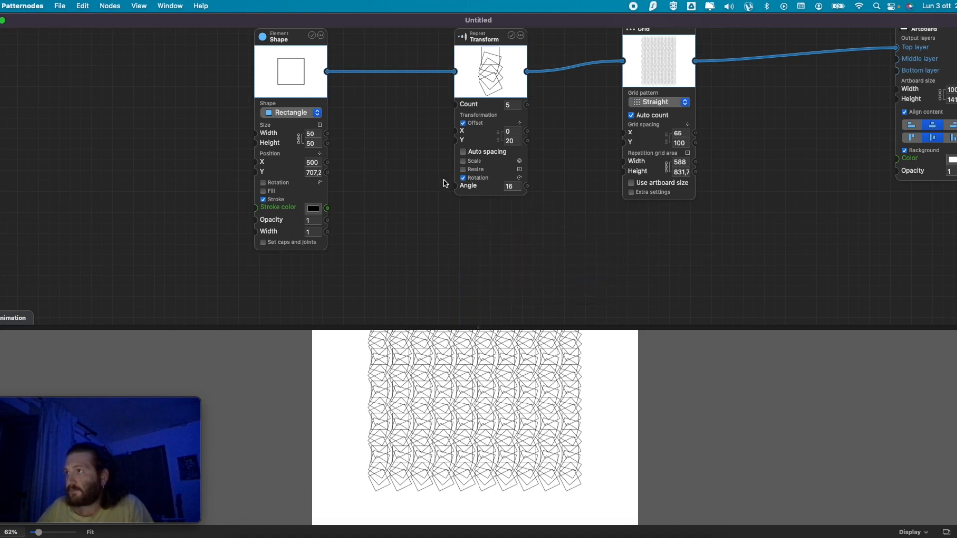
- Add a Radial repeat node in the space between the Transform and Grid nodes, shifting Transform slightly aside
scroll(489, 99, up, 2)
mouse_move(521, 168)
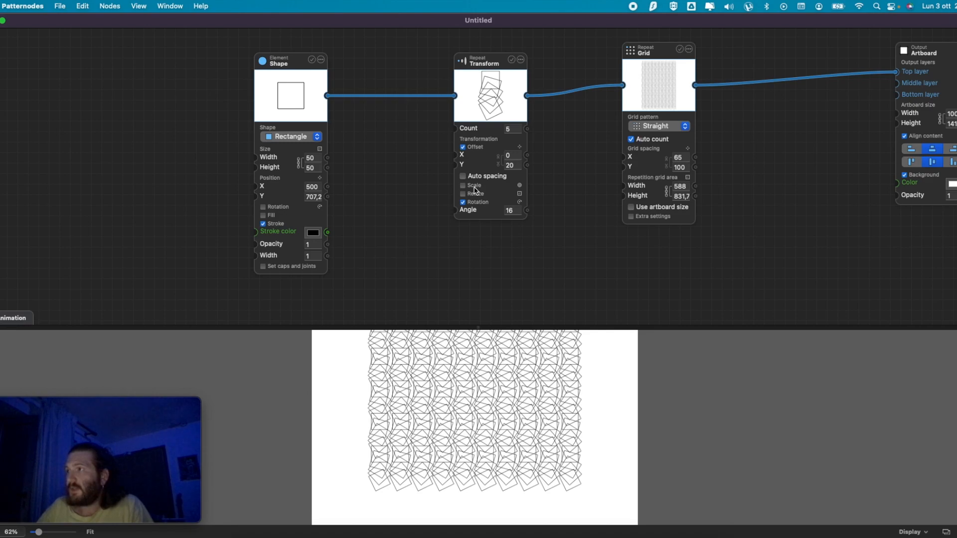
drag(498, 64, 487, 65)
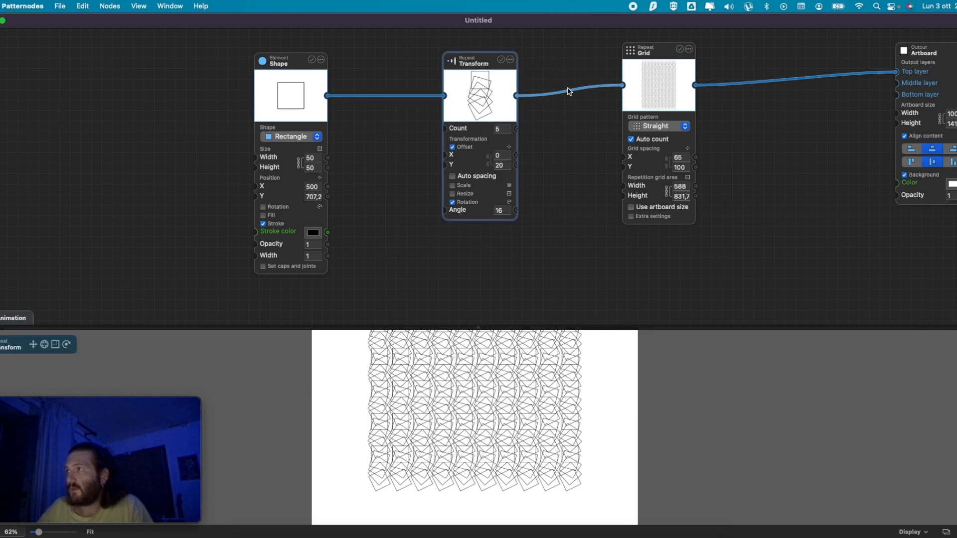
right_click(568, 225)
mouse_move(590, 234)
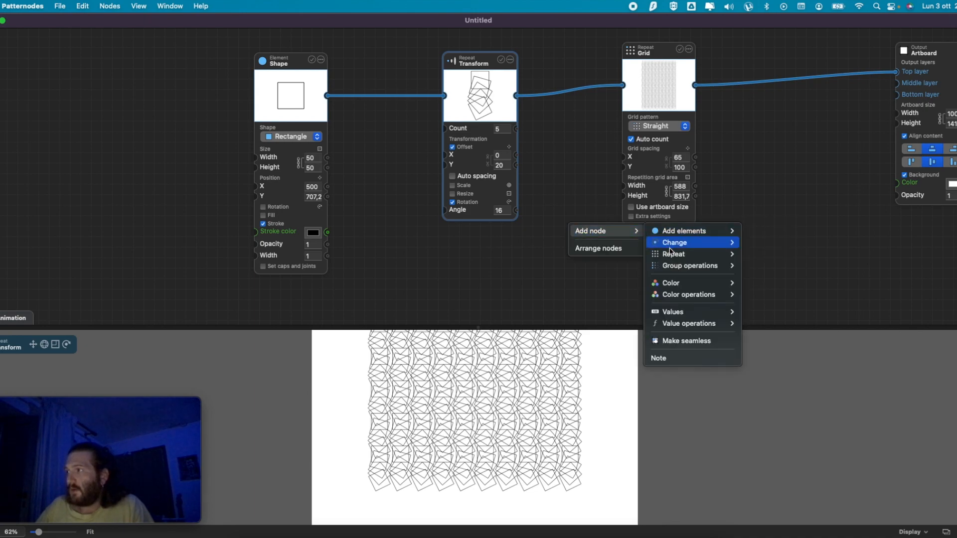
mouse_move(698, 254)
click(771, 282)
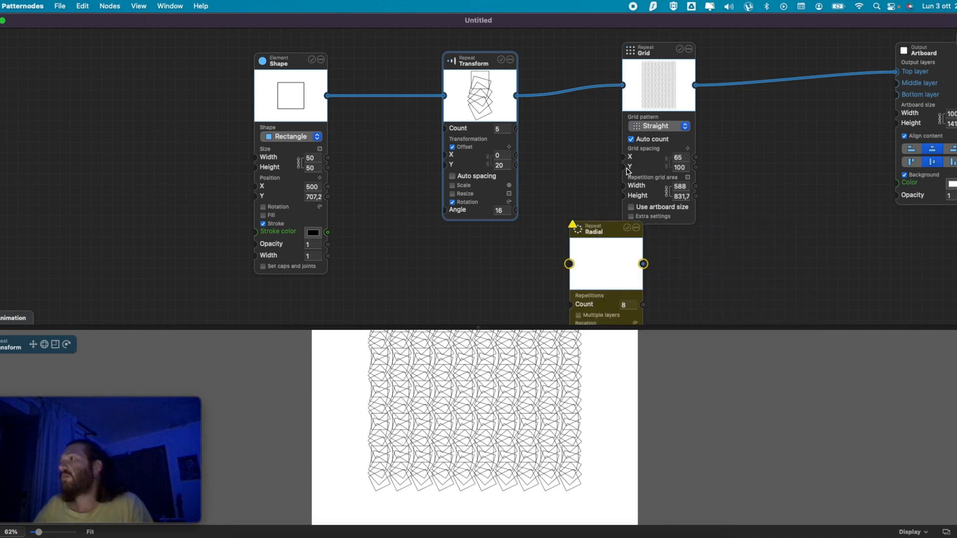
drag(603, 232, 603, 179)
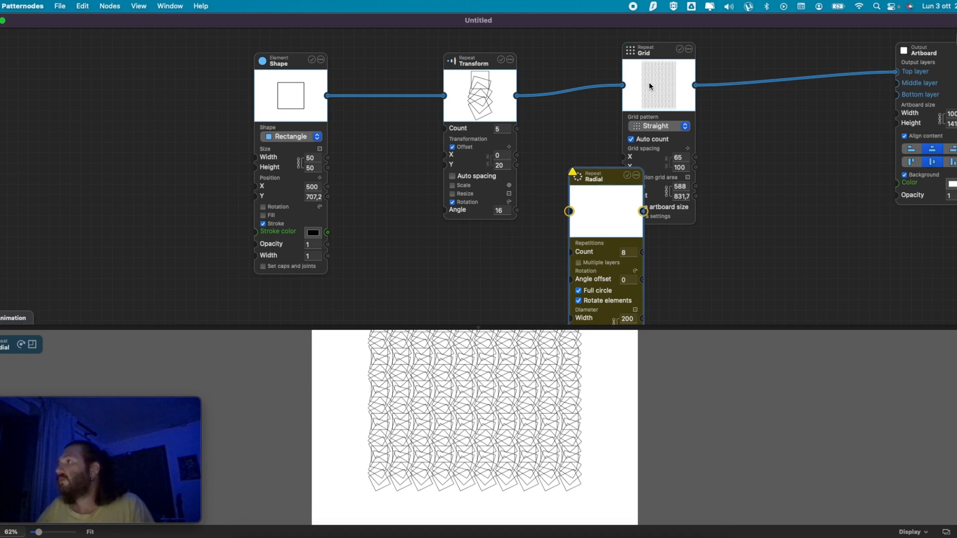
- Reroute the Transform output into the Radial node, and move the disconnected Grid node out of the way
drag(623, 85, 569, 211)
drag(696, 85, 646, 212)
drag(896, 72, 646, 211)
click(669, 79)
drag(669, 49, 816, 280)
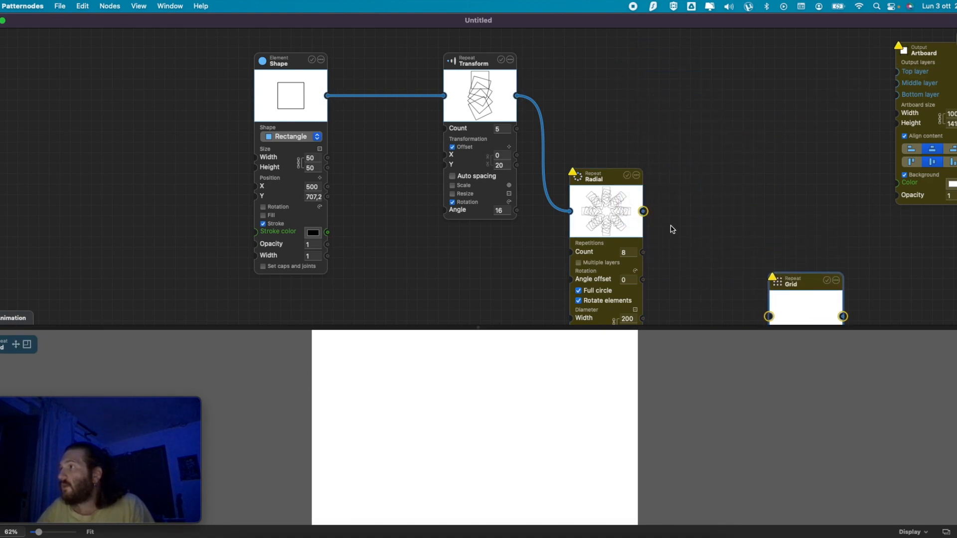
- Connect the Radial node's output to the Artboard's top layer and place the node in line with Transform
drag(647, 213, 896, 71)
drag(601, 172, 623, 88)
scroll(516, 397, up, 3)
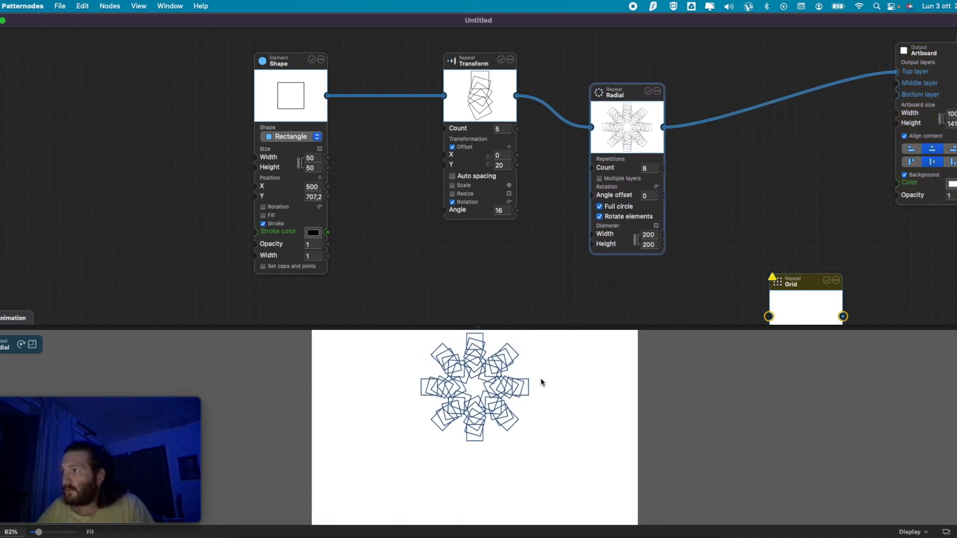
- Increase the Radial node's diameter to 570 in both width and height
click(651, 239)
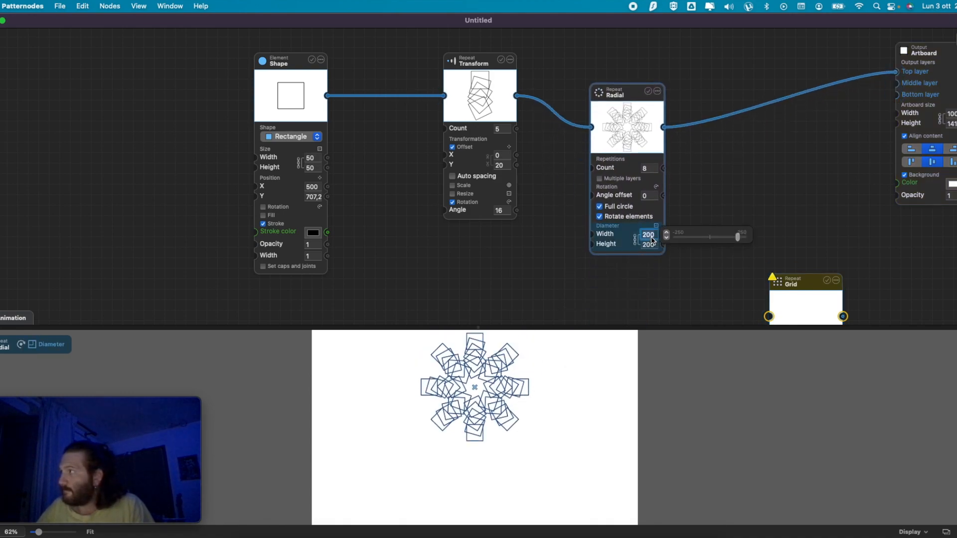
key(shift+Up)
key(shift+Up)
key(shift+Up)
key(shift+Up)
key(shift+Up)
key(shift+Up)
key(shift+Up)
key(shift+Up)
key(shift+Up)
key(shift+Up)
key(shift+Up)
key(shift+Up)
key(shift+Up)
key(shift+Up)
key(shift+Up)
key(shift+Up)
key(shift+Up)
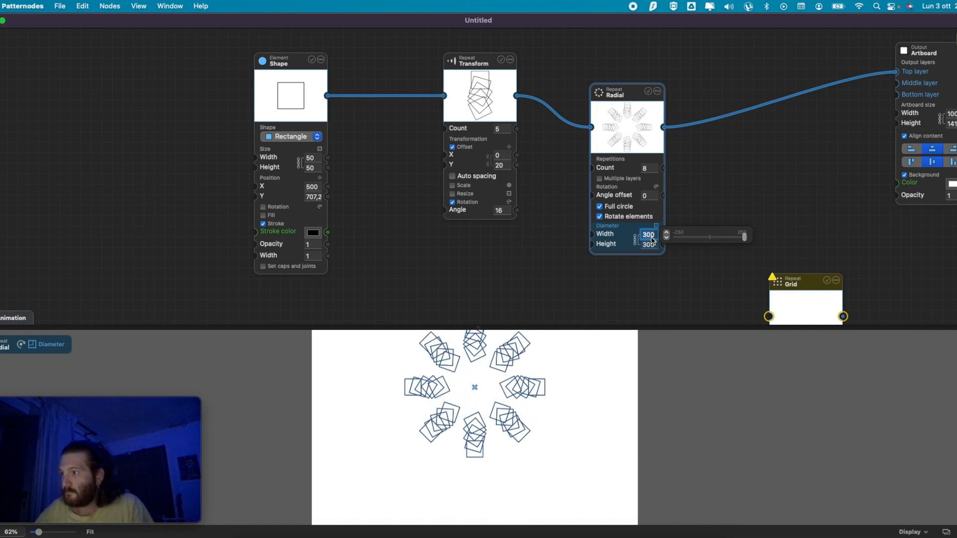
key(shift+Up)
key(shift+Up)
key(shift+Up)
key(shift+Up)
key(shift+Up)
key(shift+Up)
key(shift+Up)
key(shift+Up)
key(shift+Up)
key(shift+Up)
key(shift+Up)
key(shift+Up)
key(shift+Up)
key(shift+Up)
key(shift+Up)
key(shift+Up)
key(shift+Up)
key(shift+Up)
key(shift+Up)
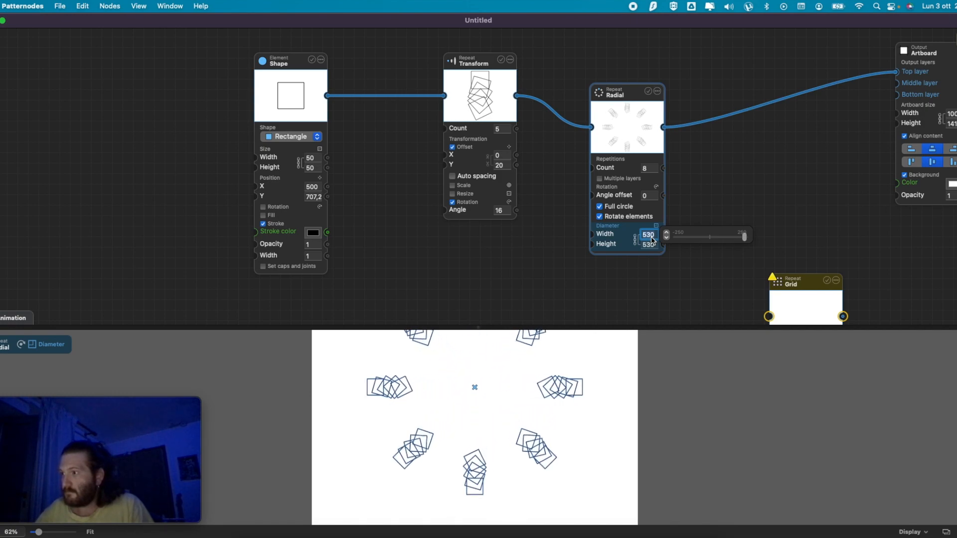
key(shift+Up)
- Set the Transform node's repeat count to 10
click(501, 130)
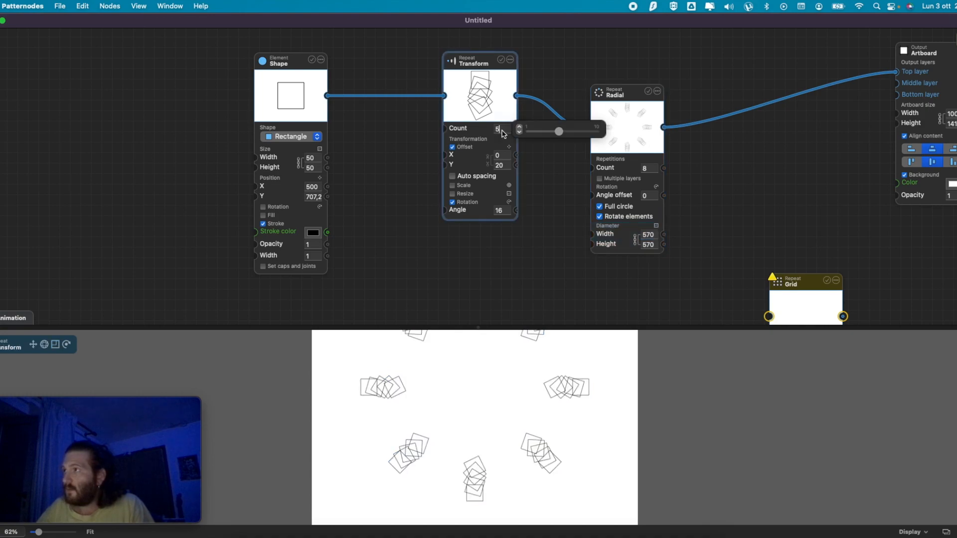
key(shift+Up)
key(shift+Up)
key(shift+Down)
key(Down)
key(Down)
key(Down)
key(Down)
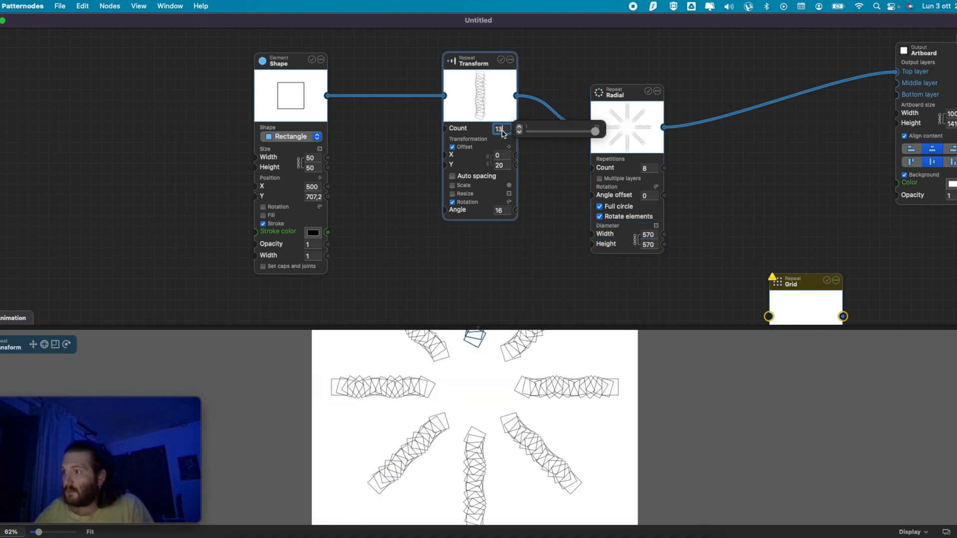
key(Down)
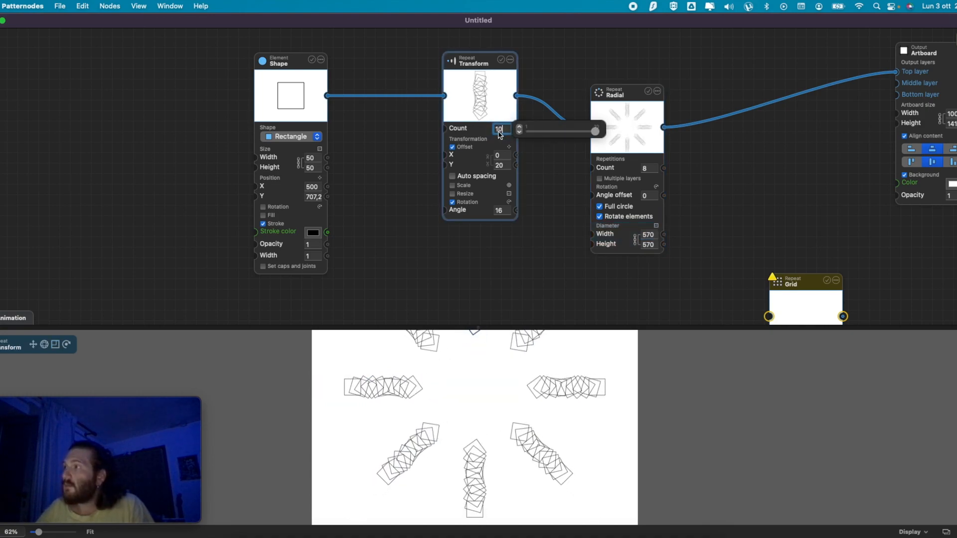
- Increase the Radial node's repetition count to 31 and inspect the resulting ring pattern
click(656, 172)
key(shift+Up)
key(Up)
key(Up)
key(Up)
key(Up)
key(Up)
key(Up)
key(Up)
key(Up)
key(Up)
key(Up)
key(Up)
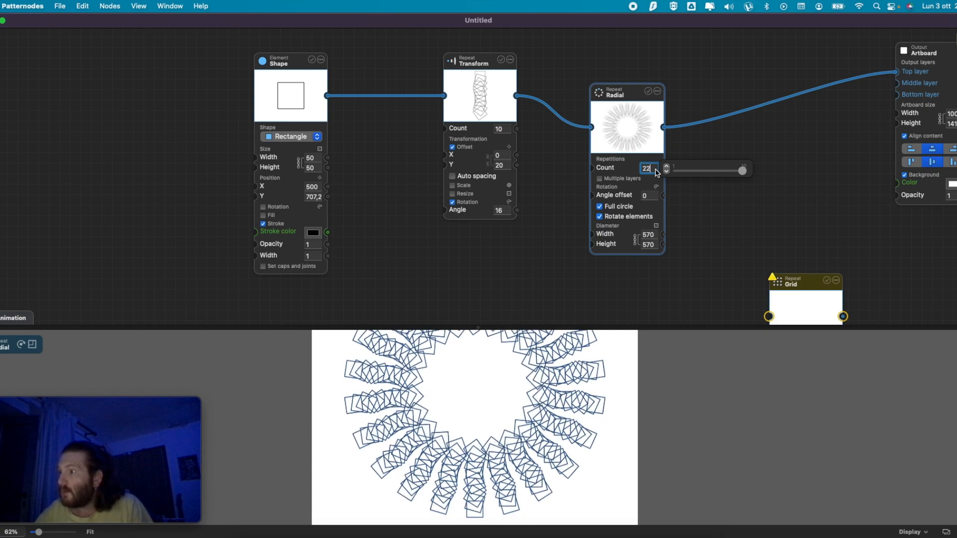
key(Up)
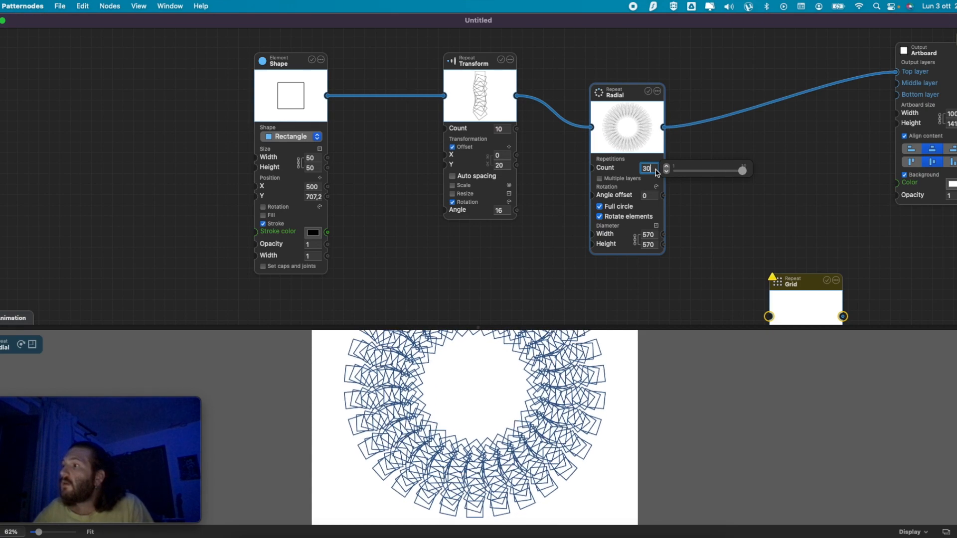
key(Up)
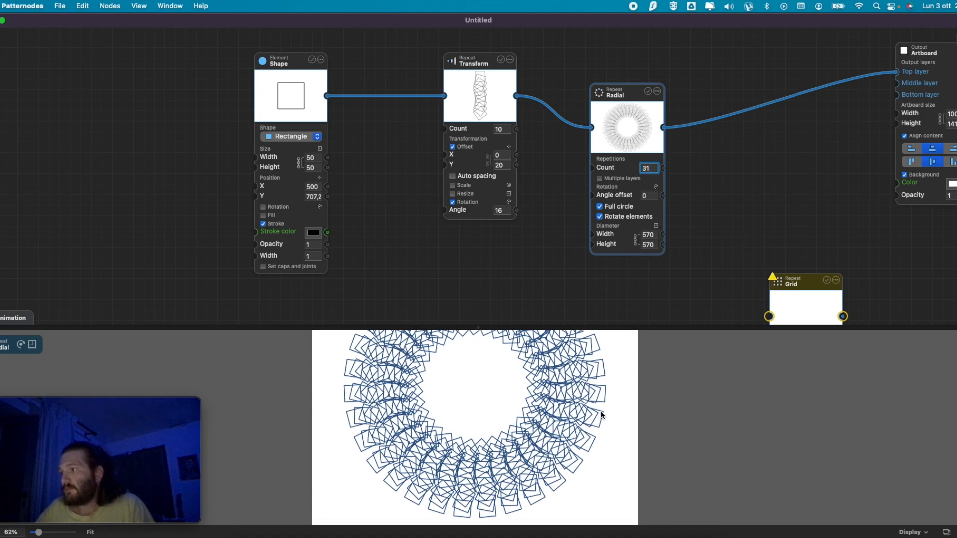
scroll(563, 386, down, 3)
scroll(564, 386, up, 2)
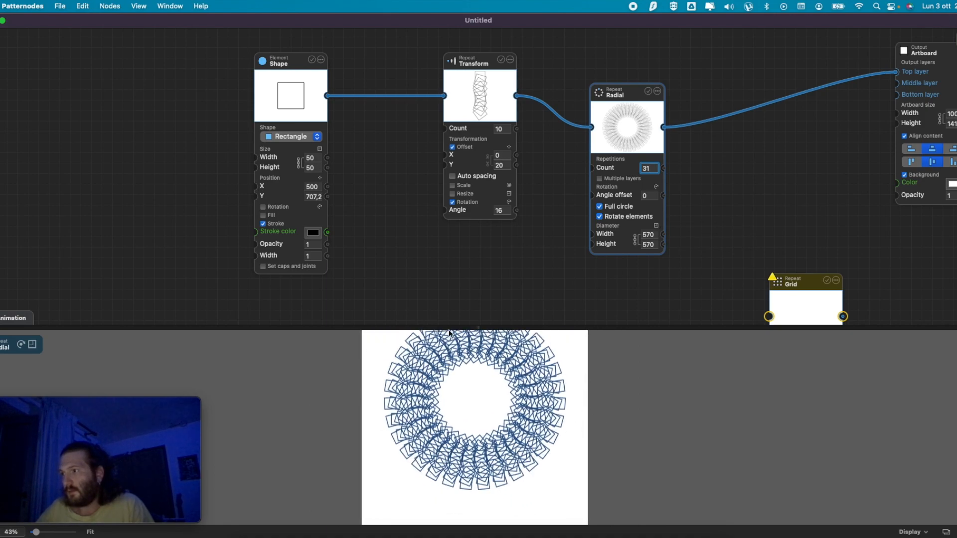
scroll(477, 388, up, 2)
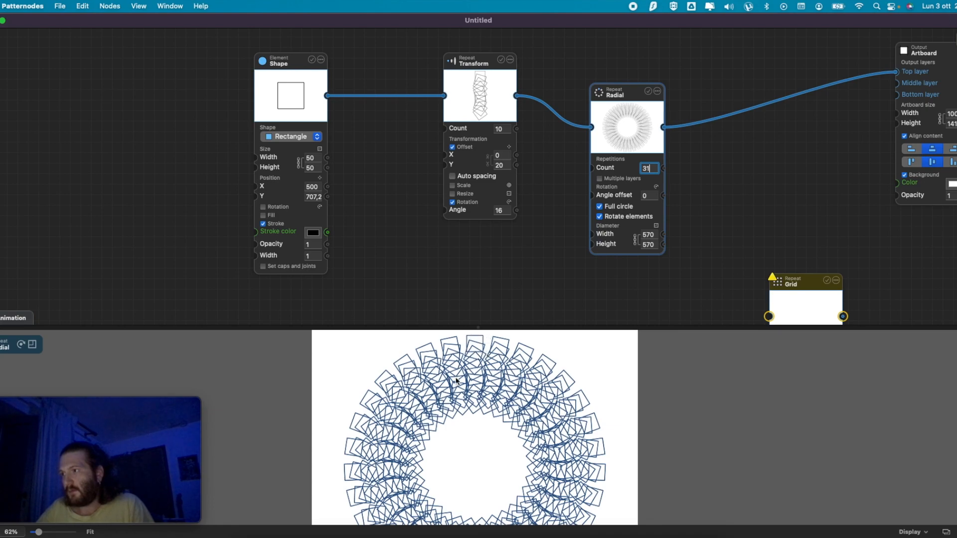
scroll(500, 438, down, 2)
scroll(548, 432, up, 2)
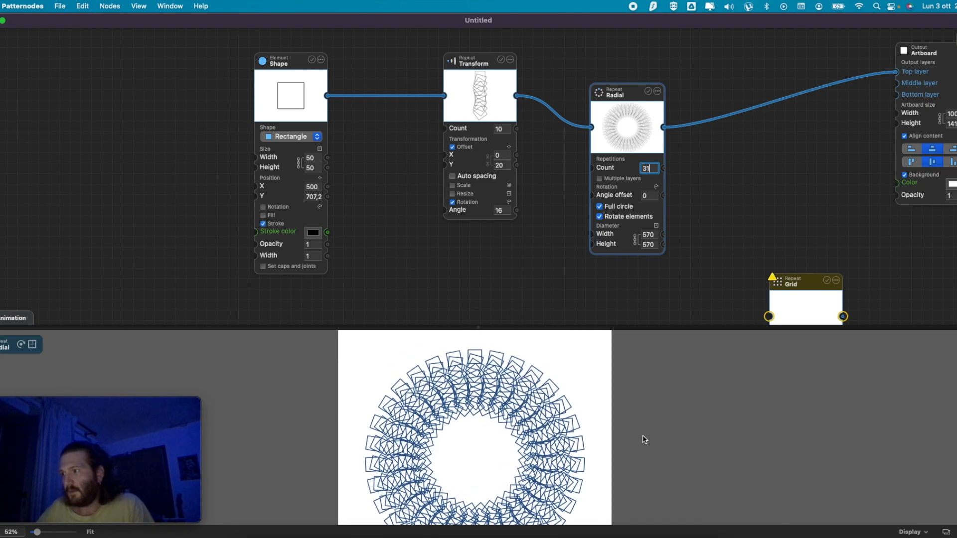
click(577, 349)
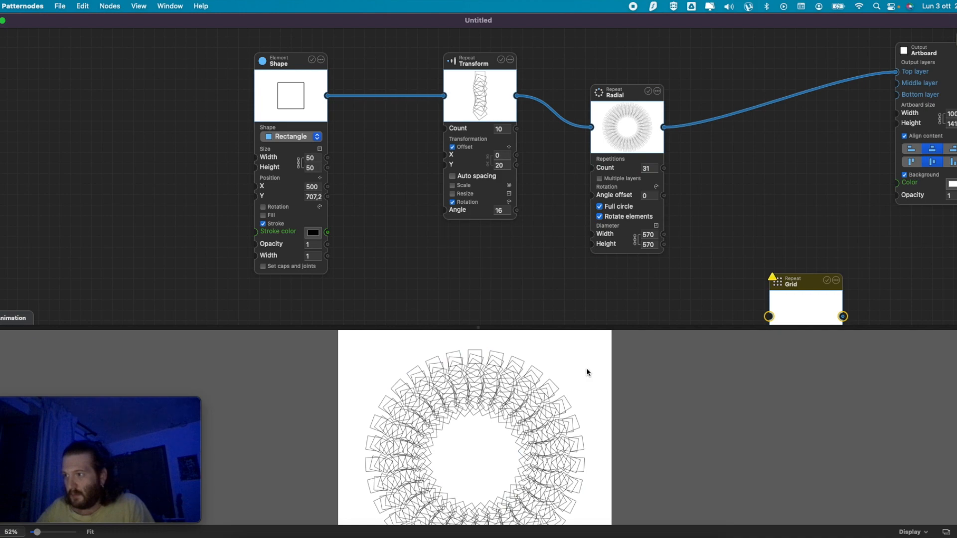
- Enable Scale in the Transform node, leaving its Resize option turned off
click(468, 194)
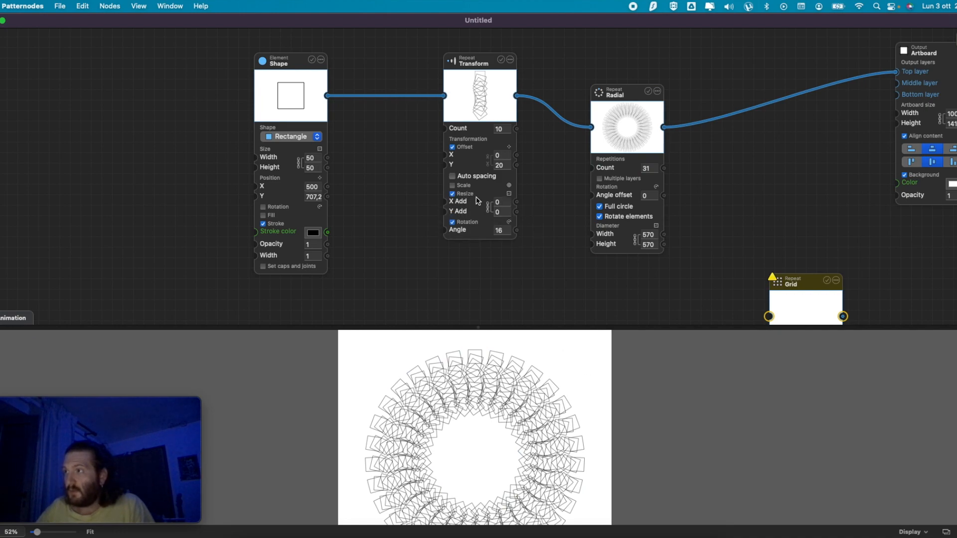
click(465, 185)
click(466, 216)
- Try larger and smaller Transform scale factors from 1.09 down to -0.11, and return both axes to 0.79
click(503, 204)
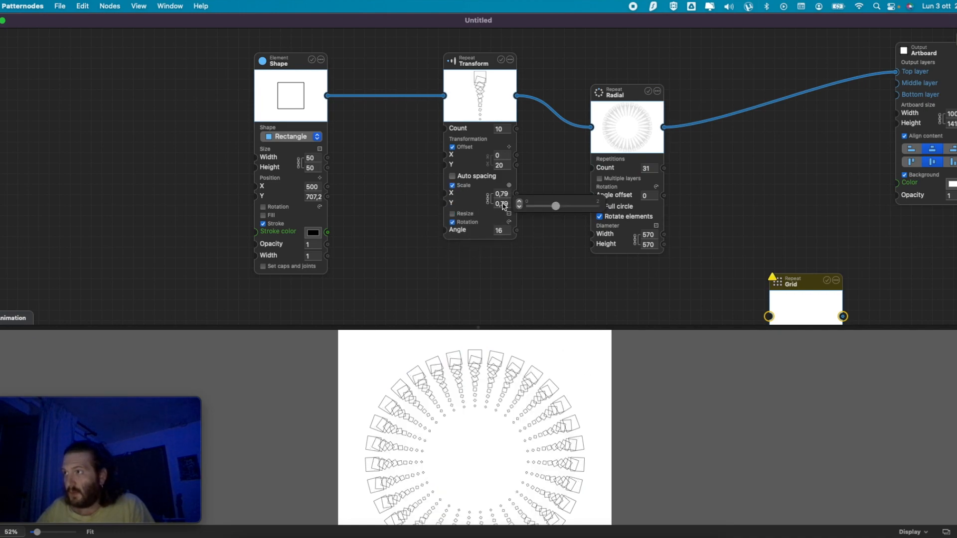
key(Up)
key(Down)
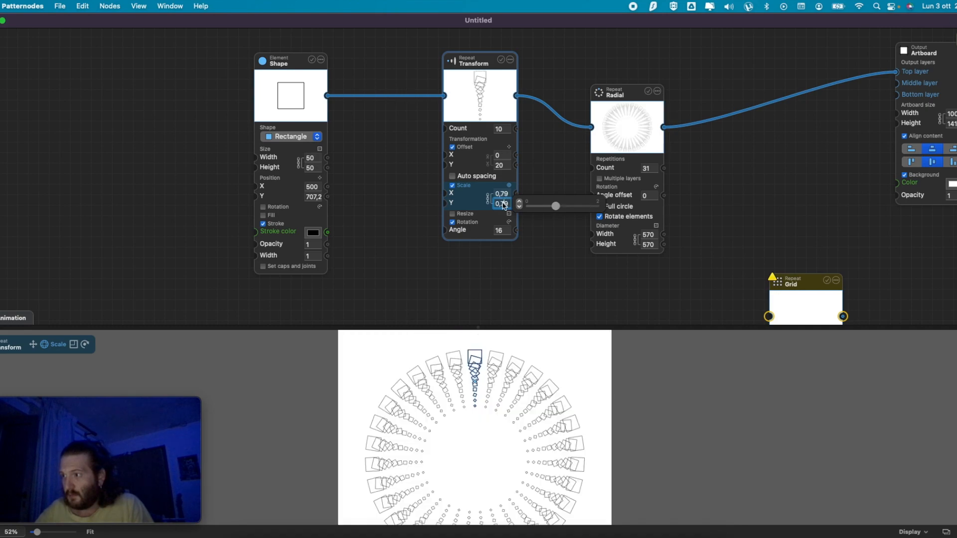
key(alt+Up)
key(alt+Up)
key(alt+Up)
key(alt+Up)
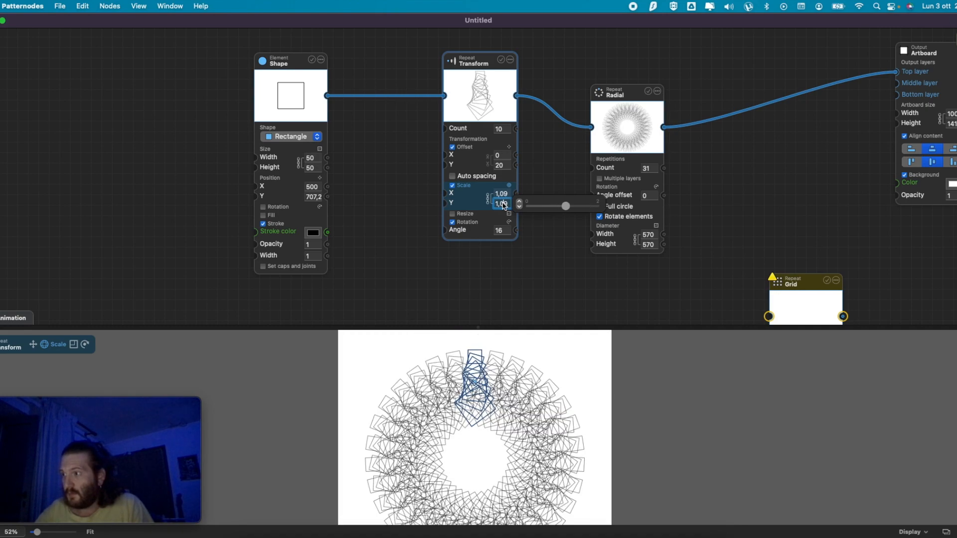
key(alt+Down)
key(alt+Down)
key(alt+Down)
key(alt+Down)
key(alt+Down)
key(alt+Down)
key(alt+Down)
key(alt+Down)
key(alt+Down)
key(alt+Down)
key(alt+Down)
key(alt+Down)
key(alt+Down)
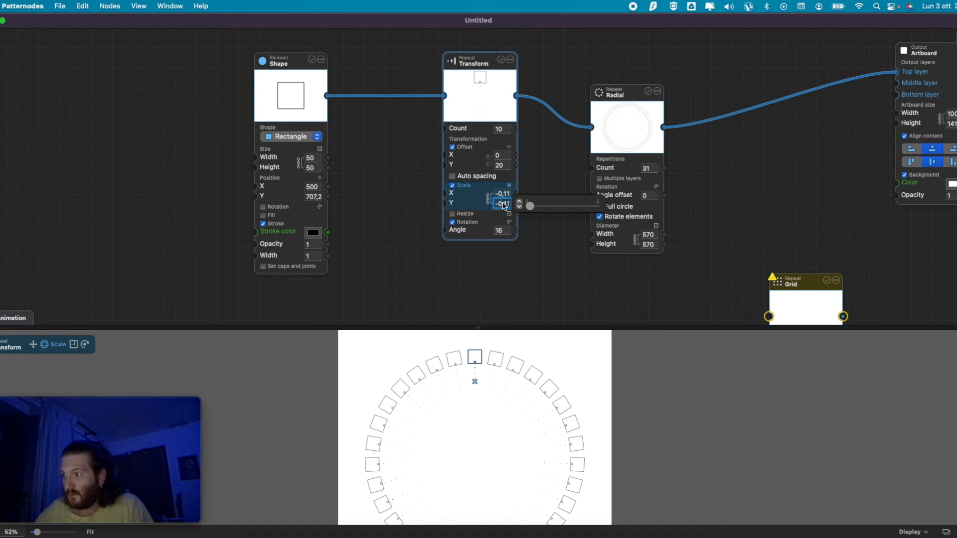
key(alt+Up)
key(alt+Up)
key(alt+Up)
key(alt+Up)
key(alt+Up)
key(alt+Up)
key(alt+Up)
key(alt+Up)
key(alt+Down)
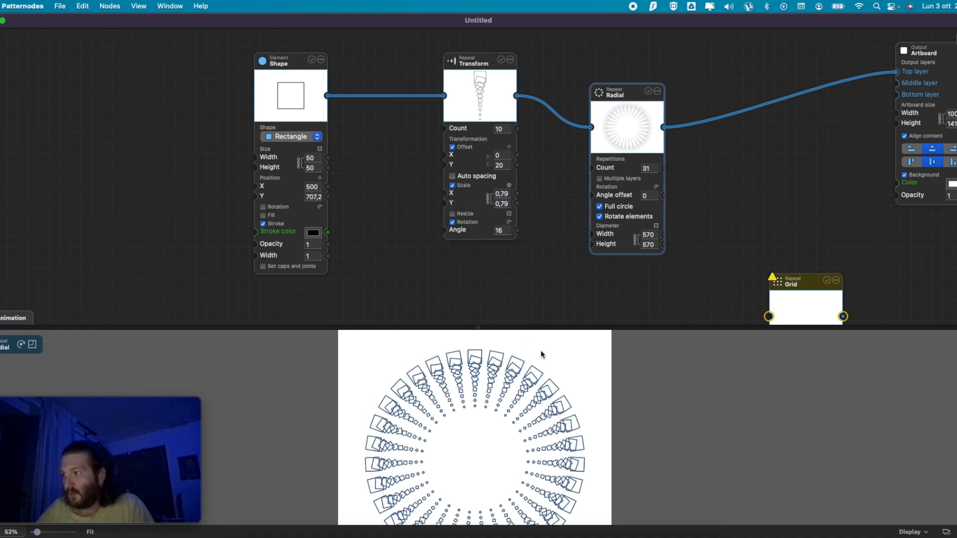
scroll(639, 403, down, 3)
scroll(636, 400, up, 1)
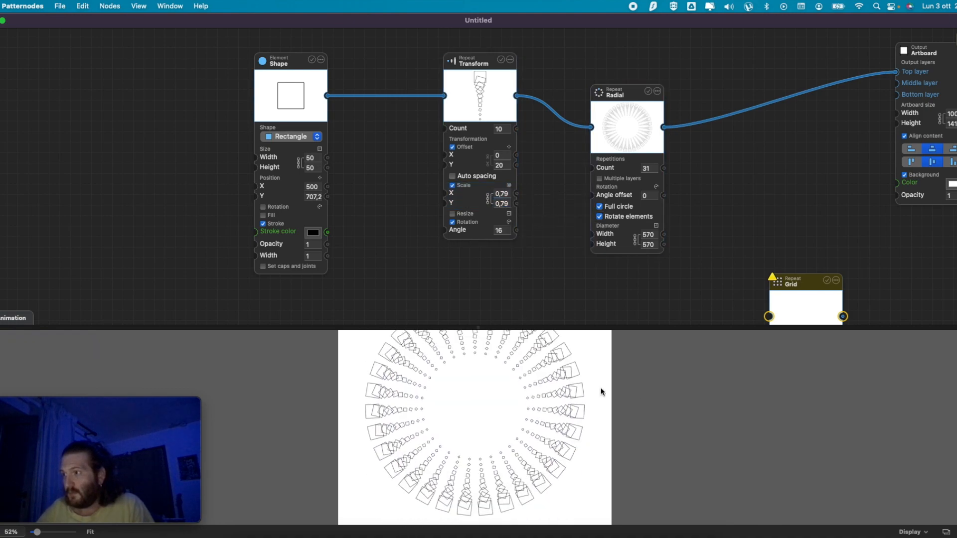
- Raise the Radial node's repetition count to 60 and check the denser ring pattern
mouse_move(523, 136)
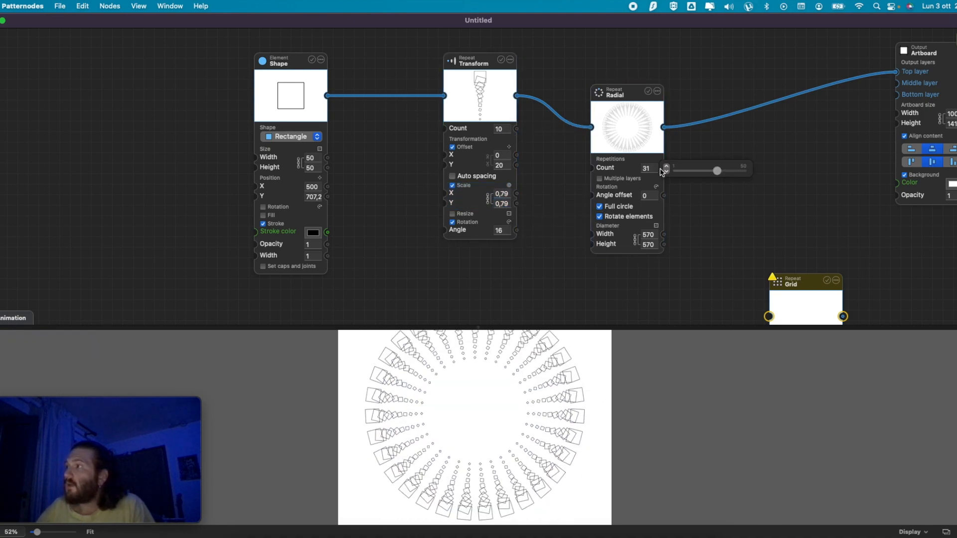
click(666, 166)
click(667, 167)
click(667, 166)
click(666, 166)
click(667, 167)
click(666, 167)
click(666, 167)
click(667, 166)
click(666, 167)
click(667, 167)
click(667, 166)
click(667, 167)
click(666, 166)
click(666, 166)
click(667, 167)
click(666, 167)
click(667, 166)
click(667, 167)
click(667, 167)
click(667, 167)
click(667, 167)
click(666, 167)
click(667, 166)
click(667, 166)
click(667, 167)
click(686, 343)
scroll(562, 376, down, 3)
scroll(558, 372, up, 2)
scroll(557, 374, up, 2)
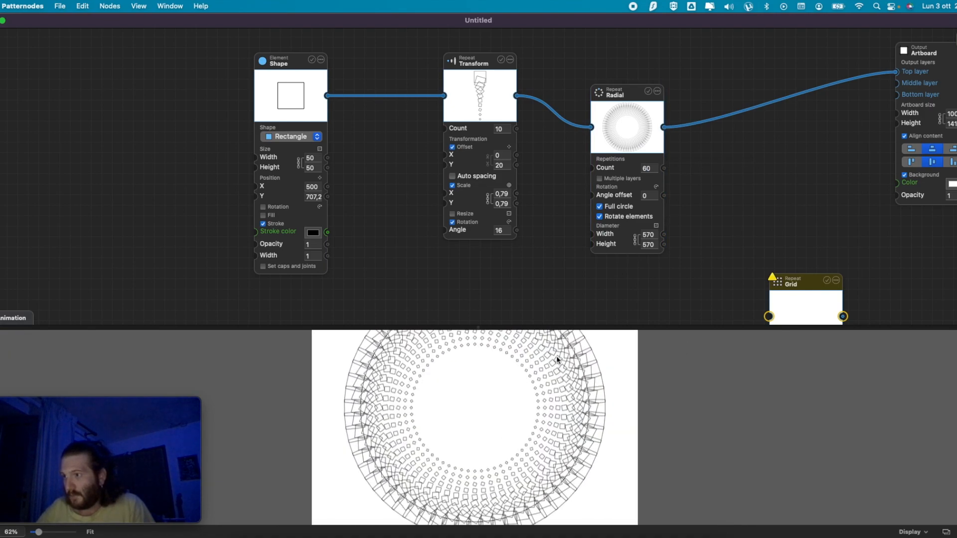
scroll(558, 353, down, 2)
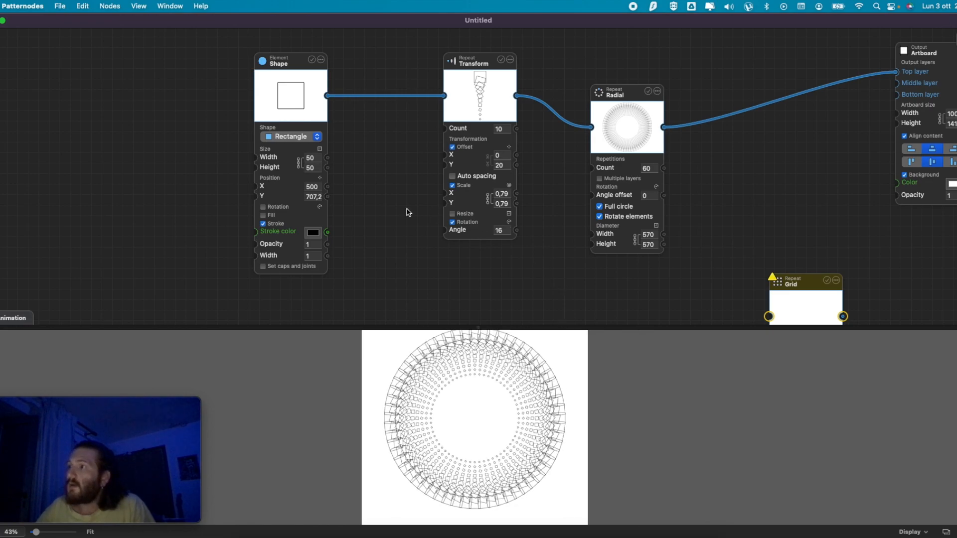
- Try Ellipse and Right triangle as the Shape node's base shape
click(312, 137)
click(309, 127)
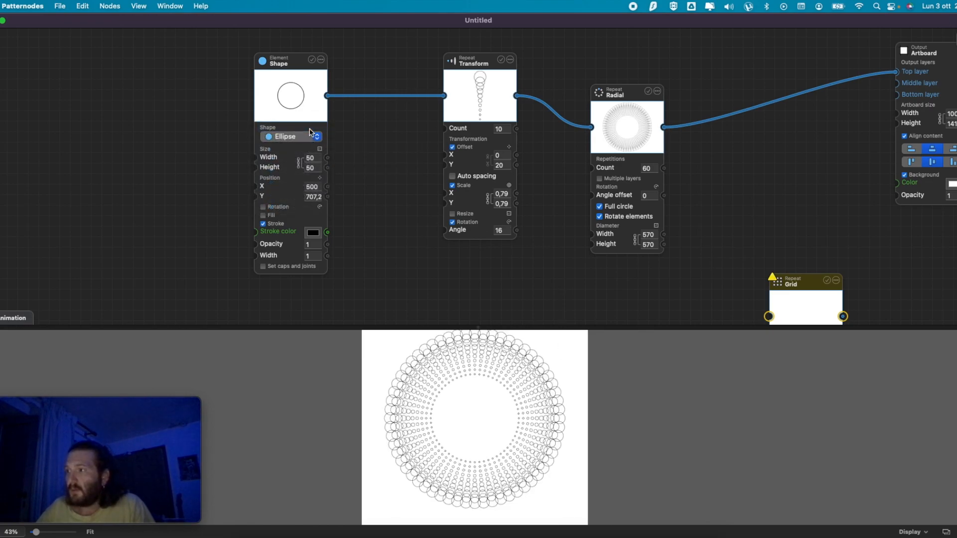
scroll(484, 369, up, 2)
scroll(488, 362, down, 2)
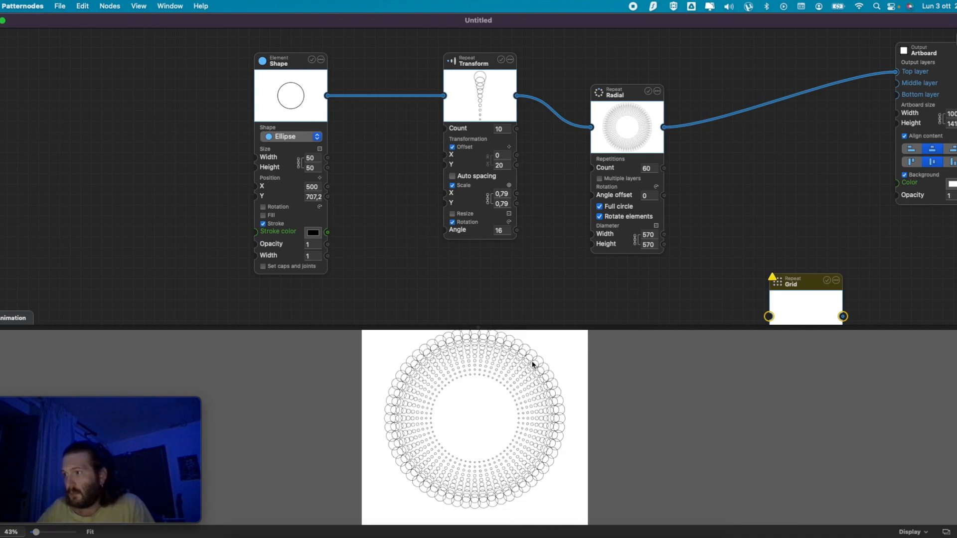
click(294, 136)
click(294, 162)
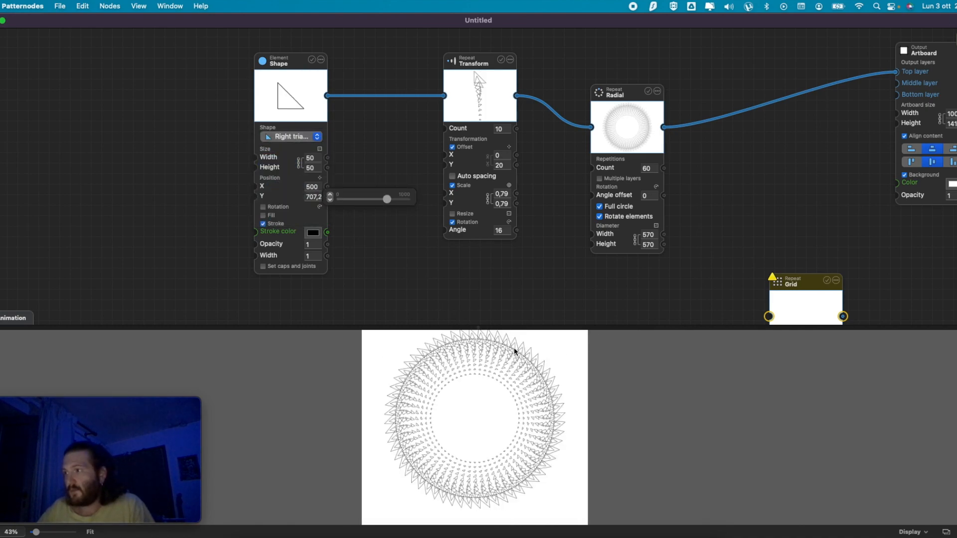
scroll(516, 350, up, 3)
- Change the Shape node's base shape to Parallelogram and set its shift to 34
click(291, 138)
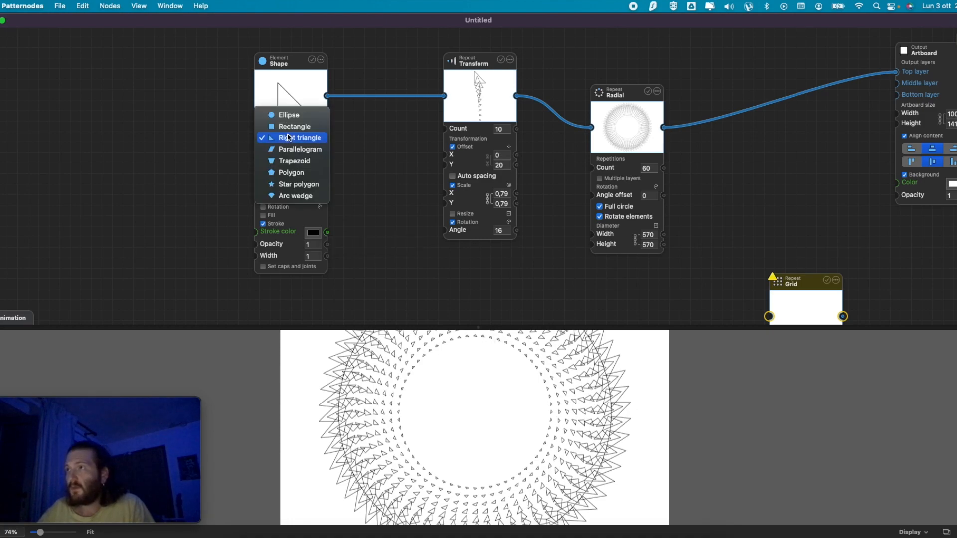
click(294, 149)
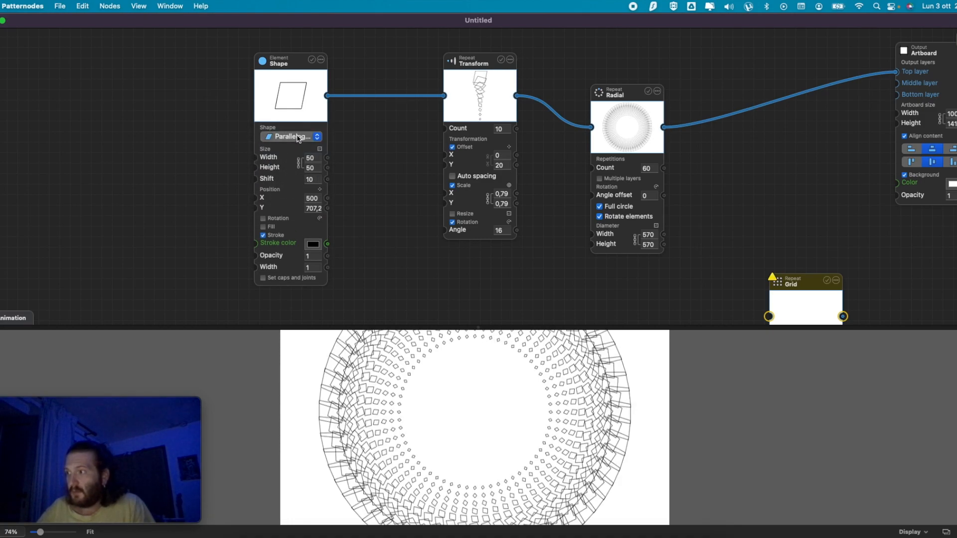
mouse_move(315, 184)
mouse_move(380, 185)
mouse_down()
mouse_move(424, 189)
mouse_move(397, 189)
mouse_up()
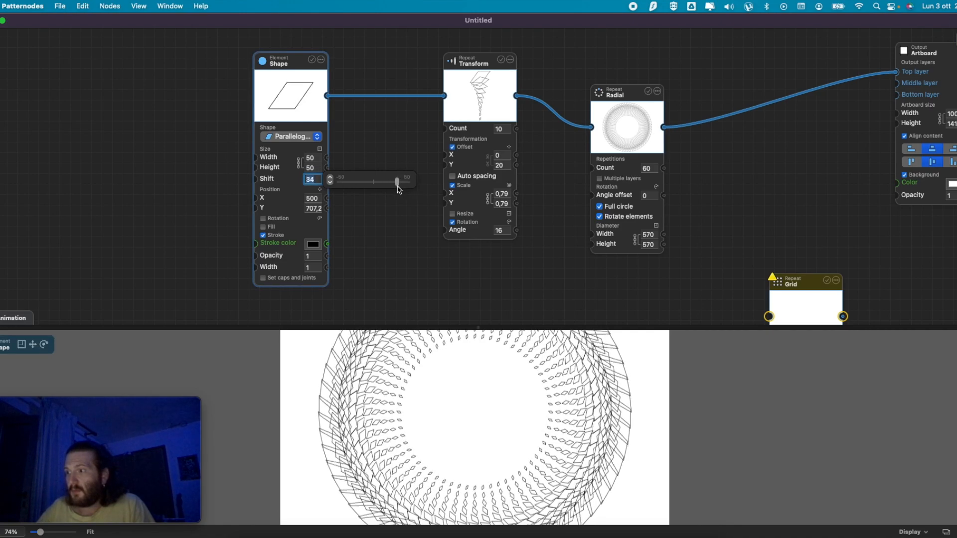
- Export the ring pattern in SVG format as excercise_3.svg to the Patternodes Course folder
scroll(461, 426, down, 5)
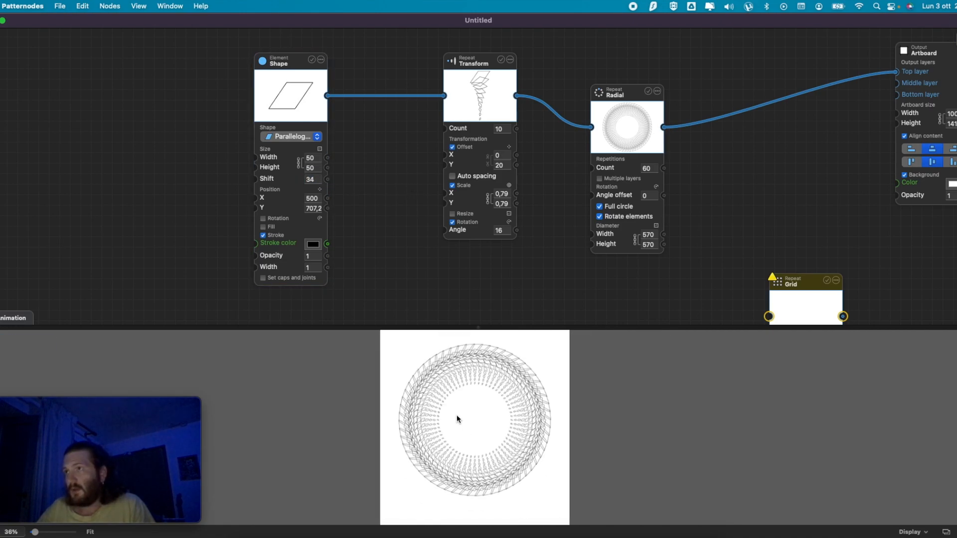
scroll(466, 397, up, 1)
key(super+e)
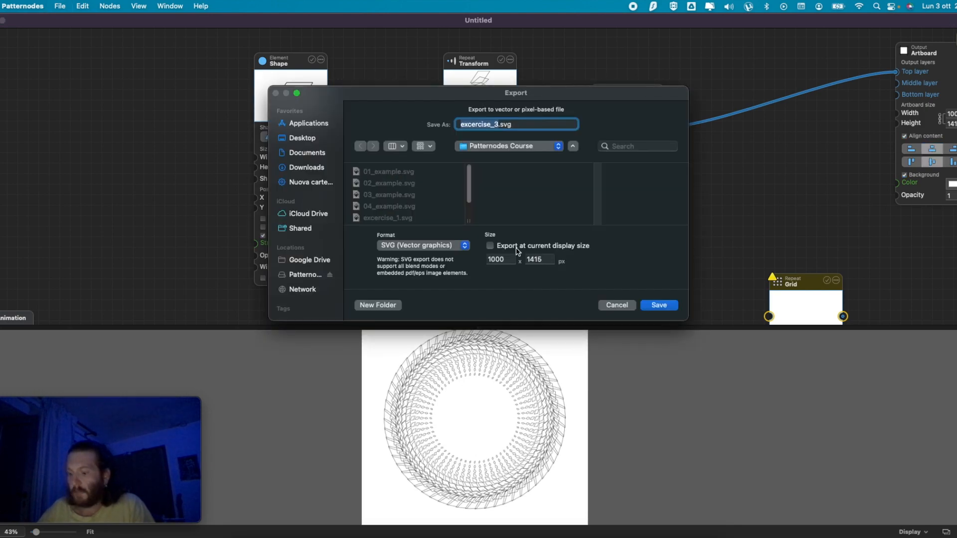
key(Return)
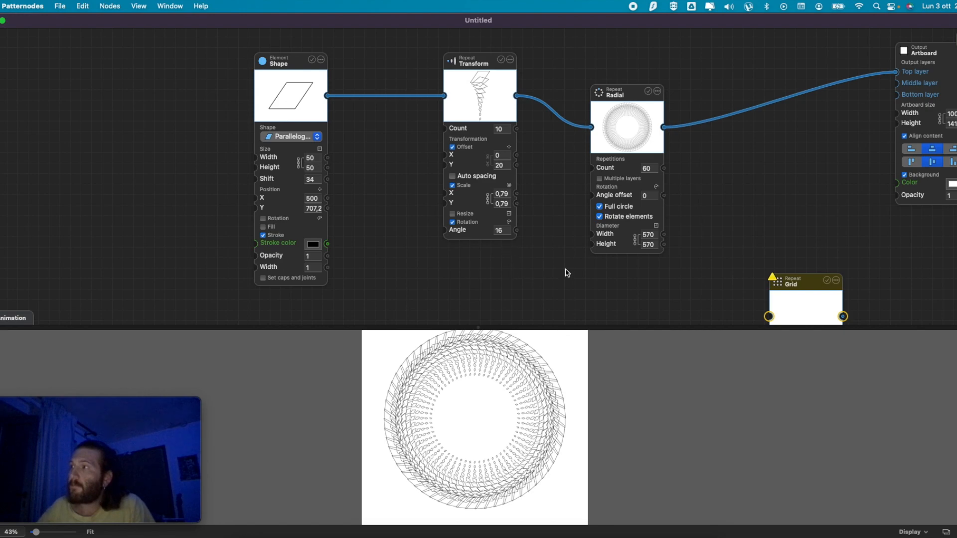
- Turn off Rotate elements in the Radial node and switch the Shape node's base shape to Rectangle
click(624, 221)
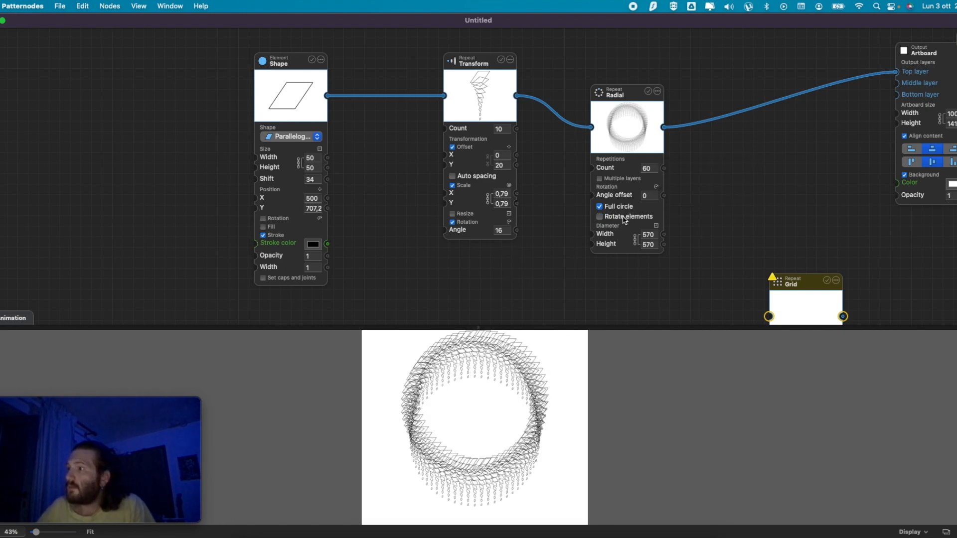
click(292, 136)
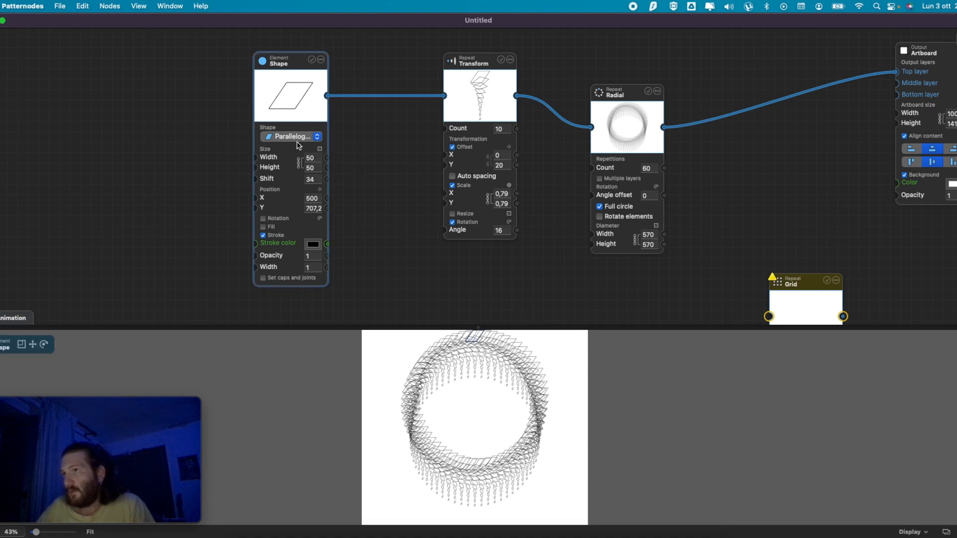
click(297, 114)
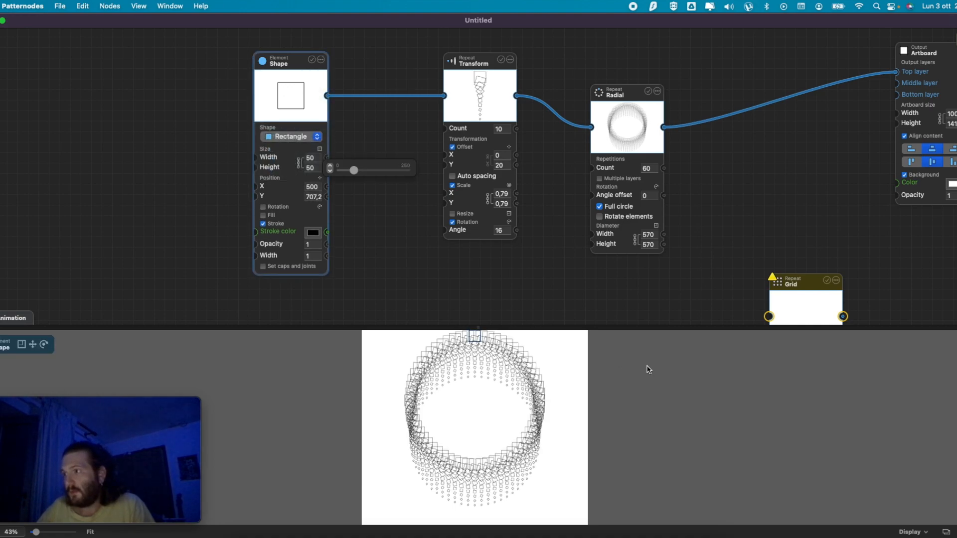
scroll(517, 346, up, 3)
scroll(519, 351, down, 3)
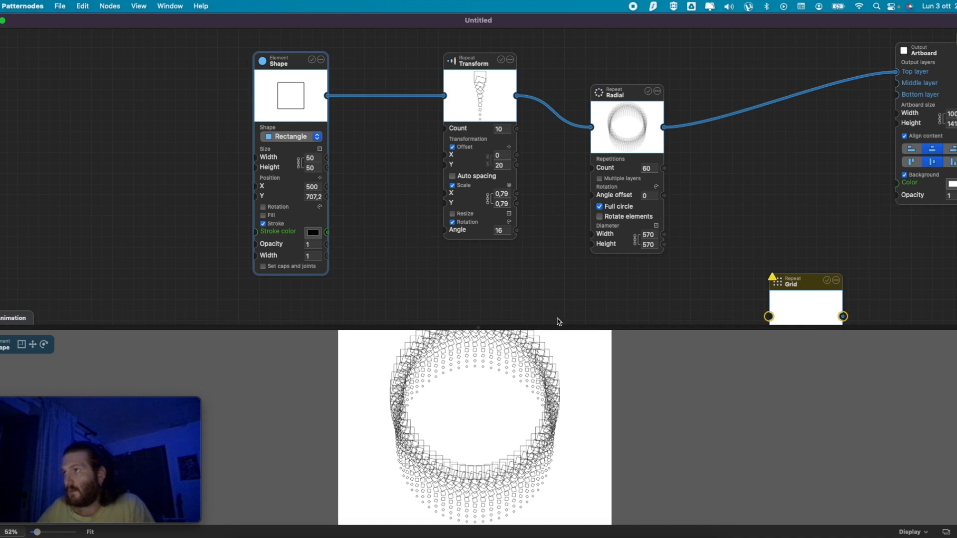
- Reduce the Transform node's repeat count to 4 and inspect the thinner ring
click(516, 132)
click(519, 133)
click(519, 133)
click(519, 133)
click(518, 133)
click(519, 133)
click(519, 133)
click(519, 133)
click(519, 134)
click(519, 128)
click(519, 128)
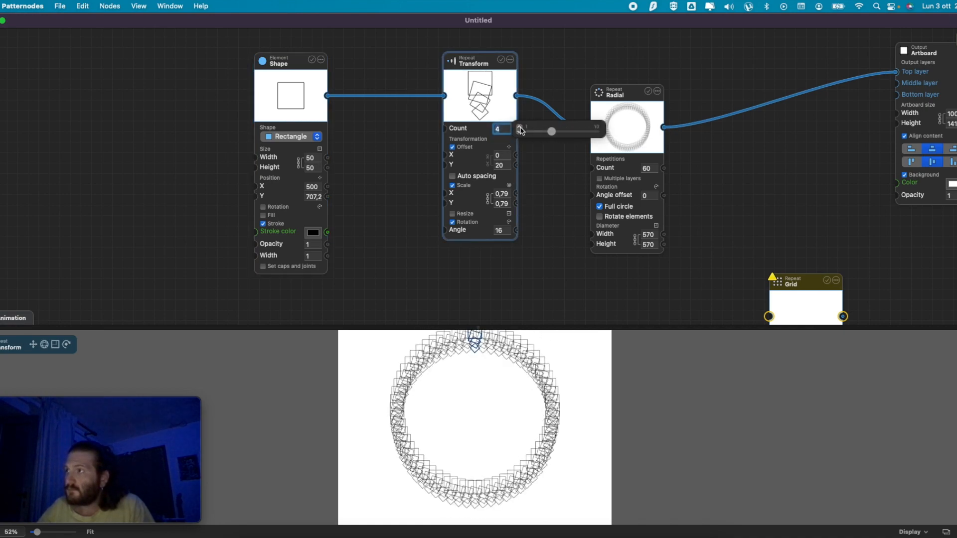
click(648, 390)
scroll(605, 387, down, 4)
scroll(535, 374, up, 7)
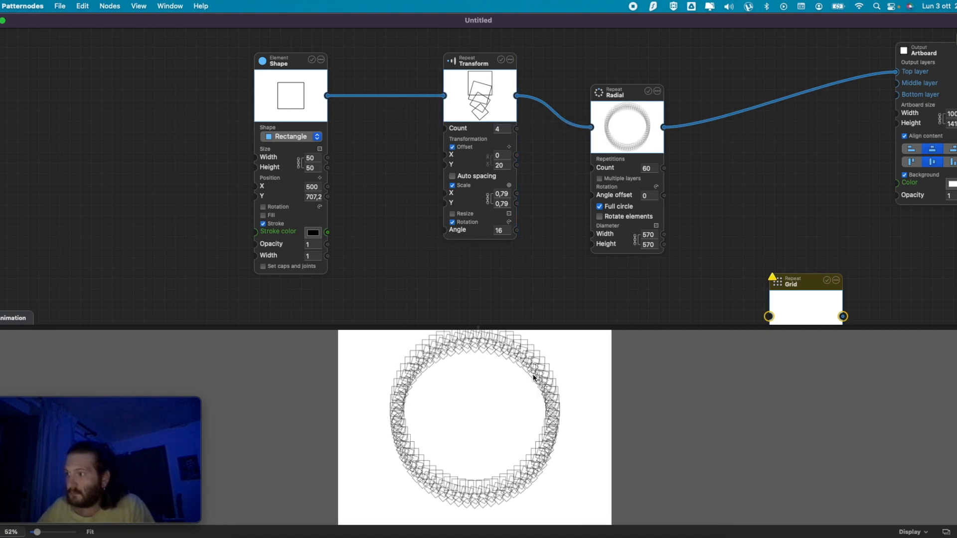
- Export the thin ring pattern in SVG format as excercise_5.svg to the Patternodes Course folder
scroll(535, 371, up, 2)
scroll(480, 371, down, 6)
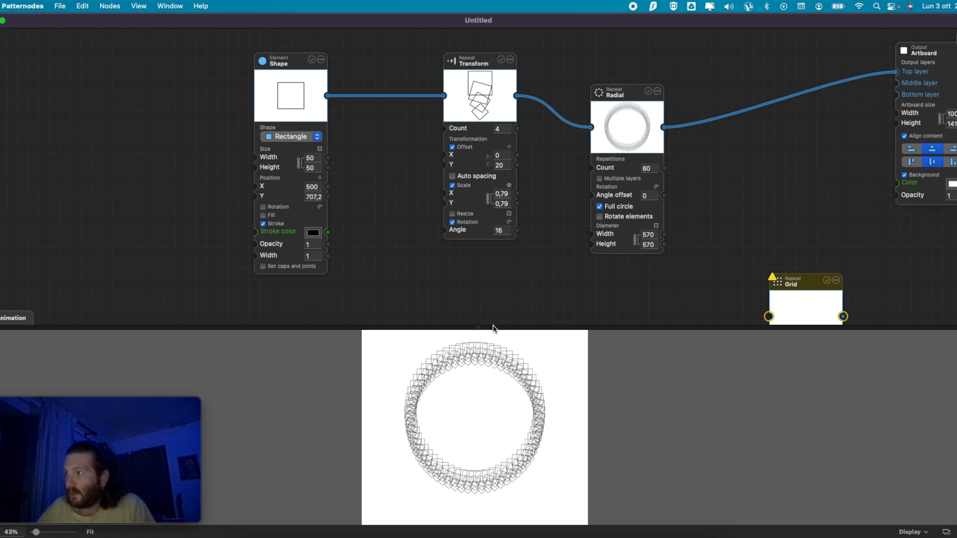
scroll(542, 374, up, 3)
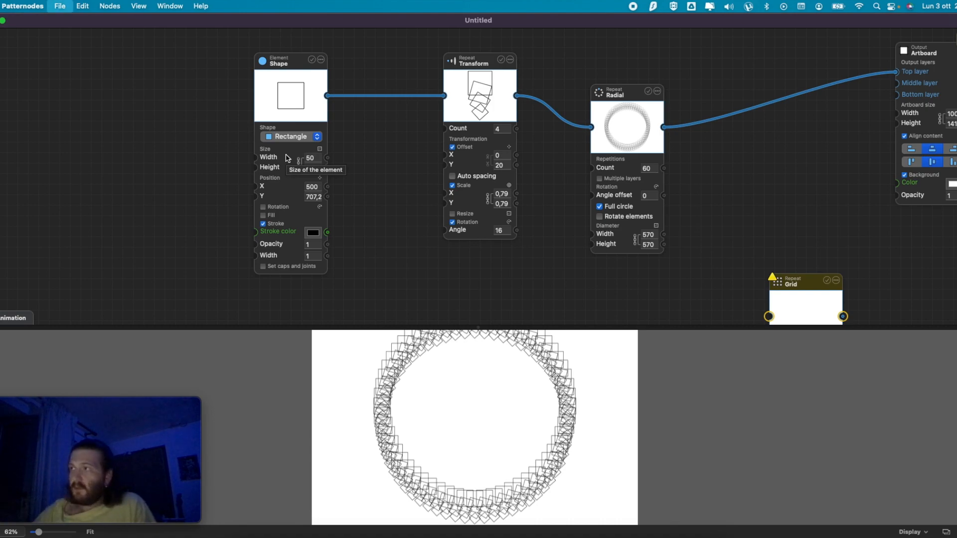
key(super+e)
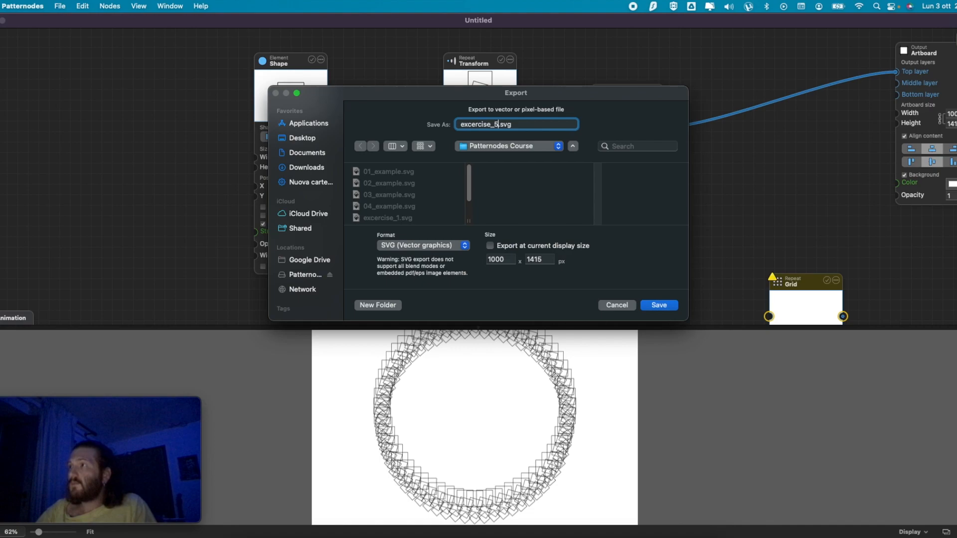
text(5)
key(Return)
- Move the Shape node farther from the Transform node and insert a second Repeat Transform node on the connection between them
drag(269, 59, 155, 59)
right_click(338, 96)
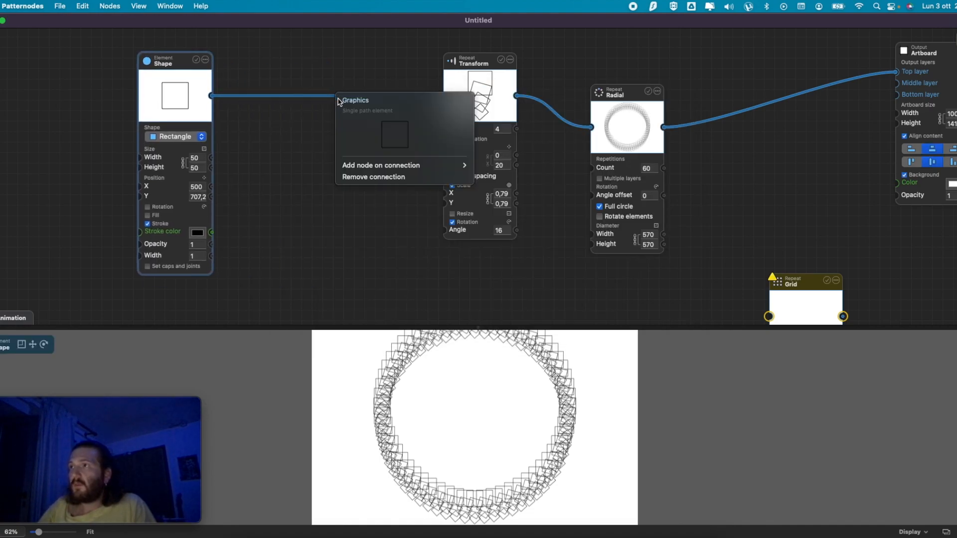
mouse_move(438, 165)
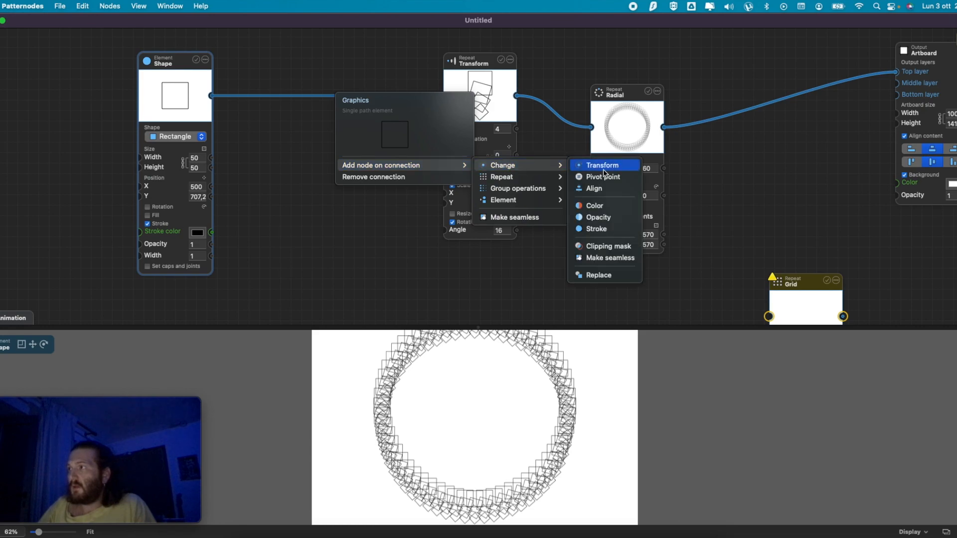
mouse_move(557, 192)
mouse_move(514, 177)
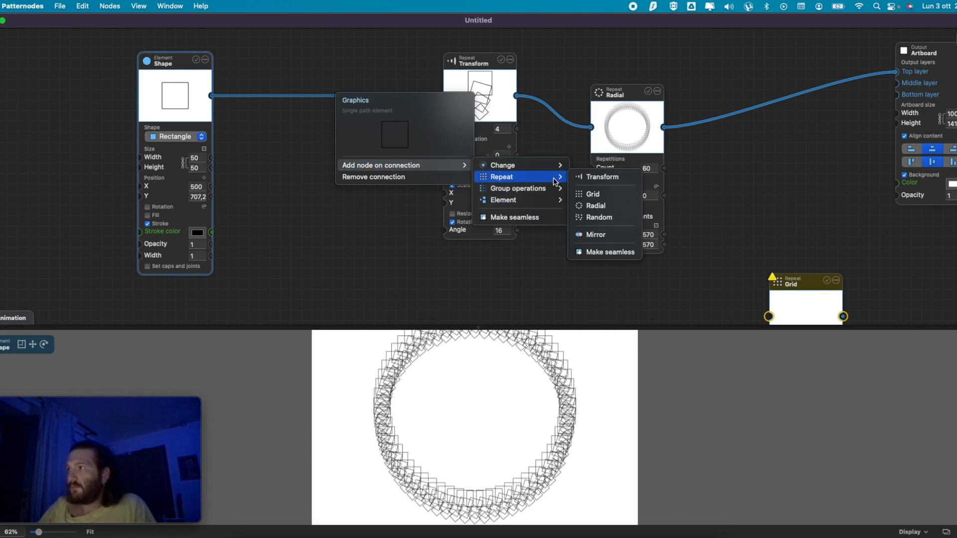
click(599, 176)
drag(379, 62, 348, 60)
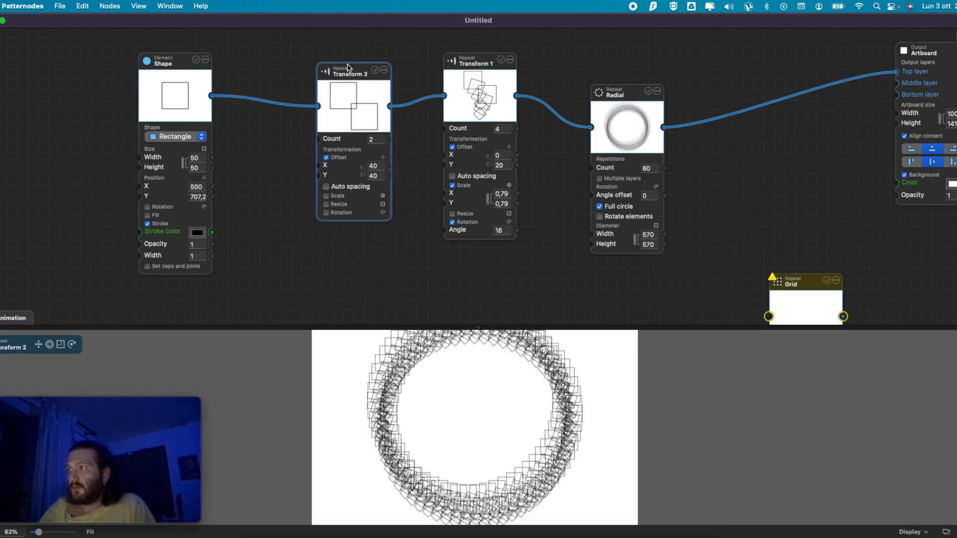
- In the Transform 2 node, enable Scale, disable Offset, unlink the scale axes and set the X scale to 0,54
click(339, 196)
click(326, 158)
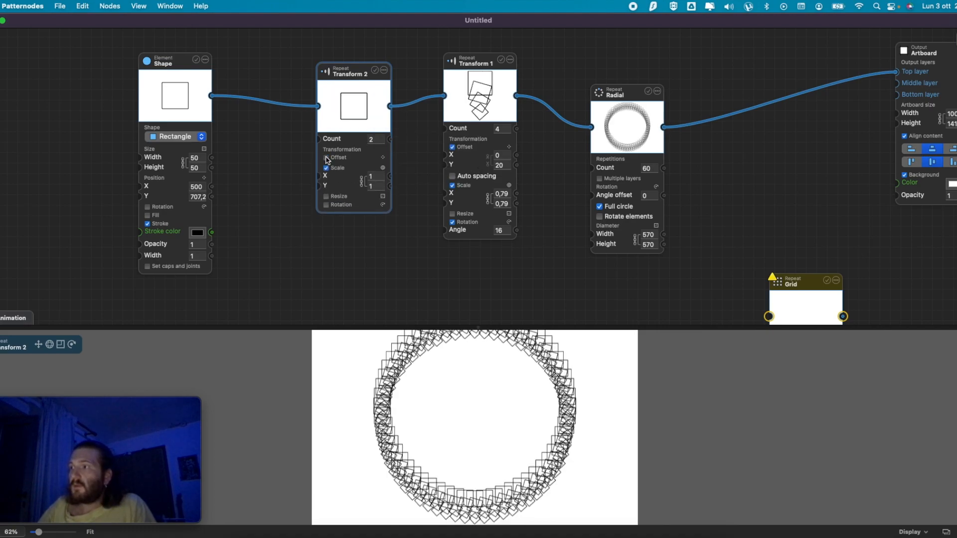
mouse_move(391, 187)
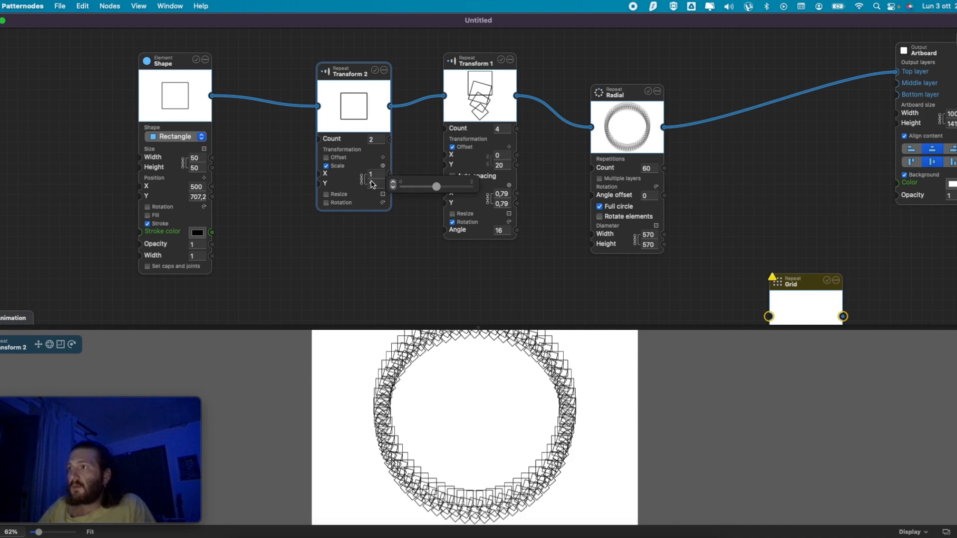
click(362, 180)
drag(438, 181, 423, 178)
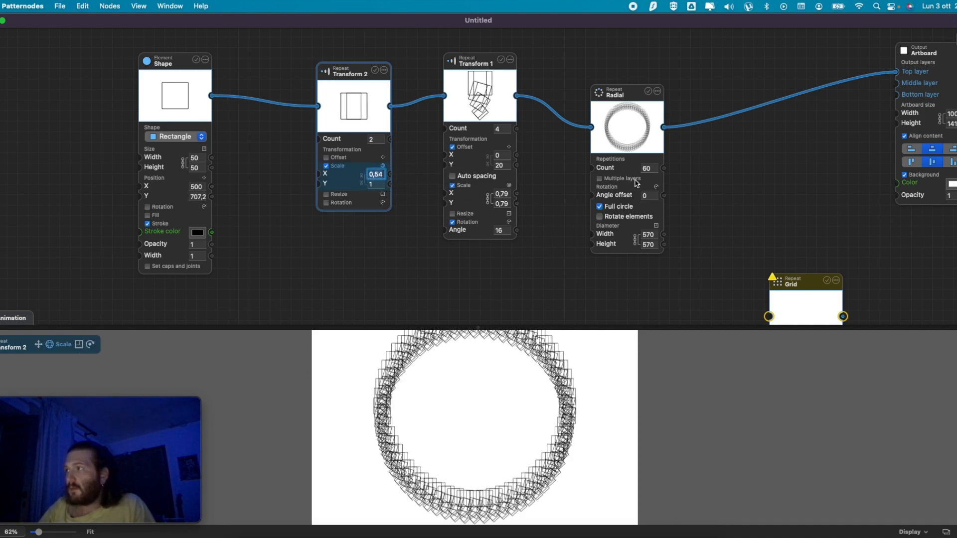
- Turn on Rotate elements in the Radial node and inspect the ring up close
click(628, 217)
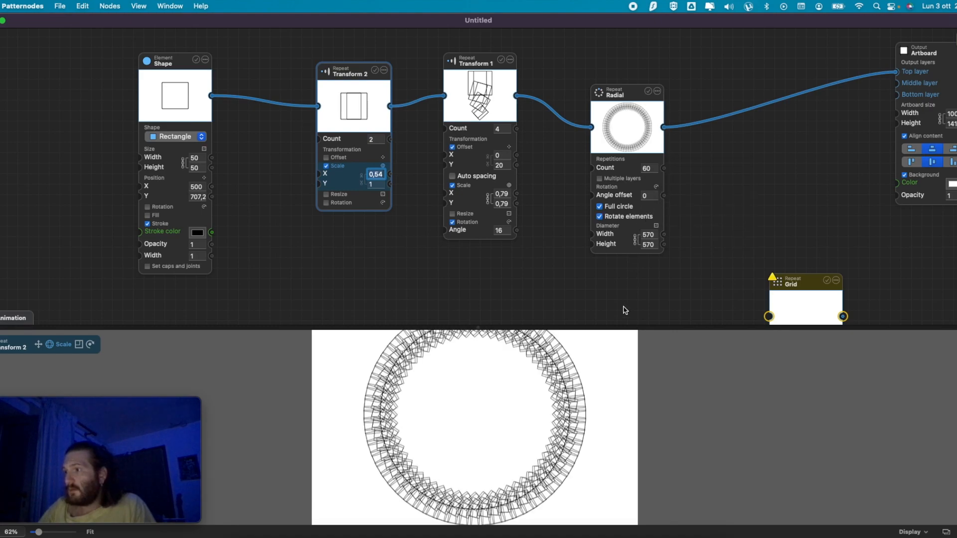
click(602, 364)
scroll(603, 364, up, 5)
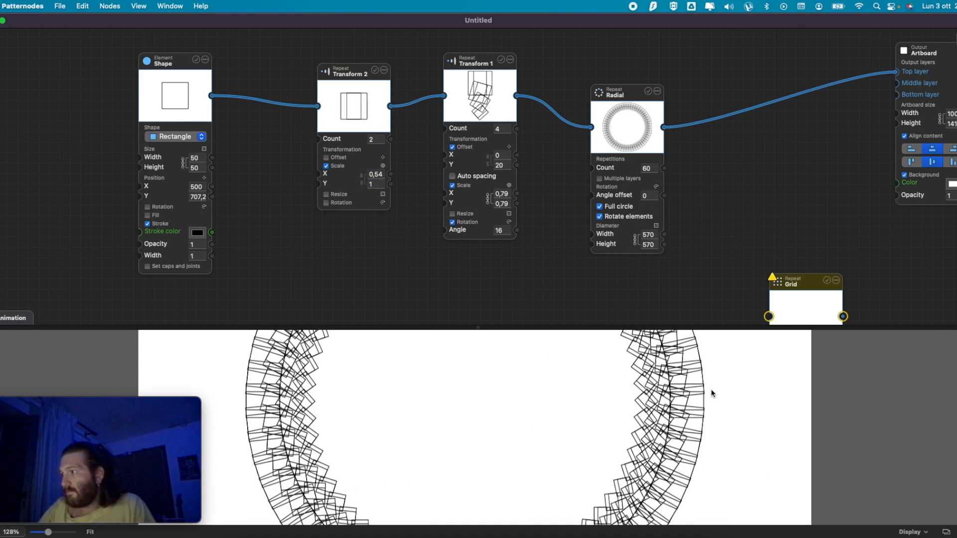
- Set the Transform 2 node's X scale to 0,14 and check the resulting ring
mouse_move(379, 137)
mouse_move(379, 175)
drag(423, 180, 405, 179)
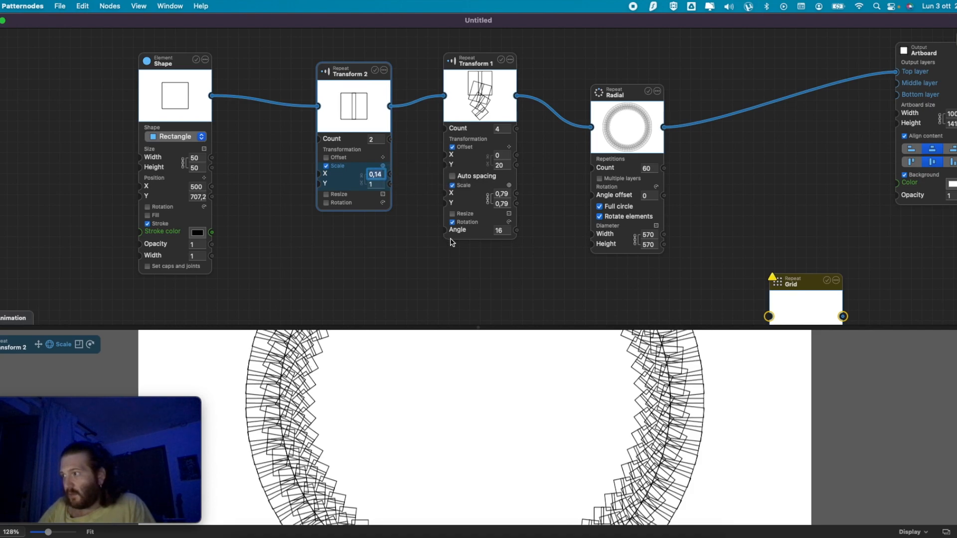
scroll(507, 389, down, 5)
scroll(502, 387, up, 2)
- Try a repeat count of 3 in the Transform 1 node and restore it to 4
click(499, 129)
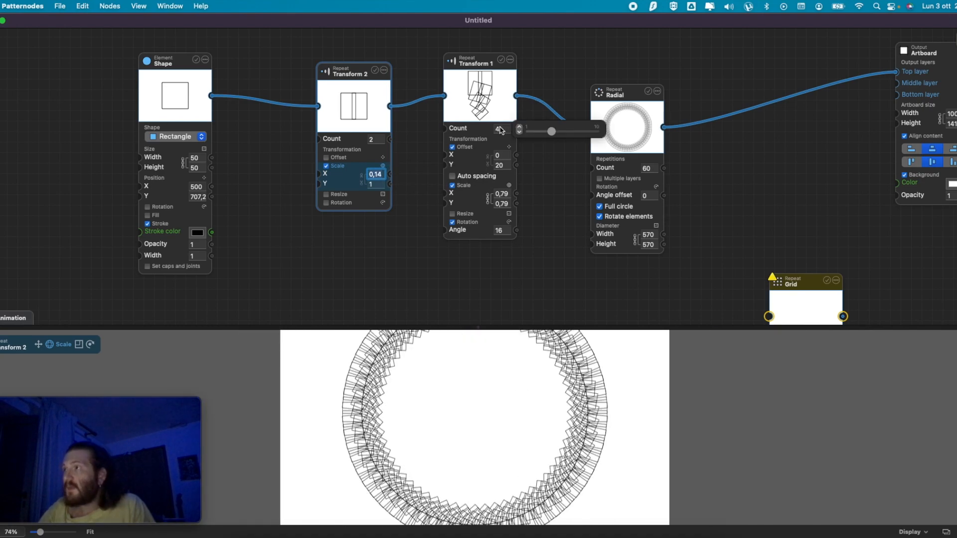
click(543, 134)
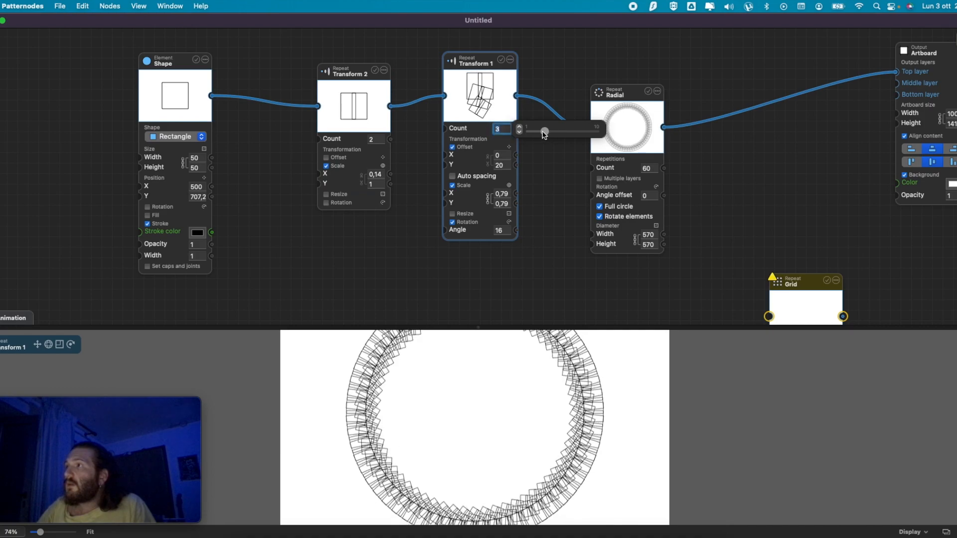
drag(545, 135, 550, 136)
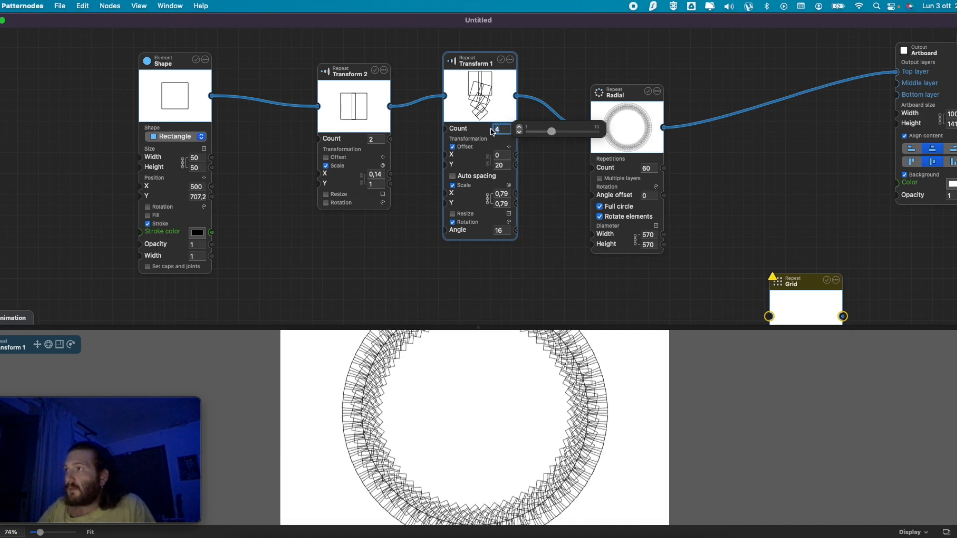
- Set the Transform 2 node's X scale to 0,5 and enable its Rotation with an angle of 38
mouse_move(378, 188)
drag(405, 176, 421, 182)
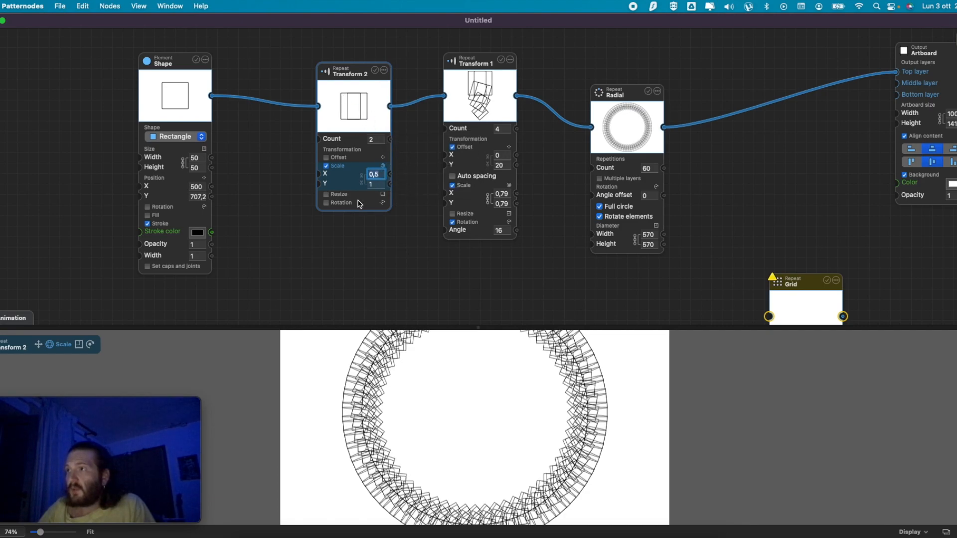
click(327, 203)
mouse_move(373, 214)
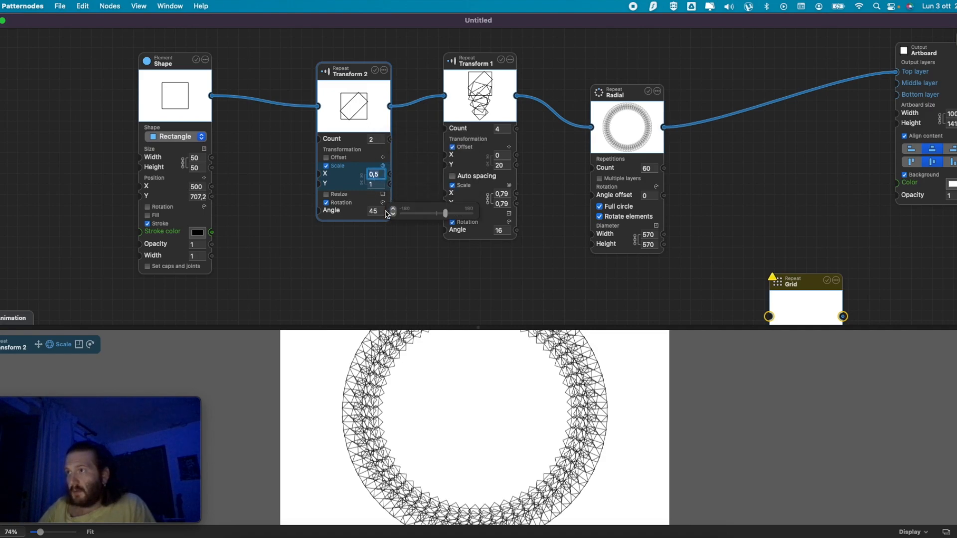
mouse_move(440, 217)
mouse_down()
mouse_move(454, 220)
mouse_move(443, 221)
mouse_up()
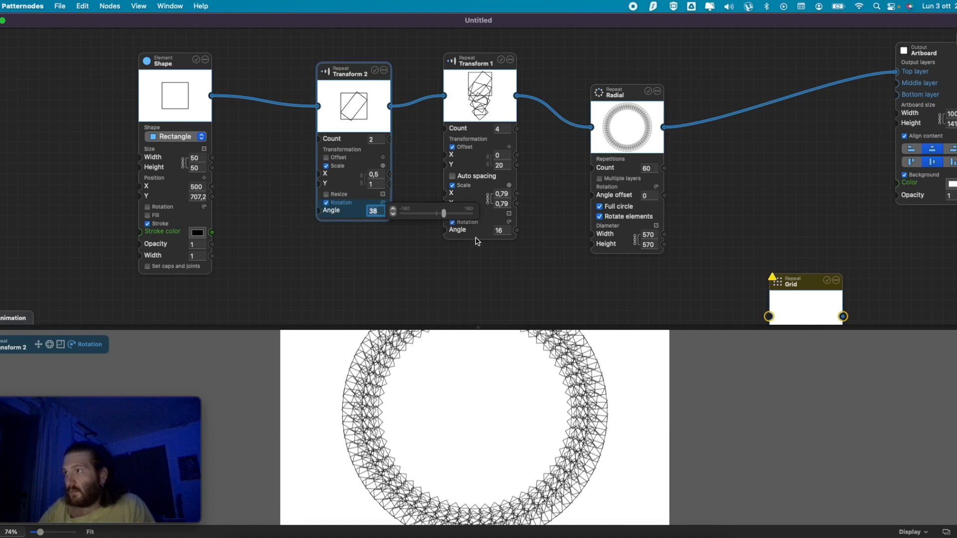
- Try a rotation angle of 90 in the Transform 1 node and replace it with 45
click(519, 231)
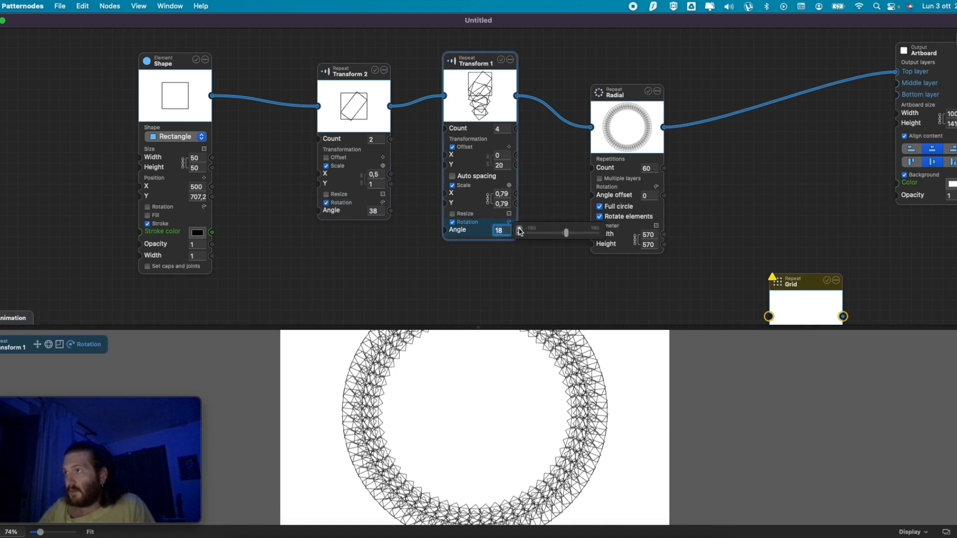
text(90)
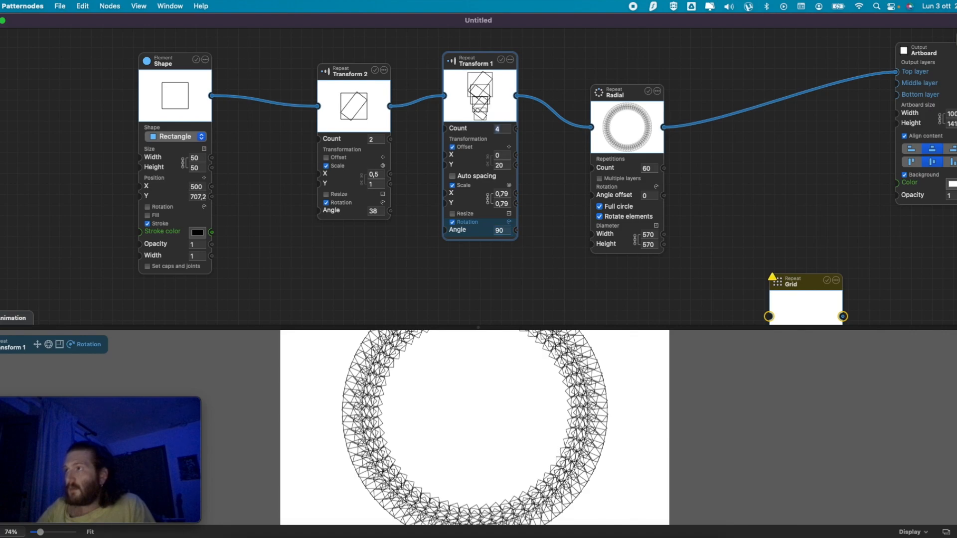
key(Return)
click(522, 293)
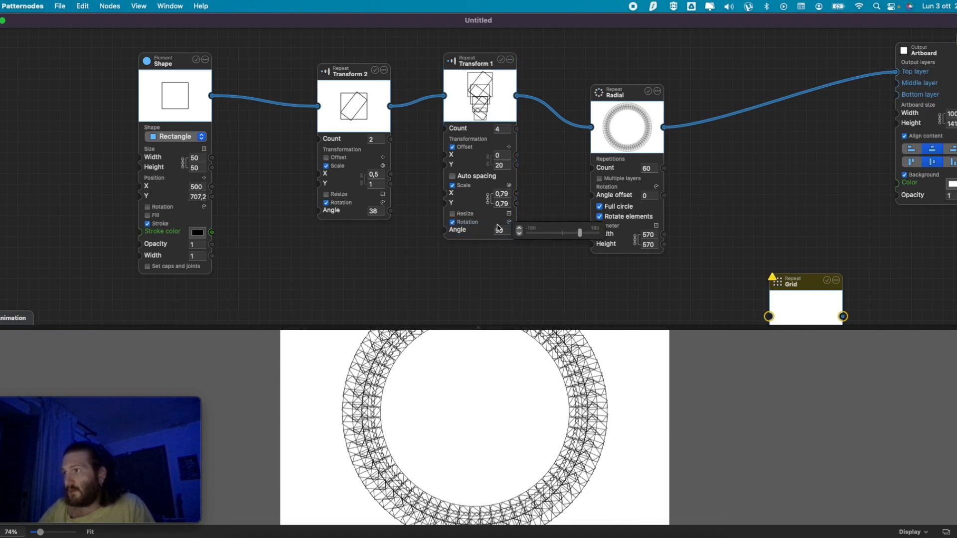
click(500, 230)
text(45)
click(482, 285)
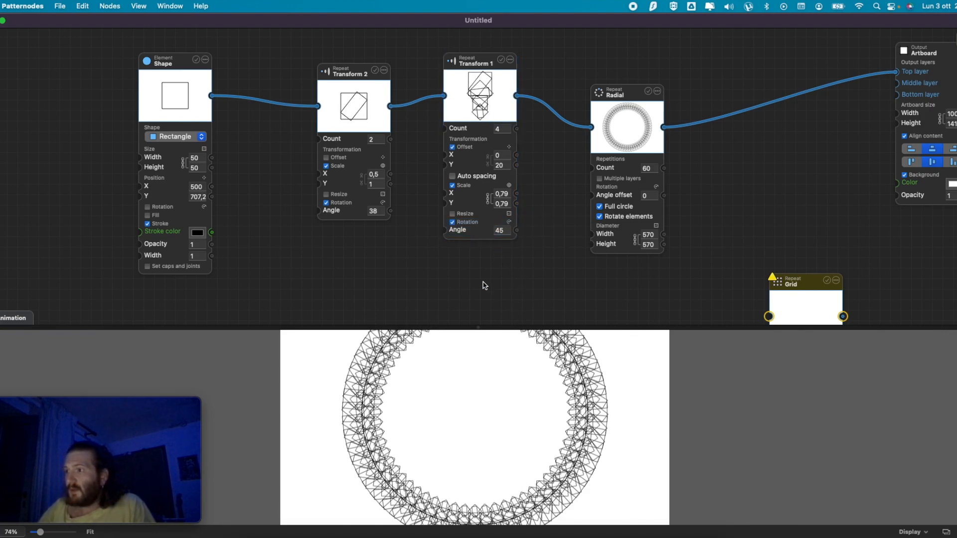
- Examine the ring's interlaced rectangle lines both in close-up and as a whole
scroll(530, 376, down, 3)
scroll(537, 368, up, 5)
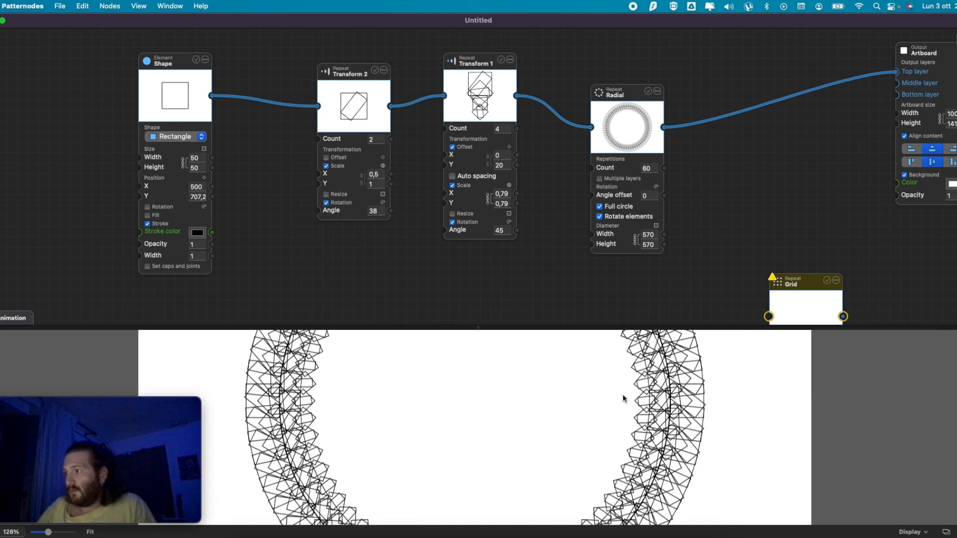
scroll(642, 400, down, 4)
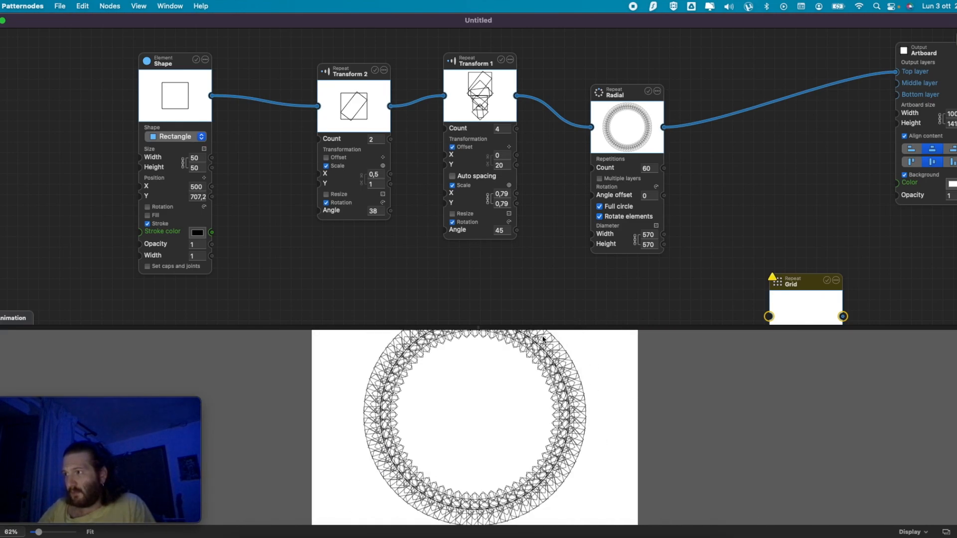
scroll(541, 340, up, 3)
scroll(577, 406, down, 2)
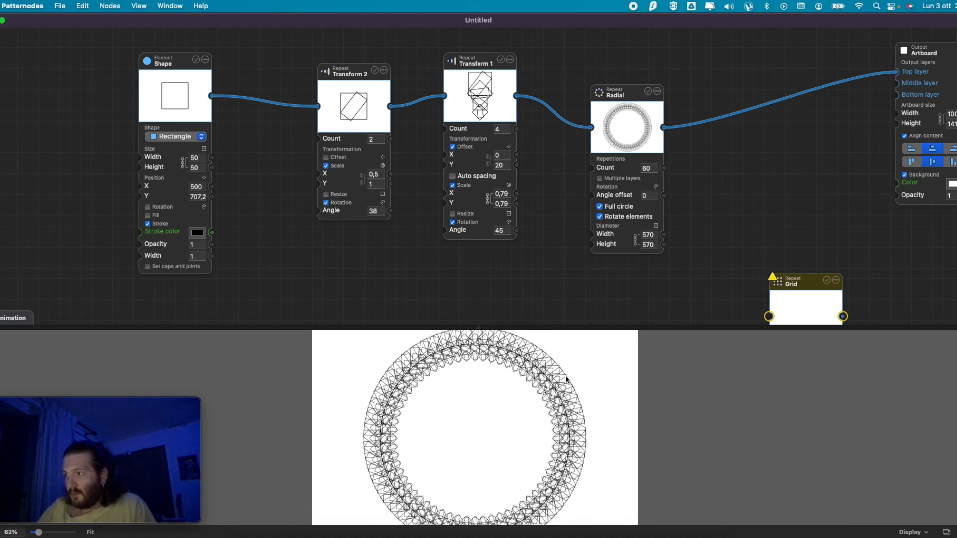
scroll(566, 375, down, 2)
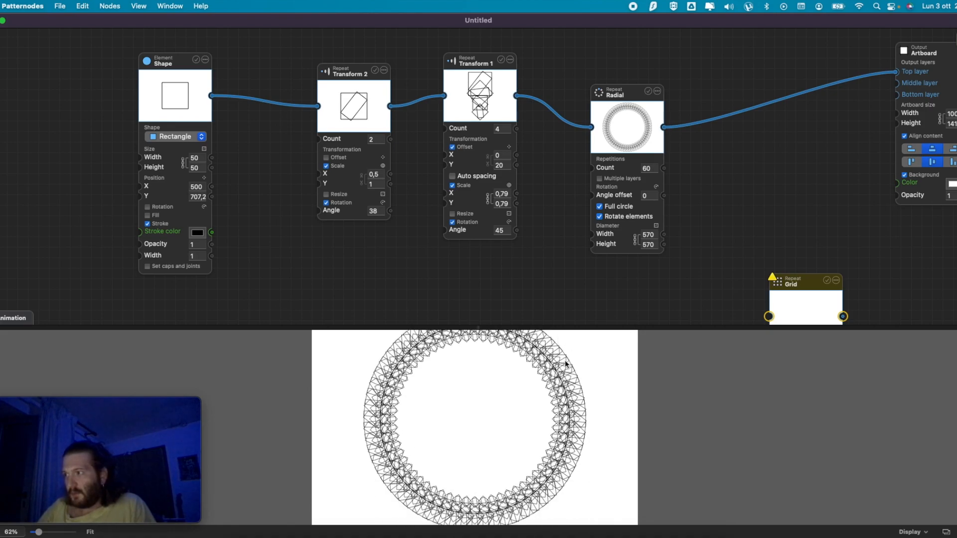
scroll(392, 381, up, 3)
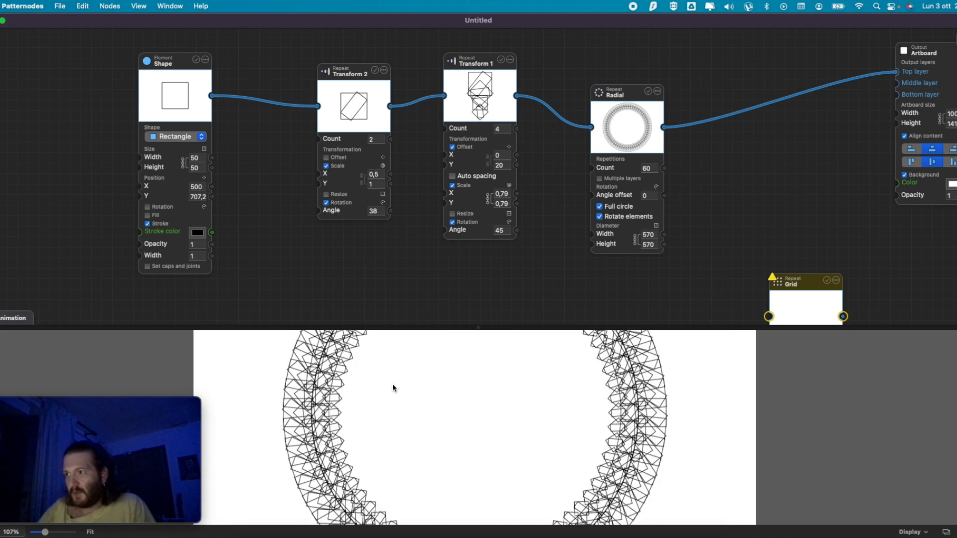
scroll(331, 382, up, 2)
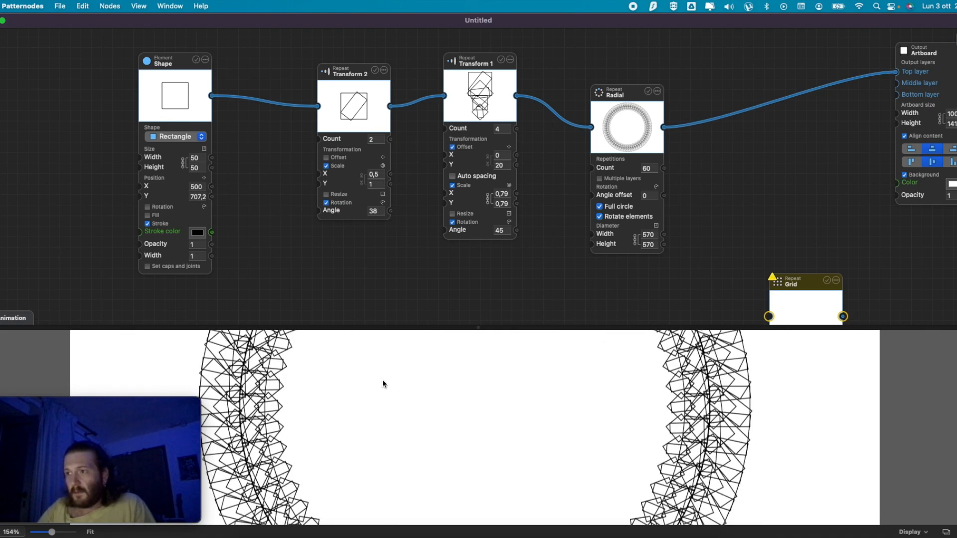
scroll(381, 378, down, 3)
- Switch the Shape node's base shape to Ellipse and inspect the ring
click(178, 137)
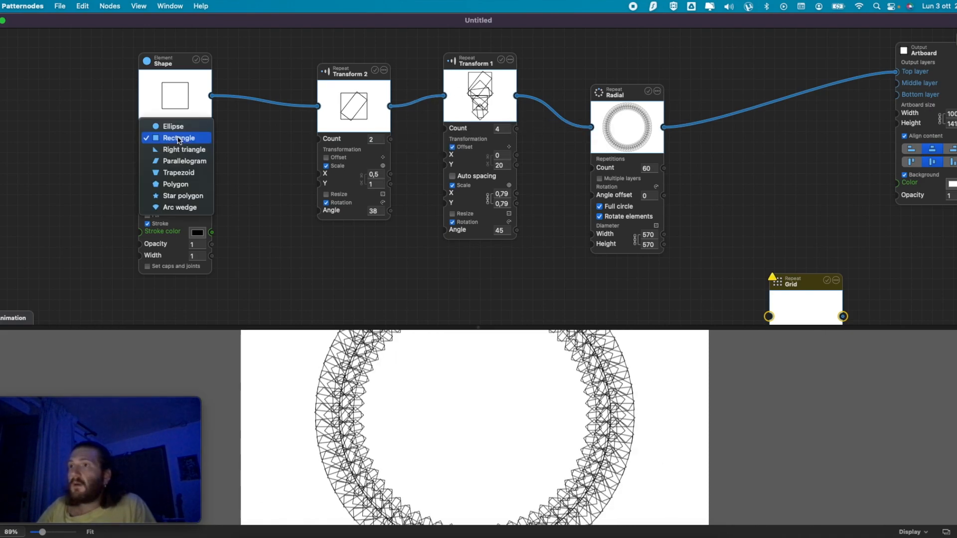
click(181, 129)
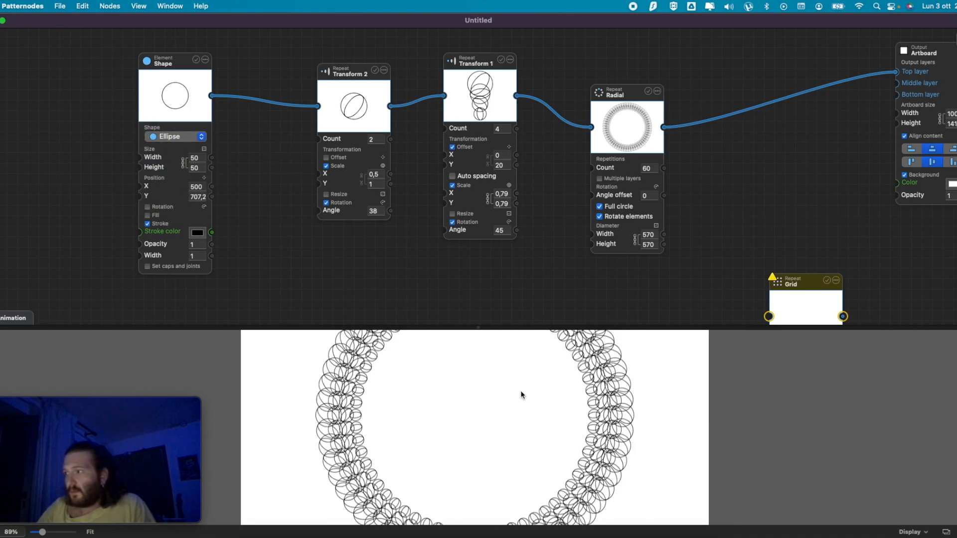
scroll(521, 390, down, 3)
scroll(525, 382, up, 1)
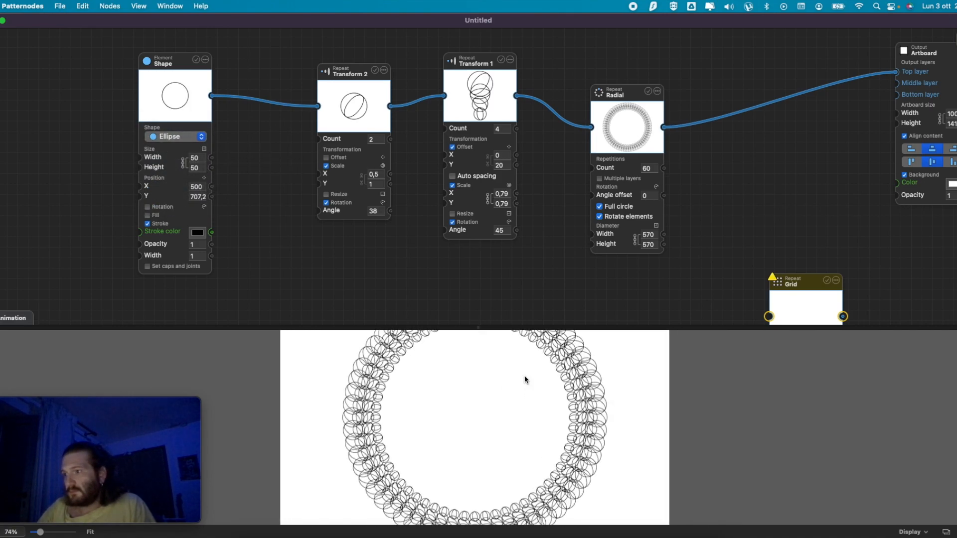
scroll(524, 375, up, 2)
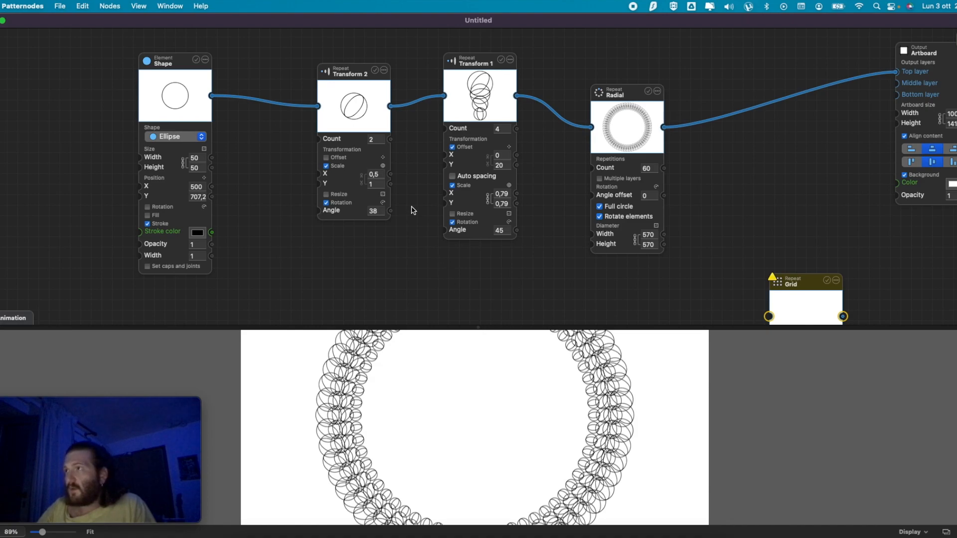
- Turn off Scale in the Transform 1 node
click(465, 186)
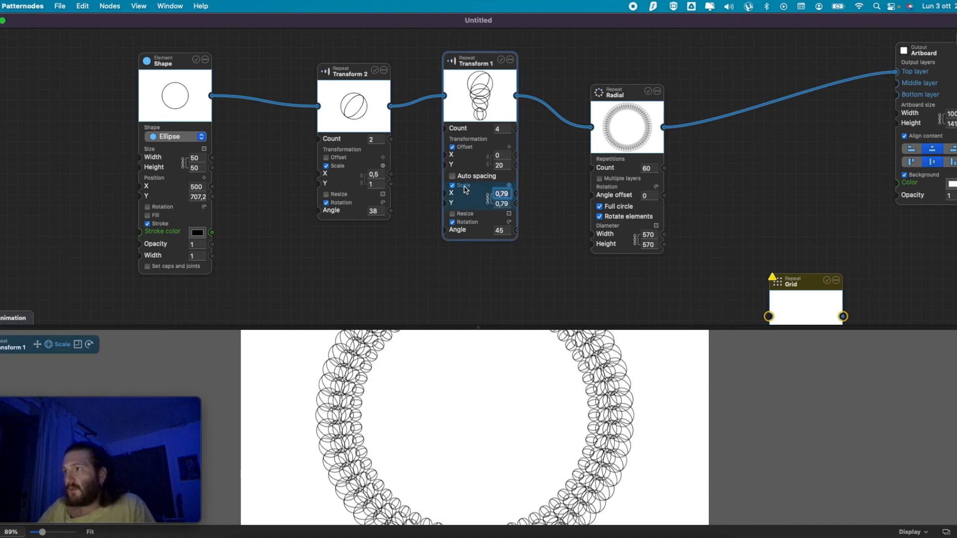
click(465, 186)
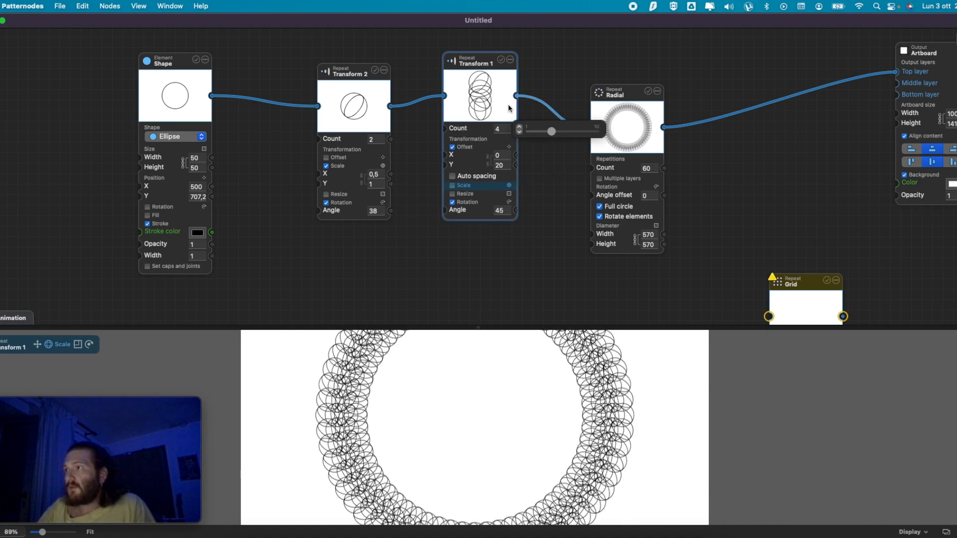
- Set the Radial node's count to 24 and the Transform 1 node's Y offset to 4
mouse_move(652, 170)
drag(692, 172, 682, 172)
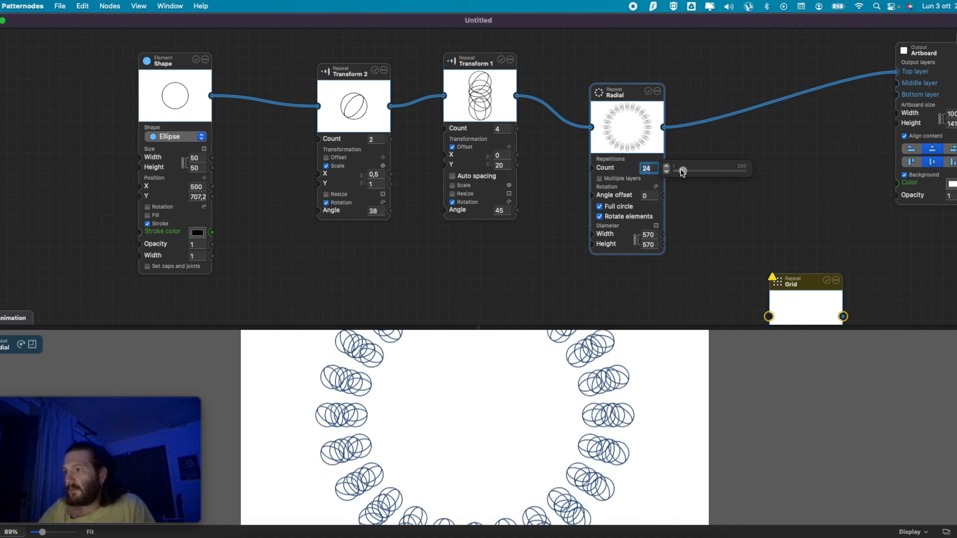
mouse_move(500, 165)
mouse_move(543, 169)
mouse_down()
mouse_move(568, 173)
mouse_move(525, 169)
mouse_up()
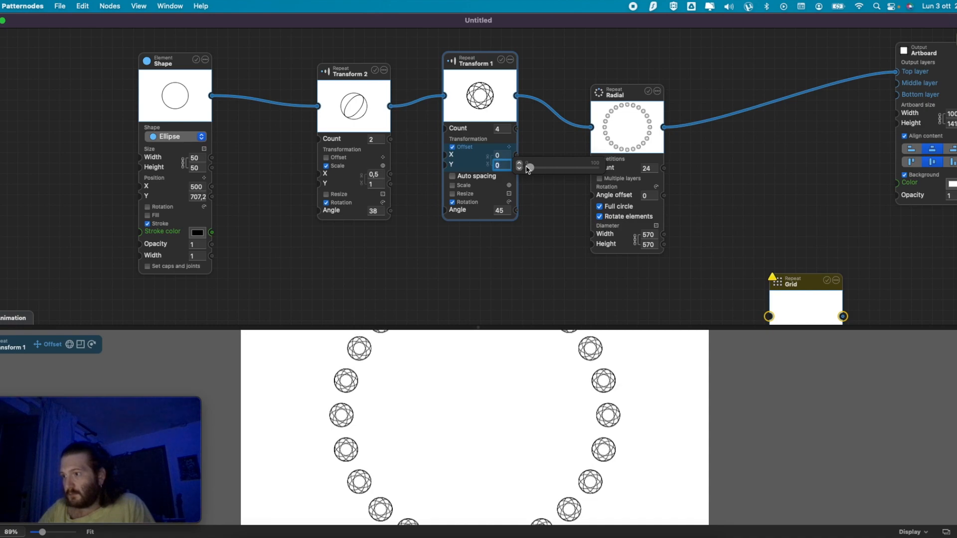
mouse_move(529, 170)
mouse_down()
mouse_move(551, 171)
mouse_move(535, 170)
mouse_up()
scroll(558, 416, down, 2)
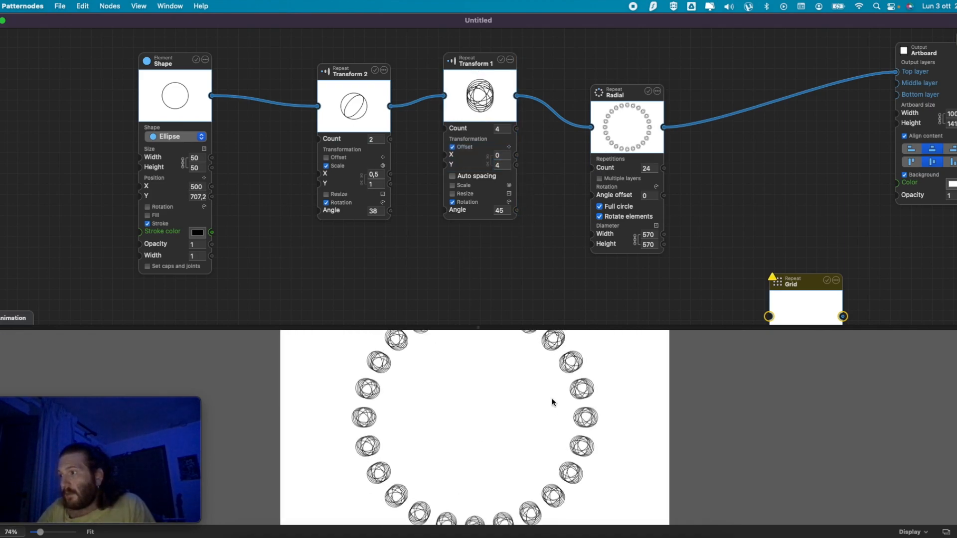
- Try a count of 5 in the Transform 2 node and return it to 2
click(384, 142)
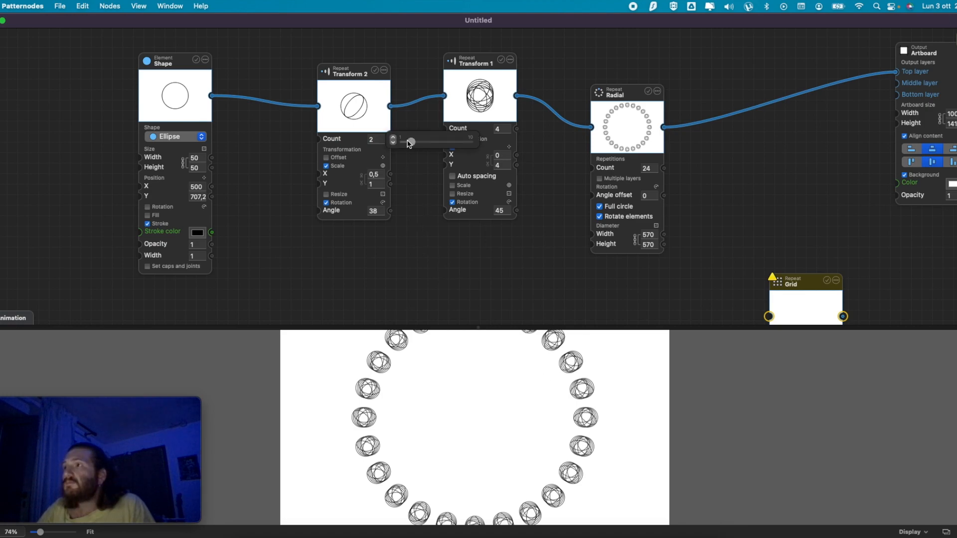
click(394, 139)
click(394, 139)
click(393, 139)
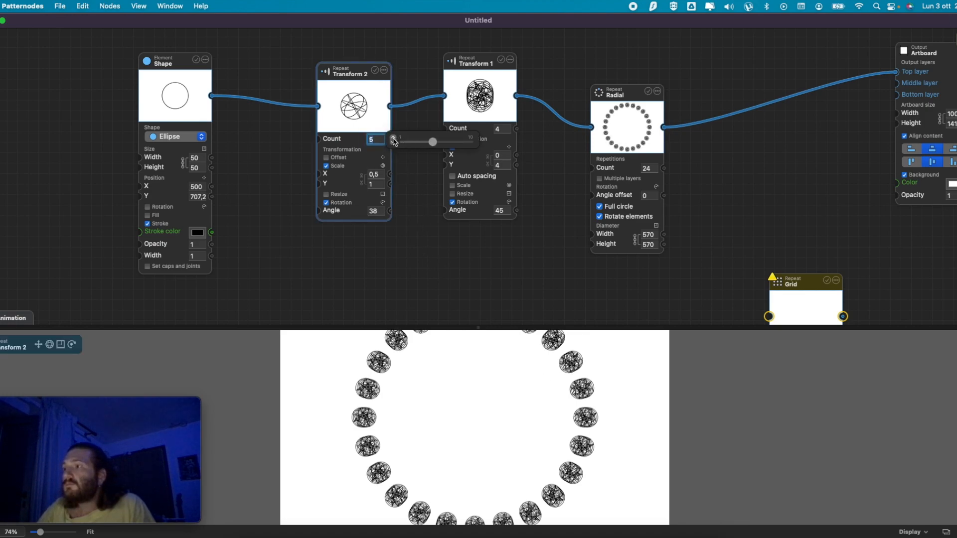
click(393, 144)
click(393, 144)
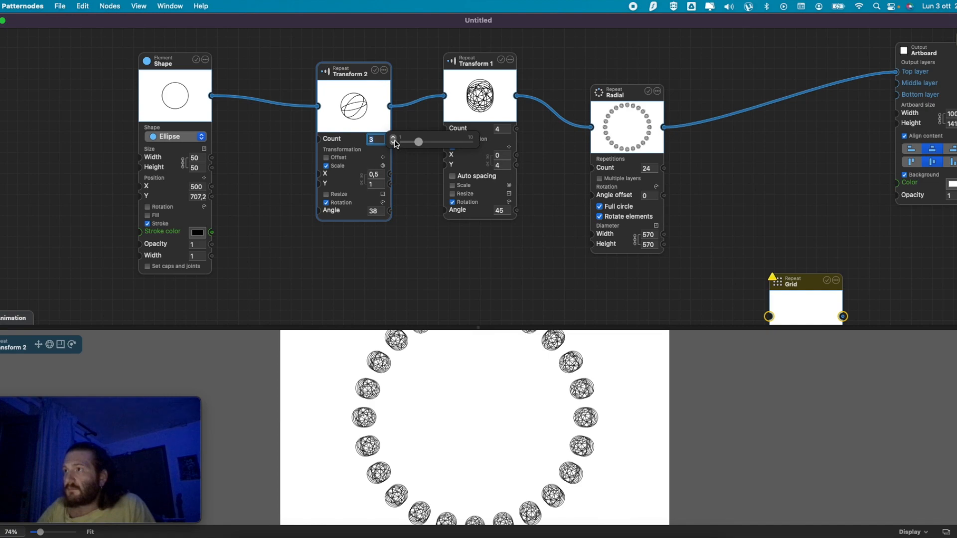
click(393, 144)
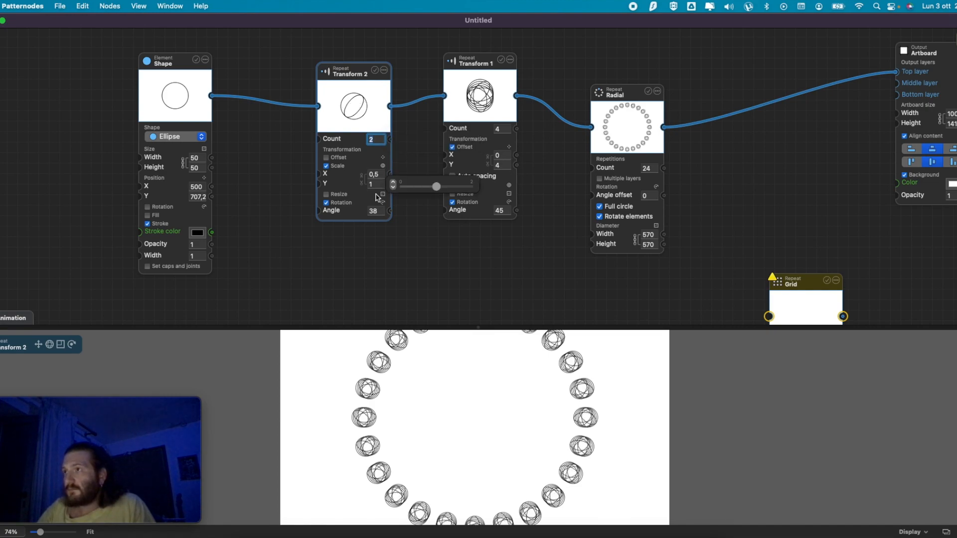
- Set the Transform 2 node's Y scale to 1,76 and its rotation angle to 85
mouse_move(377, 183)
drag(437, 189, 454, 218)
mouse_move(374, 214)
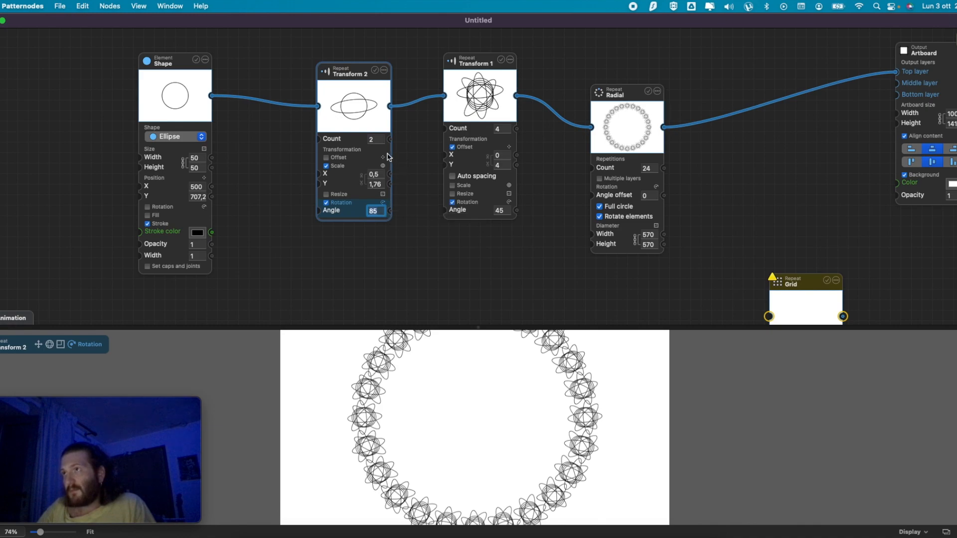
- Compare the ring with and without the Transform 1 node and leave that node disabled
click(501, 60)
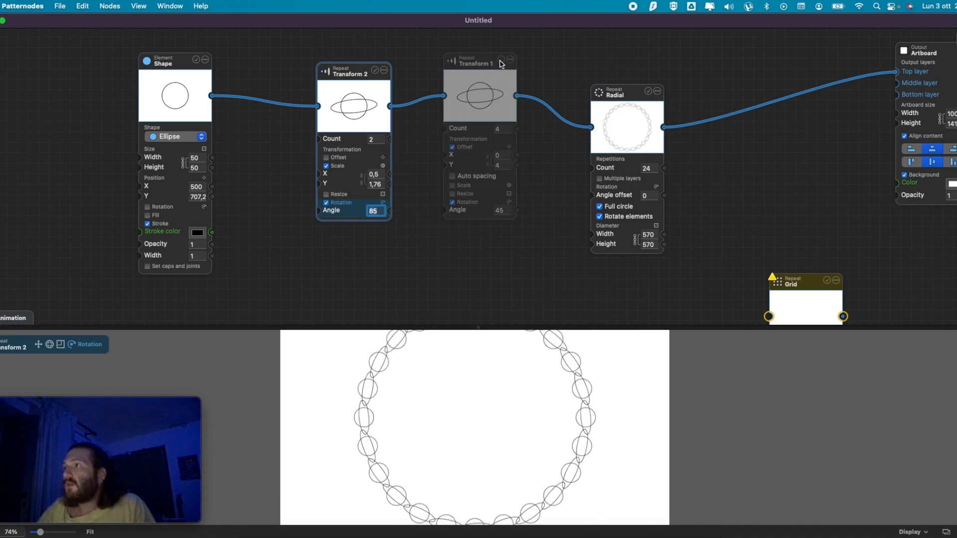
click(496, 62)
click(501, 60)
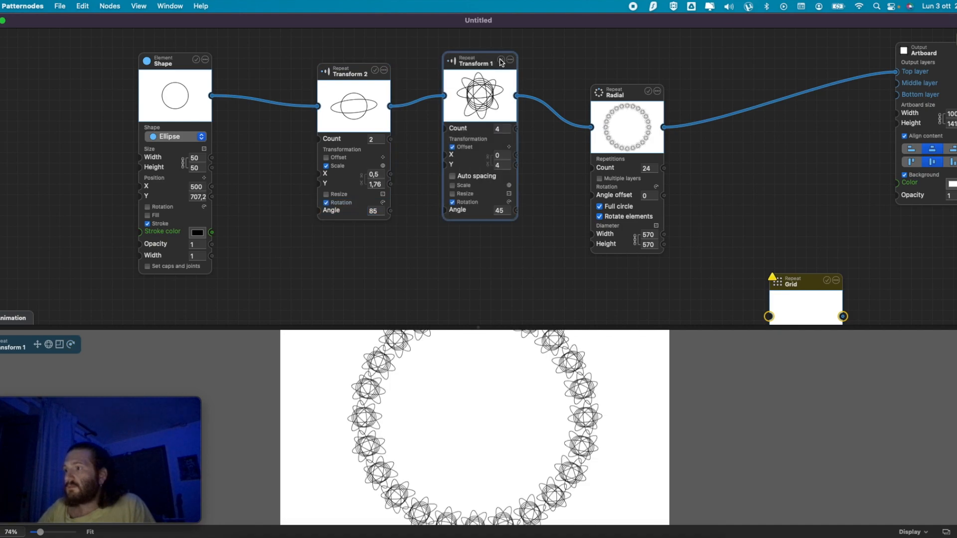
click(501, 60)
click(501, 60)
click(501, 61)
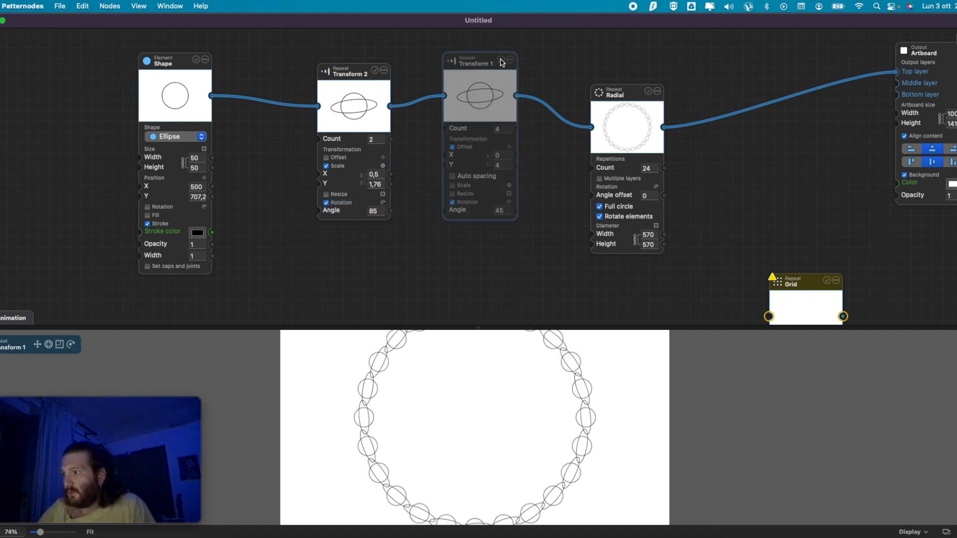
scroll(514, 411, down, 2)
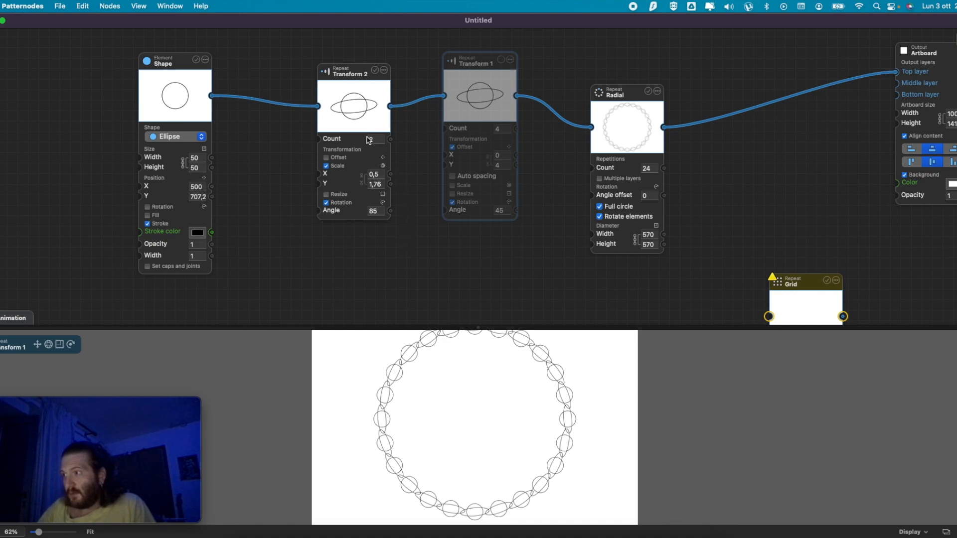
- Switch the Shape node's base shape from Ellipse to Polygon
mouse_move(392, 145)
mouse_move(410, 144)
mouse_down()
mouse_move(424, 146)
mouse_move(407, 144)
mouse_up()
click(175, 137)
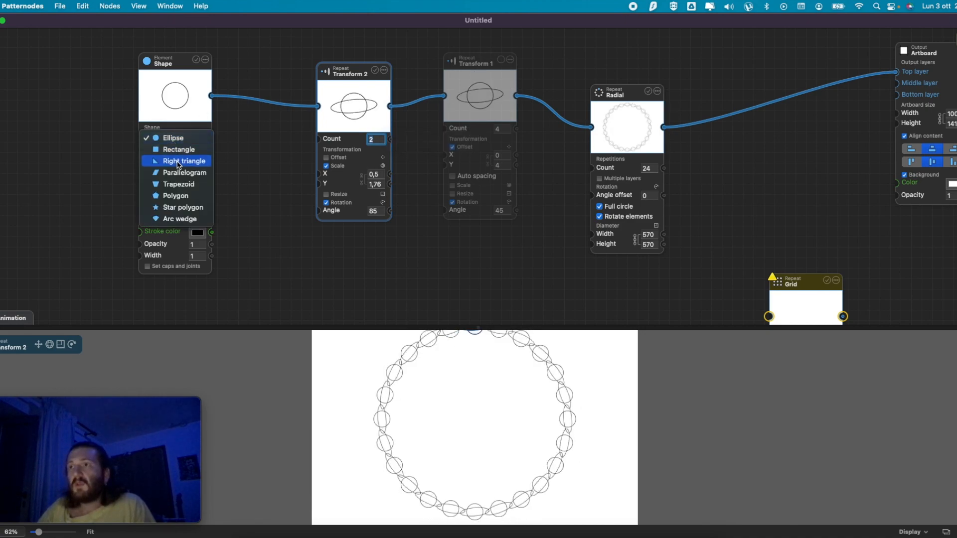
click(180, 196)
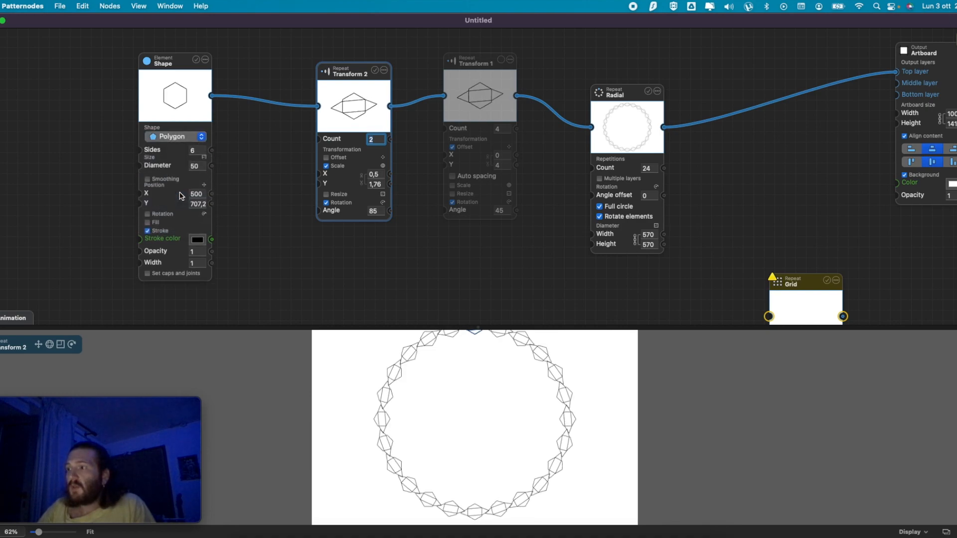
scroll(425, 389, up, 5)
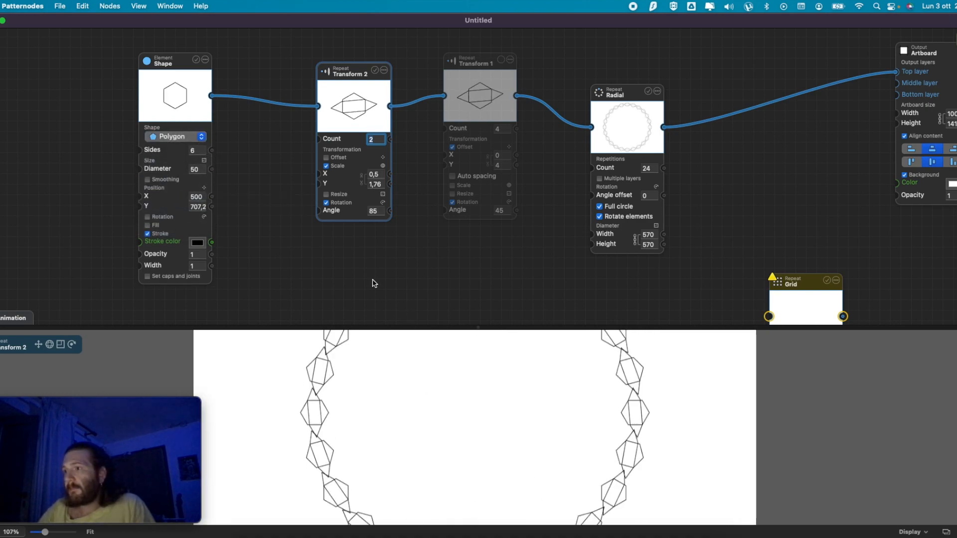
- Set the Transform 2 node's count to 3 and its Y scale to 1,03
mouse_move(383, 142)
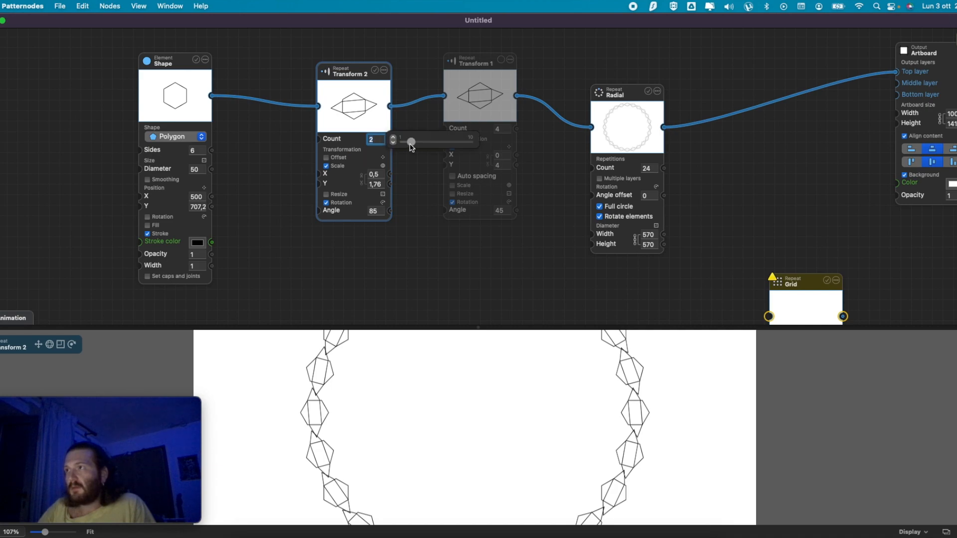
drag(411, 145, 422, 146)
mouse_move(378, 185)
drag(463, 187, 439, 186)
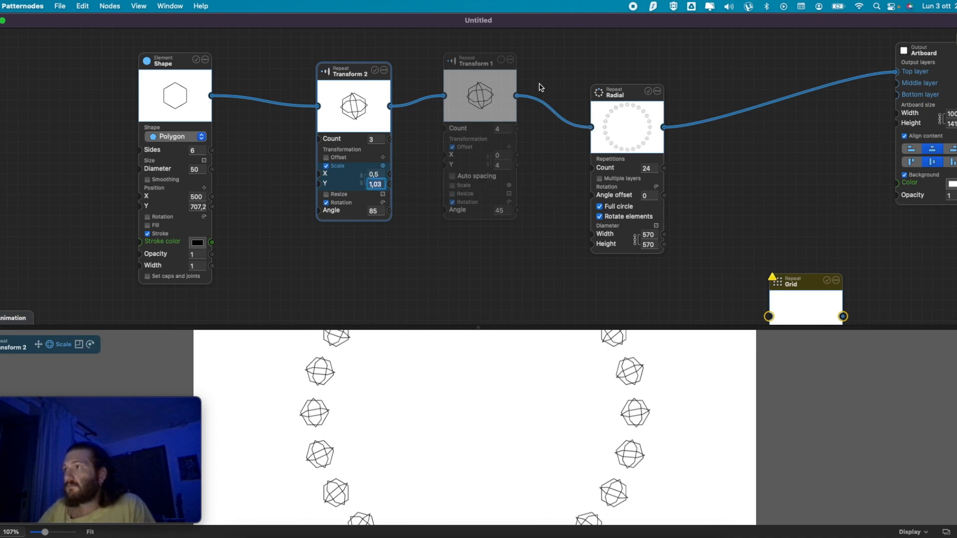
- Re-enable the Transform 1 node and set its Y offset to 50 and rotation angle to 29
click(501, 60)
mouse_move(510, 167)
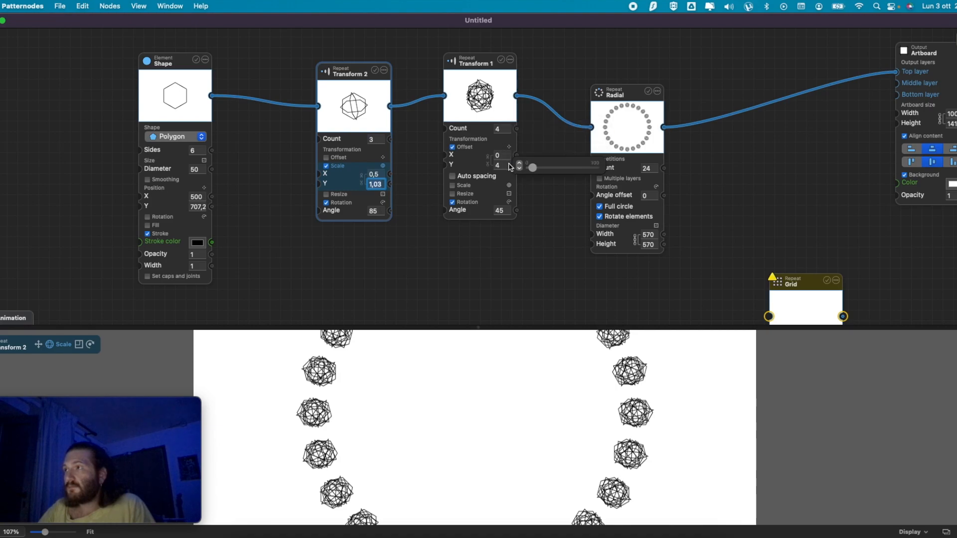
drag(531, 170, 560, 174)
mouse_move(513, 210)
drag(569, 214, 566, 213)
scroll(564, 357, down, 3)
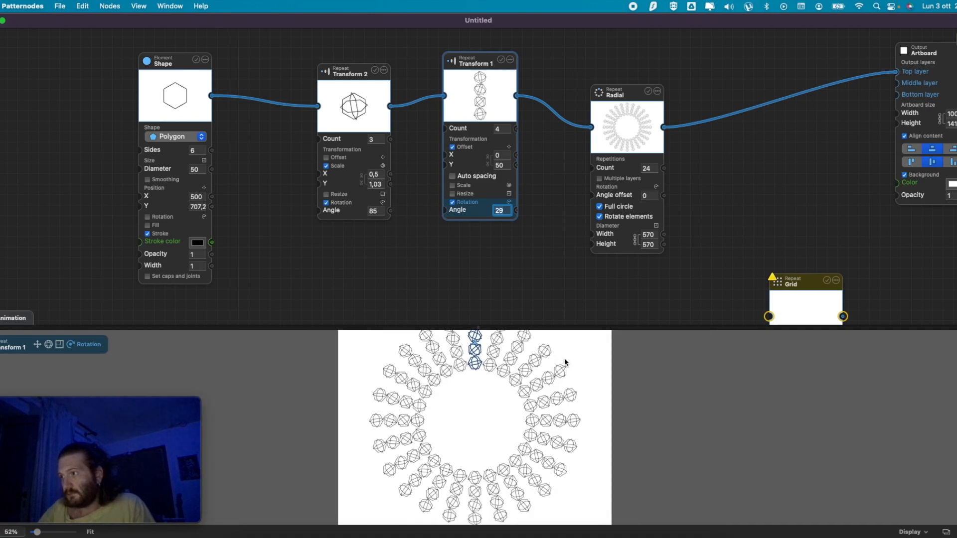
- Set the Transform 1 node's count to 6
click(539, 257)
click(517, 129)
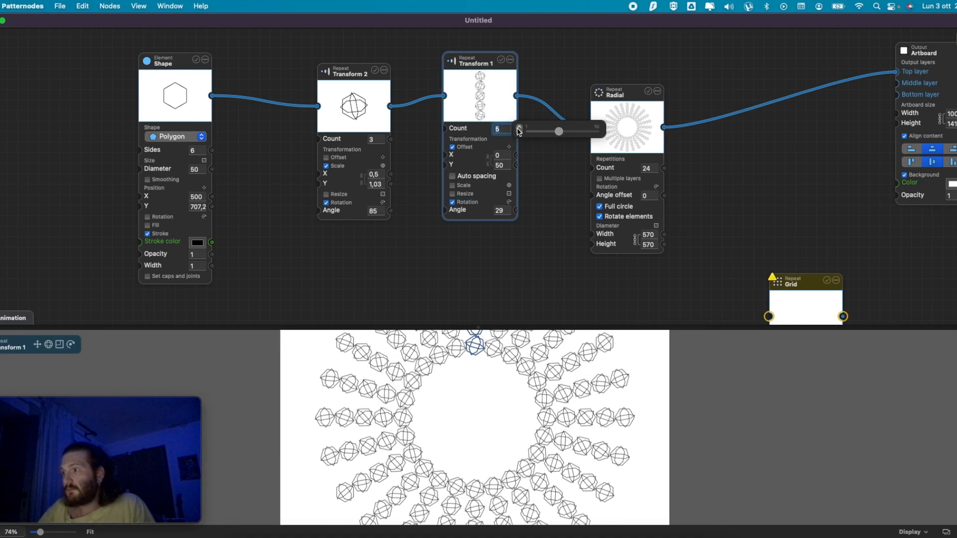
click(517, 128)
- Set the Radial node's count to 50 and its linked width and height diameter to 425
mouse_move(655, 175)
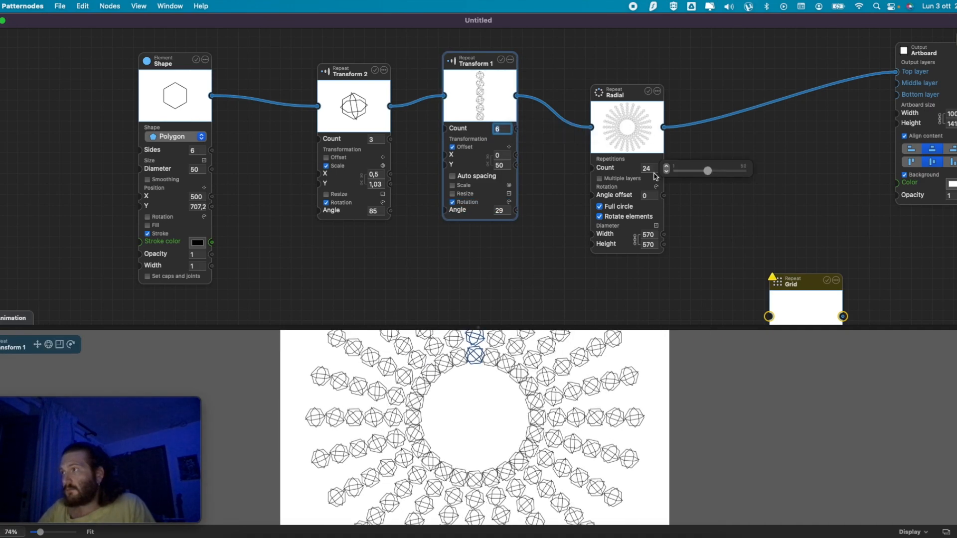
drag(704, 174, 744, 182)
click(765, 224)
scroll(487, 405, down, 3)
scroll(486, 401, up, 2)
scroll(486, 401, up, 1)
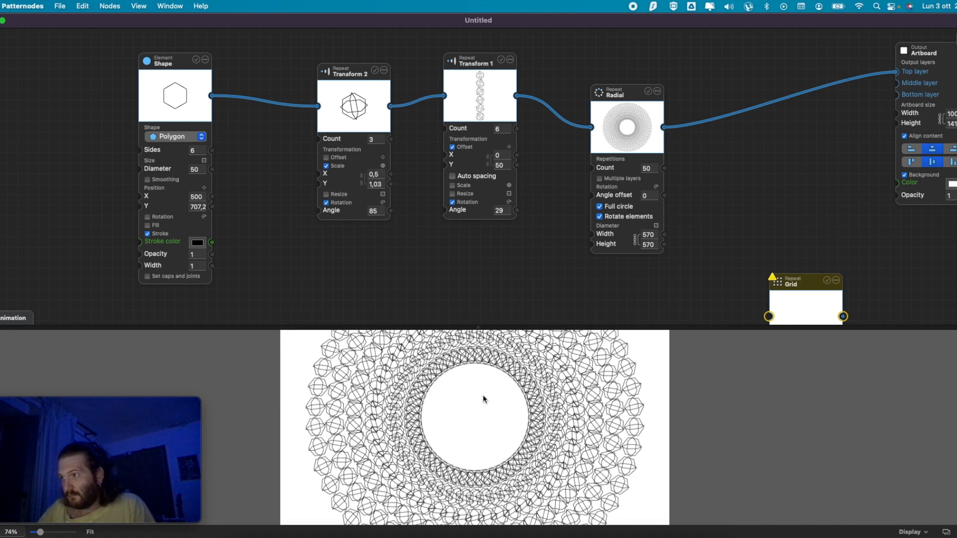
click(648, 235)
drag(731, 236, 726, 238)
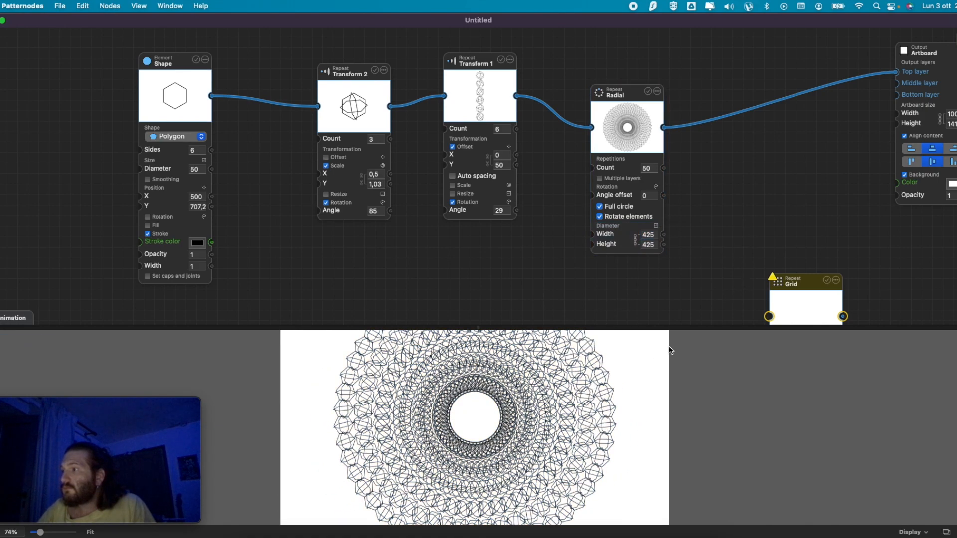
- Set the polygon's number of sides to 3 in the Shape node
click(191, 150)
click(215, 154)
click(215, 154)
click(214, 154)
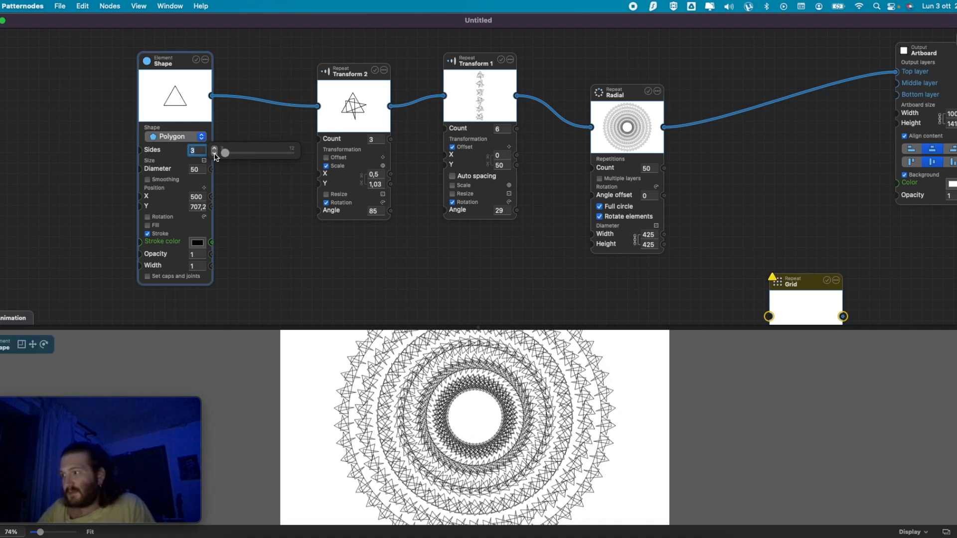
click(256, 241)
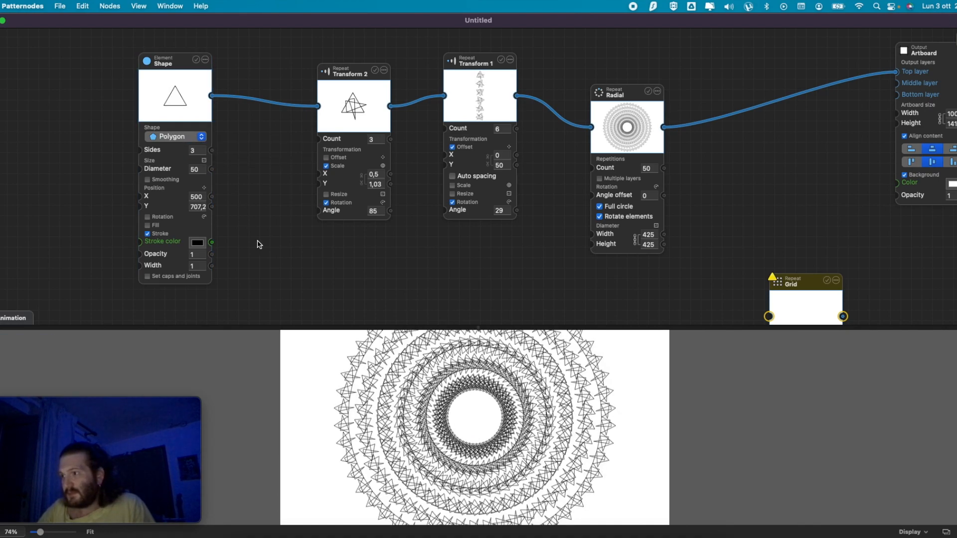
- Examine the concentric rings of triangles in the artboard preview
click(381, 399)
click(681, 353)
key(super+plus)
key(super+plus)
key(super+plus)
key(super+plus)
key(super+plus)
key(super+plus)
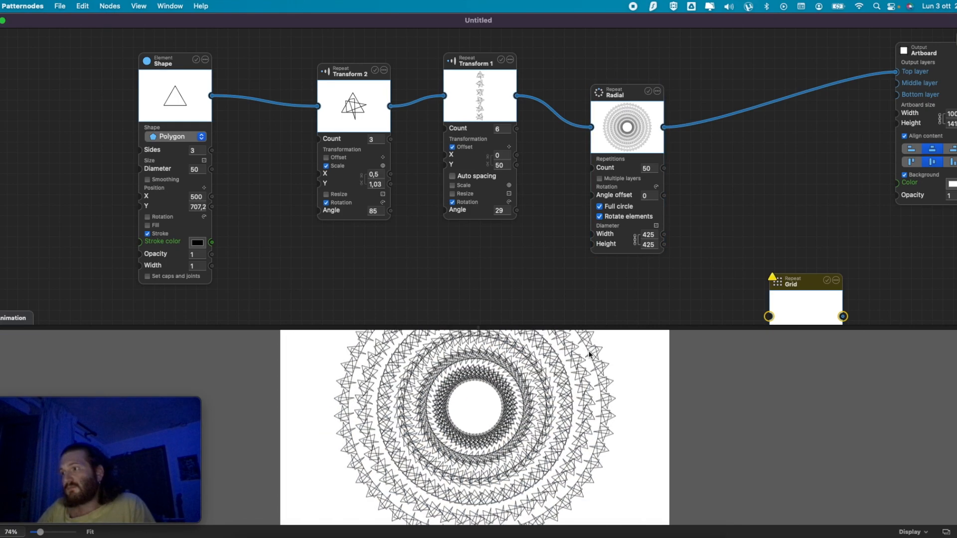
key(super+minus)
key(super+minus)
key(super+minus)
key(super+minus)
key(super+minus)
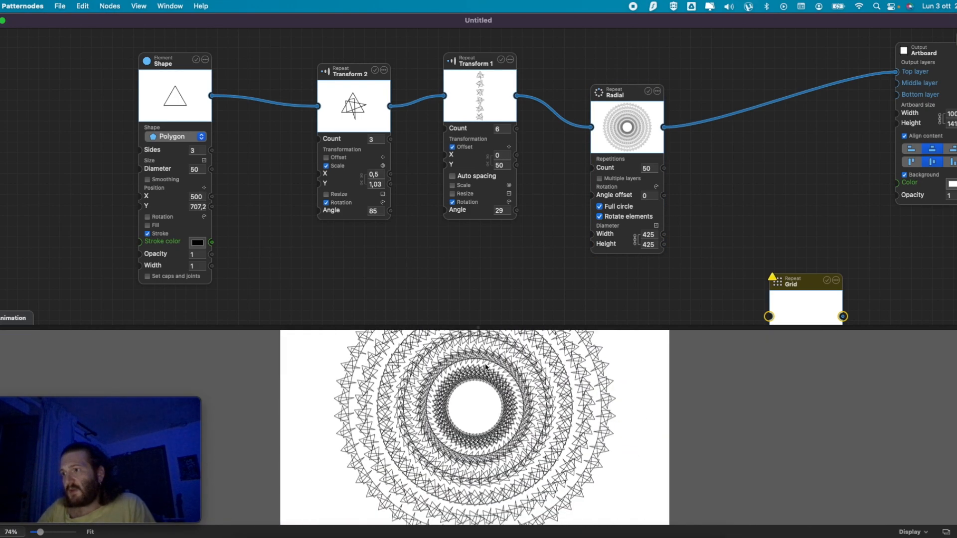
- Export the triangle ring pattern as excercise_5.svg in SVG format to the Patternodes Course folder
scroll(484, 372, down, 3)
scroll(482, 377, up, 1)
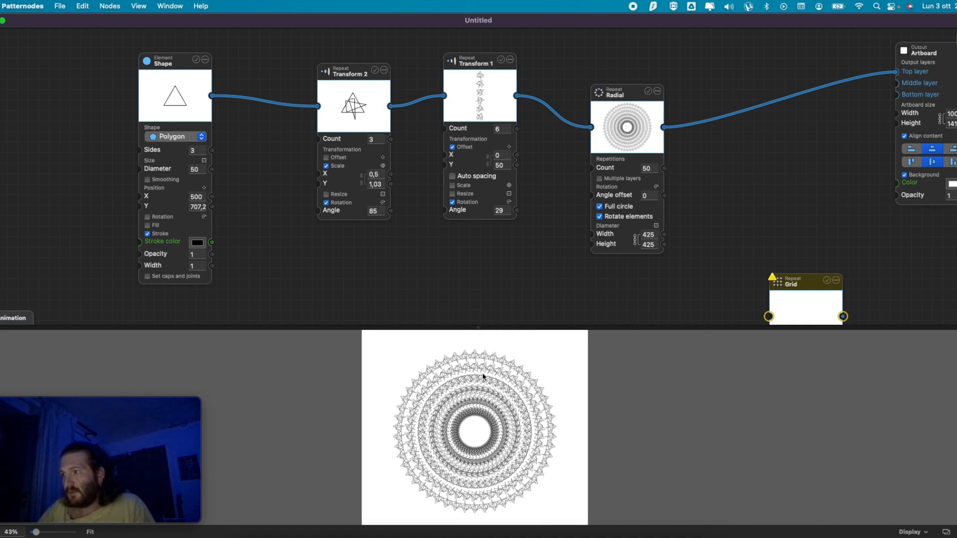
key(super+s)
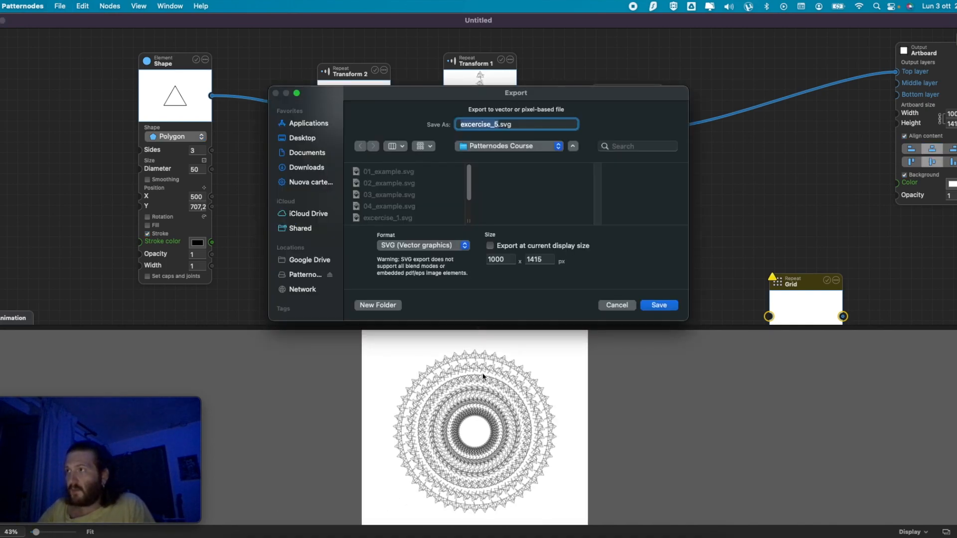
key(Return)
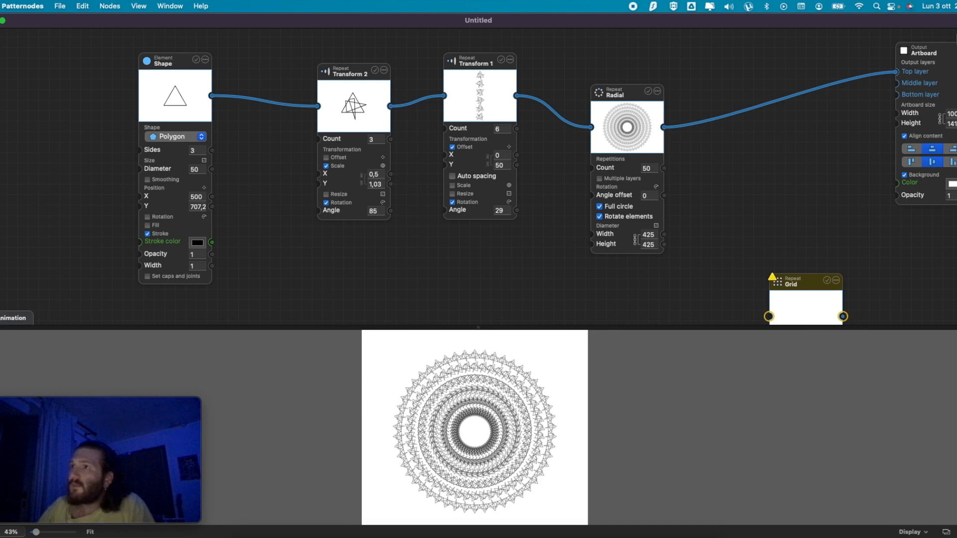
- Reduce the polygon's diameter to 27 and switch the Shape node's base shape to Star polygon
mouse_move(195, 170)
mouse_move(238, 172)
mouse_down()
mouse_move(249, 173)
mouse_move(233, 175)
mouse_up()
click(176, 137)
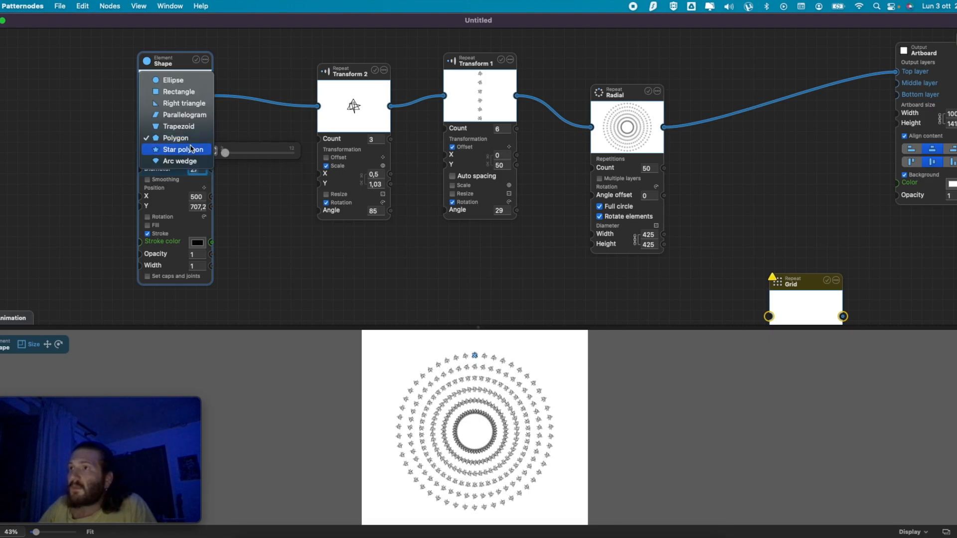
click(172, 149)
scroll(489, 400, up, 10)
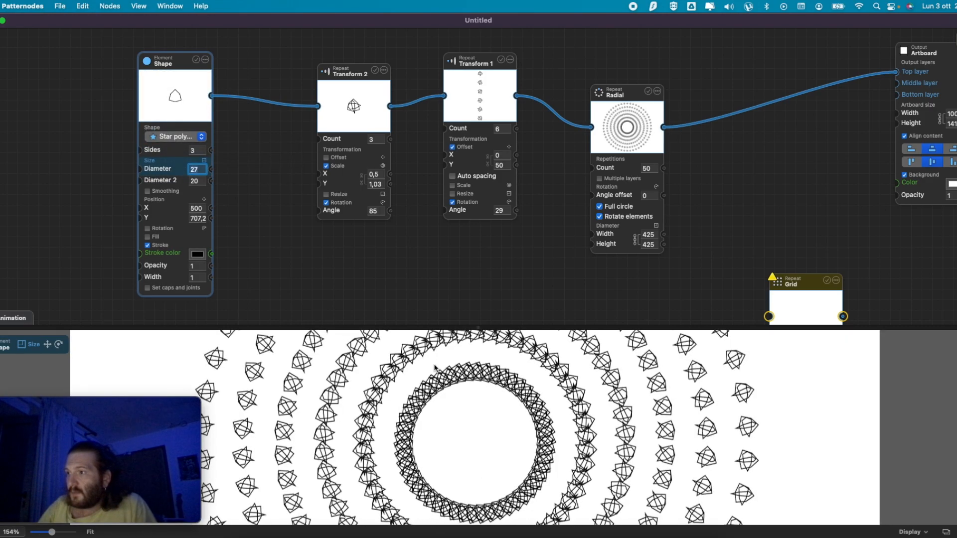
scroll(319, 301, down, 1)
- Set the star polygon's Diameter to 50 and its Diameter 2 to 10
mouse_move(200, 166)
drag(273, 173, 237, 167)
mouse_move(234, 168)
mouse_down()
mouse_move(294, 169)
mouse_move(237, 181)
mouse_up()
mouse_move(251, 183)
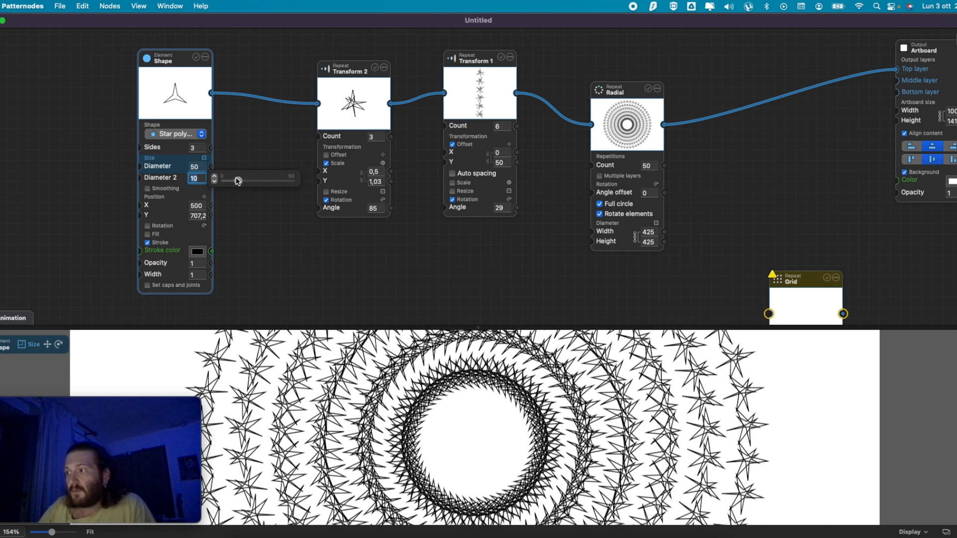
- Set the star polygon's number of sides to 5
click(214, 146)
click(214, 145)
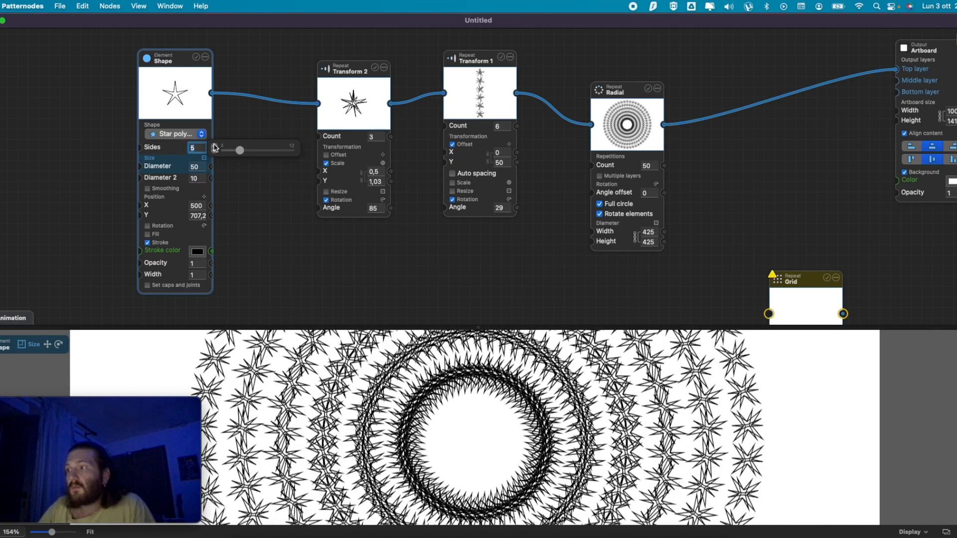
scroll(470, 400, down, 3)
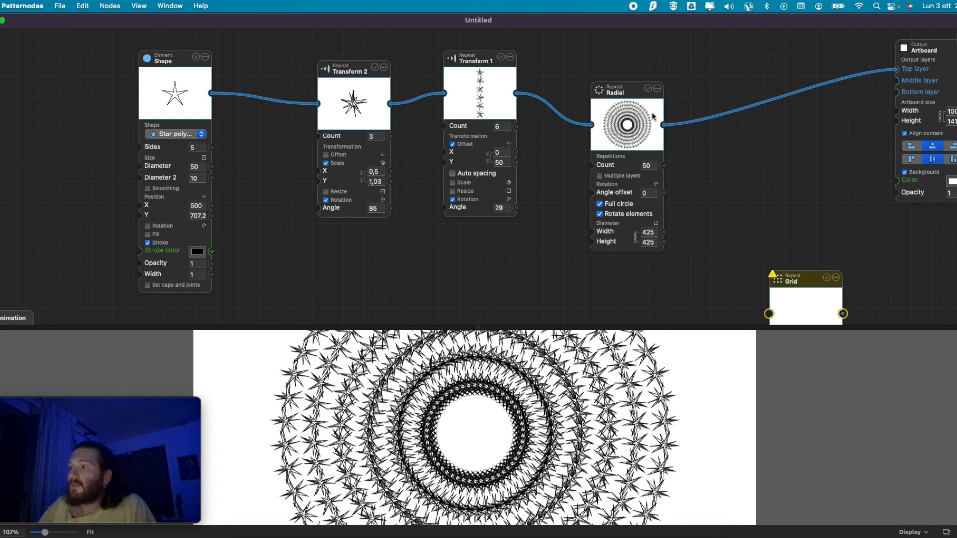
- Try Ellipse as the Shape node's base shape, then settle on Rectangle
click(170, 133)
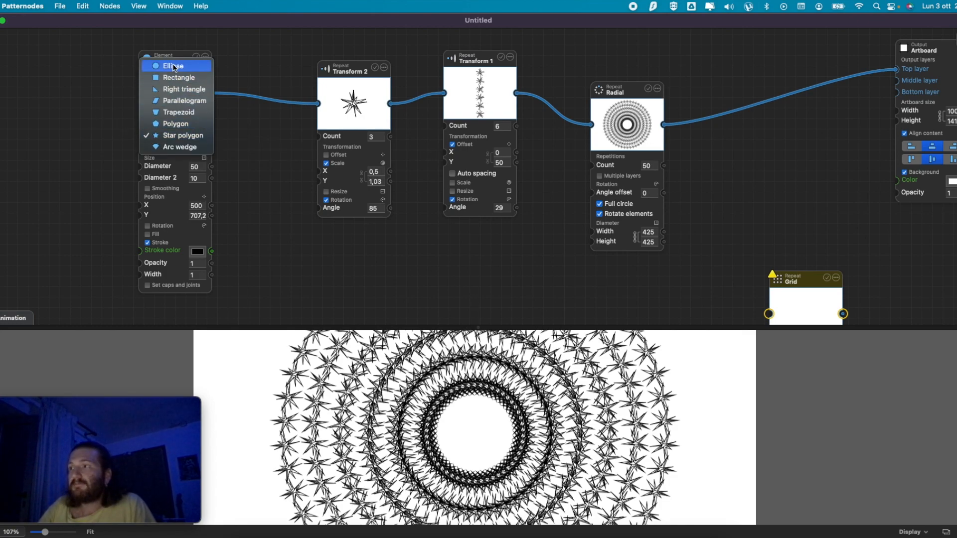
click(167, 66)
click(196, 136)
click(172, 86)
scroll(456, 387, down, 3)
scroll(455, 386, down, 2)
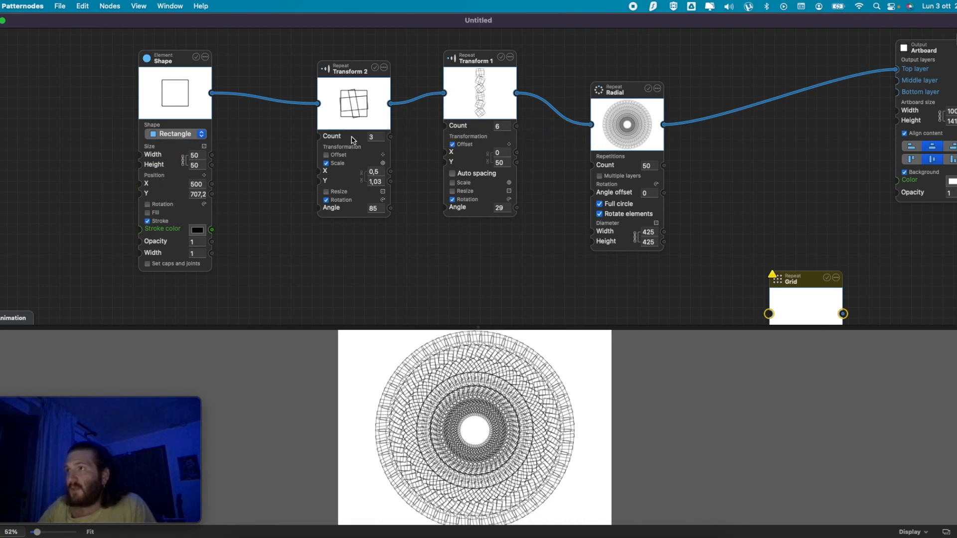
- Replace the Transform 2 node with a Grid repeat node
click(384, 68)
mouse_move(424, 79)
mouse_move(508, 80)
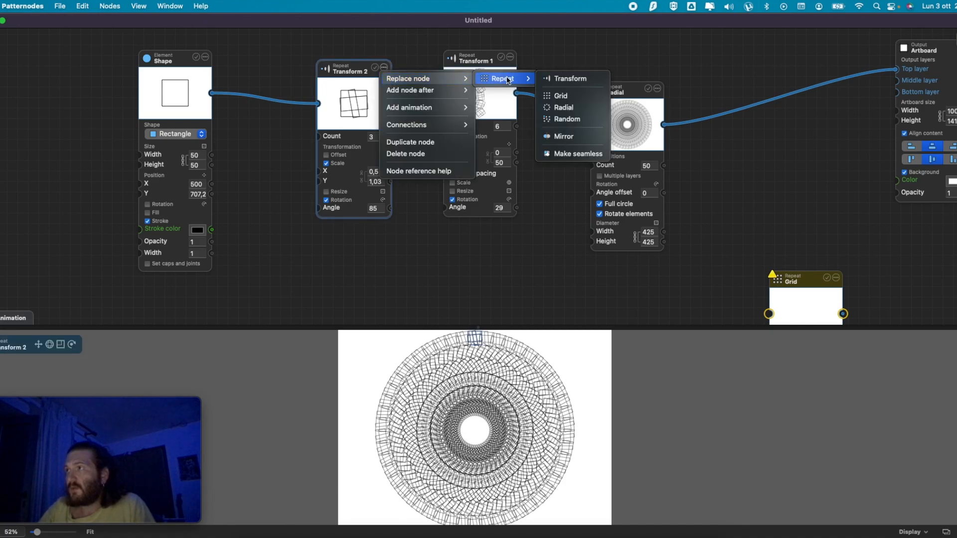
click(561, 96)
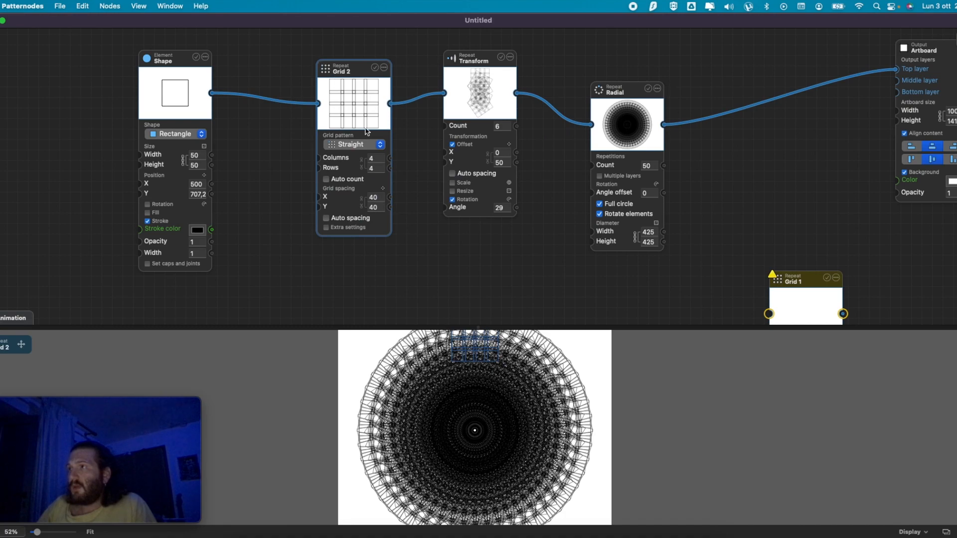
- Set the Grid 2 node's spacing to X 14 and Y 10, and its columns to 3
mouse_move(380, 209)
drag(428, 211, 410, 201)
mouse_move(384, 198)
mouse_move(413, 160)
drag(423, 160, 415, 159)
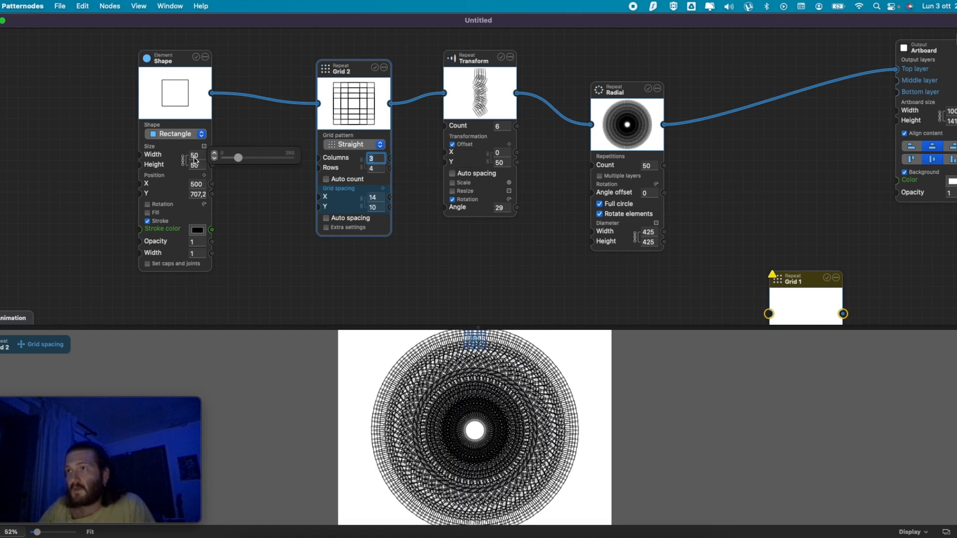
- Set the rectangle's width and height to 20 and inspect the resulting ring pattern
click(194, 155)
text(20)
key(Tab)
click(573, 382)
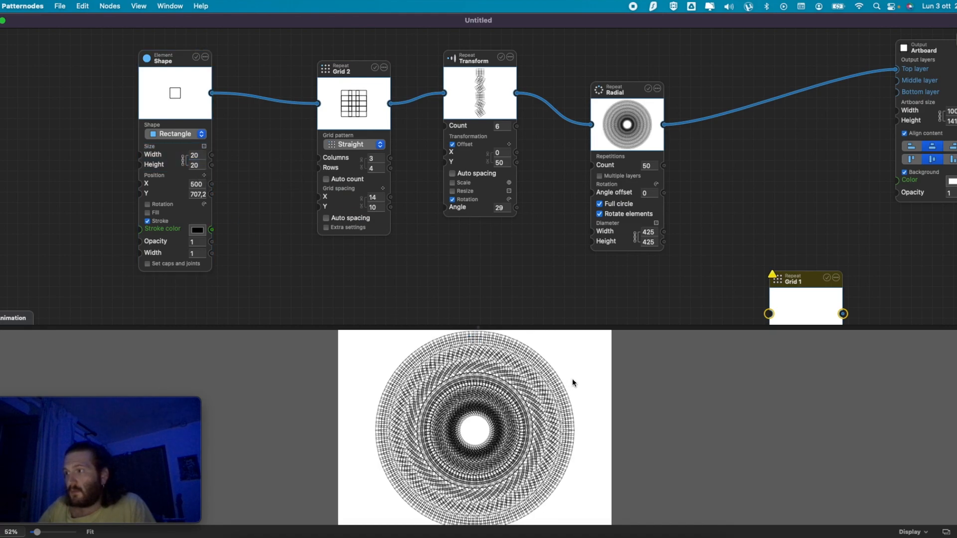
scroll(568, 363, up, 5)
scroll(594, 362, up, 3)
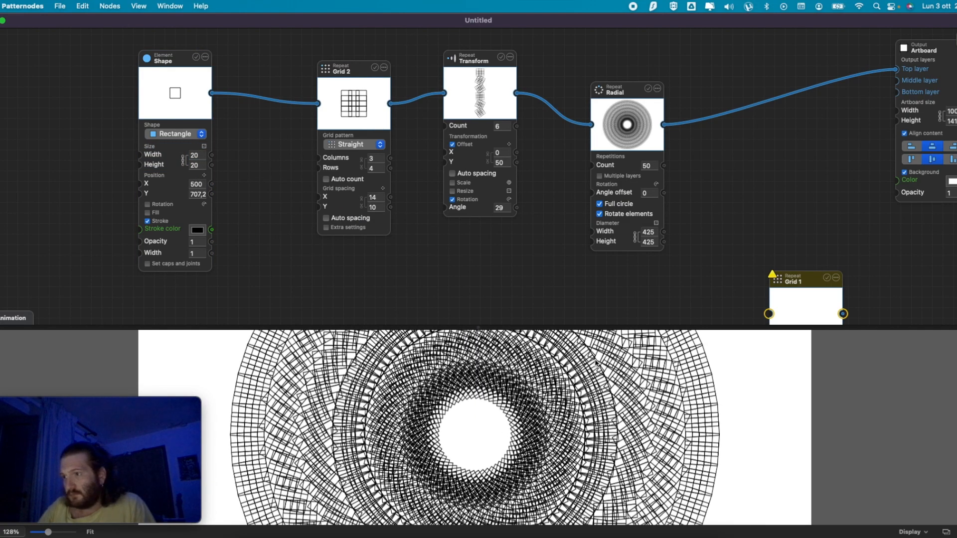
scroll(596, 362, down, 6)
scroll(594, 357, up, 2)
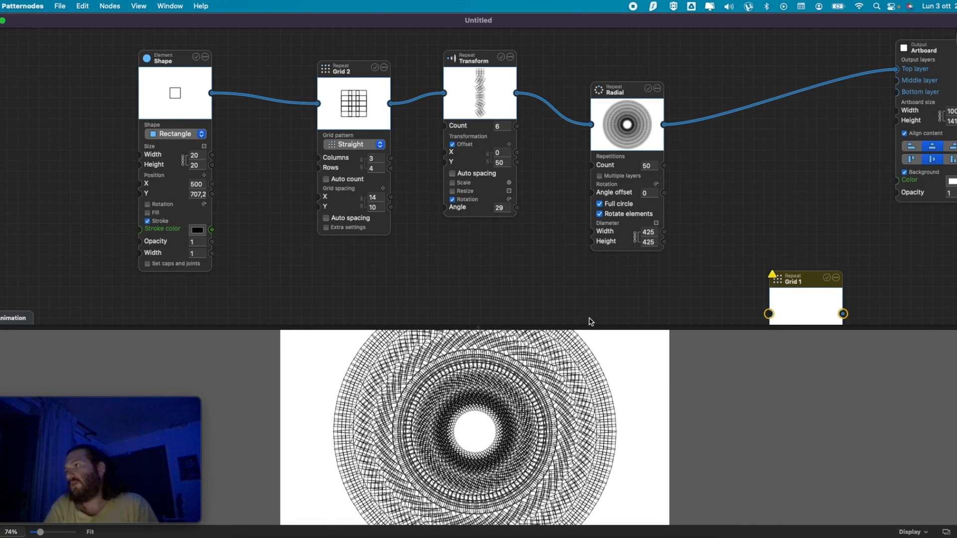
- Try the Brick and Hex grid patterns on the Grid 2 node, then return it to Straight
mouse_move(357, 152)
click(365, 146)
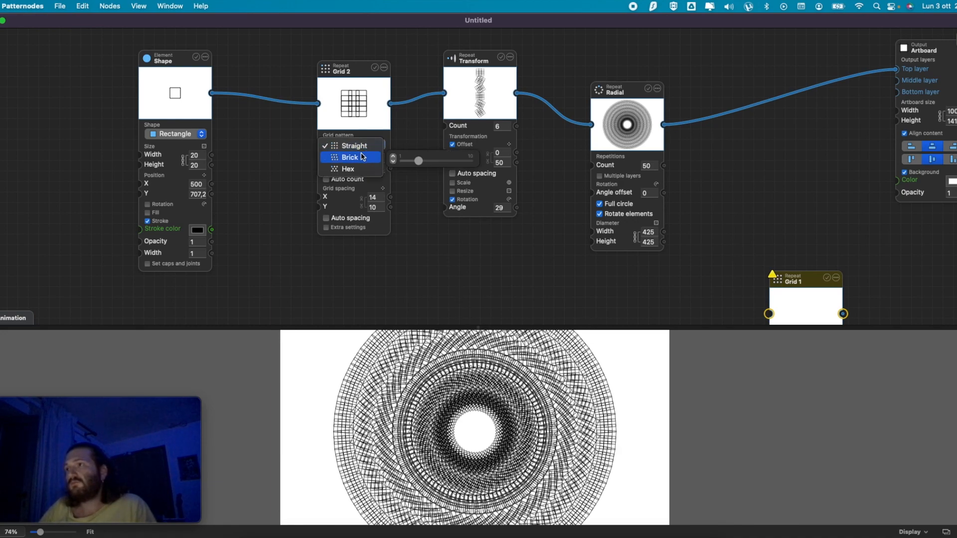
click(361, 158)
click(364, 146)
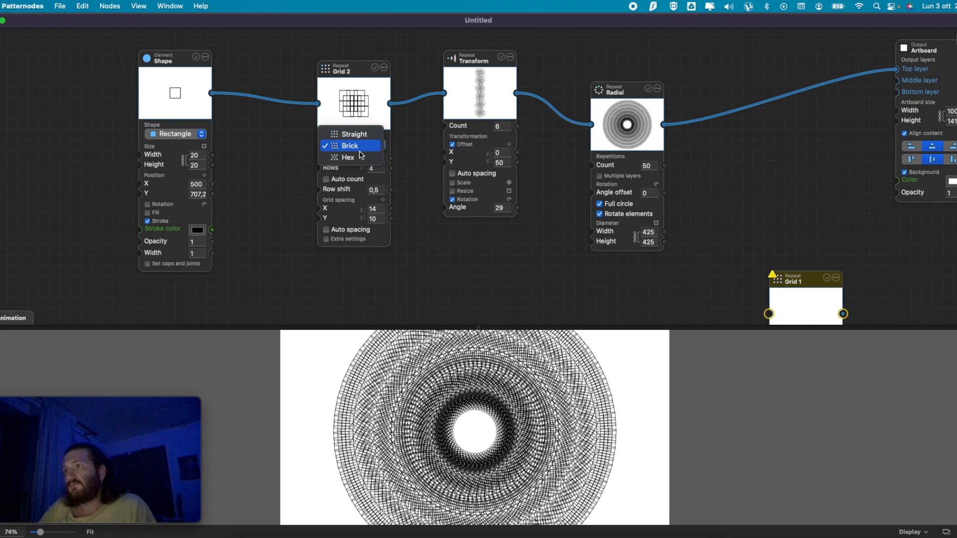
click(360, 157)
click(361, 147)
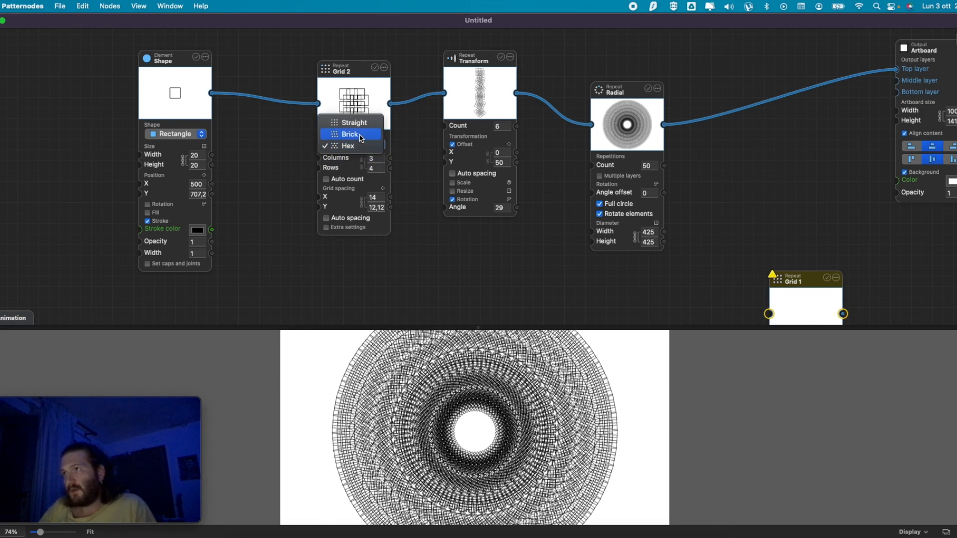
click(360, 124)
- Set the Grid 2 node's columns to 4 and shrink the rectangle to 9 by 9
mouse_move(373, 157)
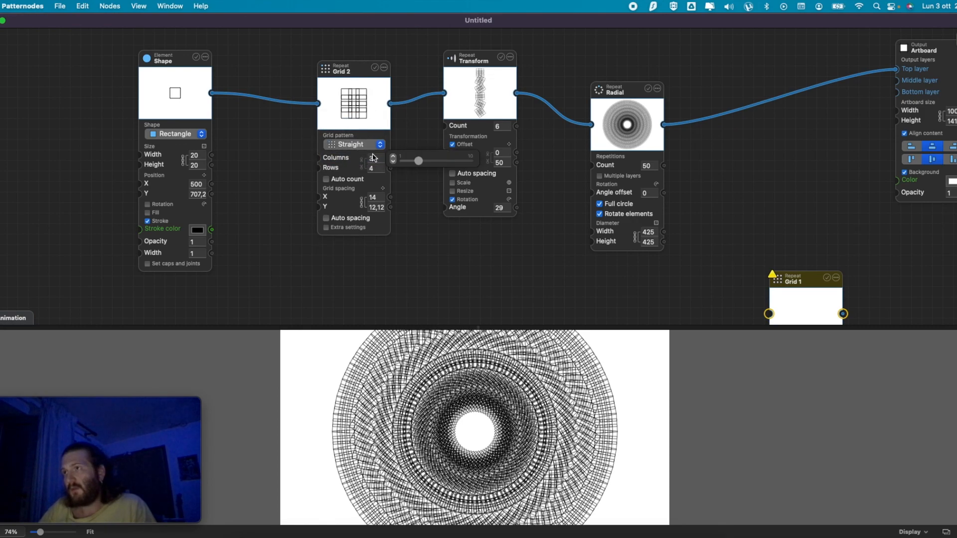
mouse_move(416, 161)
mouse_down()
mouse_move(404, 160)
mouse_move(423, 166)
mouse_up()
mouse_move(200, 156)
drag(249, 157, 240, 159)
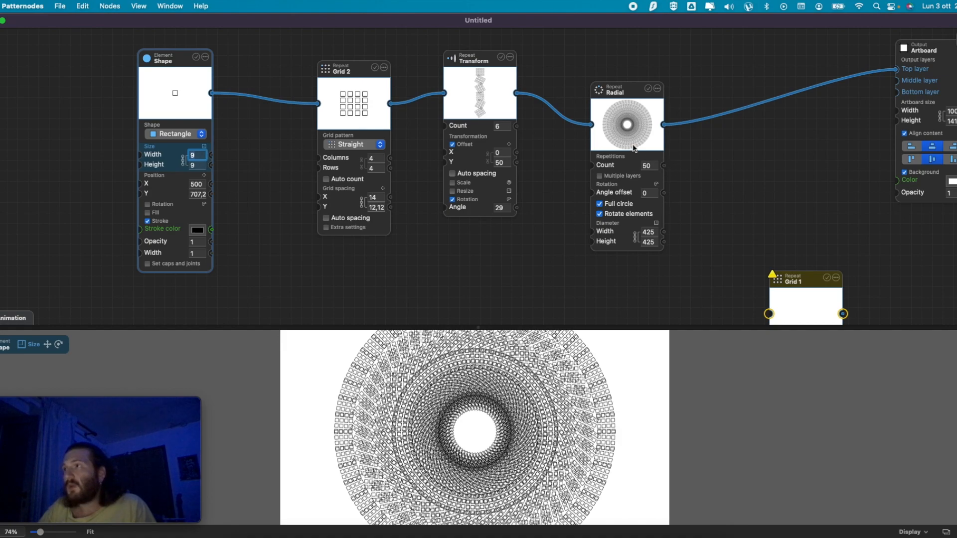
- Reduce the Transform node's count to 4 and turn off its rotation
mouse_move(514, 133)
drag(566, 130, 552, 131)
mouse_move(520, 213)
drag(566, 209, 558, 208)
click(461, 202)
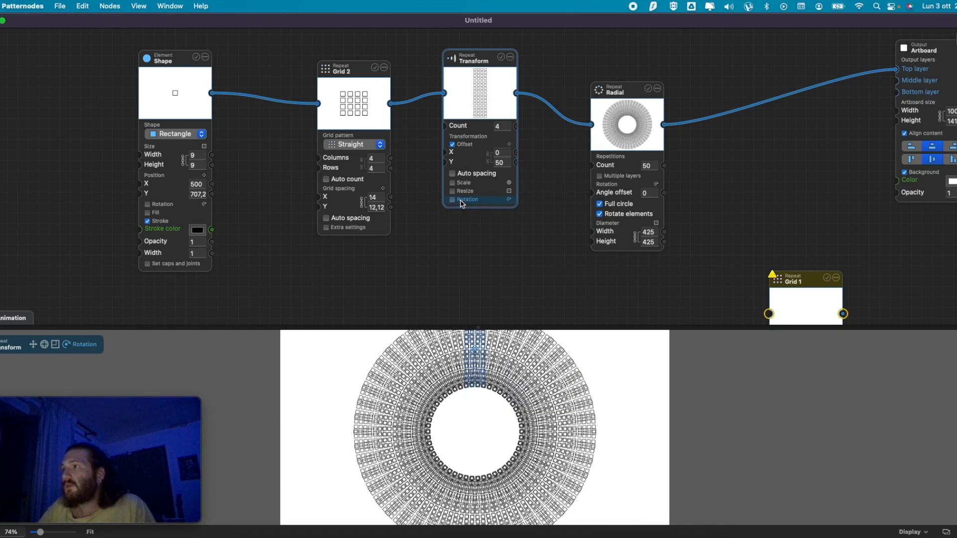
- Enable Resize on the Transform node with X Add and Y Add at -4,3
click(453, 192)
mouse_move(513, 214)
mouse_move(556, 214)
mouse_down()
mouse_move(537, 212)
mouse_move(549, 212)
mouse_up()
- Reduce the Radial node's count to 19 and inspect the spacing between the arms
mouse_move(659, 170)
drag(688, 171, 679, 168)
click(719, 235)
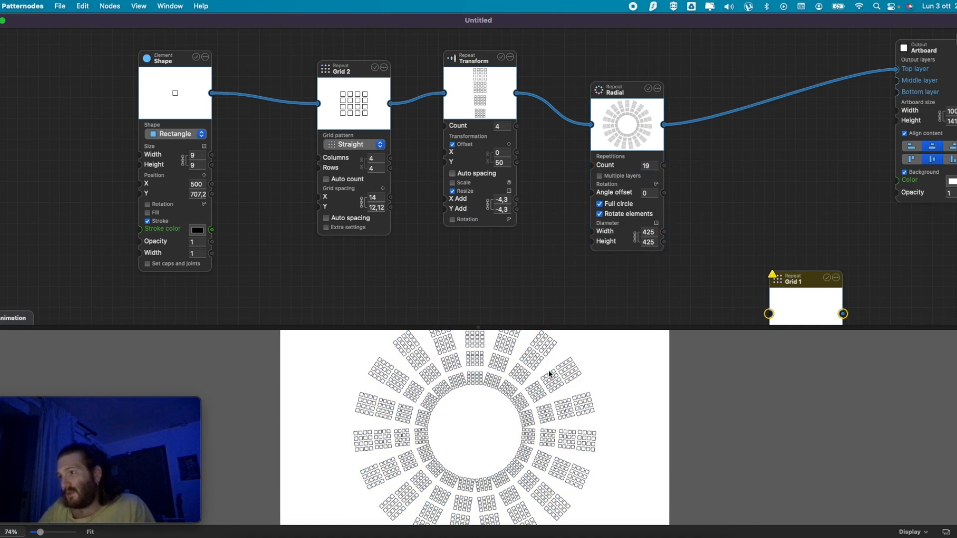
scroll(499, 385, down, 2)
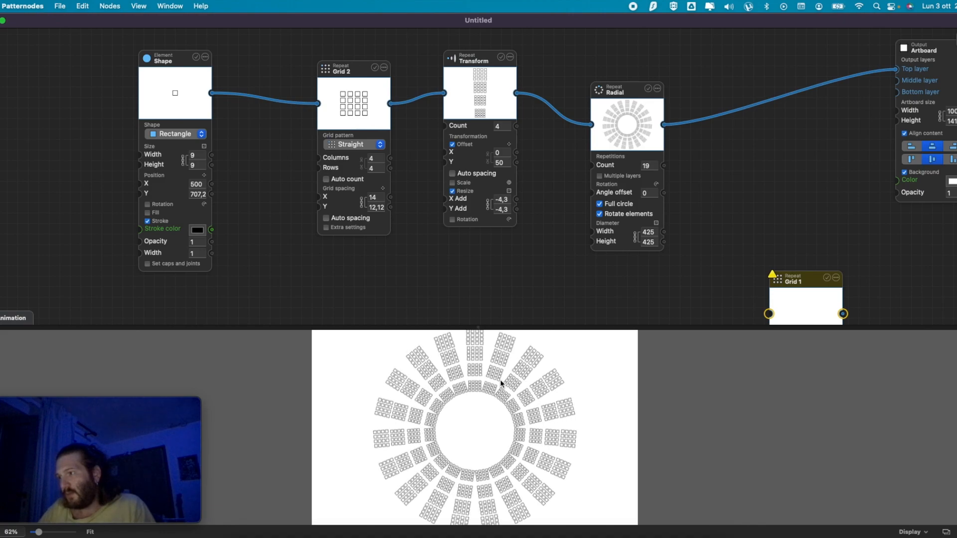
scroll(501, 379, up, 5)
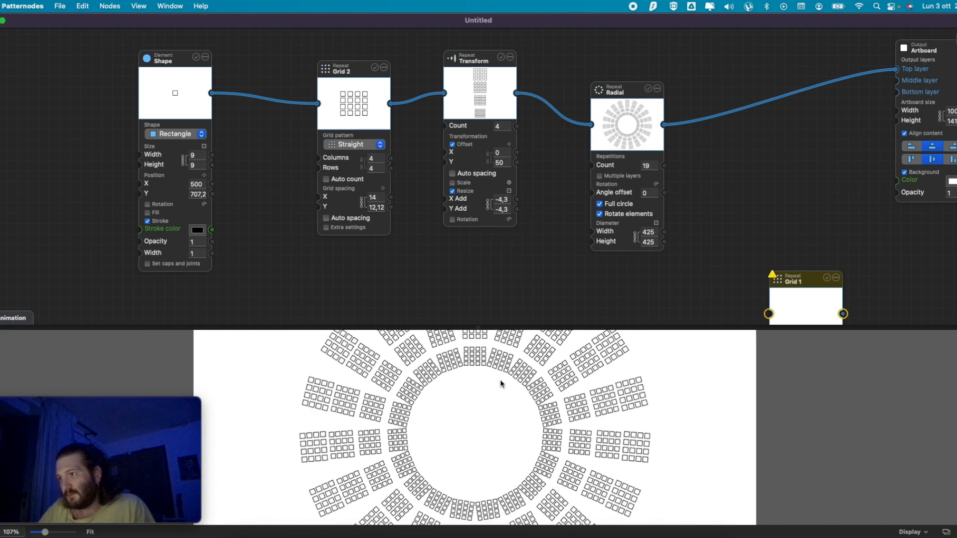
scroll(501, 379, down, 3)
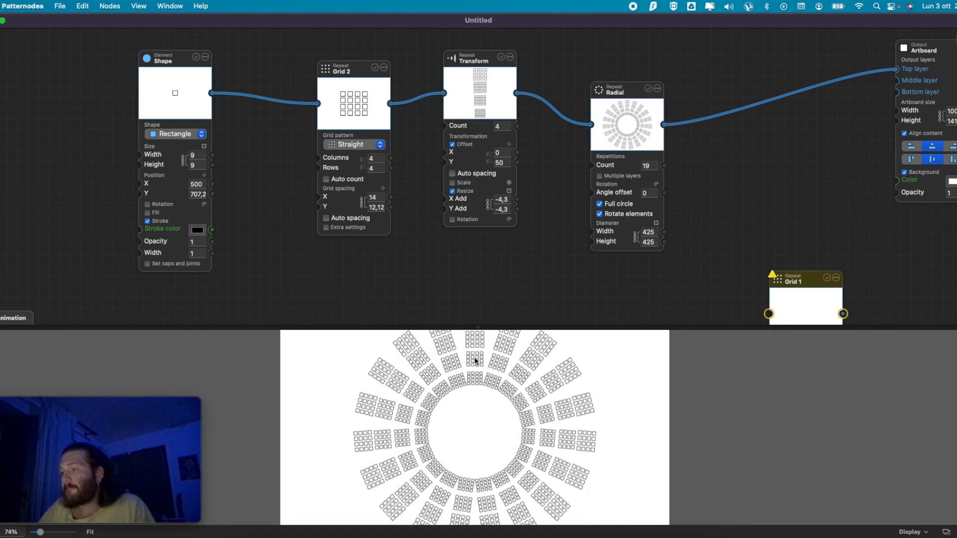
- Set the Transform node's resize values separately to X Add -10 and Y Add -0,8
mouse_move(491, 212)
drag(548, 201, 528, 201)
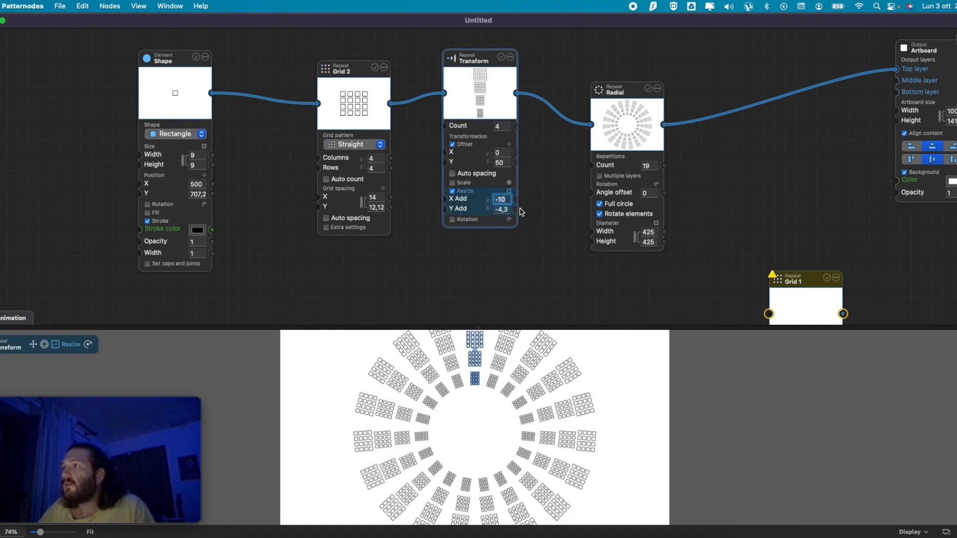
mouse_move(548, 212)
mouse_down()
mouse_move(588, 218)
mouse_move(561, 215)
mouse_up()
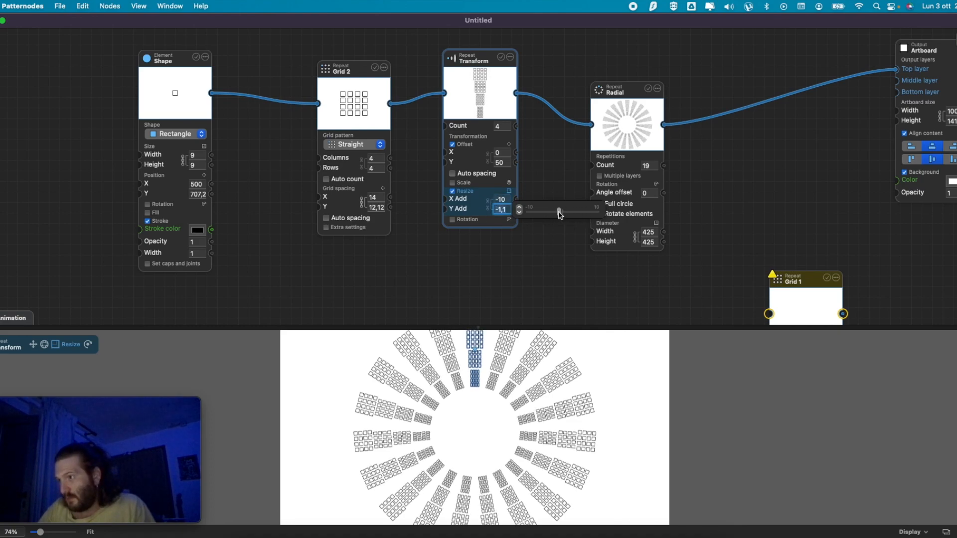
click(573, 290)
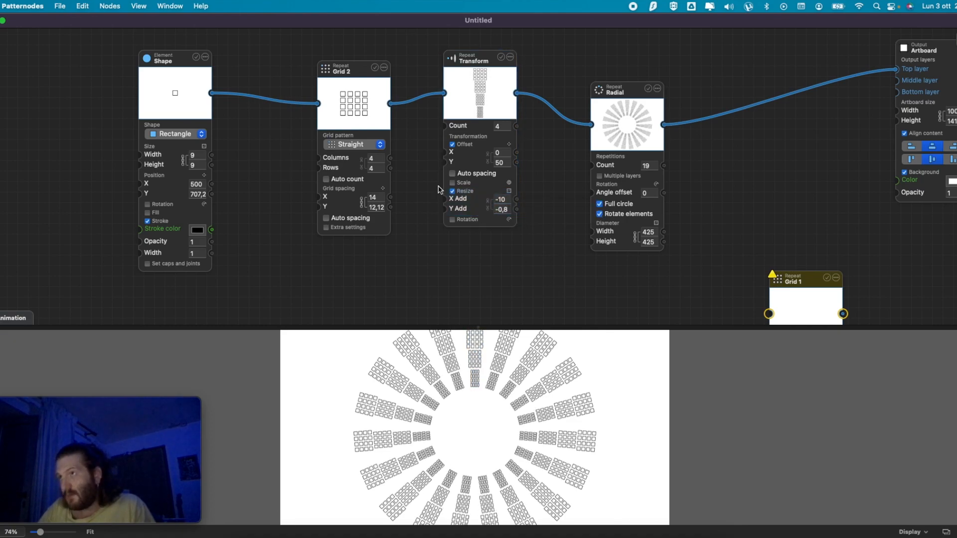
- Switch the Grid 2 node's grid pattern to Brick
click(359, 145)
click(360, 155)
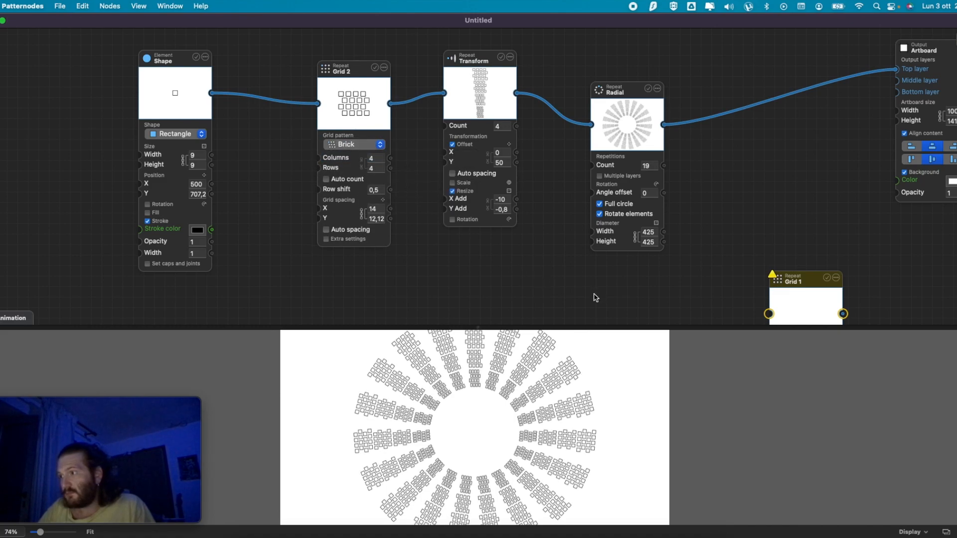
scroll(627, 401, down, 5)
scroll(572, 400, up, 3)
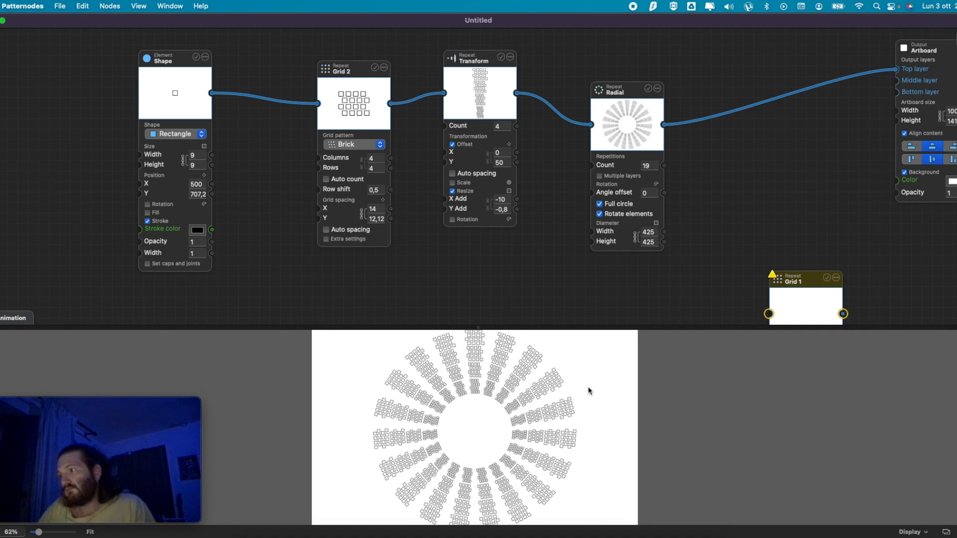
- Export the brick ring pattern, changing the last character of the file name to 3
key(super+e)
key(Right)
key(BackSpace)
text(3)
key(Return)
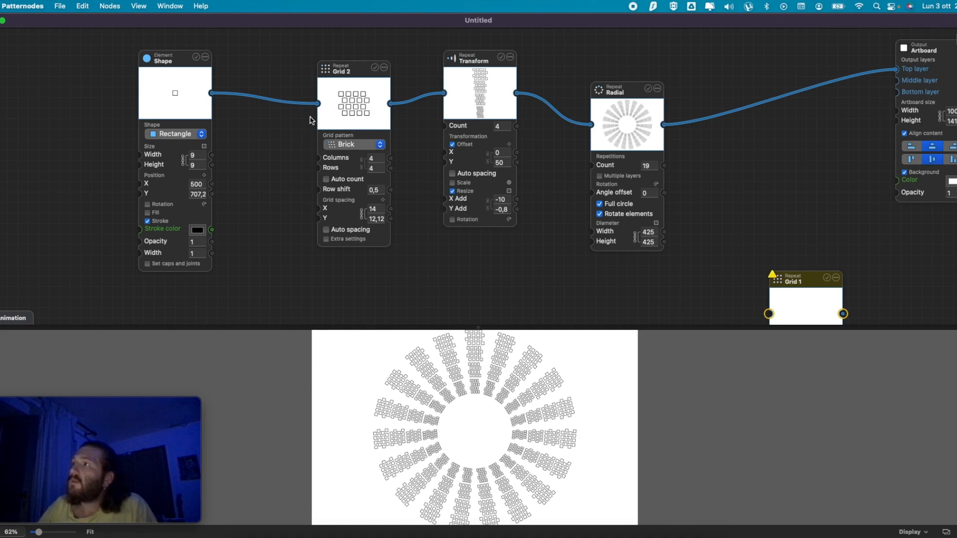
- Replace the Radial node with a Random repeat node and inspect the scattered pattern
click(691, 122)
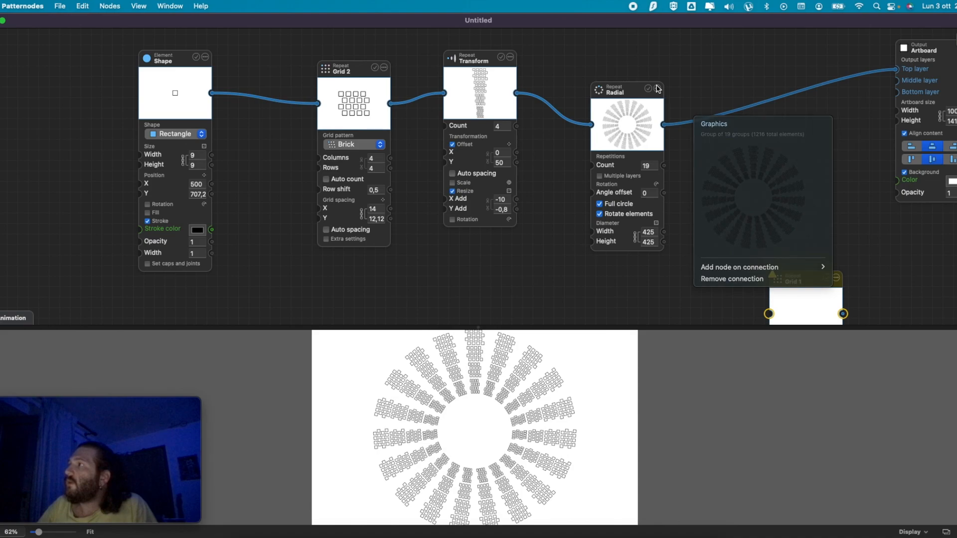
right_click(661, 90)
mouse_move(662, 93)
mouse_move(789, 97)
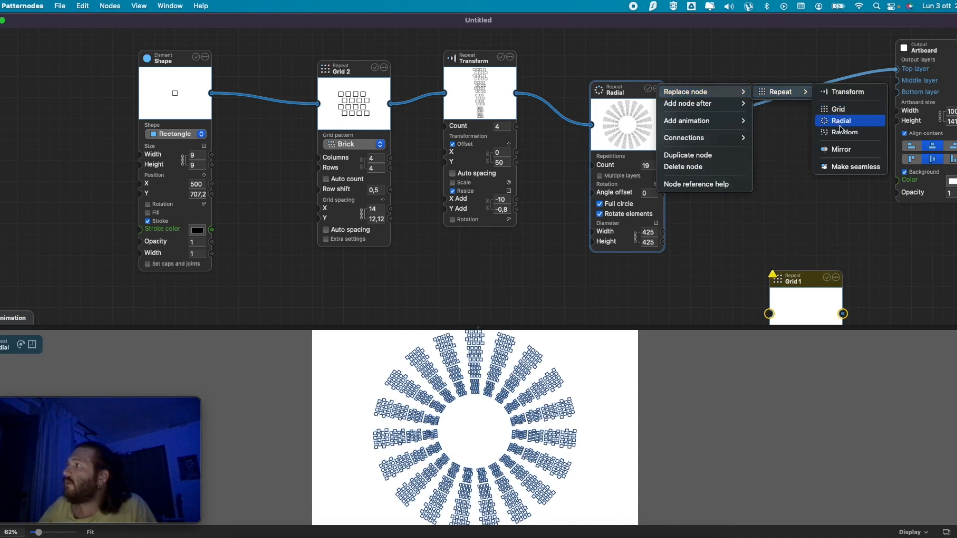
click(844, 137)
scroll(609, 369, down, 5)
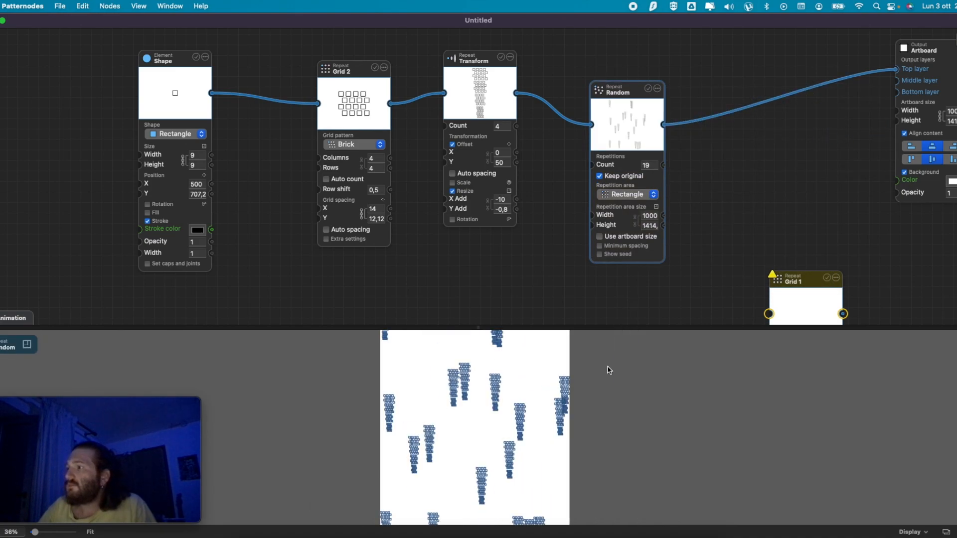
click(586, 381)
scroll(583, 383, up, 3)
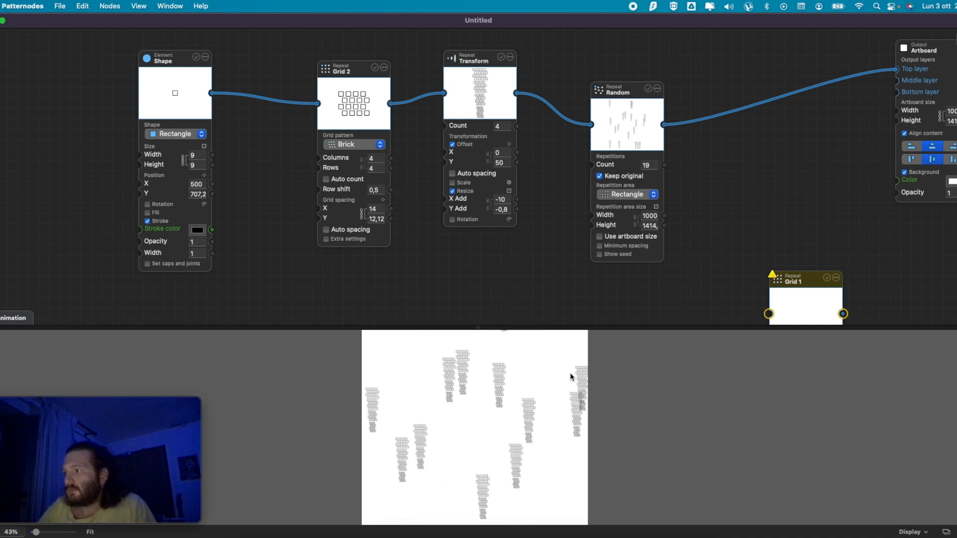
scroll(573, 377, down, 2)
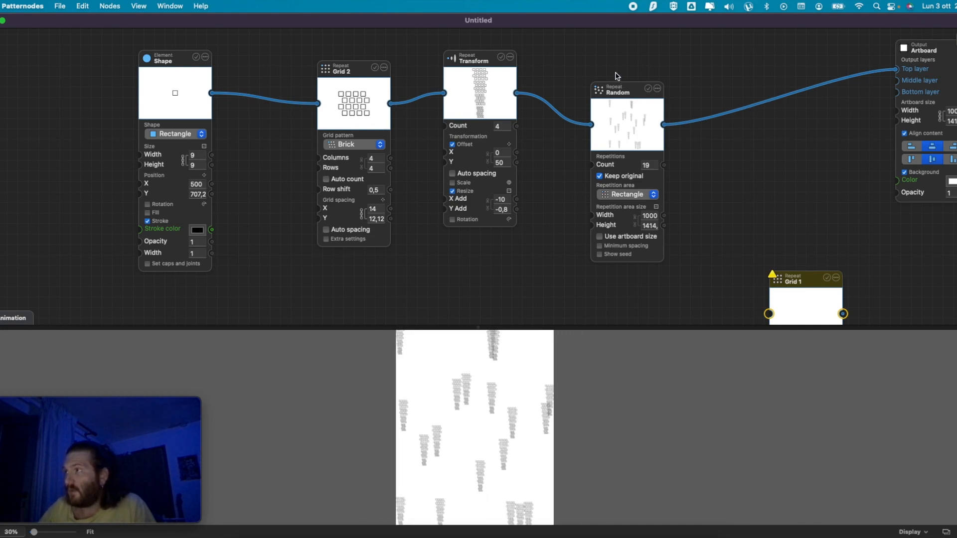
- Move the Random node up in line with the other nodes and raise its count to 93
drag(609, 98, 608, 78)
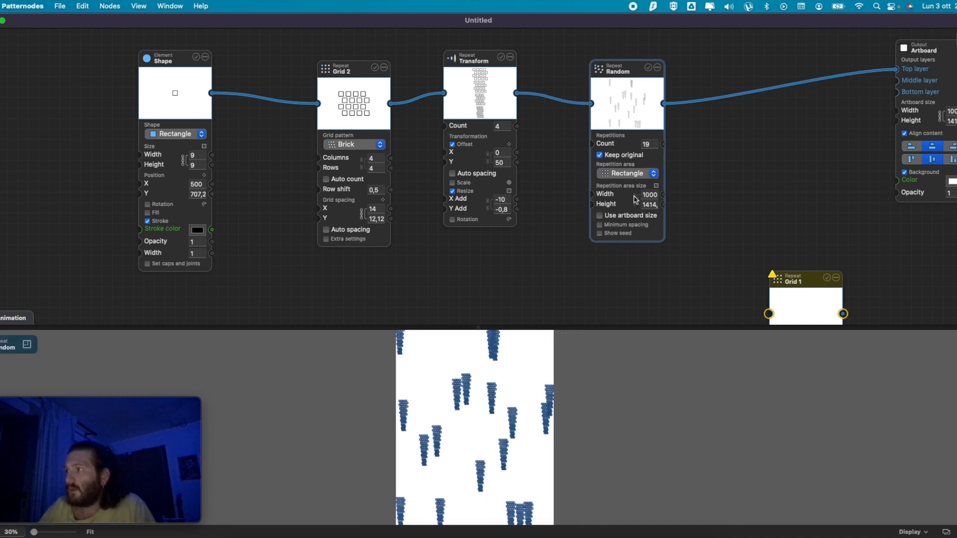
mouse_move(649, 147)
drag(690, 149, 742, 149)
click(648, 297)
scroll(487, 339, up, 3)
scroll(487, 339, down, 4)
scroll(489, 339, up, 3)
scroll(490, 339, up, 2)
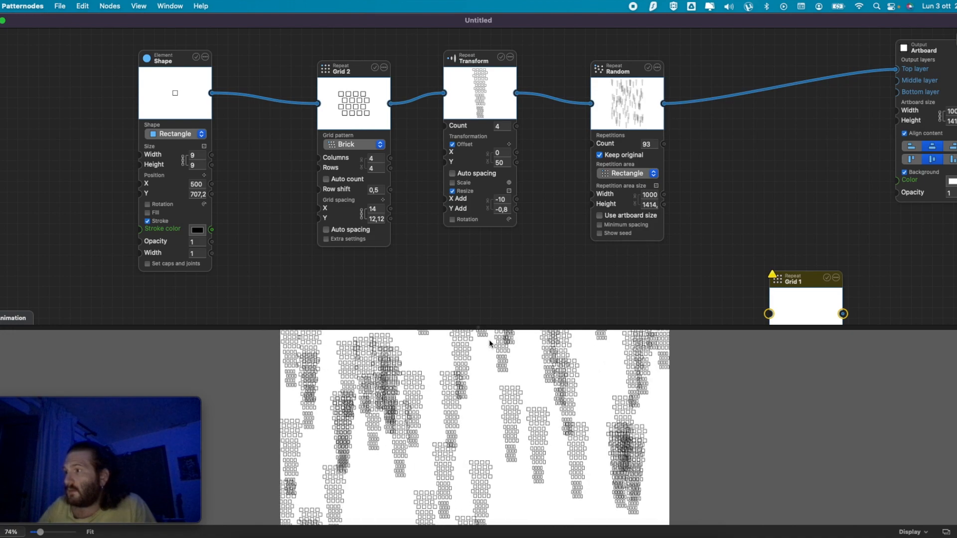
scroll(489, 340, down, 3)
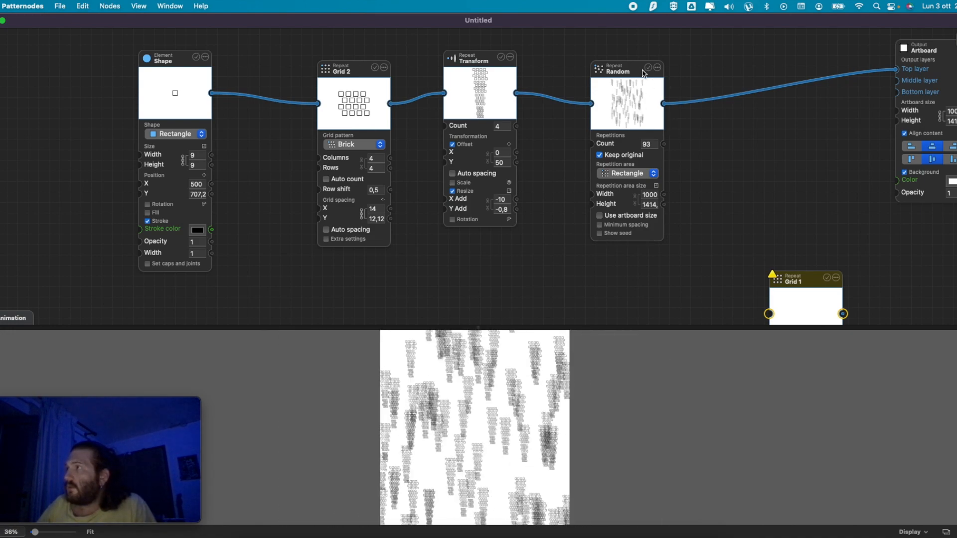
- Replace the Random node with a Grid repeat node
click(658, 68)
mouse_move(707, 79)
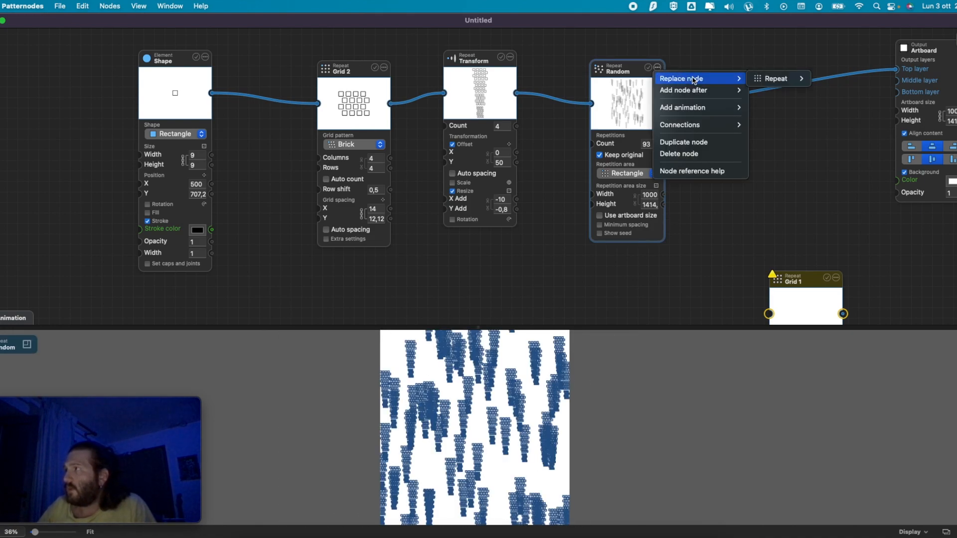
mouse_move(766, 85)
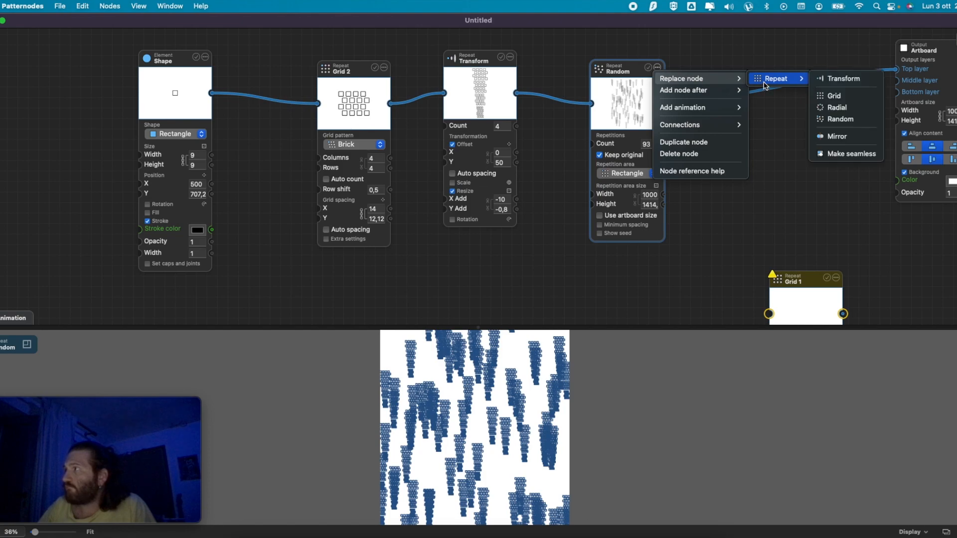
click(843, 96)
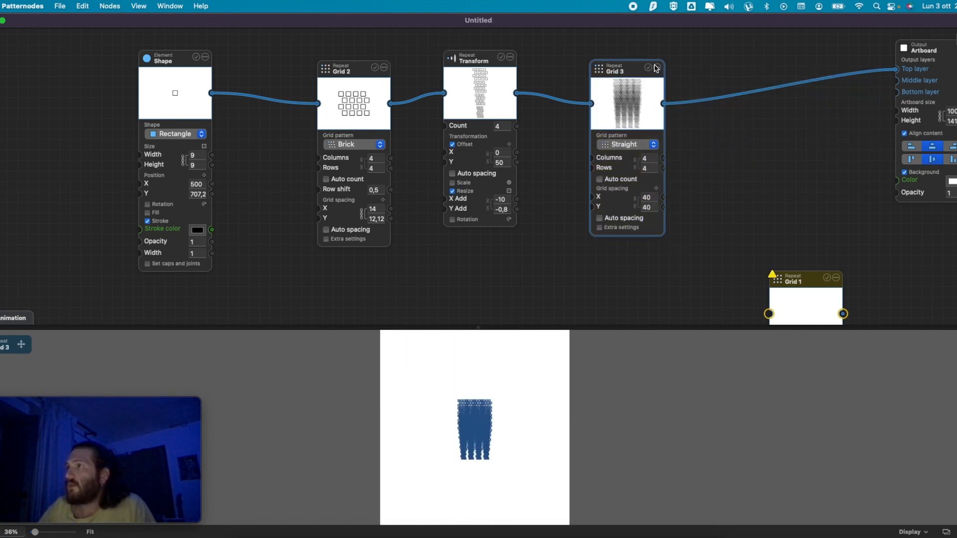
- Replace the Brick Grid node between the Shape and Transform nodes with a Transform repeat node
click(385, 68)
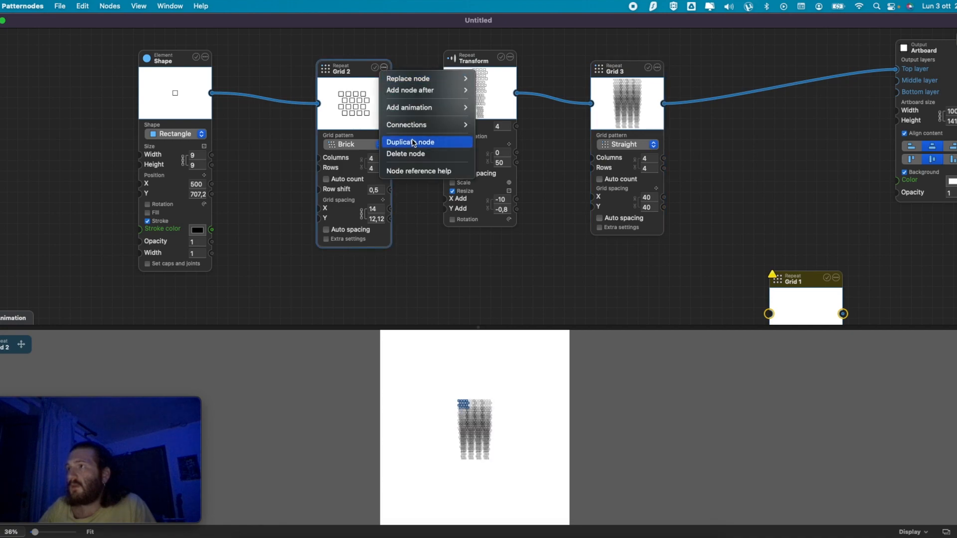
mouse_move(410, 93)
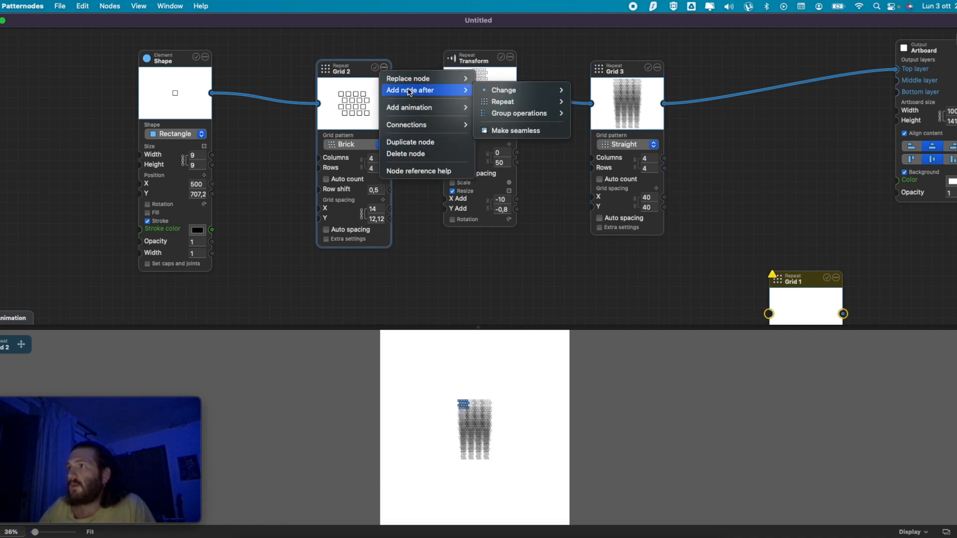
mouse_move(516, 78)
click(548, 79)
scroll(496, 402, up, 4)
scroll(498, 401, up, 2)
scroll(498, 401, down, 3)
- Raise the last Grid node's counts to 10 columns and 23 rows
mouse_move(652, 168)
drag(699, 171, 728, 170)
click(667, 168)
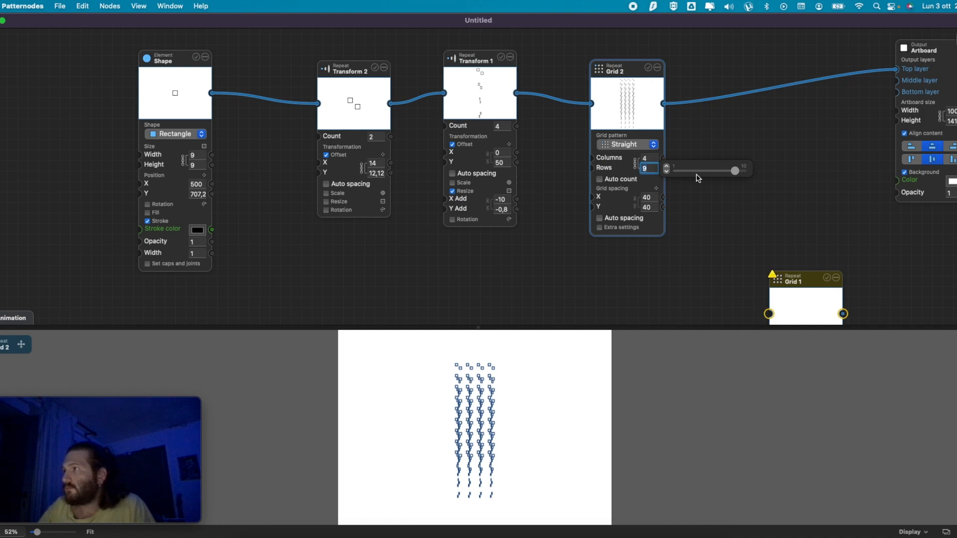
mouse_move(733, 172)
mouse_down()
mouse_move(746, 171)
mouse_move(720, 158)
mouse_move(741, 160)
mouse_up()
mouse_move(652, 159)
scroll(545, 429, down, 3)
scroll(481, 380, up, 3)
scroll(471, 374, down, 4)
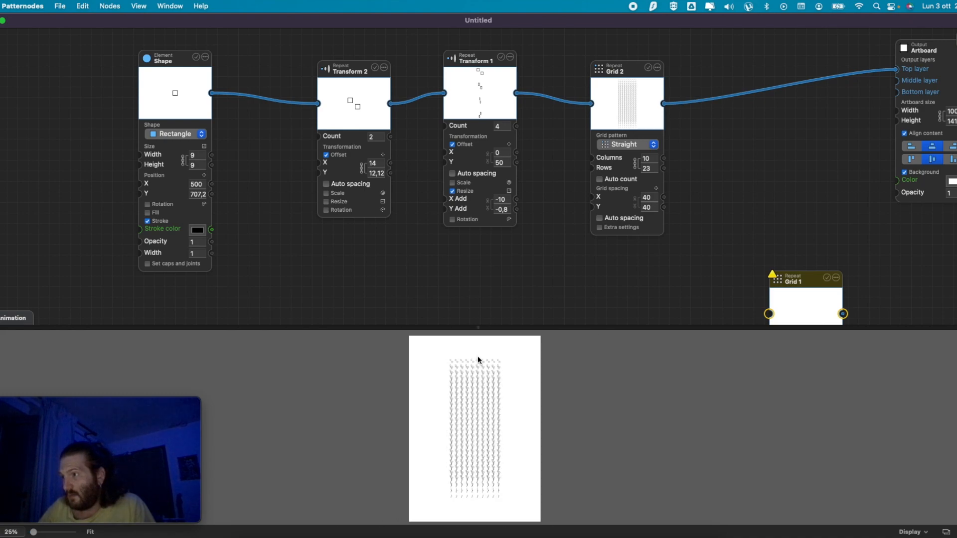
- Raise the count of the first Transform node to 4 and inspect the denser pattern up close
scroll(477, 357, up, 3)
mouse_move(417, 141)
drag(417, 141, 427, 141)
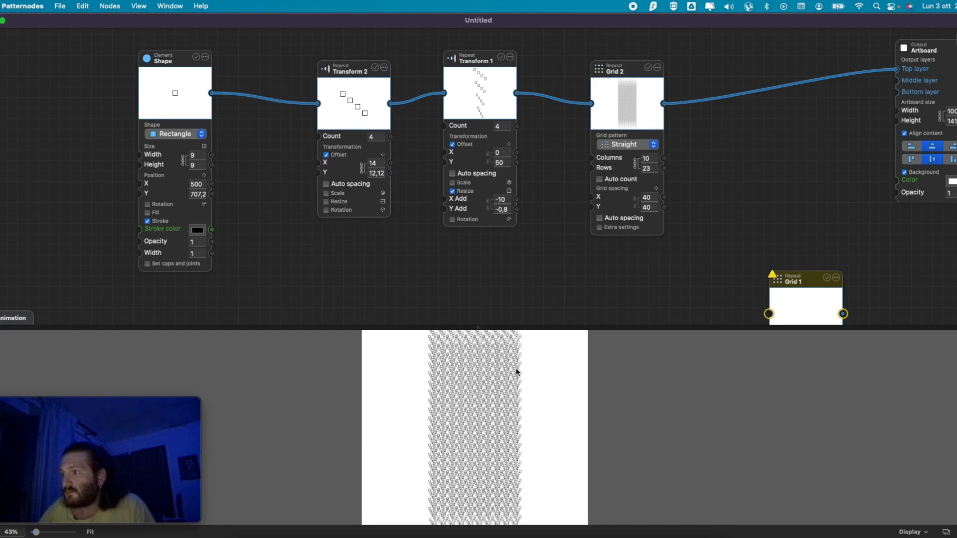
scroll(516, 369, up, 5)
scroll(512, 369, down, 6)
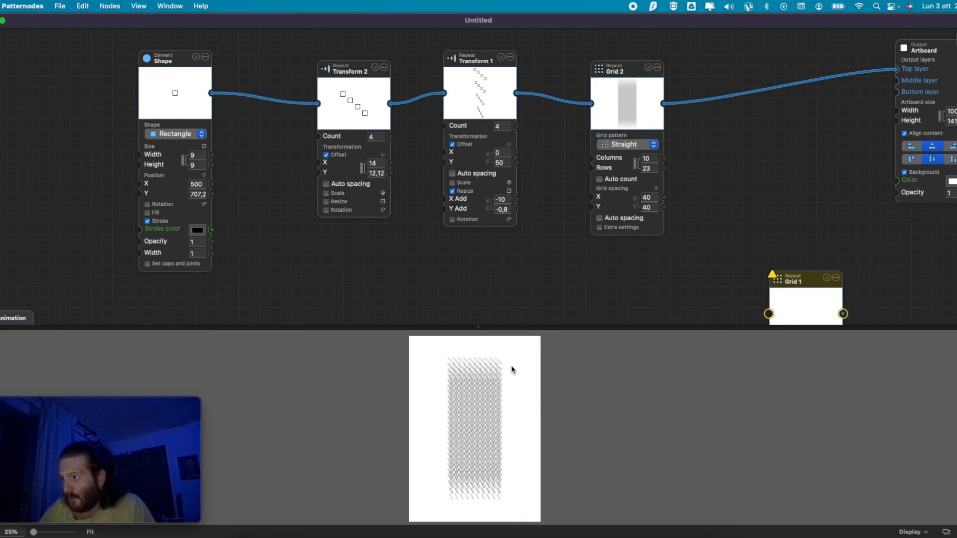
scroll(512, 369, up, 8)
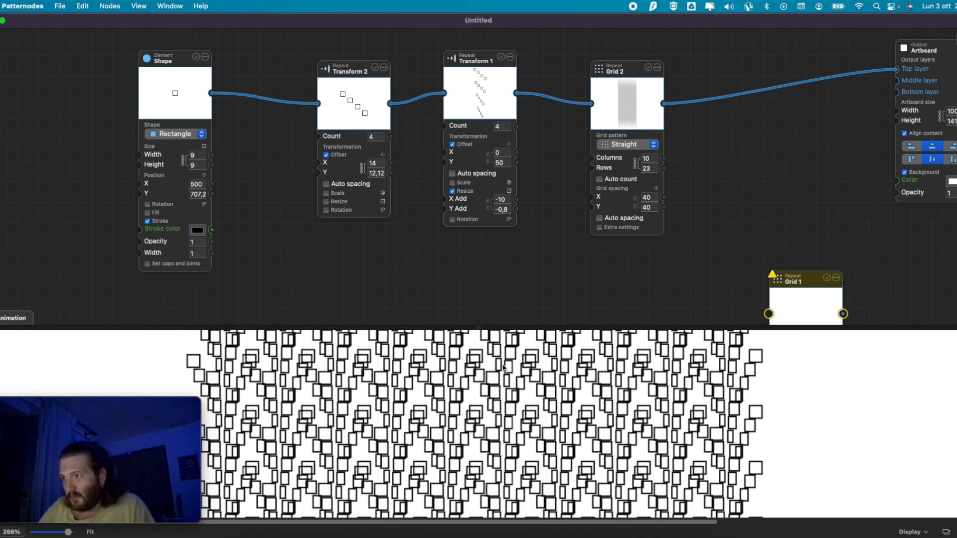
scroll(503, 368, down, 3)
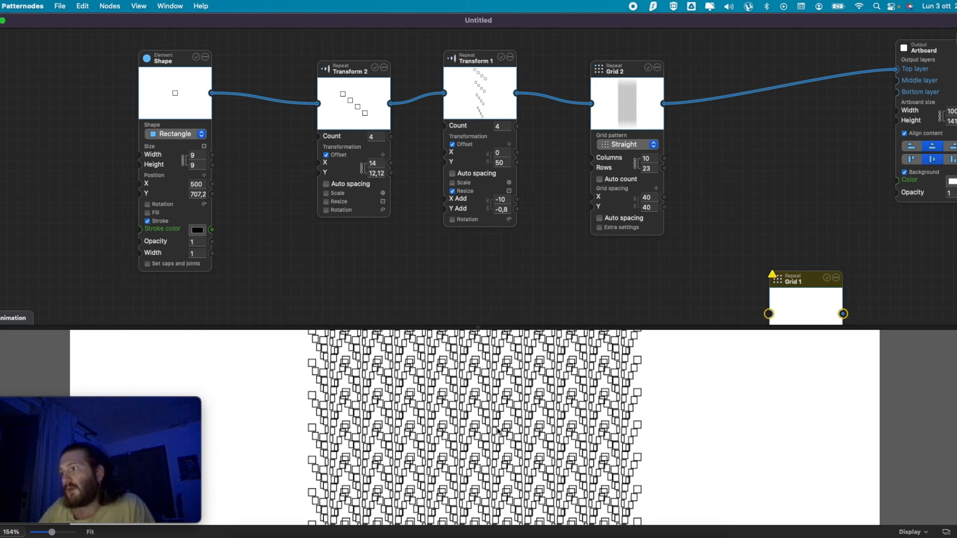
- Enable rotation on the second Transform node and set its angle to 180
mouse_move(513, 125)
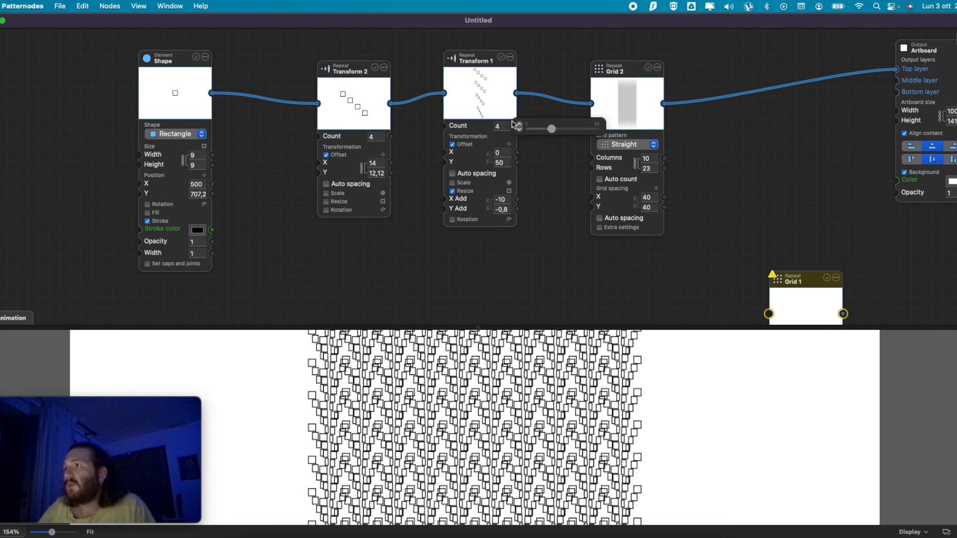
click(474, 219)
mouse_move(506, 225)
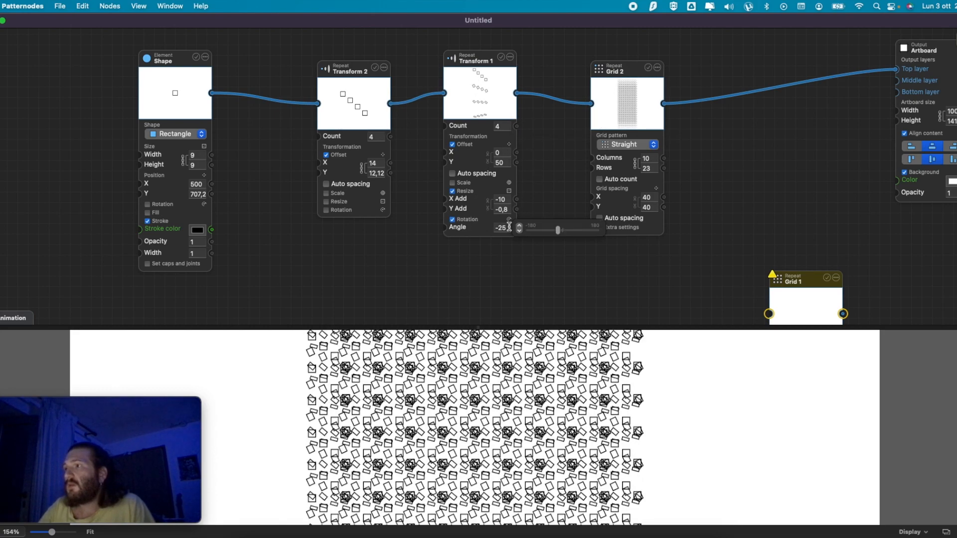
drag(559, 230, 603, 234)
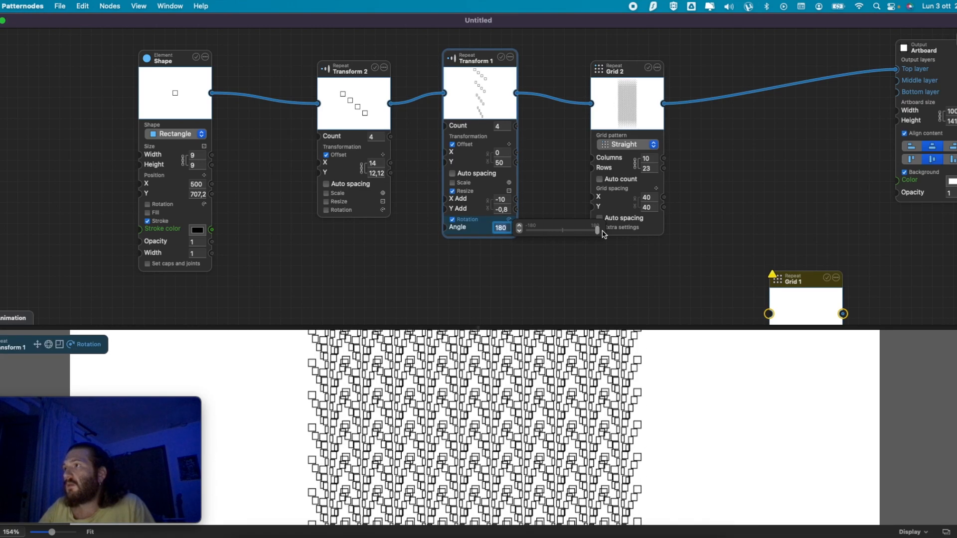
click(610, 271)
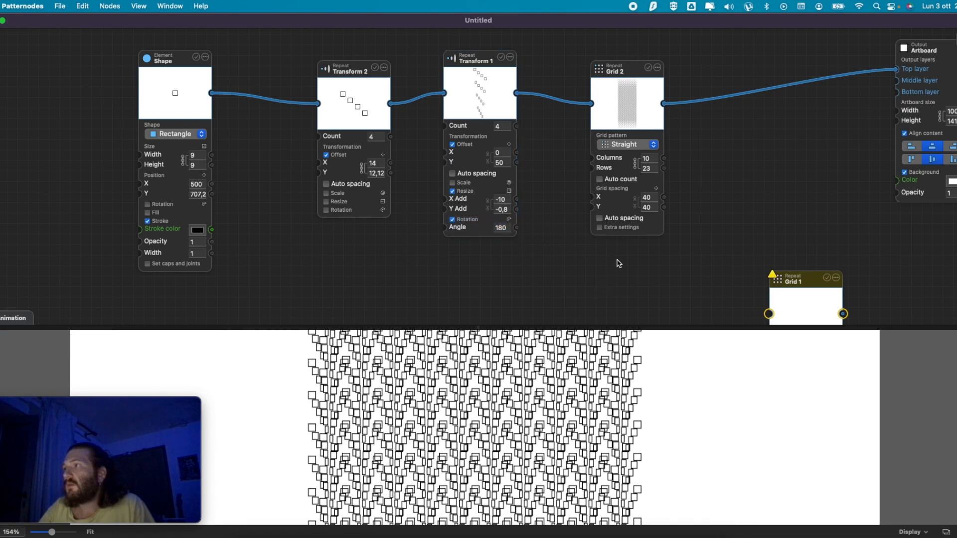
- Set the Grid node's rows to 10, turn on Auto count and inspect the filled artboard
double_click(648, 168)
text(10)
key(Tab)
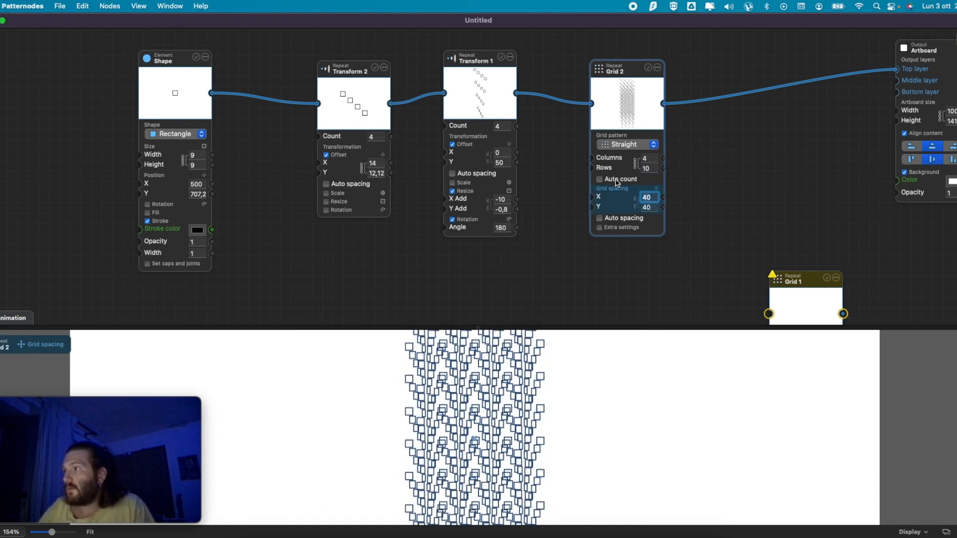
click(617, 180)
scroll(630, 324, down, 1)
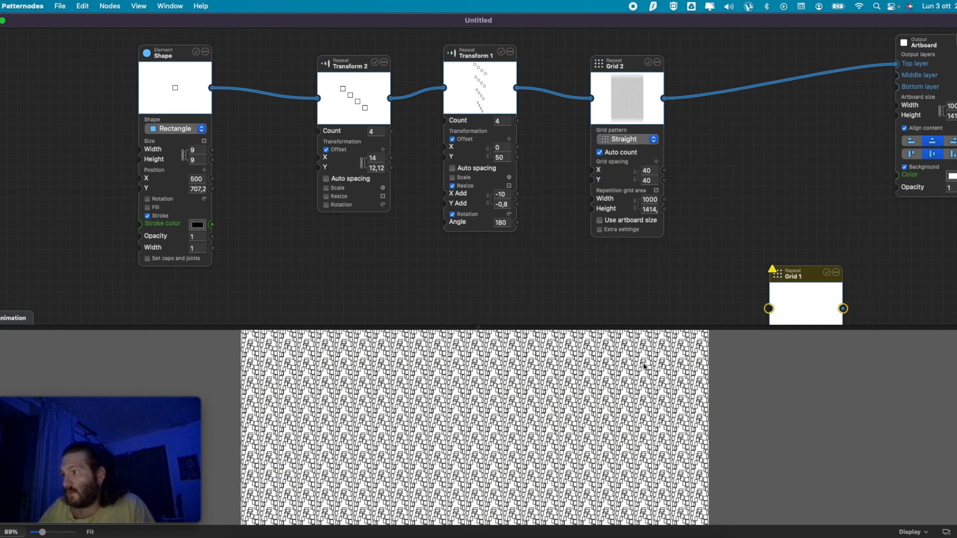
scroll(635, 361, down, 4)
scroll(618, 360, up, 2)
scroll(603, 357, up, 5)
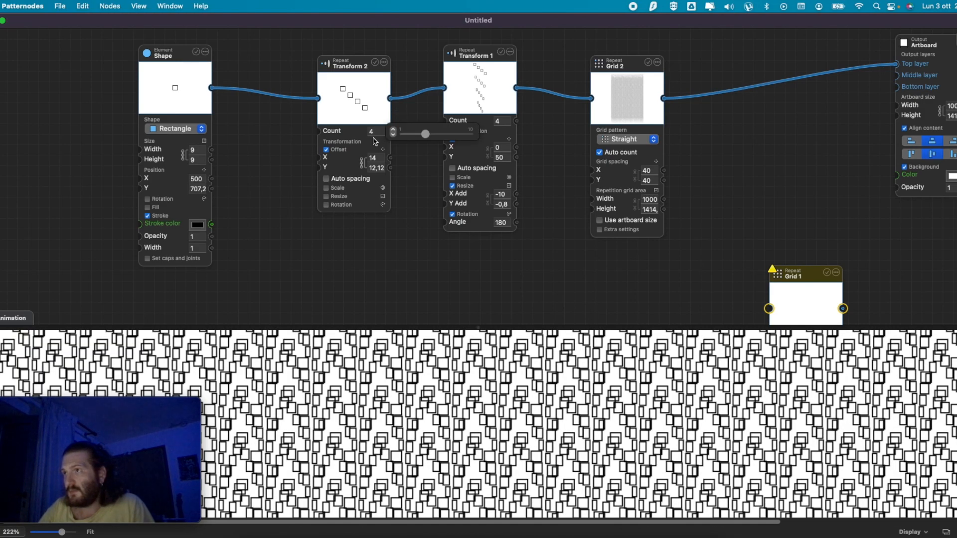
- Set the first Transform node's offset to X 0 and Y 20, and disable the node
click(358, 157)
text(0)
key(Tab)
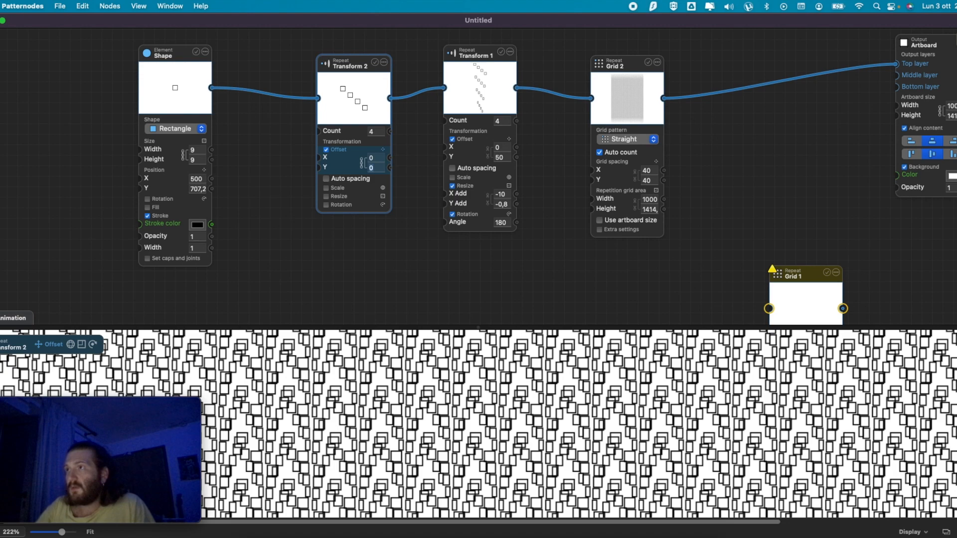
text(20)
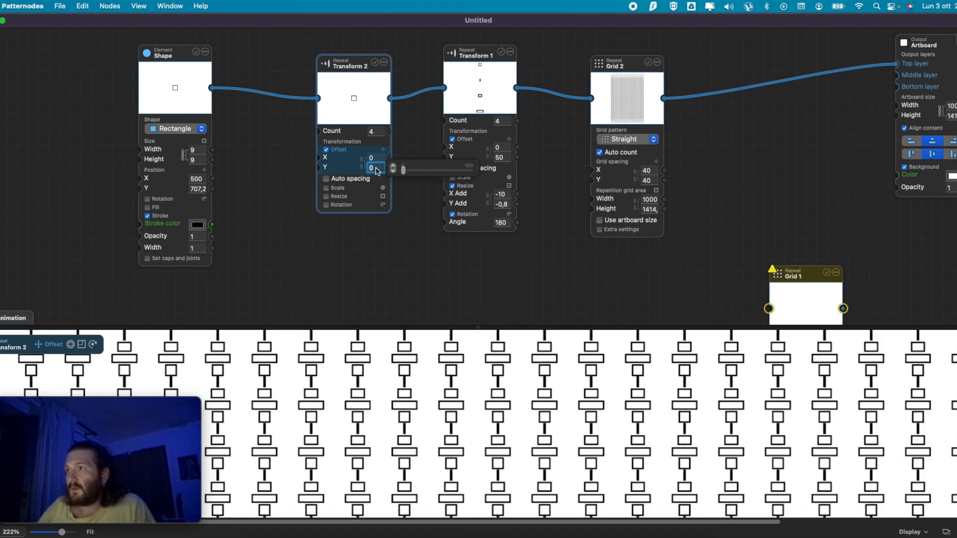
key(Return)
click(408, 257)
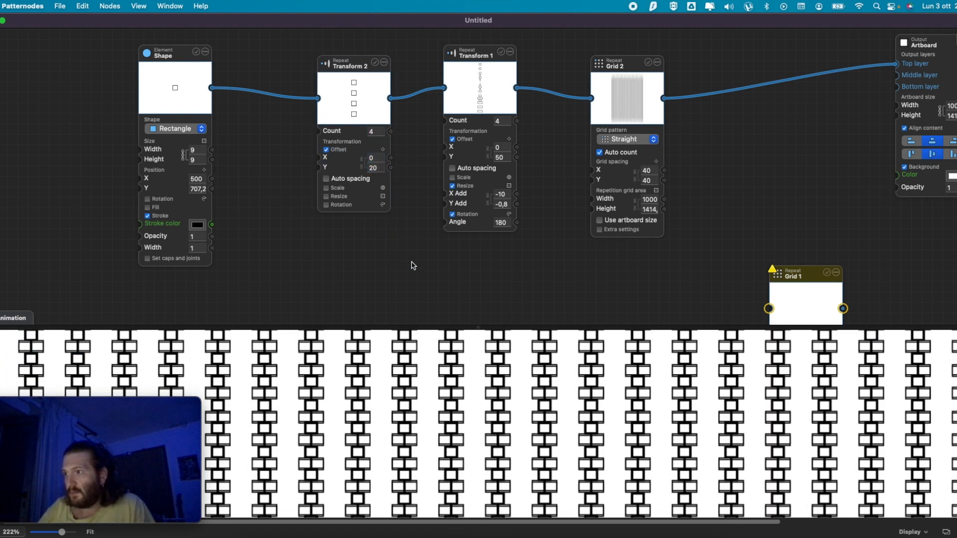
click(375, 63)
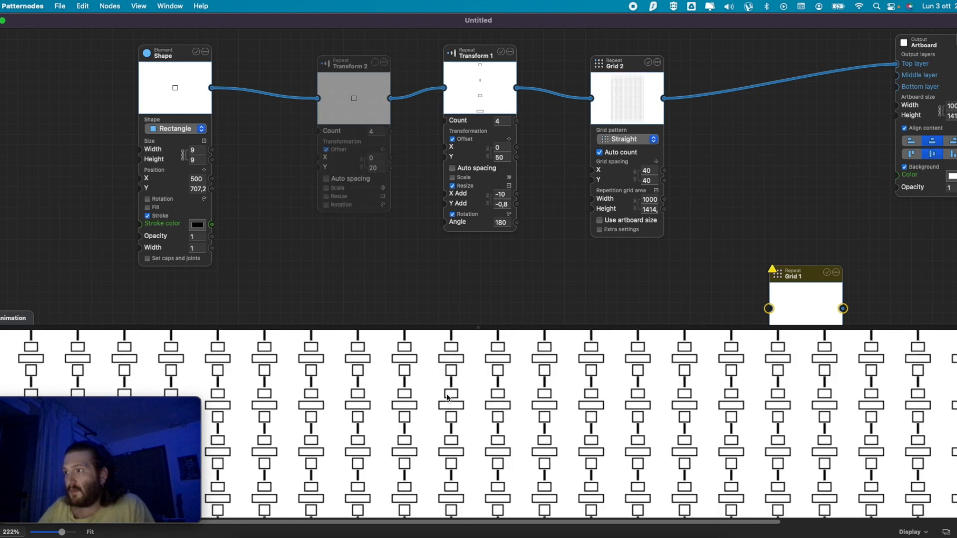
scroll(452, 397, down, 5)
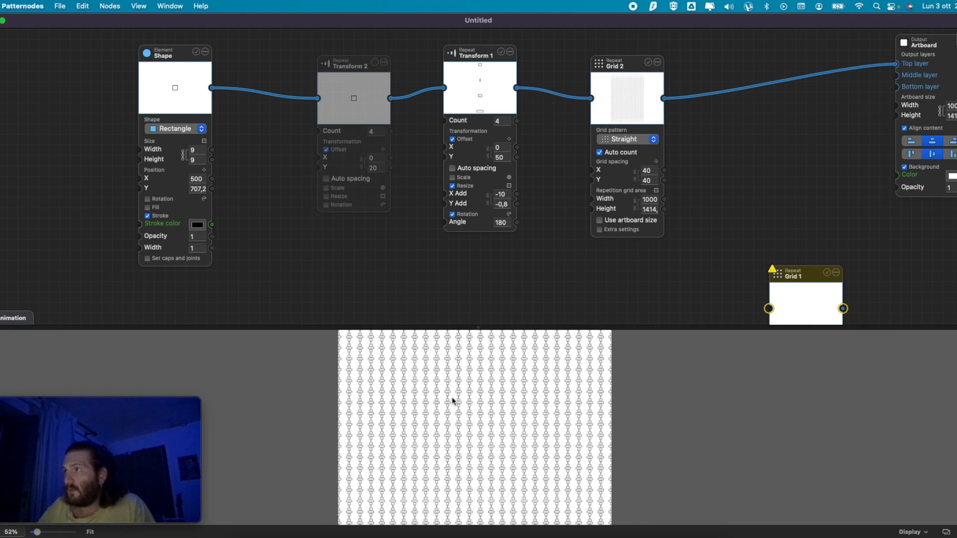
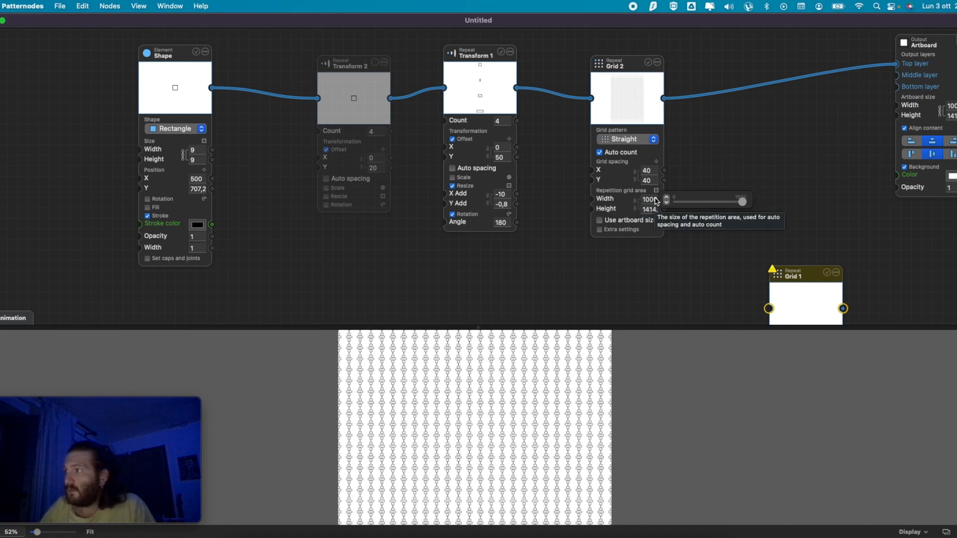
- Shrink the Grid node's repetition area to about 454 wide and 994 high
drag(742, 201, 720, 205)
scroll(586, 353, down, 5)
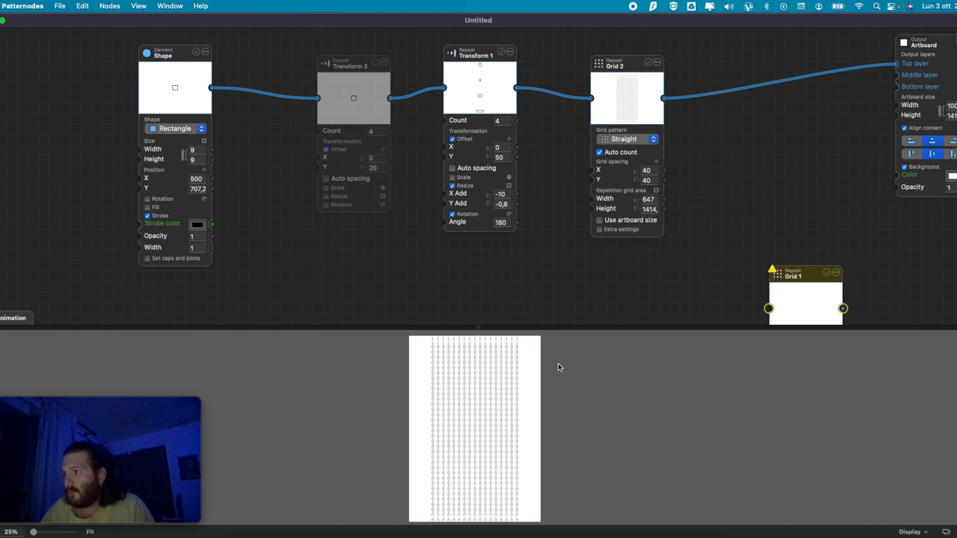
mouse_move(651, 211)
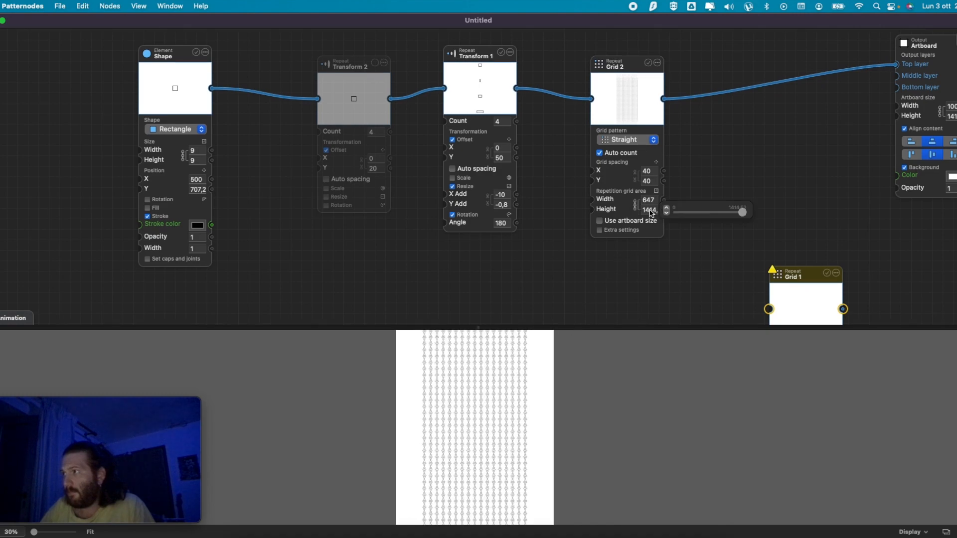
drag(743, 216, 724, 216)
scroll(480, 398, up, 10)
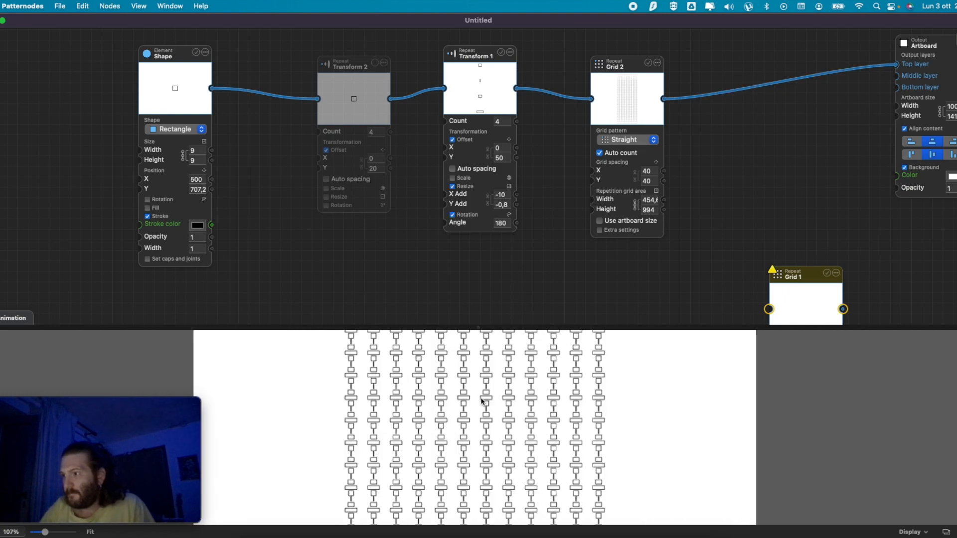
- Set the second Transform node's Y offset to 57 and swap its Resize for a Scale of 1,56 in X and Y
mouse_move(503, 158)
drag(562, 161, 566, 159)
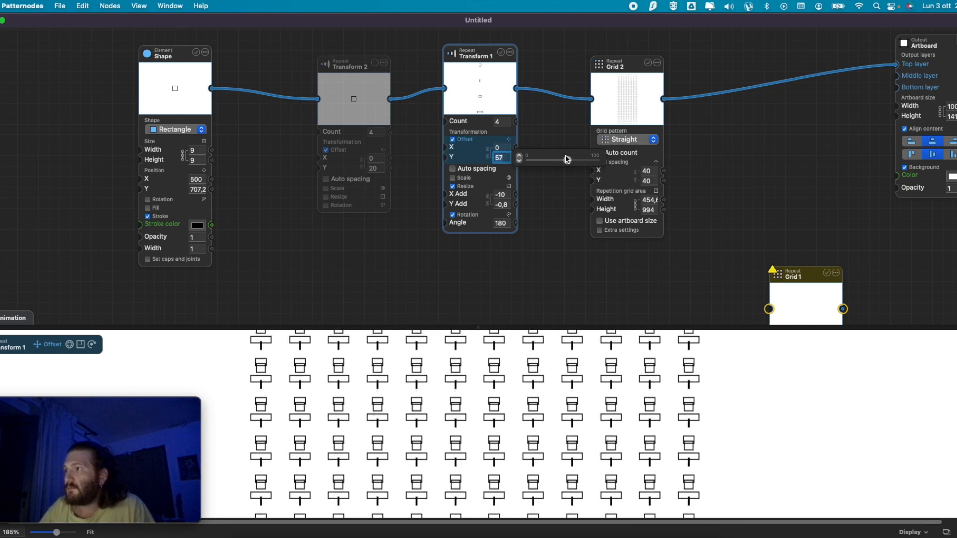
click(453, 179)
click(452, 206)
mouse_move(504, 181)
drag(556, 189, 582, 194)
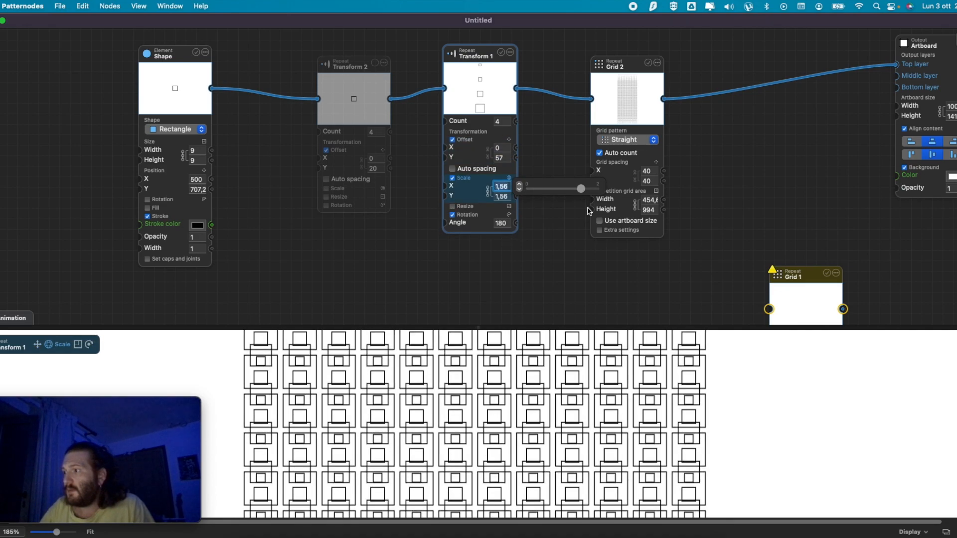
- Set the rotation angle of Transform 1 to about 114,9 and inspect the resulting square pattern
scroll(638, 389, down, 5)
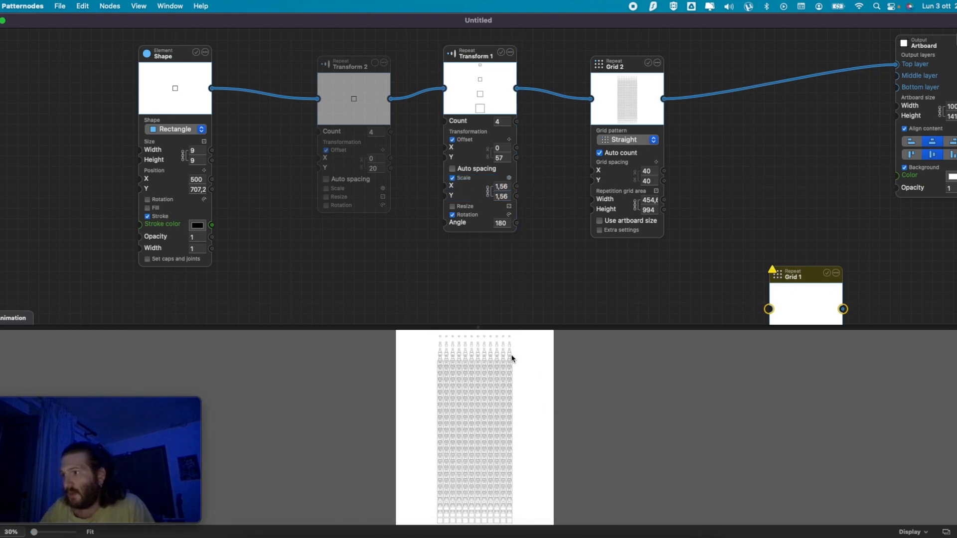
scroll(512, 358, up, 1)
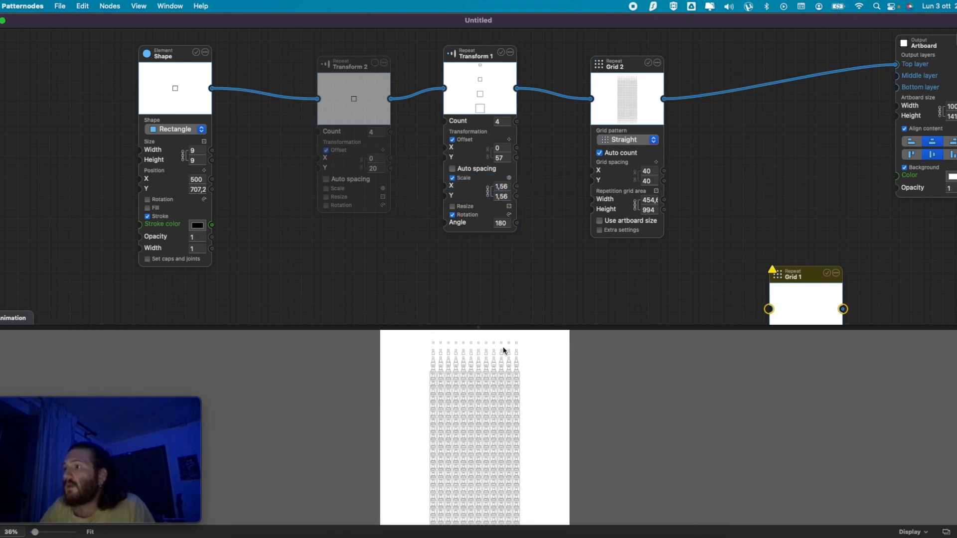
scroll(503, 351, up, 3)
drag(585, 226, 578, 225)
scroll(580, 391, up, 3)
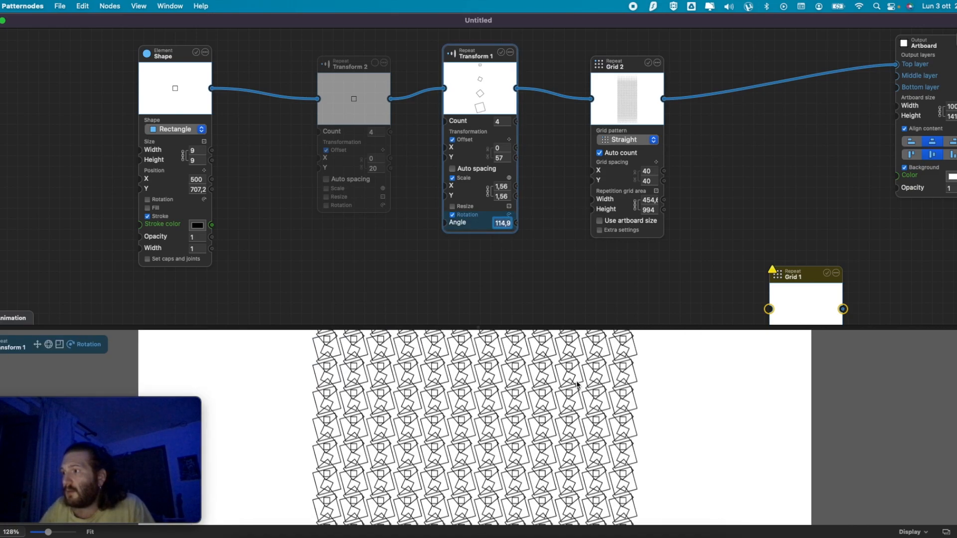
scroll(577, 384, up, 3)
scroll(546, 376, down, 5)
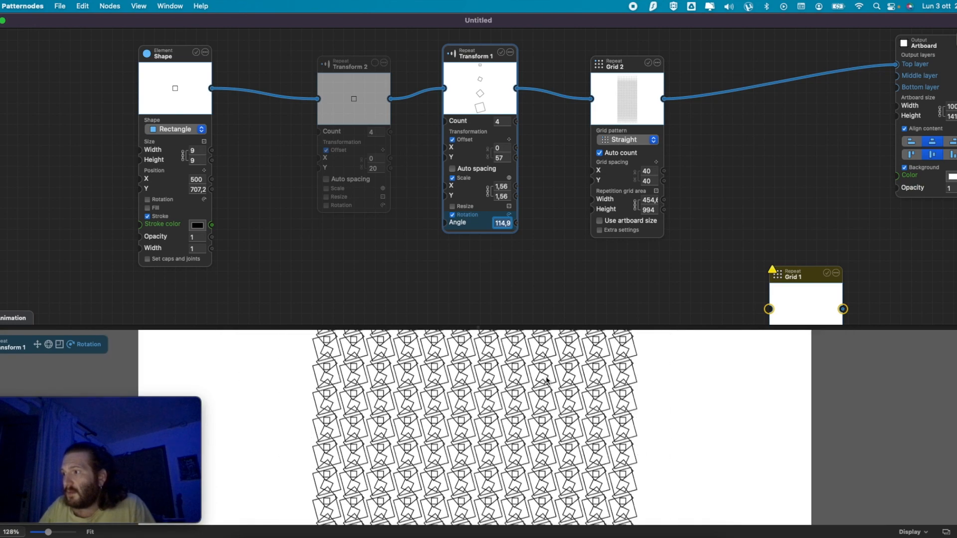
scroll(552, 376, down, 2)
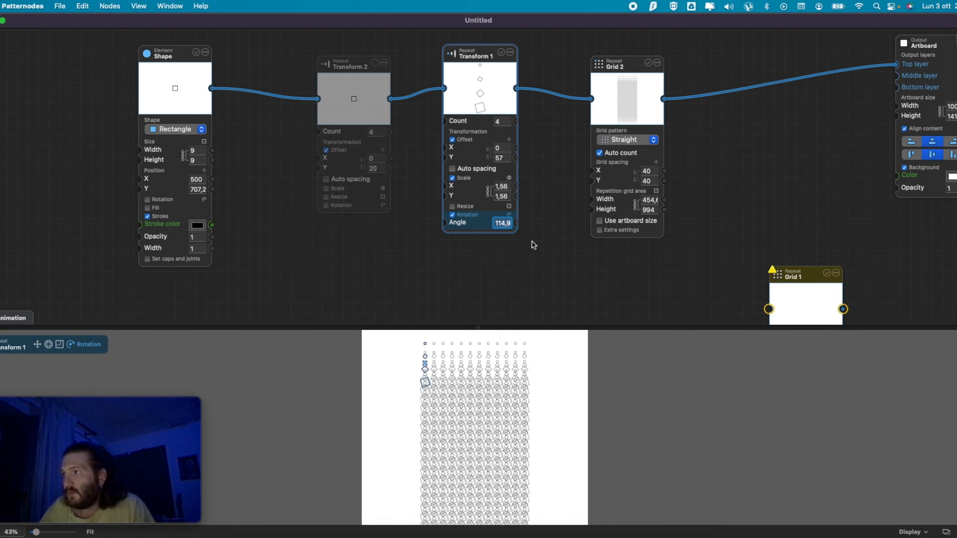
- Try enabling Resize on Transform 1 and undo it after inspecting the pattern
click(464, 207)
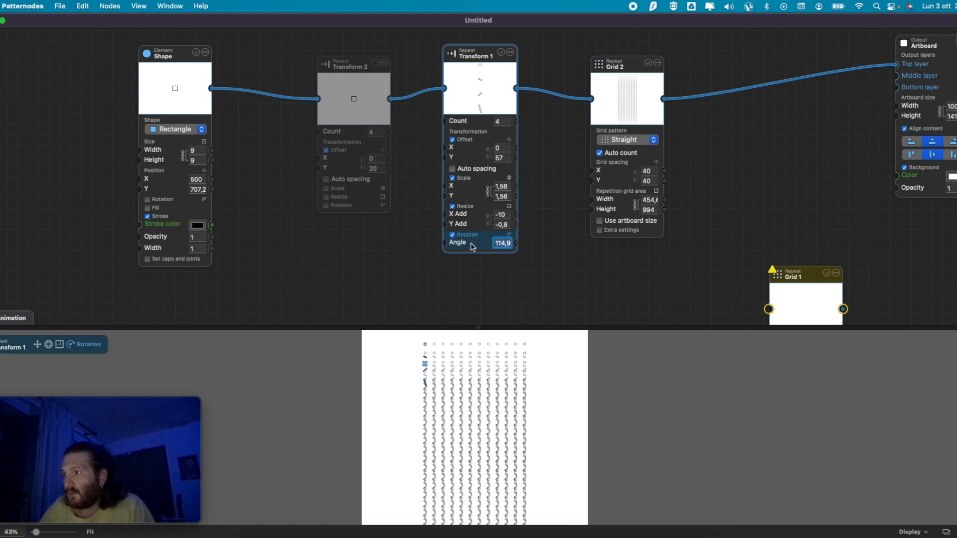
click(527, 297)
scroll(521, 368, up, 4)
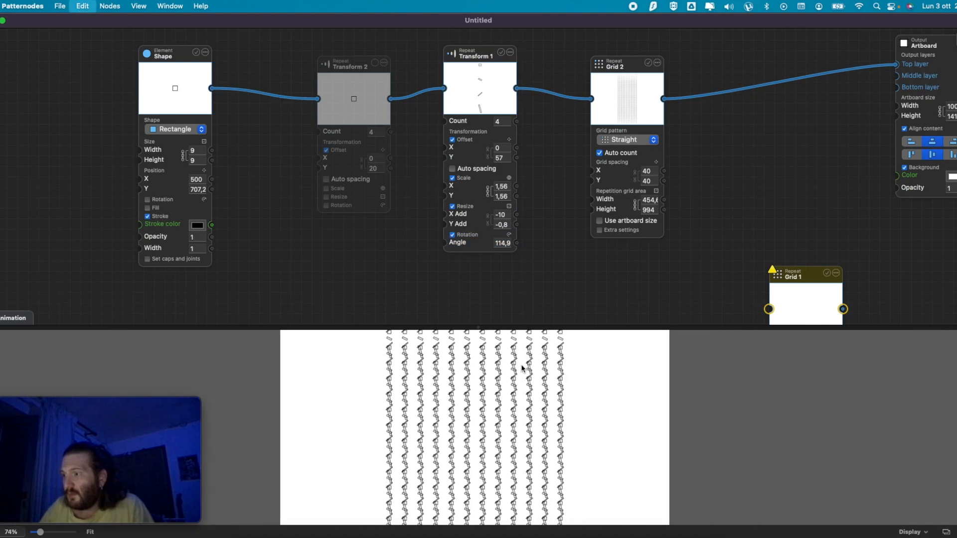
scroll(521, 369, down, 2)
key(super+z)
scroll(521, 368, up, 5)
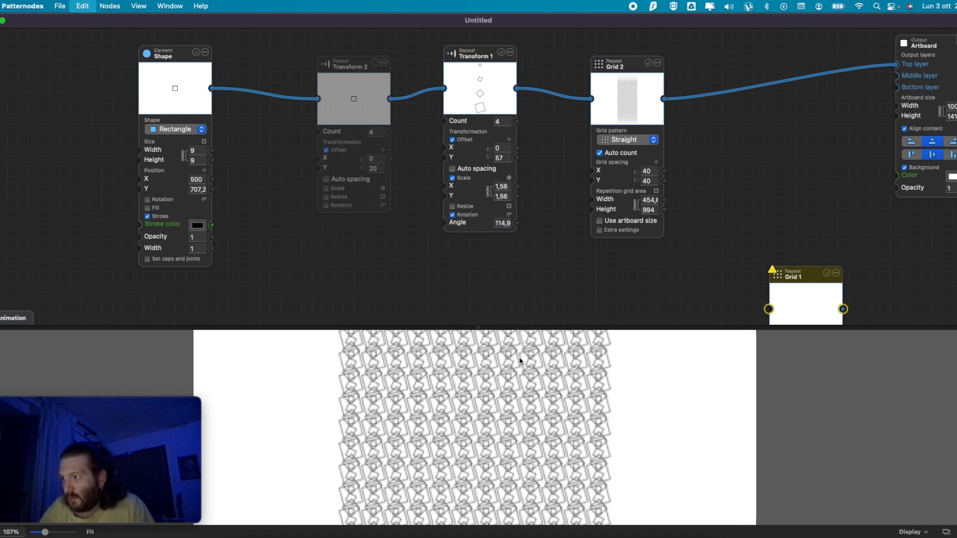
- Undo the recent rotation, scale and offset changes on Transform 1 to restore its resized version
scroll(519, 359, up, 4)
scroll(514, 356, down, 2)
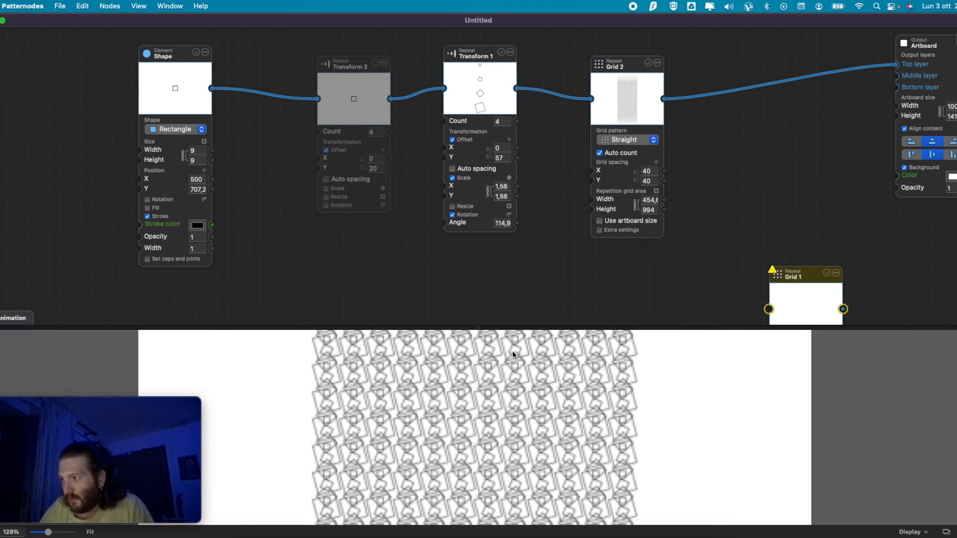
scroll(514, 356, down, 10)
key(super+z)
scroll(514, 356, up, 1)
key(super+z)
scroll(514, 355, up, 8)
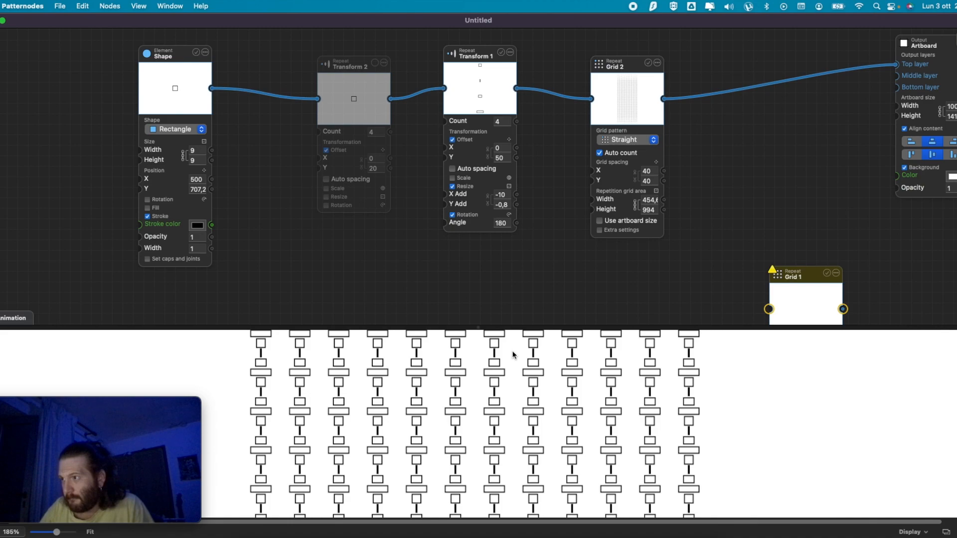
- Export the pattern as excercise_8.svg
scroll(575, 379, down, 8)
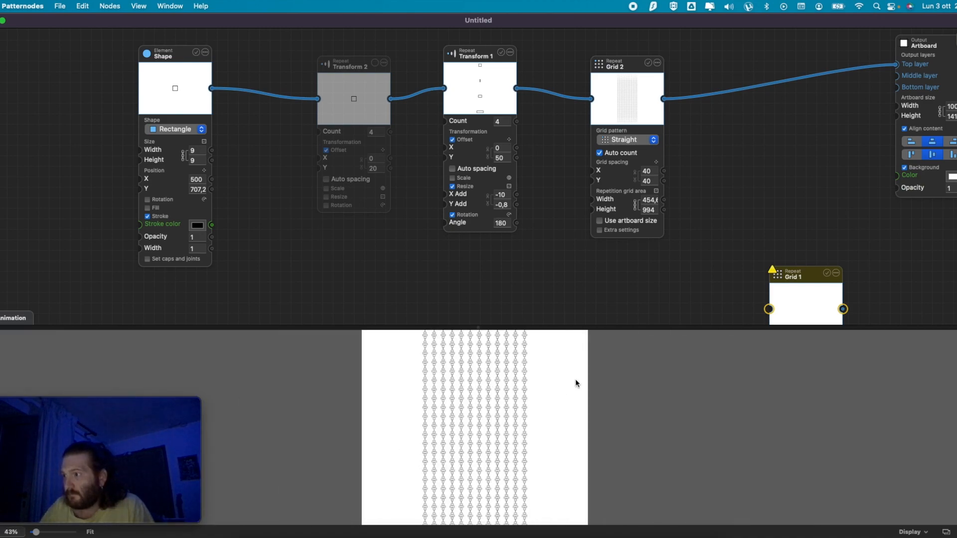
key(super+e)
key(Right)
key(BackSpace)
text(2)
key(Return)
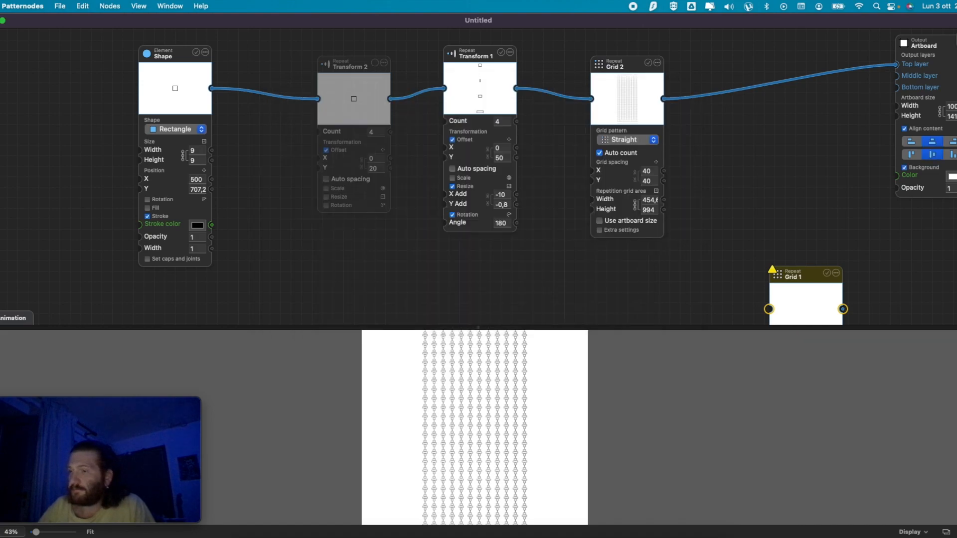
- Switch to Finder, open the Patternodes Course folder and preview excercise_8.svg from top to bottom
key(super+Tab)
key(super+Tab)
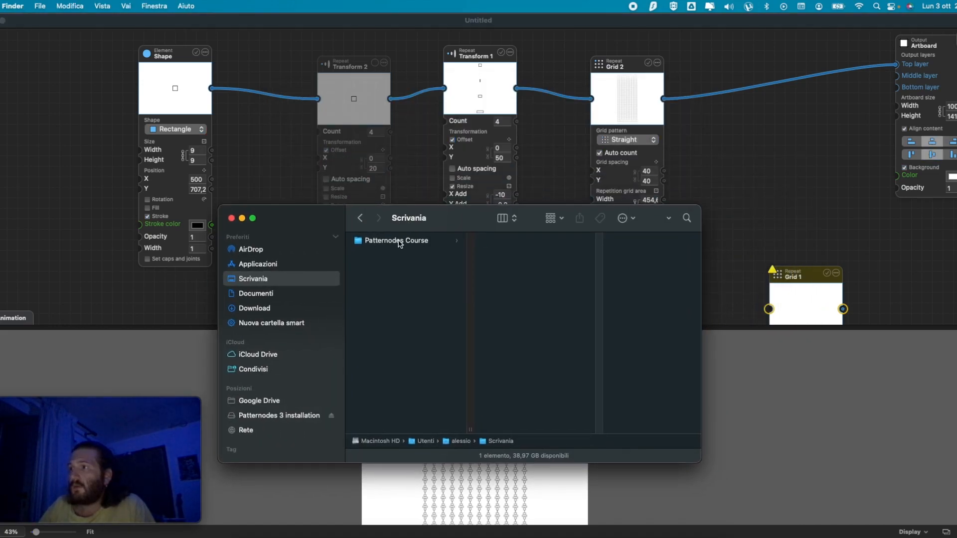
click(399, 244)
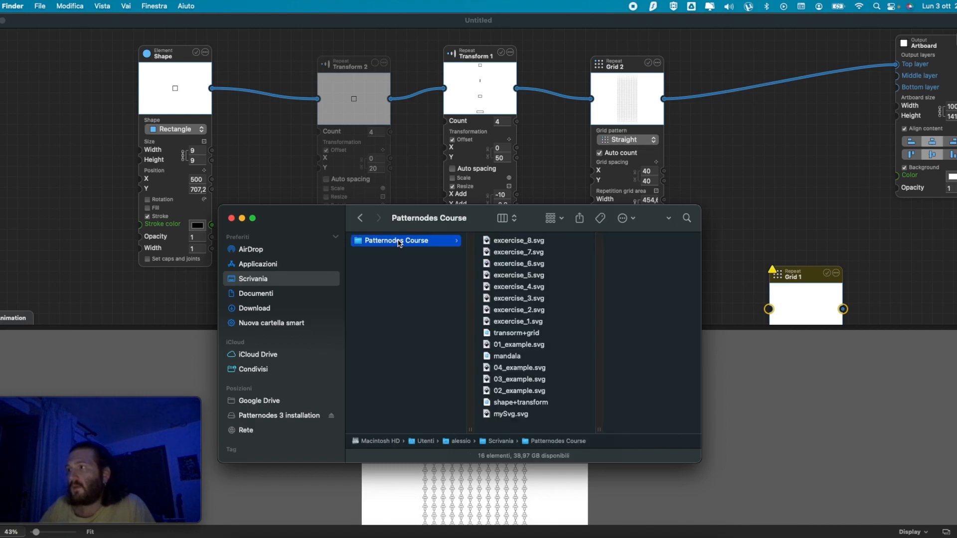
click(529, 240)
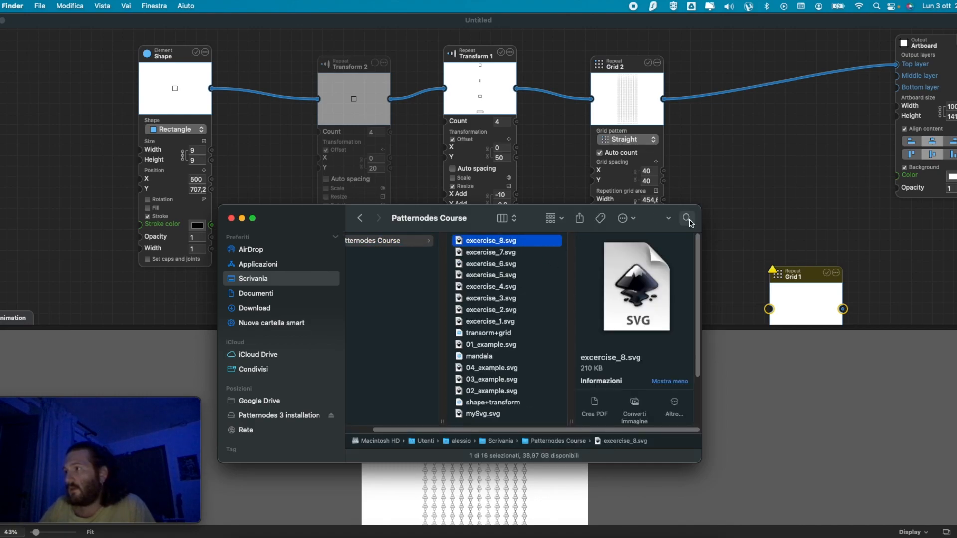
key(space)
scroll(678, 232, down, 3)
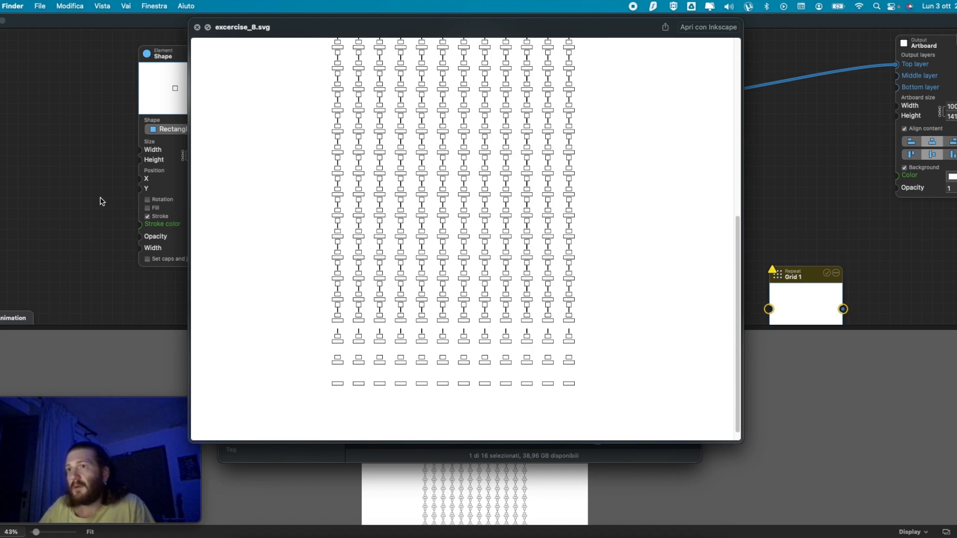
scroll(339, 186, up, 5)
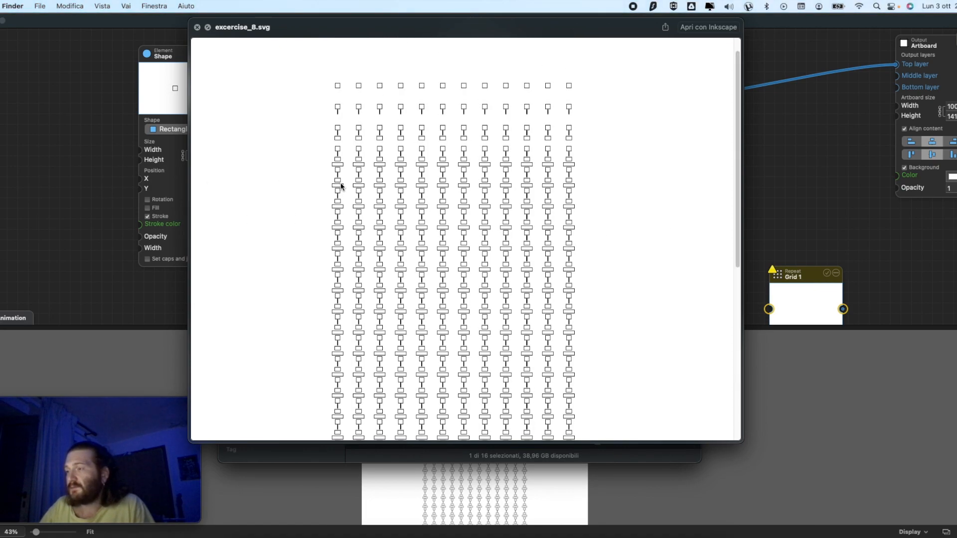
scroll(341, 186, down, 1)
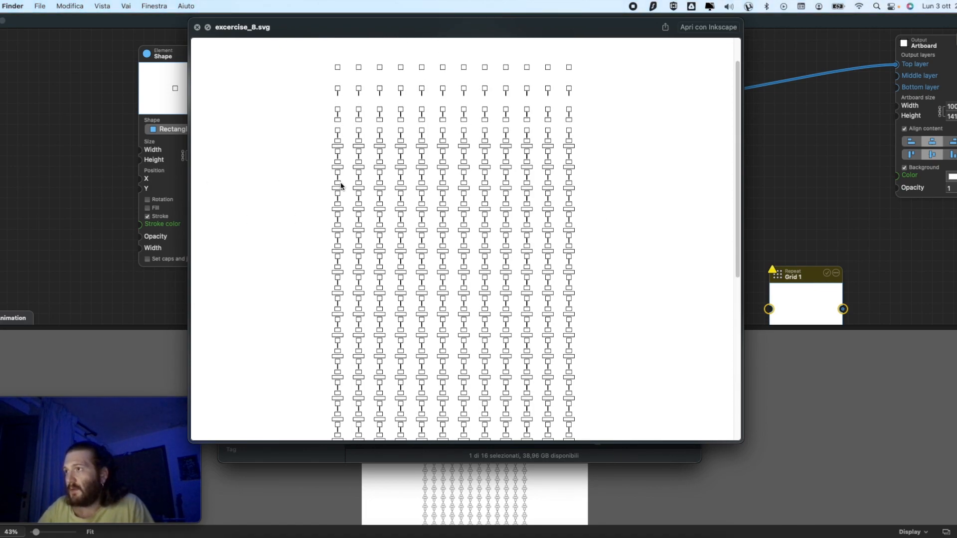
- Preview the exported patterns excercise_7.svg, excercise_6.svg, excercise_5.svg and excercise_4.svg in turn
key(Up)
scroll(341, 186, down, 10)
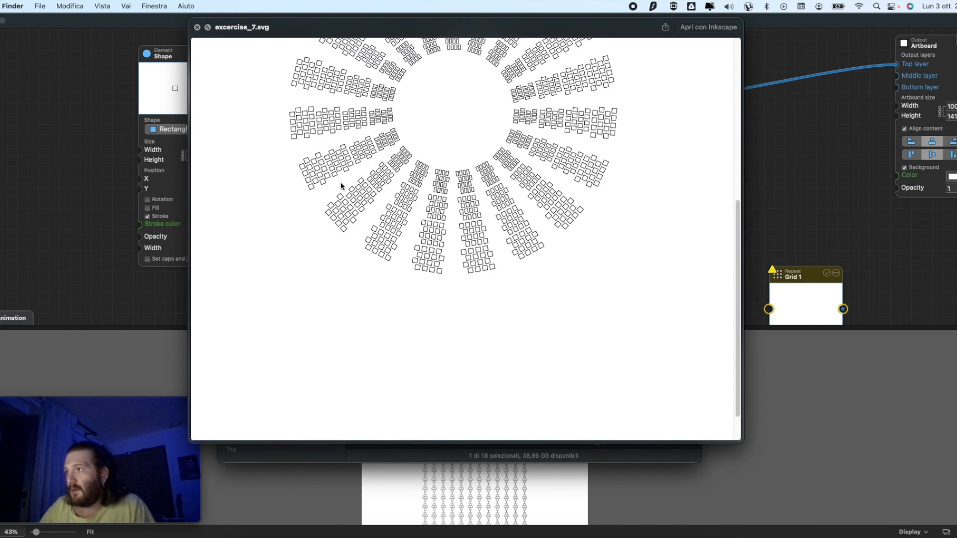
scroll(341, 186, up, 1)
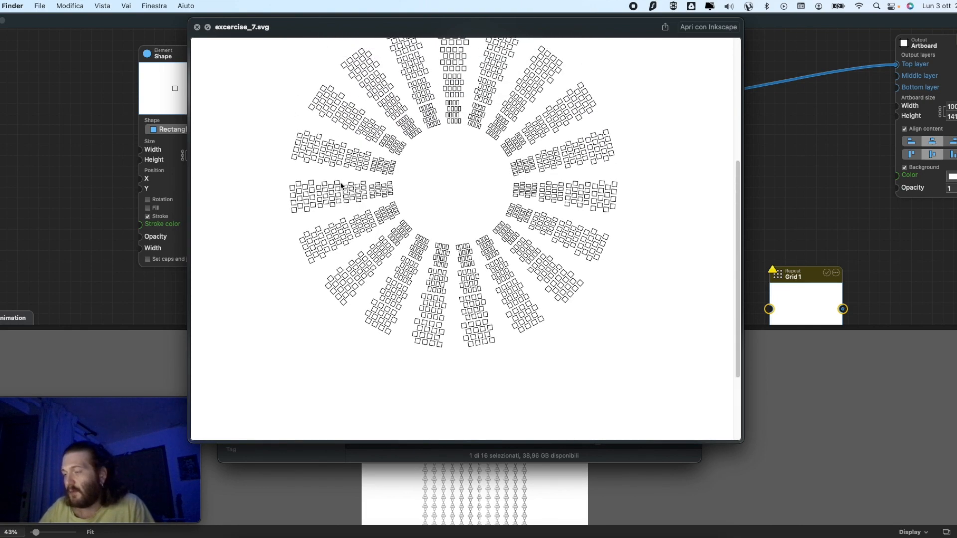
key(Up)
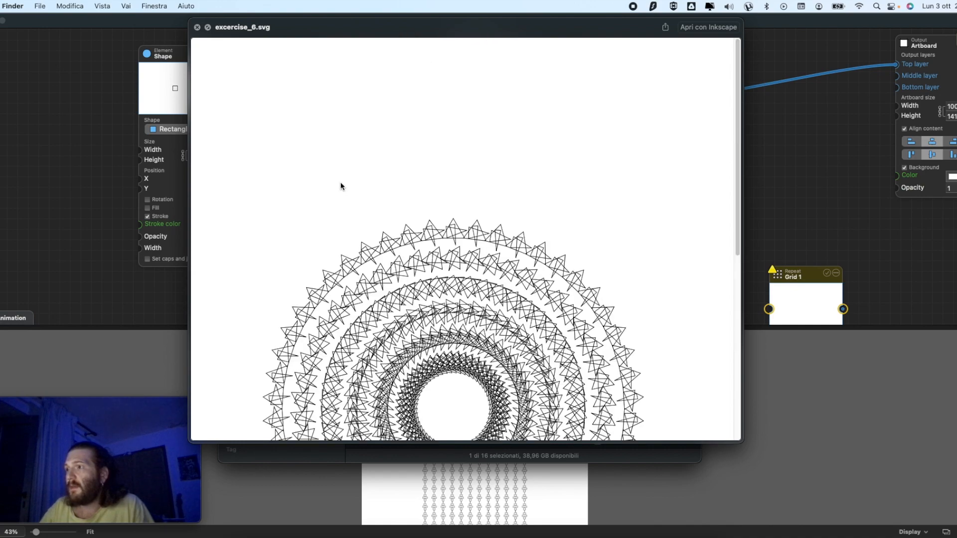
scroll(341, 186, down, 7)
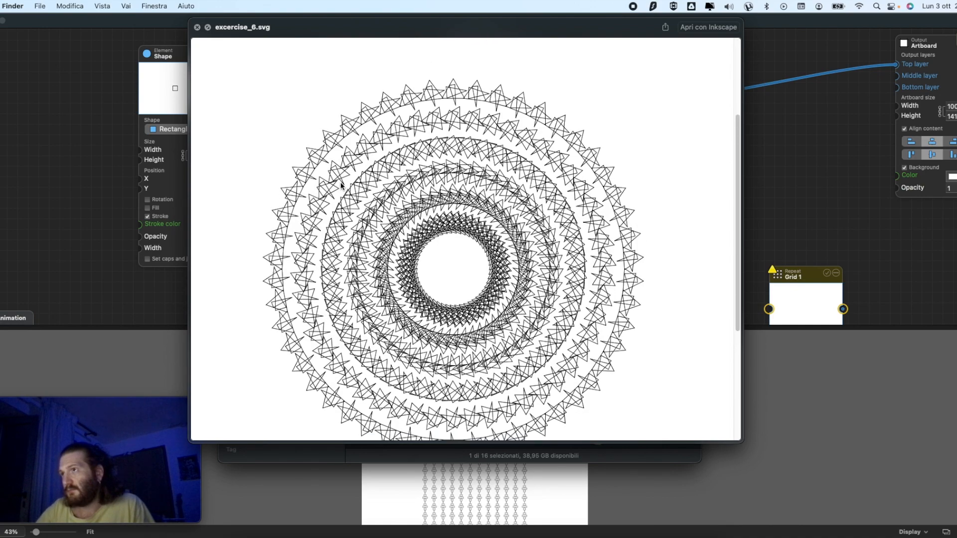
key(Up)
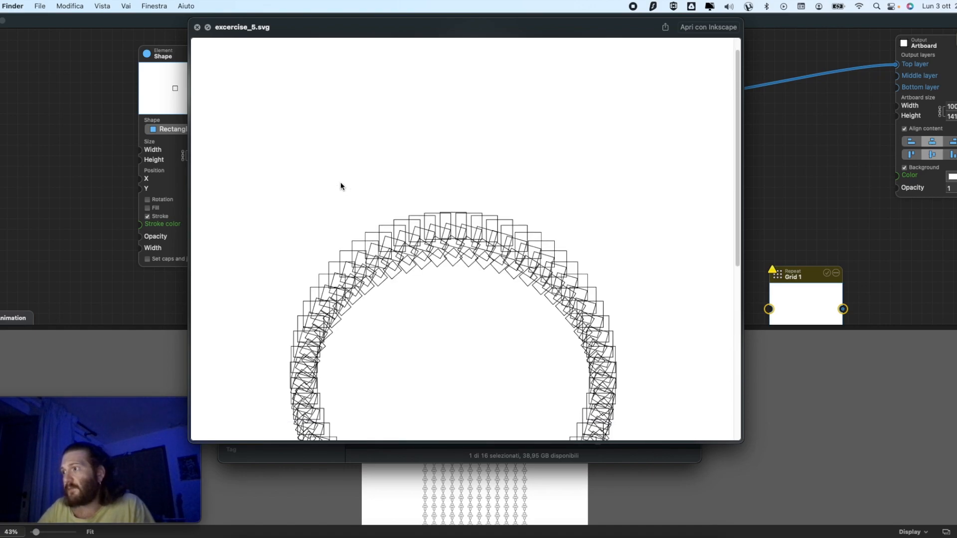
scroll(341, 186, down, 5)
key(Up)
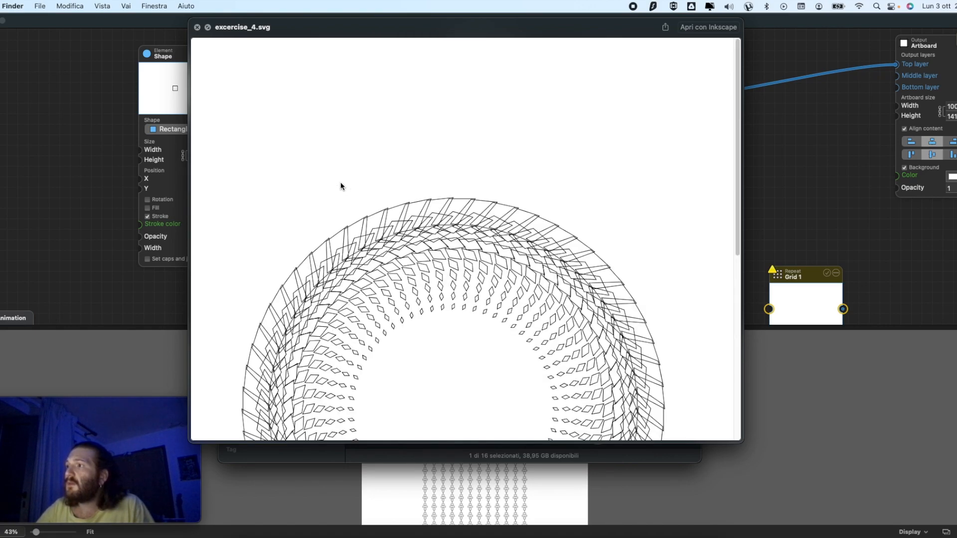
scroll(738, 180, down, 2)
scroll(740, 191, down, 3)
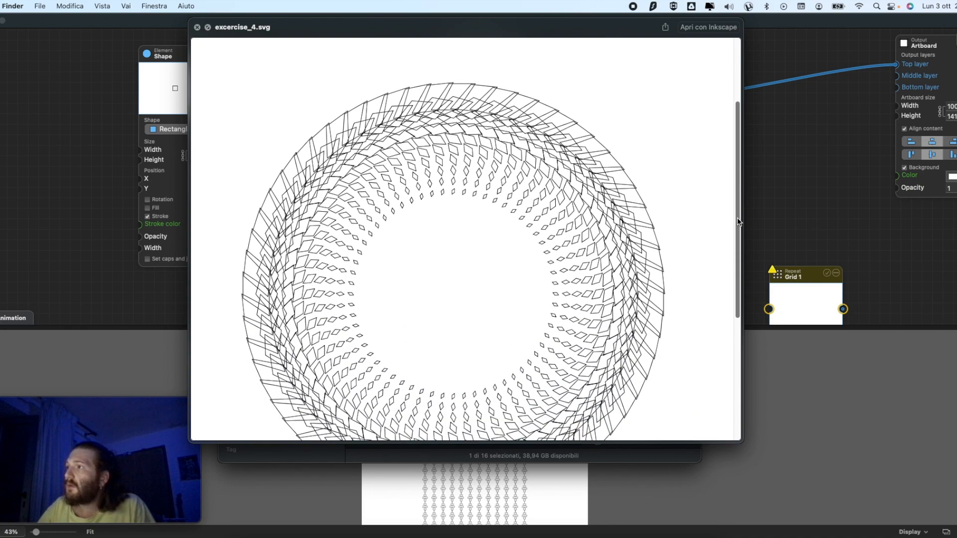
- Preview excercise_3.svg, excercise_2.svg and excercise_1.svg, and close the preview
key(Up)
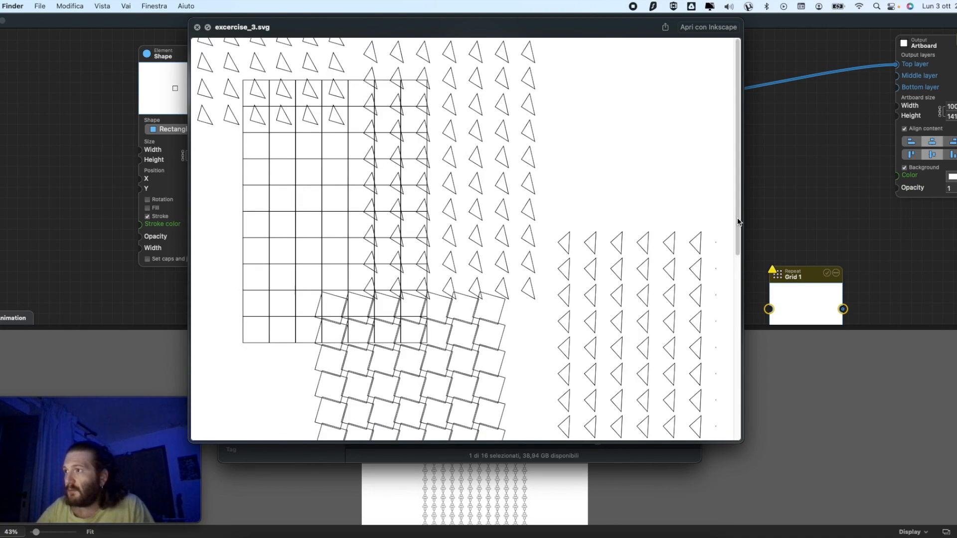
key(Up)
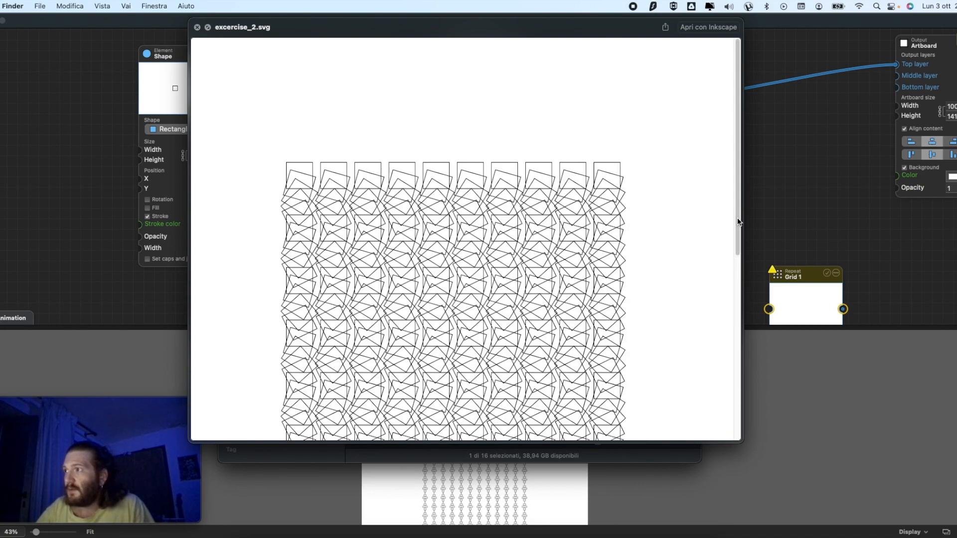
scroll(642, 200, down, 5)
scroll(641, 201, up, 3)
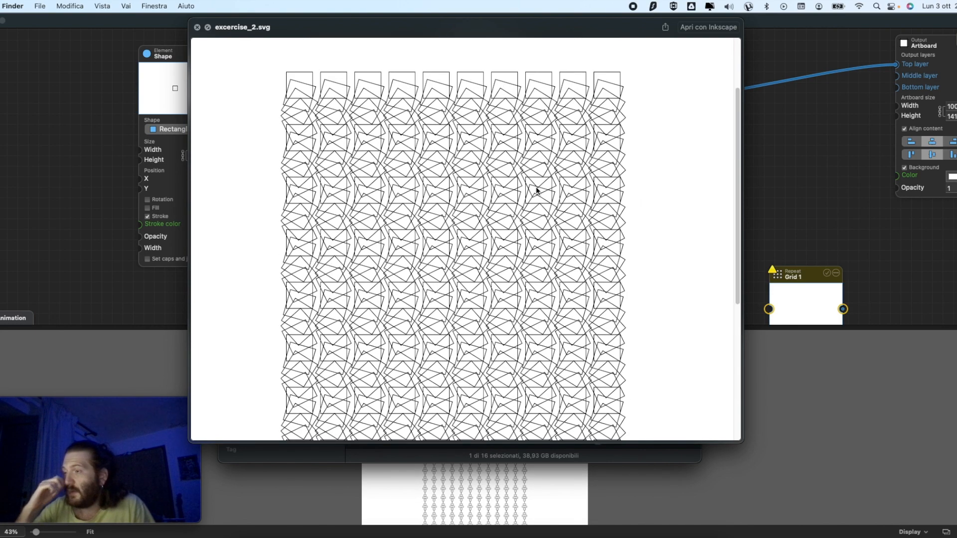
key(Up)
scroll(537, 190, down, 5)
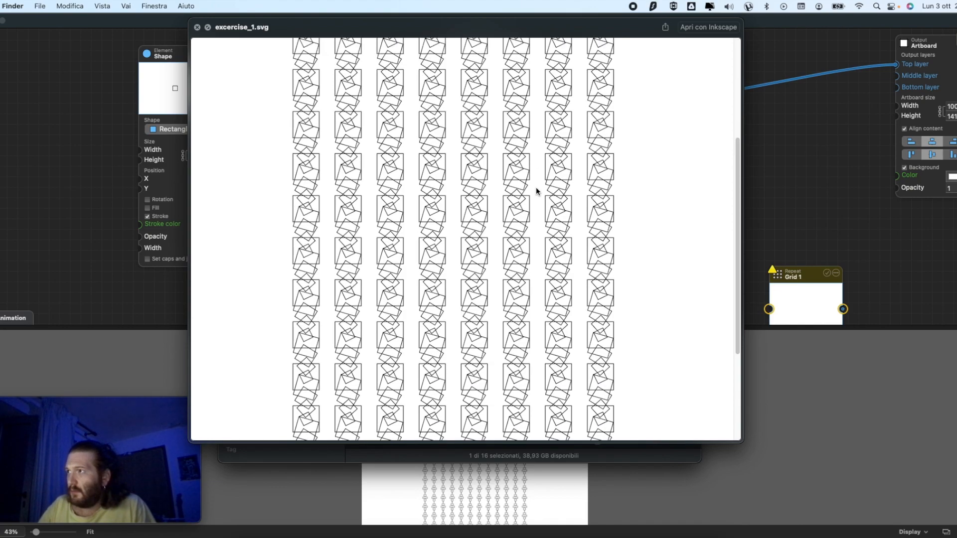
scroll(536, 190, up, 3)
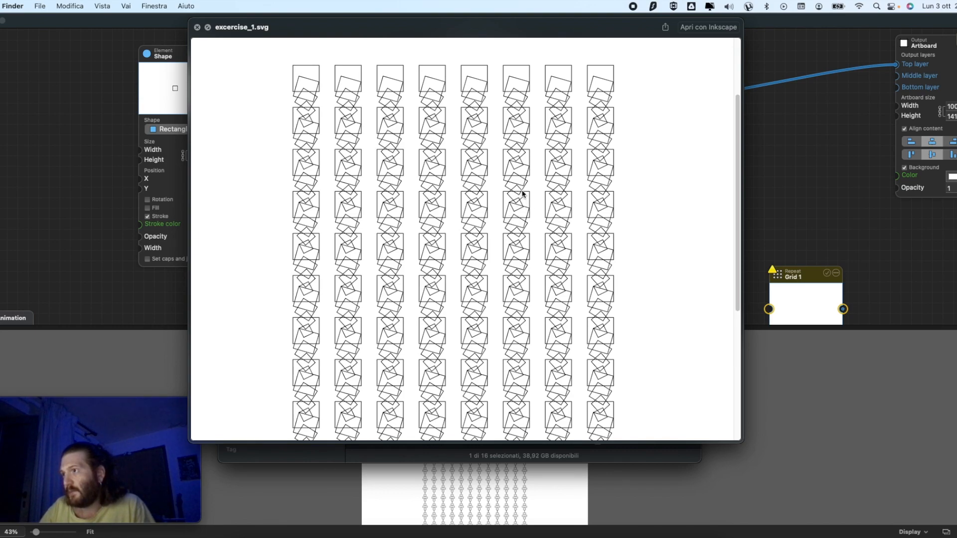
scroll(508, 170, down, 5)
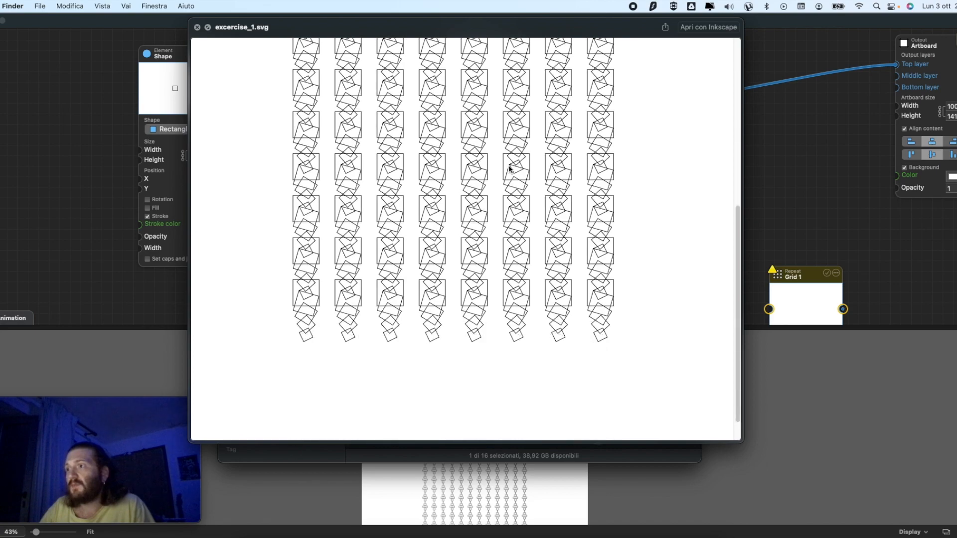
click(197, 28)
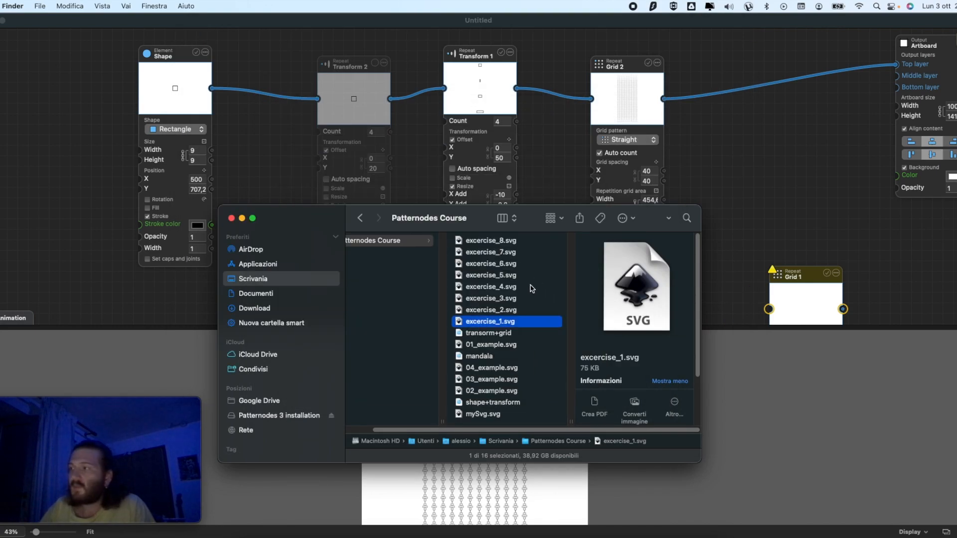
click(520, 201)
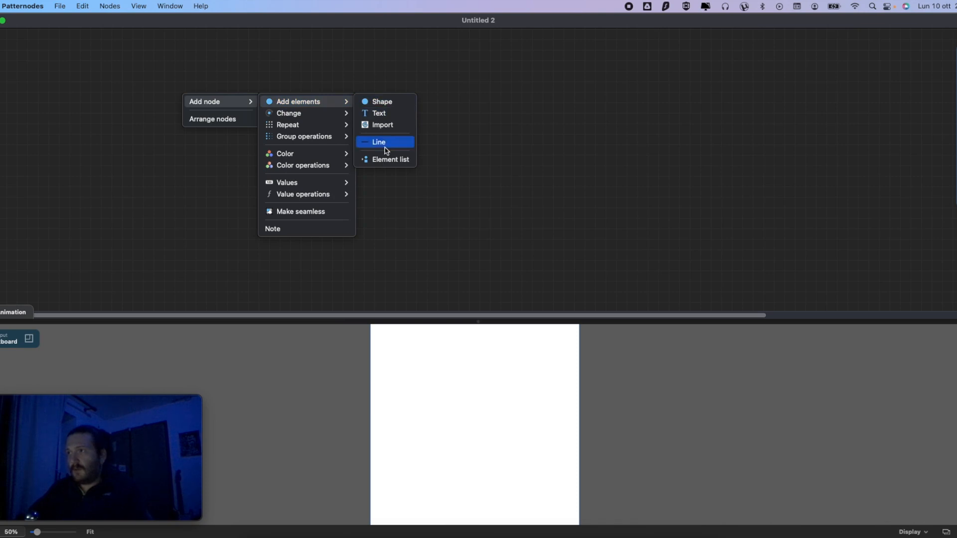
mouse_move(346, 135)
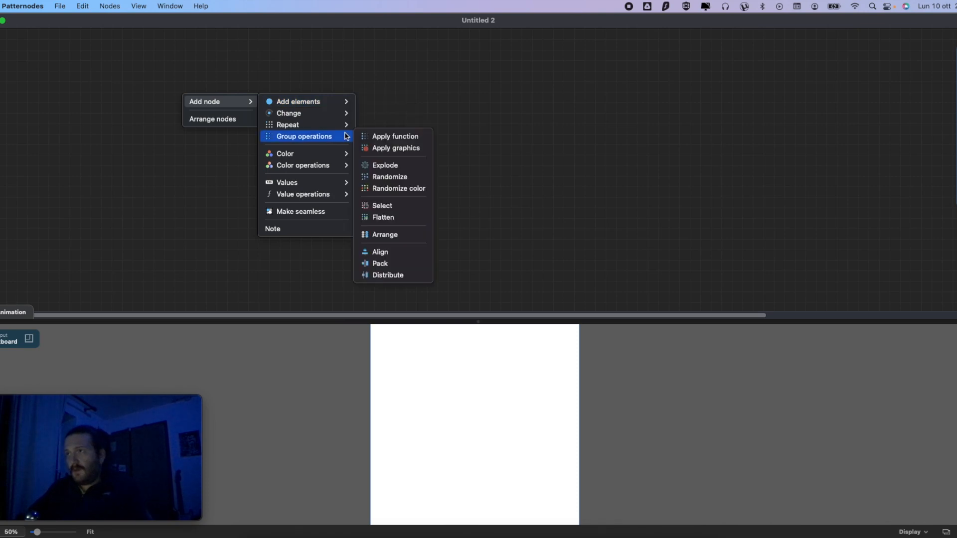
right_click(144, 153)
mouse_move(156, 157)
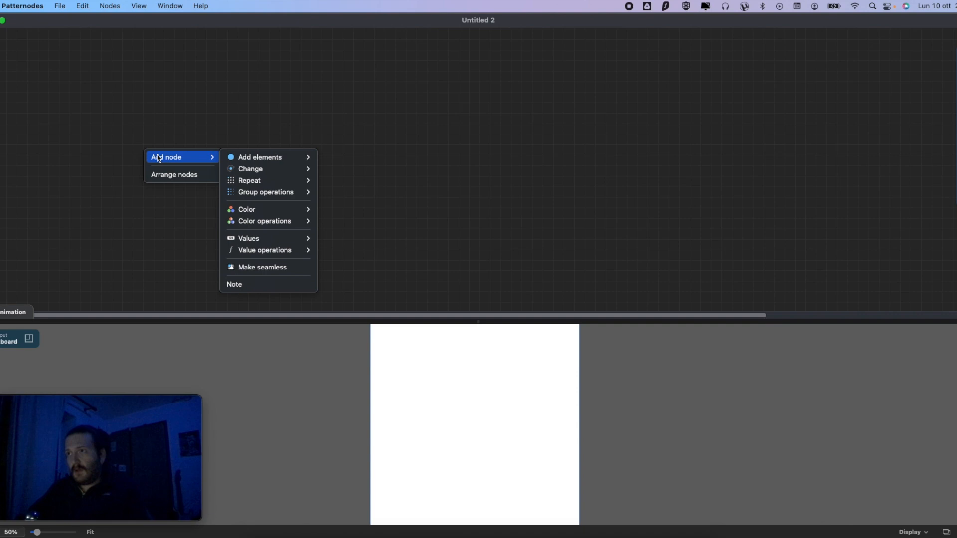
- Add a Shape element node and place it near the start of the node canvas
mouse_move(233, 158)
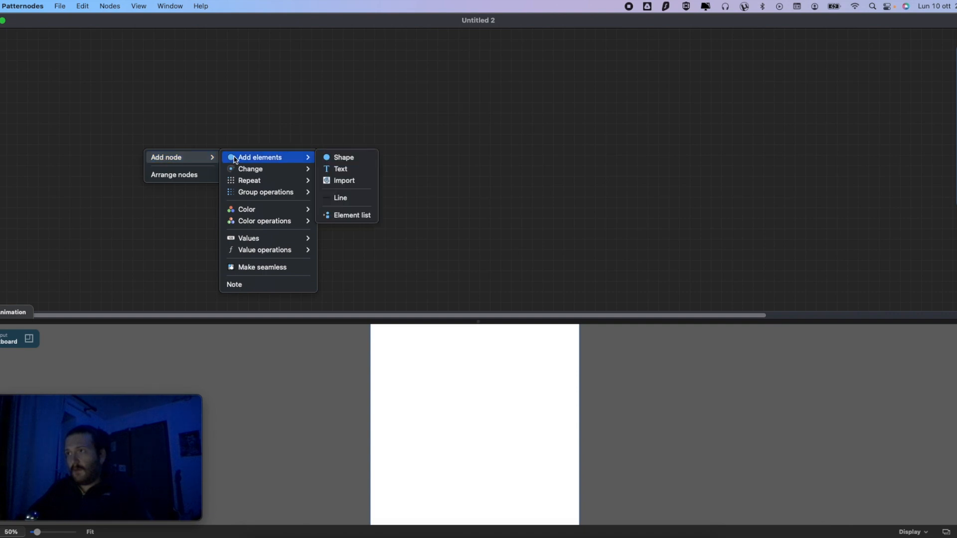
click(358, 164)
drag(173, 180, 79, 105)
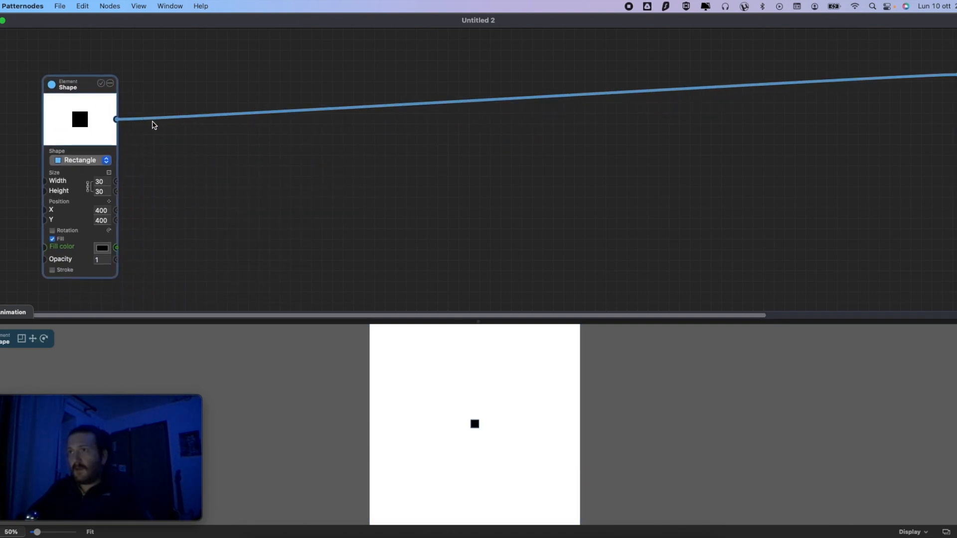
- Insert a Grid repeat node on the Shape node's output connection and place it beside the Shape node
click(155, 119)
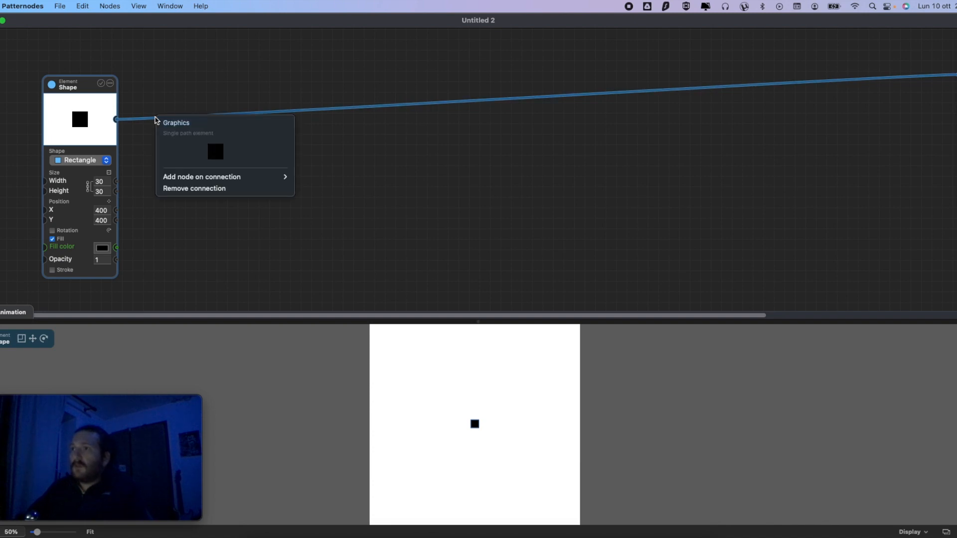
mouse_move(259, 177)
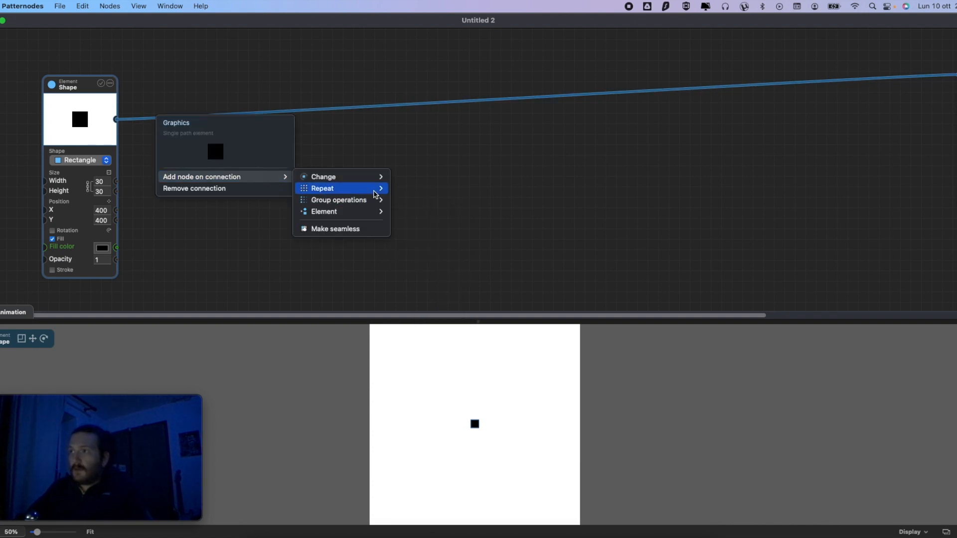
mouse_move(376, 192)
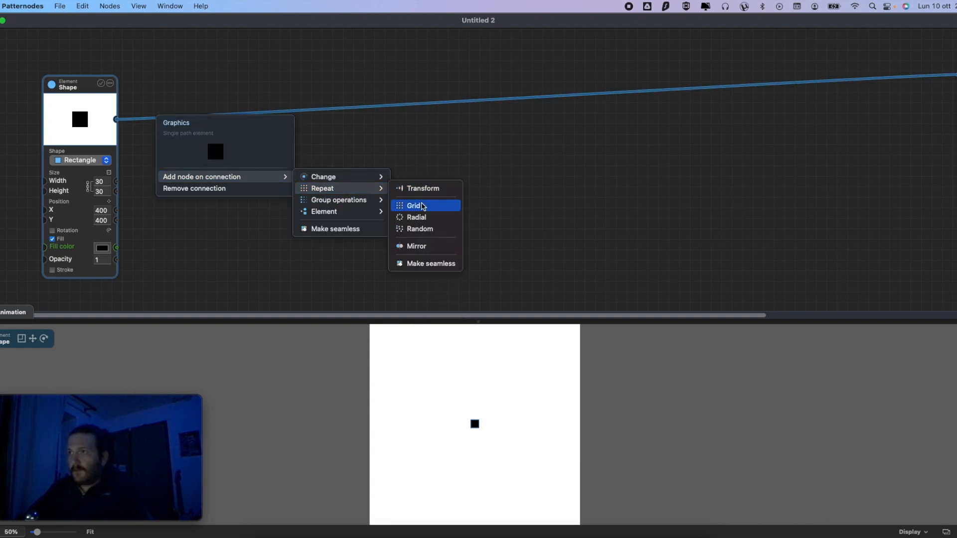
click(422, 204)
drag(155, 82, 239, 103)
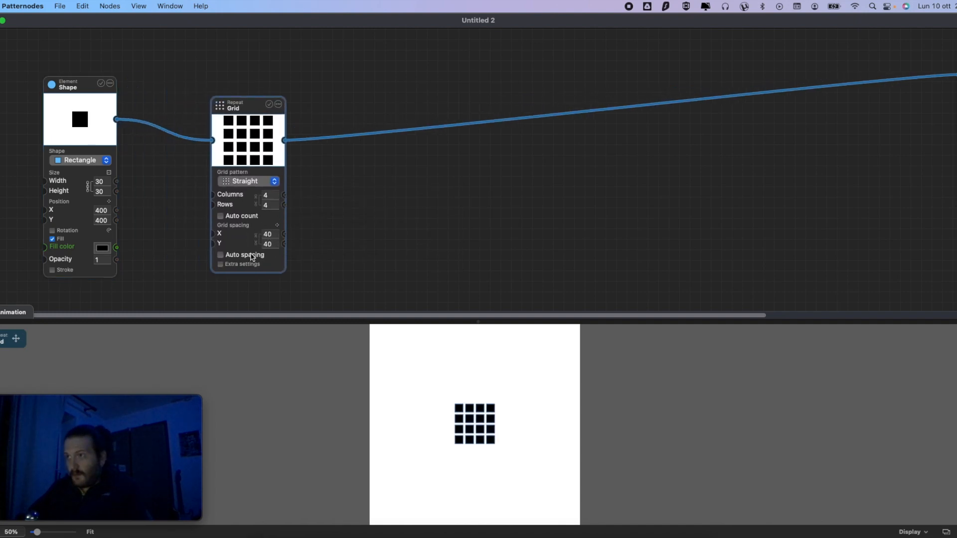
- Enable auto spacing on the Grid node and set its repetition grid area to 600 by 600
click(252, 255)
click(252, 266)
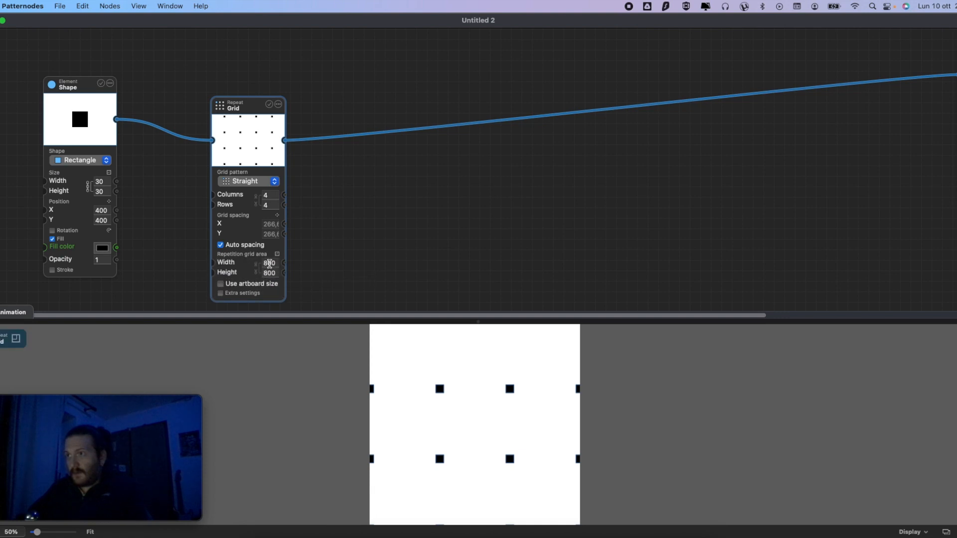
click(268, 263)
text(600)
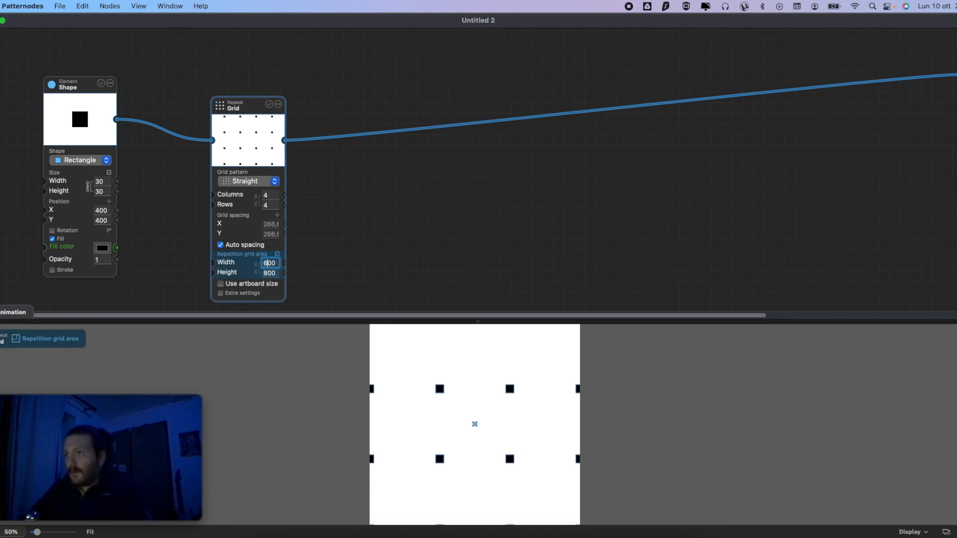
key(Tab)
text(60)
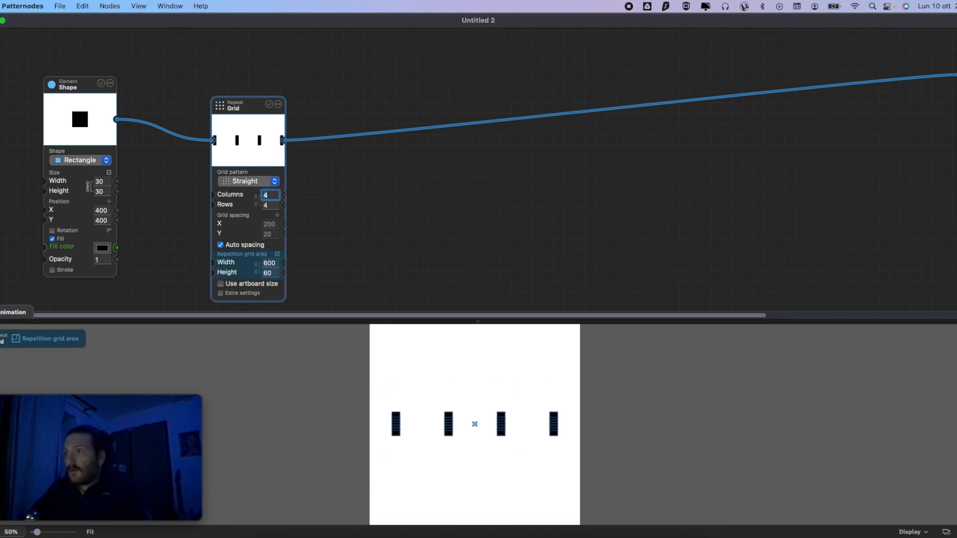
click(271, 273)
text(0)
key(Return)
- Set the Grid node to 20 columns and 20 rows
click(264, 196)
text(20)
key(Tab)
text(20)
key(Tab)
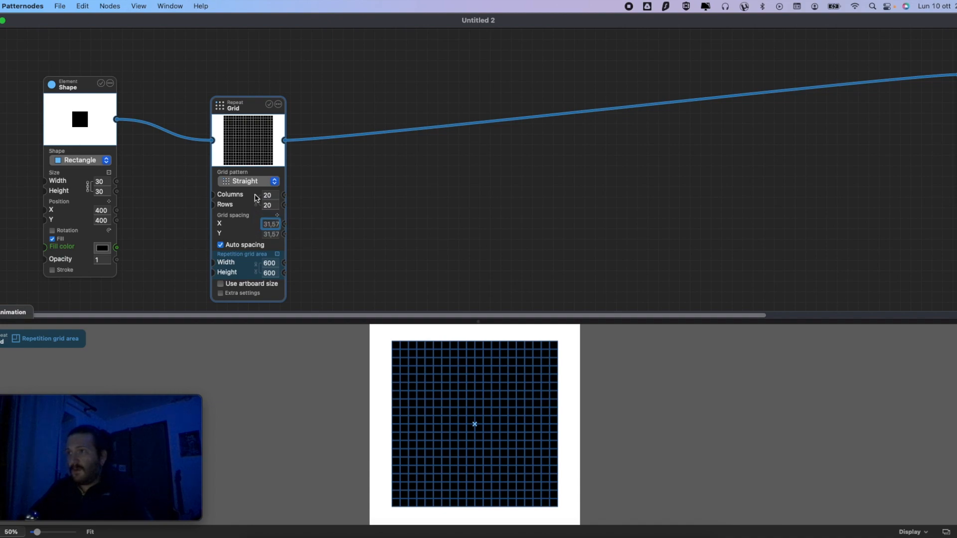
- Give the rectangle a stroke without fill and reduce its size to 25 by 25
click(64, 270)
click(60, 240)
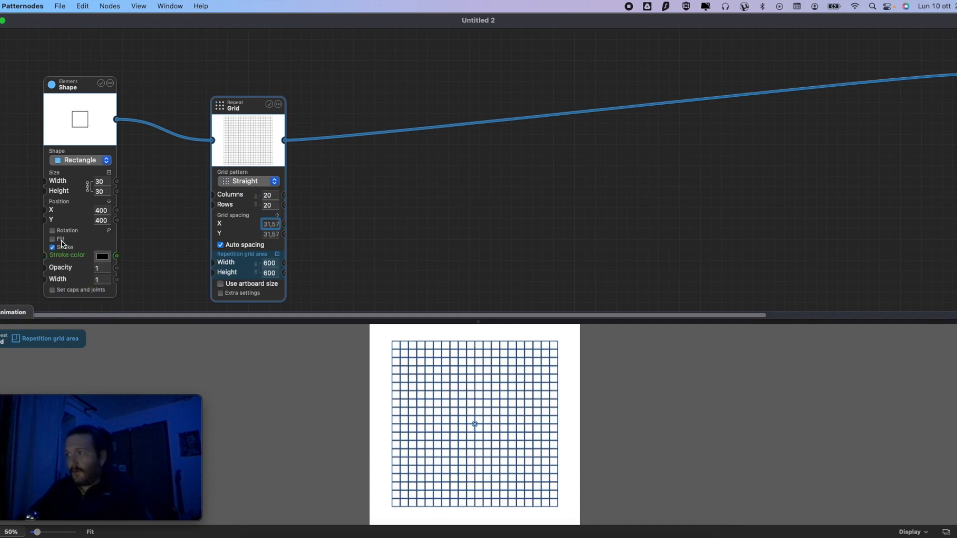
mouse_move(110, 183)
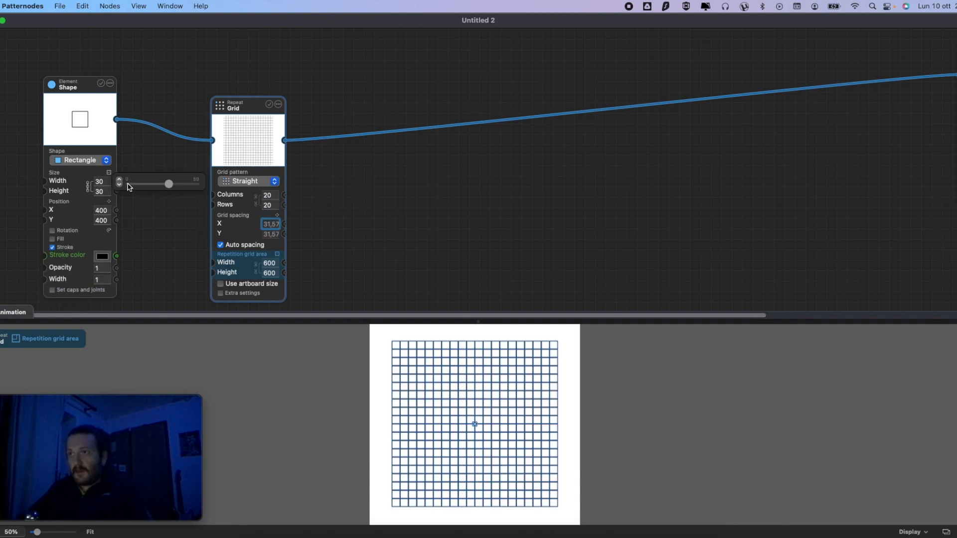
drag(166, 188, 164, 188)
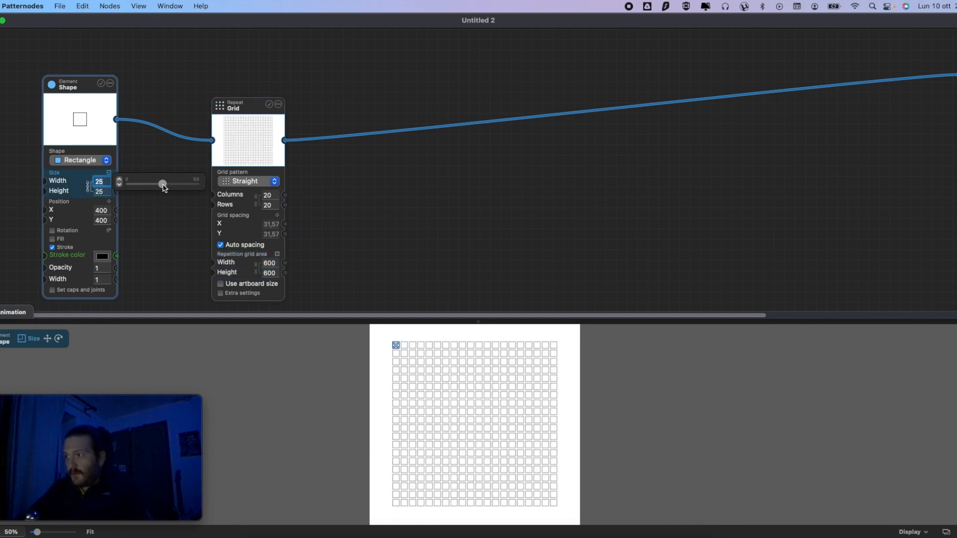
- Increase the grid to 35 columns and 35 rows, and reduce the rectangle's size to 13 by 13
mouse_move(273, 195)
drag(319, 198, 343, 198)
mouse_move(110, 189)
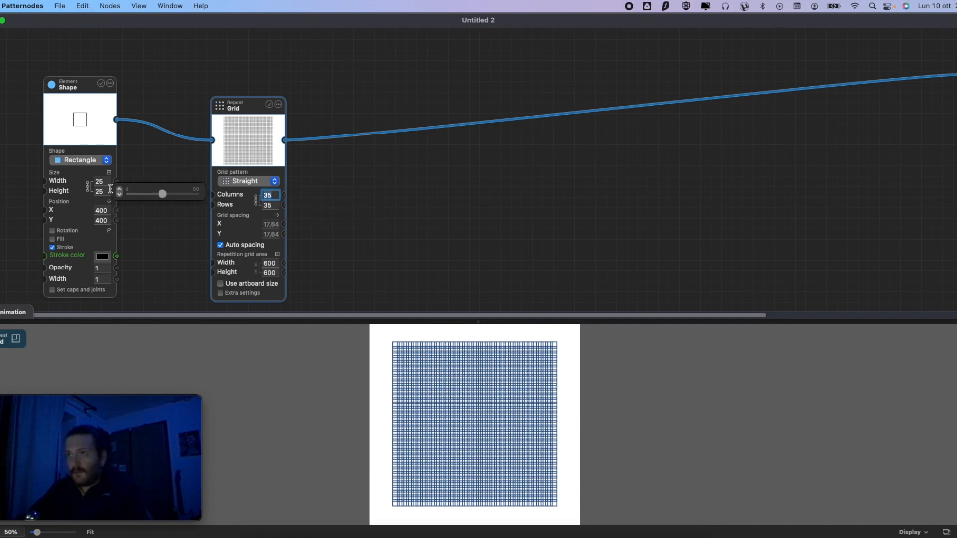
drag(160, 198, 150, 197)
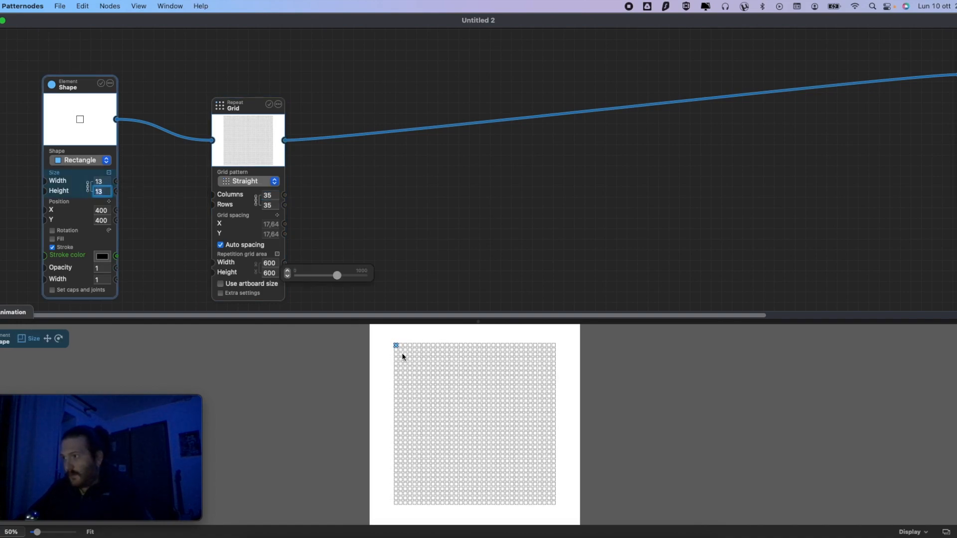
- Inspect the grid of squares up close and calculate 35*35 in Spotlight
click(438, 250)
scroll(483, 368, up, 5)
scroll(483, 365, down, 5)
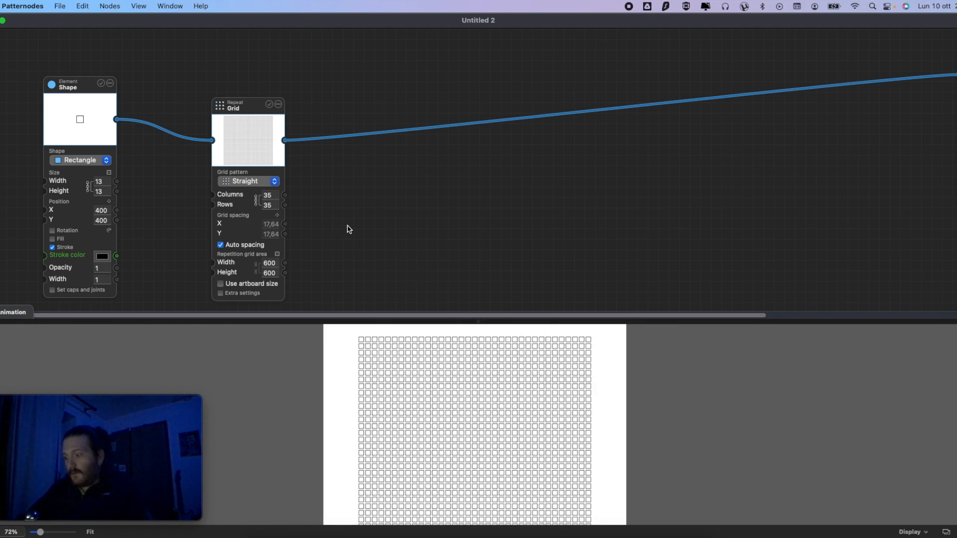
key(super+space)
text(35)
text(*35)
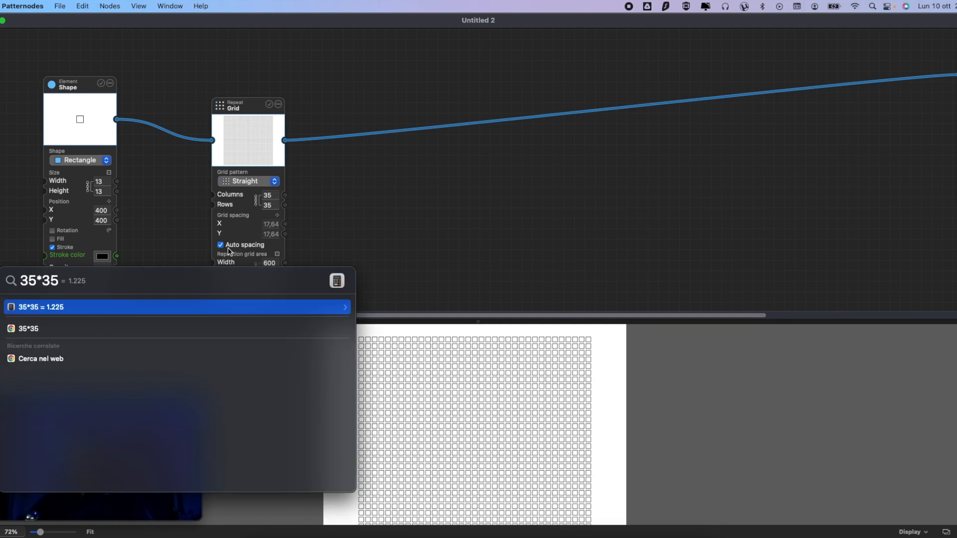
click(149, 240)
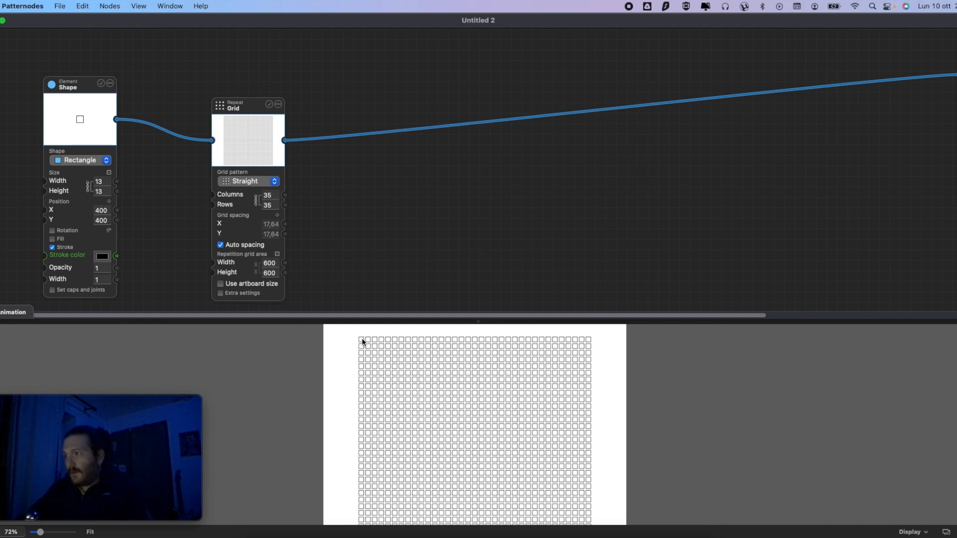
- Insert an Apply function group operation node on the Grid node's output connection
click(362, 140)
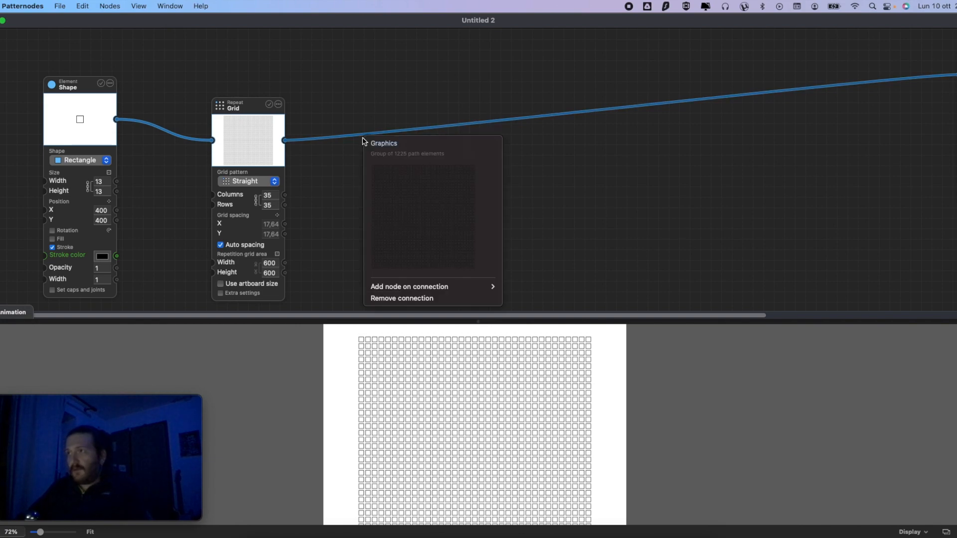
click(486, 288)
mouse_move(541, 311)
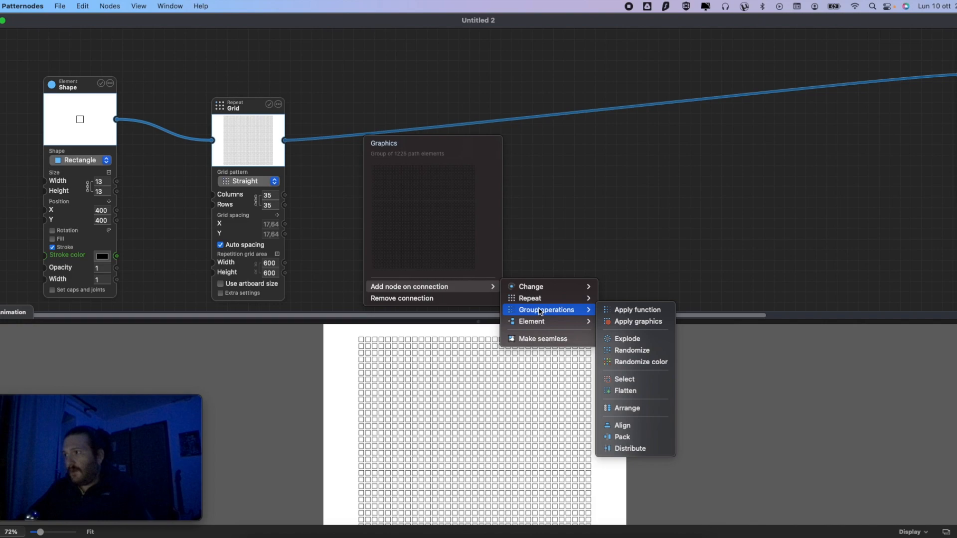
click(636, 310)
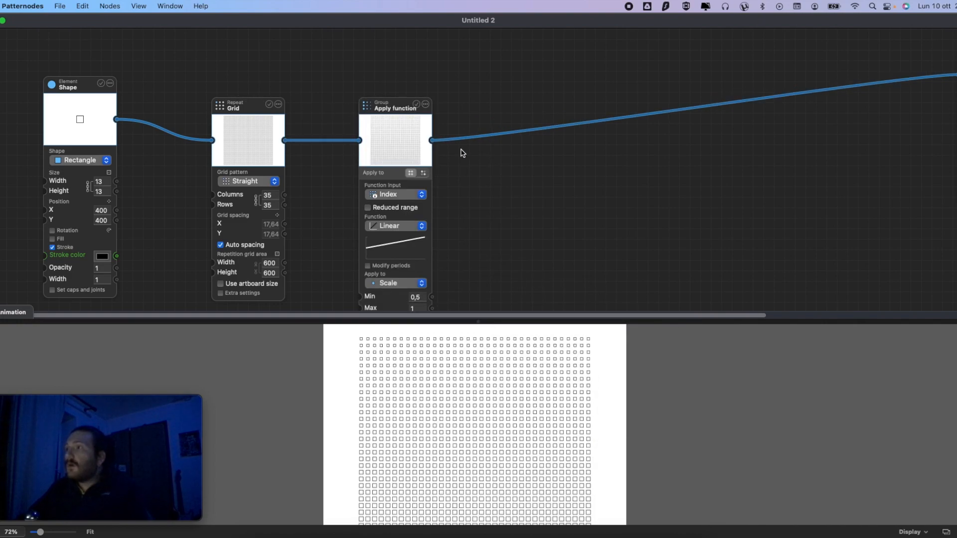
- Review what the function can be applied to, keep Scale, and set the function input to X Position
click(389, 285)
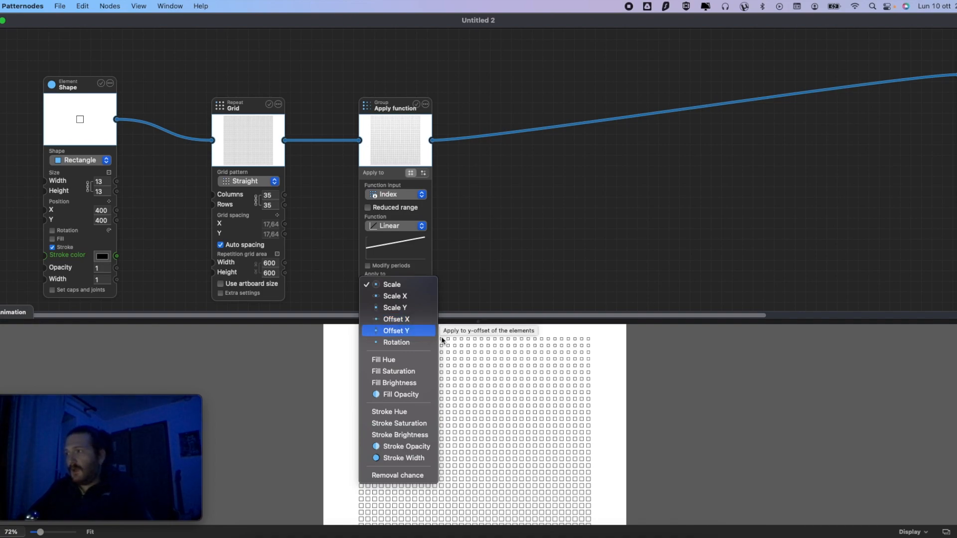
click(504, 315)
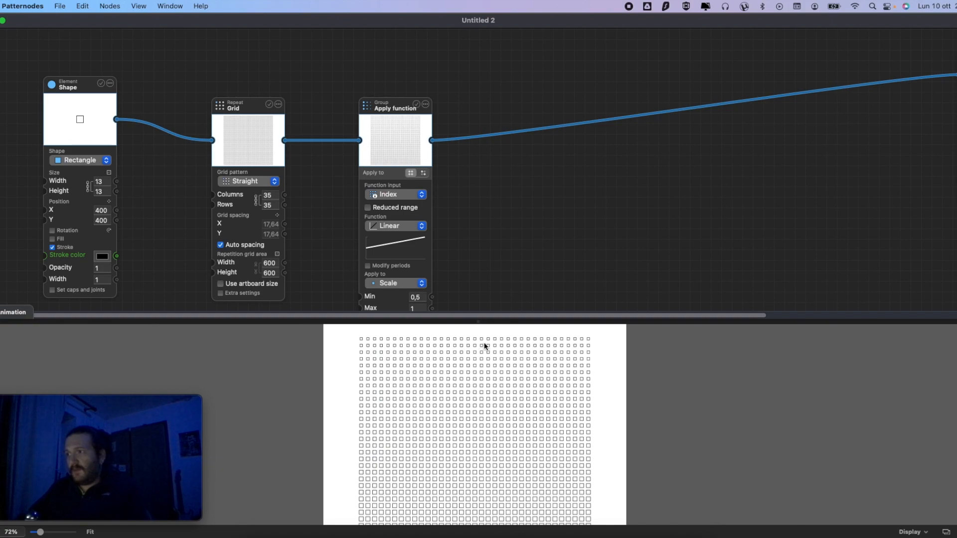
click(389, 196)
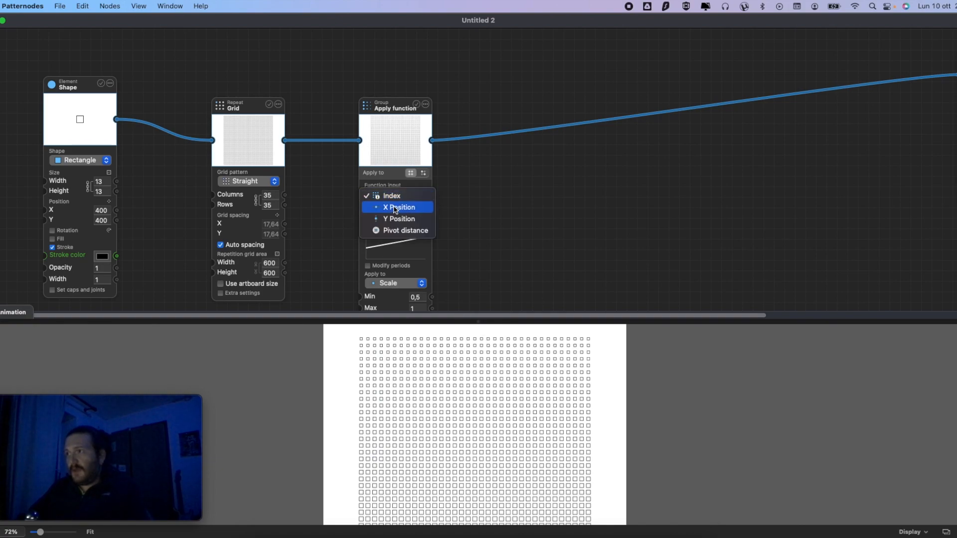
click(394, 209)
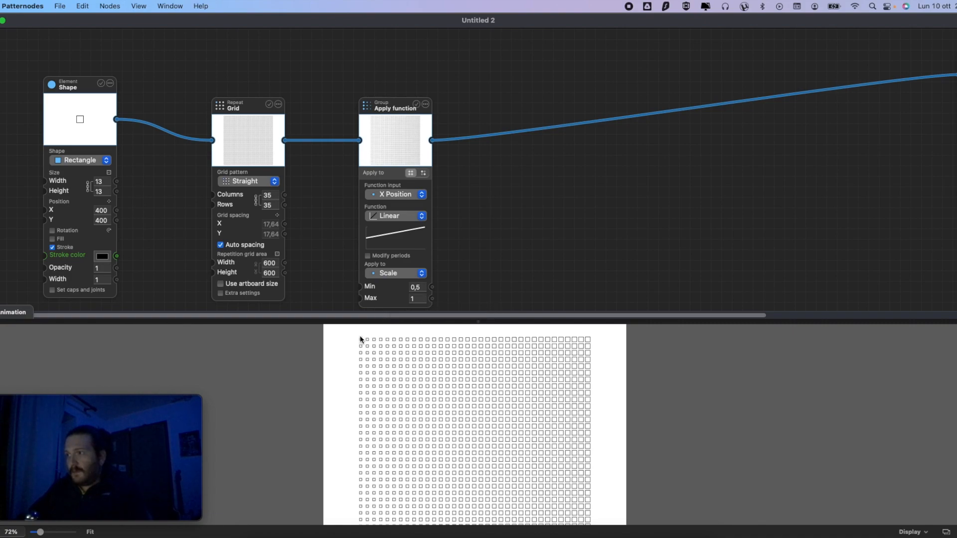
scroll(361, 337, down, 1)
- Set the Apply function node's maximum scale to 2
mouse_move(418, 287)
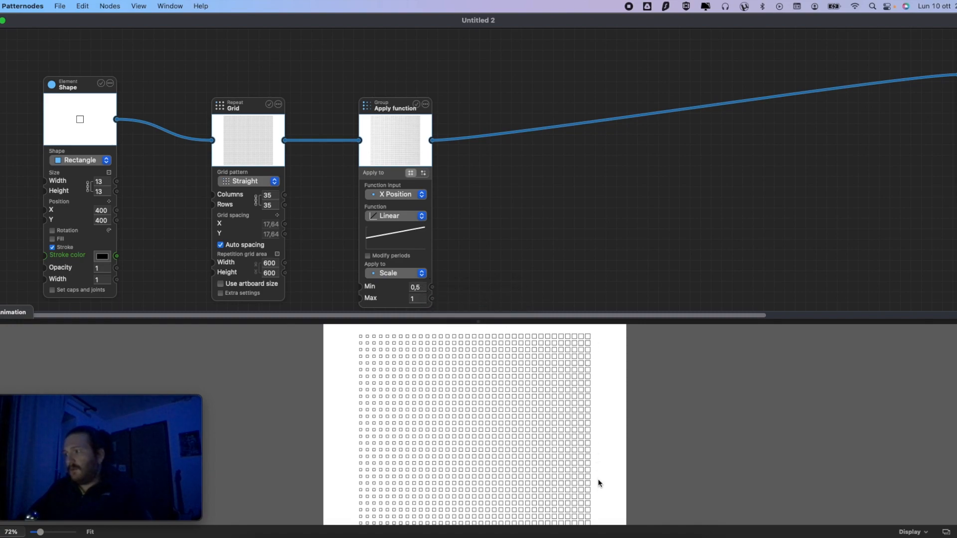
click(418, 301)
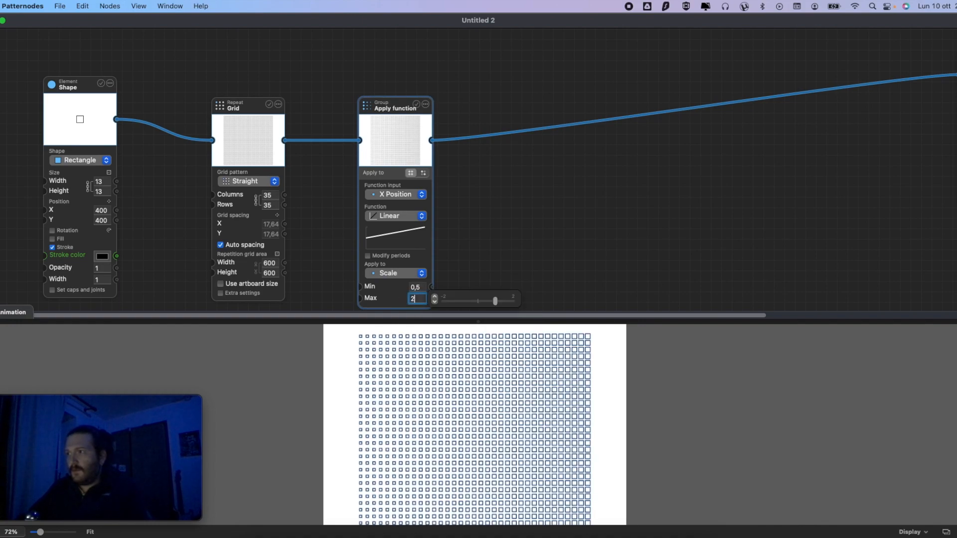
text(2)
click(468, 275)
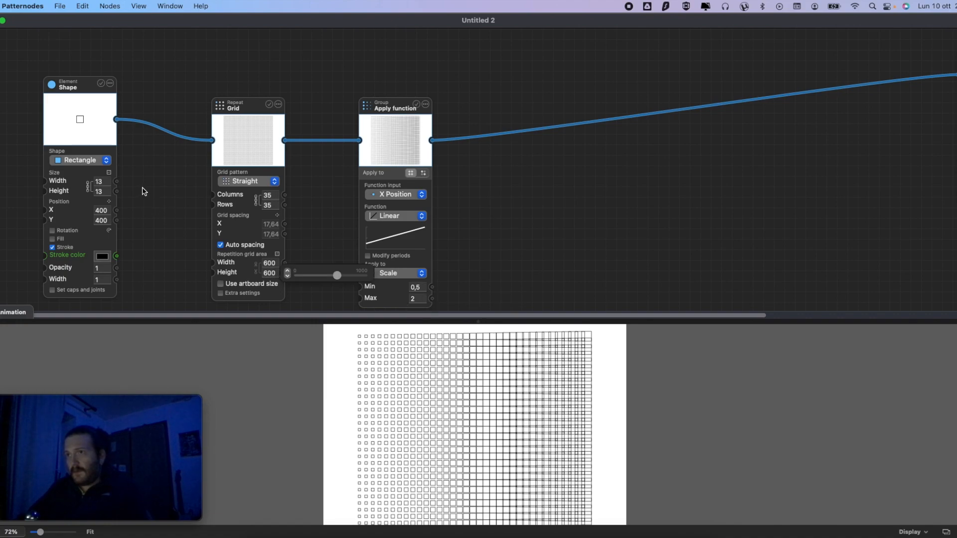
mouse_move(105, 182)
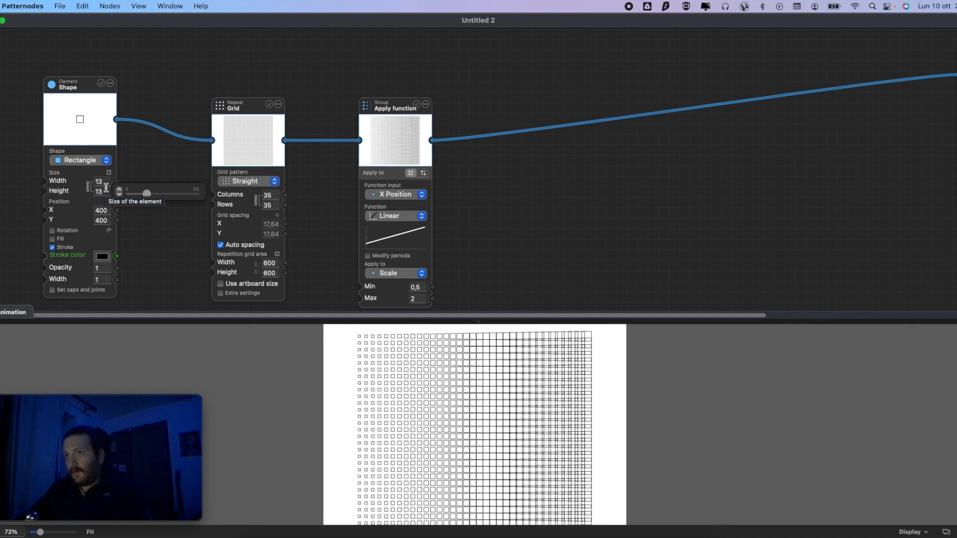
- Try the Squared, Cubed, Sin() and Ease function types on the Apply function node
click(397, 221)
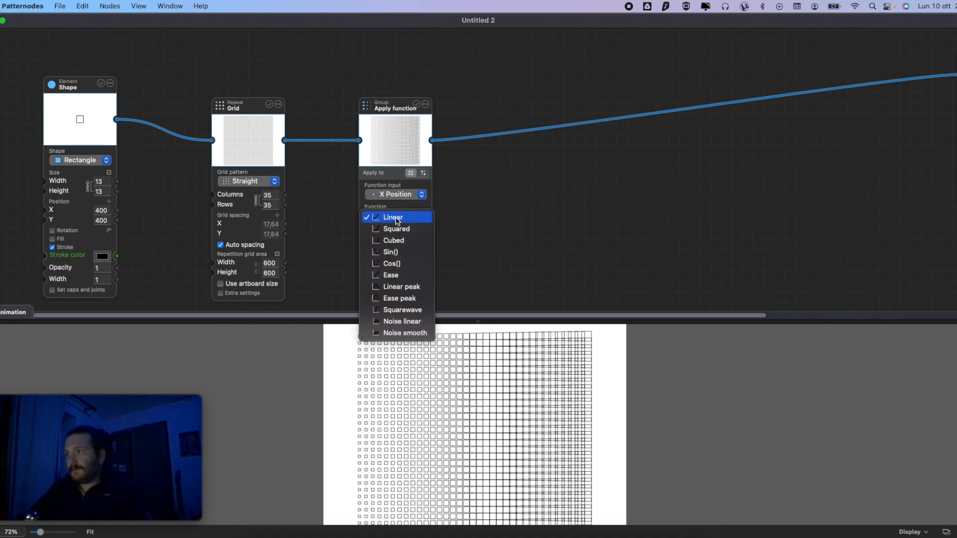
click(398, 232)
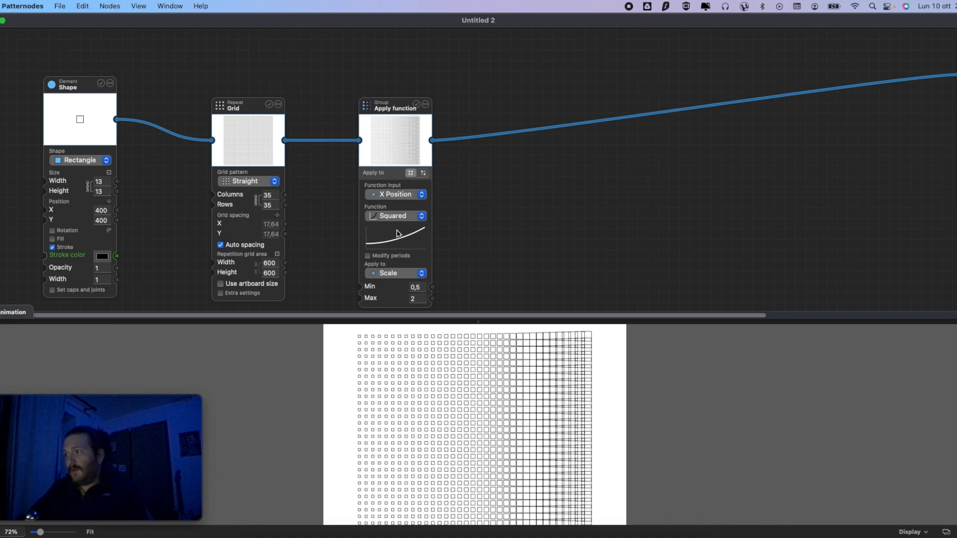
click(399, 217)
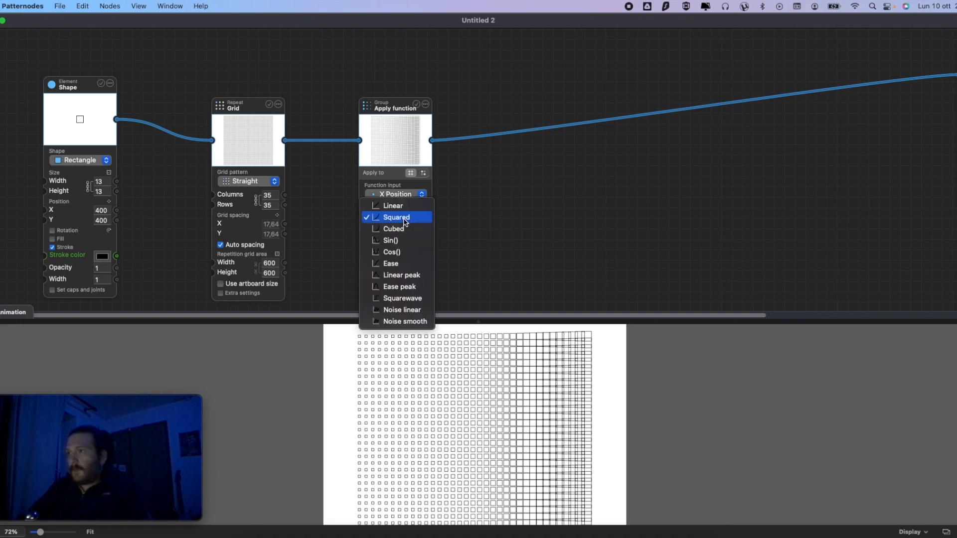
click(409, 231)
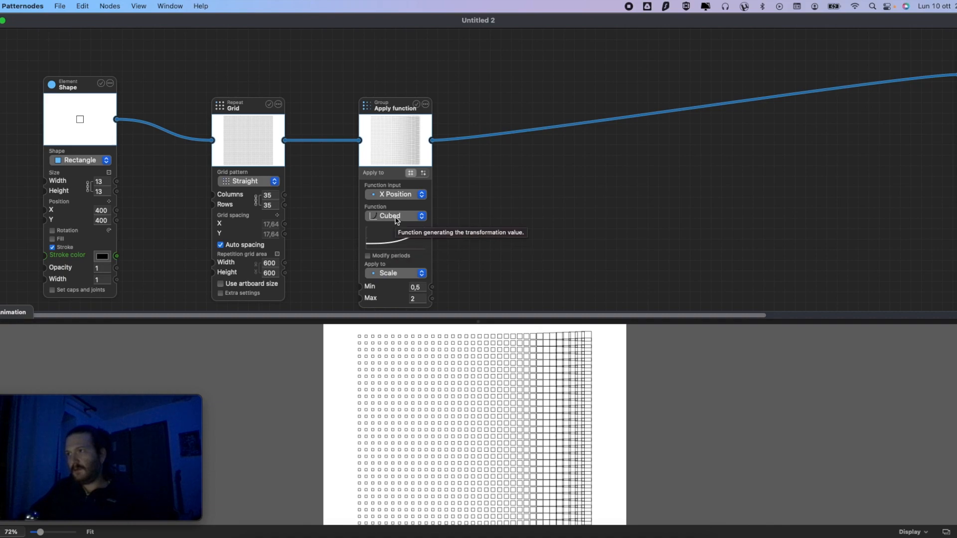
click(397, 216)
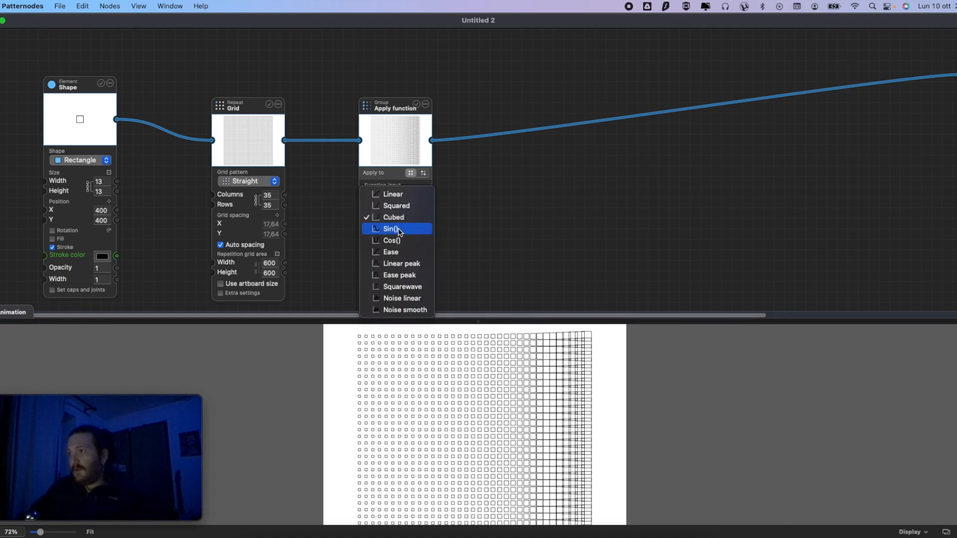
click(399, 230)
click(398, 216)
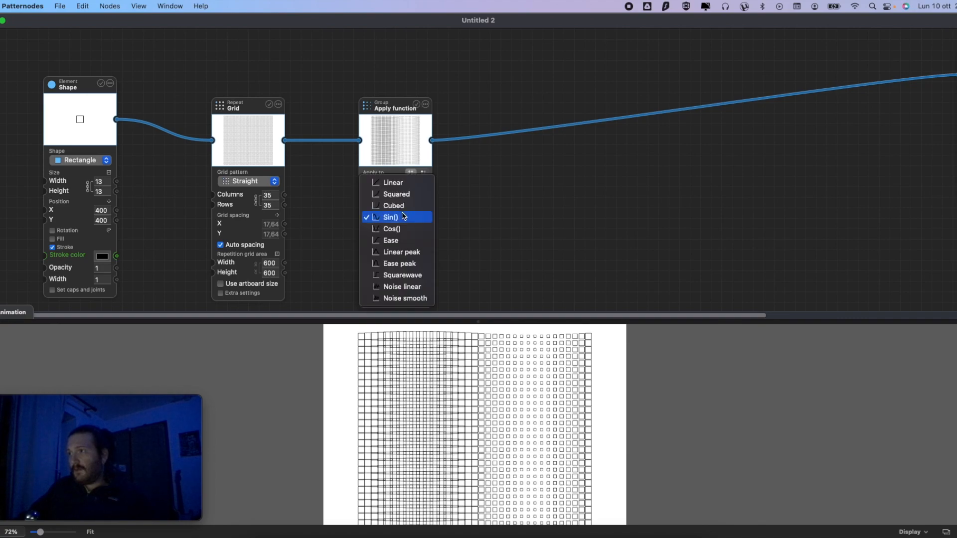
click(409, 244)
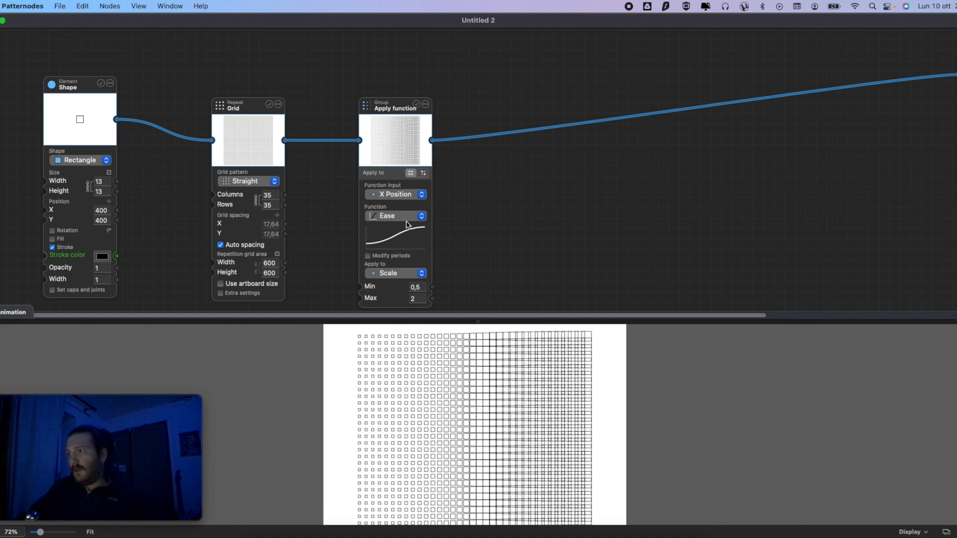
- Enable Modify periods on the Apply function node, with 4 periods and an offset of 0,5
click(409, 256)
mouse_move(424, 264)
drag(478, 268, 492, 286)
click(427, 277)
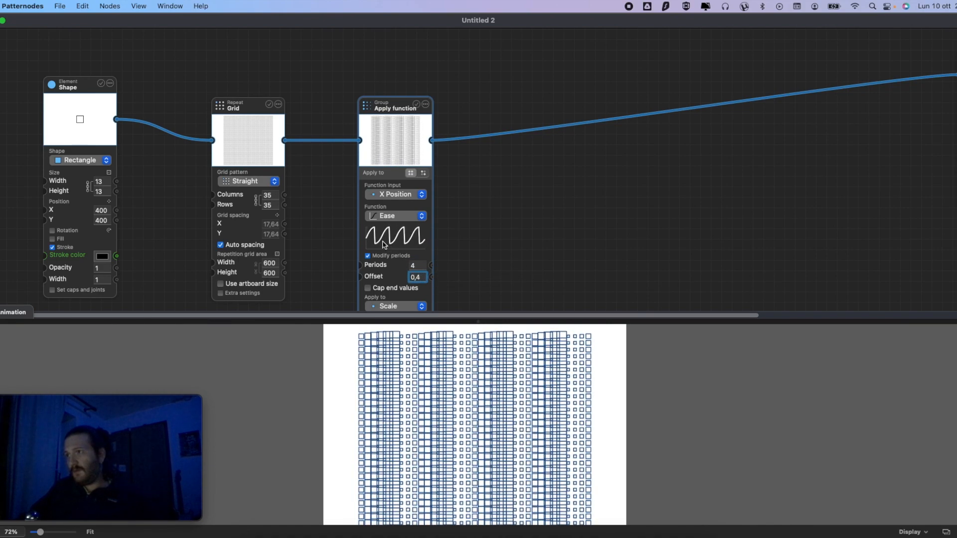
mouse_move(423, 277)
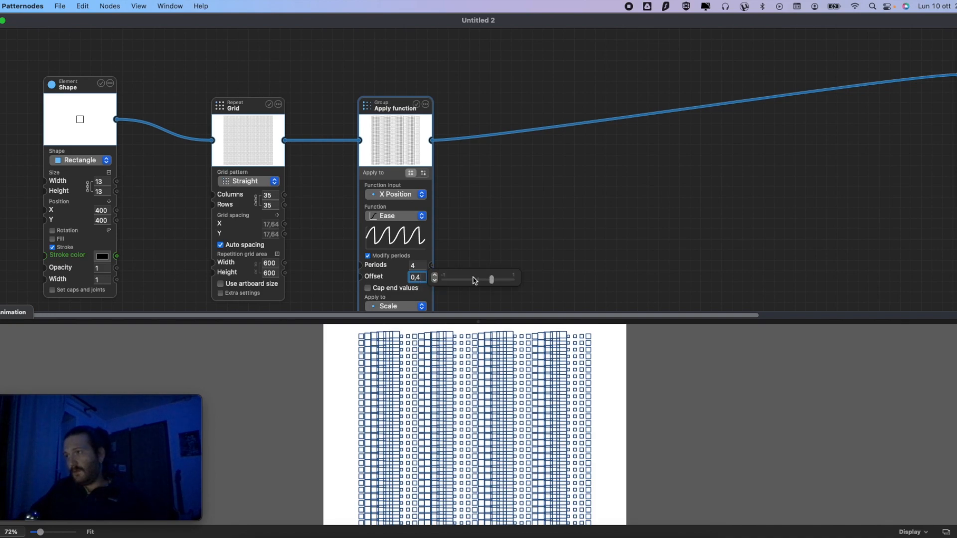
click(433, 277)
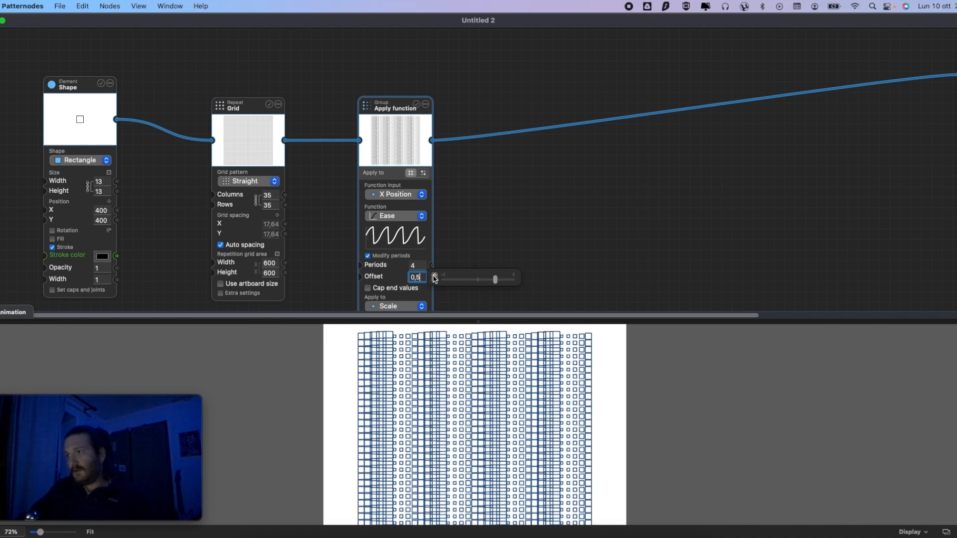
scroll(489, 245, down, 1)
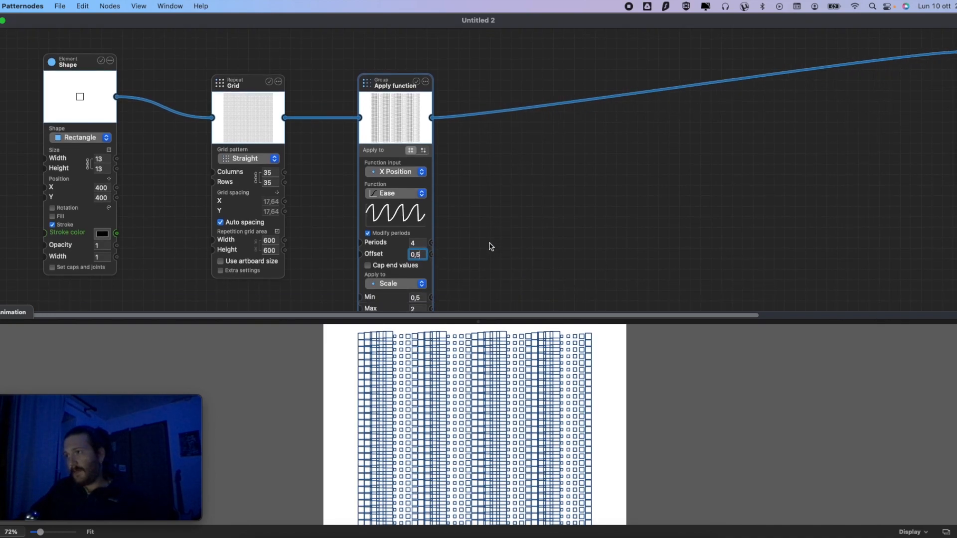
click(496, 206)
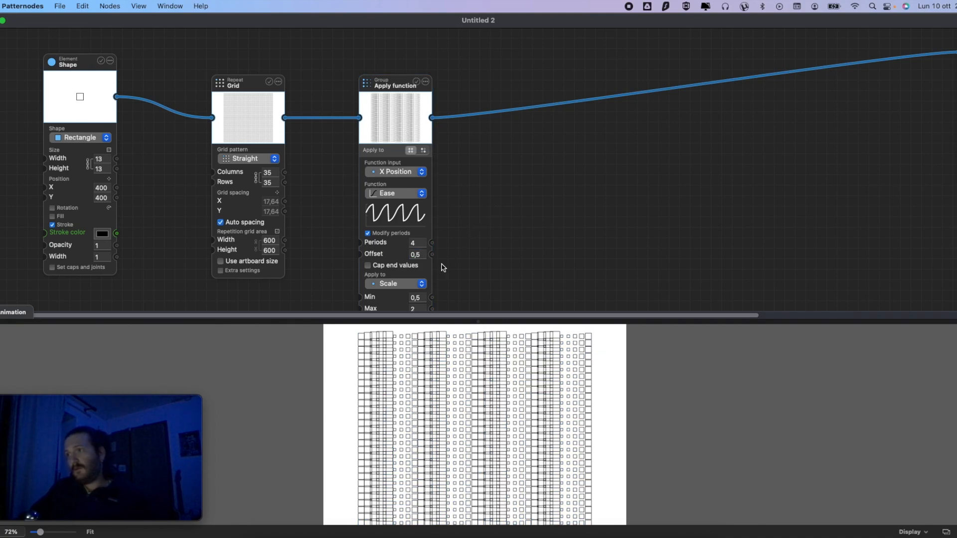
- Apply the function to Scale X and enlarge the preview to 186% to inspect the stretched squares
click(413, 286)
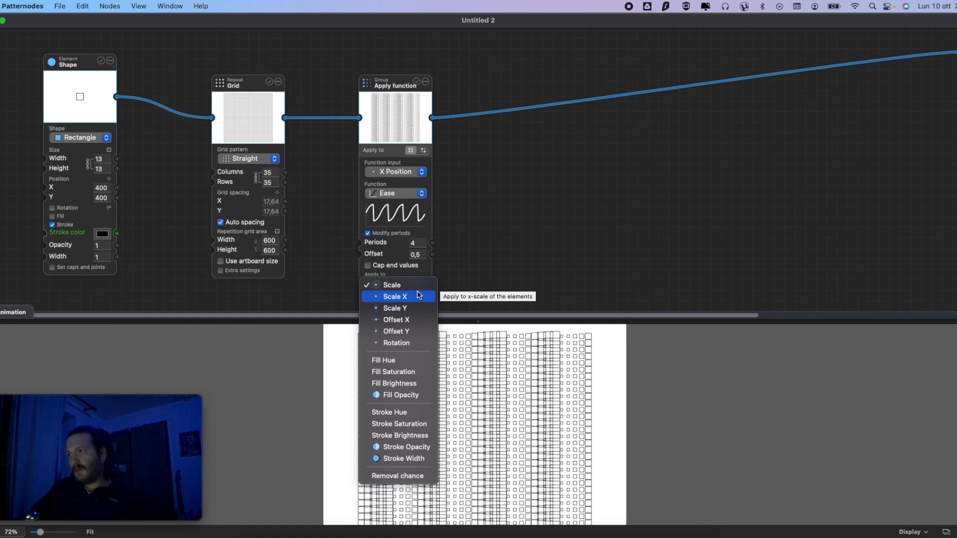
click(418, 296)
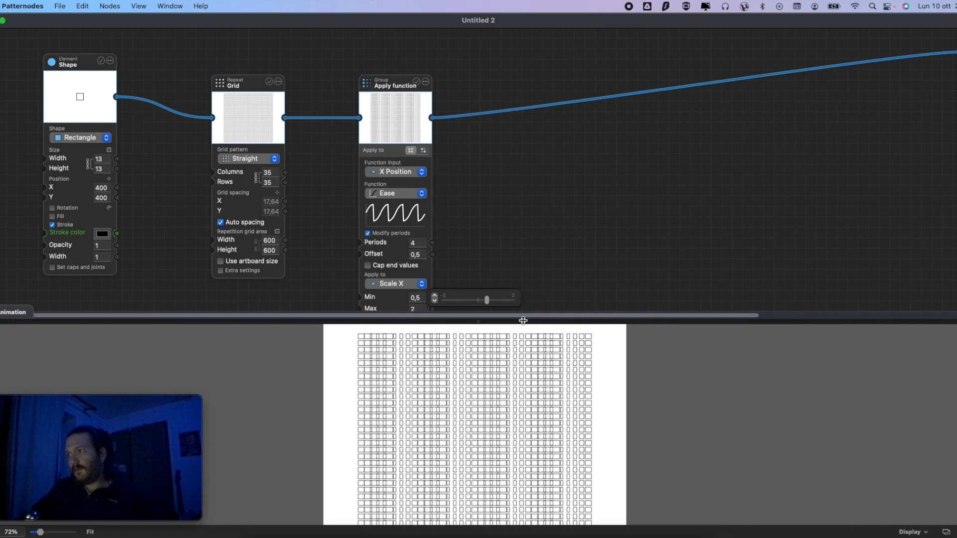
drag(41, 532, 57, 532)
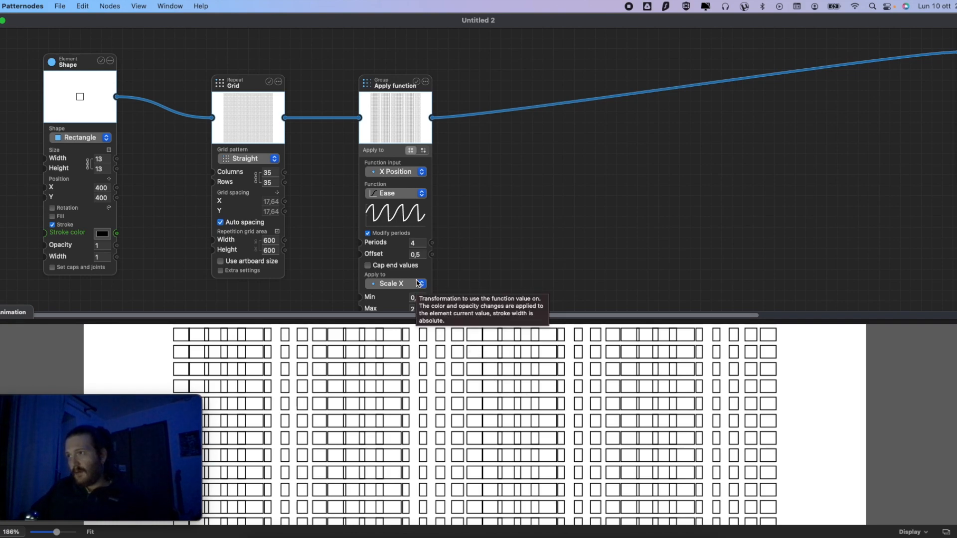
- Set the Apply function node's periods to 1 and its function type to Linear
click(418, 242)
text(1)
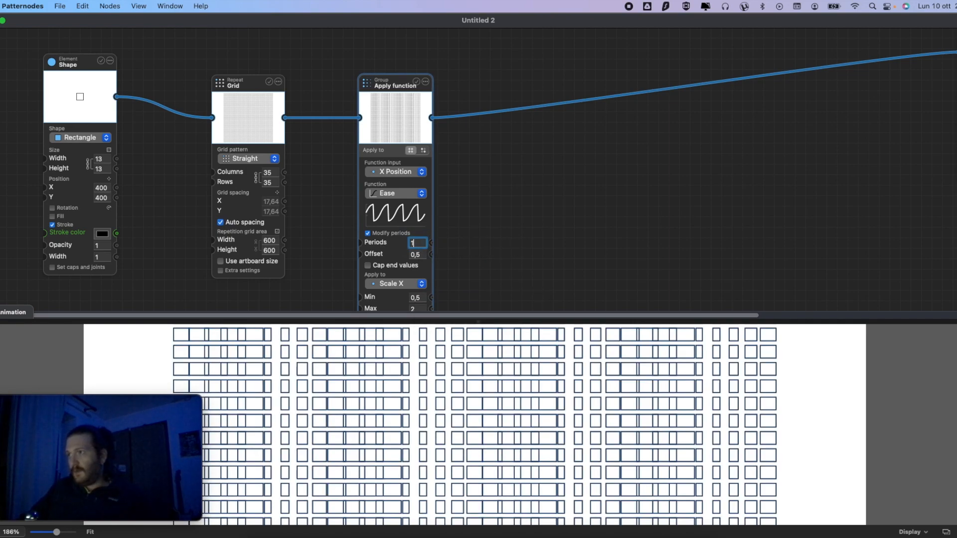
click(478, 196)
click(412, 196)
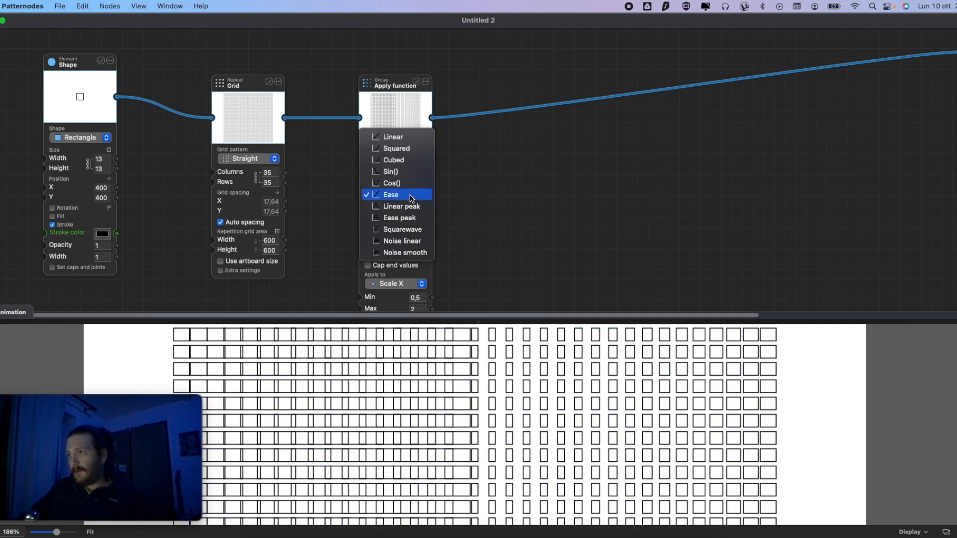
click(403, 138)
- Set the period offset of the Apply function node to 0
mouse_move(420, 253)
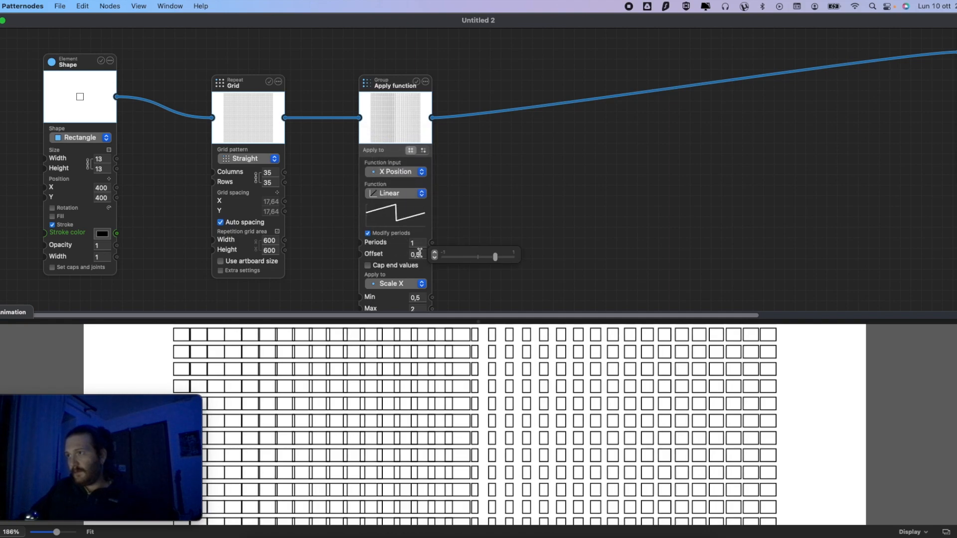
drag(422, 254, 393, 250)
text(0)
click(535, 219)
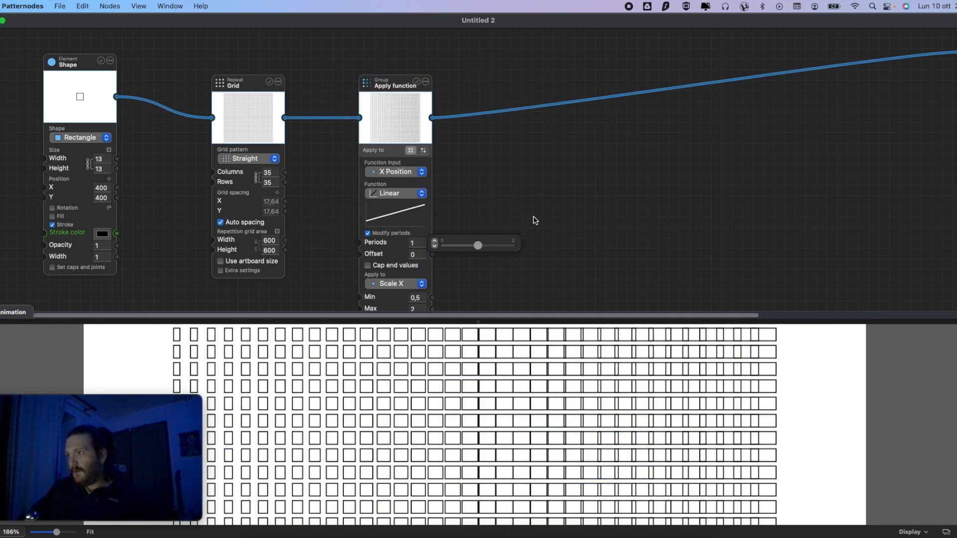
- Try a maximum of 0,9 for the X scaling, and restore the maximum to 2
mouse_move(432, 314)
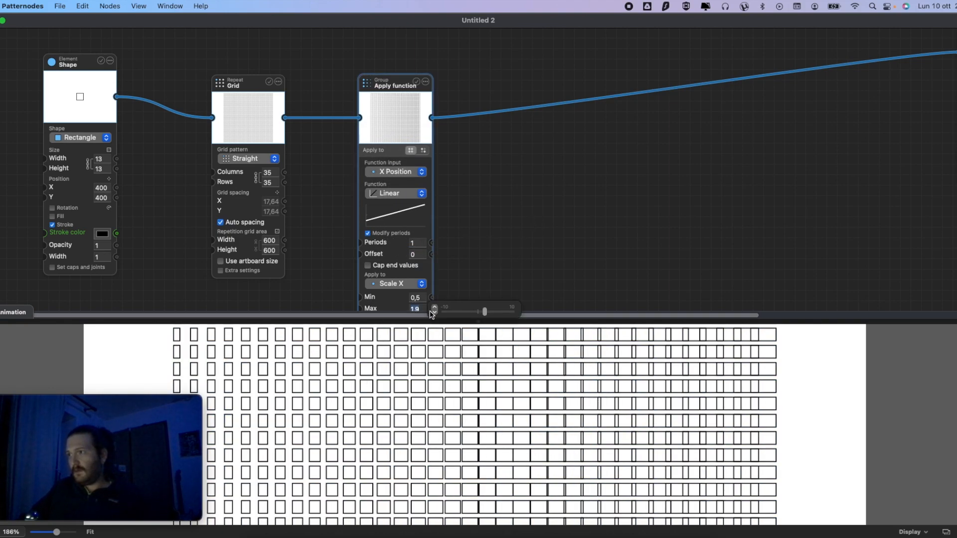
drag(432, 313, 245, 367)
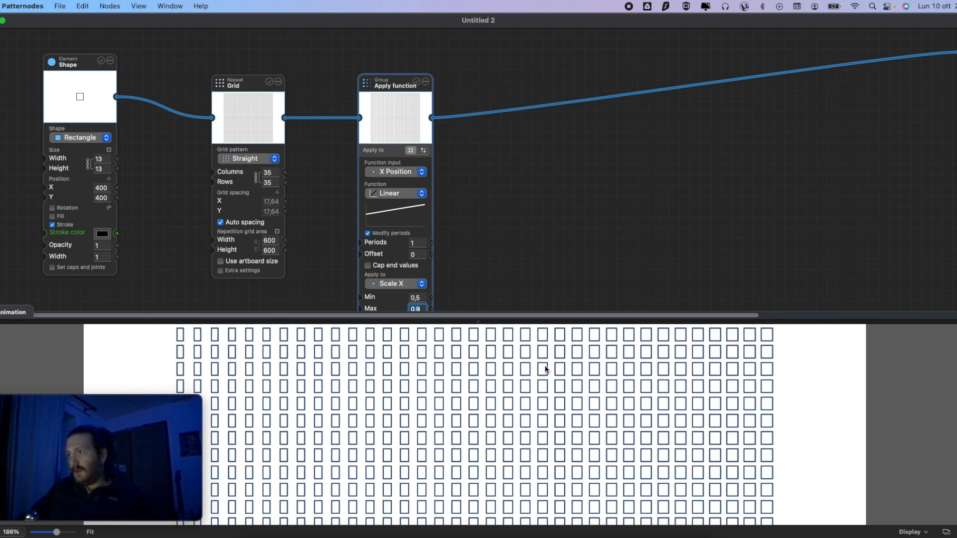
click(464, 308)
scroll(463, 307, down, 1)
drag(423, 305, 400, 306)
text(2)
key(Return)
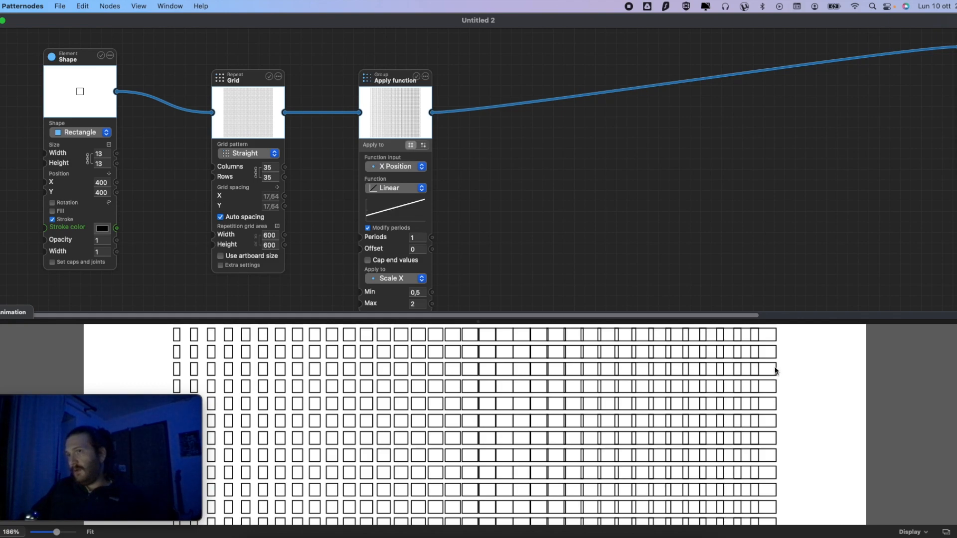
- Turn on the black fill of the rectangle in the Shape node and turn off its stroke
mouse_move(109, 165)
scroll(460, 361, up, 5)
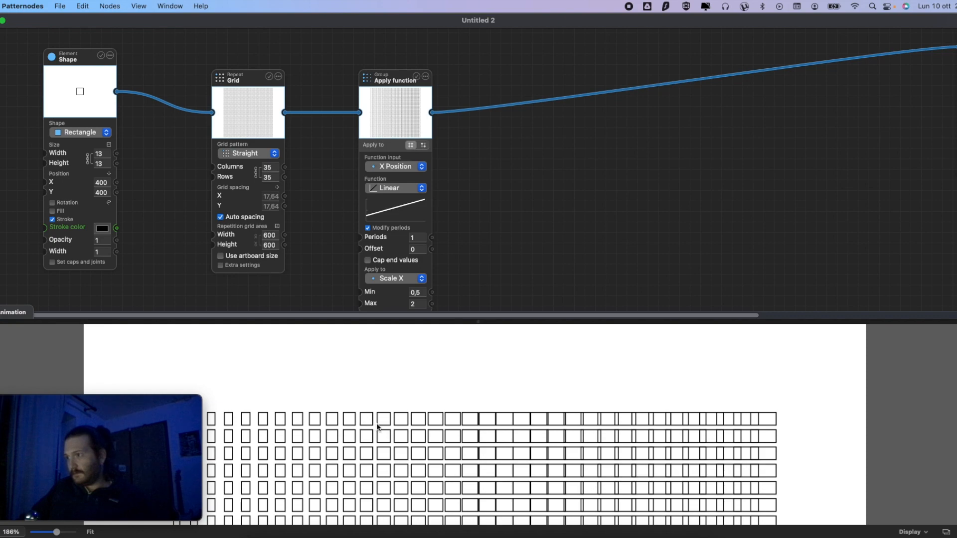
mouse_move(420, 299)
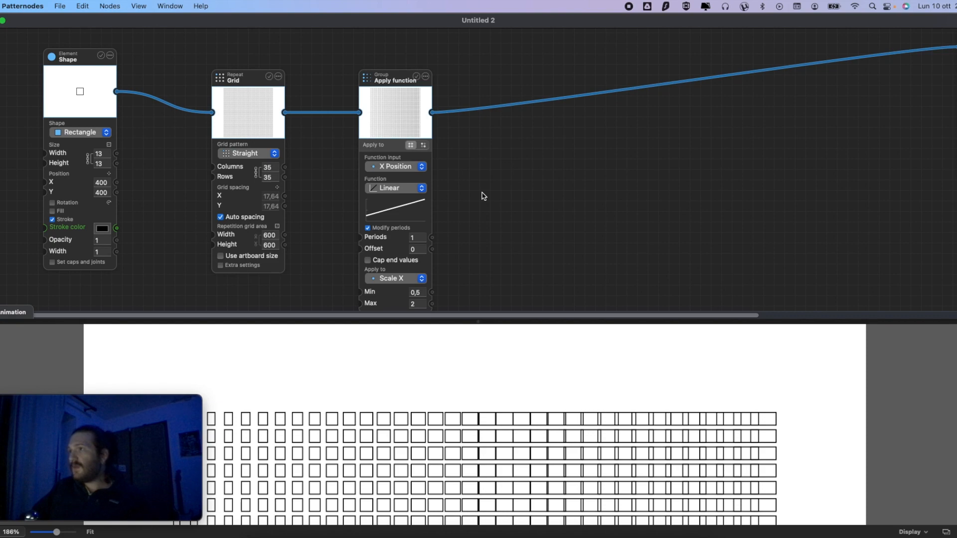
click(52, 211)
click(52, 242)
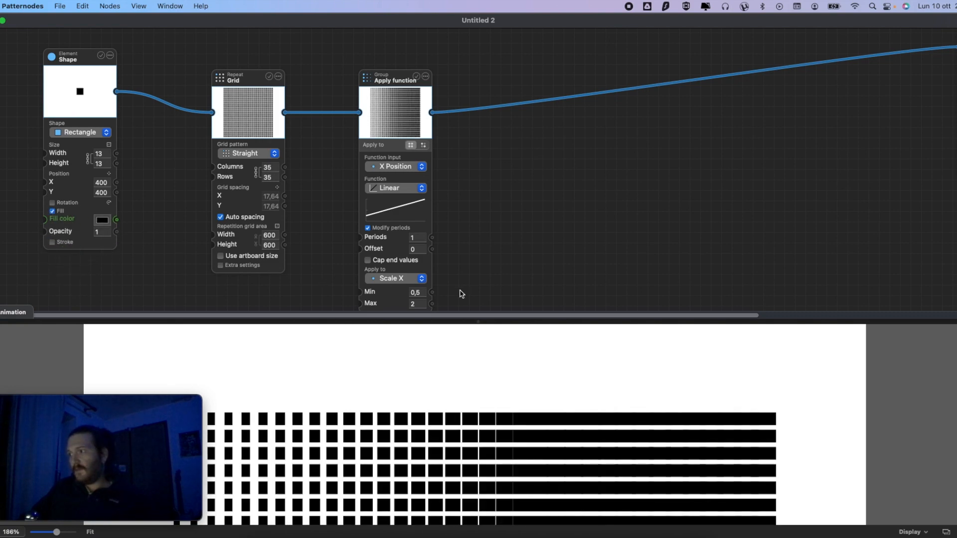
scroll(497, 295, down, 1)
scroll(514, 367, down, 4)
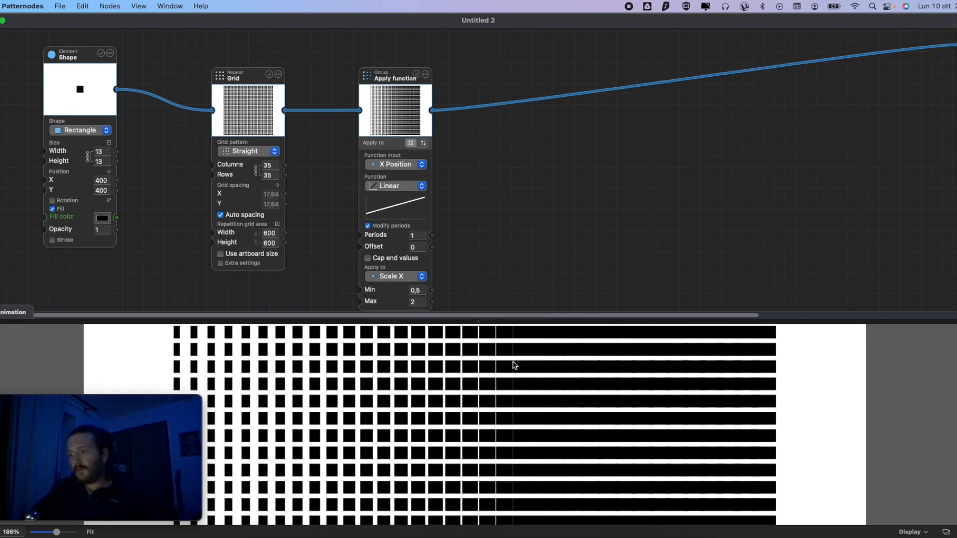
- Reduce the rectangle's width and height to 7 in the Shape node and fit the artboard in view
mouse_move(111, 156)
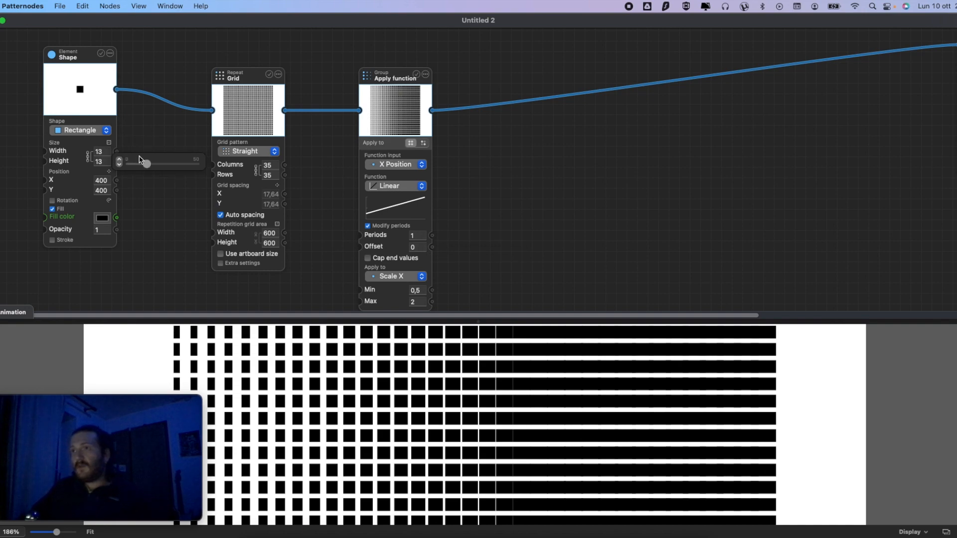
drag(146, 164, 140, 166)
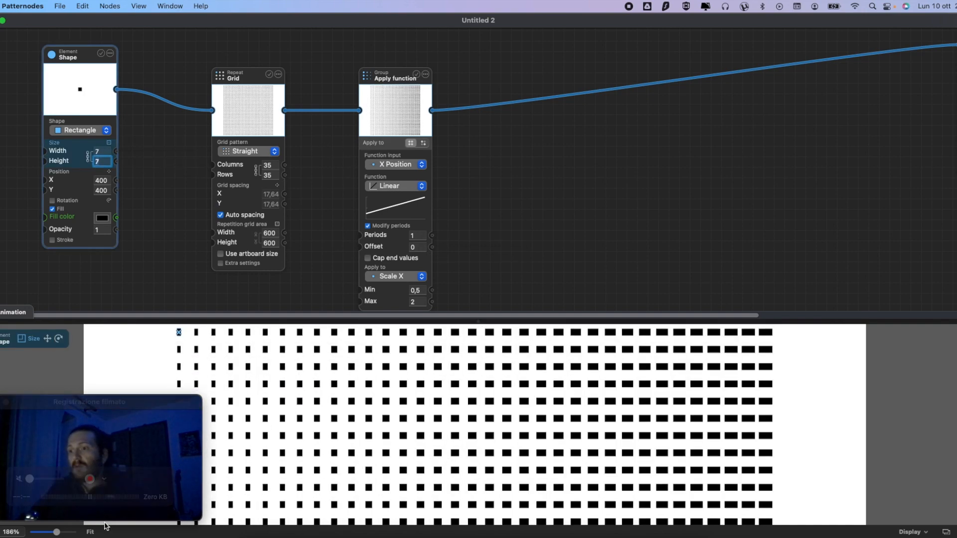
click(90, 532)
- Increase the Grid node's columns and rows to 38
mouse_move(270, 165)
drag(340, 167, 344, 167)
scroll(483, 449, up, 4)
click(530, 359)
scroll(530, 359, up, 4)
scroll(530, 359, down, 4)
scroll(529, 359, up, 4)
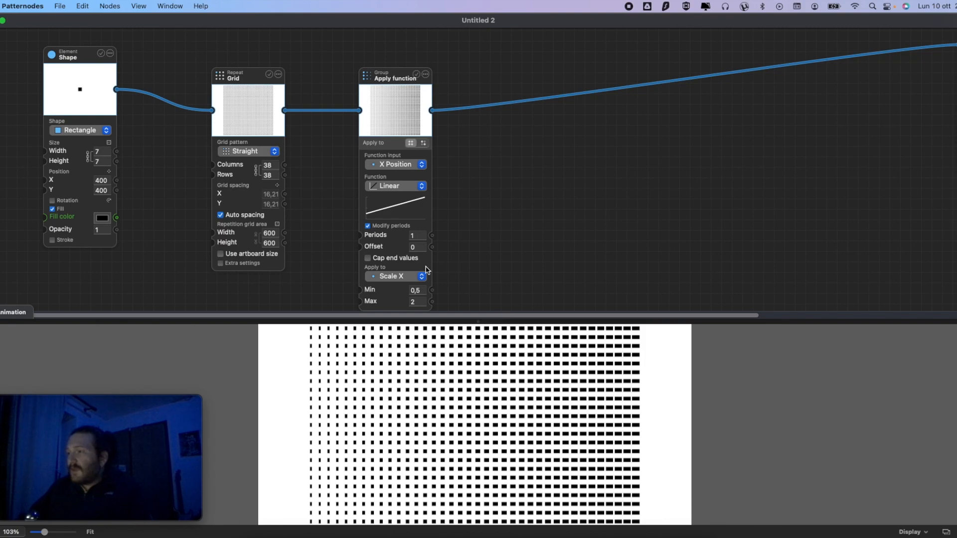
- Apply the function to Scale Y and inspect how the squares stretch vertically across the grid
click(418, 277)
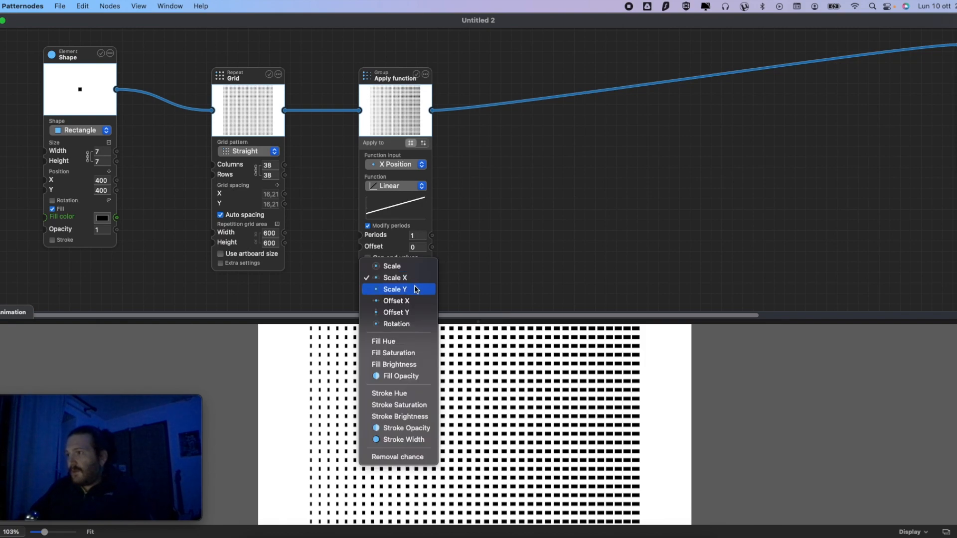
click(416, 289)
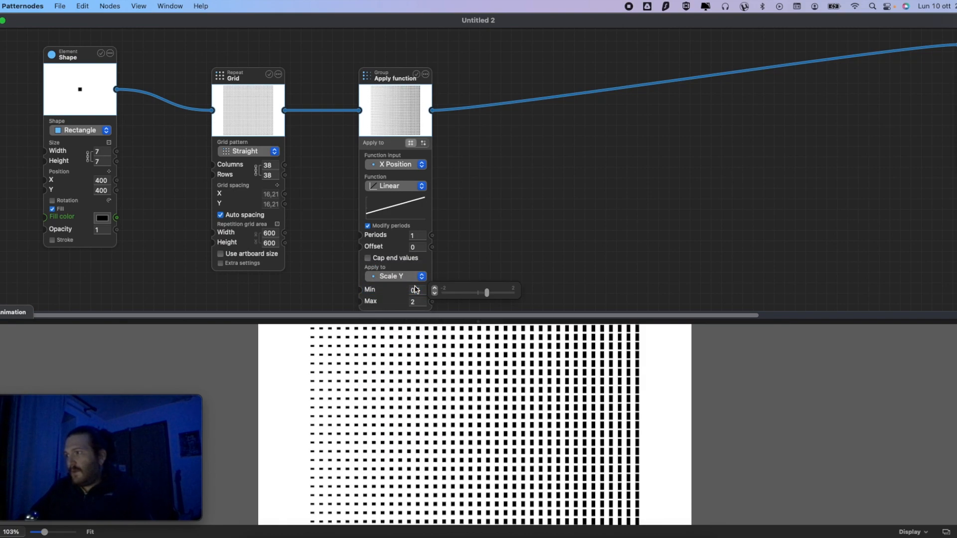
scroll(646, 418, up, 3)
scroll(642, 404, down, 5)
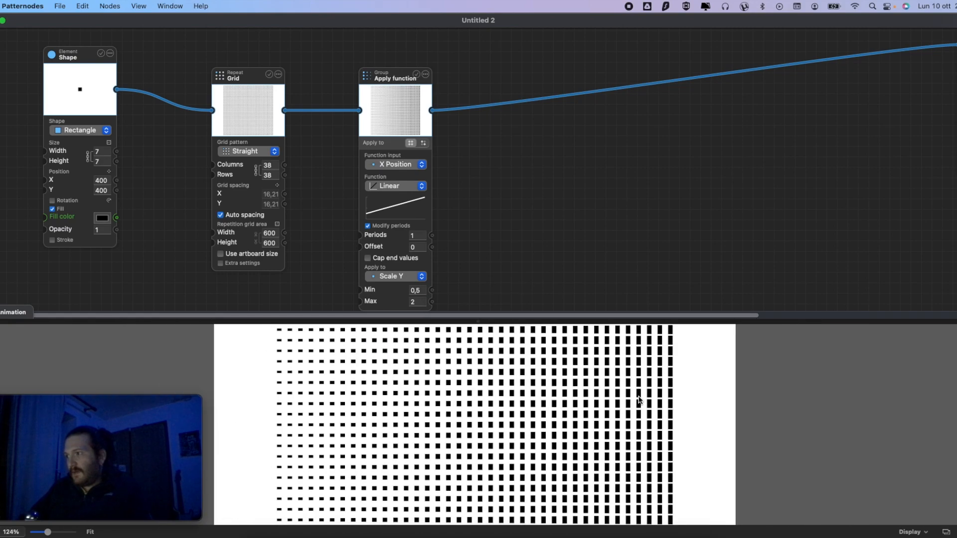
scroll(554, 372, up, 2)
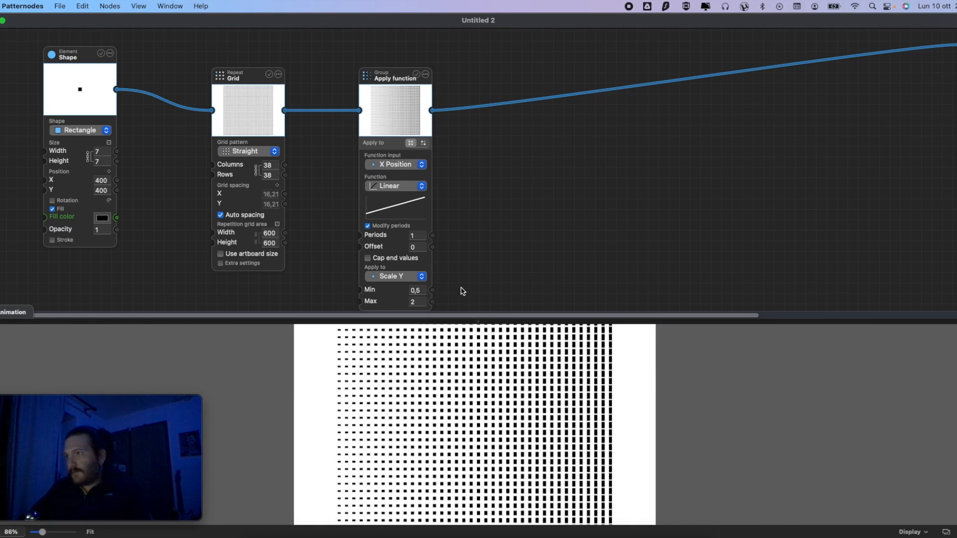
- Apply the function to Offset X with a maximum of 200 and view the whole artboard
click(420, 278)
click(416, 288)
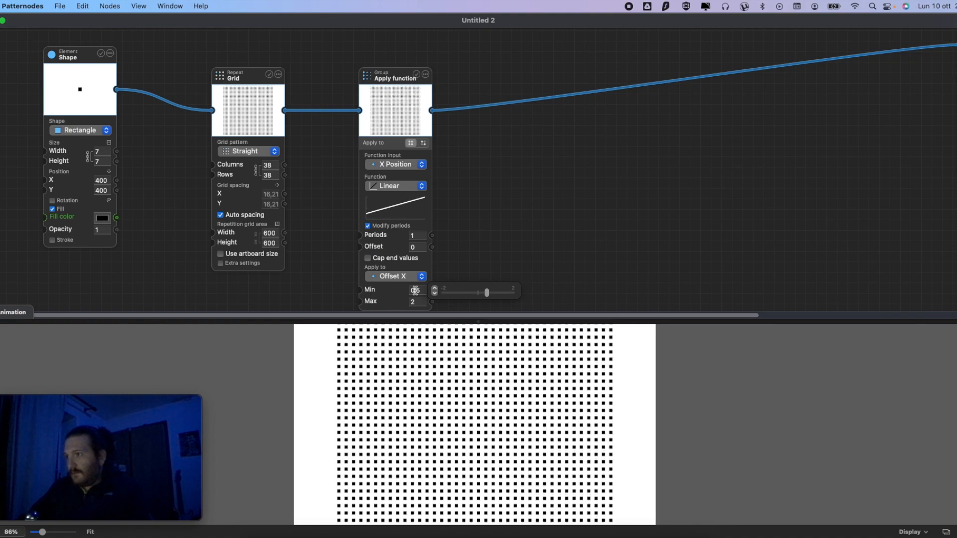
click(419, 302)
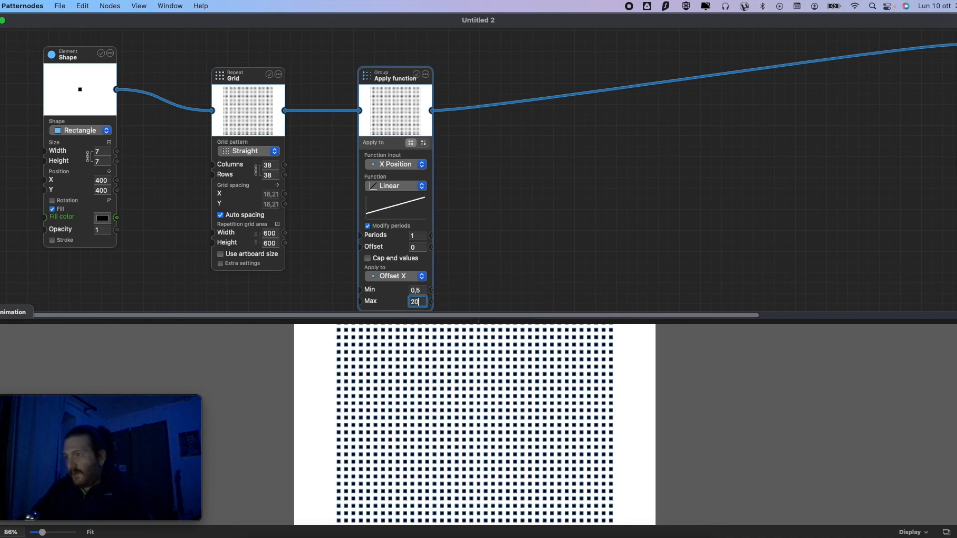
key(Tab)
click(458, 288)
click(421, 304)
text(0)
key(Tab)
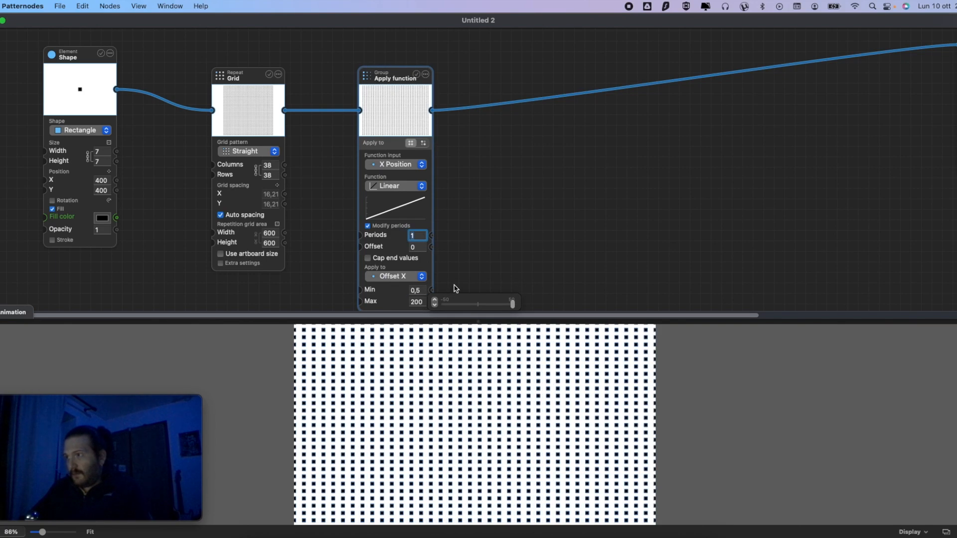
click(455, 289)
scroll(460, 379, down, 3)
scroll(460, 379, down, 2)
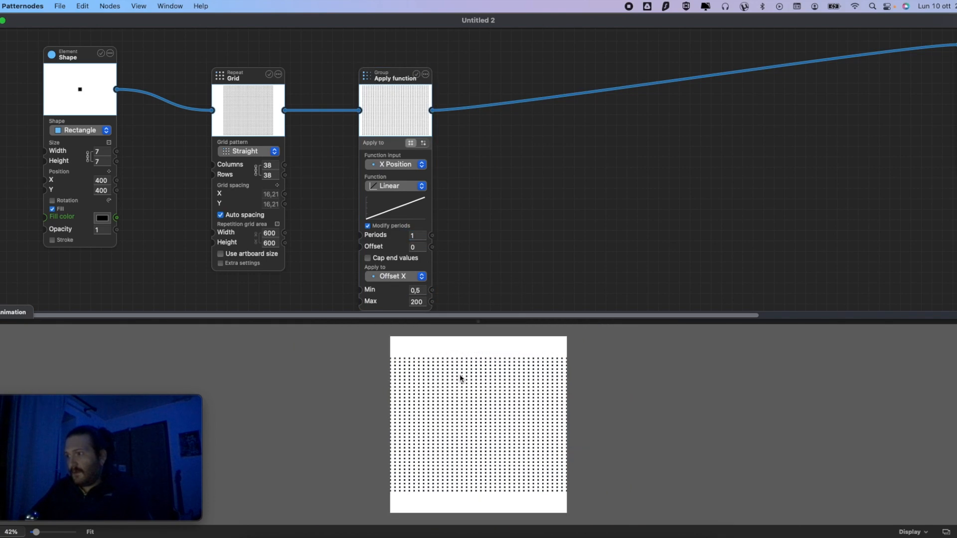
- Set the minimum value in the Apply function node to 0
click(416, 290)
text(0)
key(Tab)
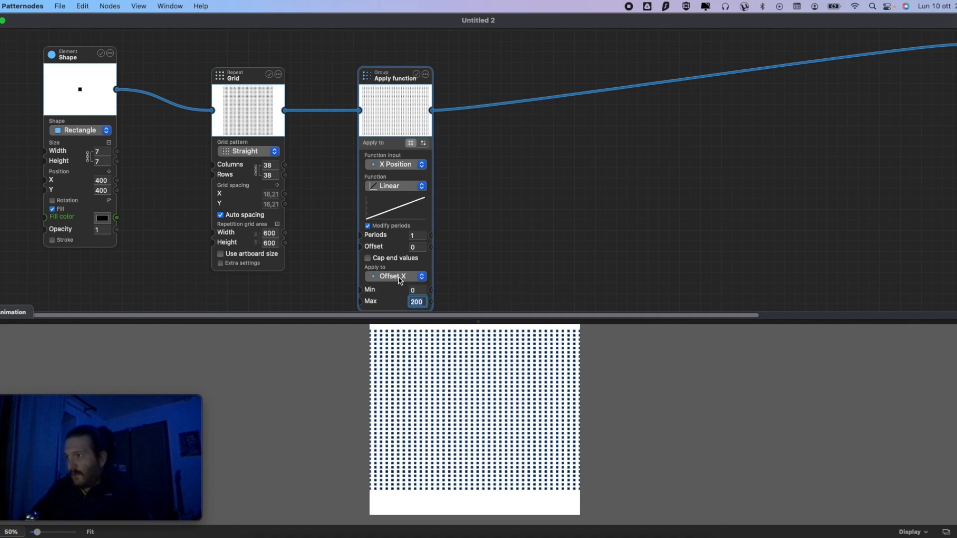
- Try different period counts in the Apply function node, ending at 1,2 periods
mouse_move(424, 236)
drag(475, 243, 533, 241)
mouse_move(455, 237)
mouse_down()
mouse_move(499, 241)
mouse_move(458, 235)
mouse_move(469, 238)
mouse_up()
click(433, 239)
click(433, 240)
click(434, 239)
click(435, 239)
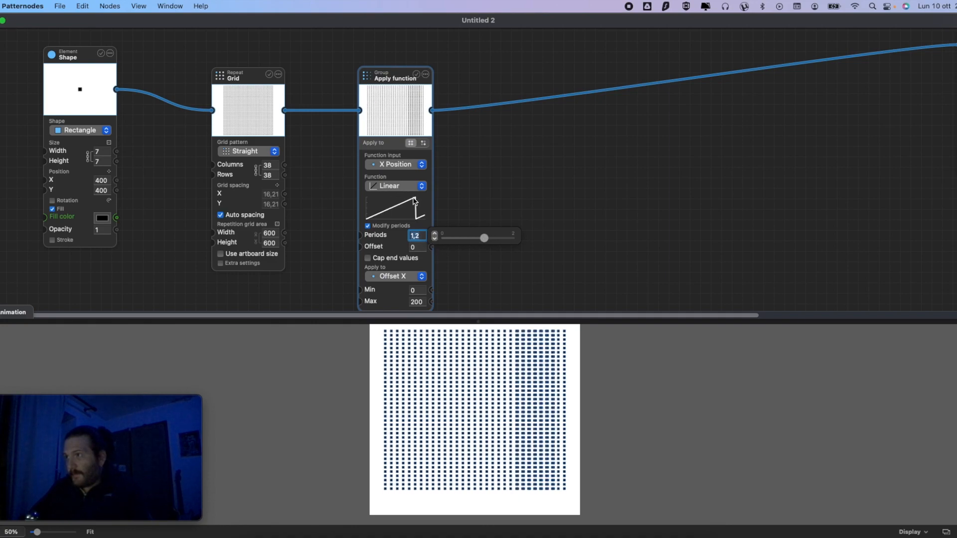
- Apply the function to Rotation with a maximum of 90 and inspect how the squares turn across the grid
click(408, 276)
click(406, 302)
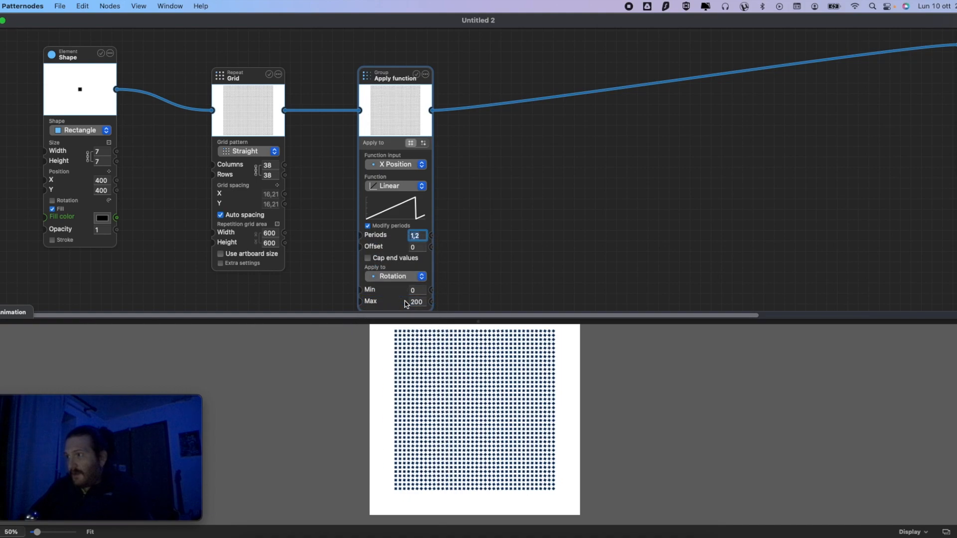
click(477, 271)
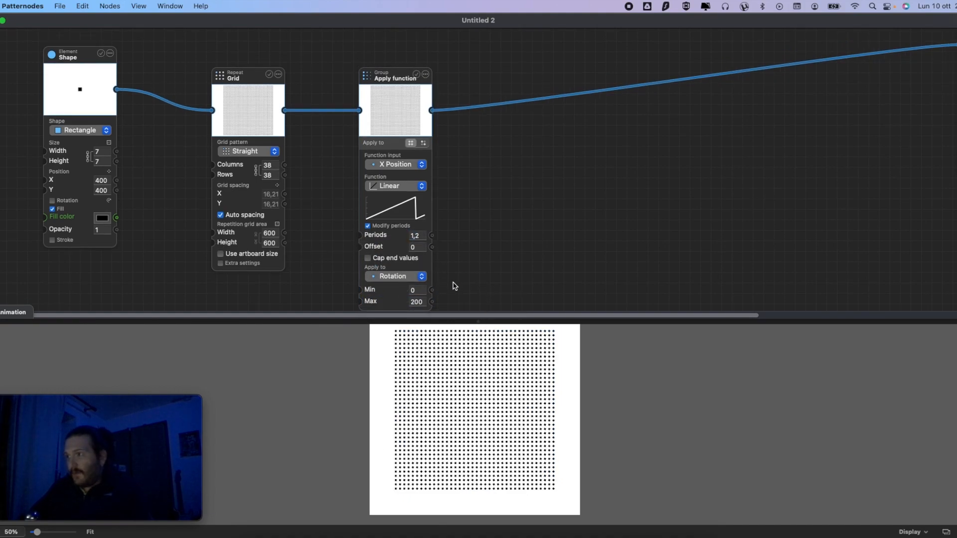
click(422, 301)
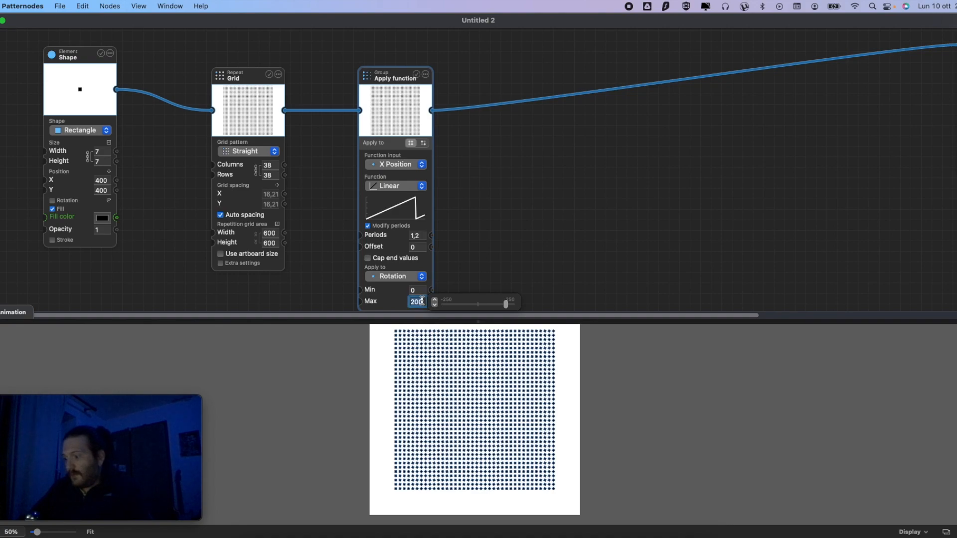
text(90)
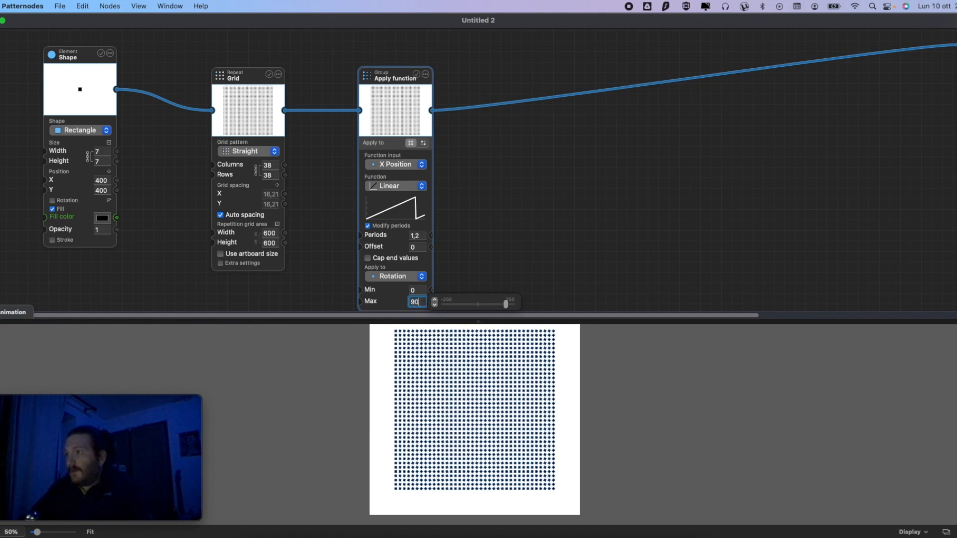
click(451, 271)
scroll(474, 329, up, 3)
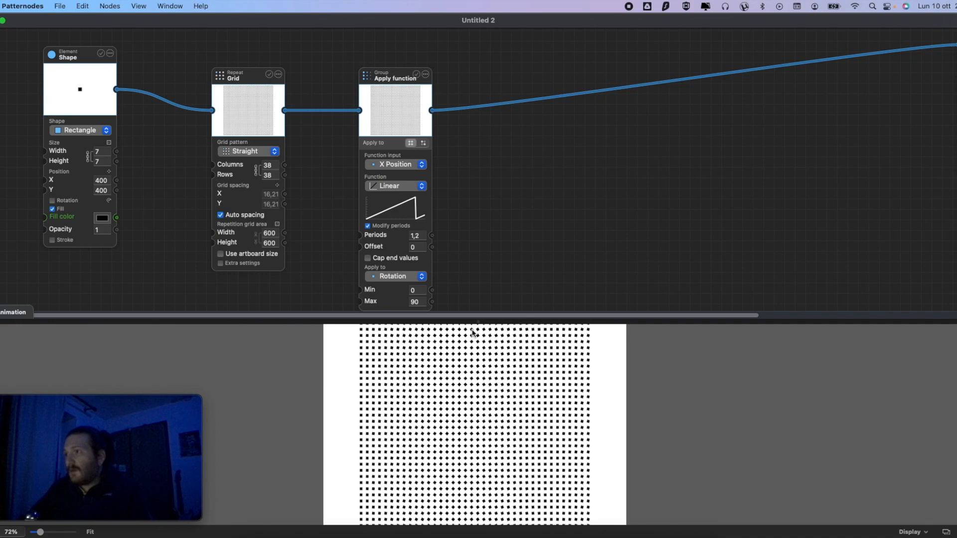
- Set the periods back to 1 in the Apply function node
click(415, 236)
text(1)
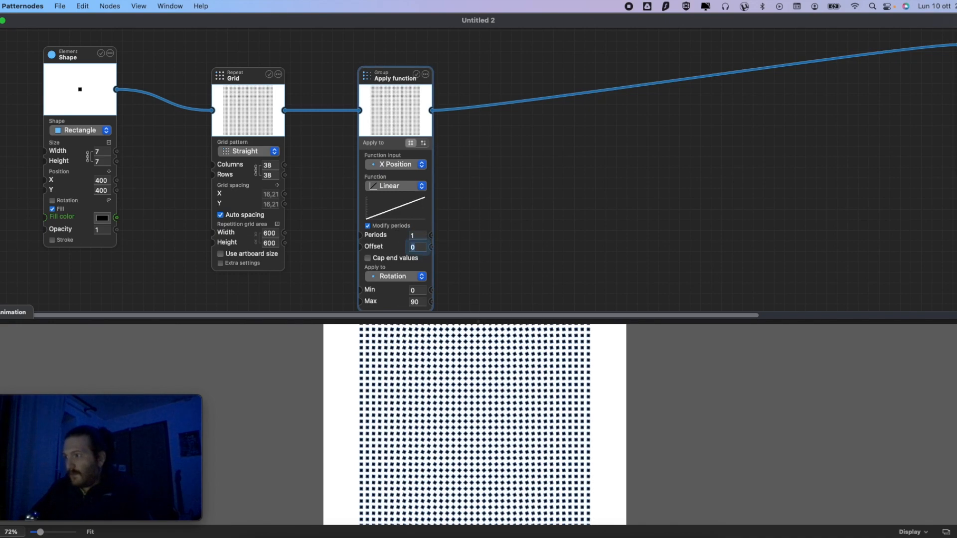
click(458, 194)
scroll(484, 341, up, 3)
- Increase the rectangle's width and height to 16 in the Shape node and inspect the rotated pattern up close
mouse_move(104, 148)
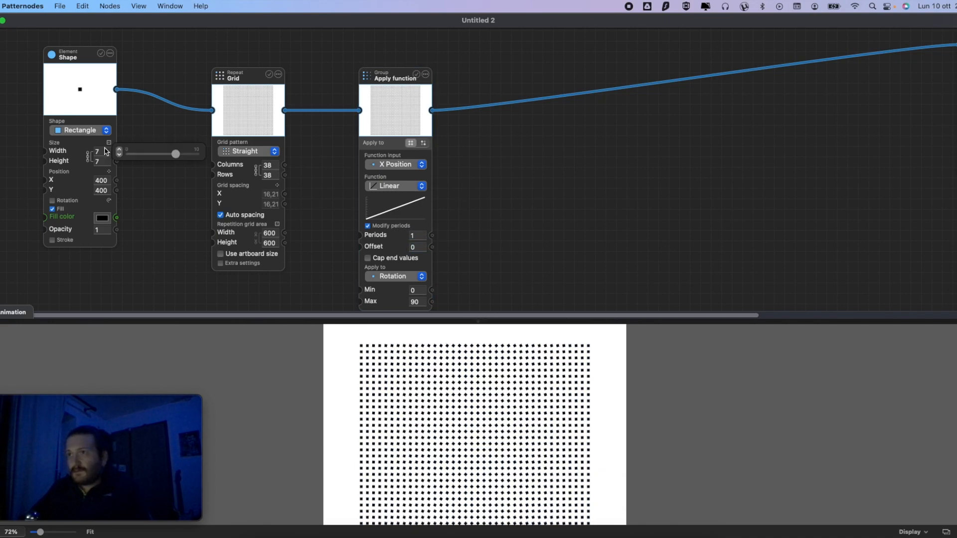
drag(173, 155, 209, 154)
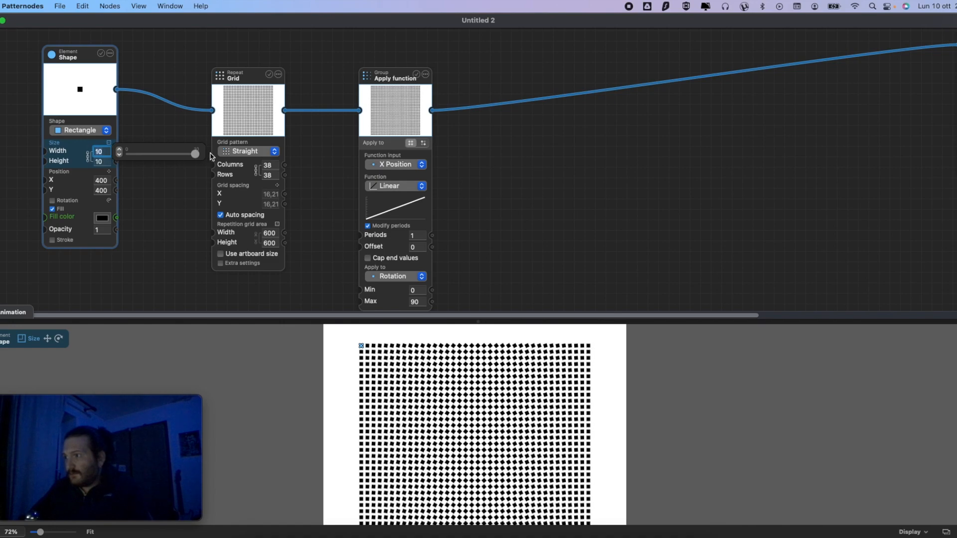
drag(143, 155, 152, 156)
click(546, 268)
scroll(557, 414, down, 5)
scroll(557, 416, up, 3)
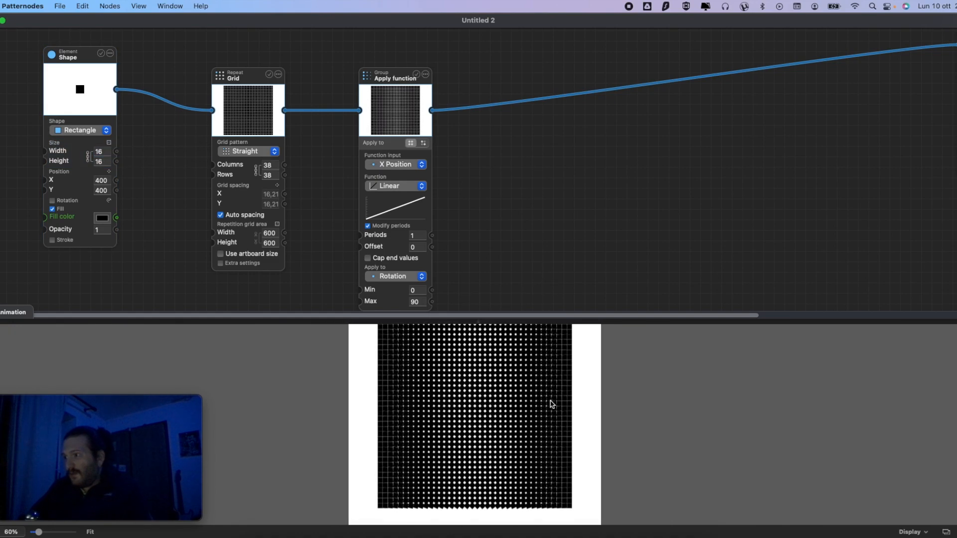
scroll(473, 334, up, 5)
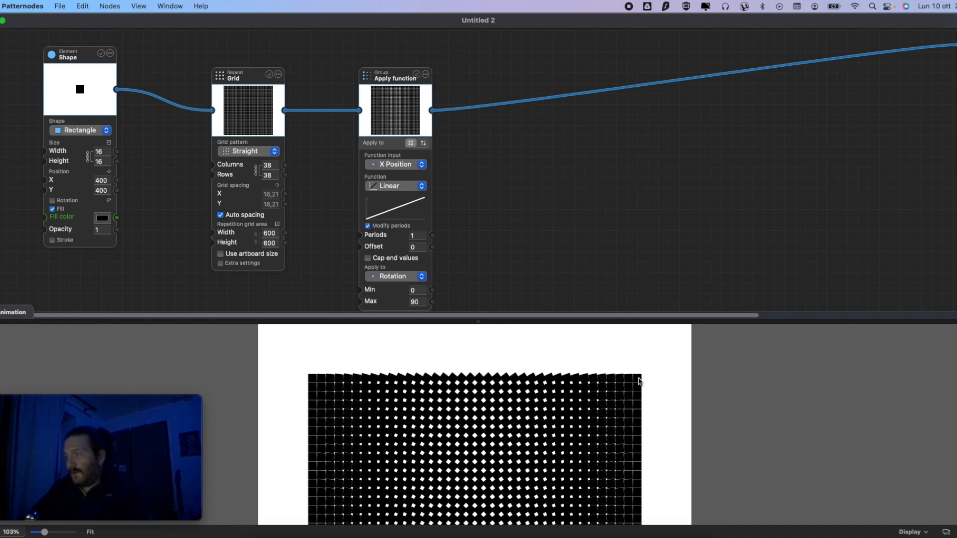
- Set the maximum rotation to 180 in the Apply function node and inspect the pattern
click(413, 302)
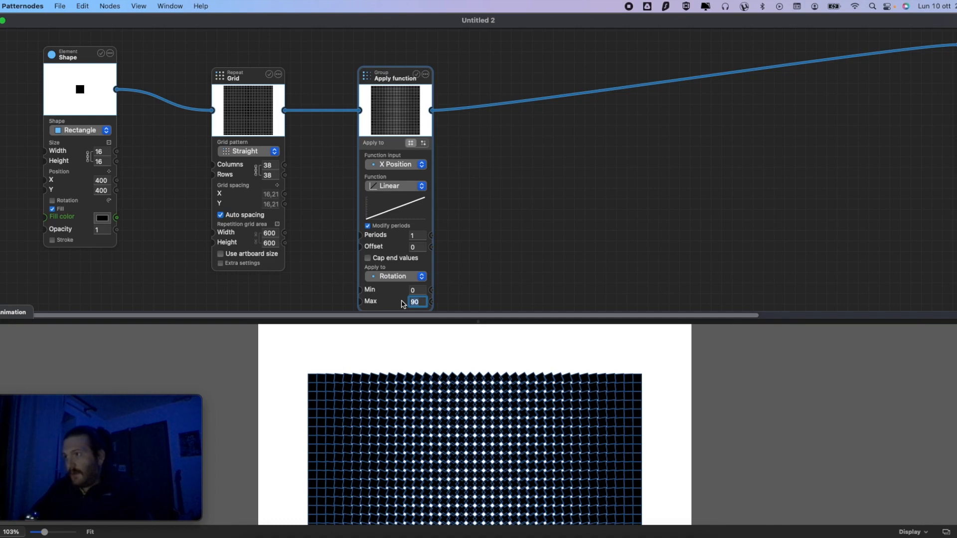
text(180)
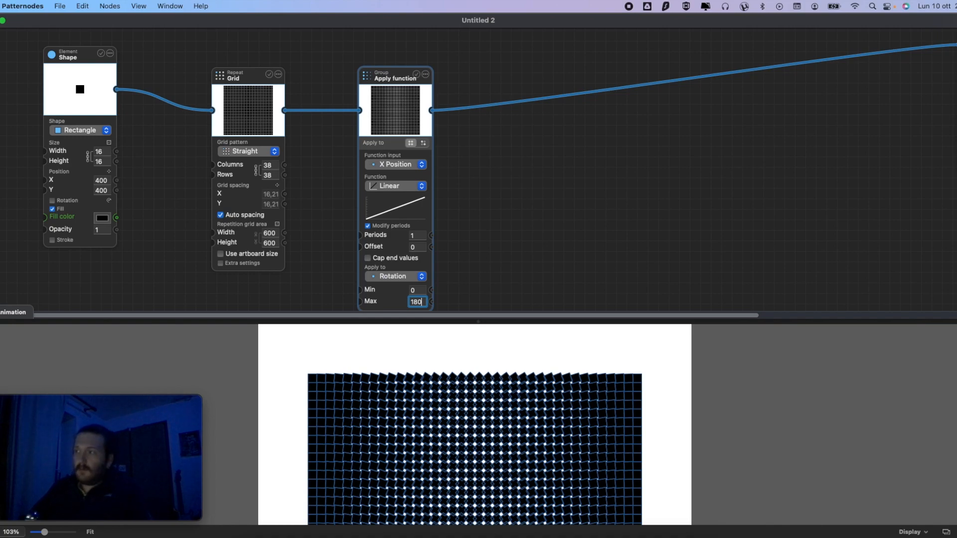
key(Tab)
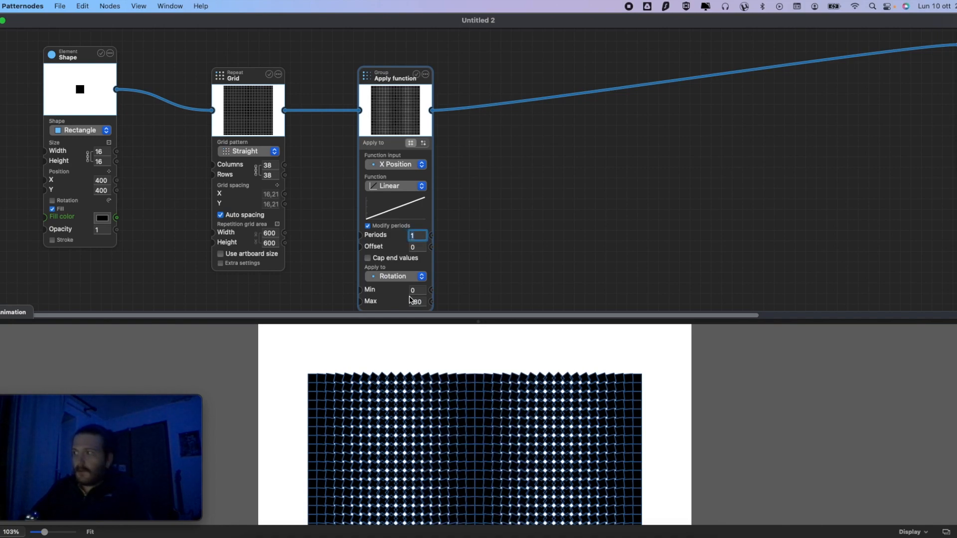
click(474, 267)
scroll(496, 379, down, 5)
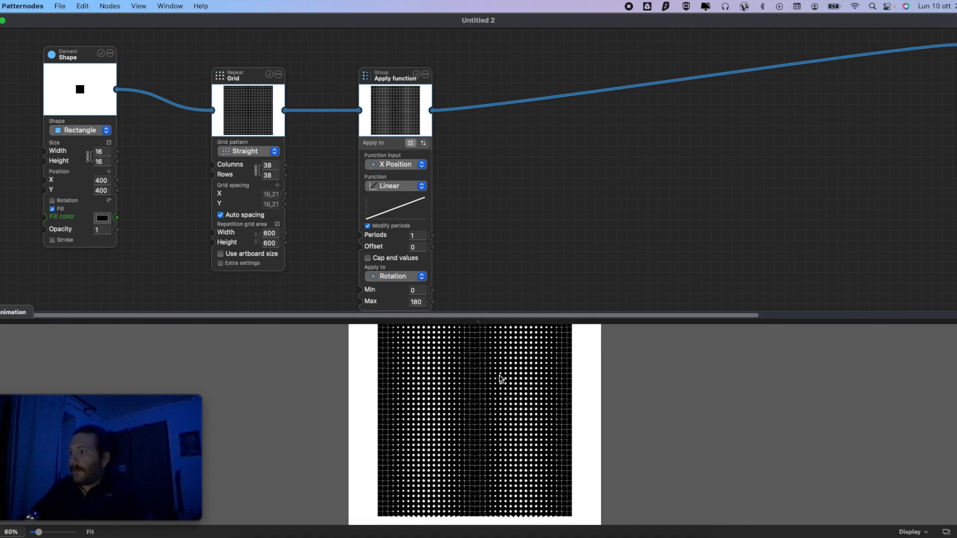
scroll(500, 379, up, 4)
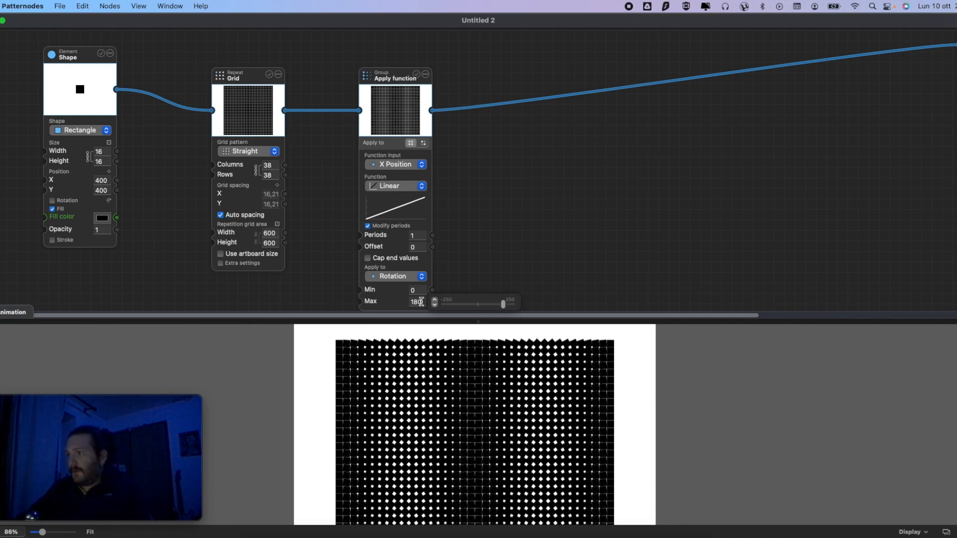
- Raise the maximum rotation to 360 in the Apply function node
click(406, 302)
text(360)
key(Return)
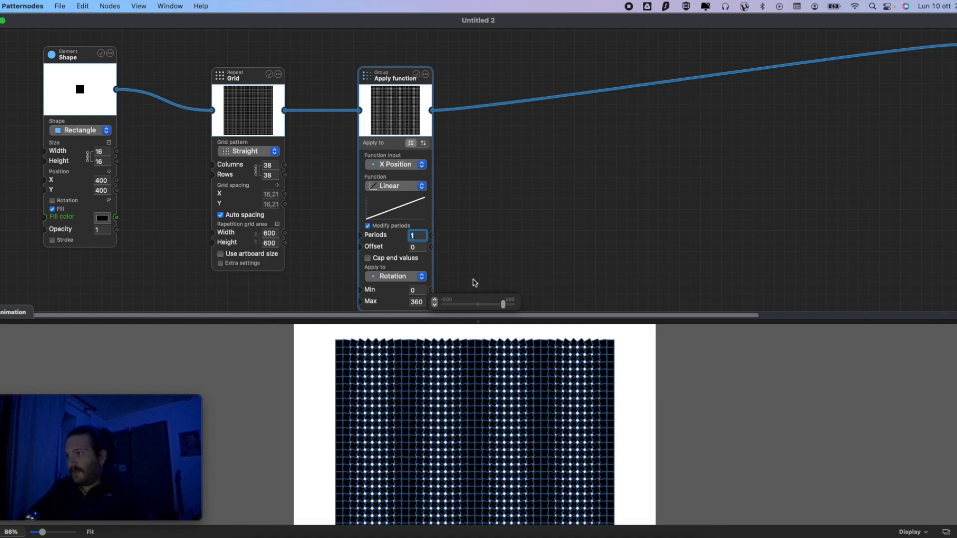
click(474, 280)
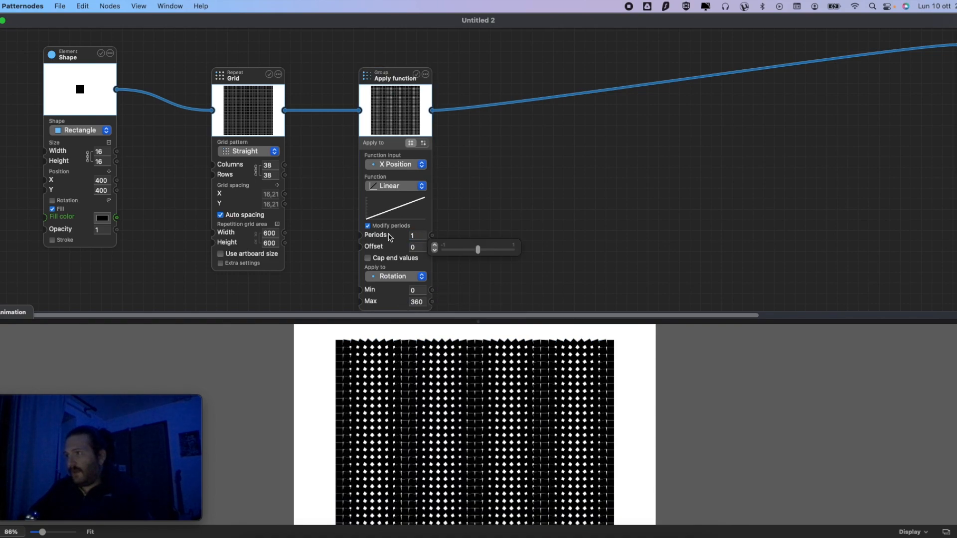
- Try higher period counts for the function, up to 10, and settle on 4 periods
mouse_move(418, 235)
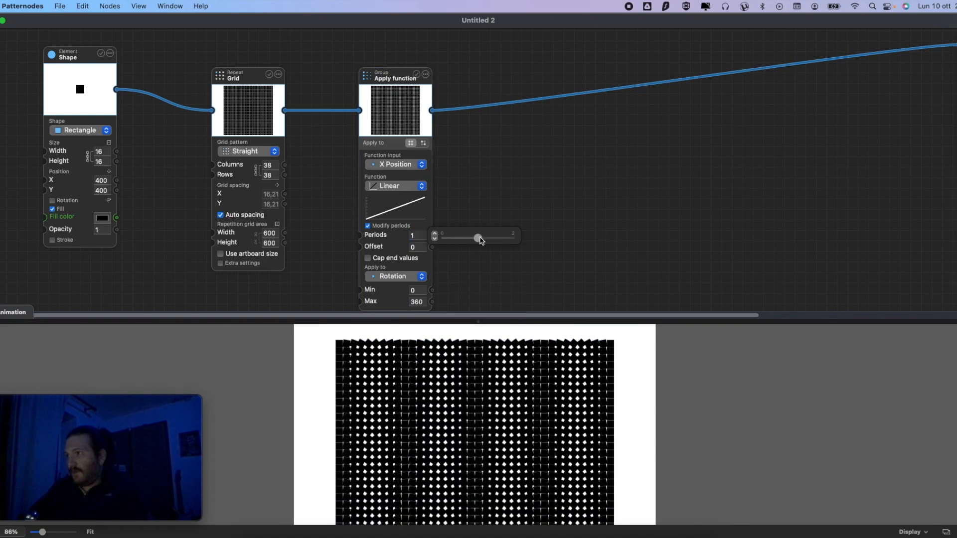
drag(480, 240, 533, 237)
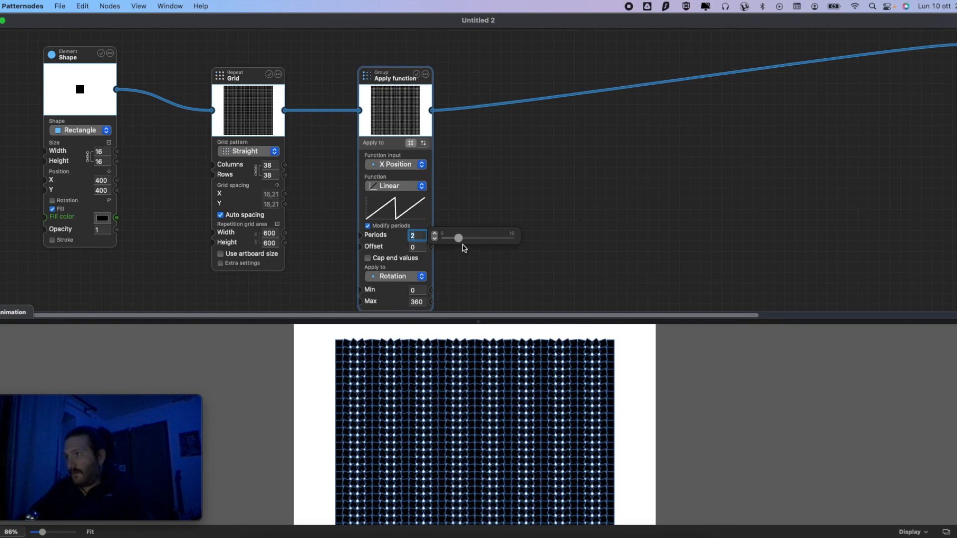
mouse_move(435, 240)
drag(456, 239, 514, 239)
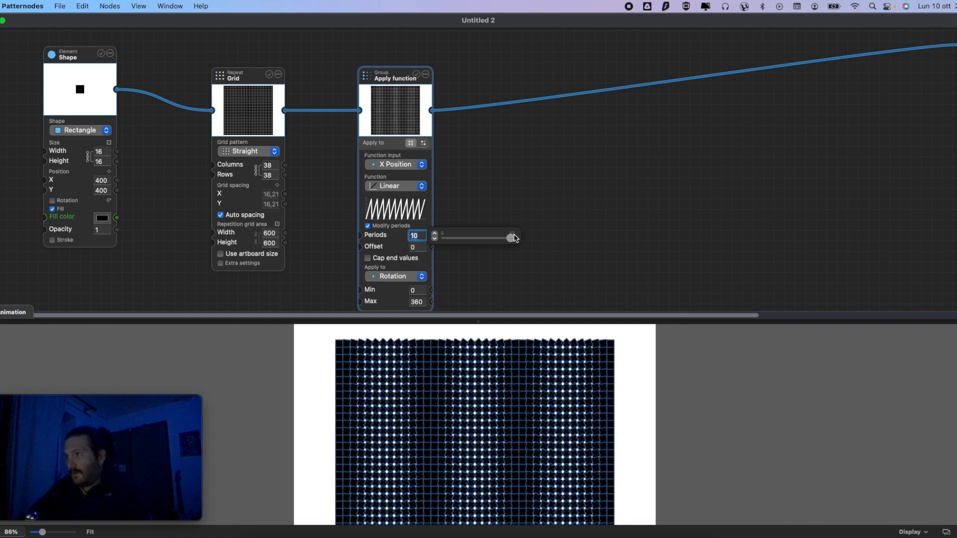
key(BackSpace)
text(4)
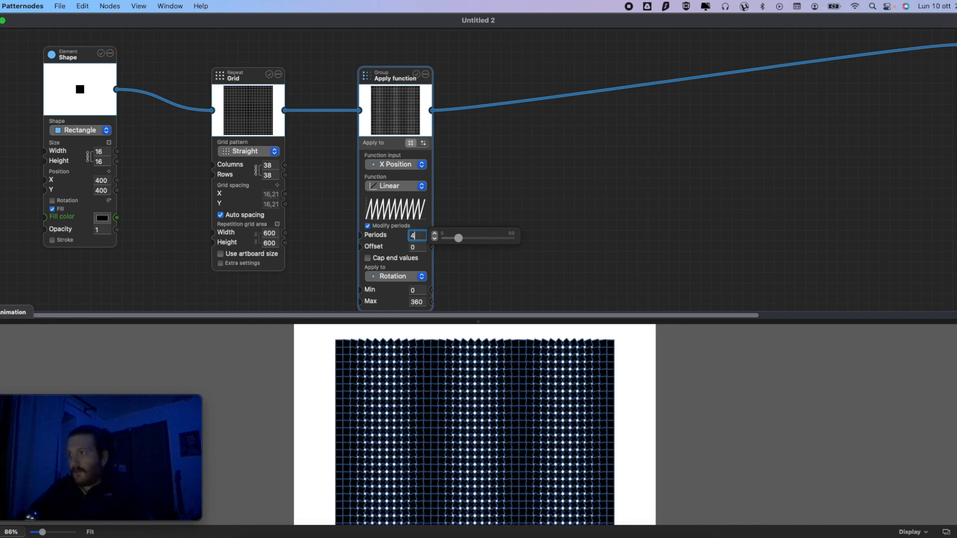
key(Tab)
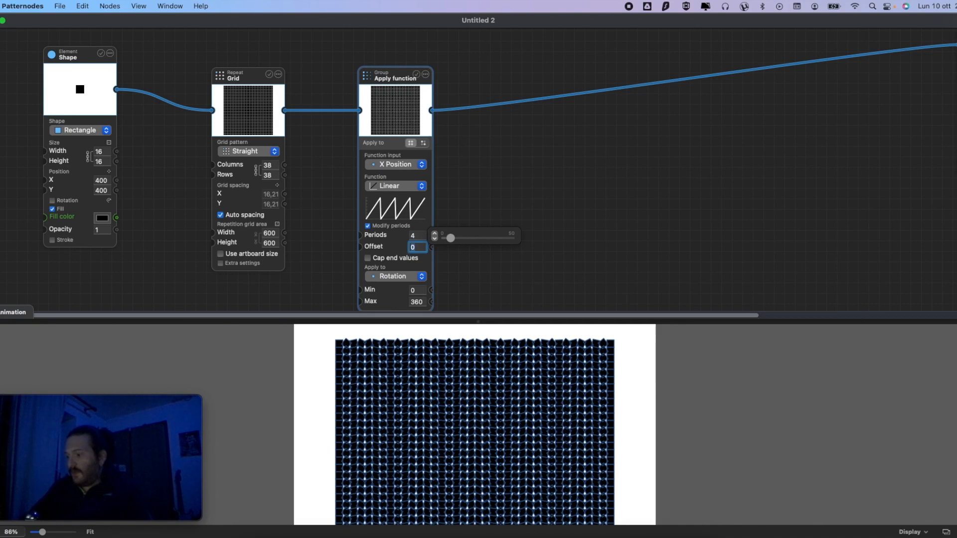
- Adjust the function's period offset to 0,6 and inspect the shifted pattern on the artboard
text(10)
key(Tab)
key(shift+Tab)
key(Tab)
mouse_move(471, 255)
drag(477, 250, 507, 224)
scroll(514, 359, down, 3)
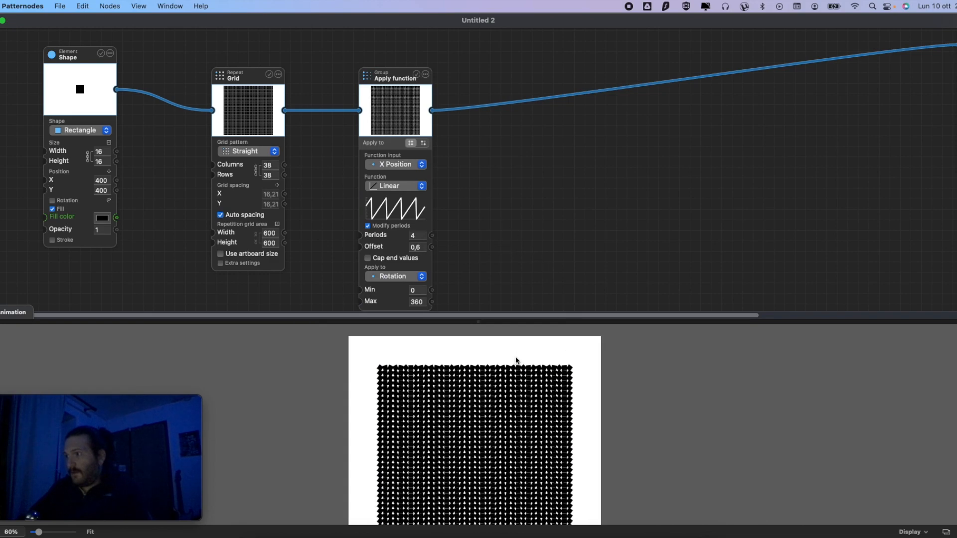
scroll(515, 359, down, 2)
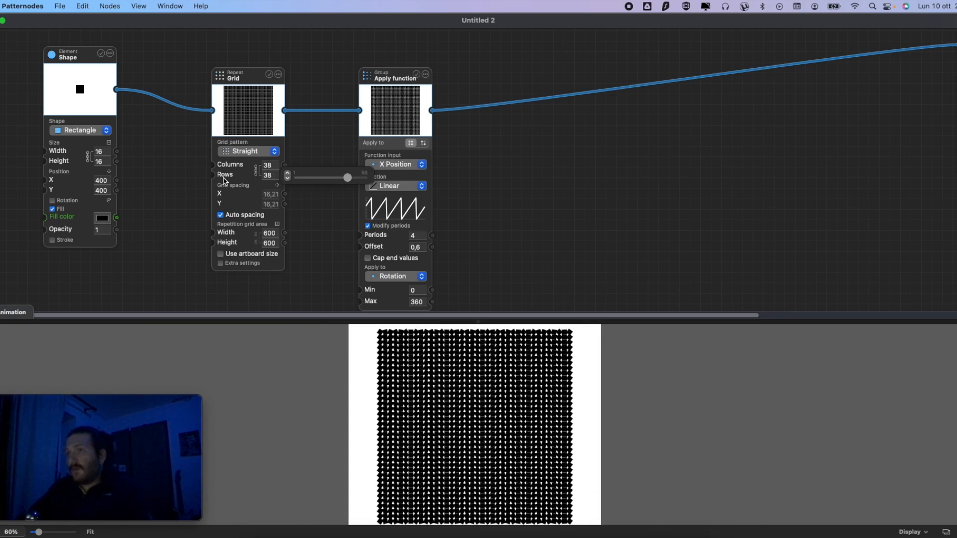
- Change the shape type in the Shape node from rectangle to Ellipse
click(83, 131)
click(87, 120)
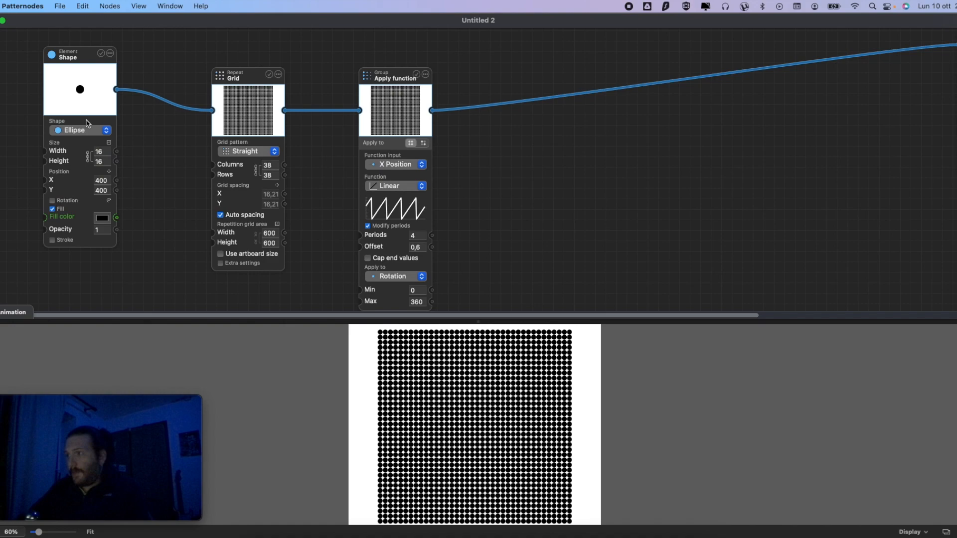
click(92, 131)
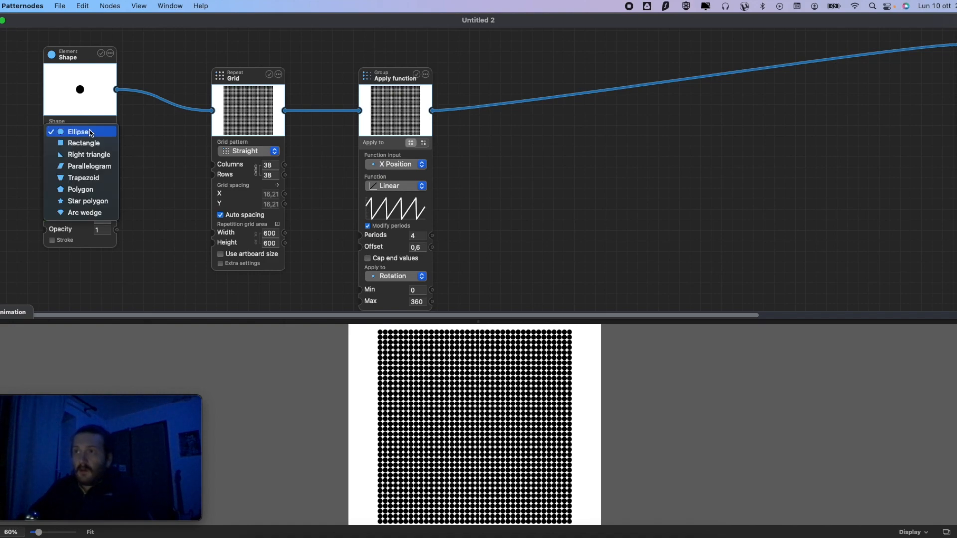
click(405, 277)
- Apply the function to Scale Y with a maximum of 2 and inspect the stretched ellipses
click(405, 277)
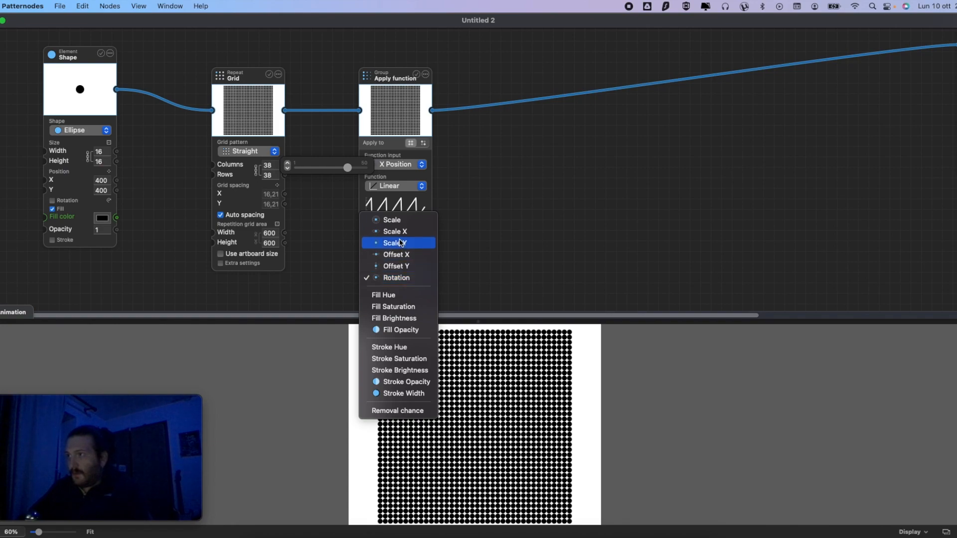
click(409, 245)
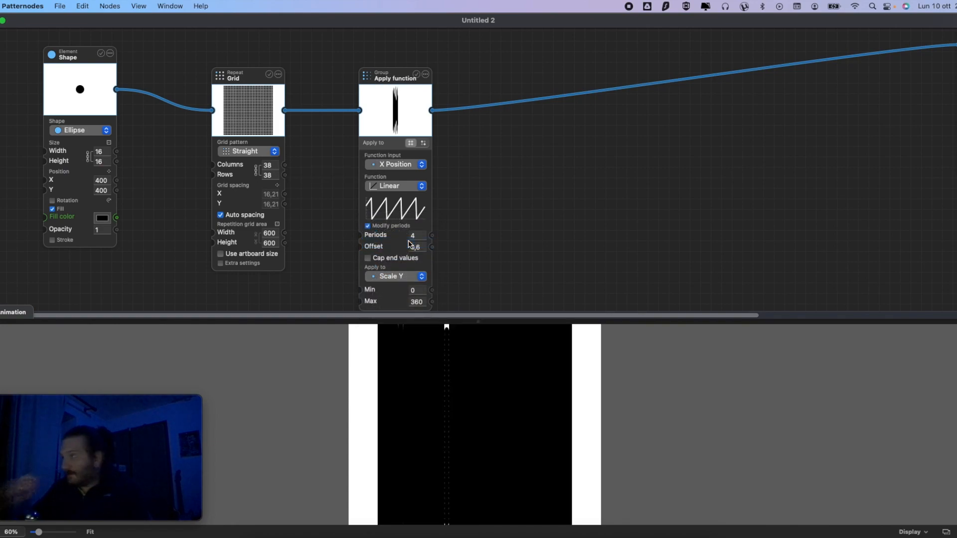
click(417, 302)
text(2)
key(Tab)
click(462, 280)
scroll(504, 341, up, 4)
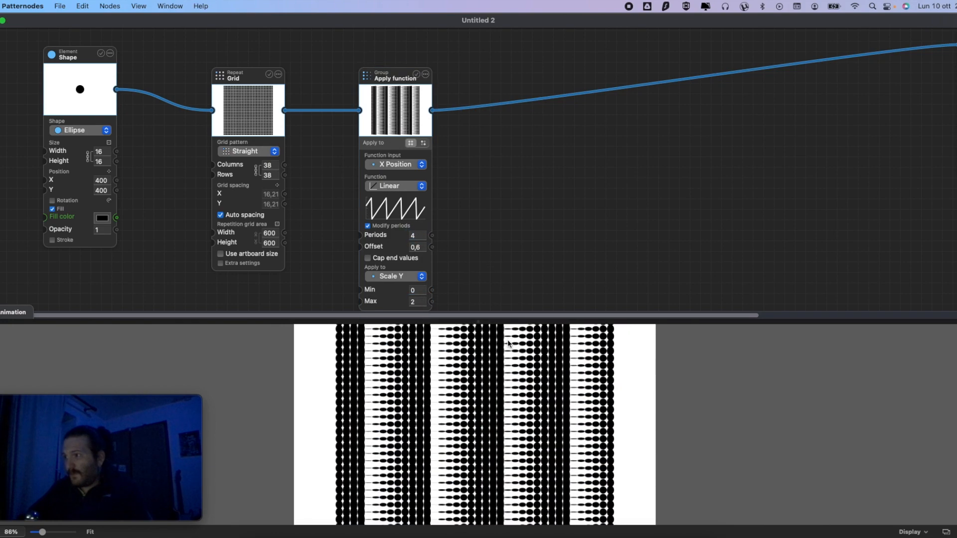
- Apply the function to Scale X instead of Scale Y and inspect the ellipses on the artboard
scroll(507, 346, up, 4)
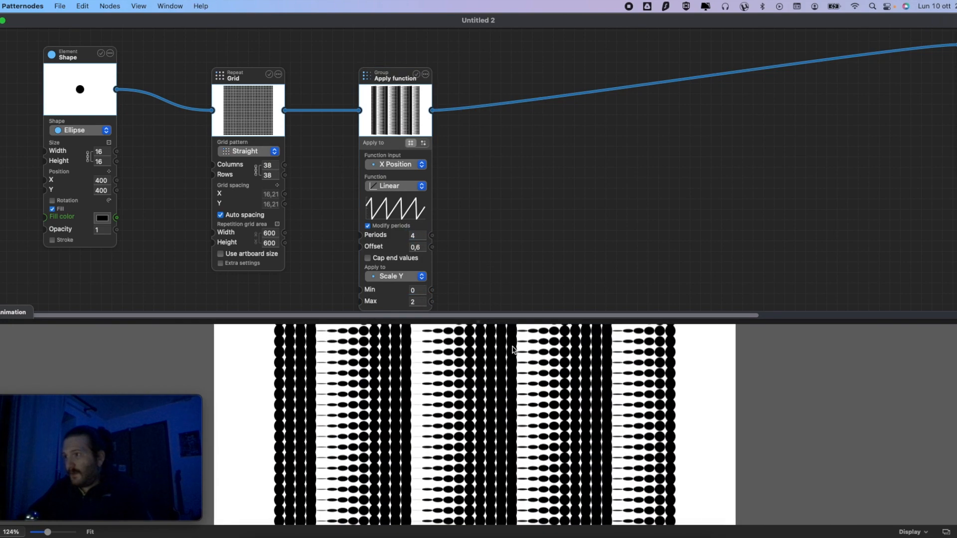
click(403, 277)
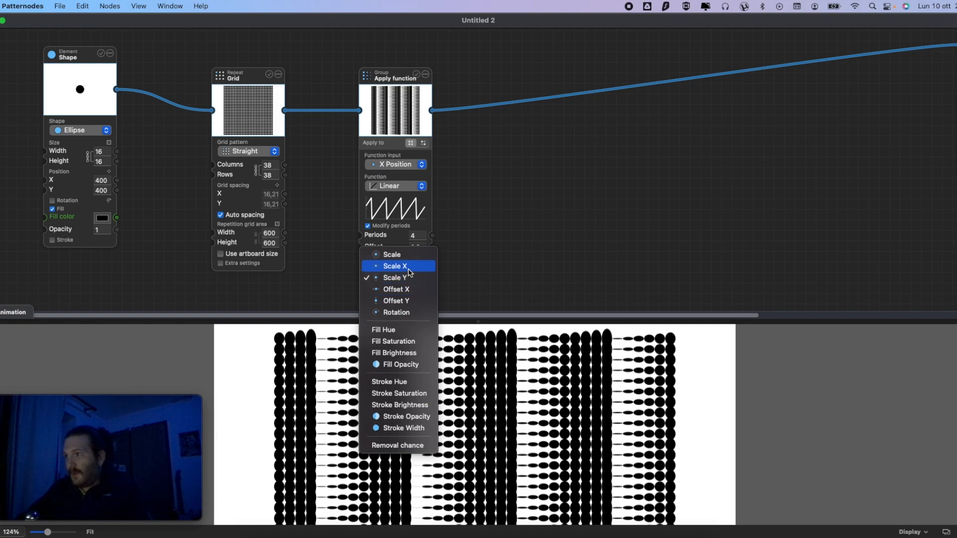
click(406, 267)
scroll(548, 357, down, 8)
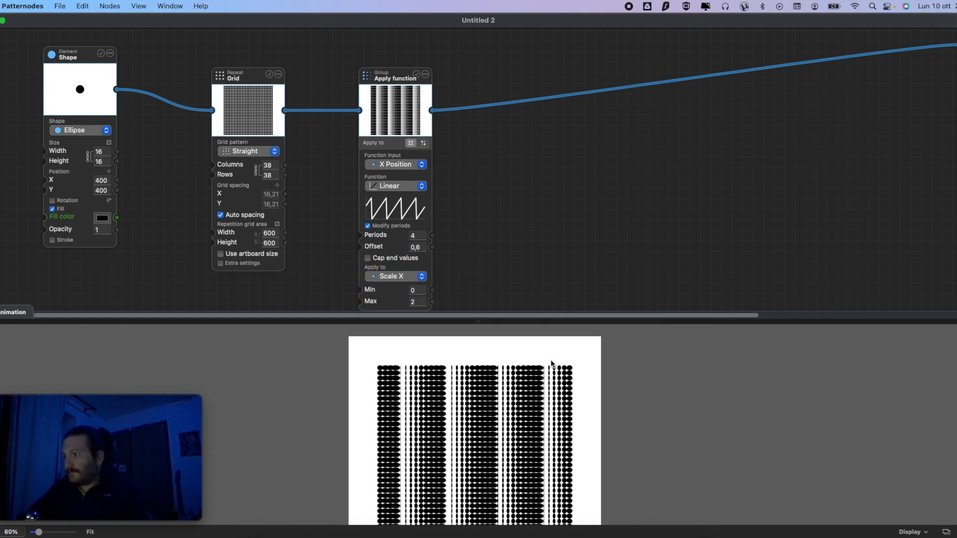
scroll(548, 354, down, 3)
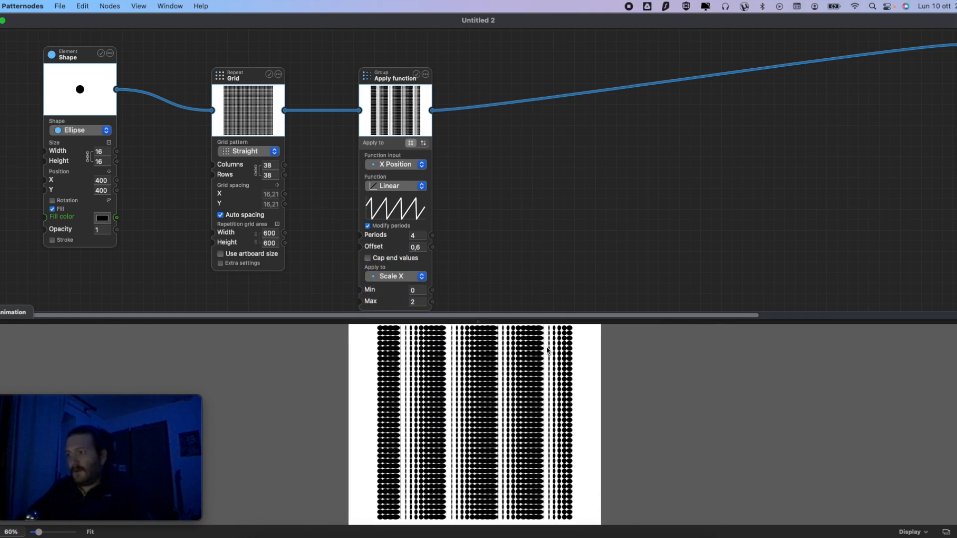
scroll(548, 351, up, 5)
scroll(534, 353, up, 3)
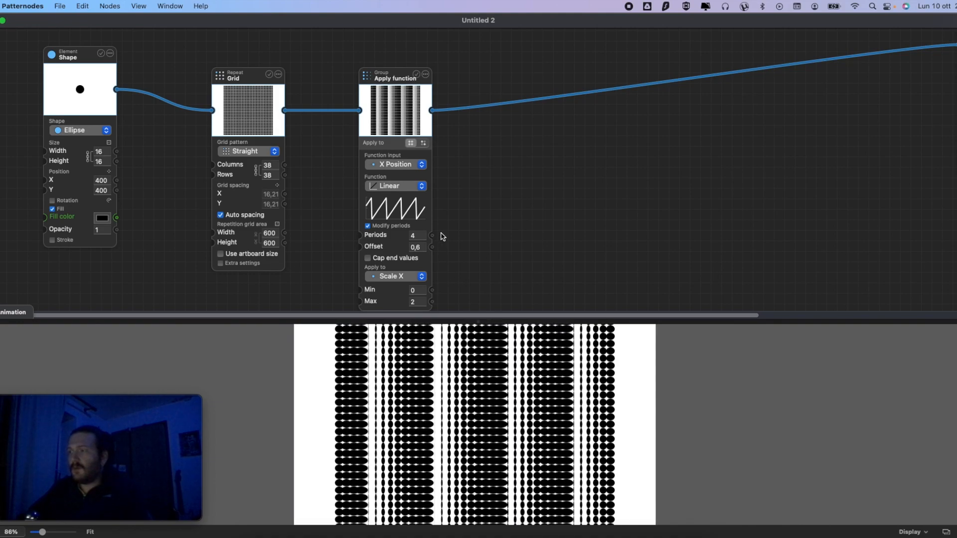
- Try different period counts for the Apply function node, ending at 0
mouse_move(417, 235)
drag(472, 239, 507, 239)
drag(508, 237, 445, 236)
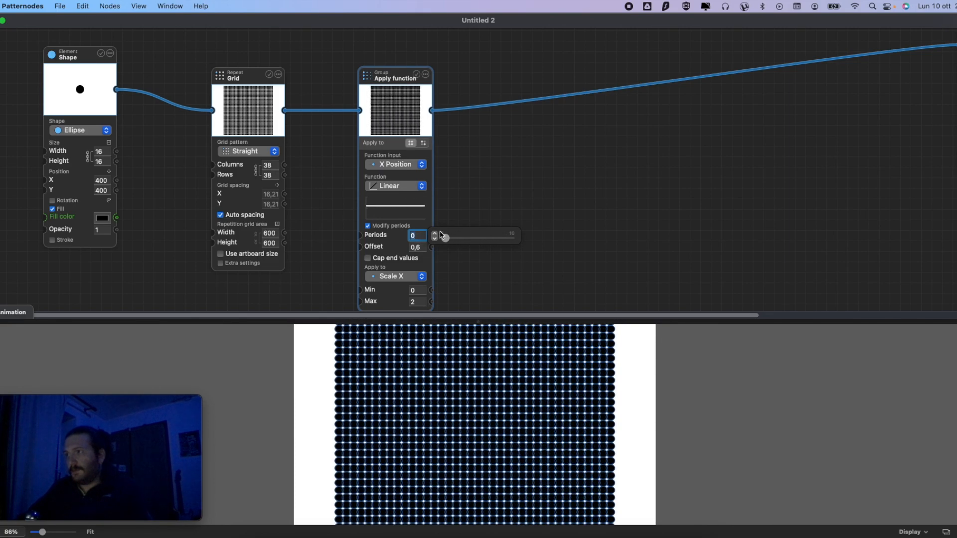
- Switch the Apply function node's function from Linear to Squarewave
click(403, 186)
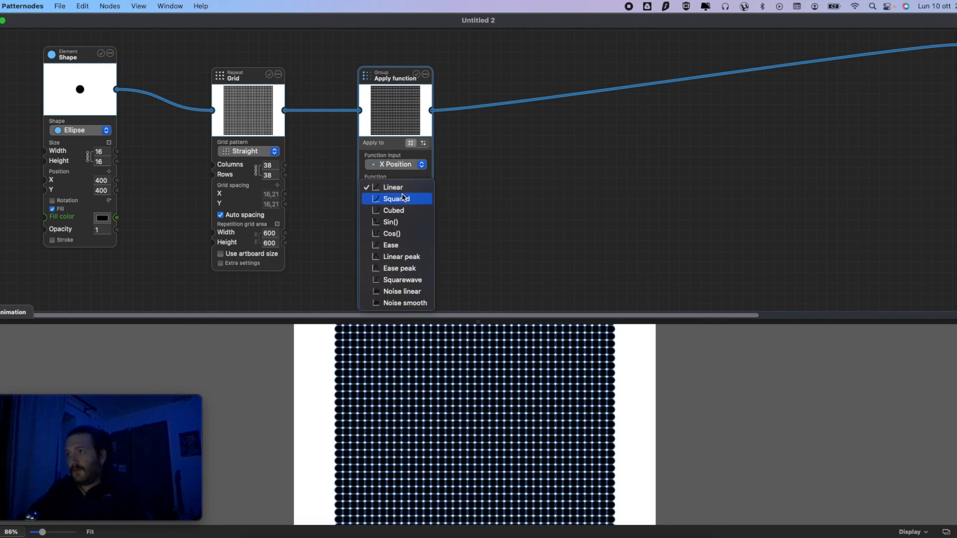
click(480, 213)
scroll(498, 353, down, 5)
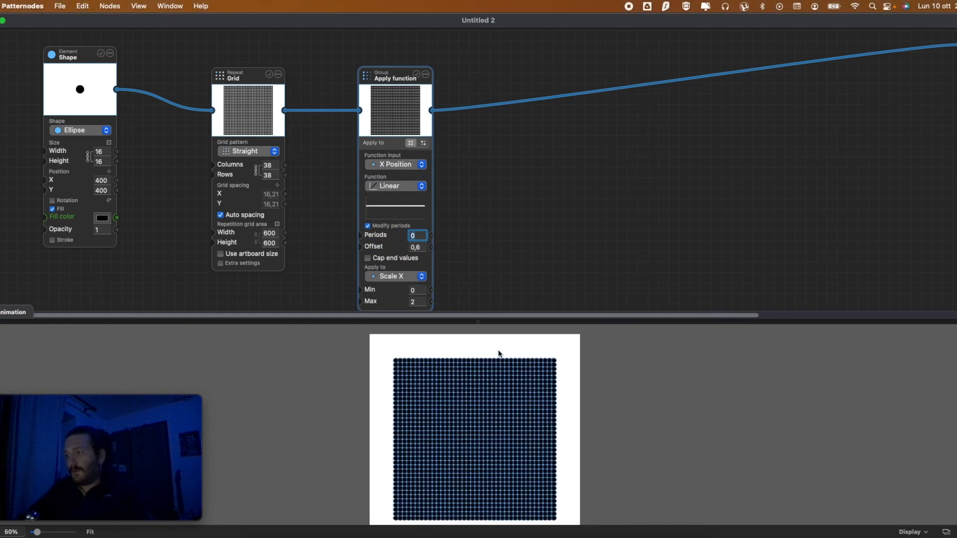
scroll(480, 237, down, 3)
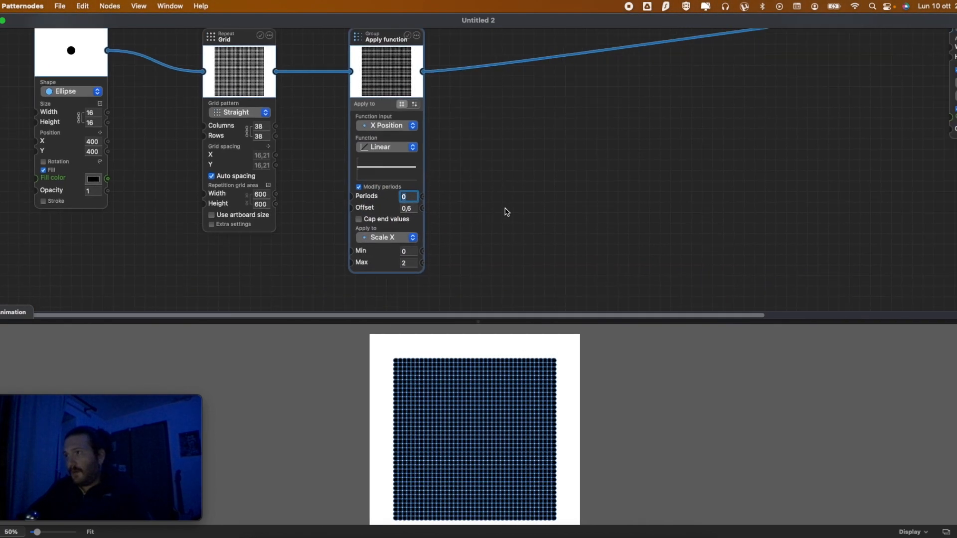
click(388, 149)
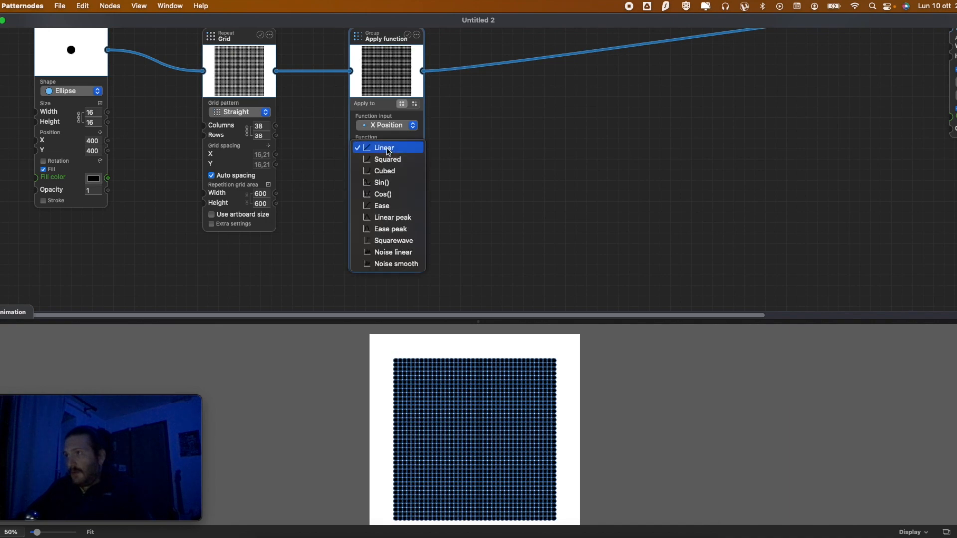
click(395, 241)
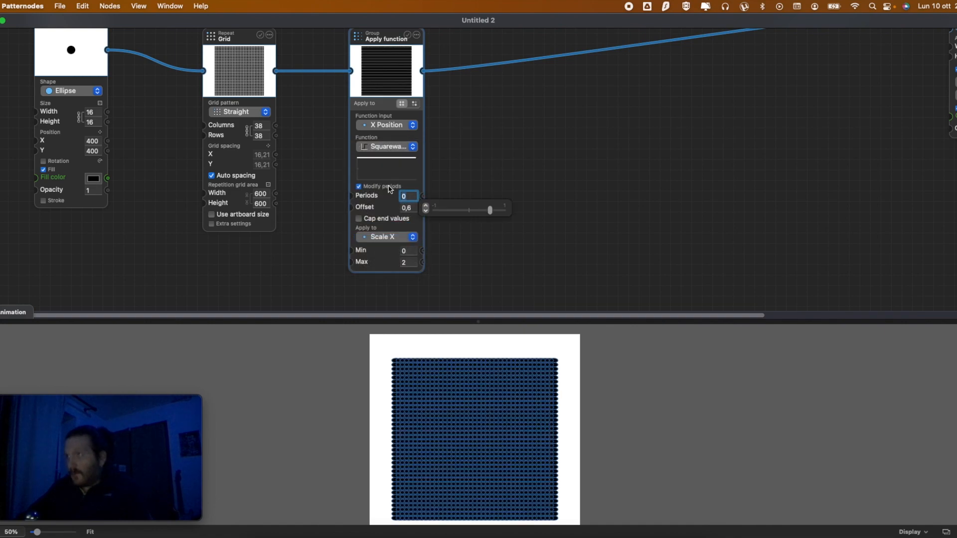
- Enable the stroke and disable the fill of the ellipse in the Shape node
click(403, 251)
click(43, 200)
click(44, 170)
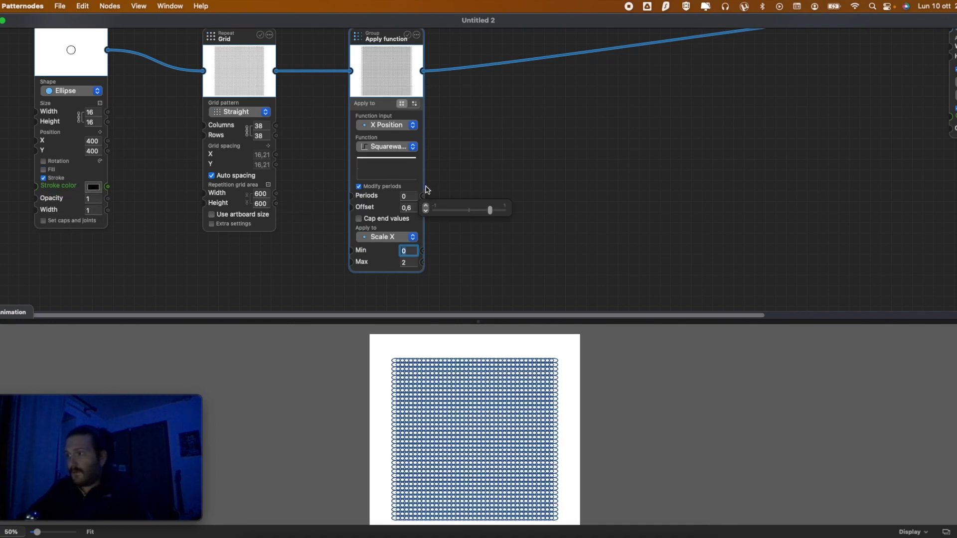
- Set the function's periods to 1, then raise them to 4,7
click(450, 179)
drag(410, 196, 383, 197)
text(1)
click(459, 164)
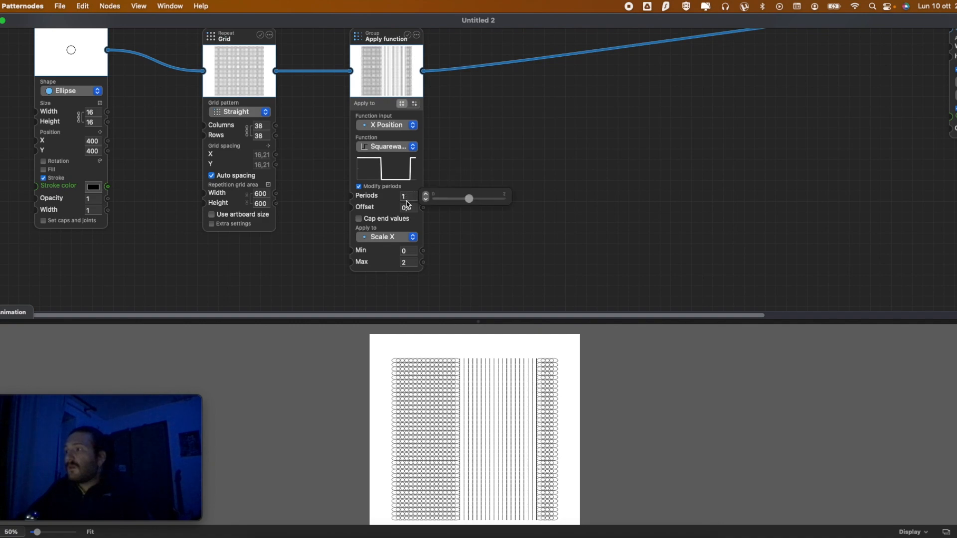
mouse_move(471, 201)
mouse_down()
mouse_move(497, 200)
mouse_move(468, 205)
mouse_up()
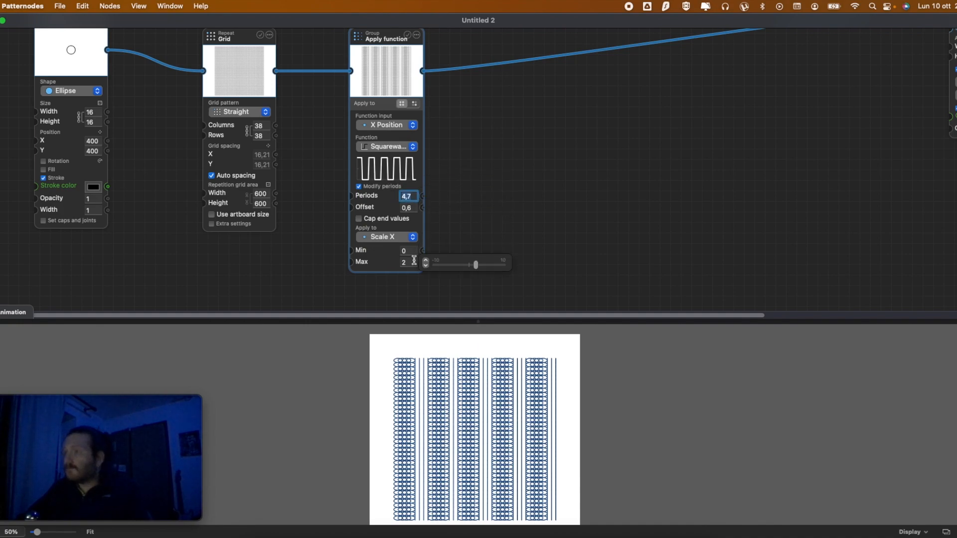
- Change the function to Noise linear and inspect the resulting columns up close on the artboard
click(384, 147)
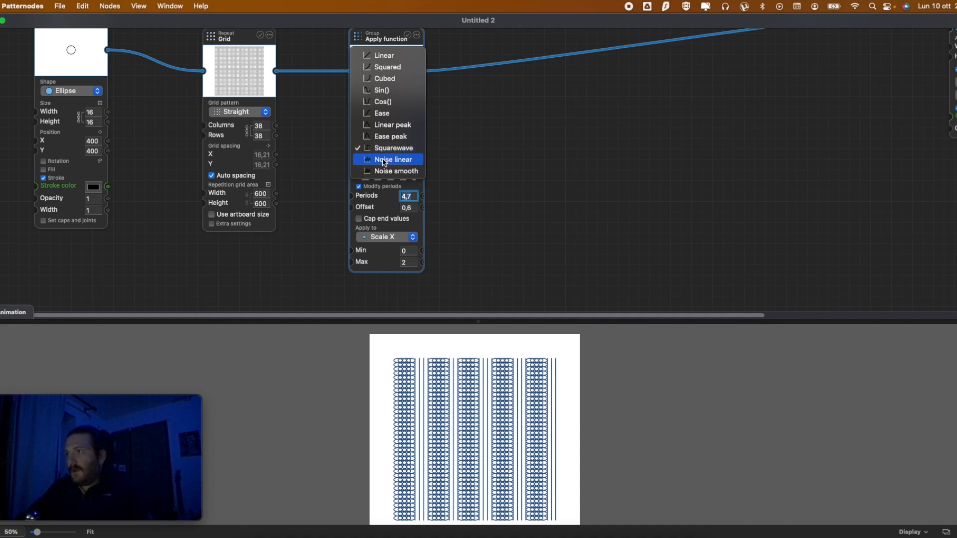
click(384, 161)
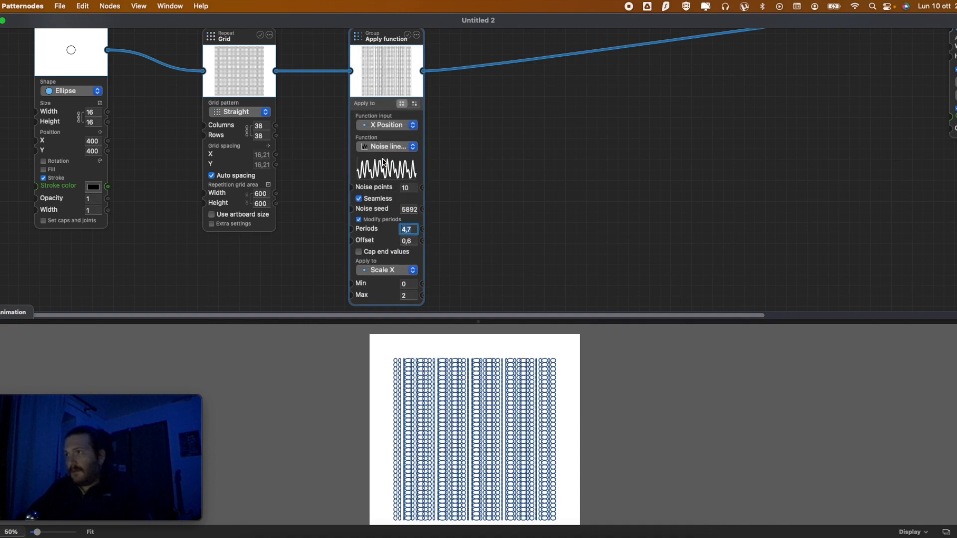
click(487, 368)
key(super+plus)
key(super+plus)
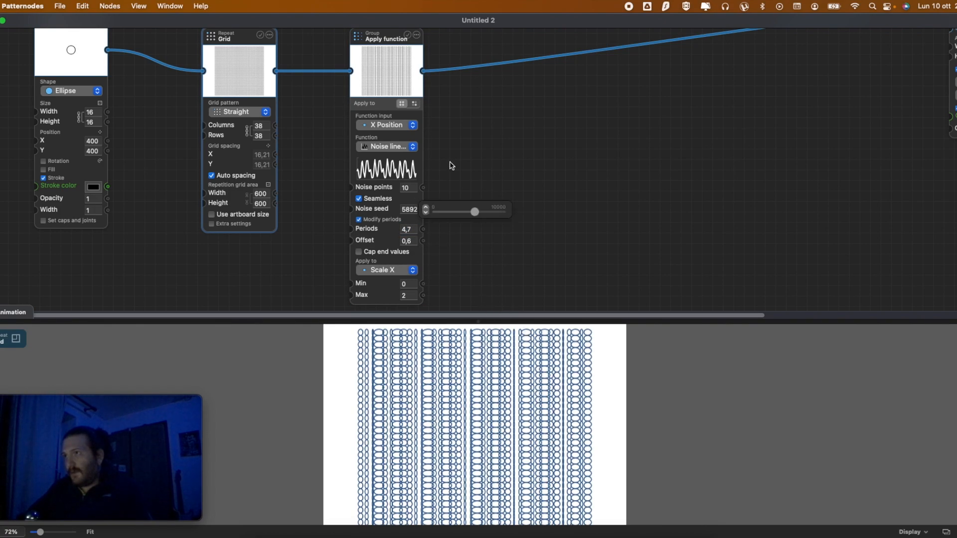
- Set the function input to Y Position and inspect the pattern on the artboard
click(405, 126)
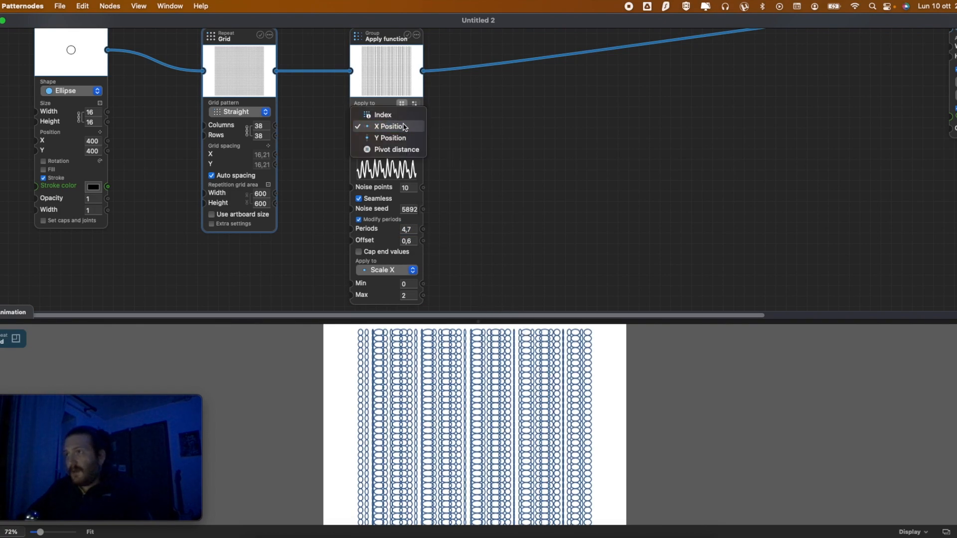
click(404, 140)
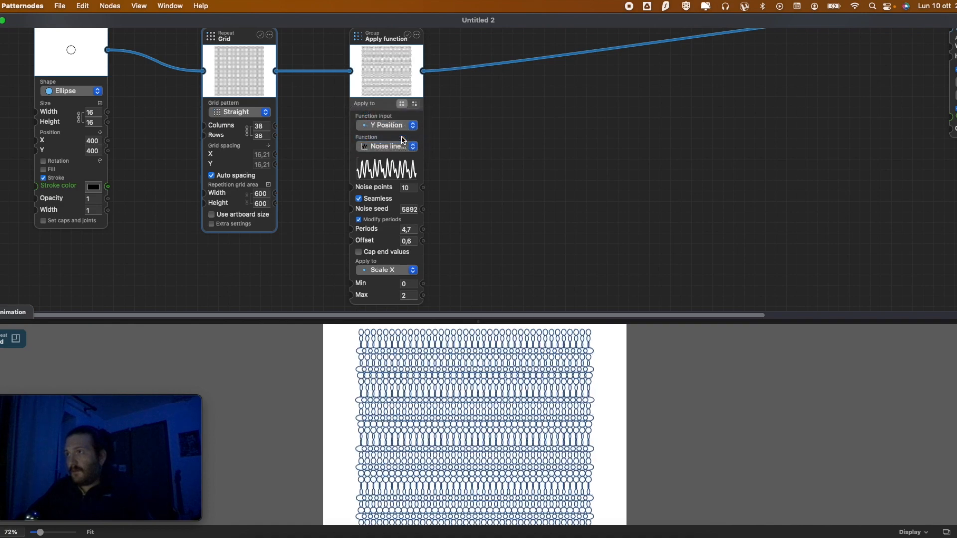
scroll(446, 354, down, 2)
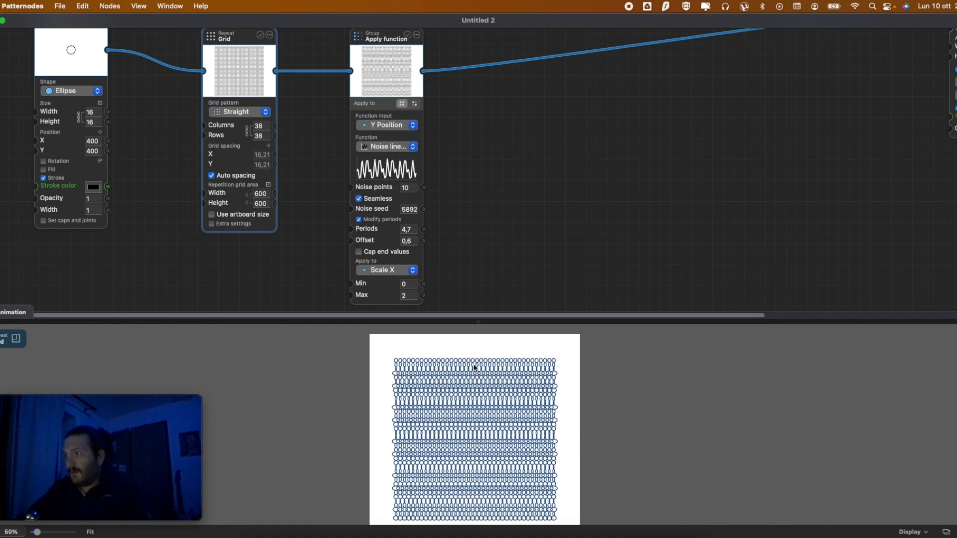
scroll(474, 367, up, 1)
scroll(579, 376, down, 1)
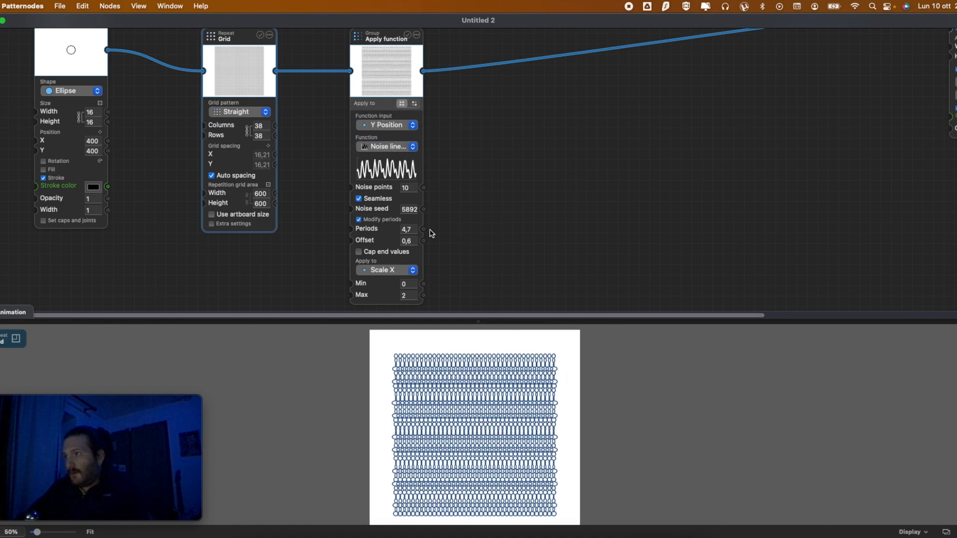
- Change the function to Noise smooth and examine the pattern on the artboard
click(394, 147)
click(441, 144)
click(390, 148)
click(389, 160)
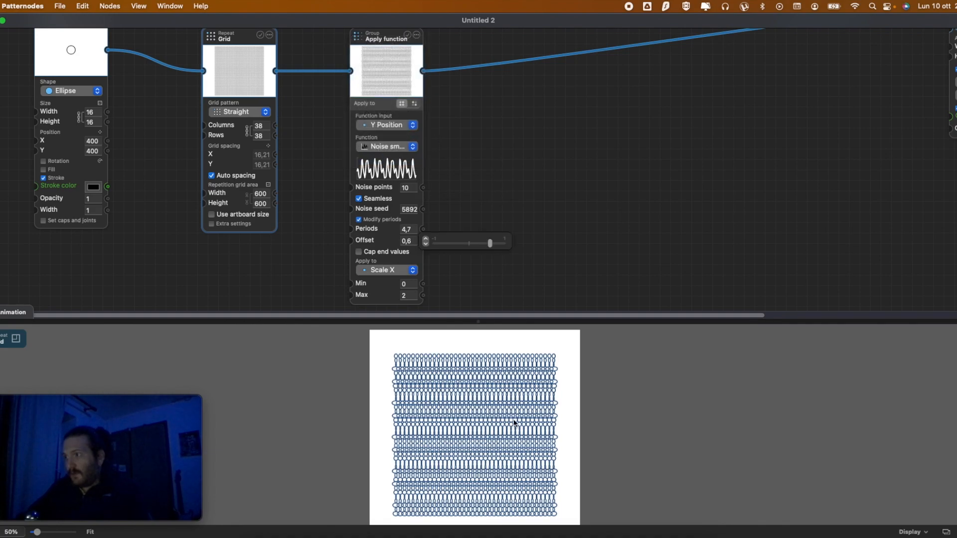
scroll(506, 393, up, 1)
scroll(490, 368, up, 1)
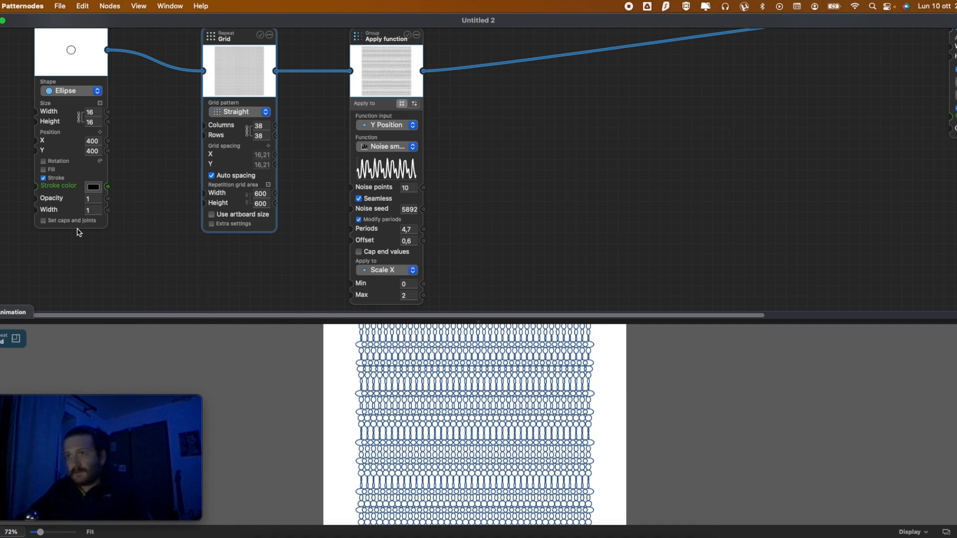
- Change the shape type in the Shape node from Ellipse to Rectangle and inspect the pattern
click(93, 122)
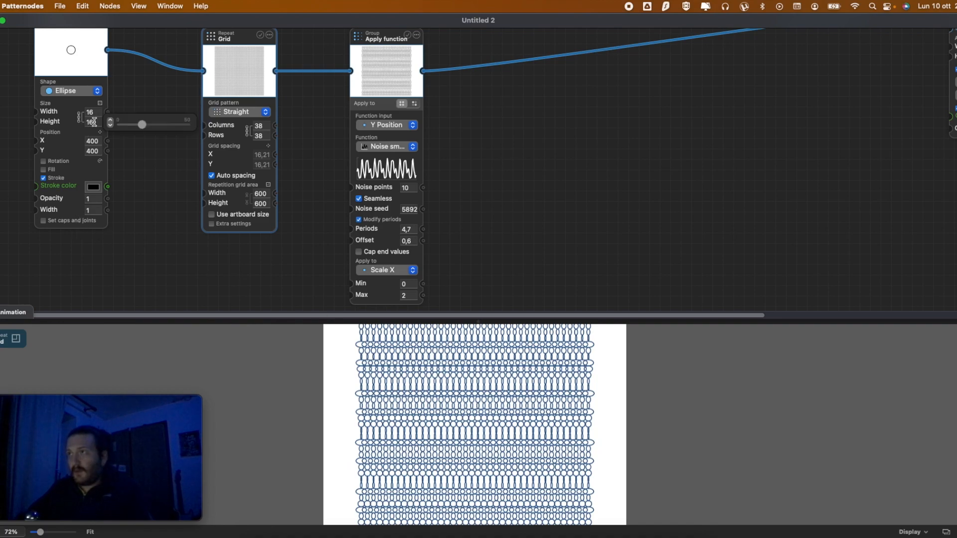
click(92, 90)
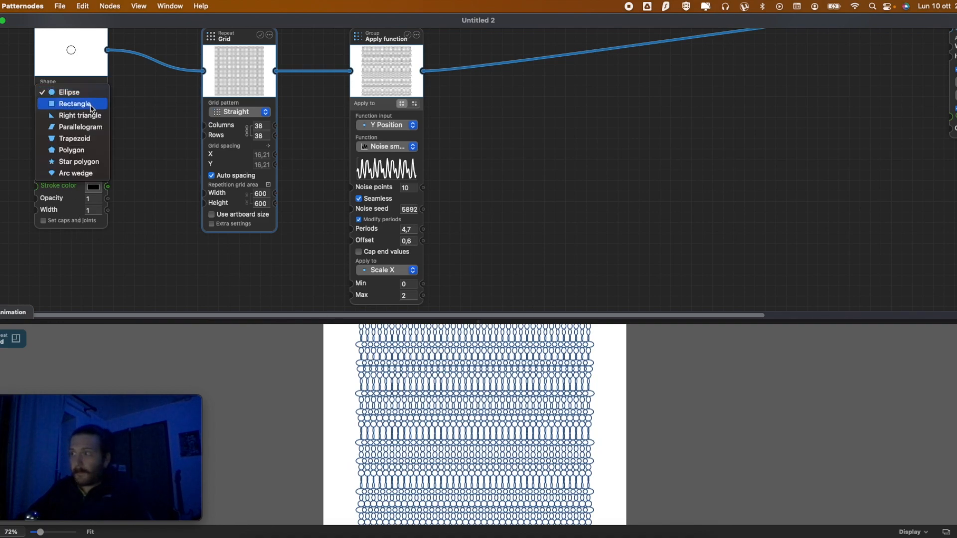
click(77, 104)
scroll(527, 391, down, 1)
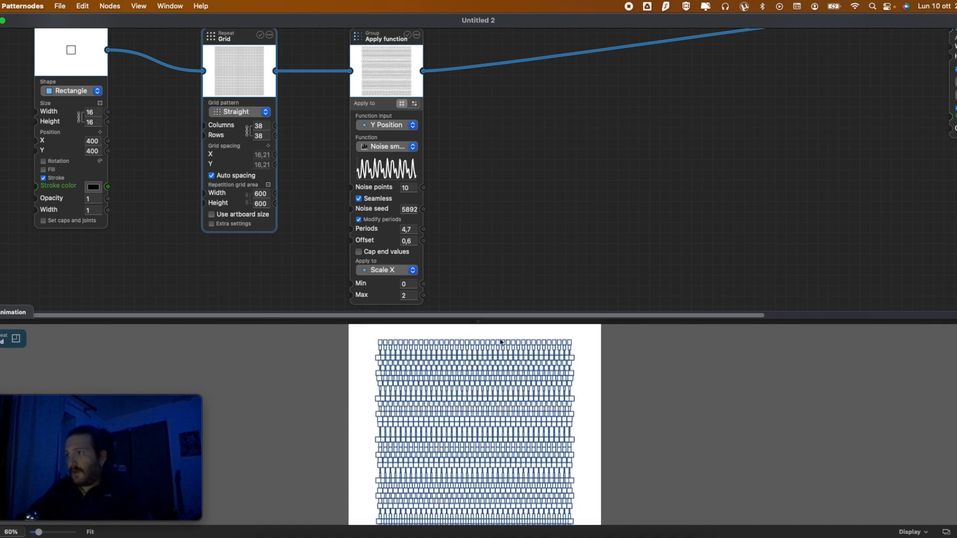
- Rearrange the Shape, Grid and Apply function nodes into a compact row in the node editor
drag(541, 148, 483, 204)
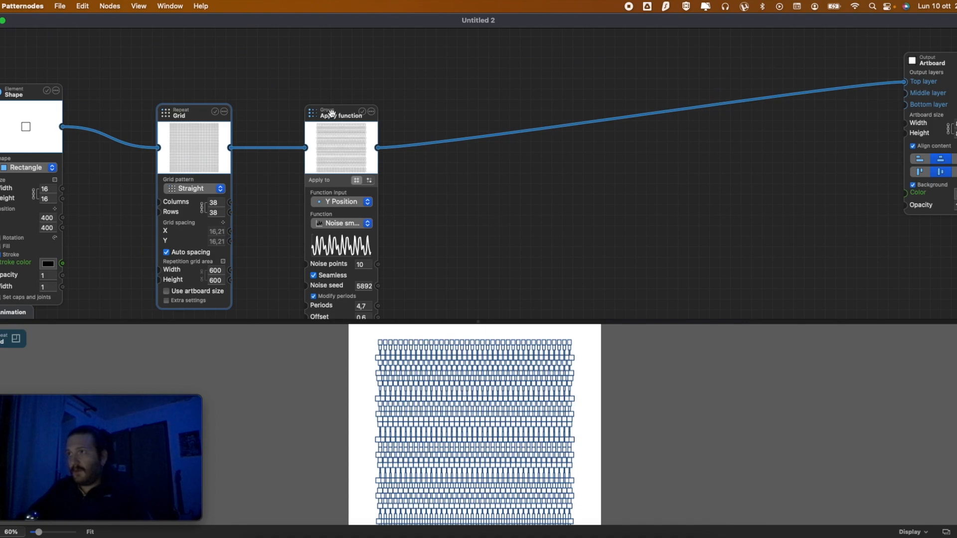
drag(332, 115, 332, 83)
drag(191, 113, 223, 82)
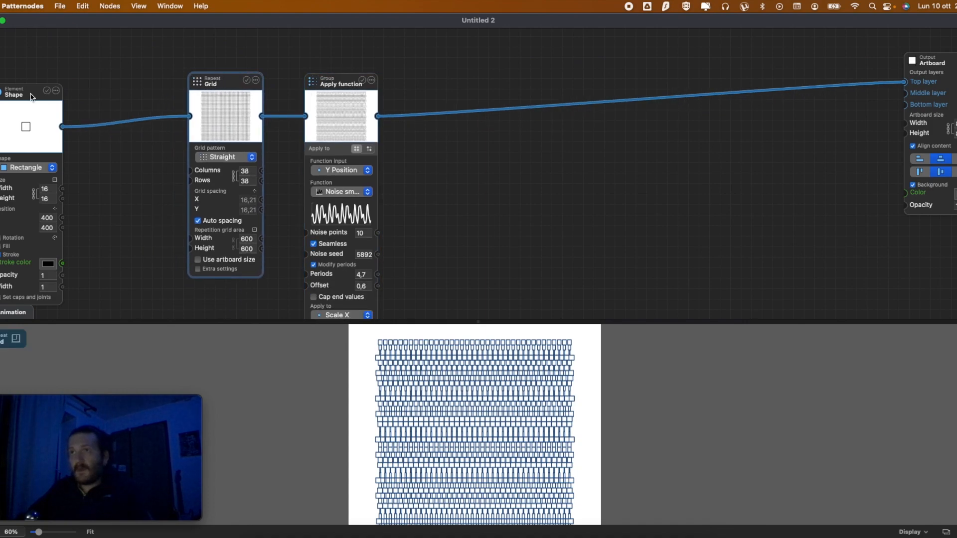
drag(40, 121, 125, 101)
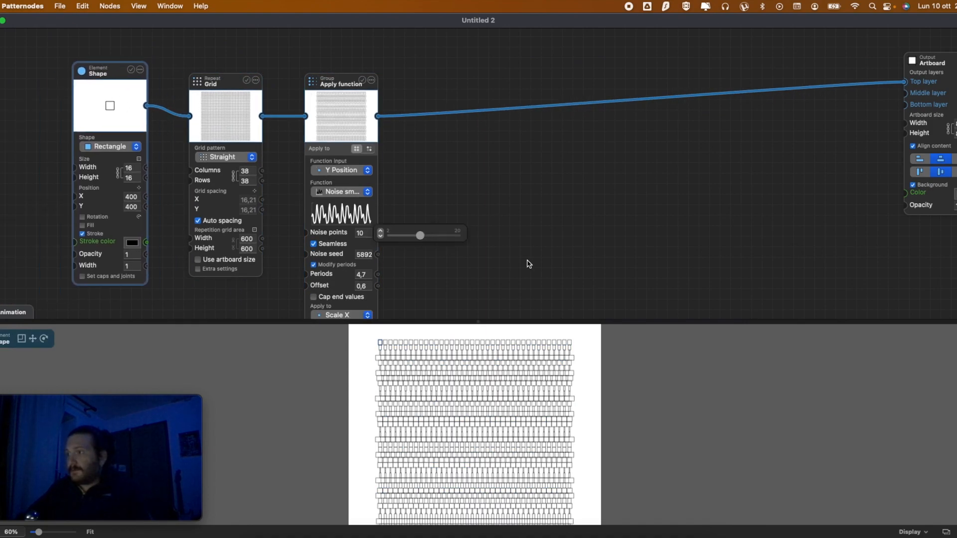
- Set the function input of the Apply function node to Pivot distance and inspect the pattern
scroll(539, 264, down, 2)
click(350, 176)
click(470, 184)
click(341, 150)
click(337, 163)
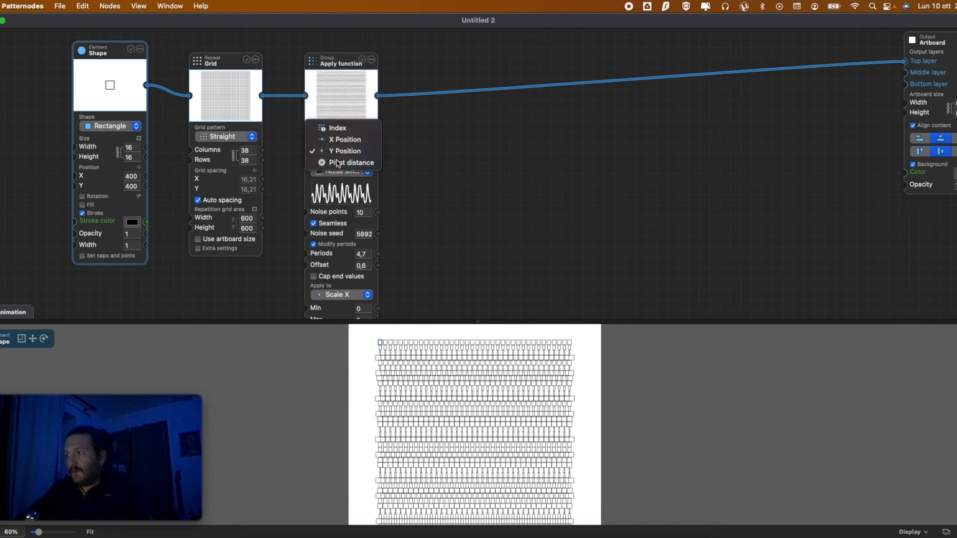
scroll(564, 348, down, 2)
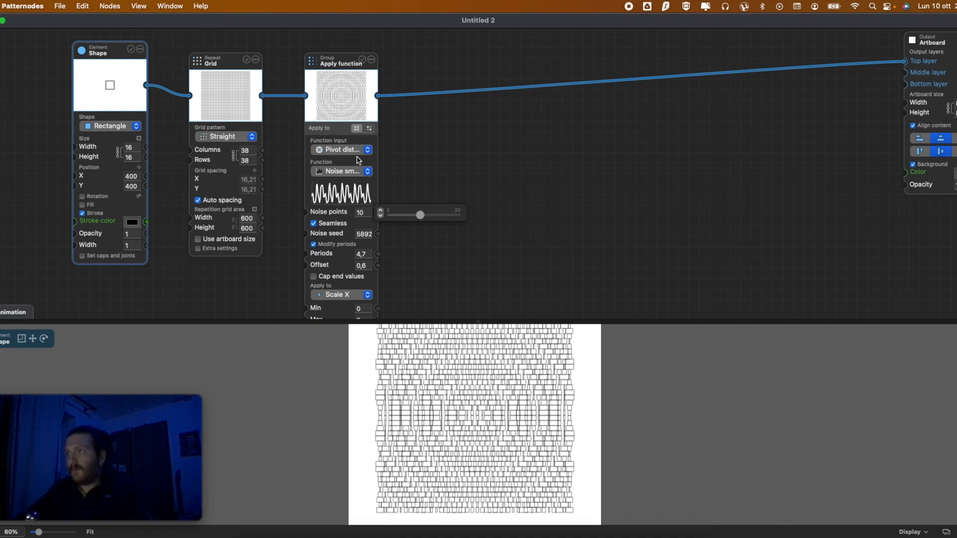
- Insert a Pivot point node on the connection between Grid and Apply function, and space the nodes apart around it
drag(333, 66, 418, 55)
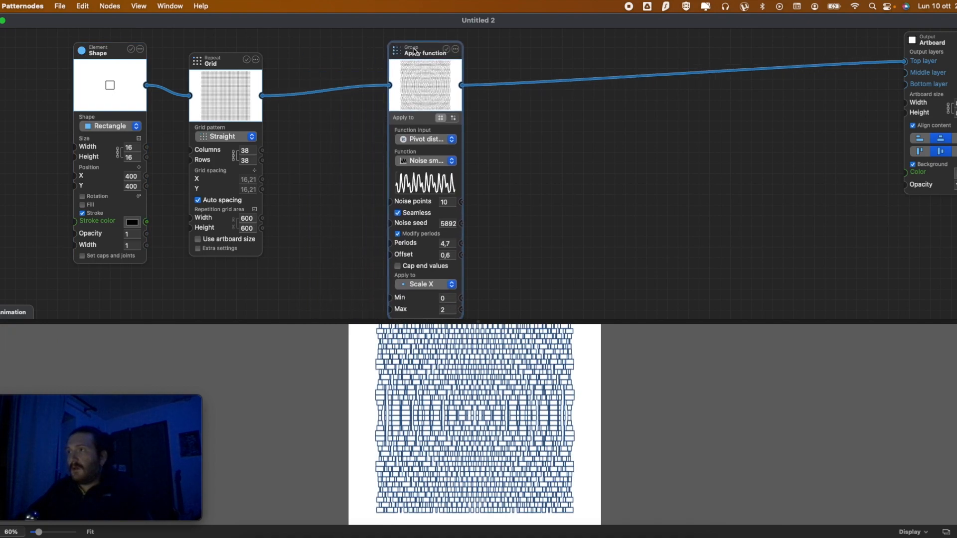
click(349, 90)
mouse_move(468, 237)
mouse_move(519, 236)
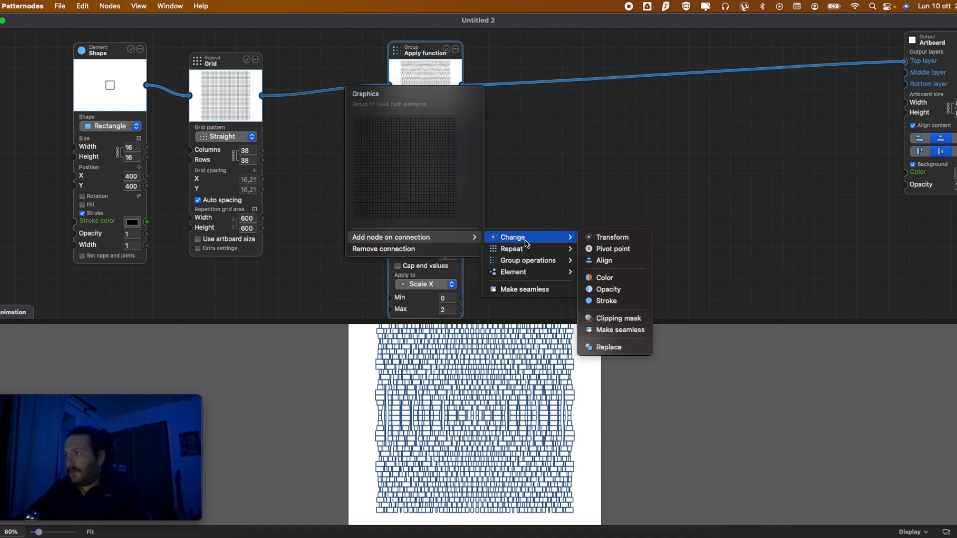
click(613, 253)
drag(364, 61, 312, 64)
drag(412, 55, 443, 55)
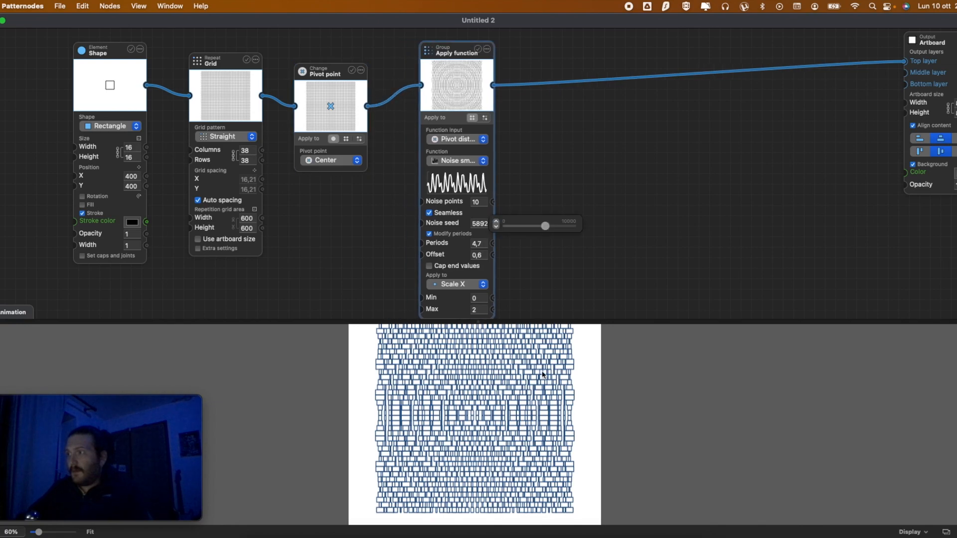
scroll(526, 387, up, 2)
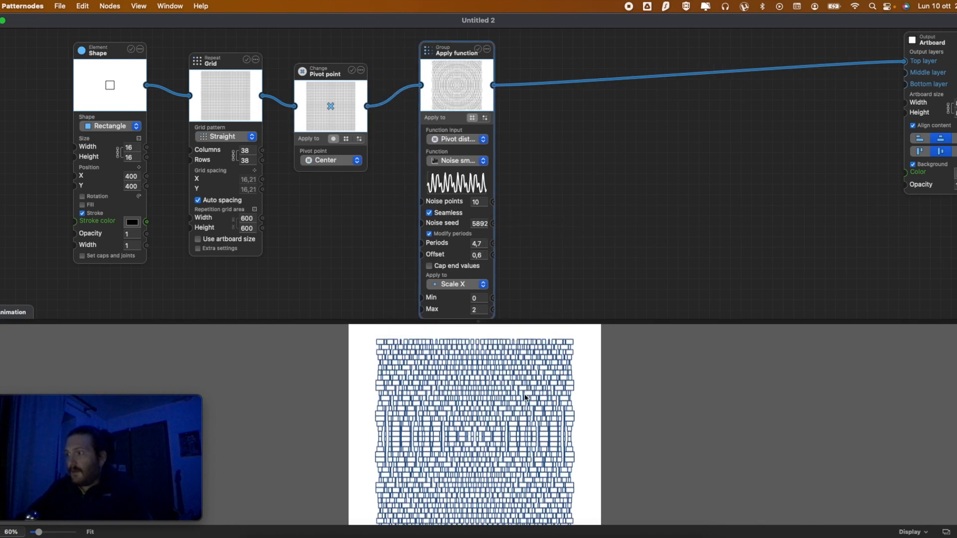
- Set the pivot to Bottom center in the Pivot point node and line the node up level with the Grid node
click(337, 161)
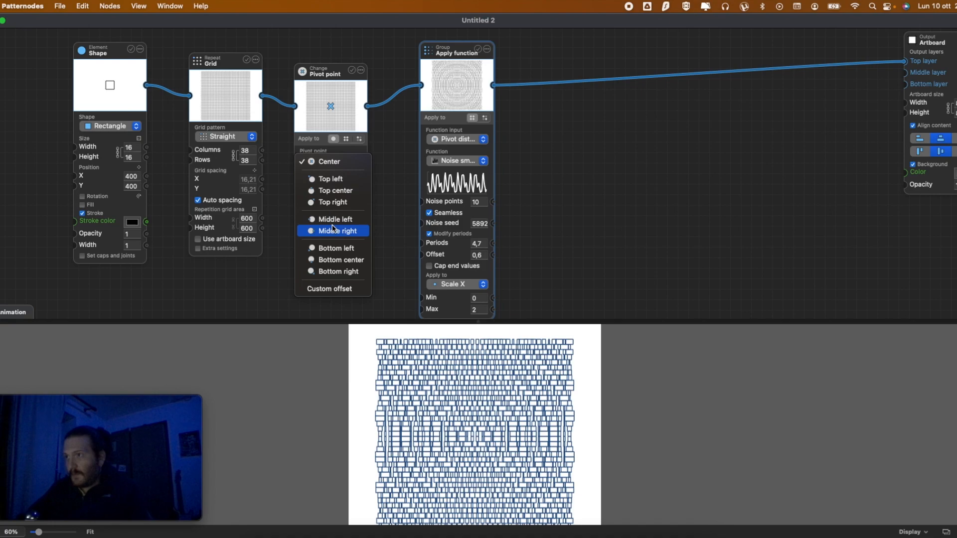
click(326, 261)
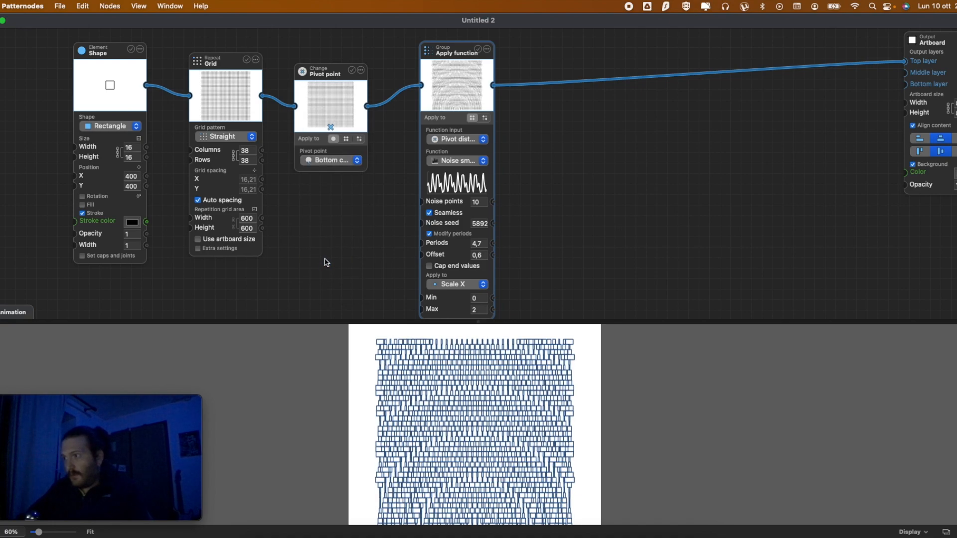
scroll(574, 356, down, 2)
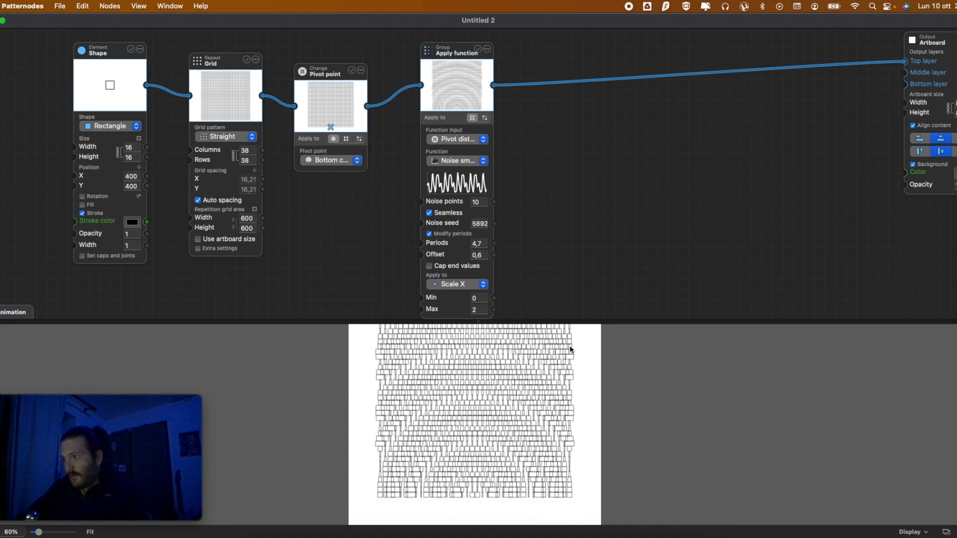
drag(316, 70, 327, 59)
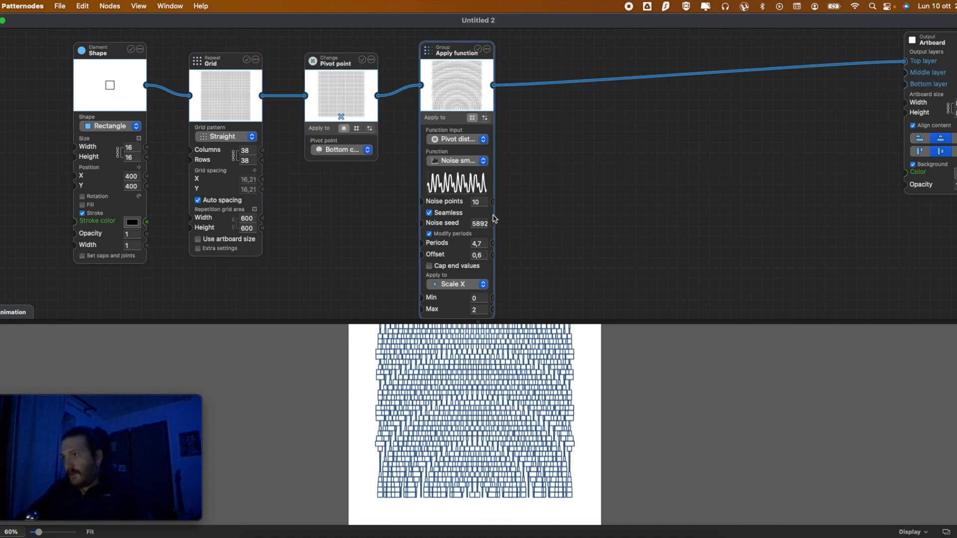
- Change the Apply function node's function to Linear with 1 period and offset 0, and inspect the whole pattern
click(467, 160)
click(464, 50)
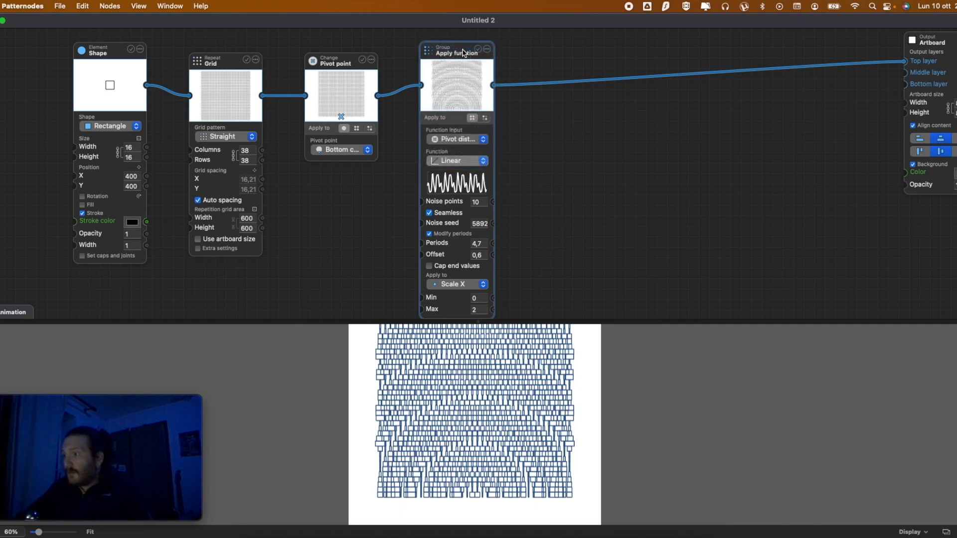
double_click(482, 209)
text(1)
click(551, 164)
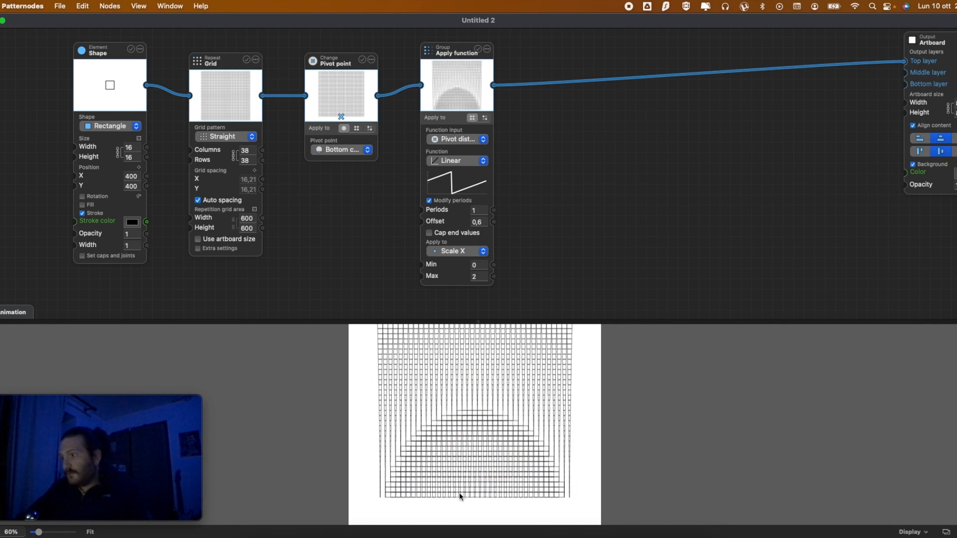
click(475, 222)
key(Tab)
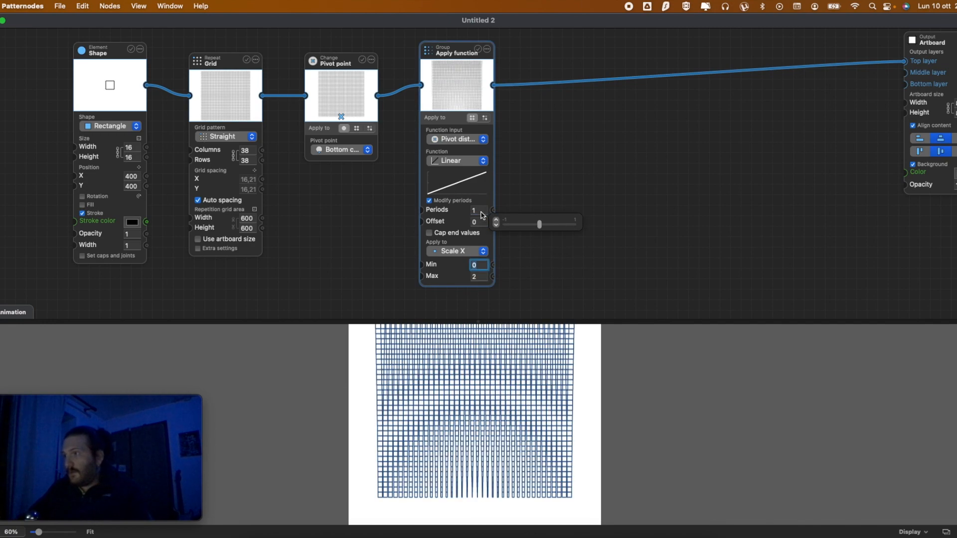
click(520, 187)
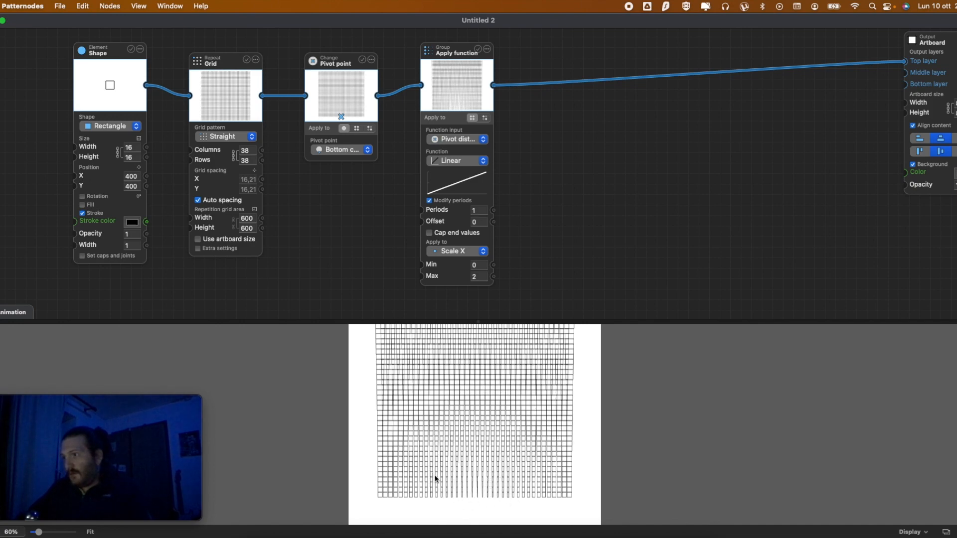
scroll(538, 301, up, 1)
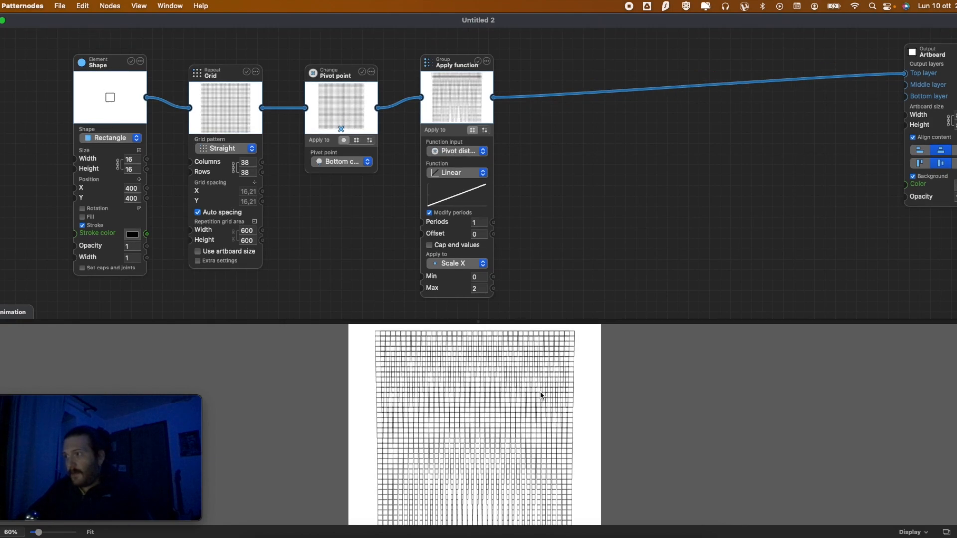
scroll(543, 394, down, 3)
scroll(541, 395, up, 1)
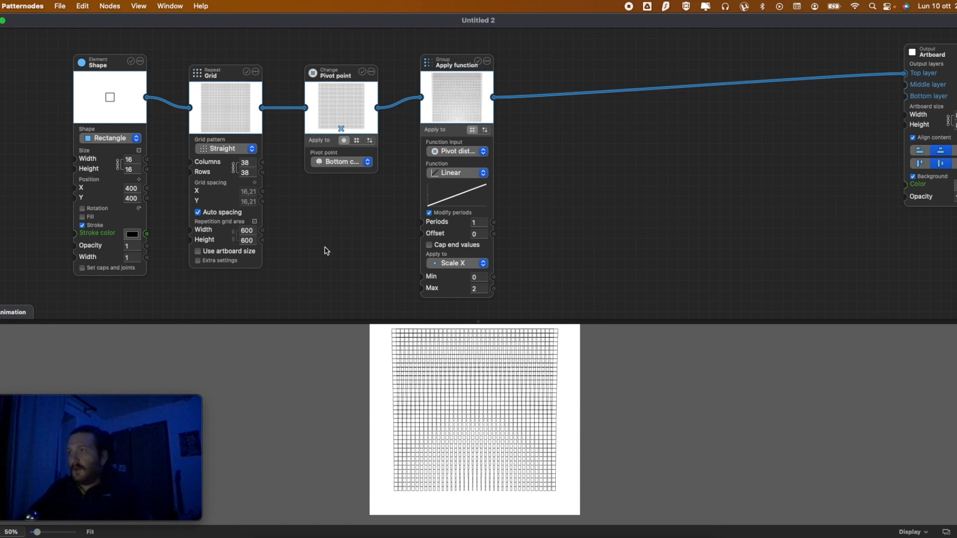
- Switch the Pivot point node to Custom offset and move the pivot on the artboard to X 182, Y 182
click(347, 162)
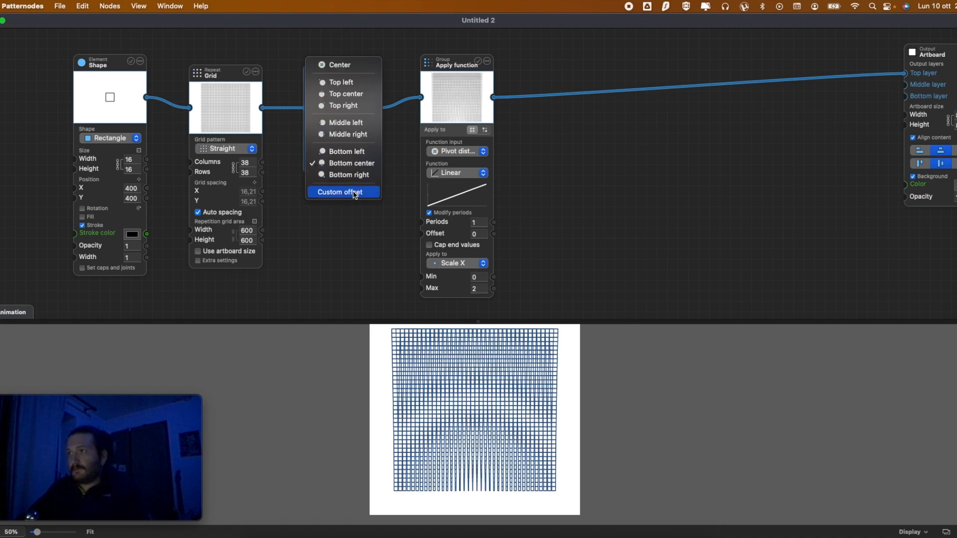
click(352, 192)
click(362, 183)
click(370, 175)
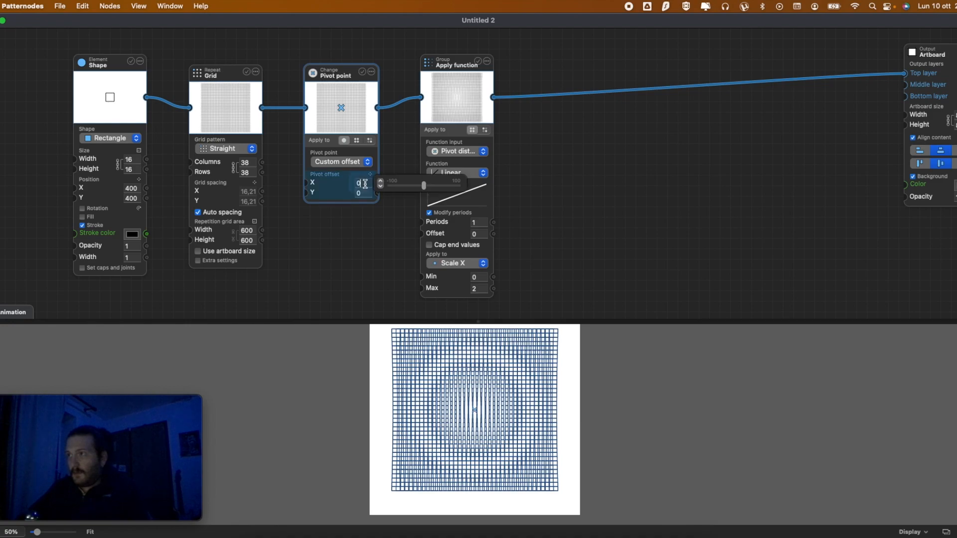
click(460, 393)
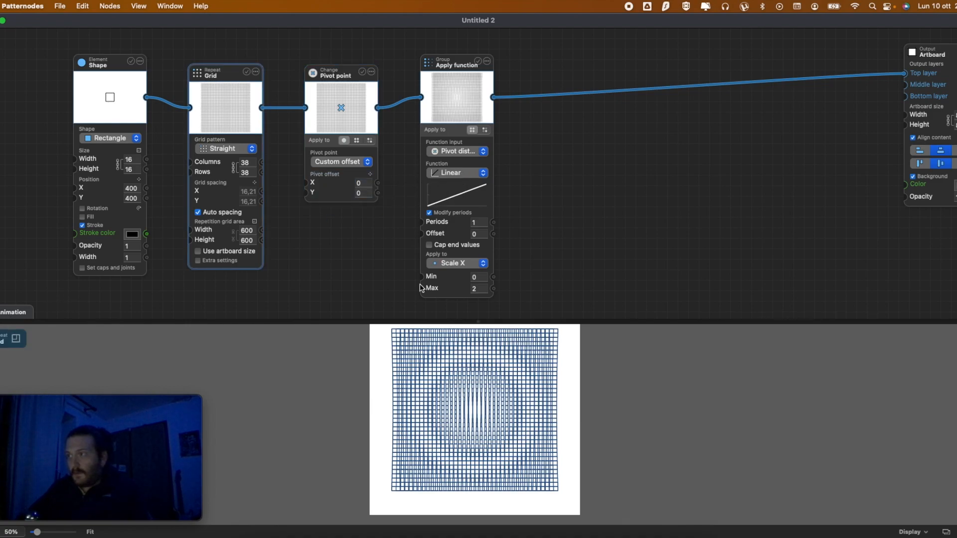
click(352, 78)
click(35, 344)
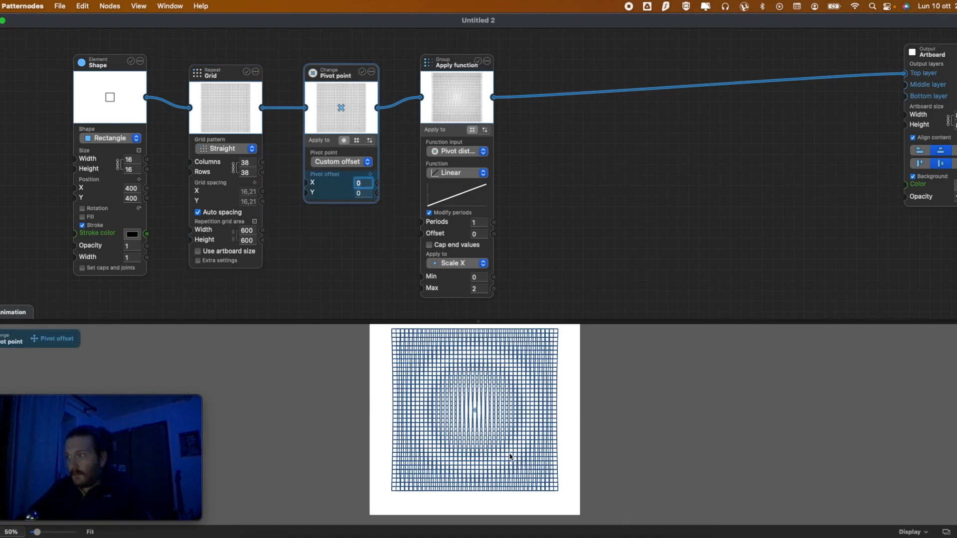
mouse_move(481, 412)
mouse_down()
mouse_move(425, 440)
mouse_move(461, 372)
mouse_move(513, 376)
mouse_move(519, 447)
mouse_move(470, 469)
mouse_move(417, 412)
mouse_move(489, 367)
mouse_move(532, 364)
mouse_move(531, 465)
mouse_move(524, 455)
mouse_up()
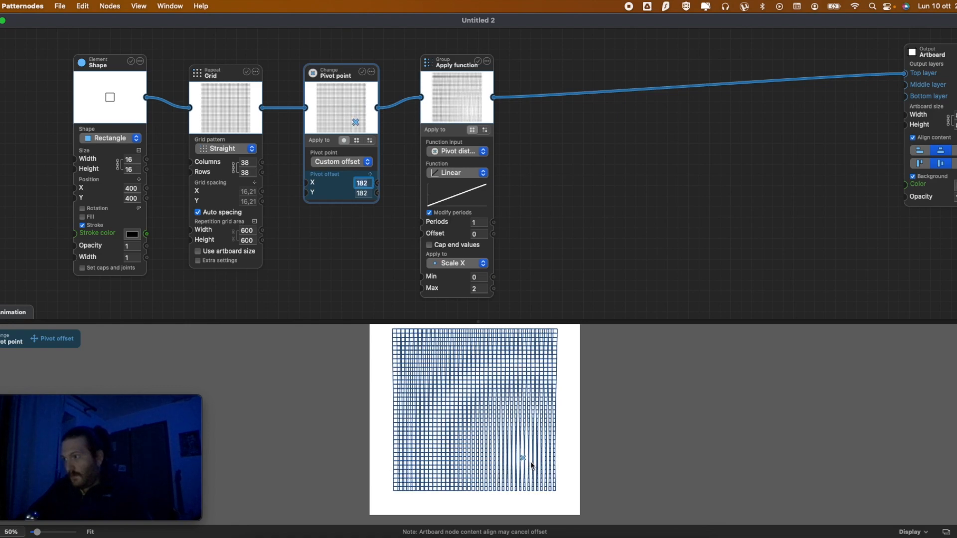
click(546, 258)
- Switch the Apply function node's target to Scale Y and then to Offset X, and raise its Max value to 269
click(474, 264)
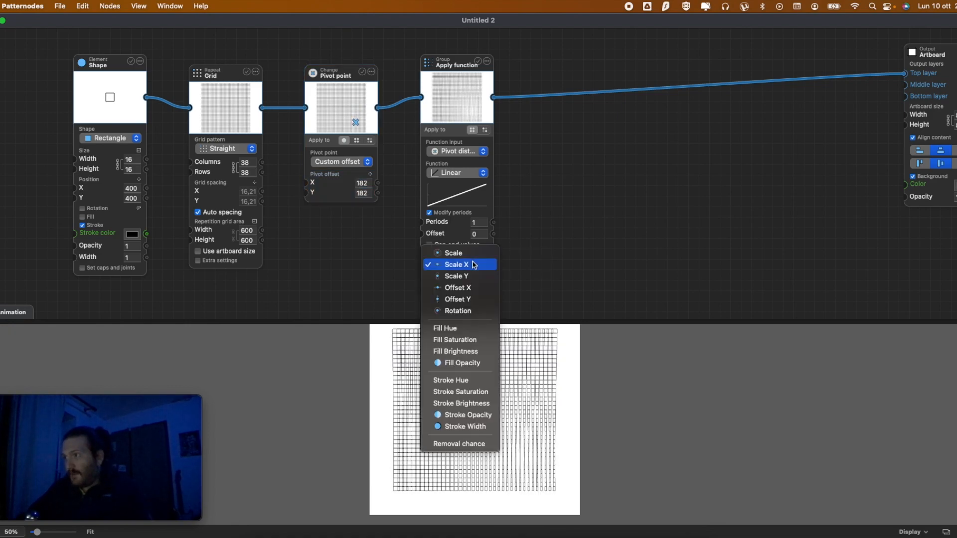
click(479, 275)
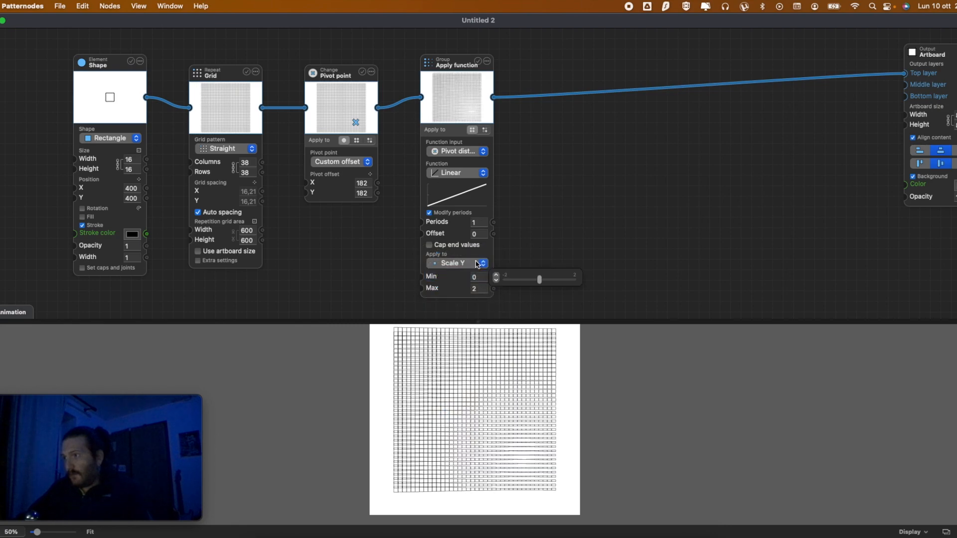
click(477, 264)
click(473, 277)
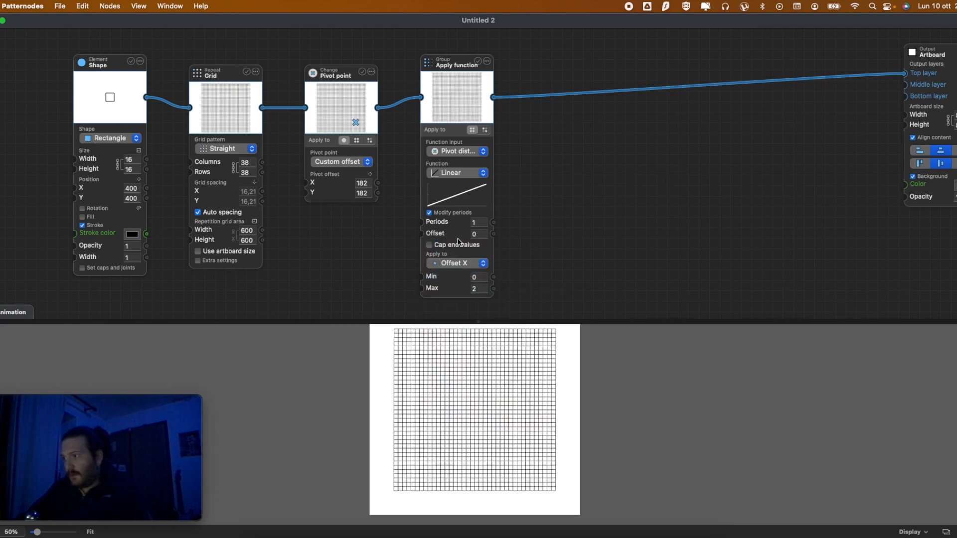
mouse_move(479, 289)
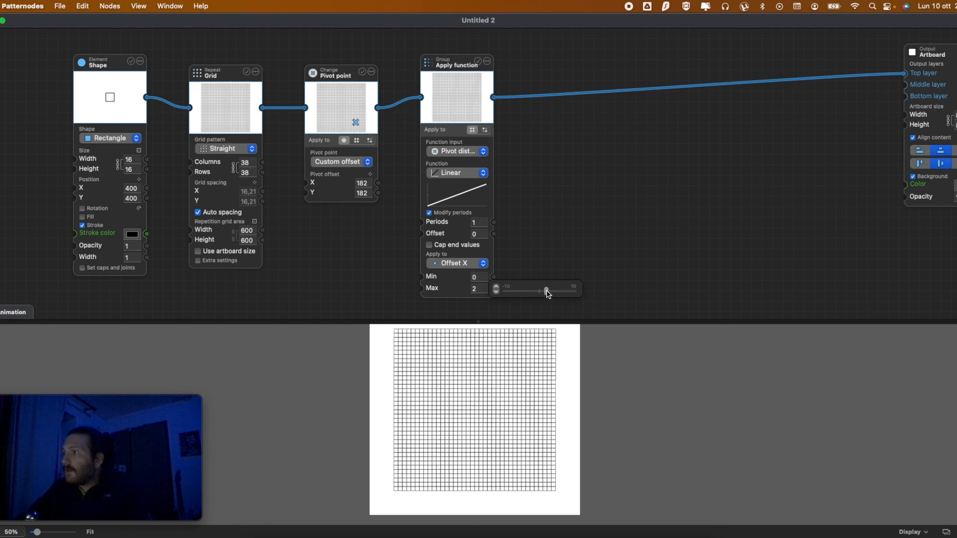
drag(548, 293, 590, 301)
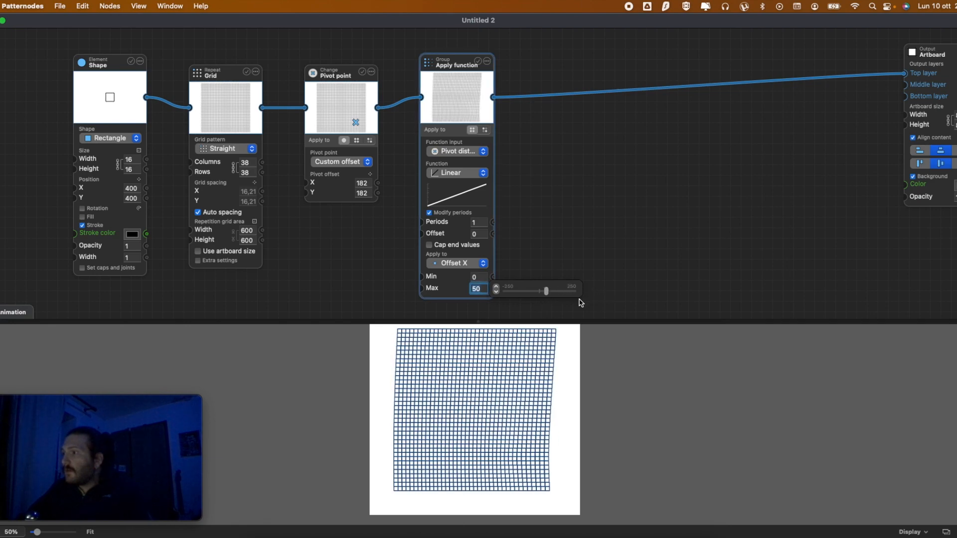
mouse_move(497, 299)
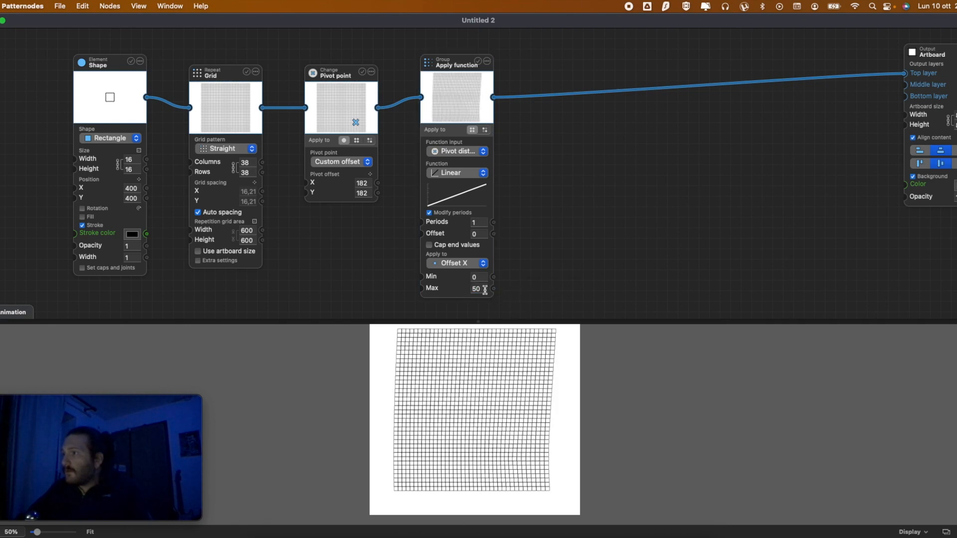
mouse_move(547, 292)
mouse_down()
mouse_move(581, 295)
mouse_move(559, 293)
mouse_up()
click(565, 245)
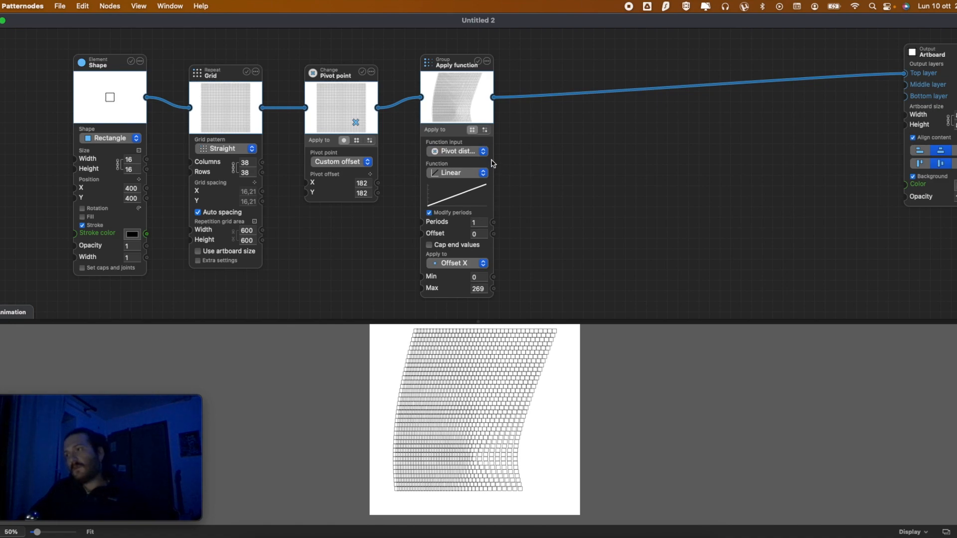
- Increase the Apply function node's Periods to 5 and set the period Offset to 1
mouse_move(497, 222)
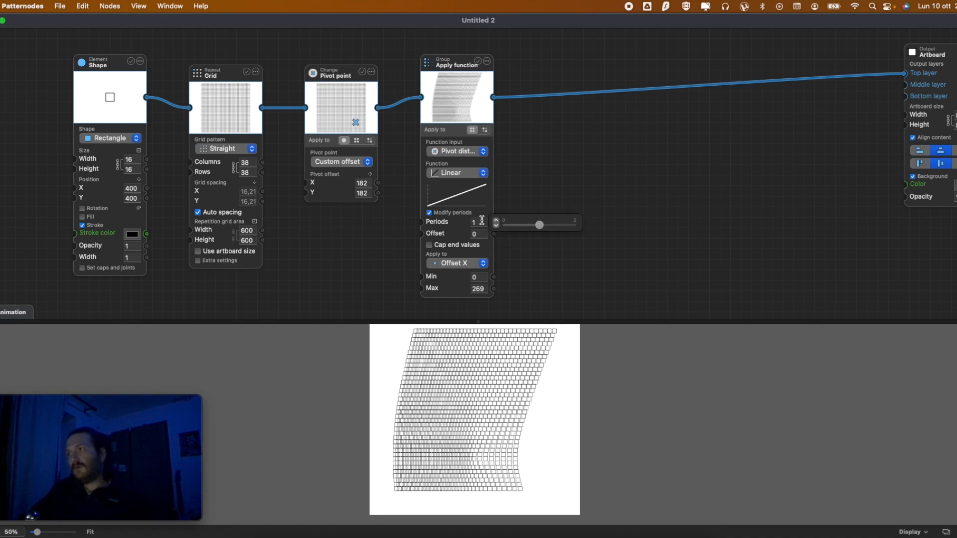
drag(537, 225, 578, 225)
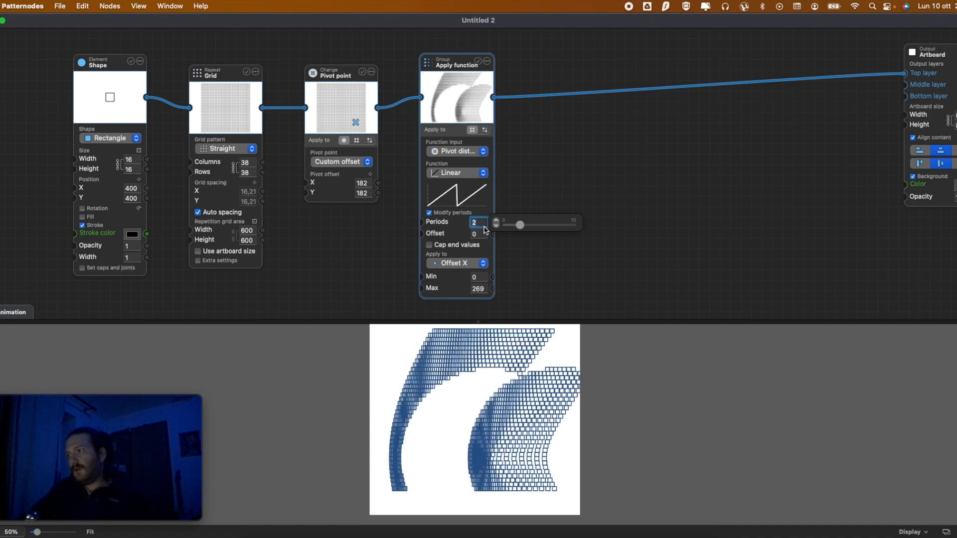
drag(515, 228, 568, 225)
drag(520, 225, 494, 230)
mouse_move(480, 236)
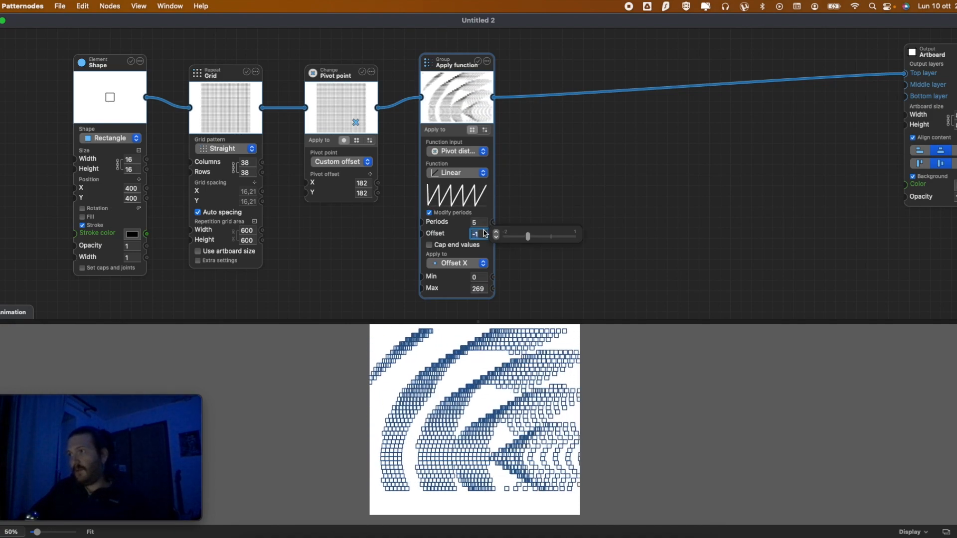
drag(529, 242, 575, 237)
- Try Offset Y as the Apply function node's target, and then set the target to Rotation
click(469, 265)
click(471, 275)
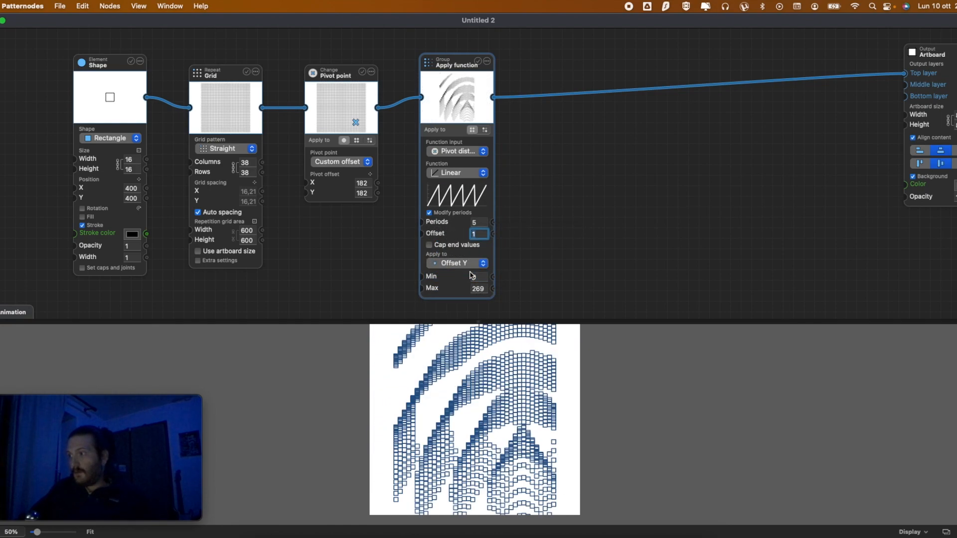
click(475, 265)
click(469, 216)
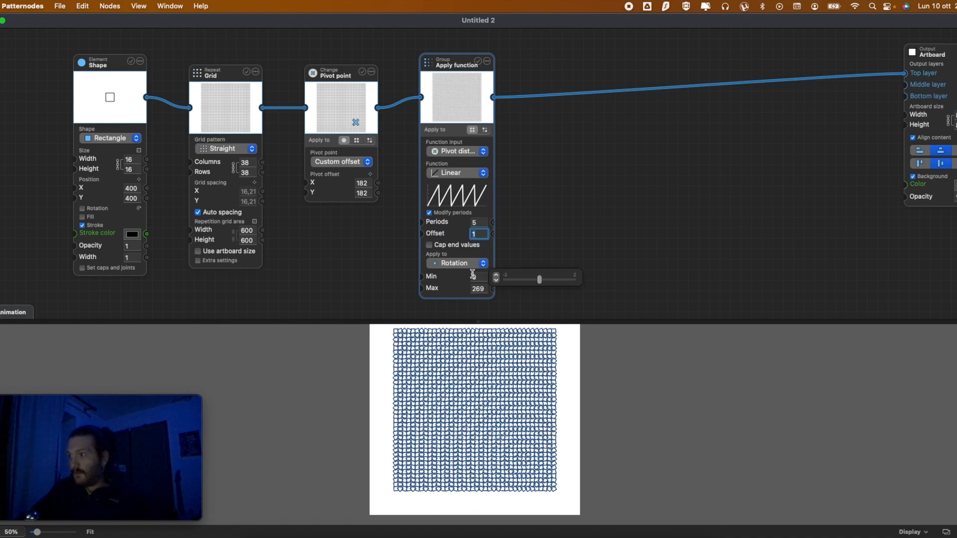
click(538, 236)
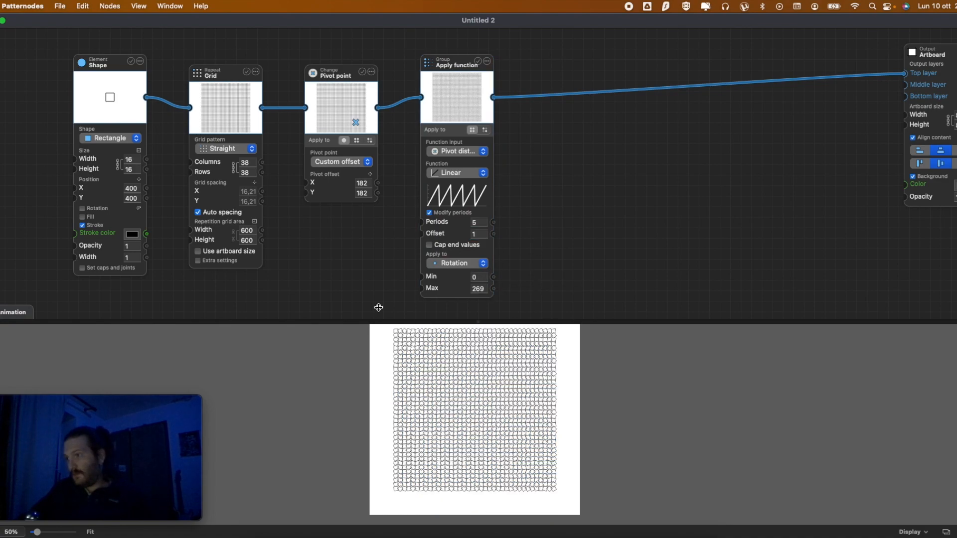
- Enable the fill in the Shape node and set the Apply function node's function input to Index
click(94, 217)
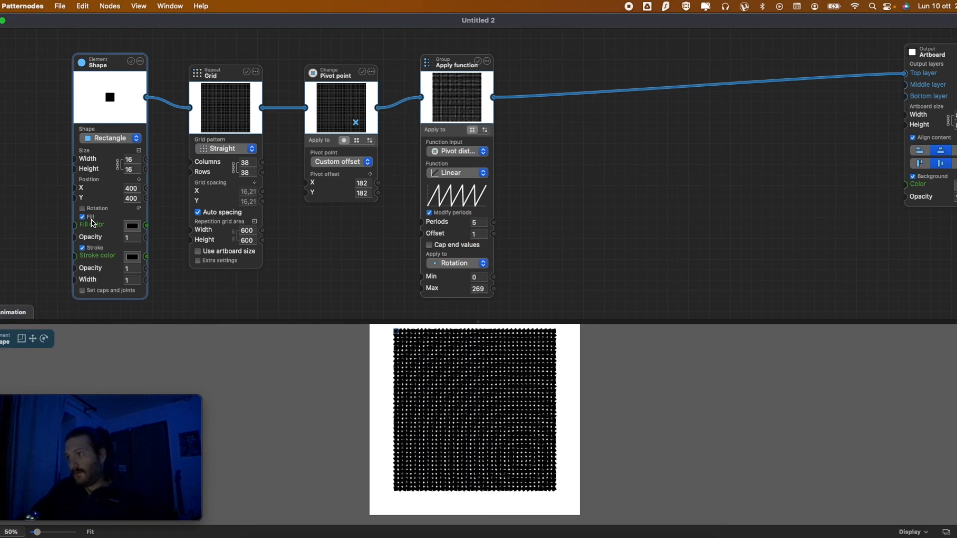
click(594, 394)
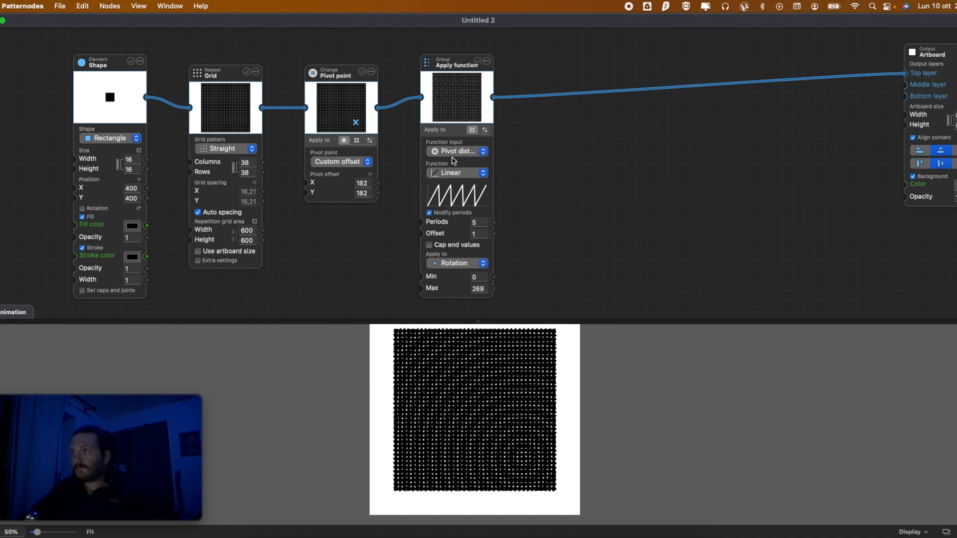
click(458, 154)
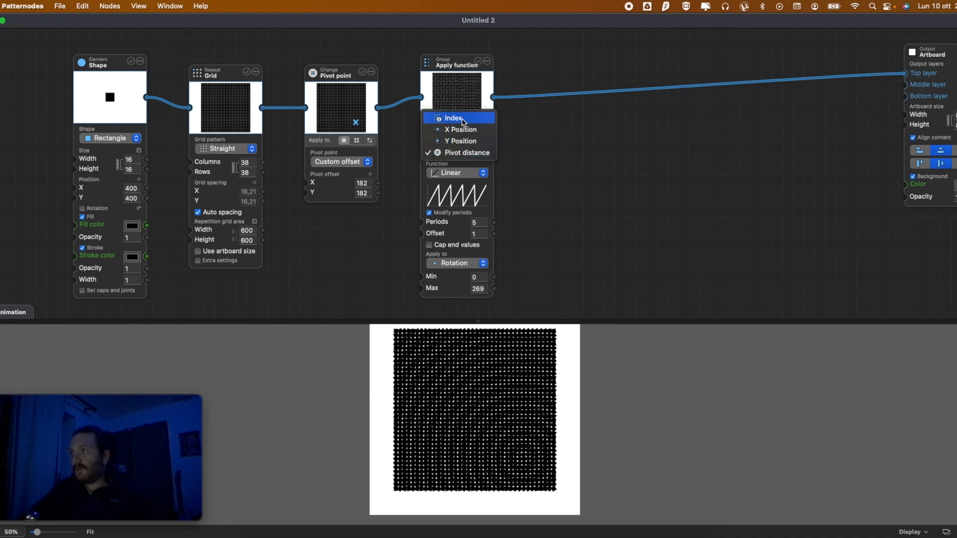
click(463, 120)
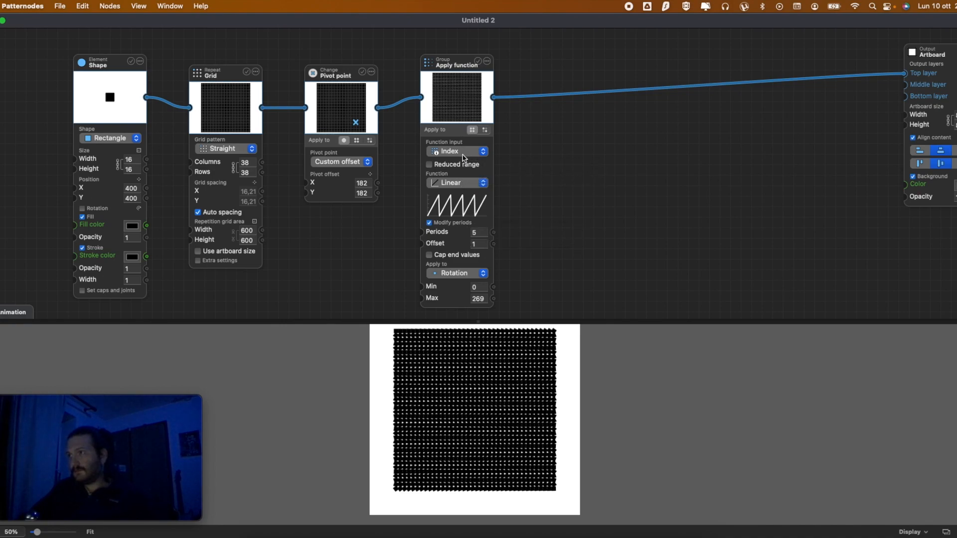
- Open the node reference help for the Apply function node
click(488, 61)
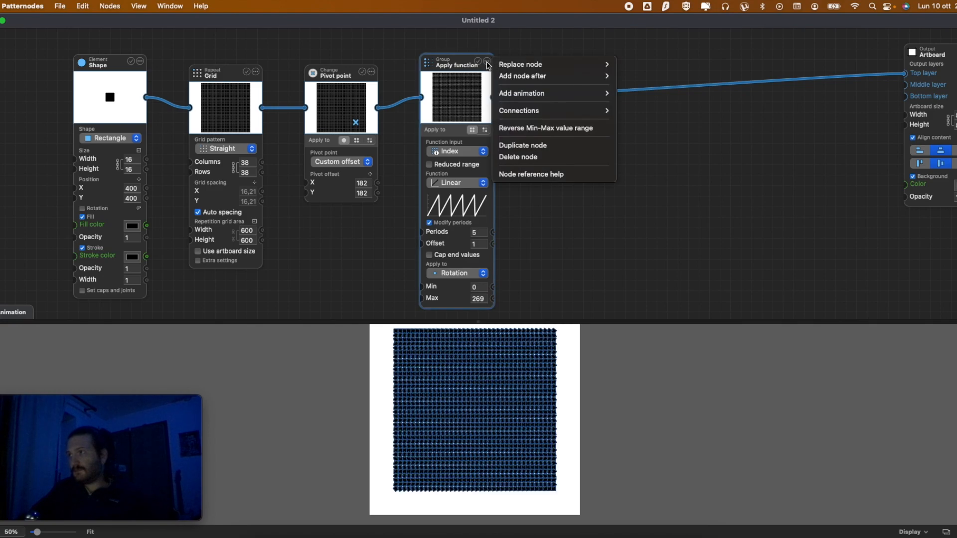
click(555, 156)
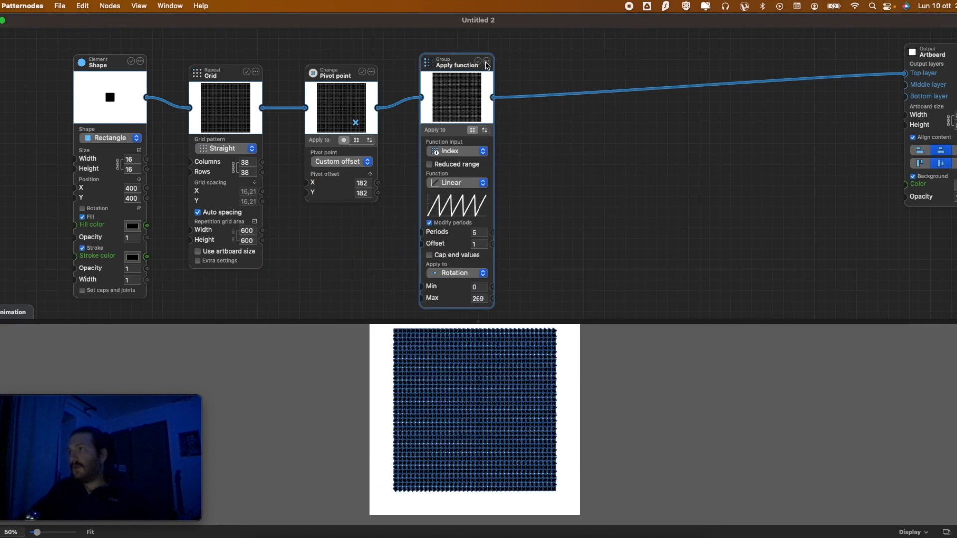
click(488, 62)
click(534, 182)
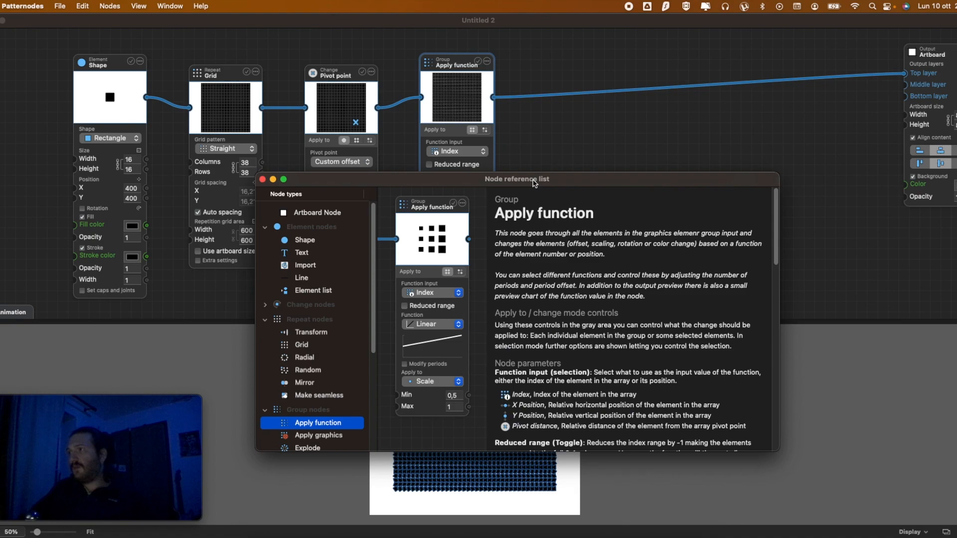
- Read through the Apply function node's reference and open its sample file Radial beam gradient.pnds
drag(555, 182, 517, 141)
scroll(545, 233, down, 10)
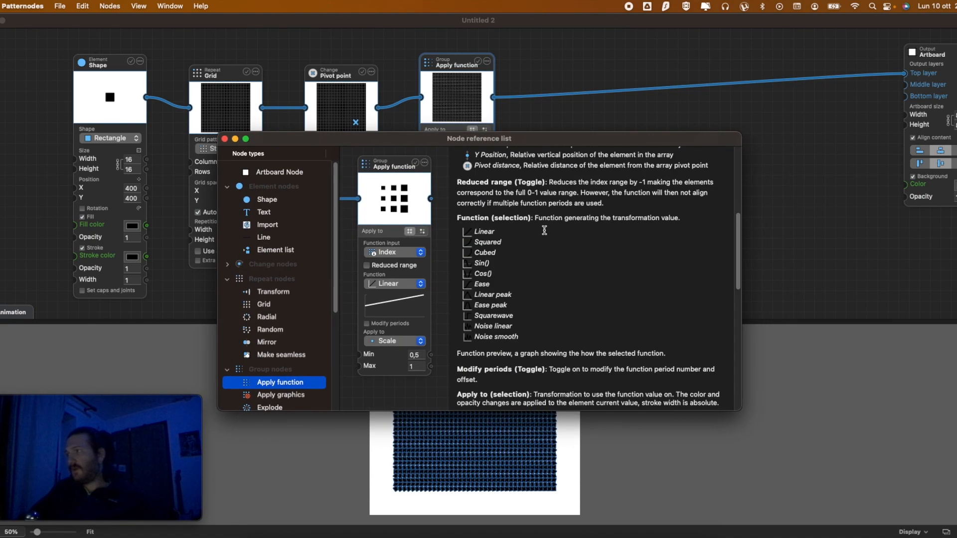
scroll(545, 233, down, 3)
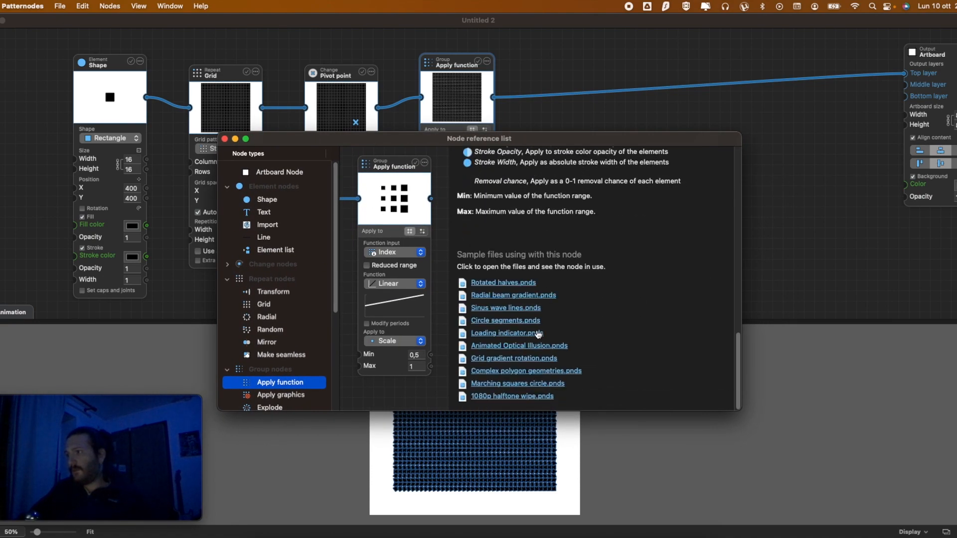
click(512, 296)
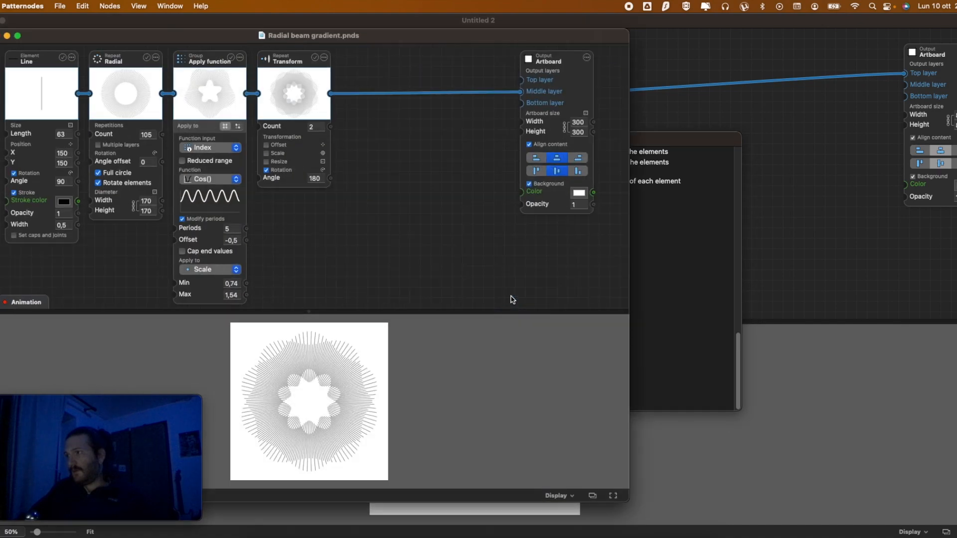
drag(355, 39, 532, 51)
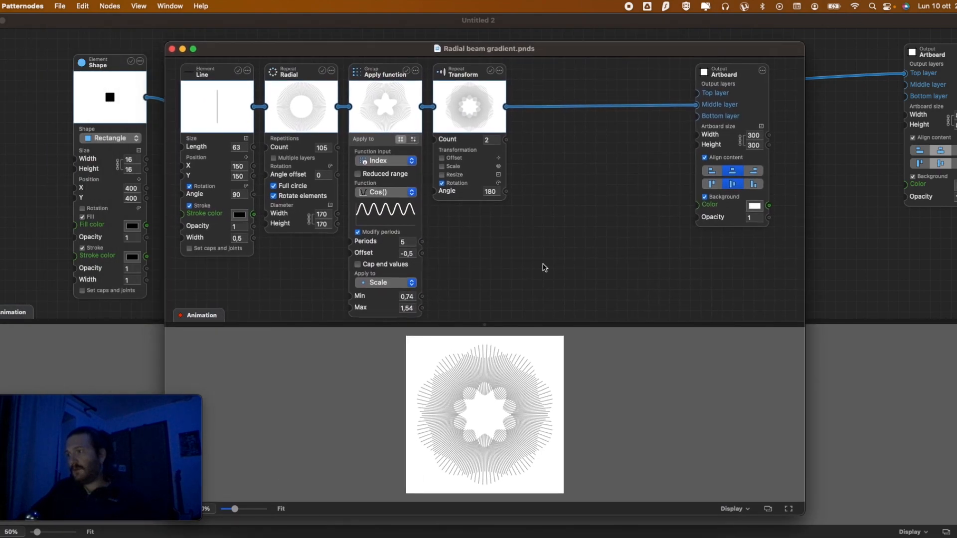
- Try Periods of 7 and 9,1 in the sample's Apply function node, and close the sample without saving
mouse_move(407, 242)
mouse_move(465, 247)
mouse_down()
mouse_move(514, 245)
mouse_move(432, 243)
mouse_move(478, 249)
mouse_up()
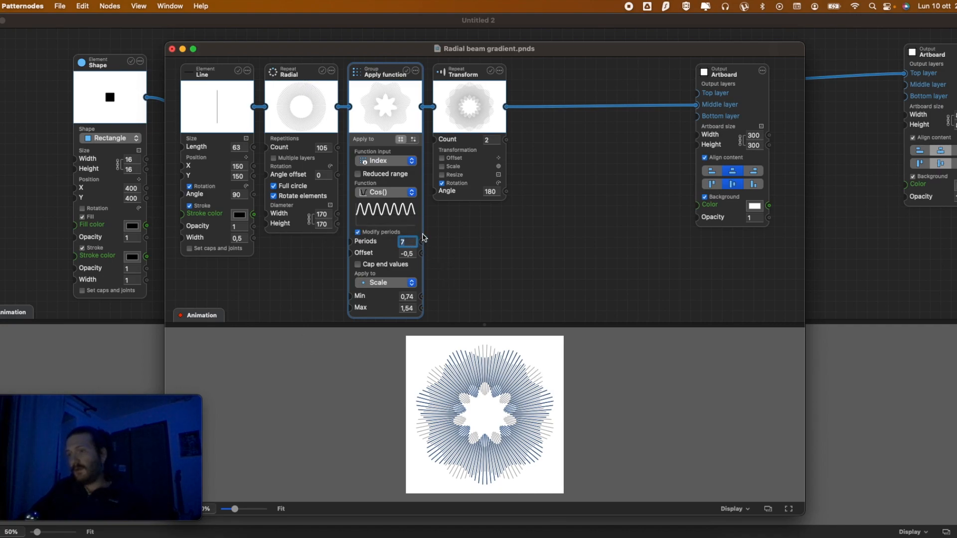
mouse_move(403, 242)
drag(483, 246, 495, 245)
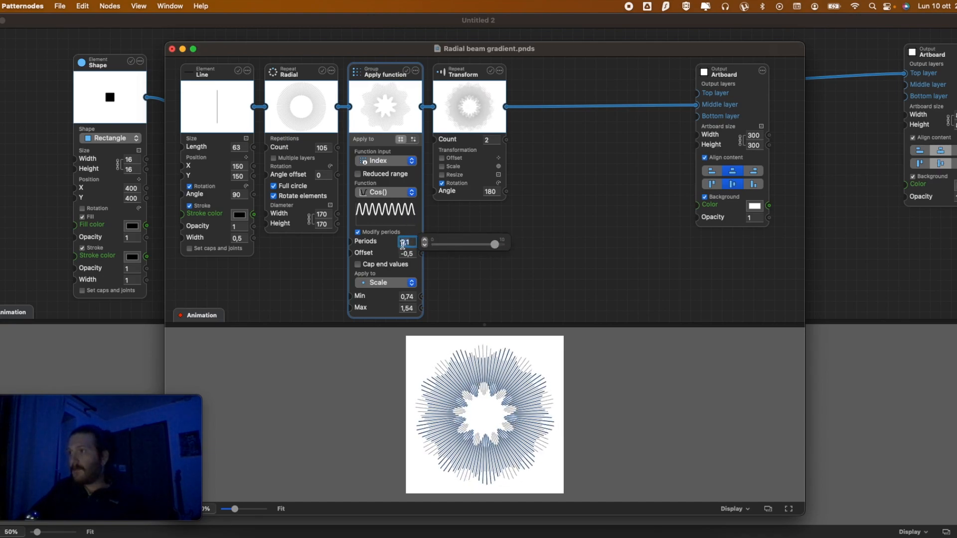
click(172, 49)
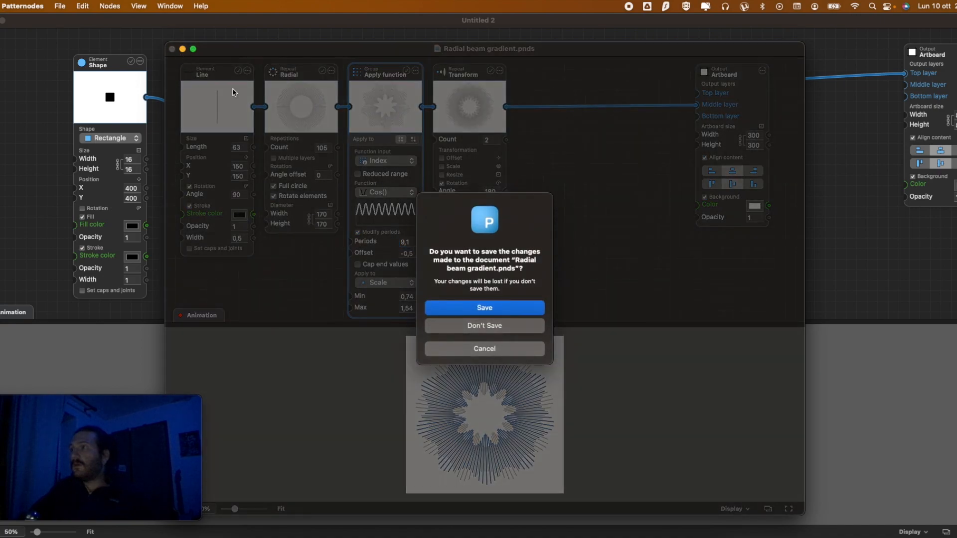
click(496, 326)
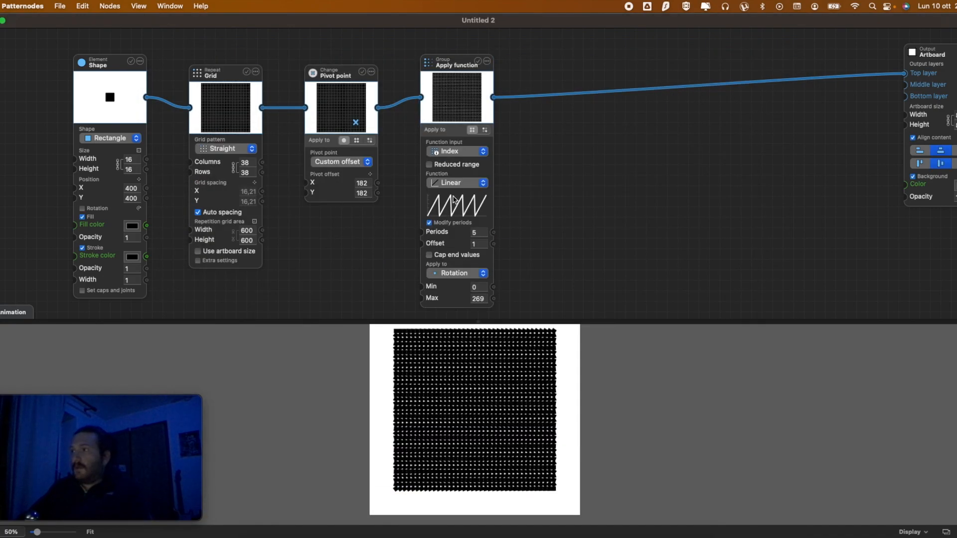
- Set the Pivot point node to Center and turn off the fill in the Shape node
drag(439, 60, 450, 60)
click(365, 160)
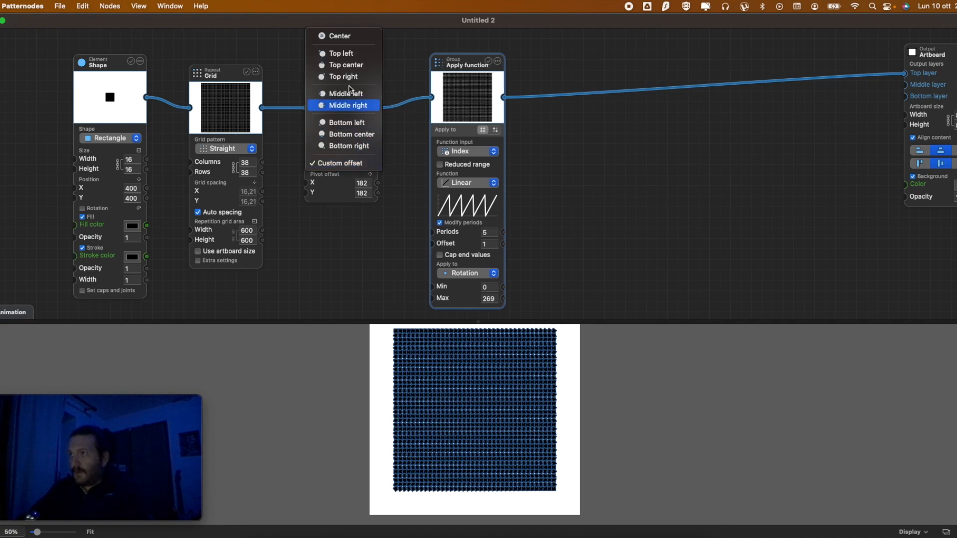
click(344, 37)
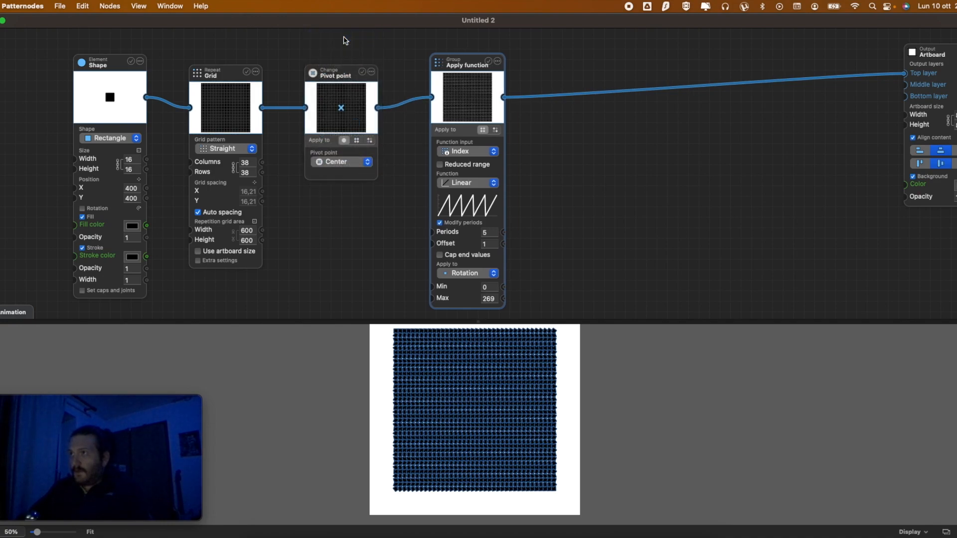
click(473, 156)
click(529, 160)
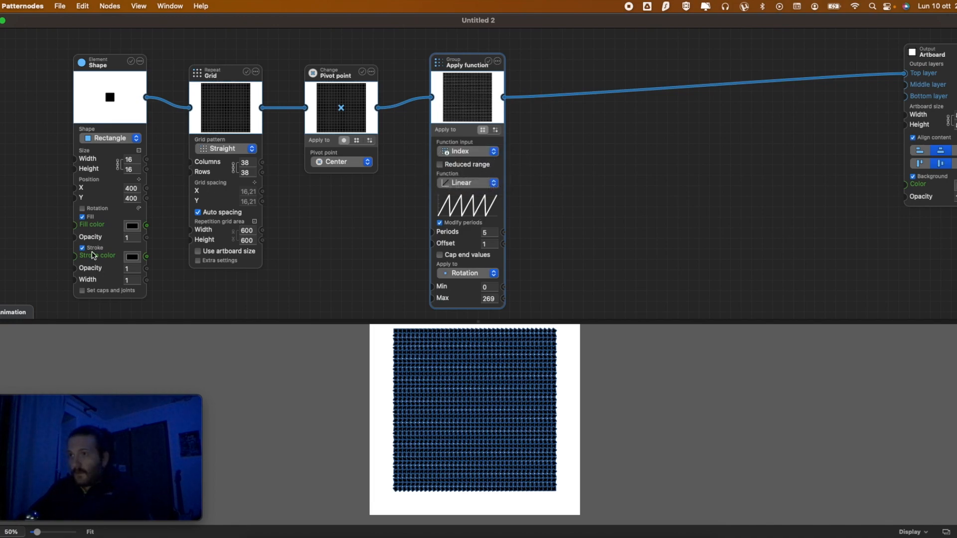
click(90, 218)
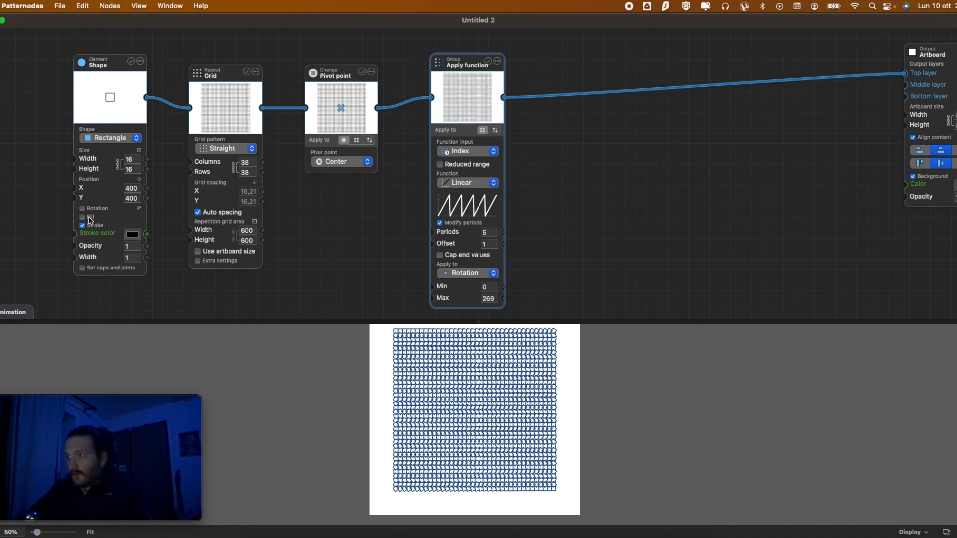
- Set the Apply function node's Periods to 4 and Offset to 0, and switch its function input to Pivot distance
mouse_move(483, 238)
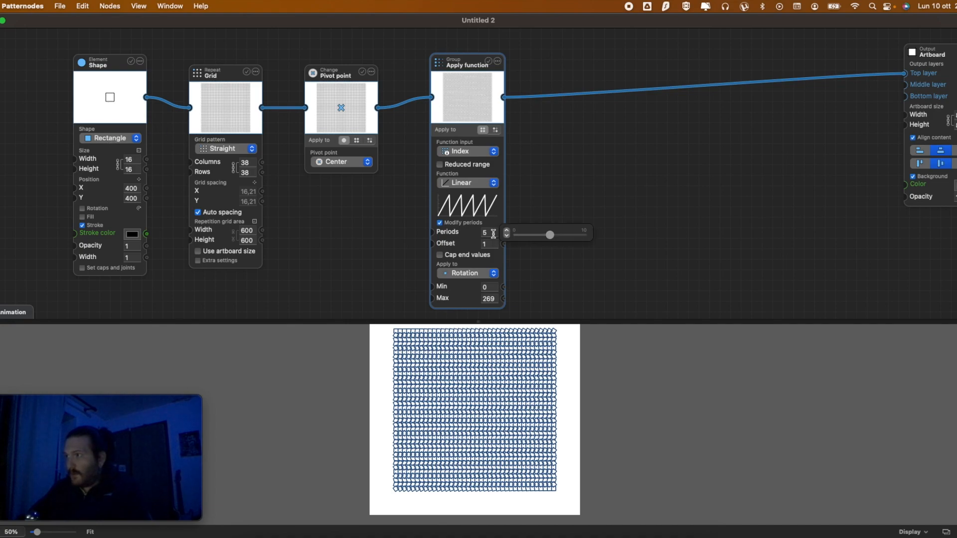
double_click(493, 233)
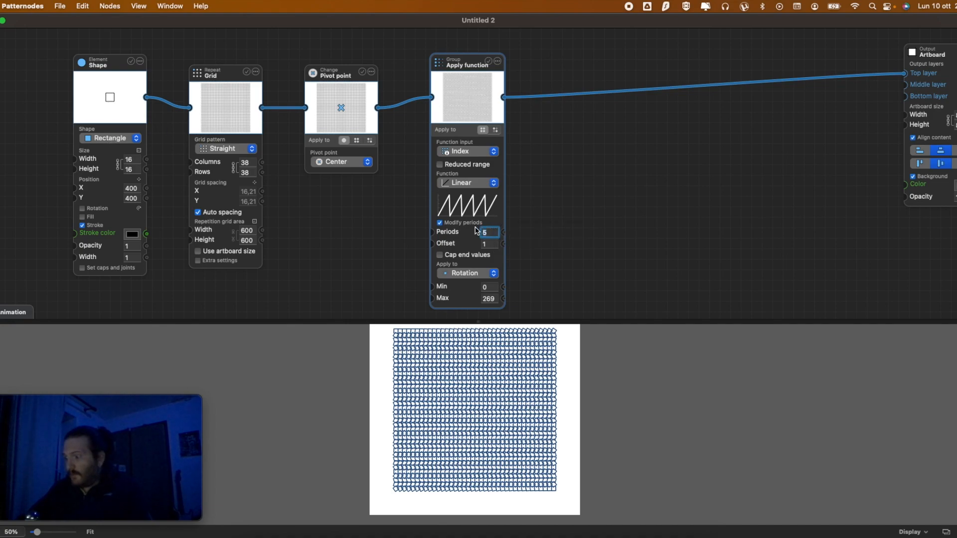
text(4)
key(Tab)
key(Tab)
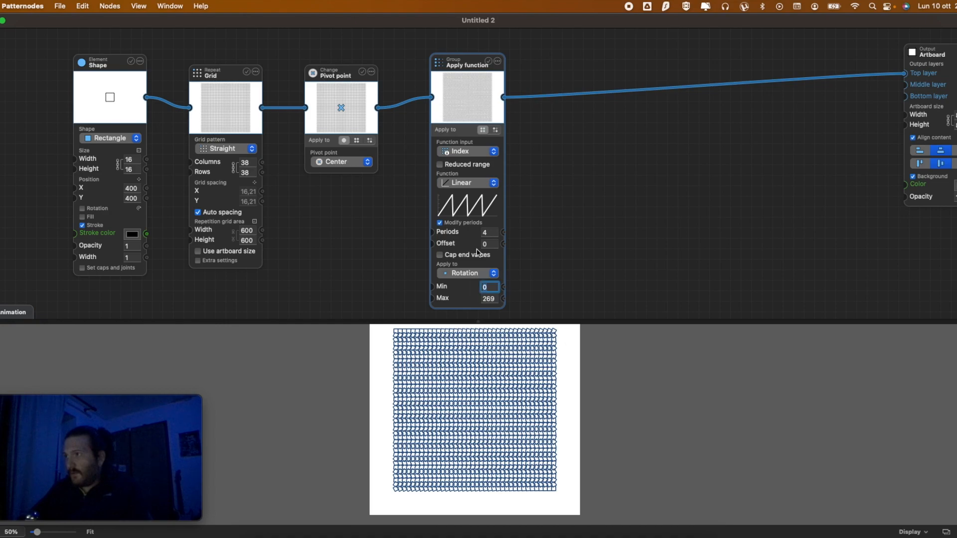
click(469, 152)
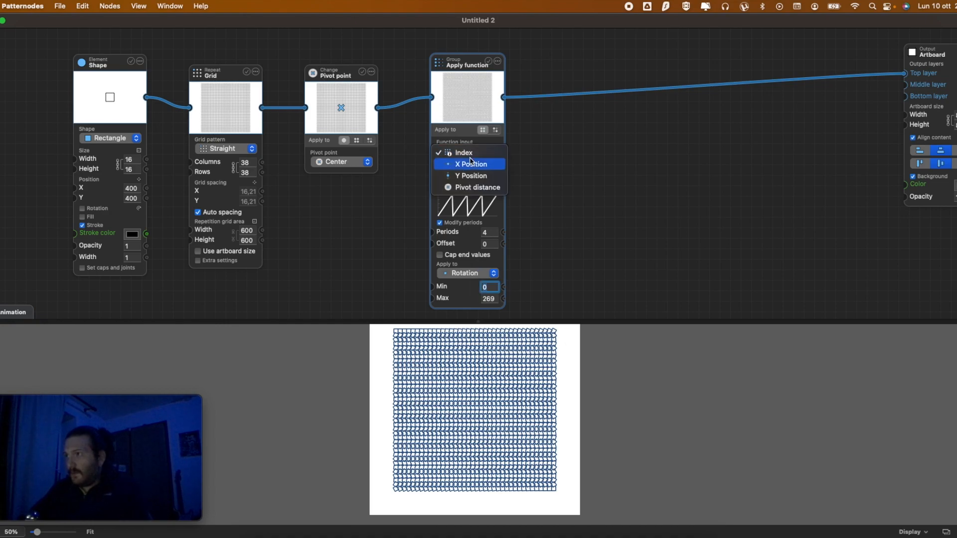
click(469, 190)
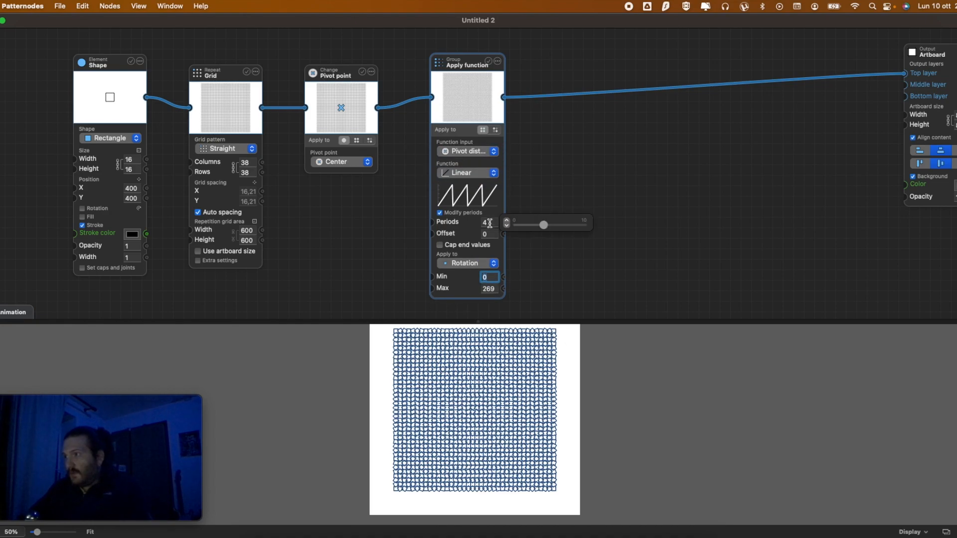
- Apply the function to Scale Y and set its Max to 2
click(480, 263)
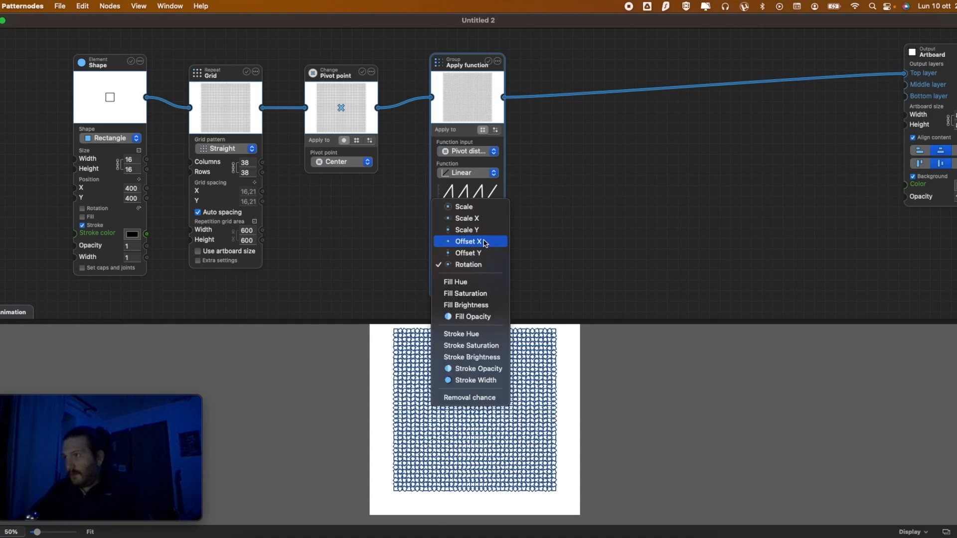
click(481, 231)
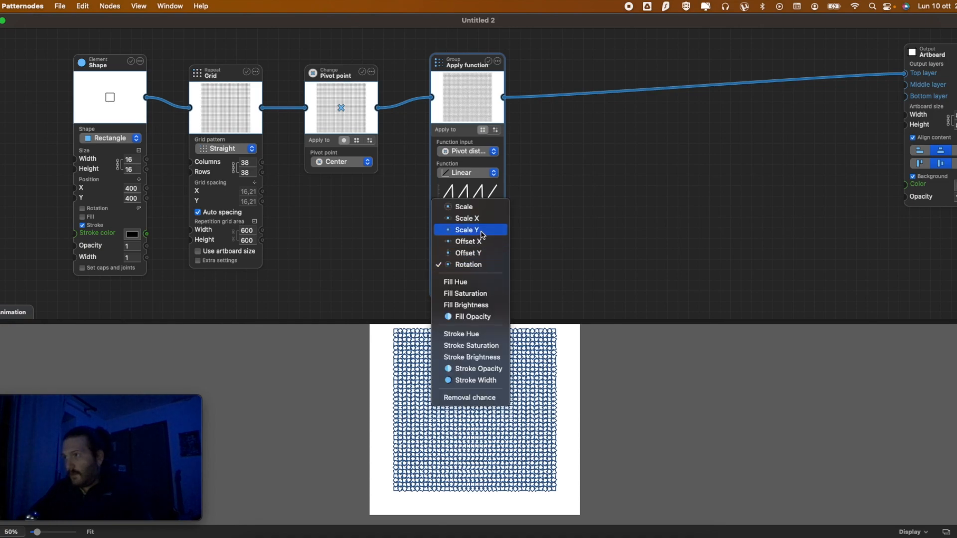
click(489, 289)
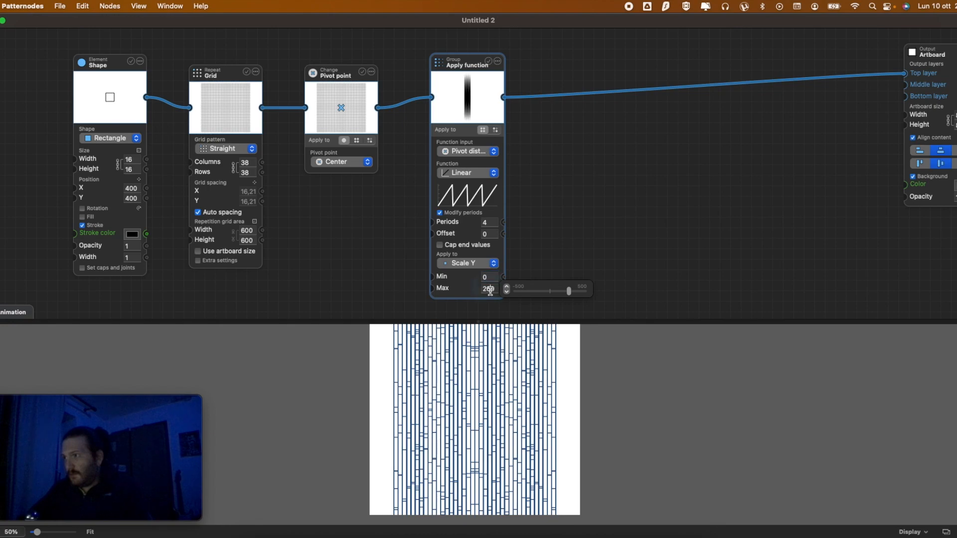
key(Return)
click(528, 267)
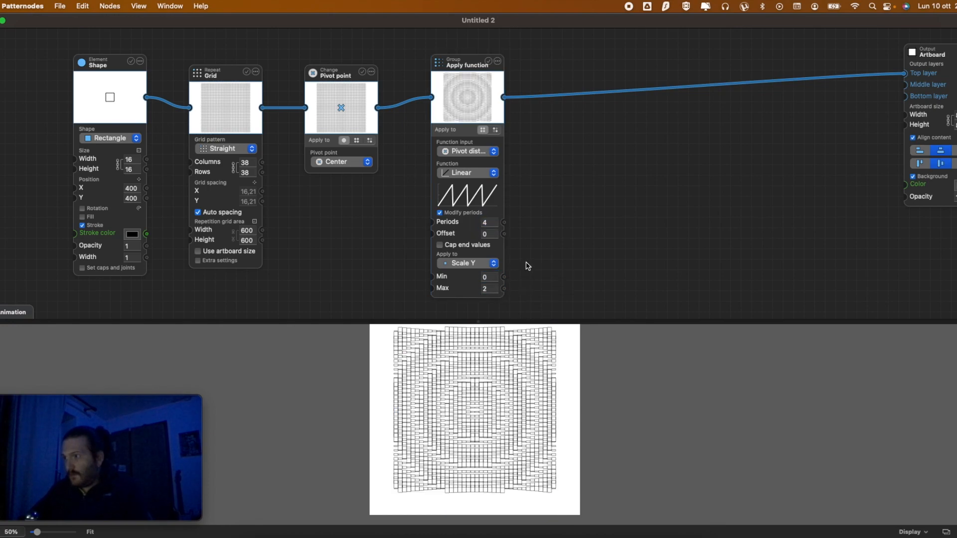
- Reduce the grid to 24 columns and rows, and raise the Apply function node's Max to 7,2
scroll(506, 363, up, 3)
click(248, 163)
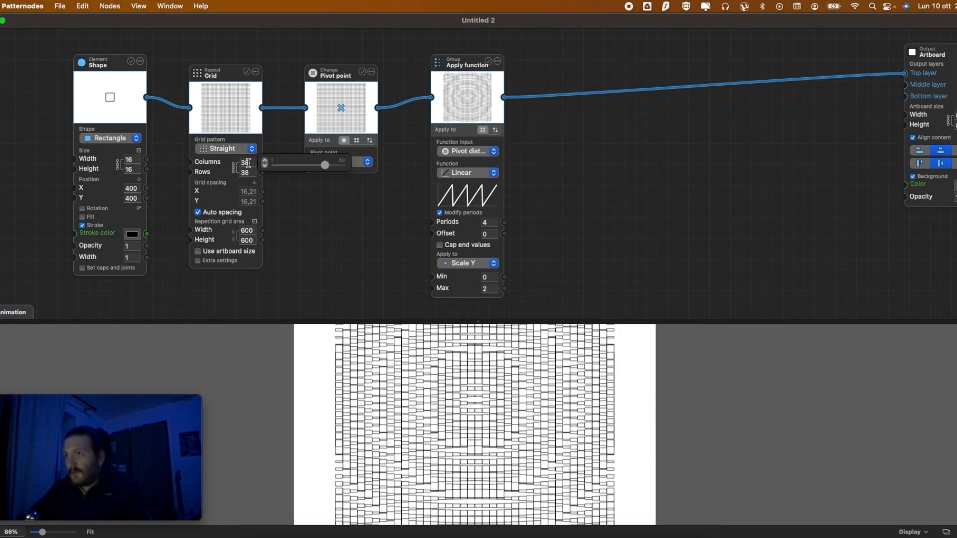
drag(325, 166, 307, 167)
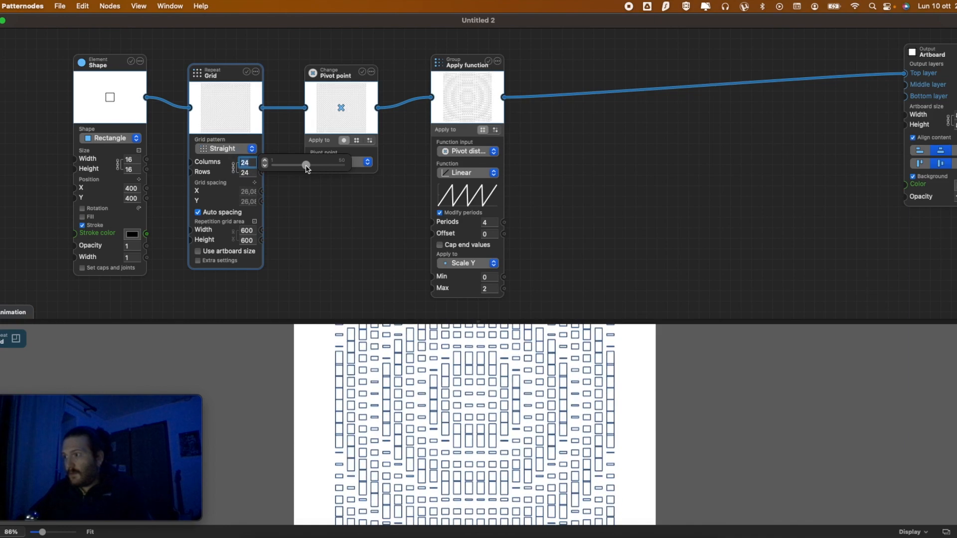
mouse_move(495, 290)
drag(557, 291, 575, 291)
scroll(572, 369, down, 3)
scroll(573, 369, down, 2)
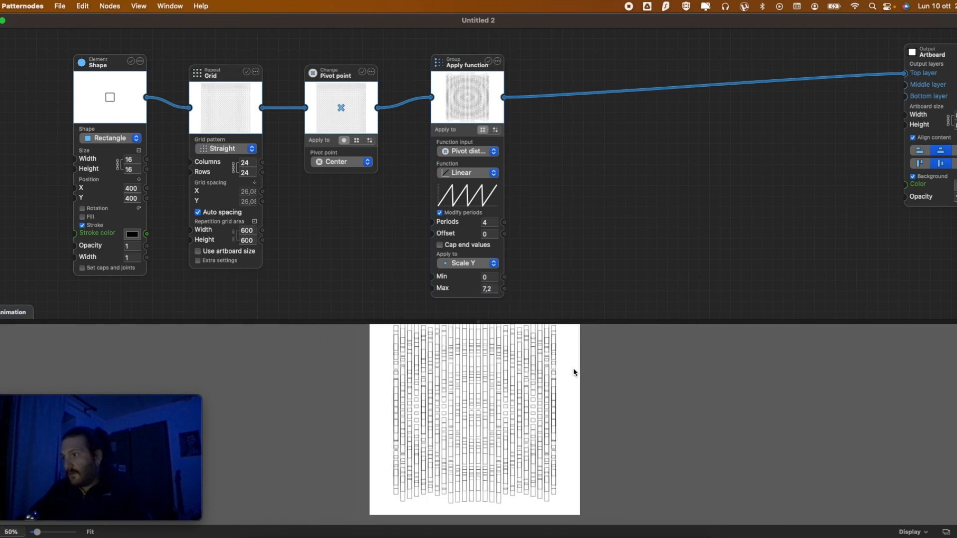
scroll(574, 369, up, 3)
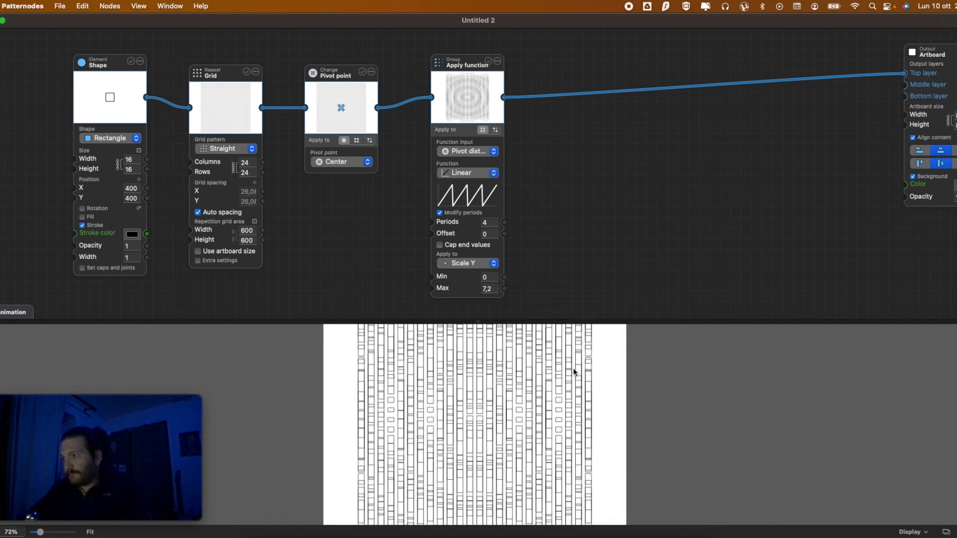
- Increase the Grid node to 50 columns and 50 rows
click(245, 162)
drag(306, 165, 344, 173)
click(593, 246)
scroll(563, 390, down, 4)
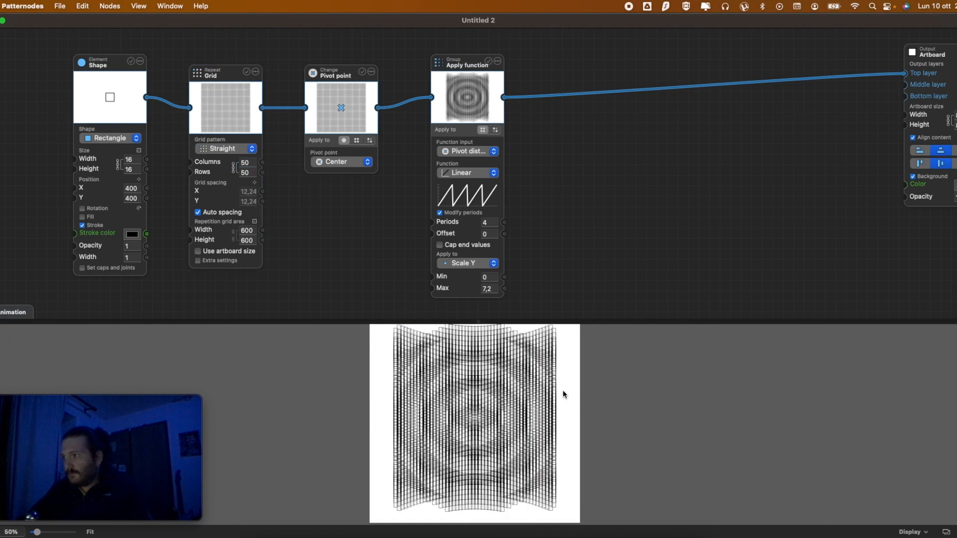
scroll(553, 377, up, 1)
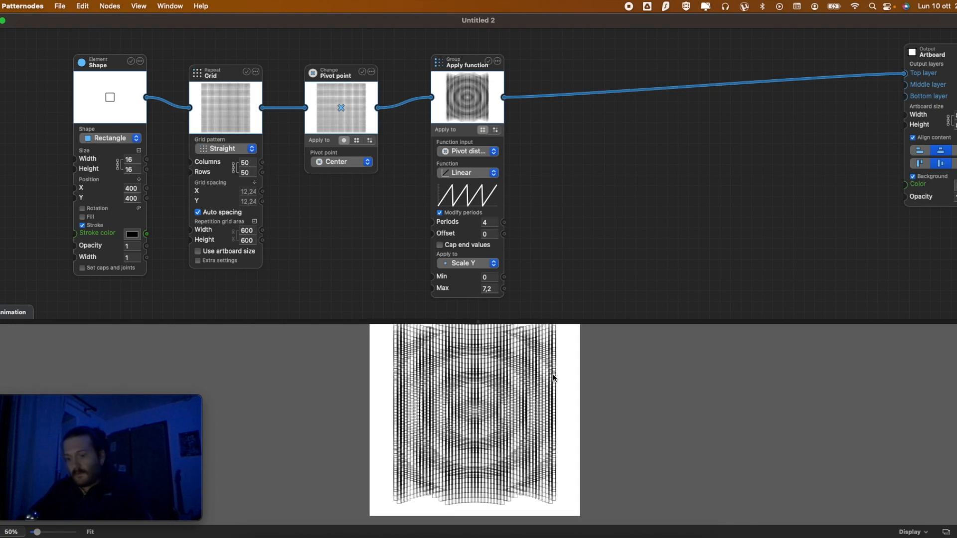
- Export the pattern as an 800 x 800 px SVG named funct.svg in the Patternodes Course folder
key(super+s)
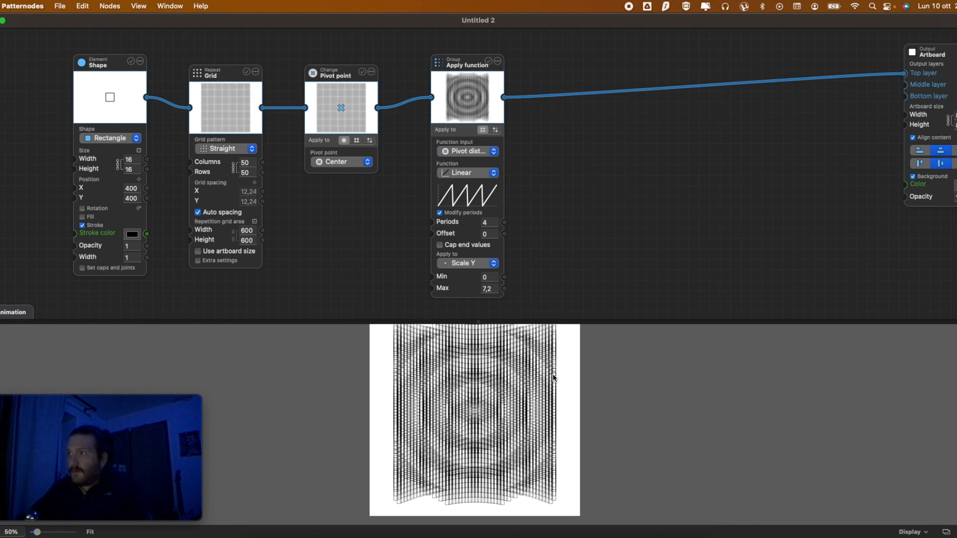
text(funct.svg)
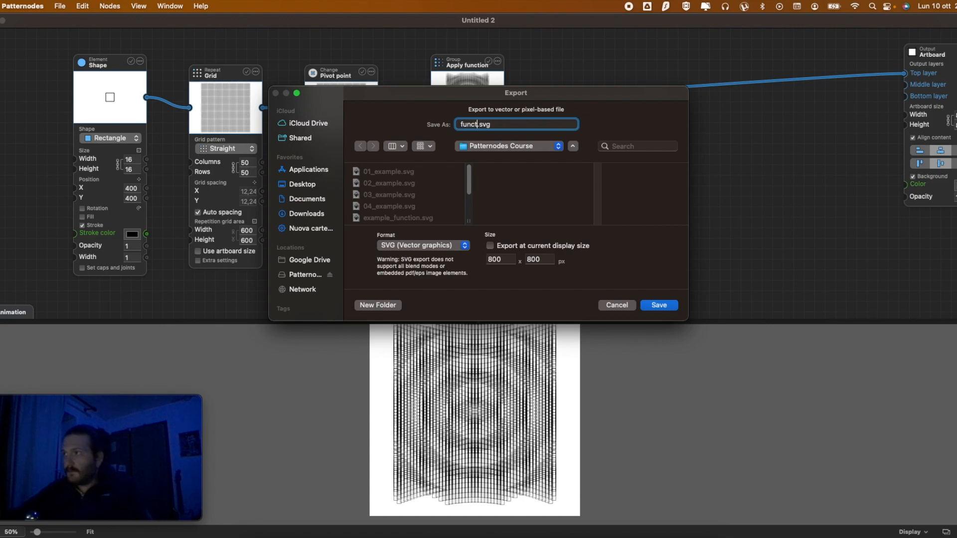
key(Return)
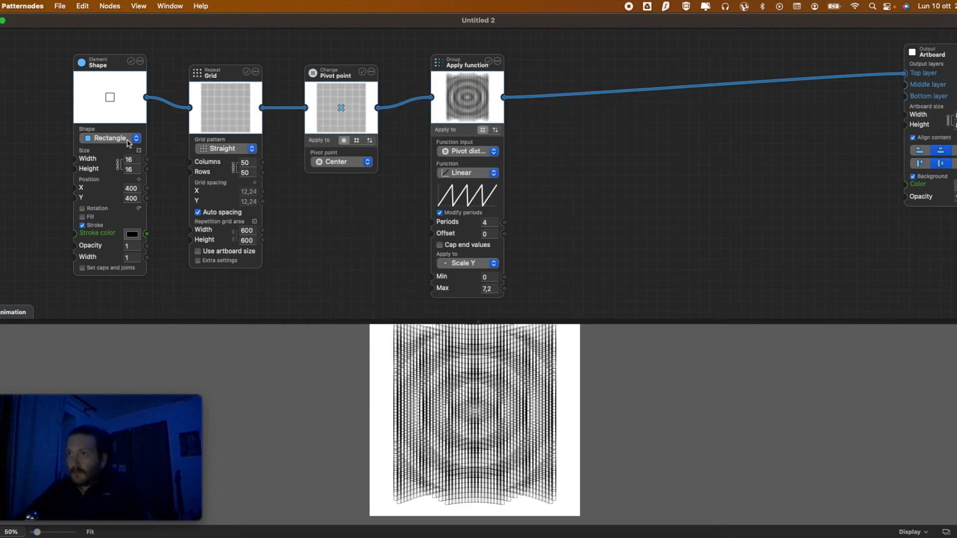
- Change the Shape node's shape to Ellipse and check the resulting pattern up close
click(111, 138)
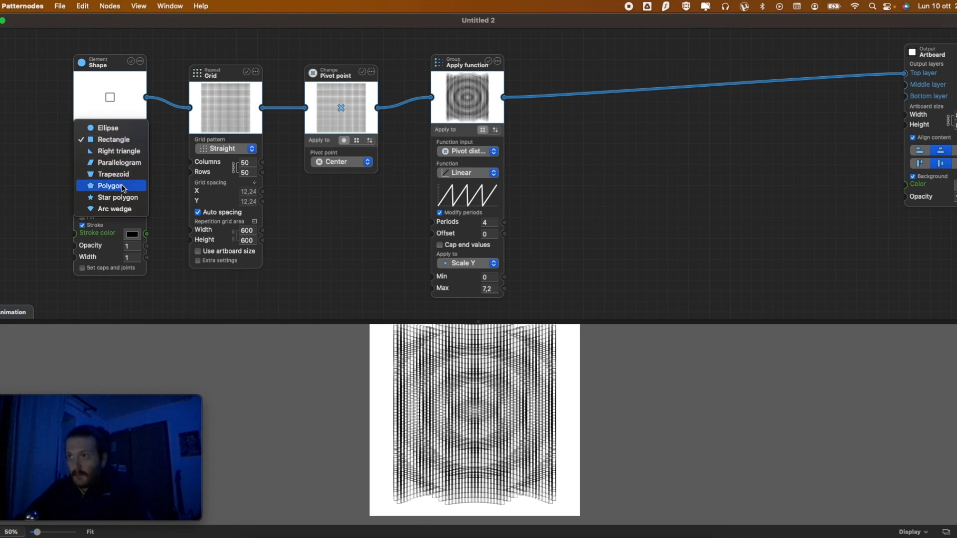
click(117, 130)
scroll(523, 384, up, 7)
scroll(522, 384, down, 4)
- Switch the Apply function node's target to Scale X and lower its Max to 0,2
click(494, 265)
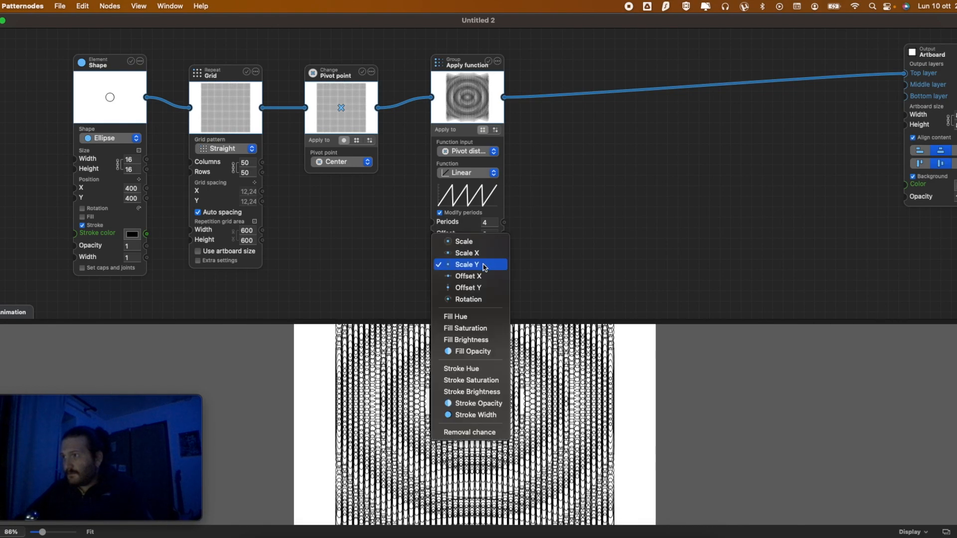
click(466, 251)
scroll(499, 382, down, 2)
scroll(498, 382, down, 1)
scroll(498, 379, down, 1)
scroll(498, 379, up, 1)
mouse_move(490, 287)
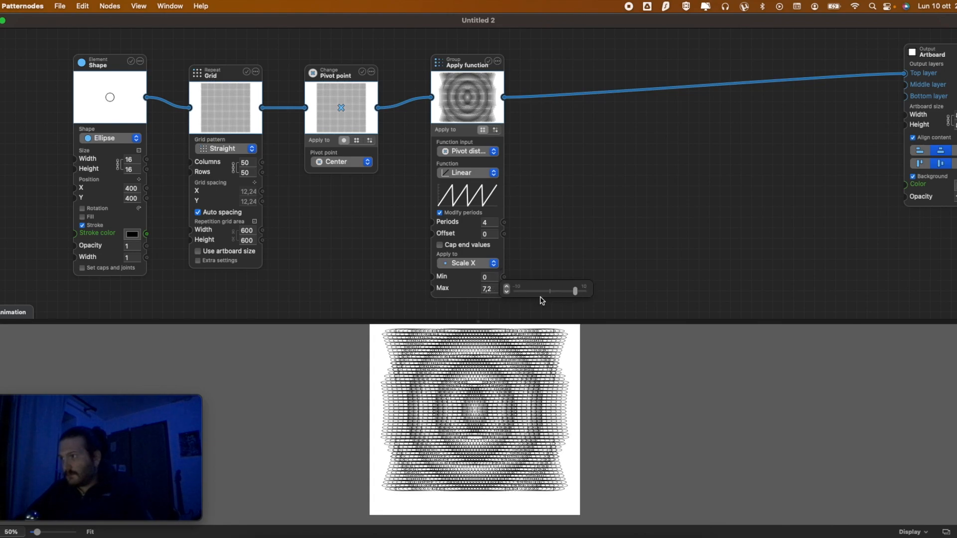
drag(575, 294, 549, 293)
scroll(536, 385, up, 10)
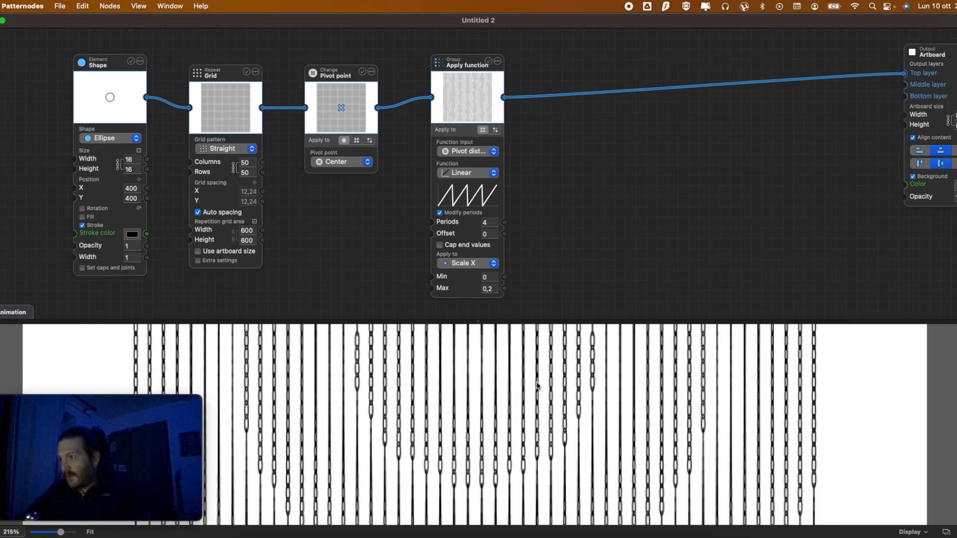
scroll(536, 385, down, 7)
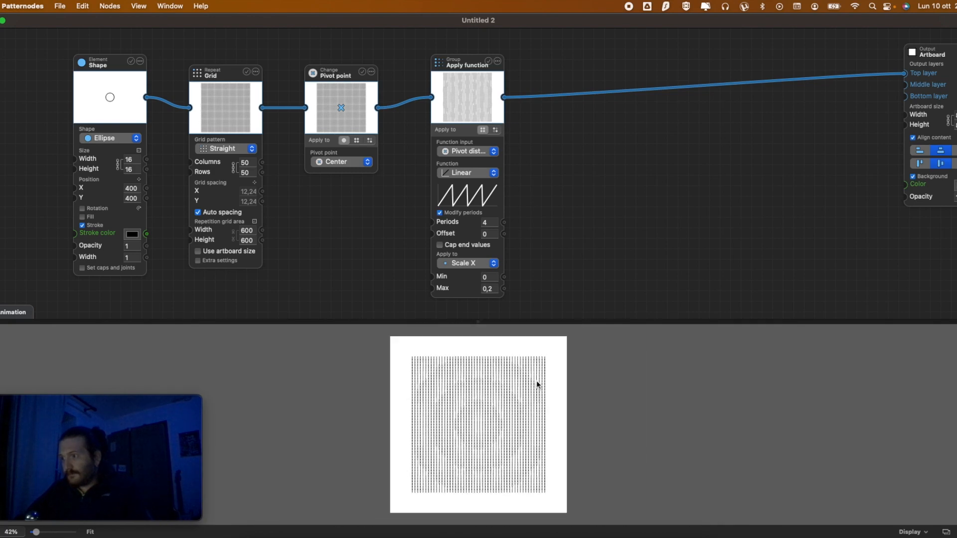
- Export the pattern as an SVG named function2.svg
key(super+e)
text(function2)
key(Return)
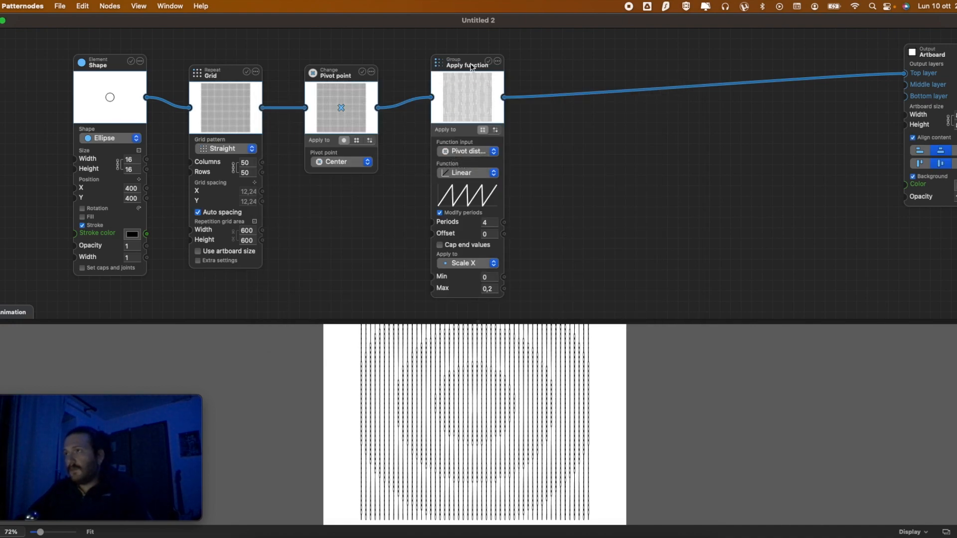
- Try the Cubed and Sin() functions on the Apply function node and settle on Cos()
click(477, 173)
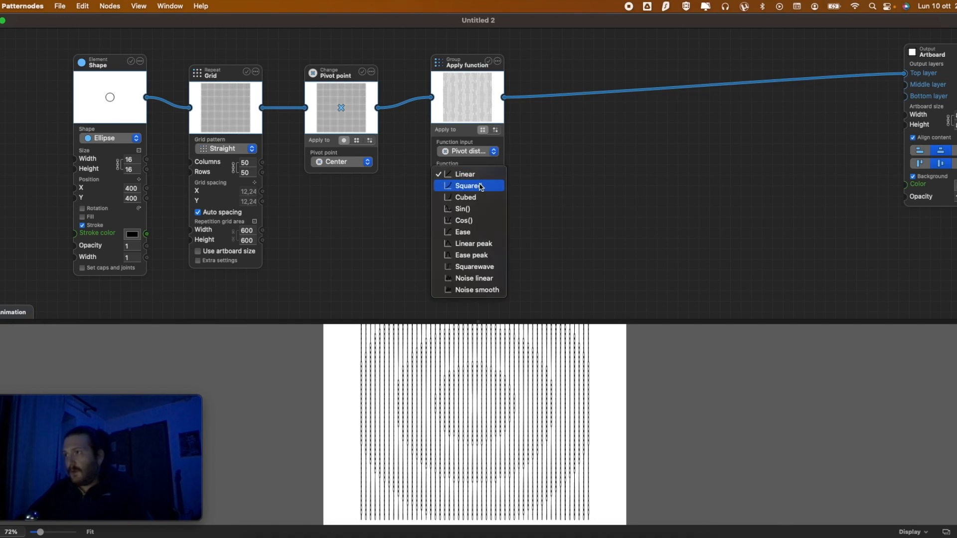
click(478, 197)
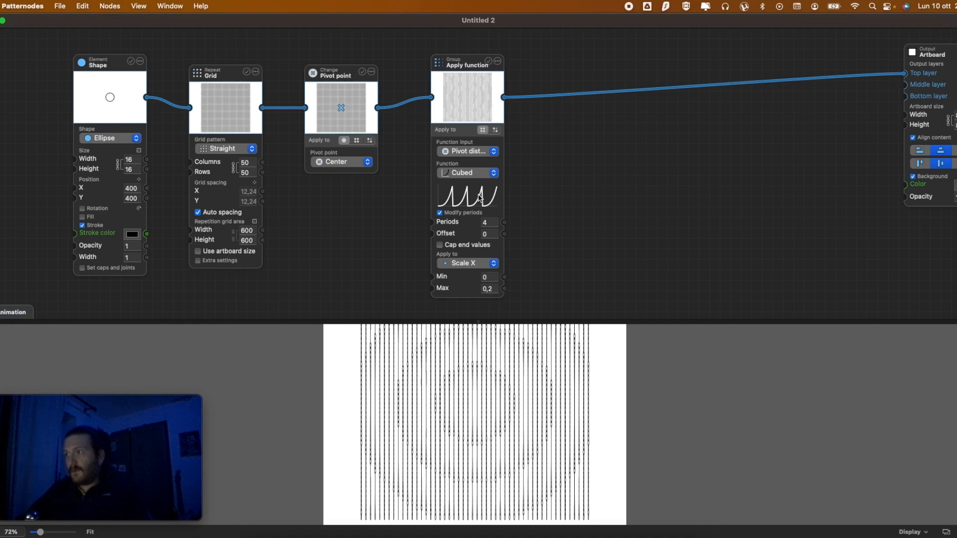
click(477, 174)
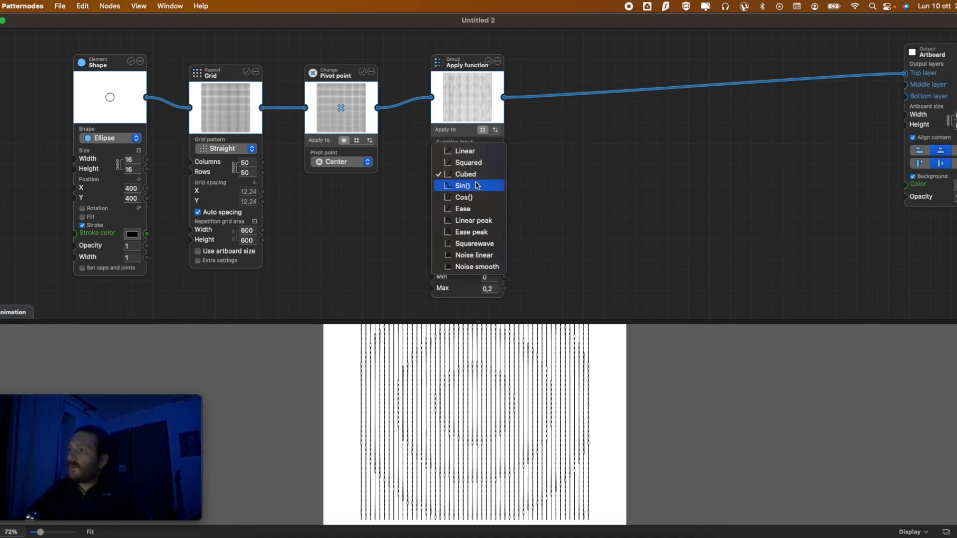
click(485, 184)
click(481, 173)
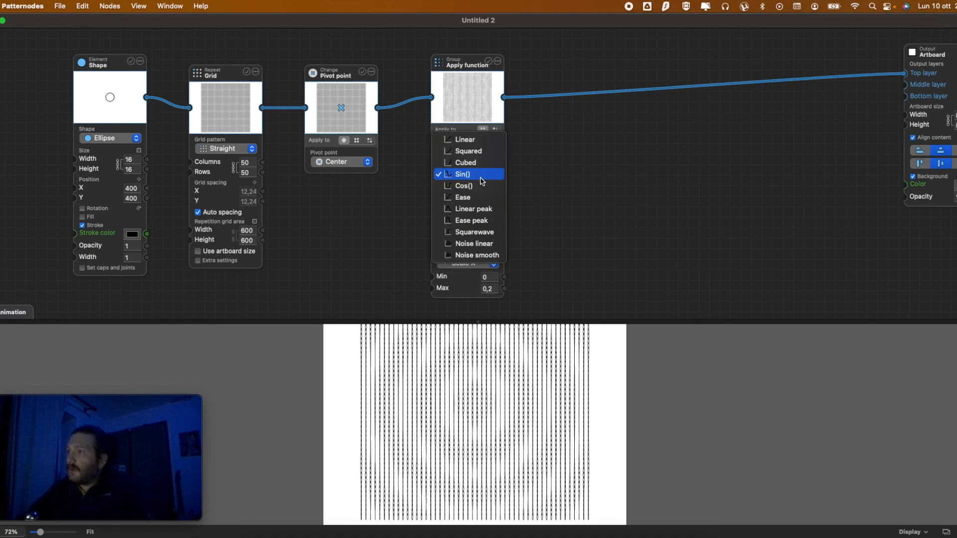
click(479, 189)
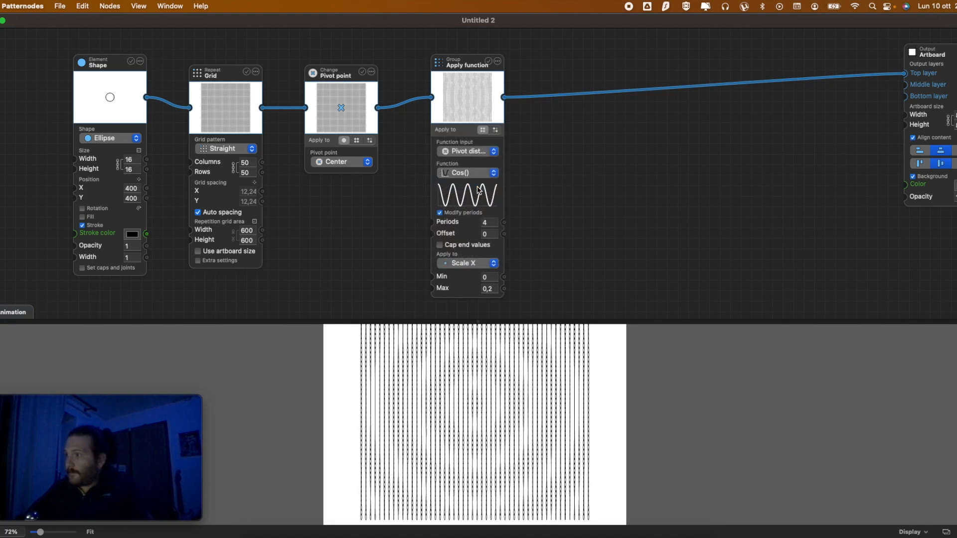
- Raise the Apply function node's Periods to 6,2 and its Max to 0,48
click(488, 222)
drag(543, 224, 558, 225)
click(487, 289)
mouse_move(553, 290)
mouse_down()
mouse_move(570, 292)
mouse_move(553, 289)
mouse_up()
scroll(562, 359, down, 5)
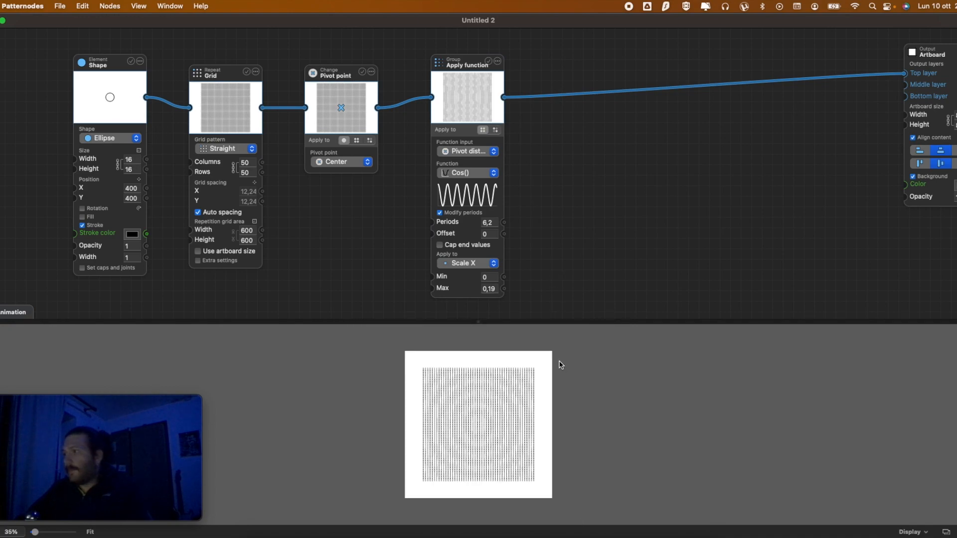
scroll(559, 364, up, 2)
mouse_move(502, 293)
- Switch the Apply function node's target to Scale and check the resulting circles up close
click(473, 264)
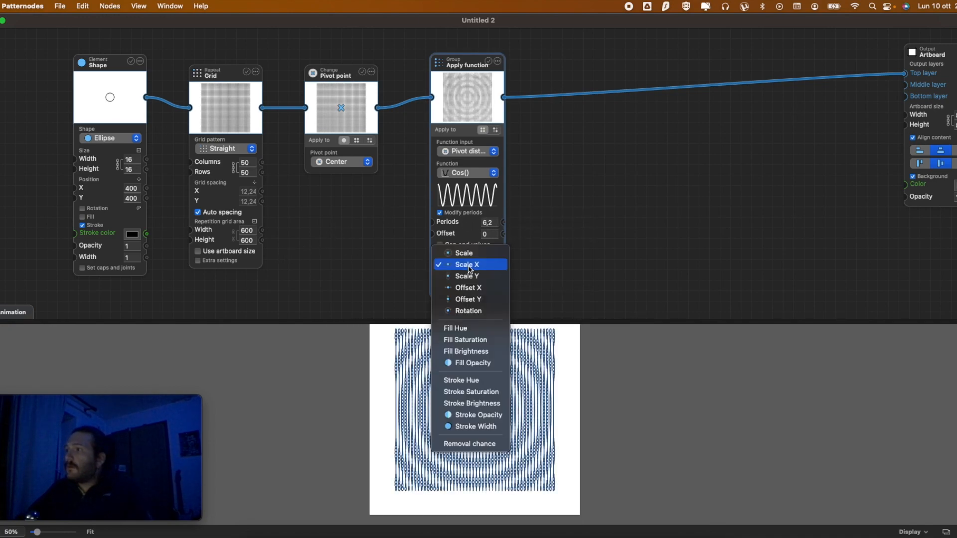
click(467, 250)
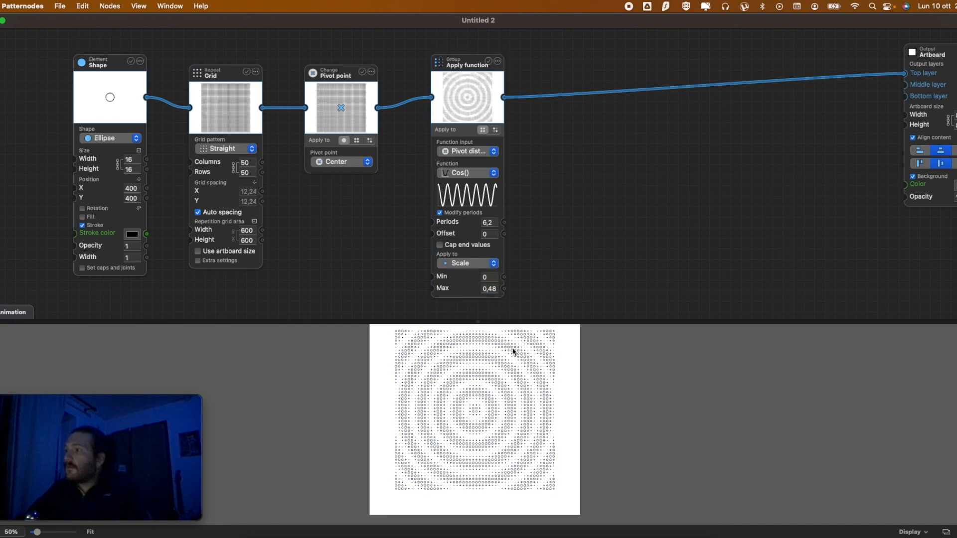
scroll(511, 351, up, 6)
scroll(534, 354, down, 4)
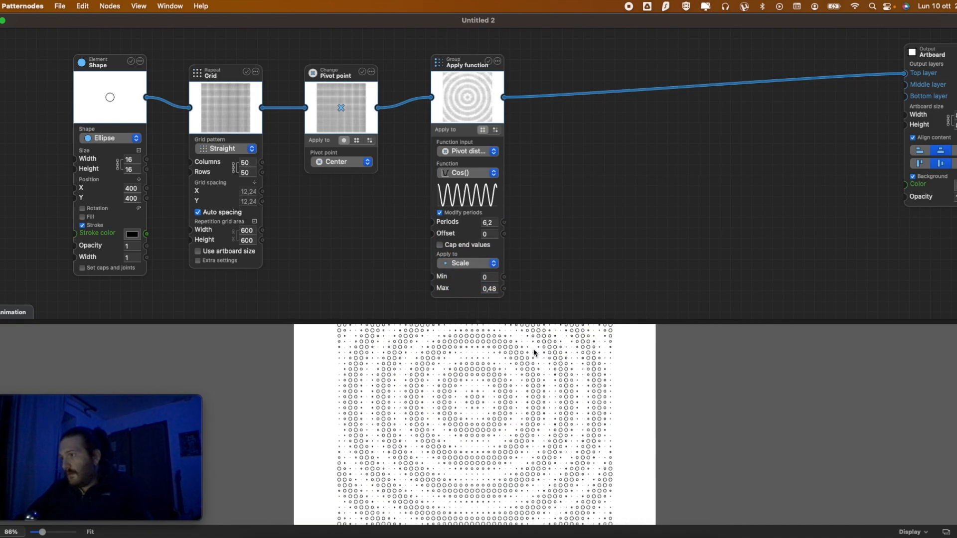
scroll(533, 352, up, 4)
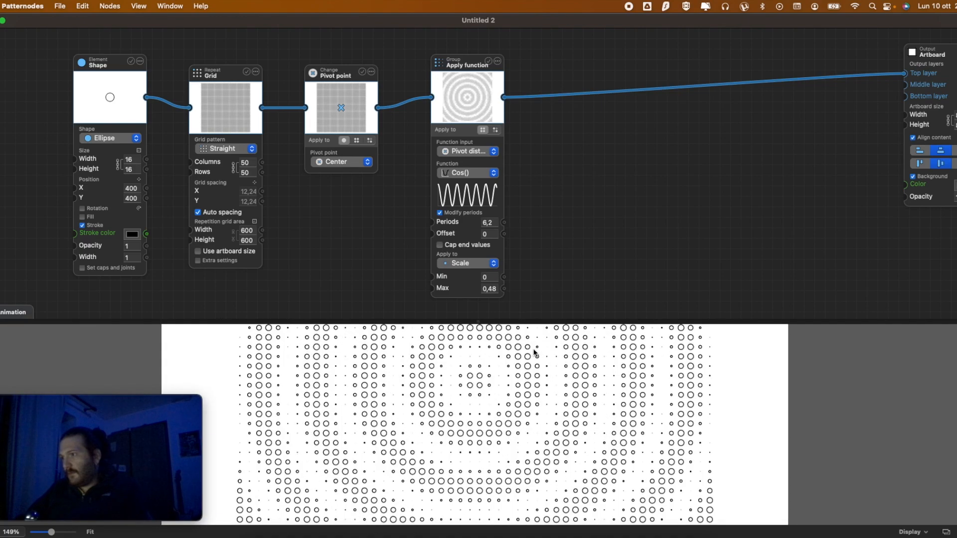
- Try a fill on the Shape node's ellipses and turn it back off
click(83, 217)
scroll(423, 446, down, 5)
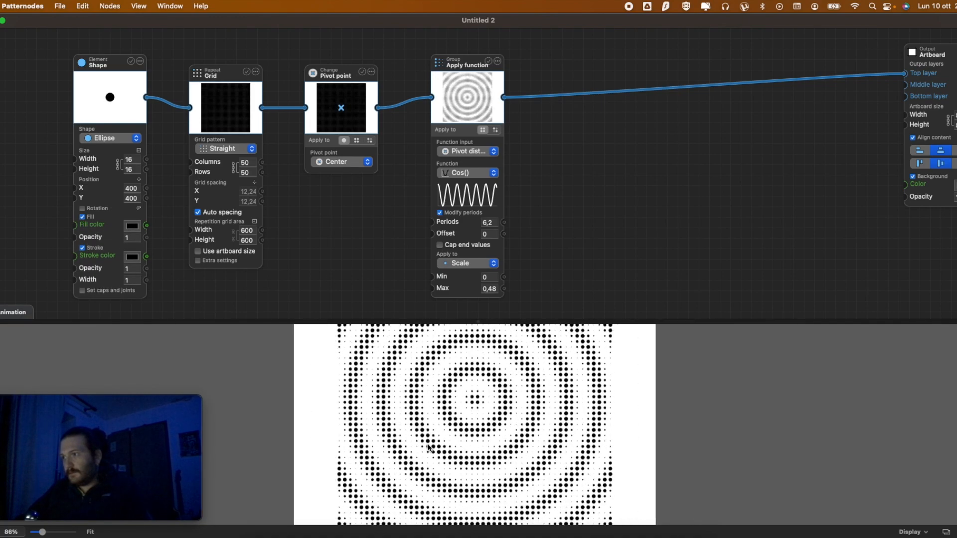
click(90, 218)
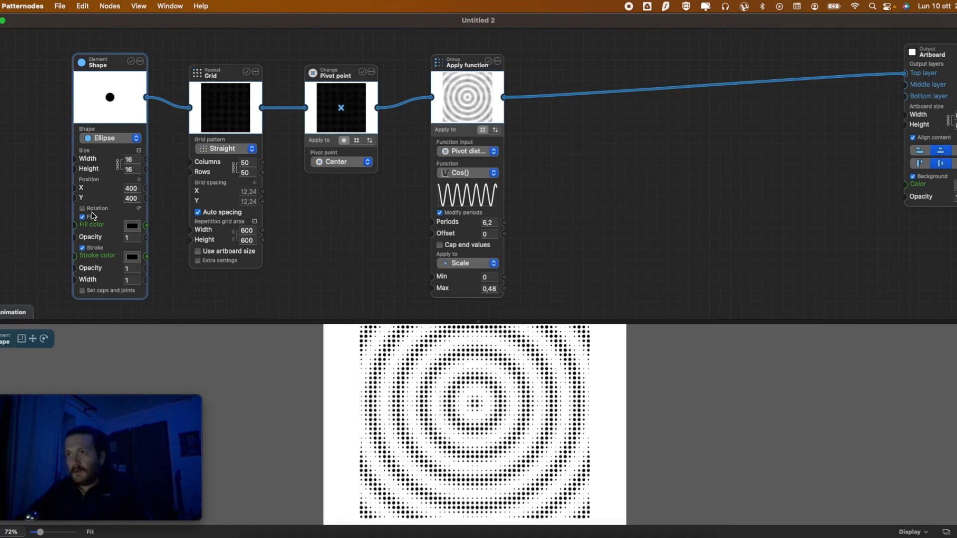
- Export the concentric-ring ellipse pattern as an 800 x 800 px SVG in the Patternodes Course folder
key(super+e)
key(Right)
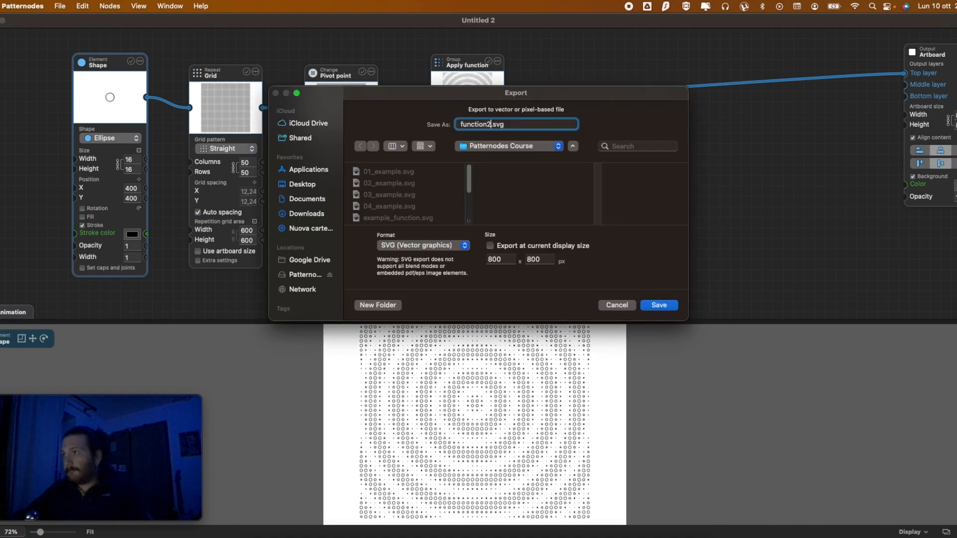
key(Return)
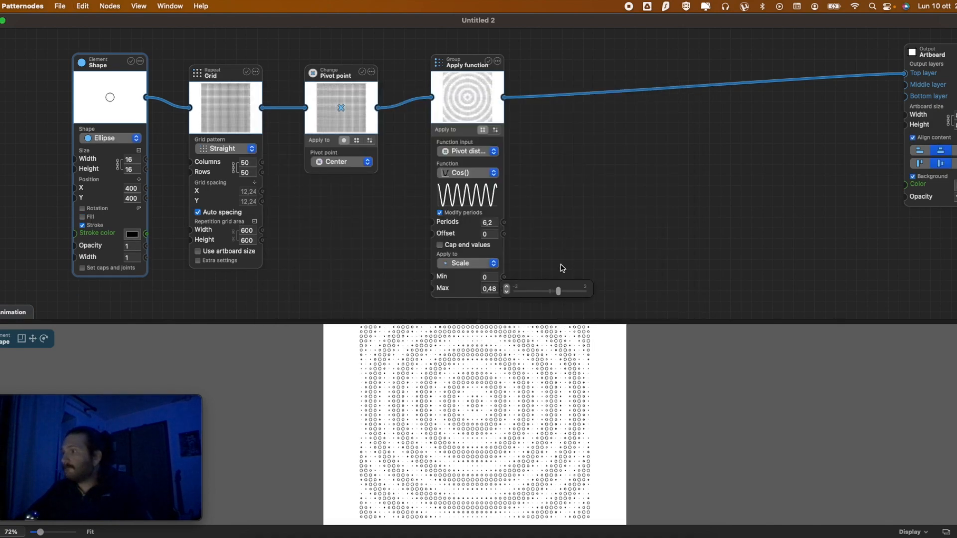
scroll(551, 437, down, 5)
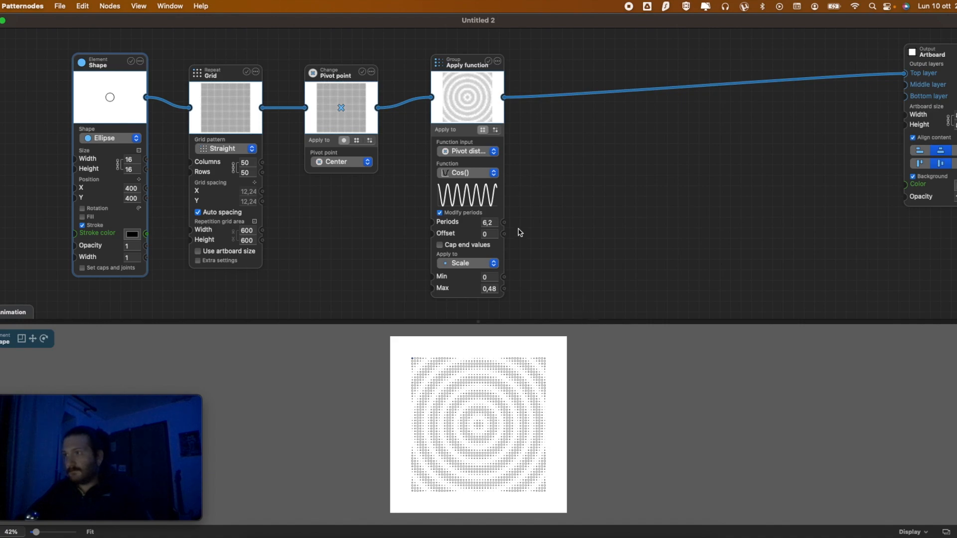
click(505, 53)
mouse_move(554, 64)
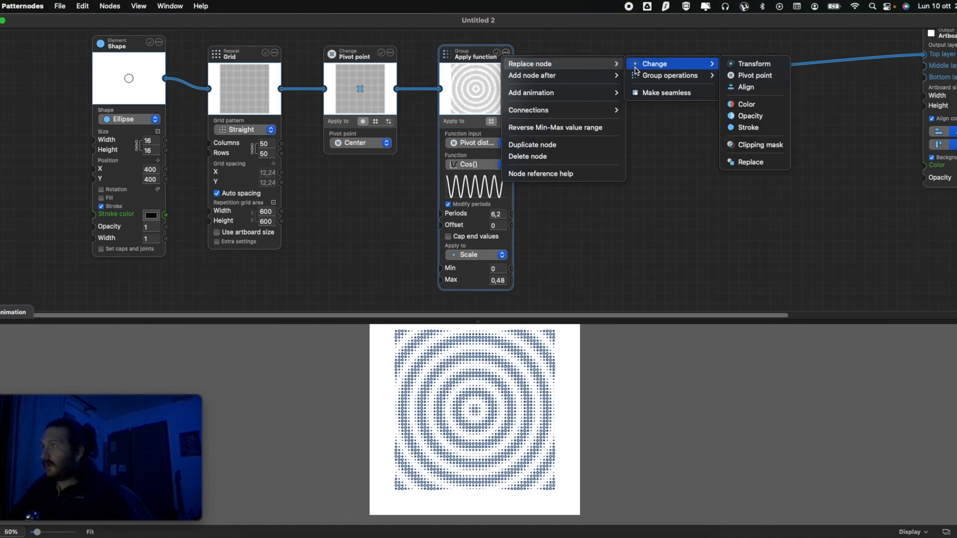
mouse_move(654, 77)
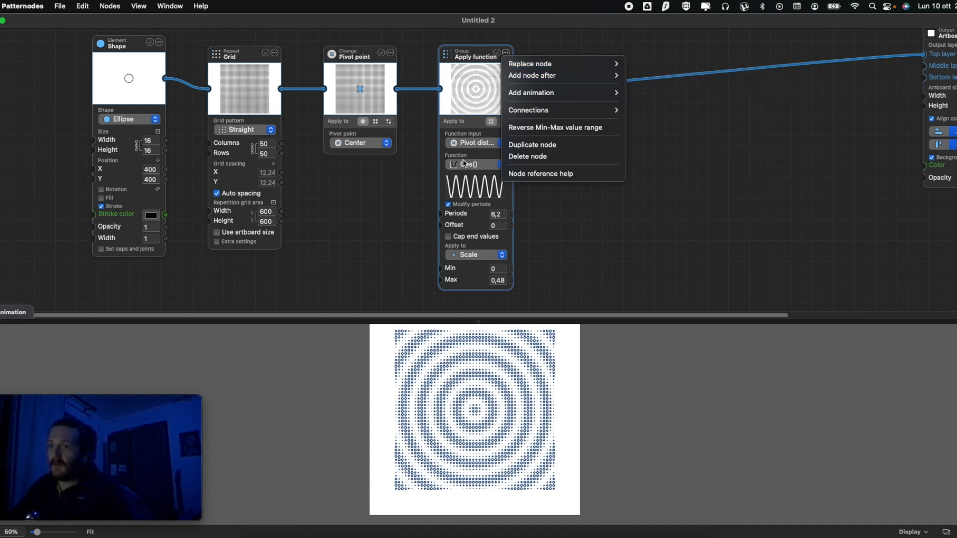
mouse_move(536, 108)
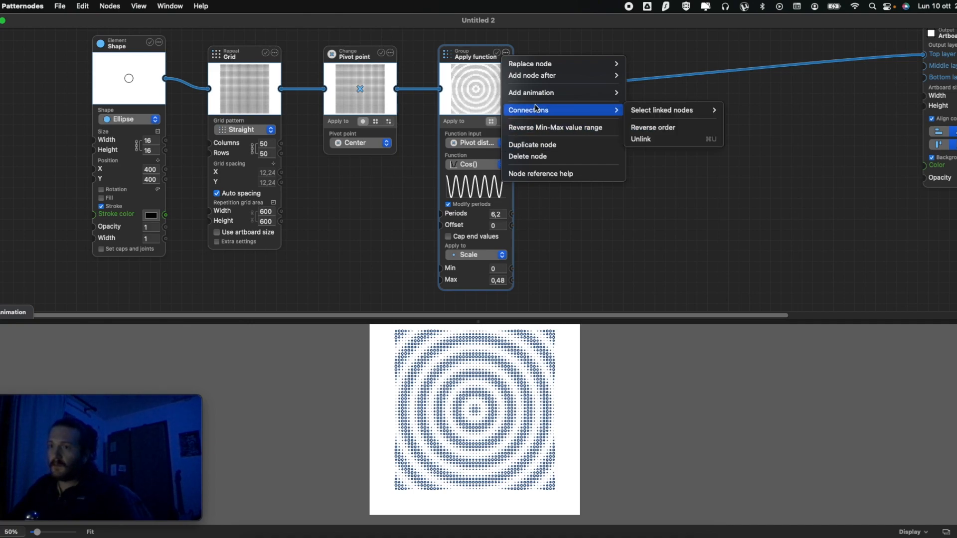
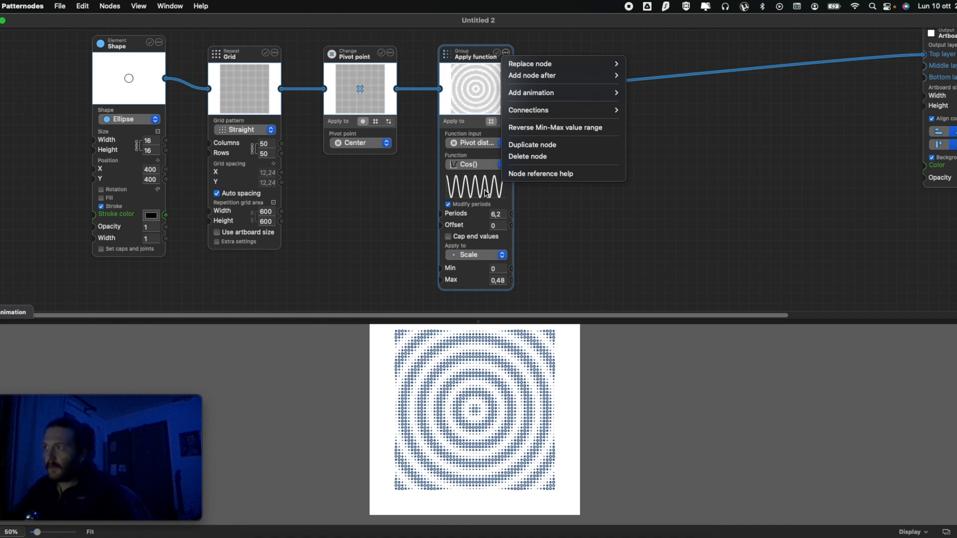
click(526, 200)
- Set the Apply function node's Periods to 1 and its function to Linear
double_click(497, 215)
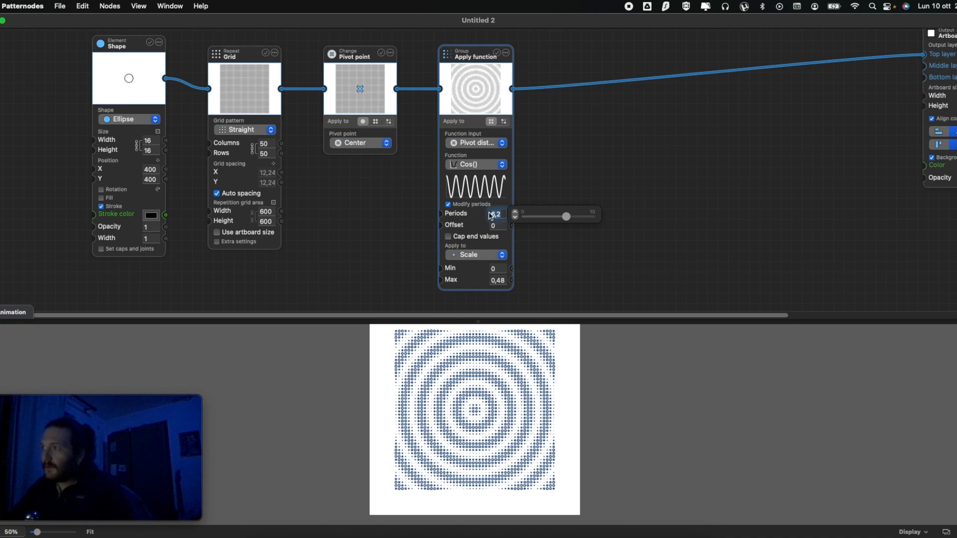
text(1)
click(551, 187)
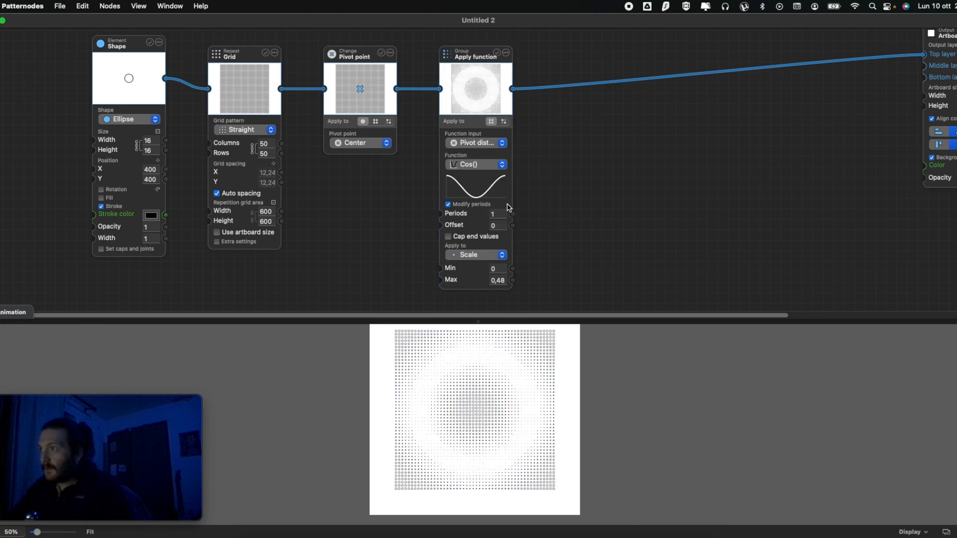
click(491, 166)
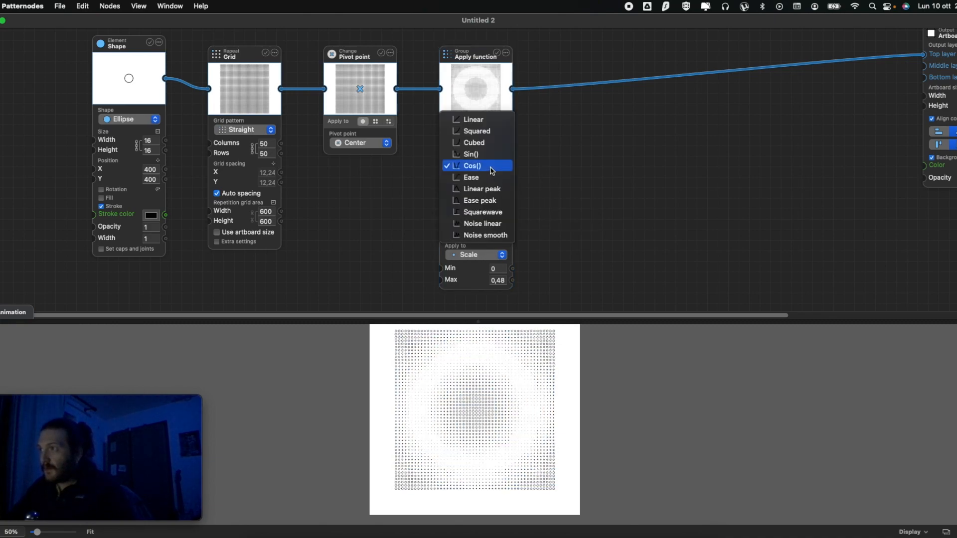
click(484, 125)
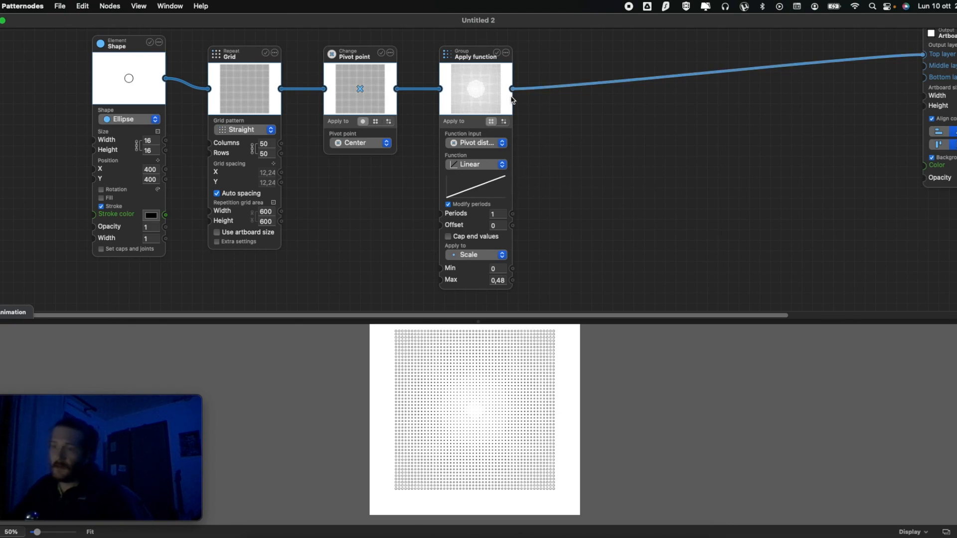
- Replace the Apply function node with an Apply graphics node and move it farther from the Pivot point node
click(506, 53)
mouse_move(515, 65)
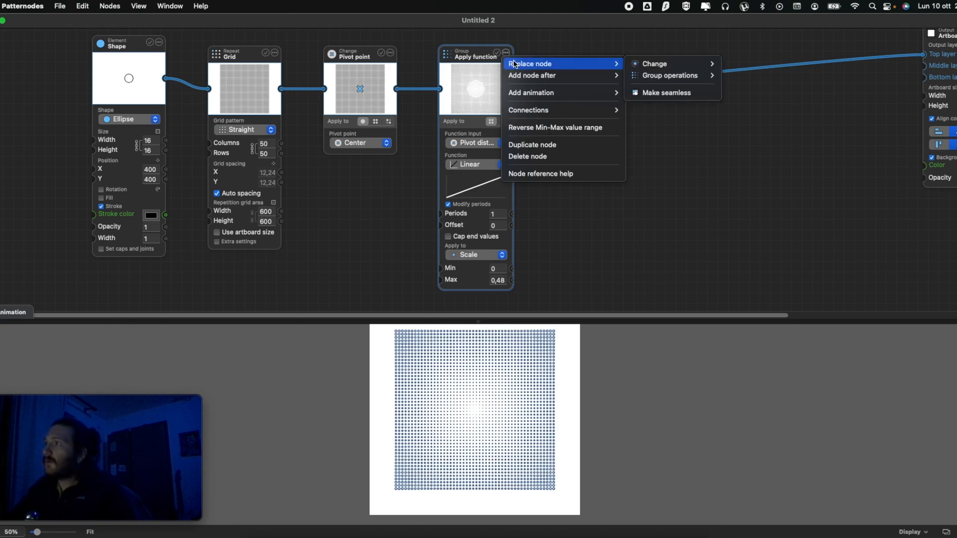
mouse_move(707, 75)
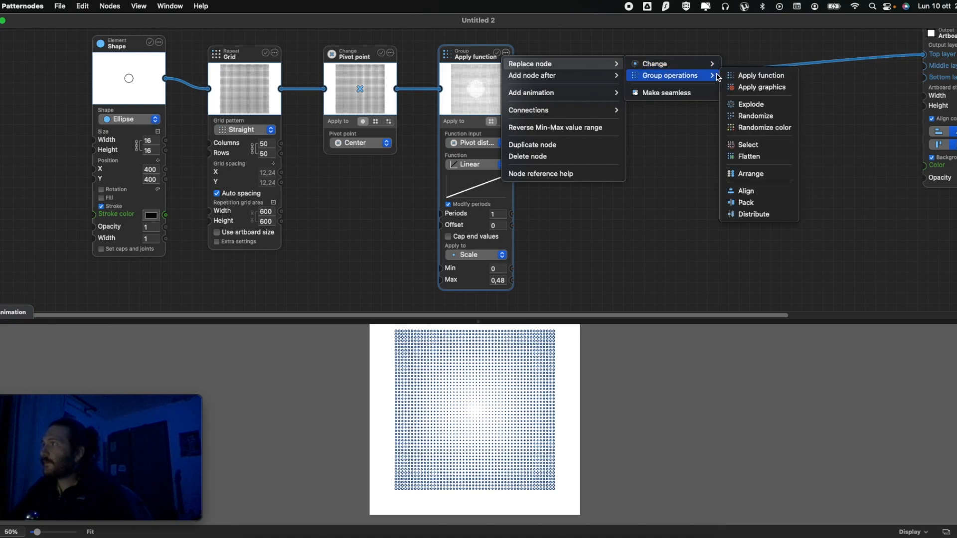
click(744, 86)
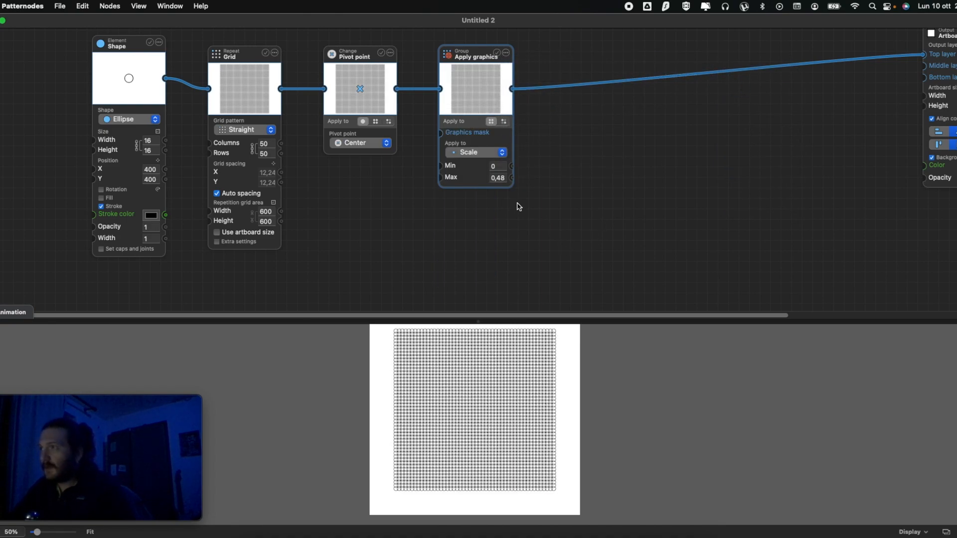
drag(478, 45, 520, 45)
- Switch to Finder, import the DALL-E angel statue PNG from the dalle2 folder, and connect it to the Apply graphics node's Graphics mask
key(super+Tab)
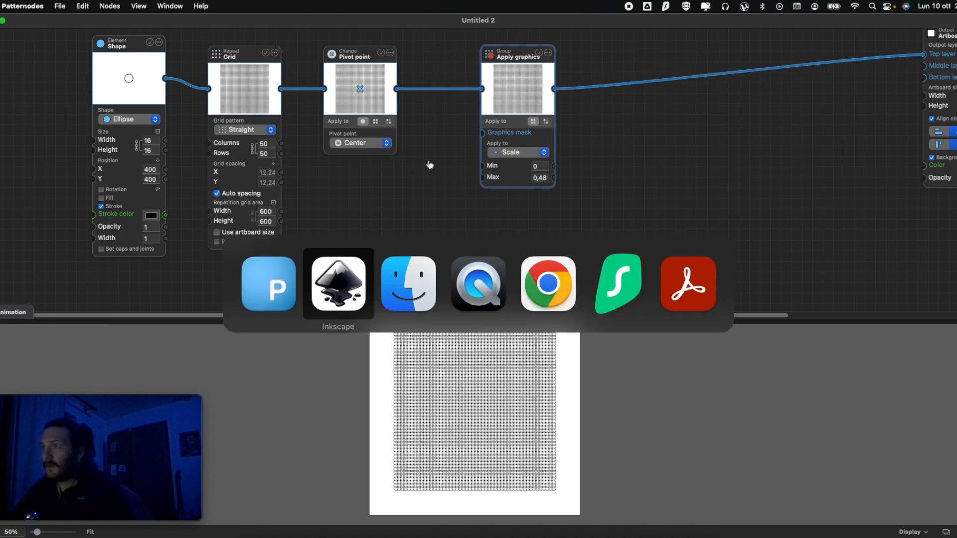
click(381, 301)
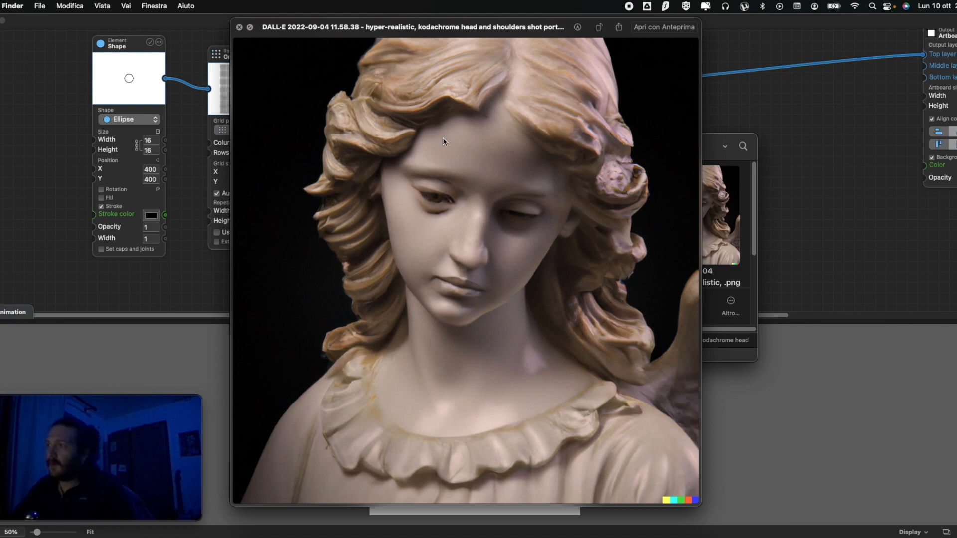
key(space)
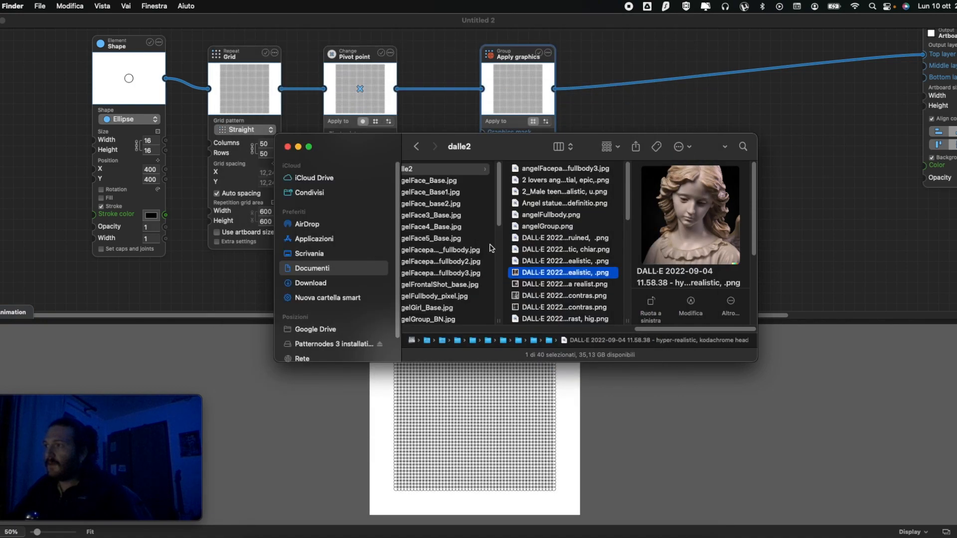
drag(526, 273, 411, 239)
drag(403, 194, 353, 218)
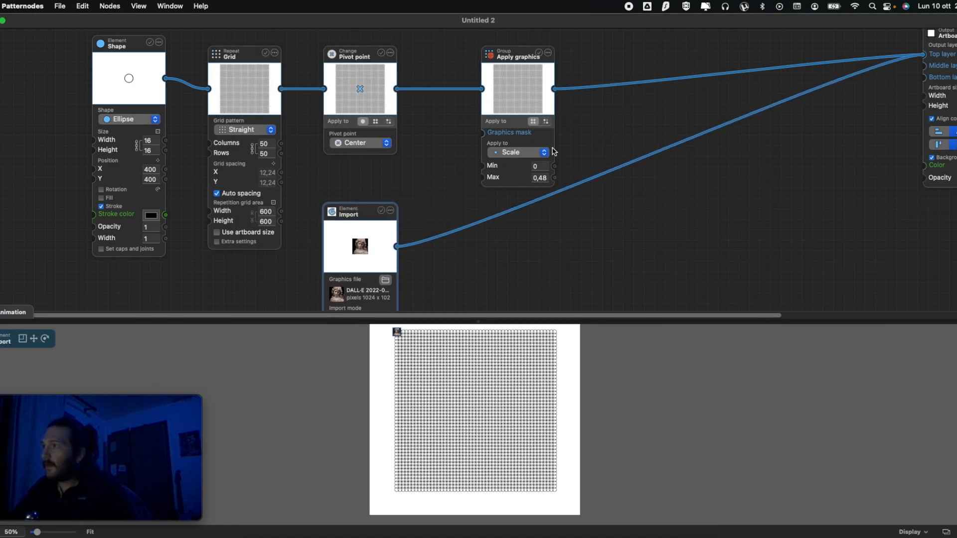
drag(923, 54, 486, 137)
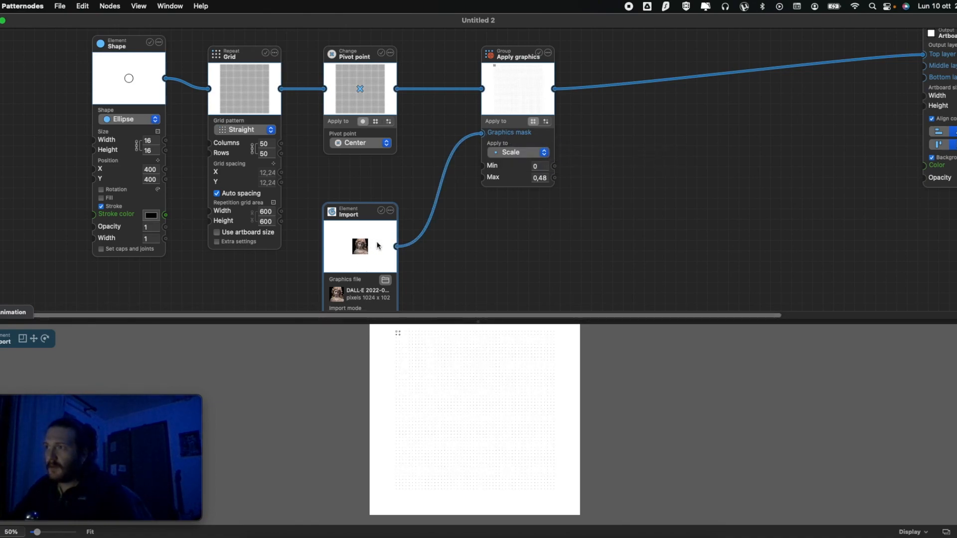
- Enlarge the imported statue image by increasing the Import node's width and height together
scroll(474, 265, down, 3)
scroll(469, 266, down, 1)
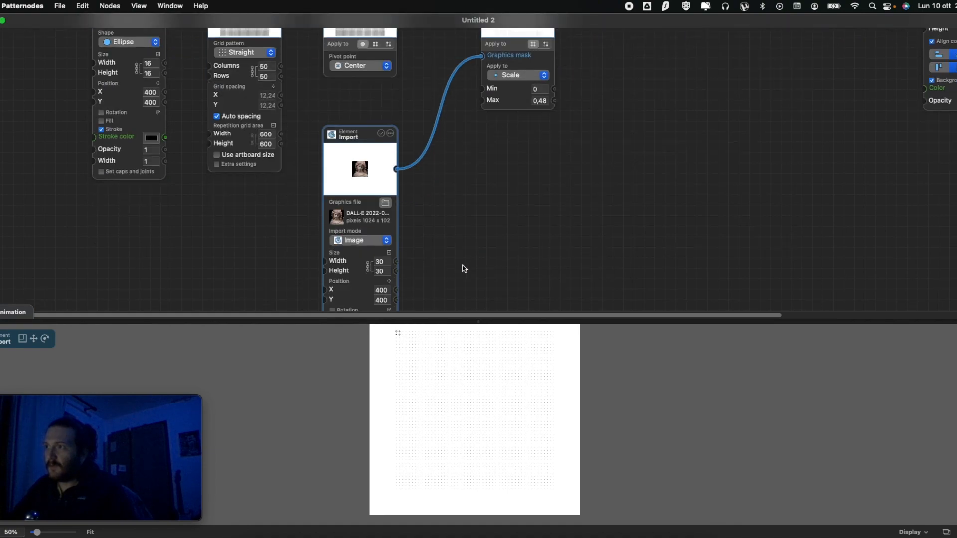
click(388, 264)
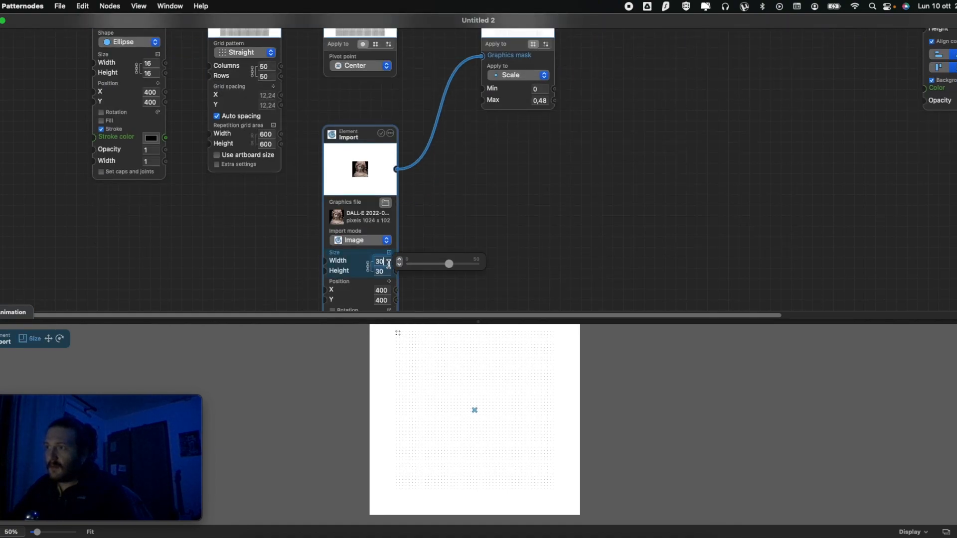
drag(450, 263, 487, 266)
scroll(514, 225, up, 3)
mouse_move(542, 178)
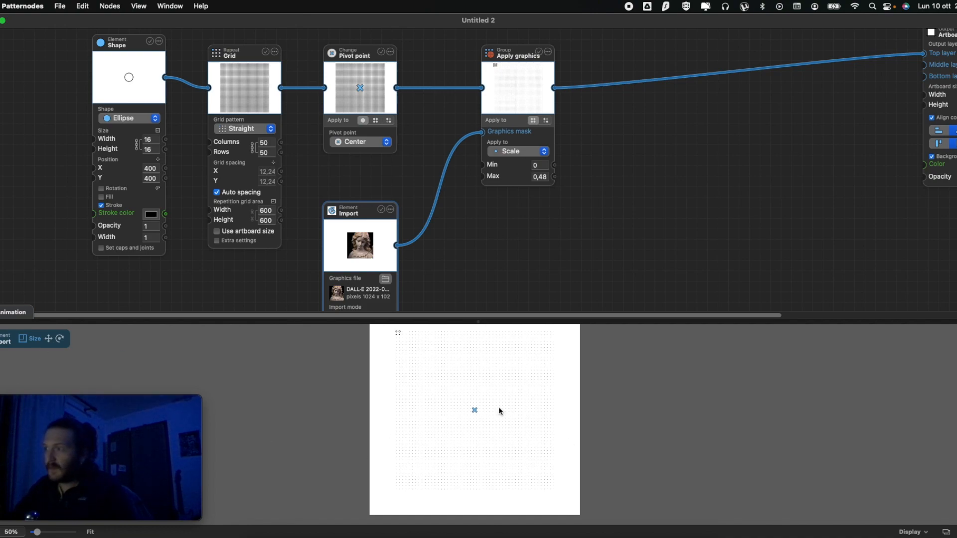
- Resize and reposition the imported statue image on the artboard so it covers the whole grid of ellipses
drag(499, 407, 543, 430)
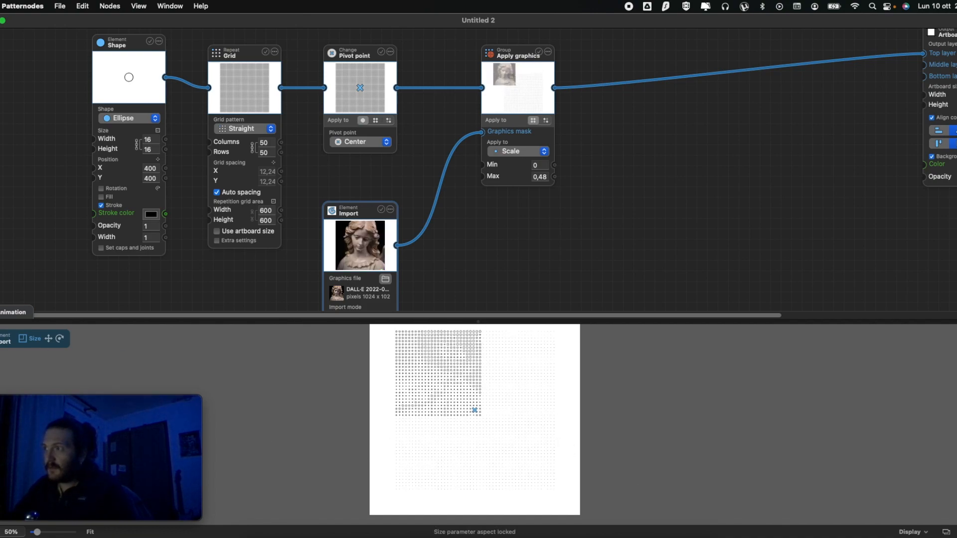
mouse_move(469, 415)
mouse_down()
mouse_move(489, 429)
mouse_move(476, 421)
mouse_up()
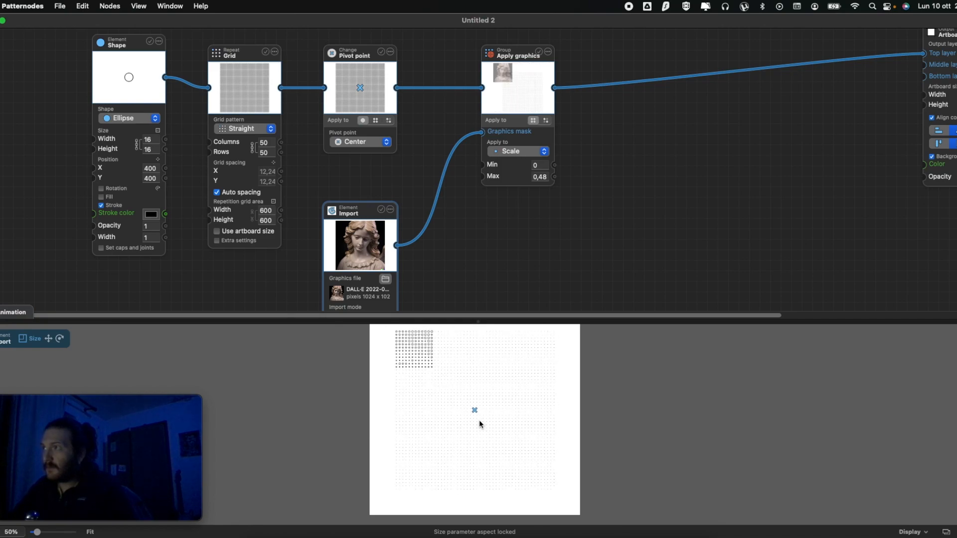
click(53, 342)
mouse_move(417, 380)
mouse_down()
mouse_move(474, 420)
mouse_move(493, 455)
mouse_up()
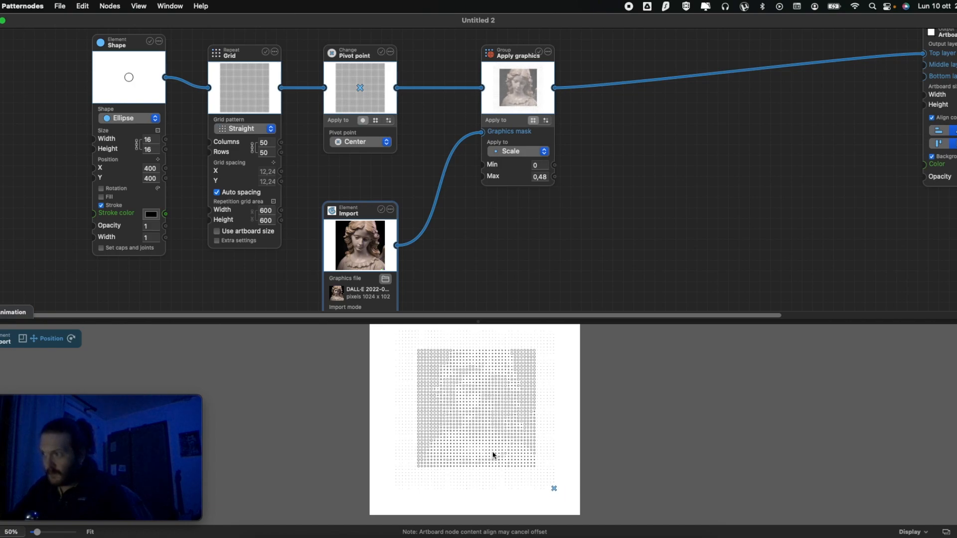
click(23, 341)
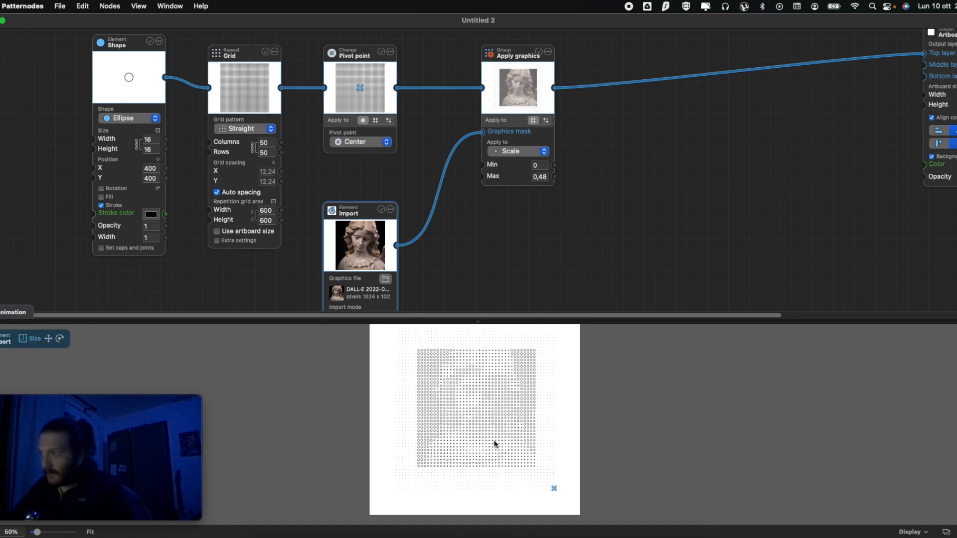
drag(535, 467, 522, 442)
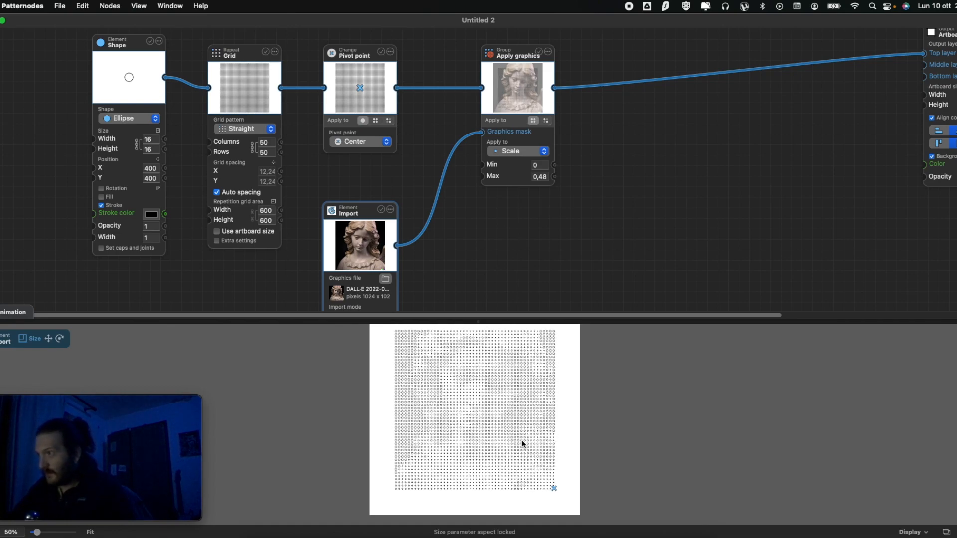
- Set the Grid node's linked Columns and Rows to 71
click(263, 142)
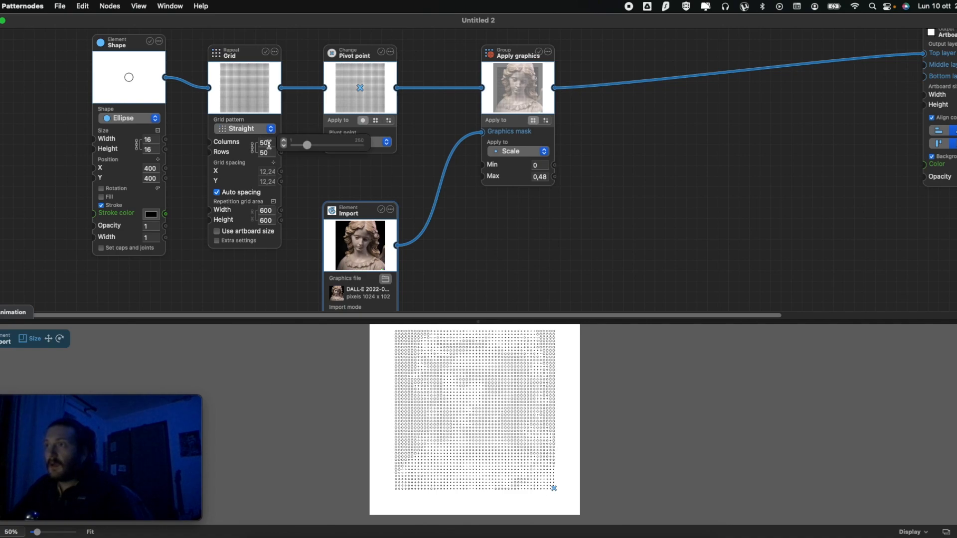
text(70)
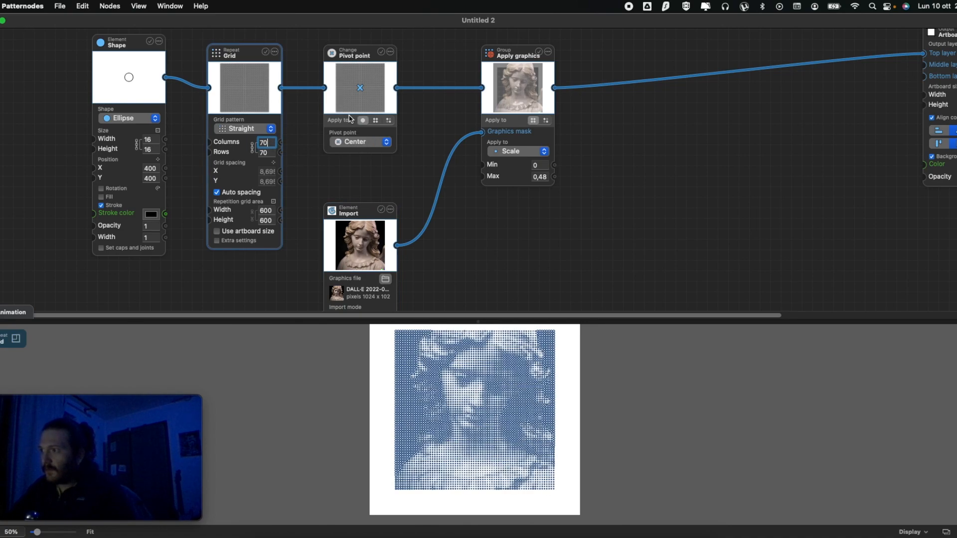
key(Up)
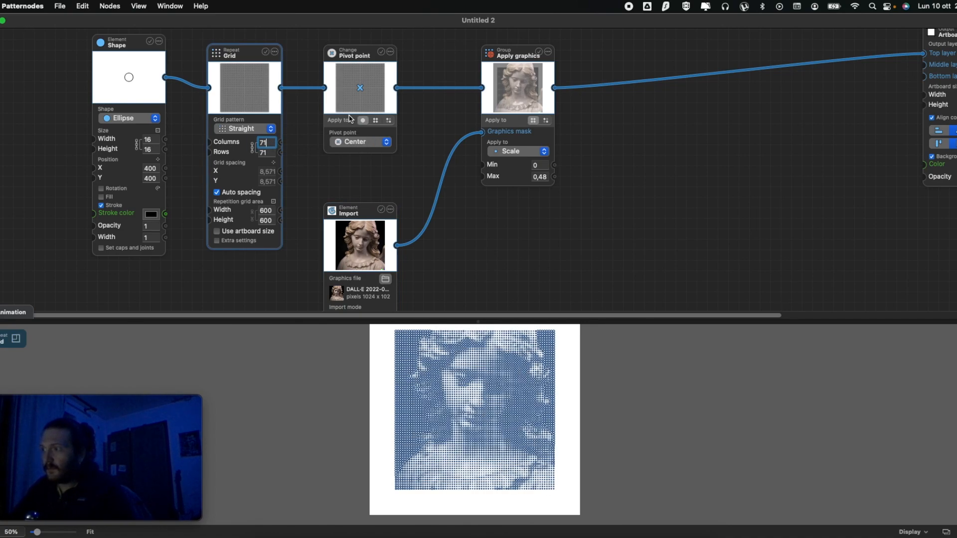
click(579, 213)
- Turn on the Shape node's fill so the grid's ellipses become solid black dots
click(107, 199)
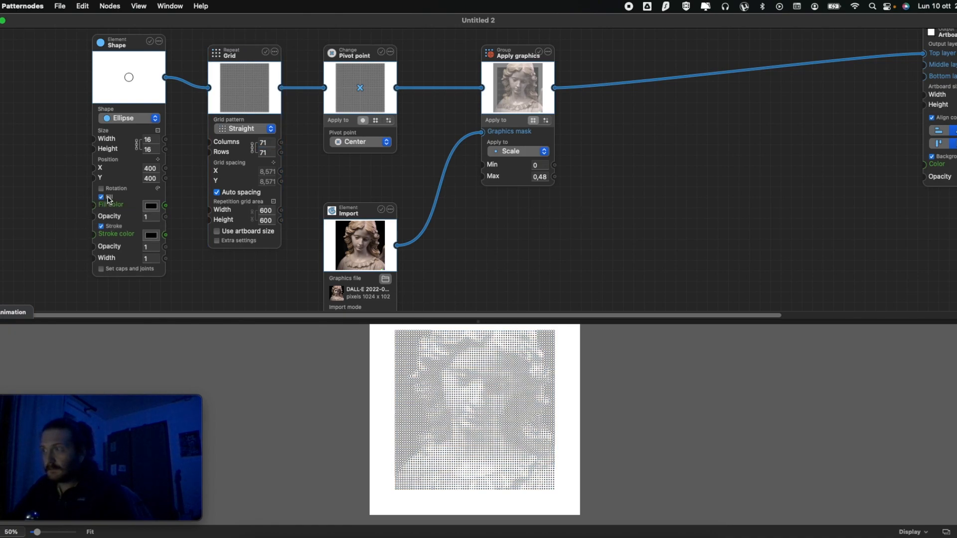
scroll(550, 372, up, 2)
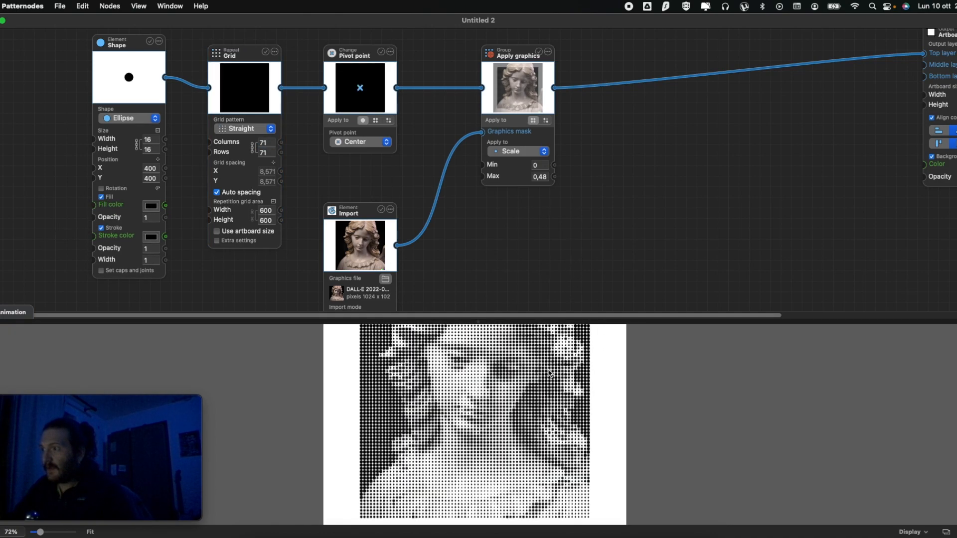
scroll(550, 373, up, 3)
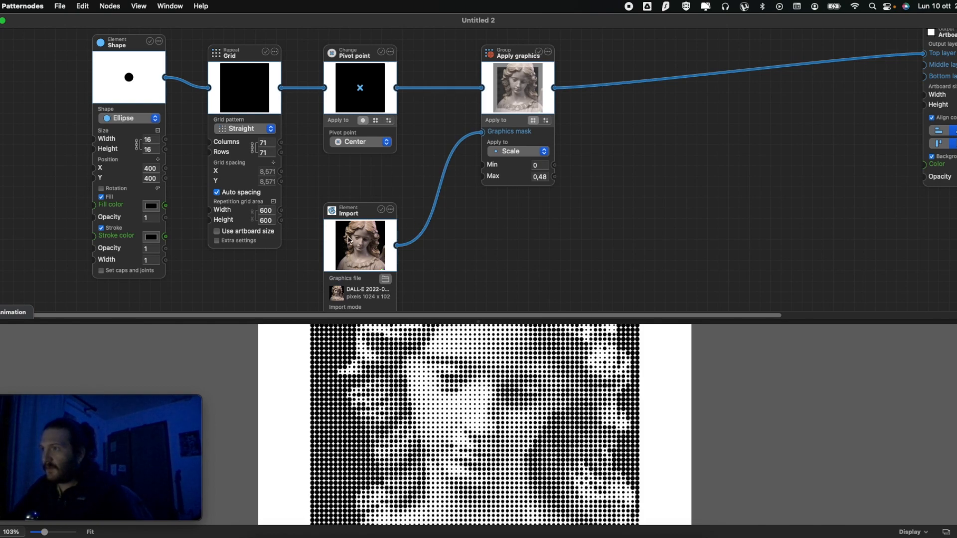
- Set the Apply graphics node's Max scale to 1
scroll(546, 242, down, 2)
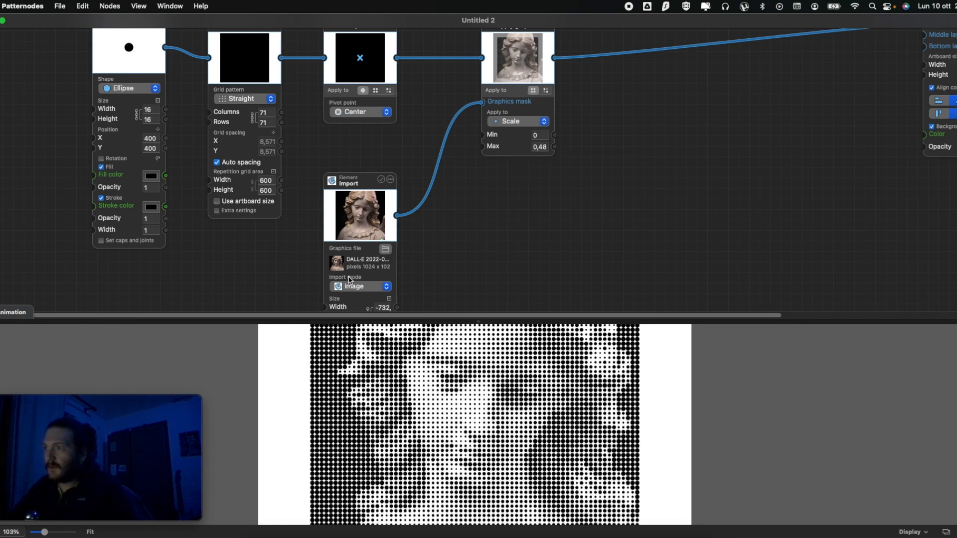
mouse_move(539, 136)
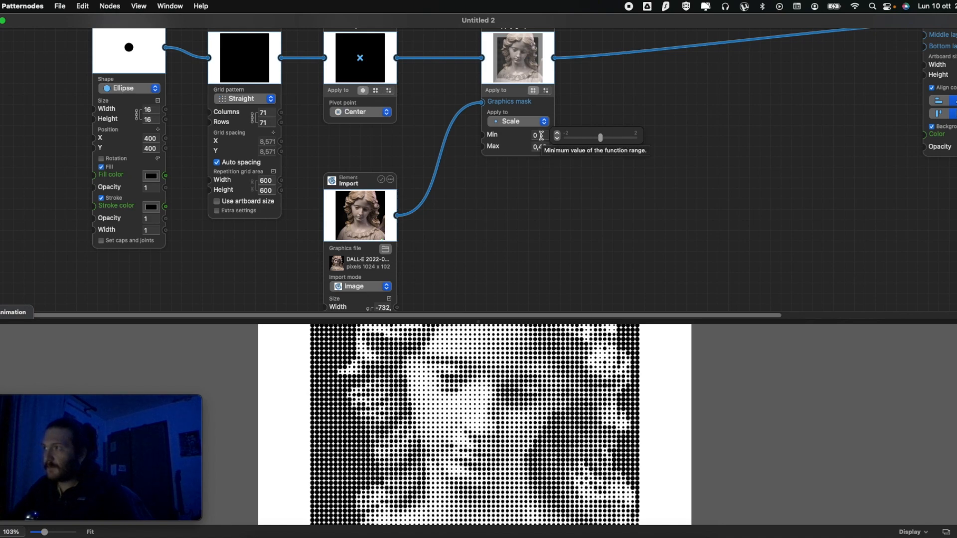
click(538, 146)
text(1)
key(Return)
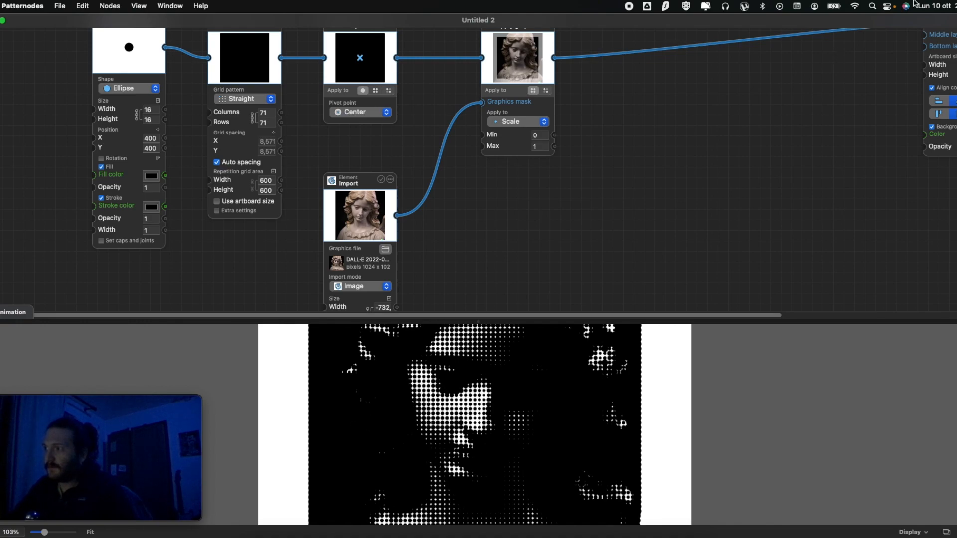
- Reduce the Apply graphics node's Max scale to 0,5
mouse_move(582, 154)
mouse_move(618, 155)
mouse_down()
mouse_move(588, 150)
mouse_move(611, 155)
mouse_up()
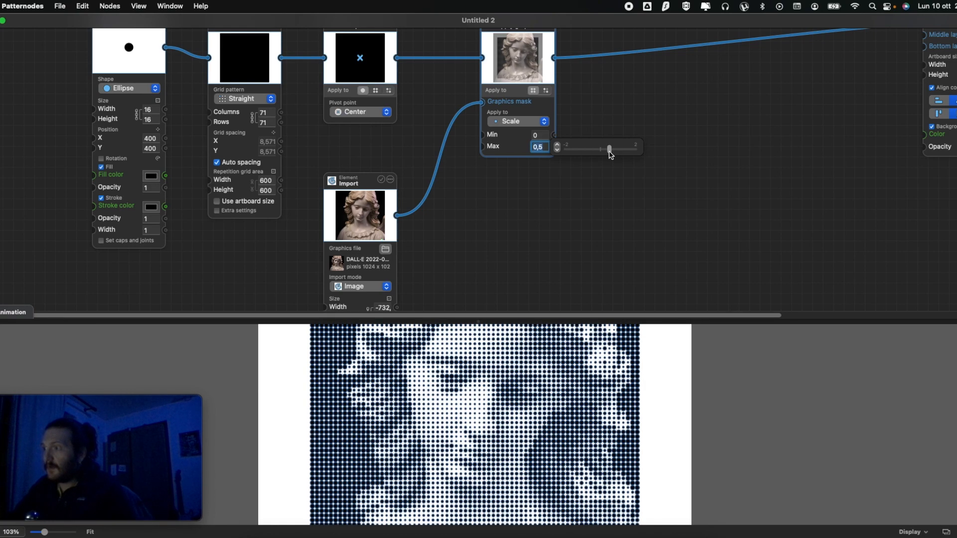
click(515, 163)
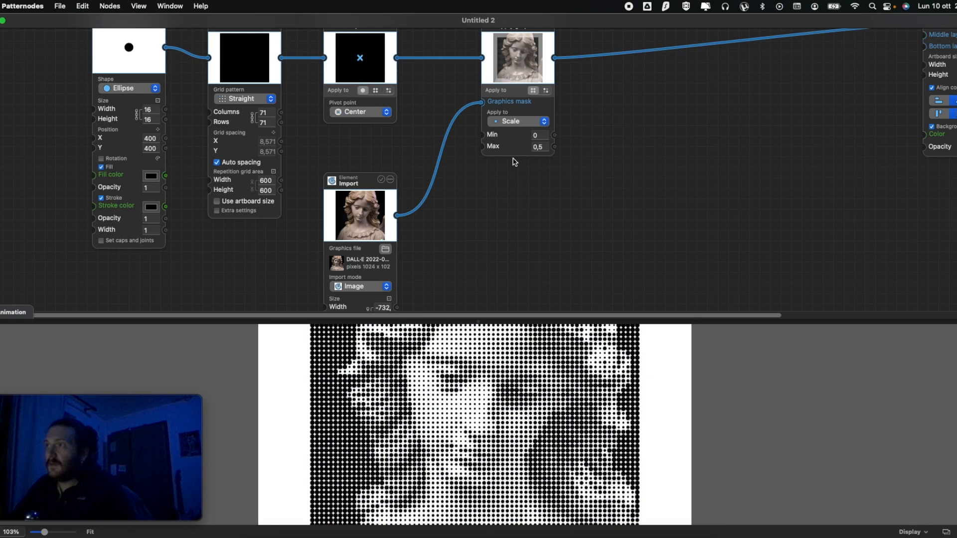
- Turn the ellipse's fill off and back on in the Shape node
scroll(319, 138, up, 2)
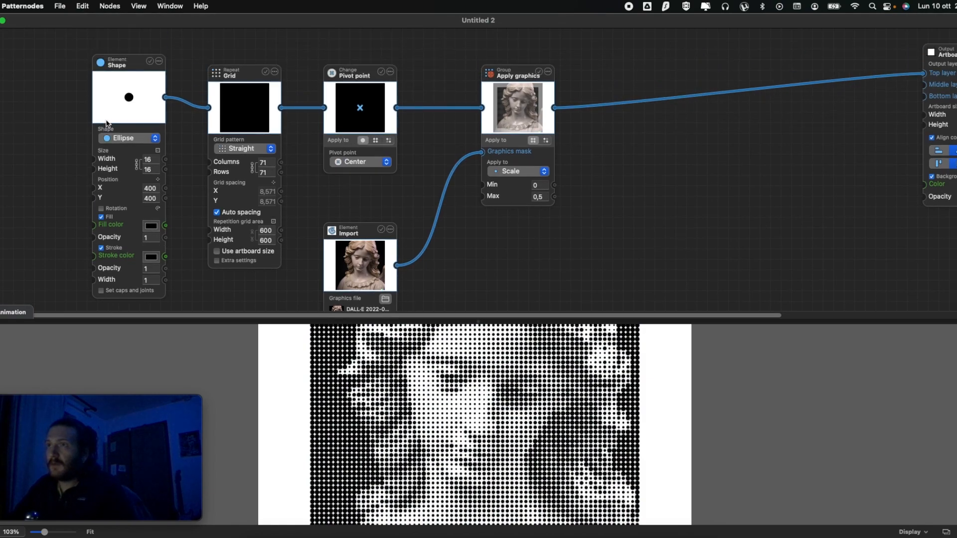
scroll(543, 344, down, 2)
scroll(539, 289, down, 1)
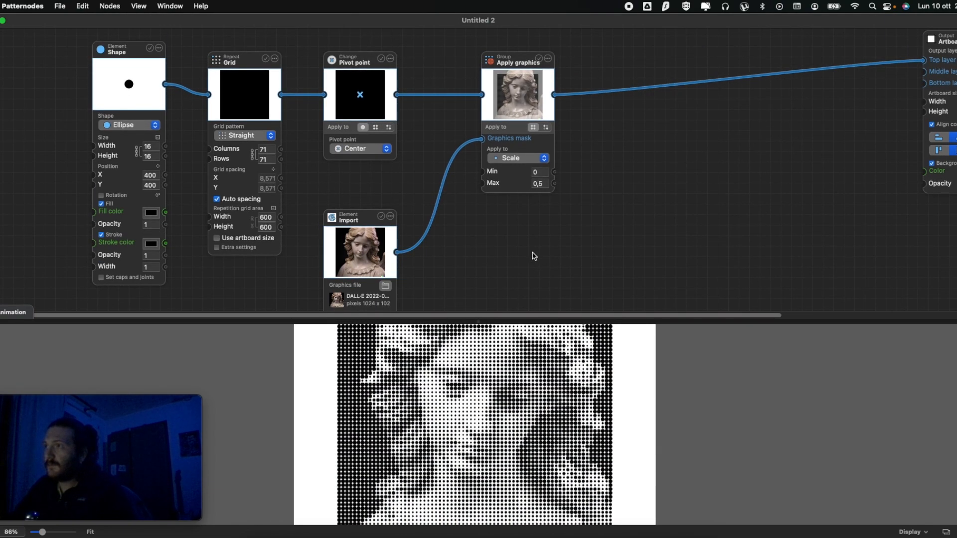
click(101, 204)
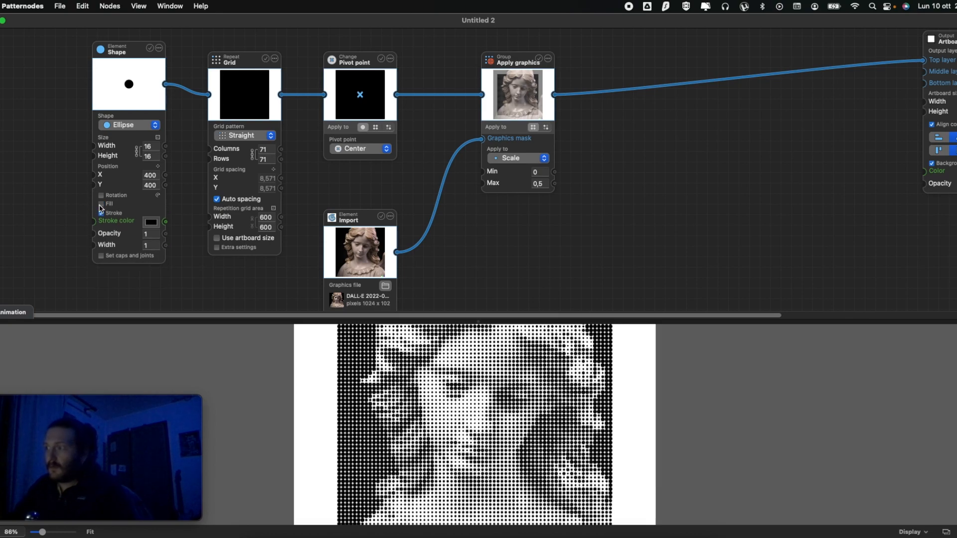
click(101, 204)
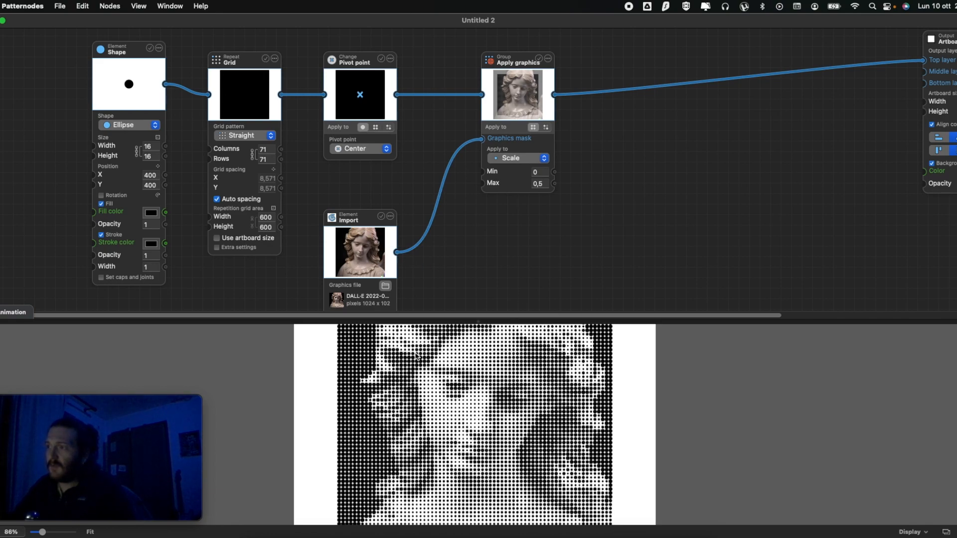
scroll(416, 356, up, 3)
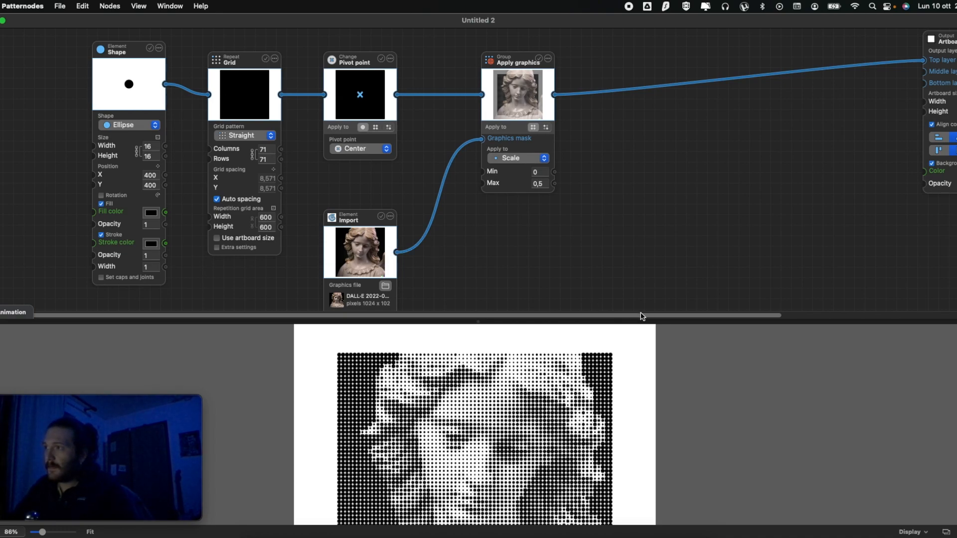
scroll(578, 359, down, 5)
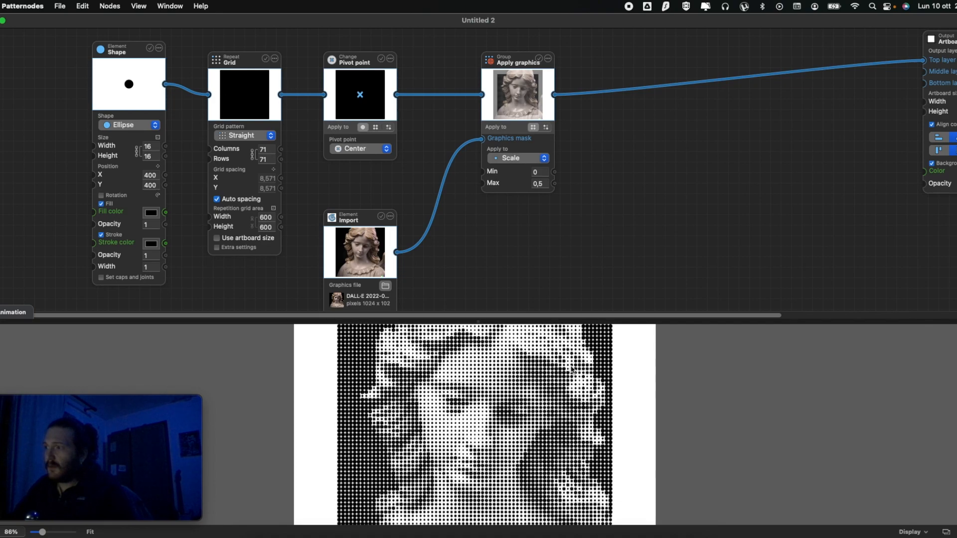
scroll(570, 366, down, 5)
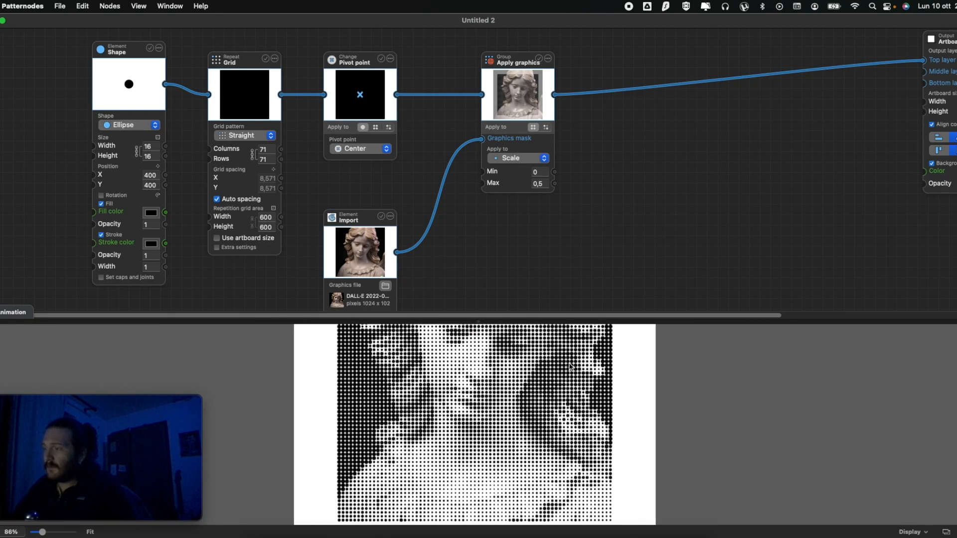
scroll(543, 357, up, 3)
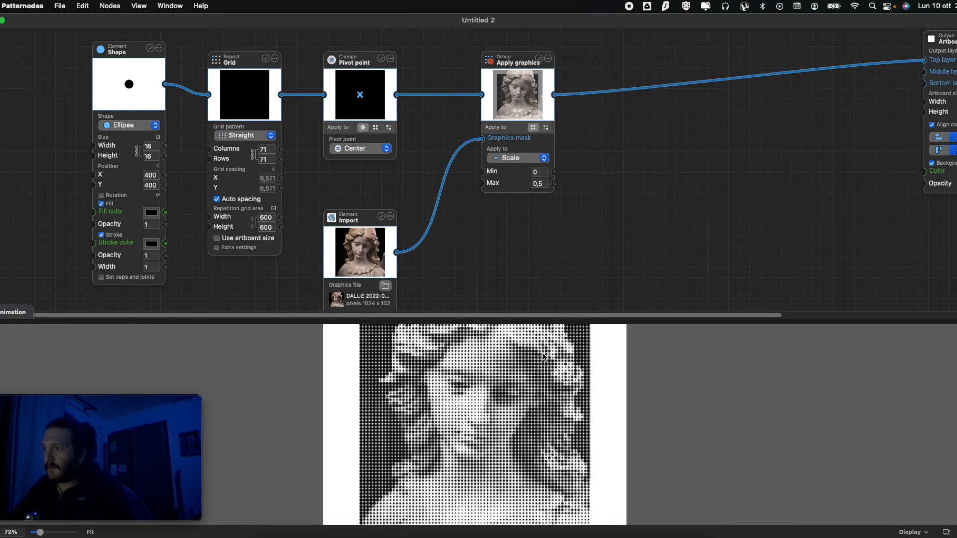
scroll(544, 356, up, 2)
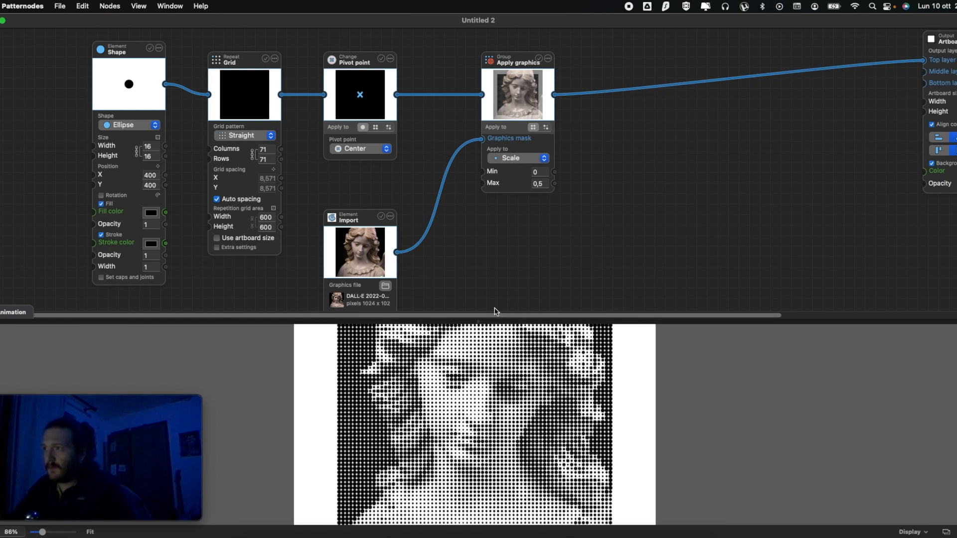
- Switch to Finder and replace the Import node's image with the black-and-white winged angel DALL-E PNG from the dalle2 folder
key(super+Tab)
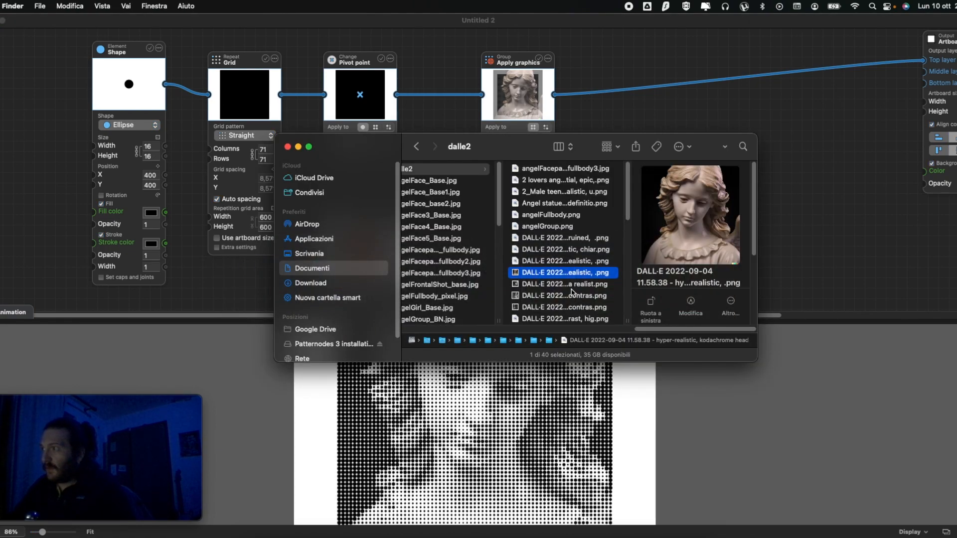
click(574, 296)
key(super+Tab)
drag(572, 299, 371, 261)
scroll(503, 368, down, 3)
scroll(505, 368, up, 1)
scroll(503, 363, down, 3)
scroll(515, 380, up, 4)
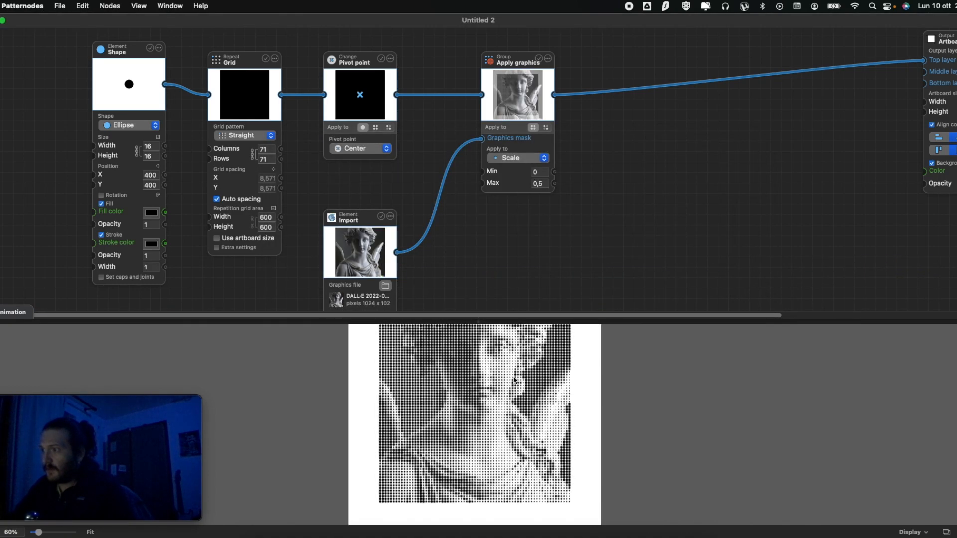
scroll(537, 369, down, 2)
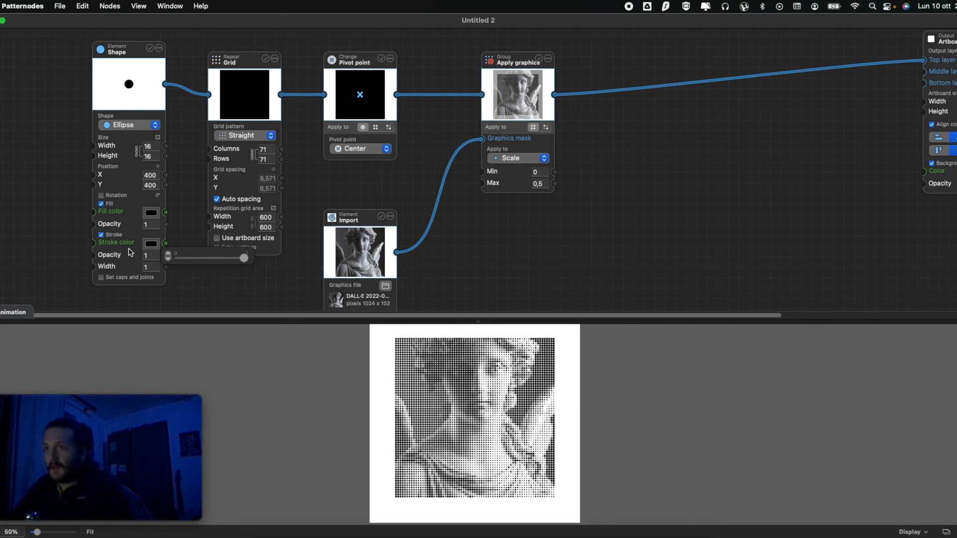
- Turn the ellipse's stroke off and back on, and disable its fill to leave only outlines
click(120, 234)
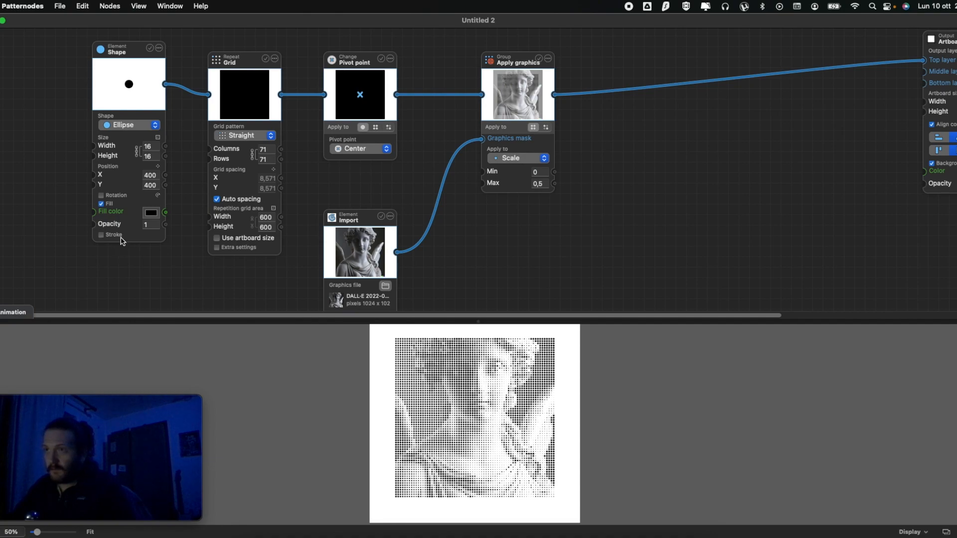
click(121, 235)
click(102, 202)
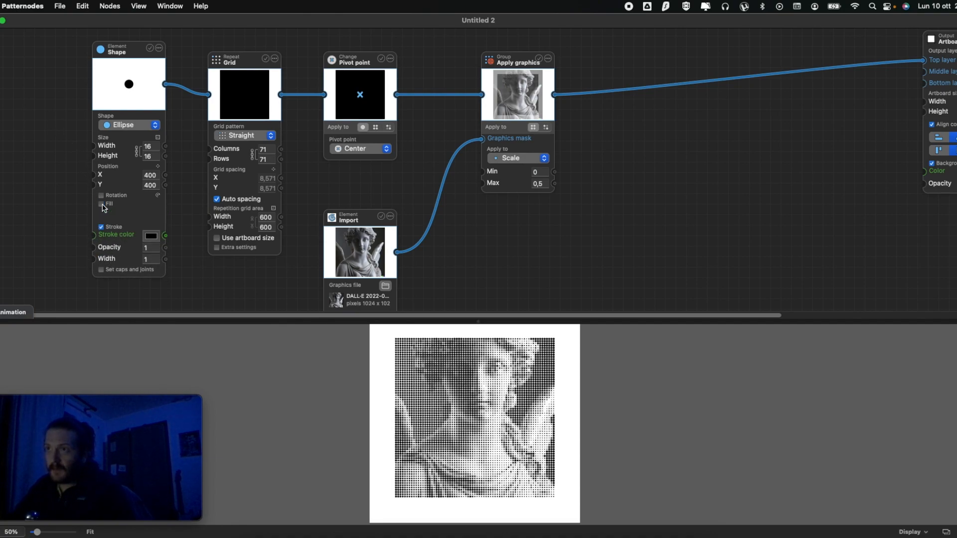
scroll(513, 363, up, 3)
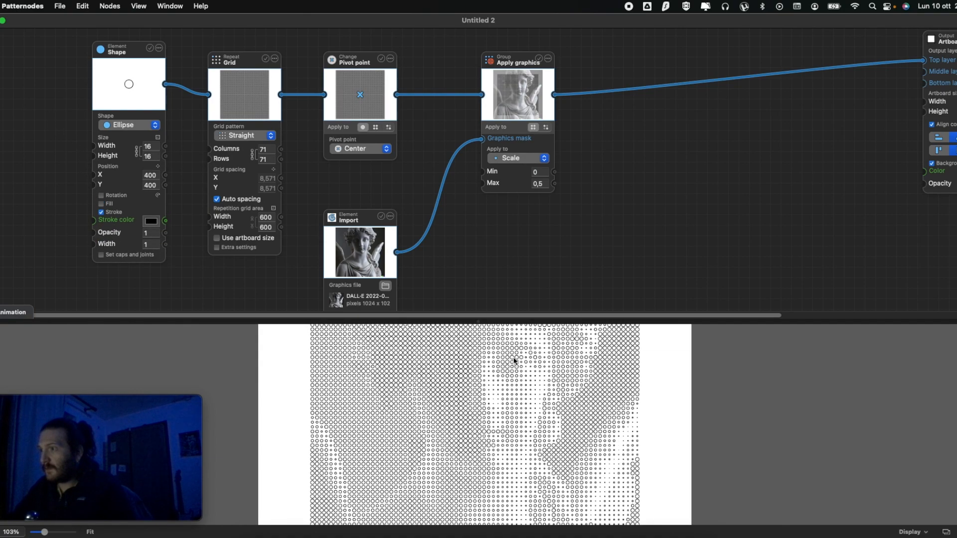
- Change the Shape node's type from Ellipse to Rectangle and check the resulting pattern
click(149, 128)
click(144, 136)
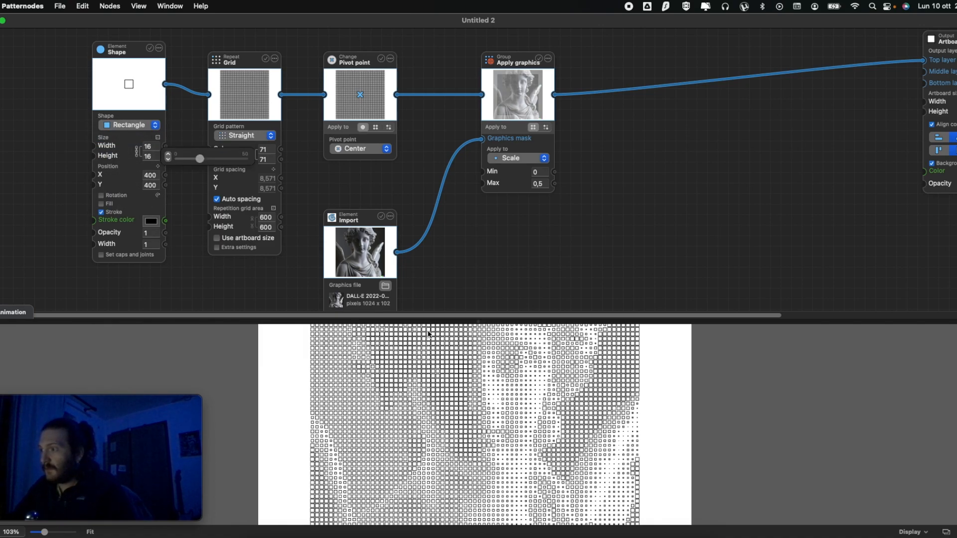
scroll(454, 383, down, 5)
scroll(489, 389, up, 5)
- Change the Shape node's type to Right triangle and inspect the pattern up close
click(110, 128)
click(112, 141)
scroll(539, 397, down, 3)
scroll(539, 397, up, 3)
scroll(505, 355, up, 3)
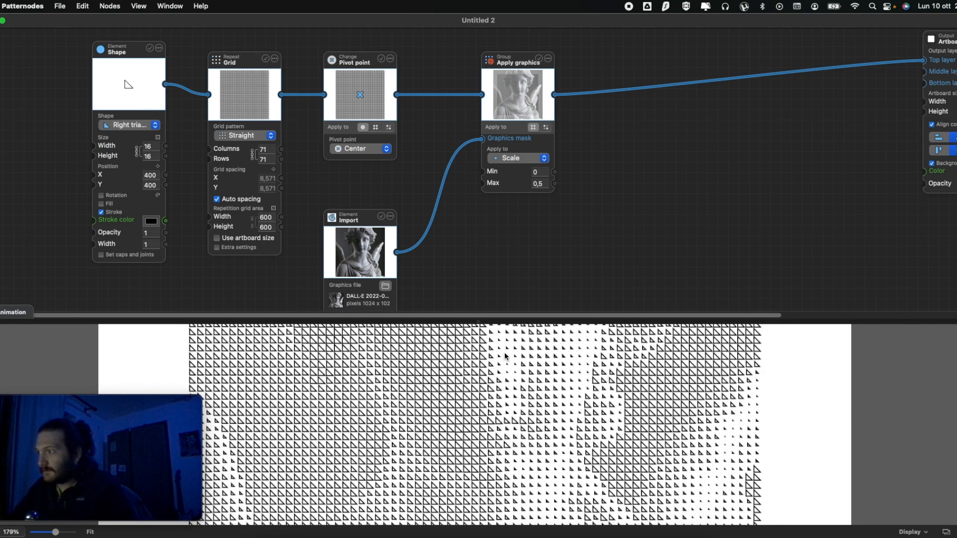
scroll(505, 355, down, 5)
- Enable the right triangle's fill and review the whole angel pattern on the artboard
click(109, 205)
scroll(562, 412, up, 1)
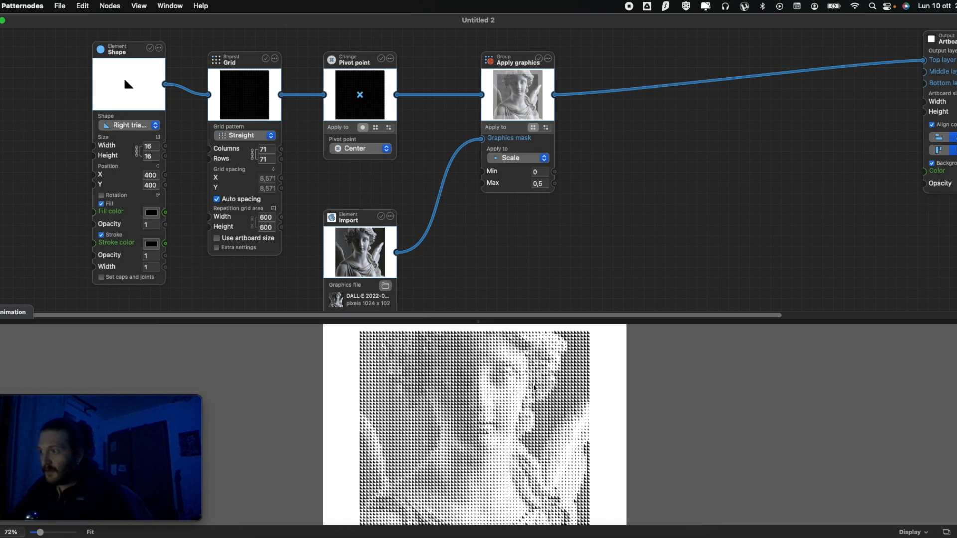
scroll(535, 387, up, 2)
scroll(534, 387, down, 3)
scroll(552, 390, down, 2)
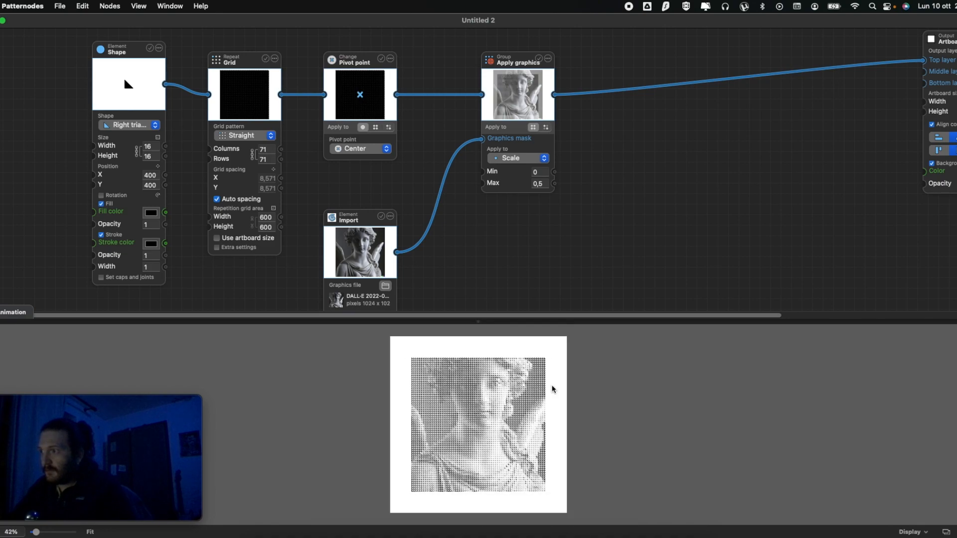
- Make the Apply graphics node drive Scale X instead of Scale, and inspect the resulting angel pattern up close
scroll(550, 382, up, 1)
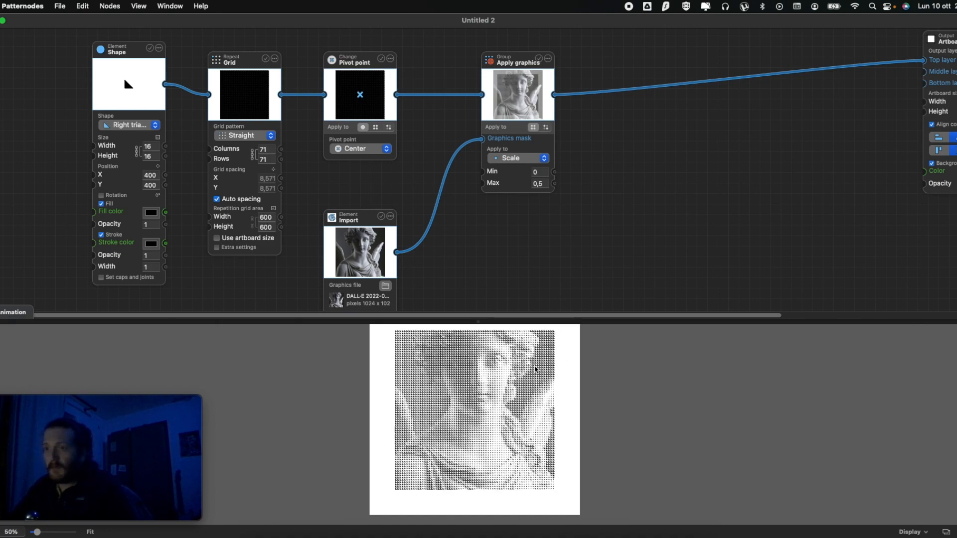
scroll(427, 292, down, 3)
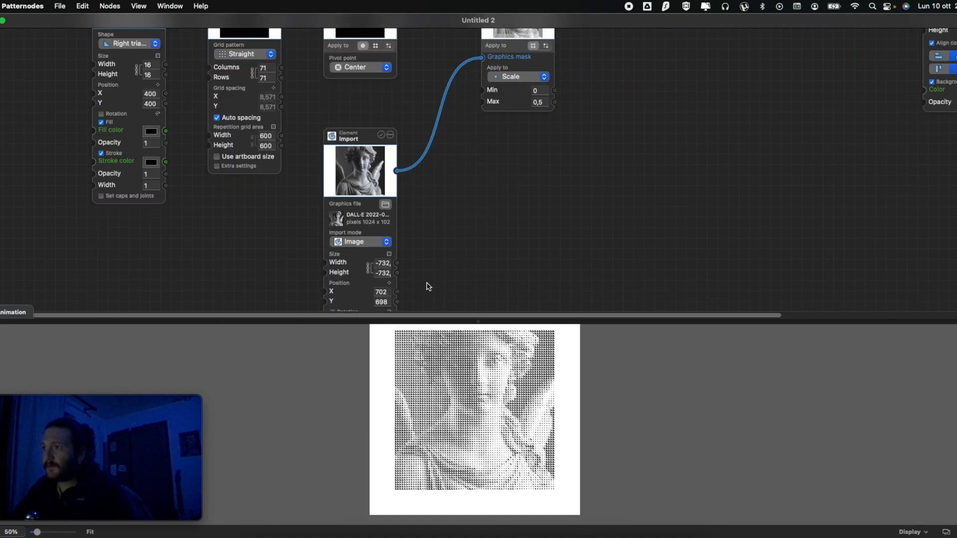
scroll(449, 213, down, 1)
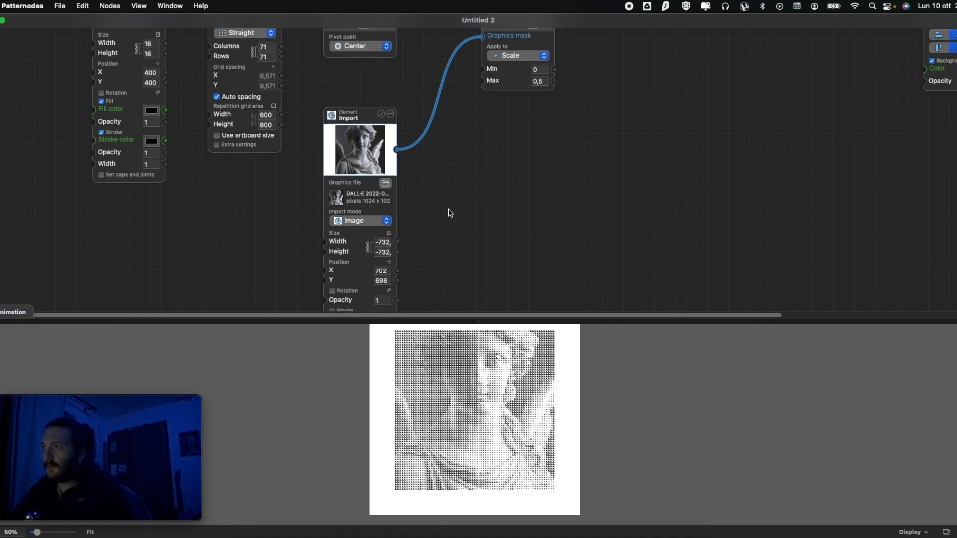
scroll(447, 212, up, 5)
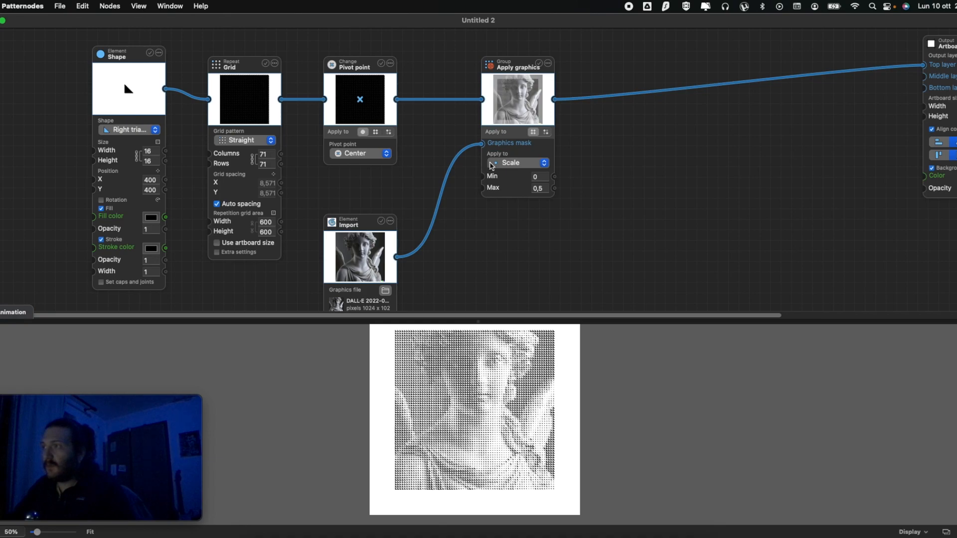
click(500, 164)
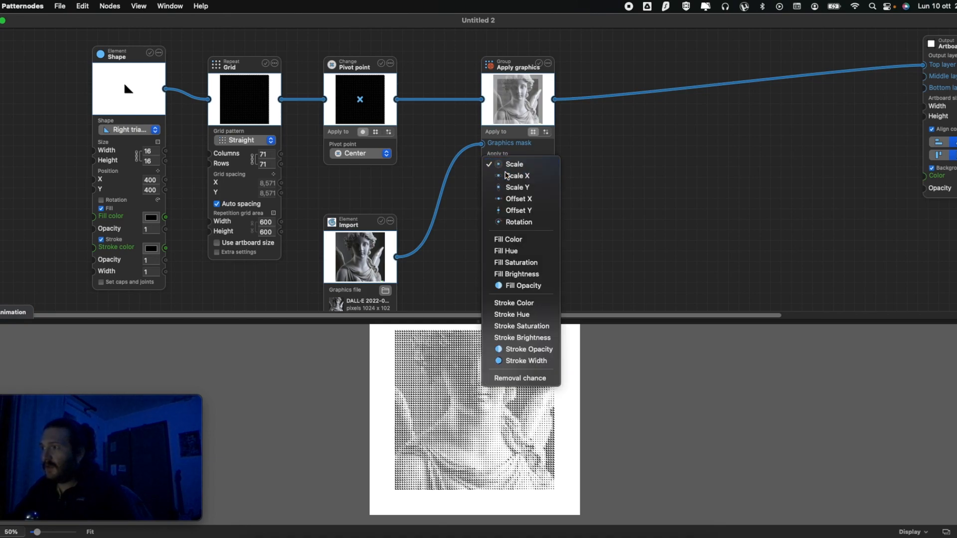
click(506, 176)
scroll(516, 344, up, 6)
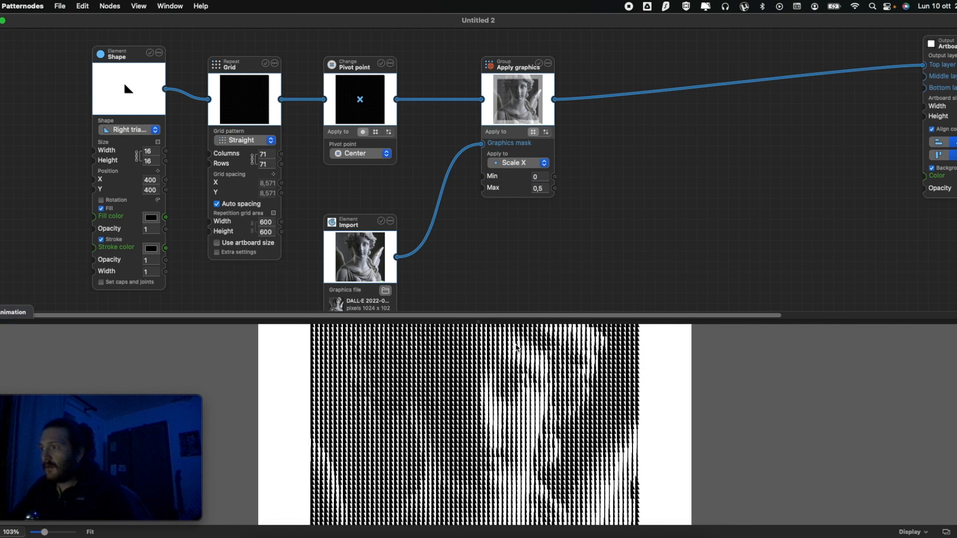
scroll(533, 368, down, 5)
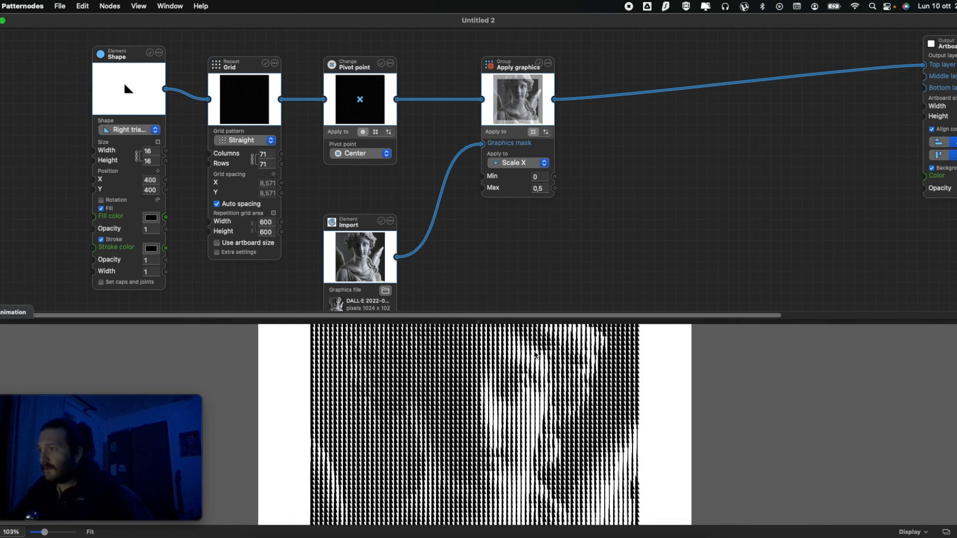
- Switch the Apply graphics target to Scale Y and inspect the triangles up close and on the artboard
click(518, 162)
click(527, 176)
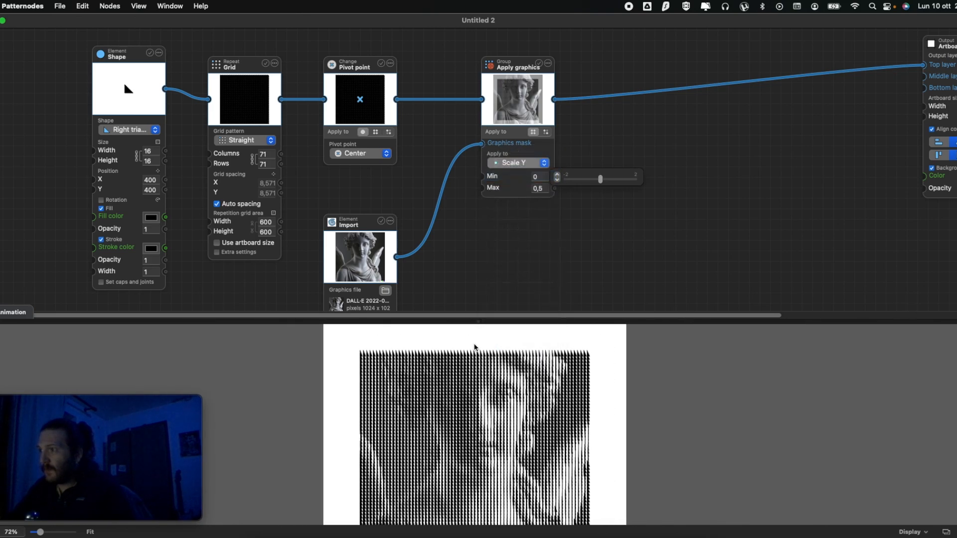
scroll(552, 383, up, 6)
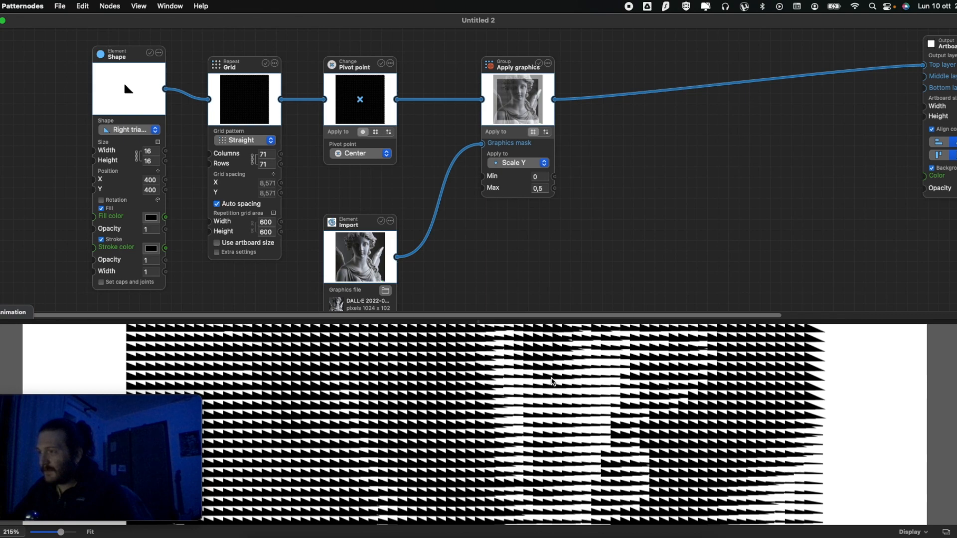
scroll(552, 382, down, 7)
scroll(552, 380, up, 1)
- Switch the Apply graphics target to Offset X and reduce the grid to 38 columns and 38 rows
click(540, 162)
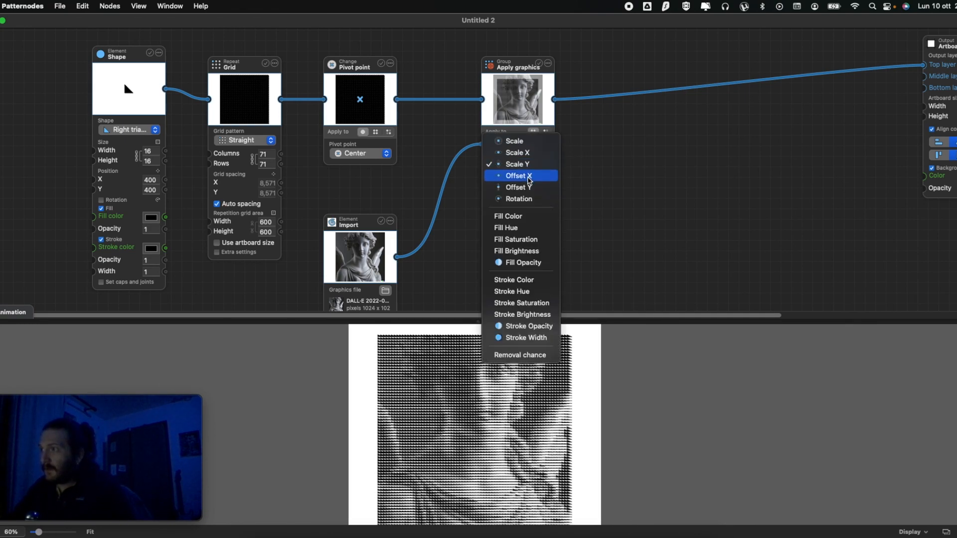
click(526, 179)
click(538, 189)
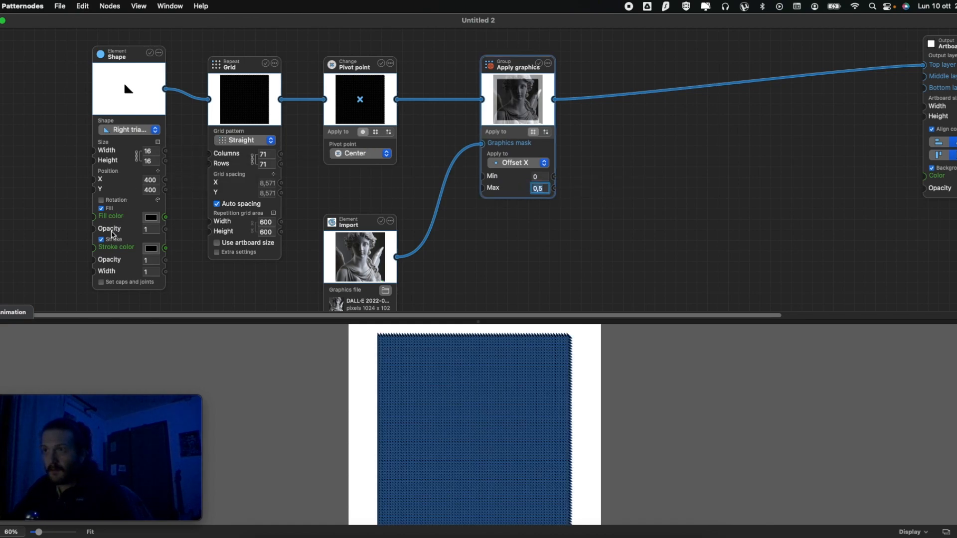
drag(312, 157, 304, 161)
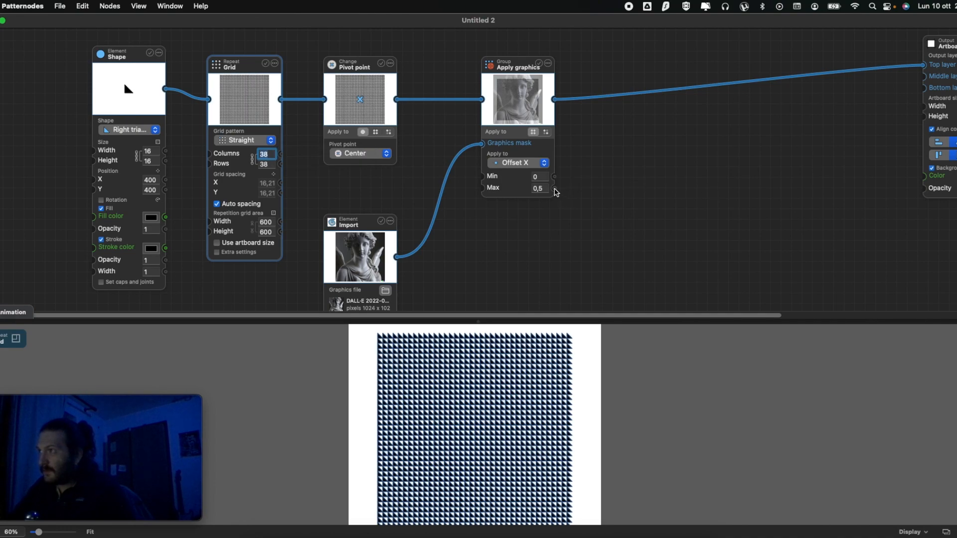
- Set the Apply graphics Max value to 20 and review the horizontally offset pattern at different zoom levels
click(535, 189)
text(20)
key(Return)
click(539, 271)
scroll(533, 352, down, 5)
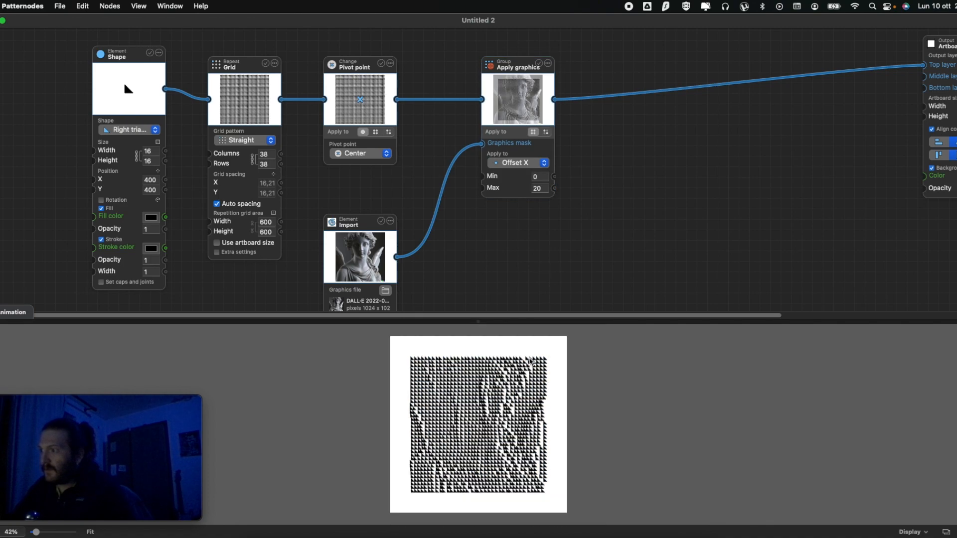
scroll(530, 361, down, 1)
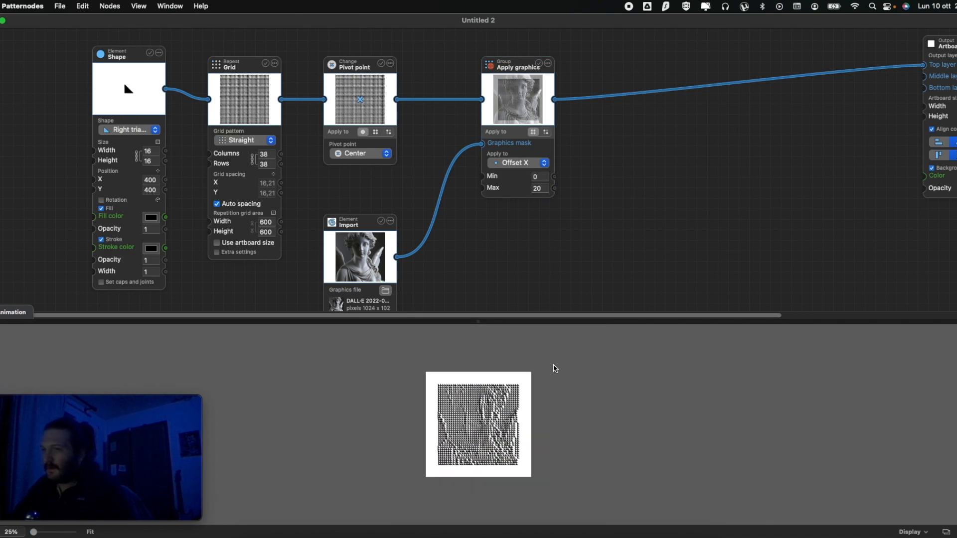
scroll(512, 382, up, 2)
scroll(506, 390, up, 3)
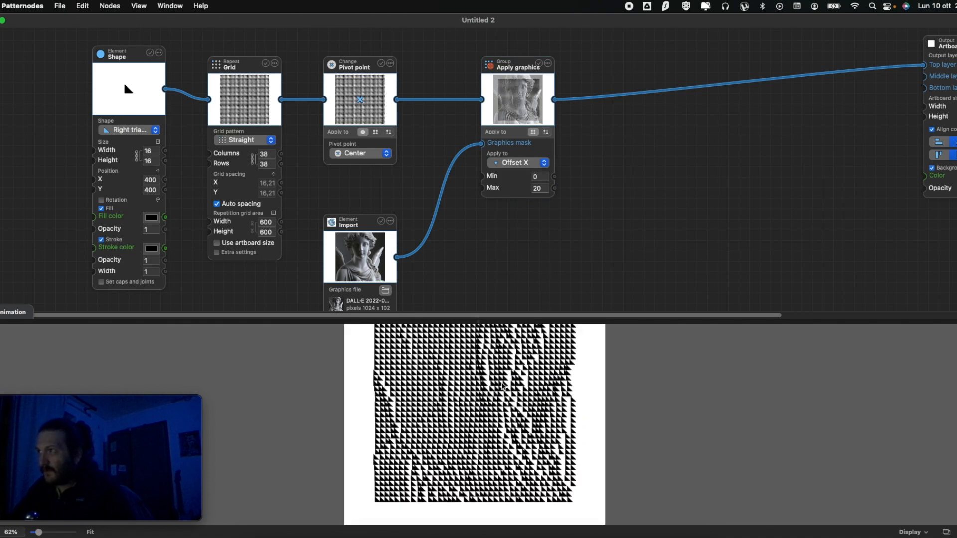
- Reduce the right triangle's size to 8 by 8, raise the grid to 68 columns and rows, and review the pattern
mouse_move(147, 152)
drag(203, 160, 192, 159)
click(264, 154)
drag(344, 157, 362, 159)
drag(304, 160, 309, 160)
click(539, 216)
scroll(539, 222, down, 1)
scroll(539, 363, down, 5)
scroll(540, 362, up, 3)
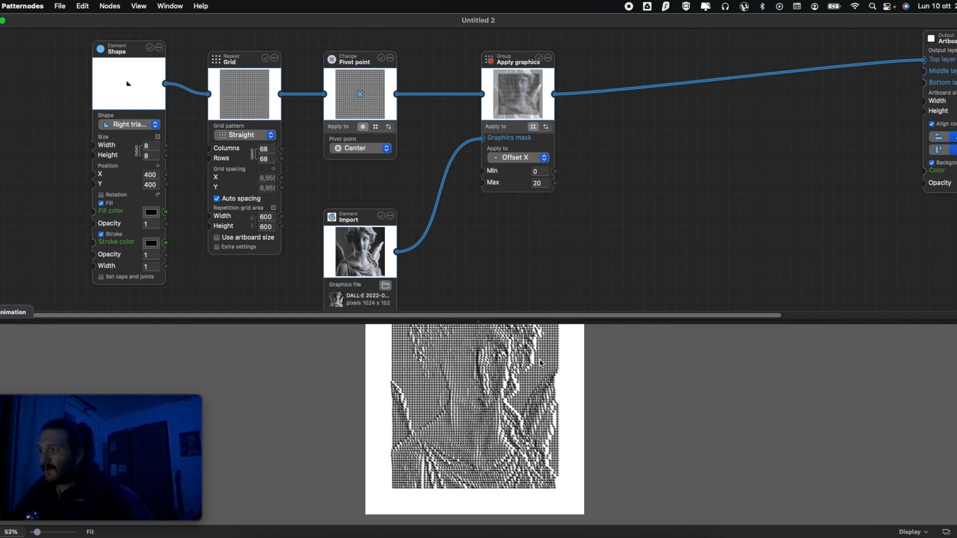
scroll(541, 363, up, 2)
scroll(541, 363, down, 4)
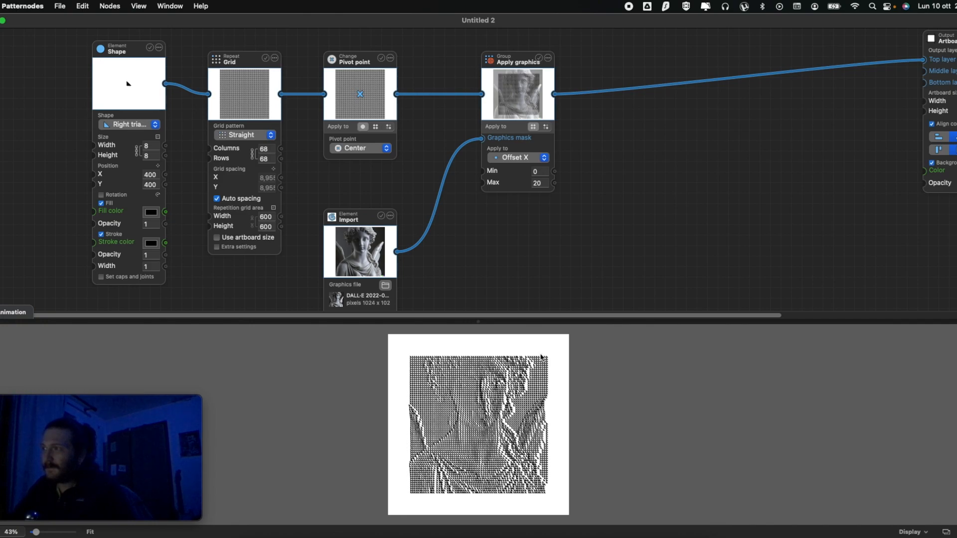
- Switch the Apply graphics target to Offset Y and replace the imported angel with the DALL·E 2022-09-04 11.59.09 statue-face image from Finder
click(529, 158)
click(519, 171)
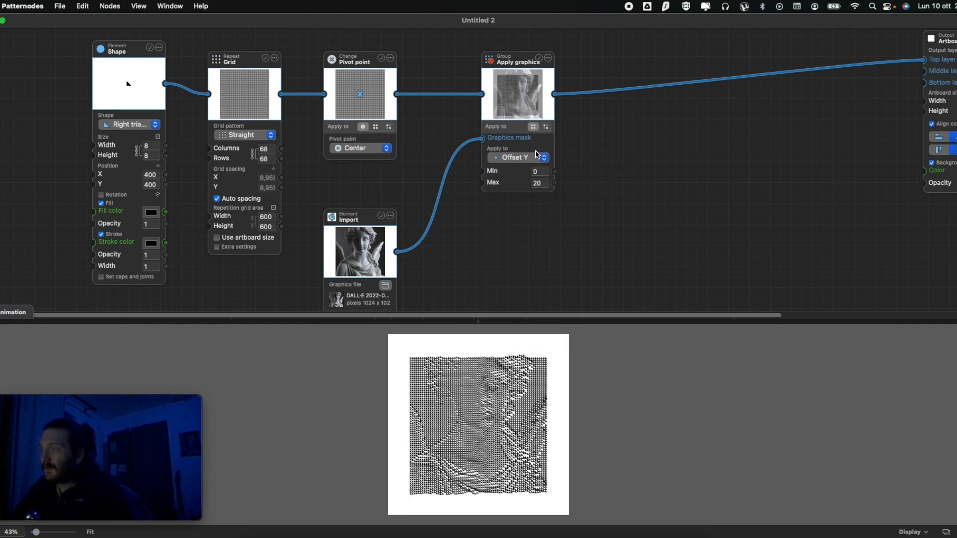
key(super+Tab)
drag(540, 285, 380, 265)
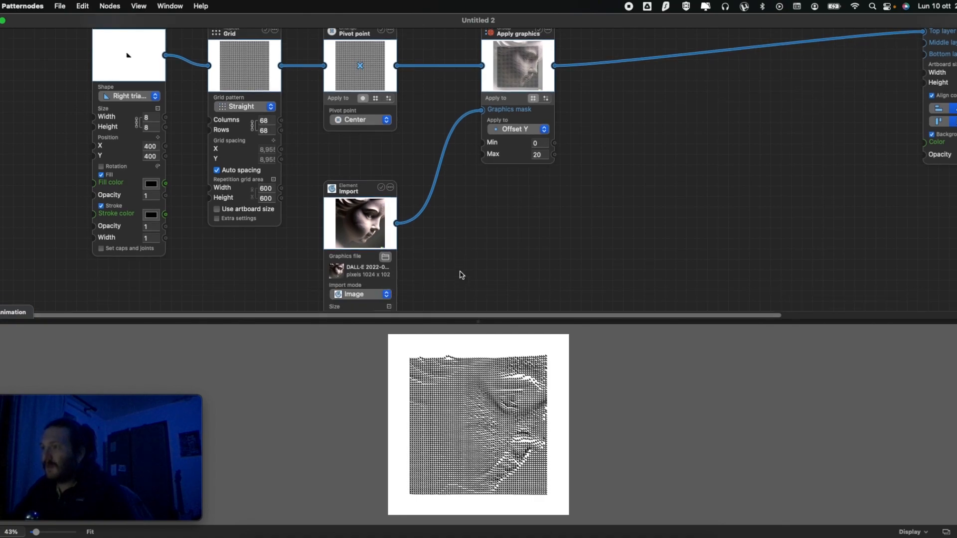
- Set the imported face image's width and height to -652 in the Import node
scroll(460, 273, down, 5)
drag(418, 272, 421, 271)
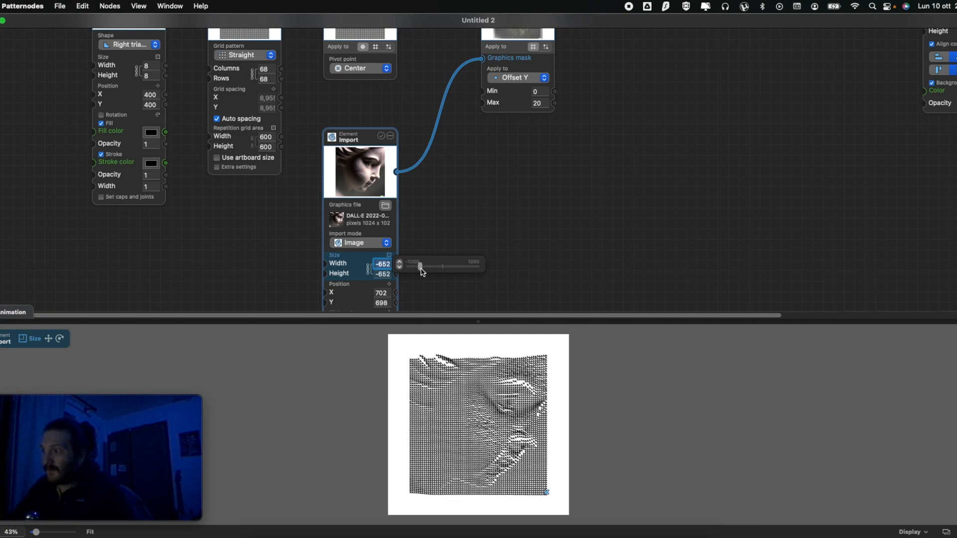
click(504, 182)
- Switch the Apply graphics target to Rotation and inspect the rotated triangles up close
scroll(506, 179, up, 3)
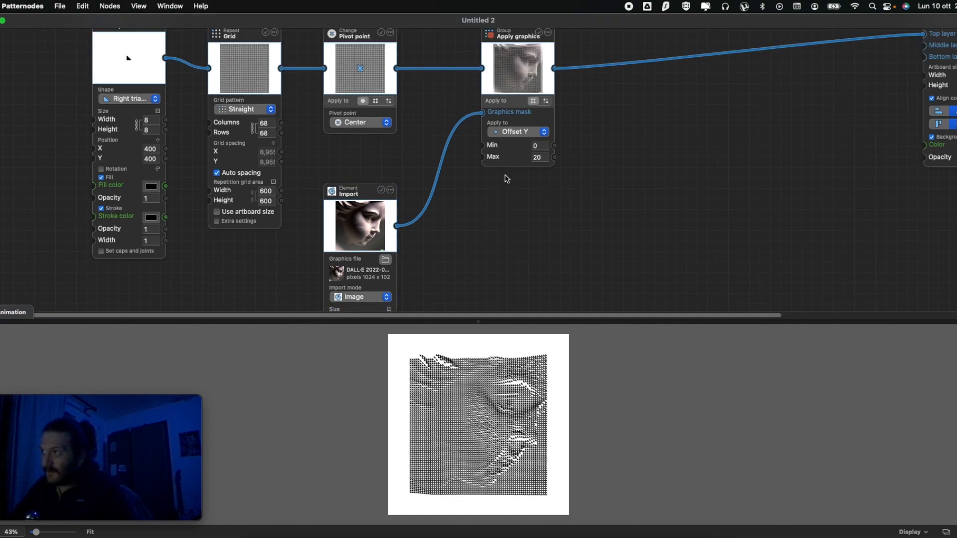
click(521, 137)
click(524, 146)
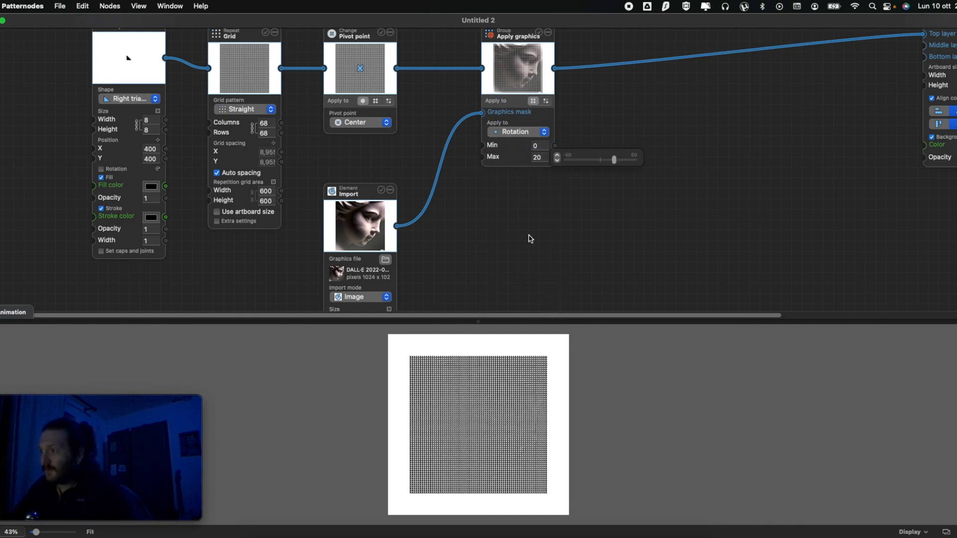
key(super+plus)
key(super+plus)
key(super+plus)
key(super+plus)
key(super+minus)
- Change the Shape node's type to Rectangle and examine the rotated squares at different zoom levels
click(128, 99)
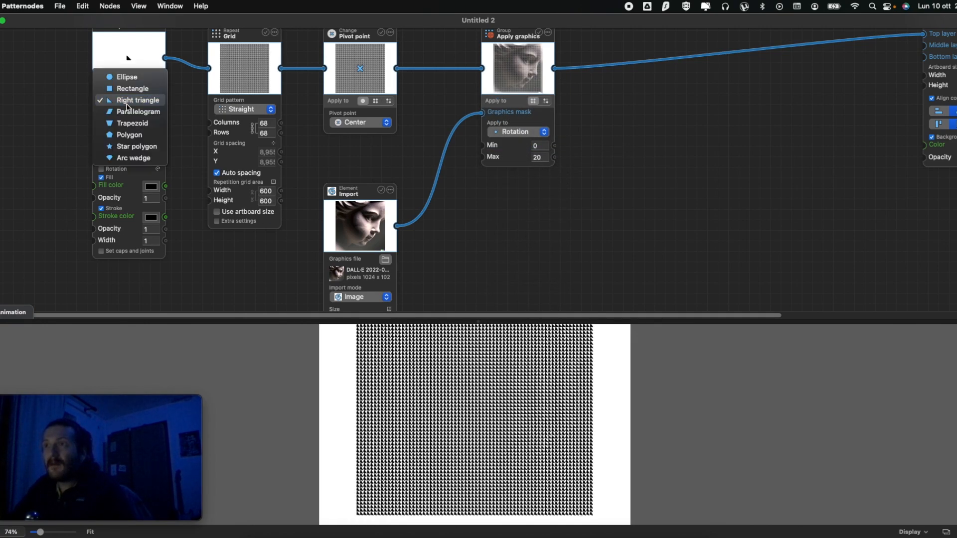
click(122, 87)
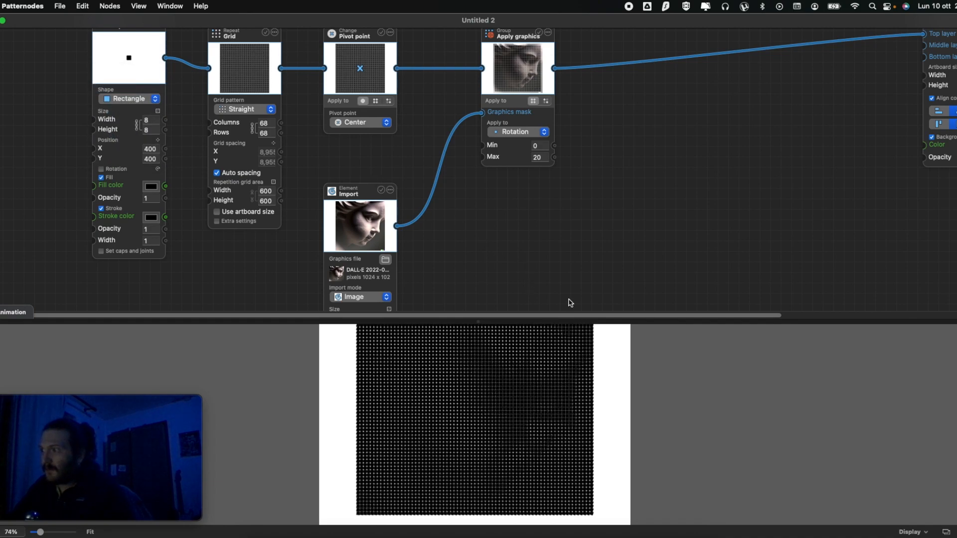
key(super+minus)
key(super+minus)
key(super+minus)
key(super+minus)
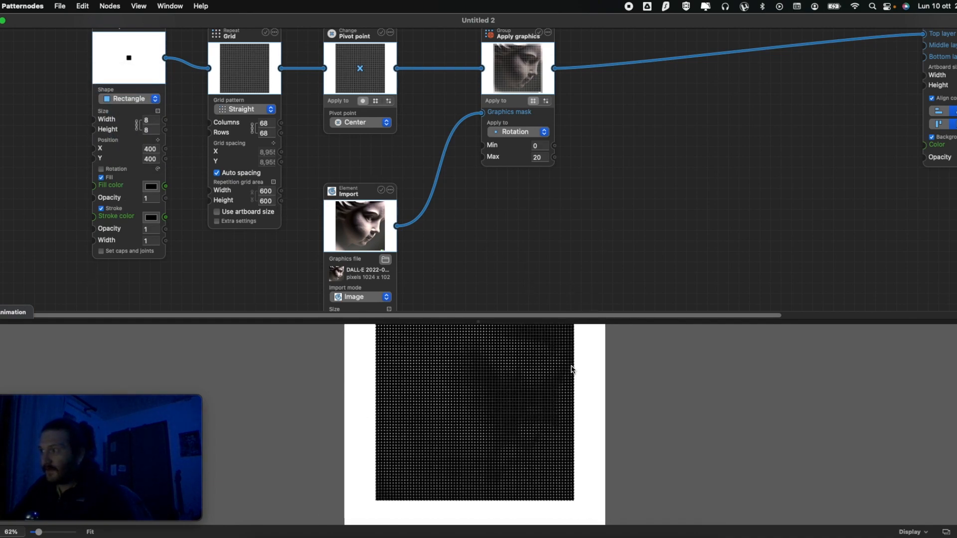
key(super+plus)
key(super+plus)
key(super+plus)
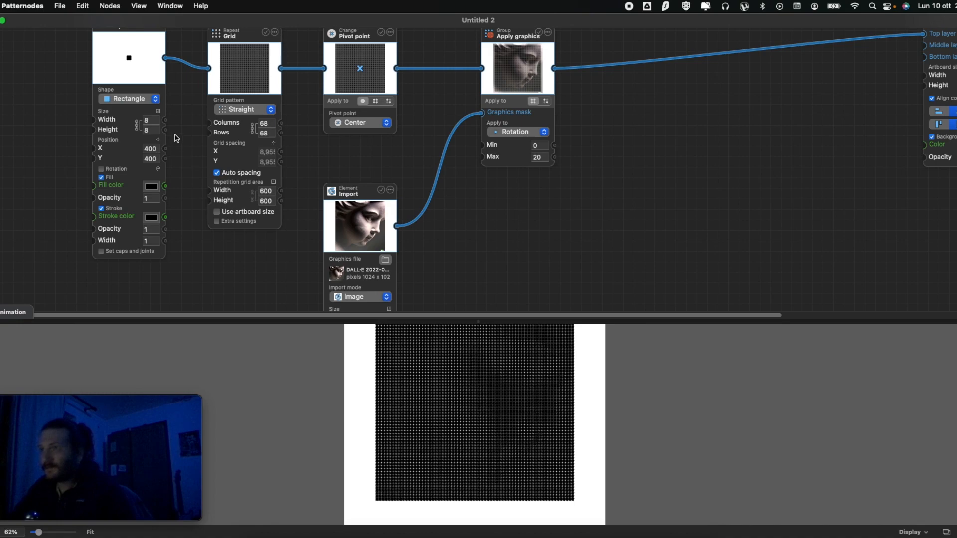
- Reduce the grid to 53 columns and rows, and set the maximum rotation in Apply graphics to 180
click(273, 123)
mouse_move(313, 129)
mouse_down()
mouse_move(301, 128)
mouse_move(310, 127)
mouse_up()
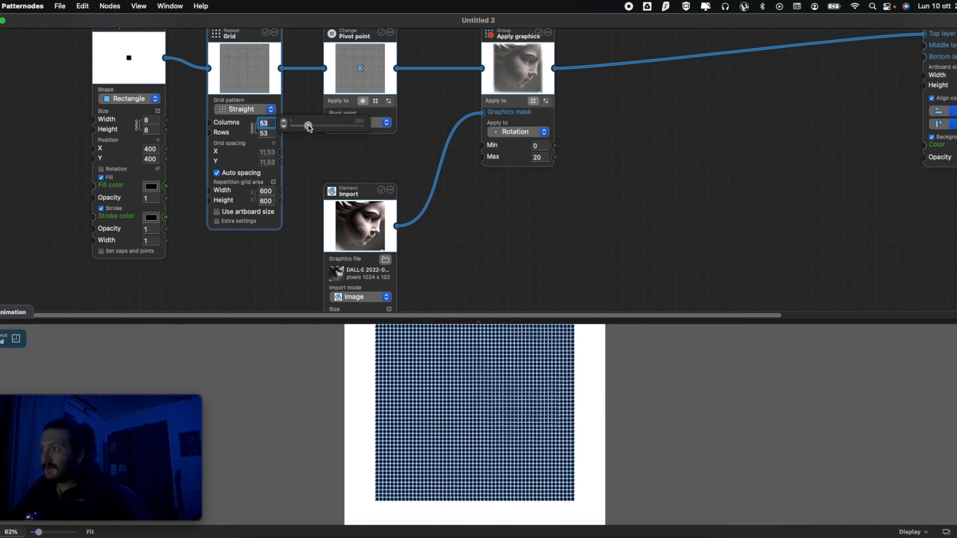
click(538, 157)
text(180)
key(Tab)
click(566, 266)
- Raise the maximum rotation in Apply graphics to 360 and review the pattern close up and on the whole artboard
click(543, 157)
text(360)
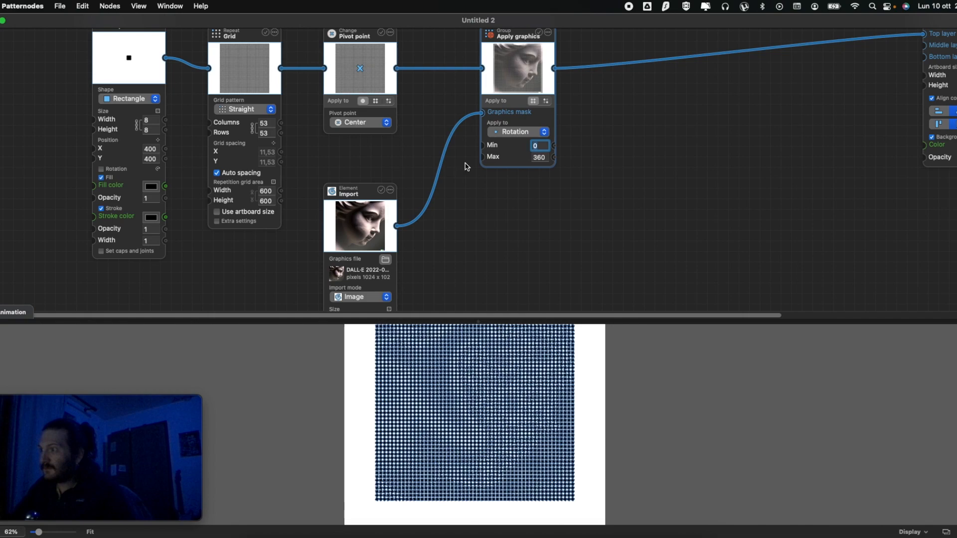
click(466, 164)
scroll(487, 348, down, 3)
scroll(488, 361, down, 3)
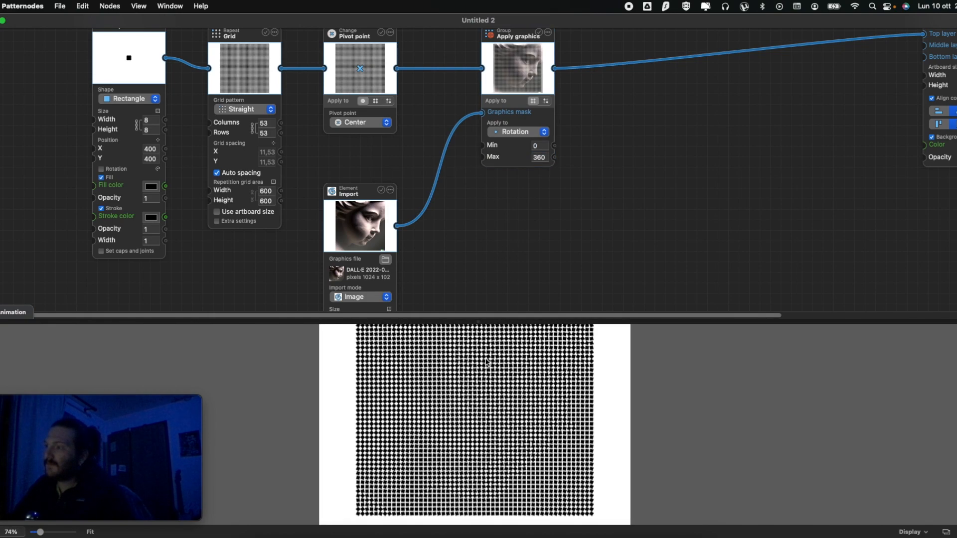
scroll(508, 373, up, 5)
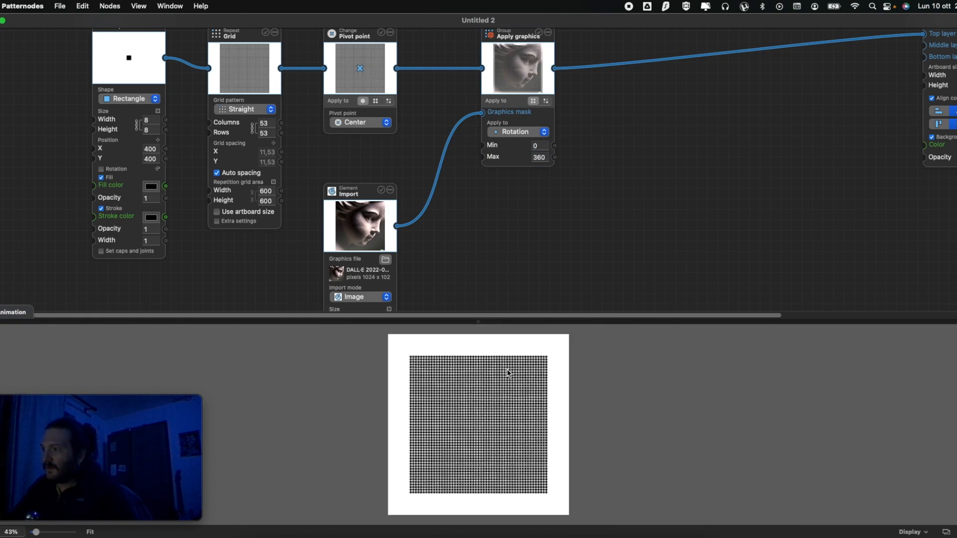
- Switch to Finder to browse the images in the dalle2 folder
key(super+Tab)
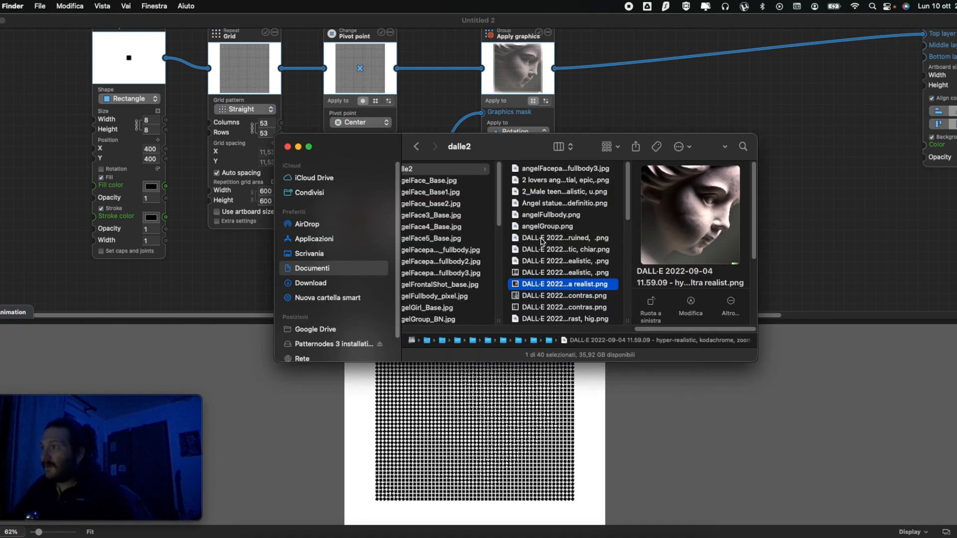
- Replace the Import node's graphic with the DALL·E statue bust PNG from the dalle2 folder
click(550, 296)
click(550, 308)
drag(554, 308, 360, 236)
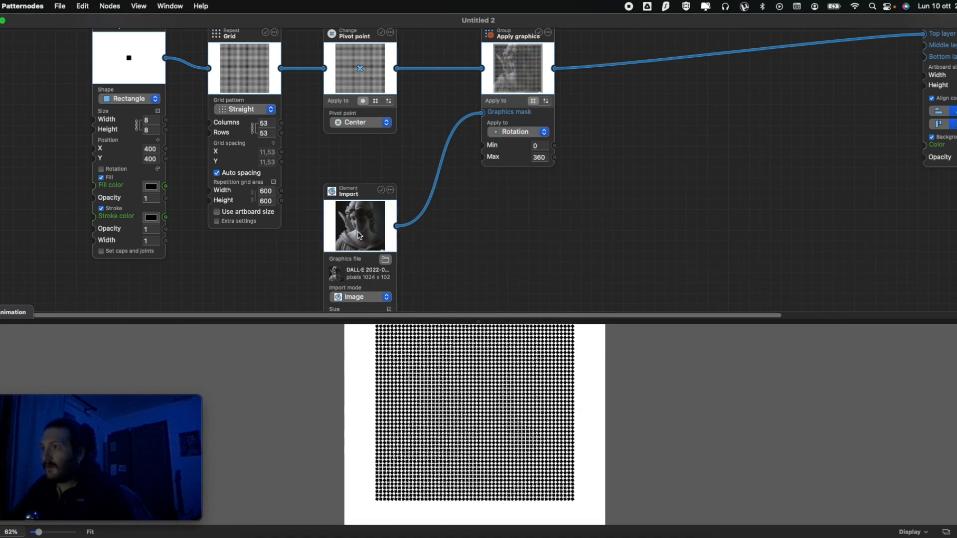
- Make the Apply graphics node affect Scale instead of Rotation, with a maximum of 1
click(531, 132)
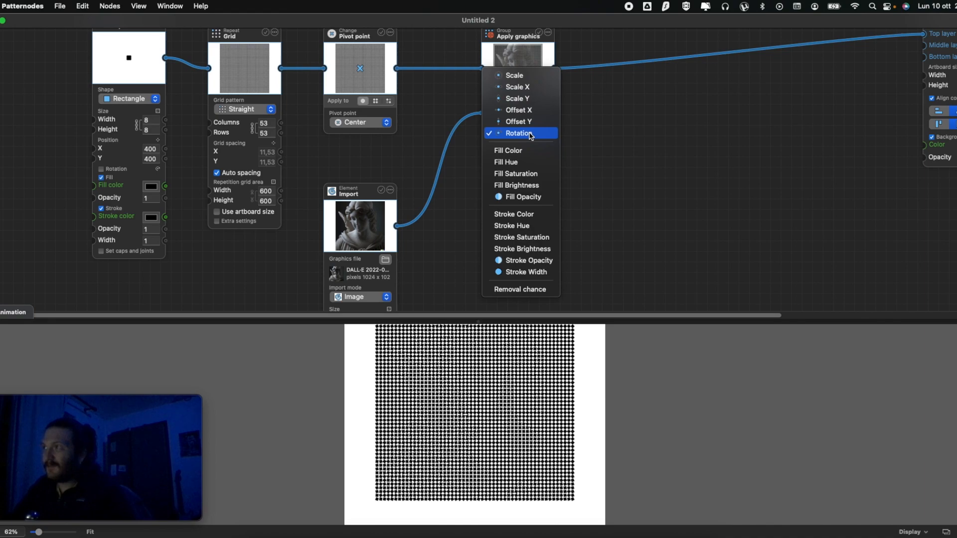
click(536, 73)
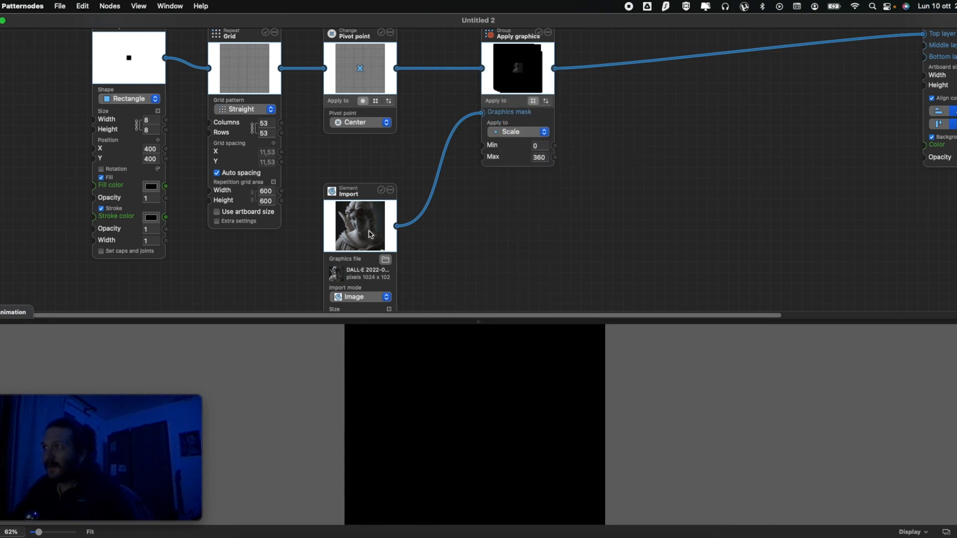
click(545, 158)
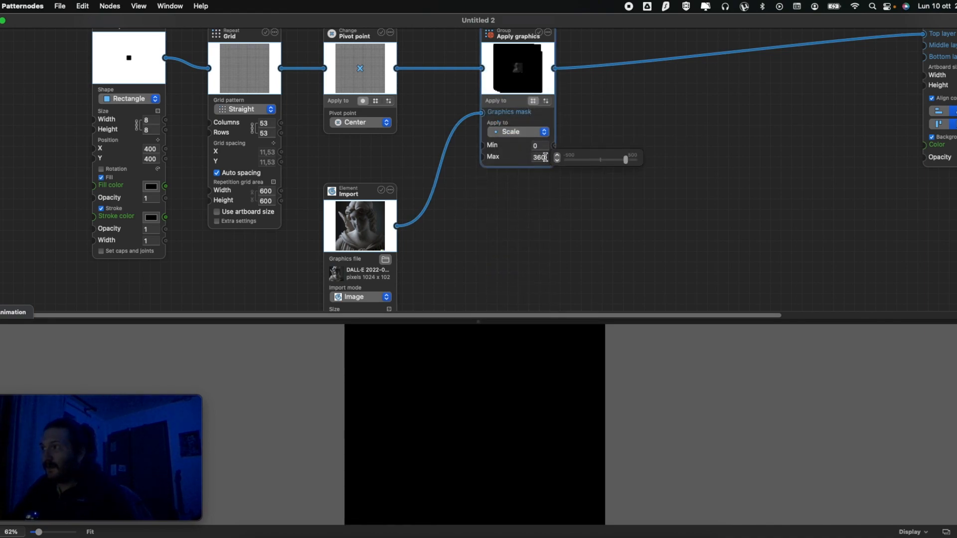
key(Return)
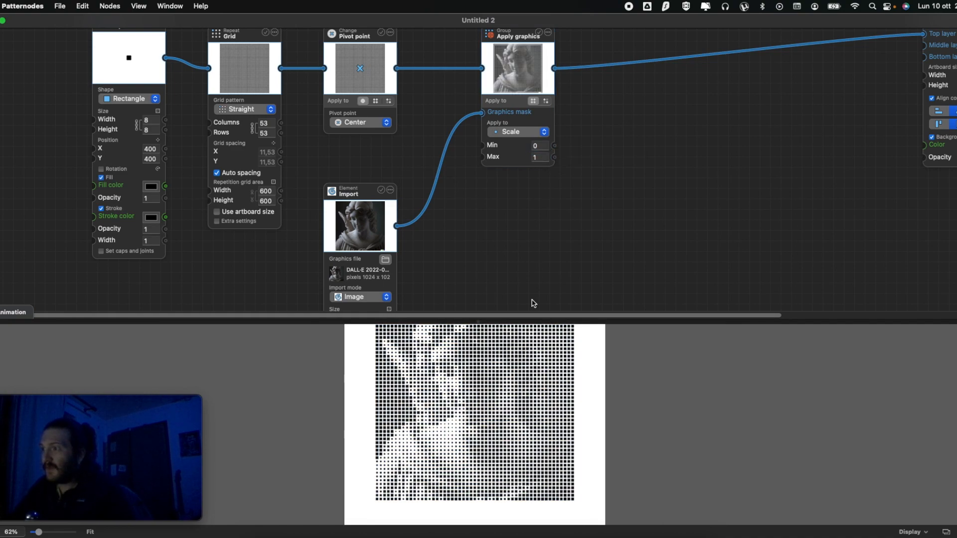
- Turn off the fill of the rectangle Shape node so that only its stroke is drawn
scroll(535, 352, up, 3)
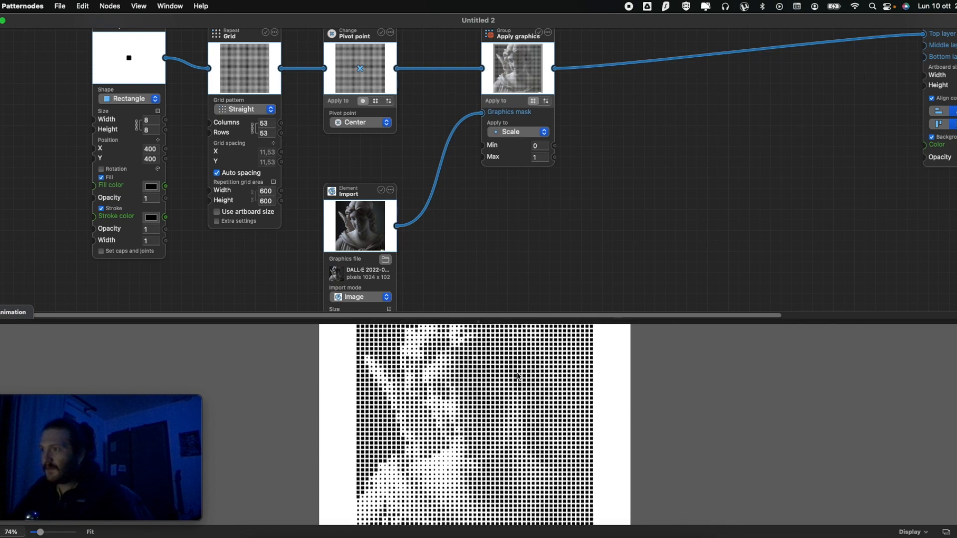
scroll(517, 378, down, 5)
click(101, 177)
scroll(528, 418, up, 4)
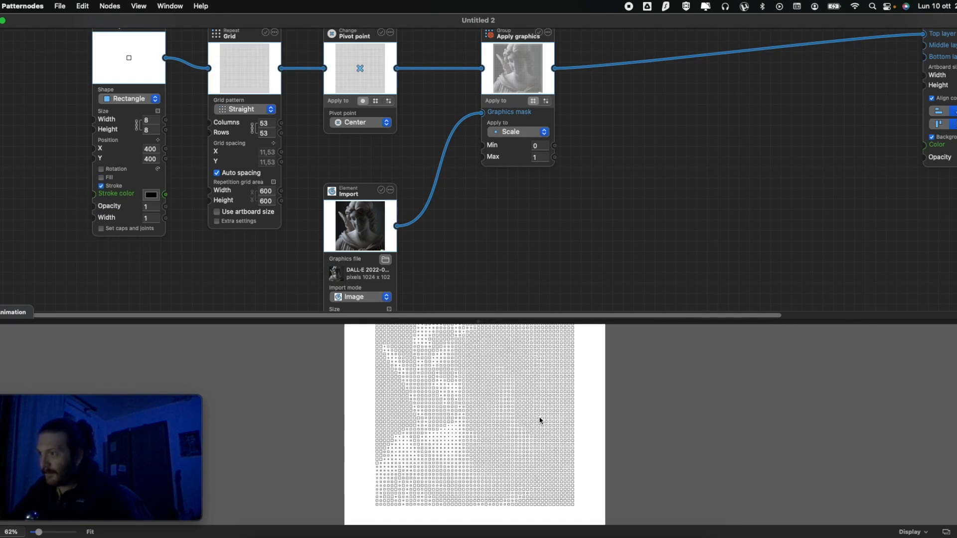
- Increase the Grid node's repetition to 80 columns and 80 rows
click(264, 123)
key(shift+Up)
key(shift+Up)
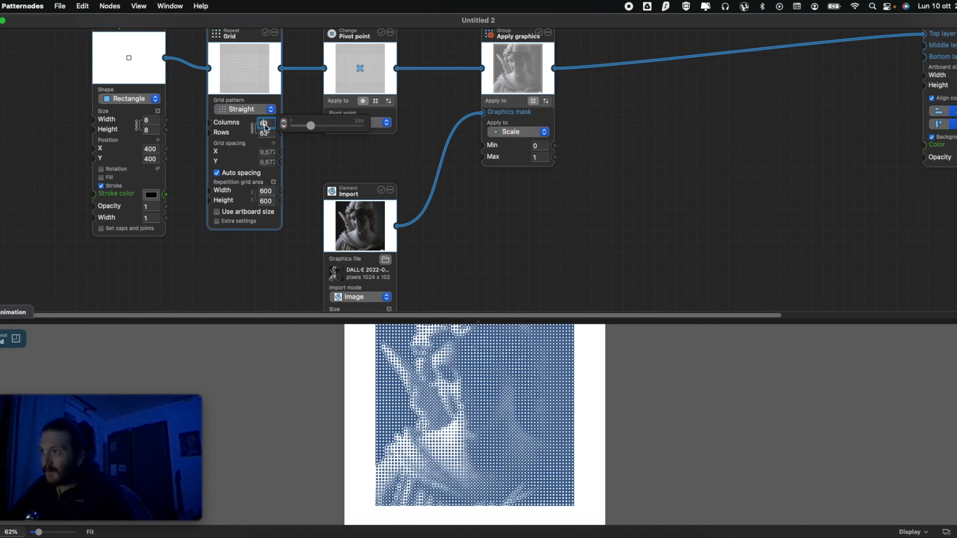
key(Up)
key(Up)
key(Up)
key(Up)
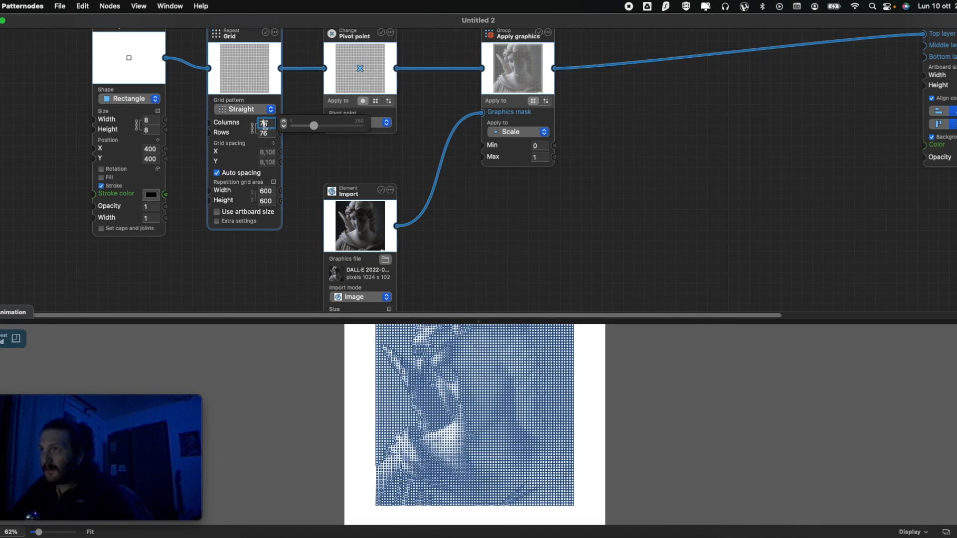
key(Up)
key(Up)
key(Up)
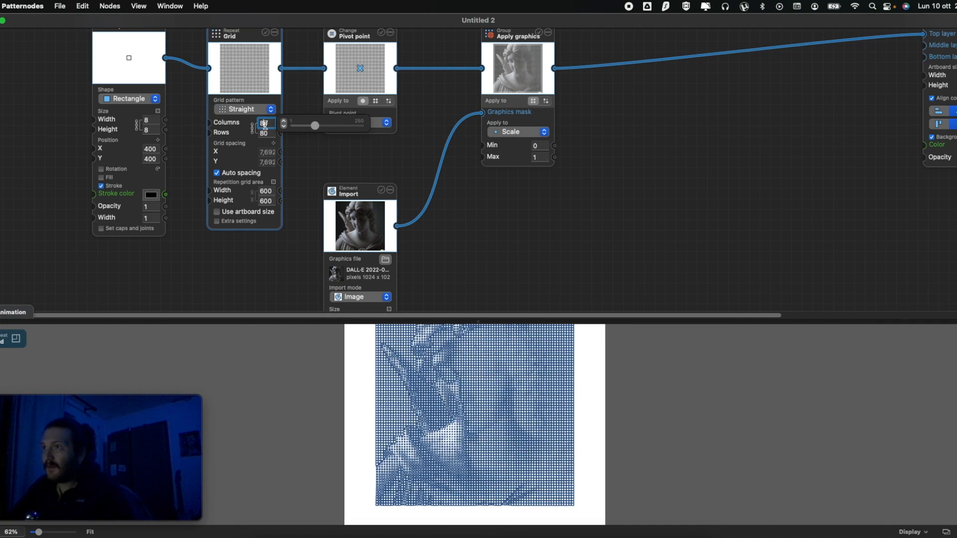
click(622, 277)
scroll(552, 344, up, 3)
scroll(549, 344, up, 2)
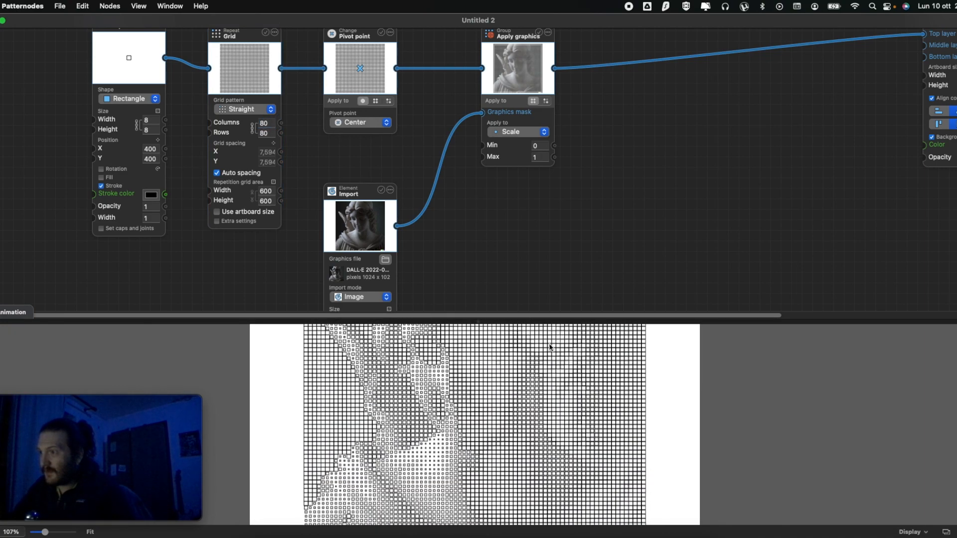
scroll(549, 344, down, 4)
scroll(551, 348, up, 1)
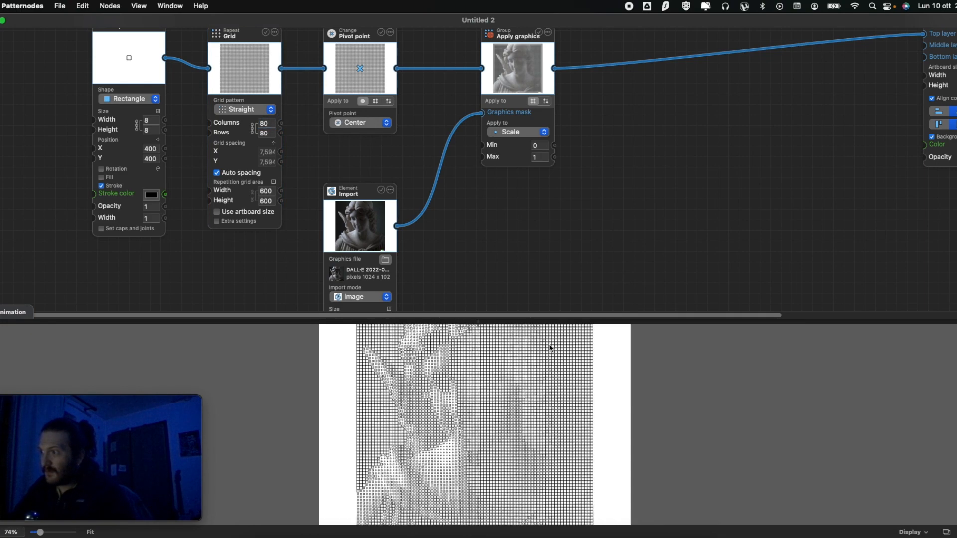
- Reduce the Apply graphics node's maximum scale to 0,56
mouse_move(544, 155)
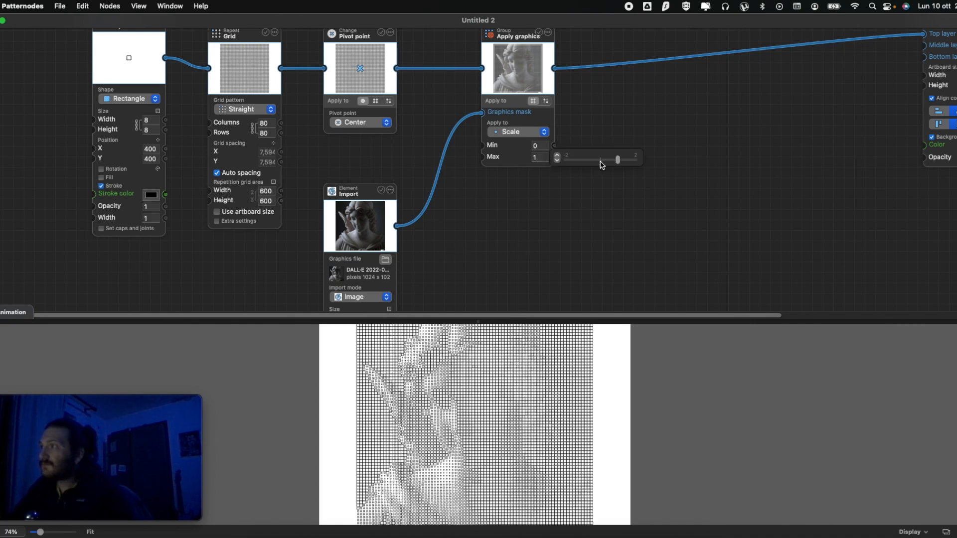
drag(618, 162, 611, 163)
scroll(567, 333, down, 2)
scroll(565, 337, up, 1)
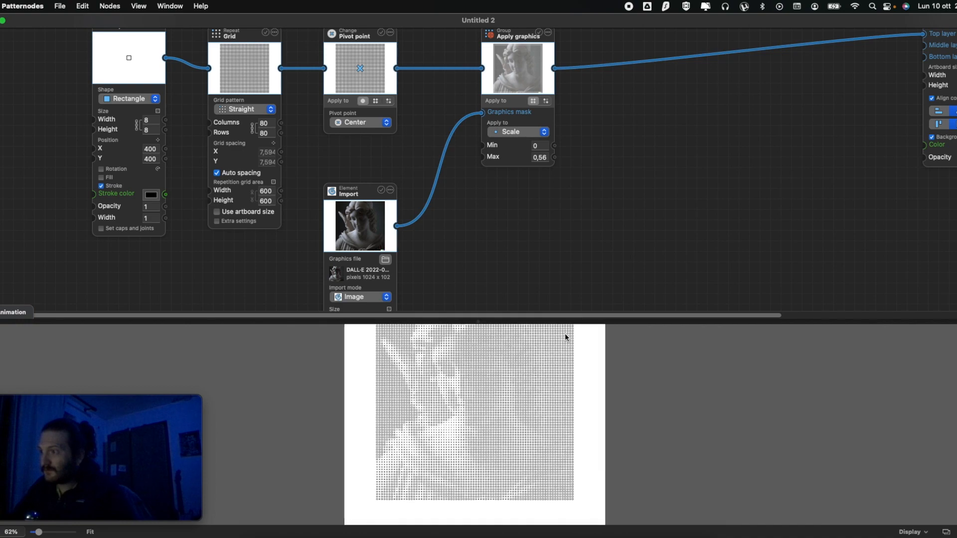
- Export the pattern as function4.svg in SVG format at 800 x 800 px to the Patternodes Course folder
key(super+e)
key(Right)
key(BackSpace)
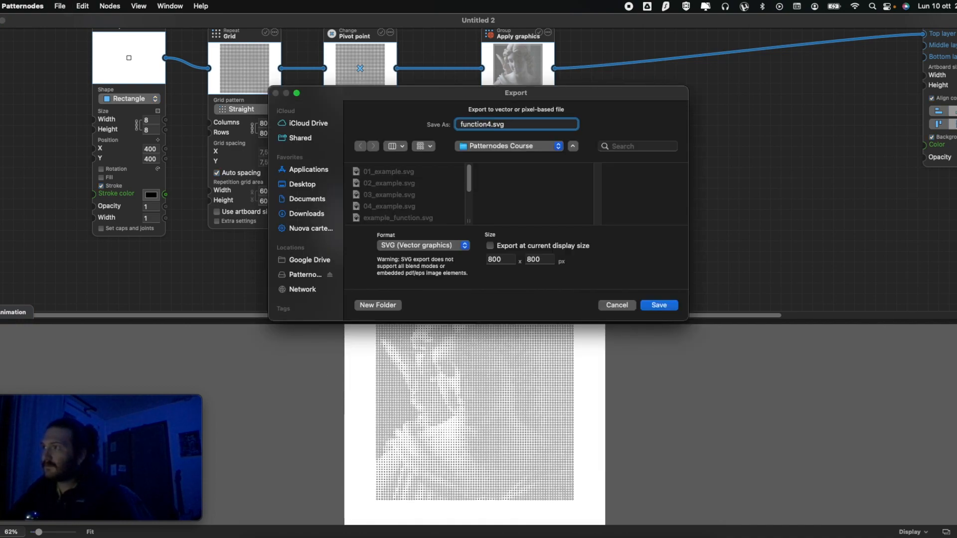
key(Return)
click(661, 307)
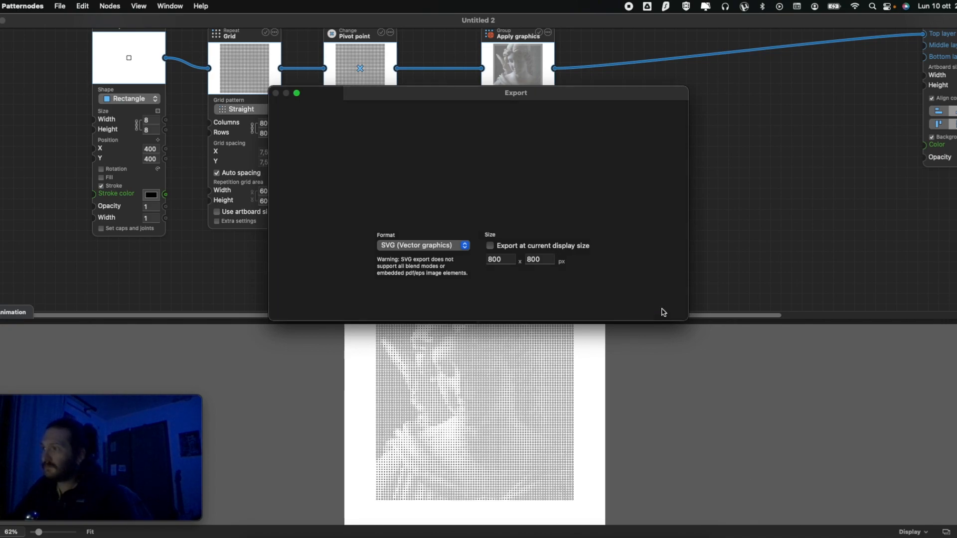
click(546, 101)
click(533, 101)
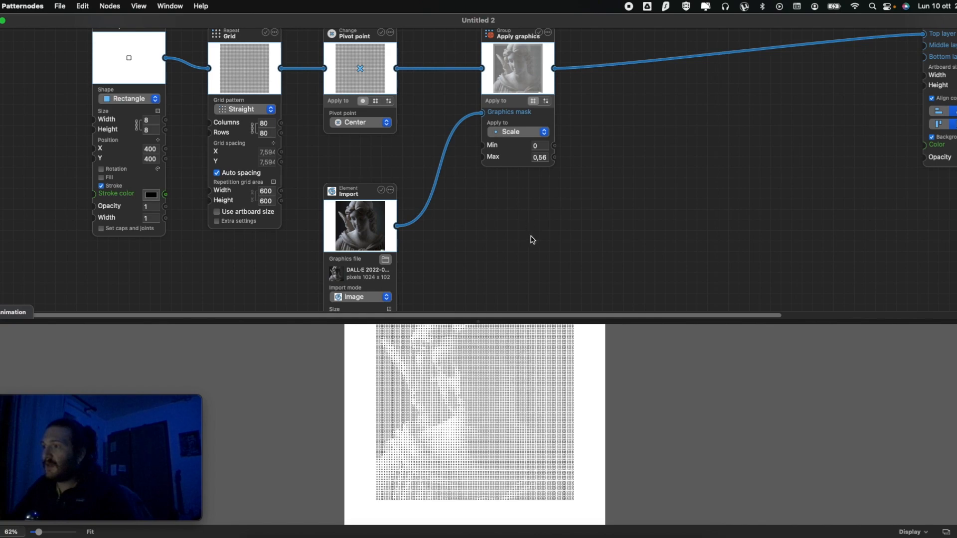
scroll(532, 250, down, 1)
scroll(527, 333, down, 5)
scroll(527, 334, up, 3)
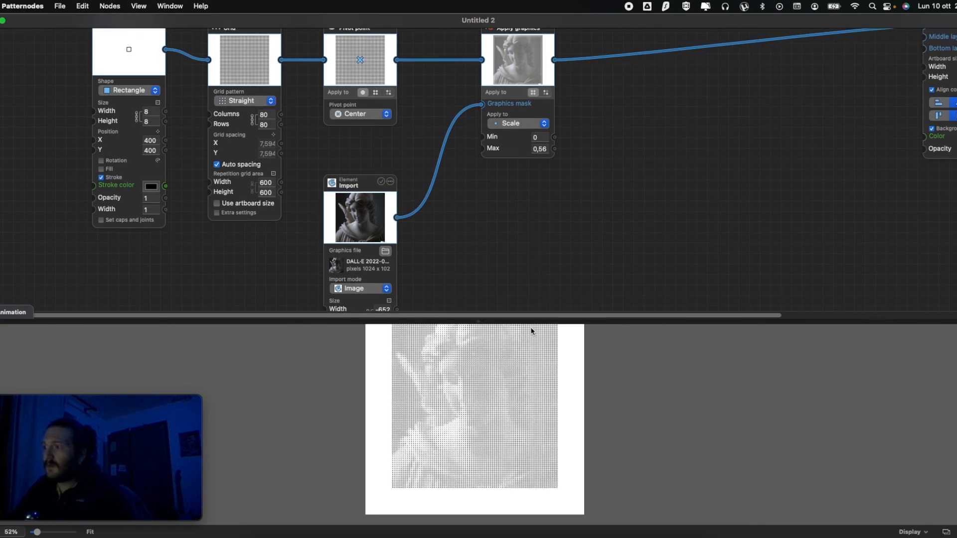
scroll(531, 339, up, 1)
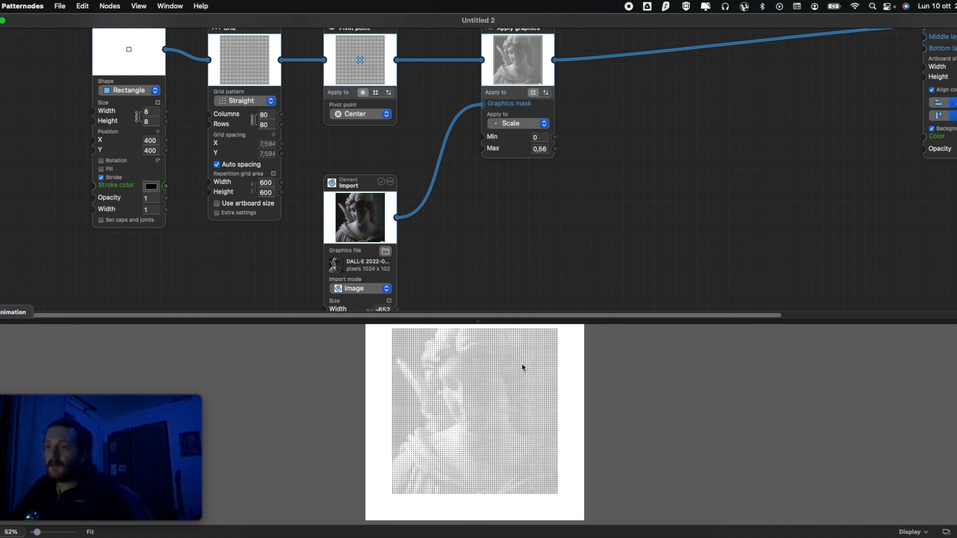
- Rearrange the node layout by shifting the Pivot point node slightly lower and the Grid node slightly higher
scroll(479, 292, down, 3)
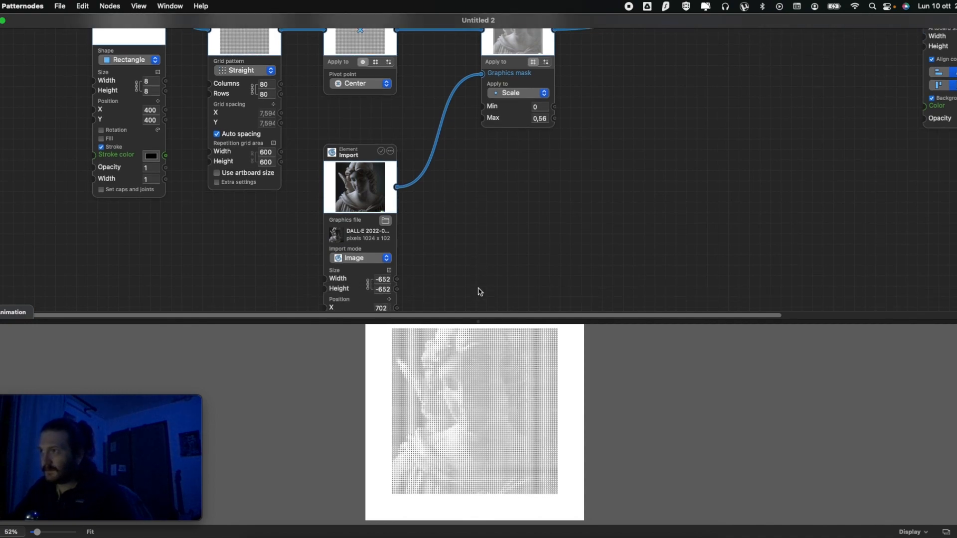
scroll(479, 292, down, 2)
scroll(479, 291, up, 8)
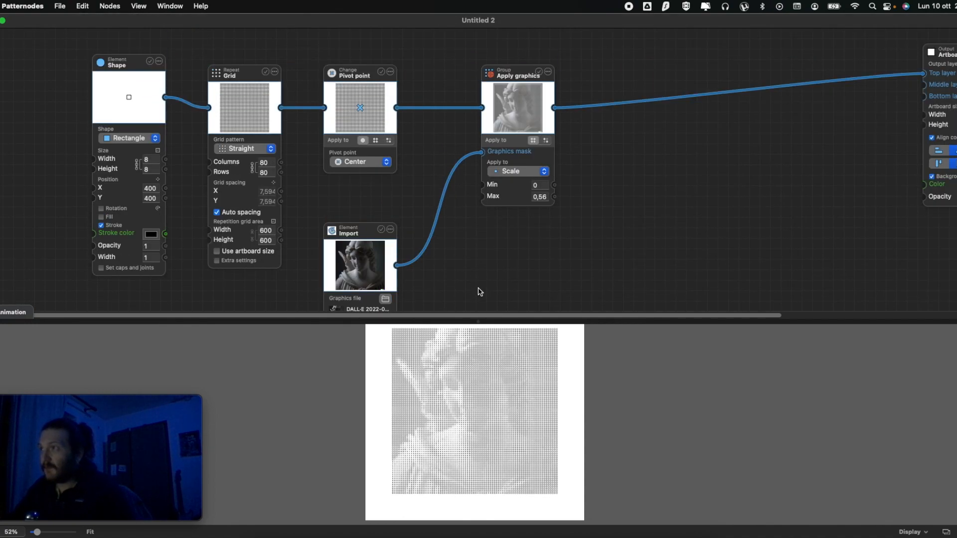
drag(351, 76, 371, 86)
drag(245, 80, 256, 59)
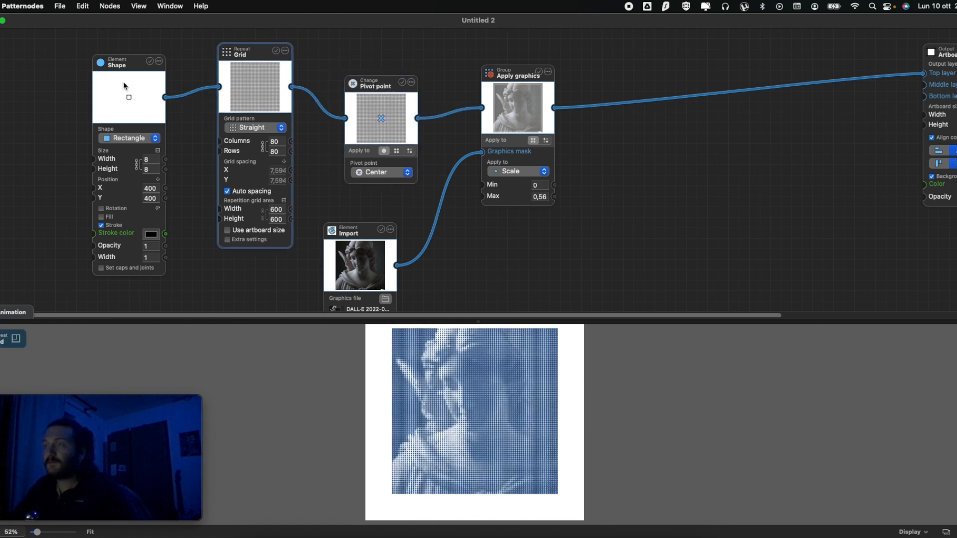
- Open the node reference help for the Apply graphics node and look through to its sample files
click(553, 75)
click(549, 72)
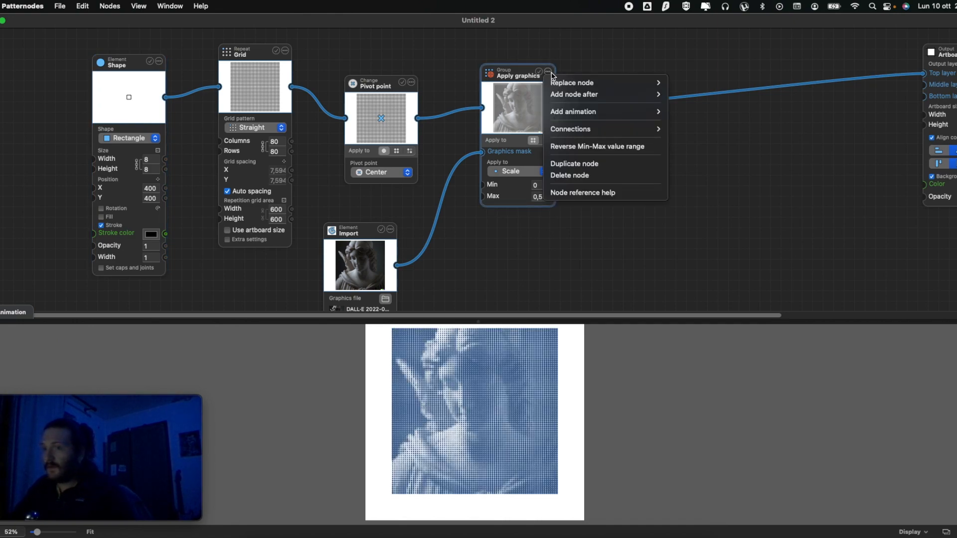
mouse_move(563, 81)
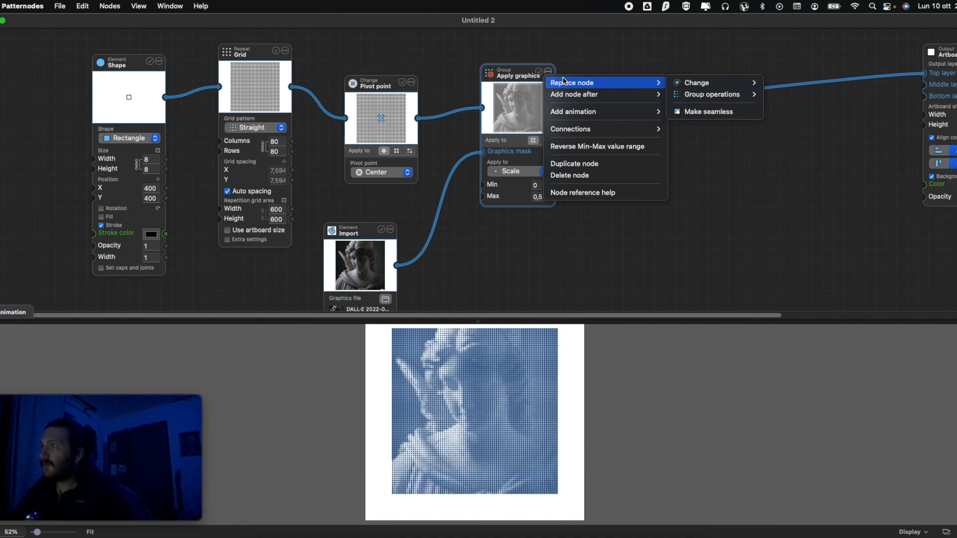
mouse_move(654, 96)
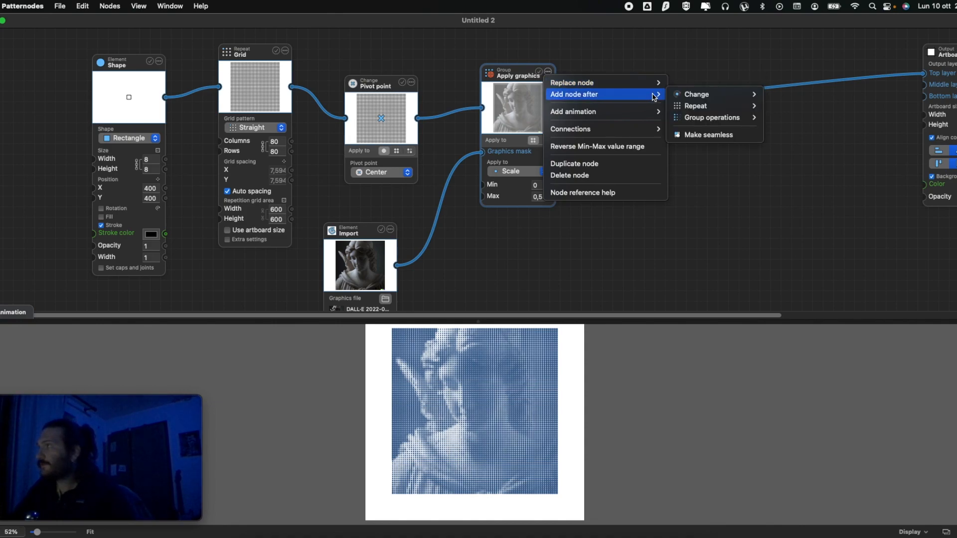
click(583, 192)
scroll(519, 349, down, 10)
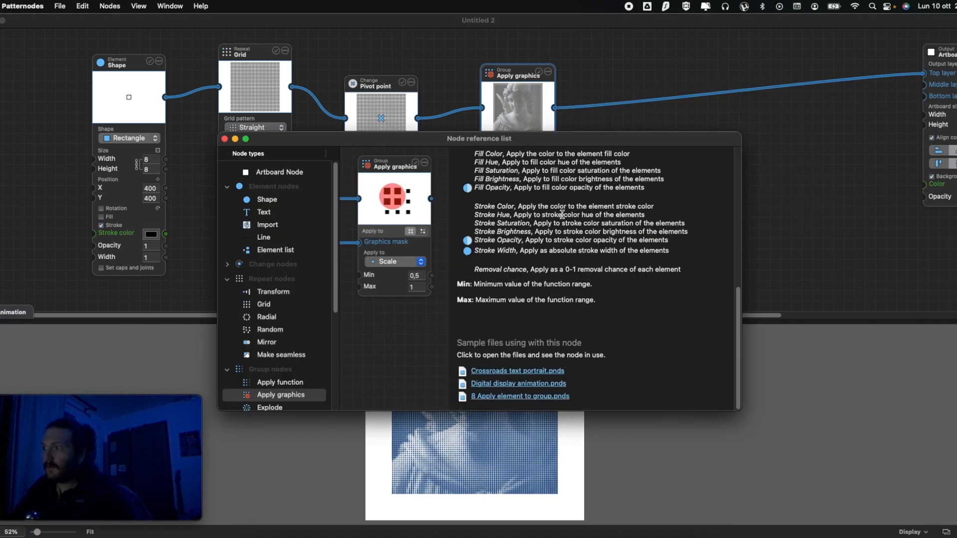
- Examine the sample file Crossroads text portrait.pnds from the node reference and close it without saving
click(514, 372)
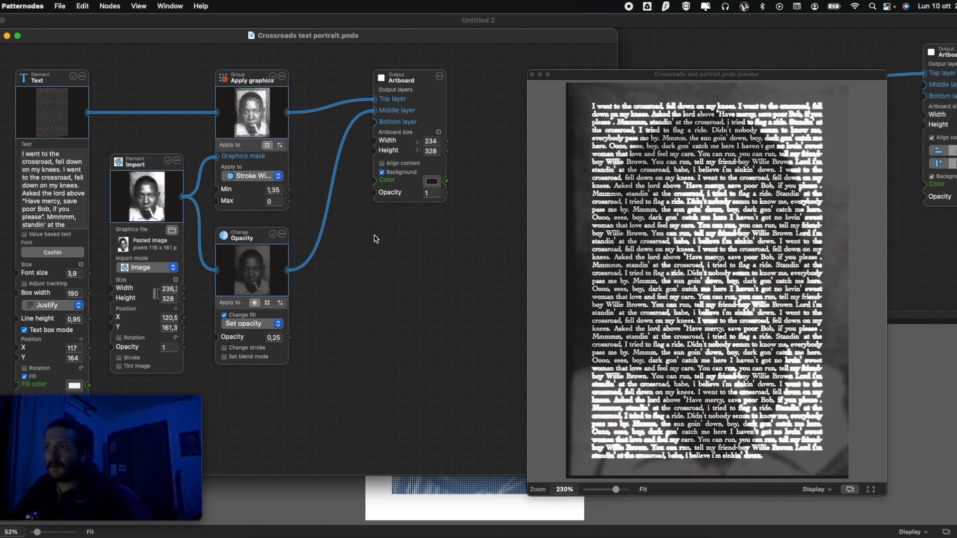
drag(123, 168, 118, 172)
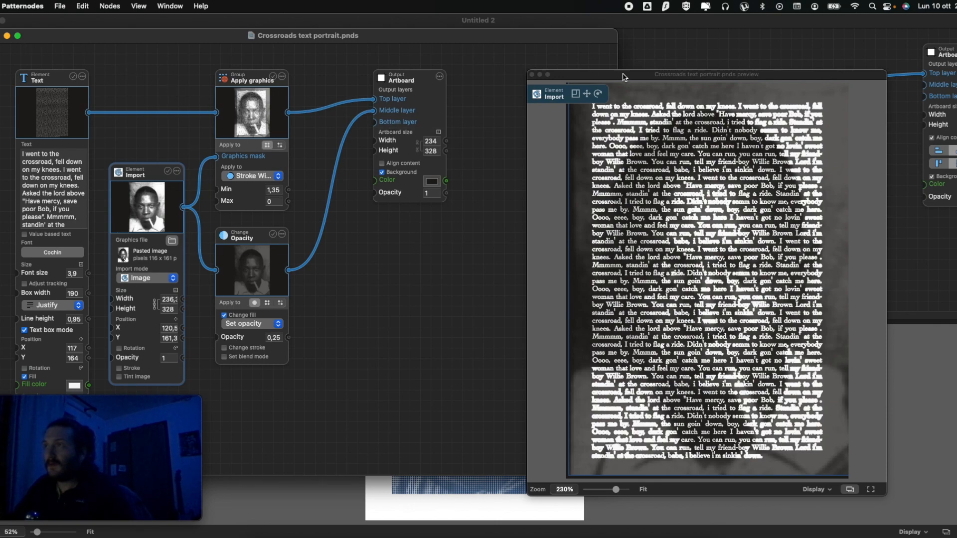
click(531, 74)
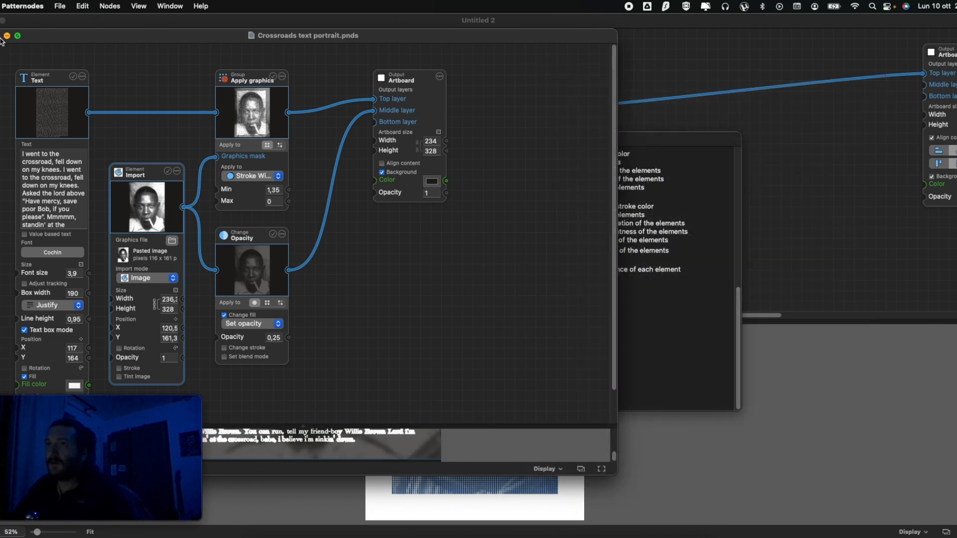
key(super+w)
click(316, 296)
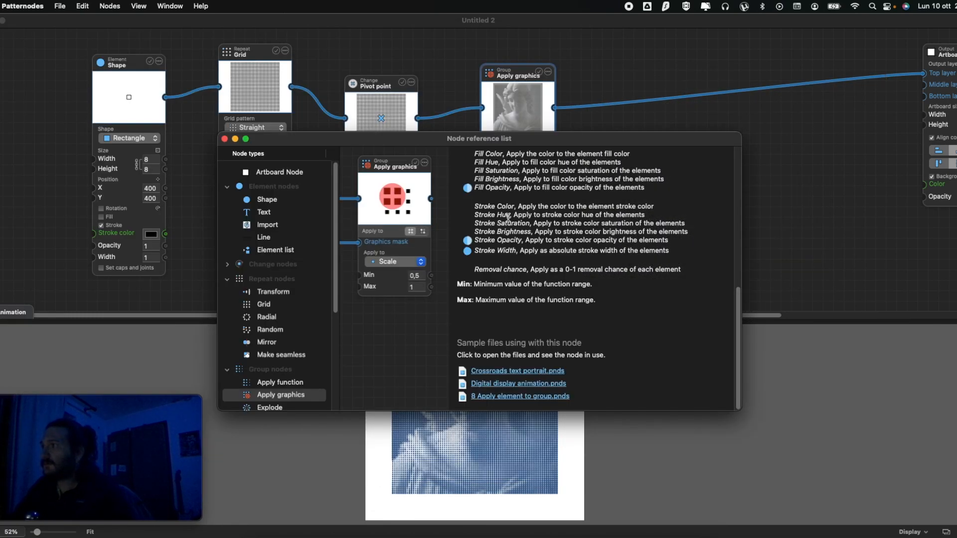
- Open the sample Digital display animation.pnds, play its animation, and close the file without saving
click(519, 383)
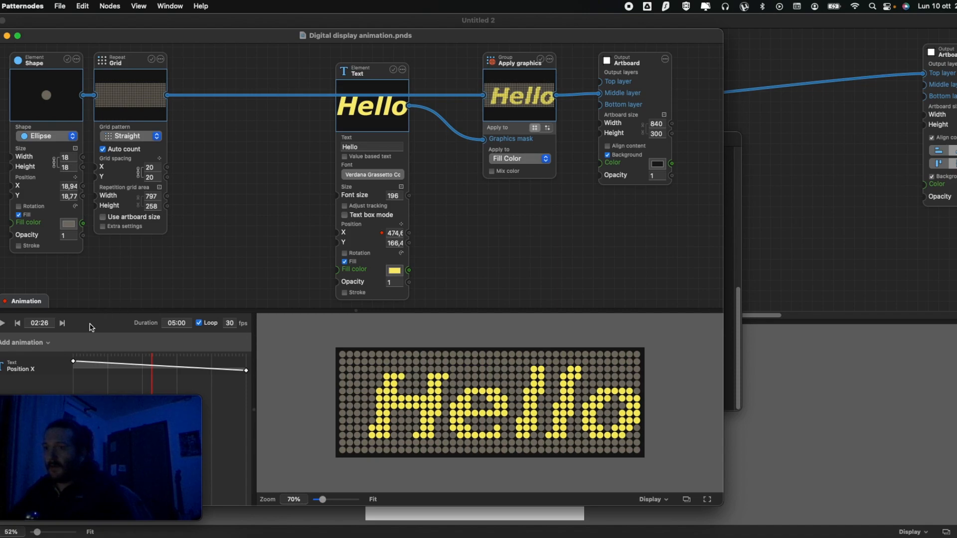
click(3, 323)
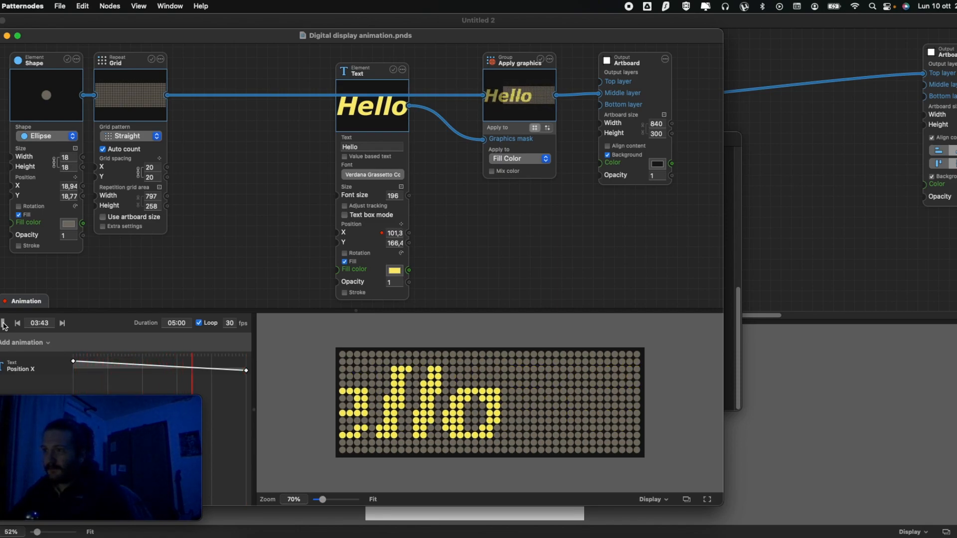
click(3, 323)
key(super+w)
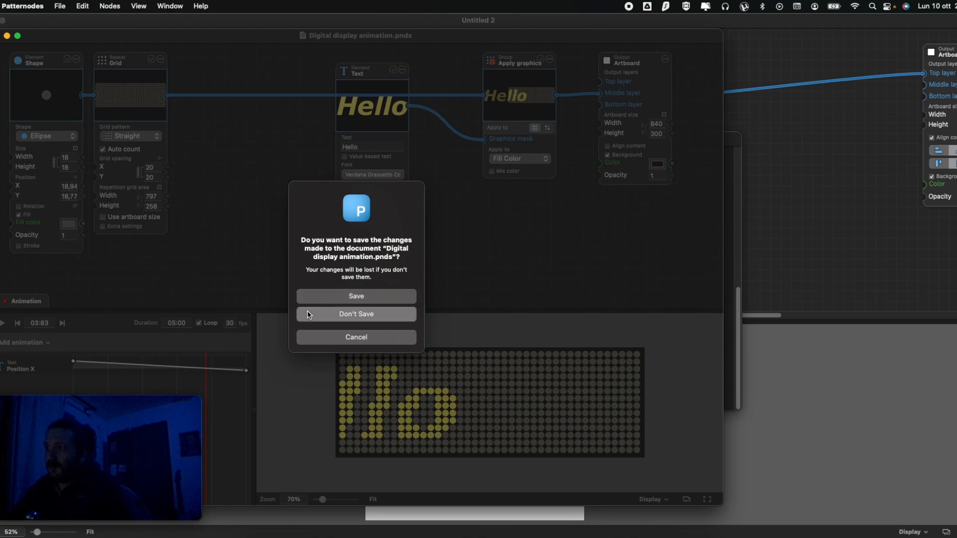
click(308, 315)
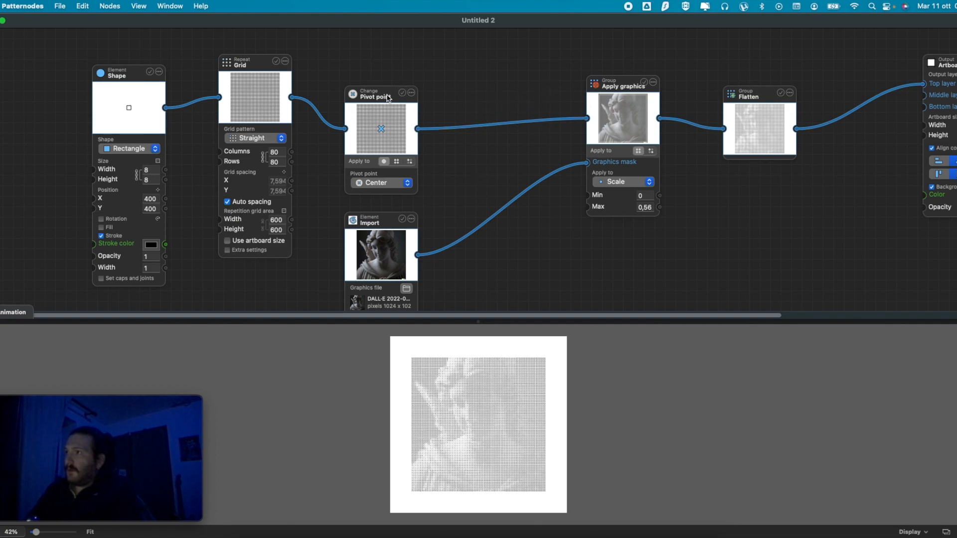
- Raise the Pivot point node level with the Grid node, then switch to Finder and close the empty Uncategorized folder window
drag(381, 96, 391, 64)
key(super+Tab)
key(super+Tab)
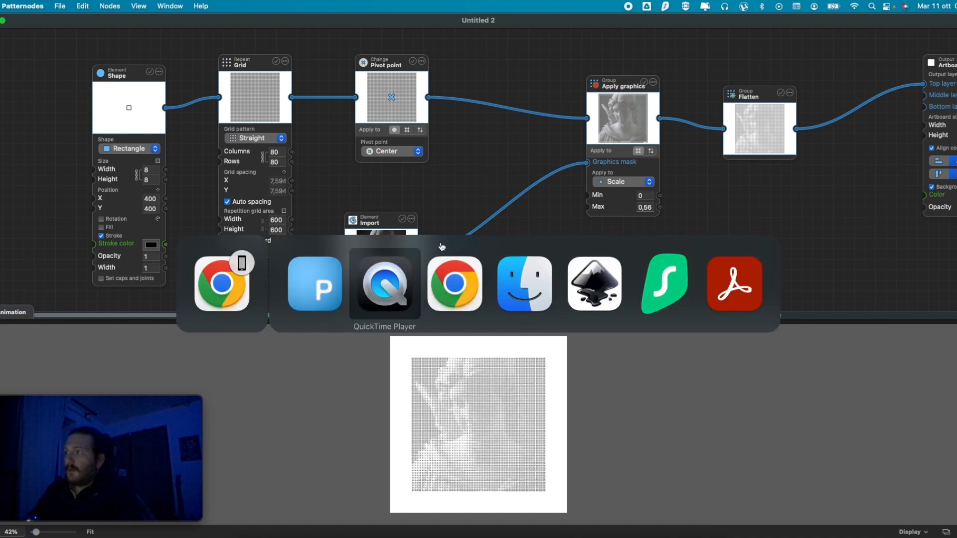
key(super+Tab)
key(super+Tab)
drag(374, 106, 528, 117)
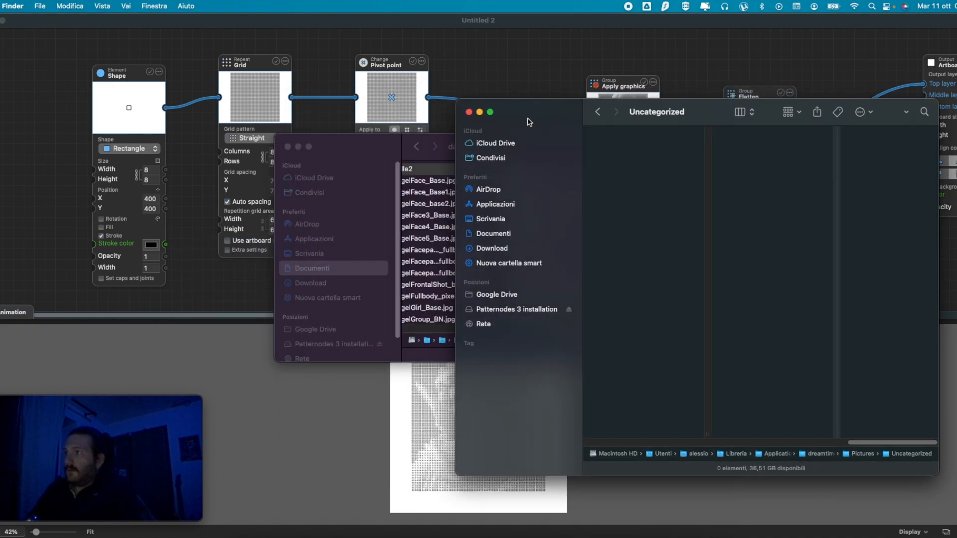
key(super+w)
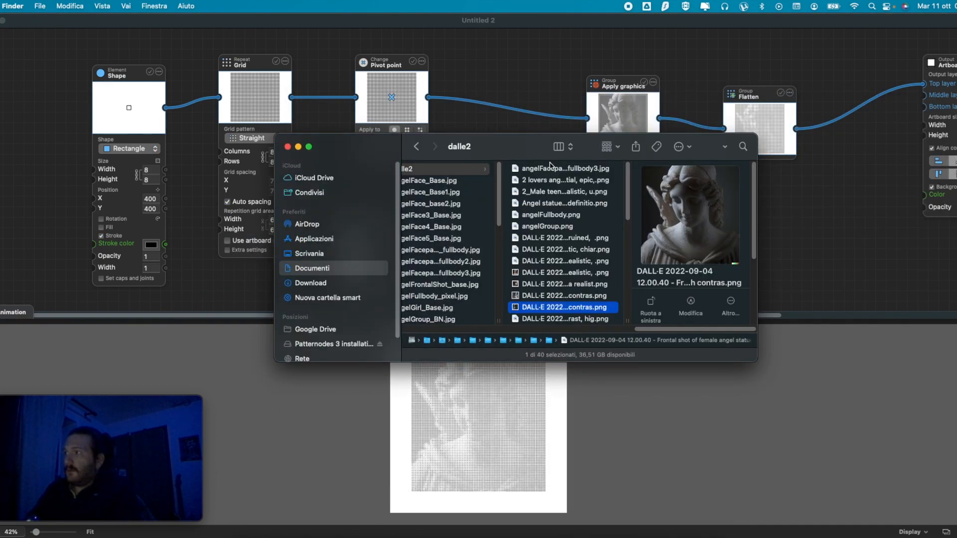
- Preview the DALL·E angel images in the dalle2 folder and load the light, front-facing statue image into the Import node
click(569, 297)
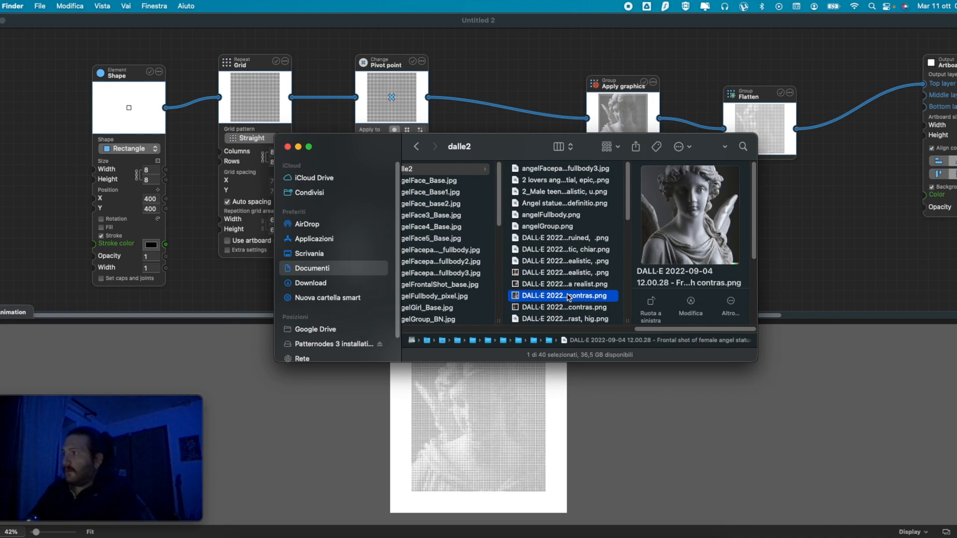
click(557, 285)
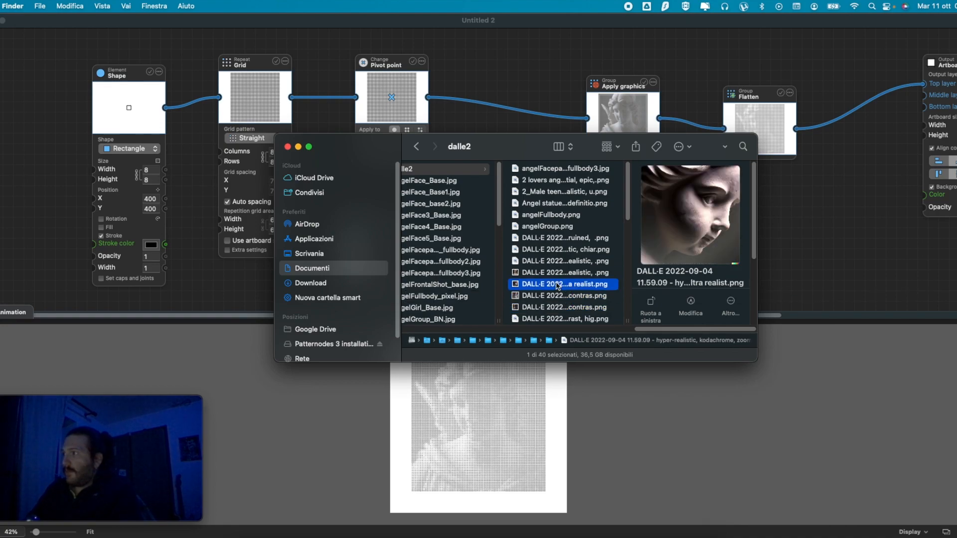
click(569, 276)
key(super+Tab)
drag(571, 273, 393, 249)
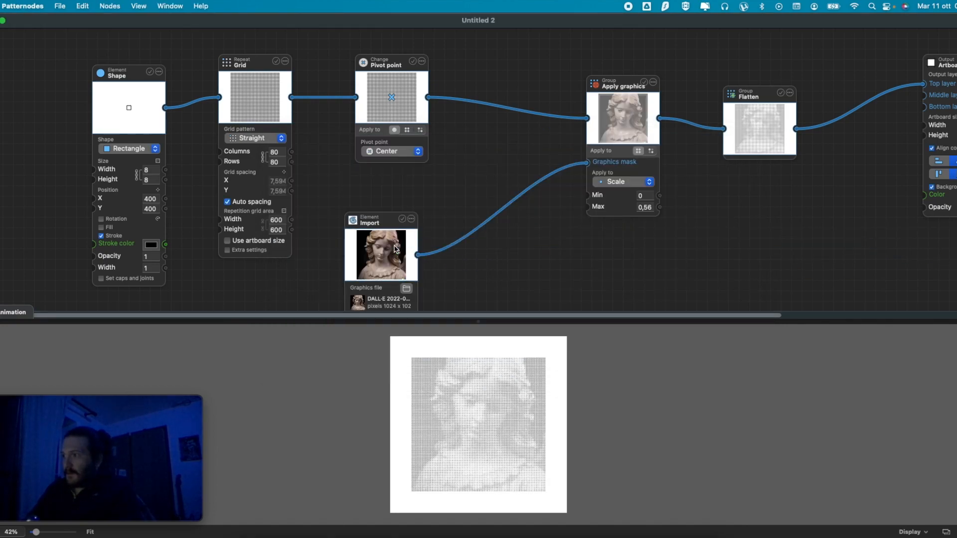
- Insert a Select group node on the connection between Pivot point and Apply graphics, placing it above the connection
click(492, 108)
click(455, 150)
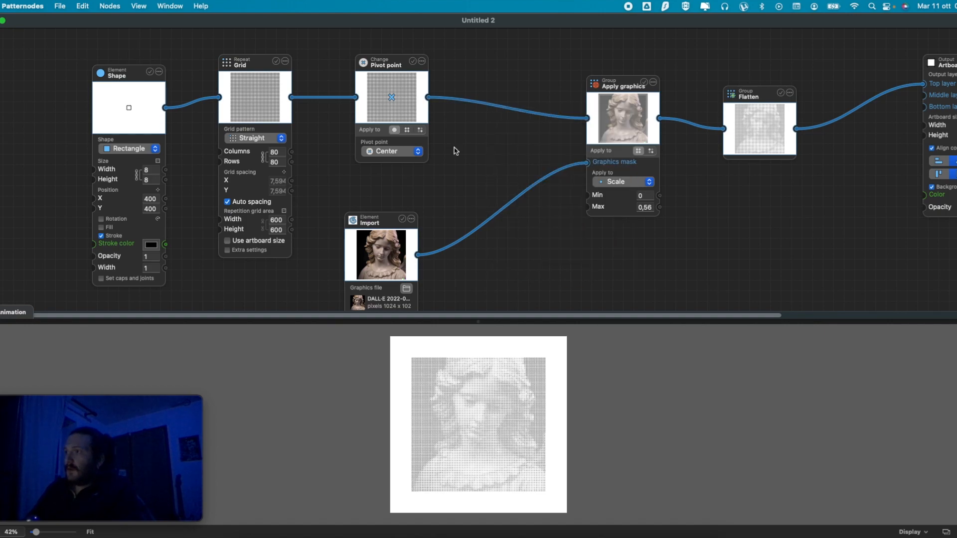
click(491, 108)
mouse_move(623, 260)
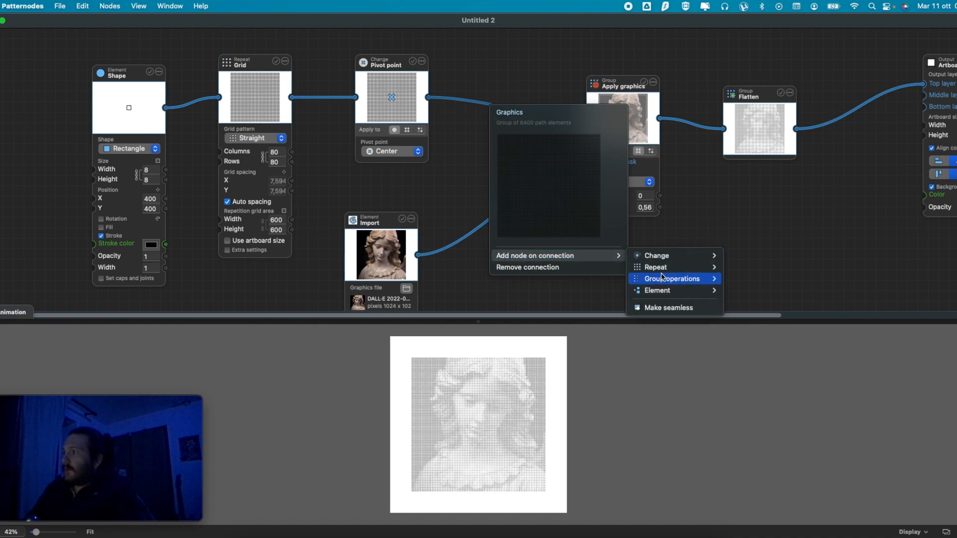
mouse_move(662, 277)
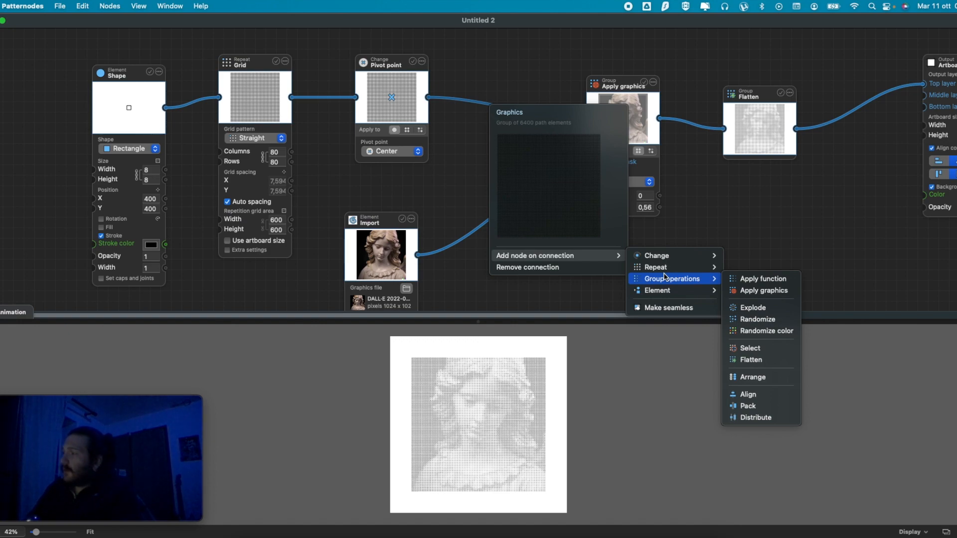
click(750, 348)
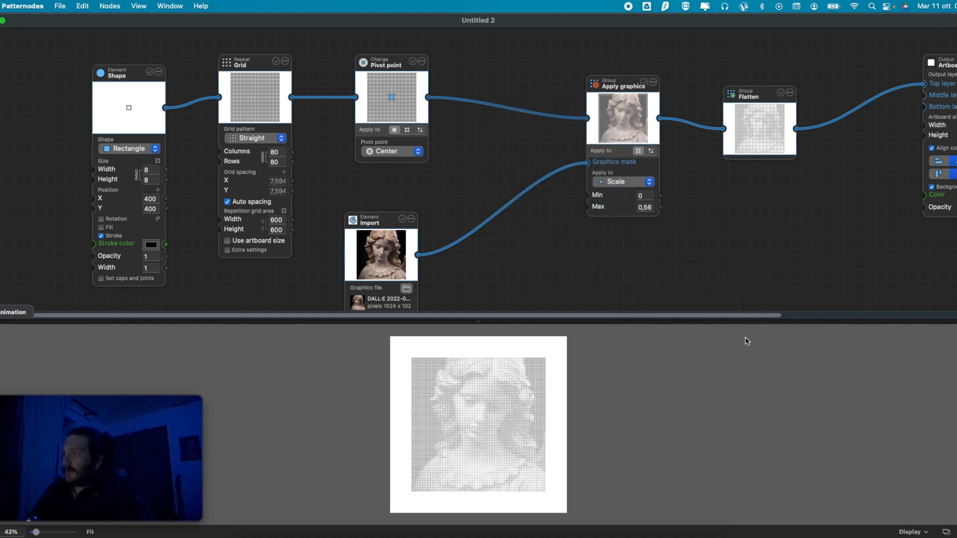
drag(514, 104, 494, 45)
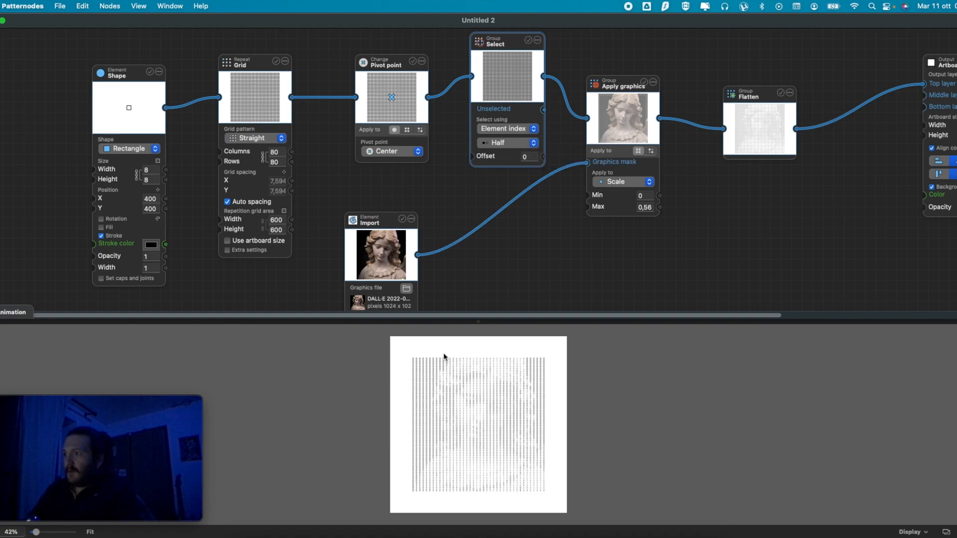
- Set the Select node's element index pattern to Third and inspect the resulting pattern
scroll(444, 357, up, 5)
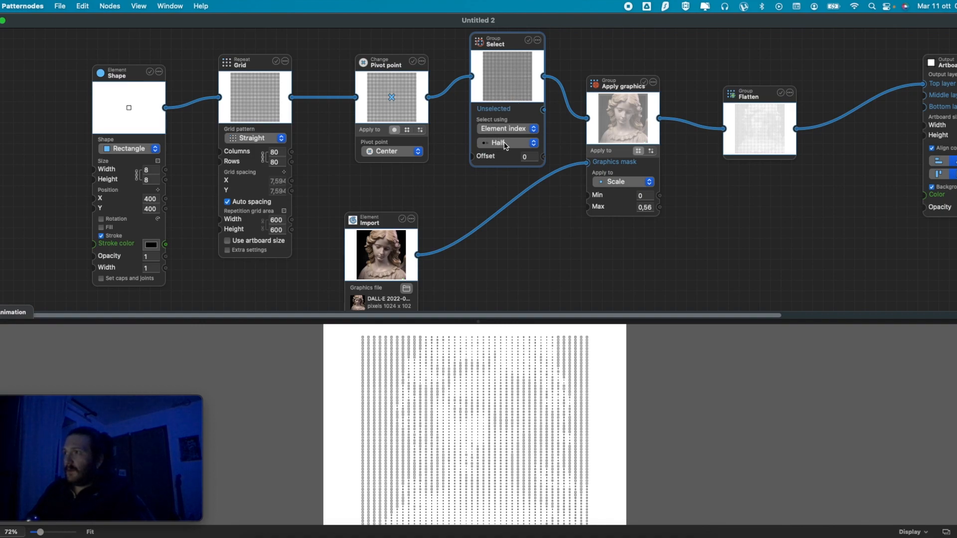
scroll(370, 336, up, 5)
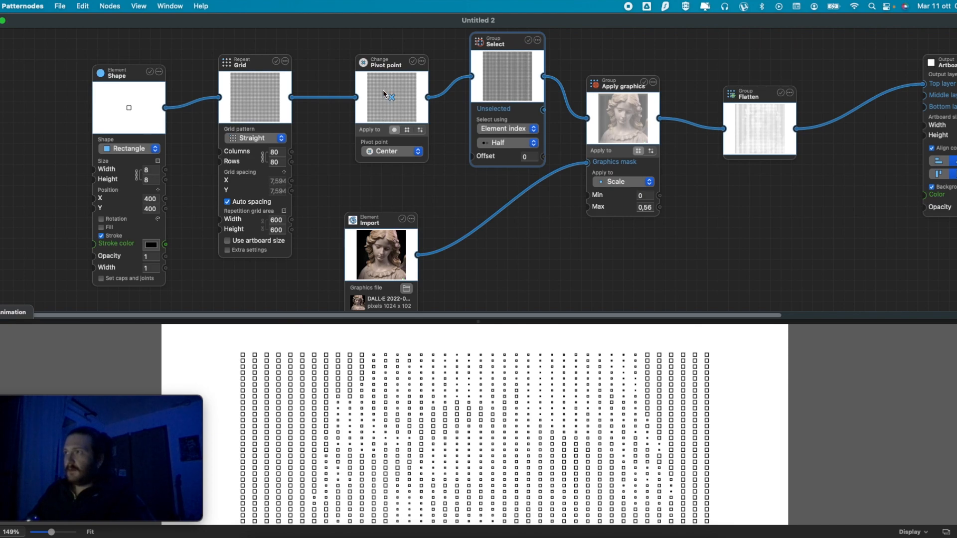
click(506, 143)
click(505, 156)
scroll(338, 370, down, 5)
scroll(432, 403, down, 1)
scroll(434, 399, down, 4)
scroll(461, 395, up, 3)
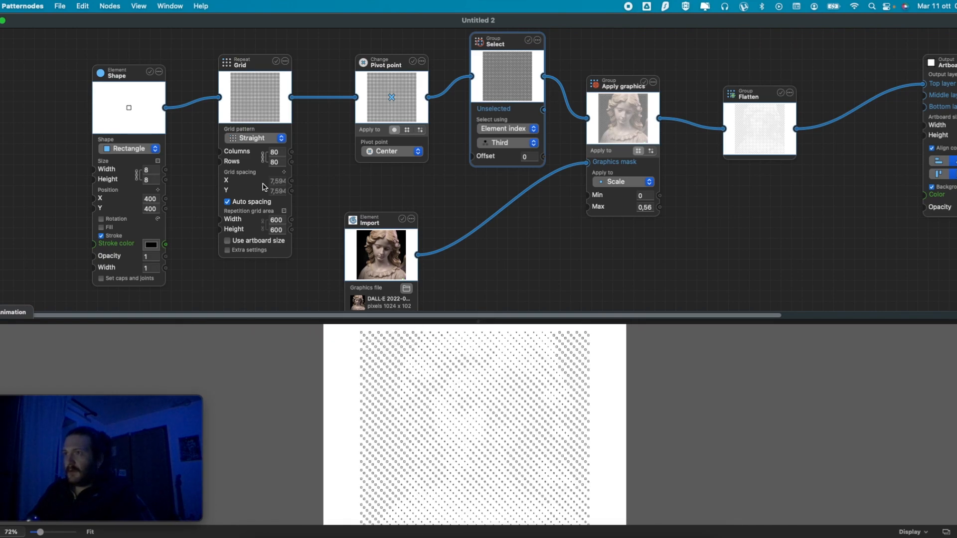
- Set the rectangle Shape node's width and height to 20
mouse_move(149, 170)
drag(230, 173, 232, 171)
text(20)
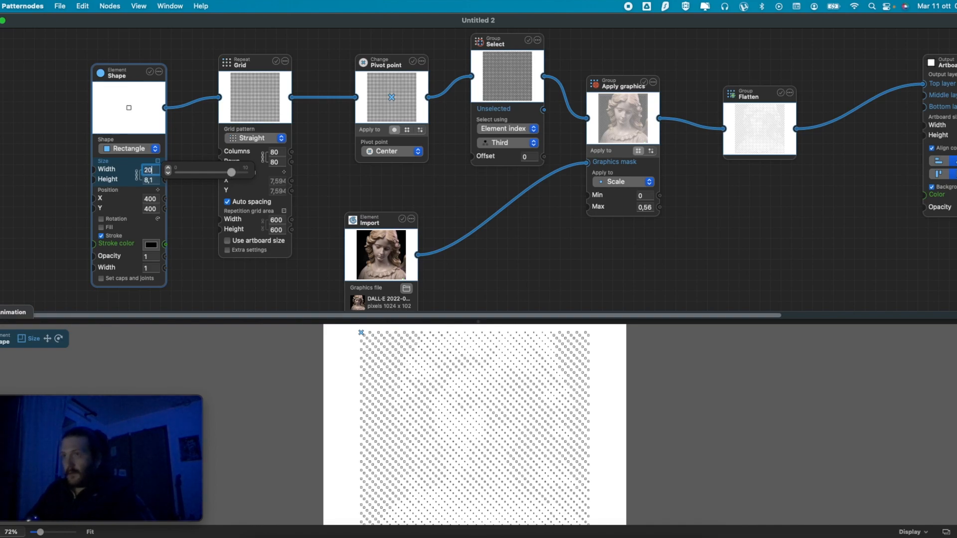
key(Tab)
click(448, 308)
scroll(480, 349, down, 5)
scroll(483, 352, up, 5)
scroll(483, 352, up, 3)
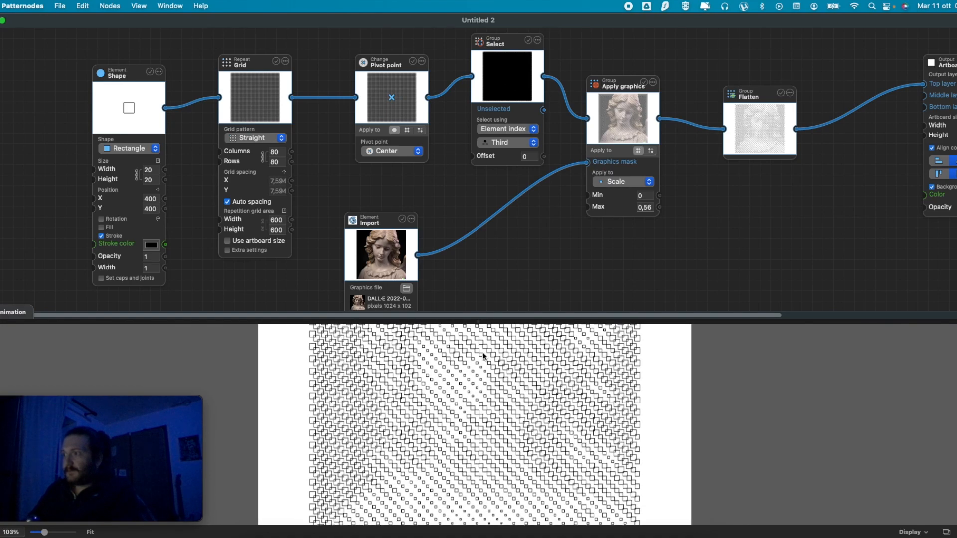
- Change the Select node's element index pattern to Quarter
click(505, 143)
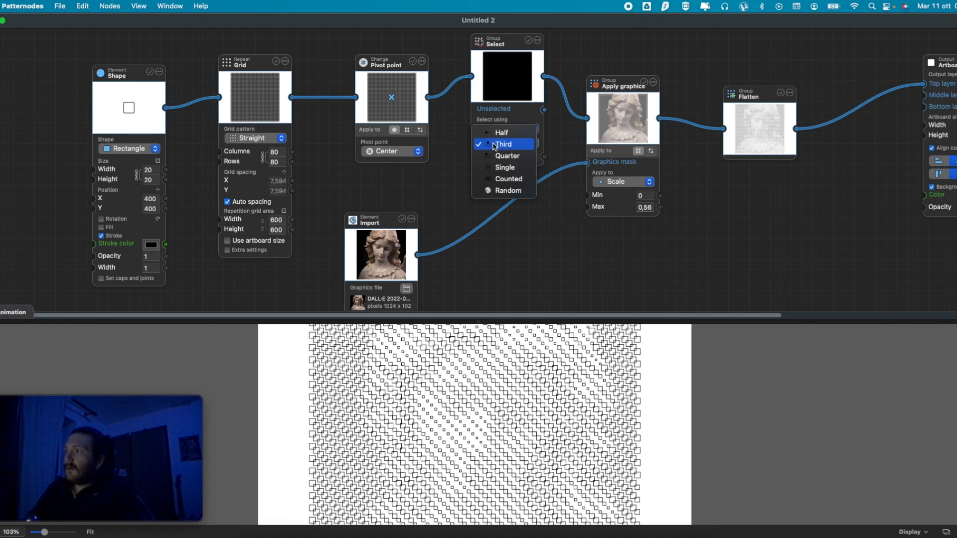
click(502, 157)
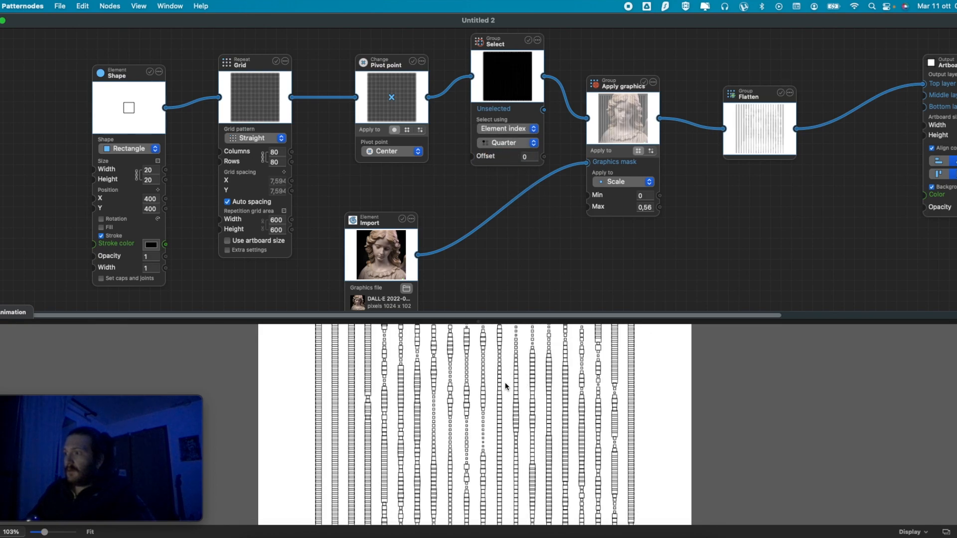
scroll(504, 382, down, 3)
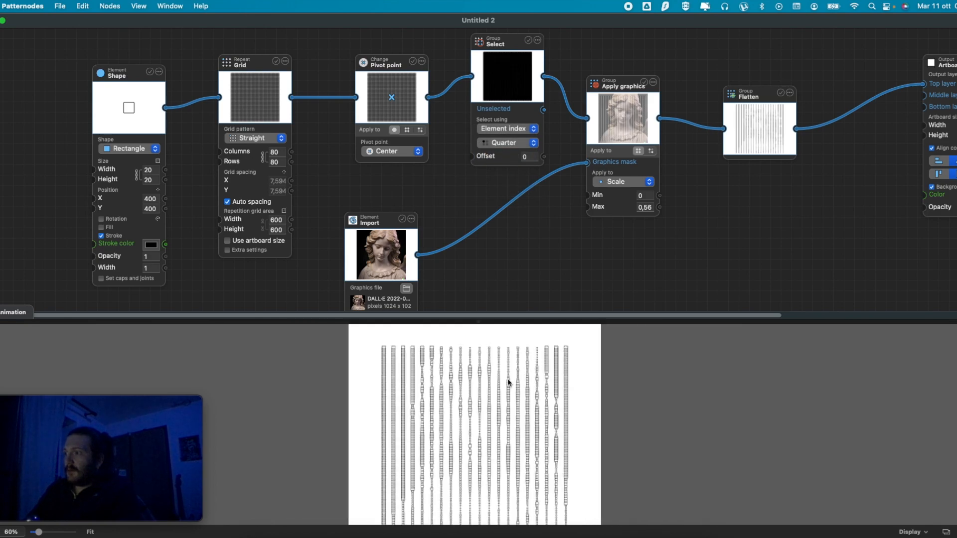
- Try the Random element index pattern on the Select node and inspect the preview
click(512, 143)
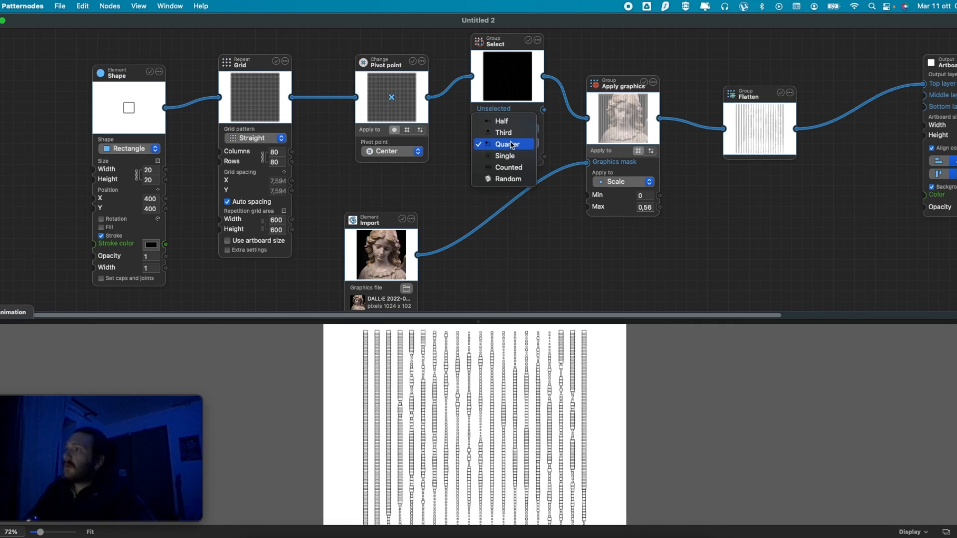
click(511, 179)
scroll(525, 351, down, 2)
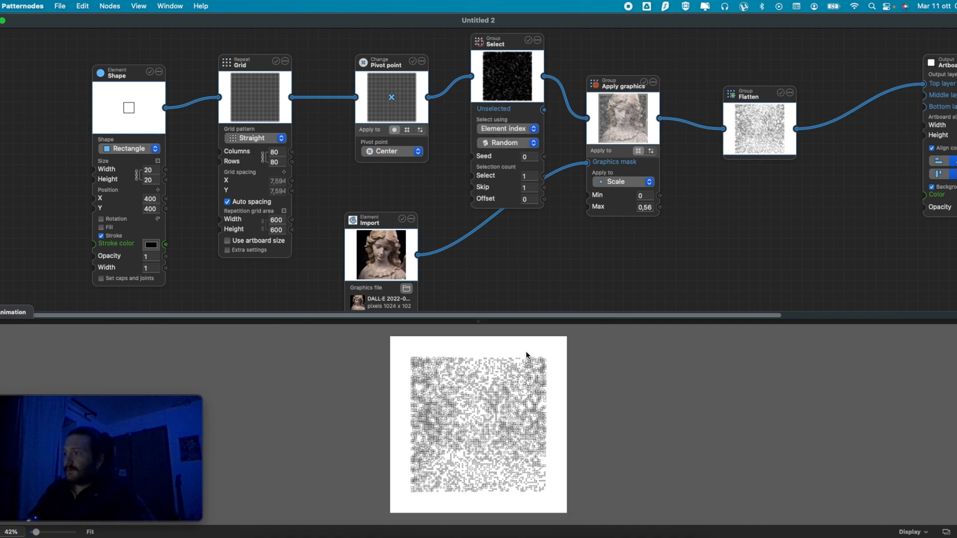
scroll(525, 351, up, 2)
click(530, 174)
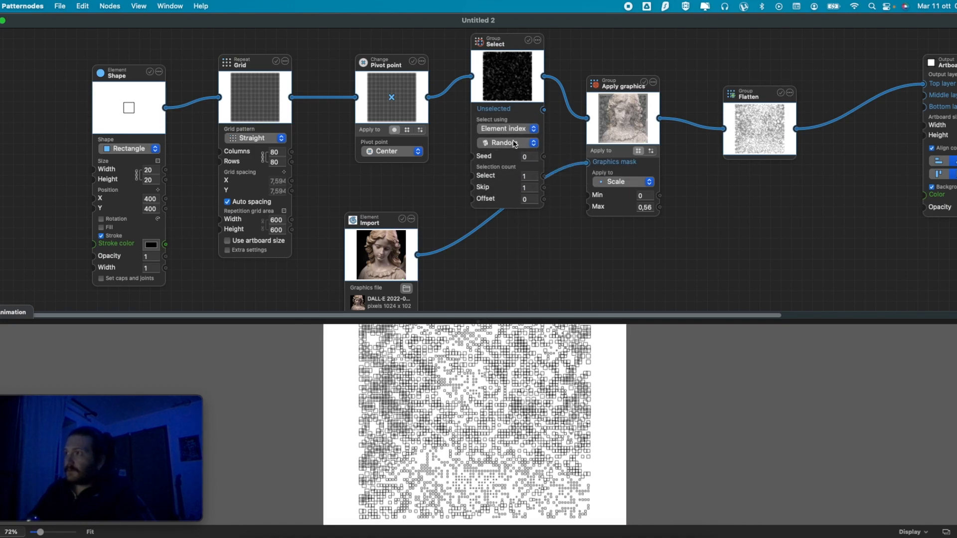
- Switch the Select node's selection method from Element index to Graphics mask
click(524, 144)
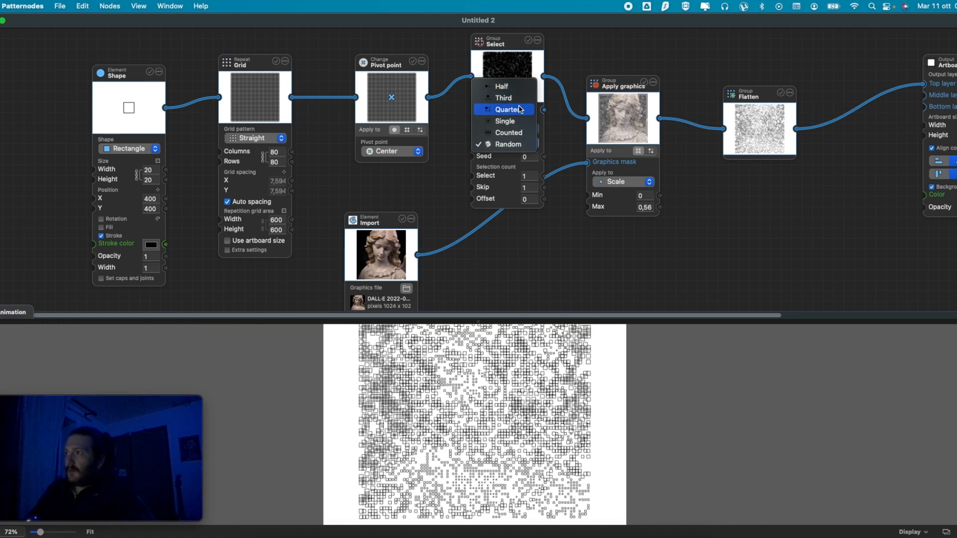
click(515, 71)
click(514, 131)
click(515, 142)
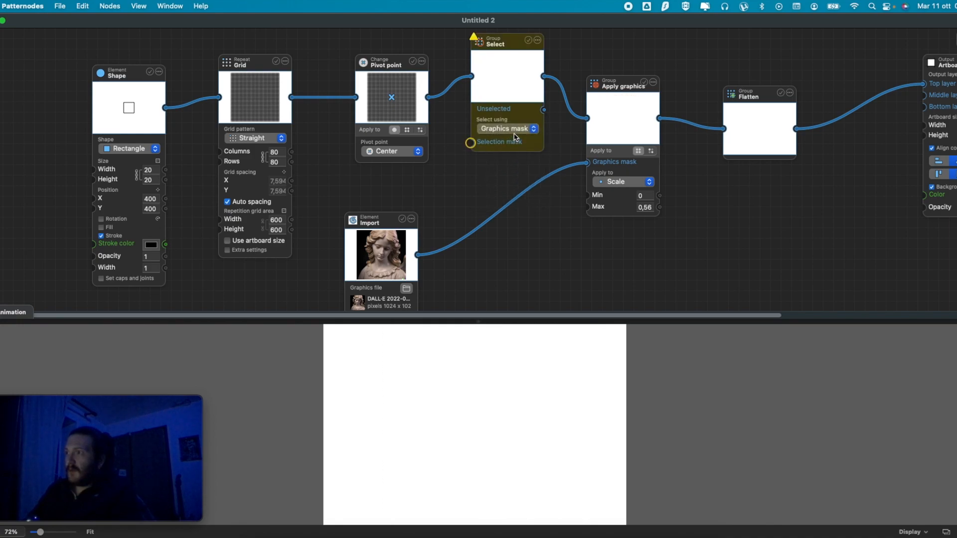
- Add a second Shape node and connect its output to the Select node's Selection mask input
mouse_move(507, 49)
mouse_down()
mouse_move(505, 26)
mouse_move(505, 39)
mouse_up()
right_click(374, 47)
mouse_move(438, 53)
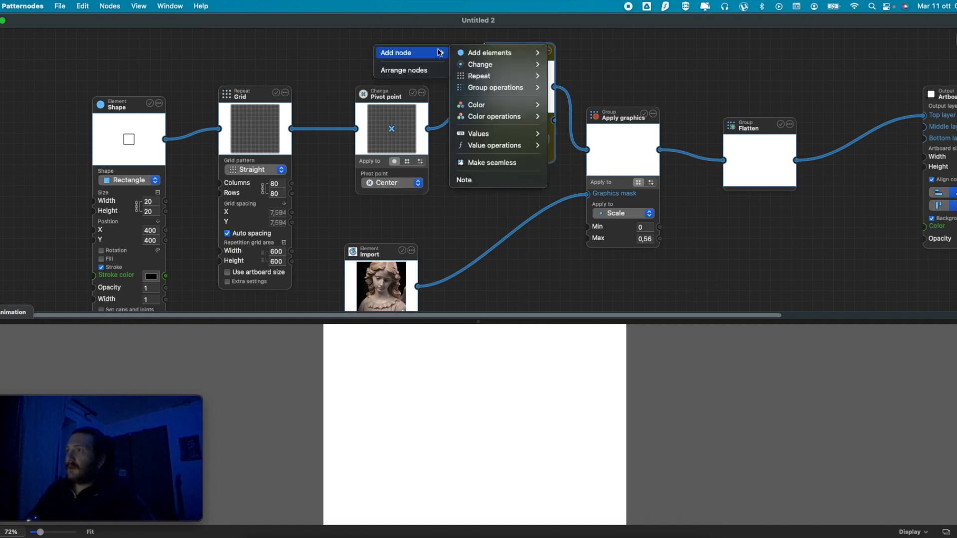
mouse_move(474, 54)
click(588, 54)
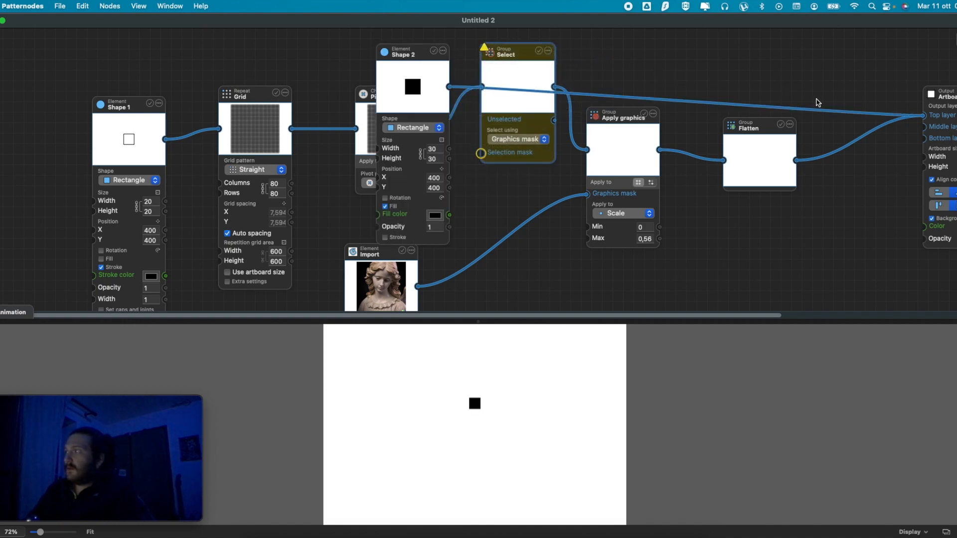
click(481, 153)
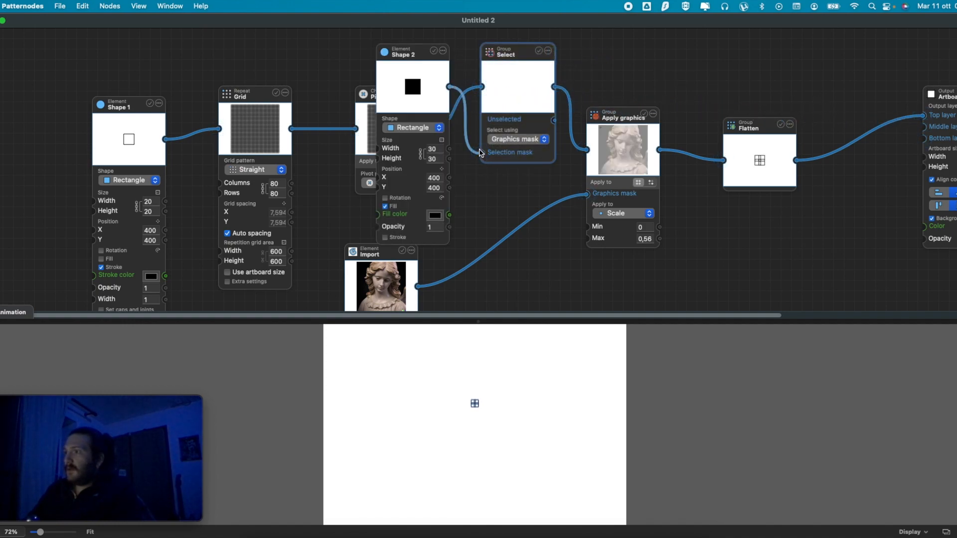
- Move the Shape 2 node above the Pivot point node and change its shape to Ellipse
drag(428, 53, 399, 30)
click(396, 104)
click(401, 94)
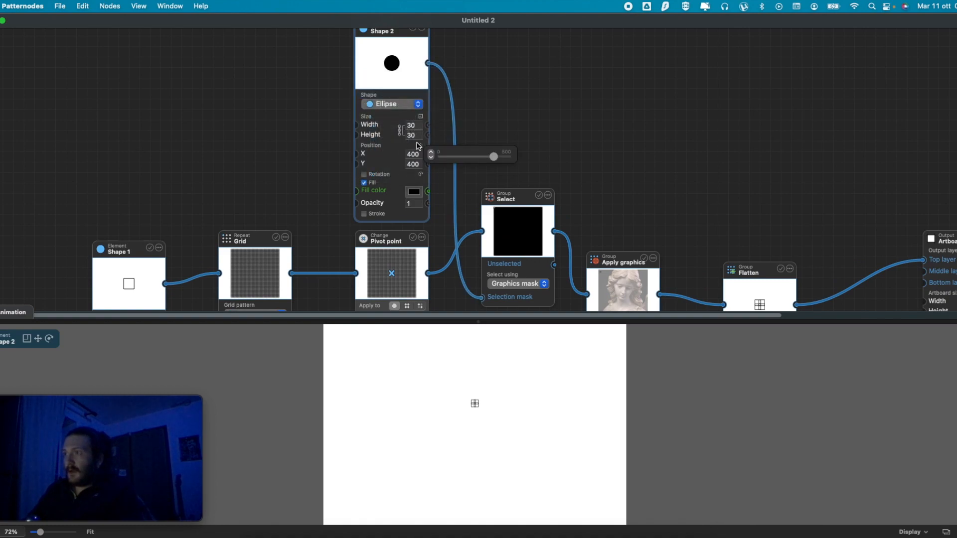
- Set the Shape 2 ellipse's width and height to 600
click(420, 125)
drag(420, 125, 367, 122)
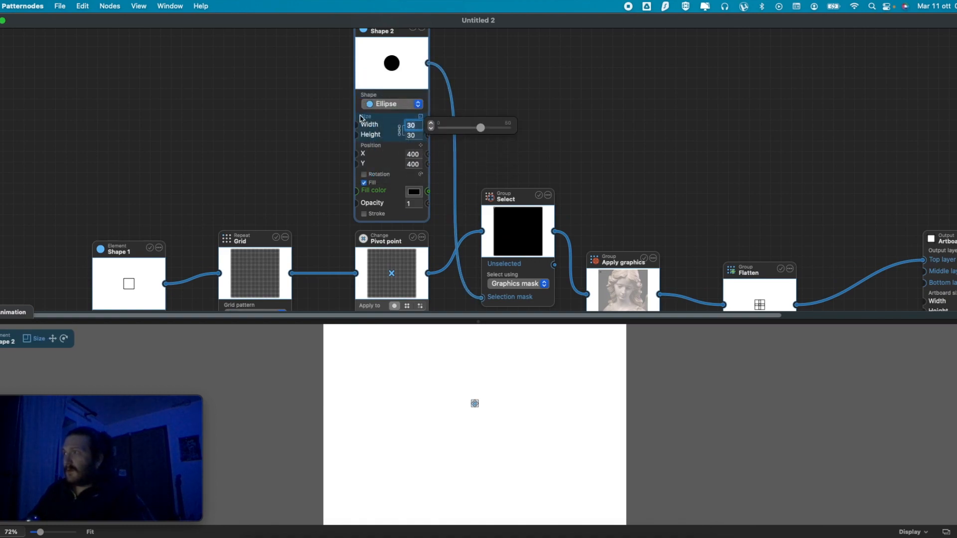
text(60)
key(Tab)
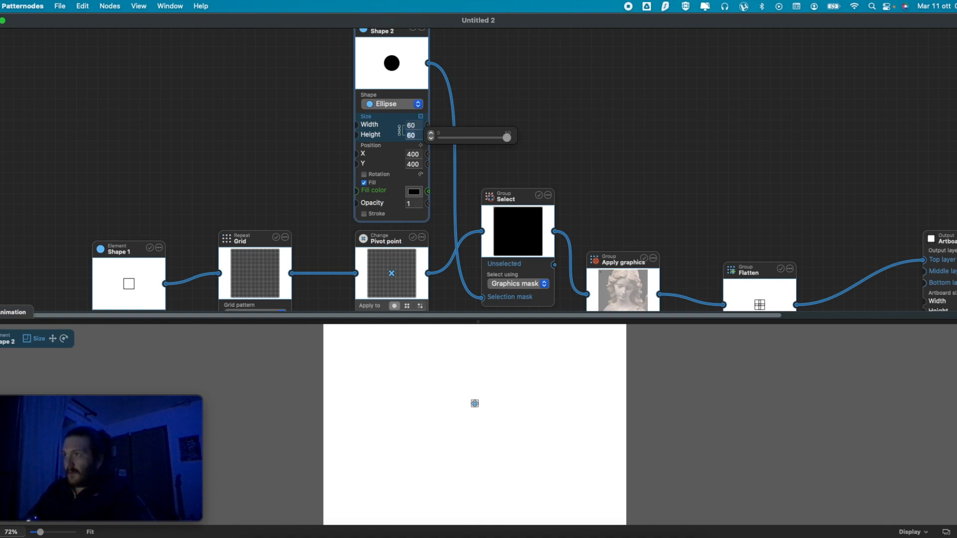
key(shift+Tab)
text(6)
key(Tab)
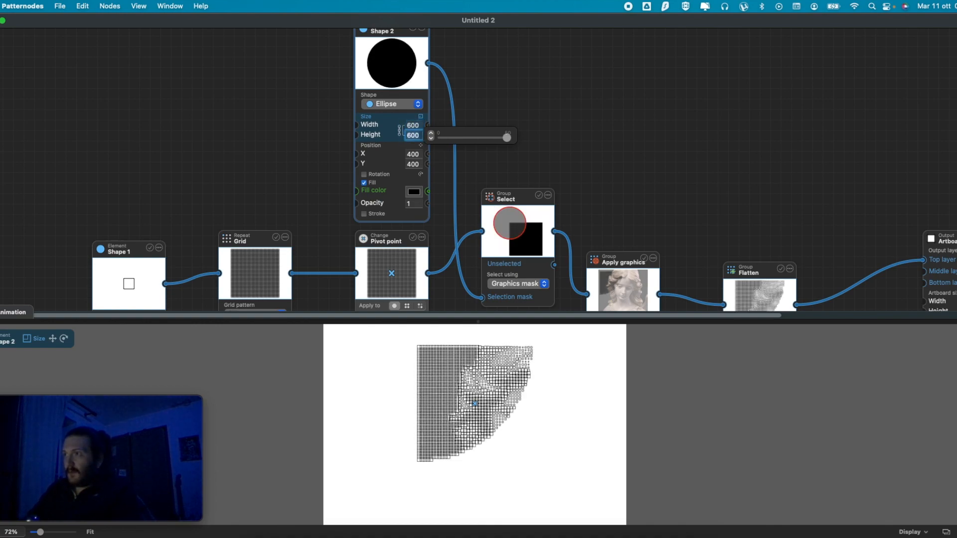
- Reposition the Shape 2 ellipse mask over the grid, at about X 788 and Y 662
scroll(523, 155, down, 2)
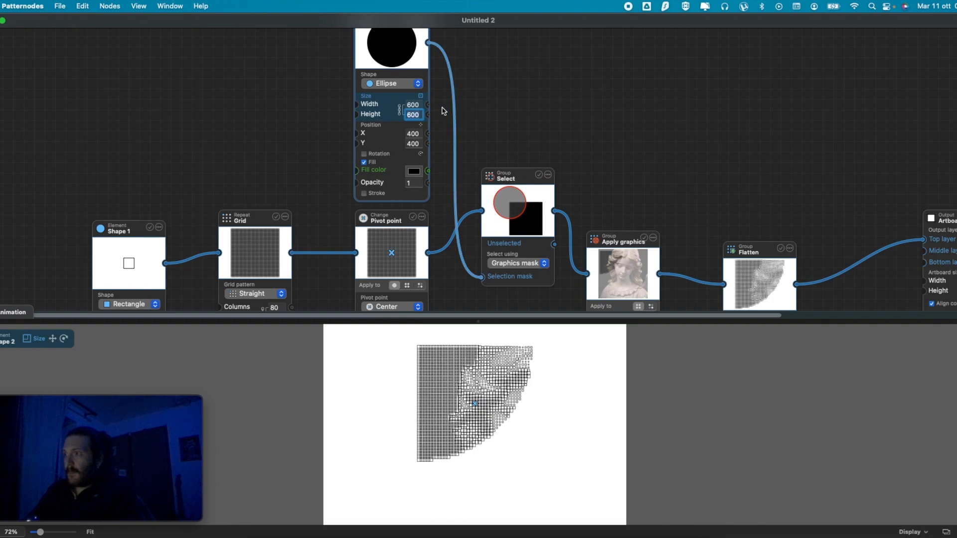
click(415, 135)
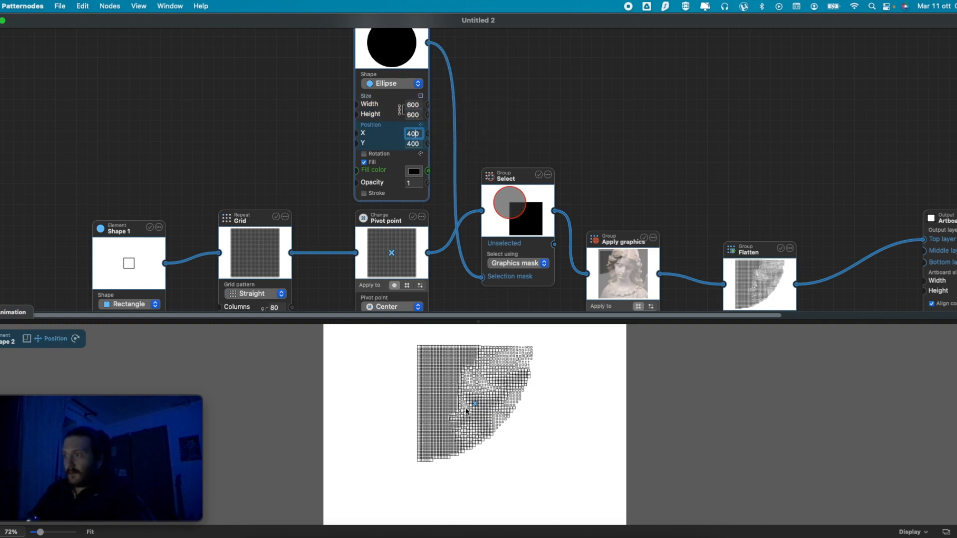
drag(494, 402, 527, 432)
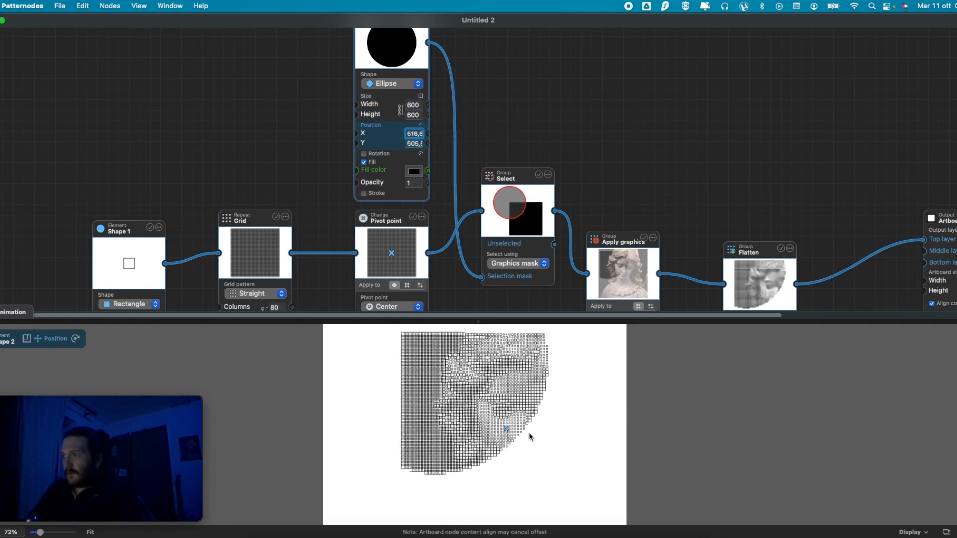
drag(483, 398, 488, 395)
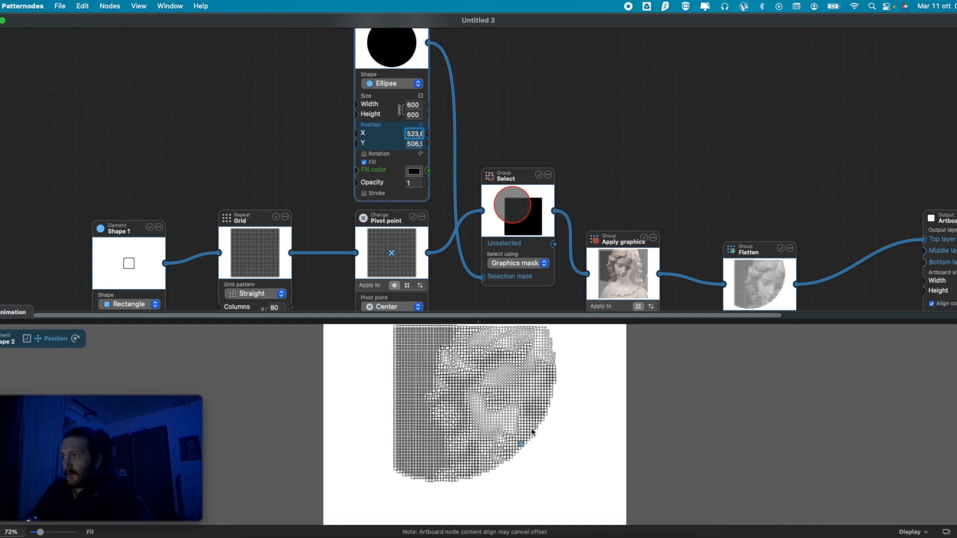
drag(544, 440, 555, 448)
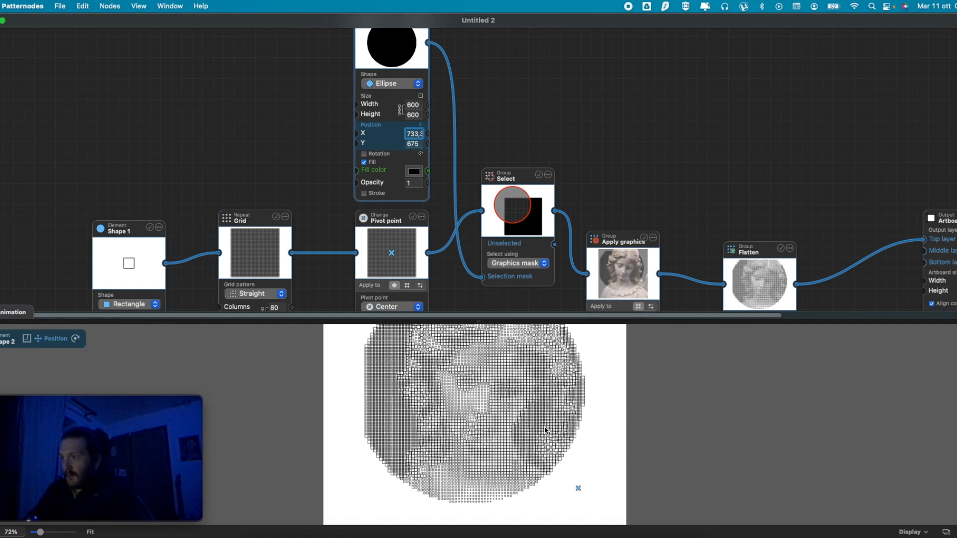
drag(550, 432, 559, 433)
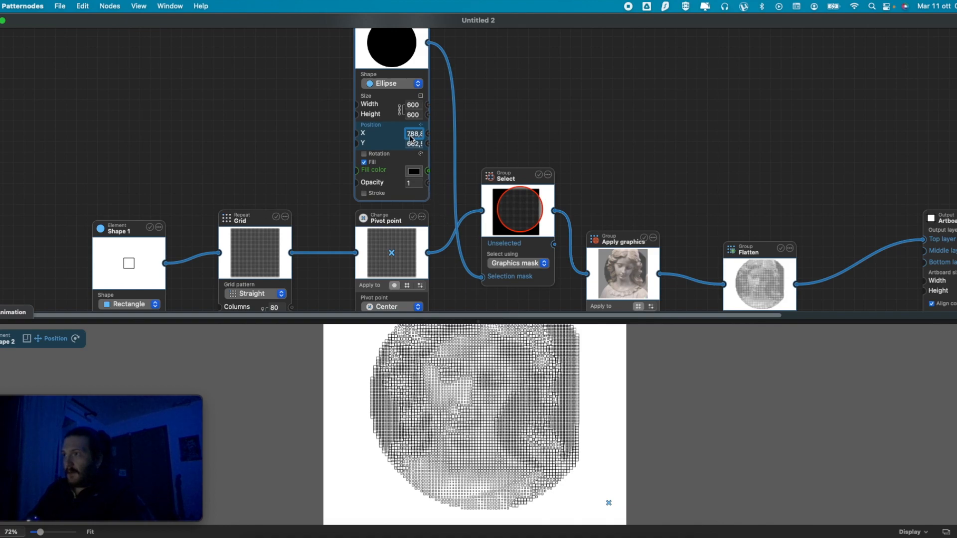
- Set the Shape 2 ellipse's width and height to 500
click(413, 106)
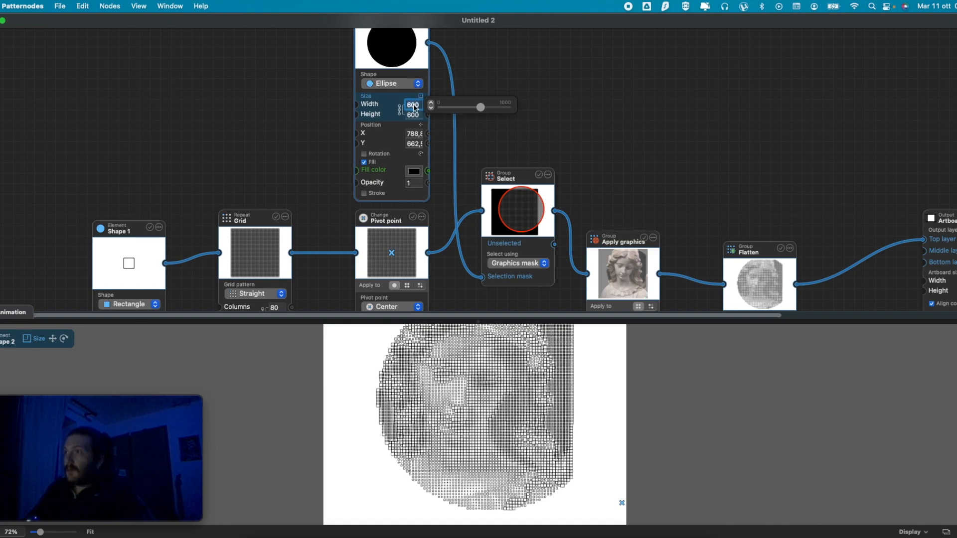
text(500)
key(Return)
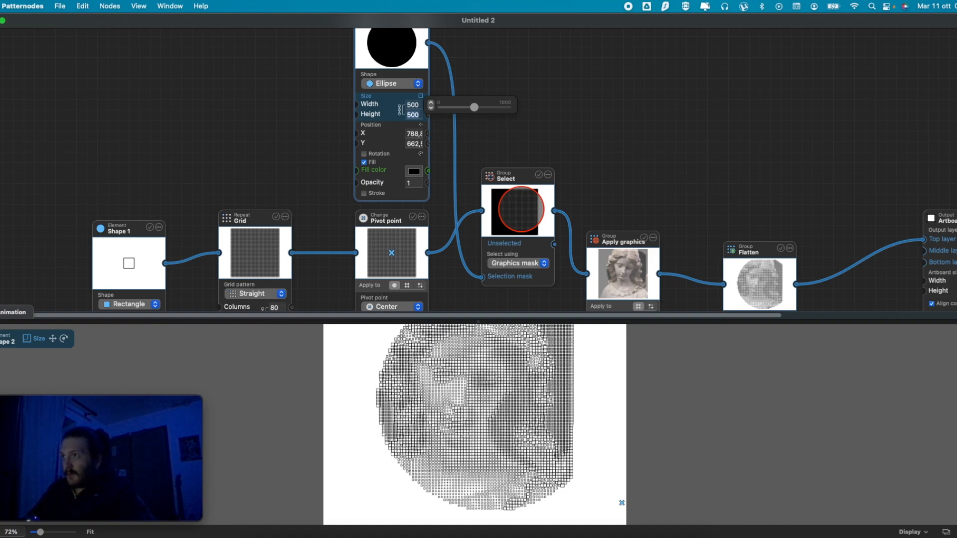
click(480, 133)
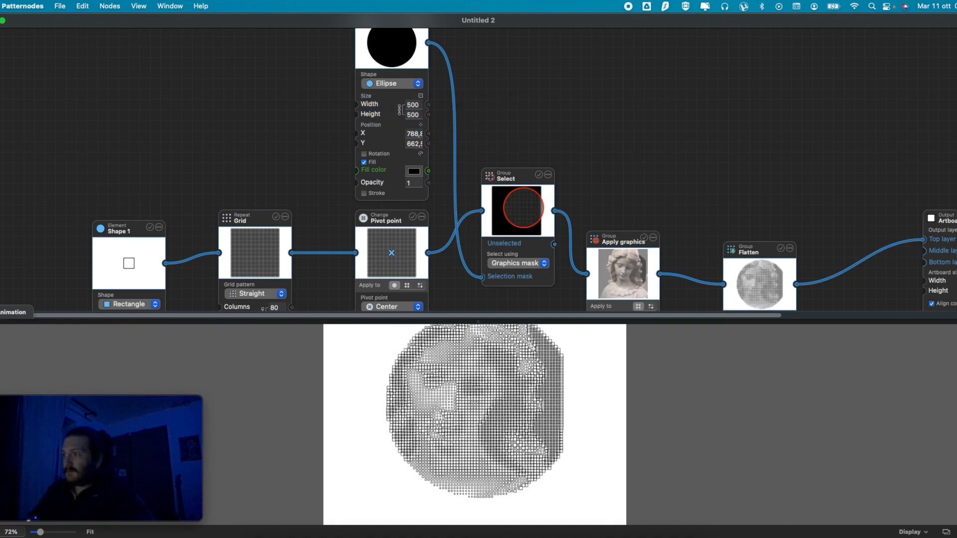
- Shift the Shape 2 ellipse to about X 751 and Y 672 so the circle sits fully inside the grid
click(415, 131)
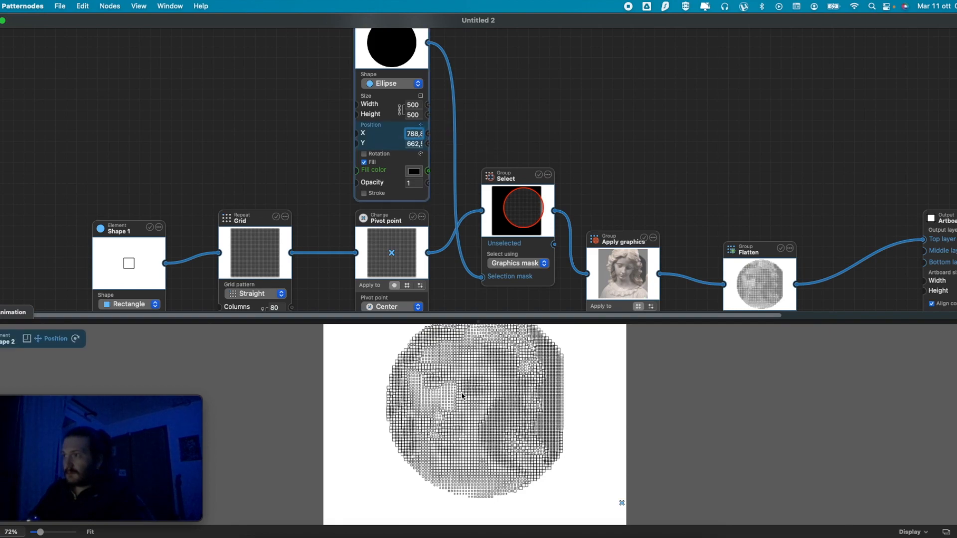
drag(468, 386, 456, 390)
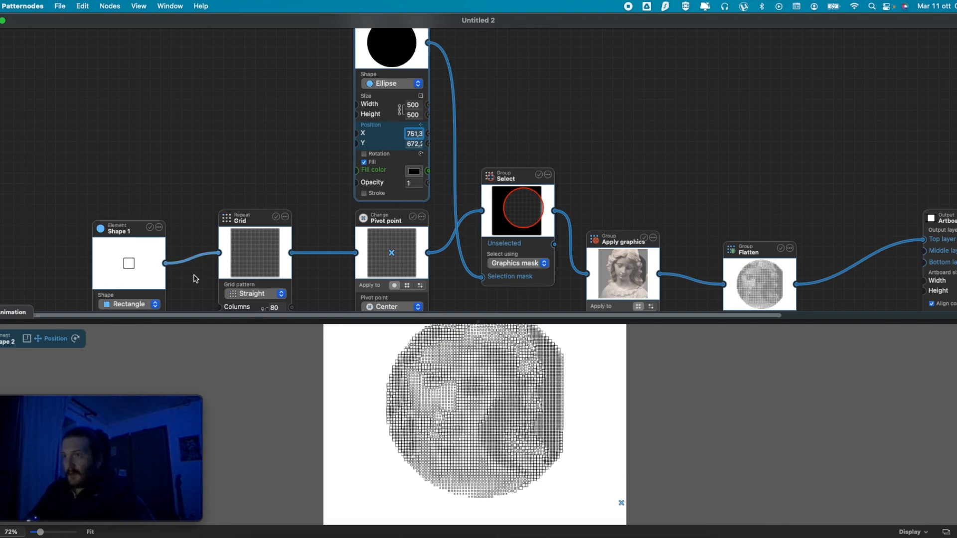
- Set Shape 1's rectangle width and height to 11 and move it to about X 448, Y 362
scroll(194, 278, down, 3)
mouse_move(152, 280)
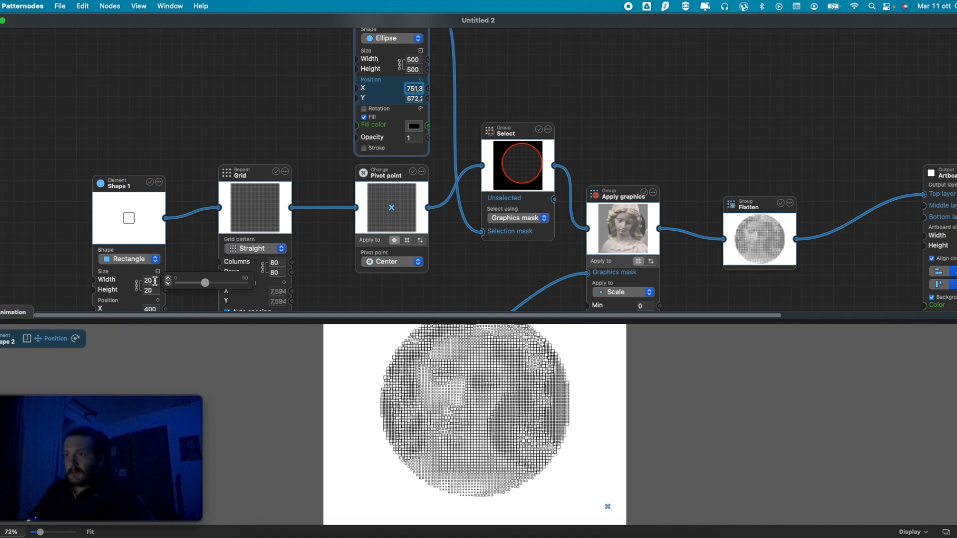
click(197, 283)
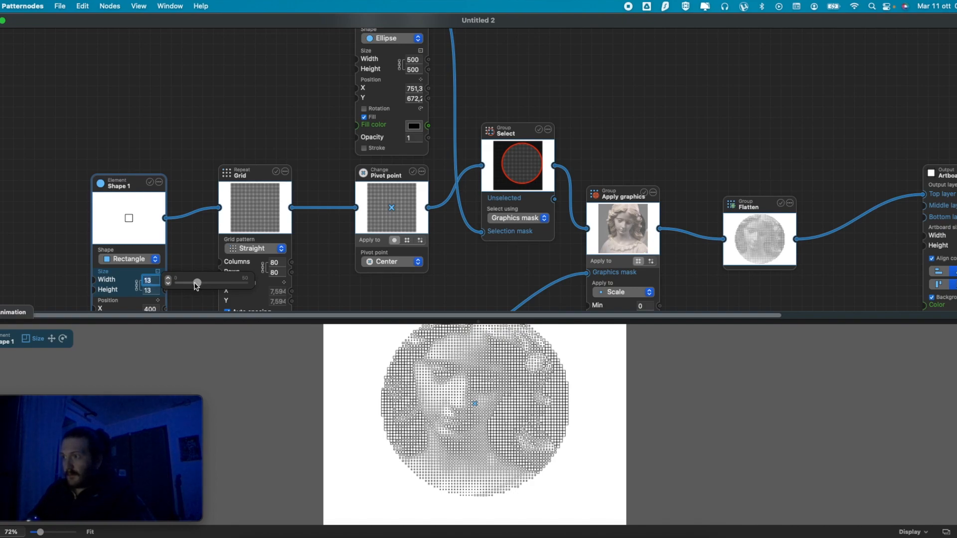
click(194, 283)
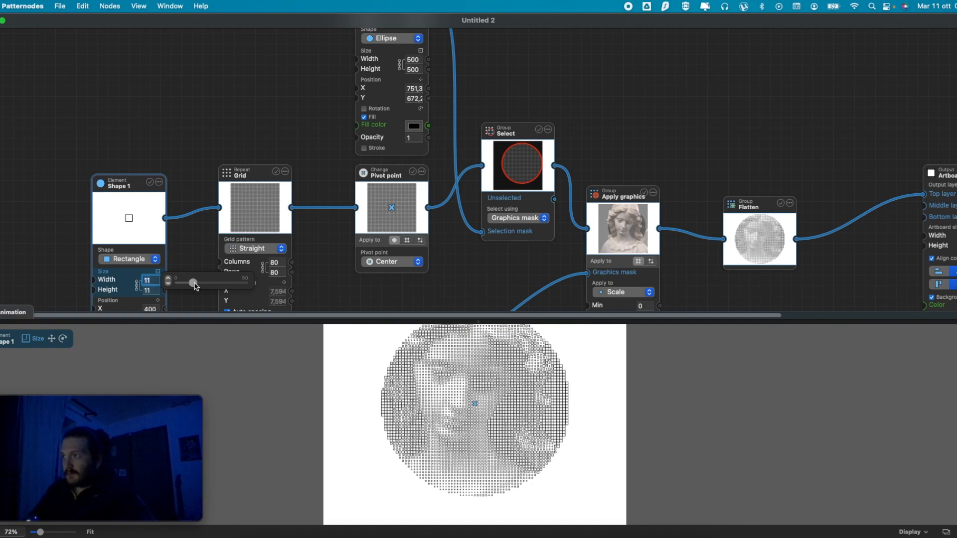
click(52, 340)
drag(478, 403, 472, 402)
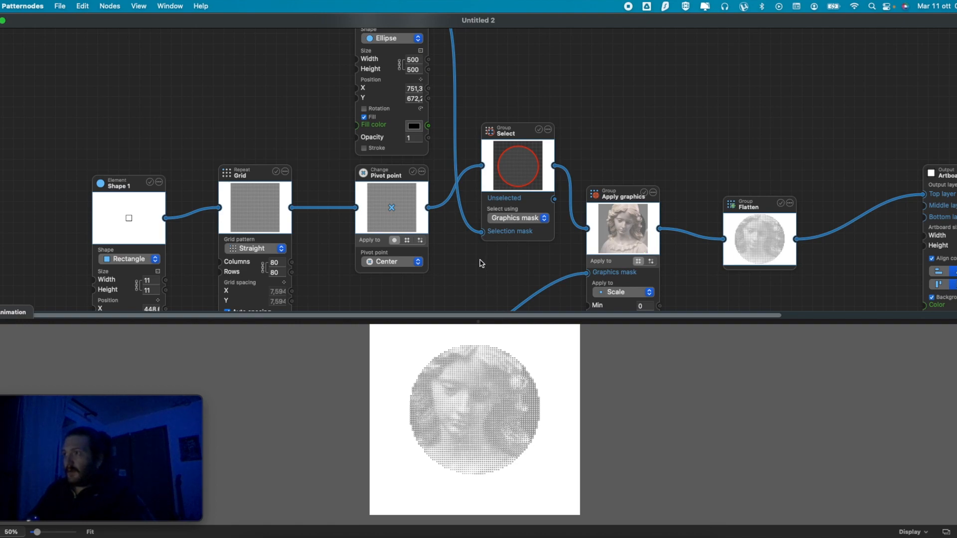
- Change the Shape 2 mask's shape from Ellipse to Right triangle
scroll(480, 261, up, 3)
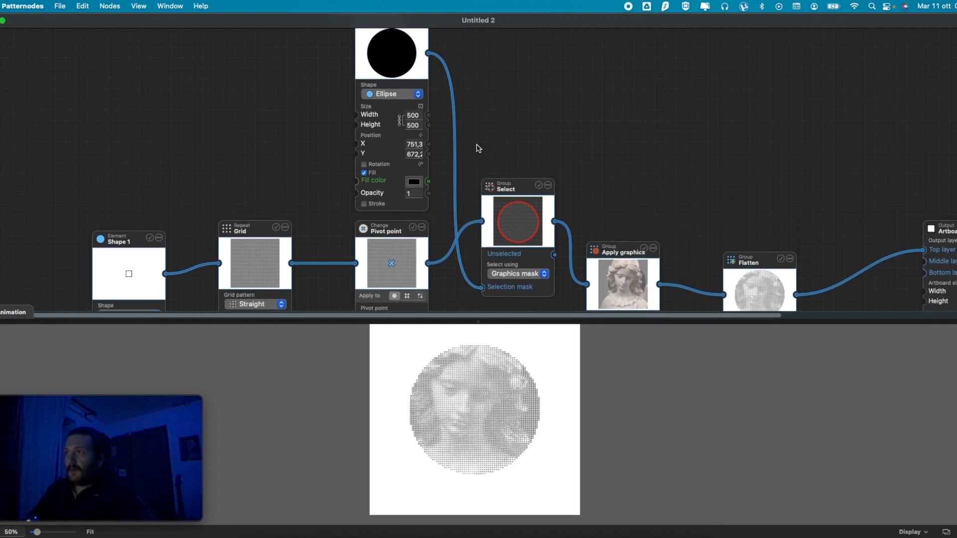
scroll(477, 149, up, 1)
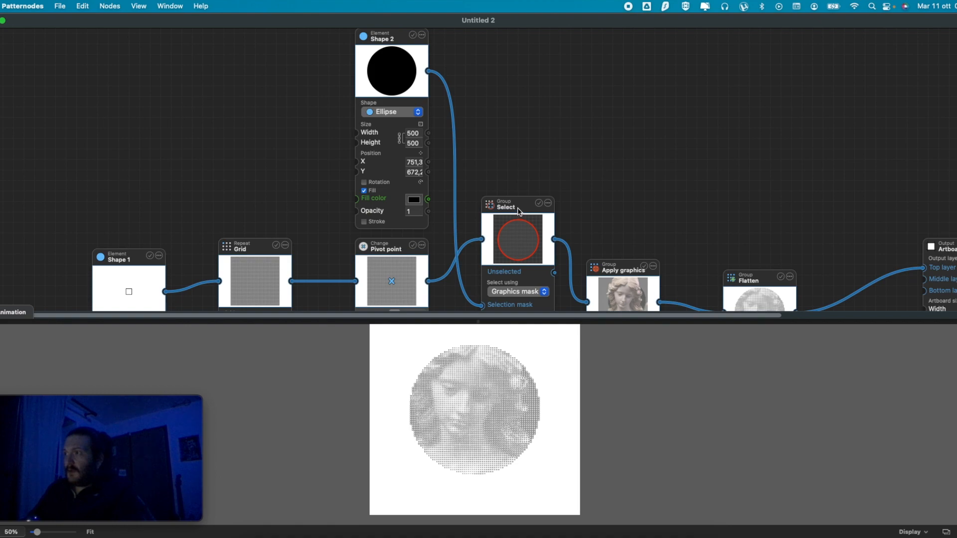
click(391, 112)
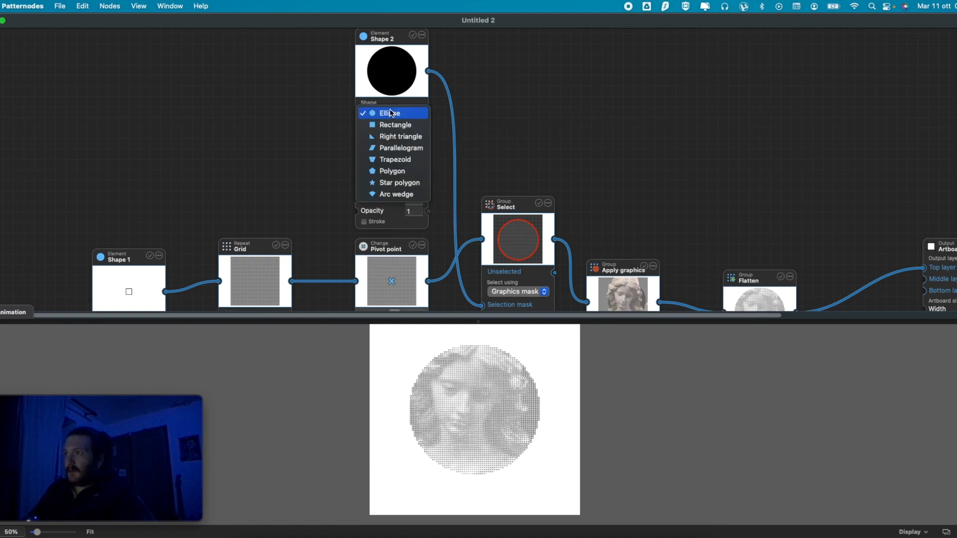
click(396, 137)
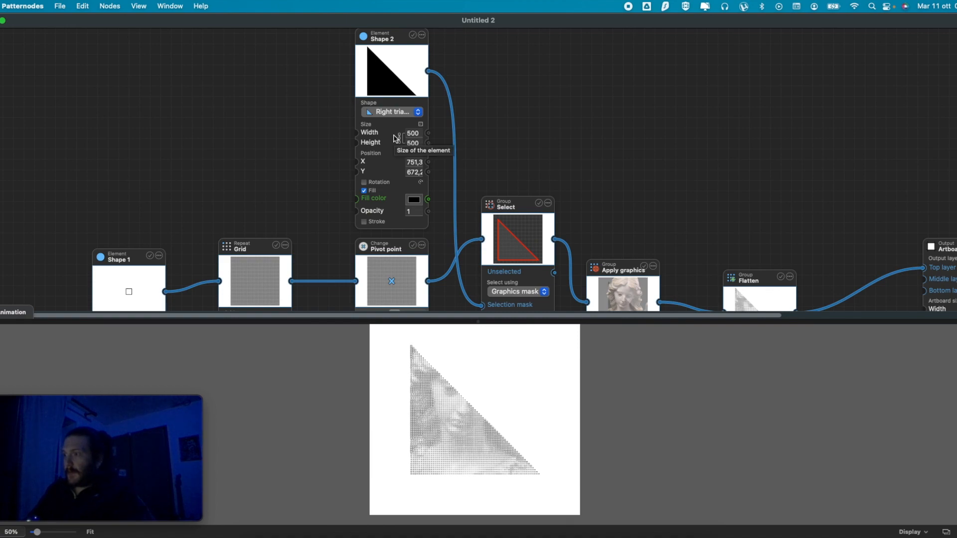
- Change the Shape 2 mask to a Parallelogram and set its Shift to 100
click(404, 112)
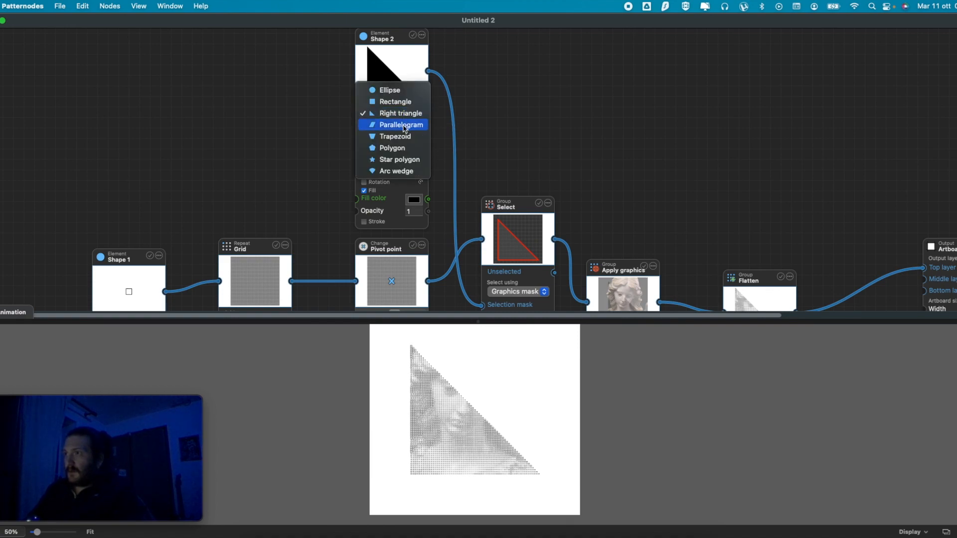
click(404, 125)
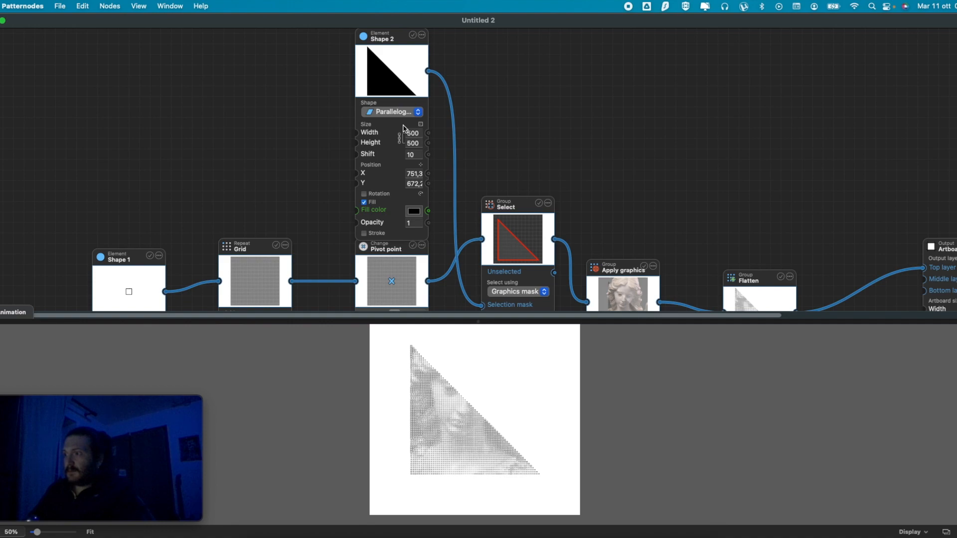
click(416, 154)
key(Return)
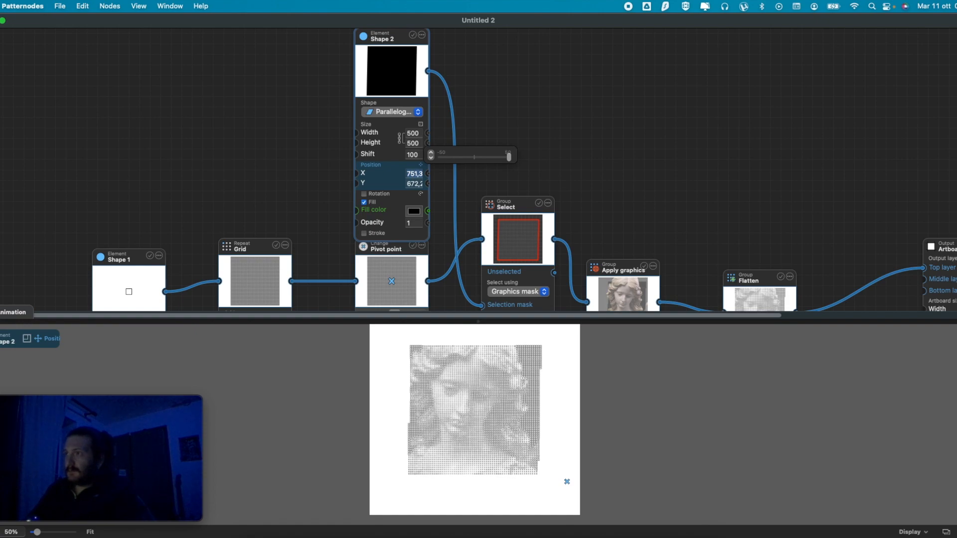
- Change the Shape 2 mask to a Star polygon with 10 sides
click(408, 115)
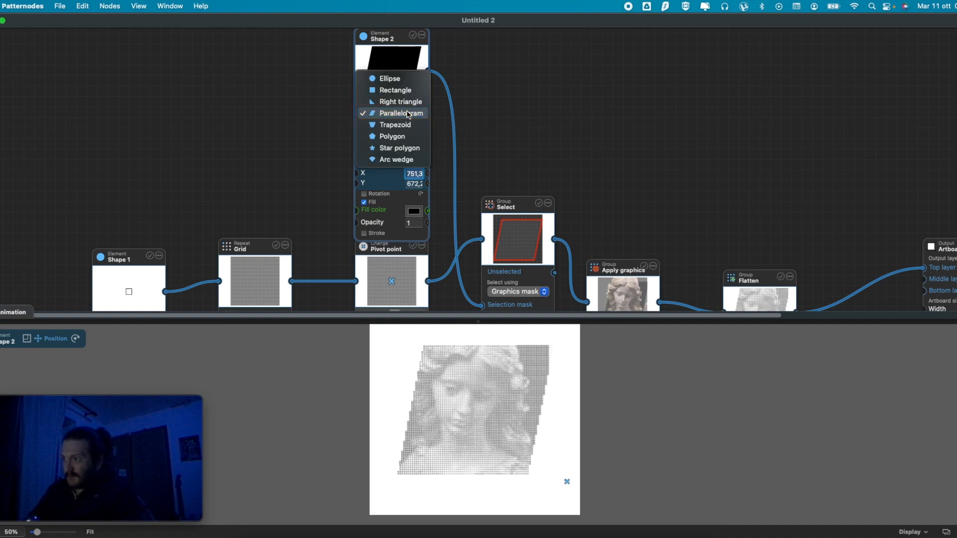
click(410, 148)
drag(465, 129, 477, 128)
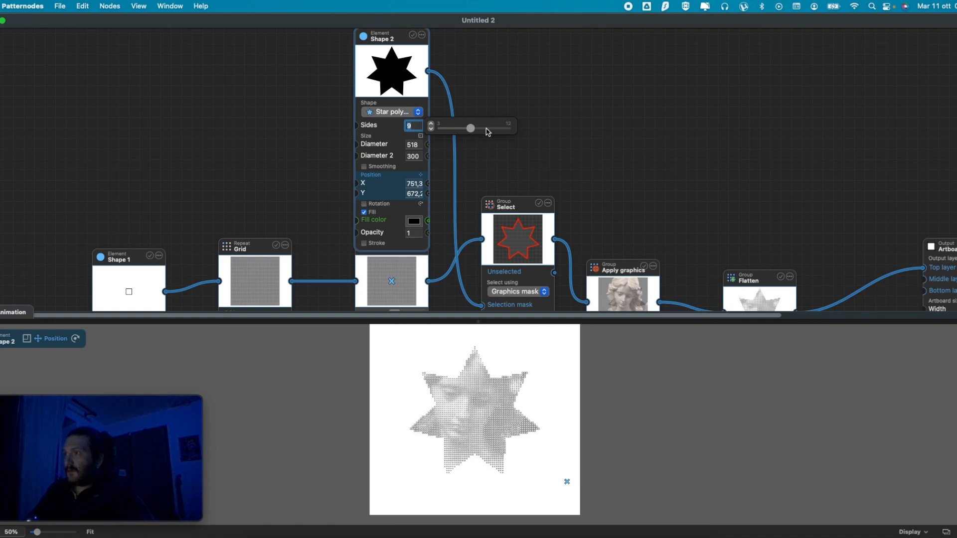
click(492, 129)
click(582, 261)
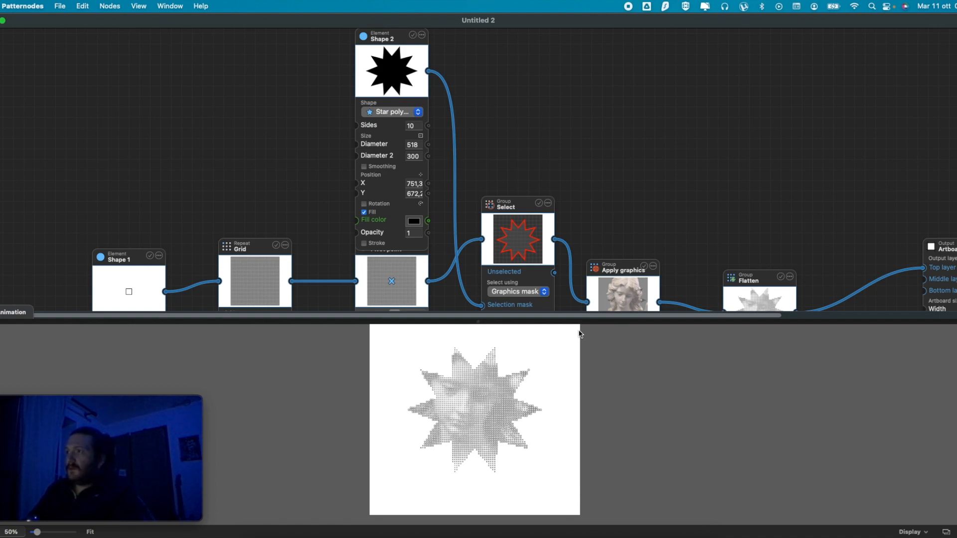
- Undo the Shape 2 shape changes back to Ellipse
scroll(577, 219, down, 3)
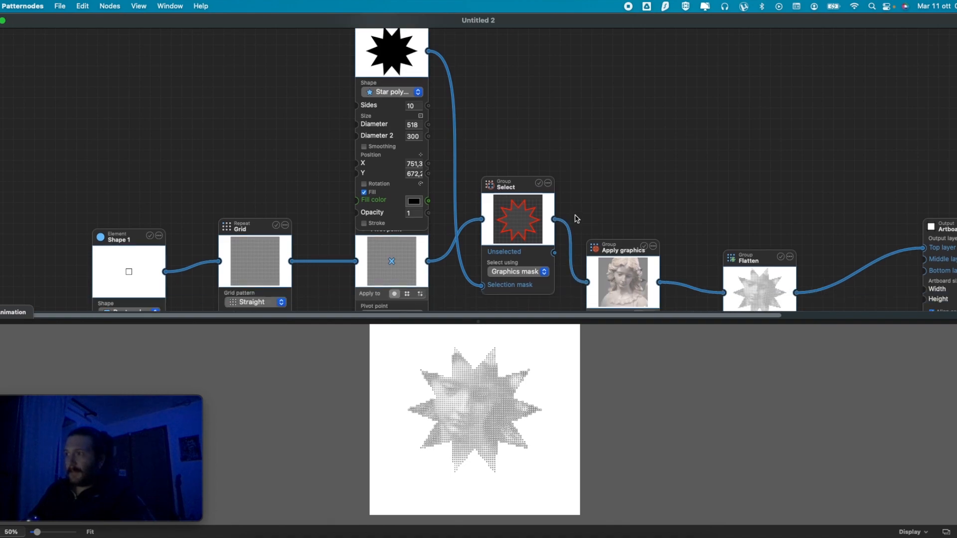
scroll(576, 219, up, 3)
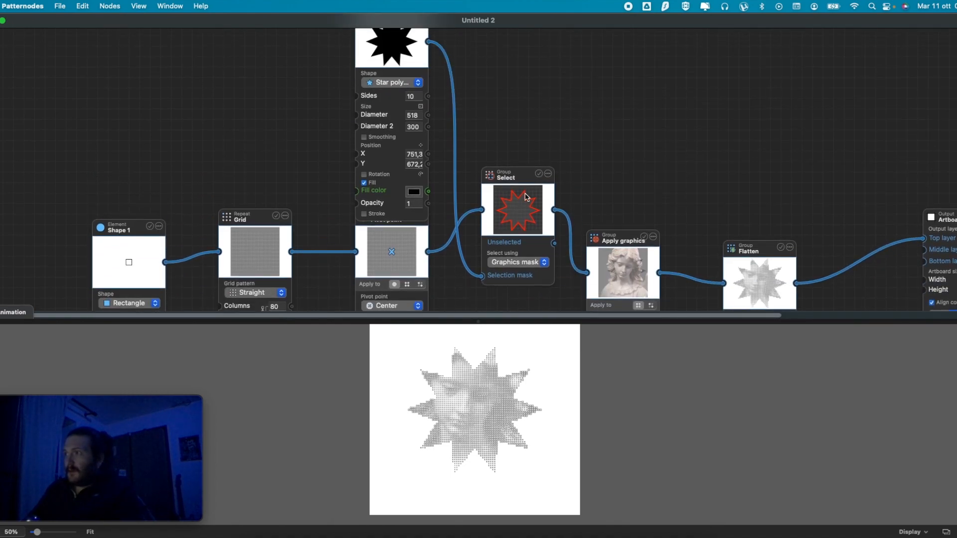
key(super+z)
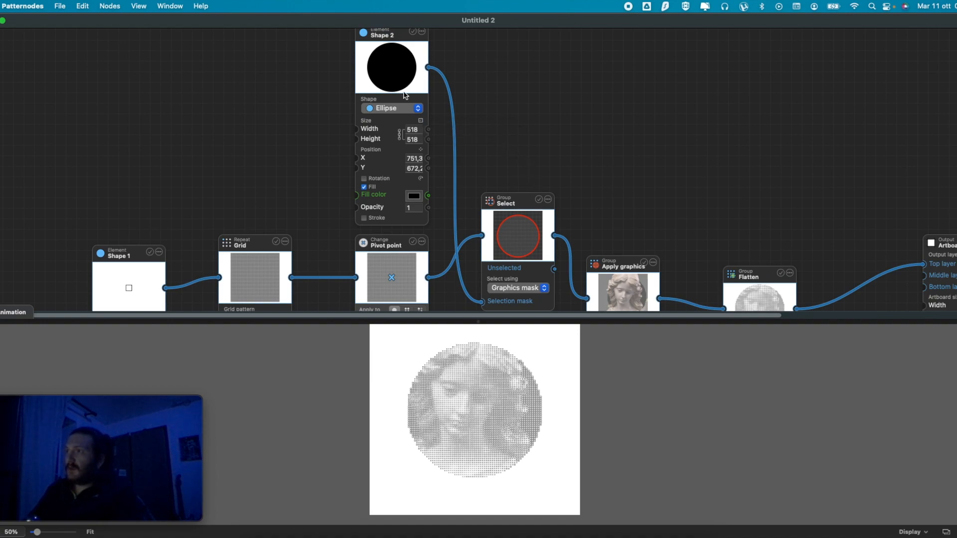
- Replace the Shape 2 node with a new Text element node placed above the Grid node
click(422, 32)
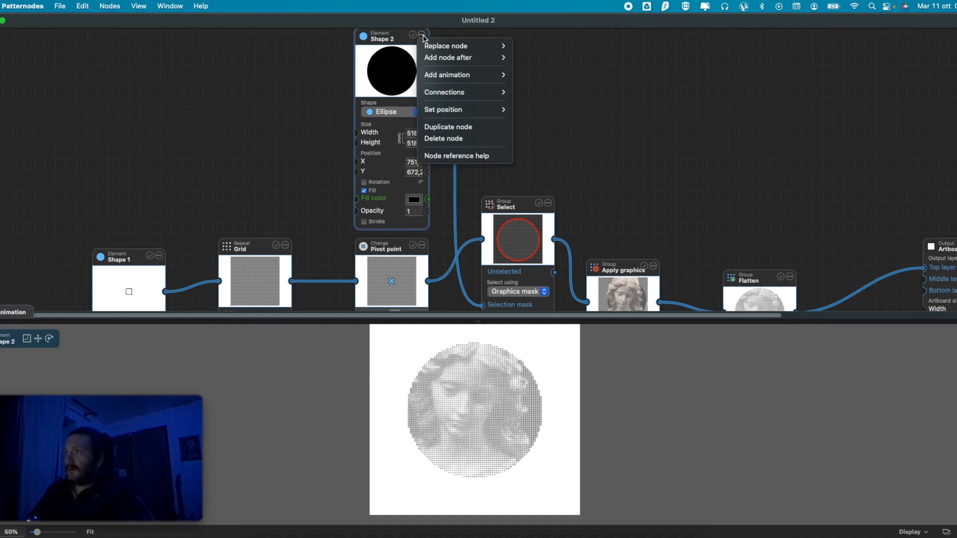
click(468, 139)
right_click(362, 134)
mouse_move(393, 146)
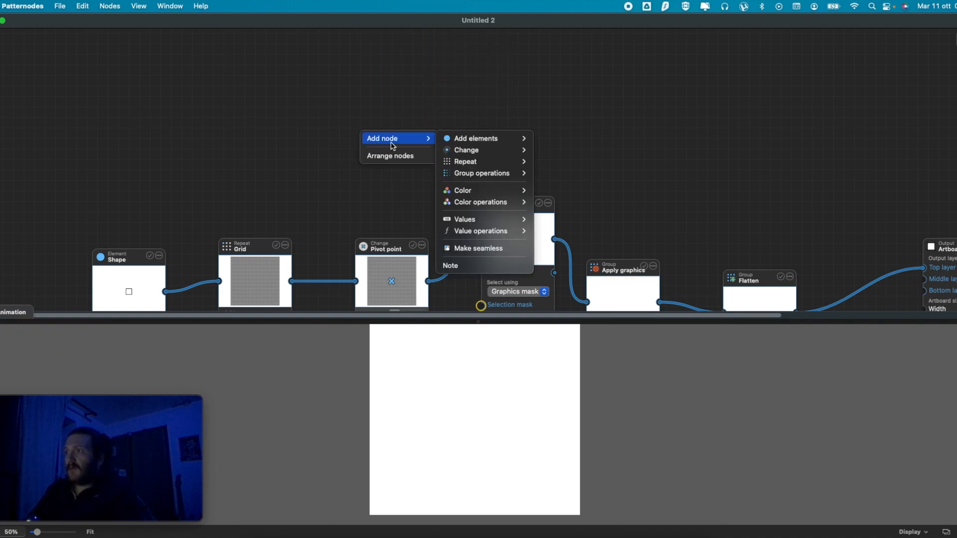
mouse_move(471, 140)
click(568, 150)
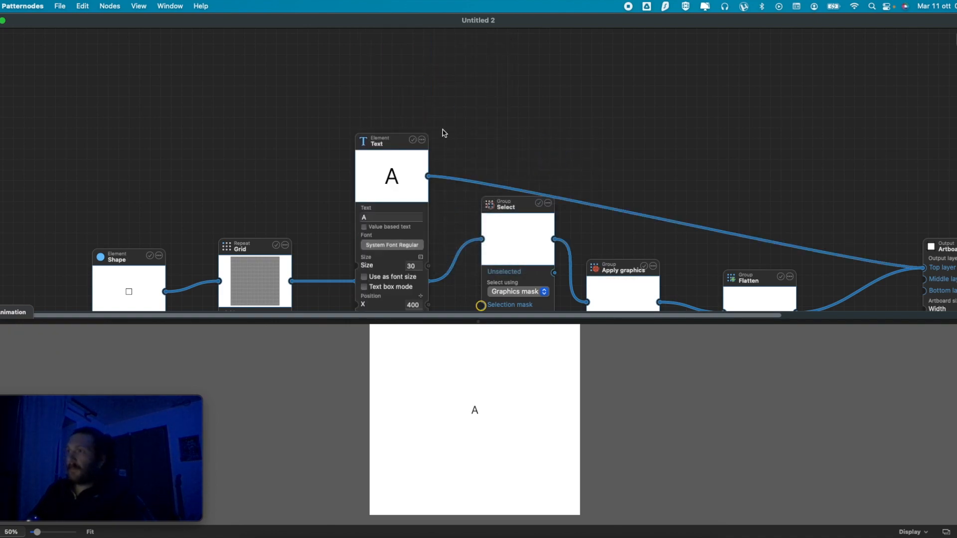
drag(399, 141, 325, 46)
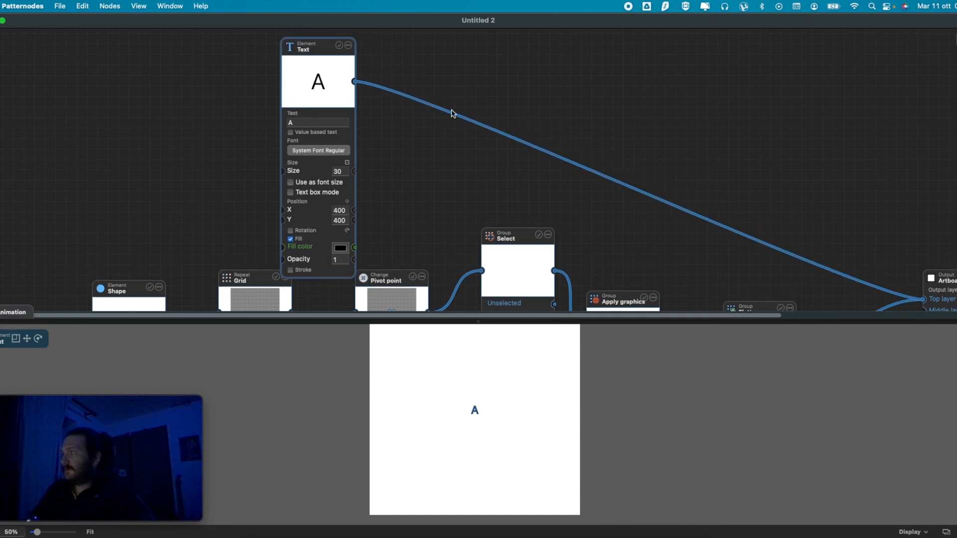
- Reroute the Text node's output from the Artboard's Top layer to the Select node's Selection mask input
scroll(847, 247, down, 2)
drag(922, 254, 481, 293)
scroll(459, 209, down, 4)
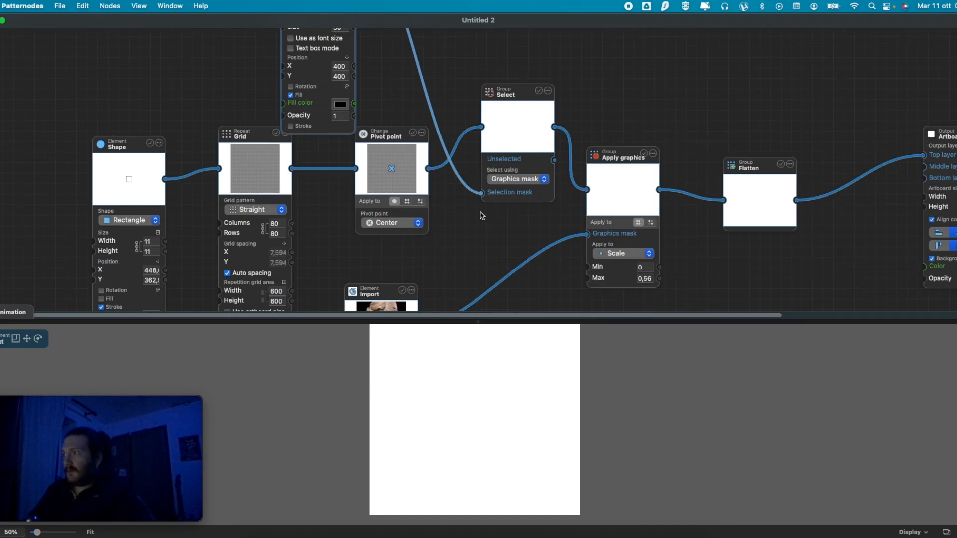
scroll(482, 215, down, 2)
- Set the Text node's size to 300
scroll(482, 216, up, 7)
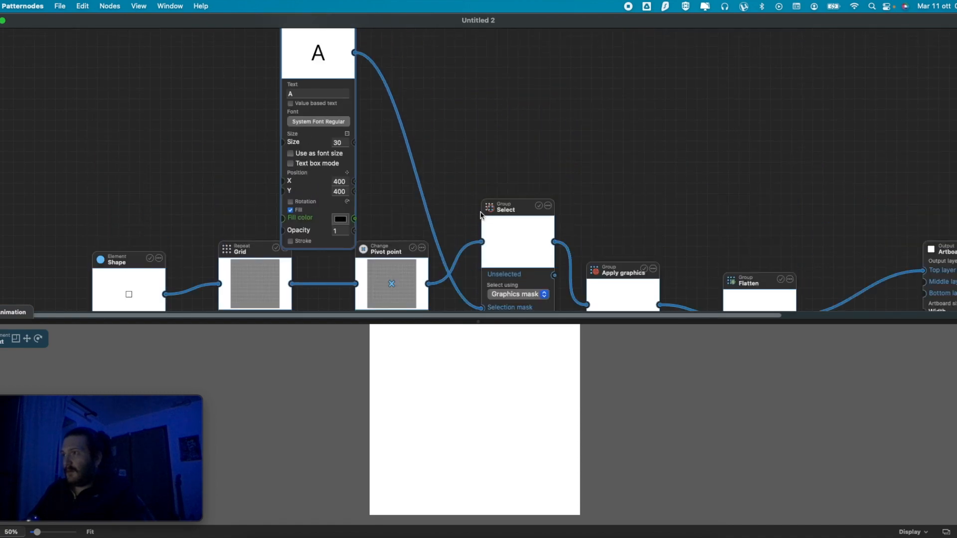
scroll(355, 137, up, 1)
click(339, 160)
text(300)
key(Tab)
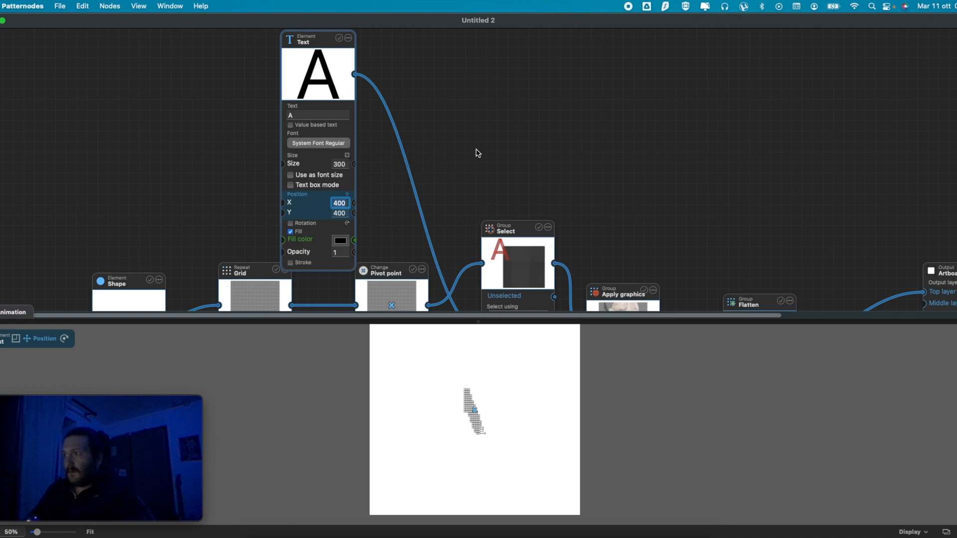
- Move the Text node's letter to about X 674, Y 532 and set its font to DM Serif Display Regular
mouse_move(339, 201)
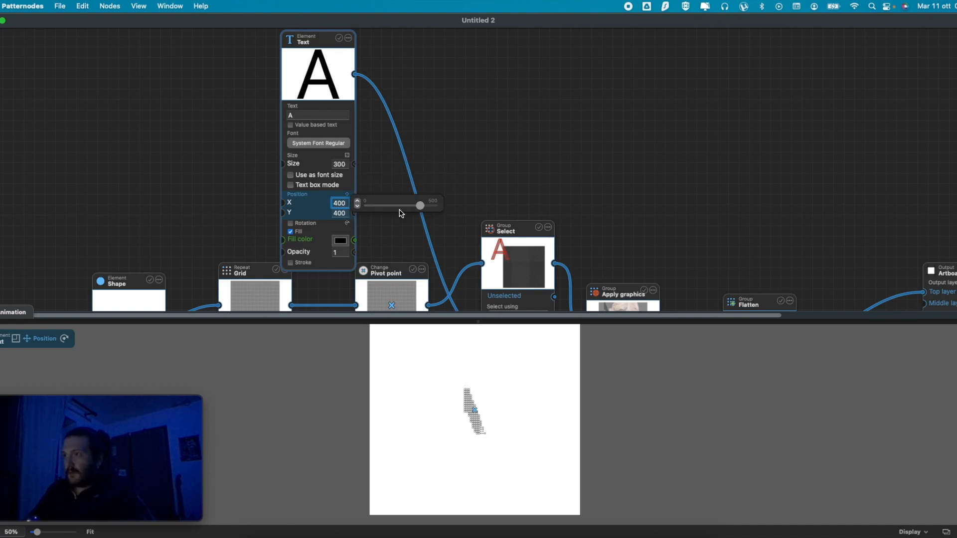
drag(400, 403, 493, 441)
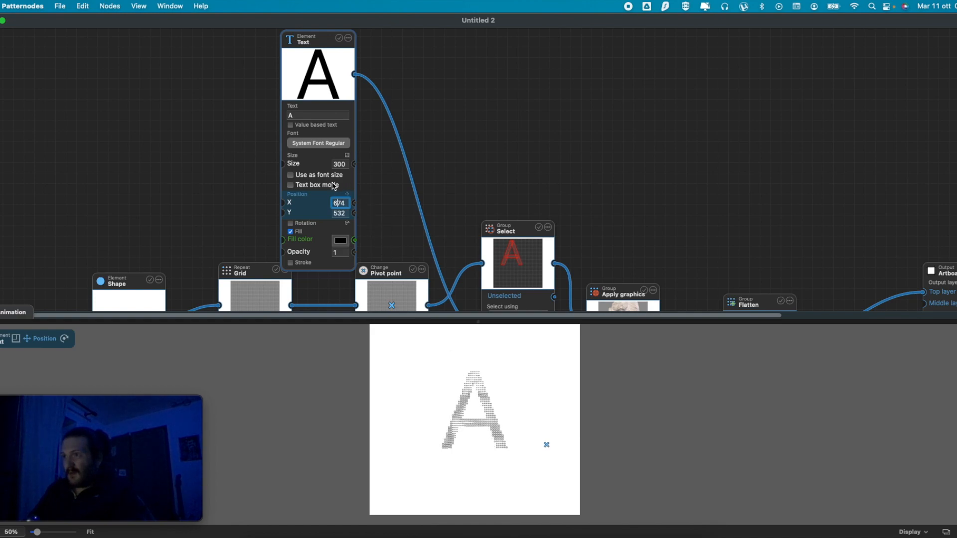
click(322, 143)
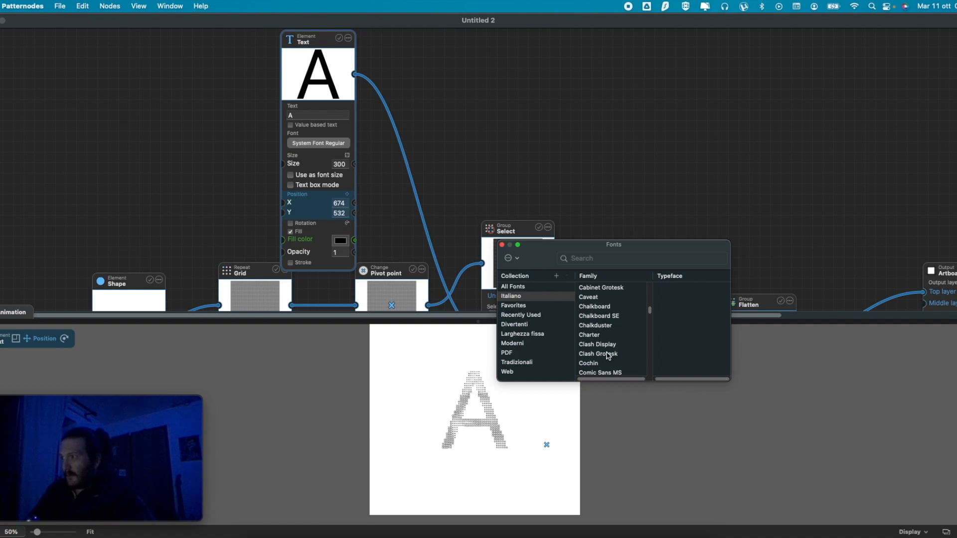
scroll(608, 356, down, 2)
scroll(608, 319, down, 2)
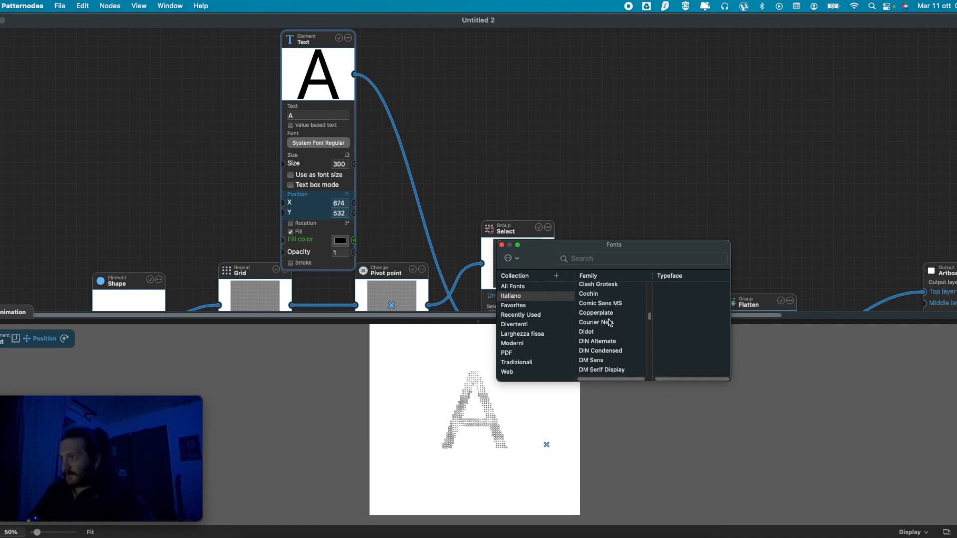
click(609, 366)
click(668, 287)
click(692, 229)
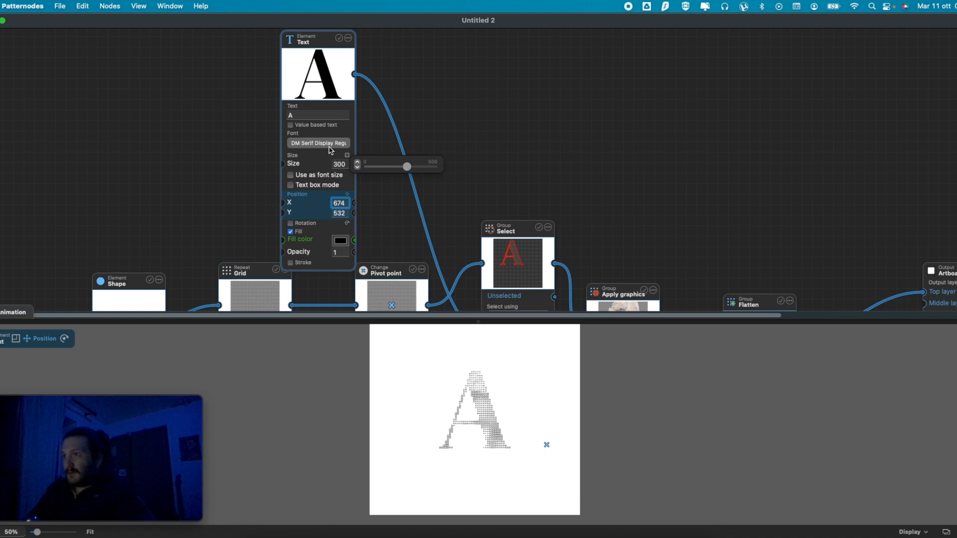
- Change the Text node's text to D
click(319, 115)
text(D)
key(Return)
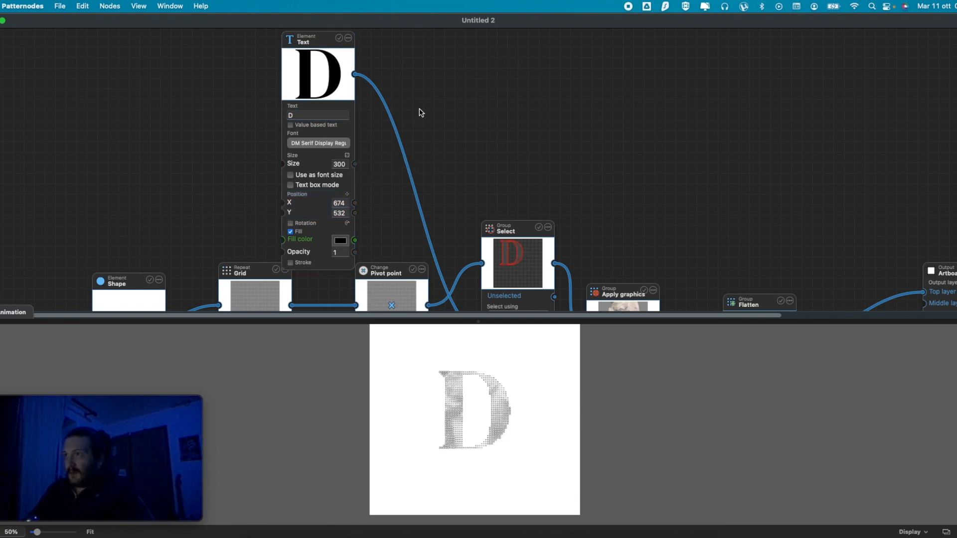
- Enlarge the letter D to size 443 and move it to about X 784, Y 698
mouse_move(352, 165)
drag(411, 173, 427, 174)
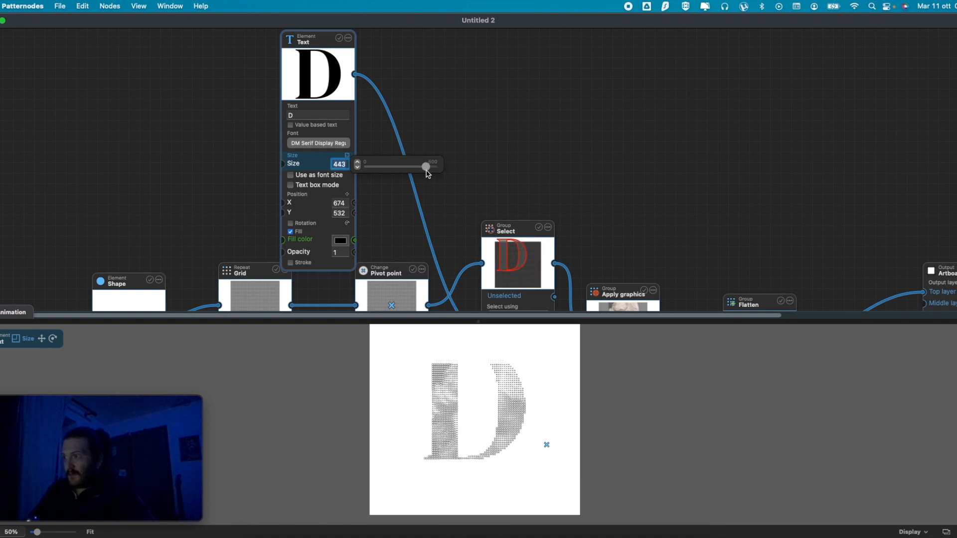
click(42, 340)
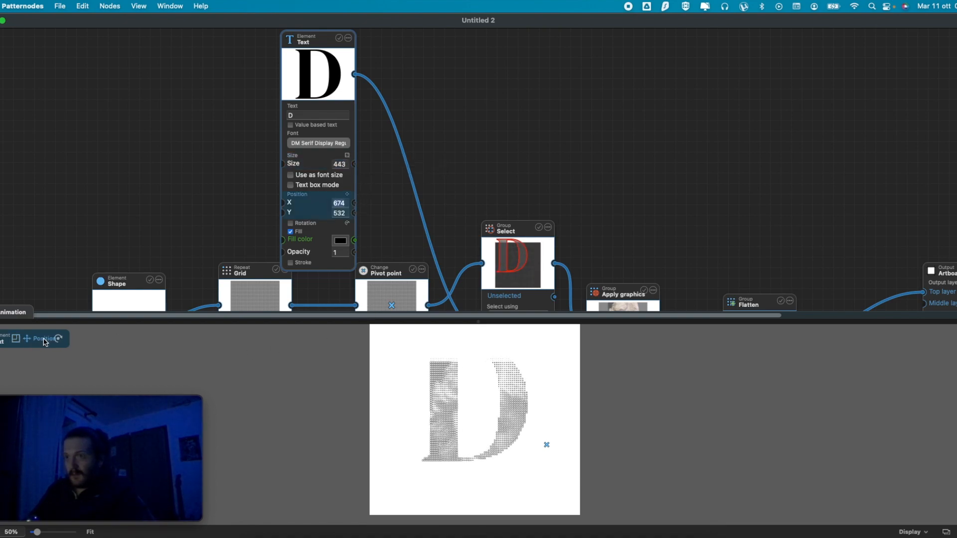
mouse_move(468, 445)
mouse_down()
mouse_move(478, 462)
mouse_move(480, 429)
mouse_move(504, 435)
mouse_move(492, 434)
mouse_up()
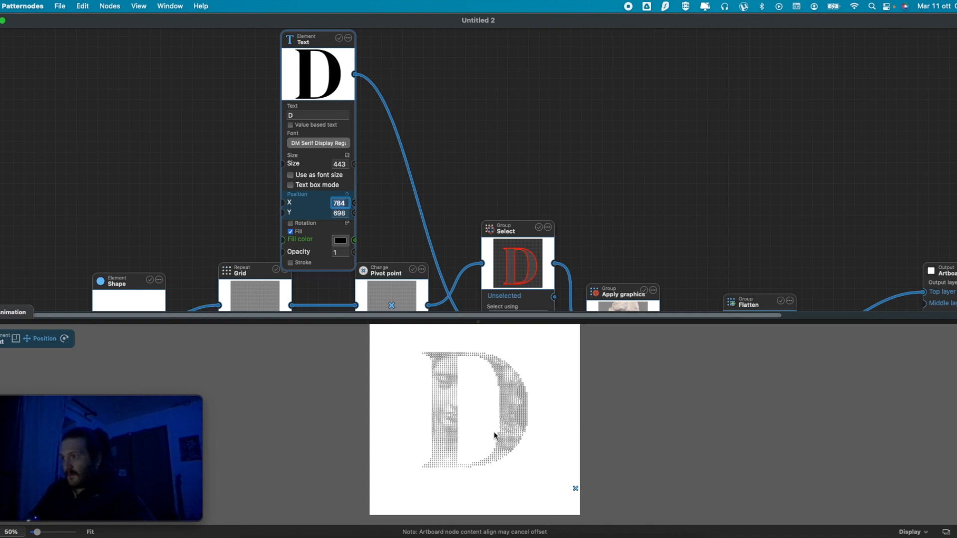
- Examine the squares of the letter-shaped pattern up close in the artboard preview
click(612, 206)
key(super+minus)
key(super+minus)
key(super+plus)
key(super+plus)
key(super+plus)
key(super+plus)
key(super+plus)
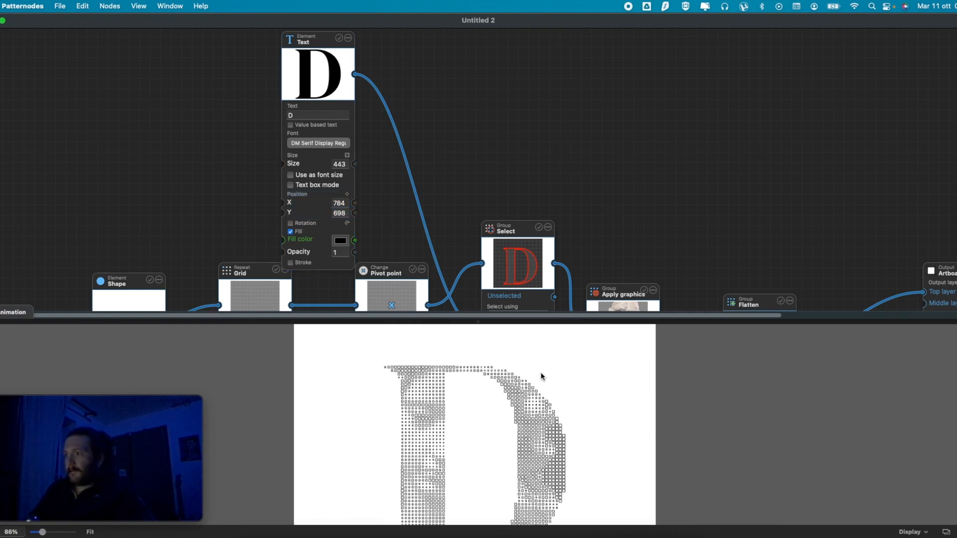
scroll(542, 377, down, 1)
- Set the Grid node's linked columns and rows to 103
scroll(216, 235, down, 5)
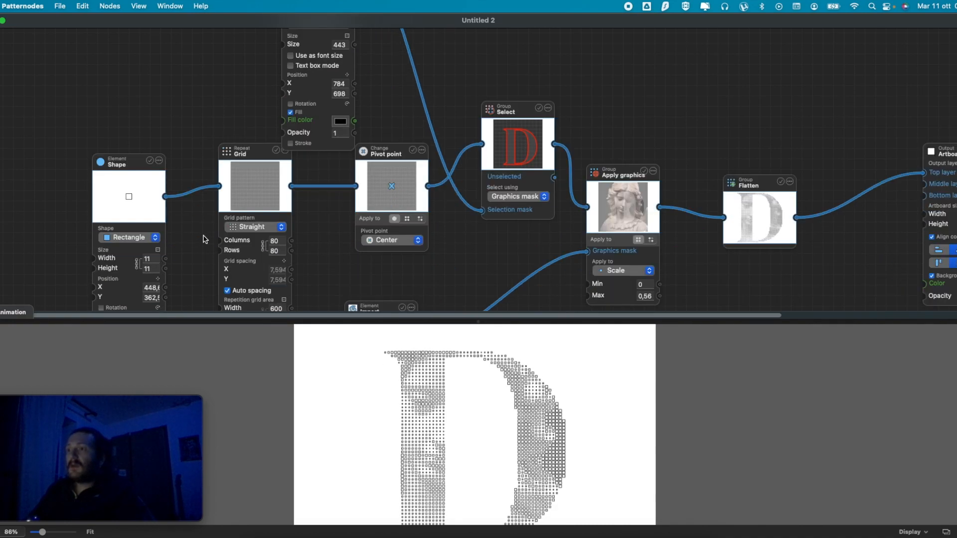
scroll(215, 234, down, 2)
click(324, 204)
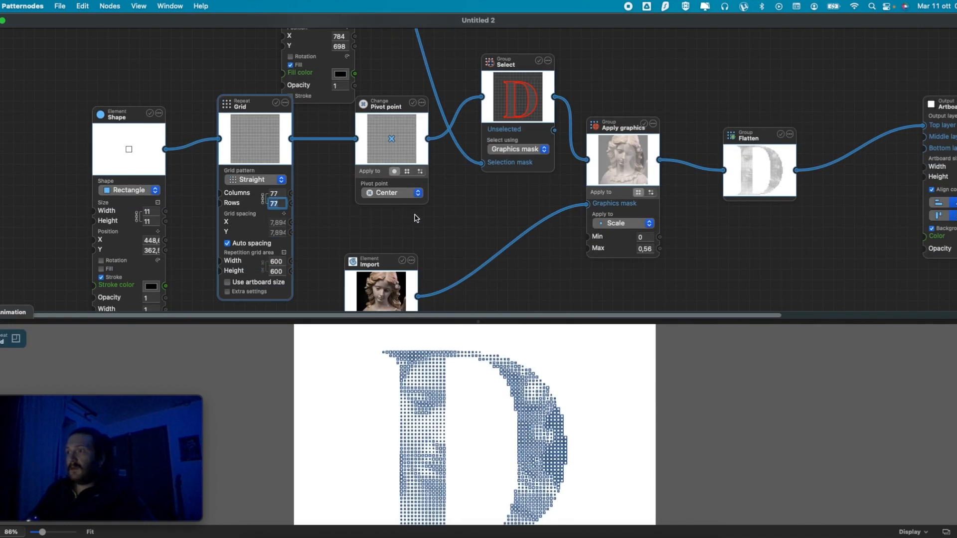
mouse_move(294, 204)
drag(324, 206, 341, 210)
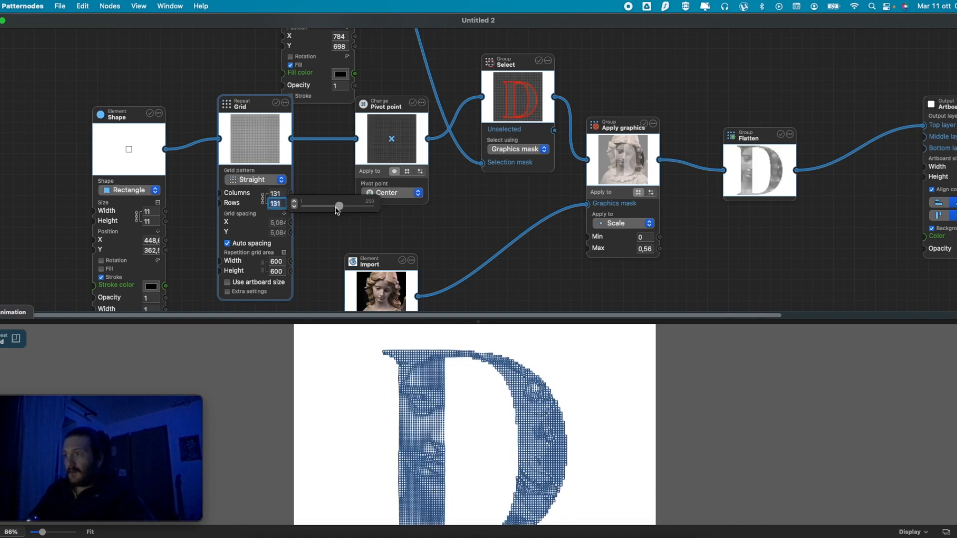
drag(338, 211, 333, 211)
drag(333, 209, 332, 209)
click(457, 235)
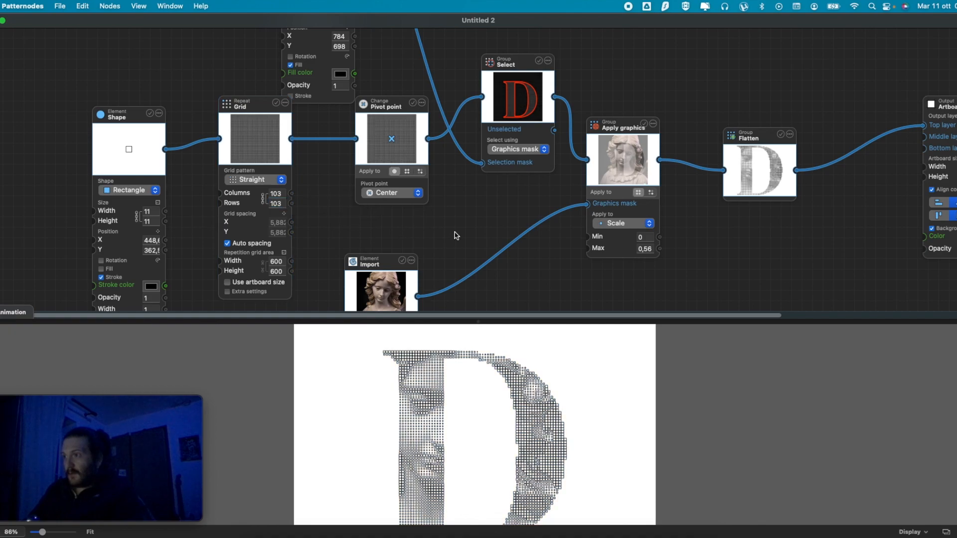
- Set the rectangle Shape node's linked width and height to 6
click(146, 212)
drag(194, 219, 186, 219)
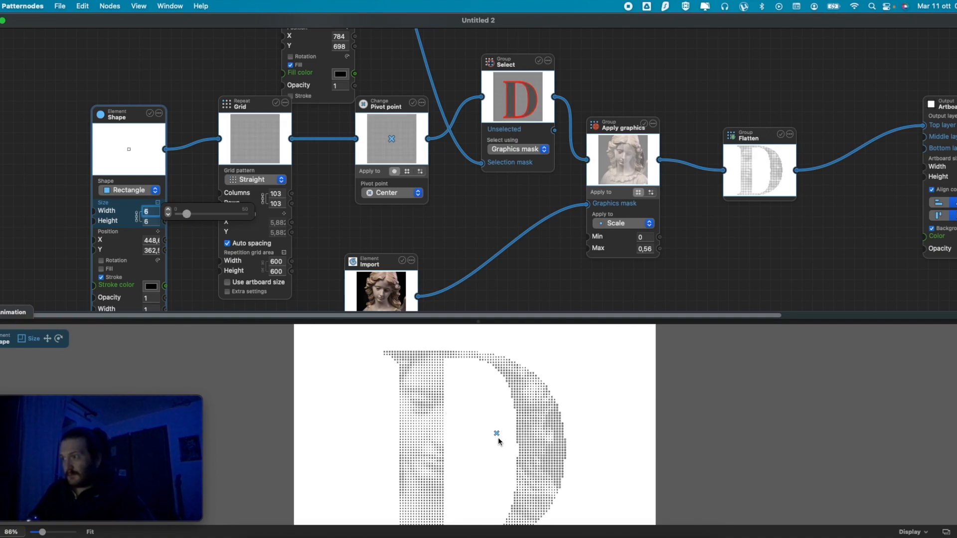
click(495, 380)
scroll(495, 380, down, 5)
scroll(510, 380, up, 5)
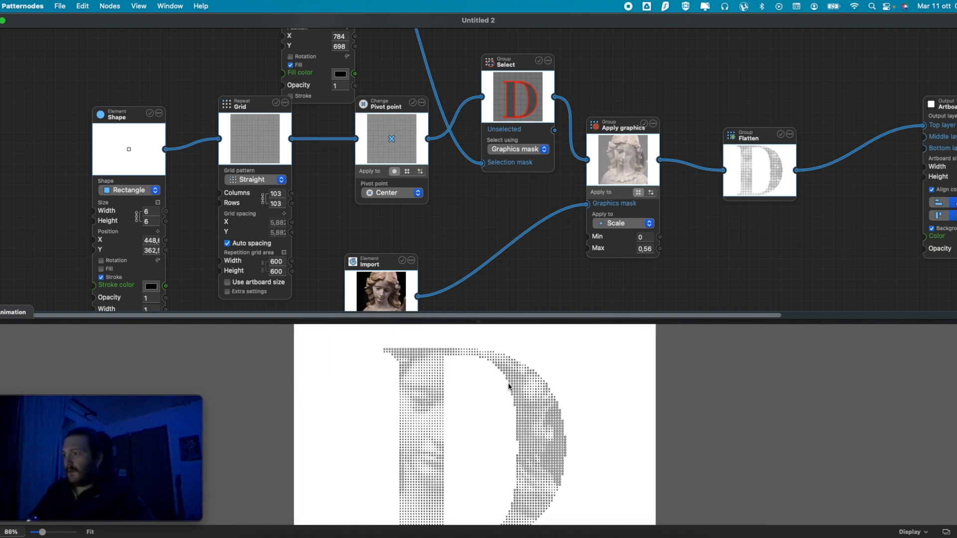
scroll(507, 382, down, 2)
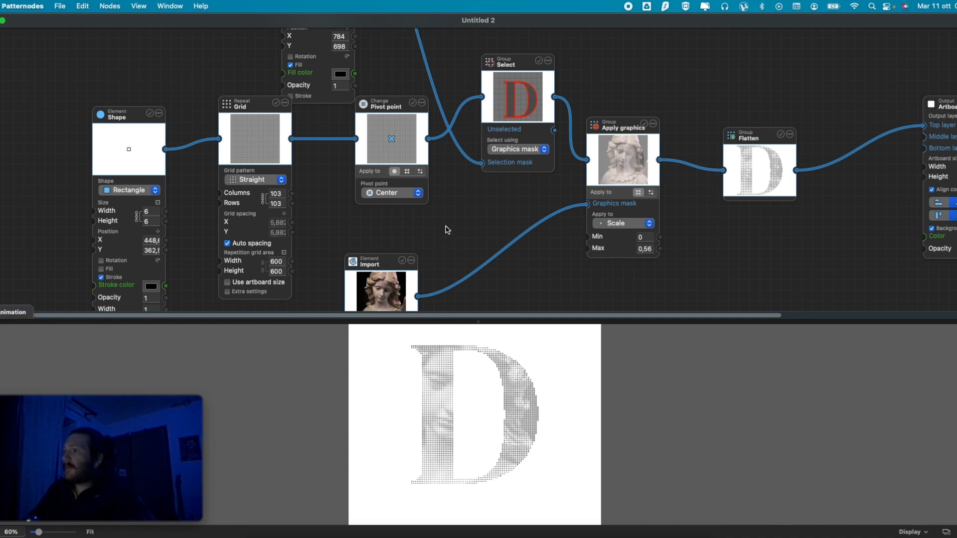
- Delete the Text node and the Select node
scroll(448, 230, up, 5)
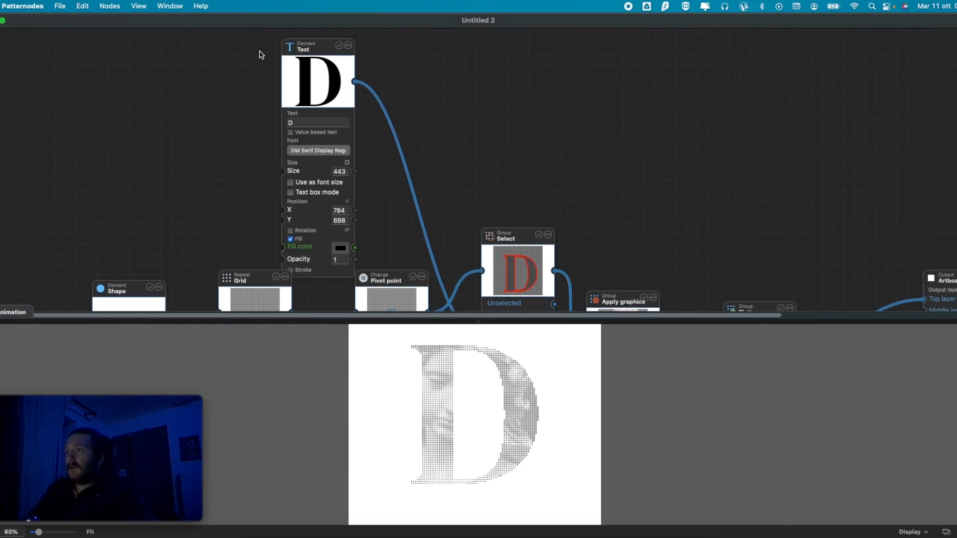
scroll(538, 205, down, 1)
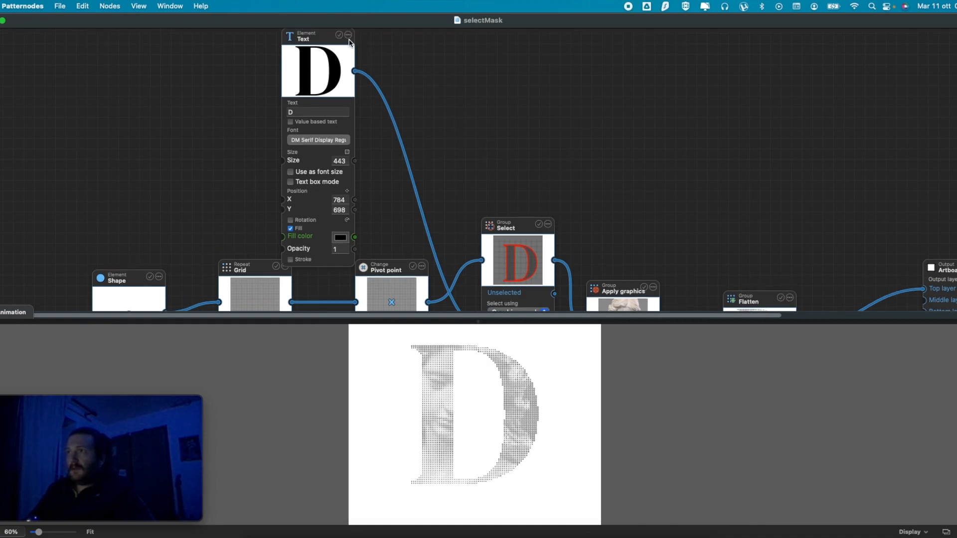
click(348, 35)
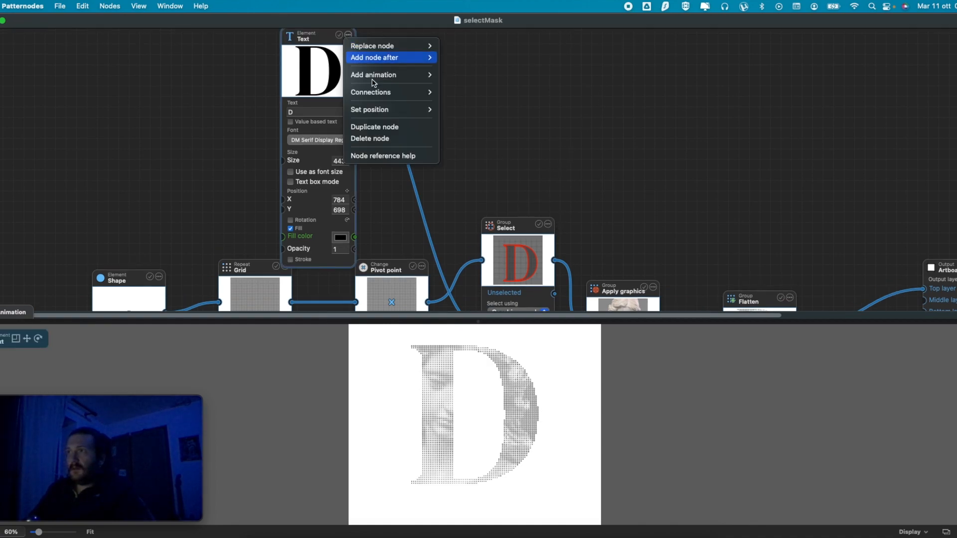
click(399, 138)
click(548, 225)
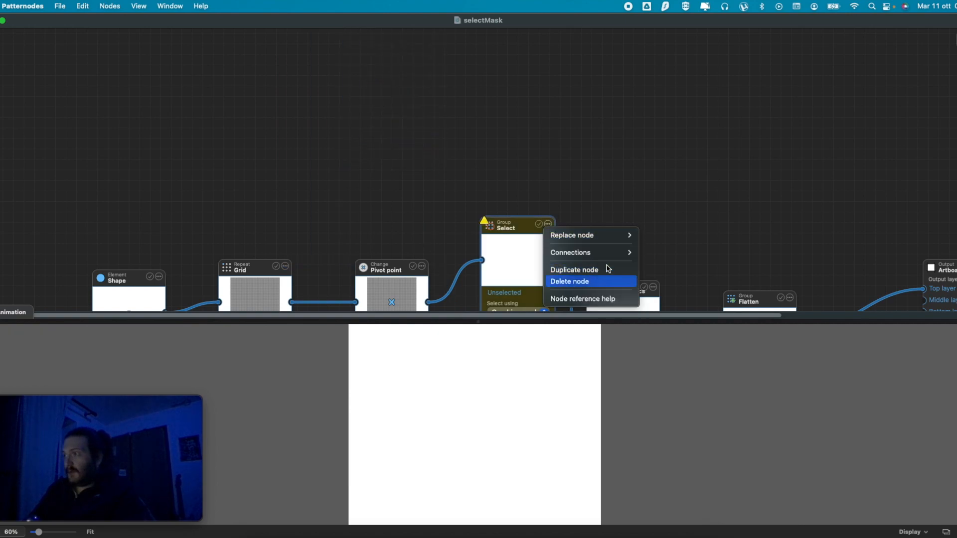
click(570, 282)
- Delete the Apply graphics, Flatten and Import nodes, leaving the Pivot point node connected to the Artboard
scroll(684, 256, down, 5)
scroll(685, 257, right, 5)
click(474, 139)
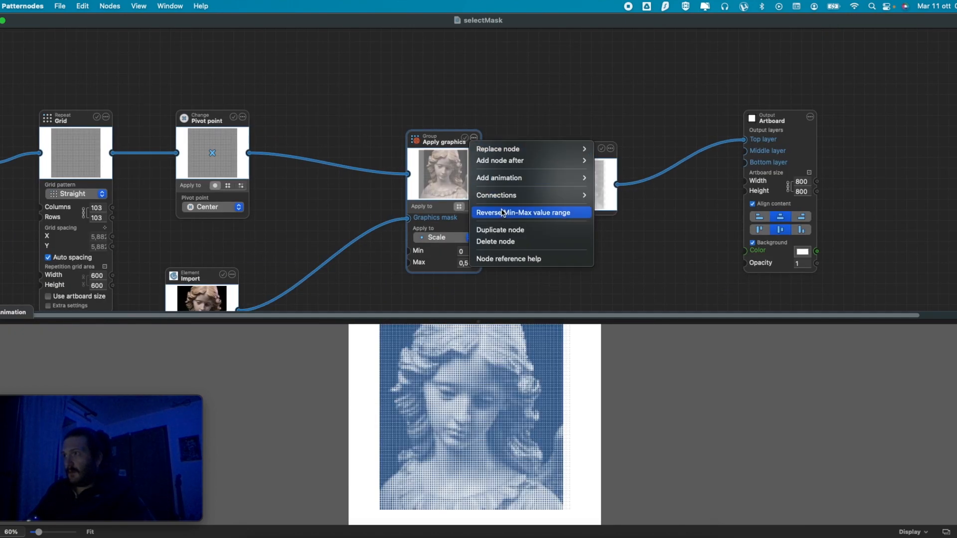
click(507, 240)
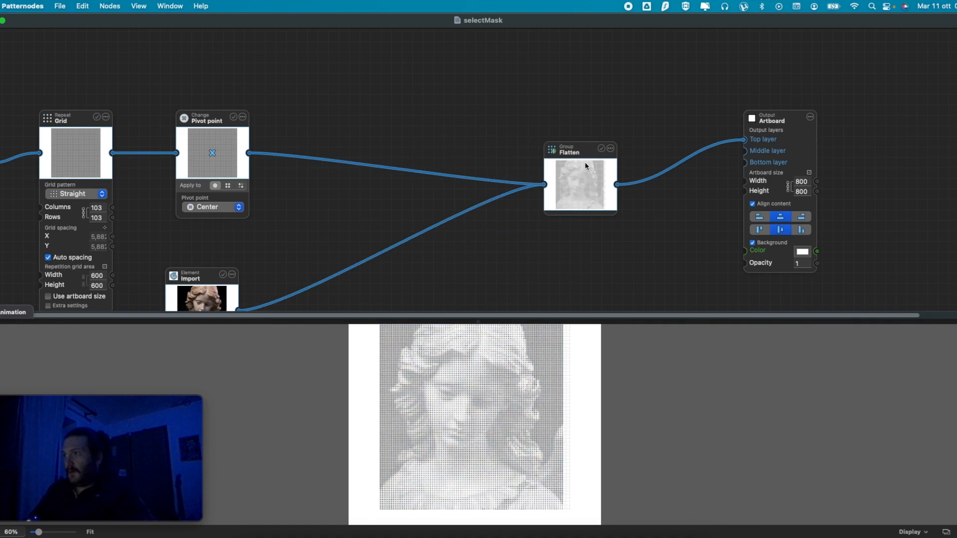
click(611, 148)
click(640, 204)
click(232, 275)
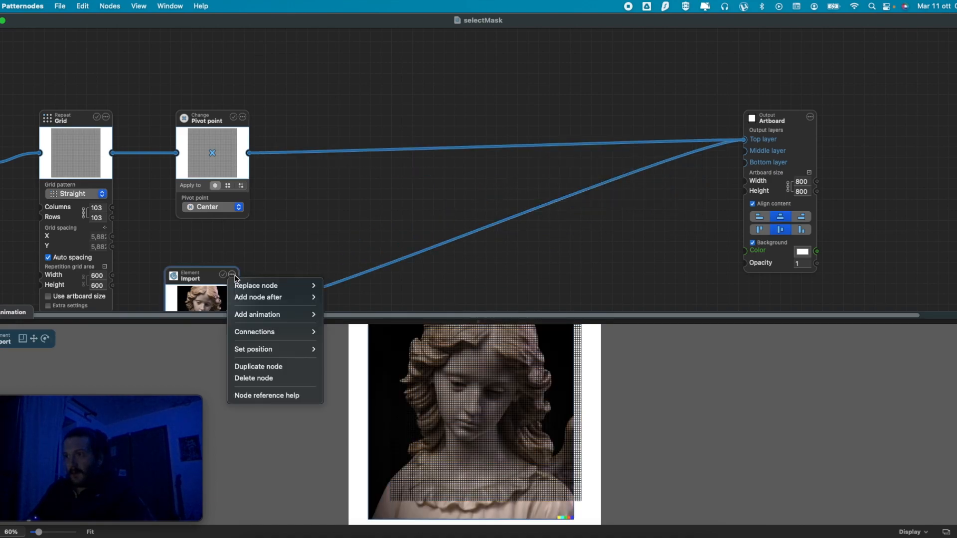
click(273, 378)
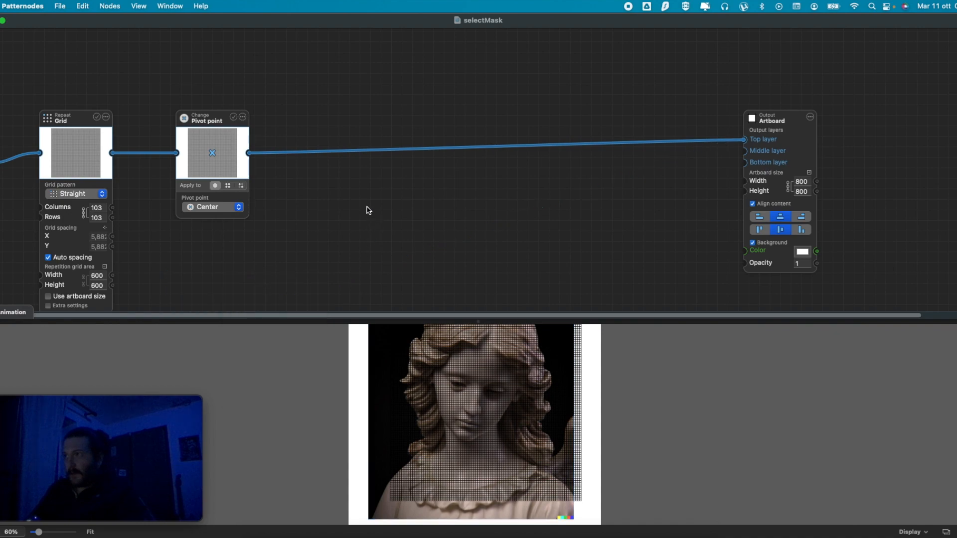
- Insert an Explode group operation on the connection between the Pivot point node and the Artboard
click(357, 154)
mouse_move(417, 300)
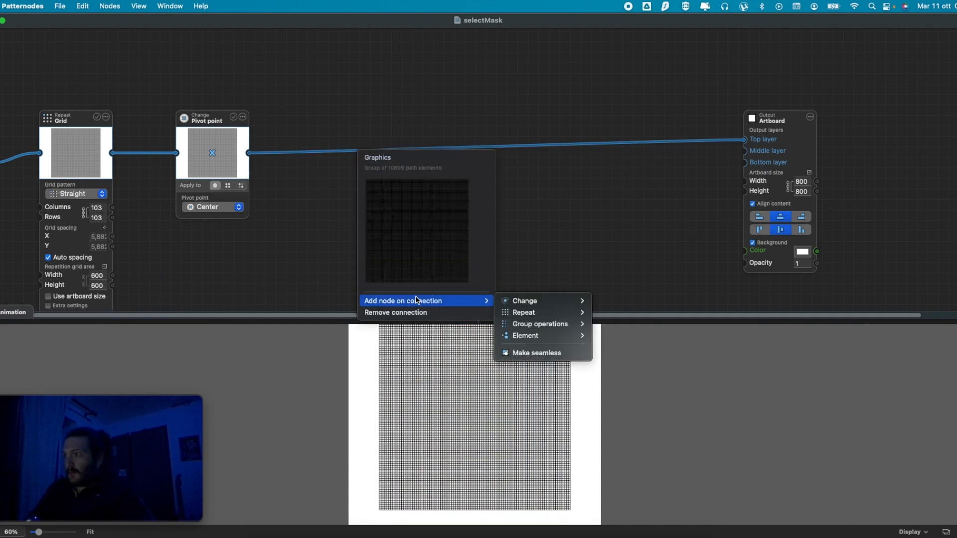
mouse_move(524, 323)
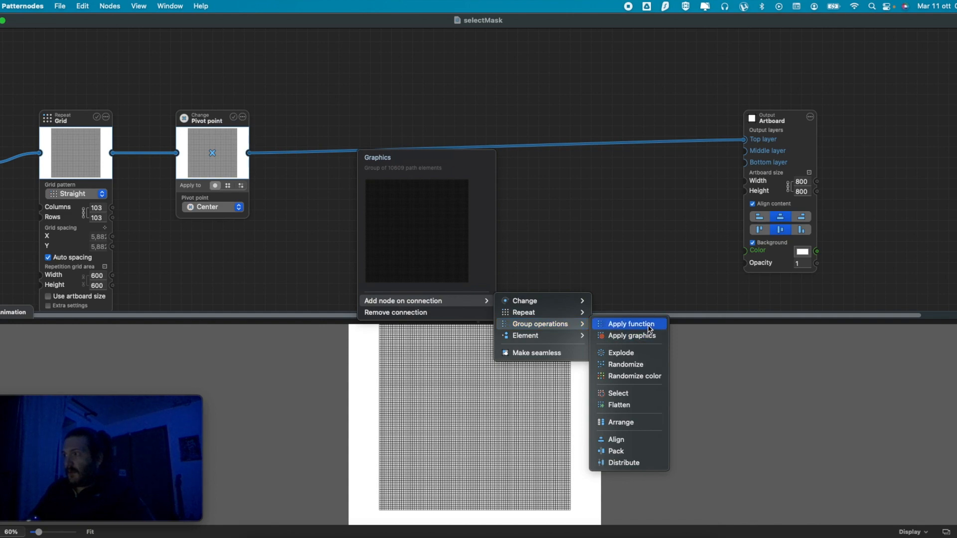
click(629, 354)
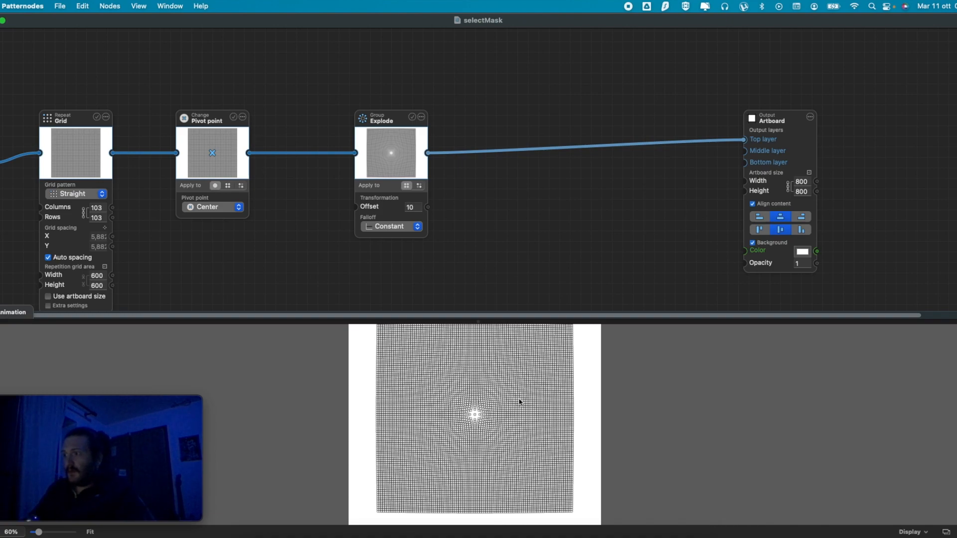
- Set the Explode node's falloff to Linear
scroll(487, 396, up, 3)
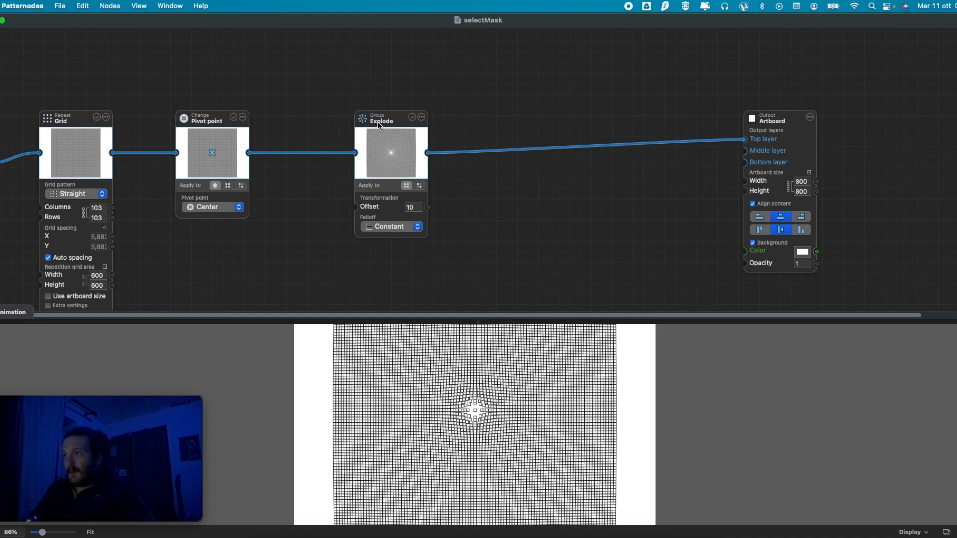
click(404, 227)
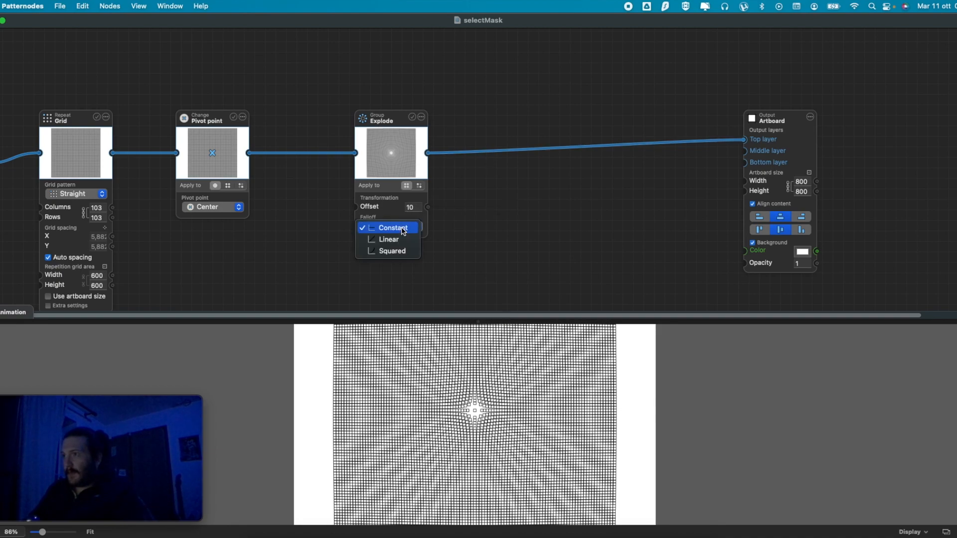
click(404, 229)
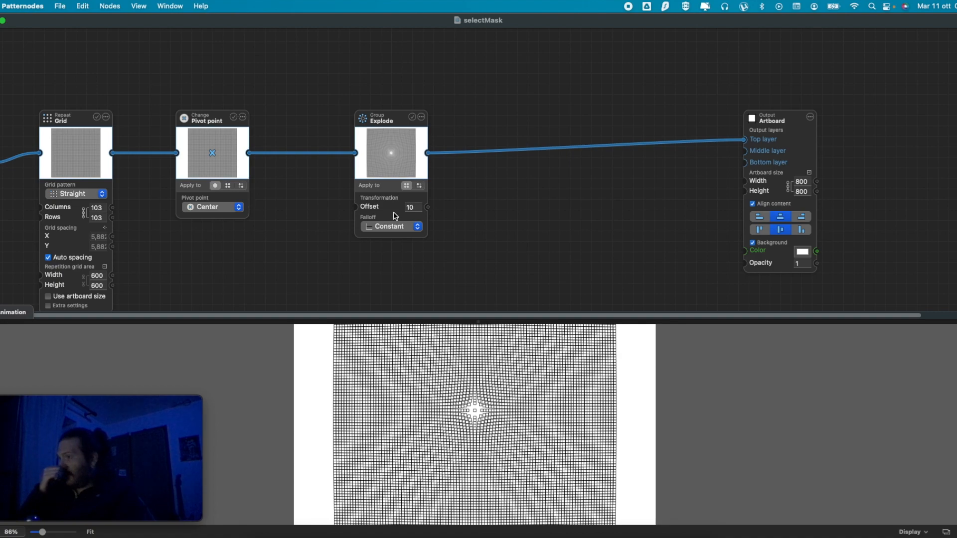
click(377, 228)
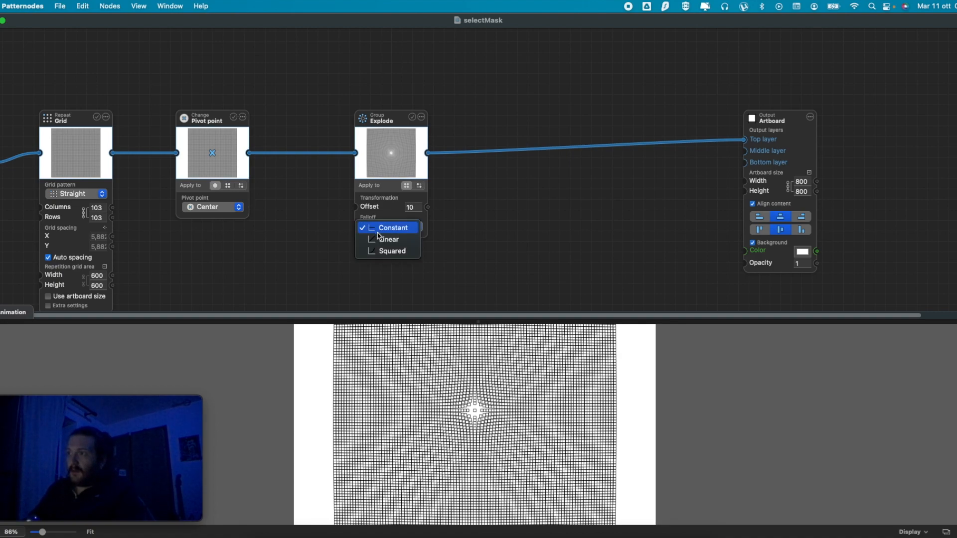
click(383, 241)
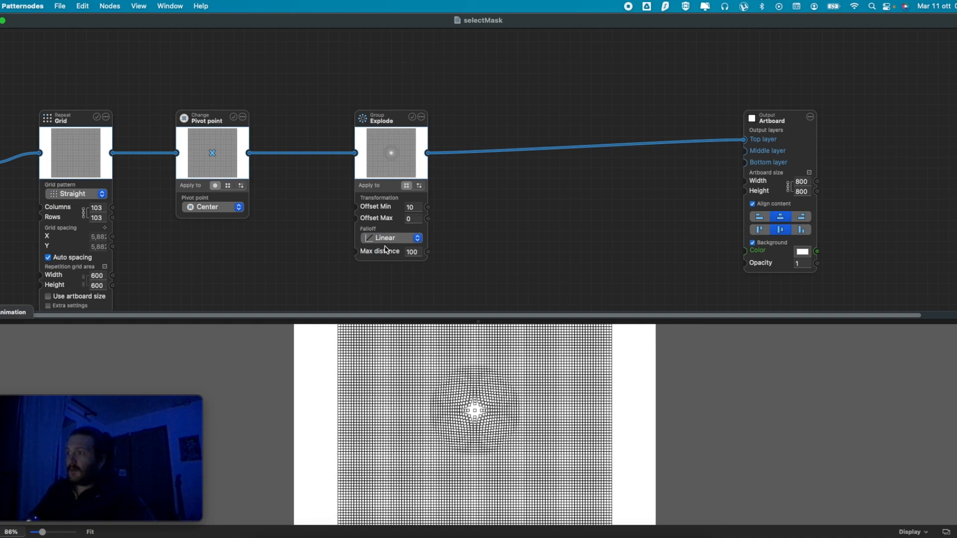
- Set the Explode node's Offset Min to 32 and Offset Max to -112
mouse_move(416, 209)
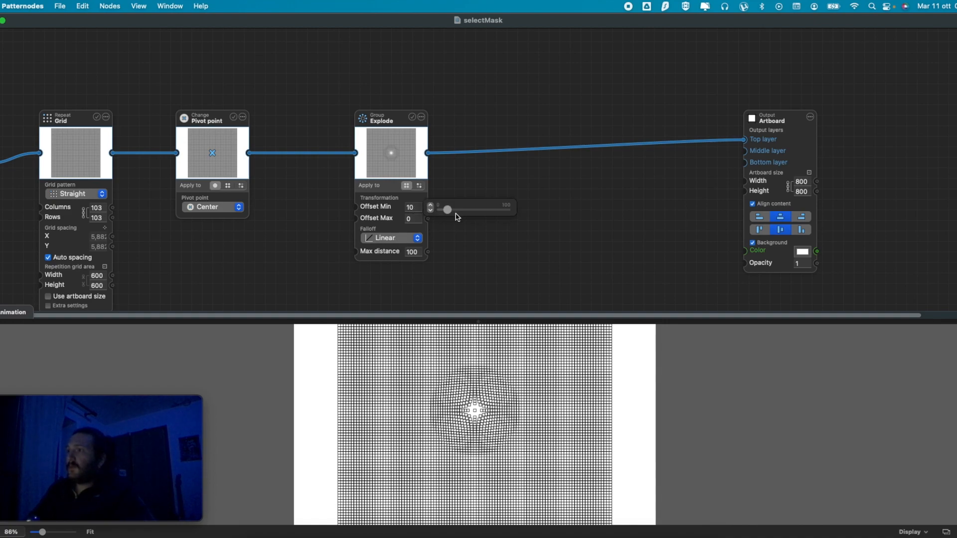
mouse_move(449, 212)
mouse_down()
mouse_move(474, 209)
mouse_move(462, 210)
mouse_move(469, 218)
mouse_move(433, 218)
mouse_up()
key(Tab)
key(shift+Down)
key(shift+Down)
key(shift+Down)
key(shift+Down)
key(shift+Down)
key(shift+Down)
key(shift+Down)
key(shift+Down)
key(shift+Down)
key(shift+Down)
key(shift+Down)
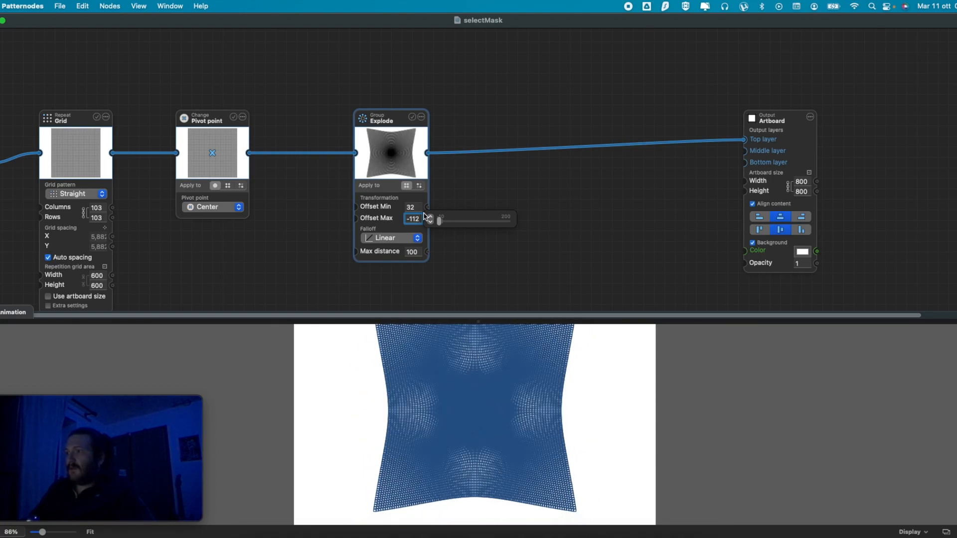
- Set the Explode node's Offset Min to -130
click(489, 190)
scroll(512, 383, down, 2)
scroll(512, 383, up, 5)
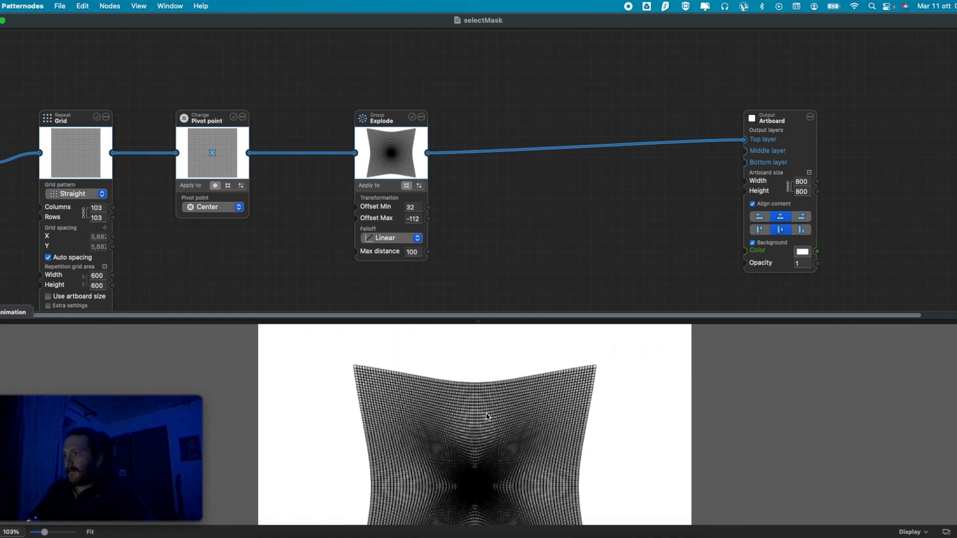
scroll(489, 400, up, 4)
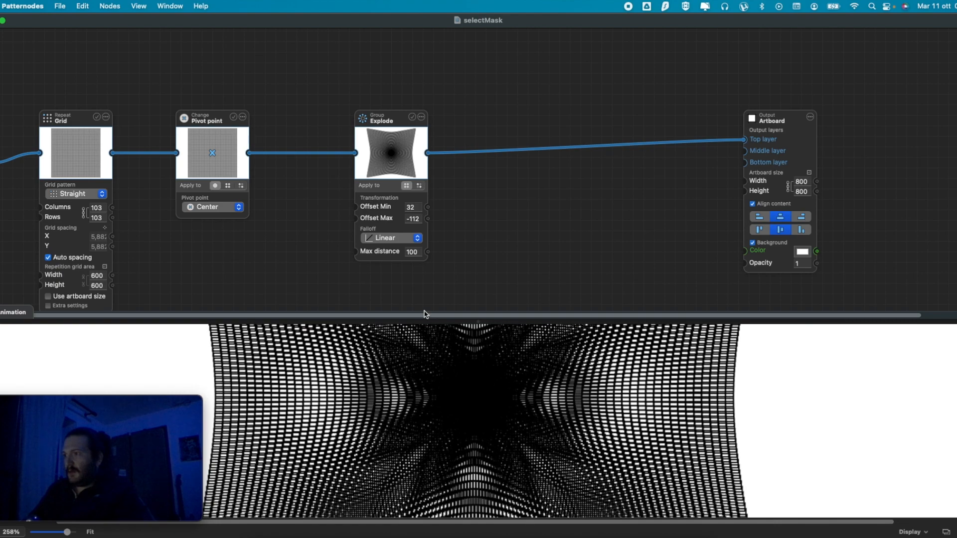
mouse_move(413, 204)
drag(467, 210, 431, 211)
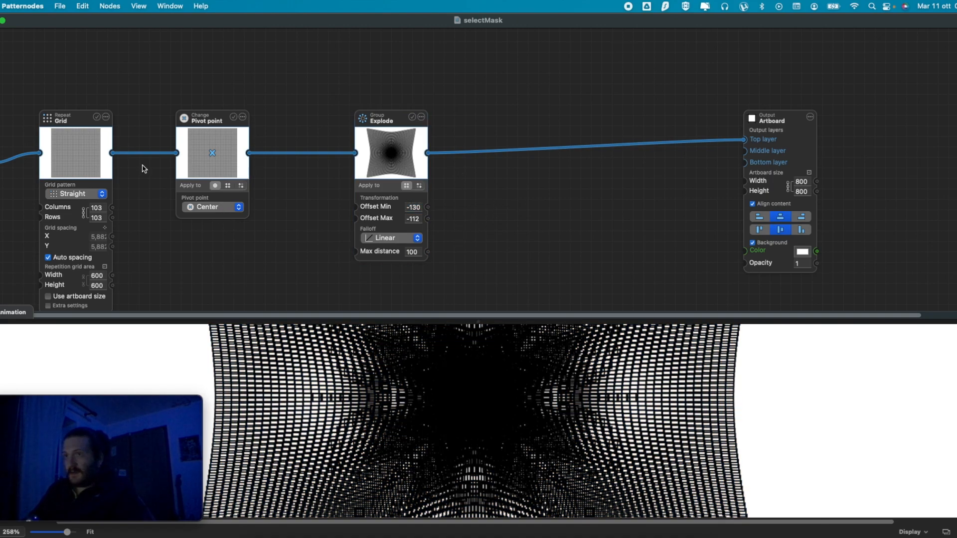
scroll(384, 264, down, 3)
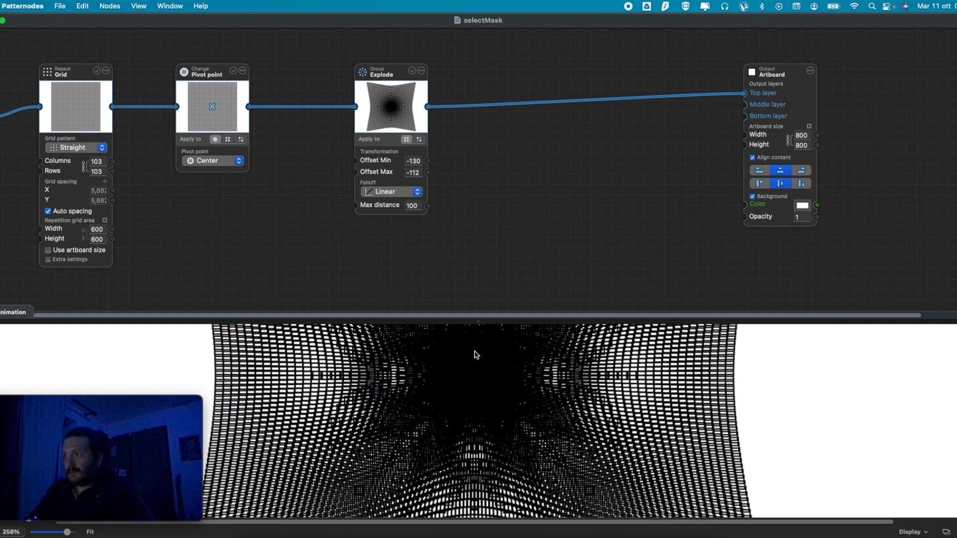
scroll(474, 354, down, 5)
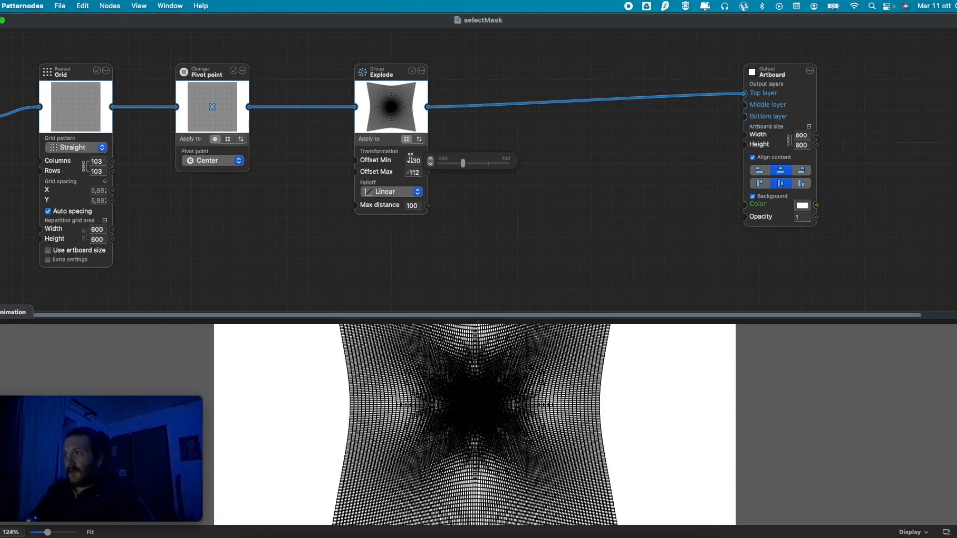
- Set the Shape node's rectangle width and height to 50
drag(177, 222, 333, 211)
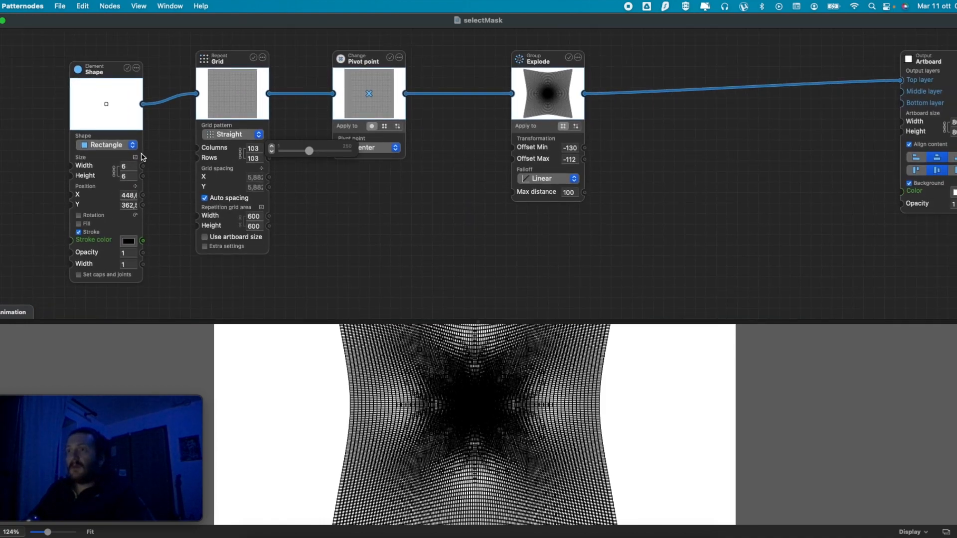
click(122, 167)
text(5)
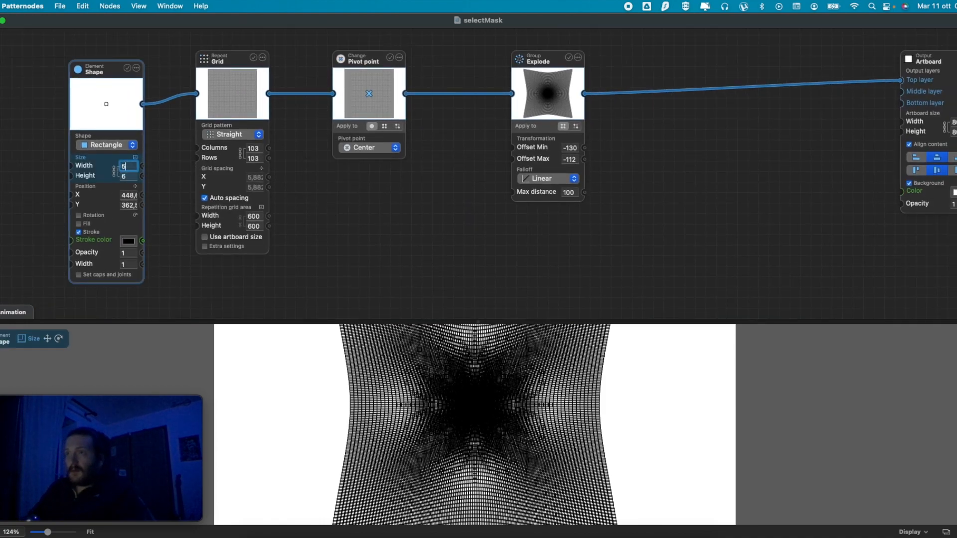
key(Tab)
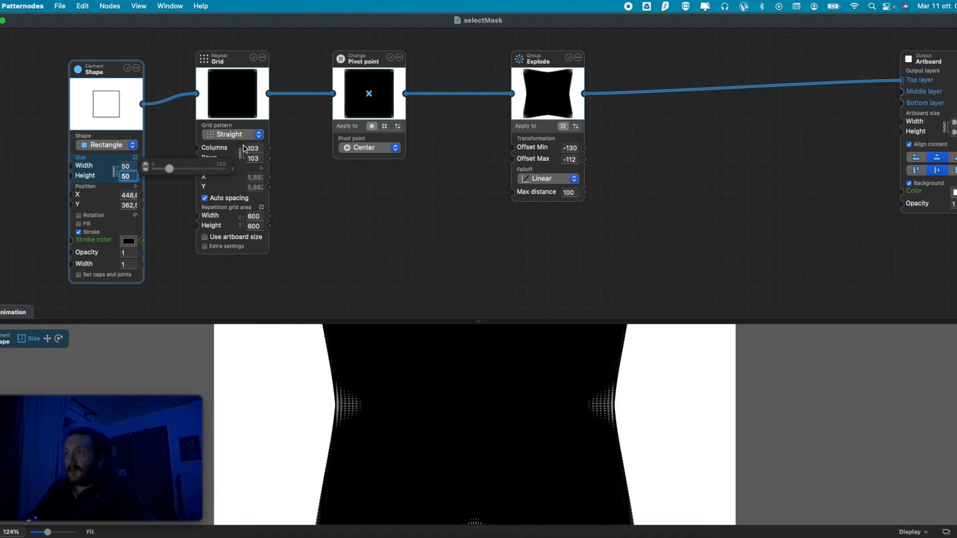
- Reduce the Grid node to 23 columns and 23 rows
click(252, 148)
text(23)
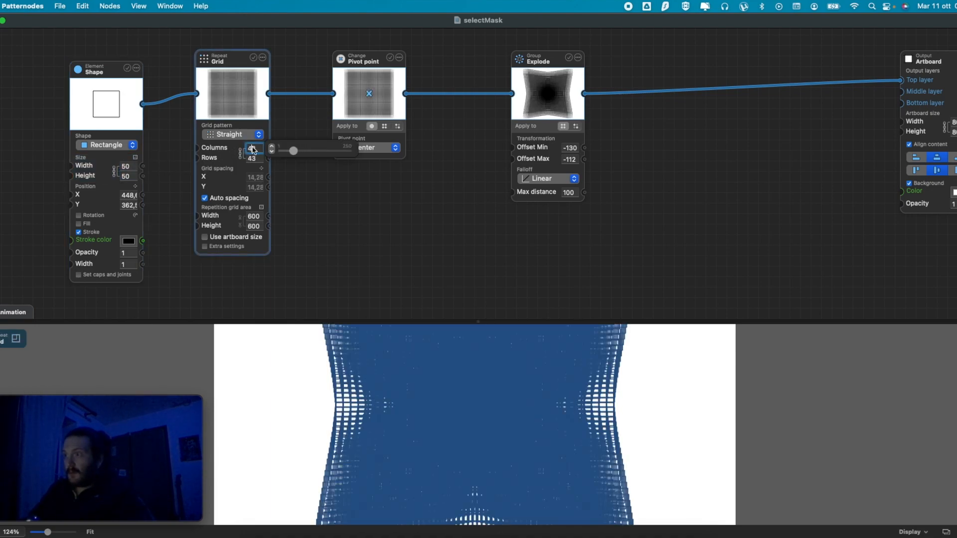
click(501, 302)
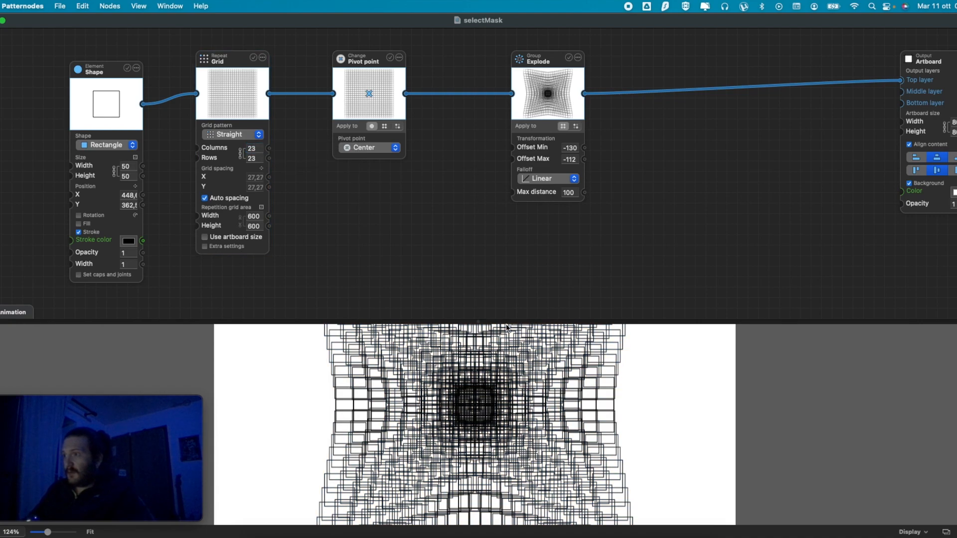
scroll(514, 389, down, 5)
scroll(513, 389, up, 2)
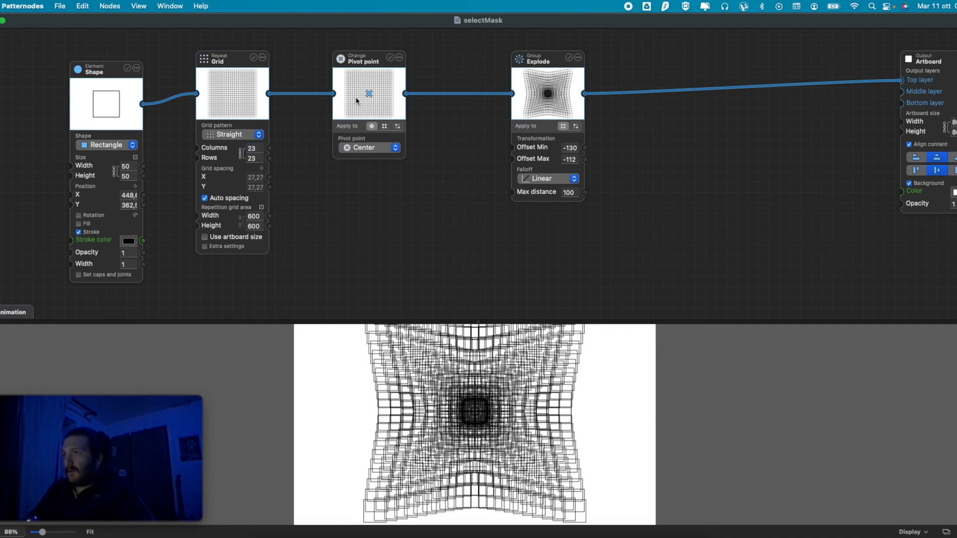
- Try the Pivot point node at Top left and at Top center
click(378, 150)
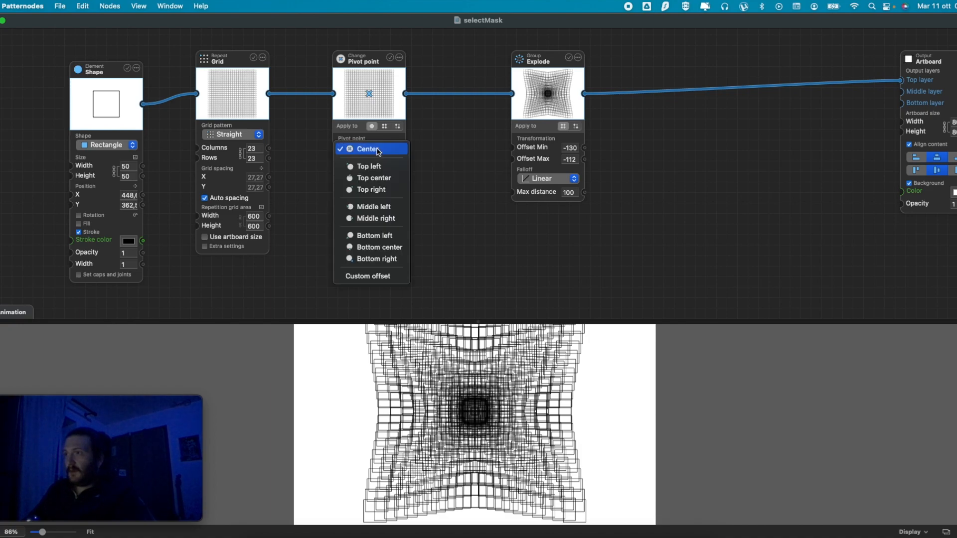
click(380, 164)
scroll(460, 370, down, 4)
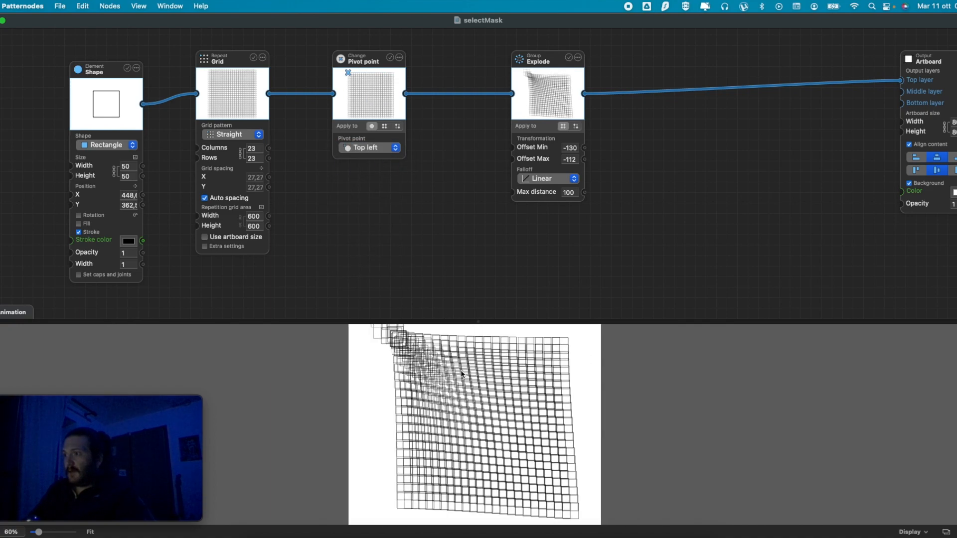
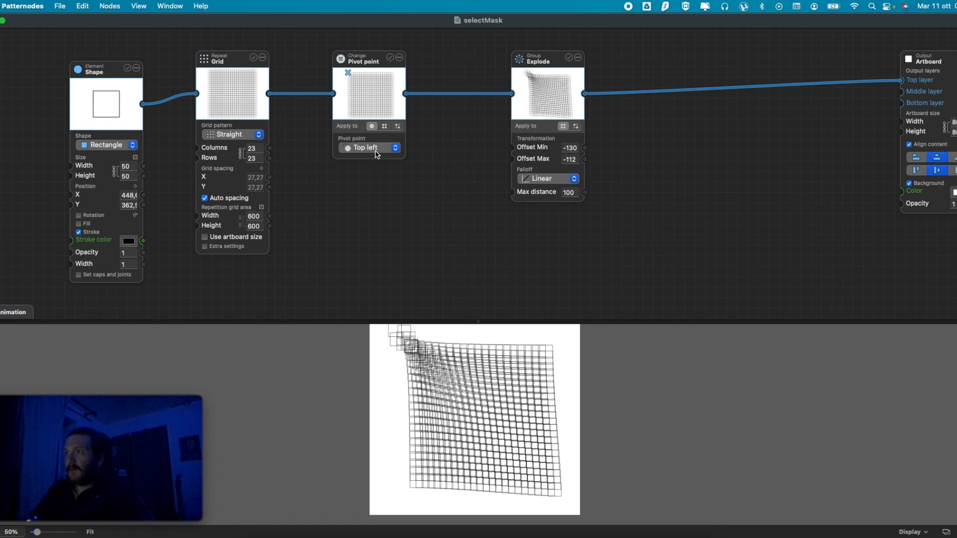
click(398, 150)
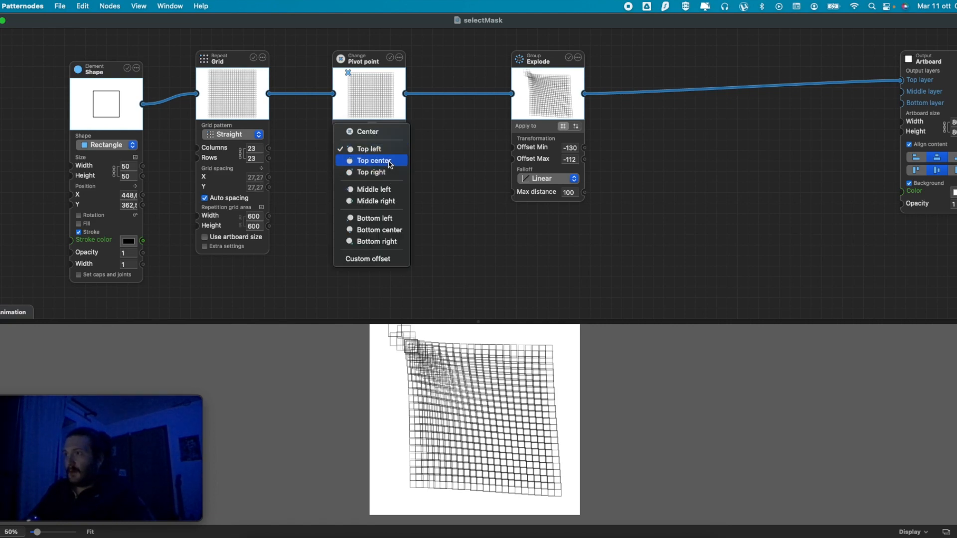
click(390, 165)
- Set the Explode node's Offset Min to 0 and Offset Max to 20
double_click(572, 148)
text(0)
key(Tab)
text(20)
key(Tab)
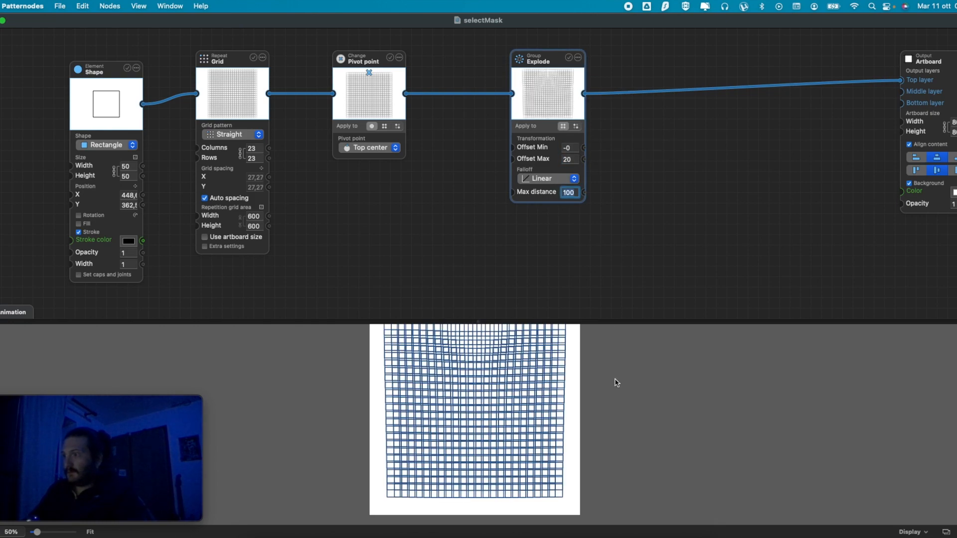
- Set the Shape node's width and height to 22 and enable its fill
mouse_move(131, 167)
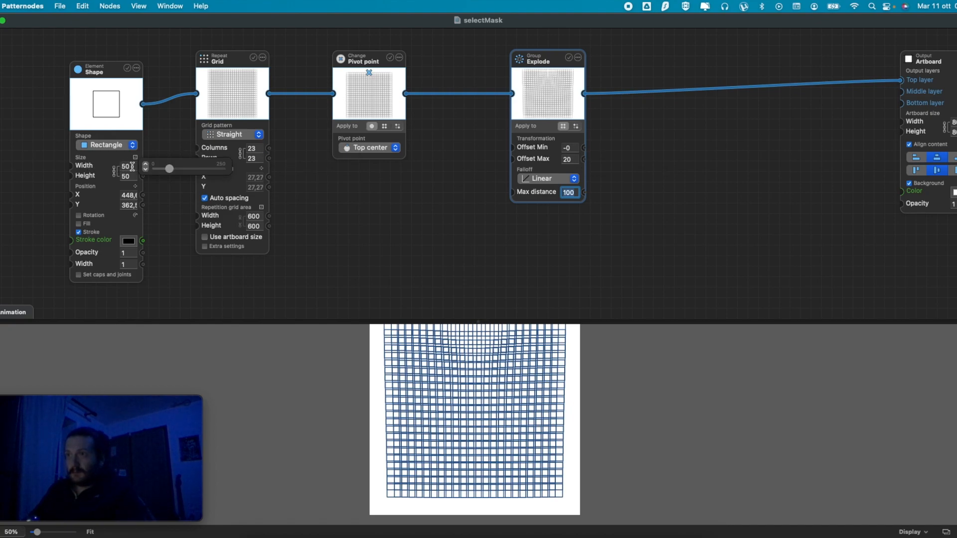
drag(166, 171, 163, 170)
click(79, 224)
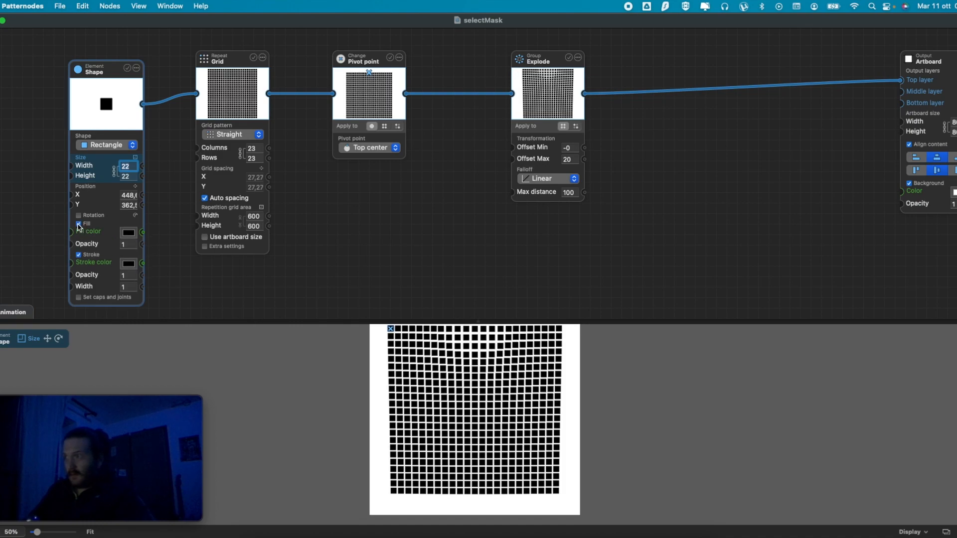
click(442, 279)
- Switch the Pivot point node to Custom offset and move the pivot toward the middle of the grid
click(373, 148)
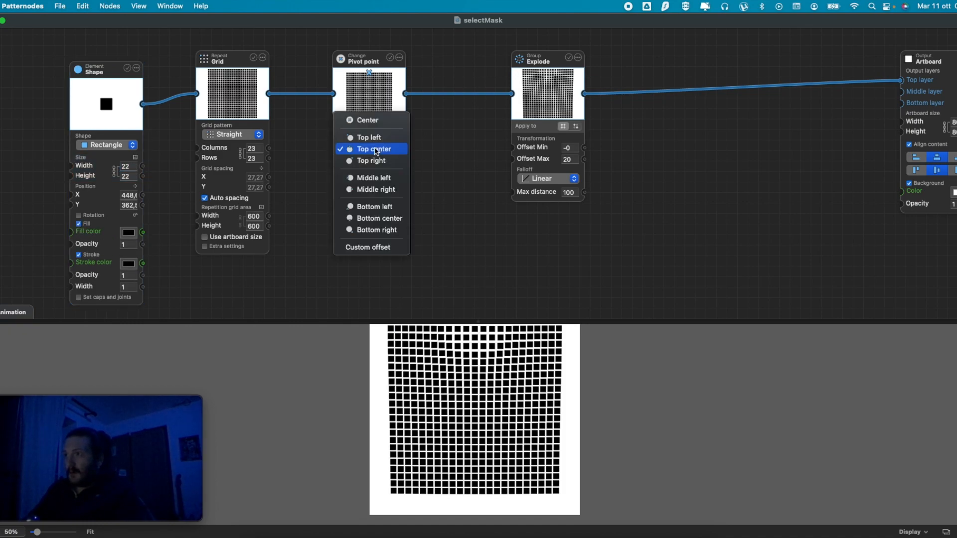
click(392, 248)
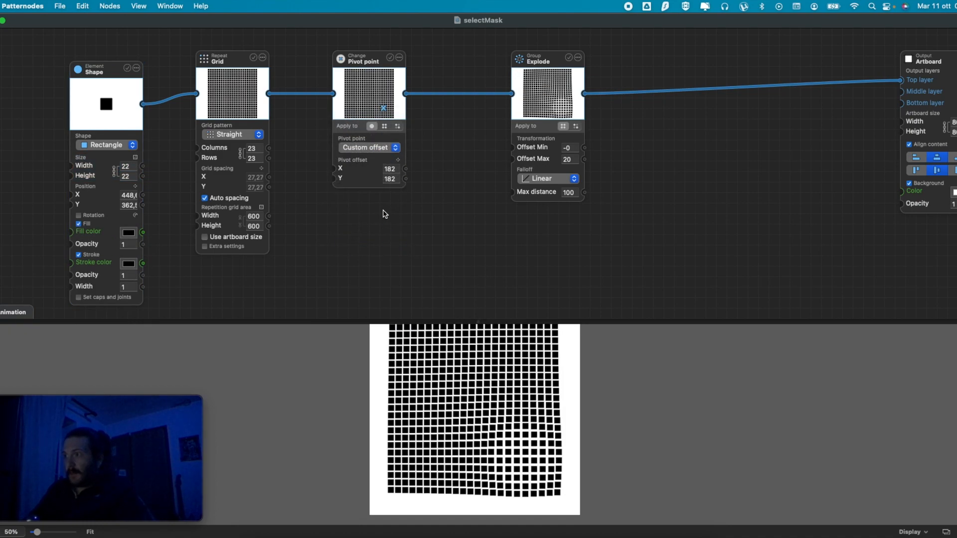
click(392, 170)
drag(530, 463, 486, 404)
- Set the Explode node's falloff to Squared and move the grid's pivot offset to about X 6, Y -8
click(547, 178)
click(548, 193)
mouse_move(470, 407)
mouse_down()
mouse_move(447, 378)
mouse_move(475, 411)
mouse_up()
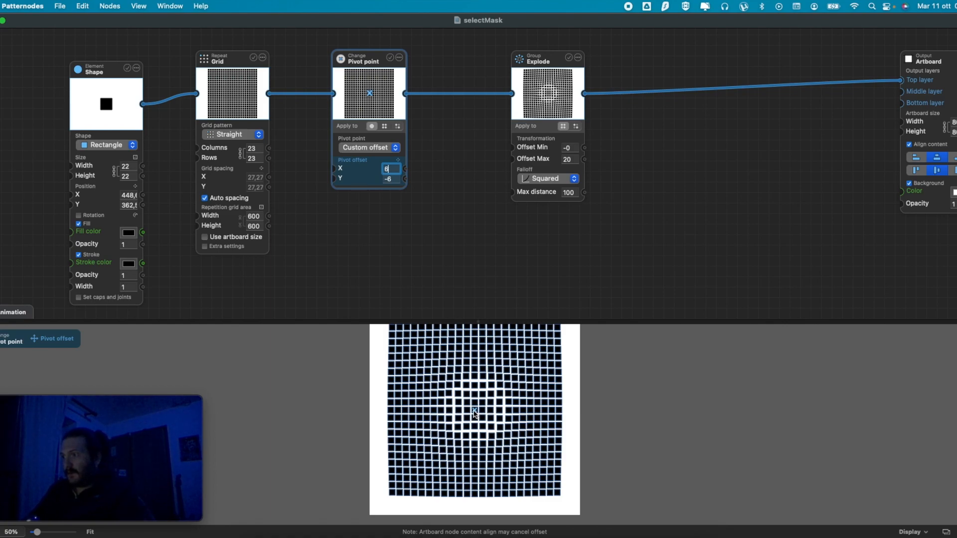
drag(474, 410, 475, 410)
- Set the Explode node's Offset Max to 31 and Max distance to 250
mouse_move(571, 158)
mouse_move(605, 164)
mouse_down()
mouse_move(620, 158)
mouse_move(605, 166)
mouse_up()
mouse_move(573, 195)
mouse_move(628, 199)
mouse_down()
mouse_move(694, 206)
mouse_move(619, 199)
mouse_move(634, 203)
mouse_up()
click(630, 246)
scroll(564, 371, down, 5)
scroll(548, 375, up, 5)
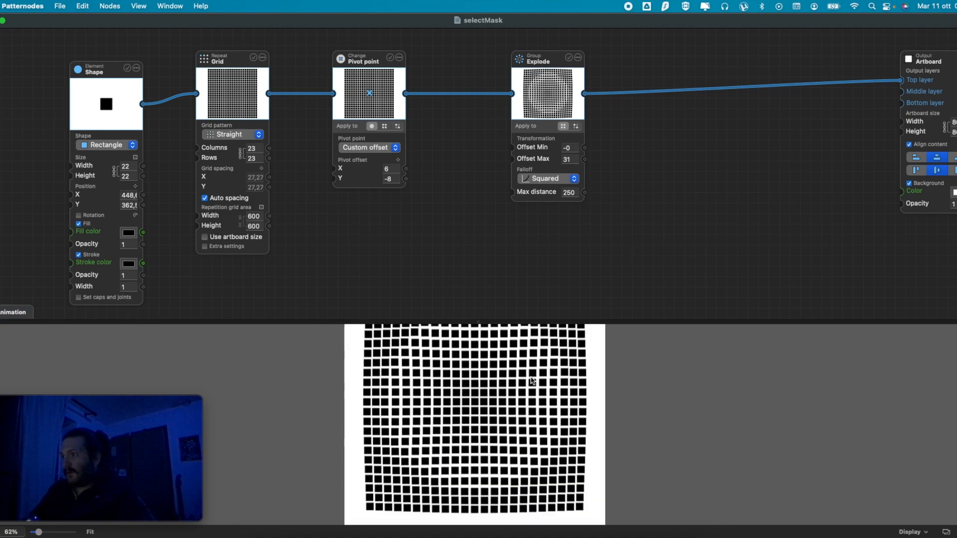
- Set the Explode node's Max distance to 339, Offset Max to 43 and Offset Min to 9
scroll(532, 380, down, 4)
click(569, 193)
drag(632, 197, 642, 199)
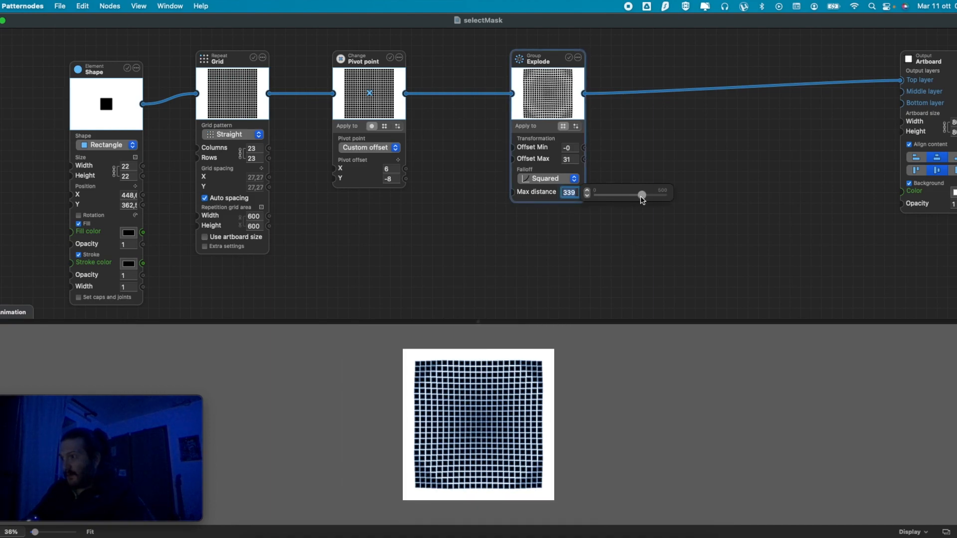
click(567, 160)
mouse_move(609, 163)
mouse_down()
mouse_move(610, 151)
mouse_move(637, 152)
mouse_move(616, 152)
mouse_up()
click(568, 147)
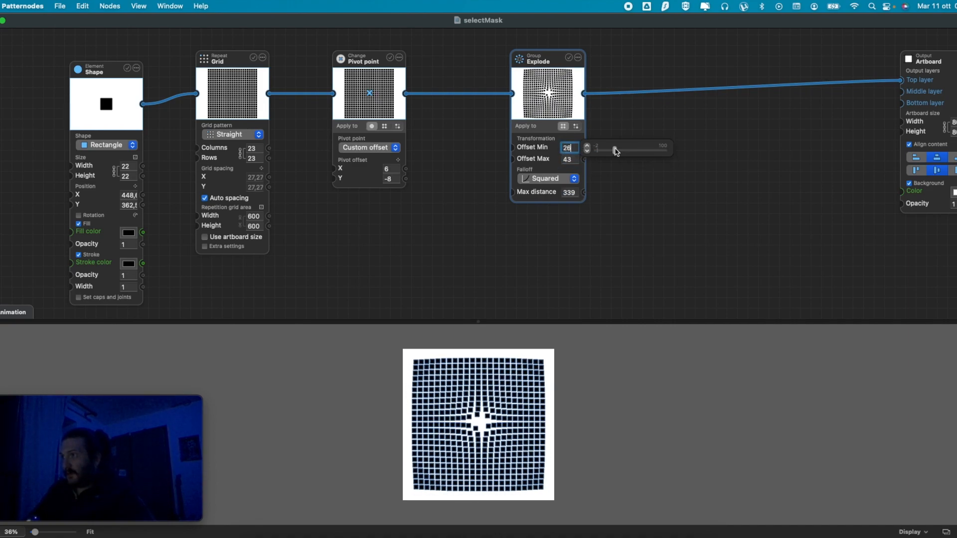
- Apply the Explode operation to a selection of the squares instead of the whole group and inspect the resulting pattern
click(575, 126)
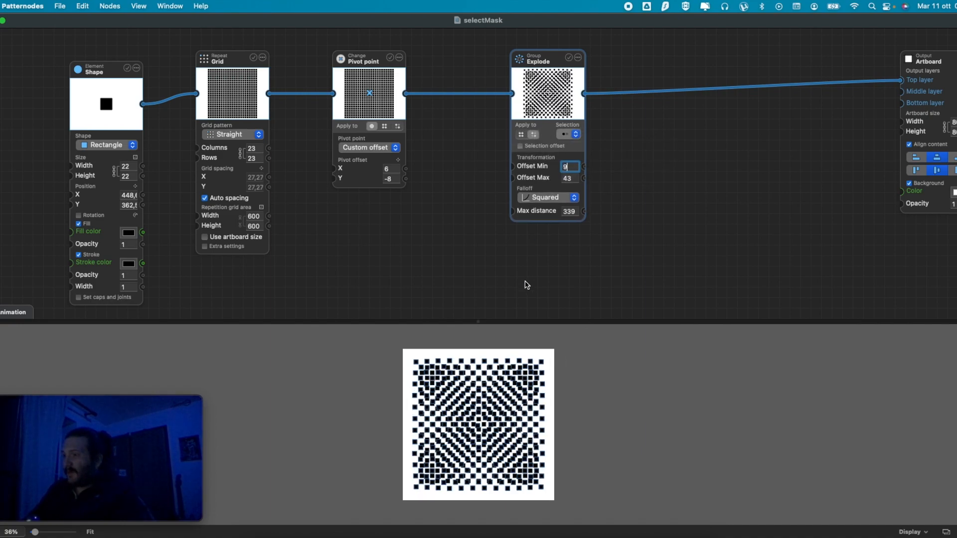
scroll(484, 379, up, 5)
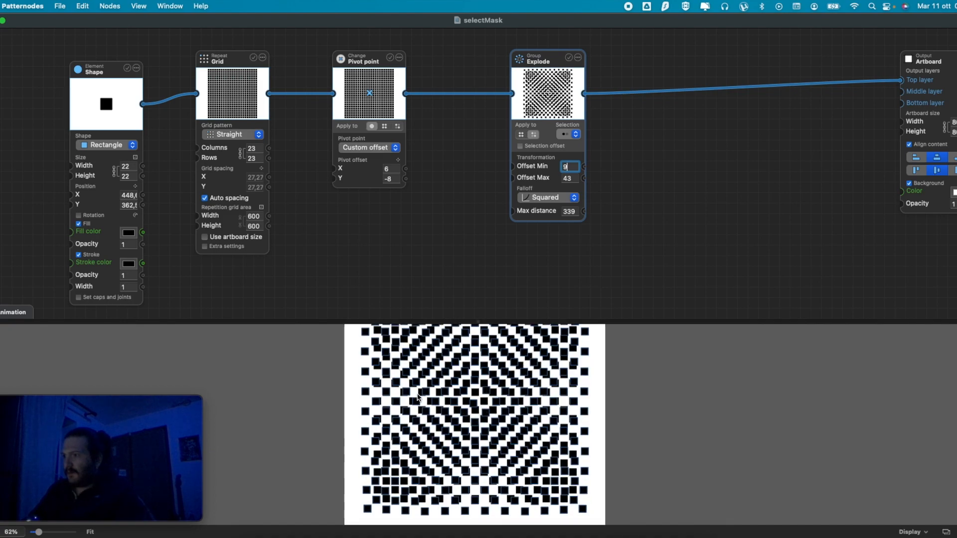
scroll(379, 354, up, 2)
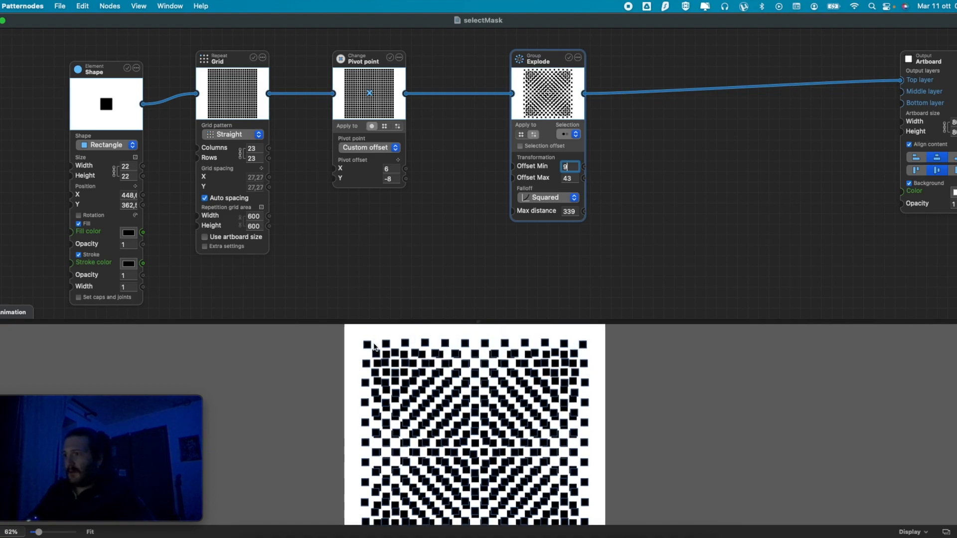
scroll(370, 349, down, 5)
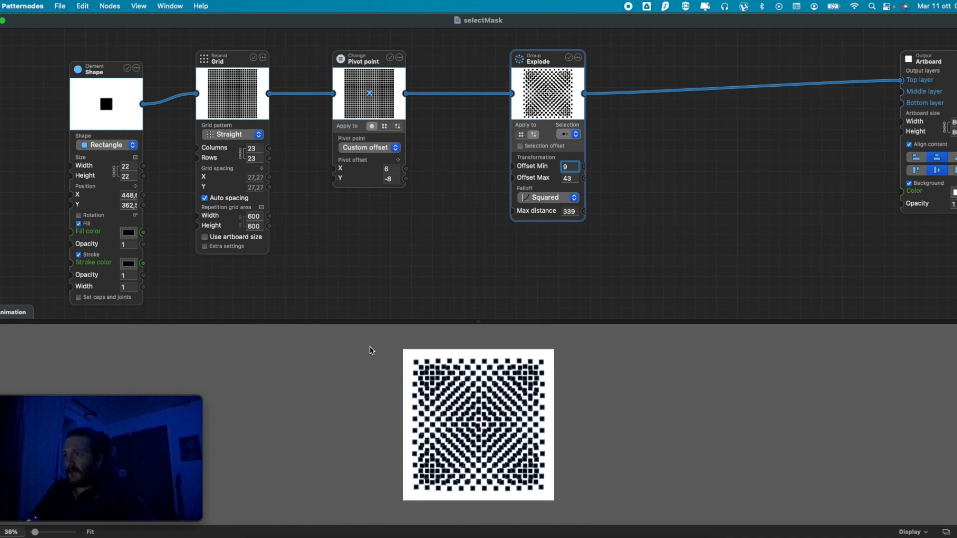
scroll(427, 370, up, 1)
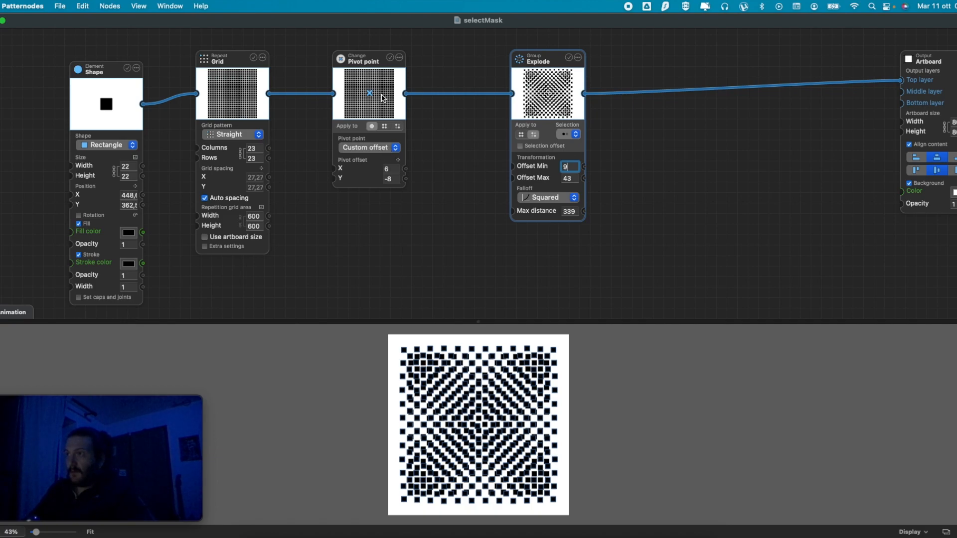
- Try the Explode node's Third selection and shift the grid's pivot offset to about X 78, Y -27
click(389, 169)
mouse_move(494, 423)
mouse_down()
mouse_move(515, 382)
mouse_move(499, 423)
mouse_up()
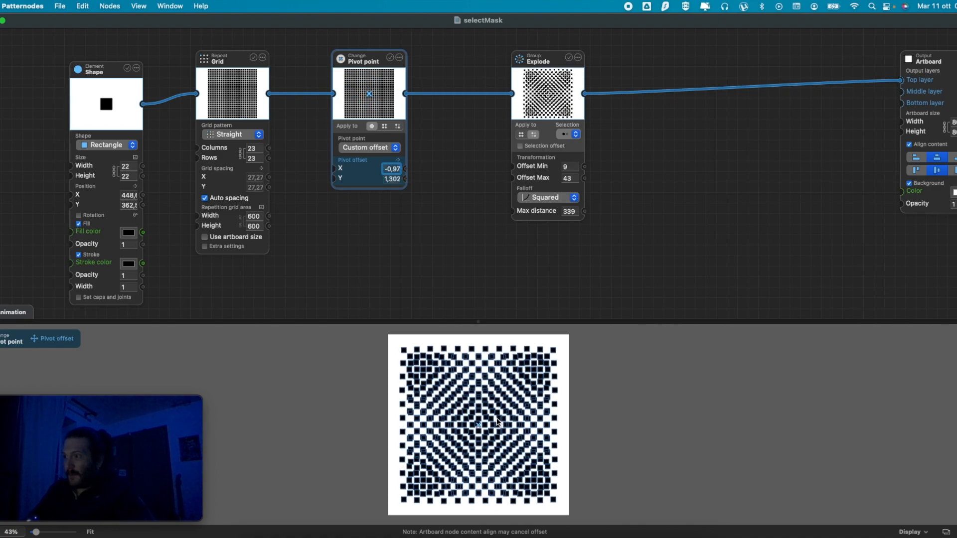
click(566, 135)
click(574, 148)
drag(466, 416, 505, 422)
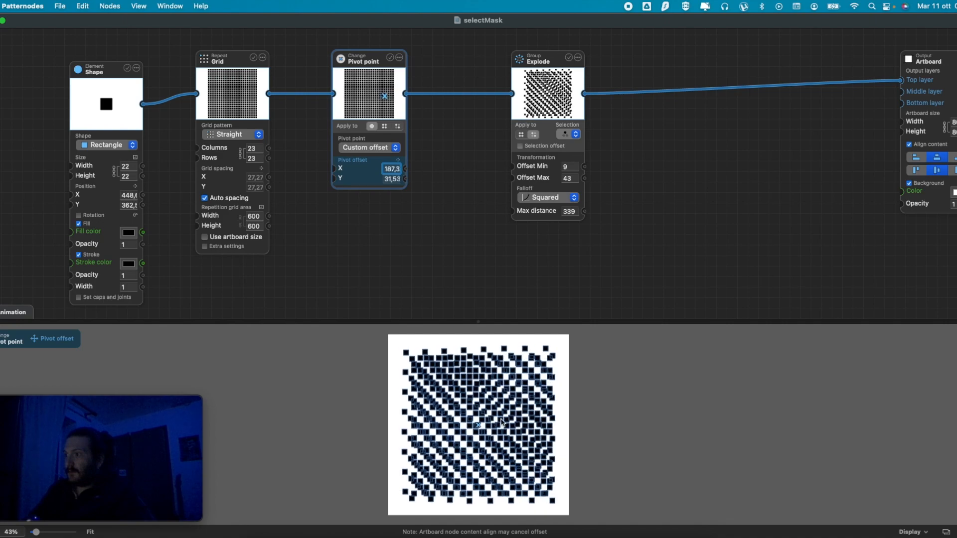
- Set the Explode node's selection to Random and move the pivot offset to about X -17, Y -1
click(569, 135)
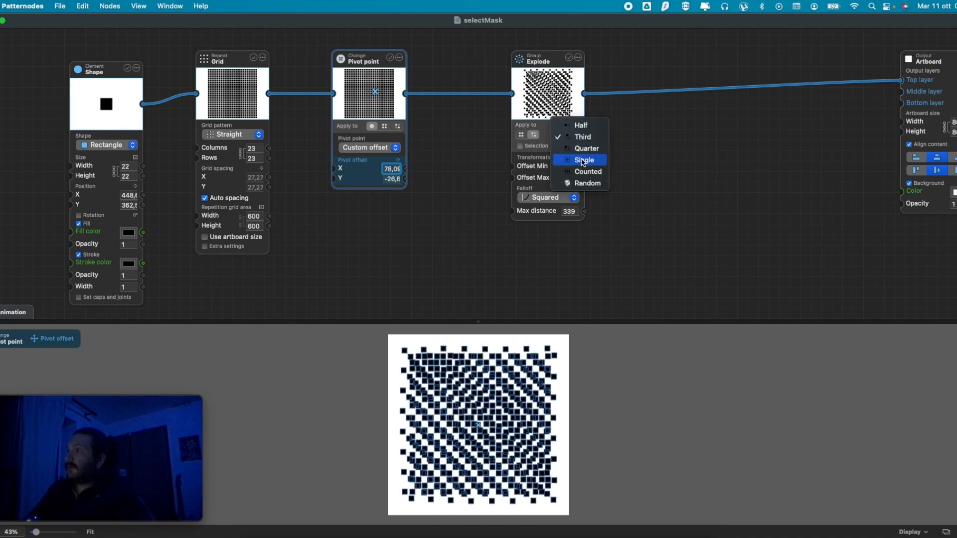
click(593, 183)
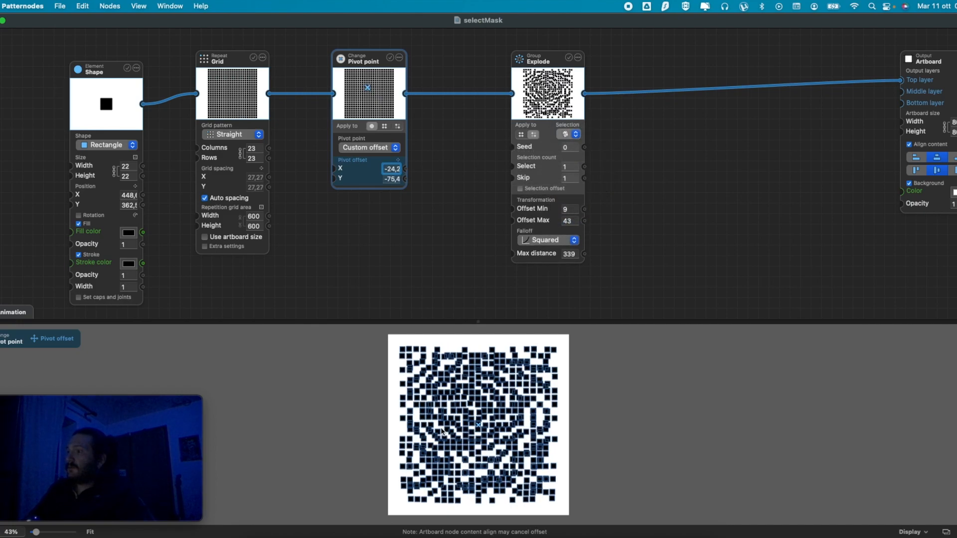
mouse_move(475, 464)
mouse_down()
mouse_move(445, 397)
mouse_move(478, 460)
mouse_move(471, 431)
mouse_move(491, 426)
mouse_move(474, 429)
mouse_up()
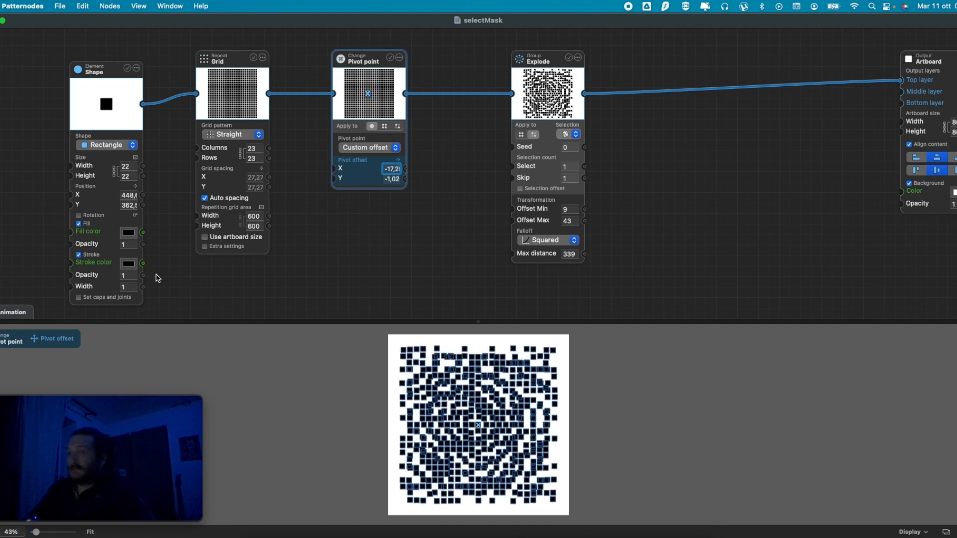
- Turn off the Shape node's stroke
click(91, 255)
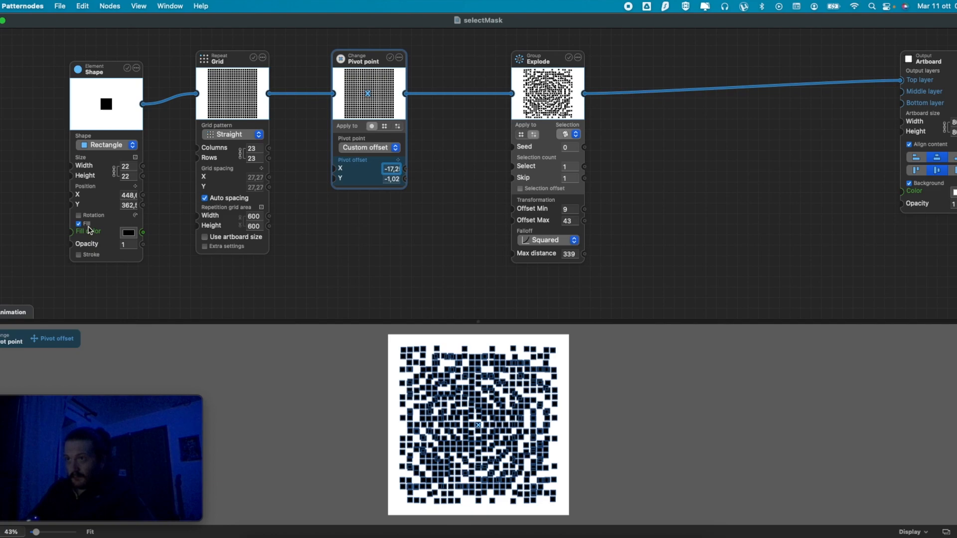
- Switch the Shape node's squares from a fill to a stroke outline
click(88, 225)
click(94, 255)
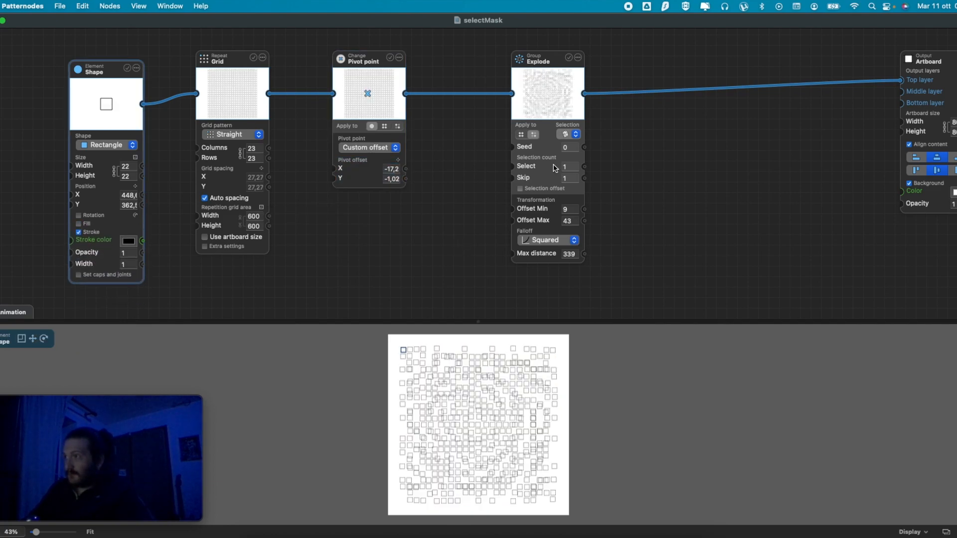
- Try the Explode node's Third selection, and switch the selection to Half
click(571, 134)
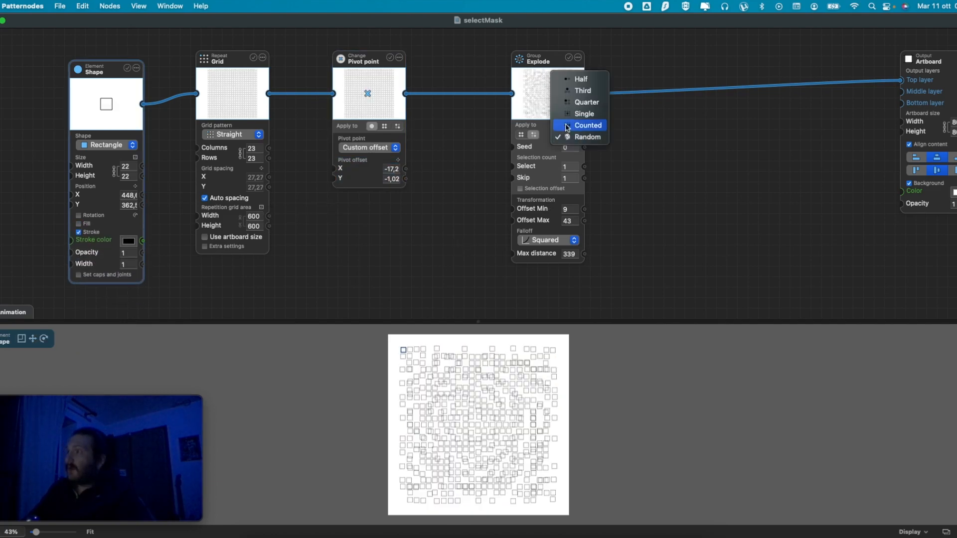
click(580, 91)
click(571, 135)
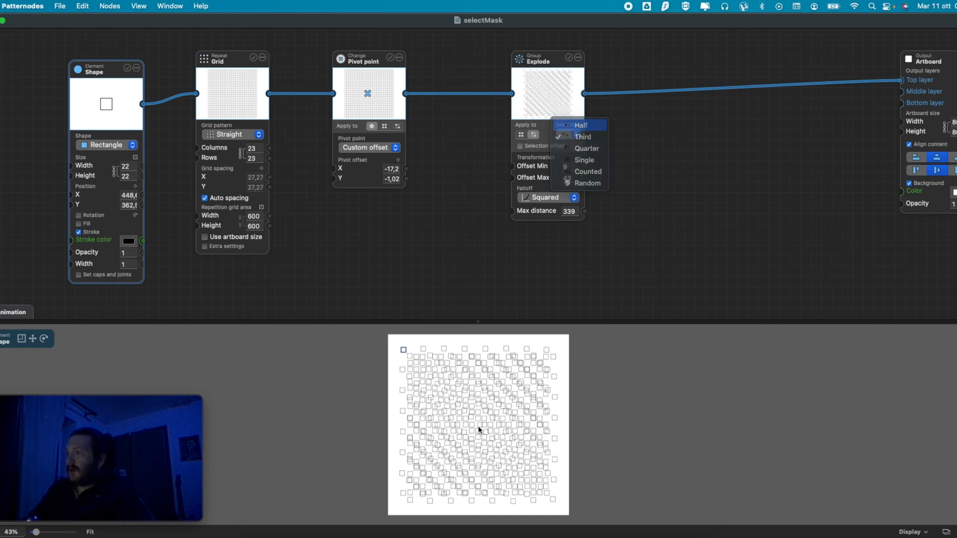
key(Return)
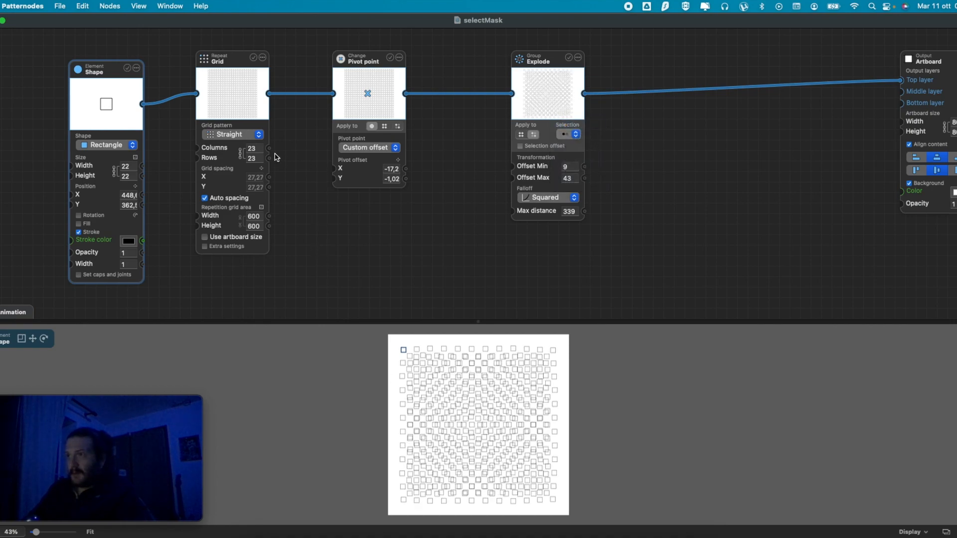
- Increase the Grid node to 35 columns and 35 rows
double_click(257, 150)
text(33)
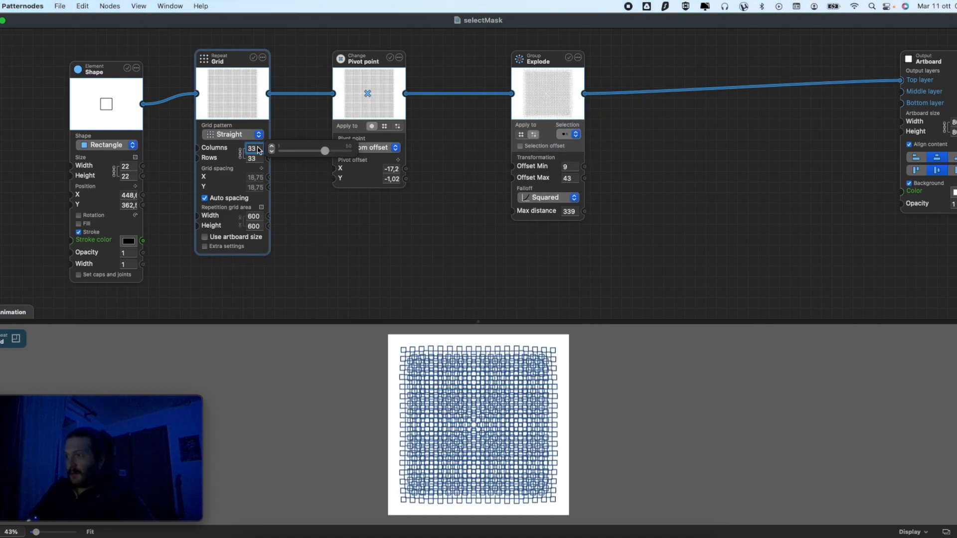
key(Up)
key(Up)
- Set the Shape node's square size to 27 by 27 and dismiss the system notification
double_click(131, 167)
text(20)
key(Up)
key(Up)
key(Up)
key(Up)
key(Up)
key(Up)
key(Up)
key(Up)
key(Down)
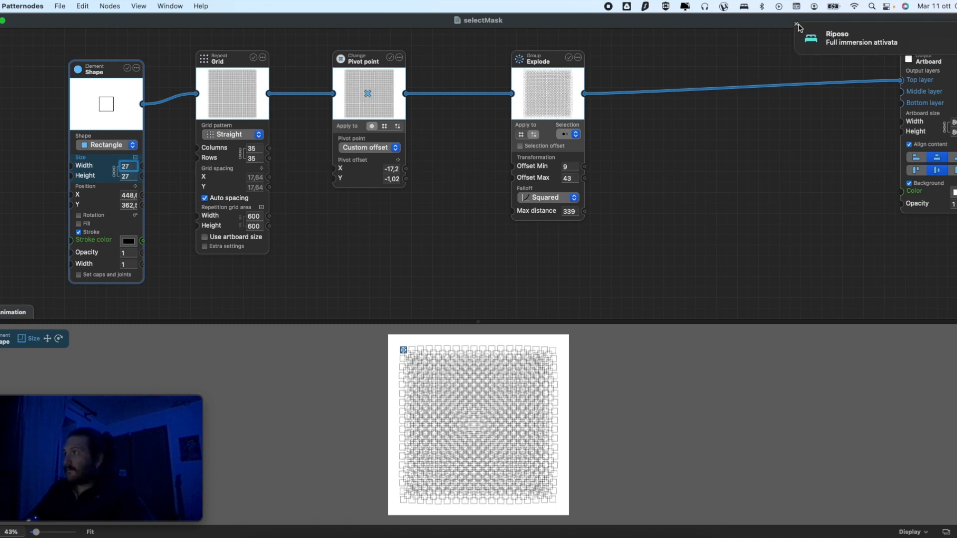
click(796, 24)
- Set the Explode node's maximum offset to 100 and its falloff maximum distance to 50
click(568, 178)
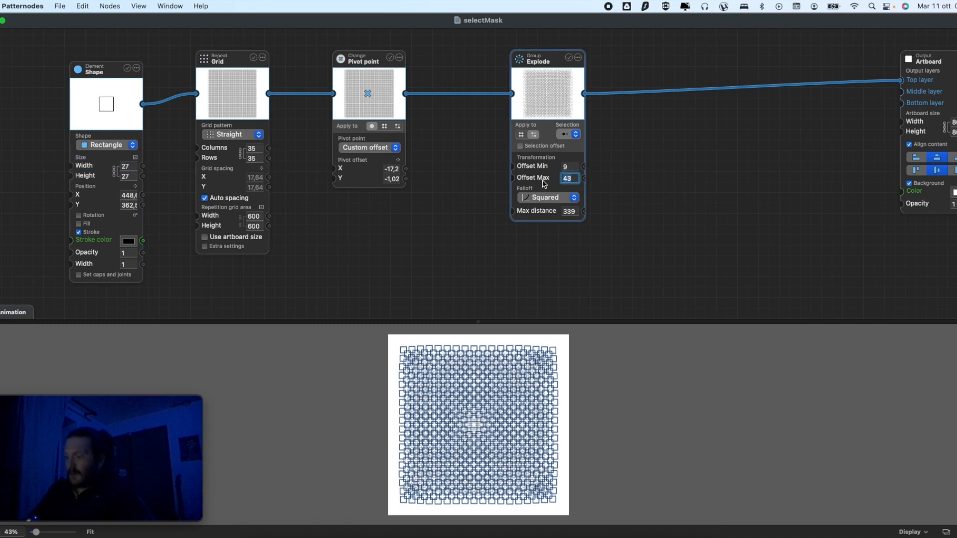
text(100)
key(Tab)
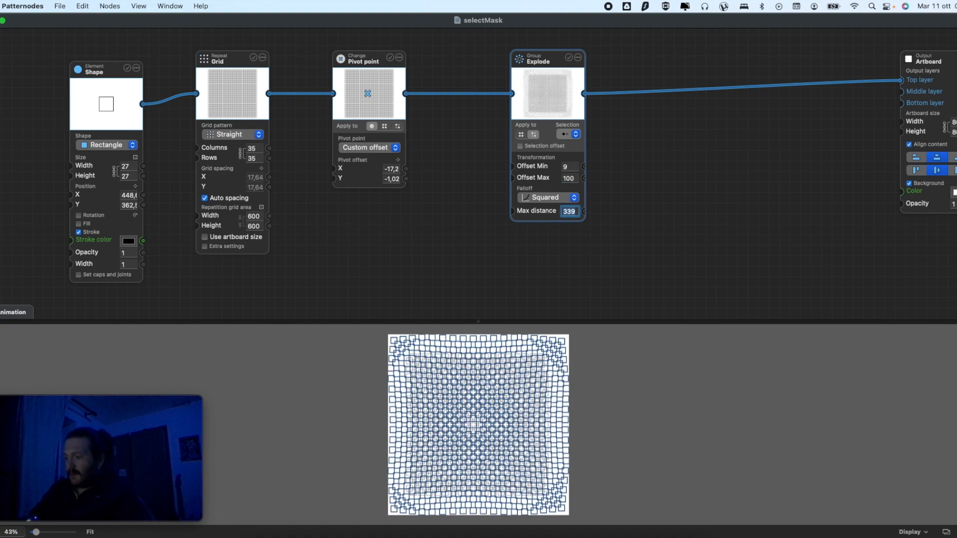
key(Tab)
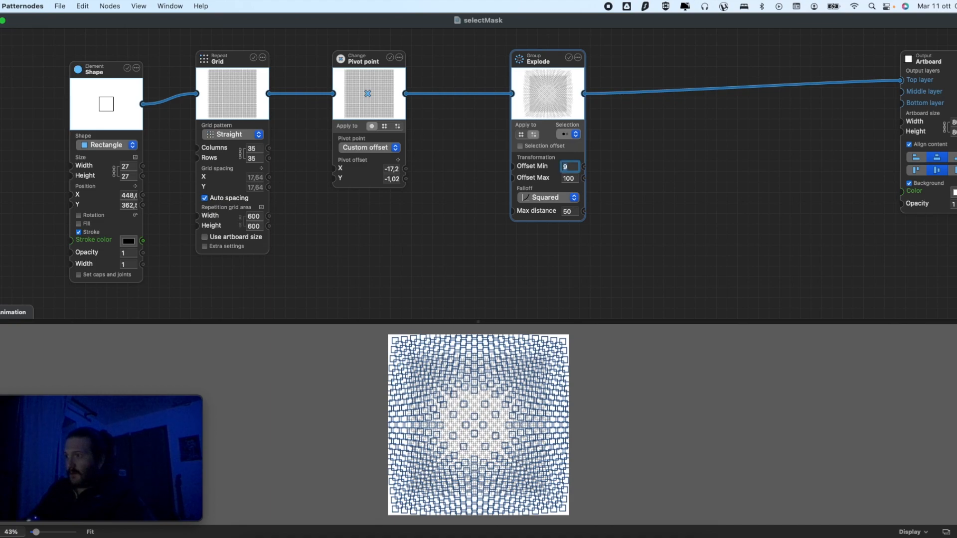
click(532, 251)
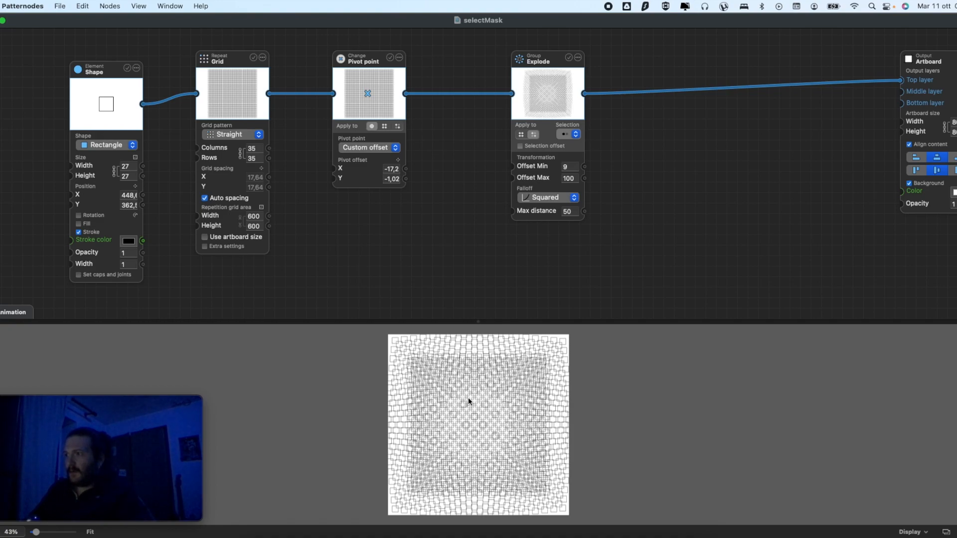
- Apply Explode to the whole group and raise its maximum distance to 200
click(521, 135)
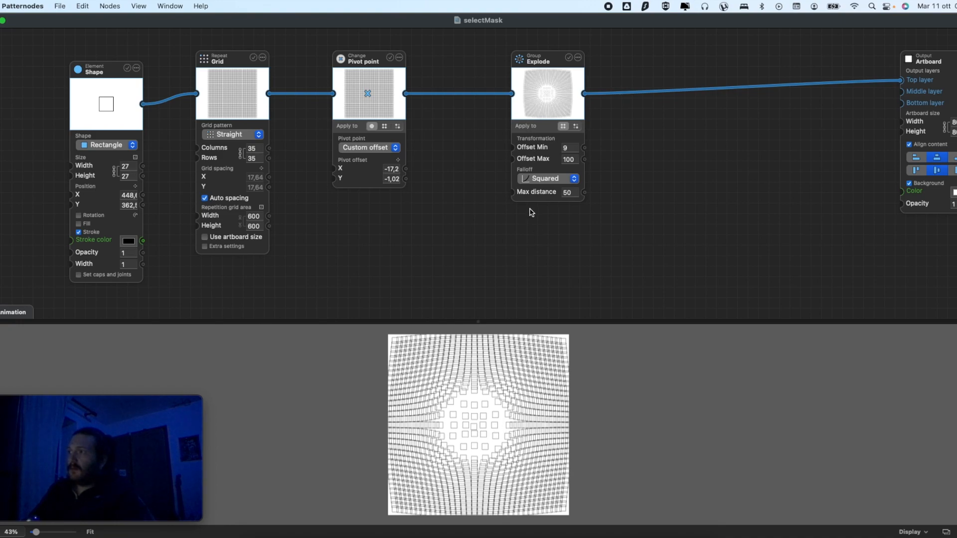
mouse_move(572, 193)
drag(610, 197, 665, 195)
- Change the grid's pivot point from the custom offset to Middle right
click(371, 148)
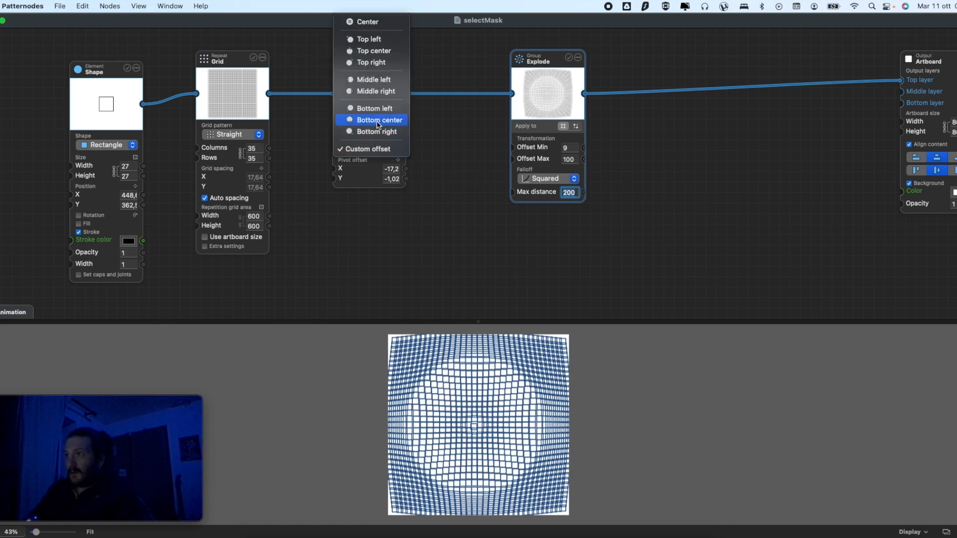
click(375, 92)
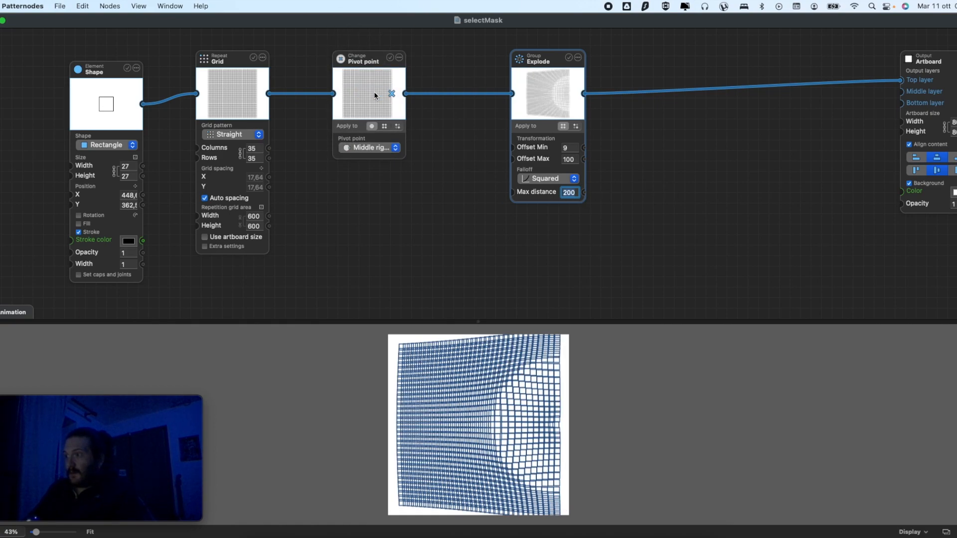
click(444, 227)
scroll(506, 422, down, 3)
scroll(507, 422, up, 3)
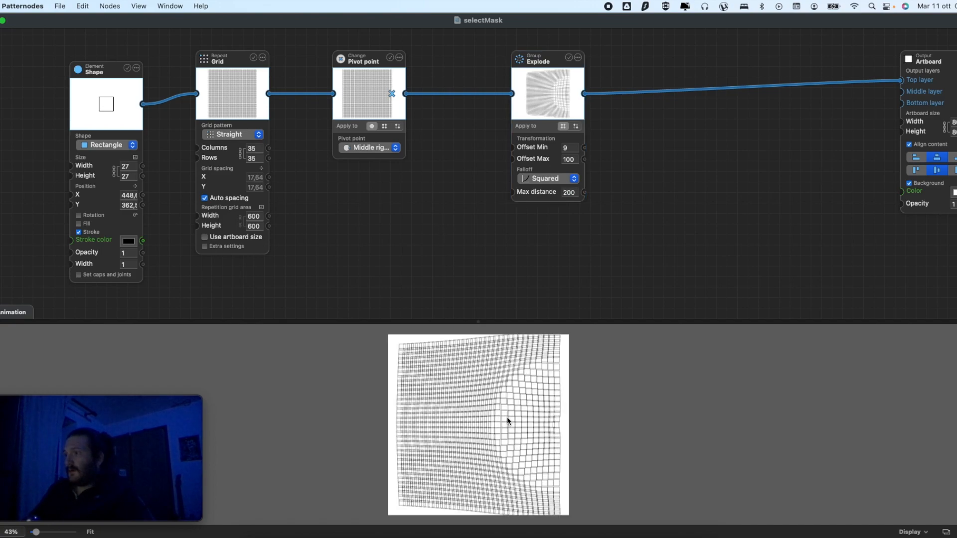
- Replace the Explode node with the Randomize group operation and move it closer to the Pivot point node
click(578, 58)
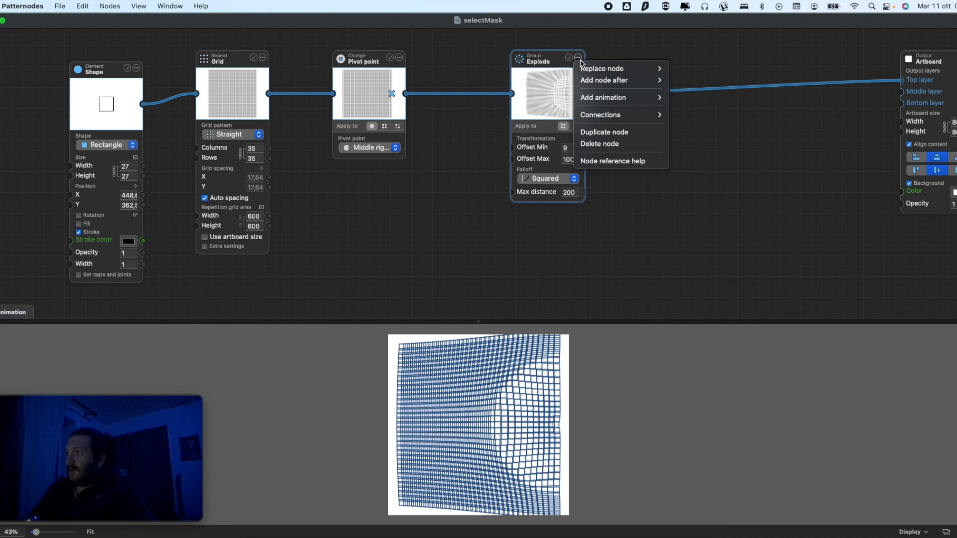
click(594, 50)
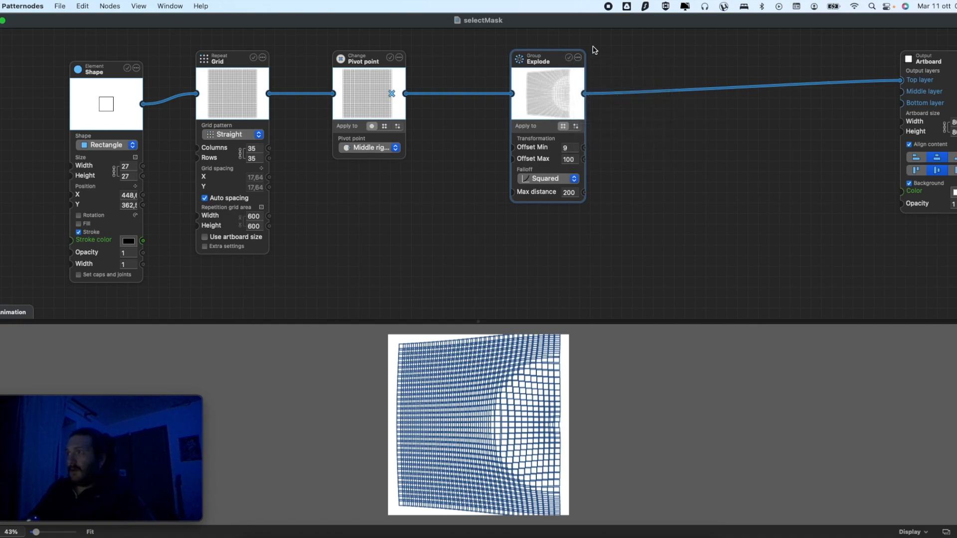
click(578, 58)
mouse_move(623, 63)
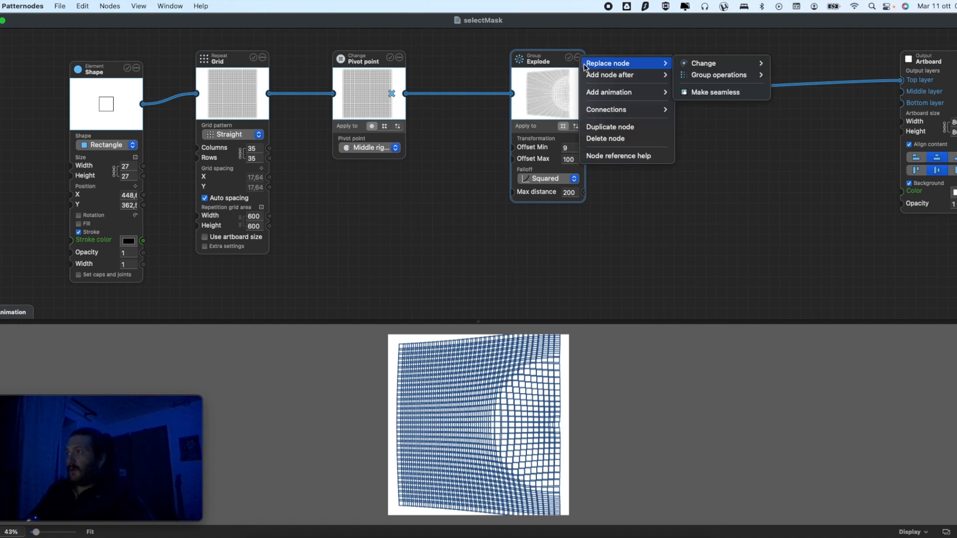
mouse_move(718, 74)
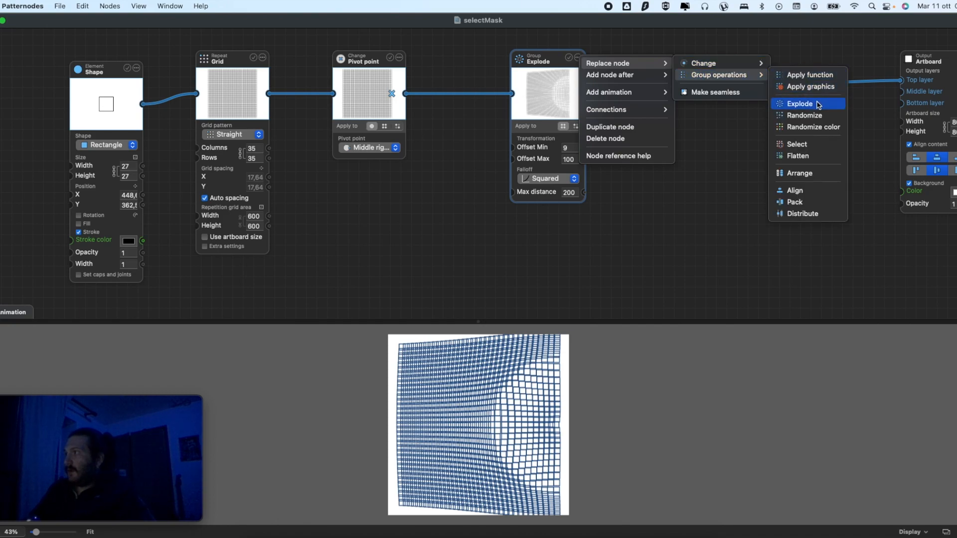
click(827, 115)
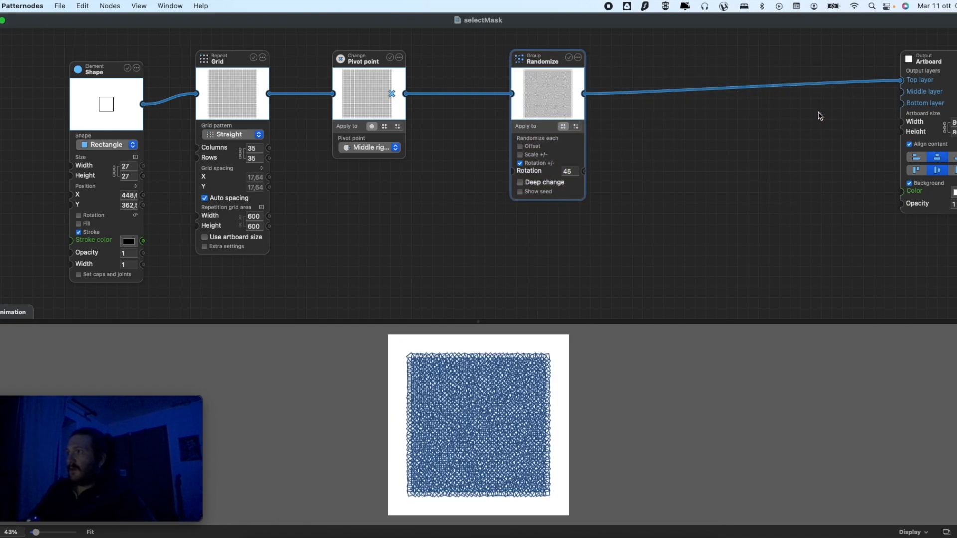
click(643, 232)
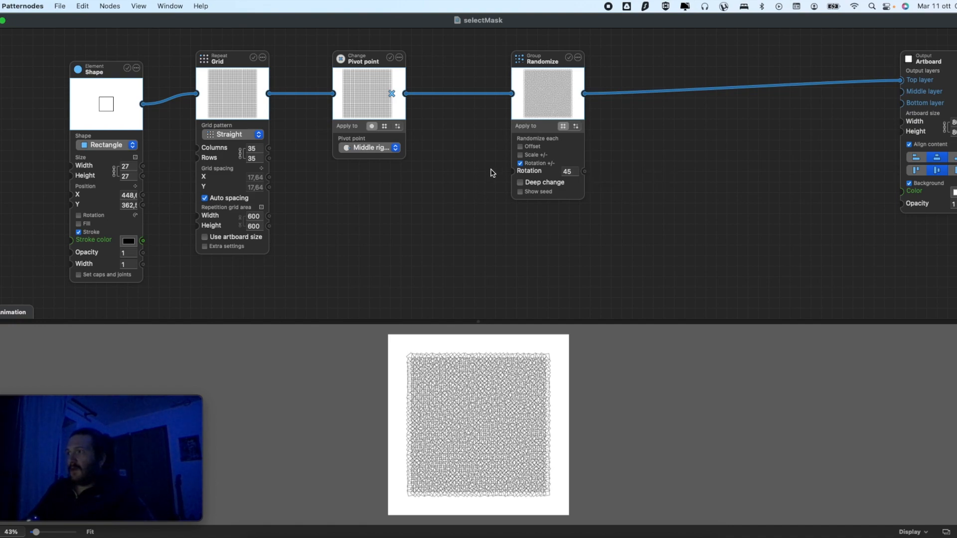
drag(533, 57, 499, 60)
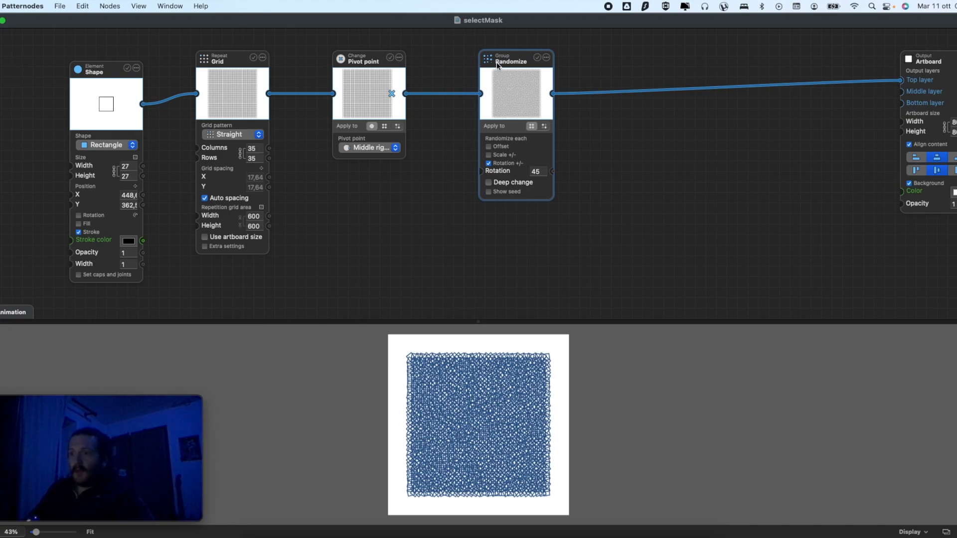
- Try 100 columns and rows in the Grid node, and reduce the grid to 10 by 10
click(239, 149)
text(100)
key(Return)
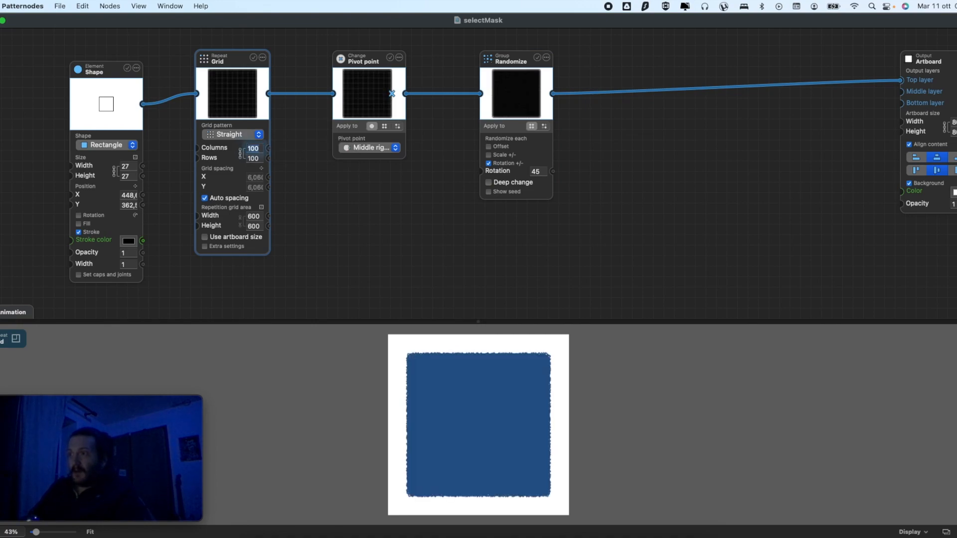
text(1)
key(Tab)
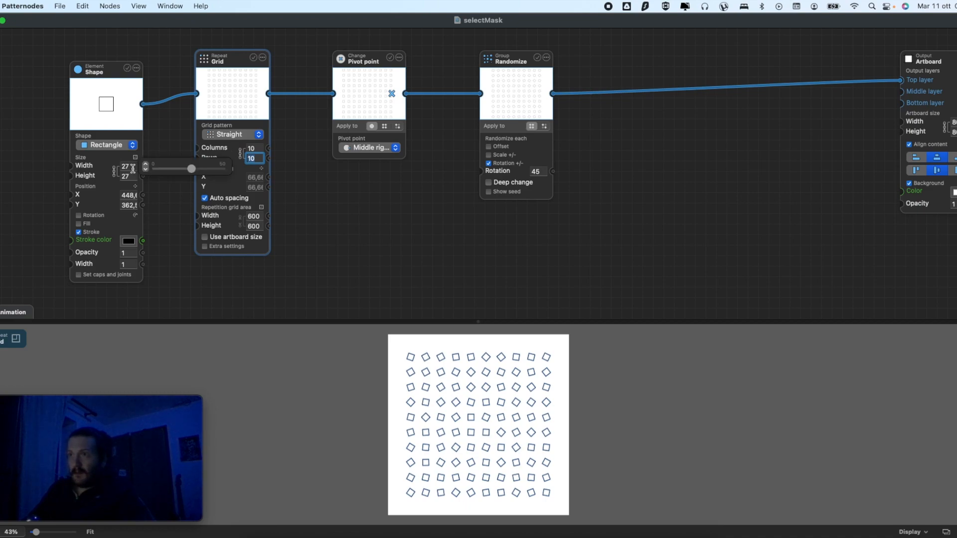
- Set the Shape node's square size to 50 by 50
click(119, 168)
text(50)
key(Return)
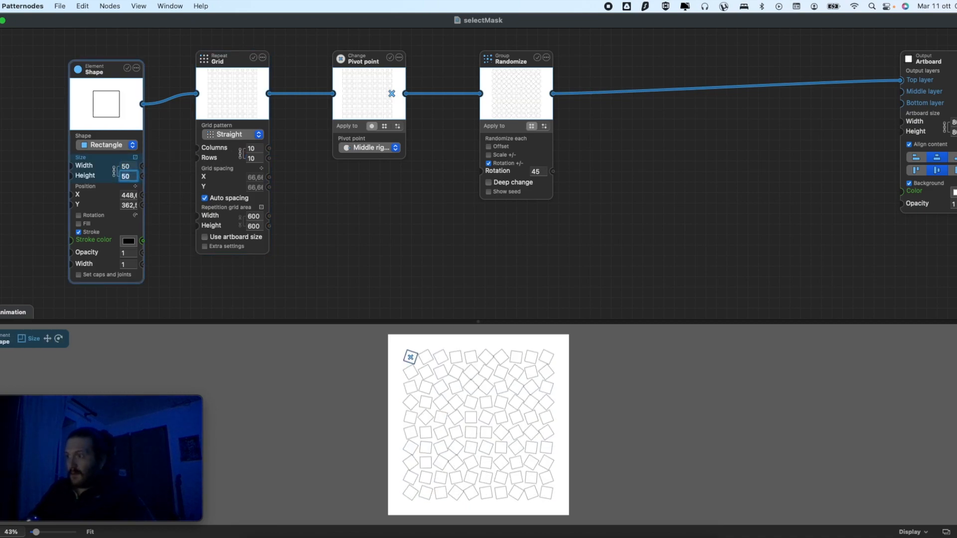
click(405, 276)
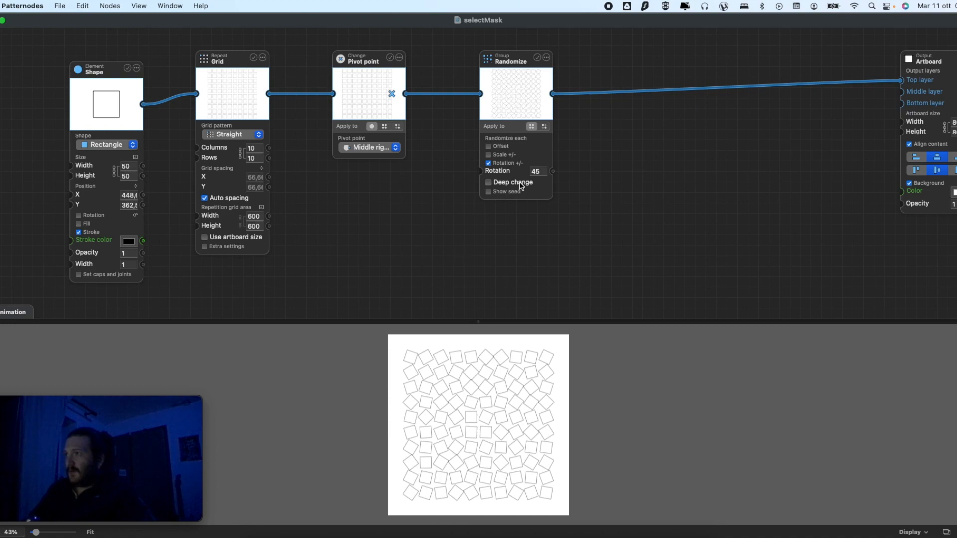
- Enable random scaling in the Randomize node, keeping the random rotation on
click(489, 155)
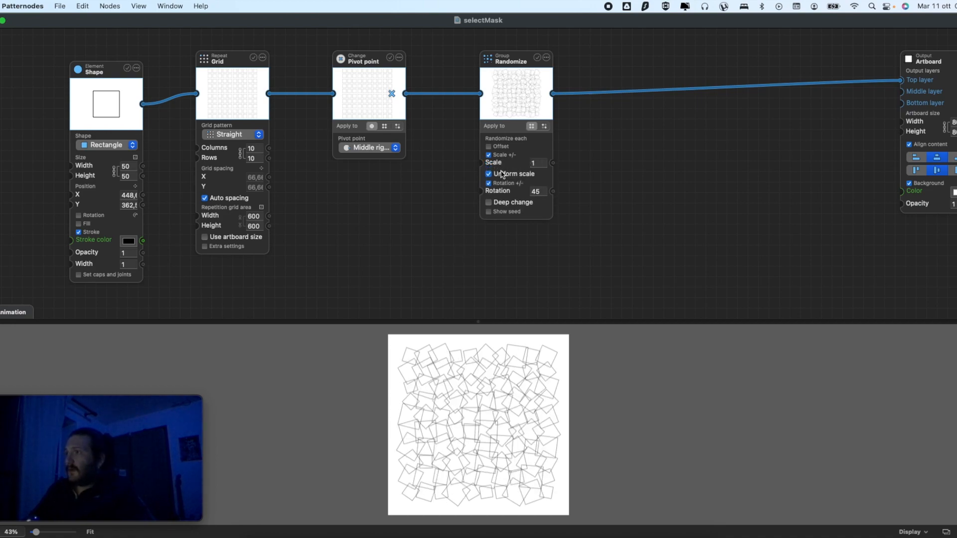
click(502, 184)
click(501, 185)
click(272, 149)
drag(294, 152, 294, 151)
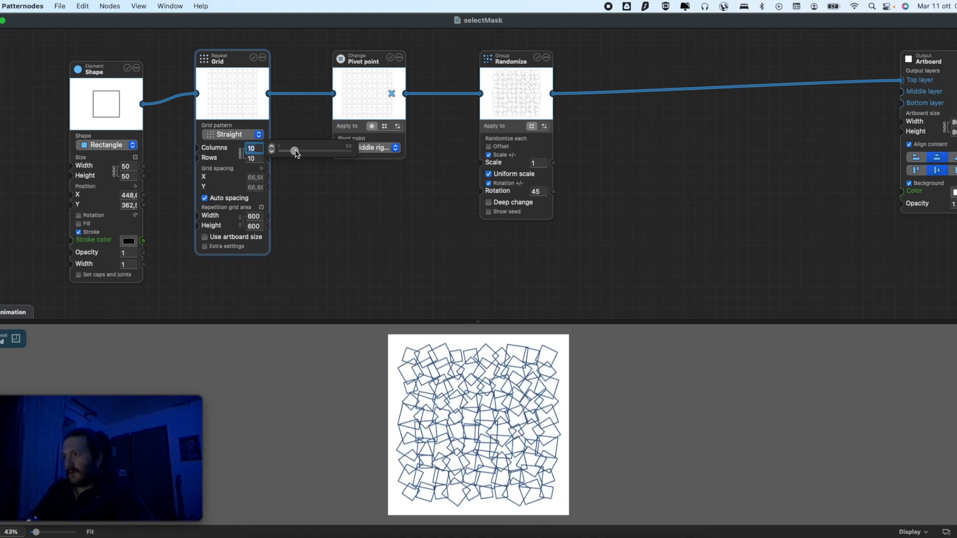
click(340, 212)
- Export the artwork as an SVG named randomize.svg into the Patternodes Course folder
key(super+e)
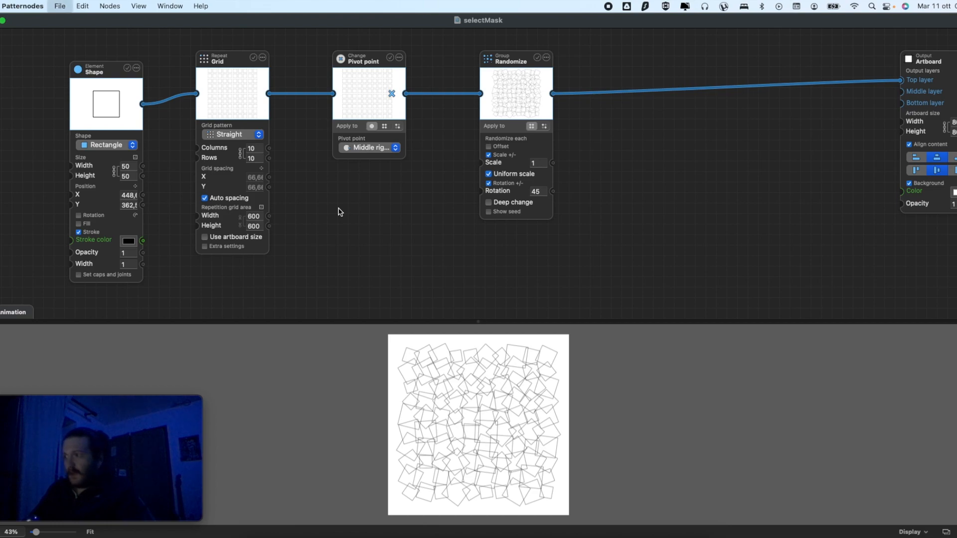
text(randomize.svg)
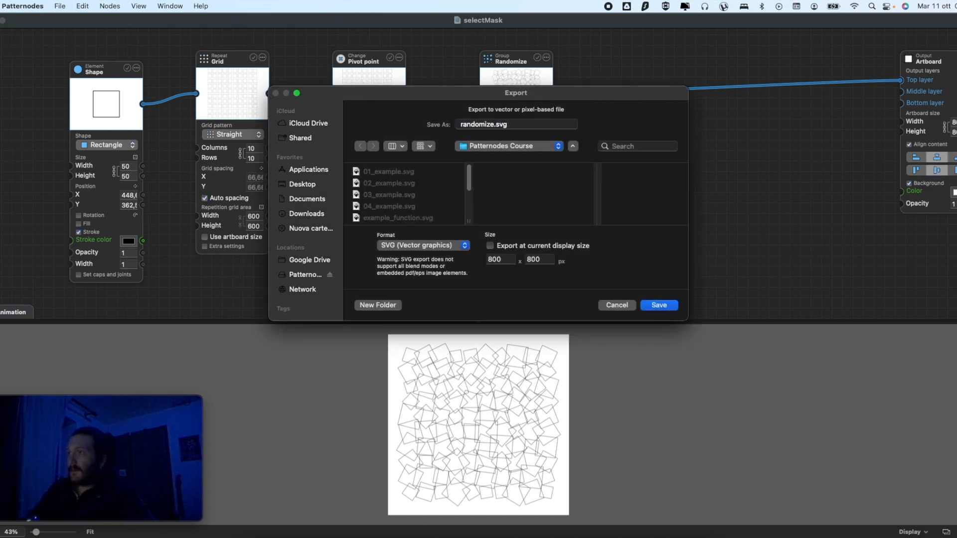
key(Return)
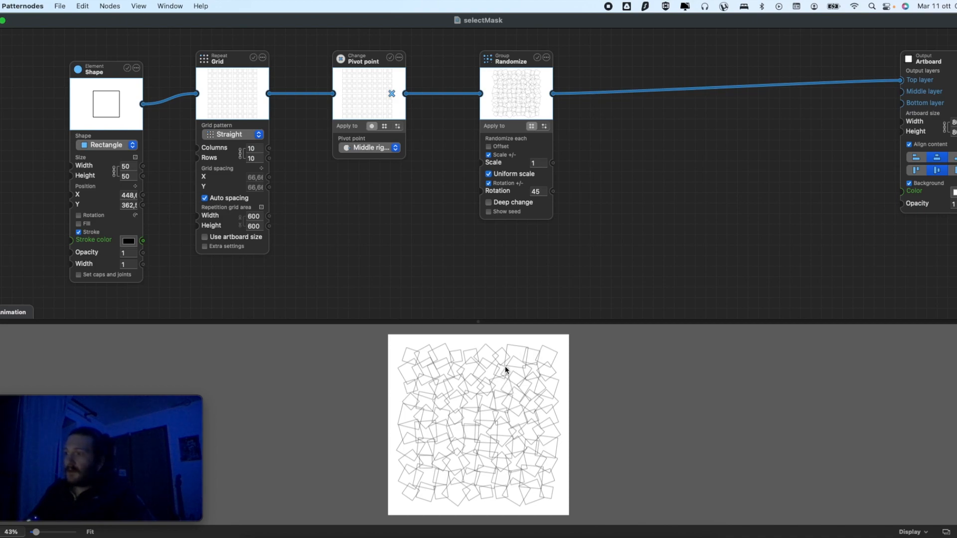
- Turn off Randomize's uniform scale, unlink X and Y, and set the random scale to about X -0.48, Y -0.74
key(super+plus)
key(super+plus)
key(super+minus)
key(super+minus)
scroll(507, 365, up, 2)
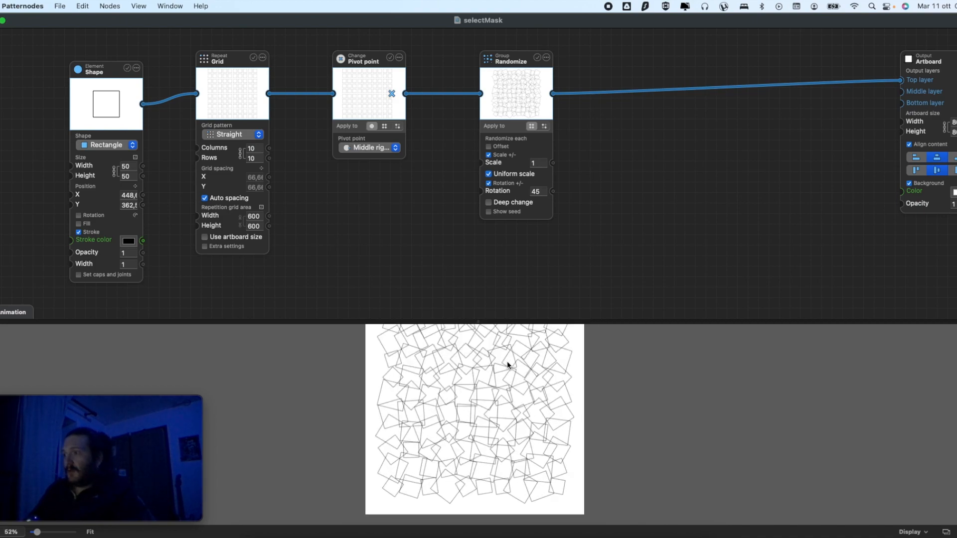
scroll(507, 365, up, 3)
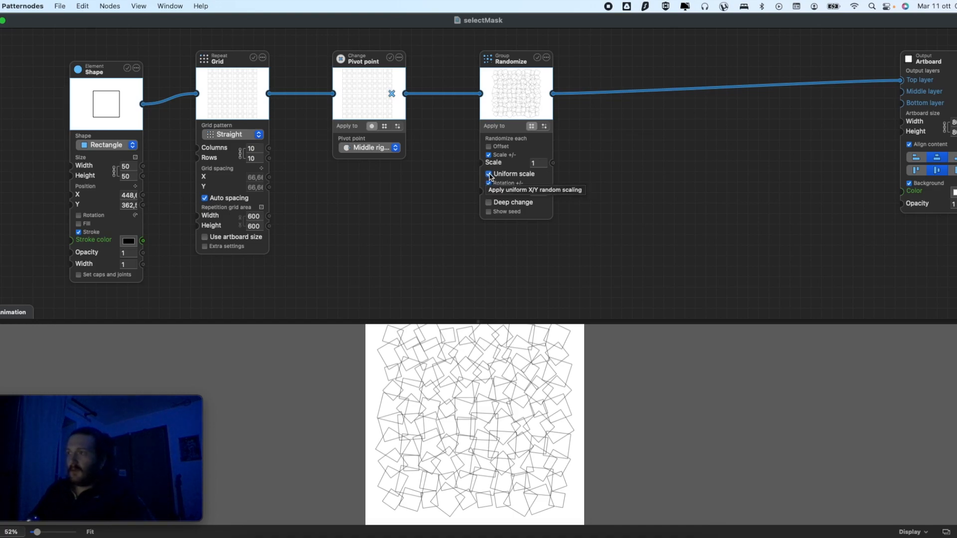
click(489, 173)
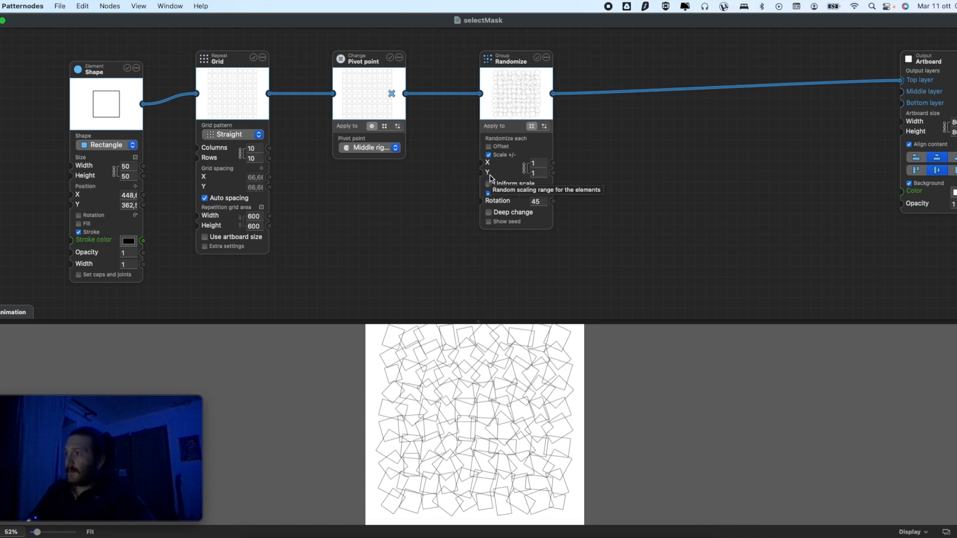
click(536, 163)
drag(611, 165, 576, 168)
click(543, 174)
click(528, 169)
click(539, 173)
mouse_move(583, 175)
mouse_down()
mouse_move(626, 181)
mouse_move(555, 172)
mouse_move(570, 175)
mouse_up()
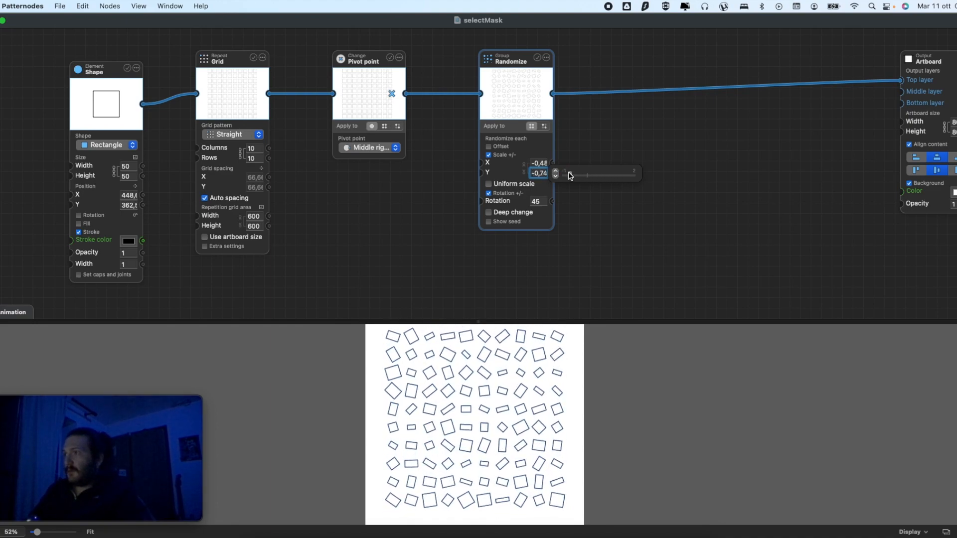
- Enable random offset in the Randomize node and try a Y offset, leaving it at 0
click(503, 149)
click(537, 164)
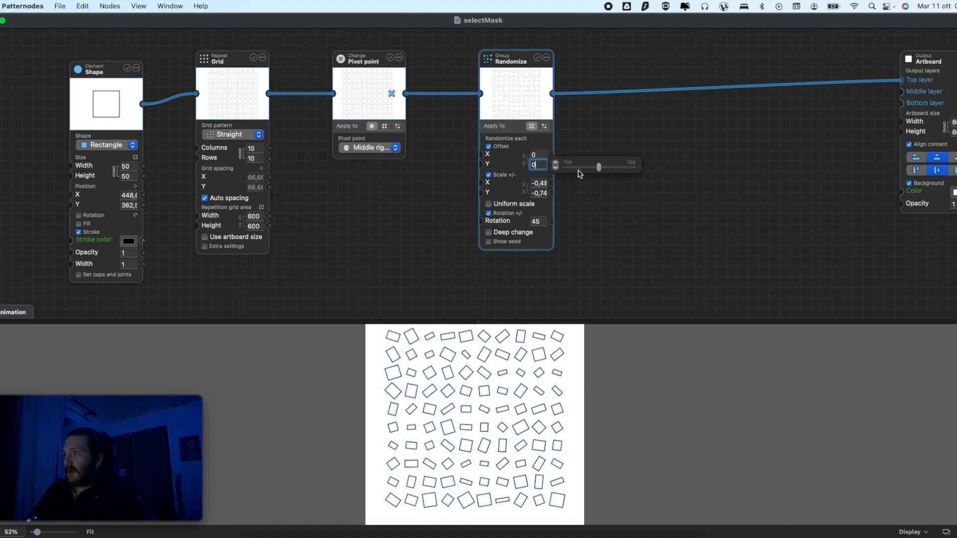
mouse_move(600, 167)
mouse_down()
mouse_move(619, 169)
mouse_move(602, 171)
mouse_up()
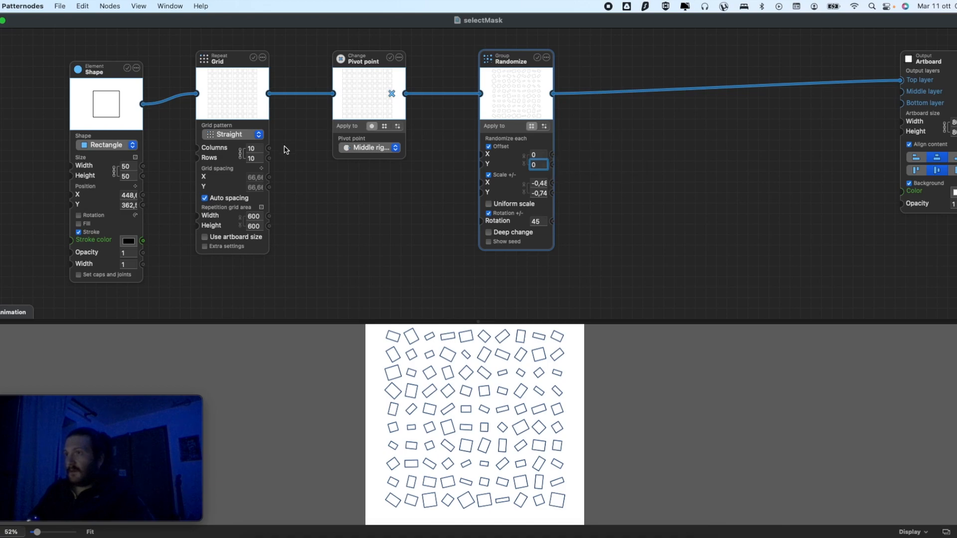
- Set the Grid node to 20 columns and 20 rows, and apply Randomize to selected elements only
click(251, 149)
text(20)
key(Tab)
key(Tab)
click(543, 127)
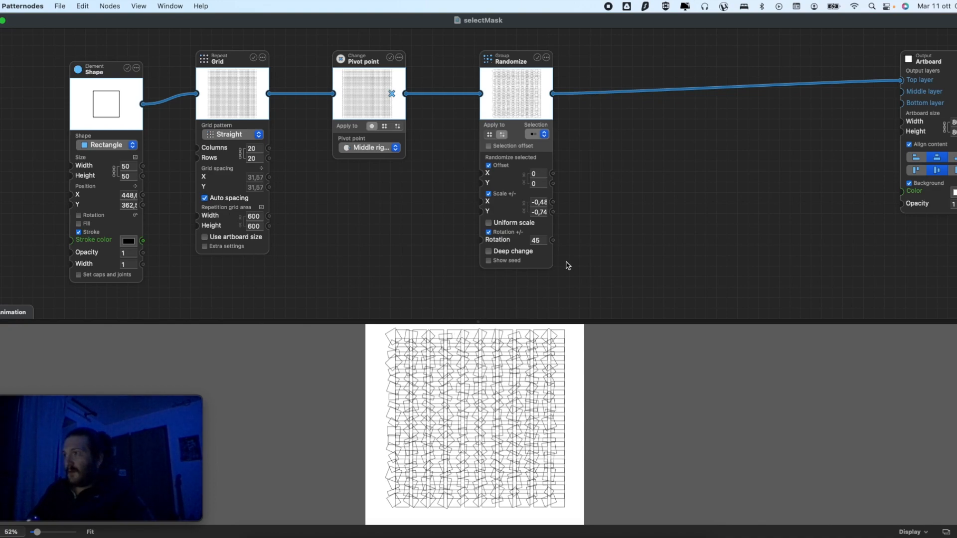
- Reduce the Shape node's square size to 24 by 24 while Randomize is temporarily disabled
click(537, 58)
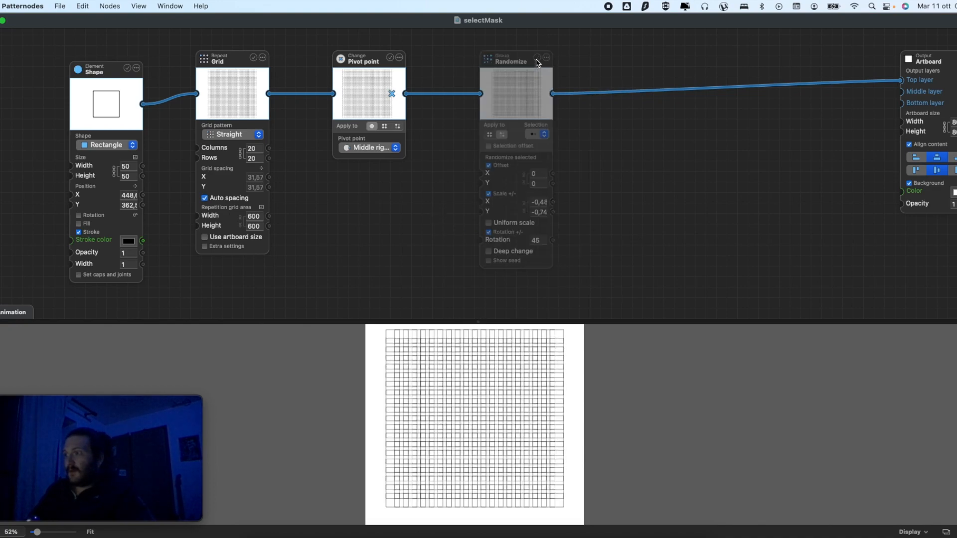
click(146, 167)
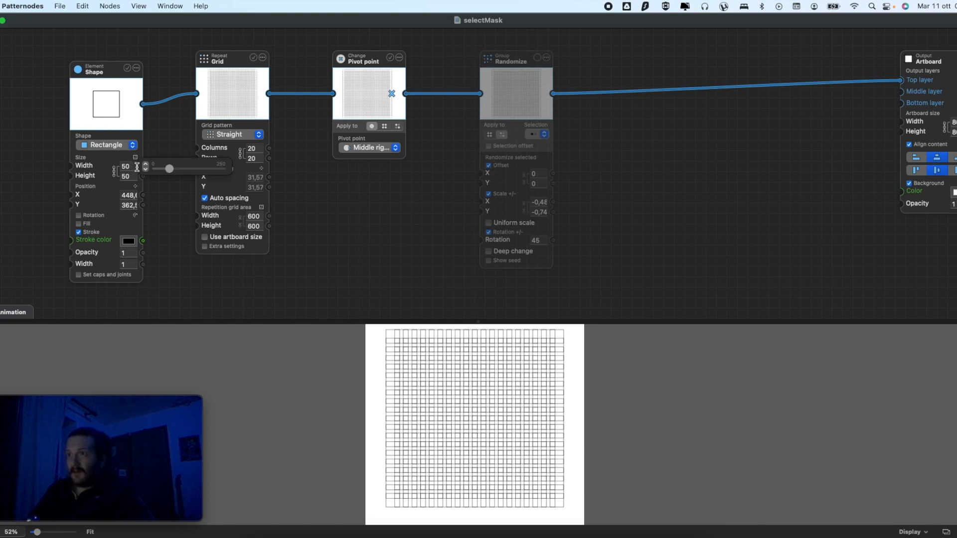
drag(166, 169, 162, 171)
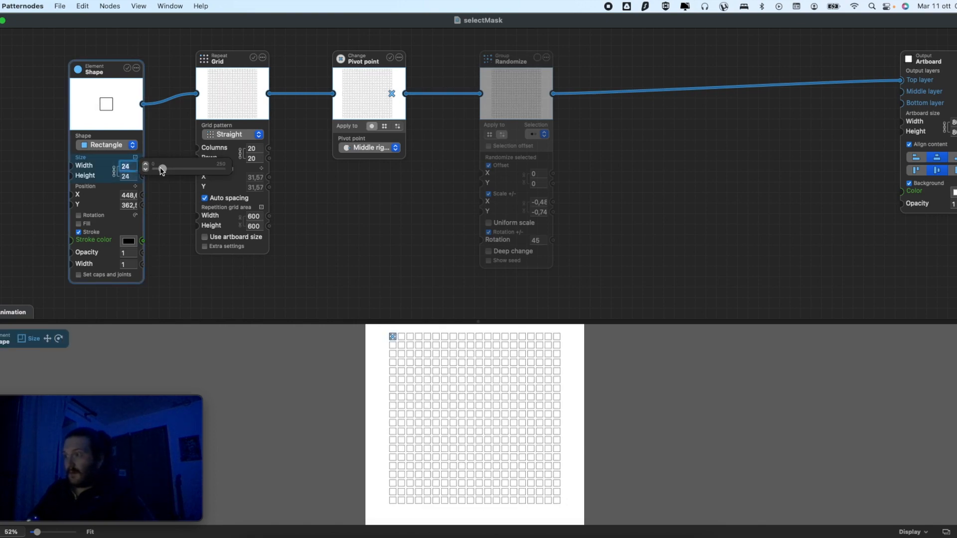
click(536, 57)
scroll(497, 349, up, 3)
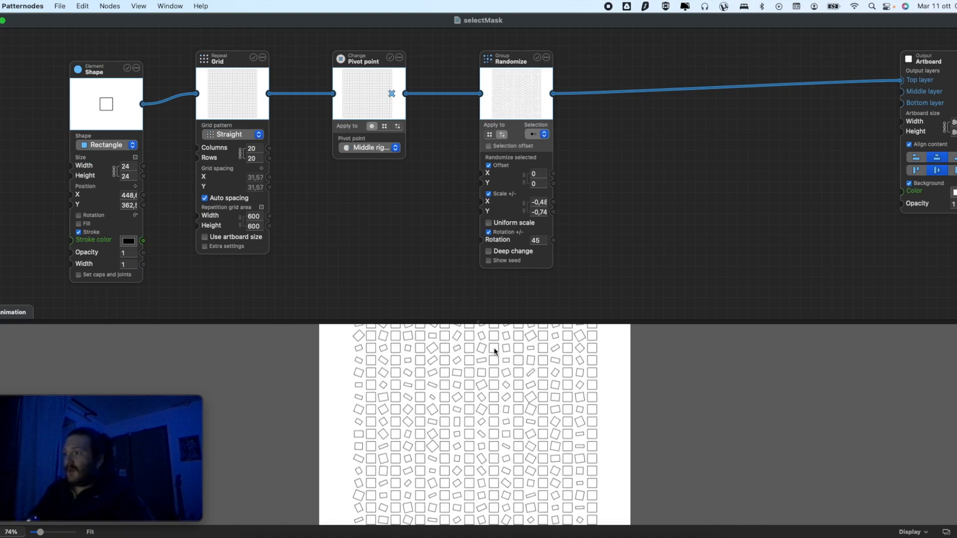
scroll(495, 351, down, 2)
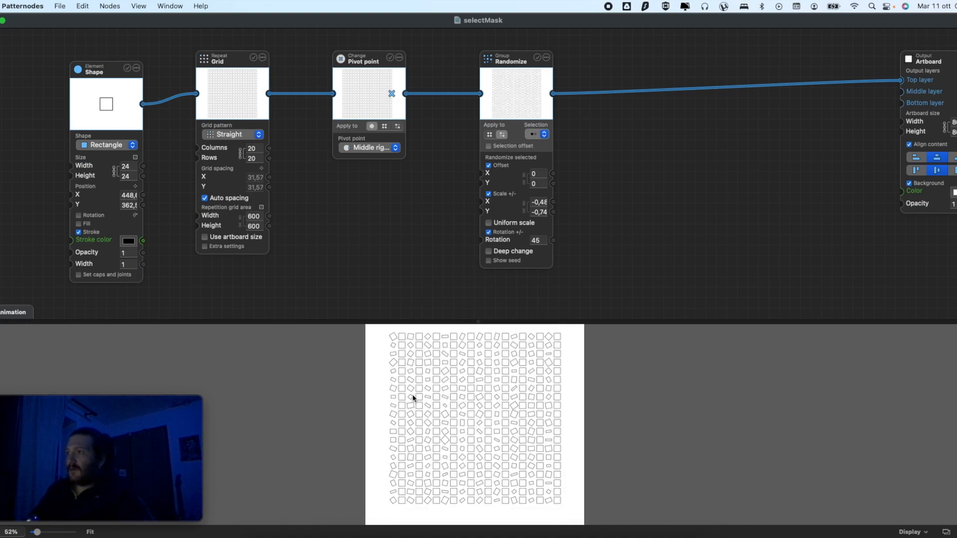
- Show the Randomize node's seed and change it to about 6811
click(489, 252)
click(489, 260)
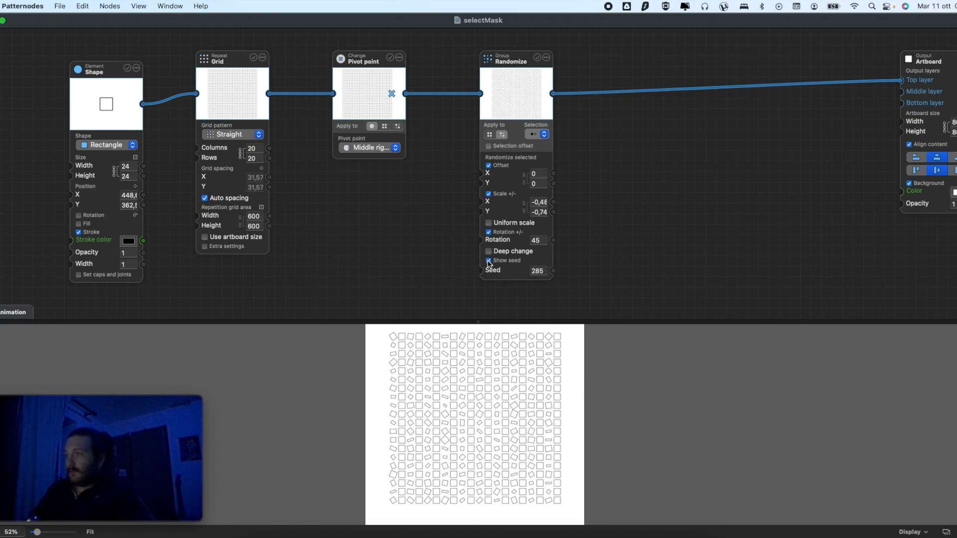
drag(553, 272, 612, 281)
click(625, 245)
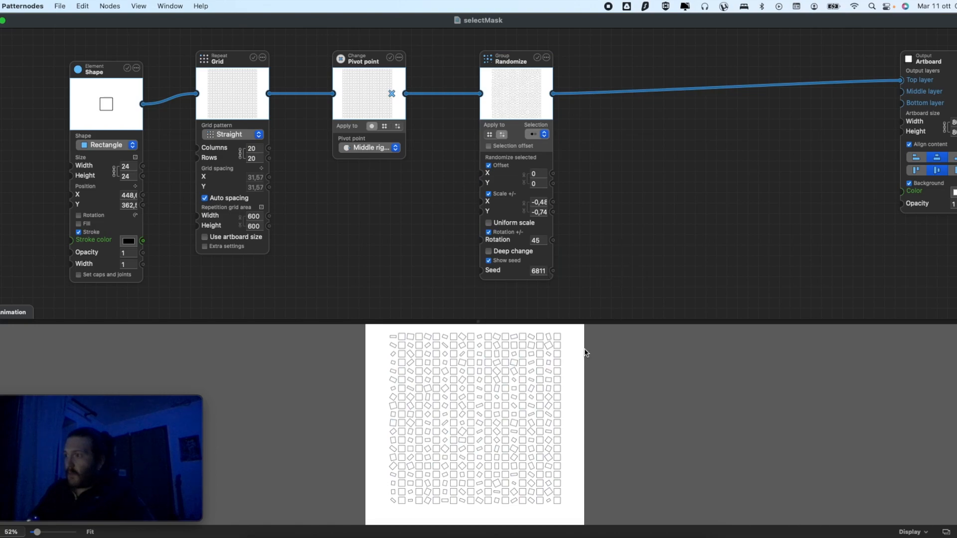
scroll(566, 345, up, 2)
scroll(566, 345, up, 1)
- Try the Third and Quarter selections for the elements affected by Randomize
click(542, 134)
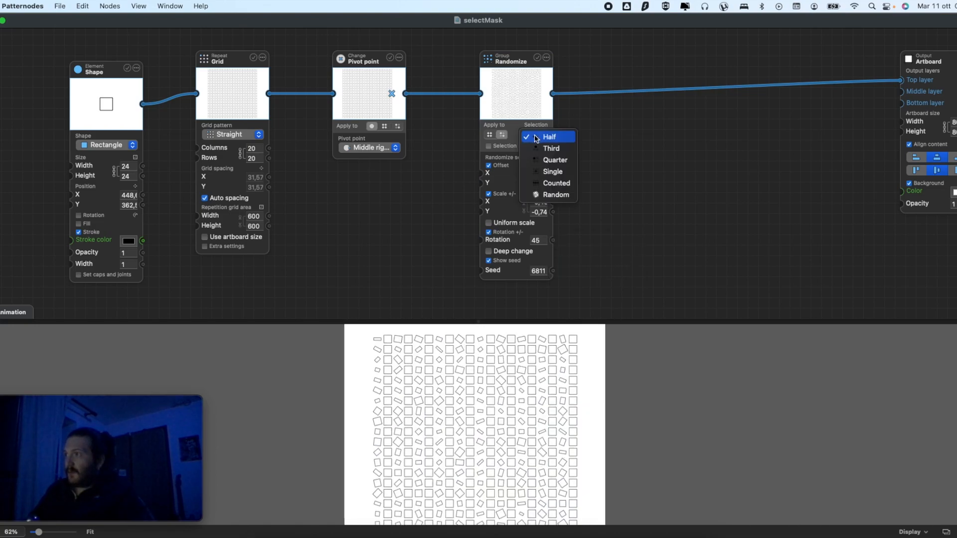
click(543, 148)
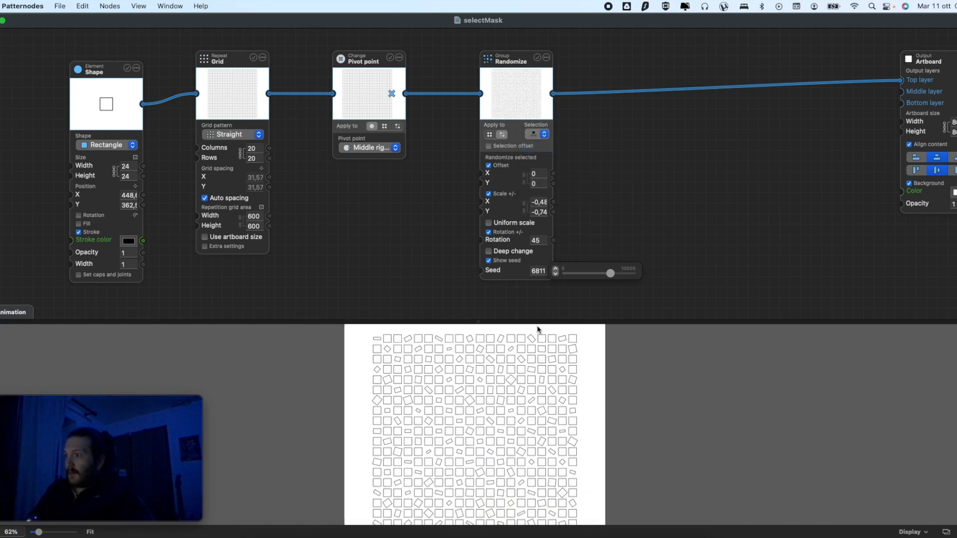
scroll(539, 316, down, 1)
scroll(519, 336, down, 3)
scroll(459, 342, up, 3)
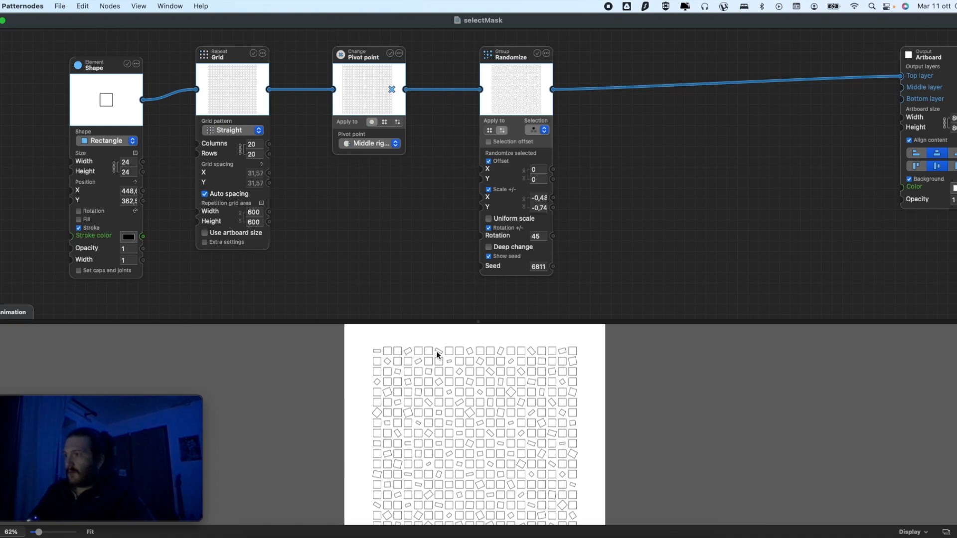
click(535, 131)
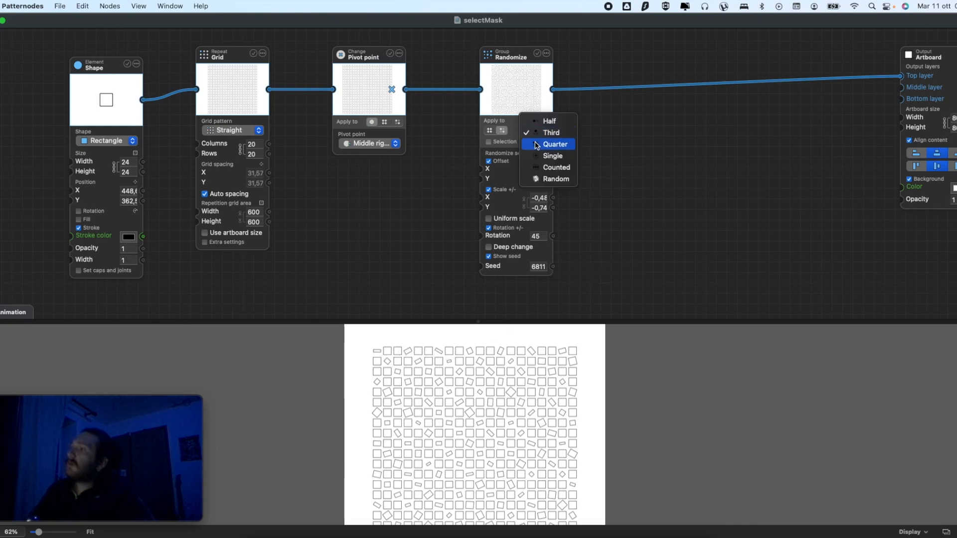
click(534, 144)
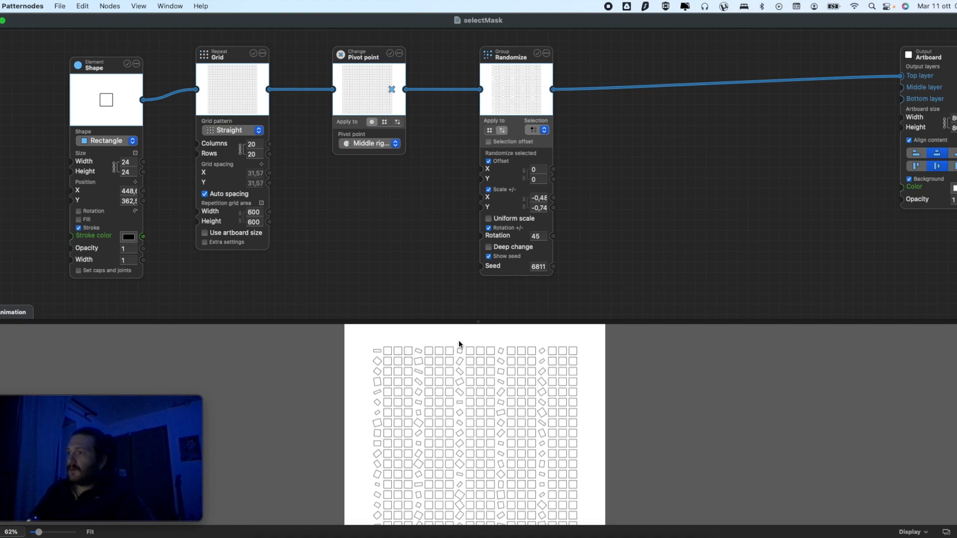
- Set Randomize's selection to Random, with a selection count of 2 selected and 5 skipped
click(535, 131)
click(551, 167)
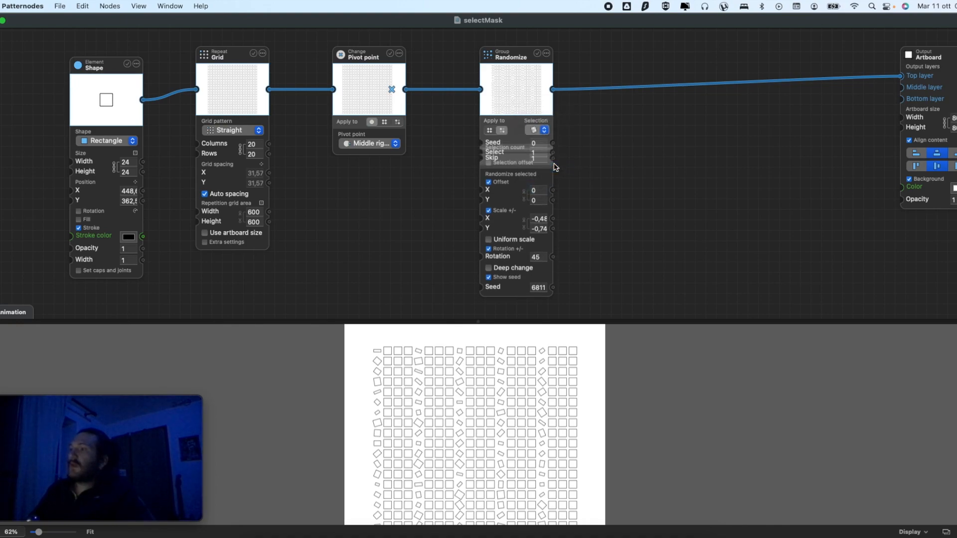
scroll(548, 346, down, 2)
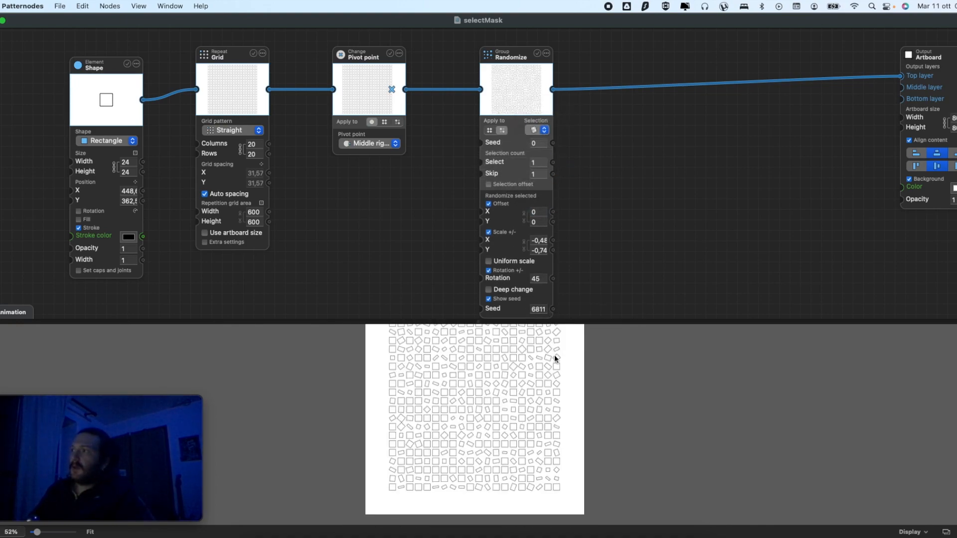
mouse_move(540, 164)
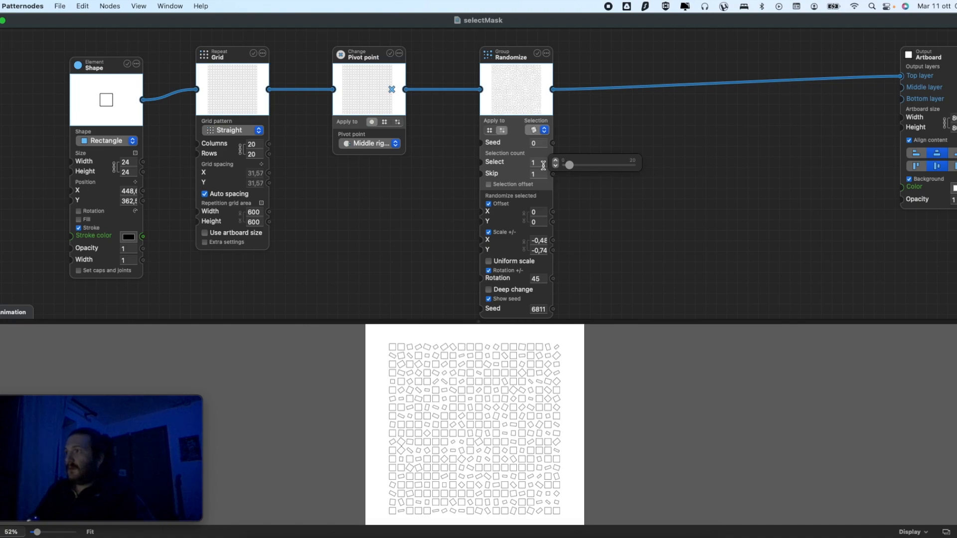
click(535, 163)
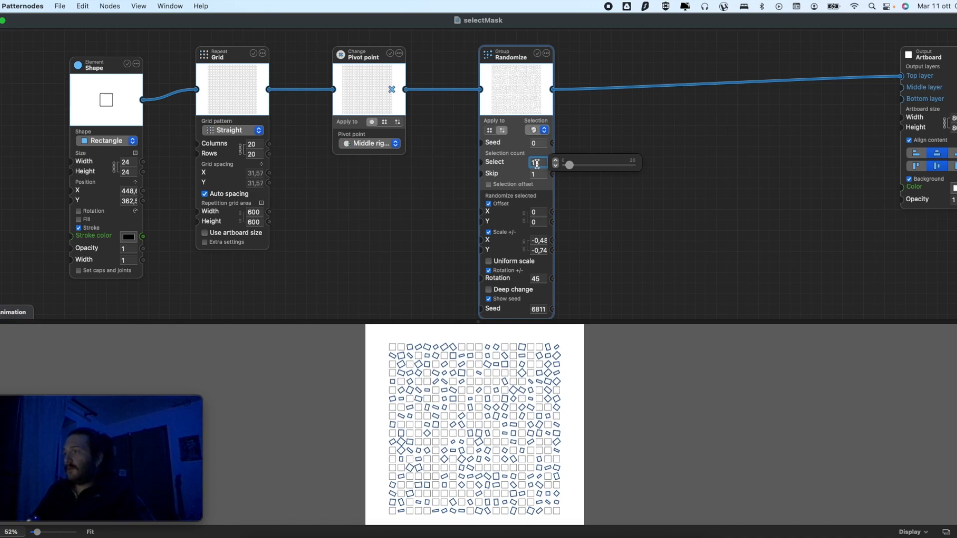
mouse_move(569, 165)
mouse_down()
mouse_move(628, 168)
mouse_move(562, 166)
mouse_move(569, 168)
mouse_up()
mouse_move(535, 174)
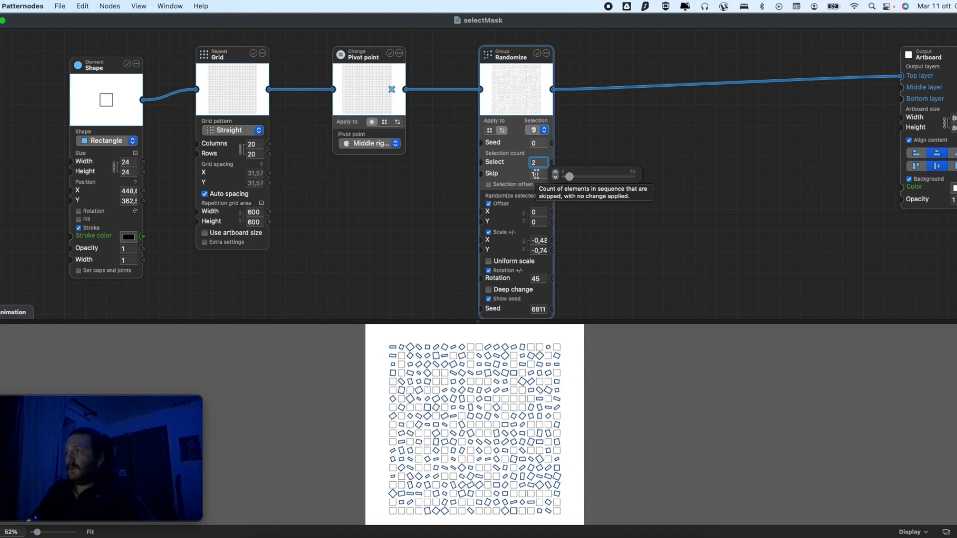
drag(569, 176, 633, 177)
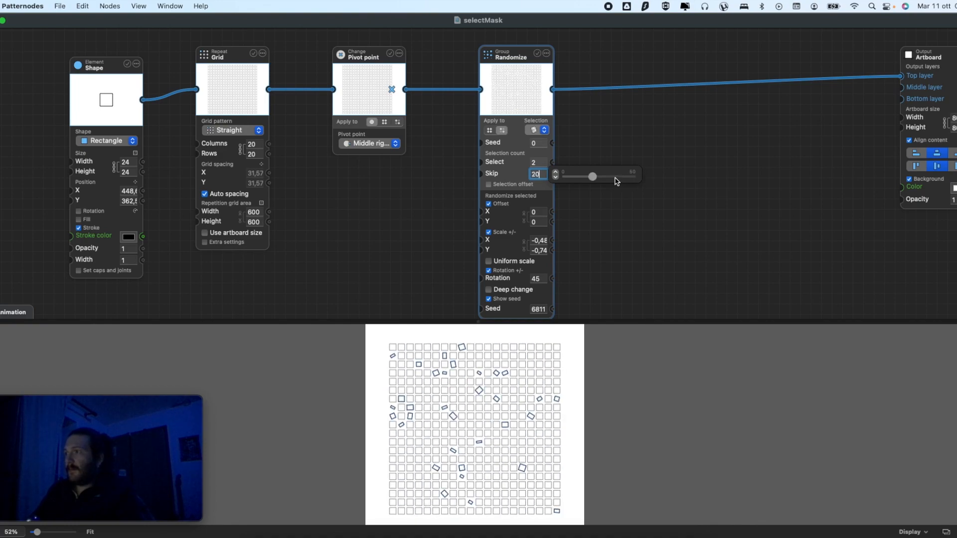
mouse_move(590, 177)
mouse_down()
mouse_move(641, 179)
mouse_move(552, 177)
mouse_move(592, 178)
mouse_move(581, 175)
mouse_up()
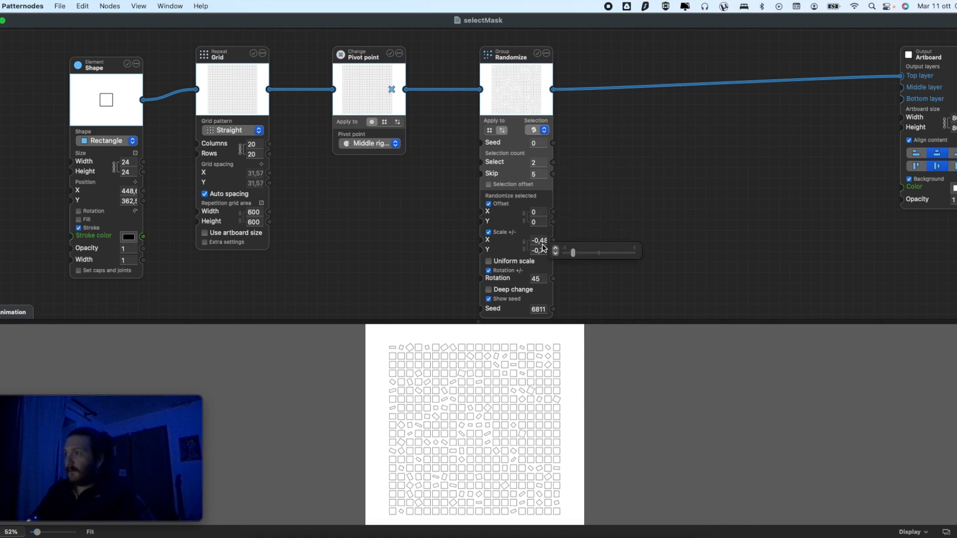
- Set Randomize's random X offset to 10 and disable the Pivot point node
click(489, 204)
click(489, 204)
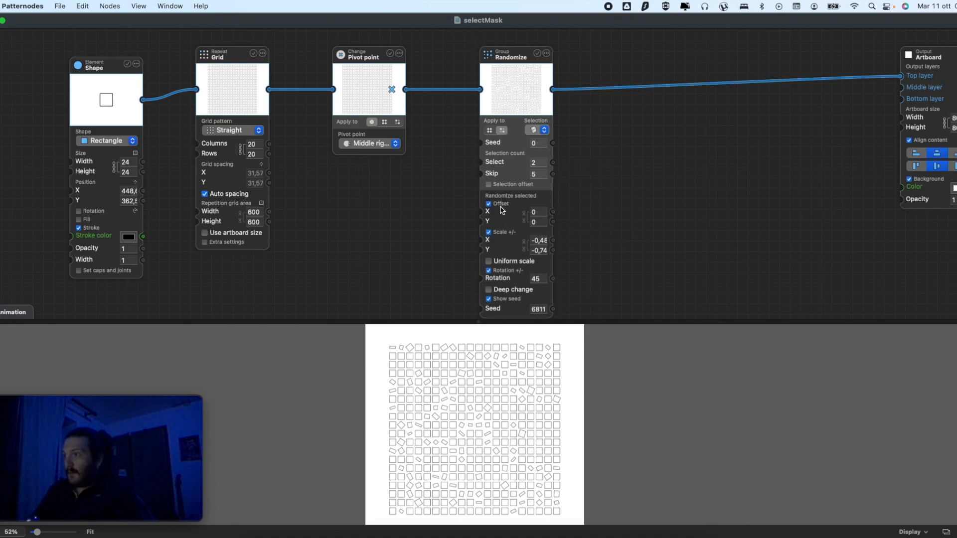
mouse_move(597, 215)
mouse_down()
mouse_move(615, 217)
mouse_move(601, 215)
mouse_up()
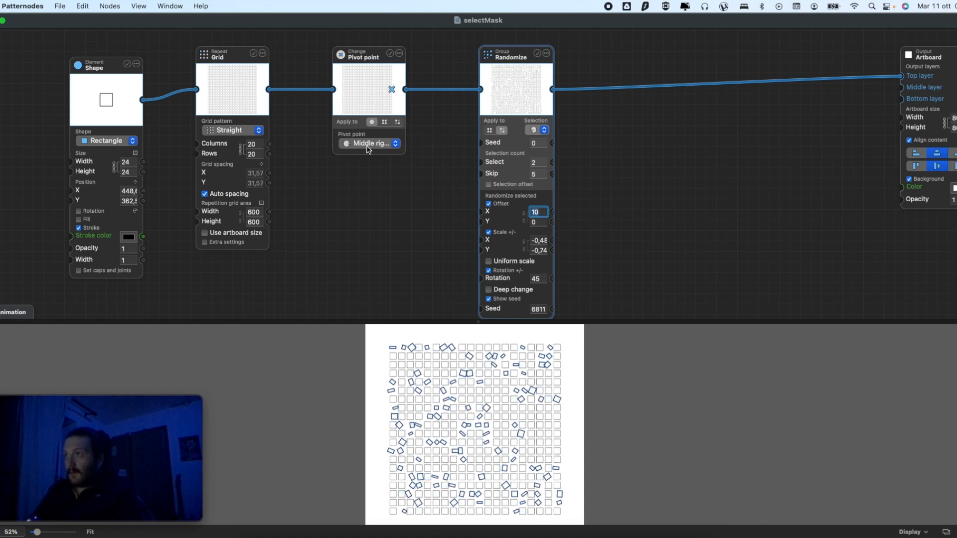
click(391, 55)
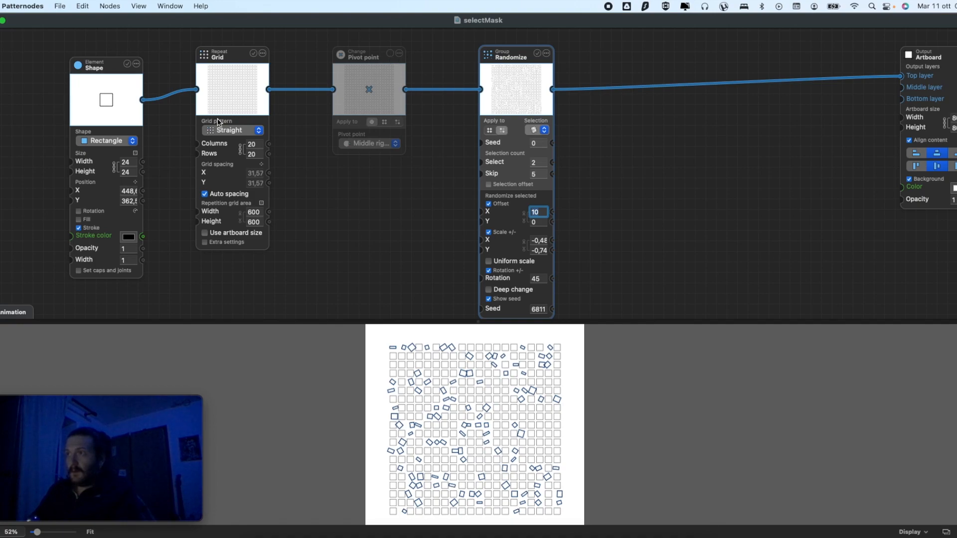
- Change the Shape node from rectangle to ellipse and set its size to 41 by 41
click(116, 144)
click(122, 130)
click(350, 227)
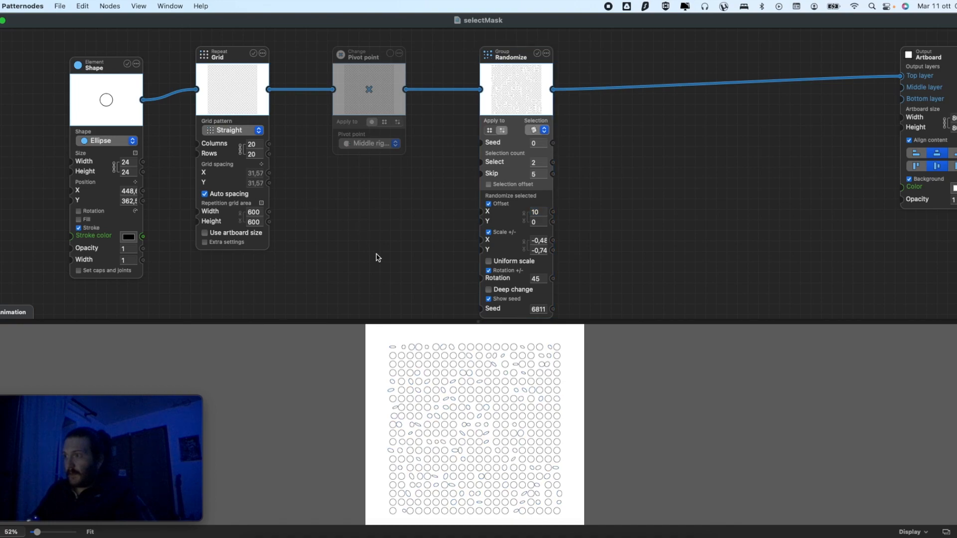
scroll(480, 351, up, 2)
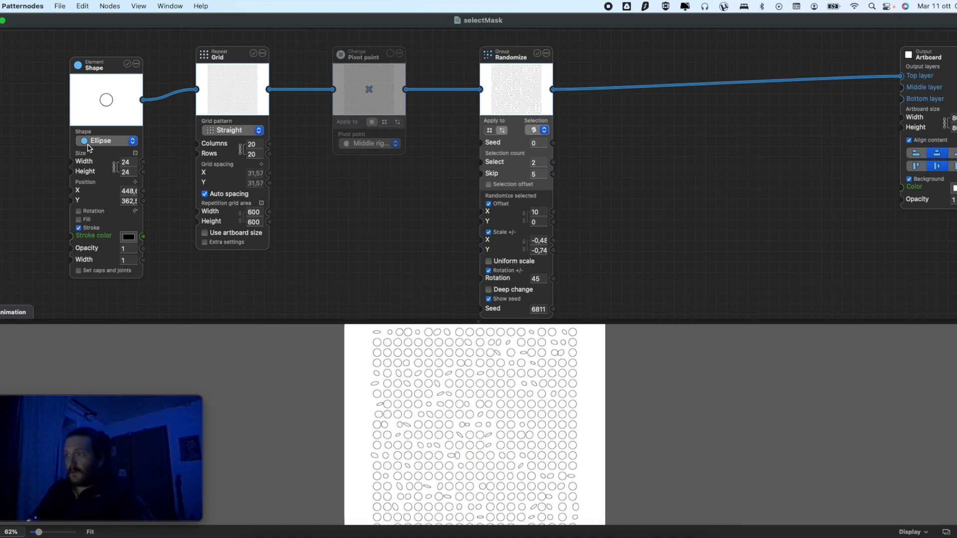
mouse_move(131, 163)
drag(185, 169, 208, 164)
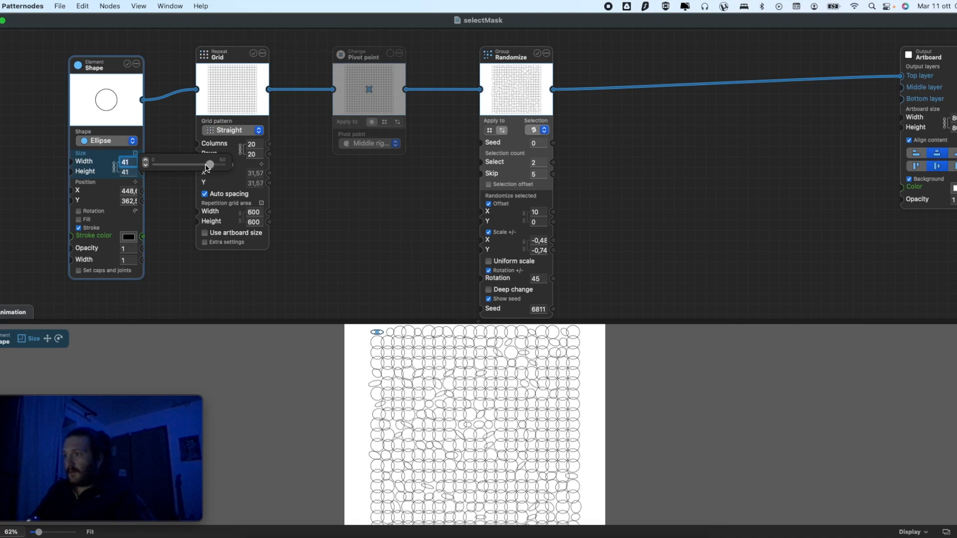
- Try the Half selection in Randomize, and switch the node to apply to each element
click(536, 129)
click(547, 74)
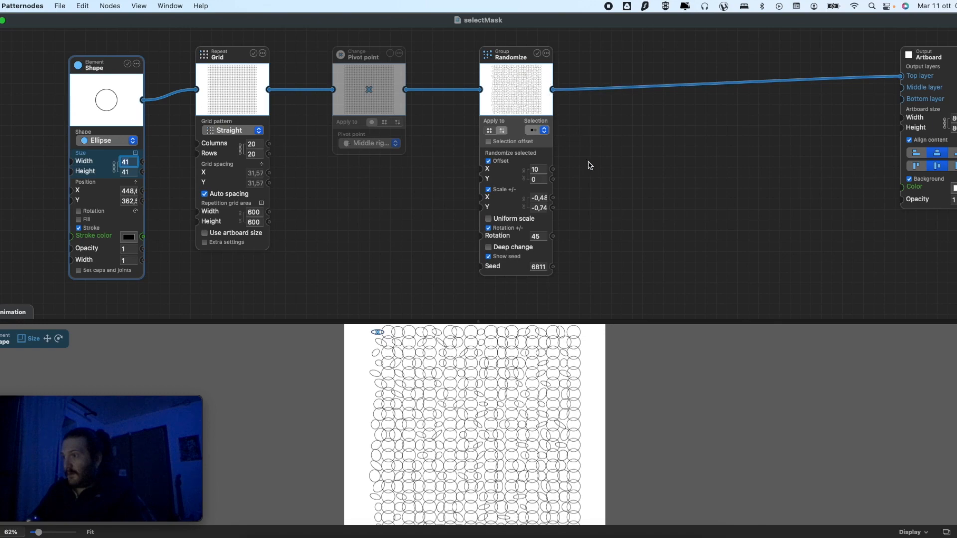
click(489, 130)
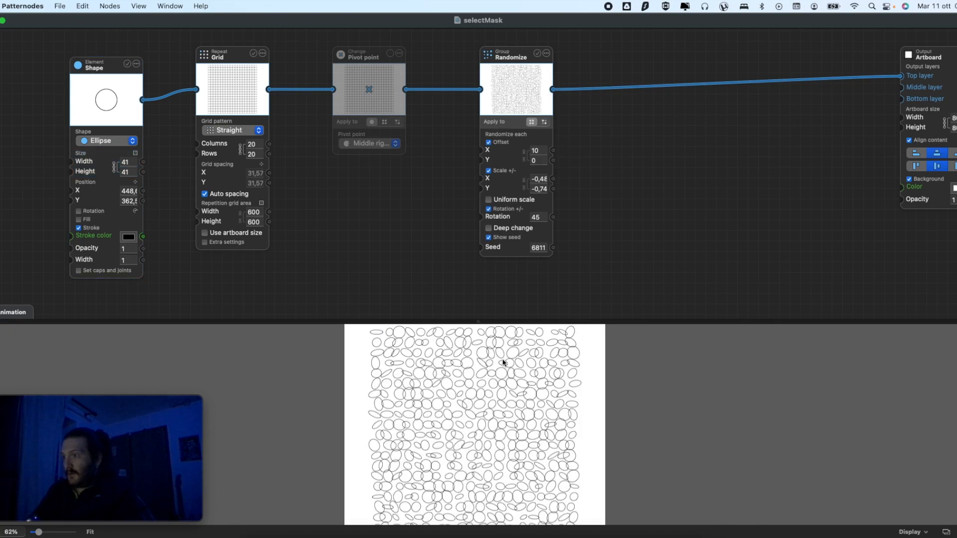
scroll(504, 362, down, 5)
scroll(506, 354, up, 3)
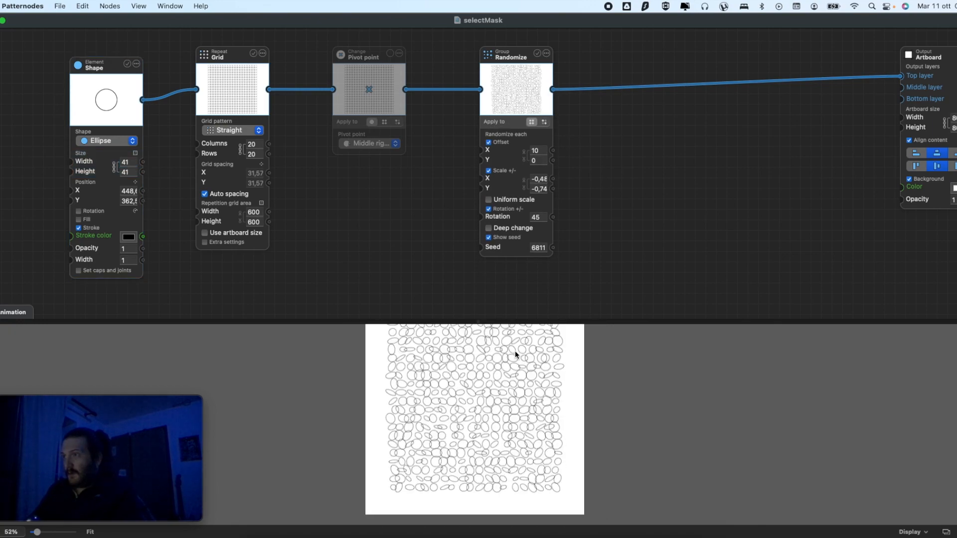
- Enable Randomize's uniform scale and set the random scale to about -0.93
click(521, 200)
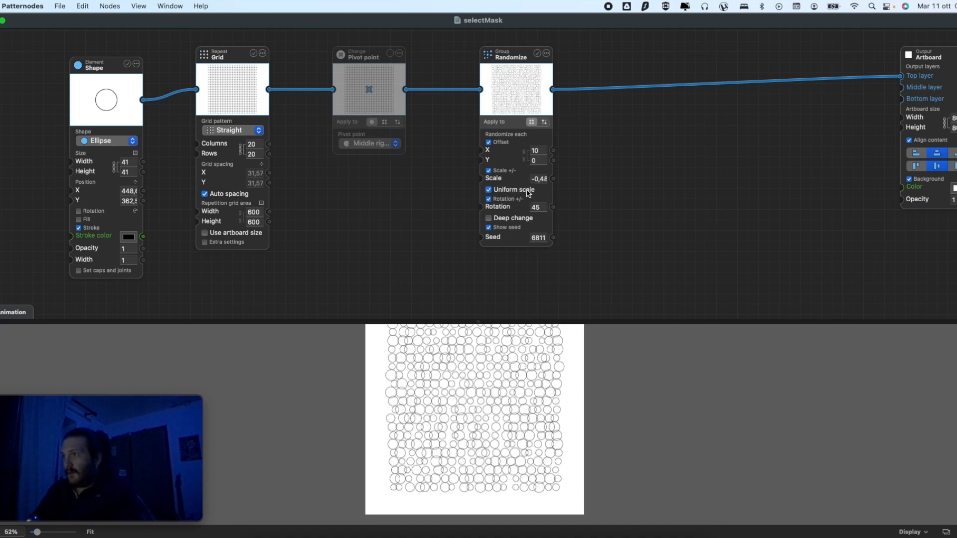
click(543, 179)
drag(582, 181, 561, 186)
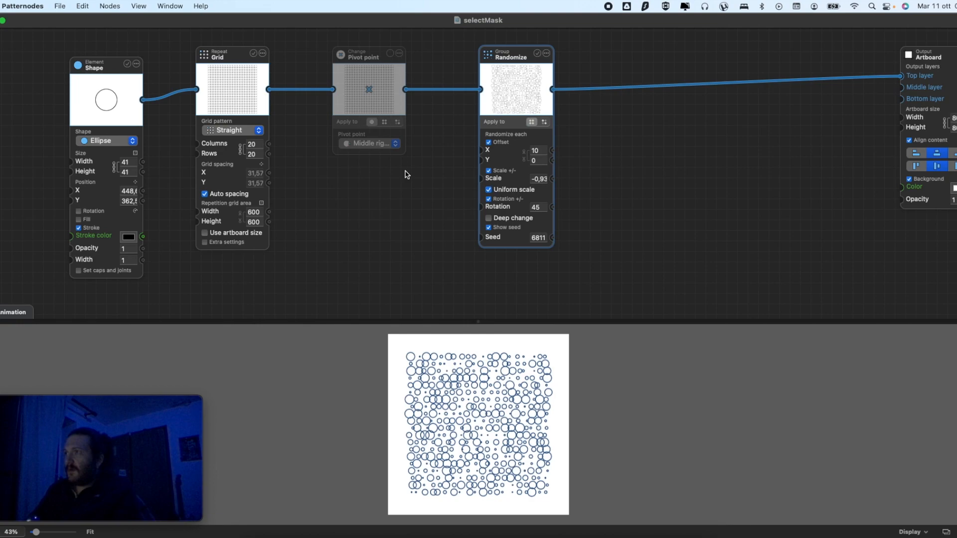
click(546, 53)
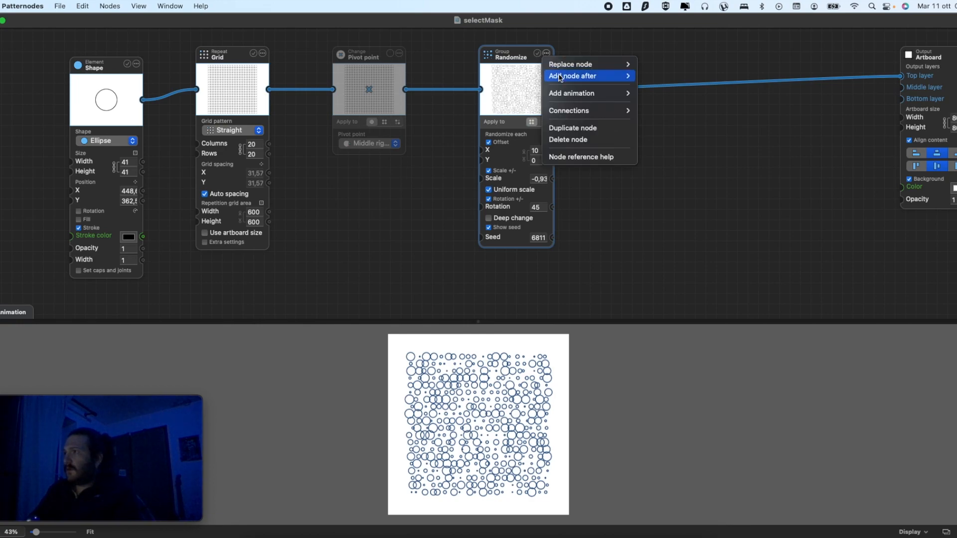
mouse_move(593, 68)
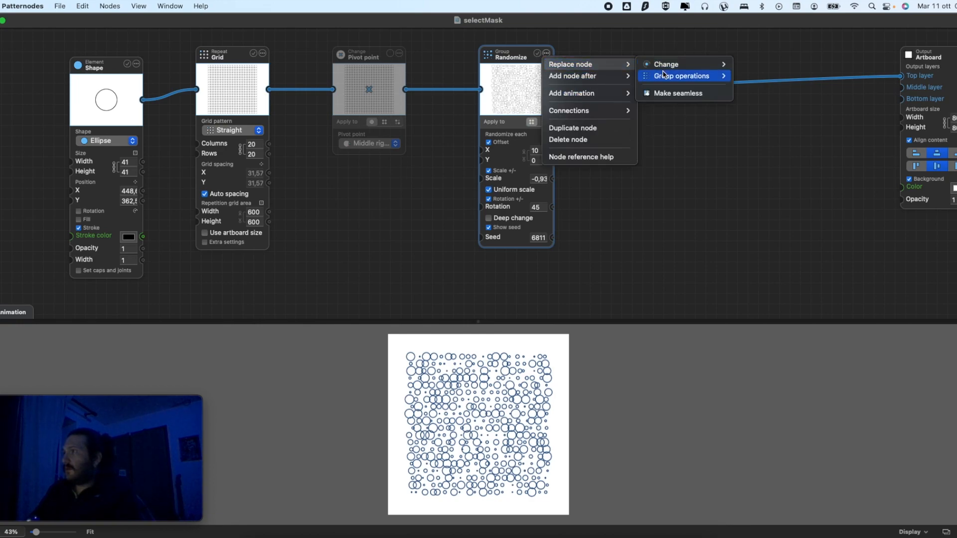
mouse_move(667, 76)
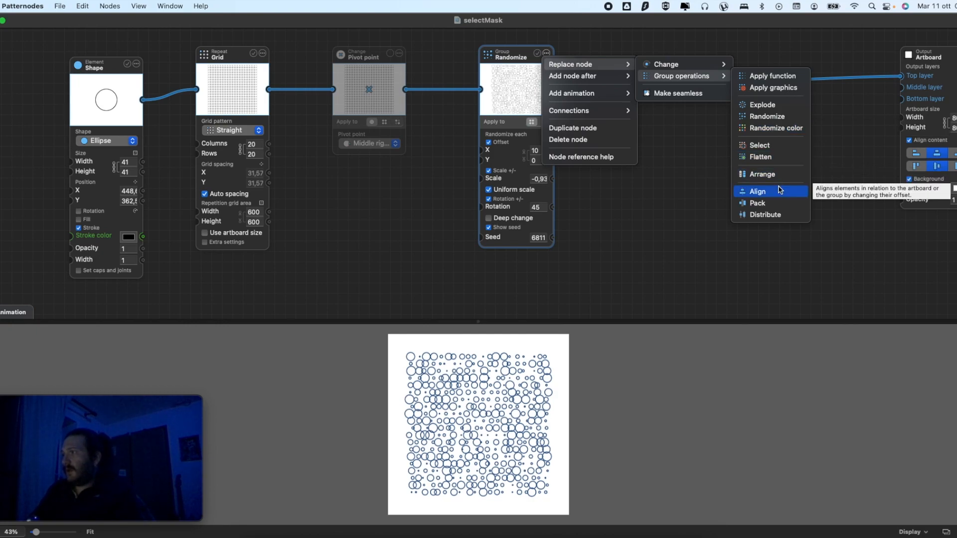
click(719, 189)
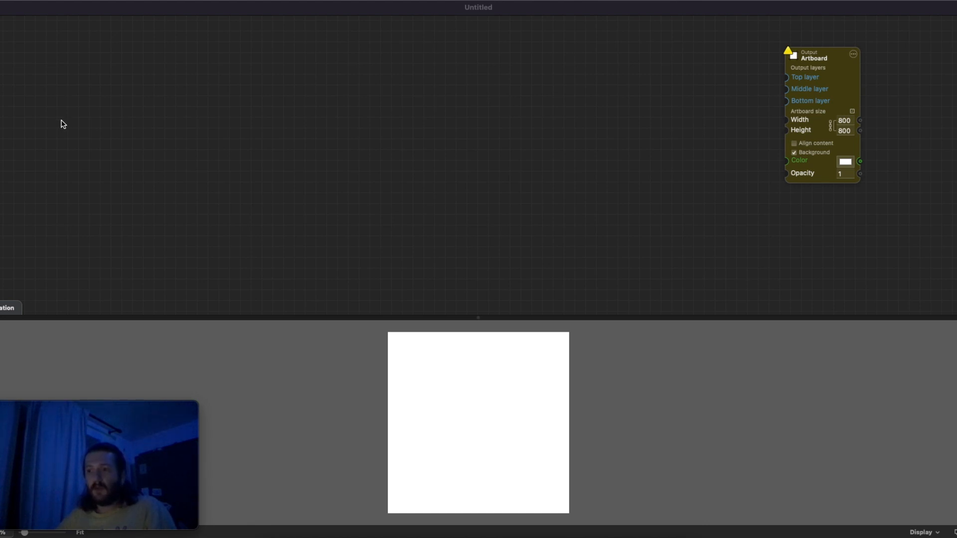
- Add a Cap value operation node to the empty canvas
right_click(64, 144)
mouse_move(89, 148)
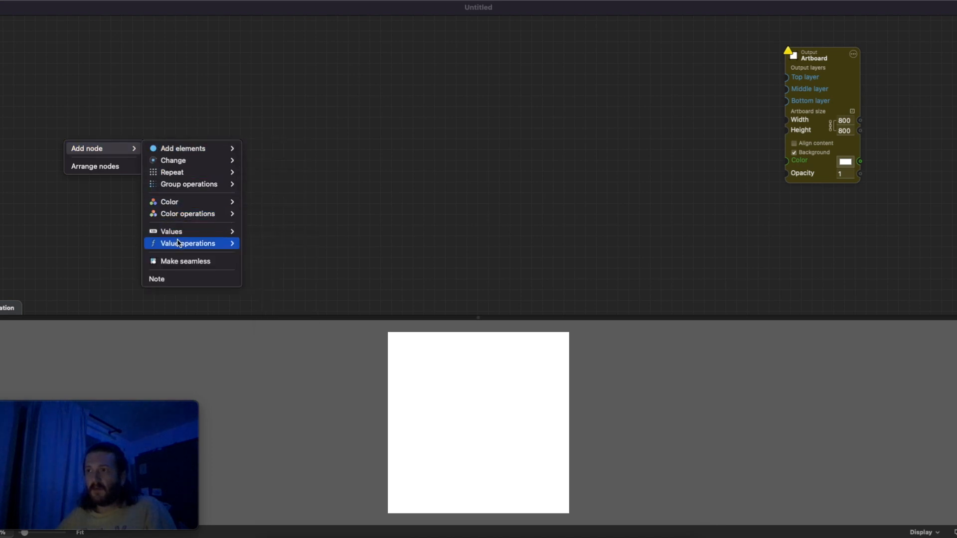
mouse_move(187, 233)
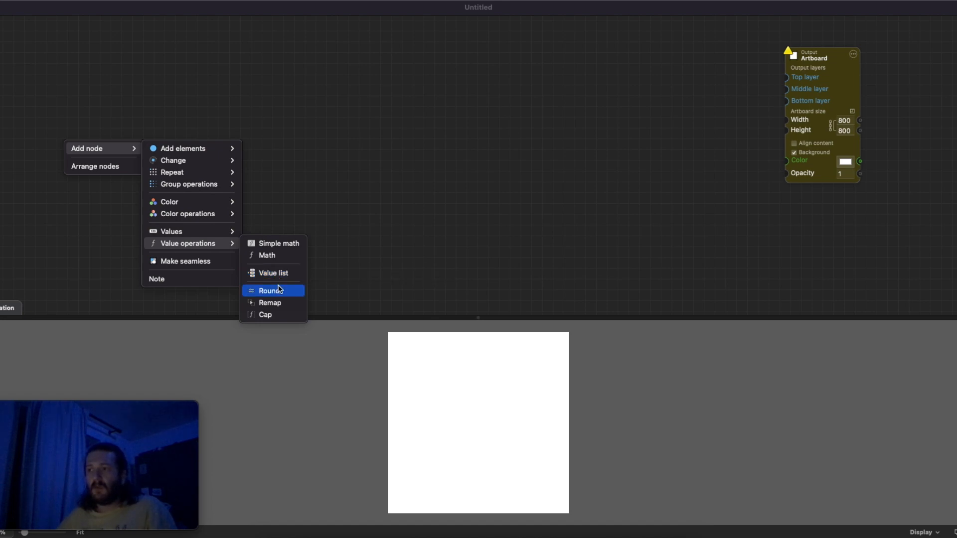
click(281, 314)
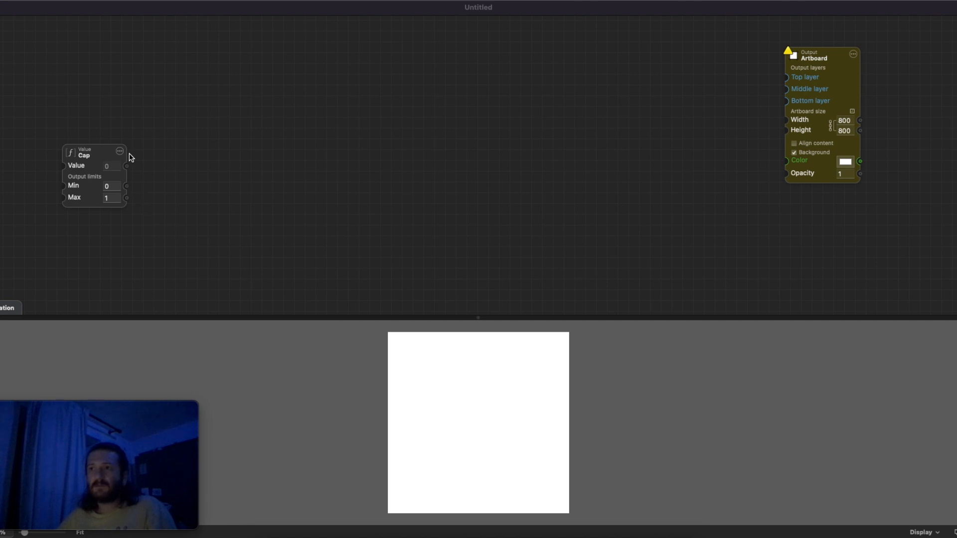
- Add a Value node to the canvas and move it well away from the Artboard node
right_click(198, 190)
mouse_move(234, 196)
mouse_move(324, 279)
click(388, 280)
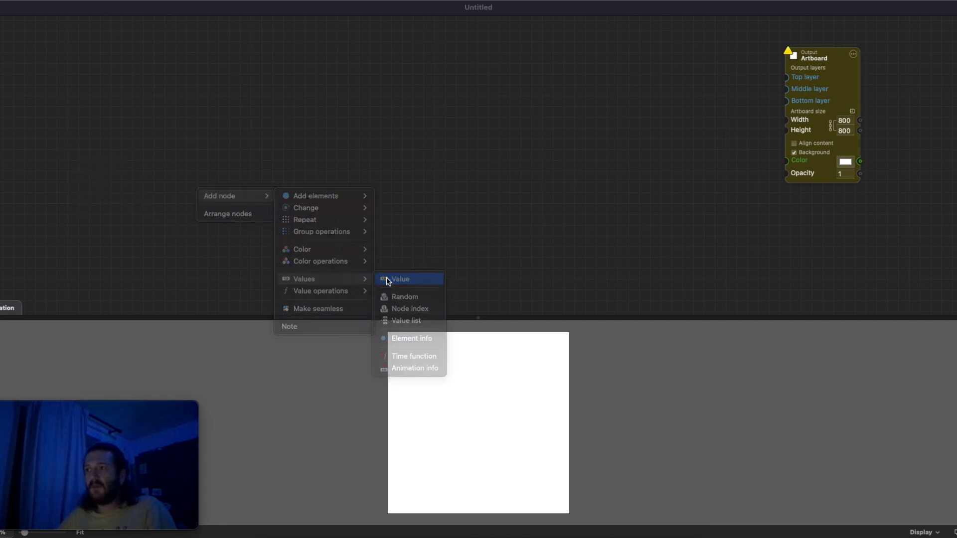
drag(212, 195, 123, 177)
click(132, 177)
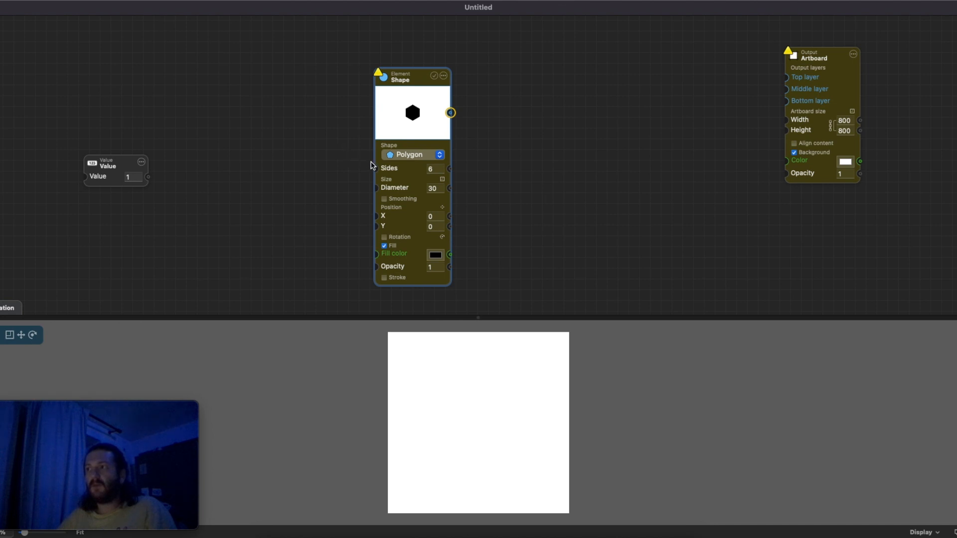
- Connect the Value node to the polygon Shape node's Sides input and set the value to 5
drag(375, 172, 186, 166)
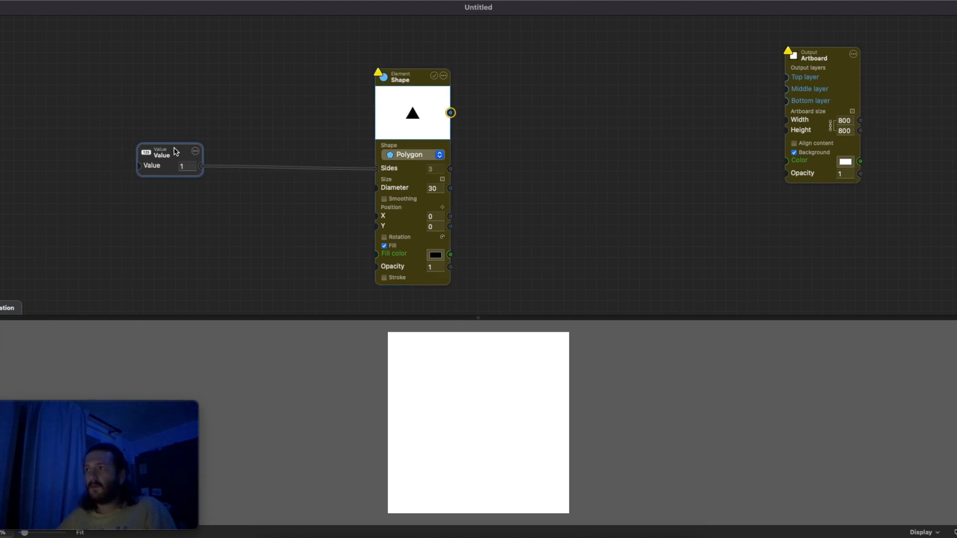
click(186, 166)
key(Up)
key(Up)
key(Up)
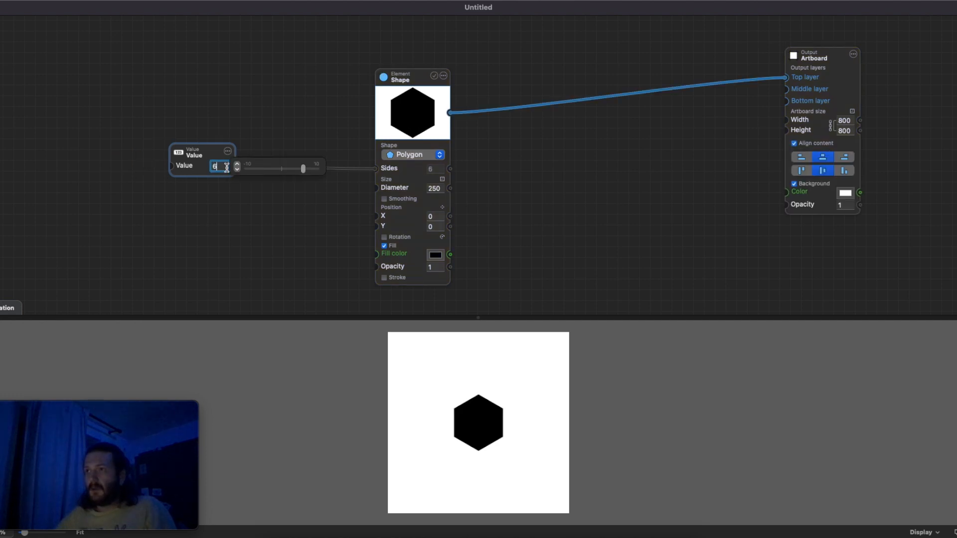
key(Down)
key(Down)
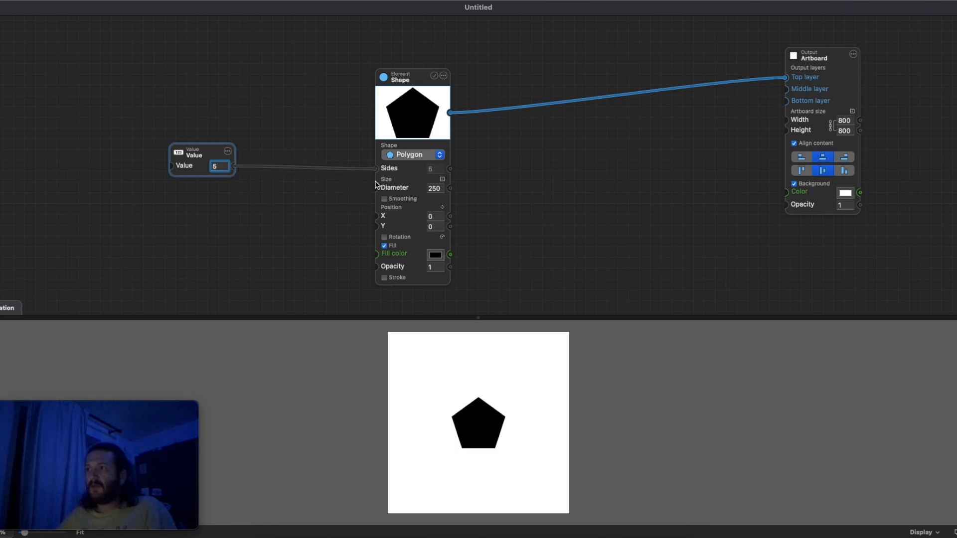
- Rename the Value node to SIDES and reposition it beside the Shape node
drag(196, 150, 239, 116)
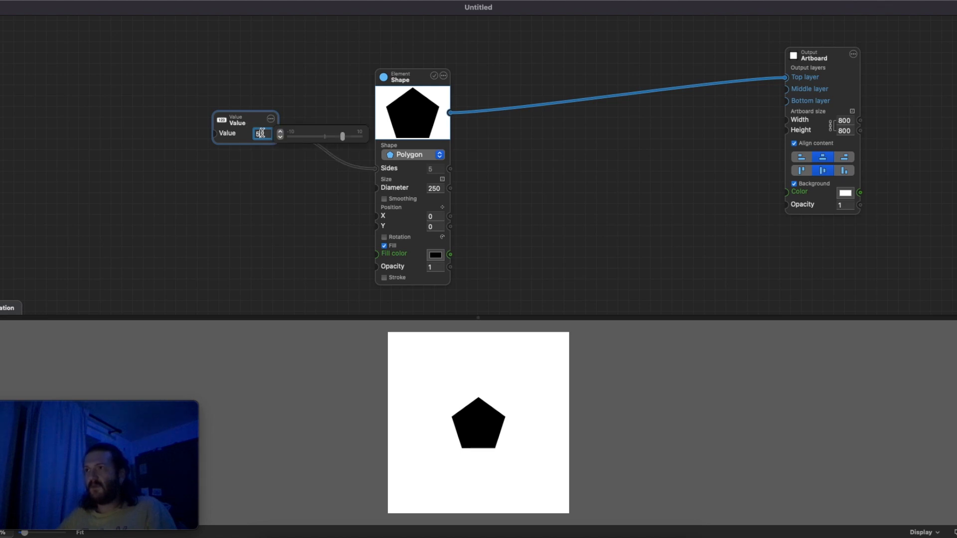
mouse_move(260, 134)
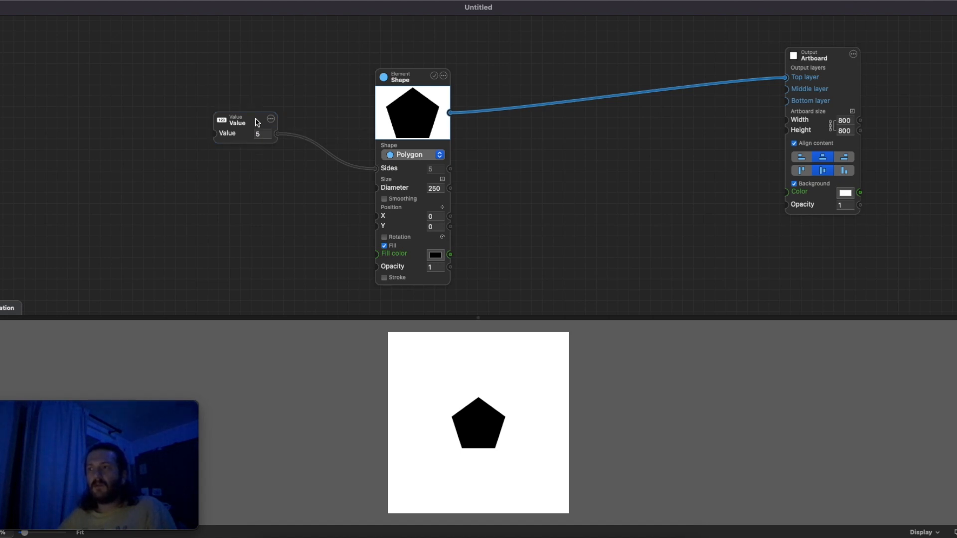
drag(256, 122, 179, 197)
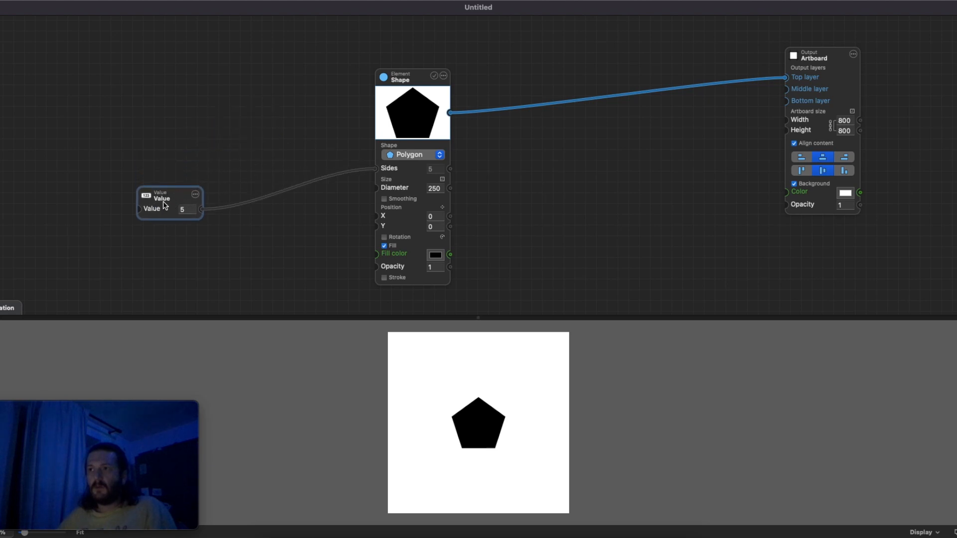
double_click(166, 201)
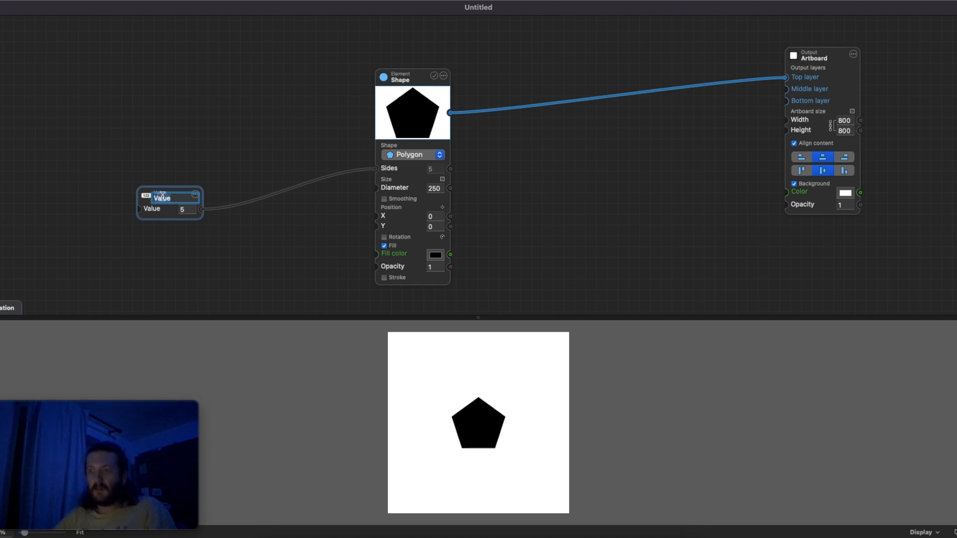
text(SiDES)
key(Return)
drag(163, 208, 184, 111)
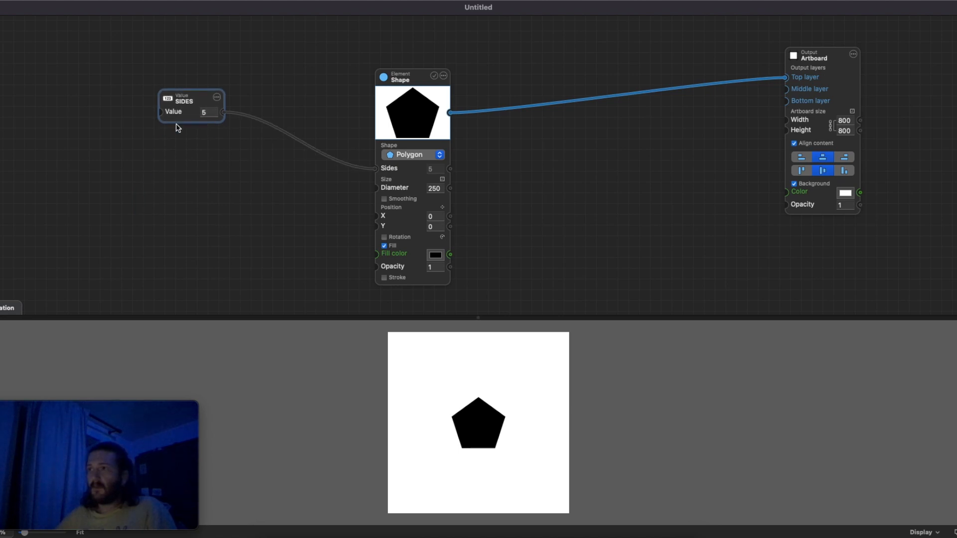
- Duplicate the SIDES node, place the copy below the original, and enable Rotation on the Shape node
key(super+d)
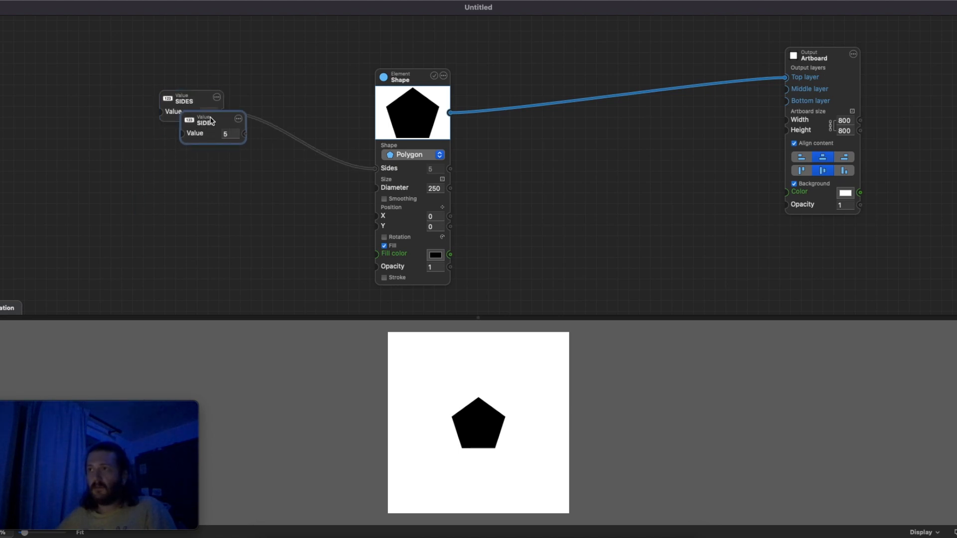
drag(210, 120, 189, 174)
click(239, 169)
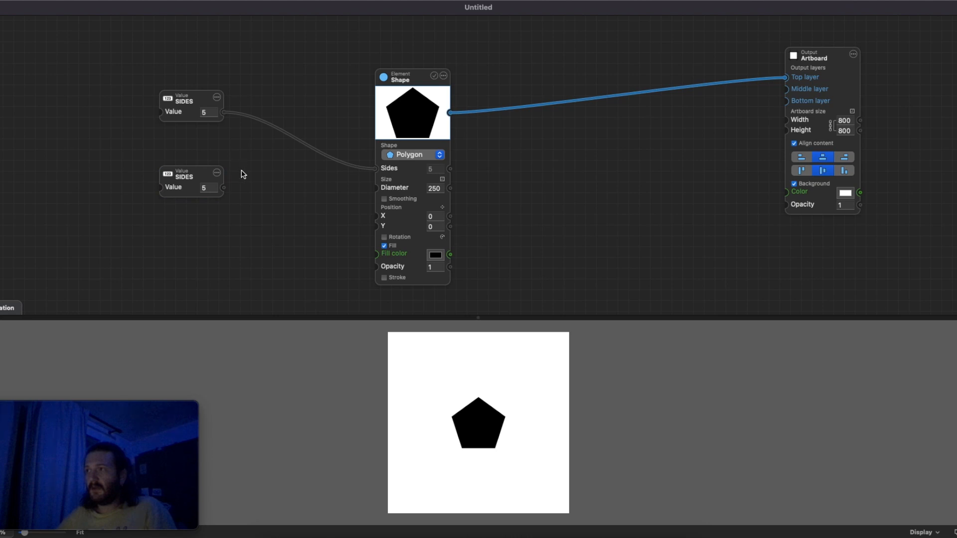
click(384, 238)
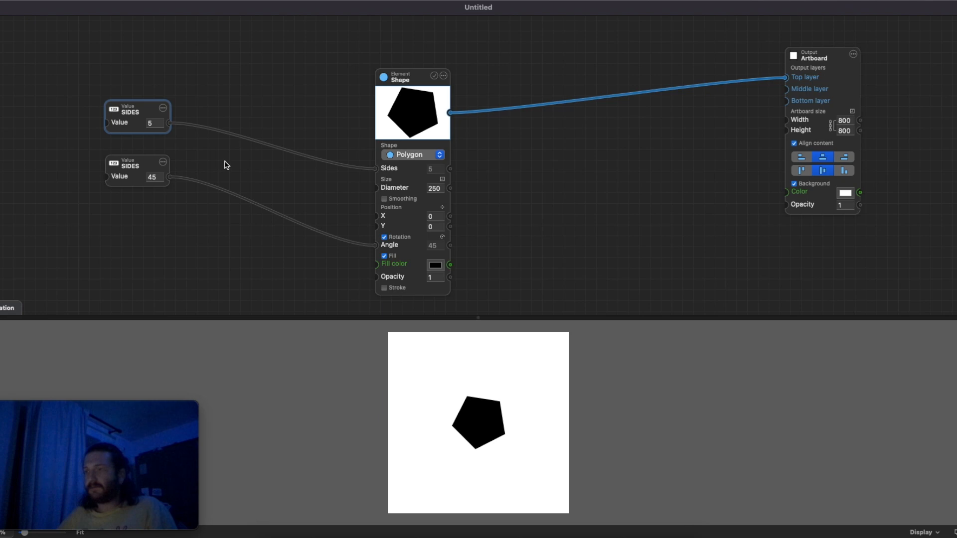
- Open the reference help for the Value node and its sample file Dynamic clock.pnds, enlarging the sample's window
click(163, 108)
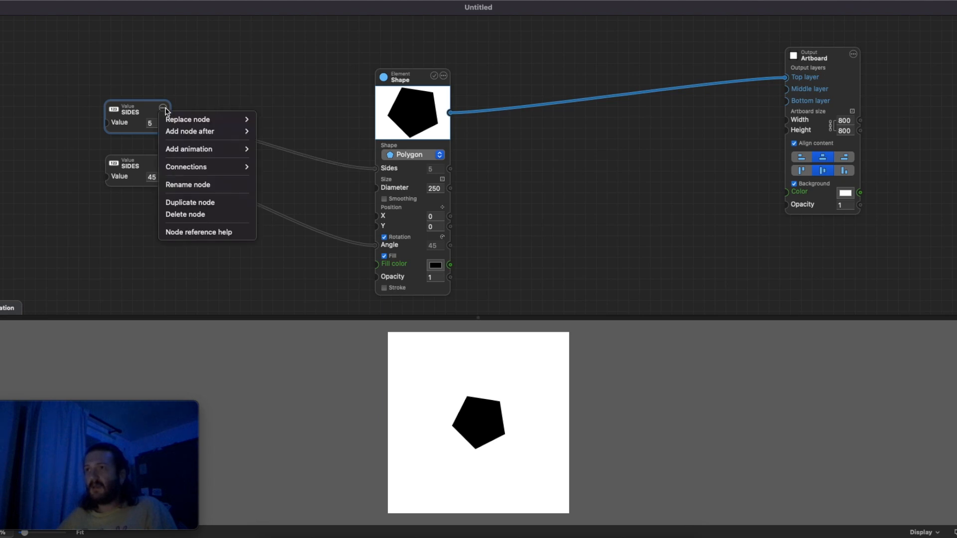
click(195, 230)
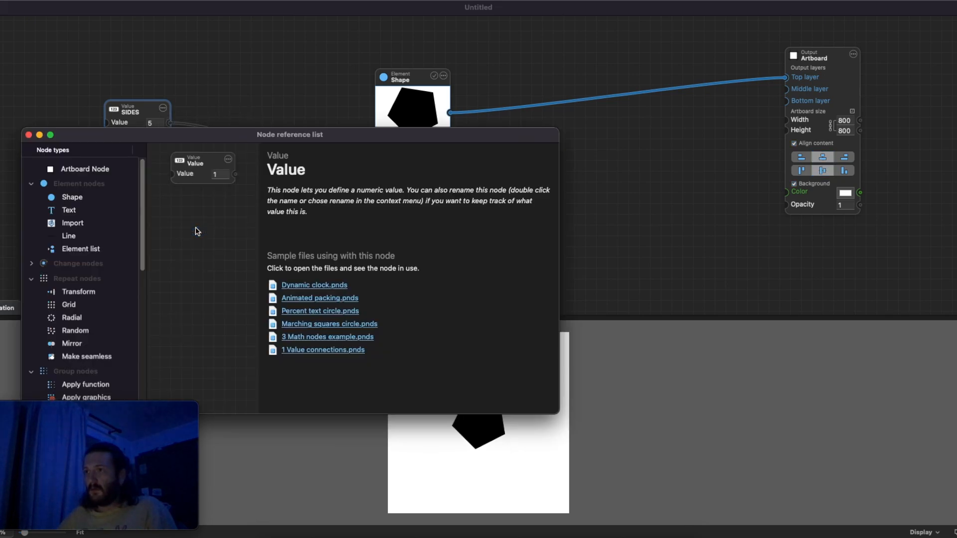
click(309, 286)
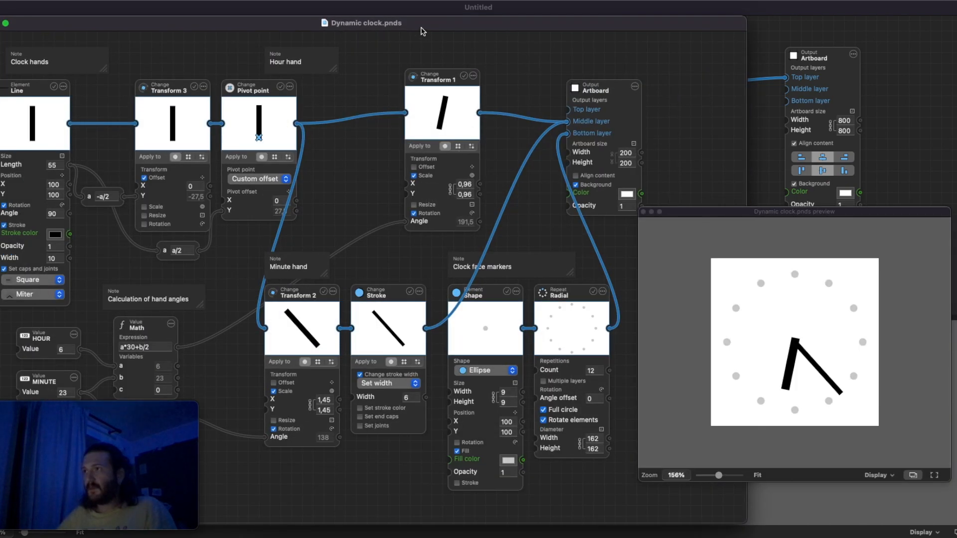
double_click(423, 28)
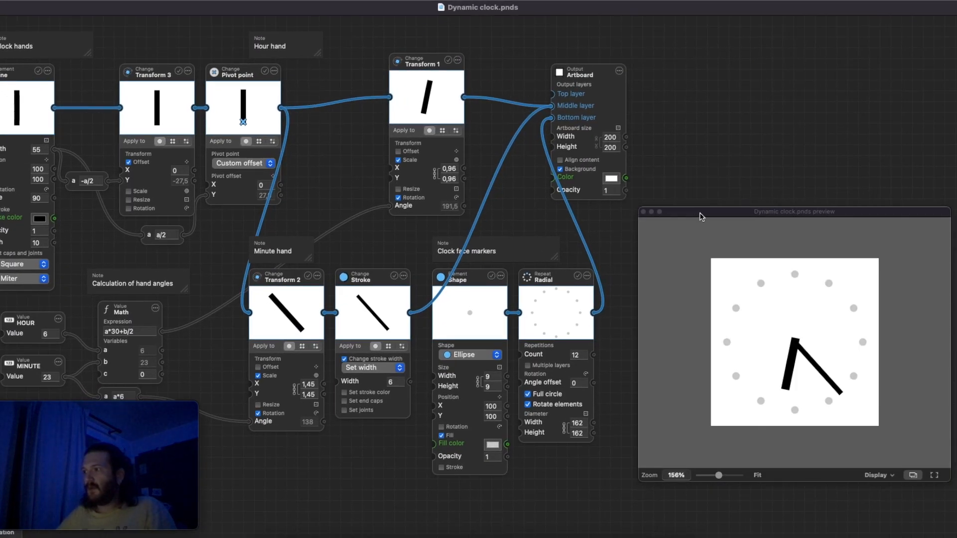
- Set the clock sample's HOUR value to 10 and its MINUTE value to 45
drag(183, 328, 373, 248)
mouse_move(240, 255)
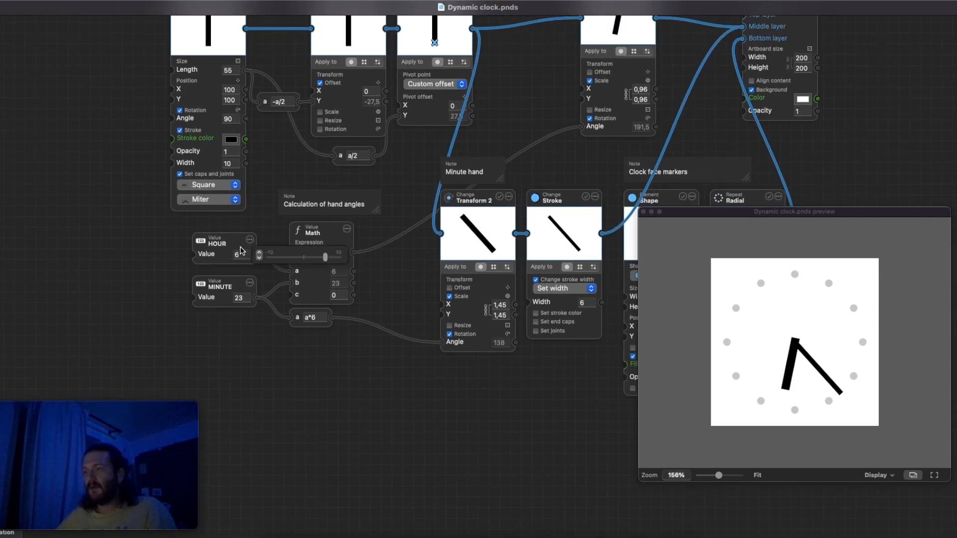
click(241, 254)
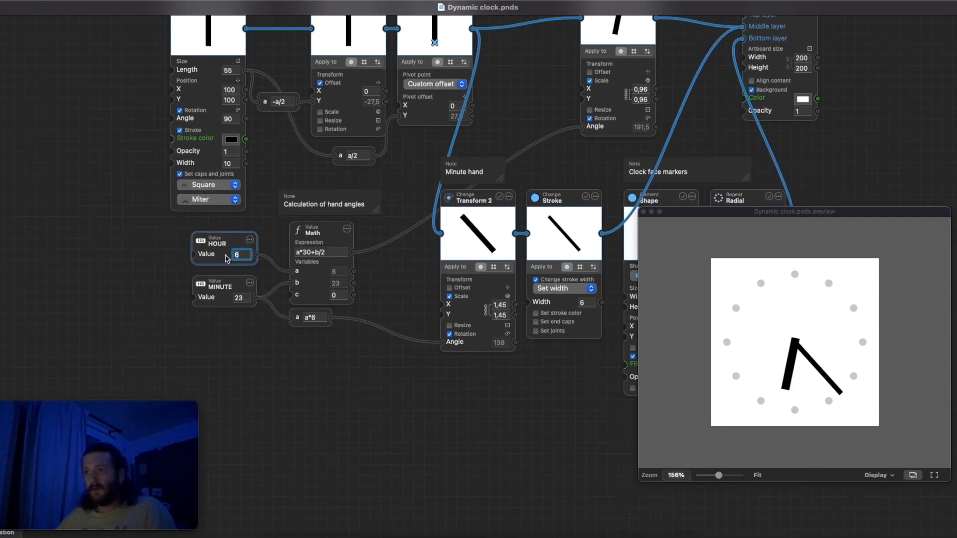
text(10)
key(Return)
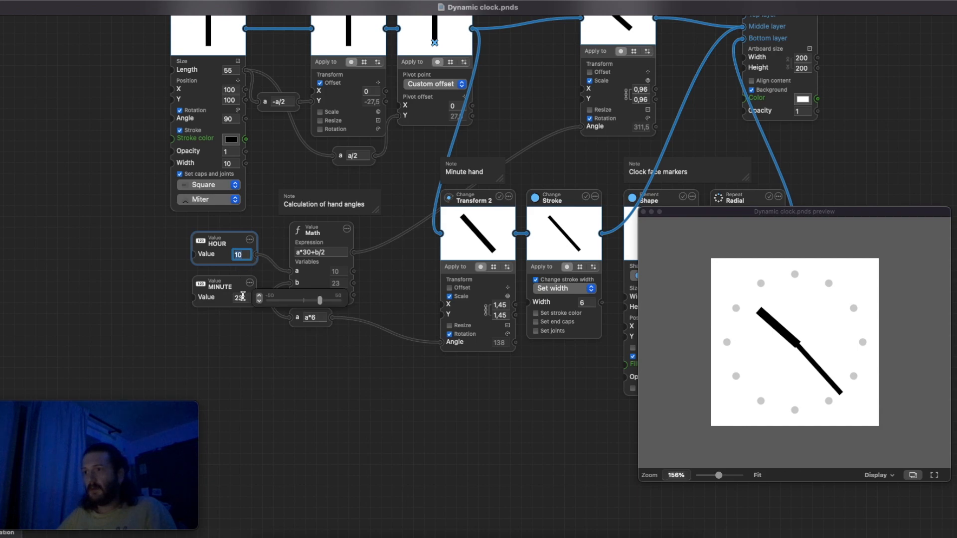
click(241, 297)
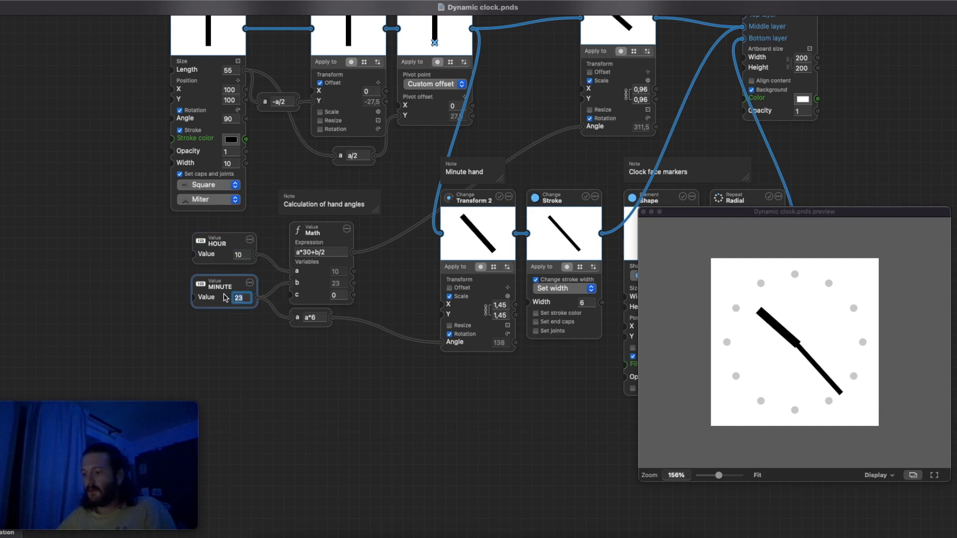
text(45)
key(Return)
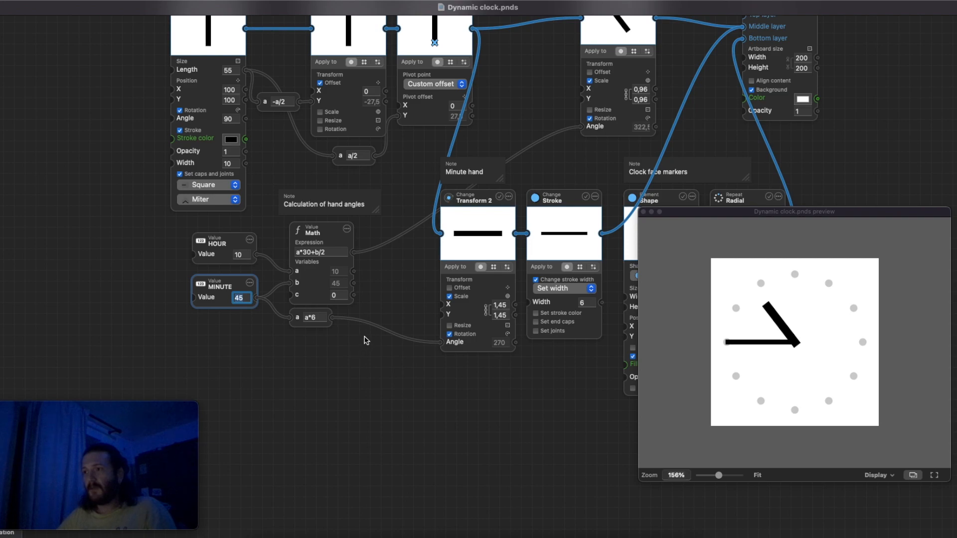
drag(353, 346, 341, 355)
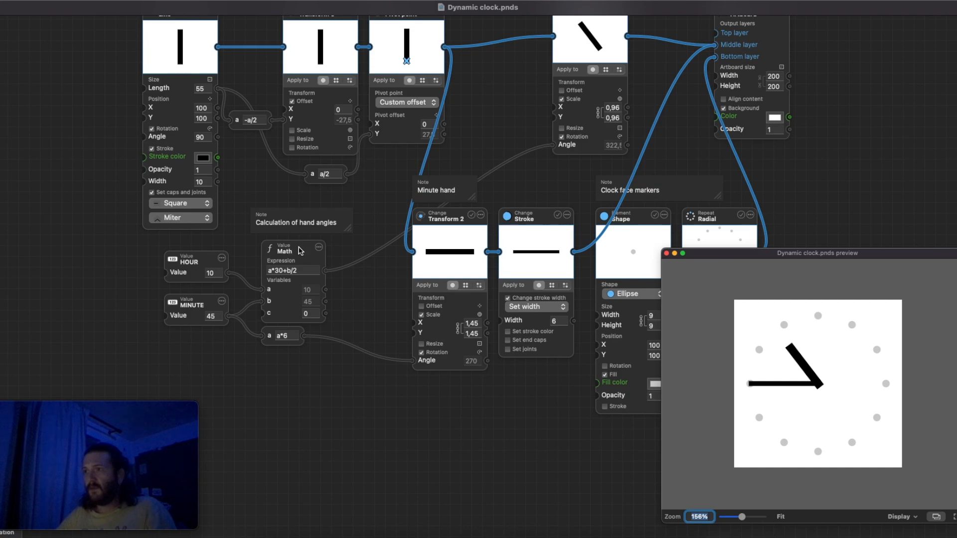
scroll(580, 148, up, 5)
scroll(580, 148, right, 4)
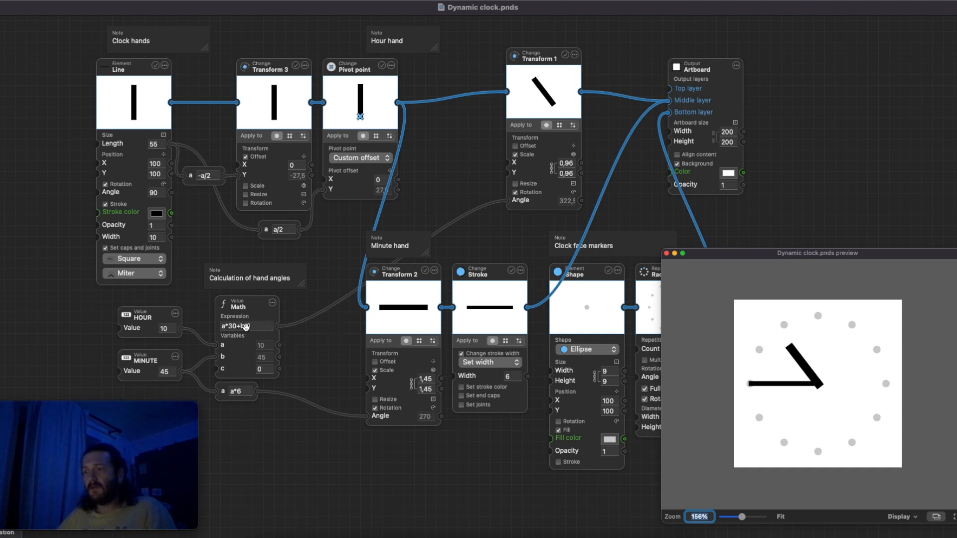
drag(315, 371, 309, 350)
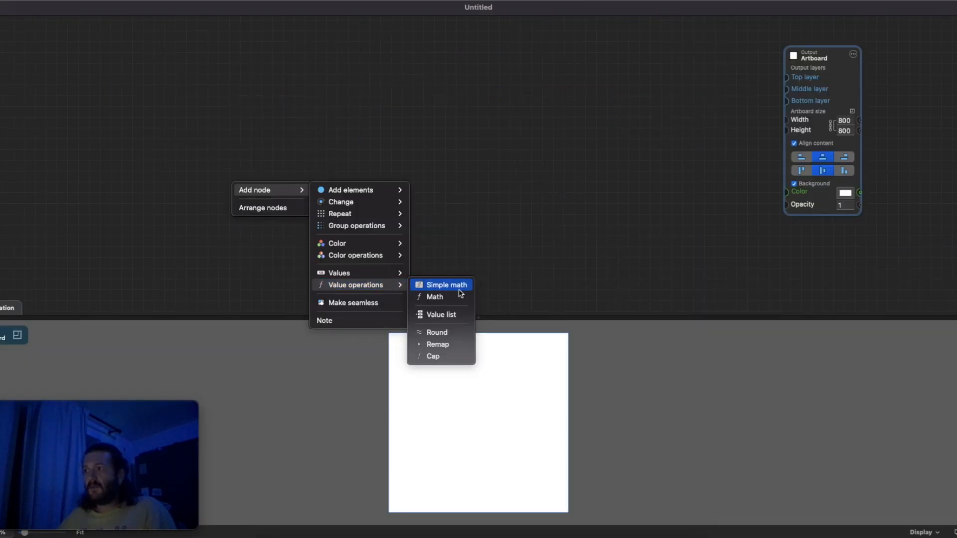
click(126, 274)
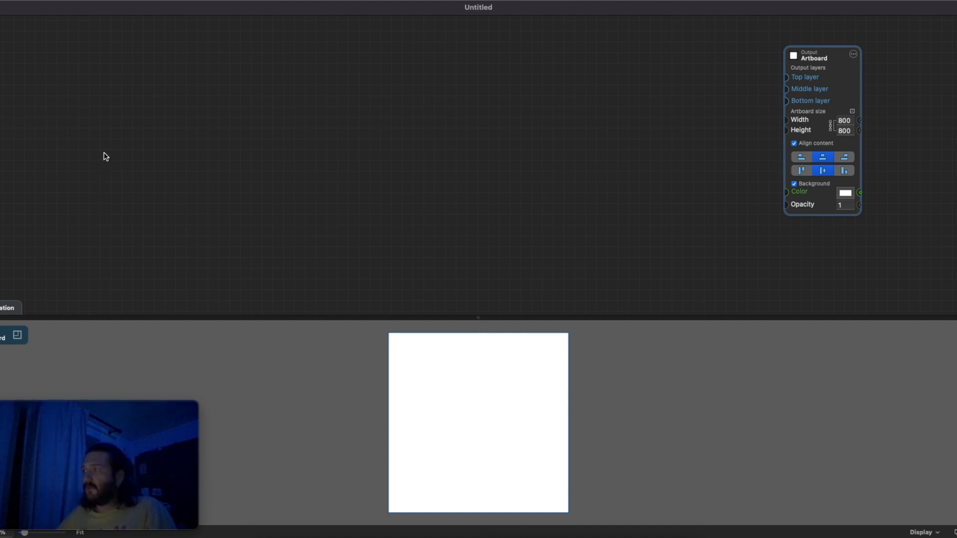
- Add a rectangle Shape node to the empty canvas and connect it to the Artboard's Top layer
right_click(111, 132)
mouse_move(149, 138)
mouse_move(234, 138)
click(313, 138)
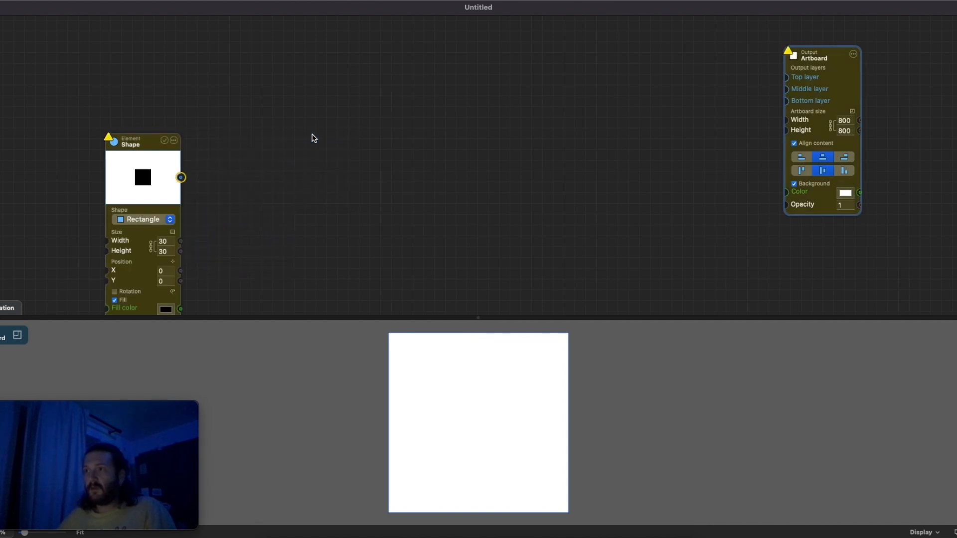
drag(191, 134, 786, 78)
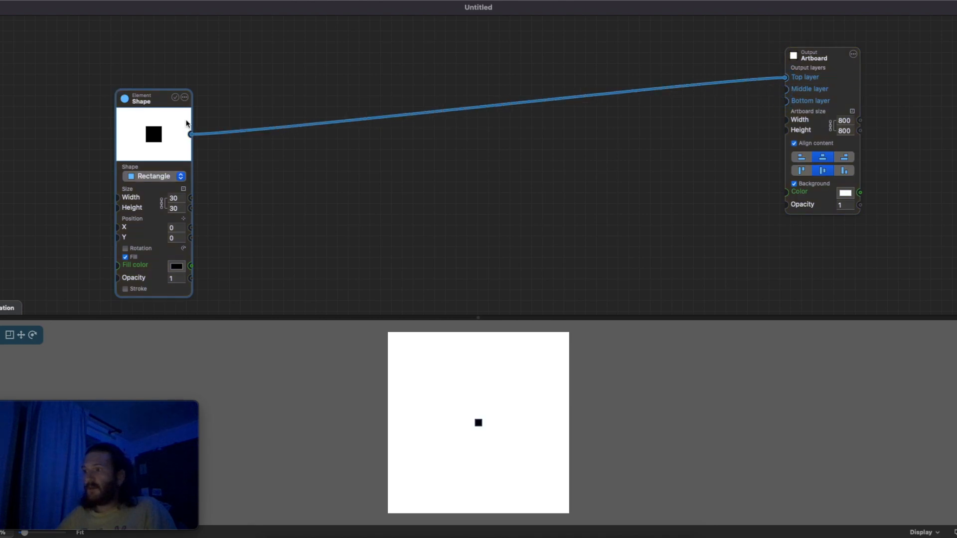
- Set the Shape node's width and height to 50 and reposition the node near the canvas's upper-left corner
drag(150, 101, 107, 79)
click(132, 175)
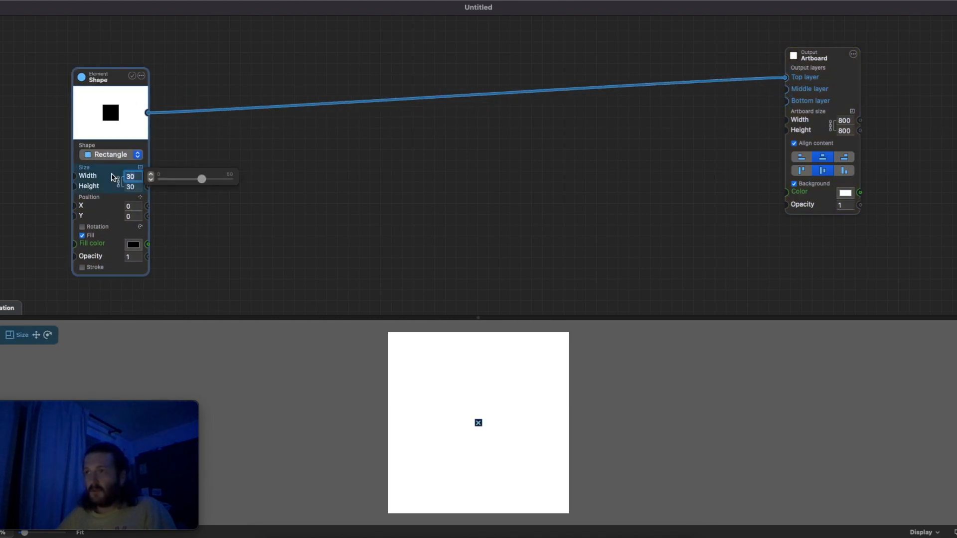
text(50)
key(Tab)
click(217, 205)
click(221, 203)
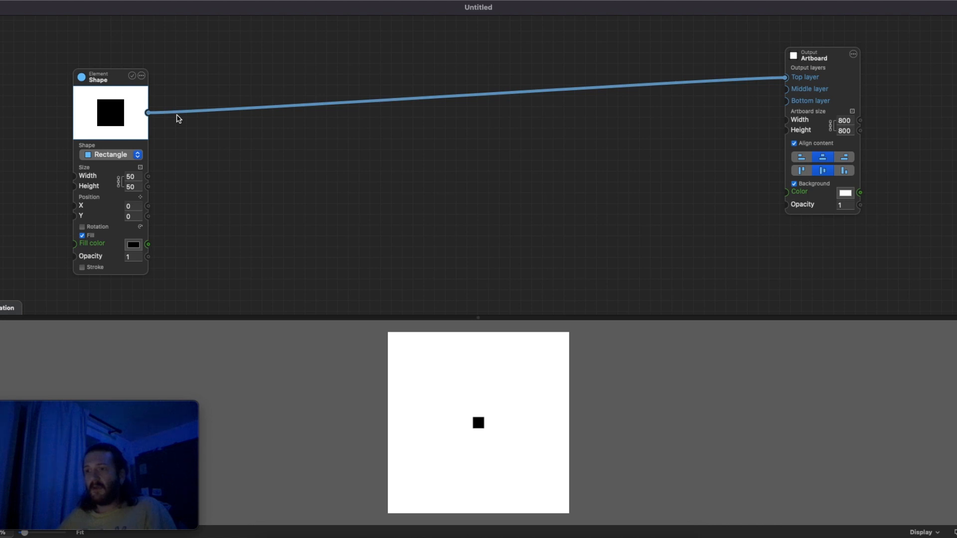
drag(98, 84, 86, 62)
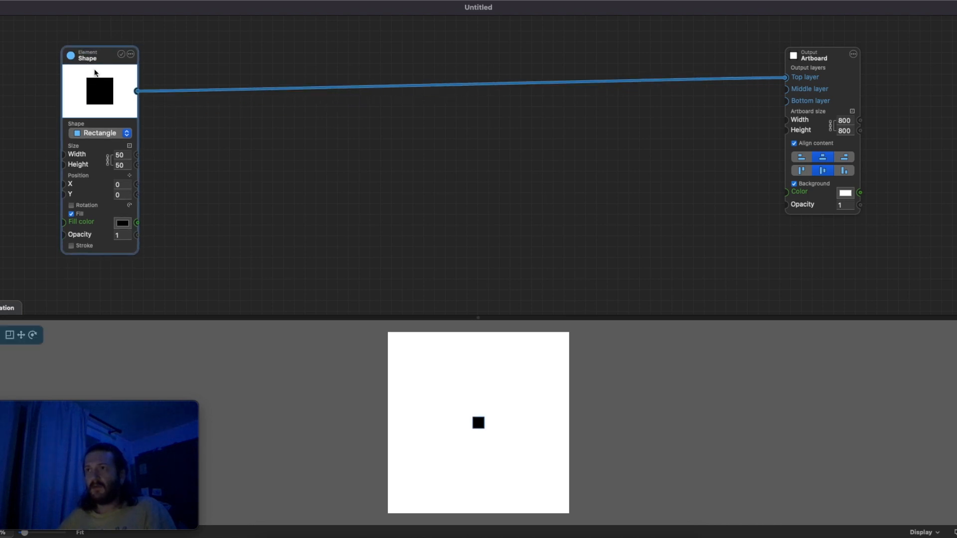
- Insert a repeat Transform node between Shape and Artboard, and link the Shape's width to the Transform's X and Y offsets
click(205, 91)
mouse_move(252, 160)
mouse_move(399, 178)
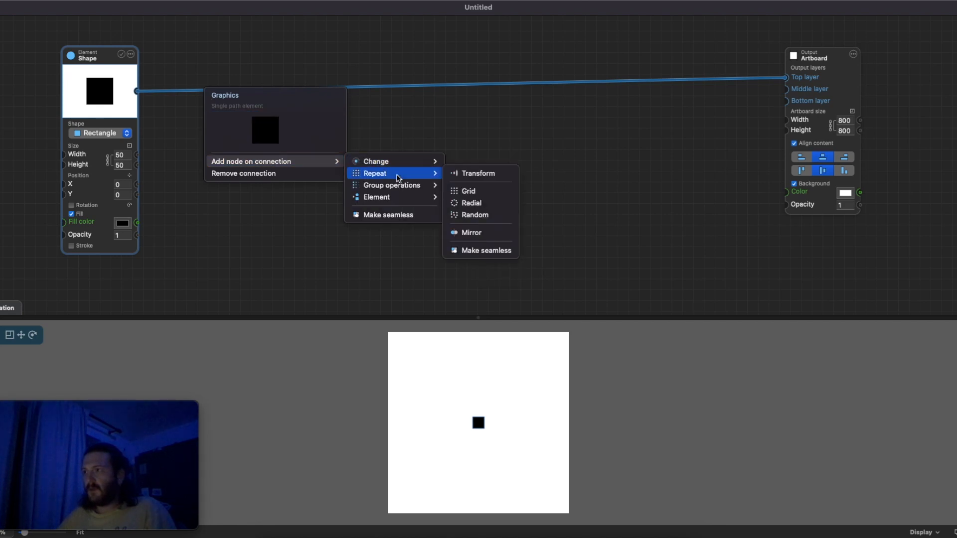
click(467, 175)
mouse_move(270, 176)
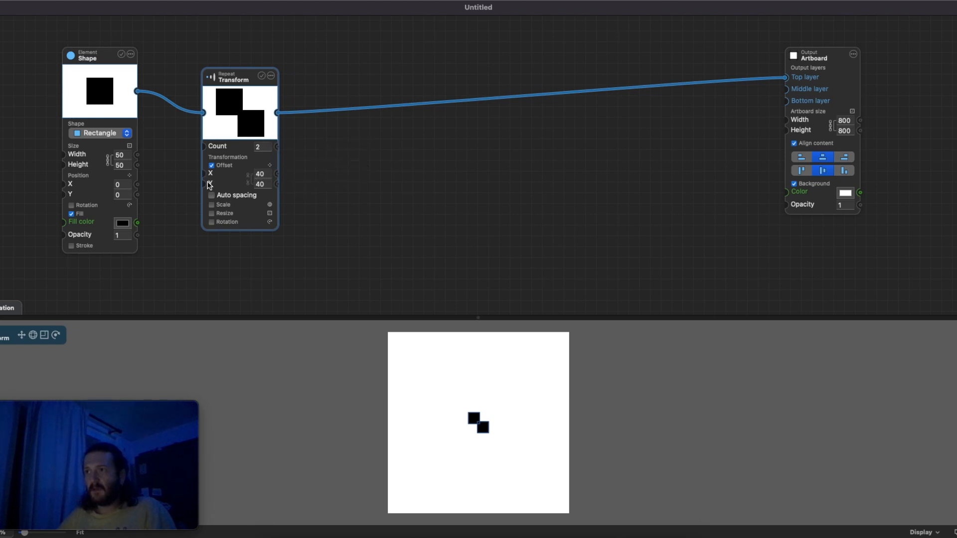
mouse_move(138, 155)
mouse_down()
mouse_move(203, 174)
mouse_move(138, 155)
mouse_up()
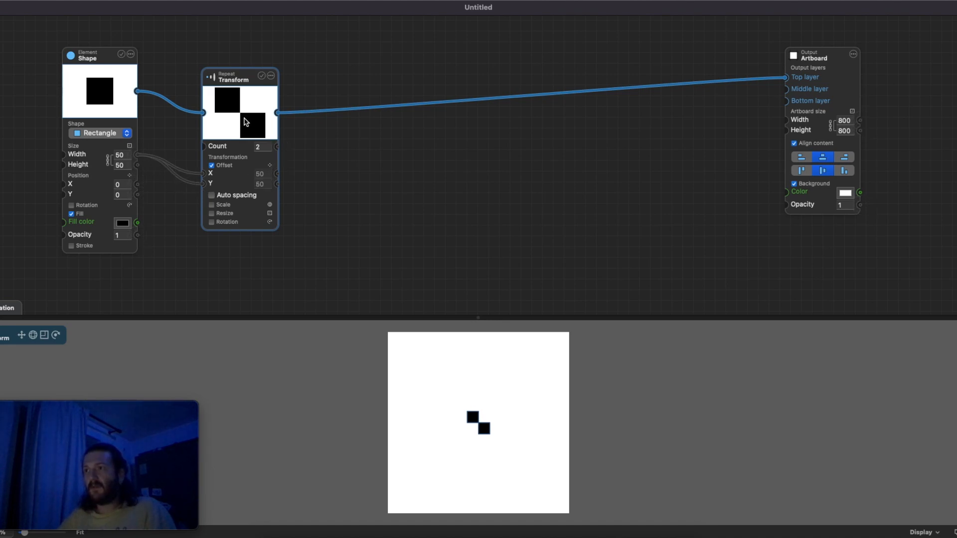
- Test the linked offsets by enlarging the Shape to 500, and restore its size to 50
mouse_move(127, 156)
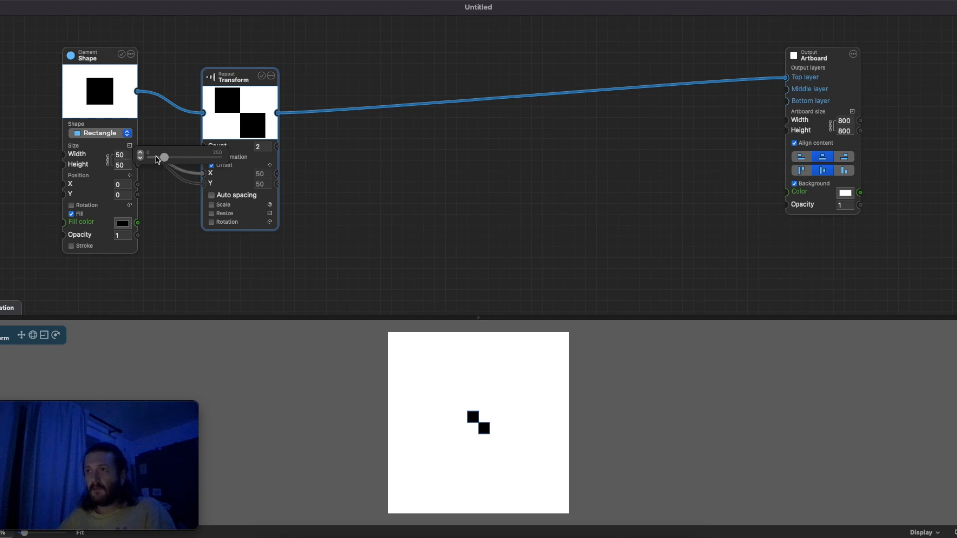
drag(166, 158, 175, 159)
mouse_move(180, 158)
mouse_down()
mouse_move(219, 157)
mouse_move(172, 157)
mouse_move(166, 145)
mouse_up()
text(500)
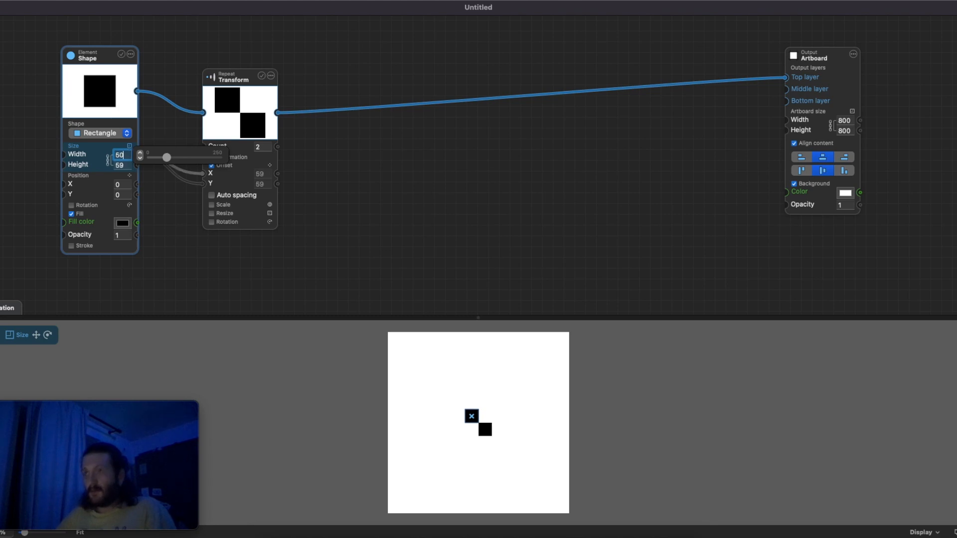
key(Tab)
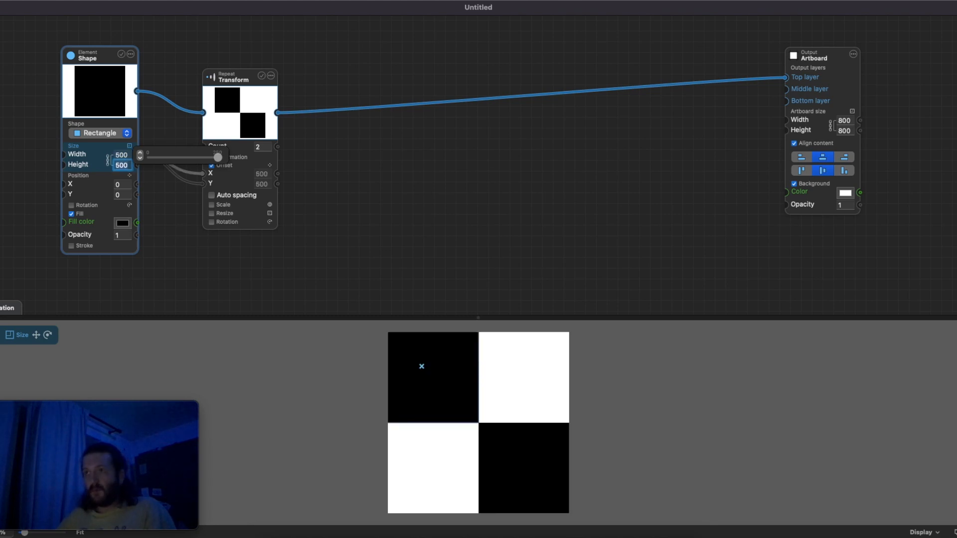
key(Tab)
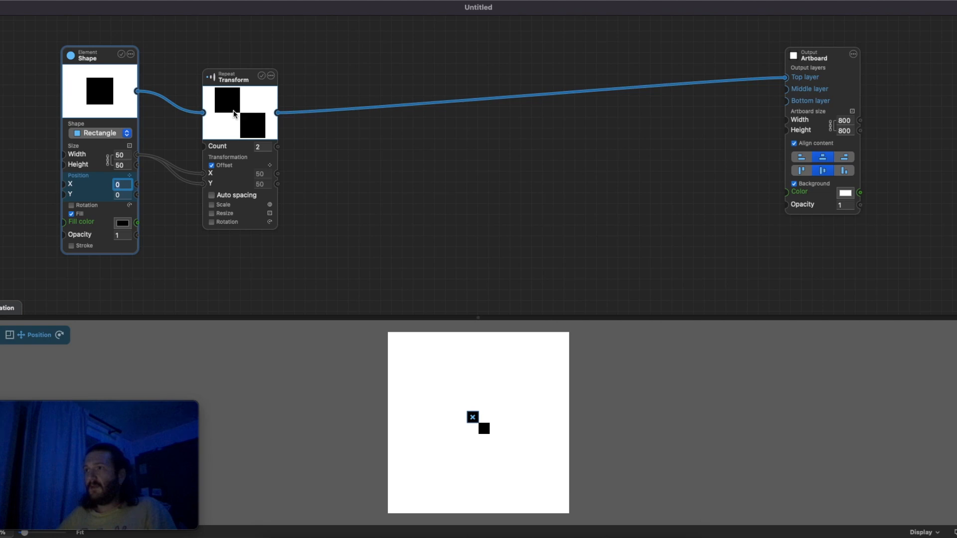
- Align the Transform node with the Shape, and insert a second repeat Transform node between it and the Artboard
drag(232, 107, 232, 85)
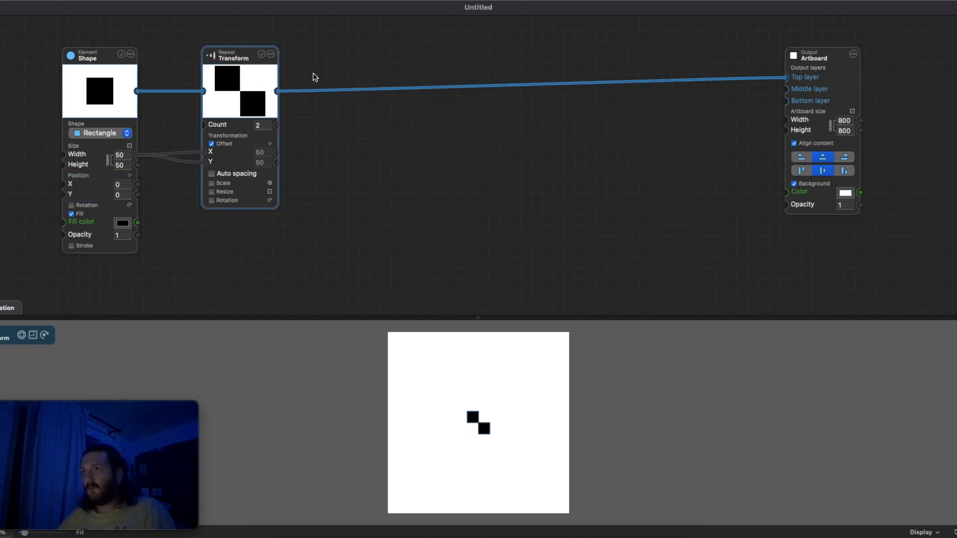
click(338, 93)
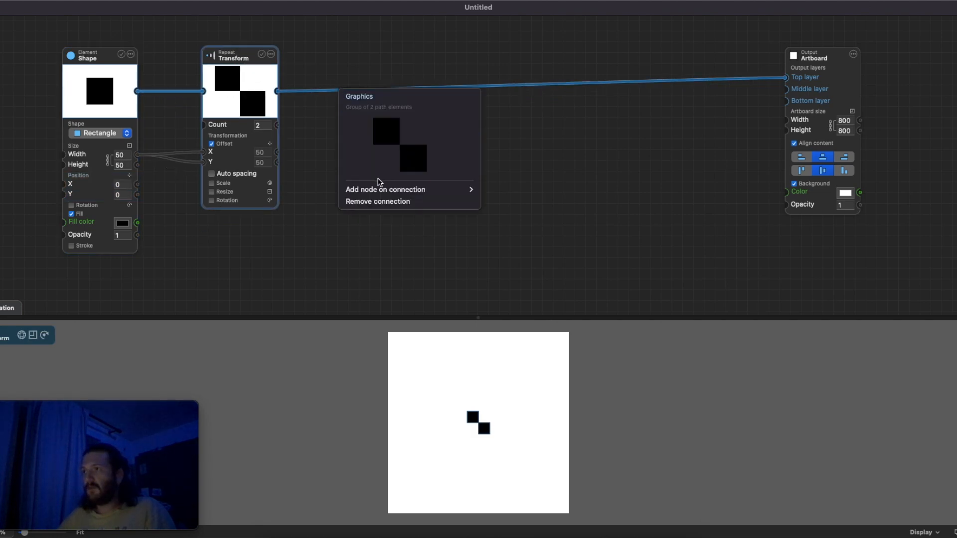
mouse_move(384, 189)
mouse_move(514, 201)
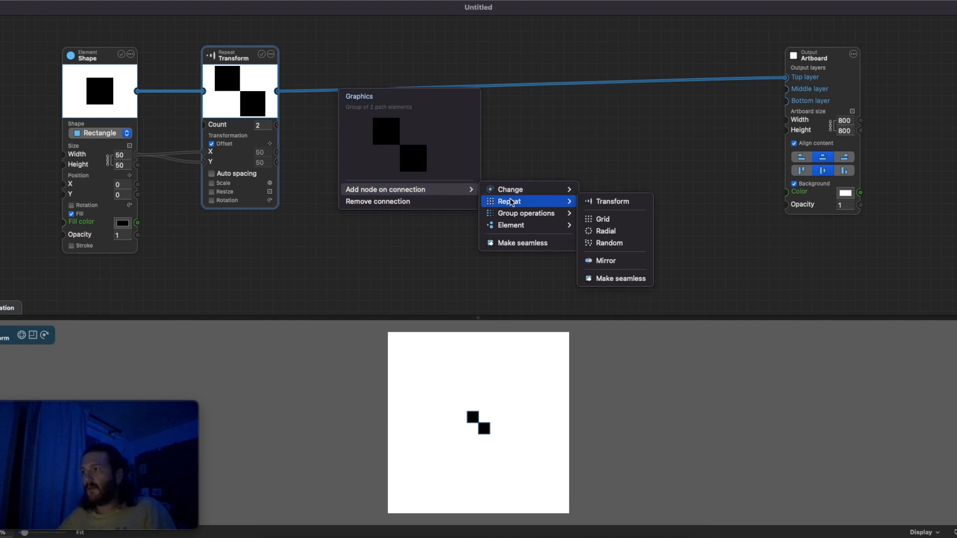
click(629, 204)
click(357, 57)
drag(384, 54, 404, 50)
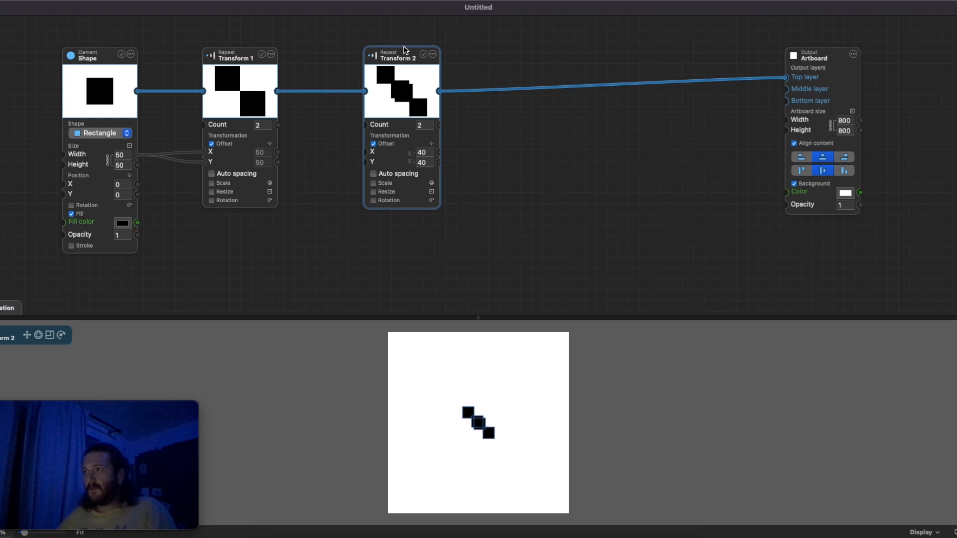
- Feed Transform 1's X offset through a simple math node with the expression a*2 into Transform 2's X offset
mouse_move(432, 151)
drag(278, 153, 311, 159)
mouse_move(331, 175)
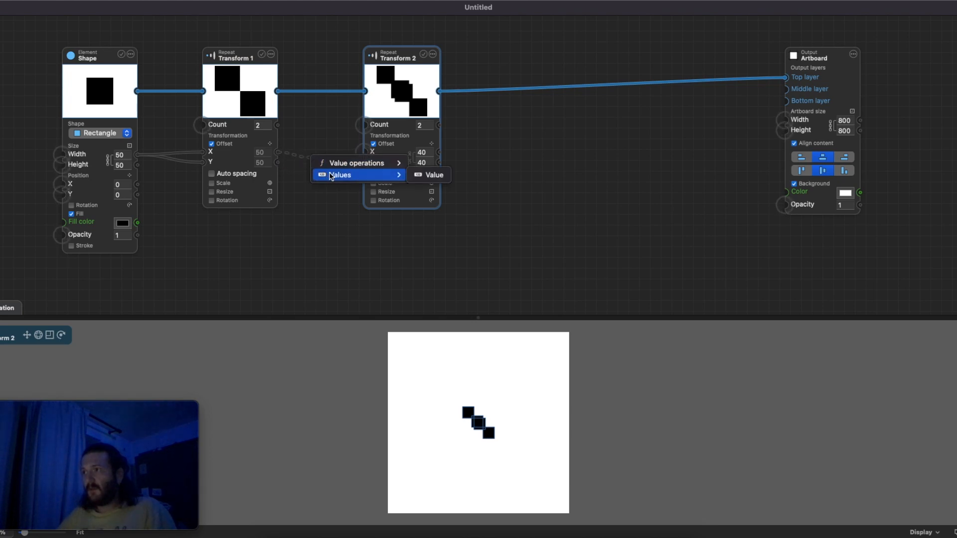
mouse_move(364, 163)
click(427, 163)
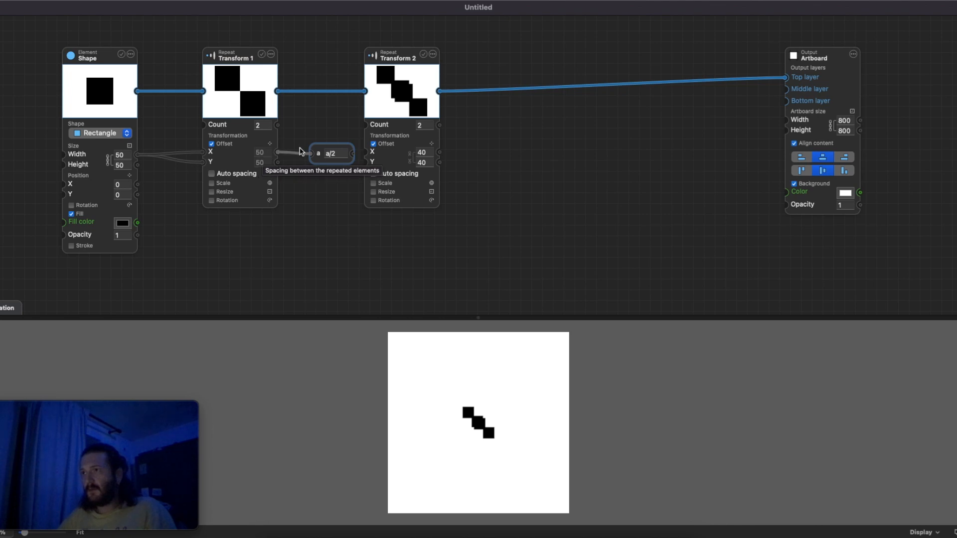
mouse_move(312, 153)
mouse_down()
mouse_move(298, 150)
mouse_move(319, 148)
mouse_move(306, 143)
mouse_move(321, 154)
mouse_up()
text(*)
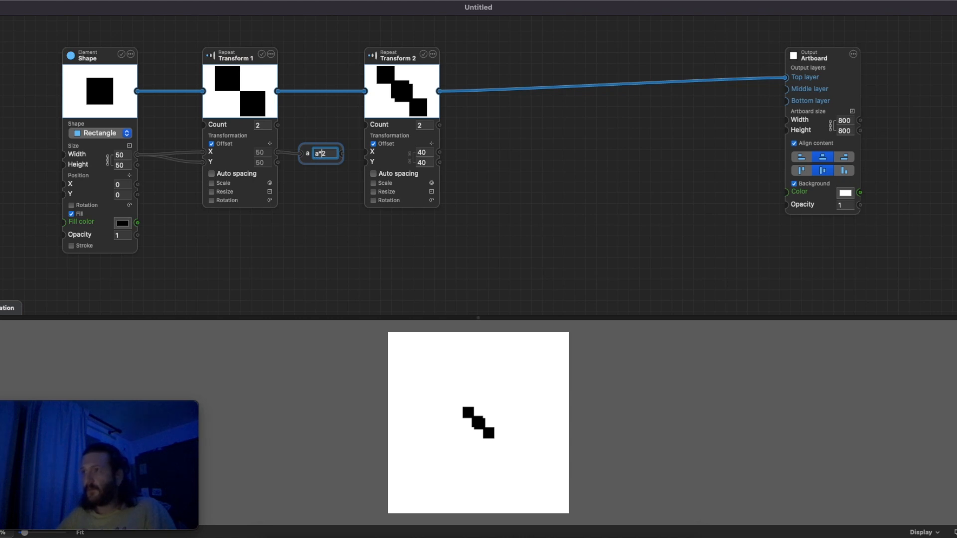
click(329, 183)
drag(346, 159, 367, 152)
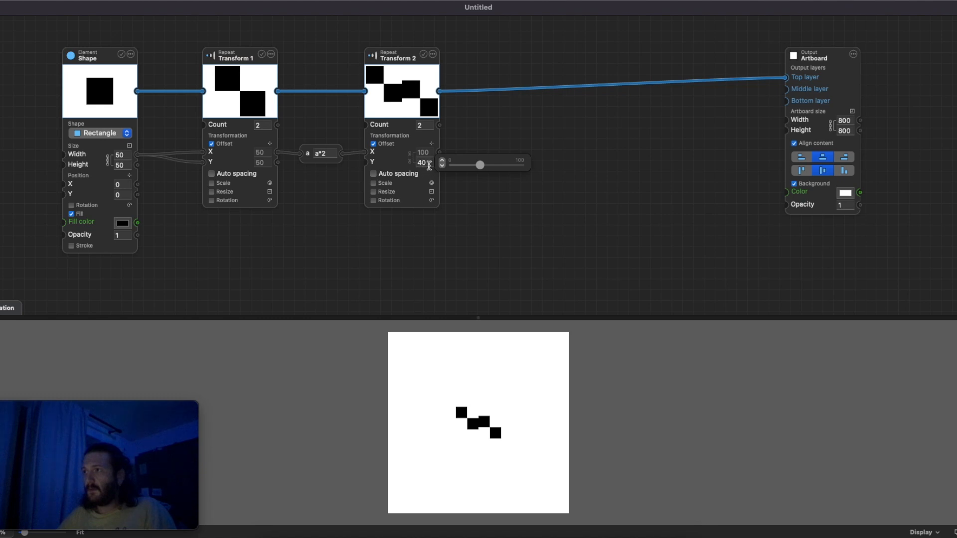
- Set Transform 2's Y offset to 0 and its count to 8, and shift the node slightly away from the math node
double_click(430, 162)
text(0)
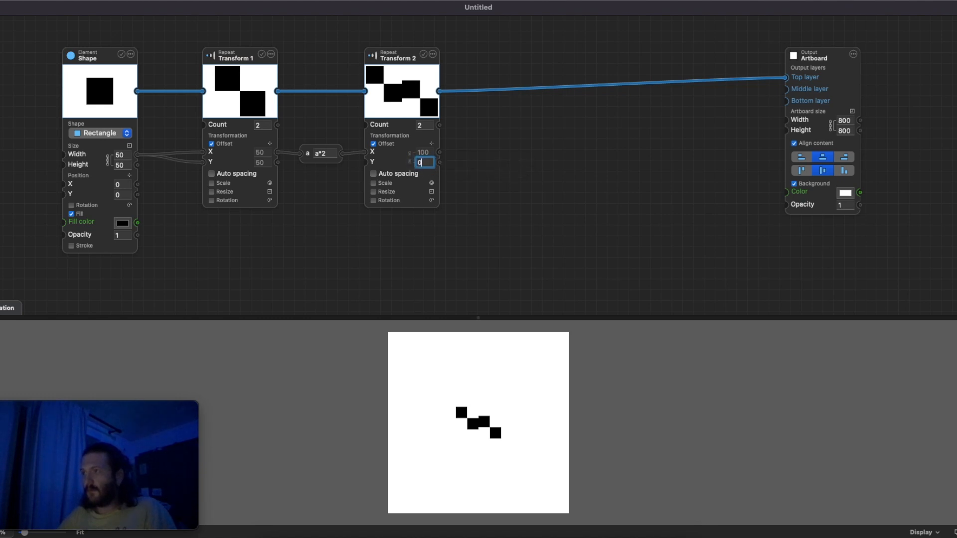
key(Tab)
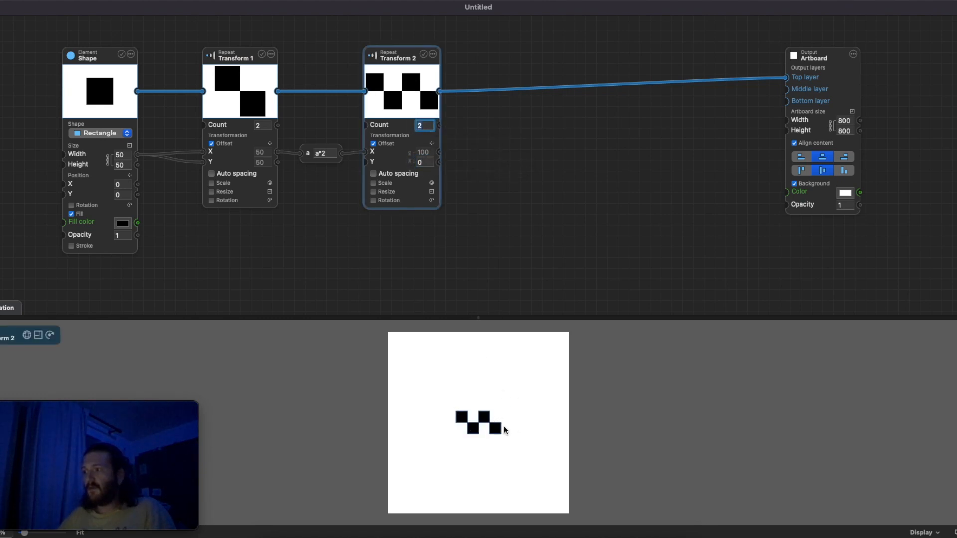
scroll(442, 125, up, 4)
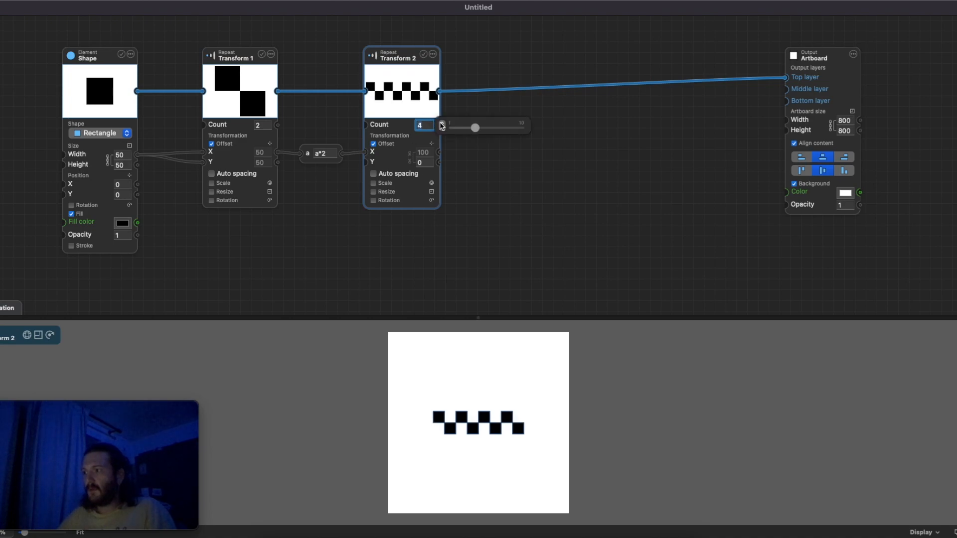
scroll(442, 125, up, 1)
scroll(442, 125, up, 1)
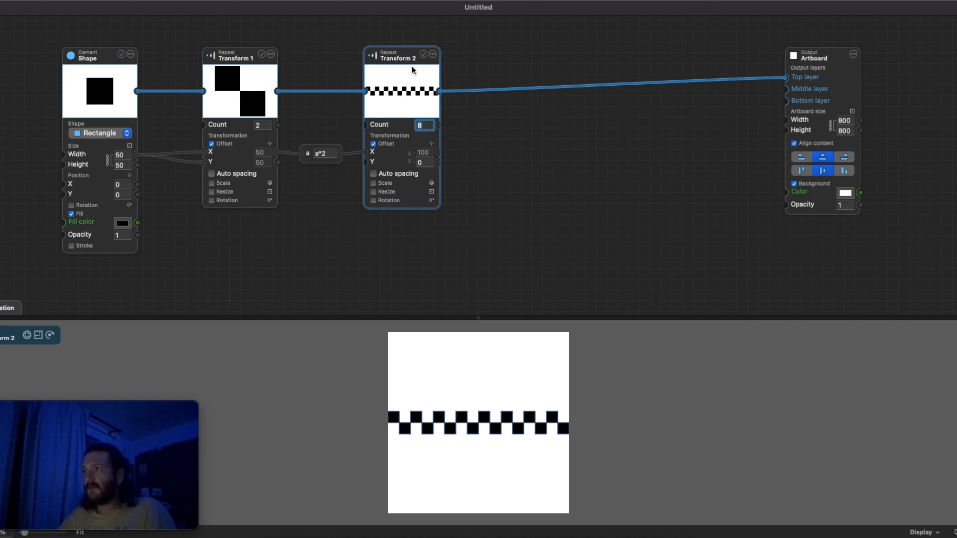
drag(400, 57, 411, 57)
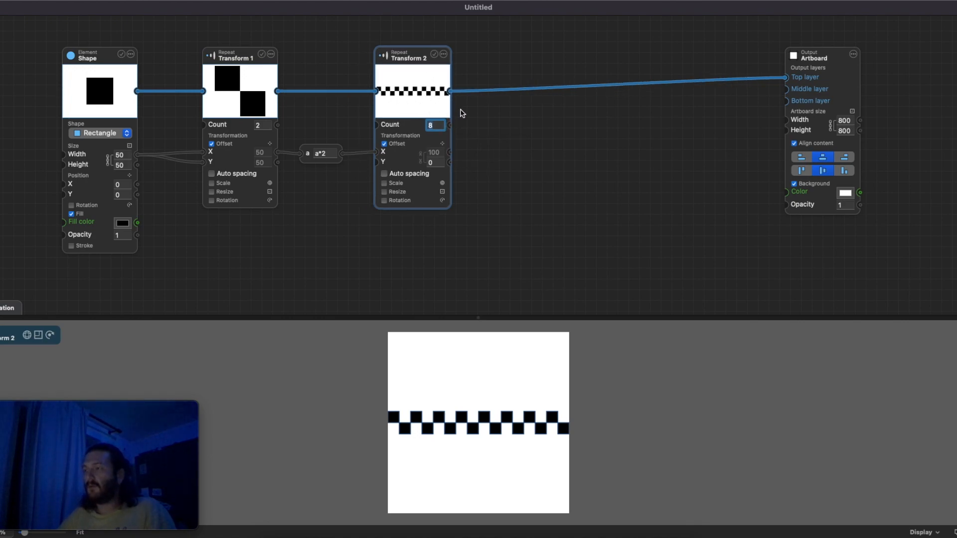
- Insert a third repeat Transform node between Transform 2 and the Artboard, aligned with the other nodes
click(500, 94)
mouse_move(541, 153)
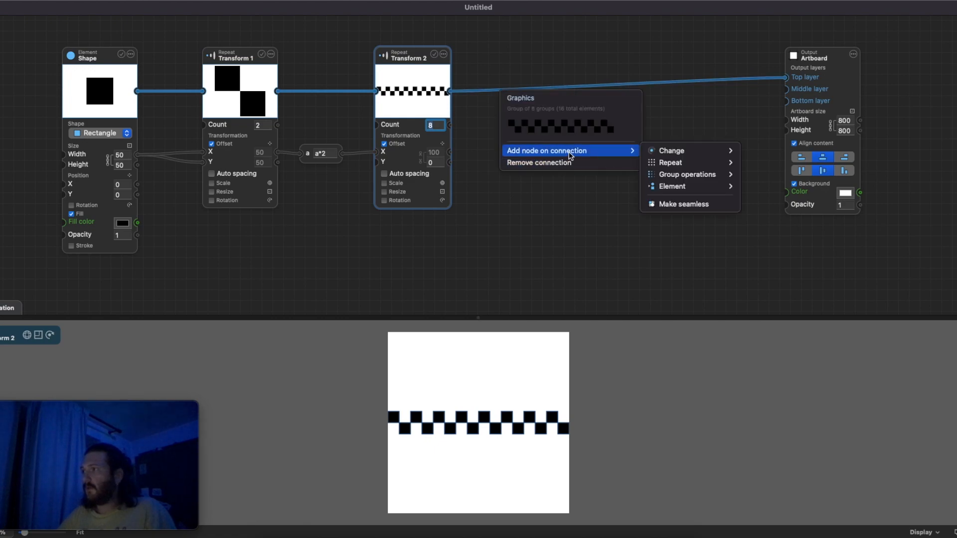
mouse_move(686, 164)
click(767, 164)
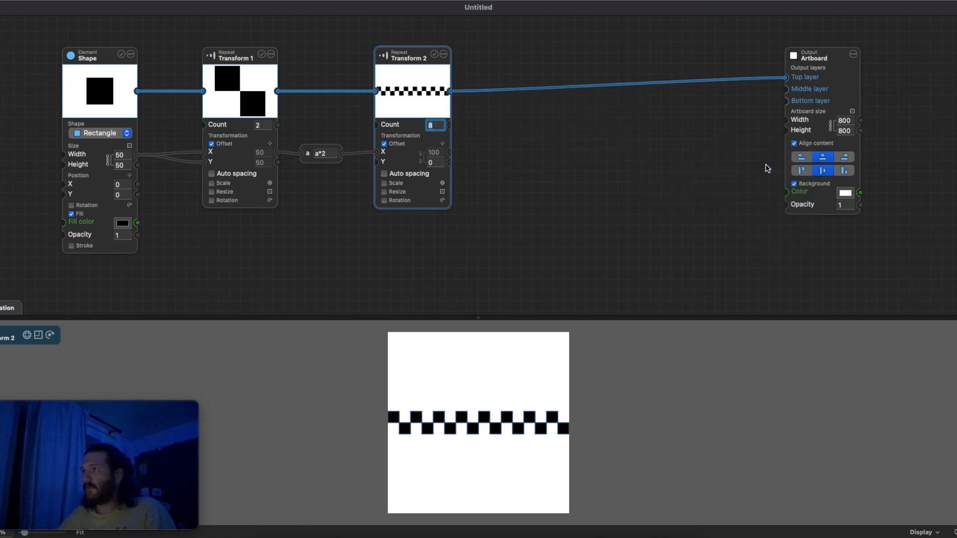
drag(504, 62, 558, 62)
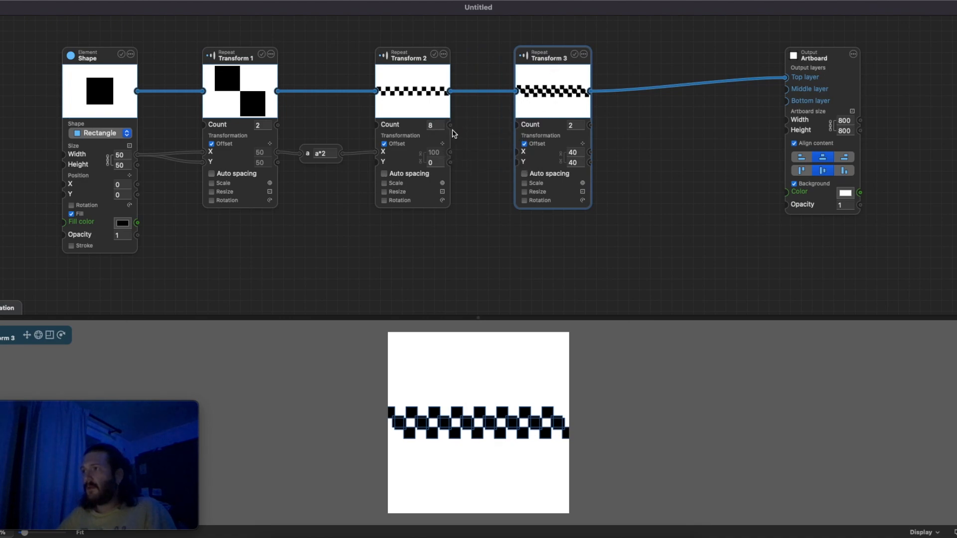
- Link Transform 3's count to Transform 2's count and its Y offset to Transform 2's X offset, with X offset 0
drag(451, 127, 516, 125)
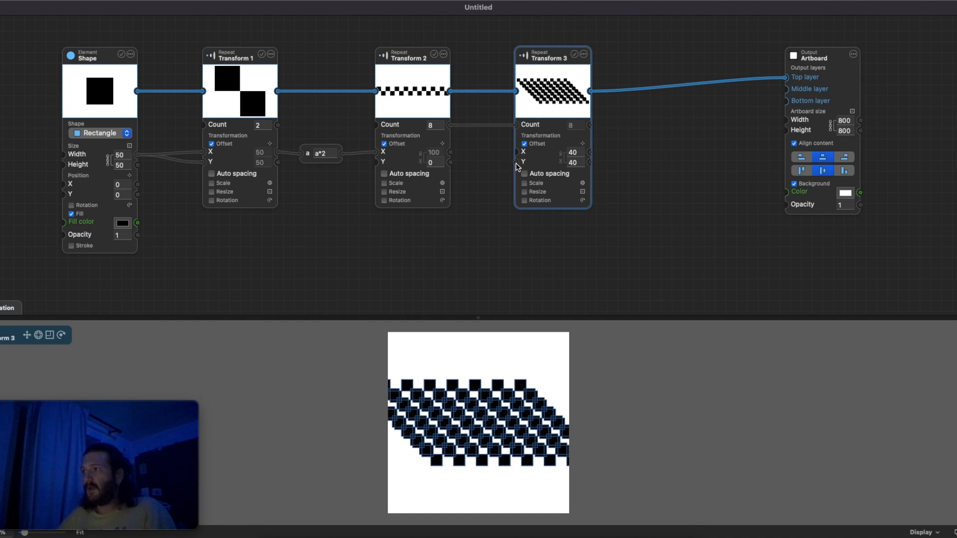
drag(516, 163, 452, 158)
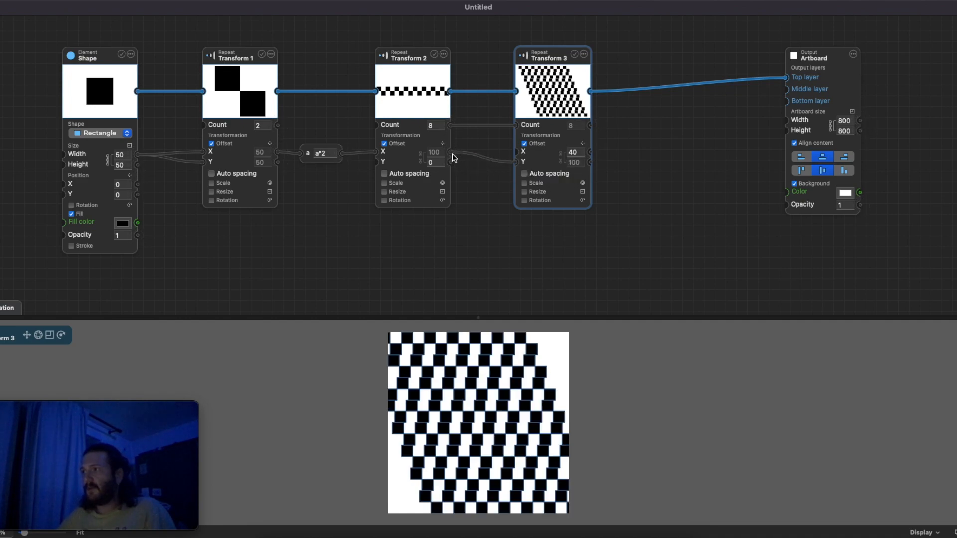
click(575, 152)
text(0)
key(Tab)
click(493, 238)
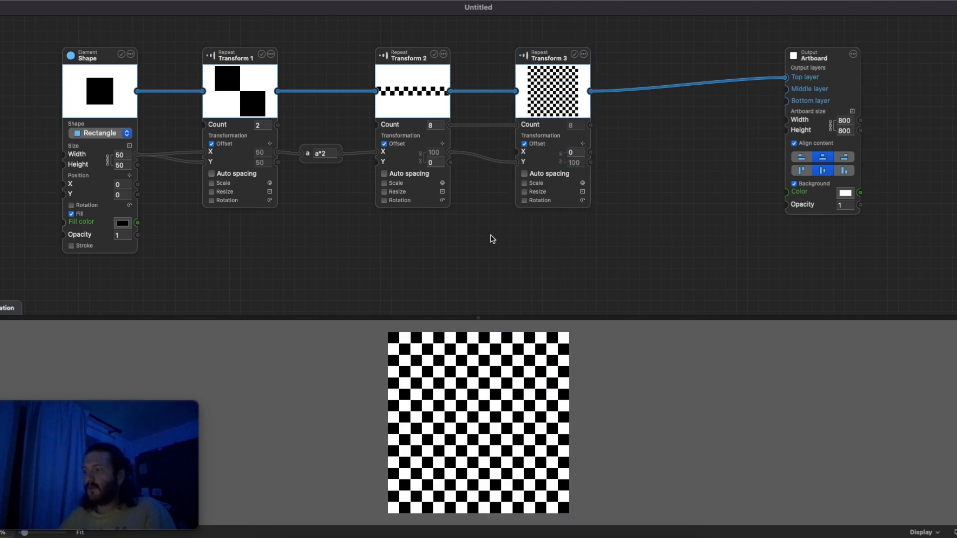
- Adjust the Shape's linked width and height to 51 to resize the whole checkerboard
mouse_move(123, 158)
mouse_move(165, 157)
mouse_down()
mouse_move(208, 149)
mouse_move(151, 155)
mouse_move(164, 157)
mouse_up()
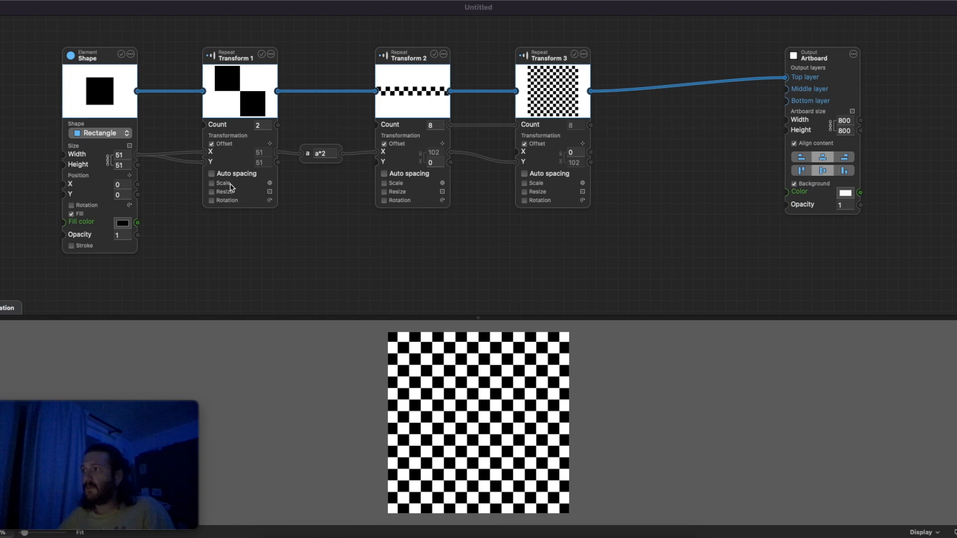
click(333, 175)
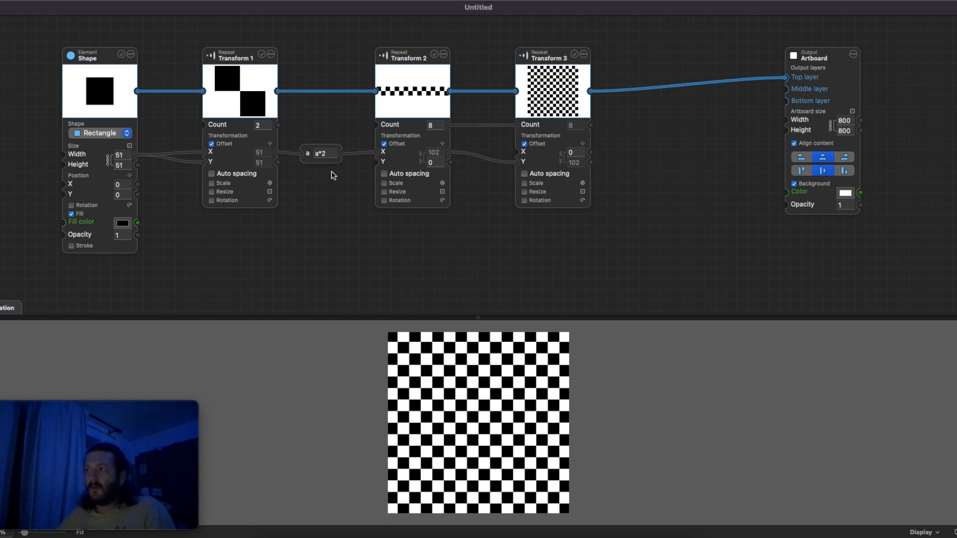
- Add a Math value operation node and place it below the a*2 simple math node
right_click(327, 183)
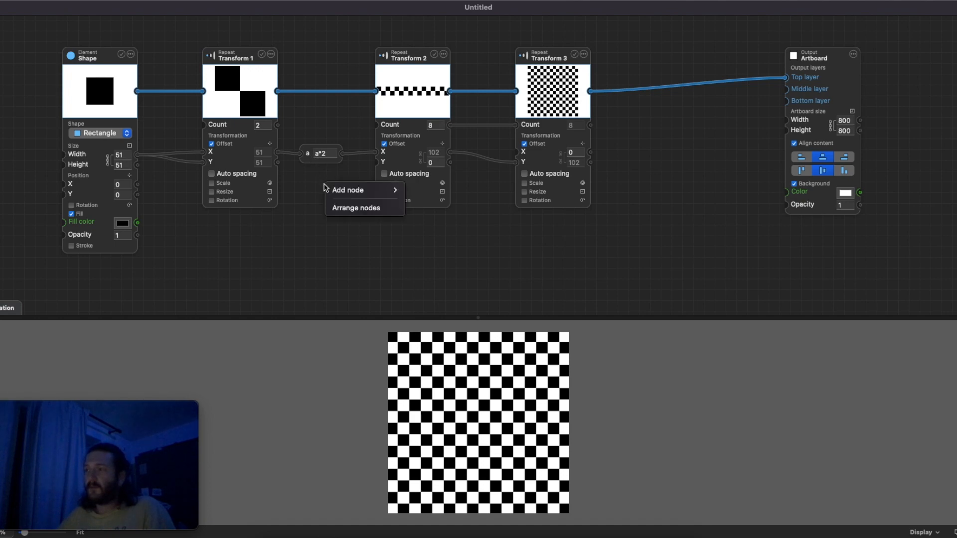
mouse_move(329, 190)
mouse_move(441, 192)
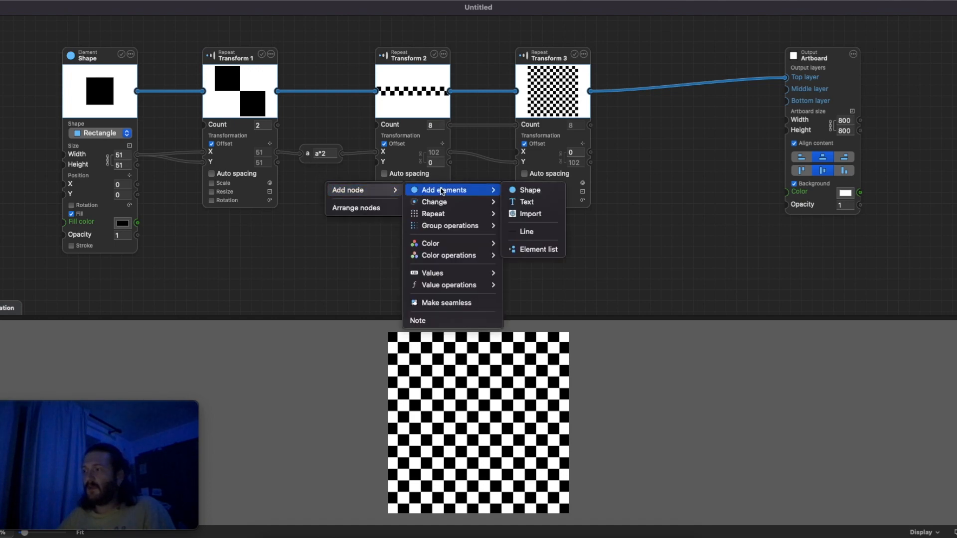
mouse_move(442, 286)
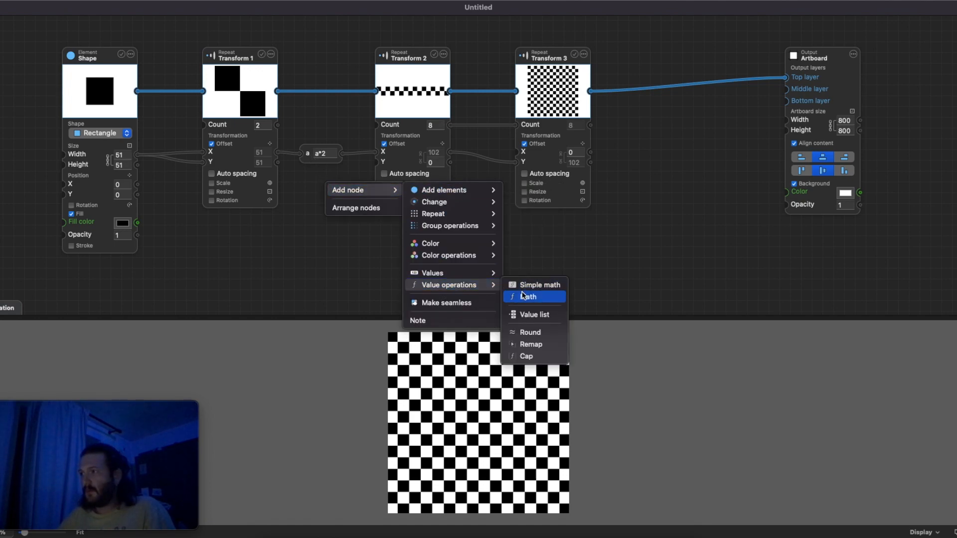
click(522, 296)
drag(367, 194, 357, 209)
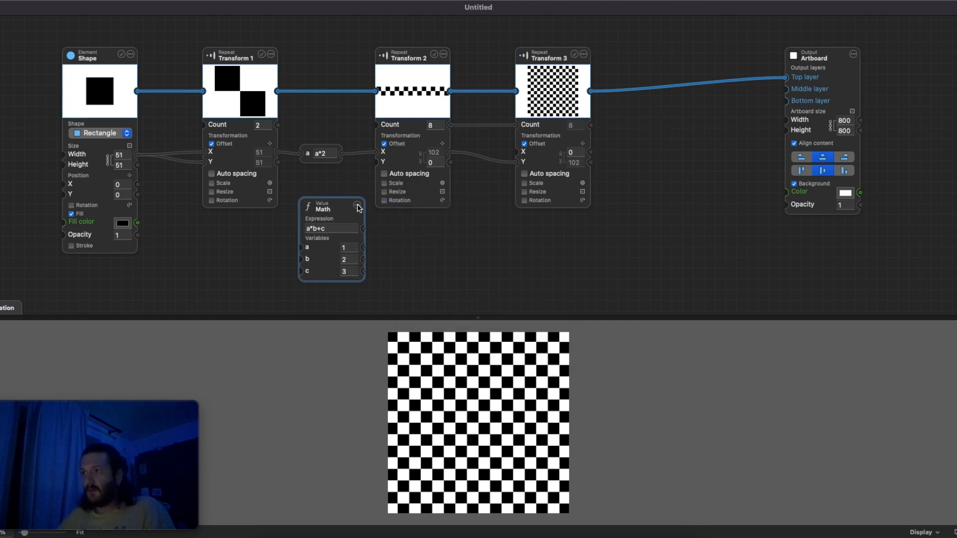
- Open the Math node's reference help and load its sample file Circles of circles.pnds
click(357, 205)
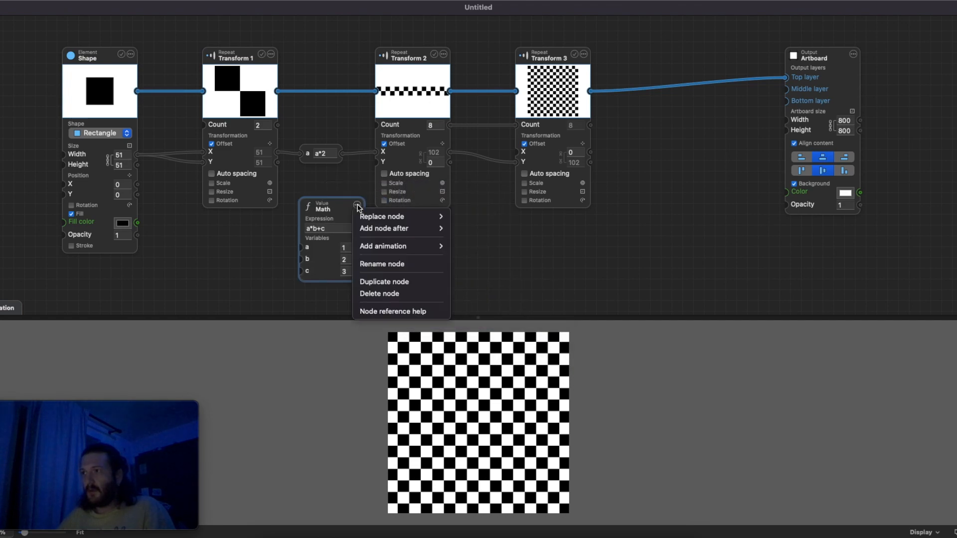
click(396, 311)
scroll(416, 189, down, 5)
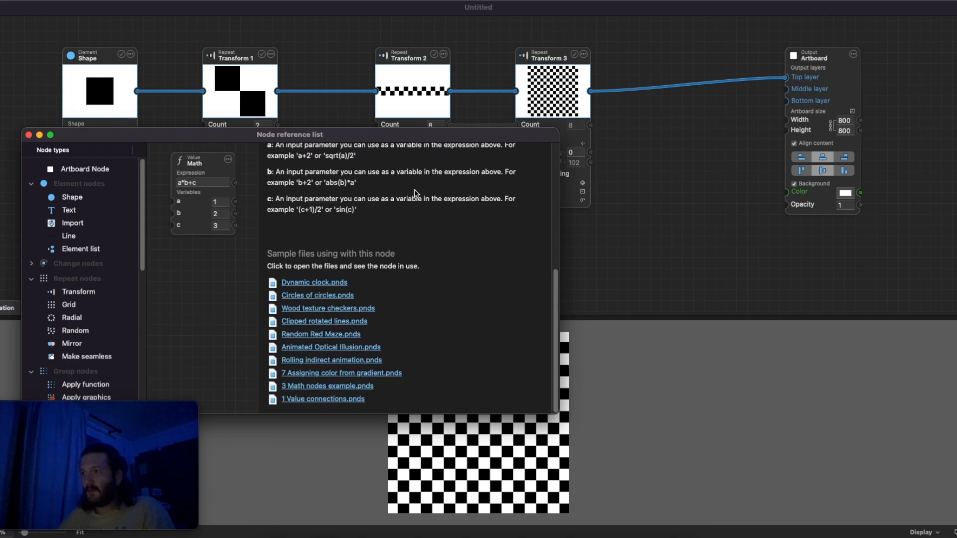
click(349, 296)
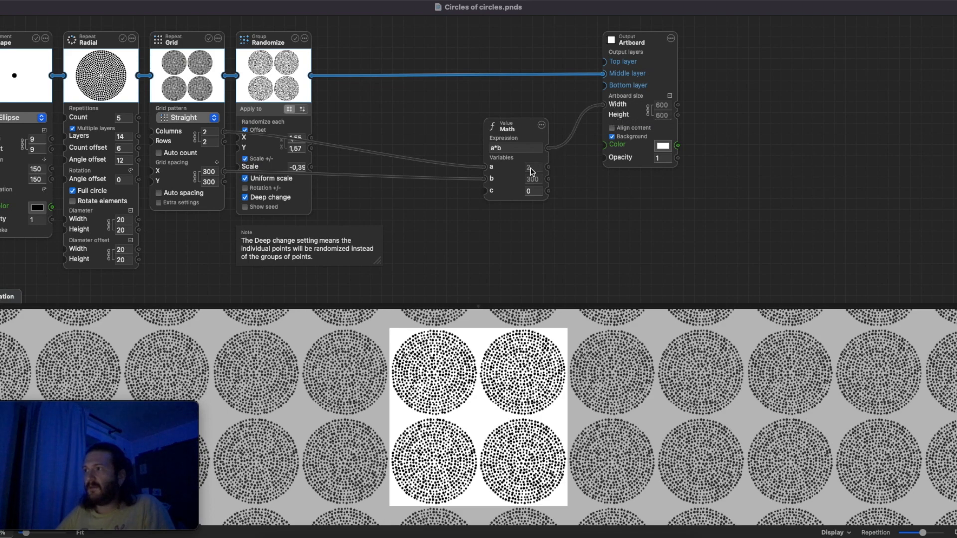
- Try raising the Grid node's linked columns and rows to 6, and increase its linked X and Y spacing slightly
click(211, 173)
mouse_move(227, 134)
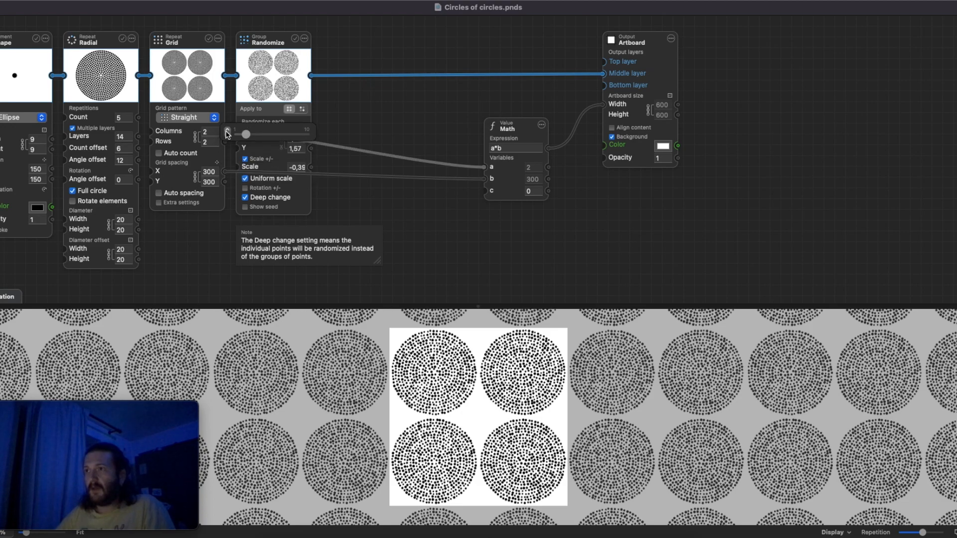
click(226, 131)
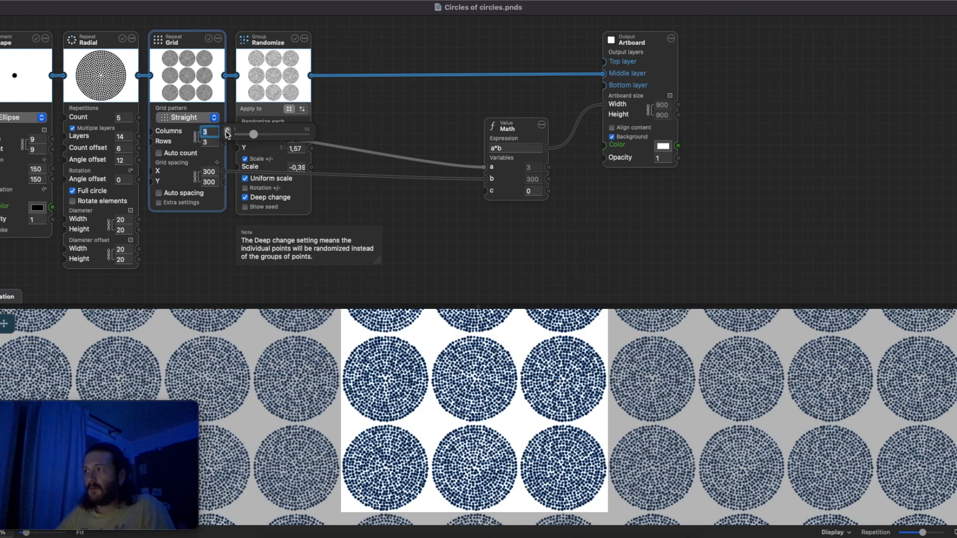
scroll(454, 379, up, 1)
scroll(454, 379, up, 1)
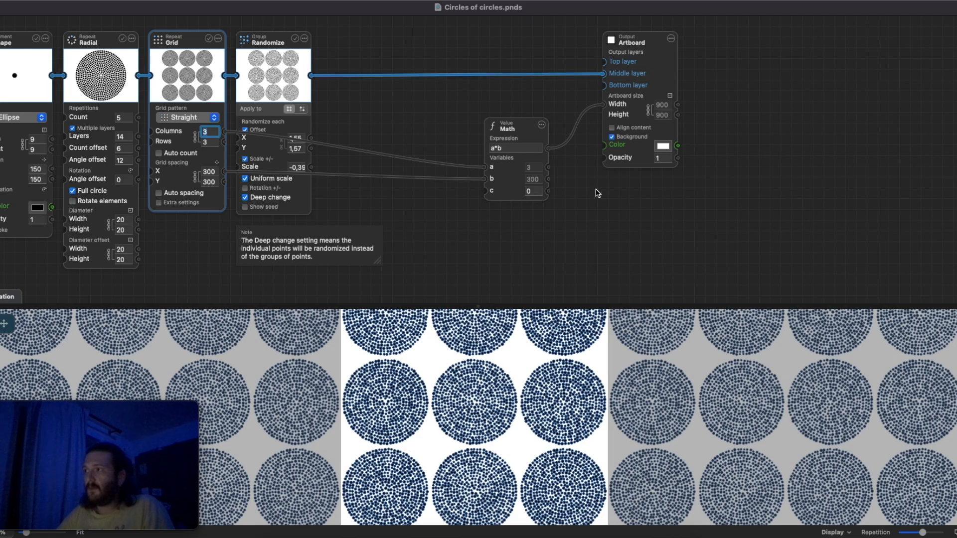
scroll(519, 377, down, 3)
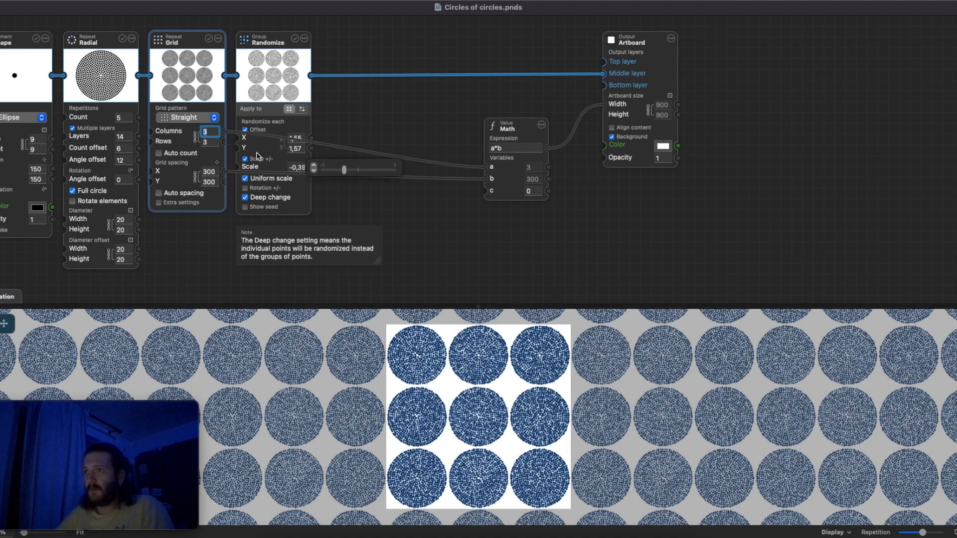
click(228, 131)
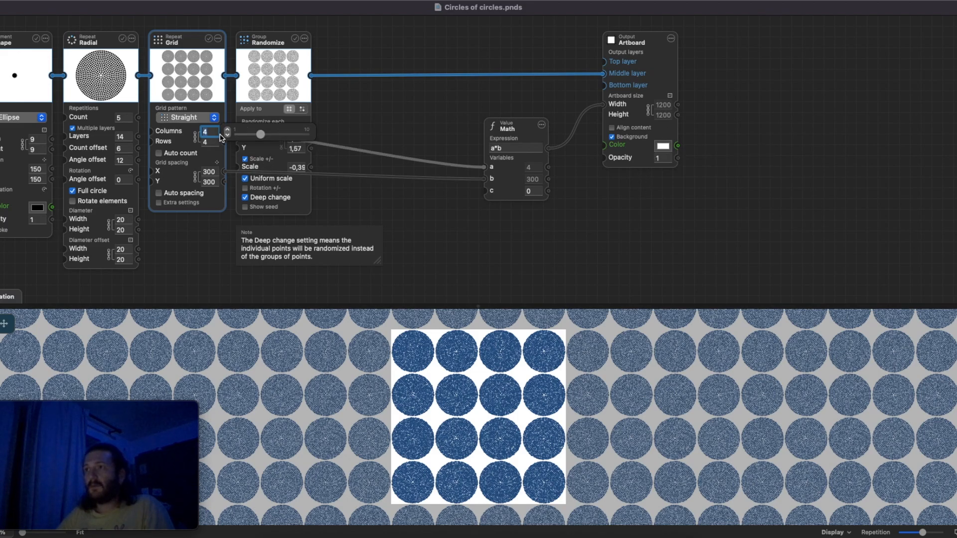
click(227, 131)
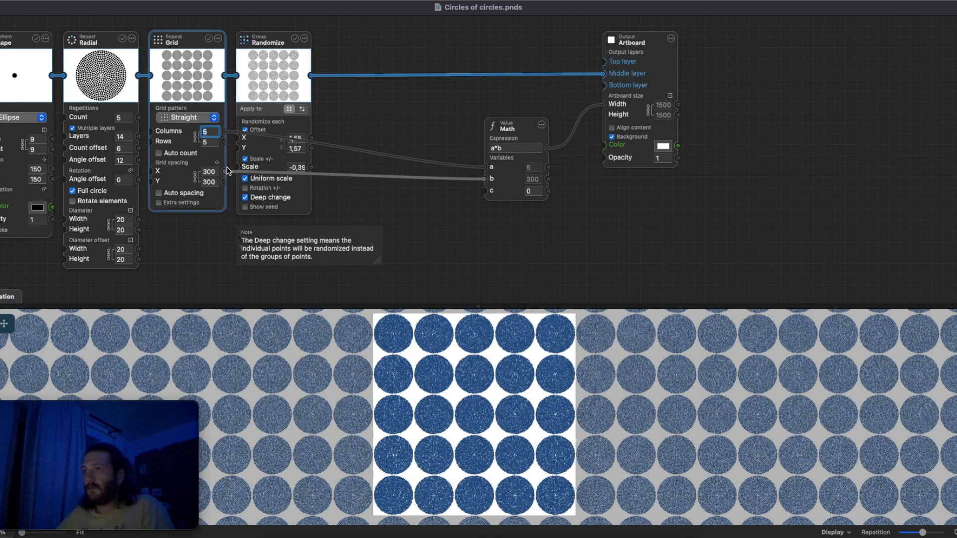
click(225, 130)
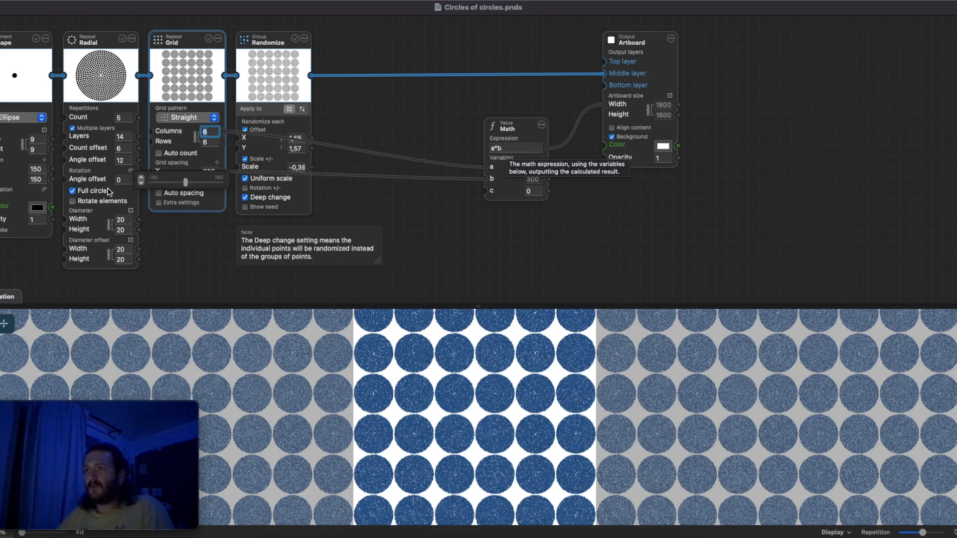
mouse_move(216, 171)
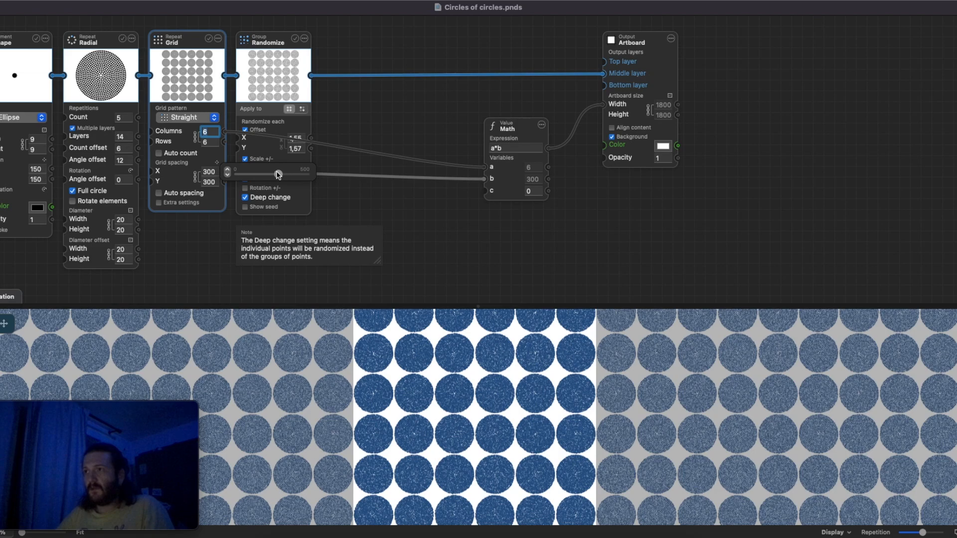
mouse_move(278, 176)
mouse_down()
mouse_move(258, 176)
mouse_move(284, 177)
mouse_up()
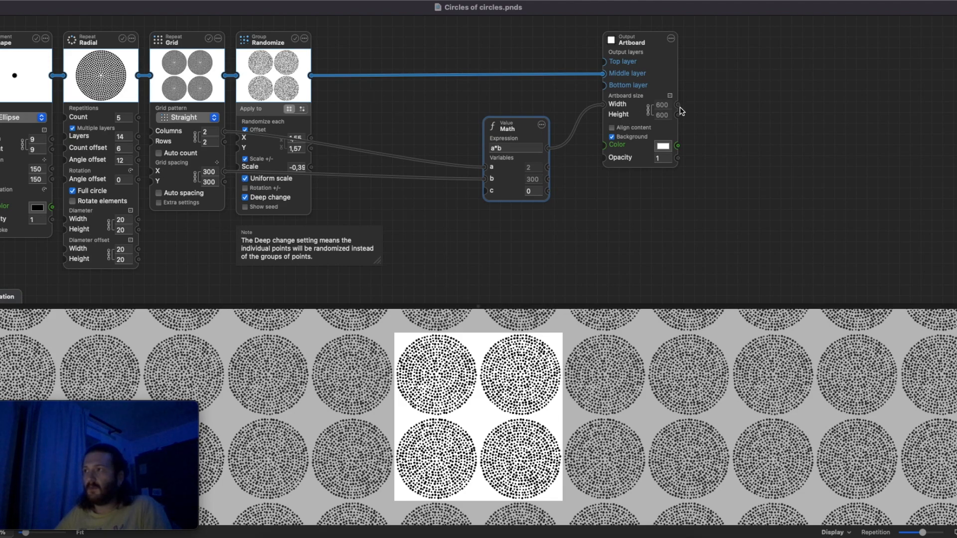
- Add a Random value node below Transform 2 in the untitled checkerboard document
mouse_move(423, 230)
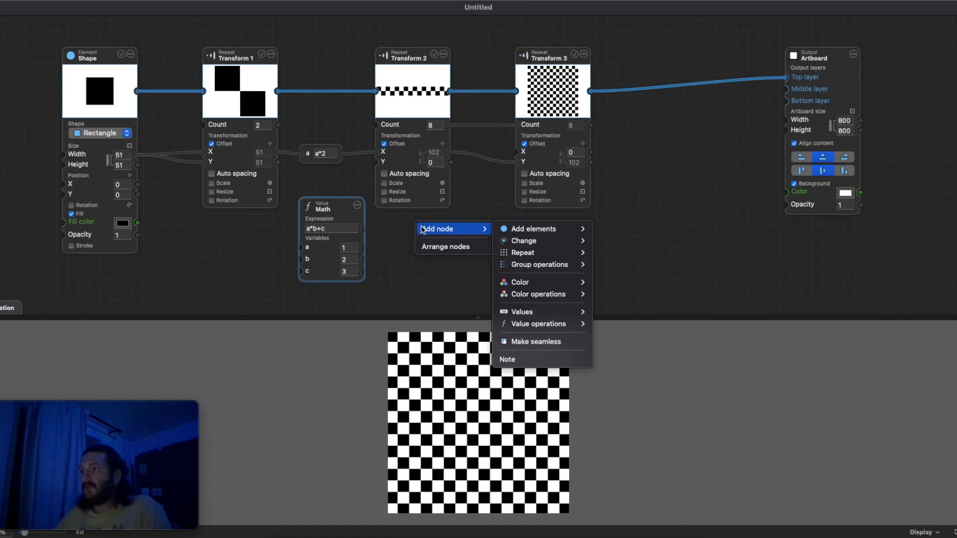
mouse_move(550, 315)
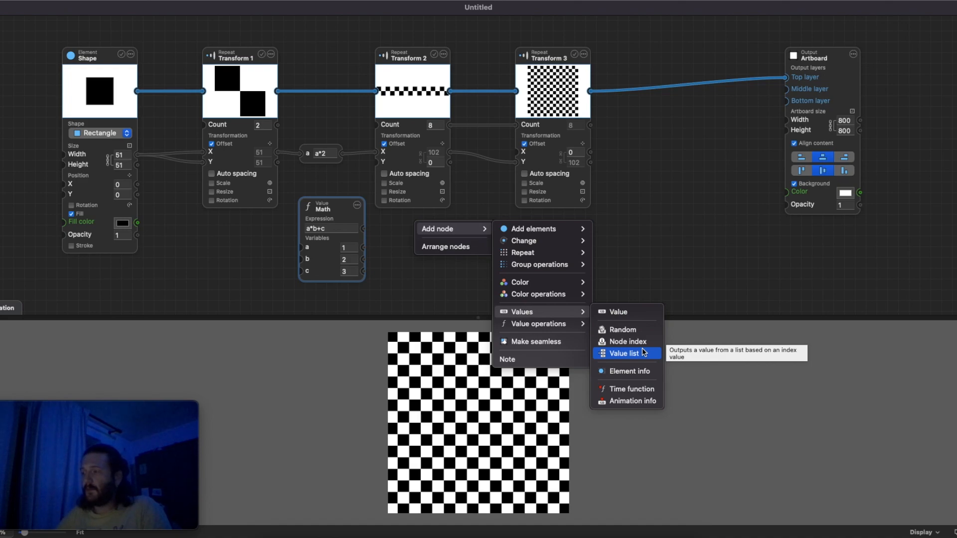
click(613, 335)
- Open the sample file Random Red Maze.pnds from the Random node's reference help, inspect its Random node and close it
click(476, 227)
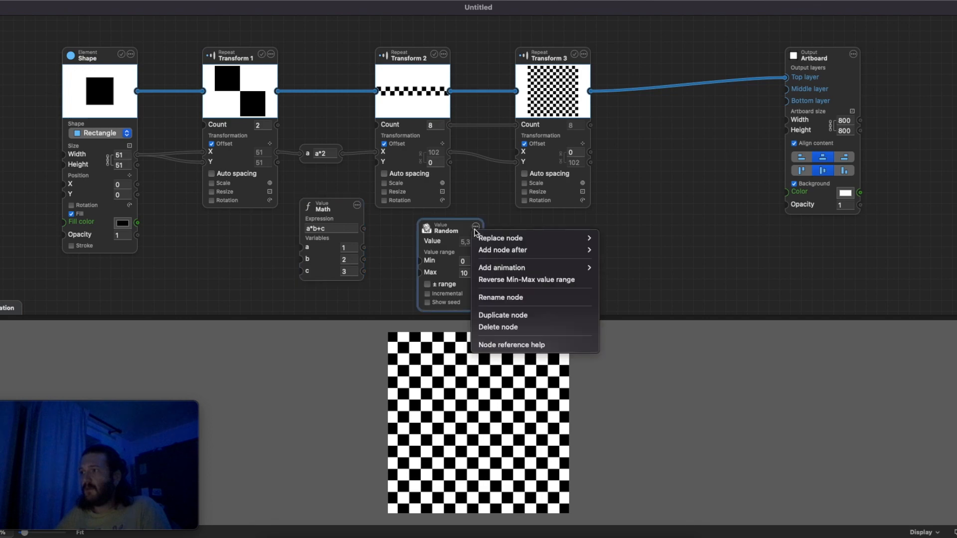
click(512, 346)
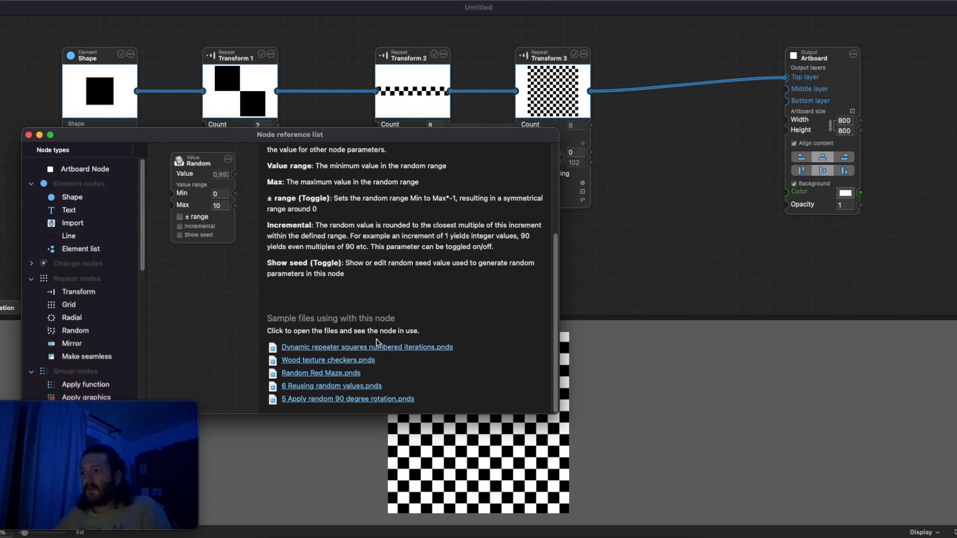
click(357, 375)
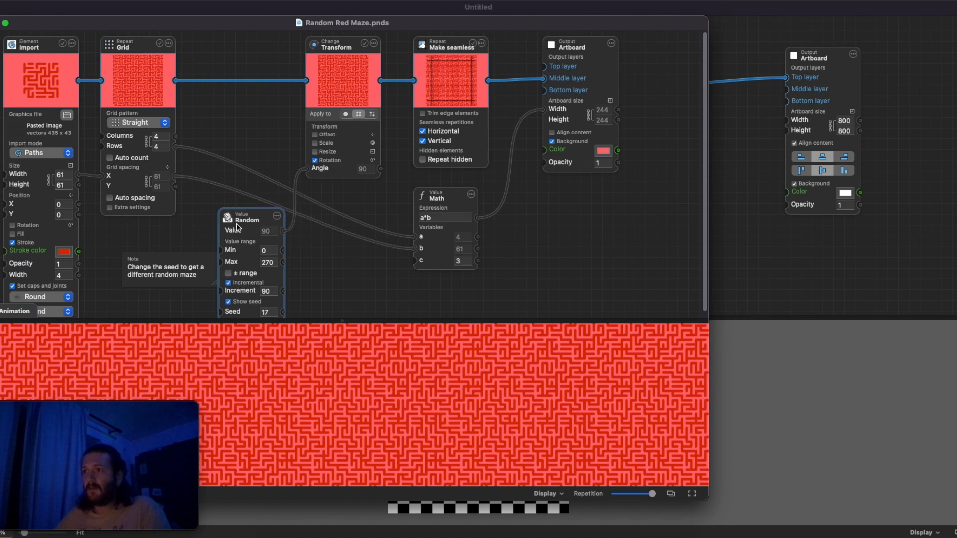
click(265, 251)
key(super+w)
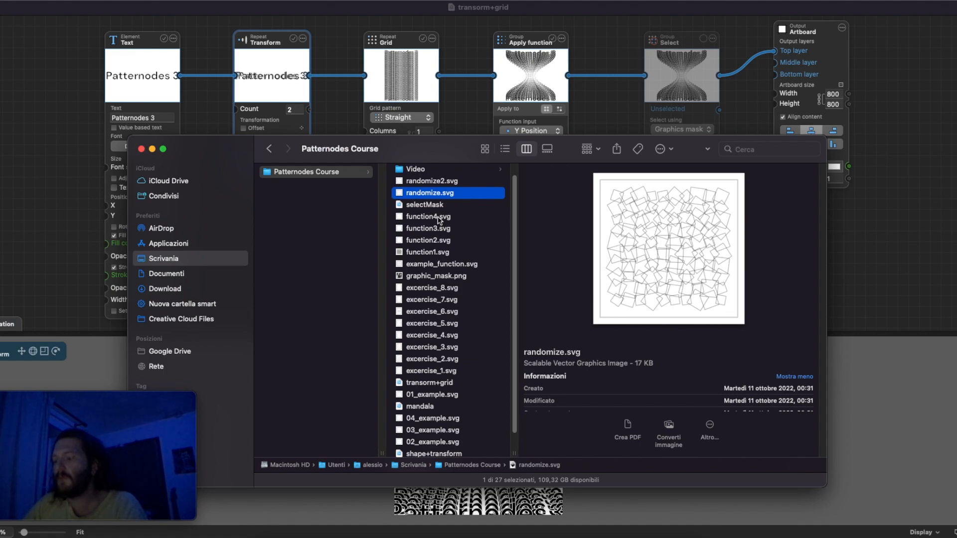
- Launch Inkscape with a new A4 portrait document and import randomize.svg from the Patternodes Course folder
key(super+space)
text(ink)
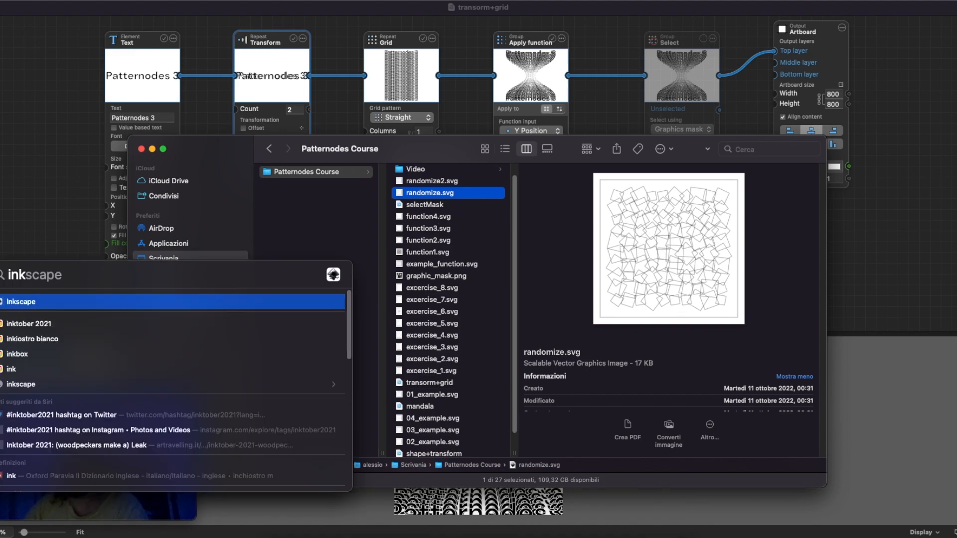
key(Return)
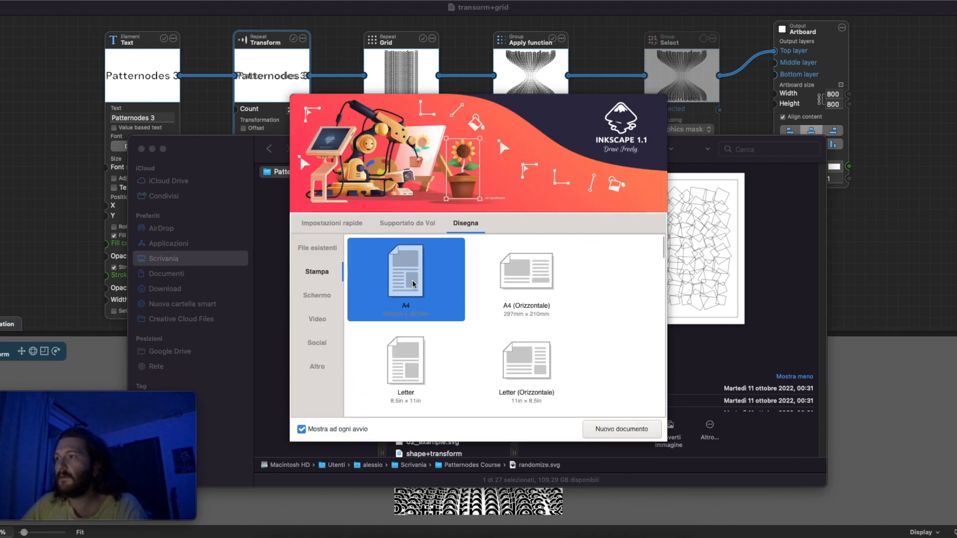
double_click(412, 284)
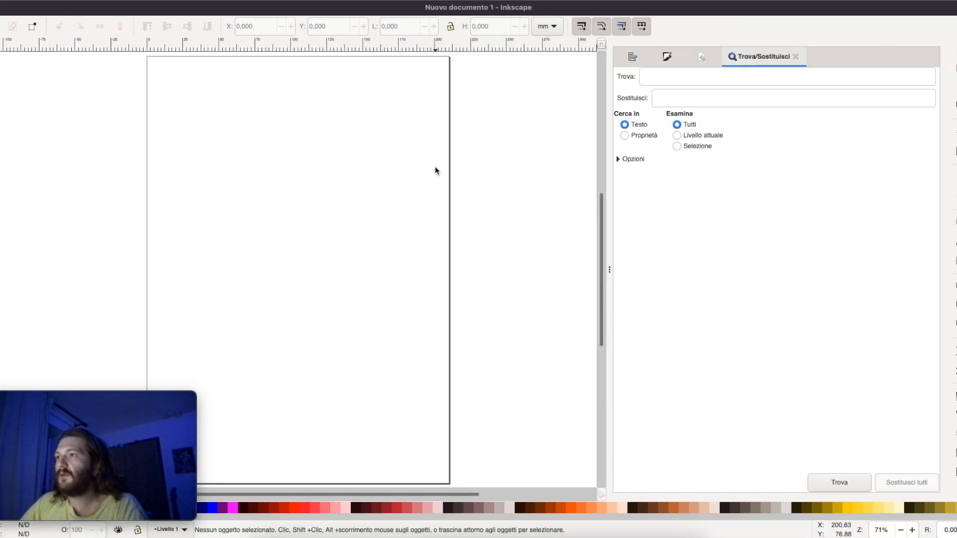
scroll(387, 190, left, 4)
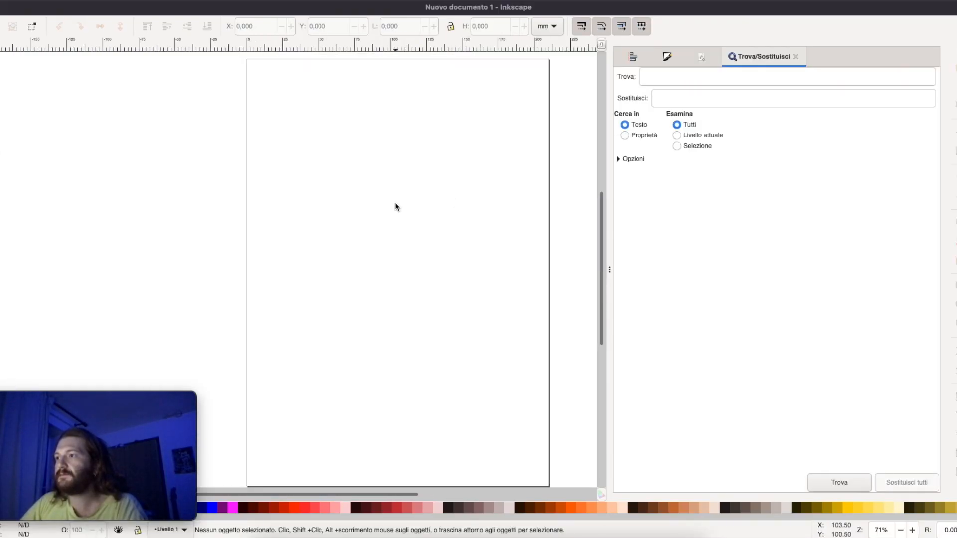
key(super+Tab)
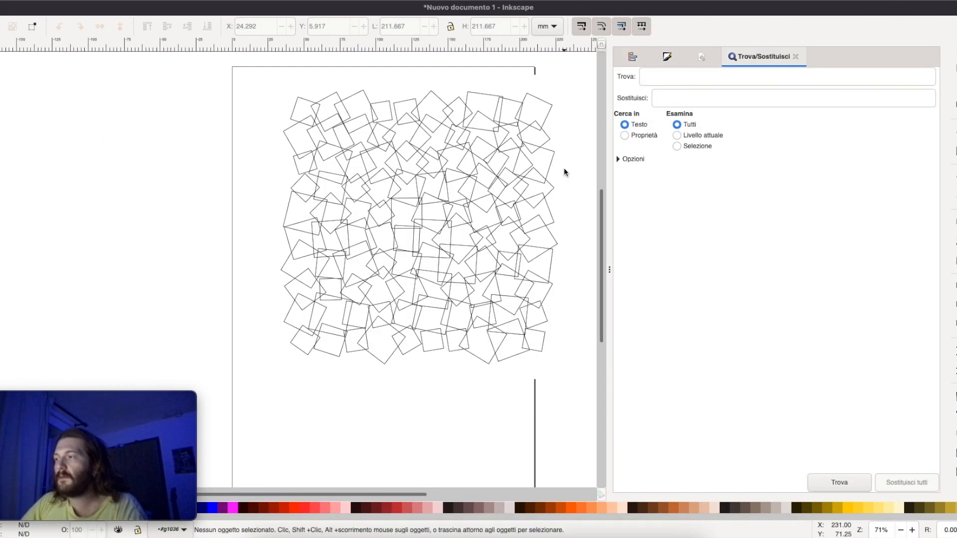
- Select the white background rectangle behind the imported squares and delete it
click(564, 171)
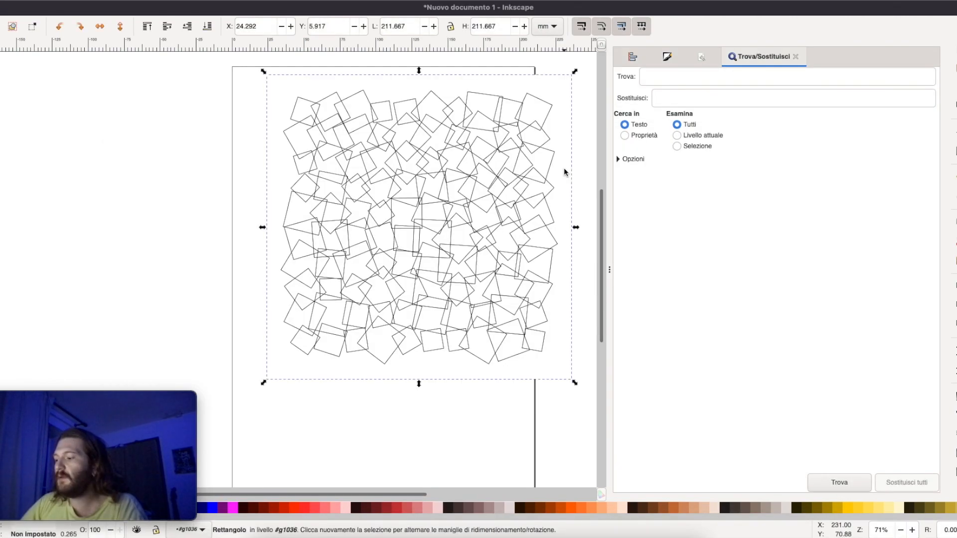
key(Delete)
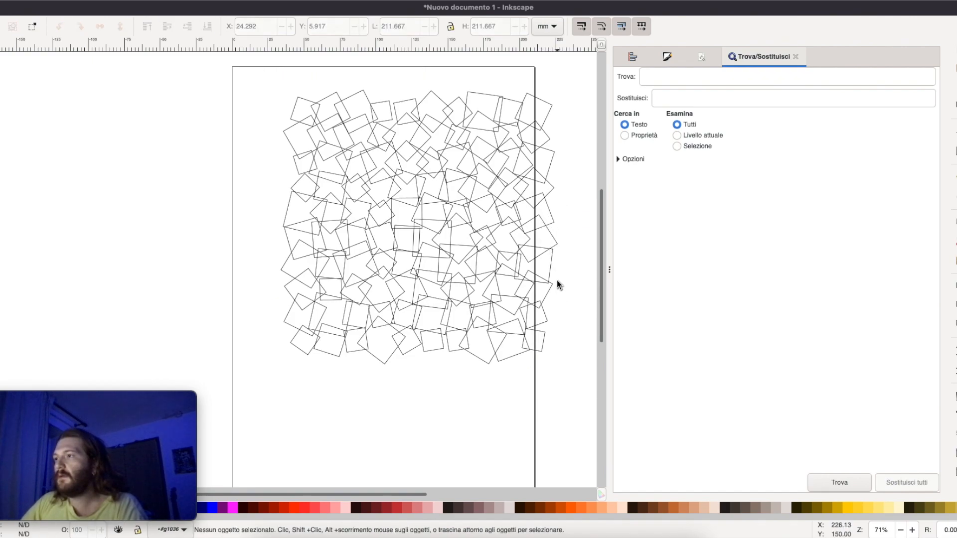
click(557, 90)
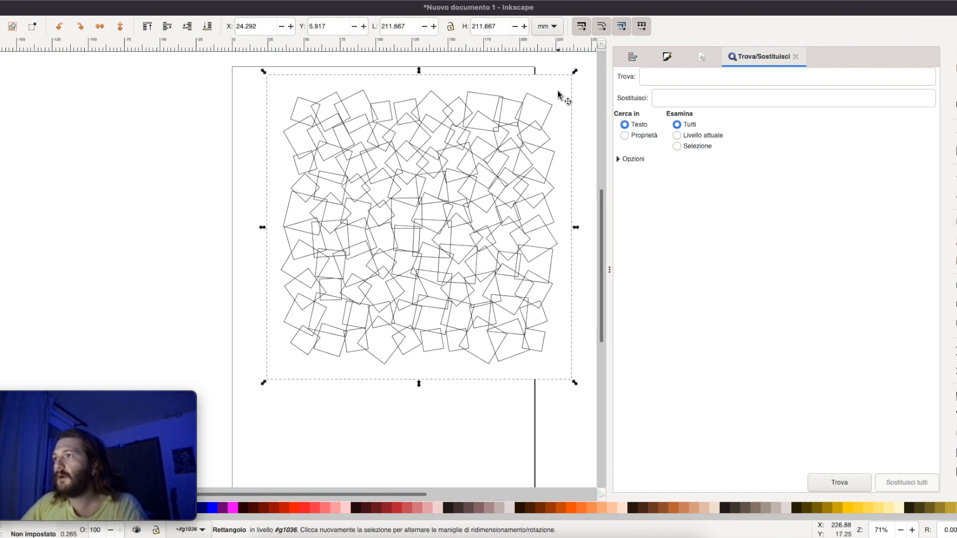
key(Escape)
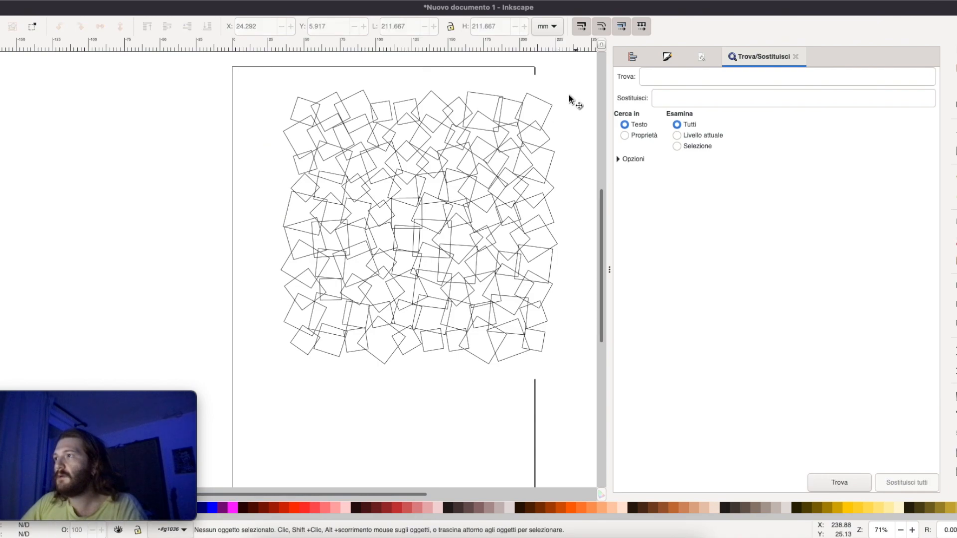
key(r)
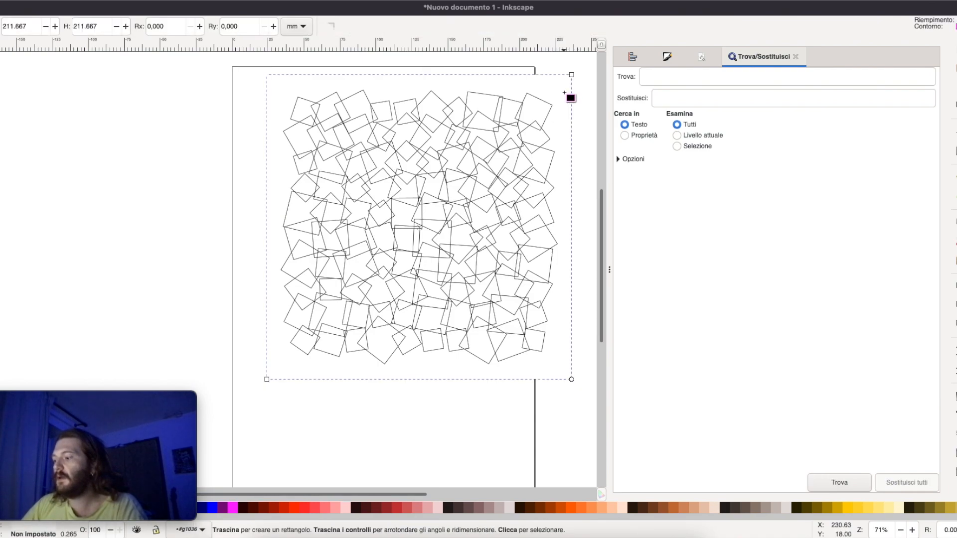
key(s)
- Center the squares group on the page in both directions and scale it proportionally to about 168 by 166 mm
click(543, 159)
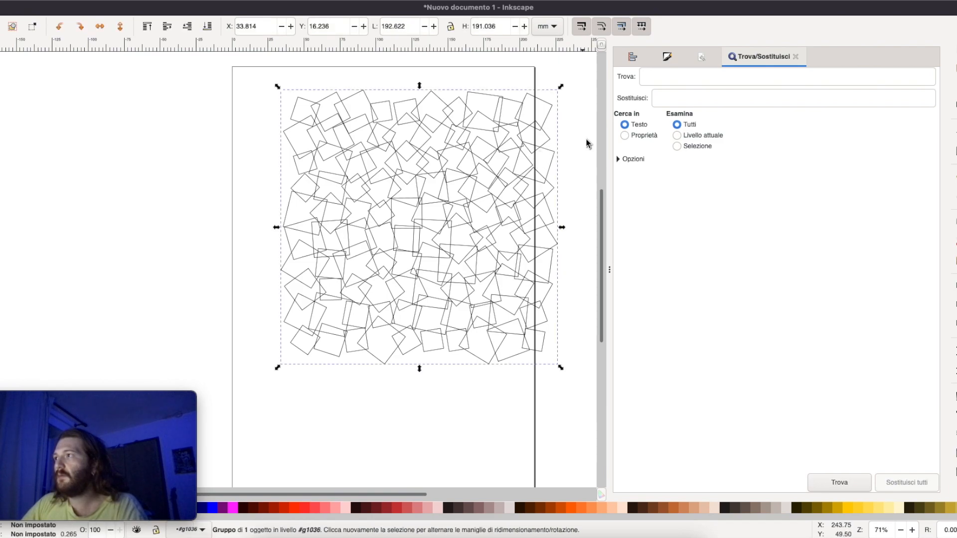
click(632, 57)
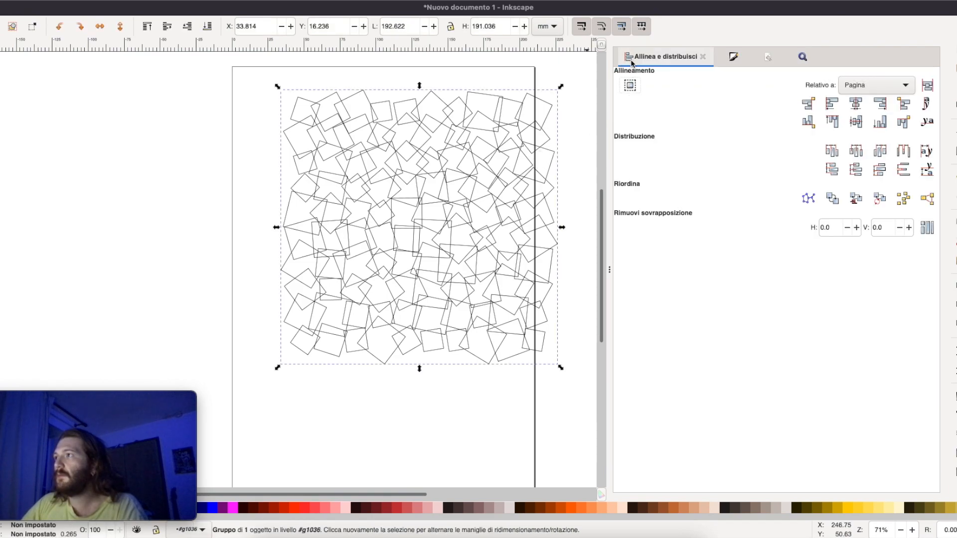
click(854, 104)
click(856, 121)
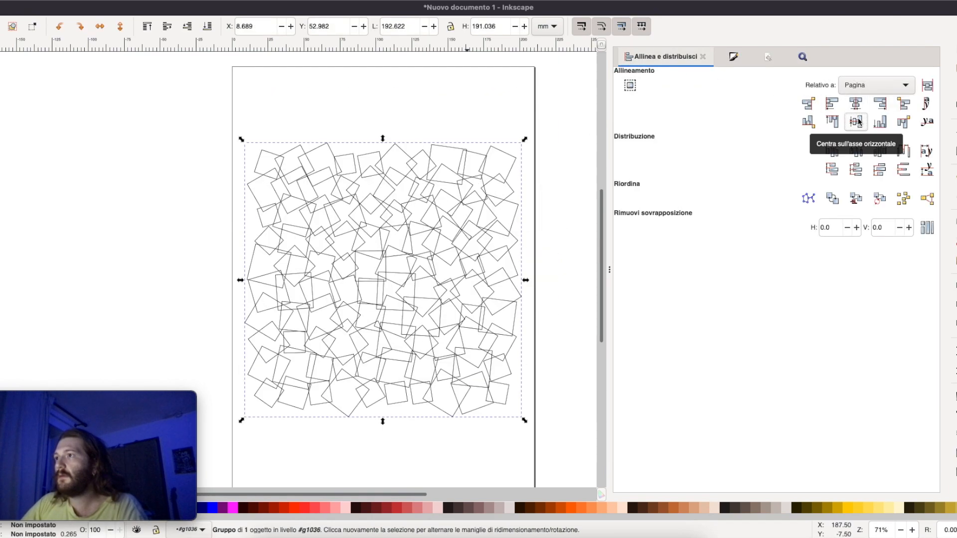
click(450, 27)
drag(523, 141, 507, 156)
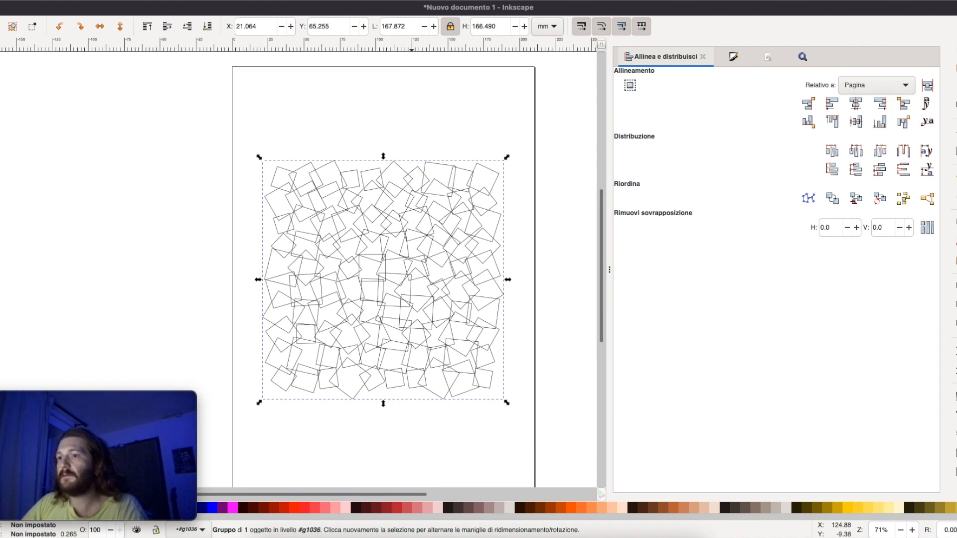